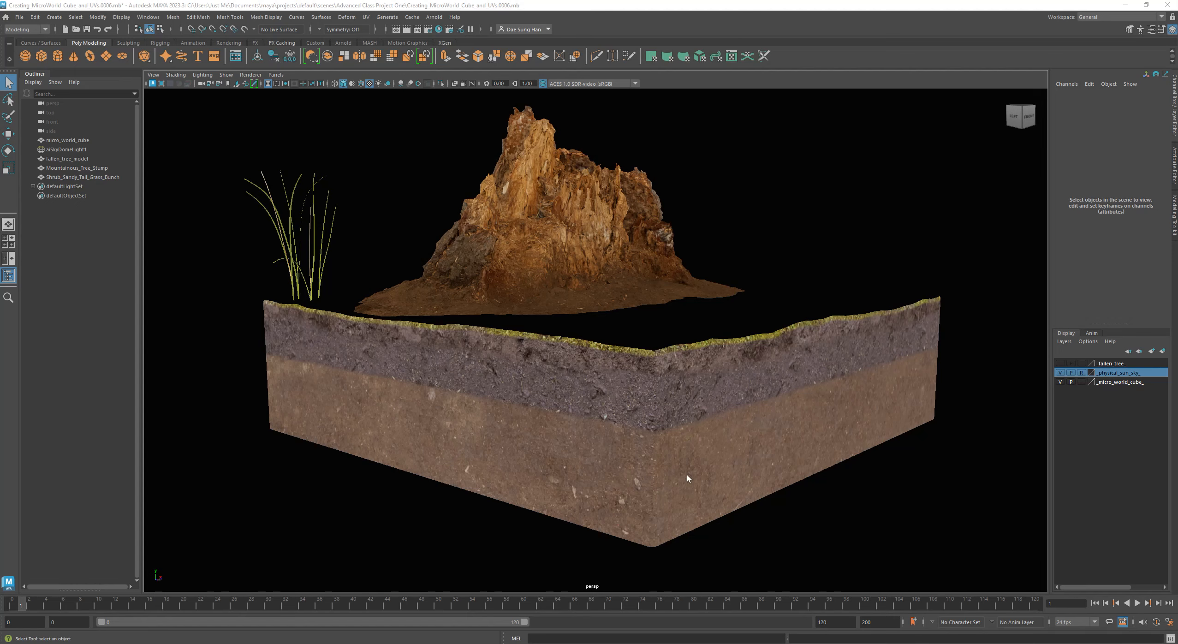
Select the micro_world_cube mesh and display it unsmoothed.
click(660, 458)
mouse_move(647, 419)
alt+mouse_down()
mouse_move(723, 441)
mouse_move(711, 460)
mouse_move(656, 406)
alt+mouse_up()
click(751, 507)
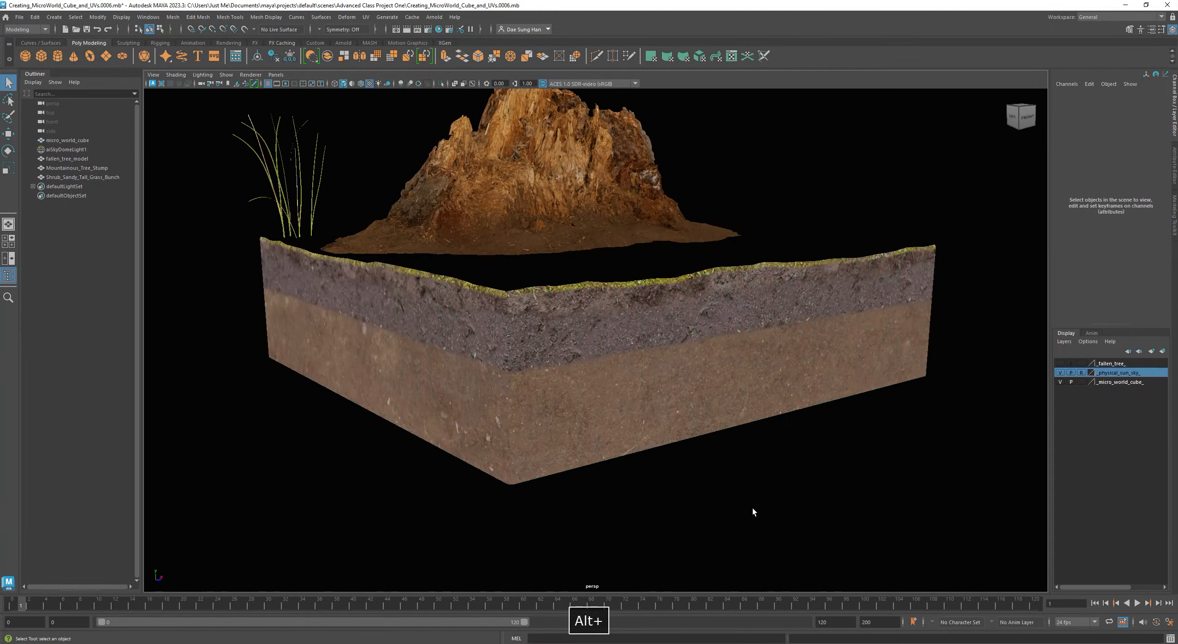
alt+drag(748, 491, 604, 383)
alt+right_drag(553, 368, 646, 387)
click(764, 427)
alt+drag(765, 427, 786, 413)
key(1)
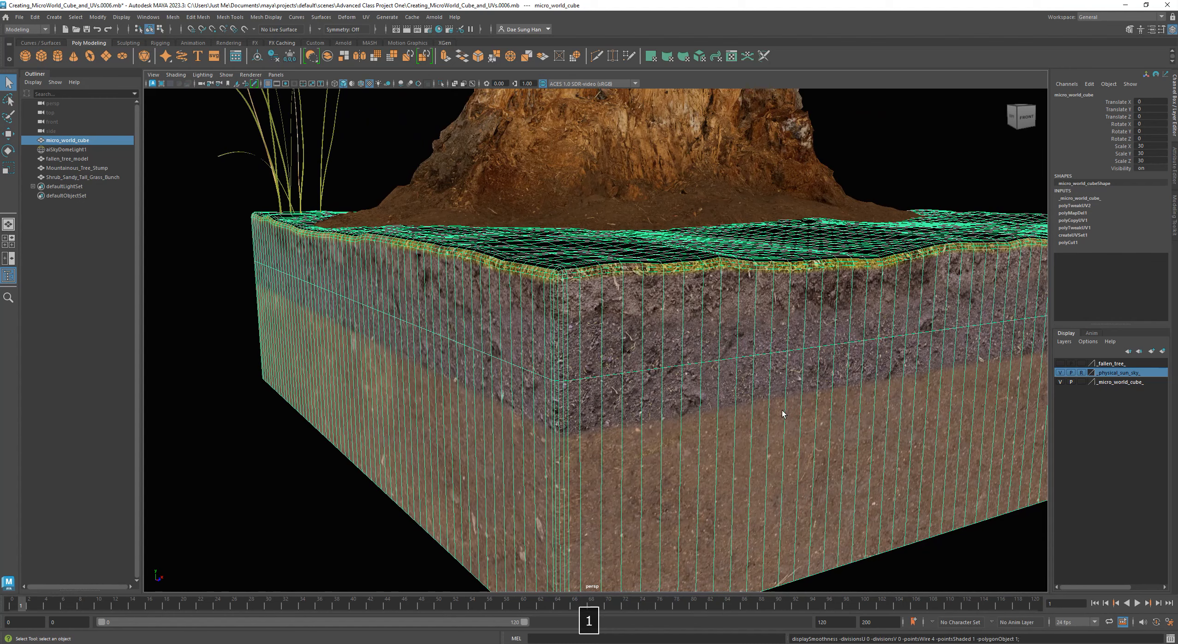
Preview the soil cube's corner geometry with the default material and restore the textured display.
alt+drag(578, 384, 440, 371)
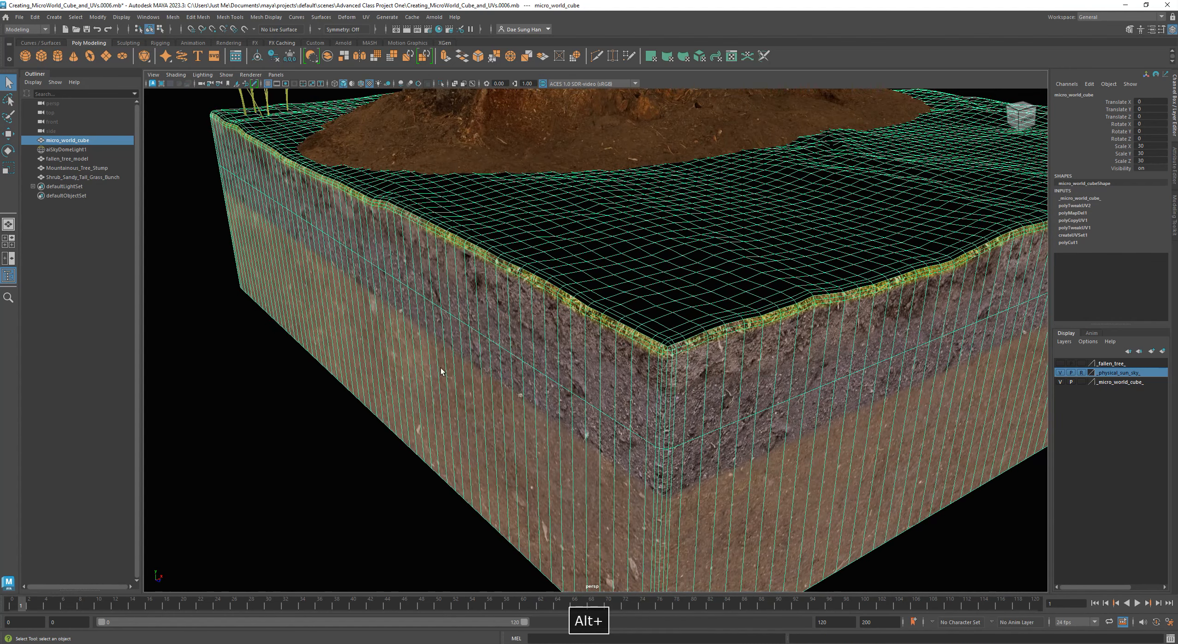
alt+drag(812, 457, 743, 422)
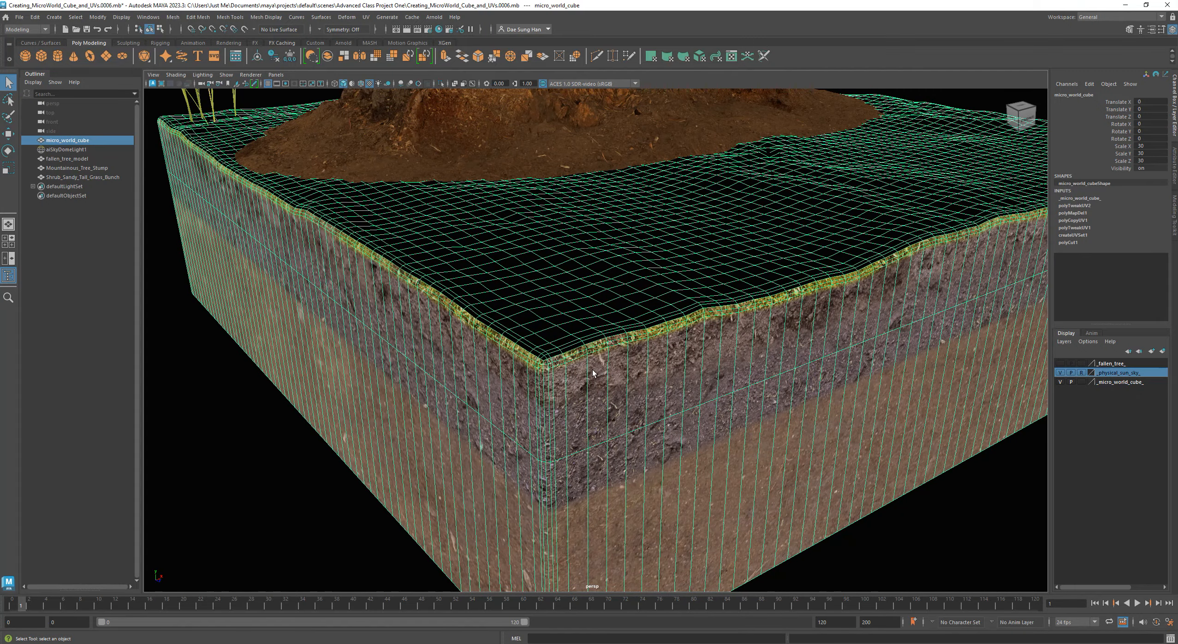
alt+middle_drag(602, 378, 813, 323)
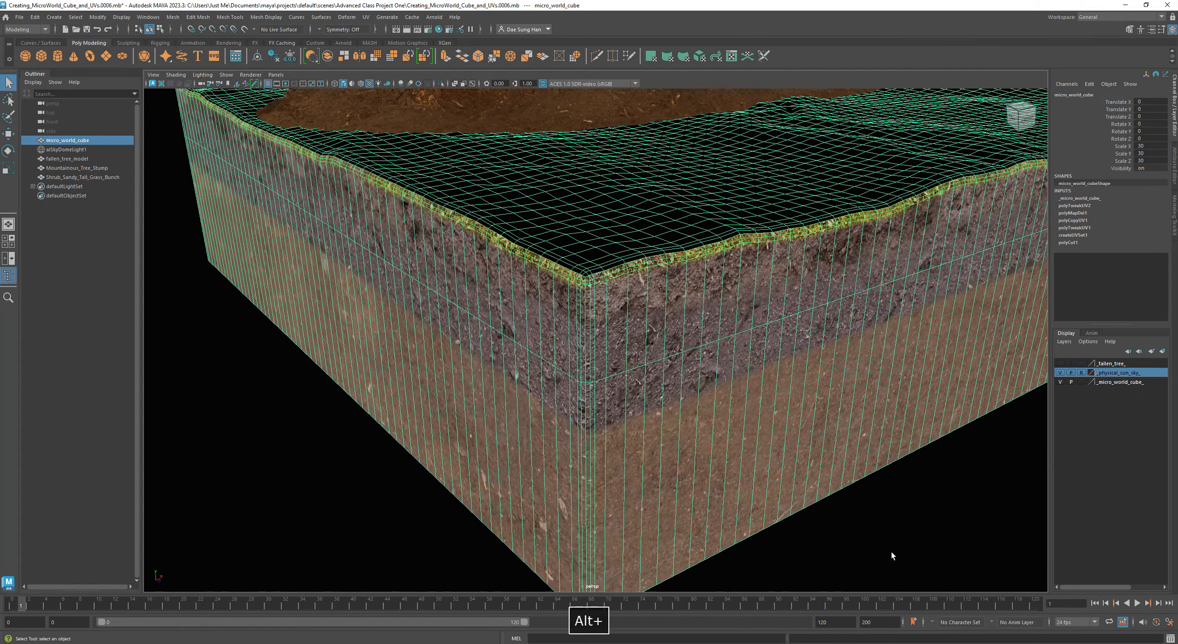
click(890, 551)
click(768, 451)
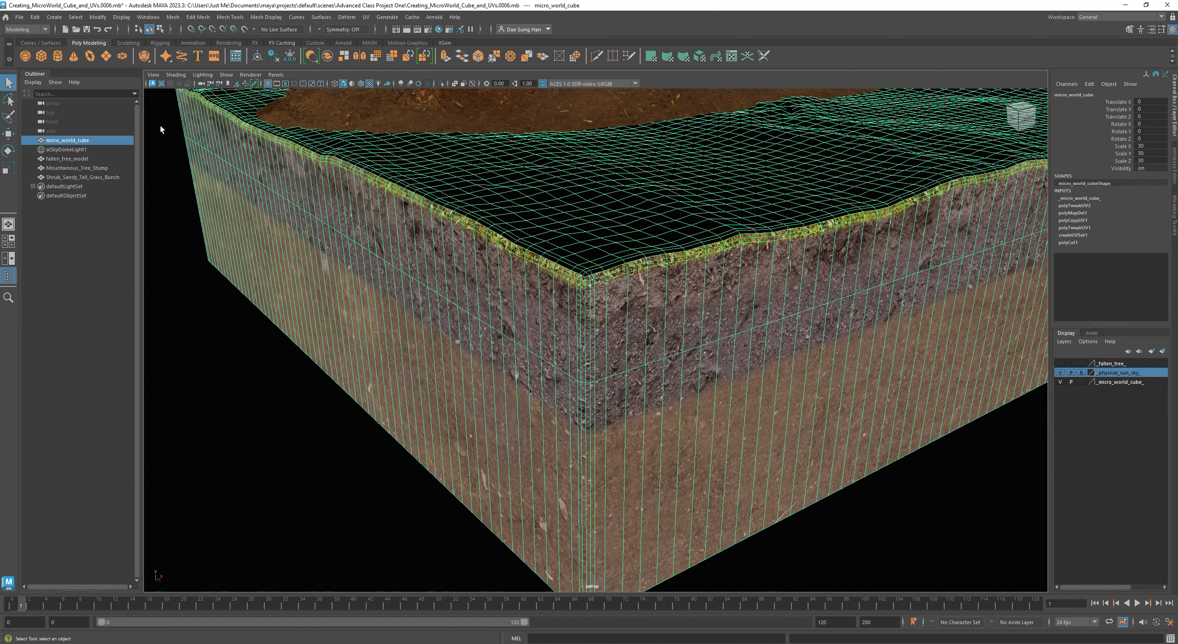
click(175, 74)
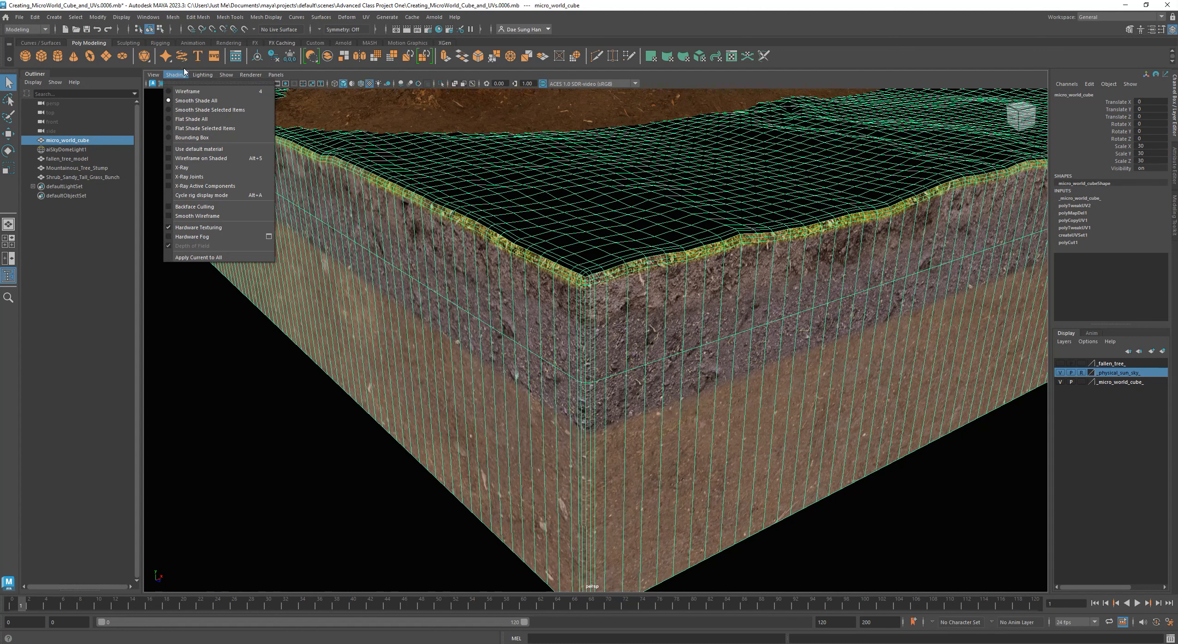
click(232, 152)
click(240, 329)
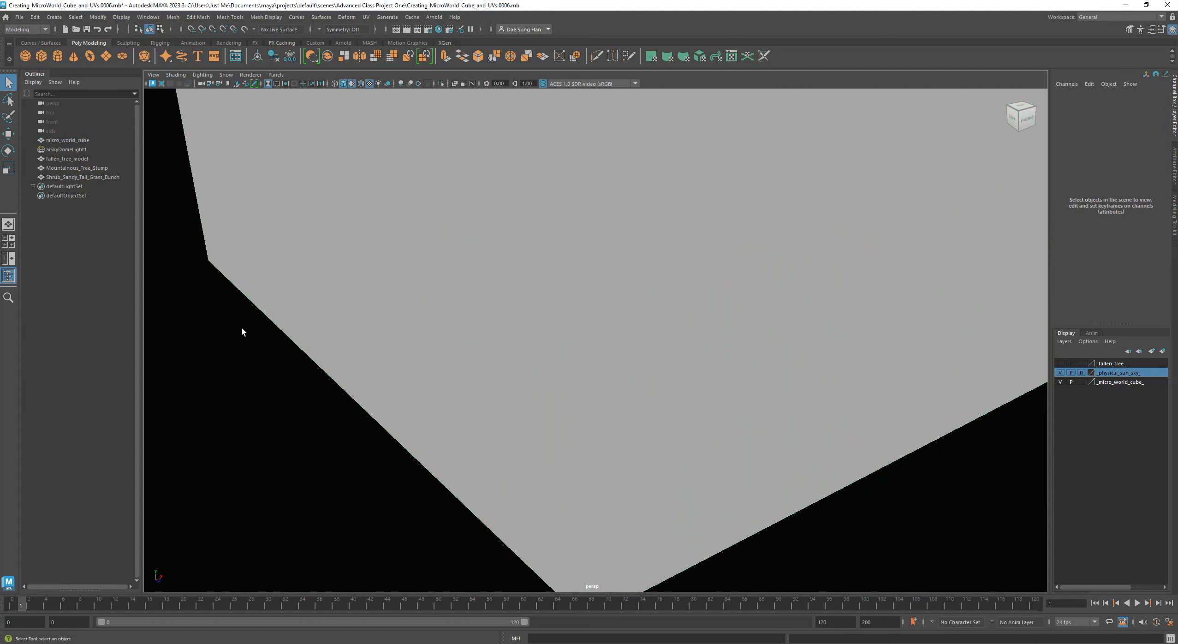
alt+right_drag(678, 308, 567, 292)
click(567, 293)
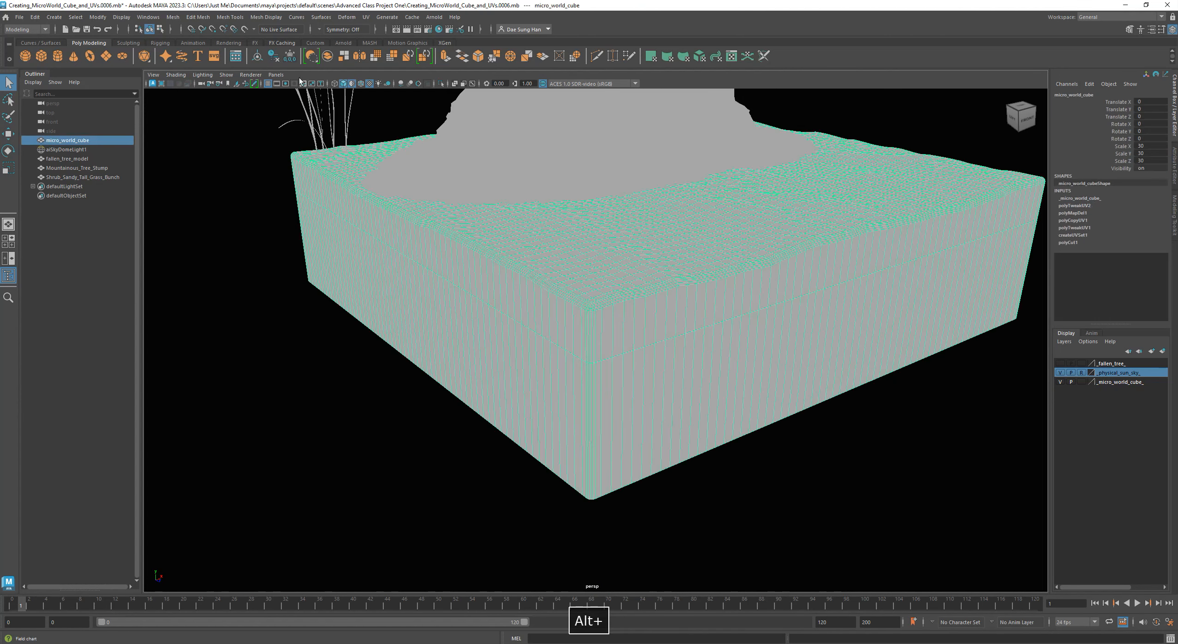
click(175, 75)
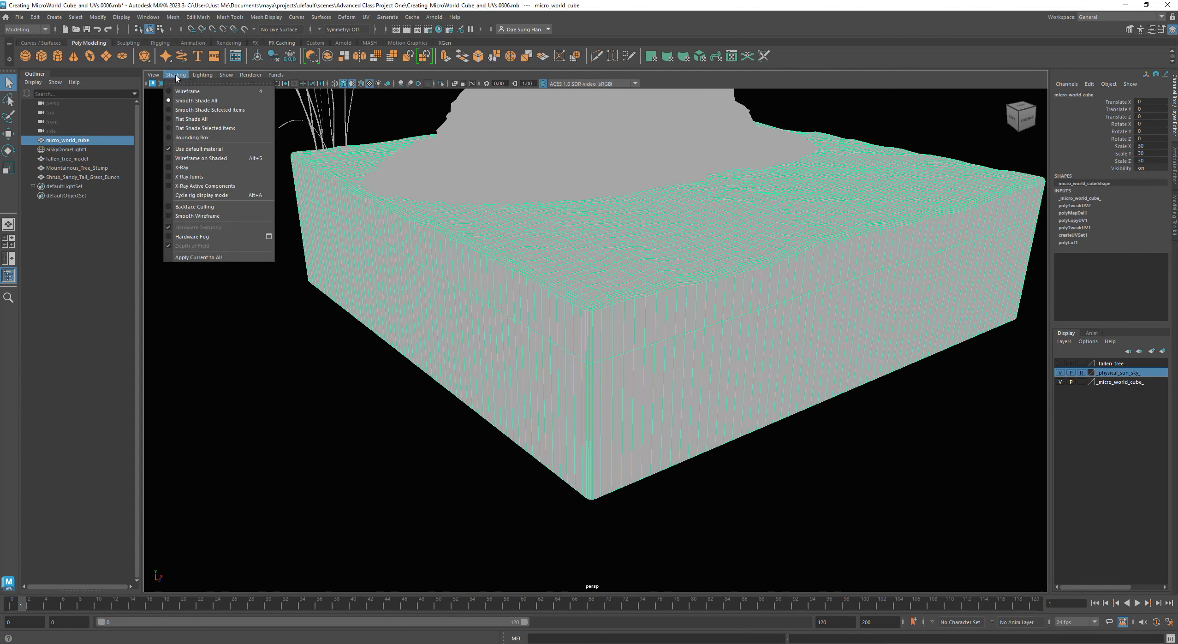
click(214, 151)
alt+right_drag(219, 247, 596, 335)
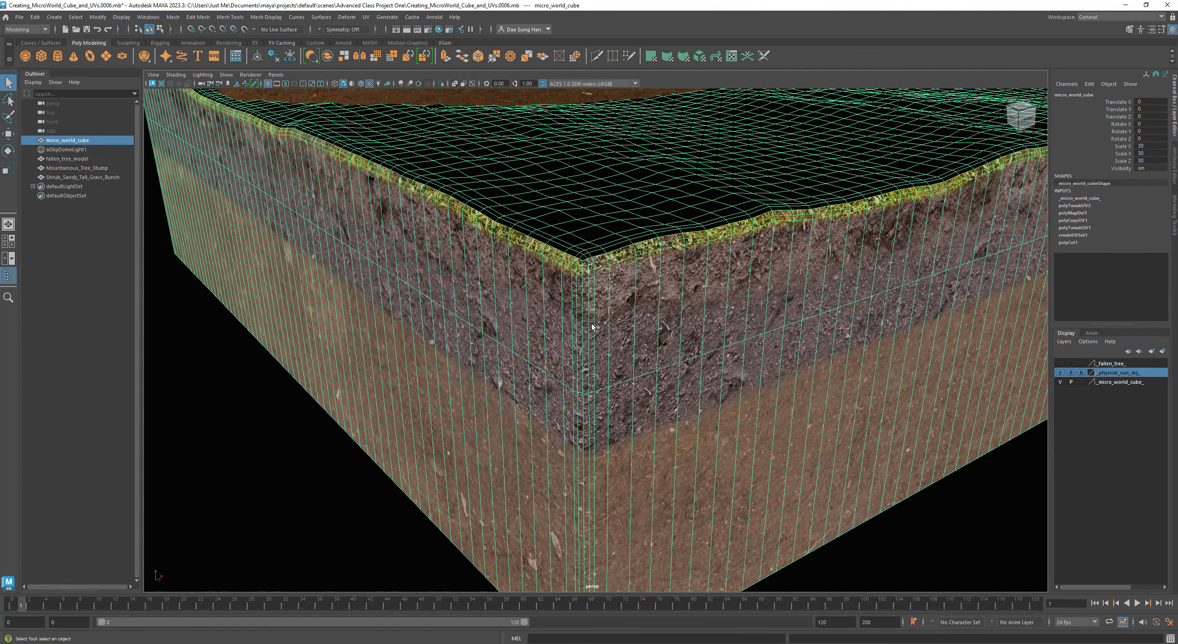
Compare the smooth and unsmoothed mesh displays at another corner of the soil cube.
alt+drag(580, 317, 538, 361)
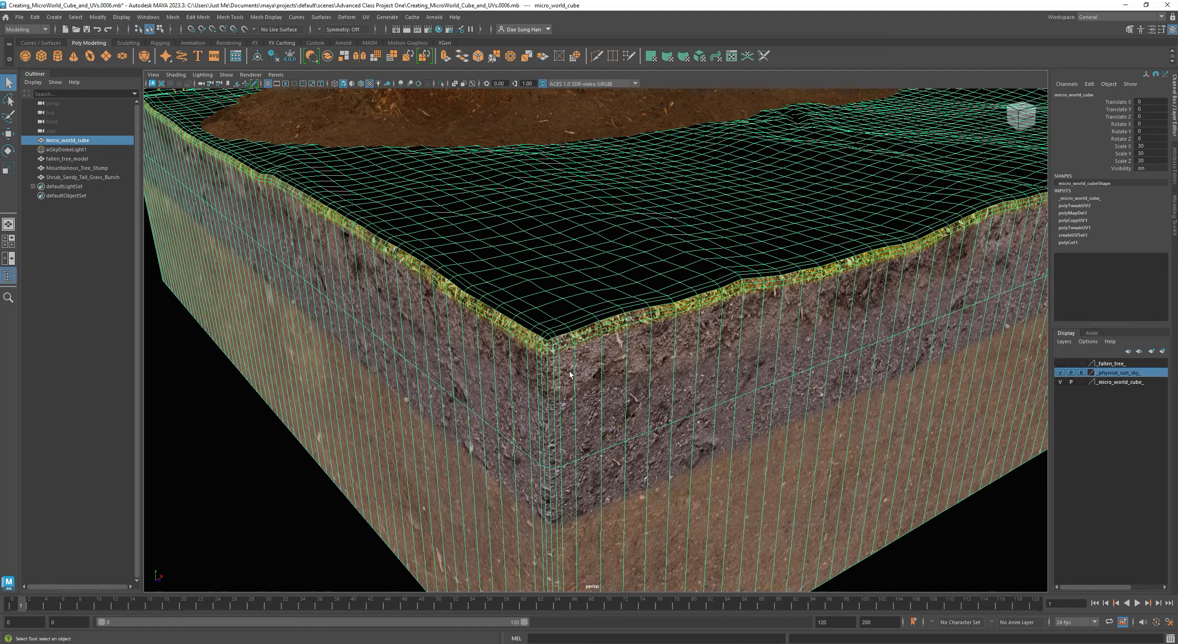
alt+right_drag(823, 312, 485, 322)
alt+drag(777, 344, 710, 340)
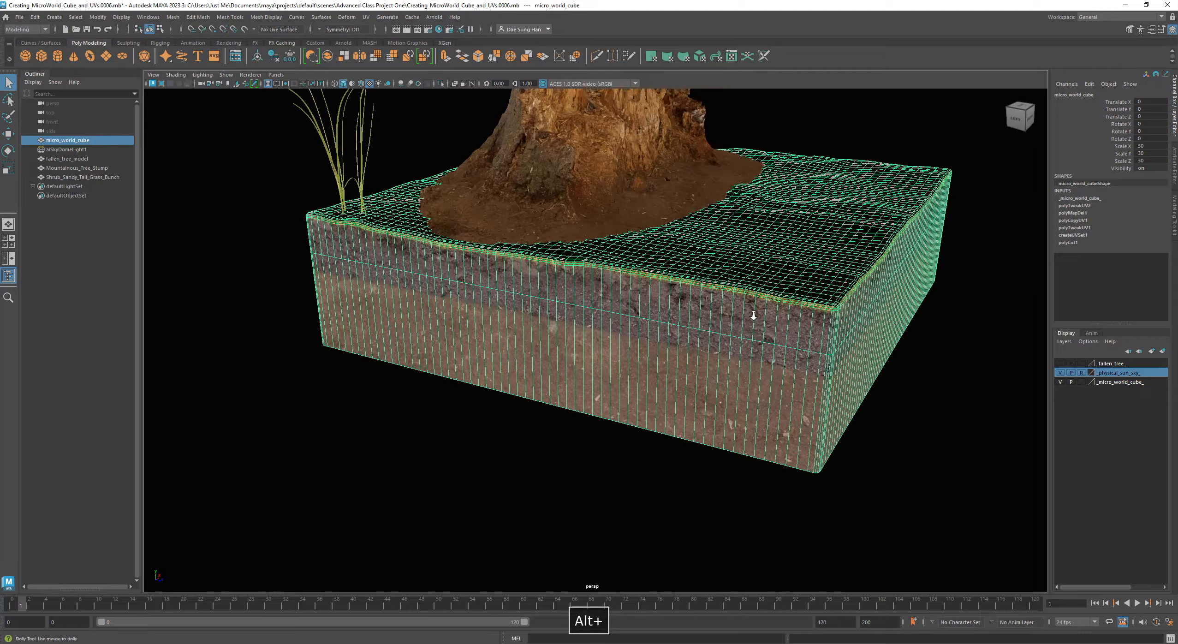
alt+right_drag(752, 313, 834, 346)
alt+middle_drag(835, 347, 678, 389)
alt+right_drag(678, 389, 744, 409)
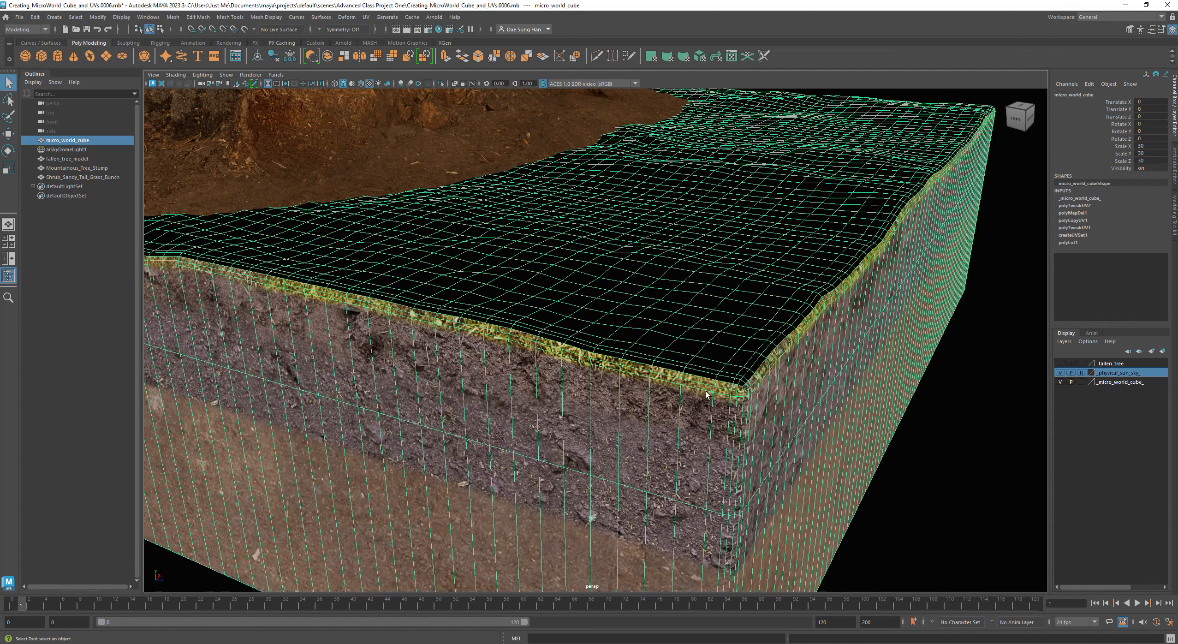
key(3)
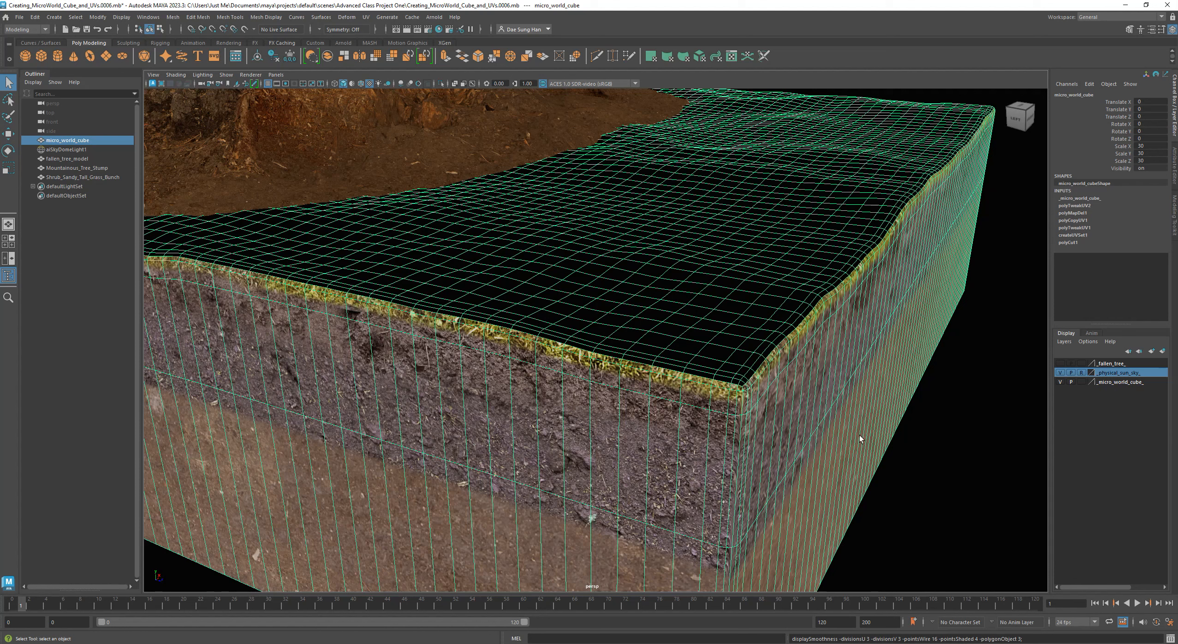
key(1)
Turn on smooth mesh preview for the soil cube and examine the texture along its vertical corner edge.
alt+drag(864, 374, 807, 304)
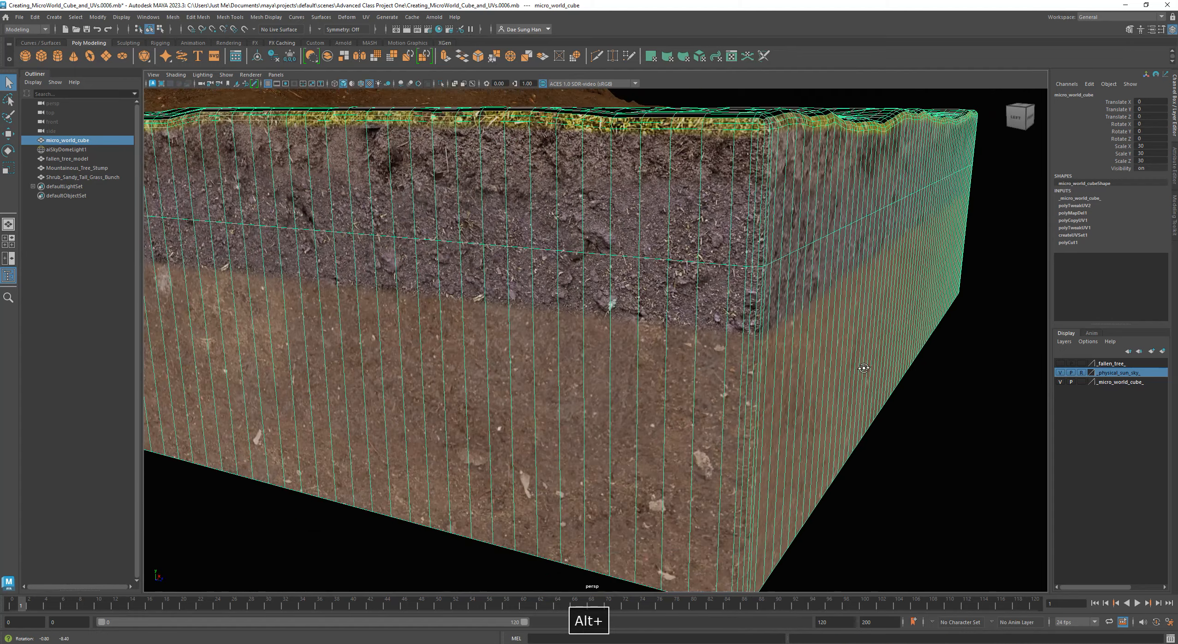
alt+middle_drag(807, 305, 774, 375)
alt+drag(773, 376, 929, 402)
key(1)
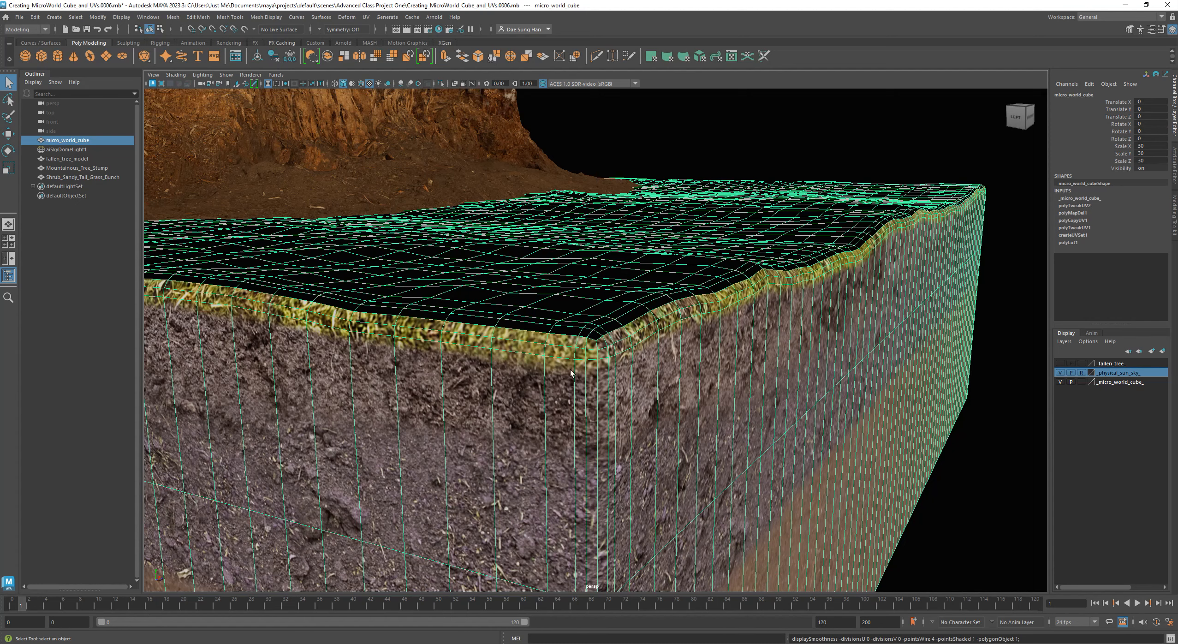
alt+right_drag(658, 228, 618, 312)
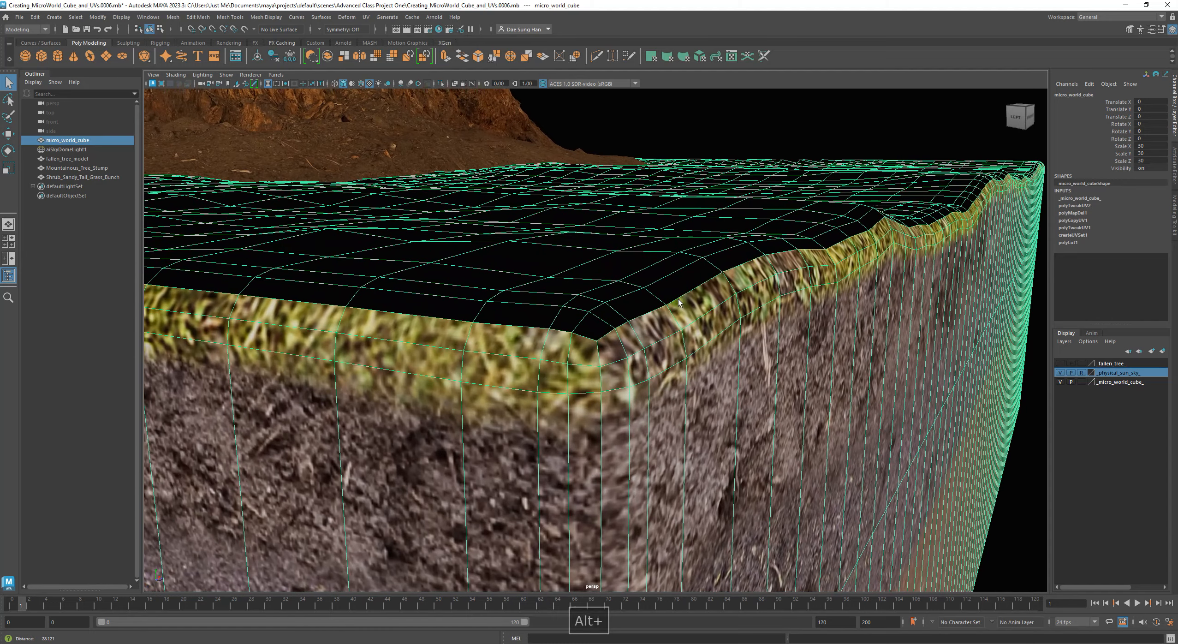
key(3)
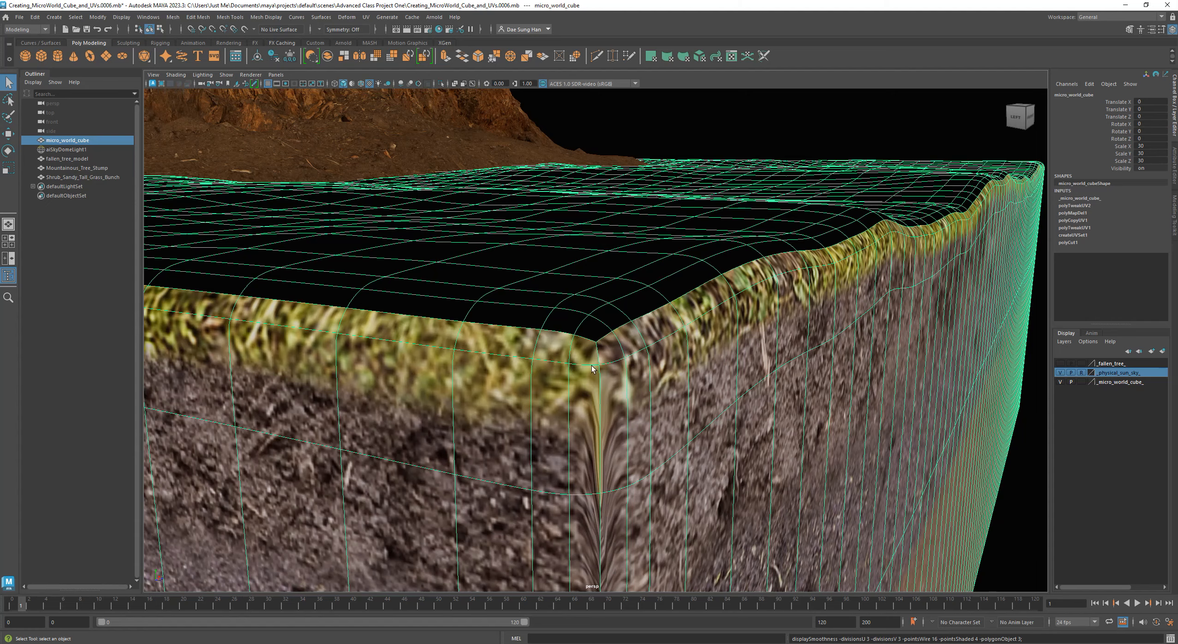
alt+drag(691, 380, 327, 247)
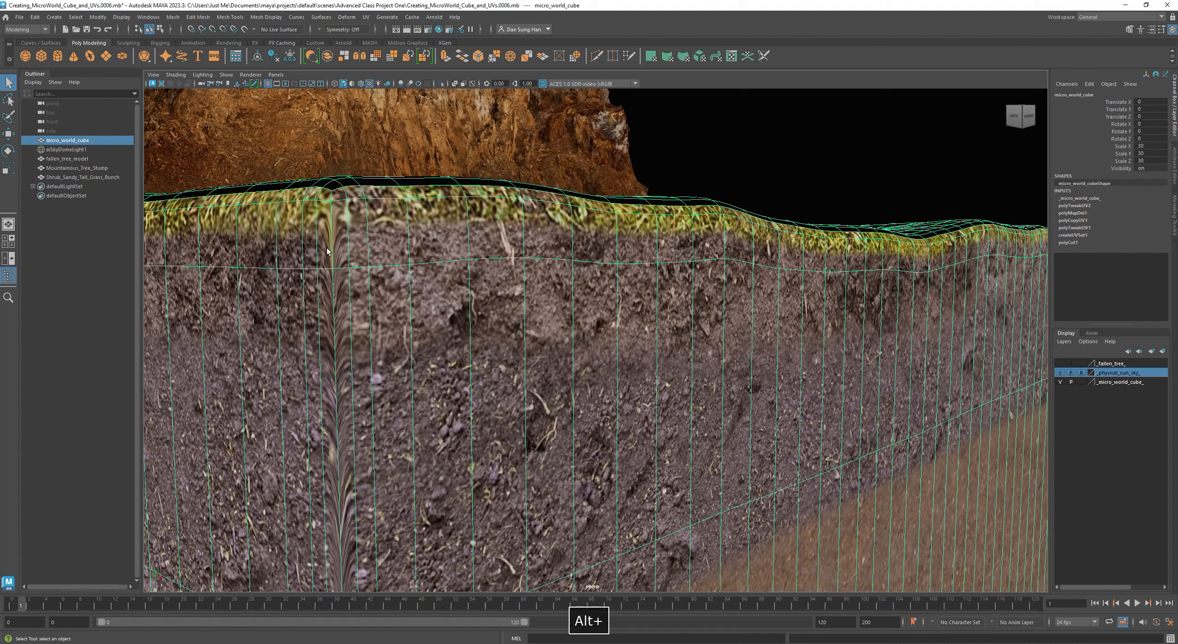
alt+drag(337, 207, 589, 279)
alt+middle_drag(590, 279, 590, 245)
alt+drag(590, 246, 595, 290)
alt+right_drag(595, 289, 615, 310)
alt+middle_drag(588, 333, 618, 304)
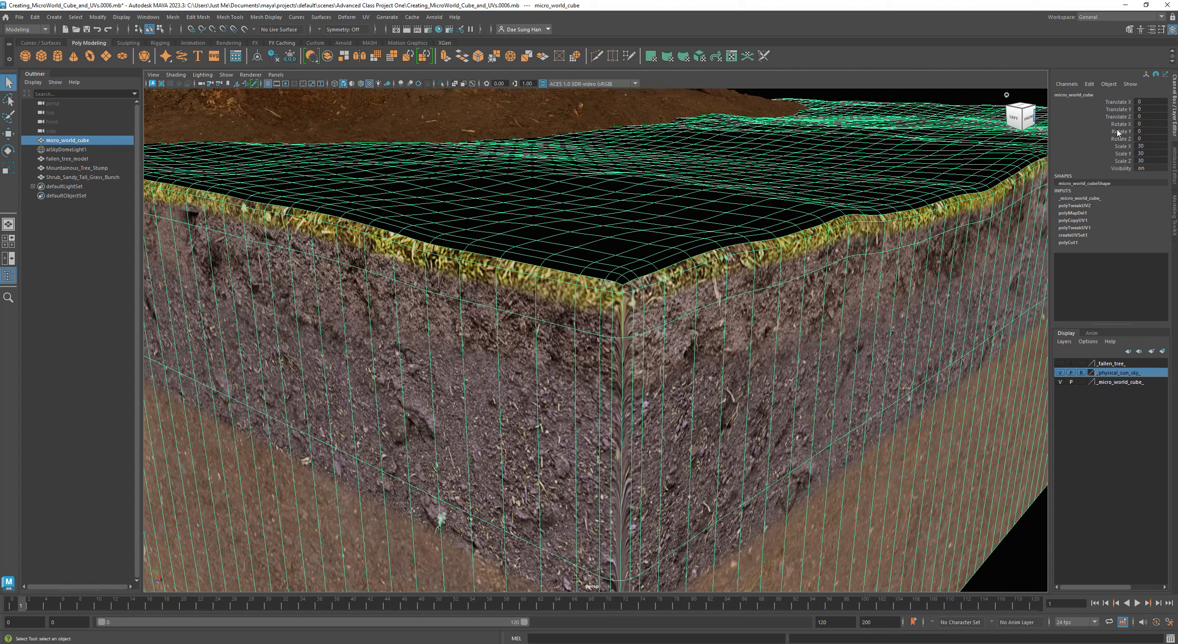
Review micro_world_cube's attributes and construction history nodes, including polySurfaceShape1, polyCut1 and polyTweakUV2, in a widened Attribute Editor.
click(1174, 166)
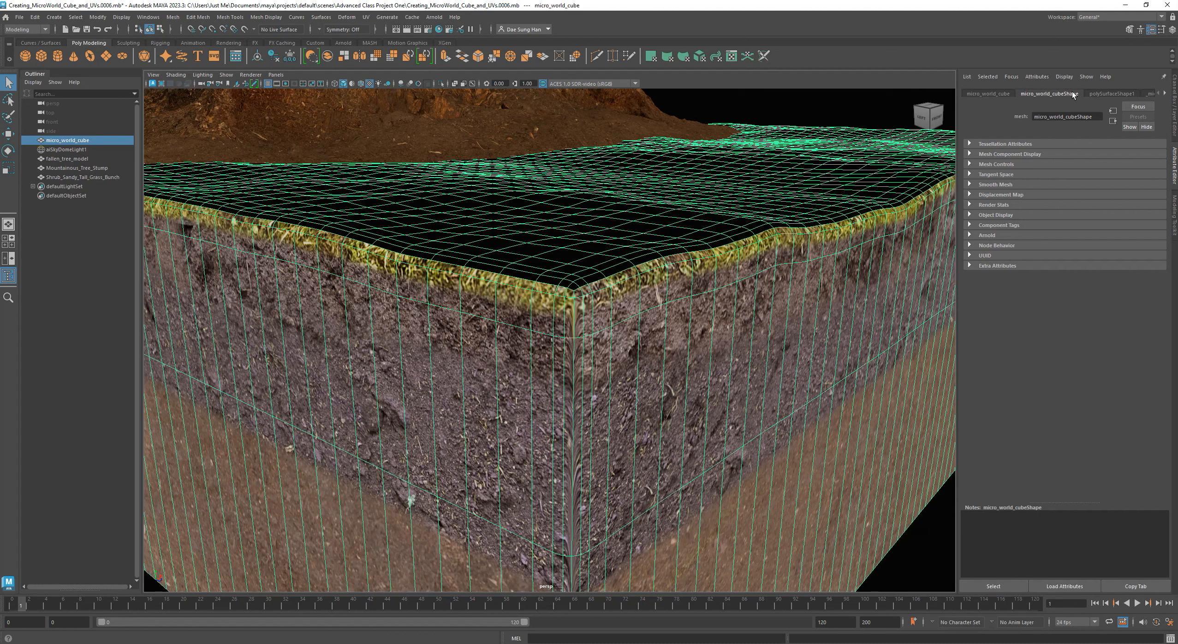
click(1116, 93)
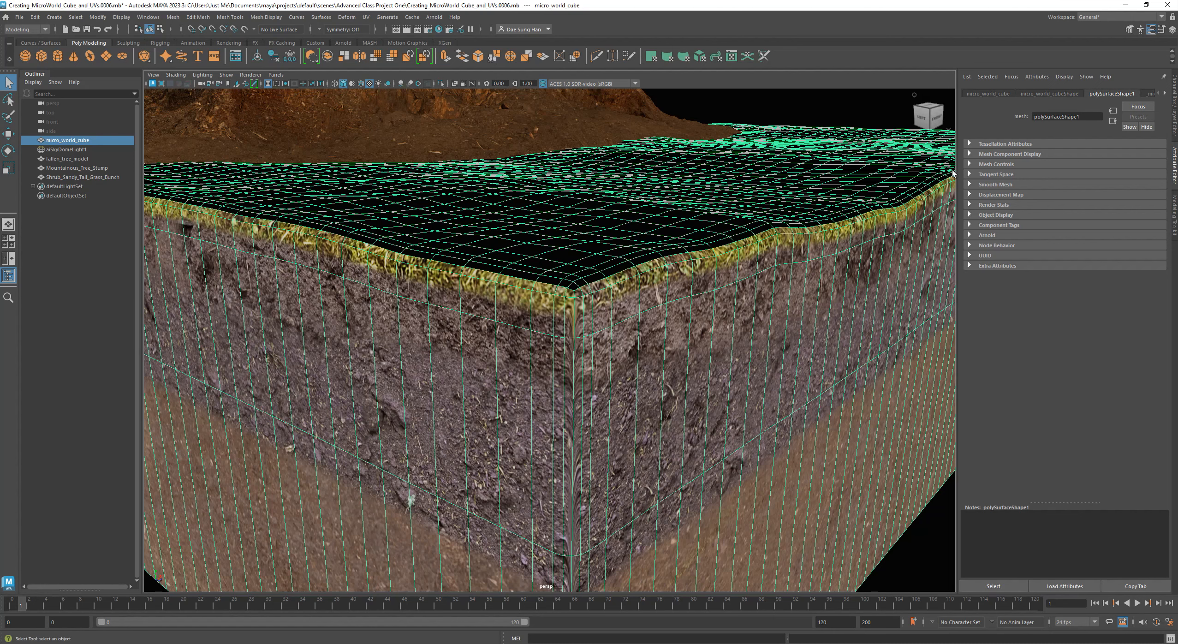
drag(955, 166, 618, 134)
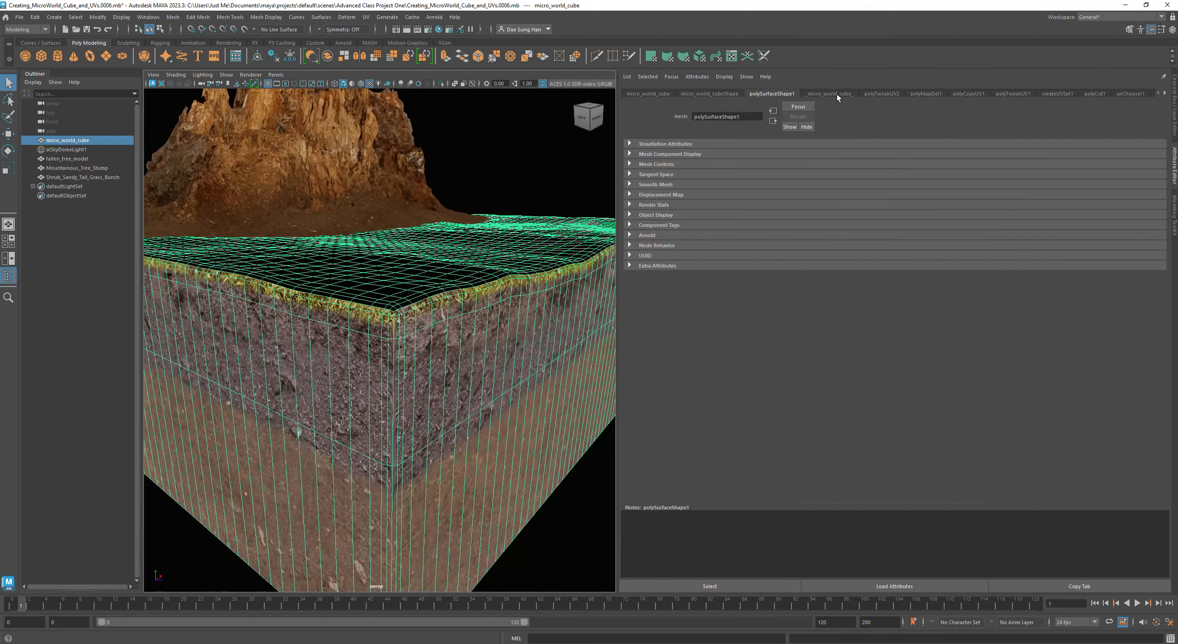
click(1133, 94)
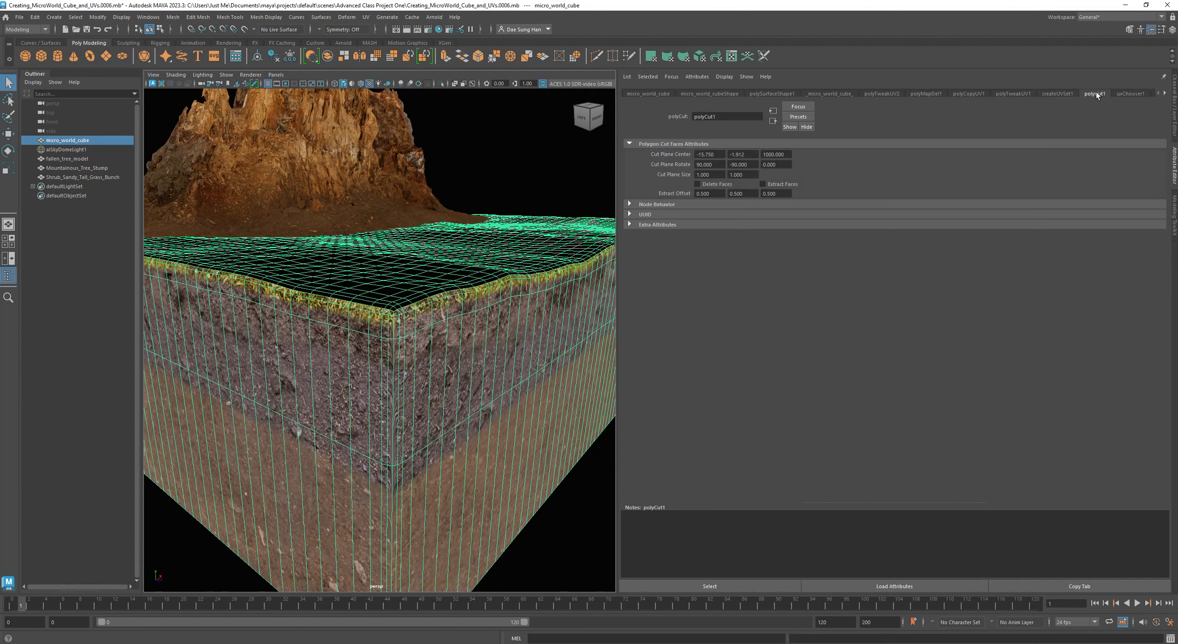
click(1095, 93)
click(1054, 93)
click(973, 93)
click(938, 94)
click(857, 94)
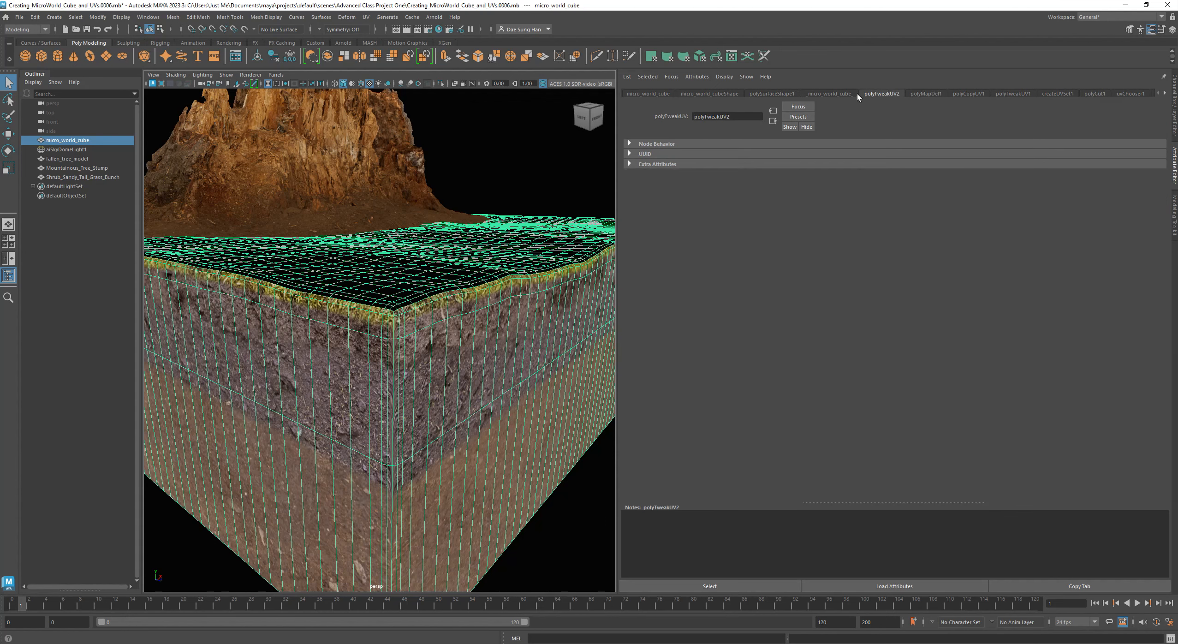
click(972, 97)
Delete the construction history of micro_world_cube.
click(1172, 91)
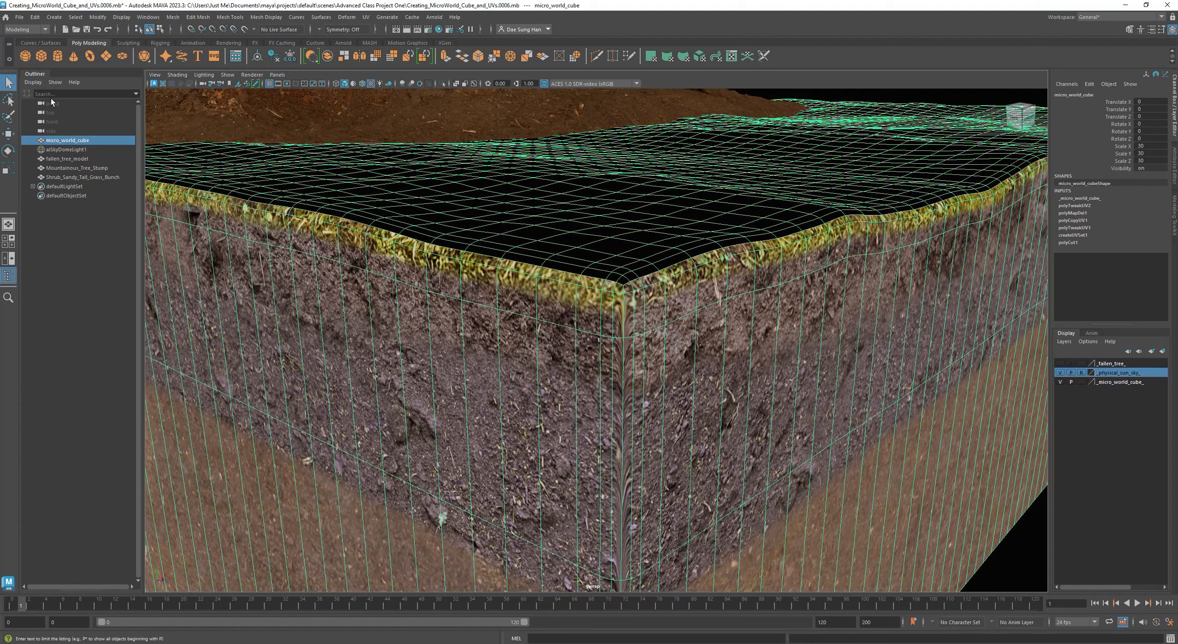
click(34, 16)
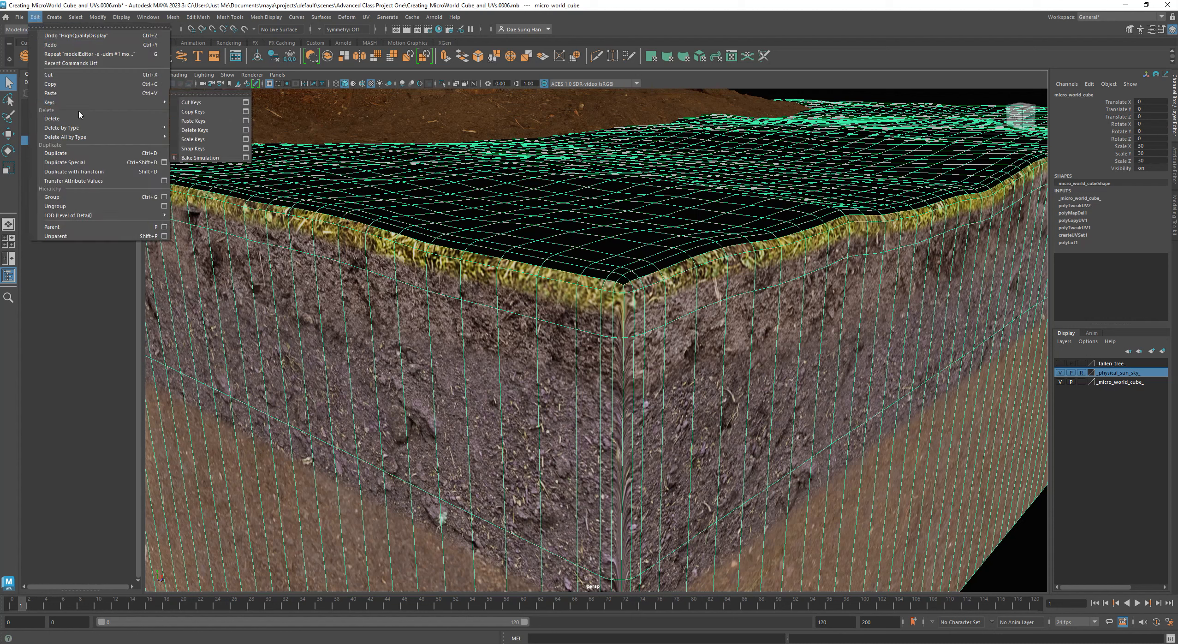
mouse_move(94, 131)
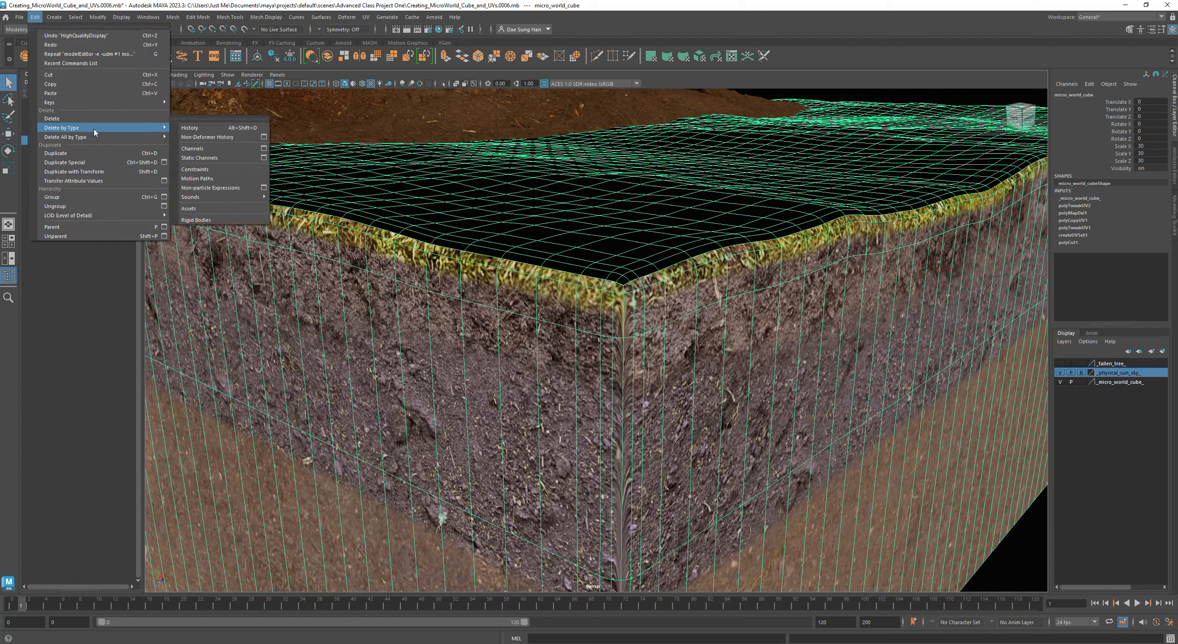
click(196, 132)
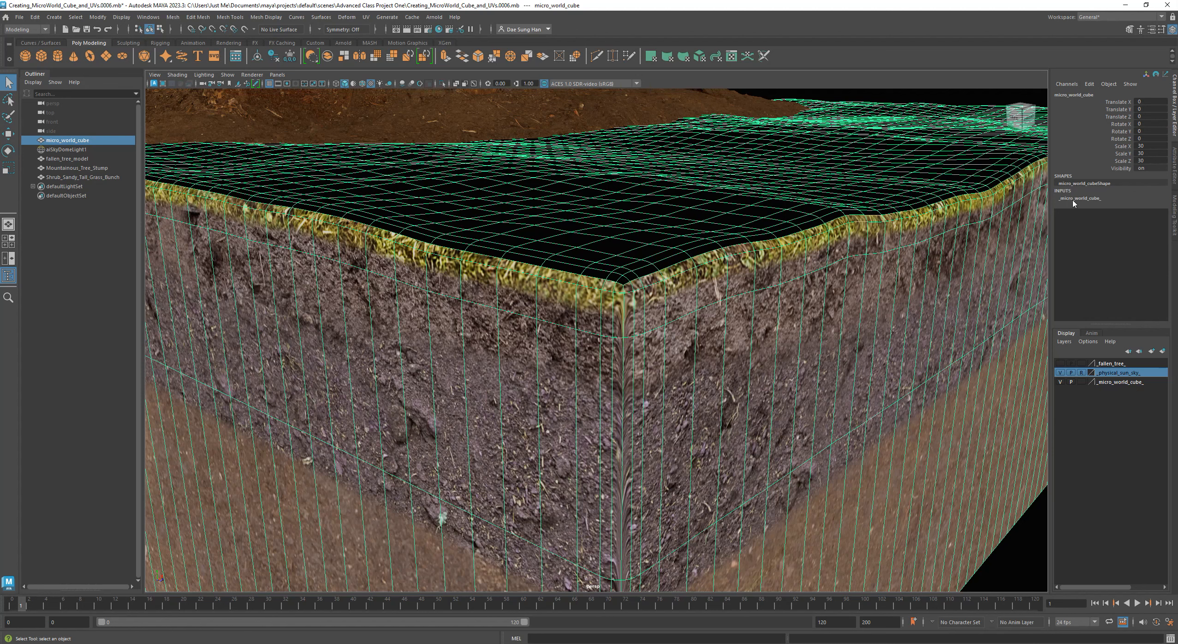
Review the cube's display layer, UV chooser, texture placement, side_wall_texture and side_wall_shader nodes, and show the micro_world_cubeShape attributes.
click(1176, 158)
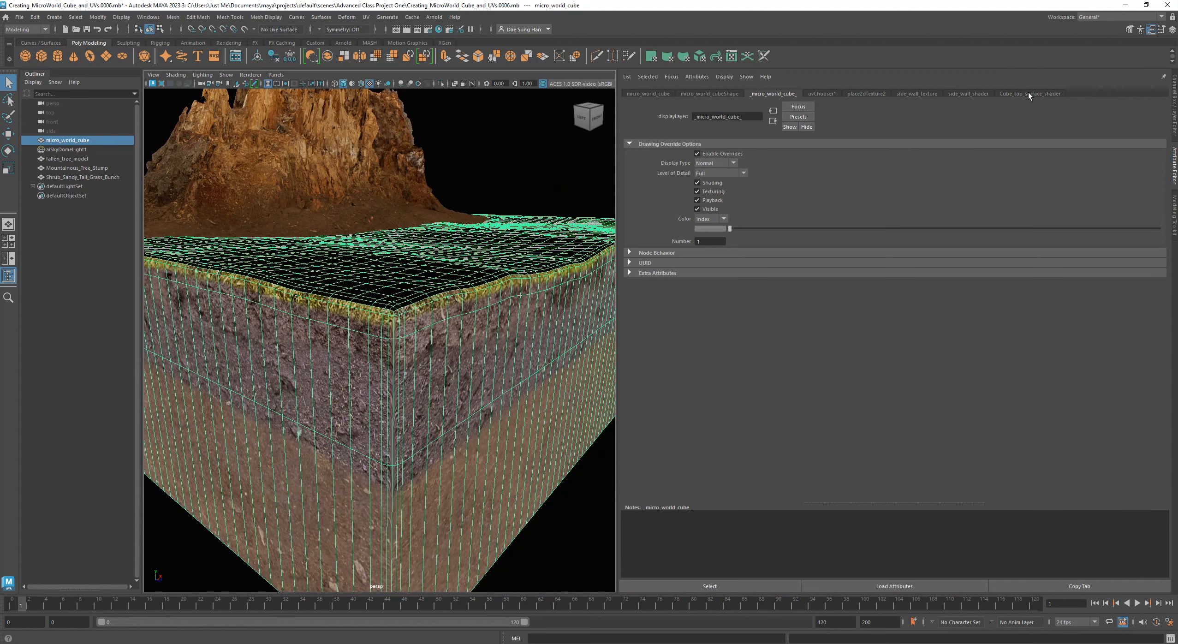
click(822, 92)
click(872, 93)
click(917, 93)
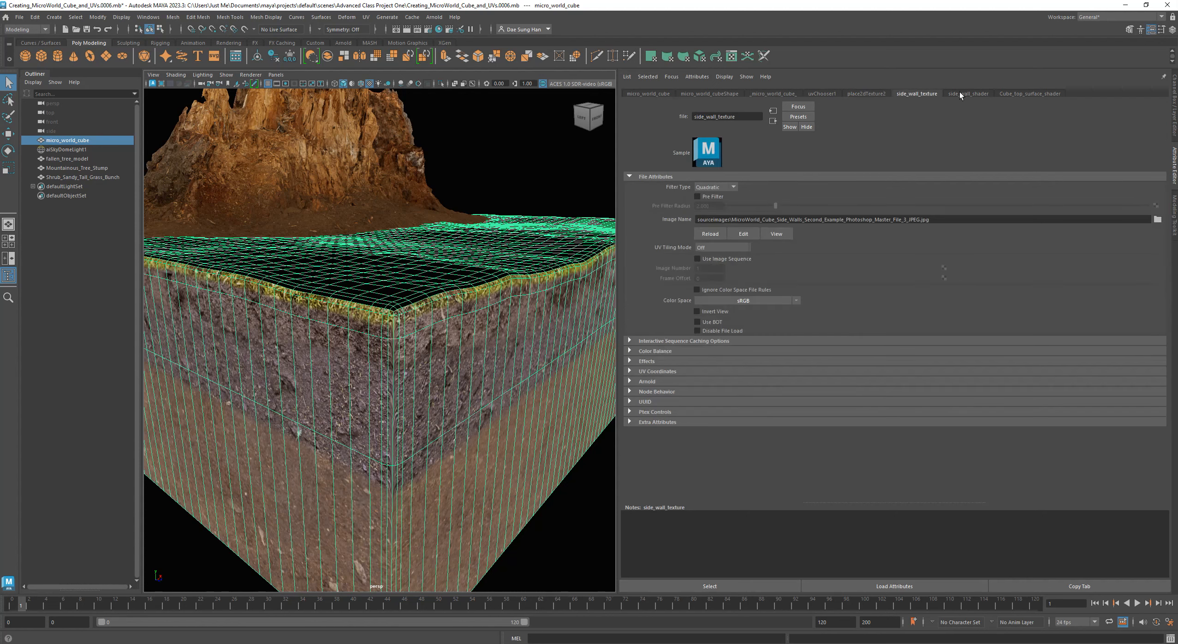
click(963, 93)
click(918, 93)
click(867, 93)
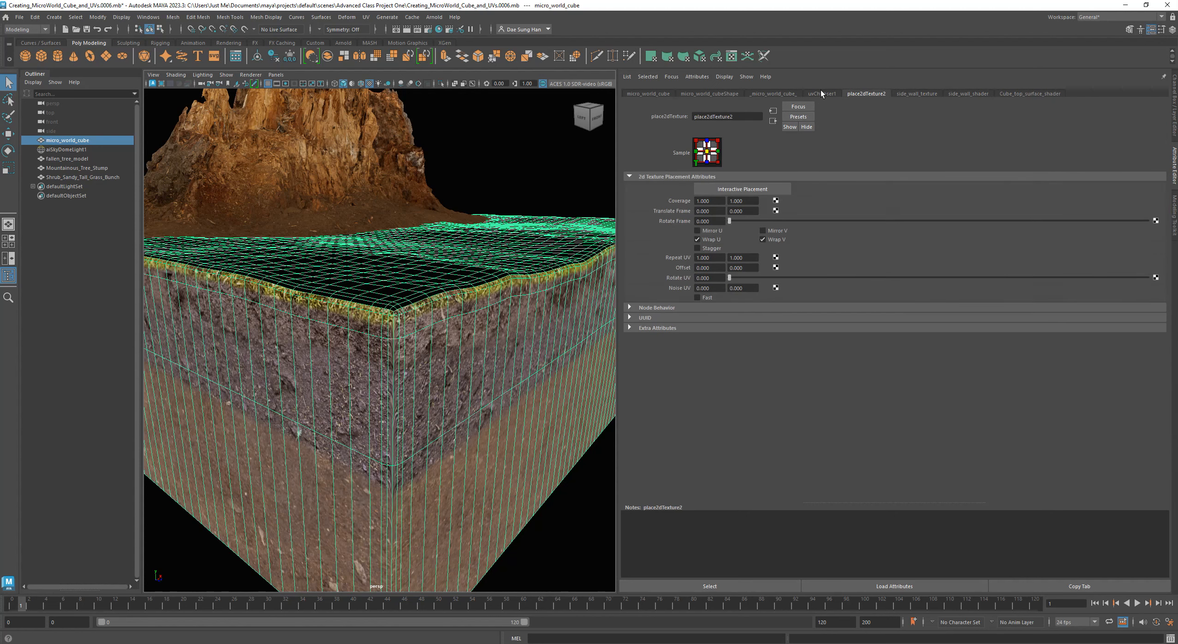
click(822, 93)
click(773, 94)
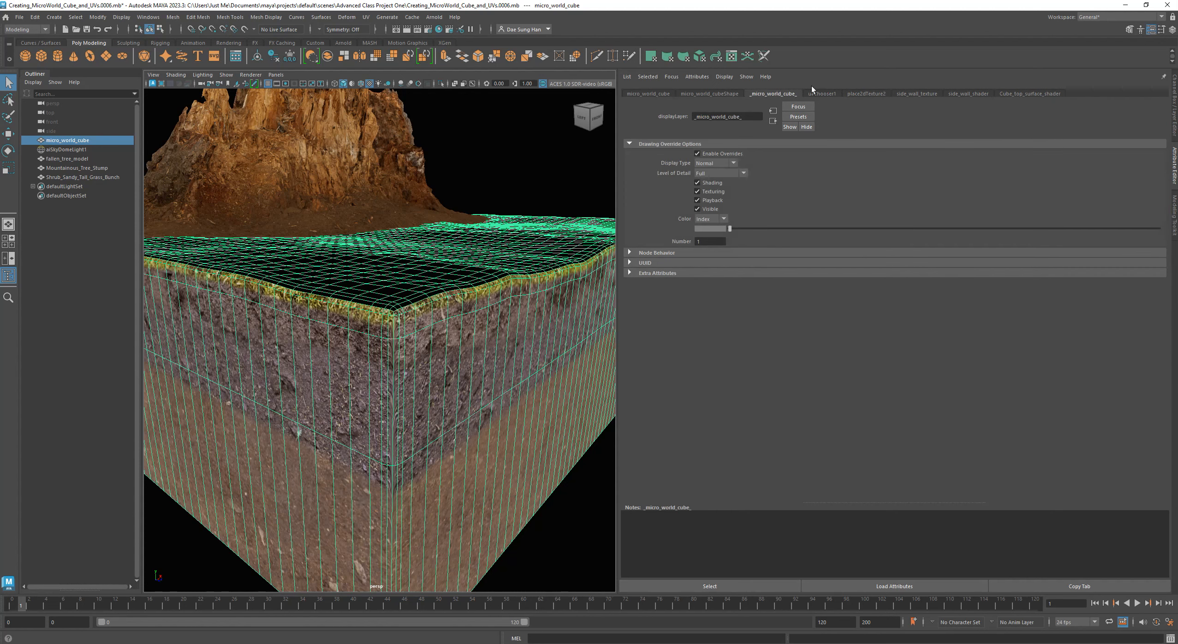
click(700, 94)
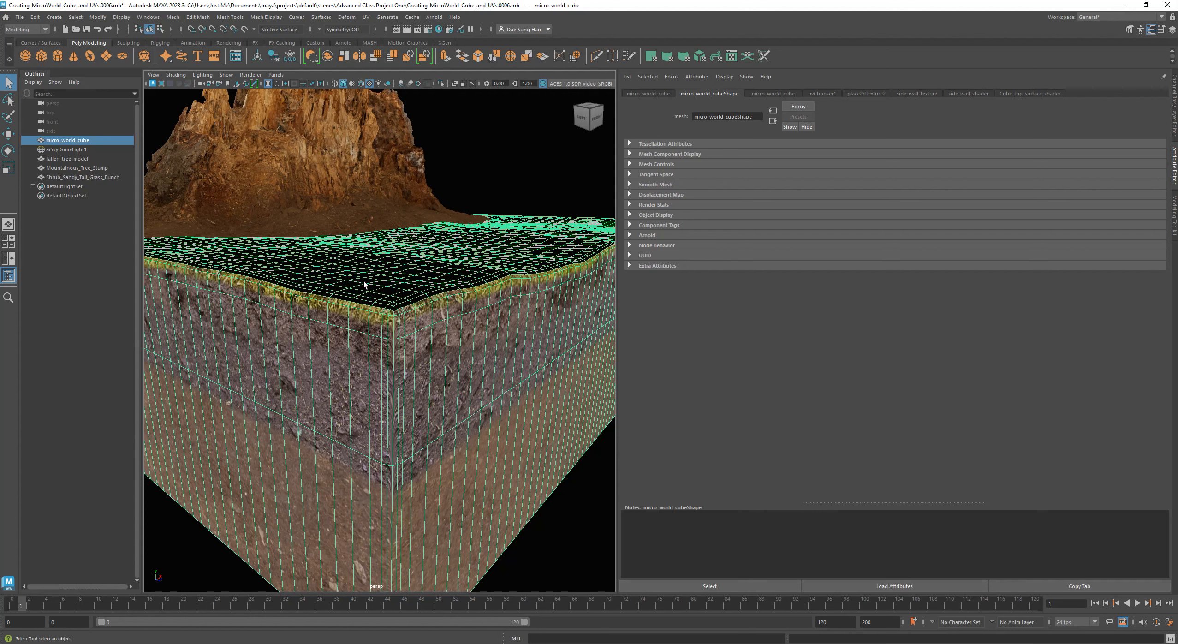
Review micro_world_cubeShape's Mesh Component Display, Mesh Controls, Tangent Space, Smooth Mesh and OpenSubdiv Controls attributes.
scroll(408, 232, up, 10)
click(667, 153)
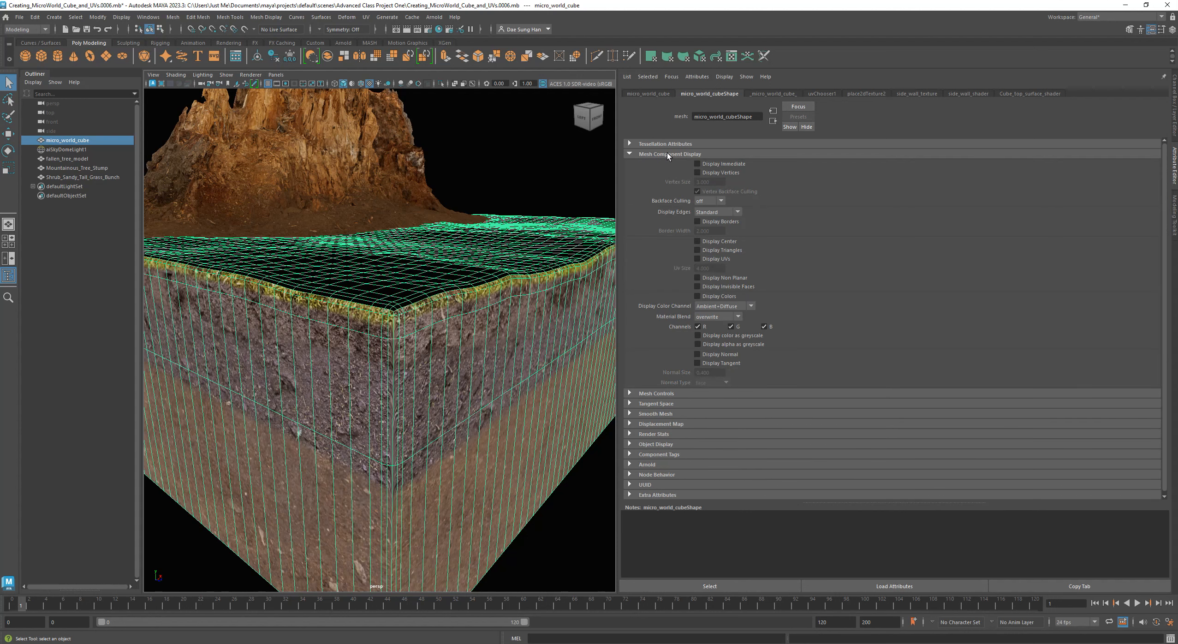
click(667, 153)
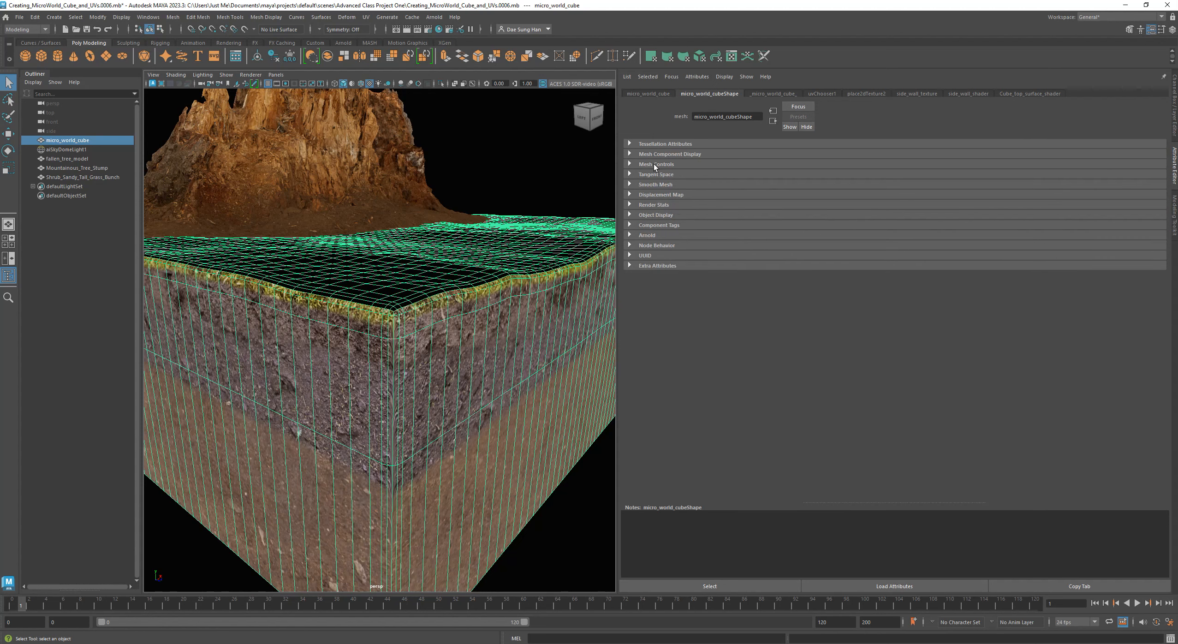
click(654, 164)
click(654, 164)
click(654, 163)
click(653, 163)
click(656, 173)
click(657, 173)
click(656, 184)
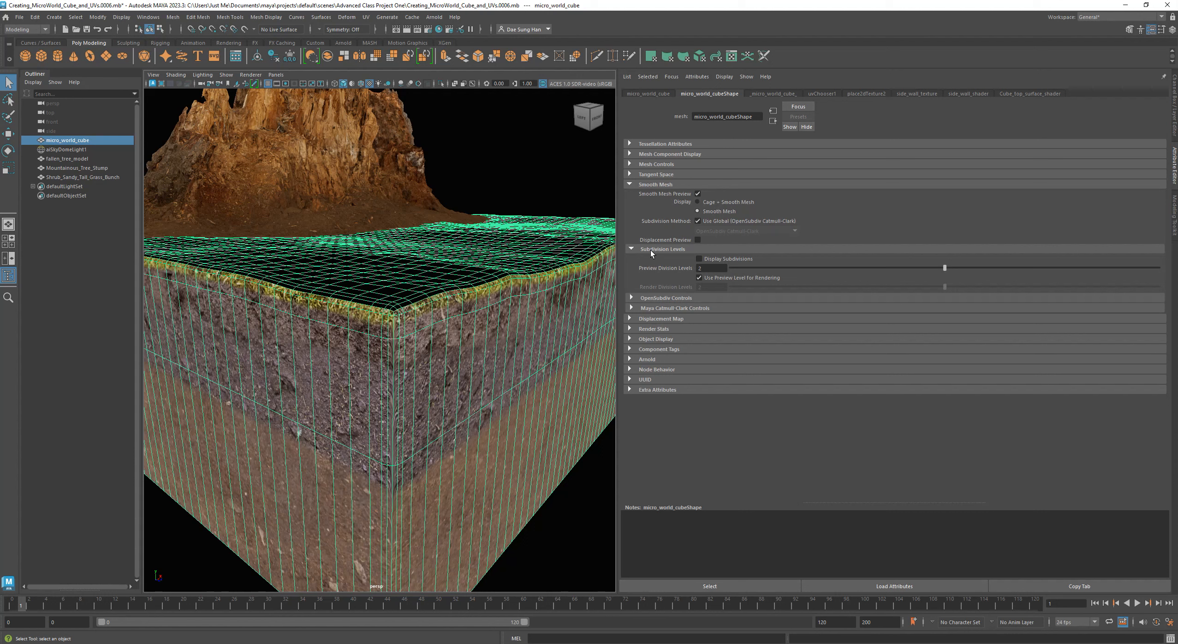
click(655, 298)
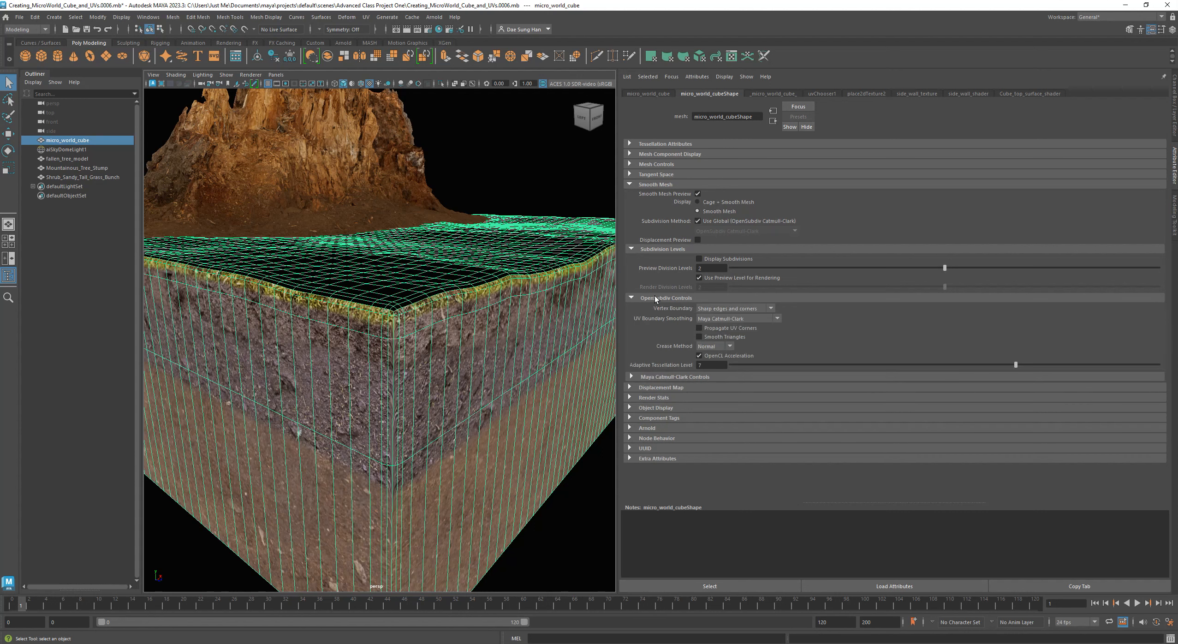
click(656, 298)
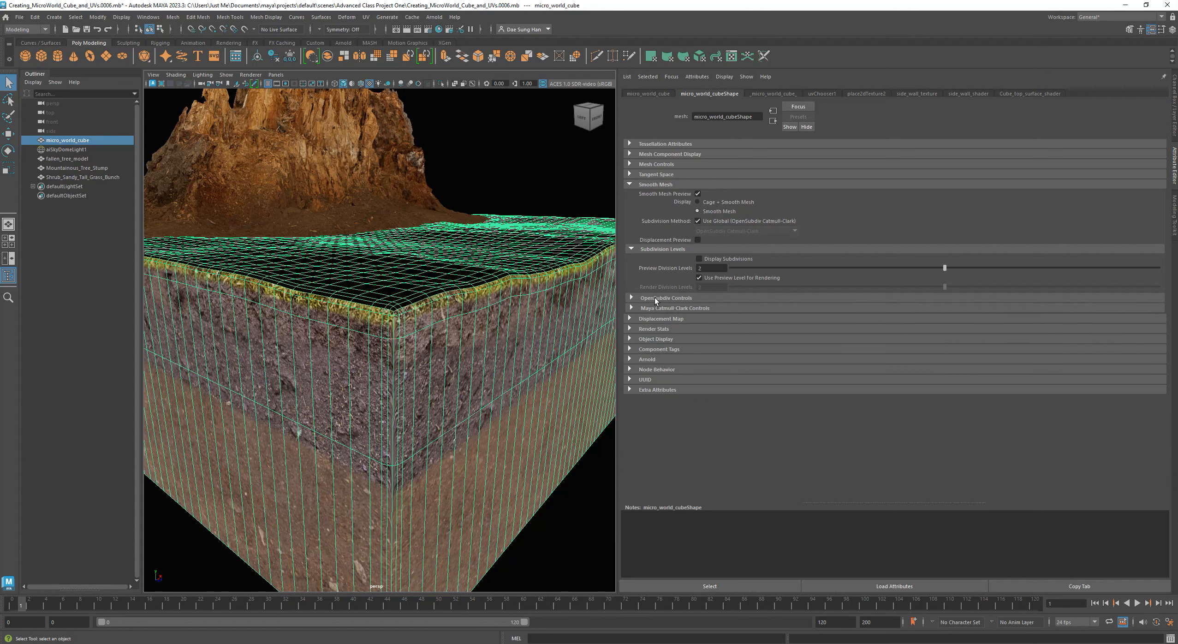
click(629, 184)
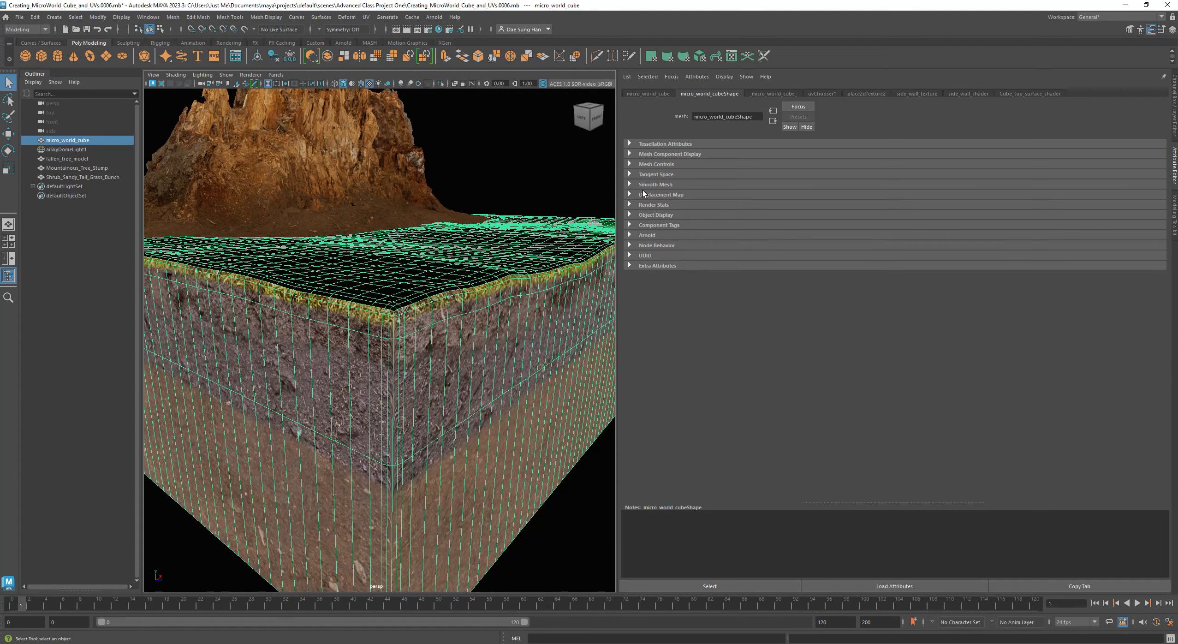
Show the shape's Smooth Mesh OpenSubdiv controls and review the Vertex Boundary and UV Boundary Smoothing options.
click(652, 183)
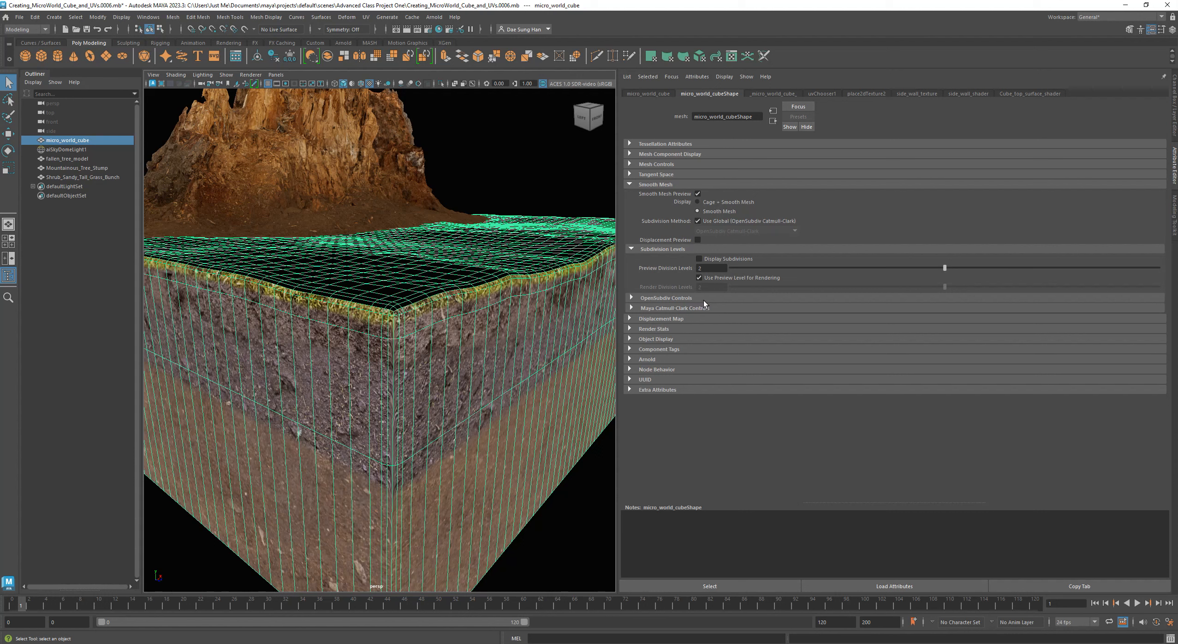
click(669, 298)
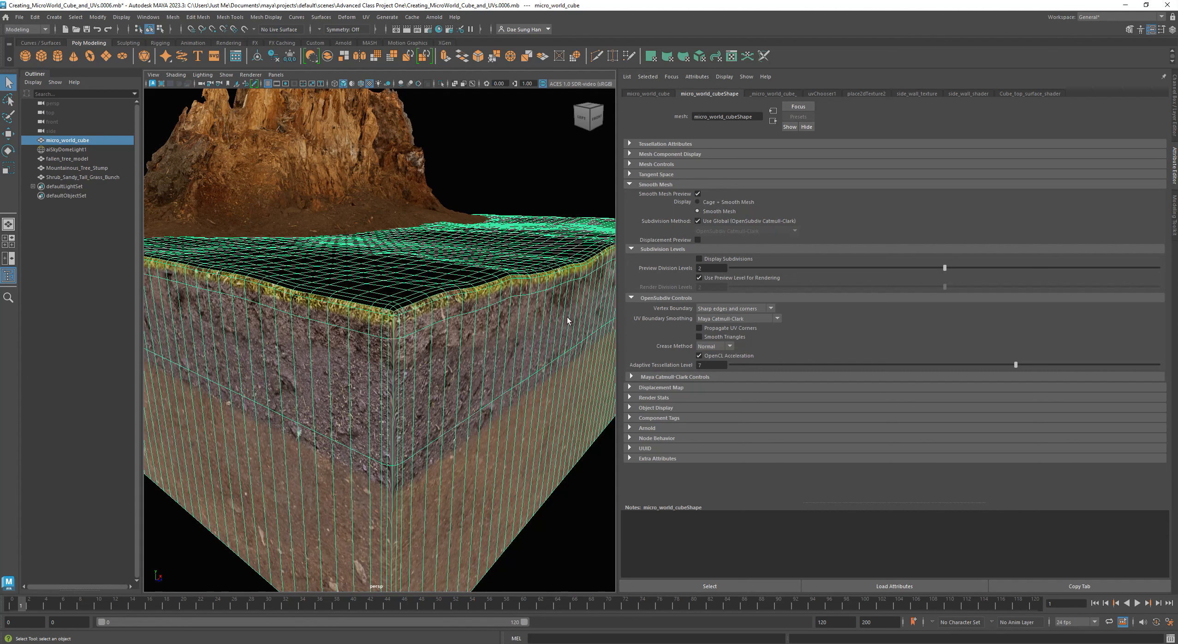
click(752, 309)
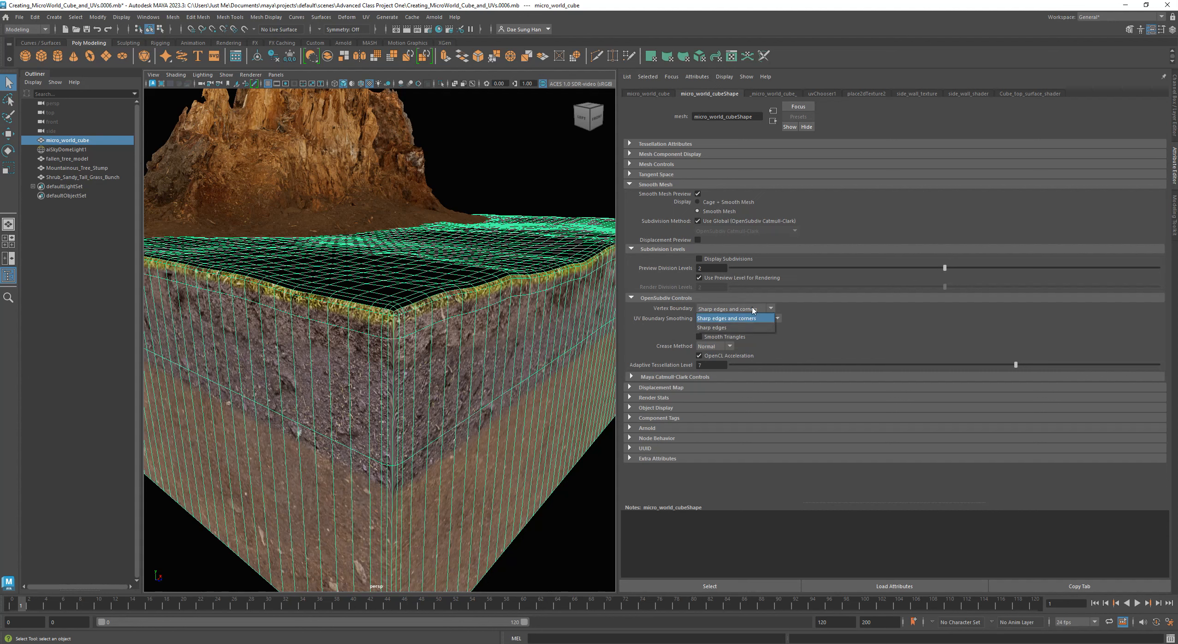
click(762, 309)
click(771, 319)
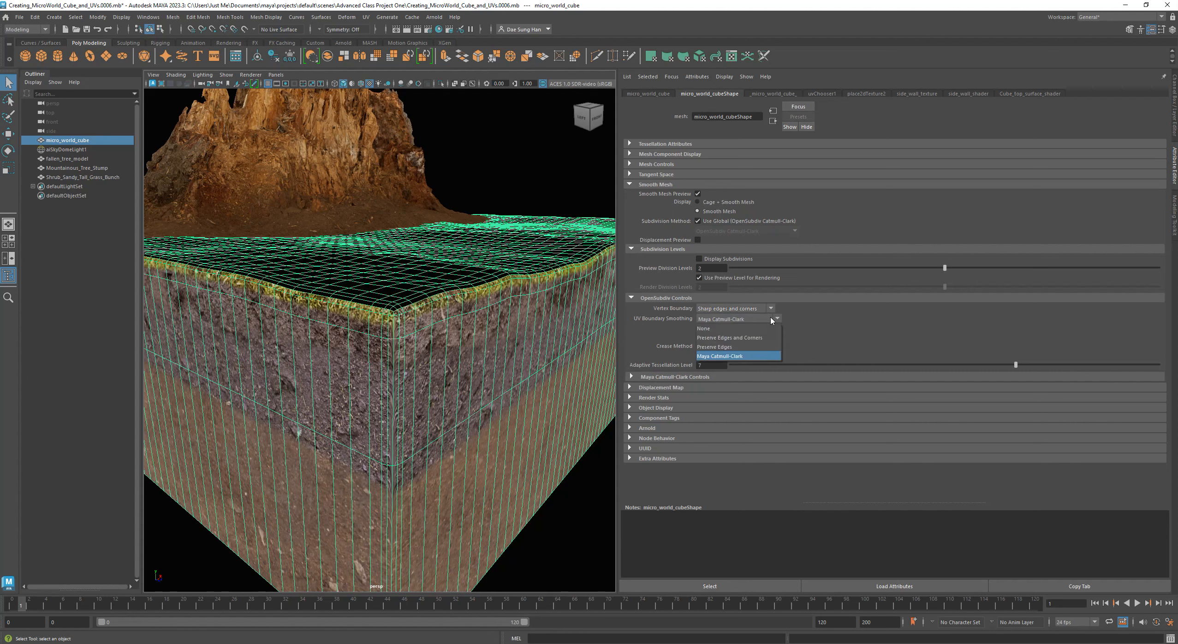
click(771, 320)
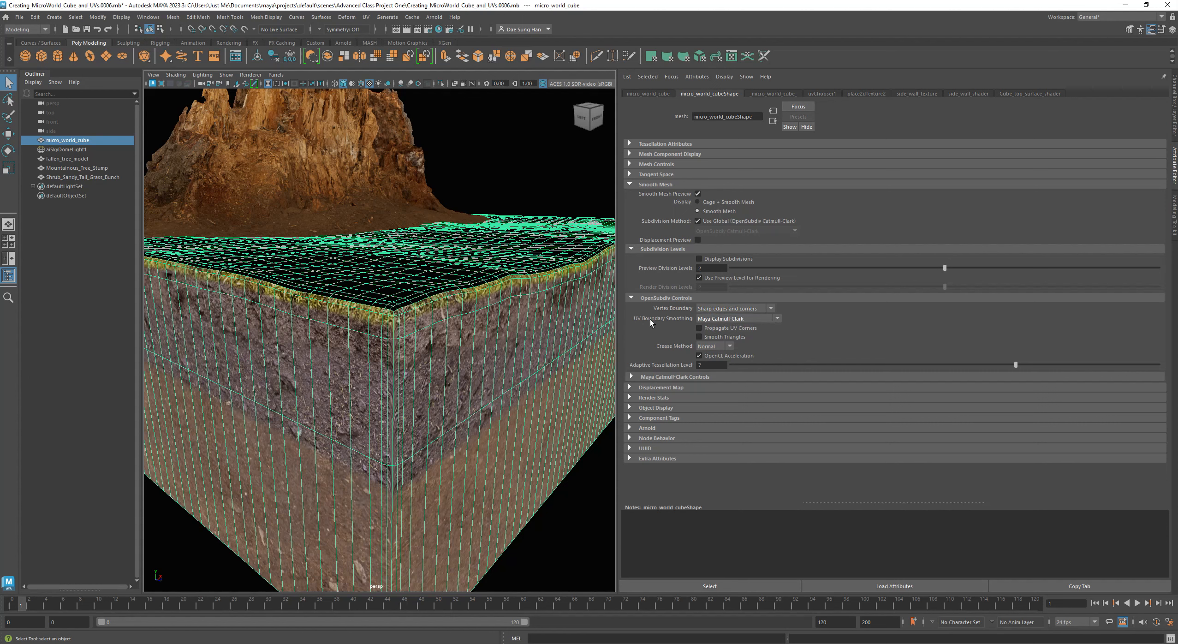
Try None for the cube's UV Boundary Smoothing, and settle on Preserve Edges and Corners.
click(751, 321)
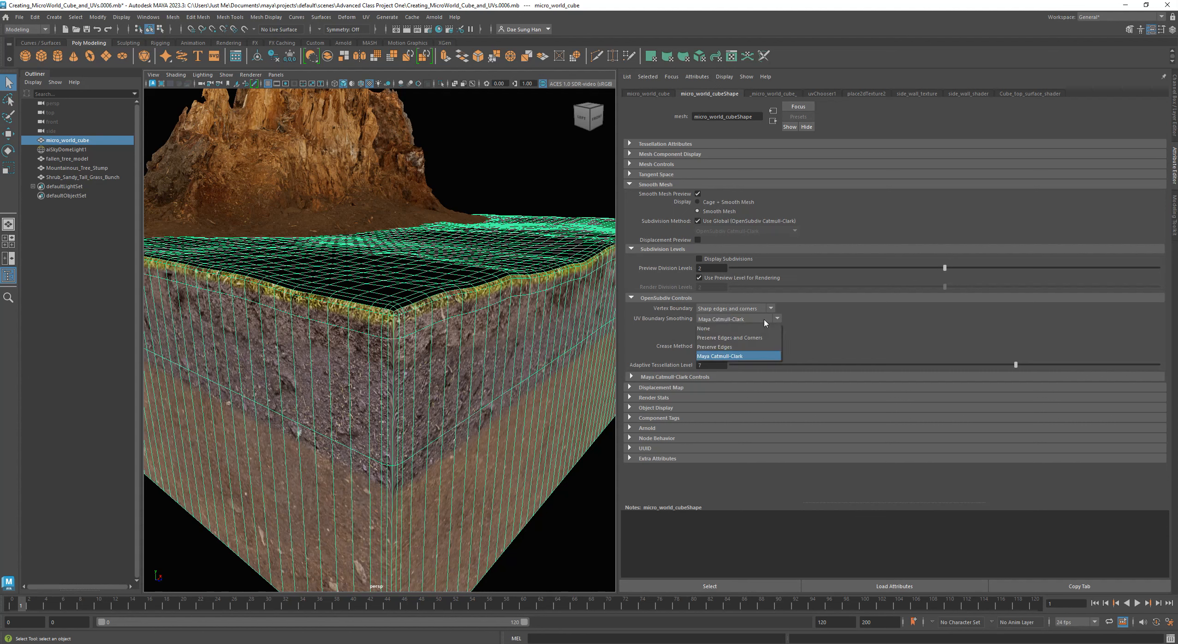
click(720, 330)
click(730, 317)
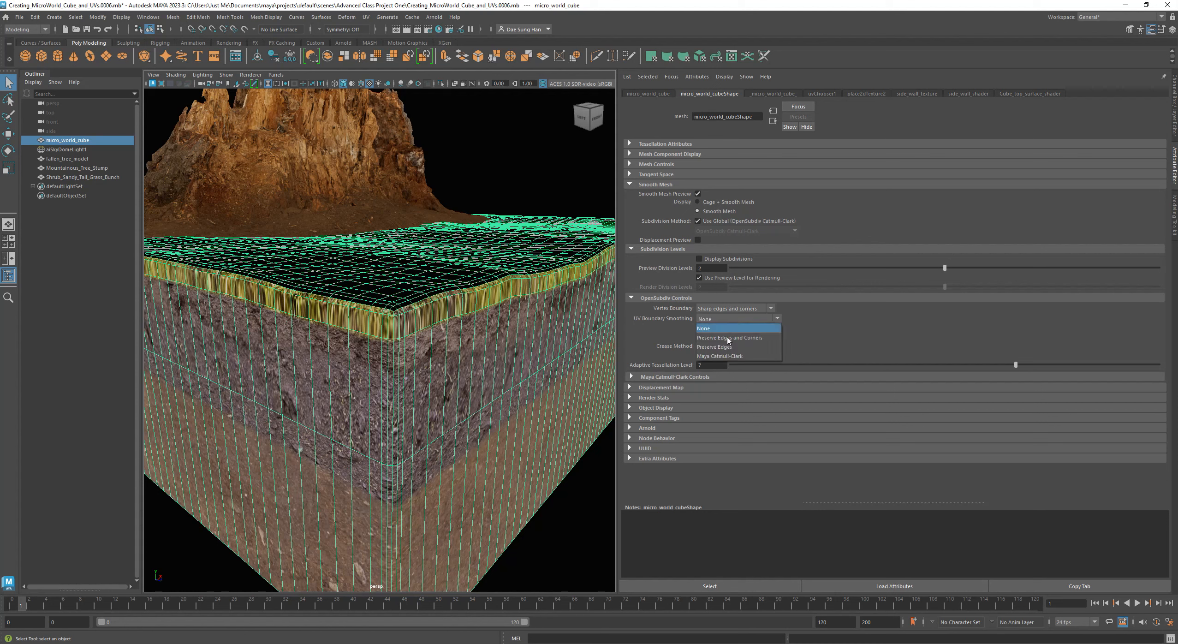
click(744, 338)
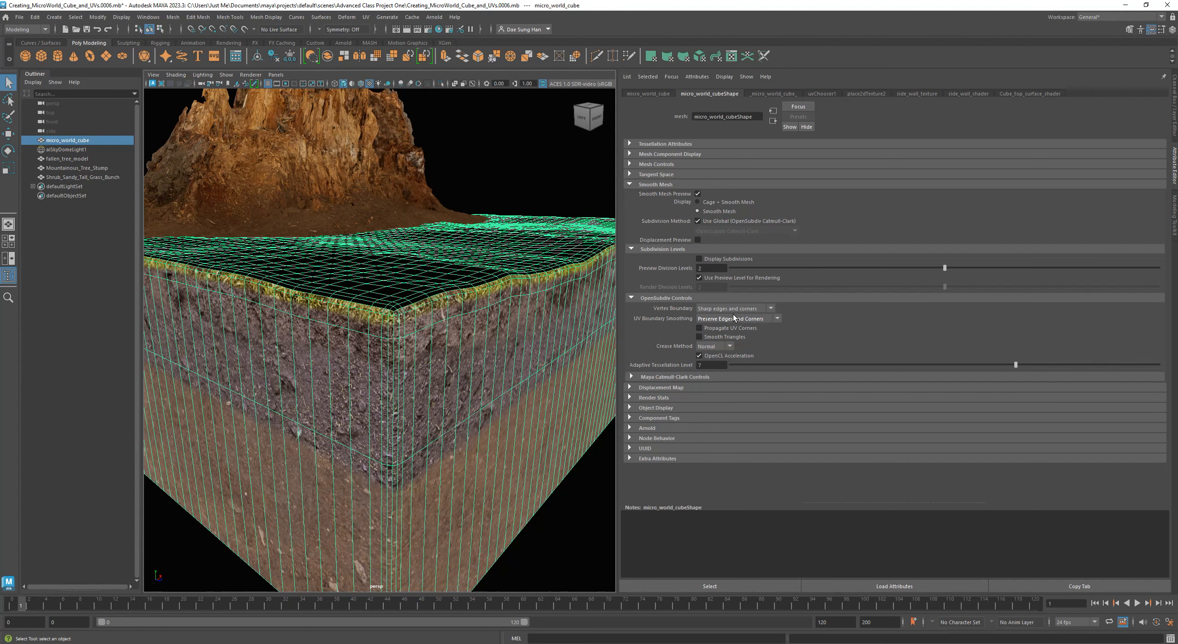
Deselect the cube and examine the side-wall texture along its vertical corner from several angles and distances.
alt+right_drag(371, 318, 395, 338)
click(515, 198)
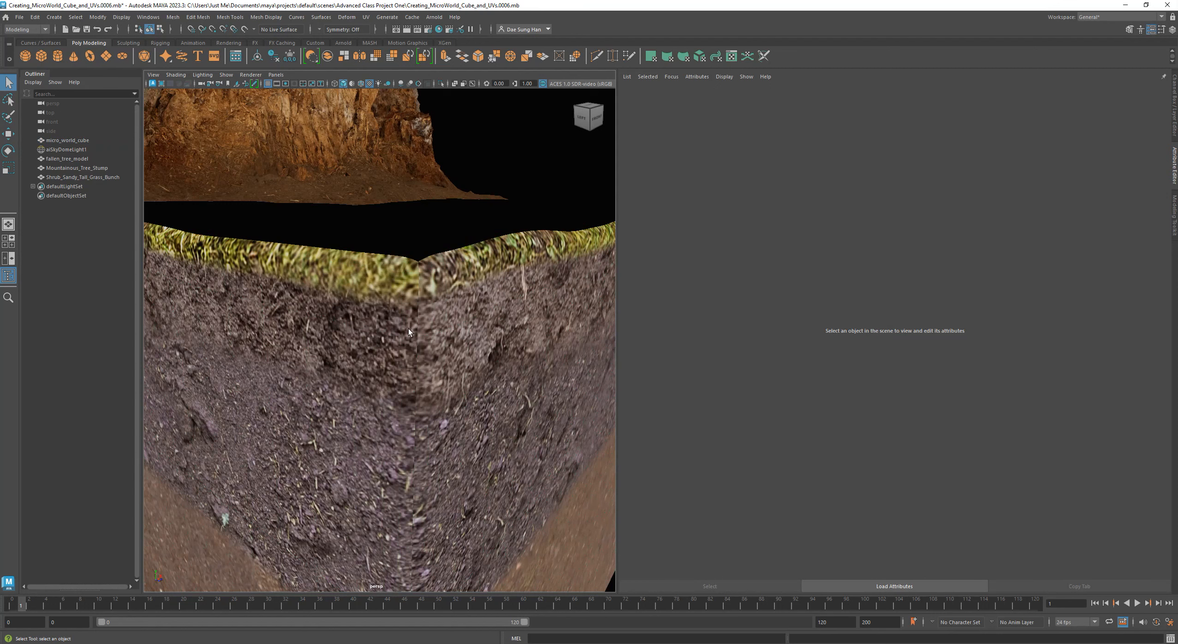
shift+right_drag(475, 364, 487, 367)
alt+drag(485, 370, 387, 364)
alt+right_drag(387, 364, 410, 377)
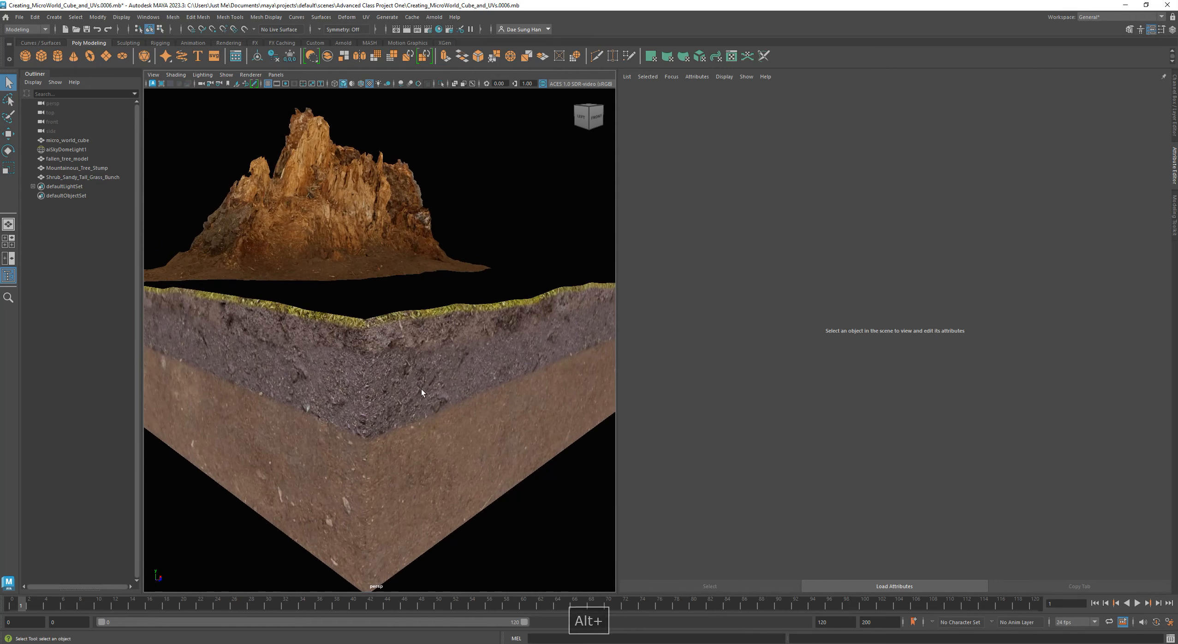
alt+middle_drag(451, 353, 439, 368)
alt+drag(438, 368, 459, 359)
Display micro_world_cube's cube_side_walls_uv set in the UV Editor and examine the upper corner of the side-wall shell.
click(472, 338)
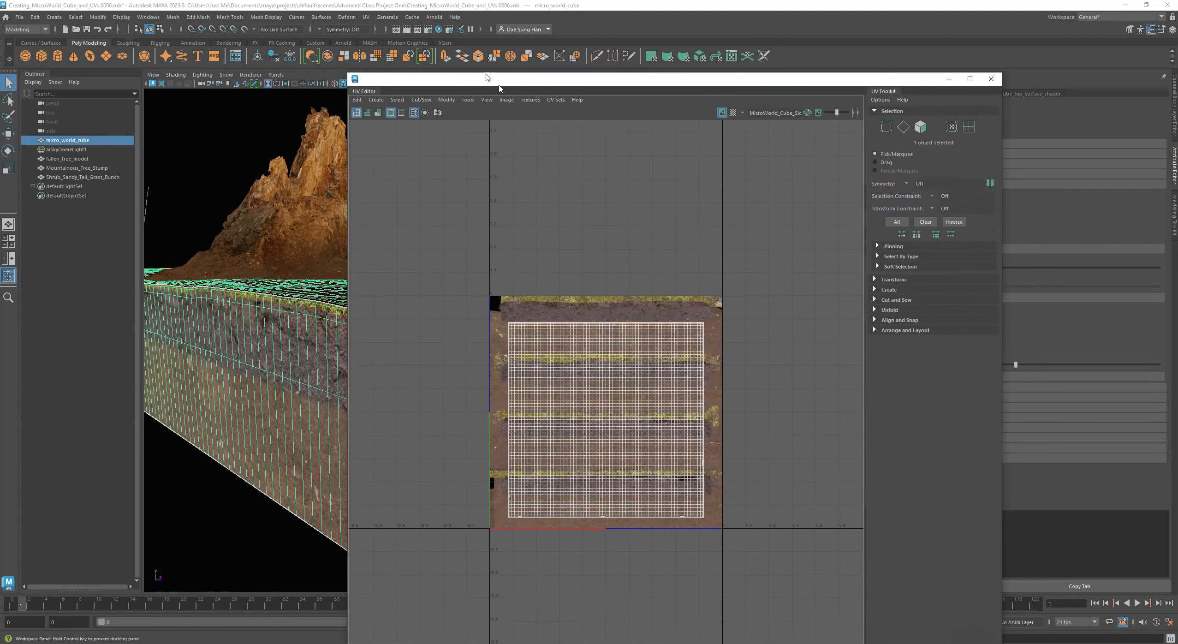
drag(501, 89, 520, 38)
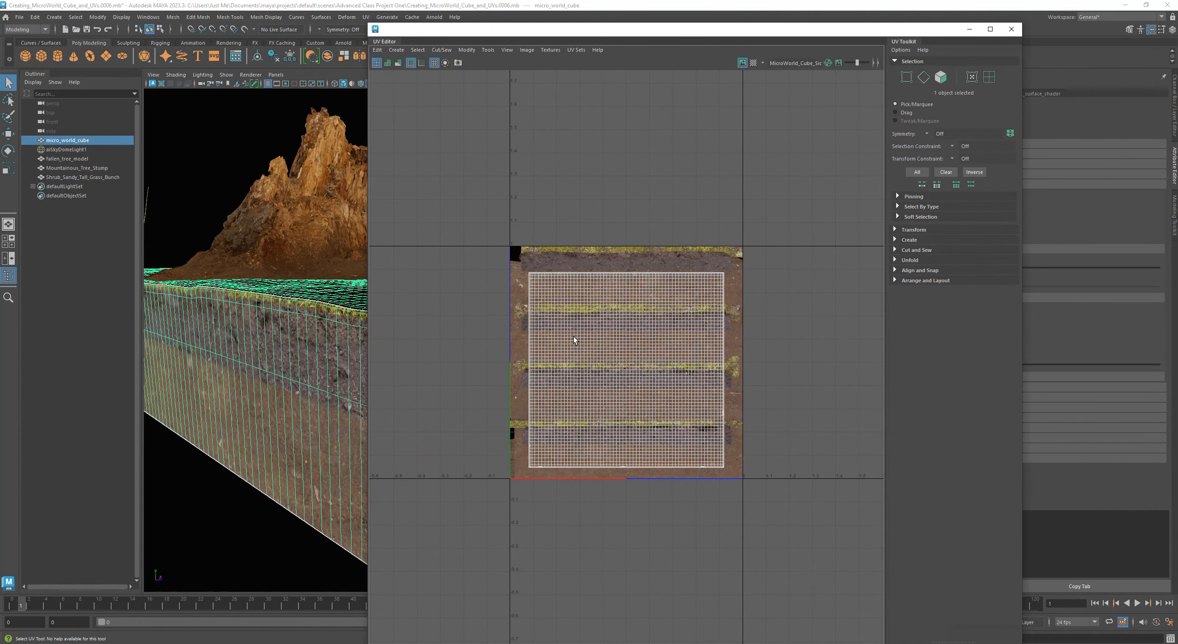
click(576, 50)
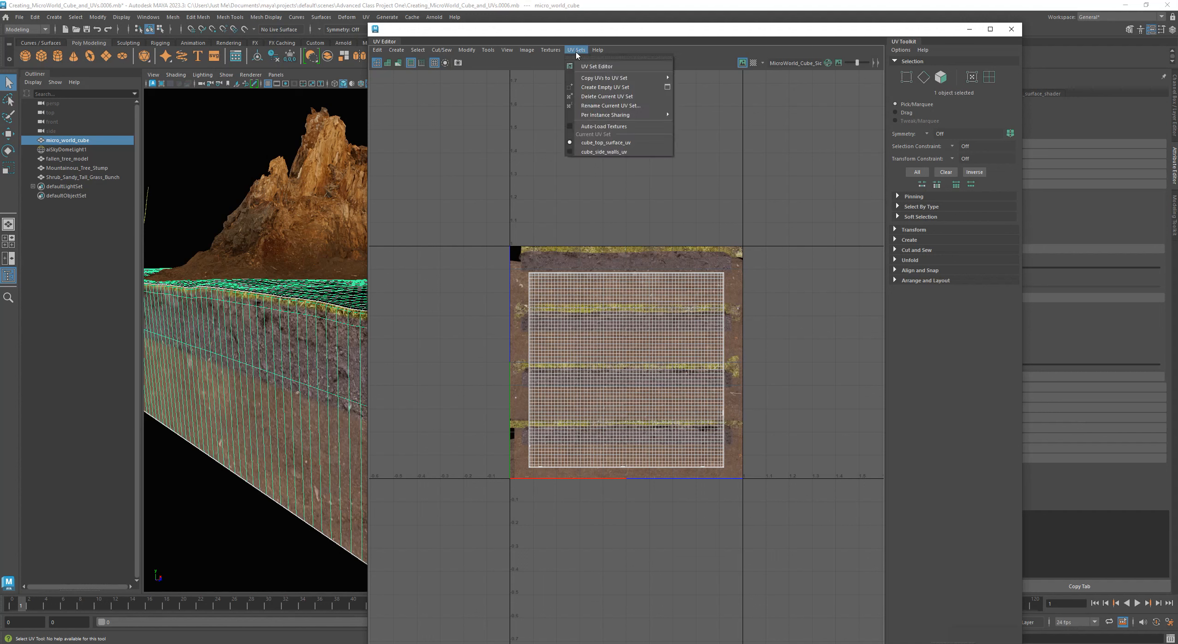
click(598, 156)
alt+right_drag(493, 213, 577, 323)
alt+middle_drag(576, 323, 504, 356)
alt+right_drag(504, 356, 697, 335)
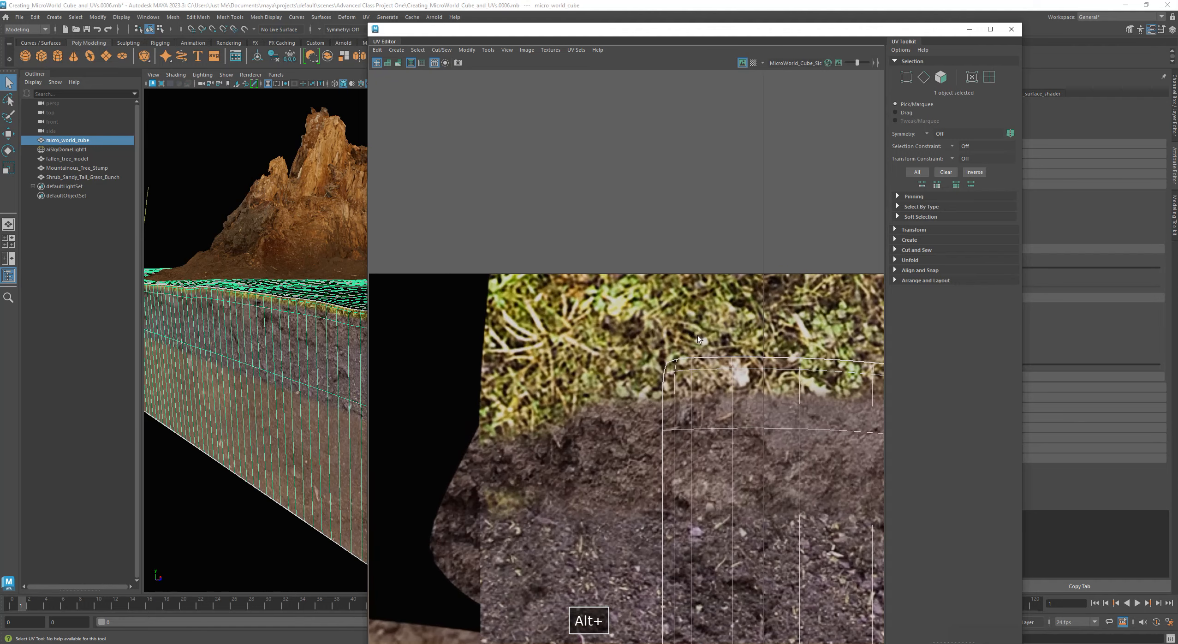
alt+middle_drag(683, 352, 557, 357)
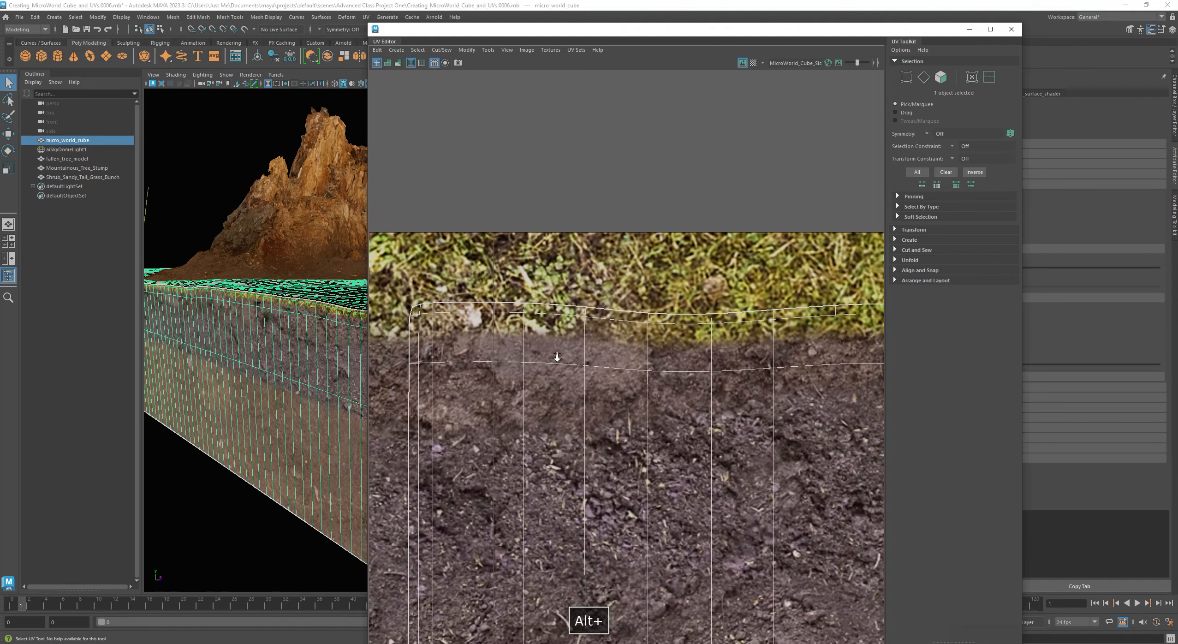
alt+right_drag(557, 356, 505, 378)
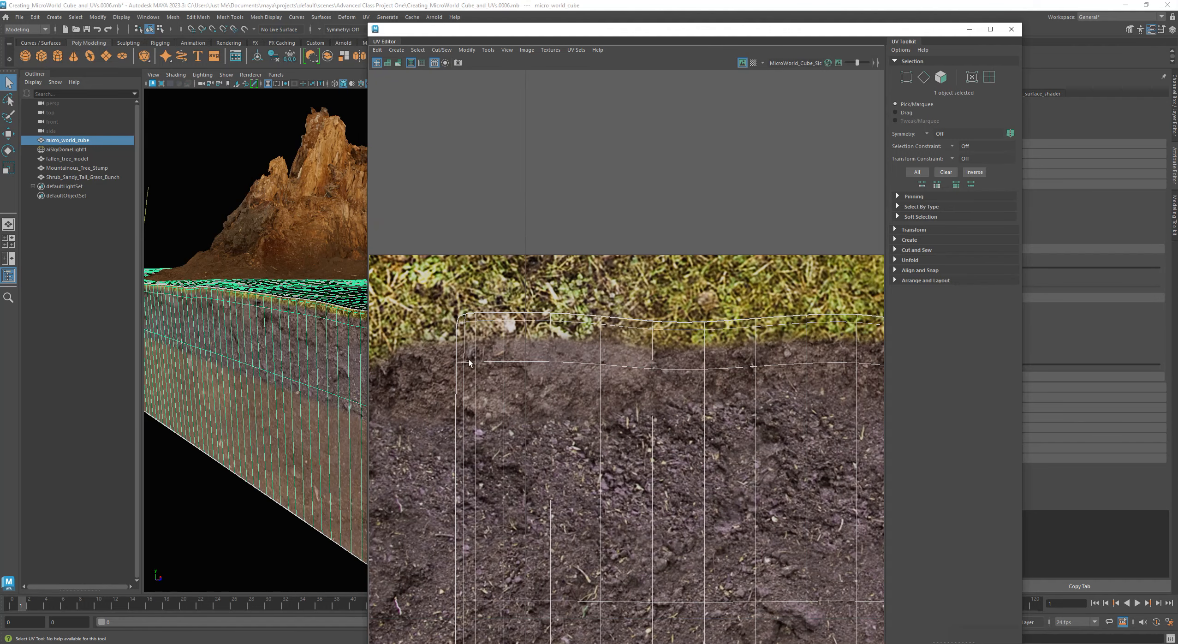
Shrink and reposition the UV Editor window so the UV Boundary Smoothing setting and the cube stay in view.
drag(368, 23, 316, 300)
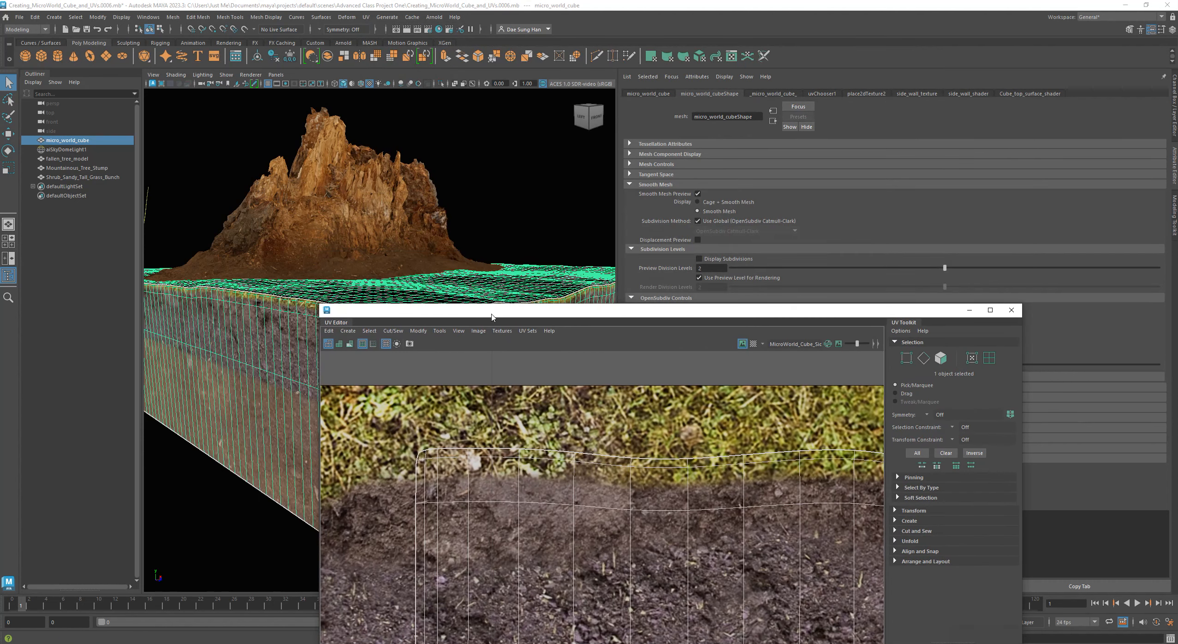
drag(484, 314, 329, 317)
drag(549, 381, 601, 362)
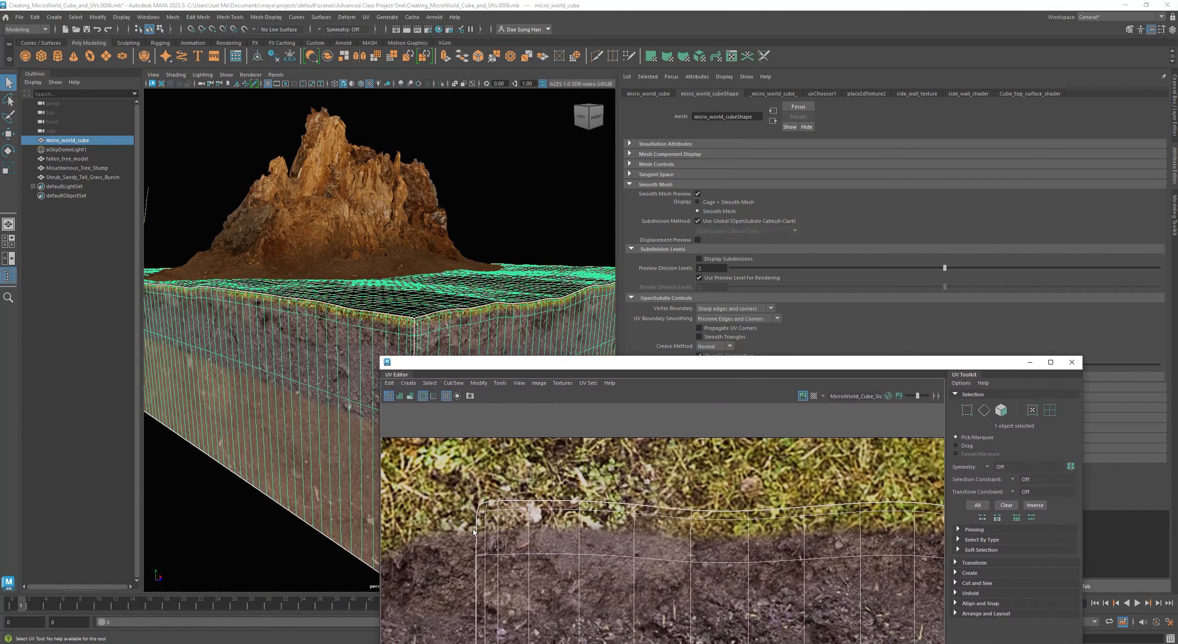
Switch UV Boundary Smoothing to Maya Catmull-Clark and examine how the side-wall shell's corner is drawn in the UV Editor.
click(753, 319)
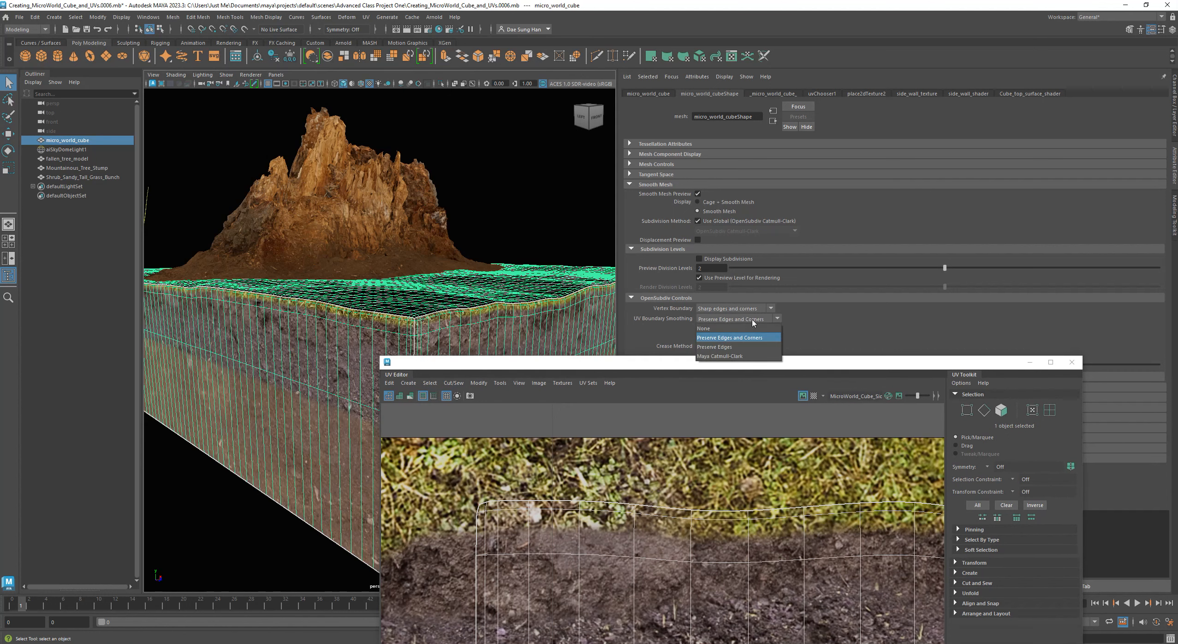
click(742, 356)
alt+right_drag(492, 537, 702, 546)
alt+middle_drag(702, 546, 589, 510)
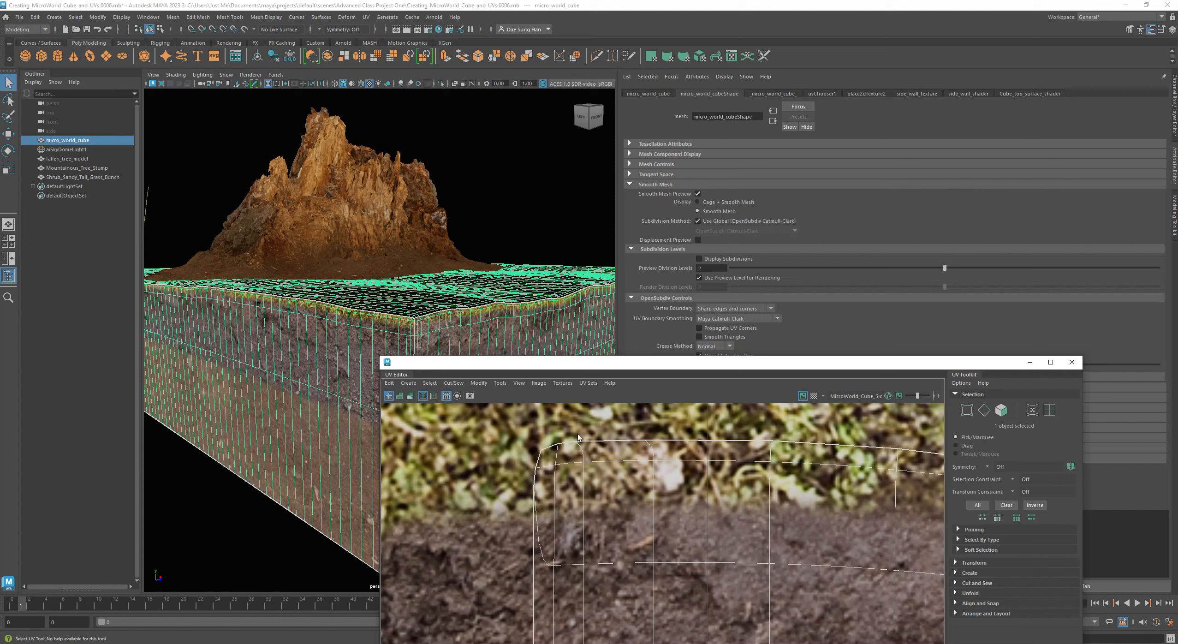
Set UV Boundary Smoothing back to Preserve Edges and Corners, and close the UV Editor.
click(762, 318)
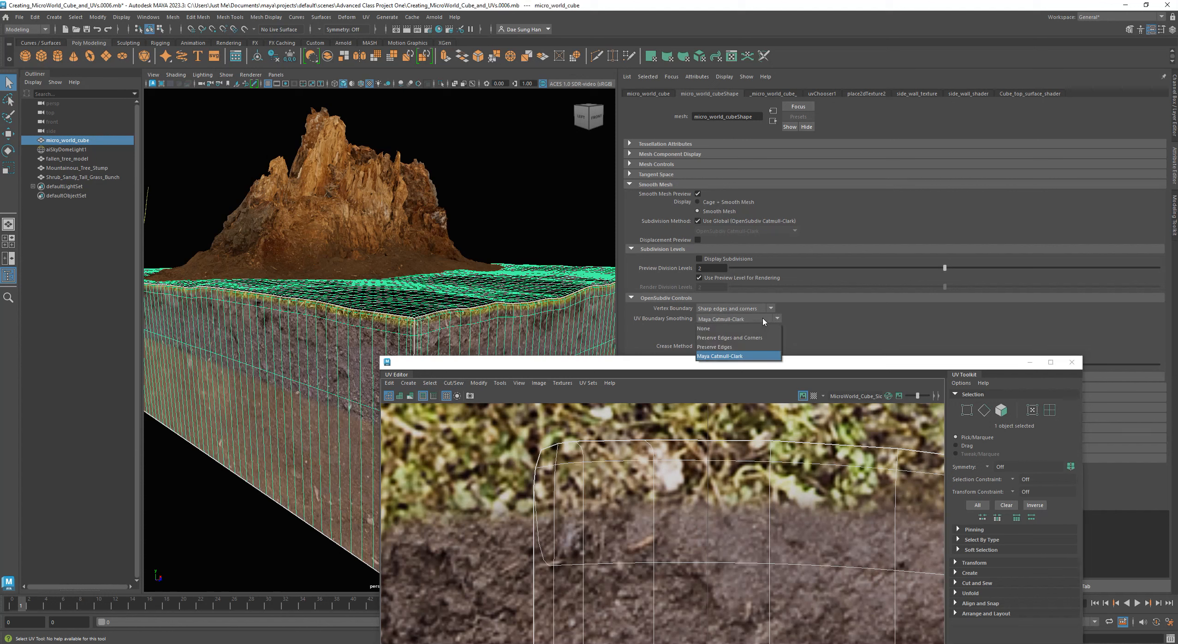
click(748, 338)
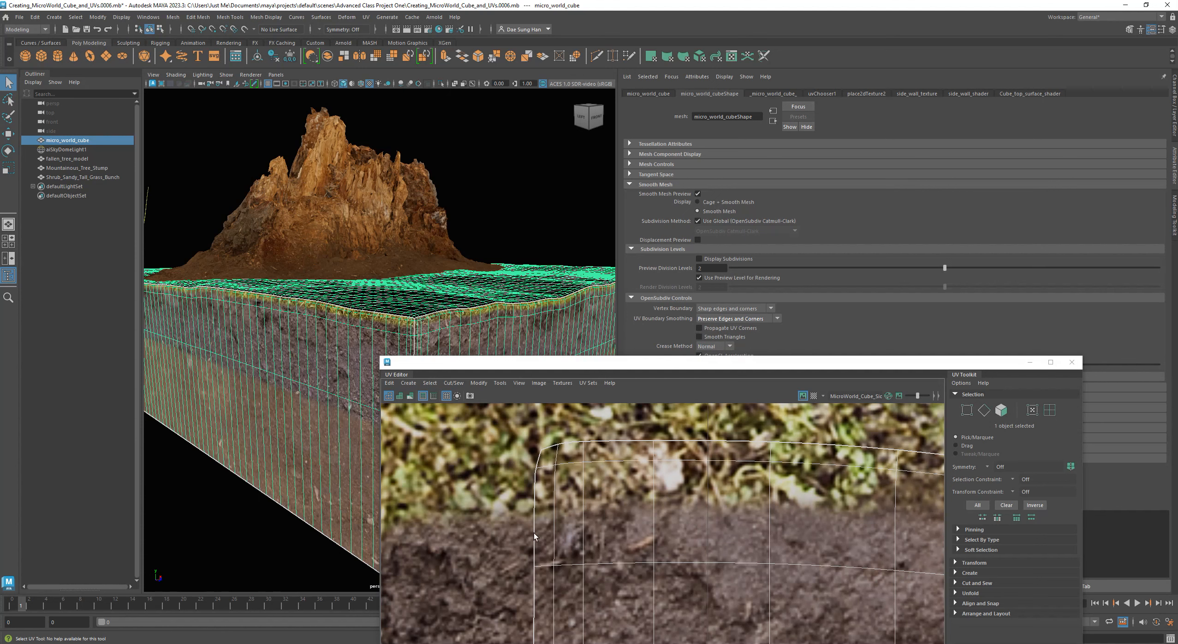
drag(682, 362, 640, 149)
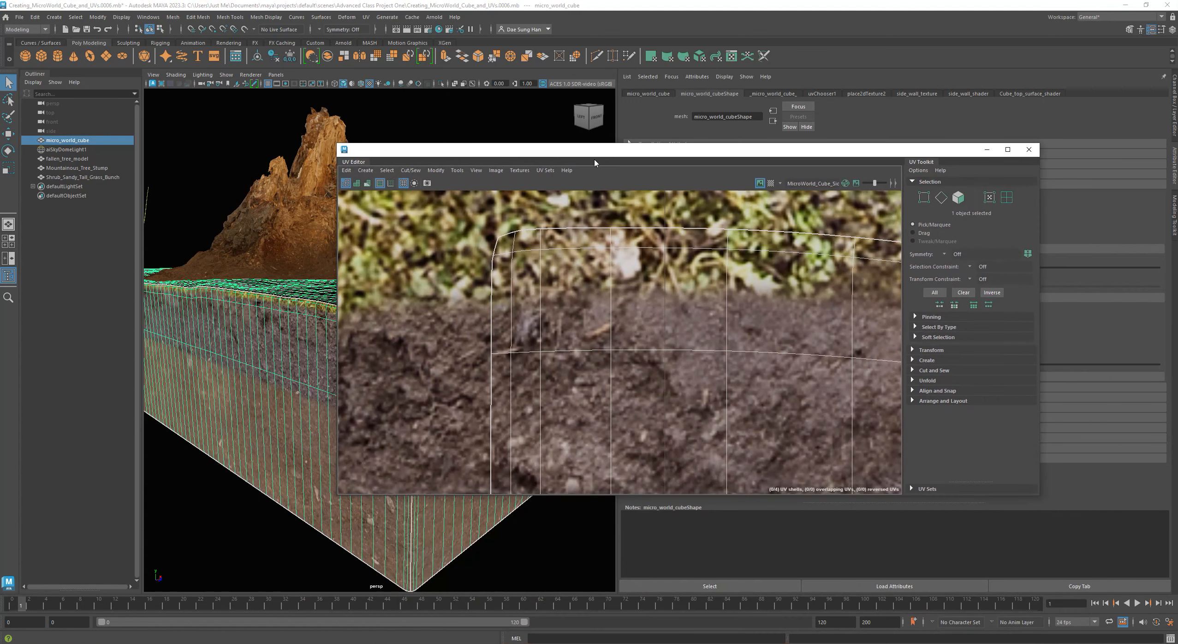
click(1029, 149)
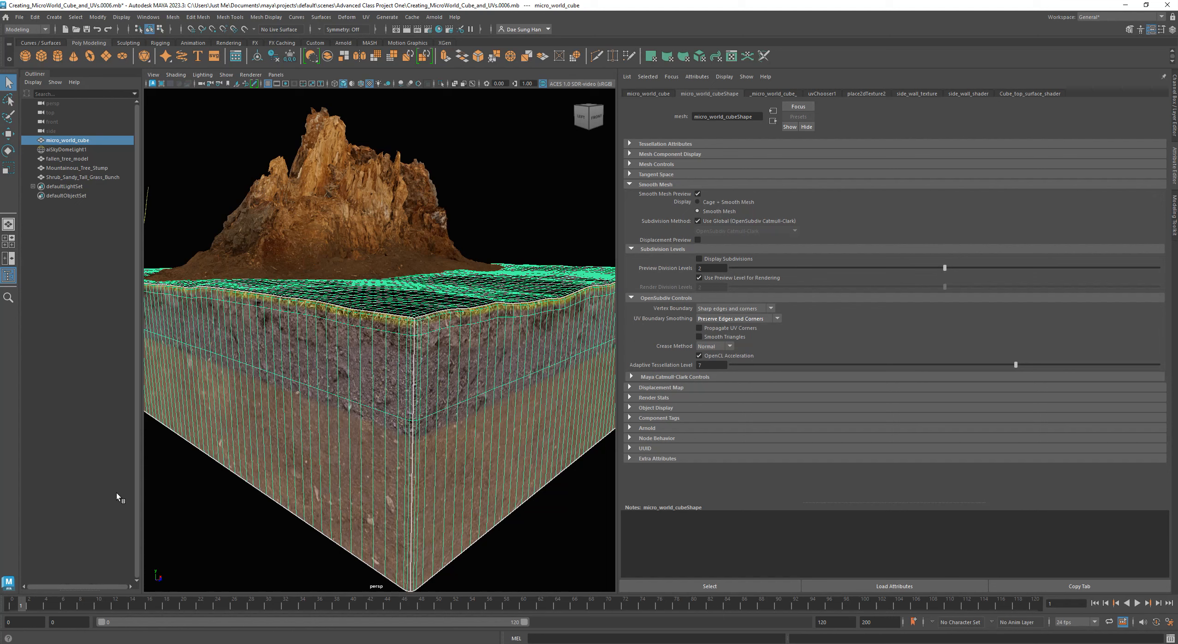
Switch to the Word agenda document and color the "Fix the UV stretching issue." item red.
key(alt+Tab)
drag(531, 61, 525, 56)
drag(602, 200, 506, 199)
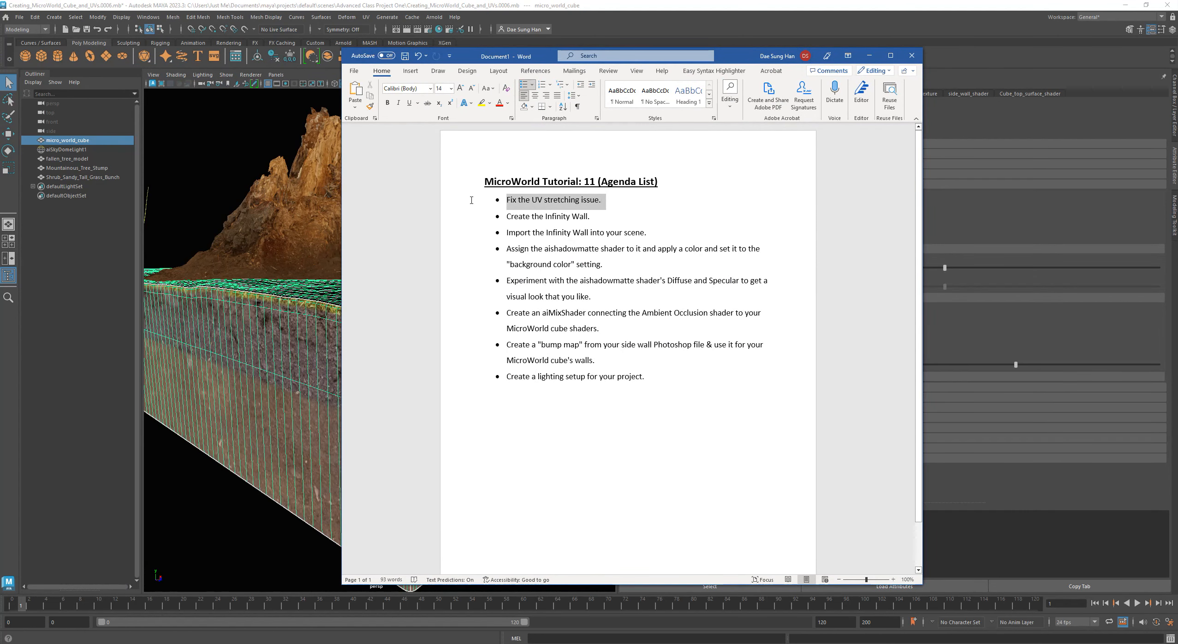
click(499, 102)
click(625, 316)
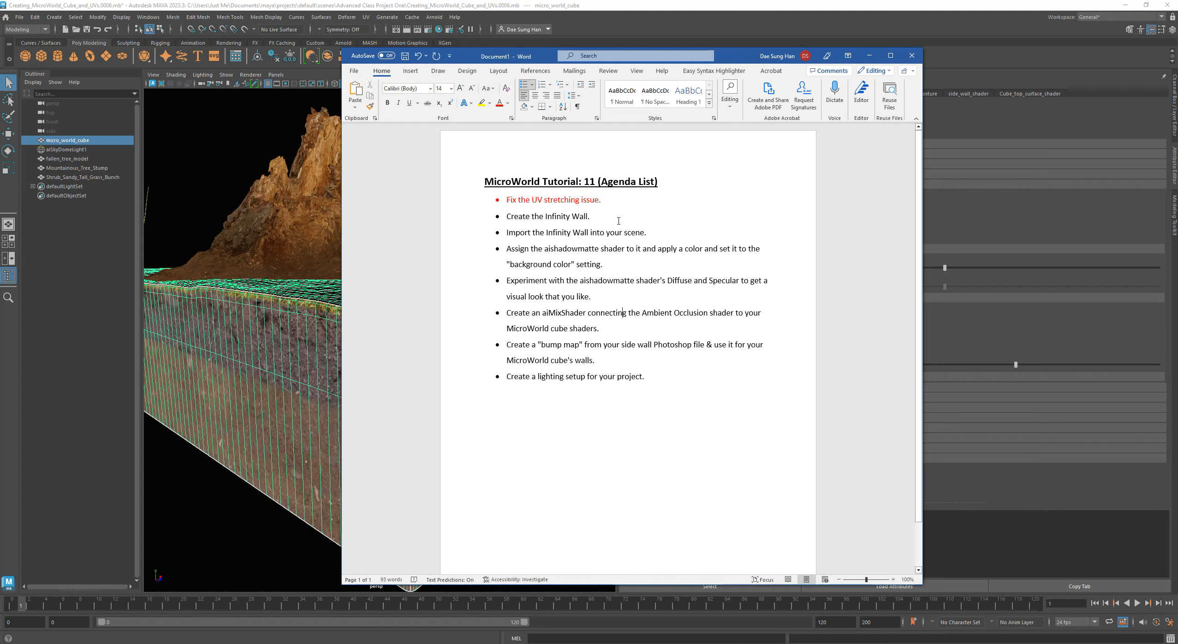
Review the agenda item "Create the Infinity Wall." and switch to the browser's "Side Tutorial Series: Maya Foundational Stuff" course page.
drag(596, 217, 509, 216)
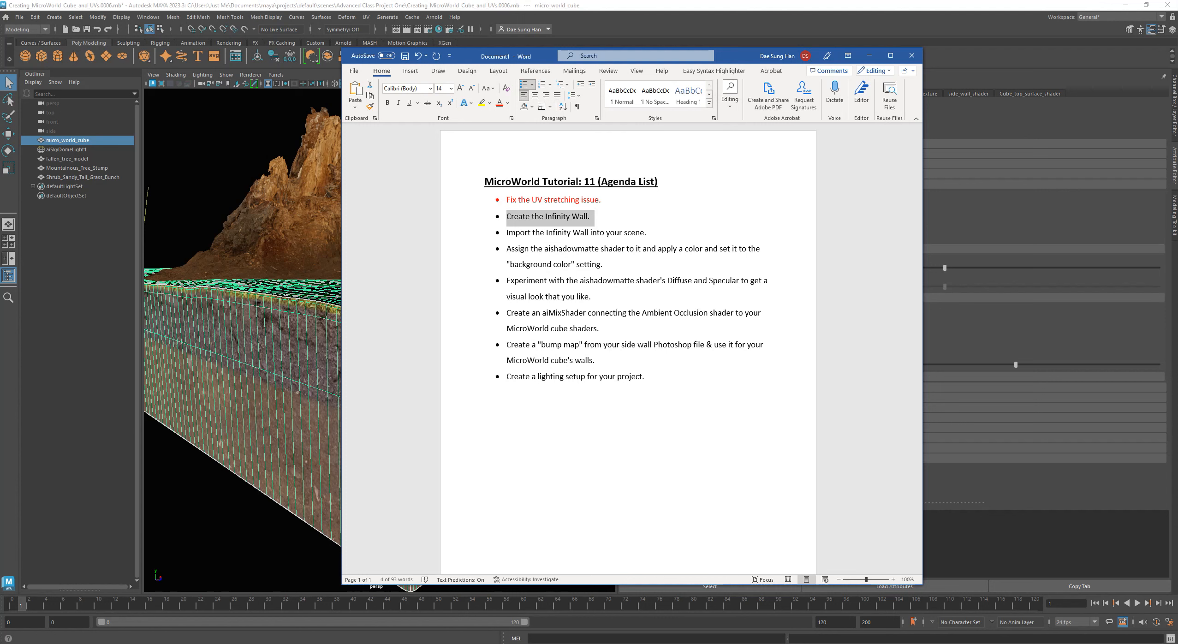
click(590, 217)
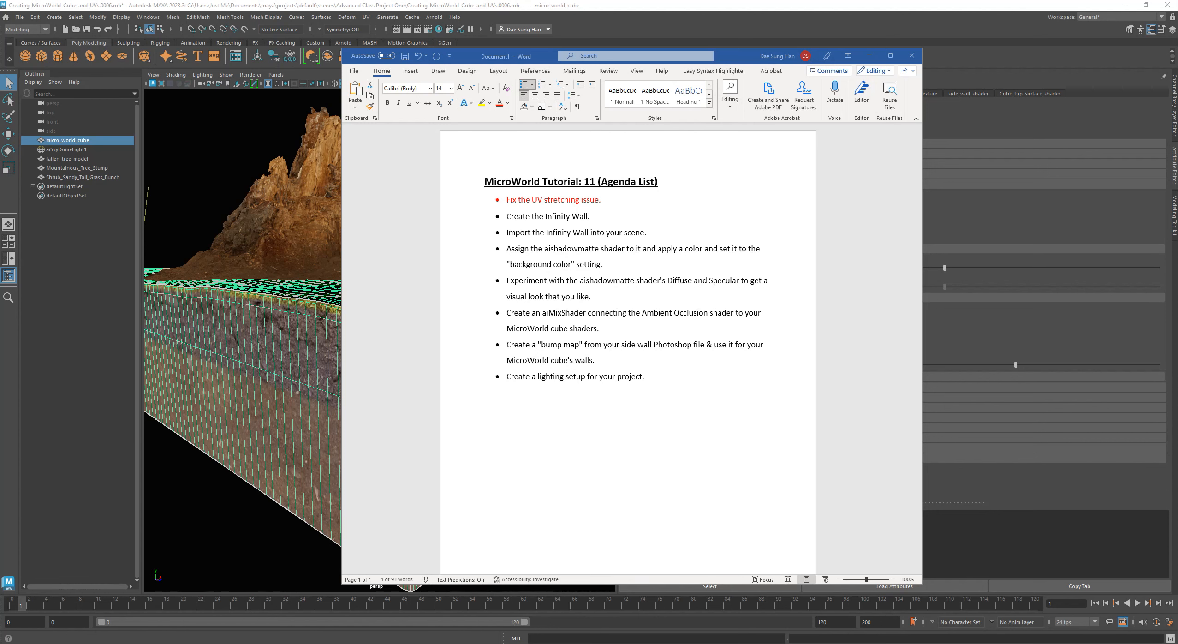
drag(1177, 60, 563, 9)
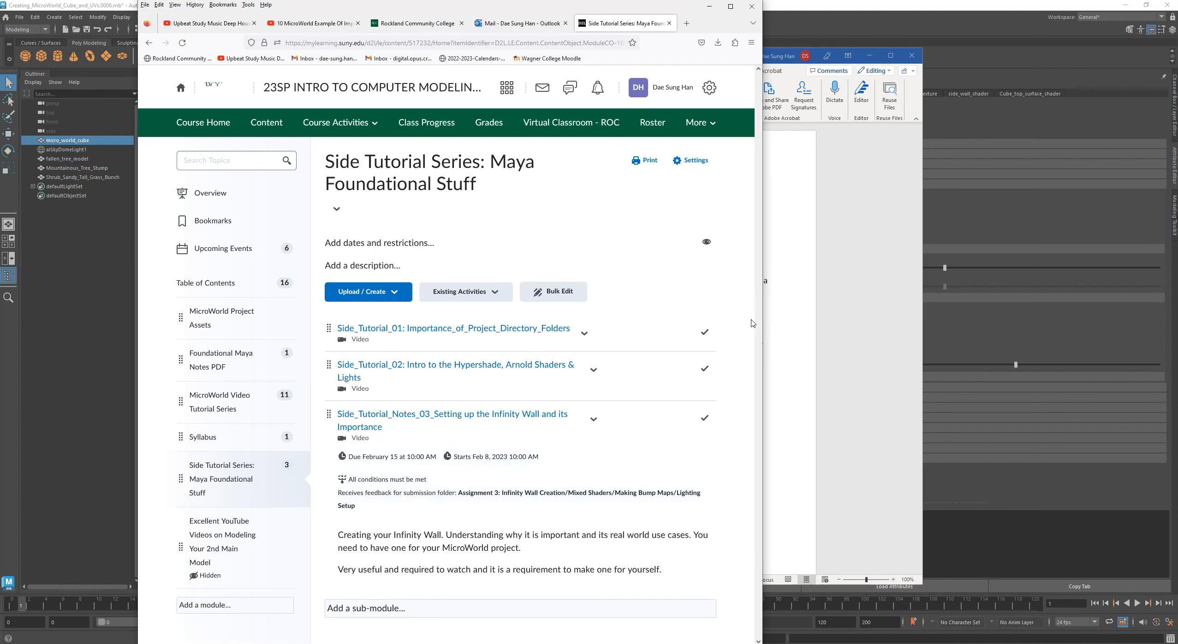
Leave the browser's course page for the Word agenda and color the "Create the Infinity Wall." item red.
click(709, 6)
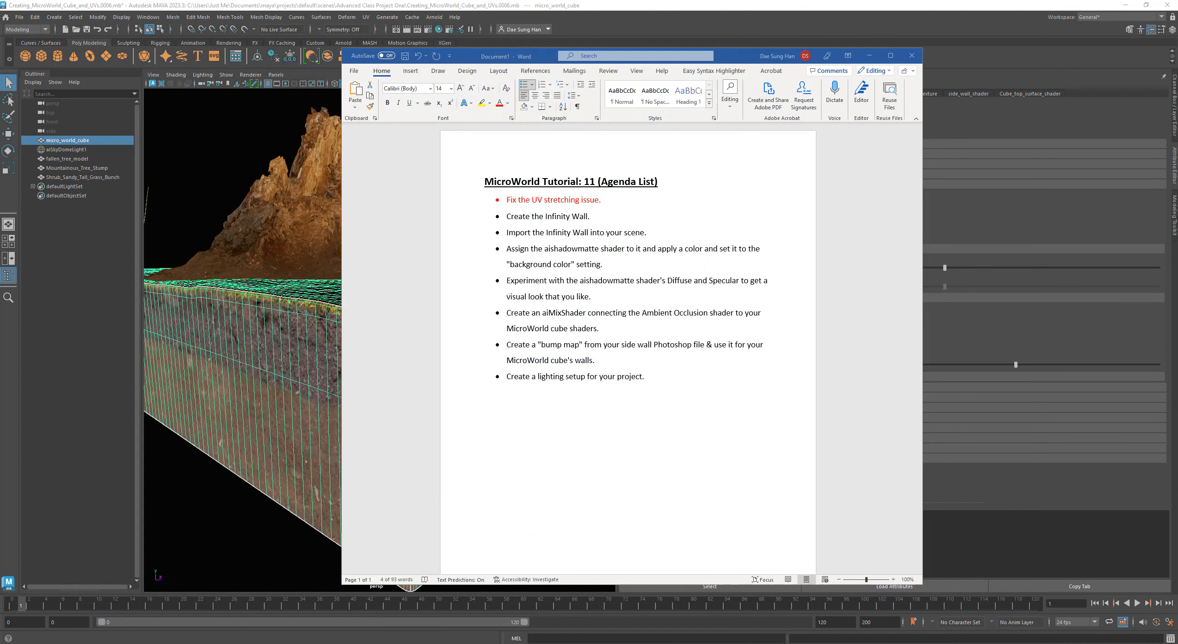
triple_click(569, 216)
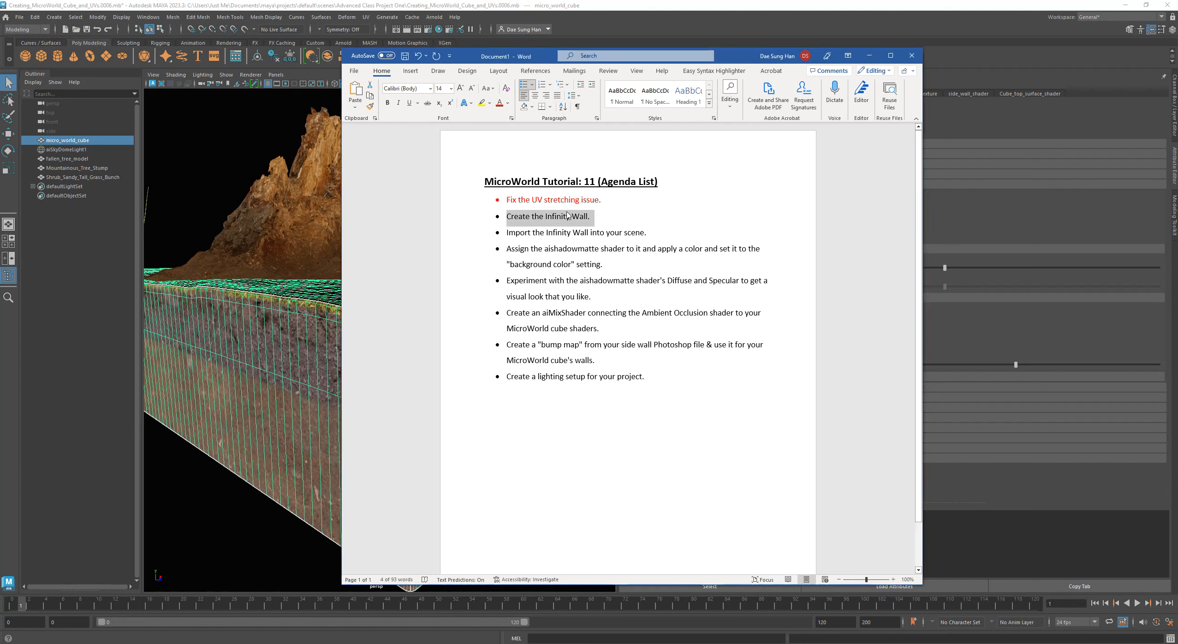
click(499, 103)
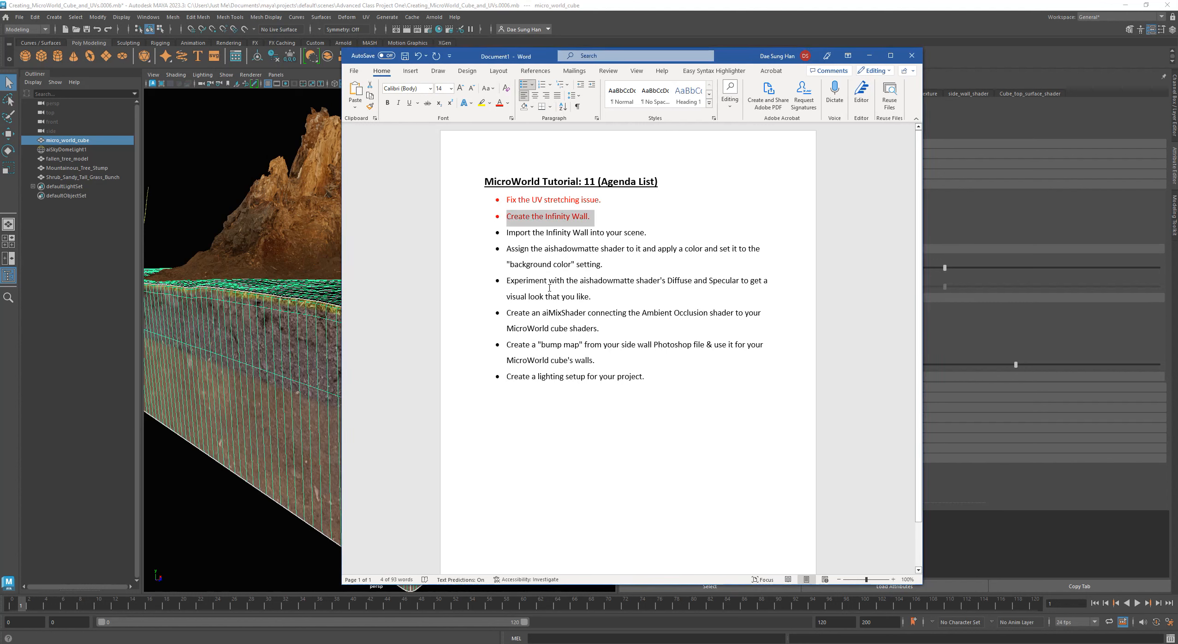
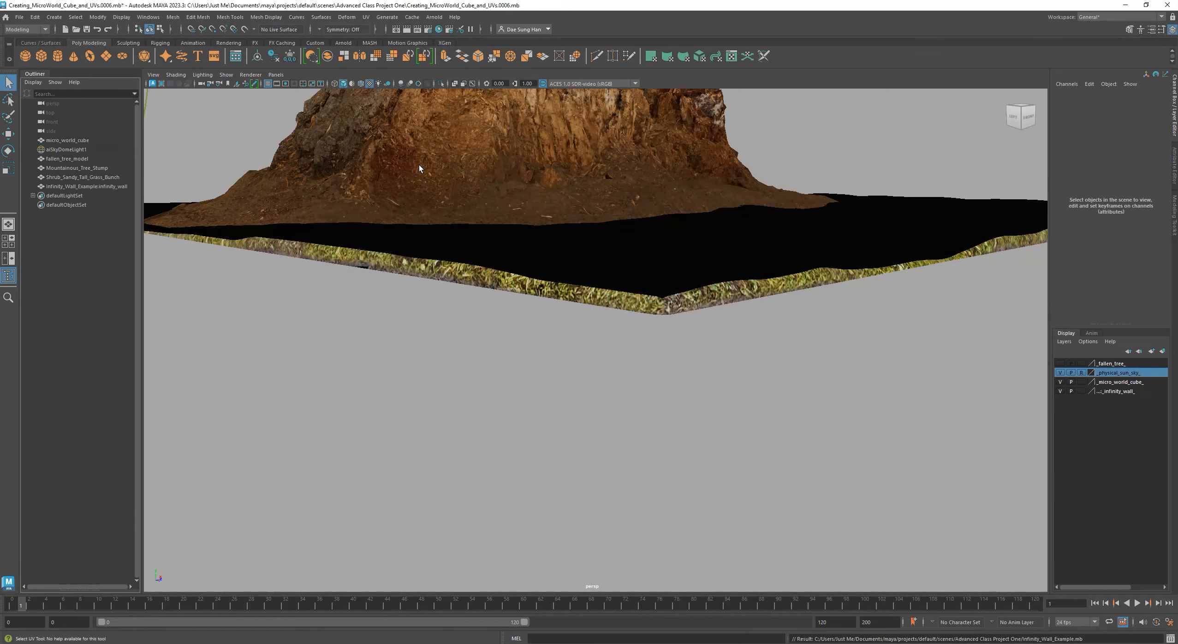
Switch to Maya, select the imported infinity wall in the viewport and activate the Move tool.
scroll(465, 363, down, 10)
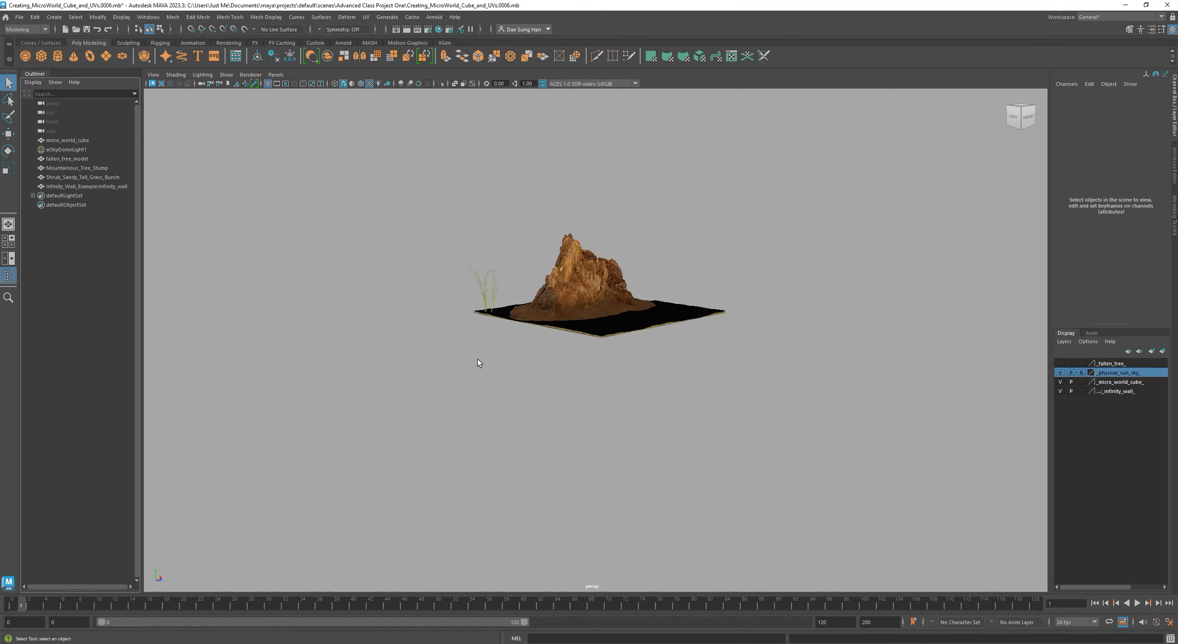
click(627, 405)
alt+drag(555, 320, 594, 323)
alt+right_drag(474, 289, 711, 345)
mouse_move(534, 316)
alt+middle_down()
mouse_move(543, 384)
mouse_move(539, 221)
mouse_move(521, 407)
mouse_move(536, 252)
mouse_move(538, 316)
alt+middle_up()
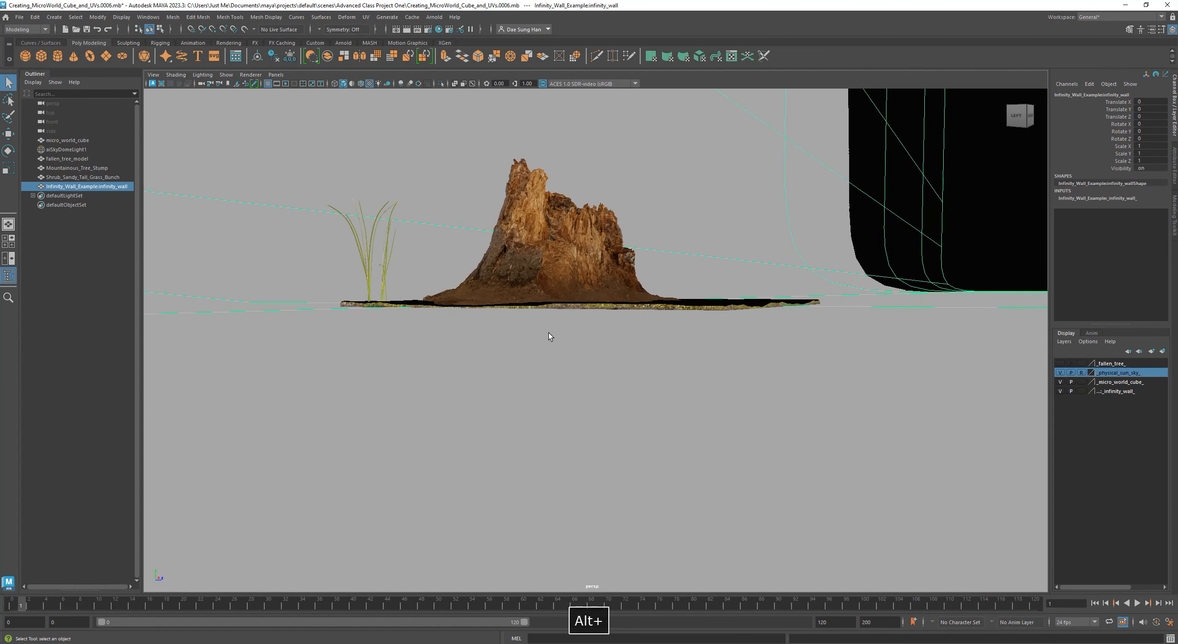
key(w)
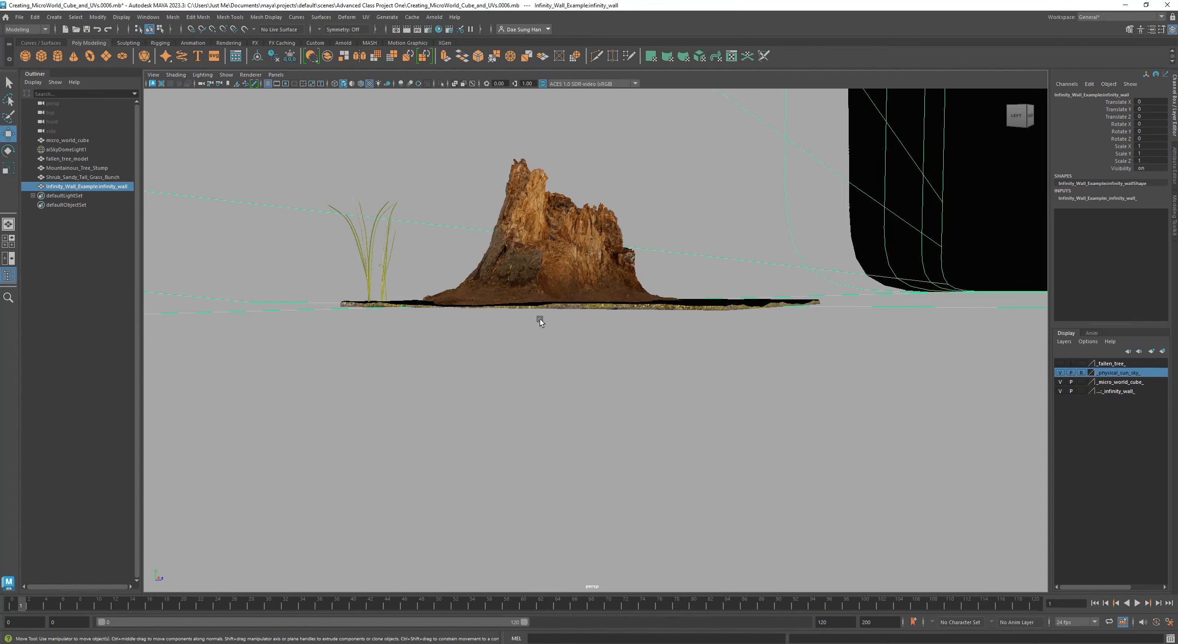
Relocate the infinity wall's pivot along its Z axis so it sits beside the micro-world cube.
alt+right_drag(539, 318, 249, 283)
alt+drag(522, 330, 307, 241)
alt+right_drag(308, 242, 488, 318)
alt+drag(488, 317, 468, 355)
alt+right_drag(468, 355, 402, 302)
alt+middle_drag(402, 302, 512, 303)
alt+right_drag(512, 305, 431, 289)
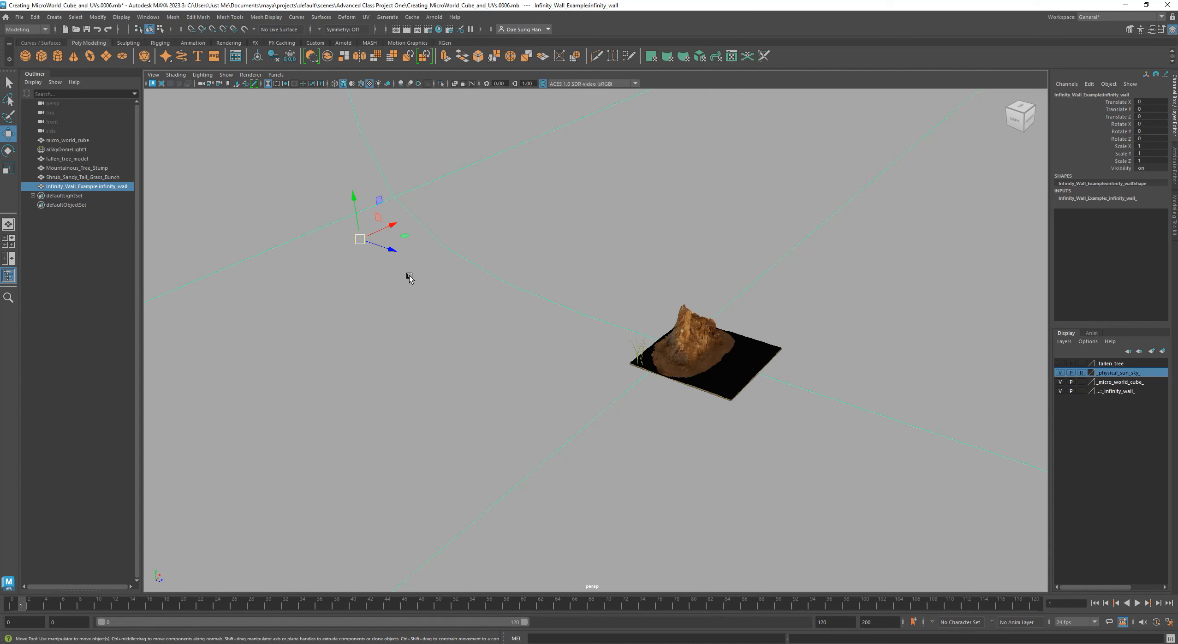
key(d)
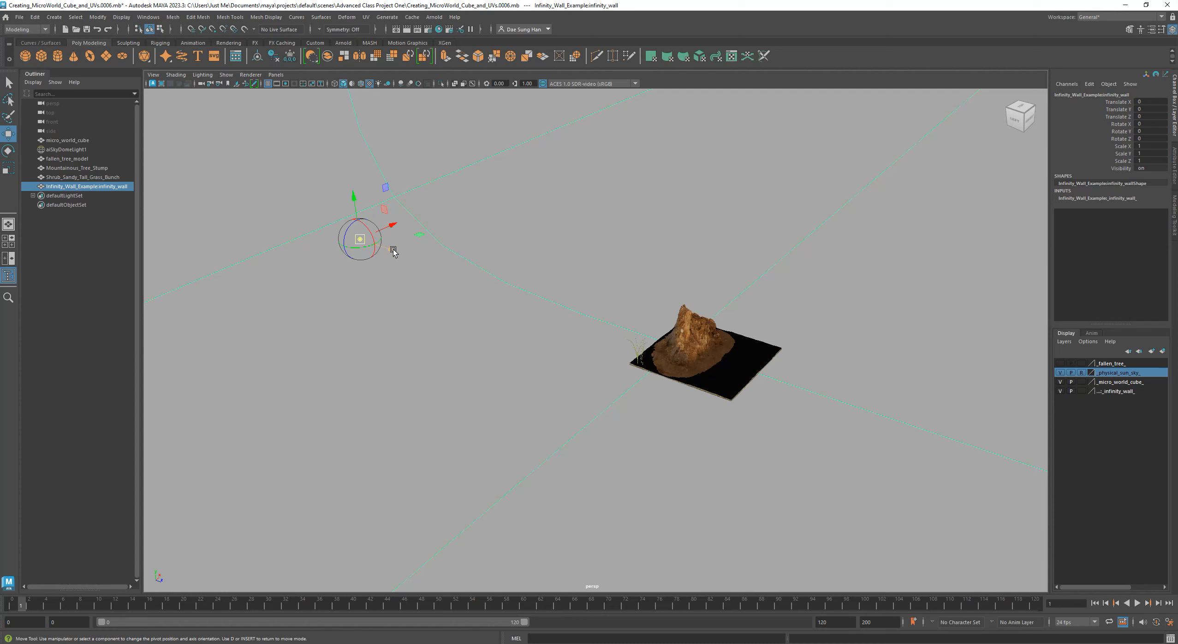
drag(393, 251, 690, 362)
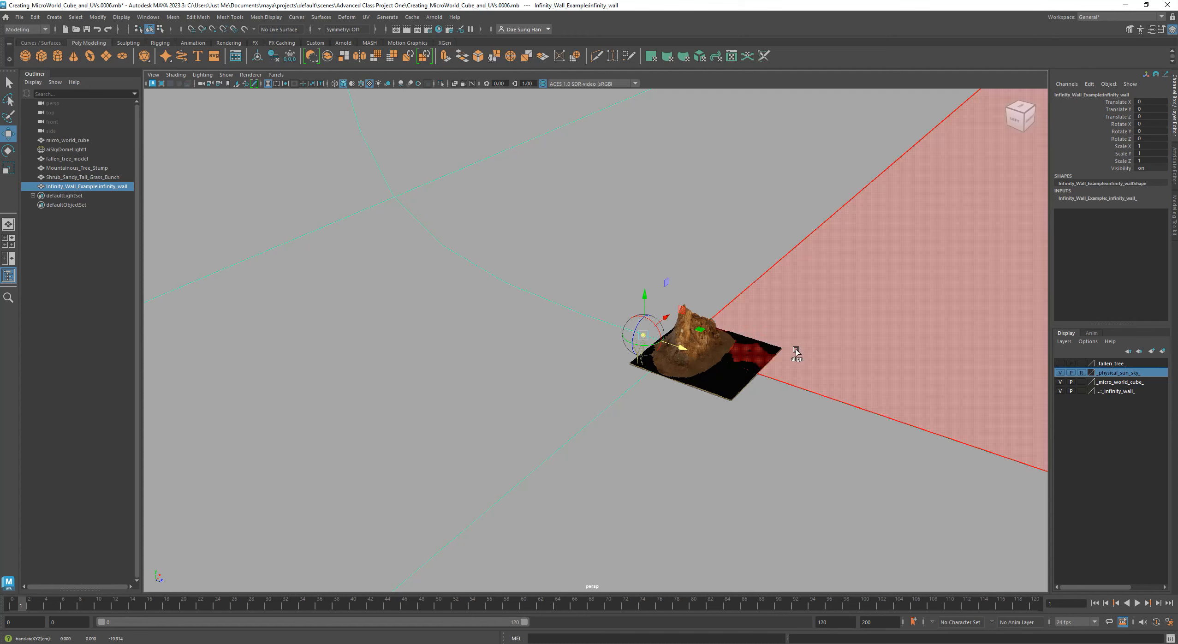
key(w)
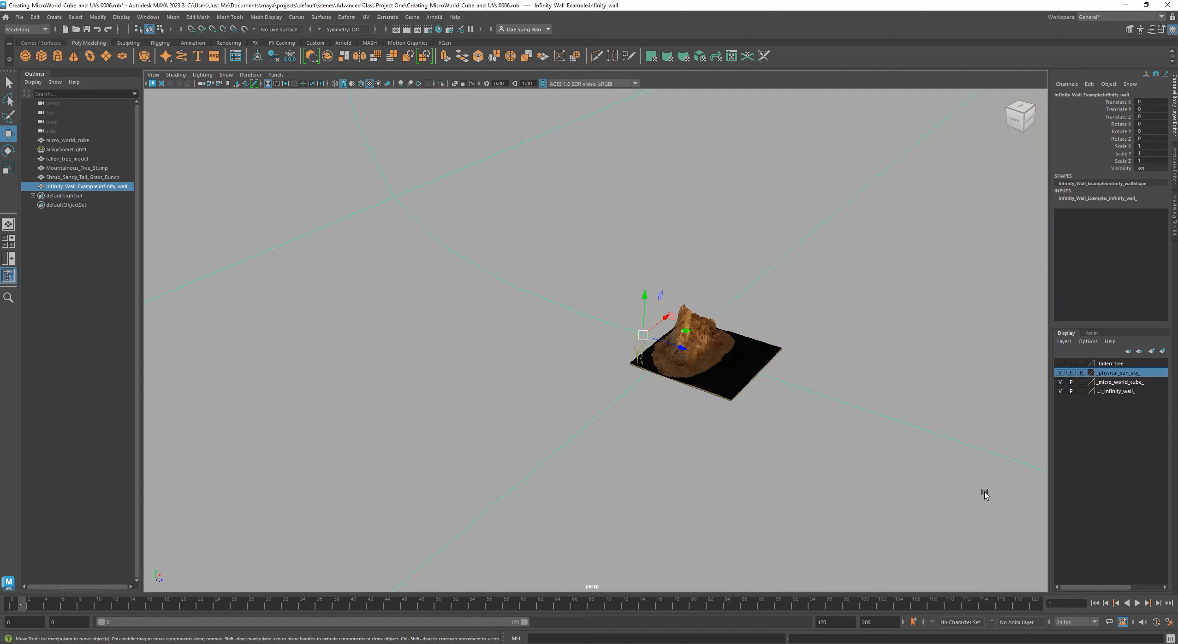
Lower the infinity wall beneath the micro-world cube, to a Translate Y of about -7.56.
alt+drag(617, 340, 599, 299)
alt+right_drag(655, 313, 936, 412)
alt+middle_drag(748, 339, 610, 251)
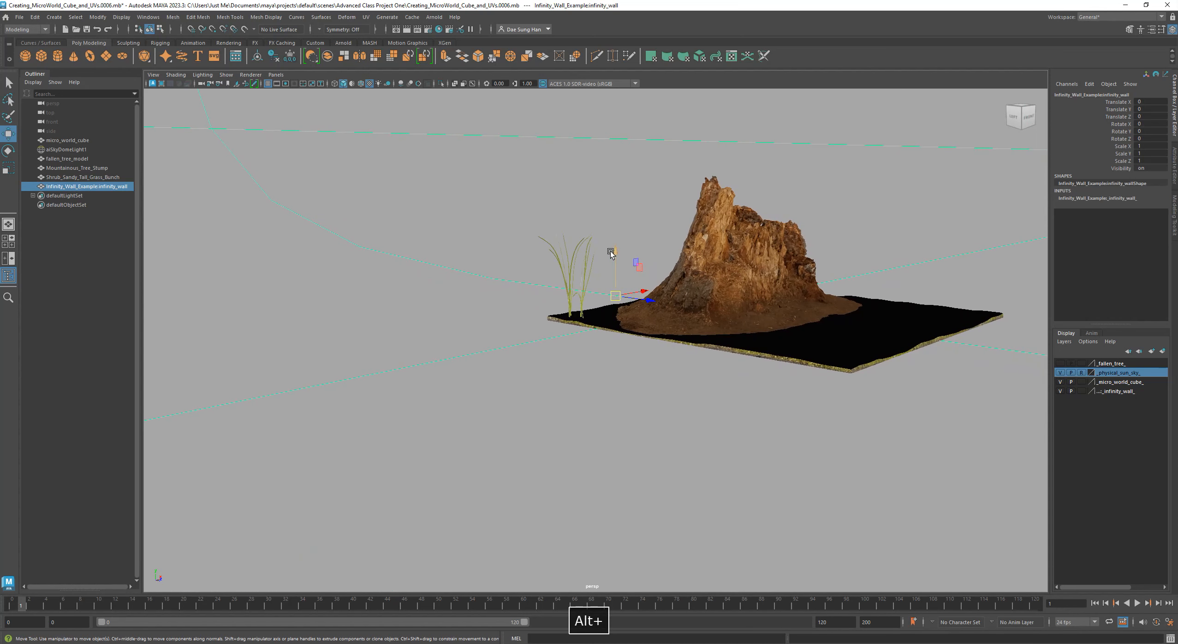
drag(613, 254, 652, 260)
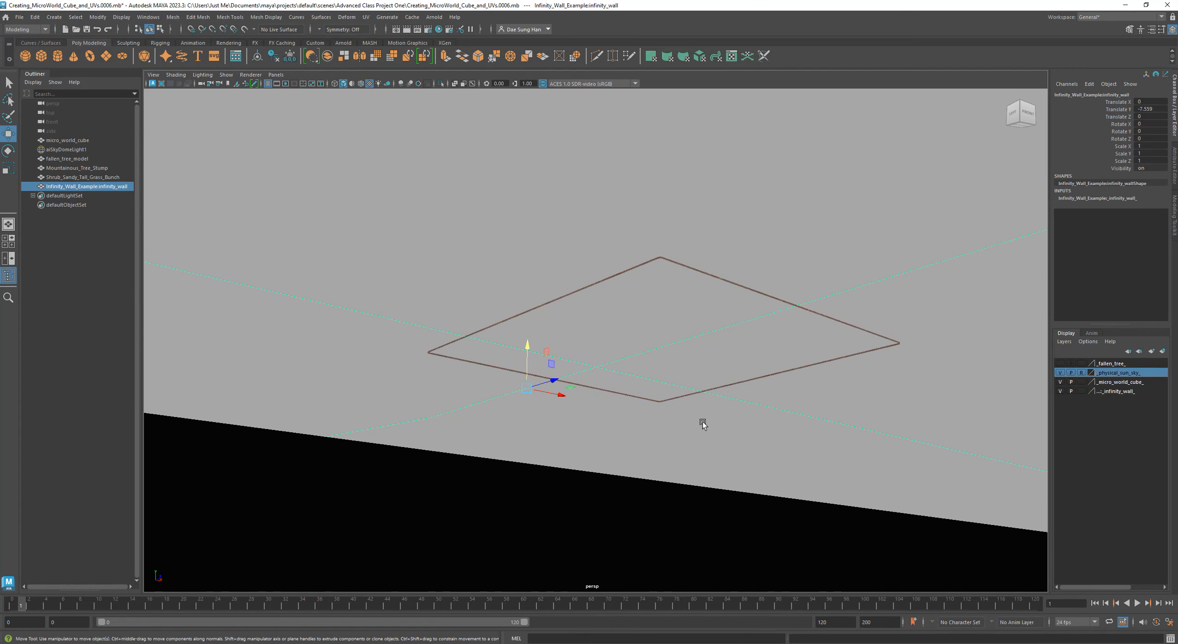
Enable Backface Culling in the viewport and check the micro-world cube's position from below and from the front.
alt+drag(673, 402, 547, 408)
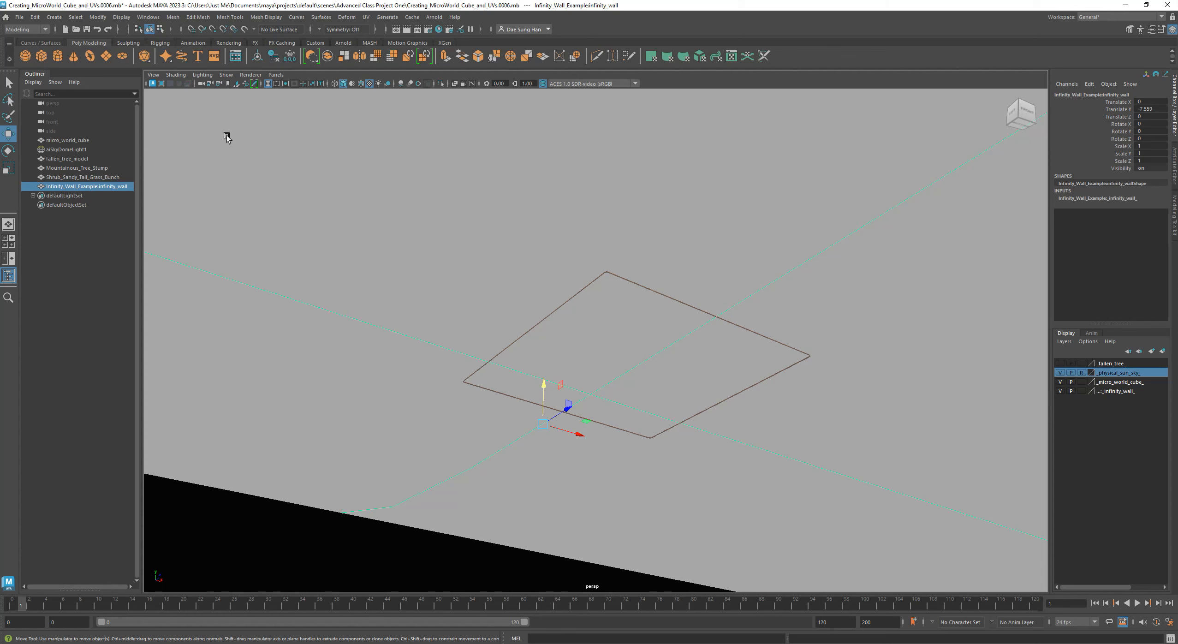
click(177, 75)
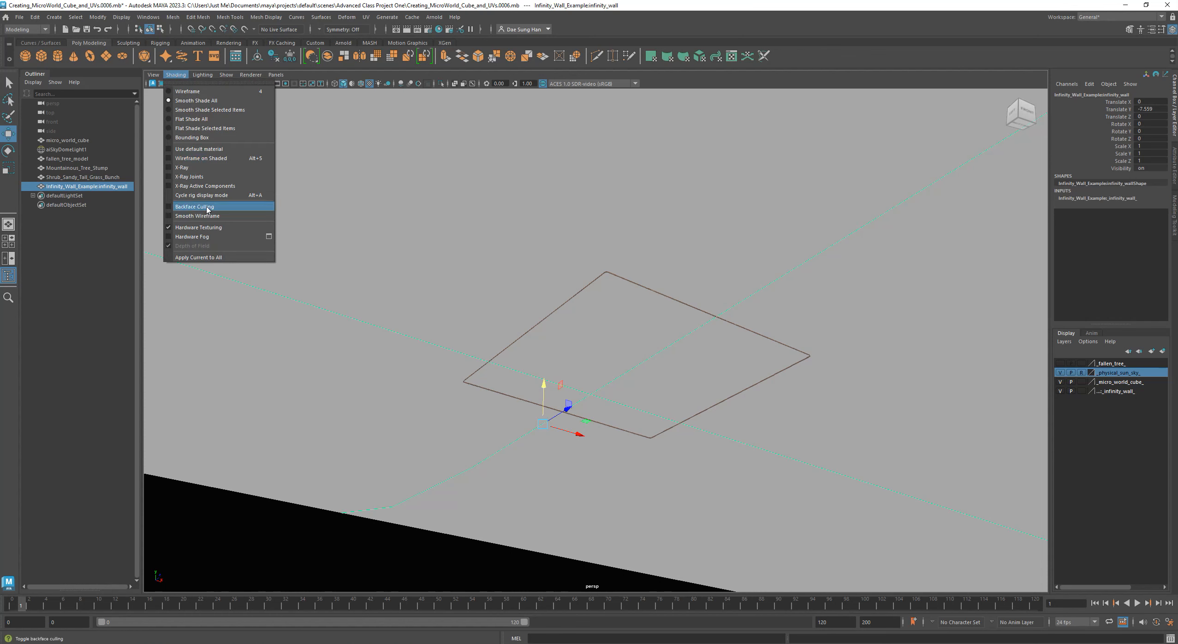
click(169, 207)
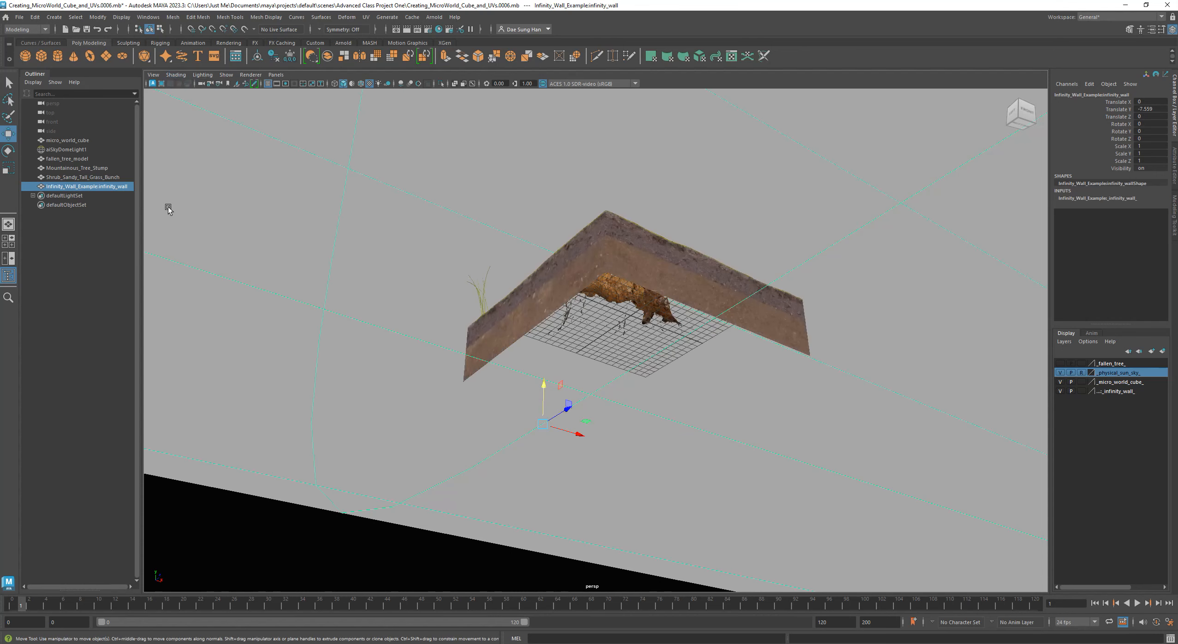
mouse_move(638, 313)
alt+mouse_down()
mouse_move(652, 332)
mouse_move(643, 365)
mouse_move(645, 299)
mouse_move(669, 374)
mouse_move(751, 363)
mouse_move(734, 364)
alt+mouse_up()
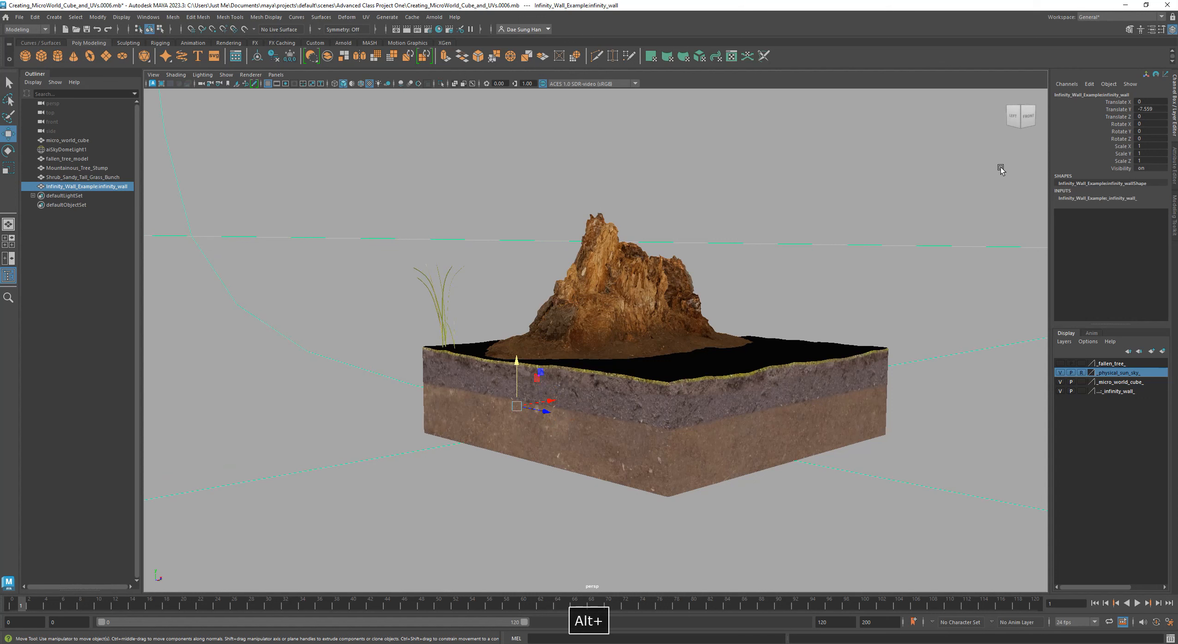
Rename the infinity wall object as Infinity_Wall by removing the remainder of its imported name.
double_click(1069, 95)
drag(1086, 94, 1137, 95)
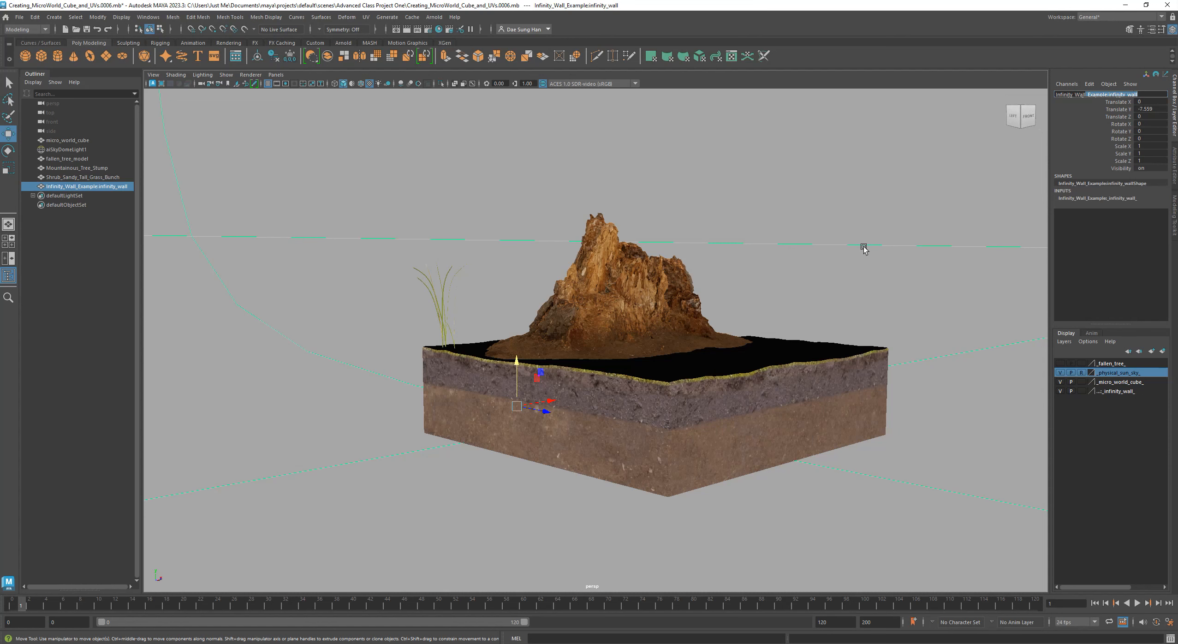
key(BackSpace)
key(Return)
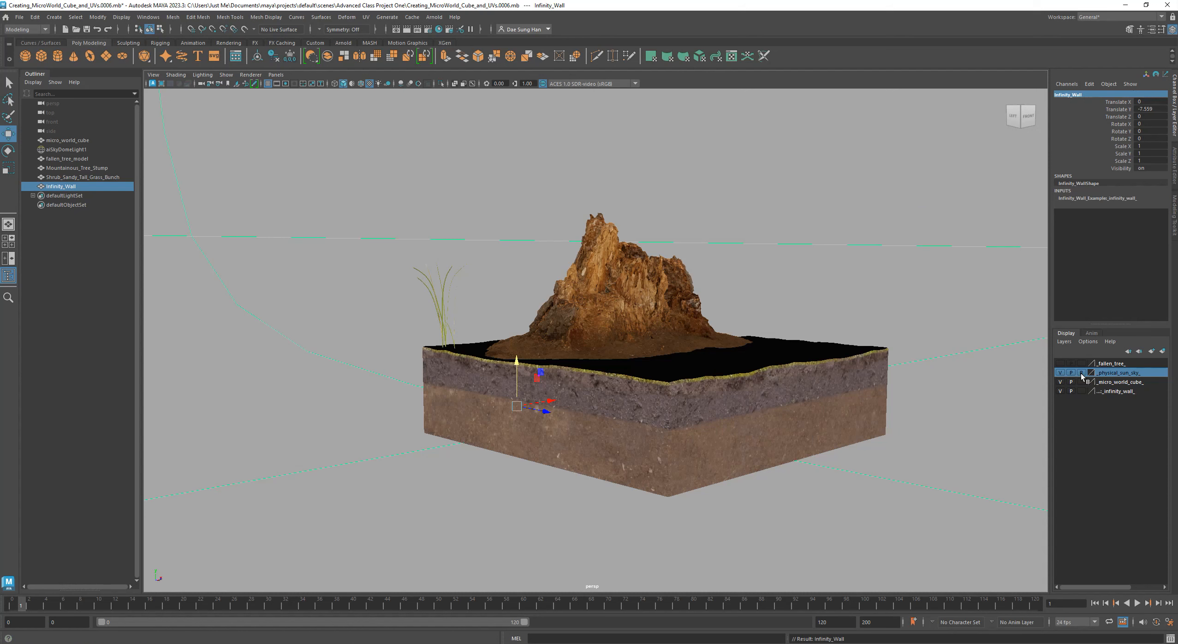
Create a display layer from the selected infinity wall and toggle the layer's visibility to test it.
ctrl+click(1124, 374)
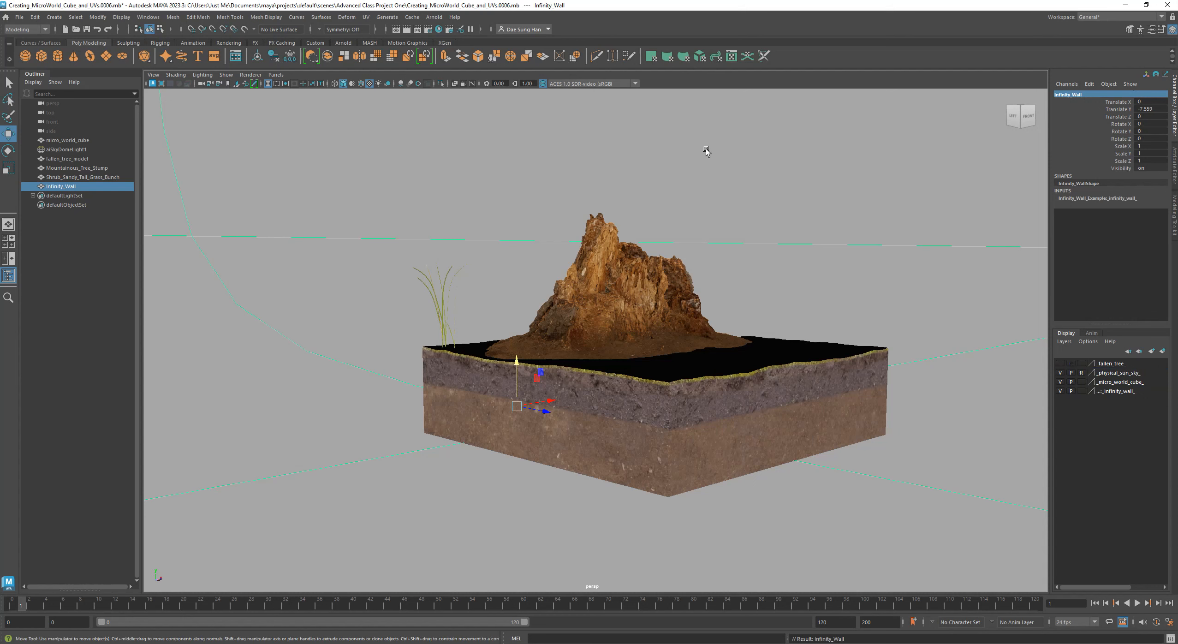
click(1162, 352)
click(1059, 363)
click(1059, 364)
click(1060, 364)
click(1060, 364)
click(1060, 364)
click(1059, 363)
Rename the new display layer as _infinity_wall_ and save the layer settings.
click(1102, 364)
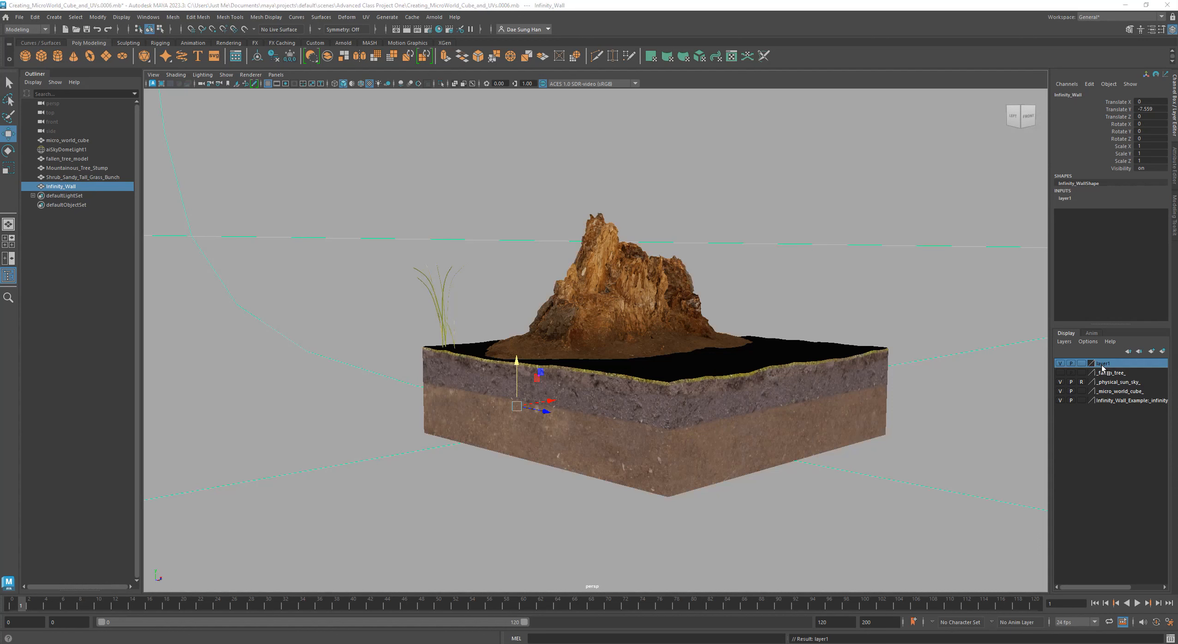
drag(621, 252, 706, 290)
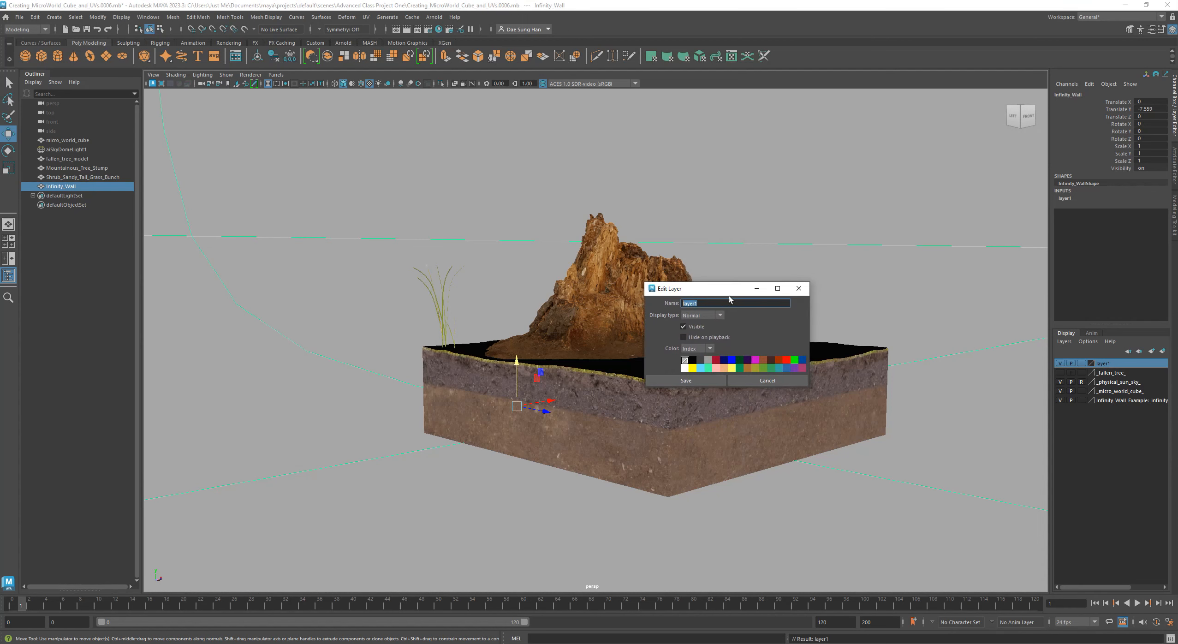
text(_)
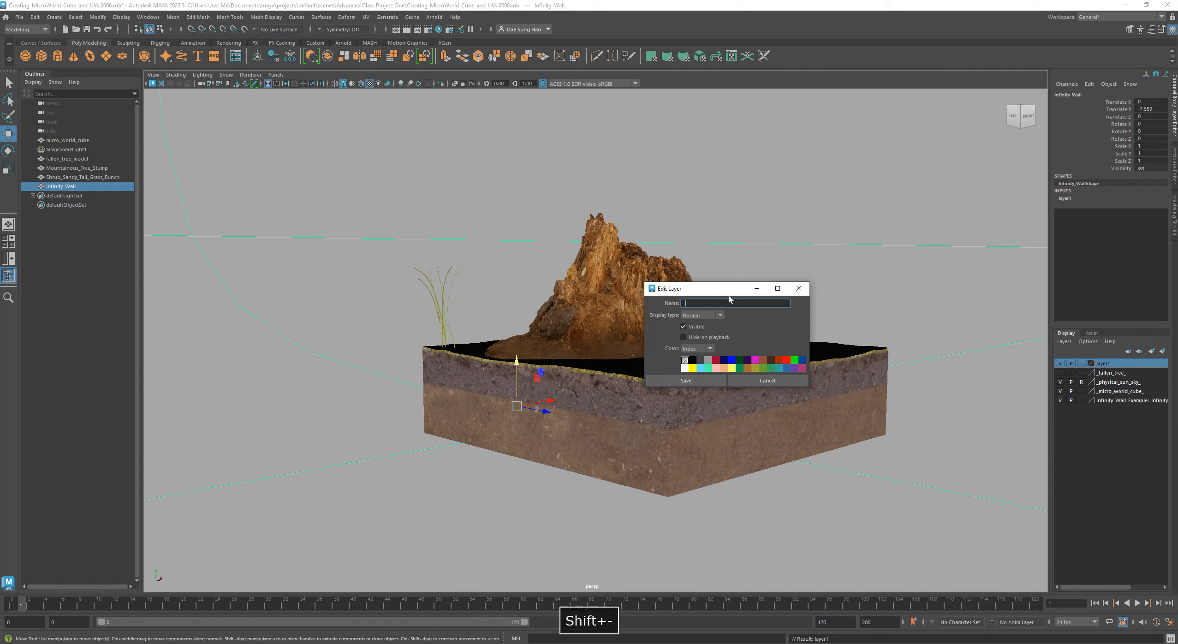
text(i)
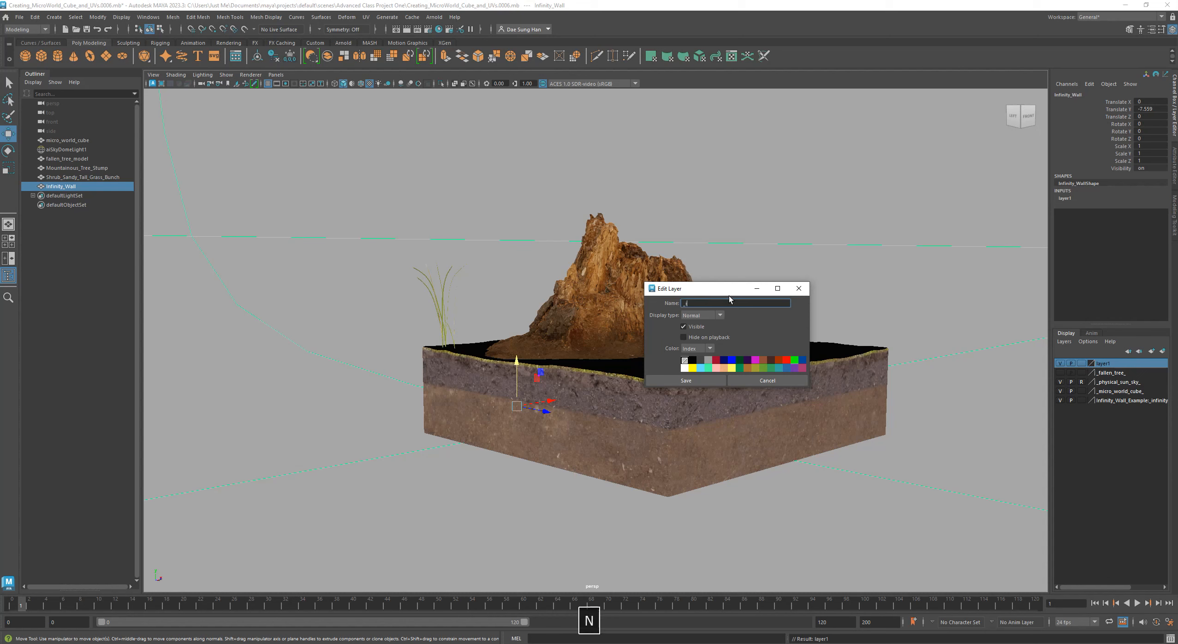
text(nfinity_wall_)
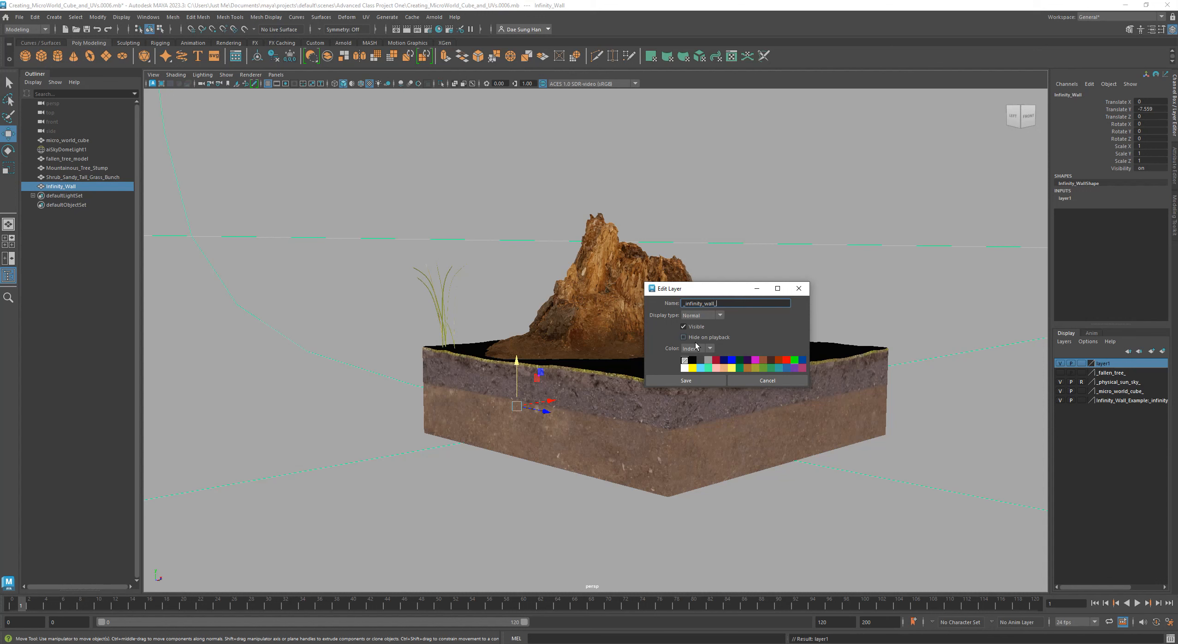
click(701, 379)
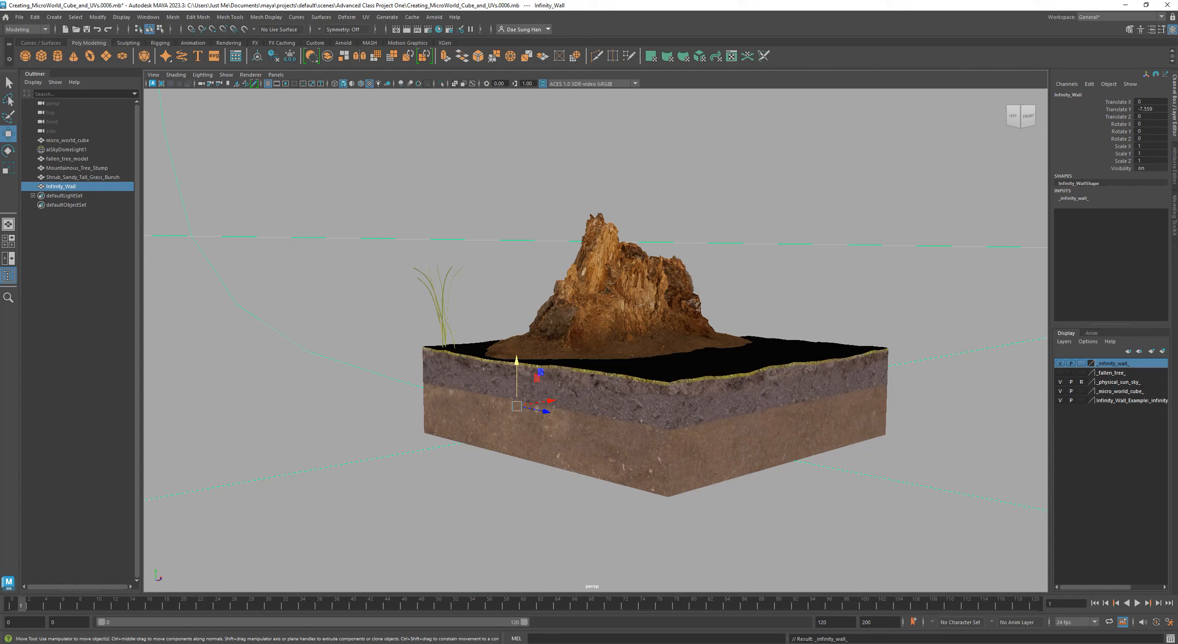
Bring in the Word agenda, color "Import the Infinity Wall into your scene." red, and move the document out of view.
drag(0, 97, 559, 65)
triple_click(580, 243)
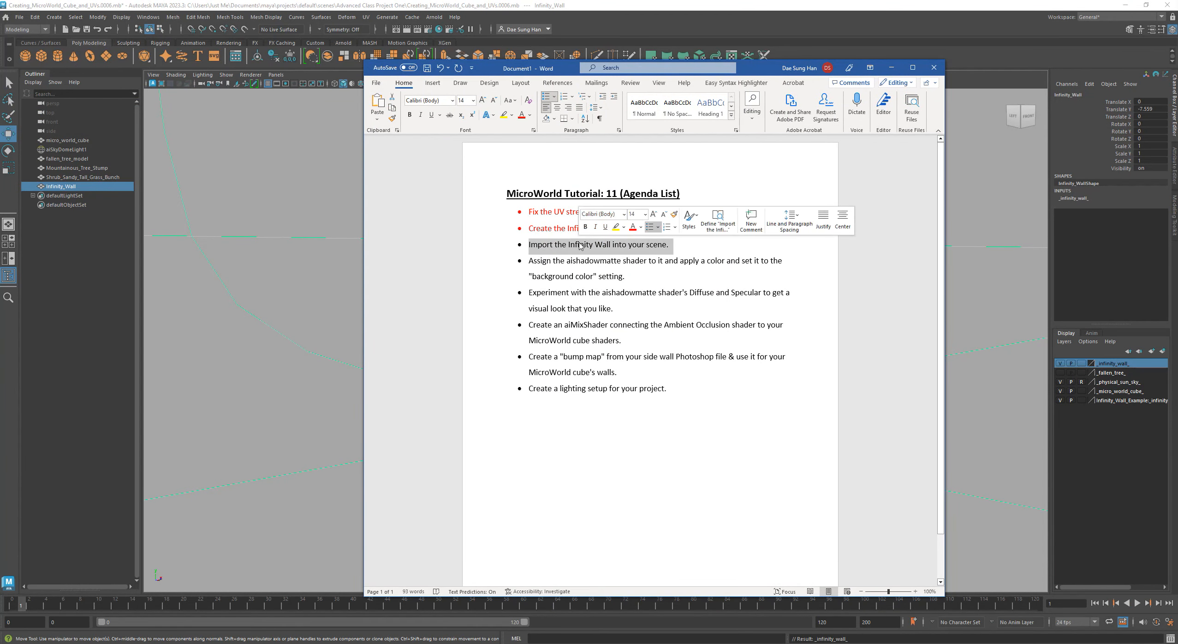
click(632, 226)
click(624, 292)
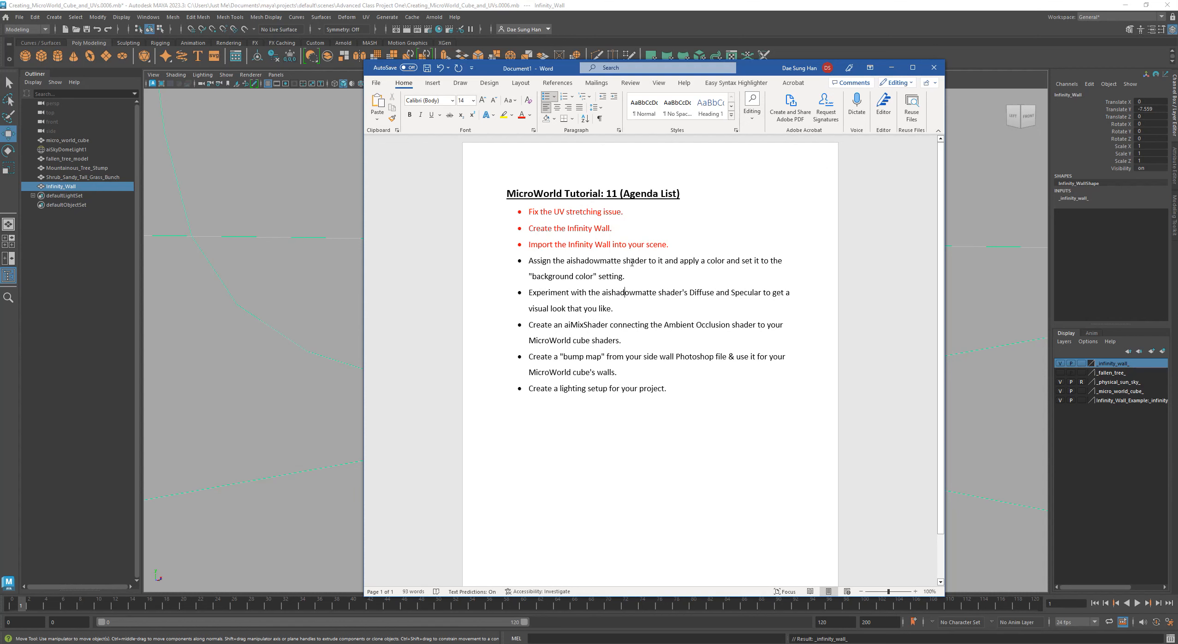
drag(521, 69, 1176, 69)
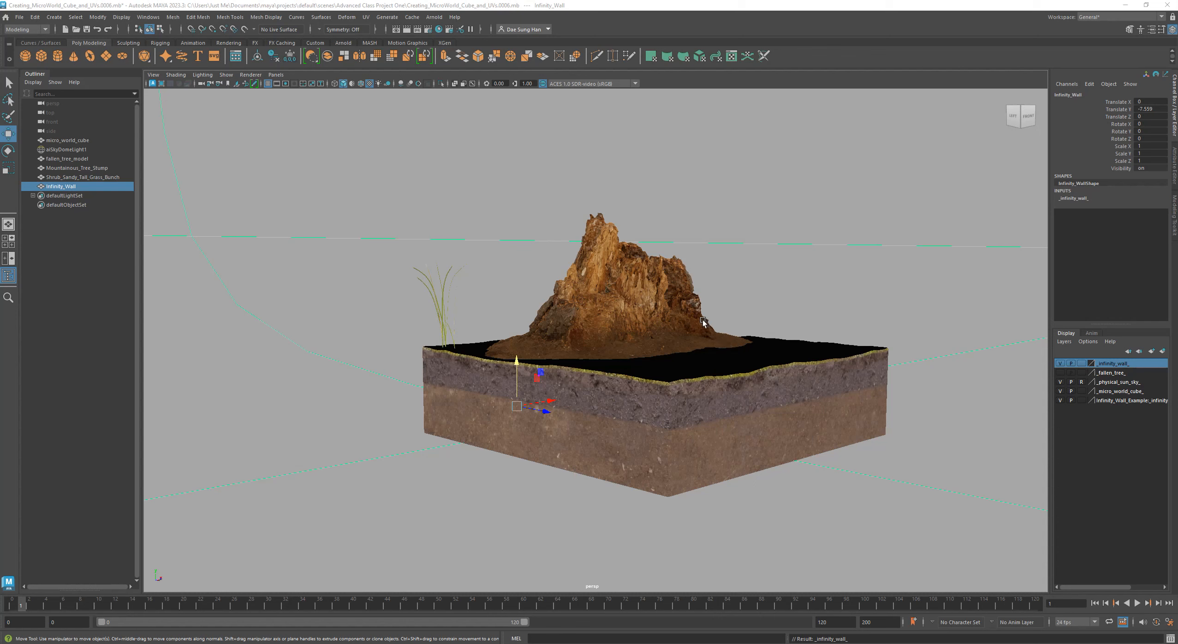
Open the Hypershade, widen its node-creation pane and clear the work-area graph.
click(439, 30)
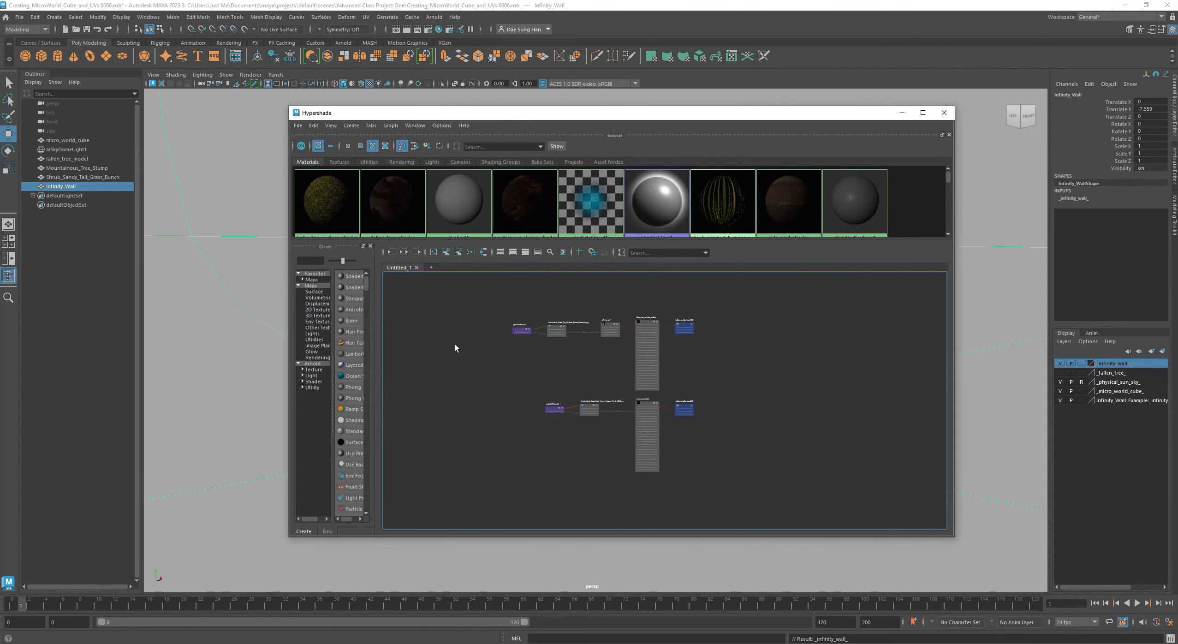
drag(376, 372, 480, 373)
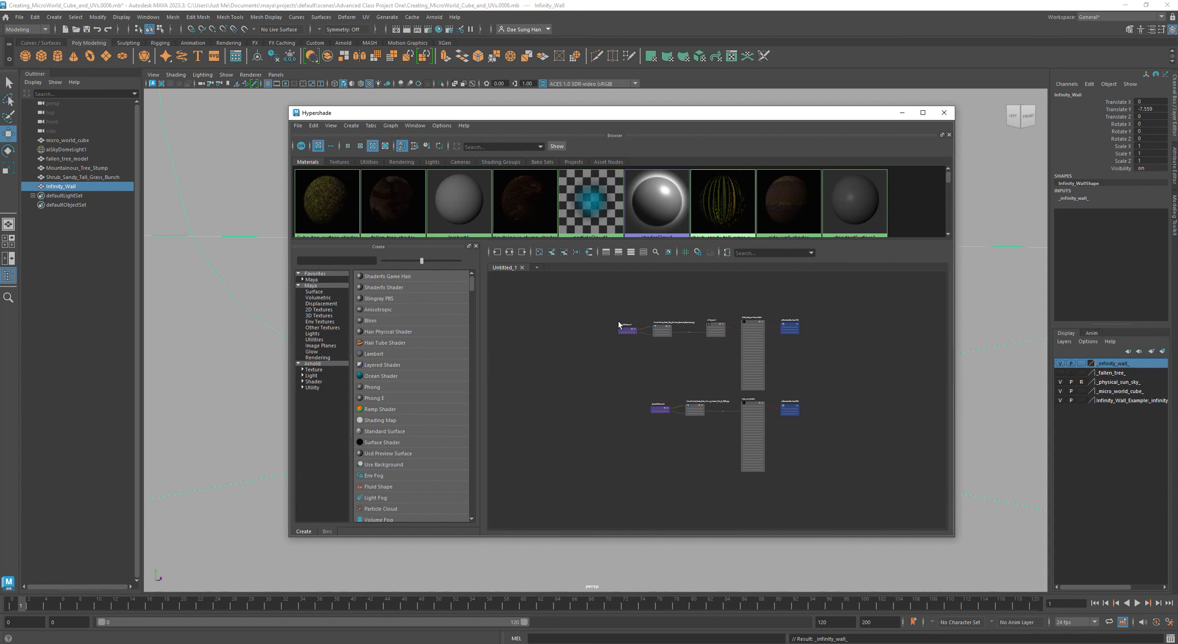
click(539, 252)
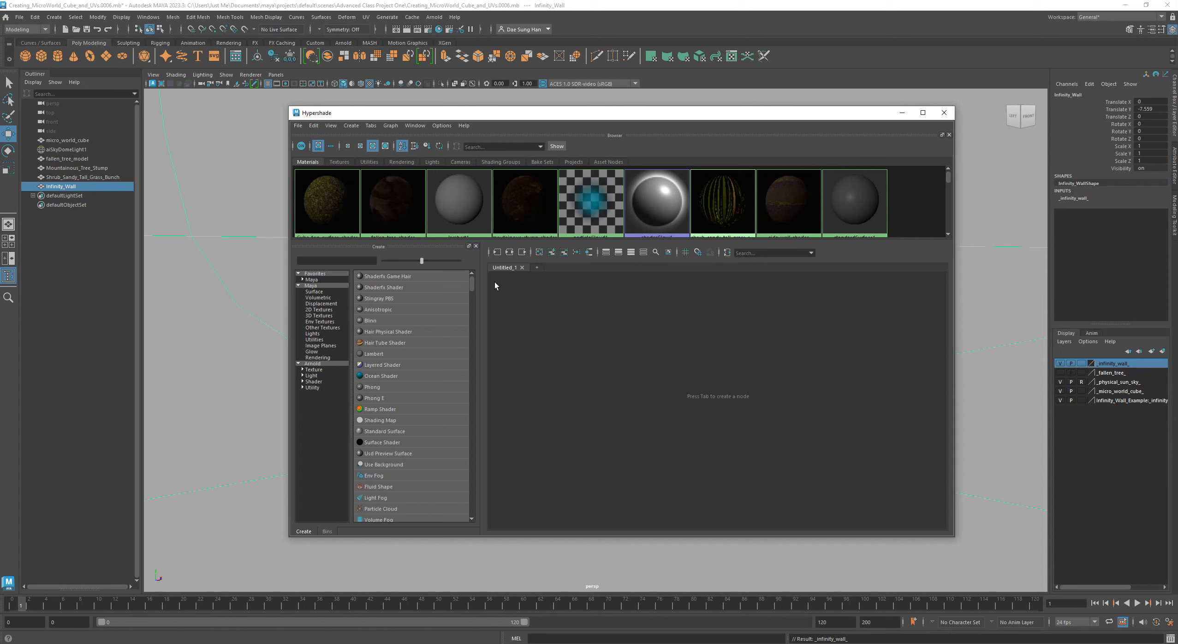
Enlarge the Hypershade window and resize its material browser and node-creation panes to show full swatch names and more nodes.
mouse_move(497, 239)
mouse_down()
mouse_move(507, 313)
mouse_move(511, 247)
mouse_up()
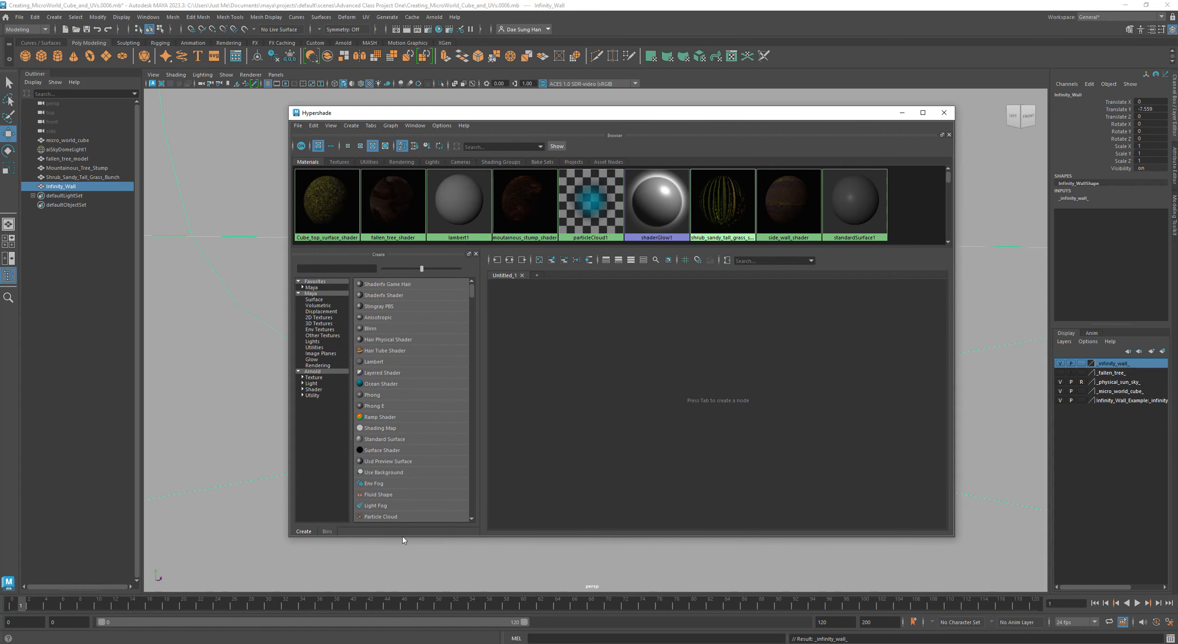
drag(407, 539, 406, 602)
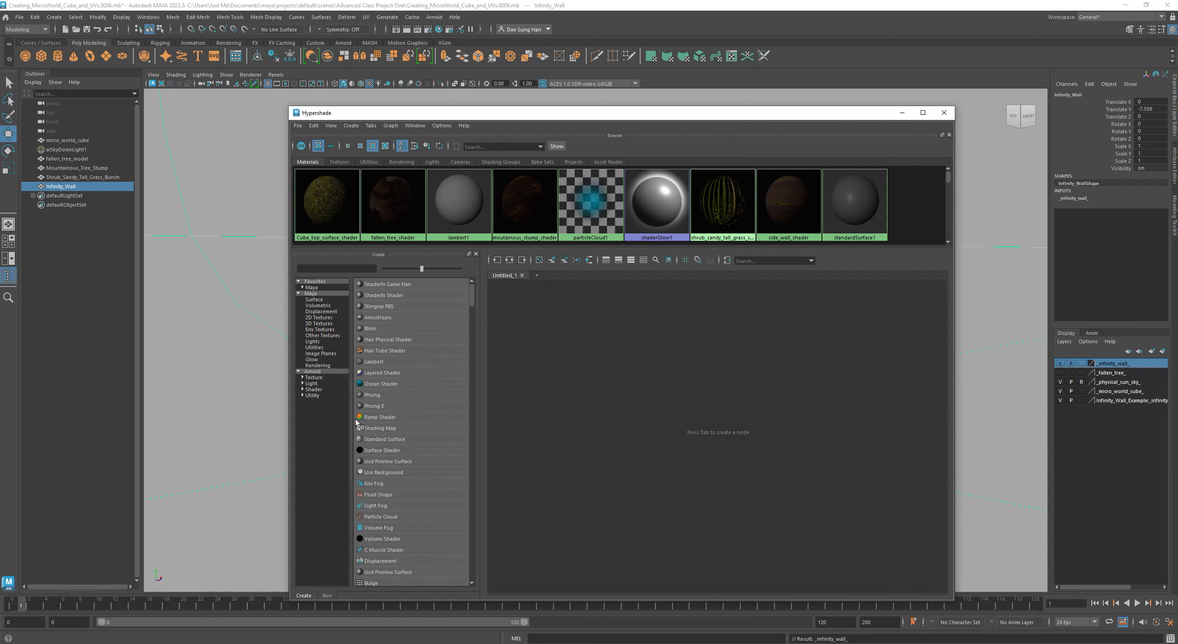
drag(351, 416, 379, 415)
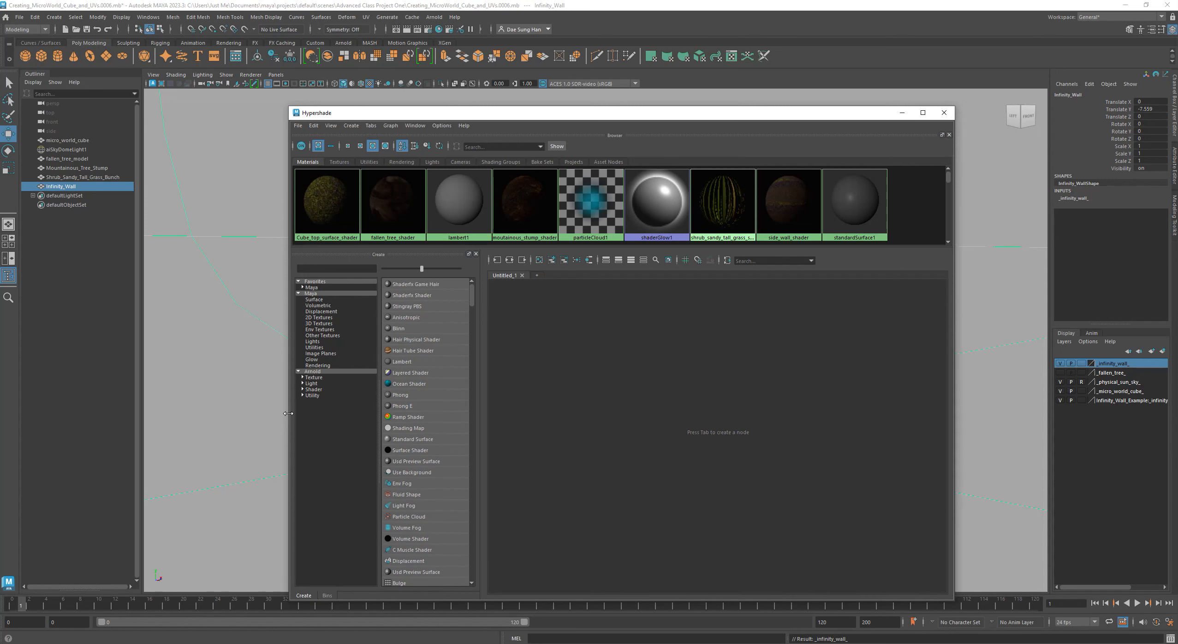
drag(288, 413, 223, 393)
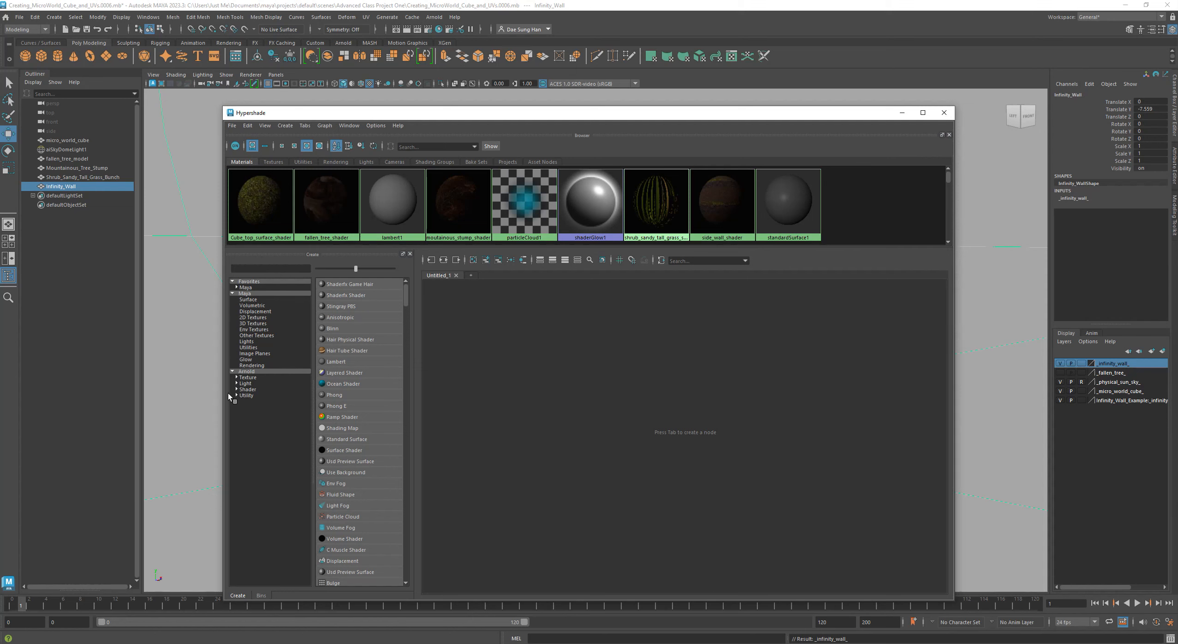
Create an aiShadowMatte shader node in the empty Hypershade work area and frame it up close.
click(518, 376)
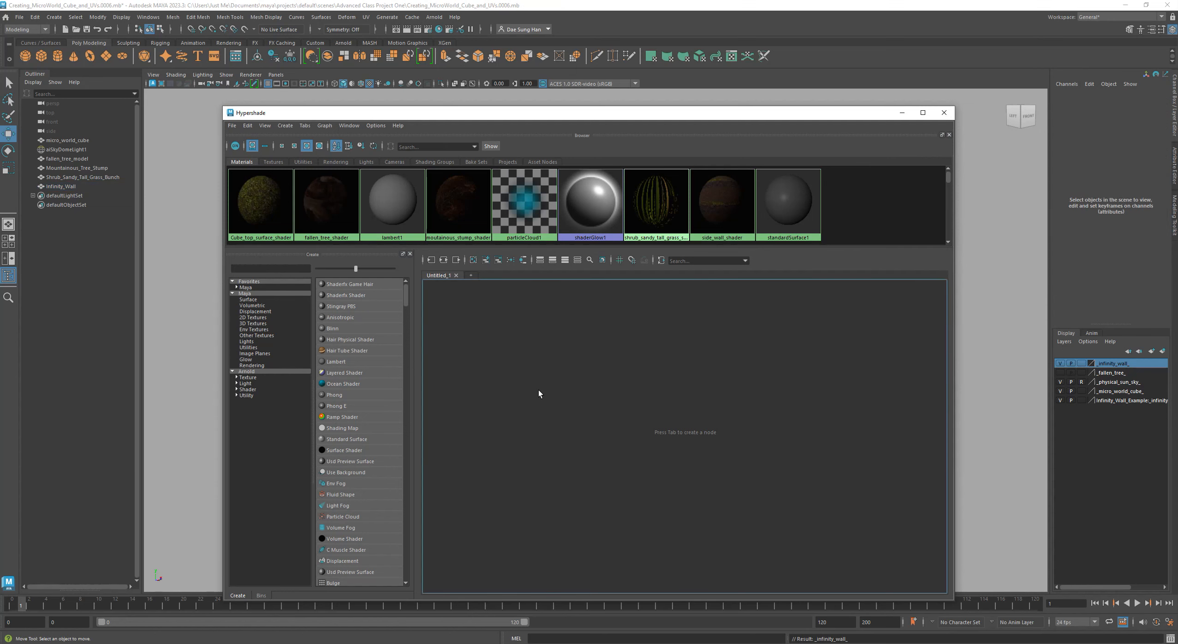
key(Tab)
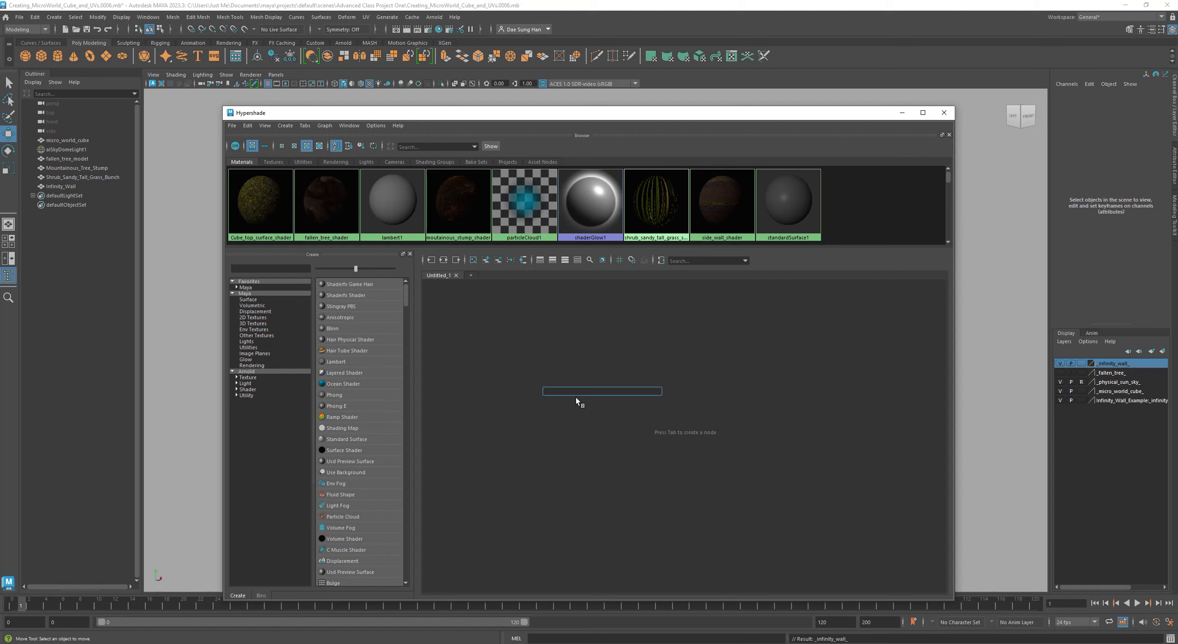
text(aishadow)
click(562, 400)
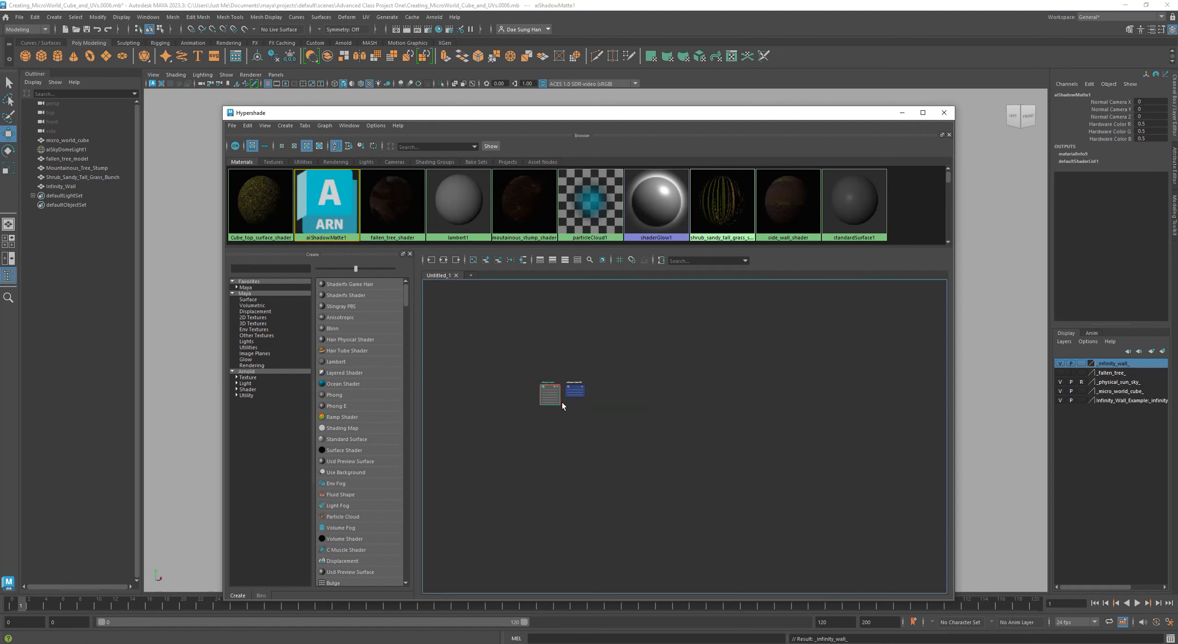
alt+right_drag(509, 349, 733, 475)
alt+middle_drag(653, 452, 587, 324)
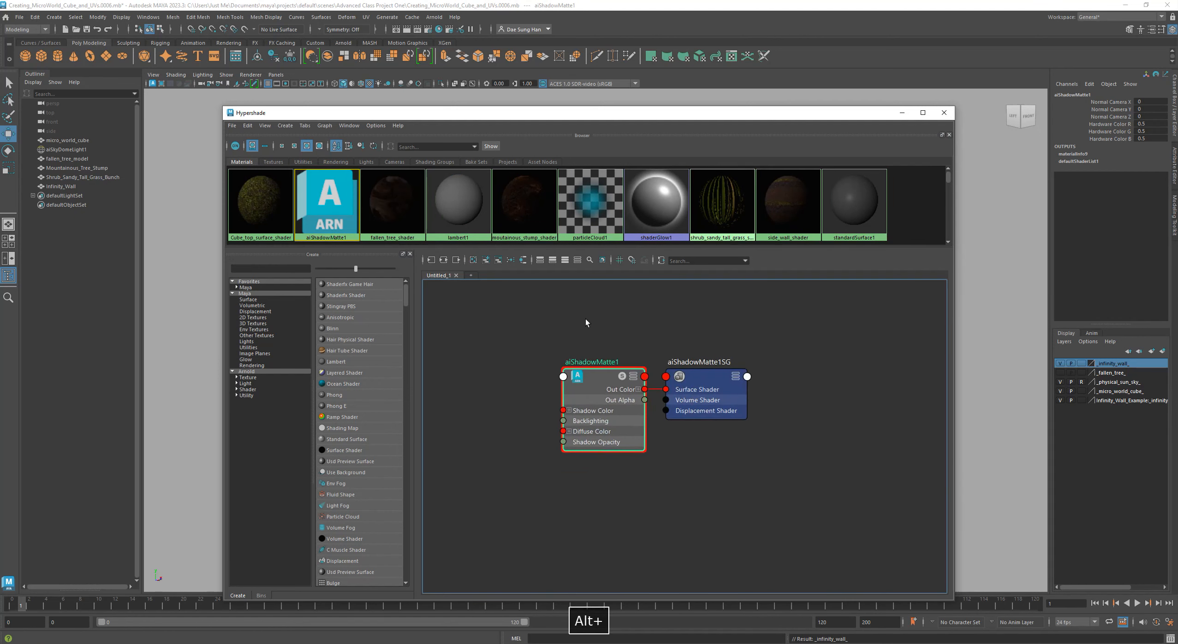
alt+right_drag(590, 332, 595, 367)
Select the aiShadowMatte1 node and show its settings in the Attribute Editor, moving the Hypershade window clear of the scene.
drag(591, 351, 741, 390)
drag(741, 389, 827, 381)
click(751, 368)
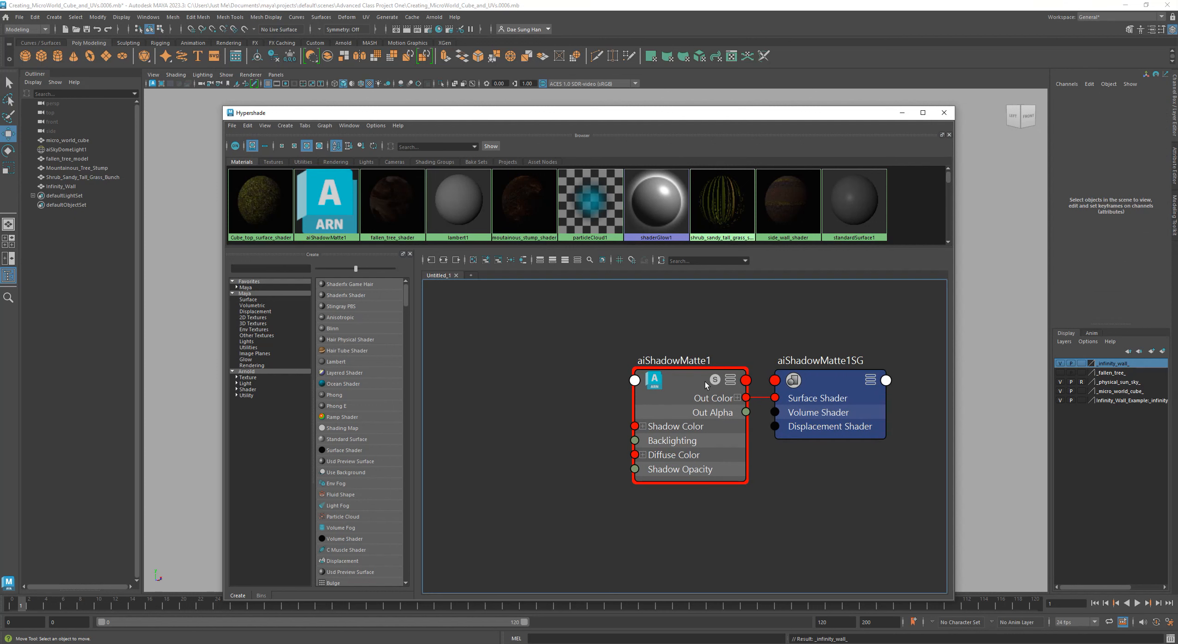
click(688, 373)
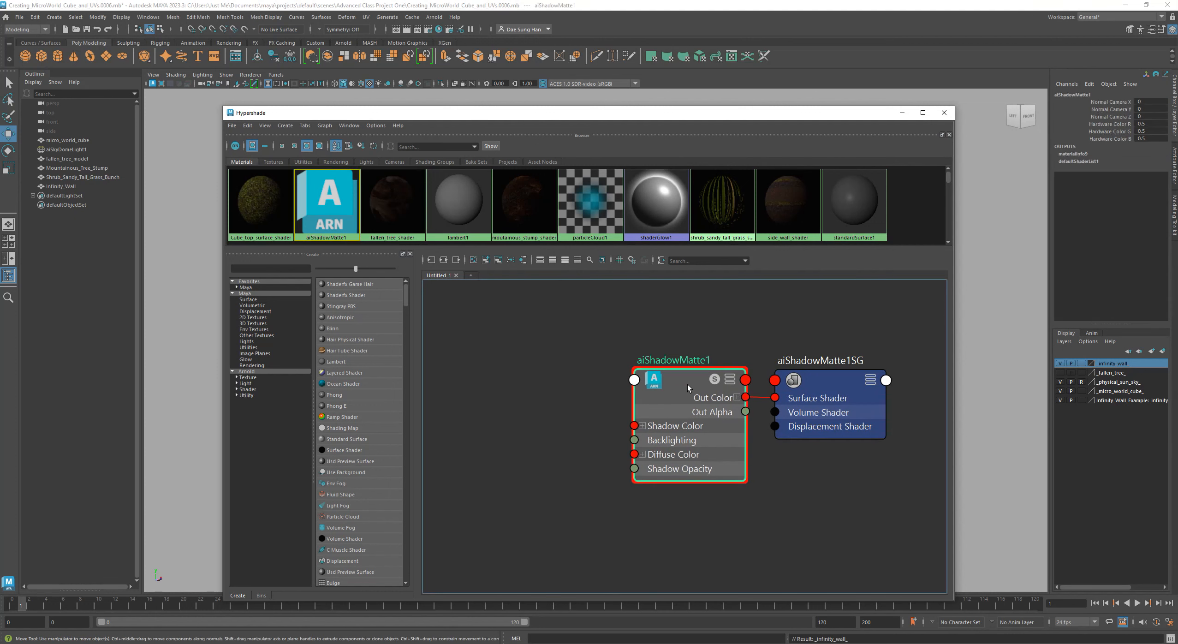
drag(577, 113, 420, 84)
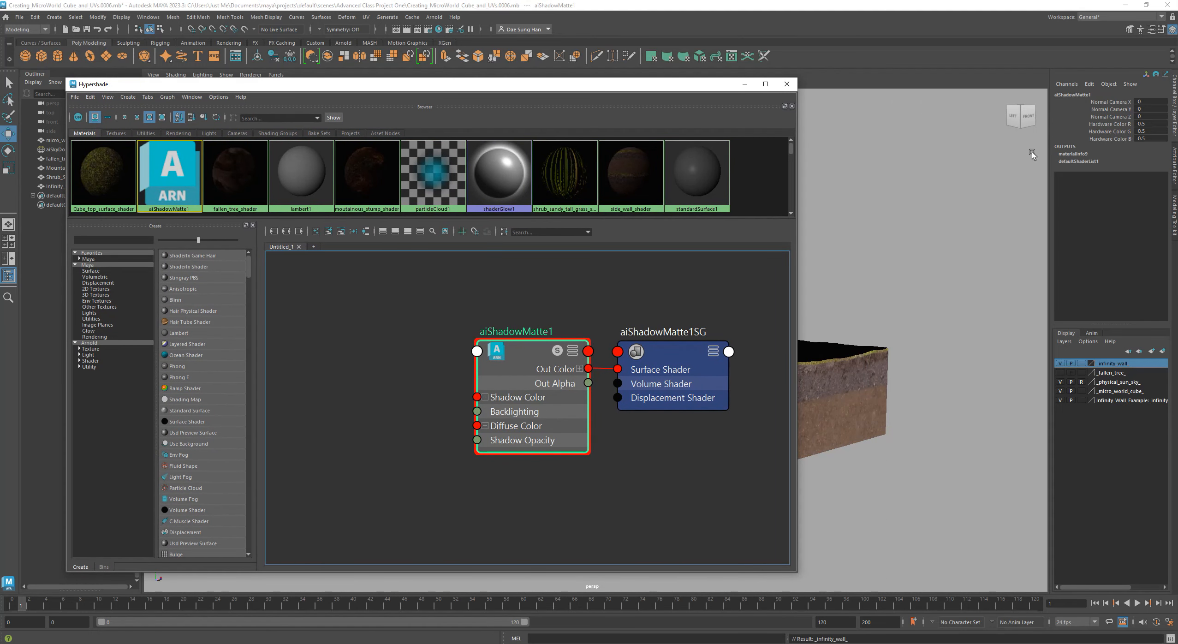
click(1174, 172)
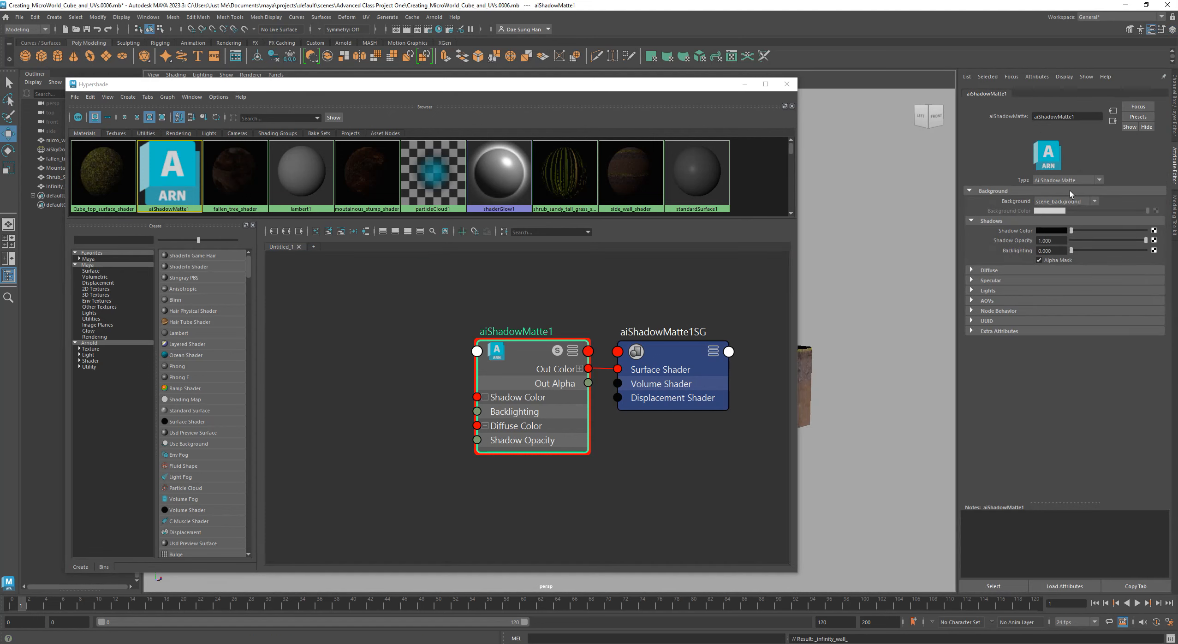
drag(700, 89, 810, 240)
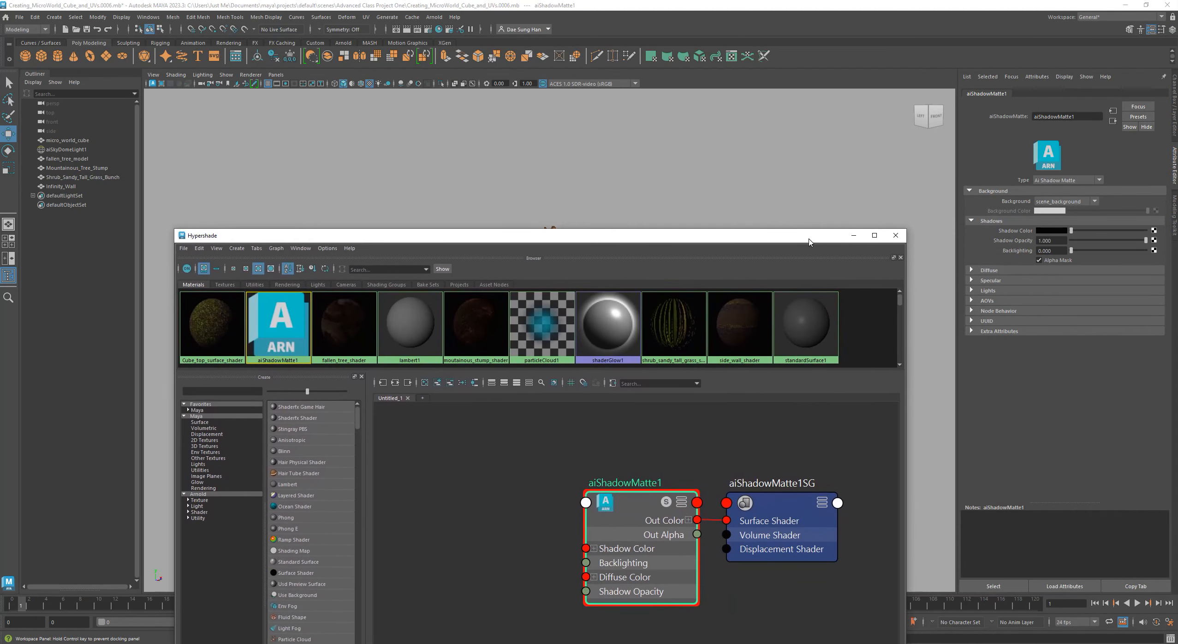
Select the Infinity_Wall mesh and assign the aiShadowMatte1 material to it.
click(651, 141)
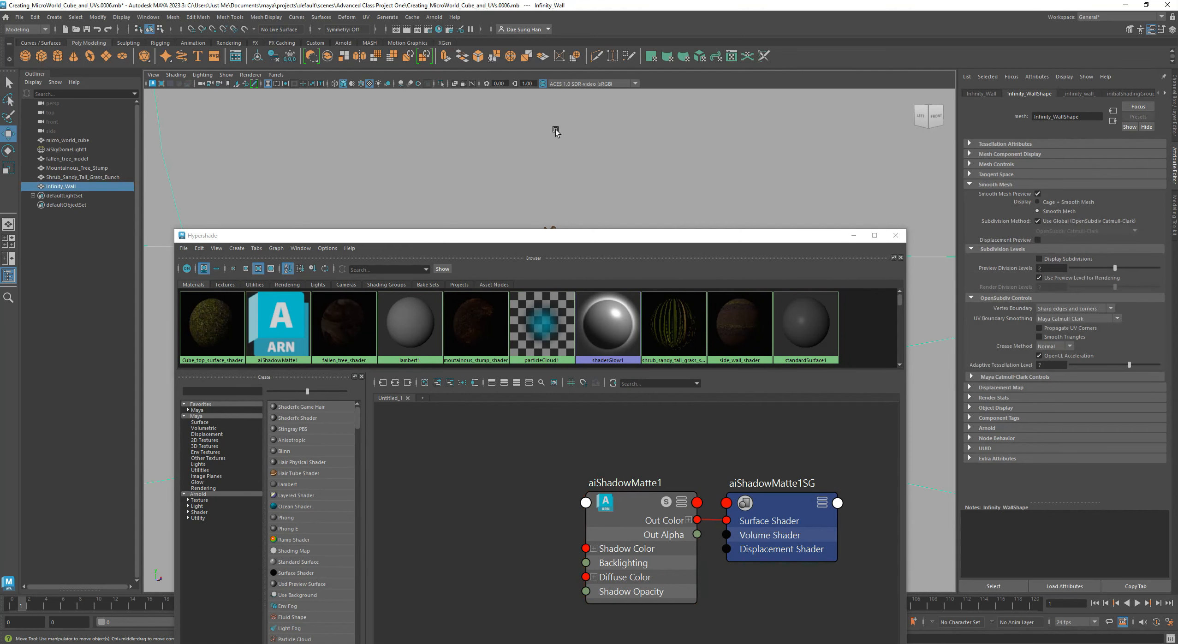
drag(552, 238, 883, 117)
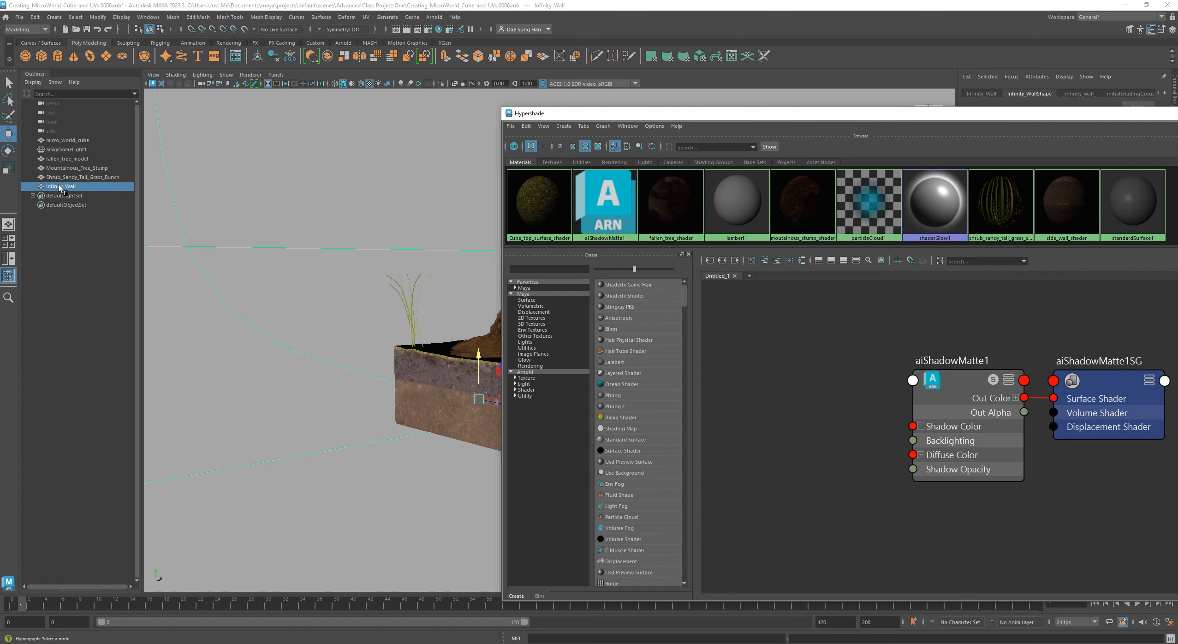
drag(620, 114, 254, 89)
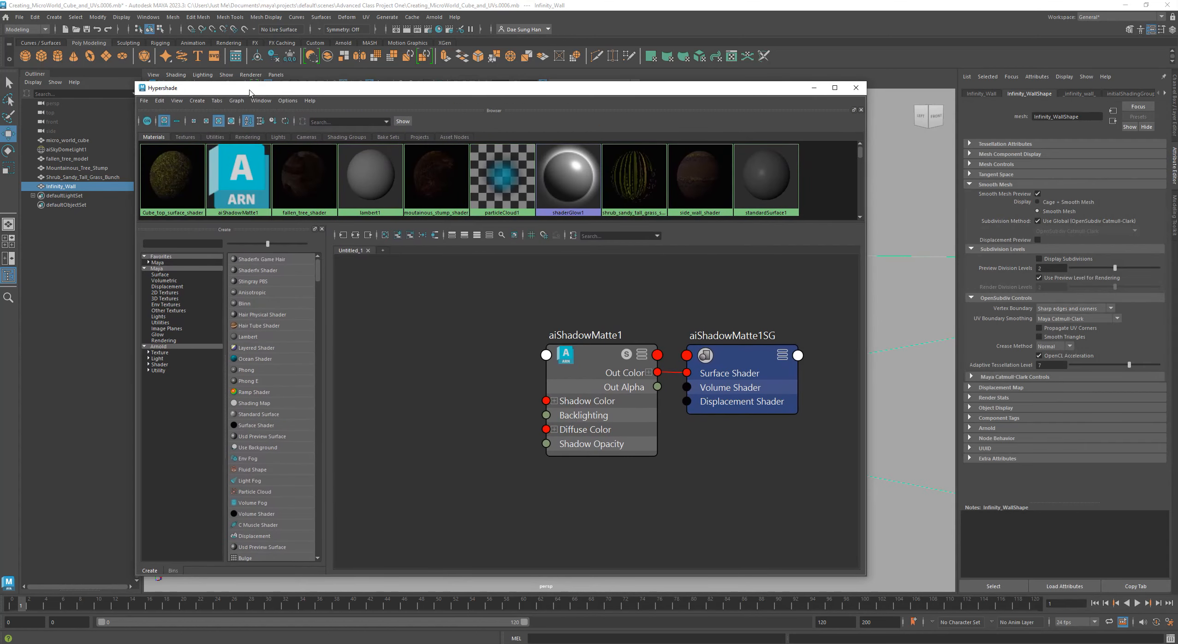
right_click(593, 357)
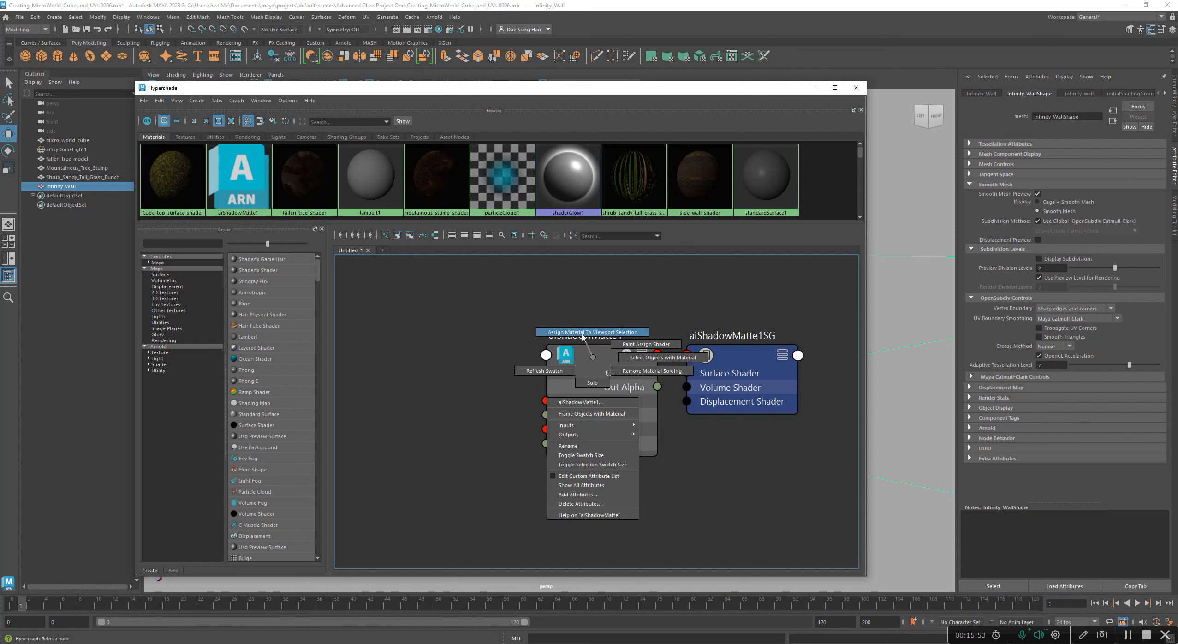
click(582, 336)
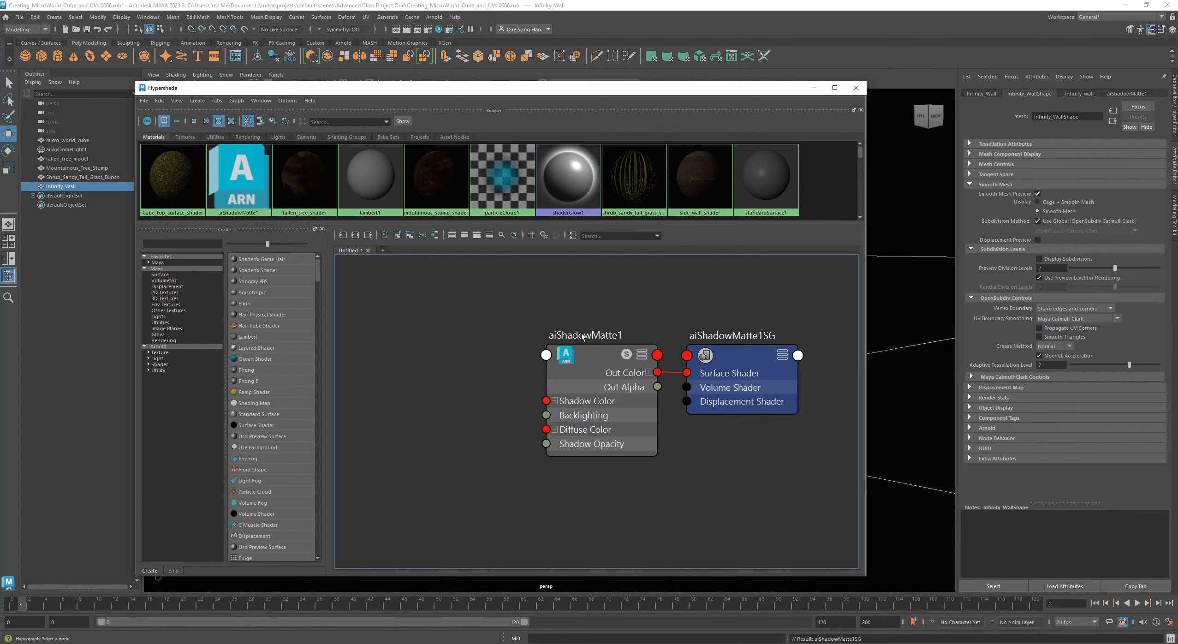
Examine aiShadowMatte1's Background and Type options and compare its attributes with those of standardSurface1.
drag(610, 94, 580, 85)
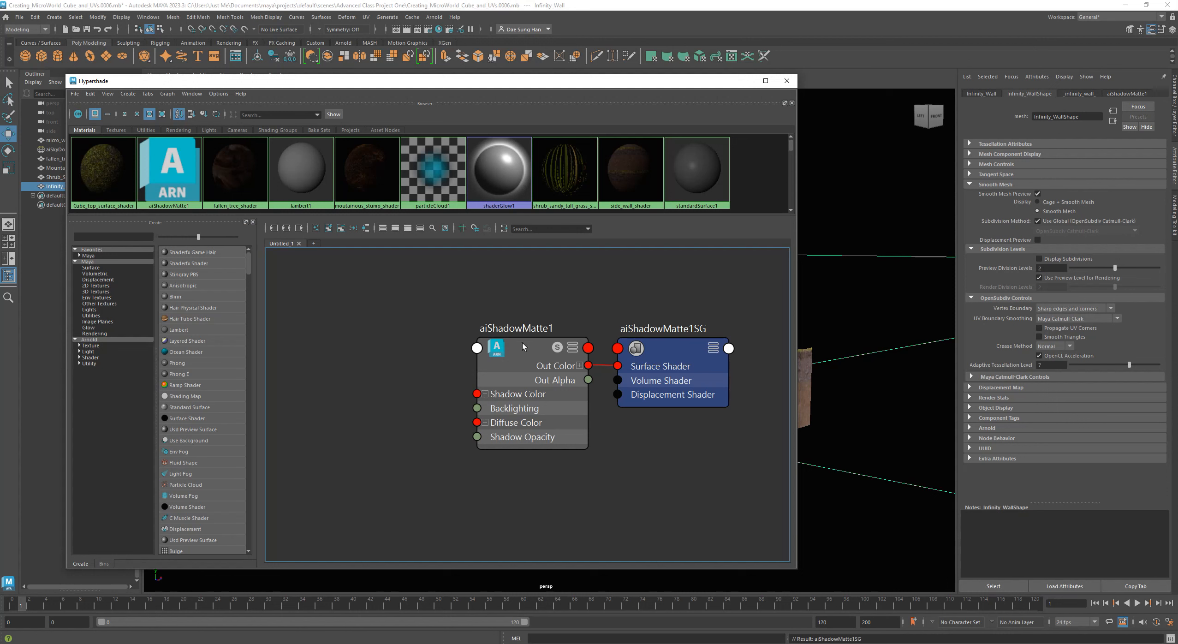
click(527, 354)
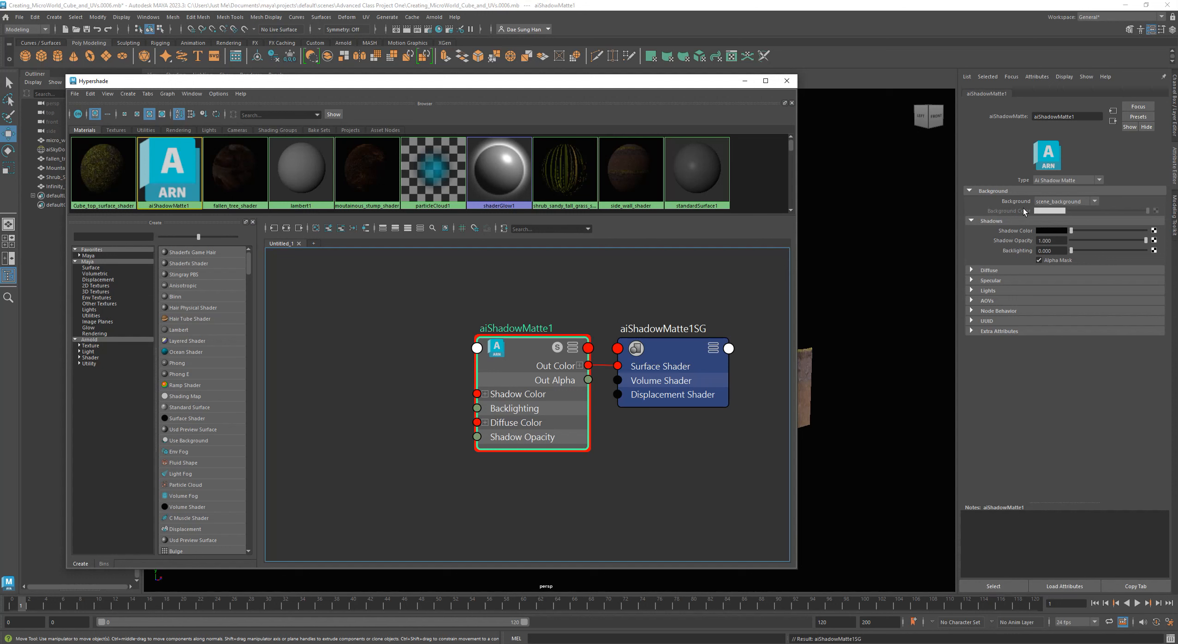
click(1084, 202)
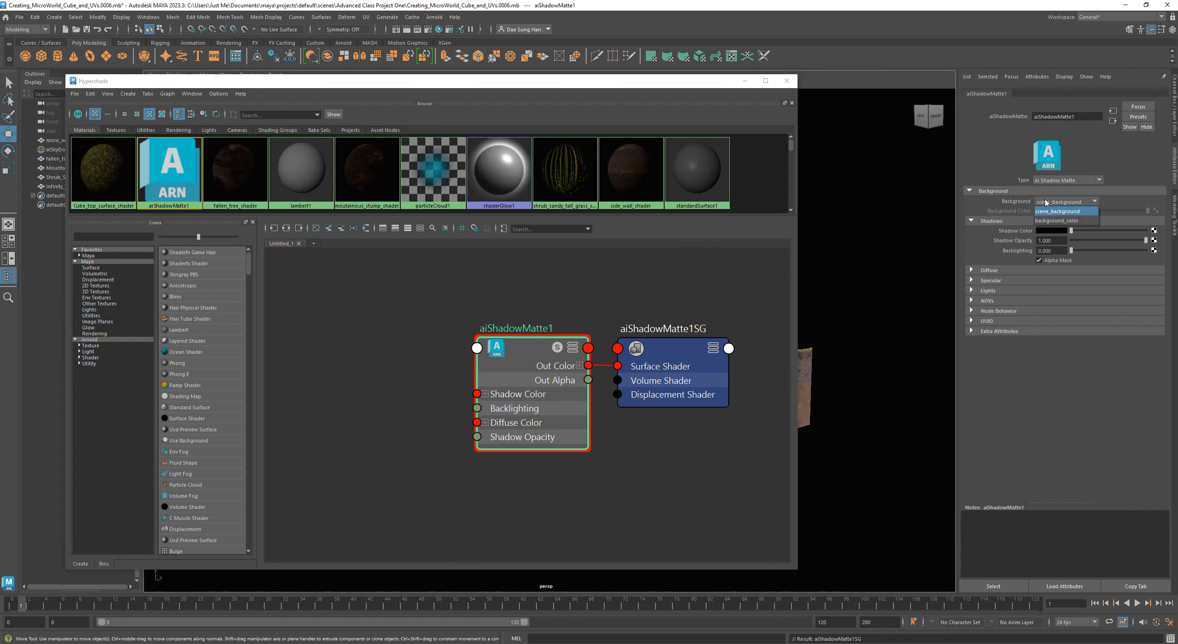
click(990, 203)
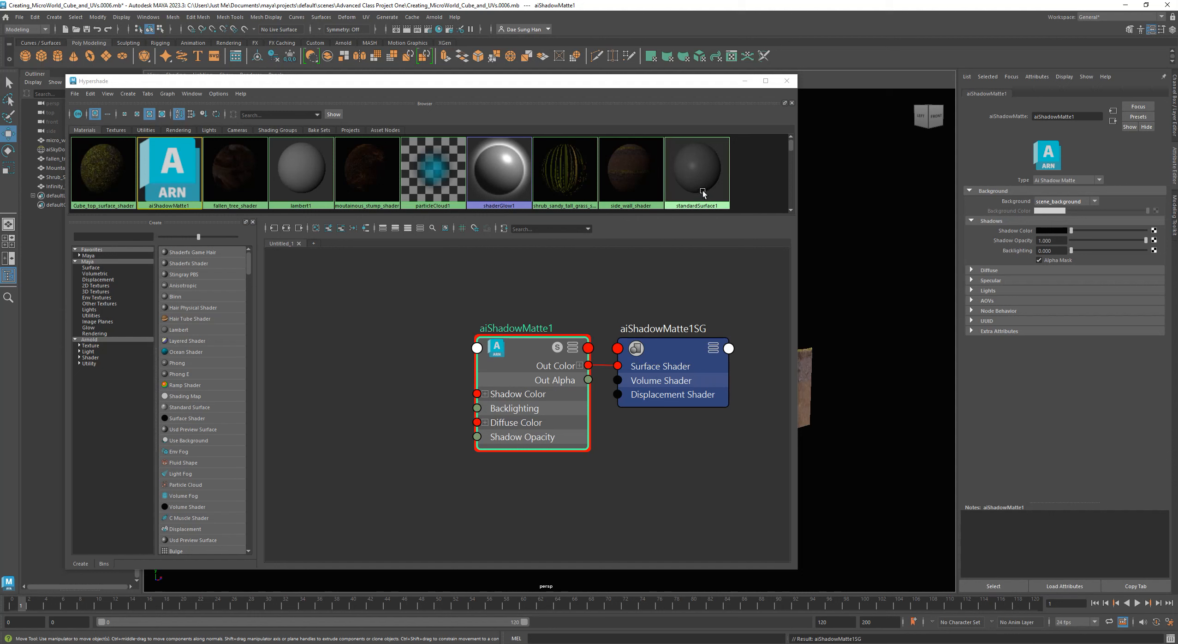
click(692, 181)
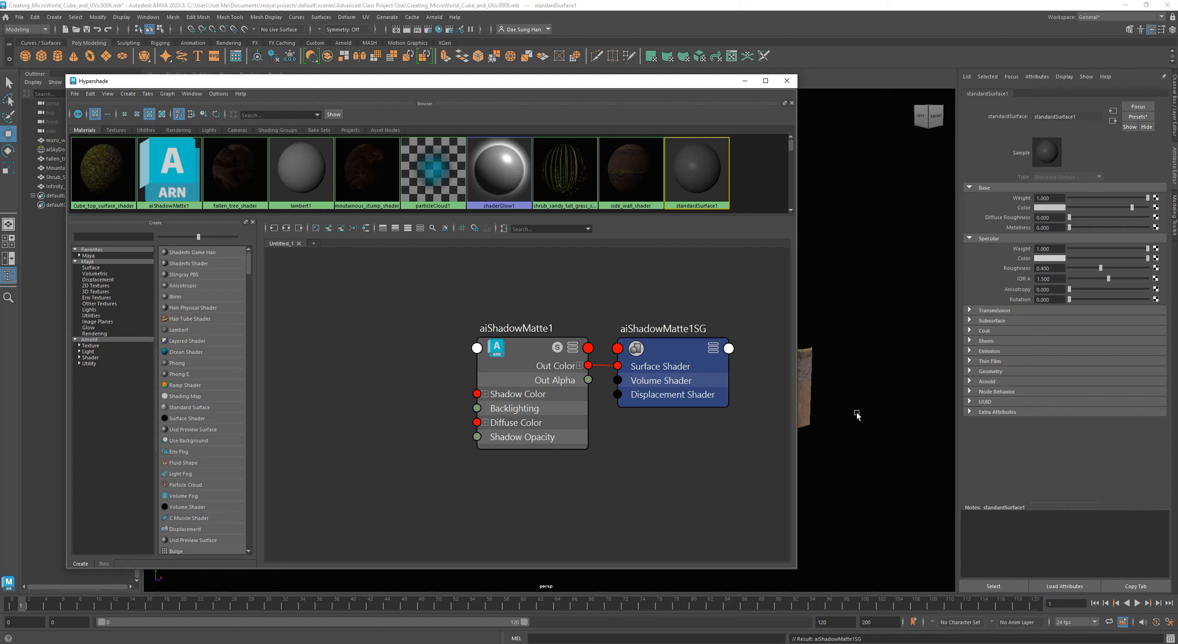
click(518, 352)
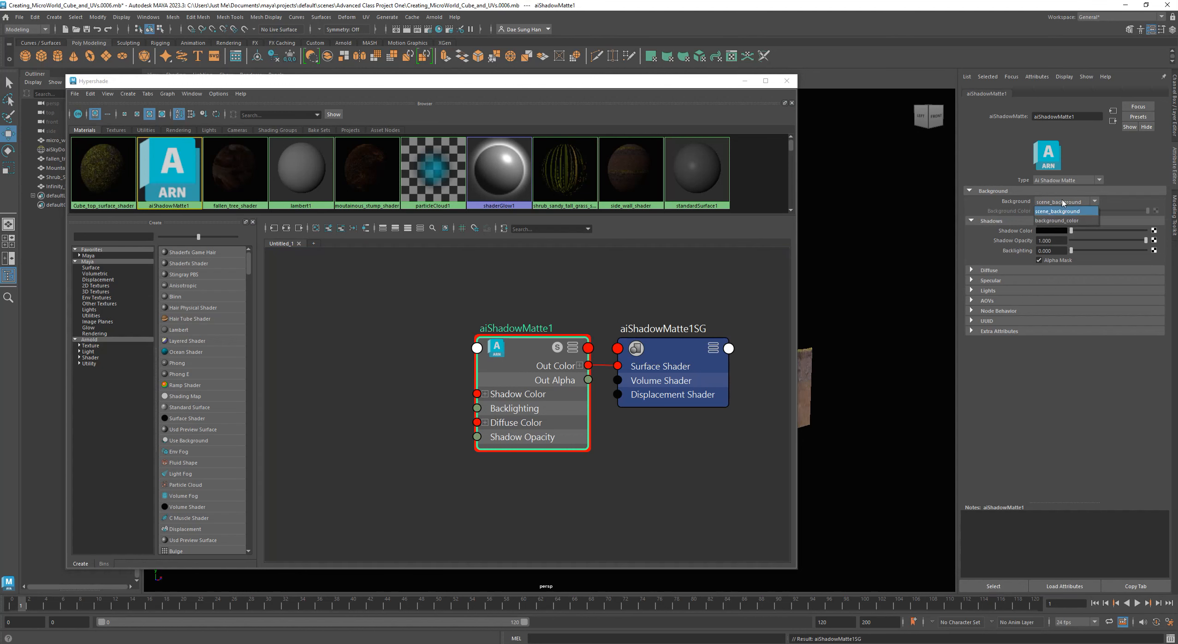
click(1063, 180)
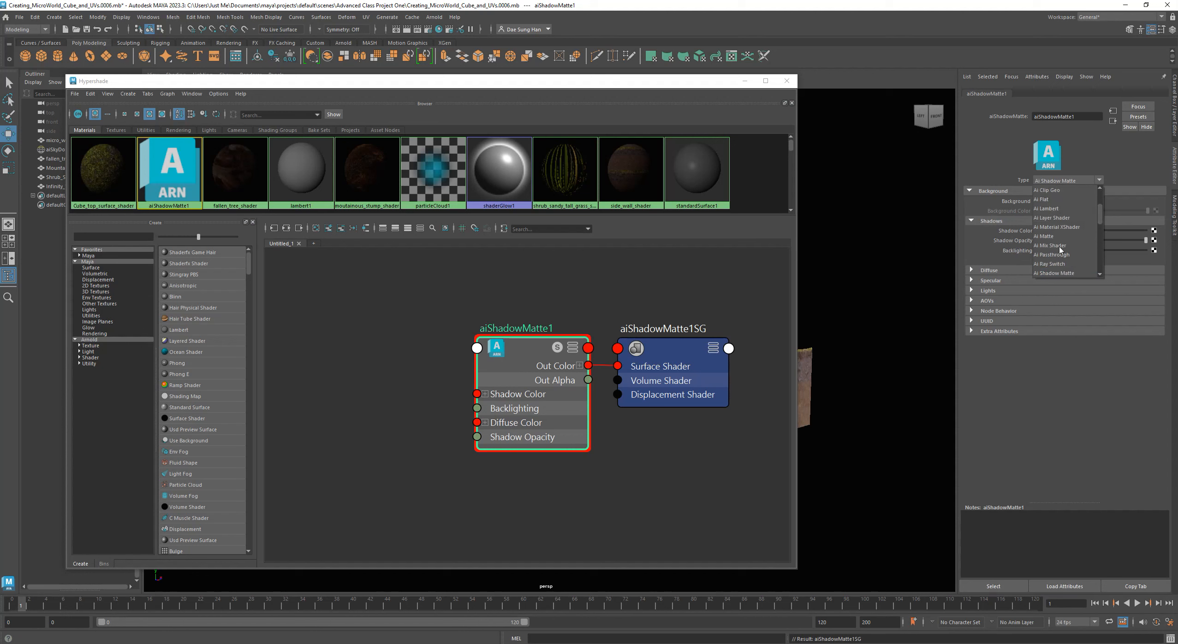
click(1070, 387)
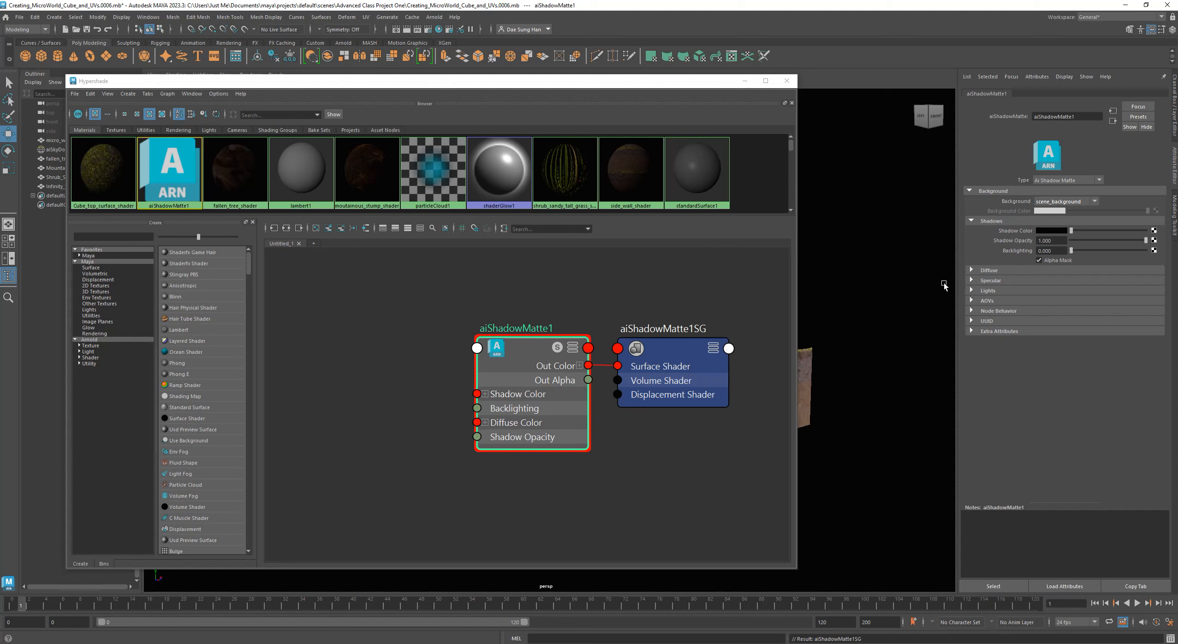
Set aiShadowMatte1's Background to background_color with a light blue Background Color, and turn off Alpha Mask.
click(1072, 202)
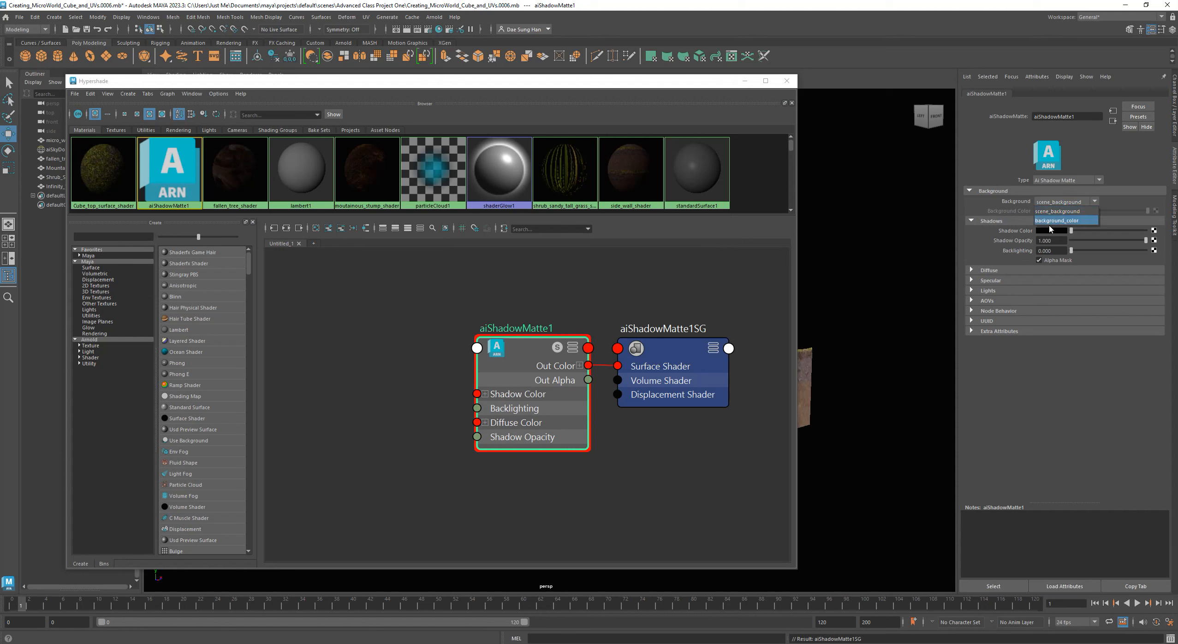
click(1065, 220)
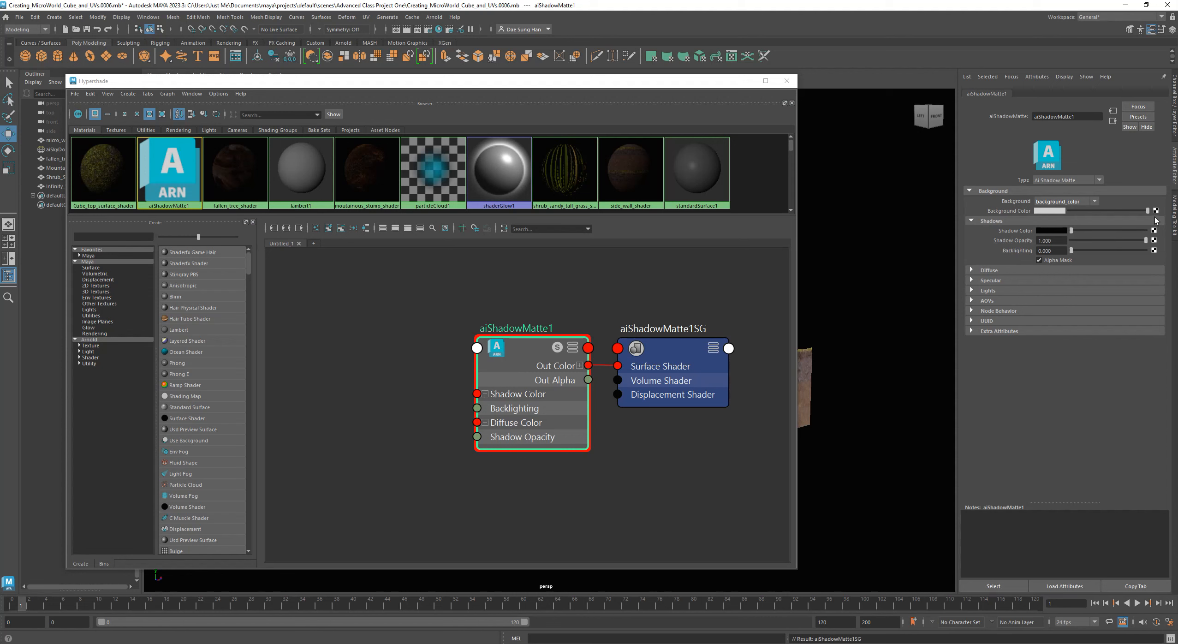
click(1053, 210)
click(1046, 210)
click(1051, 214)
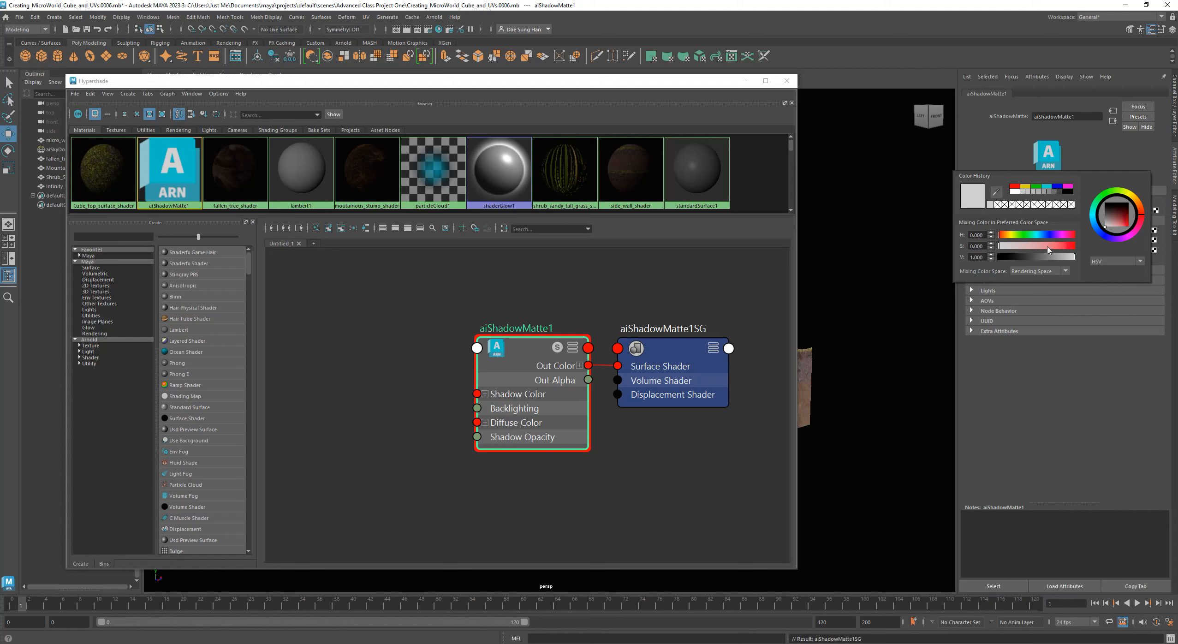
click(1096, 226)
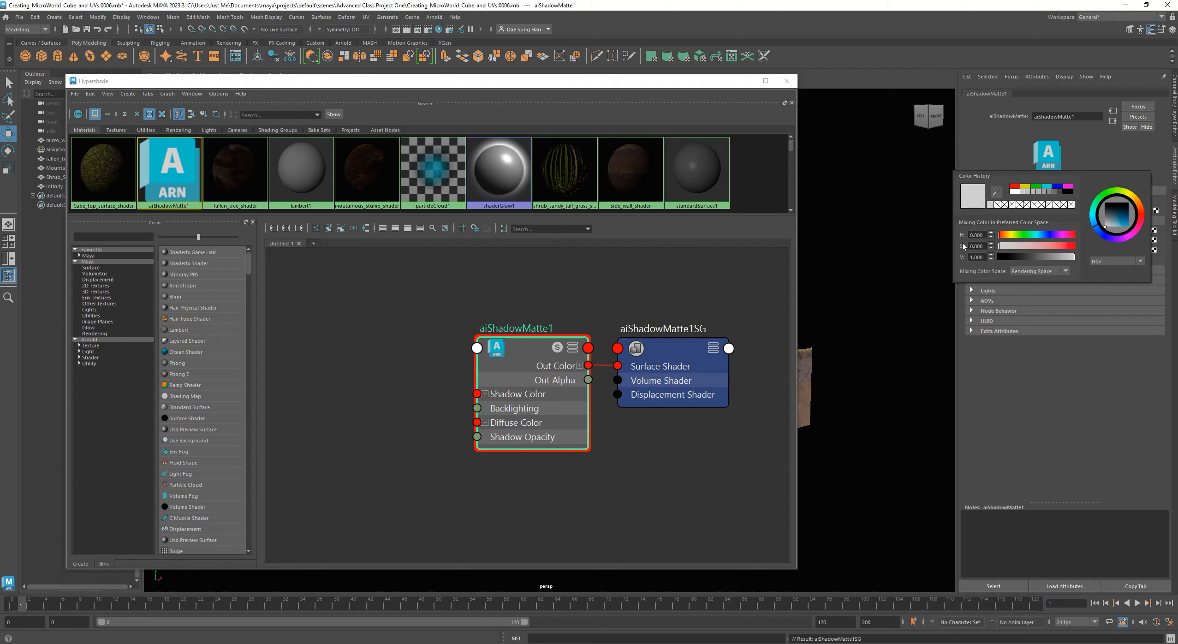
drag(1001, 246, 1114, 250)
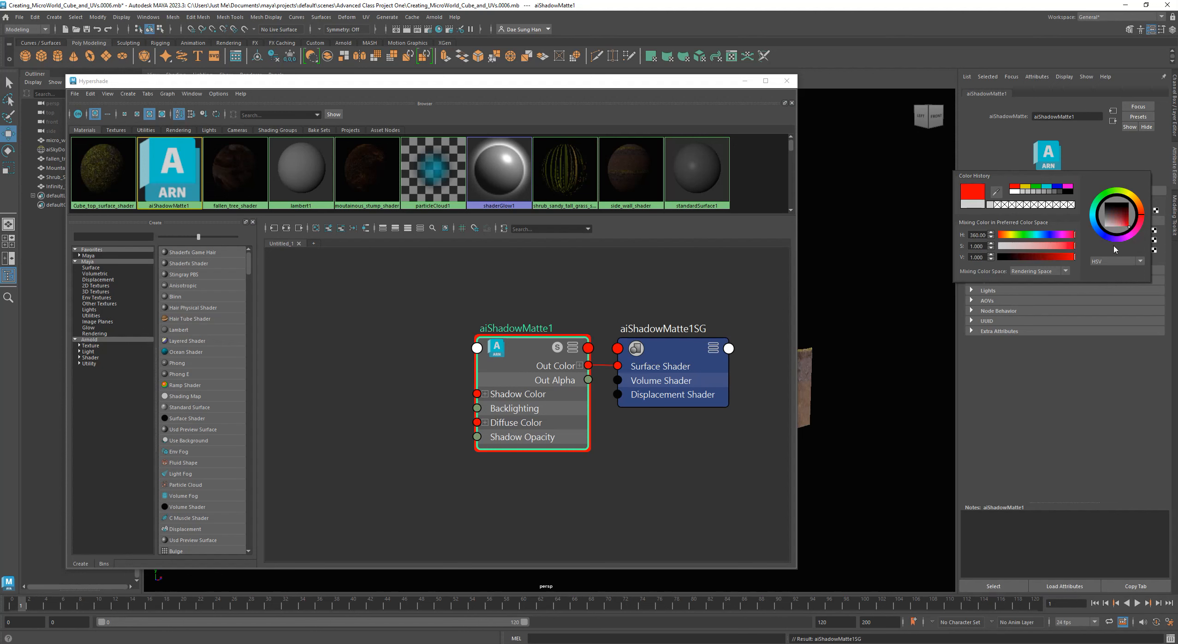
click(1097, 229)
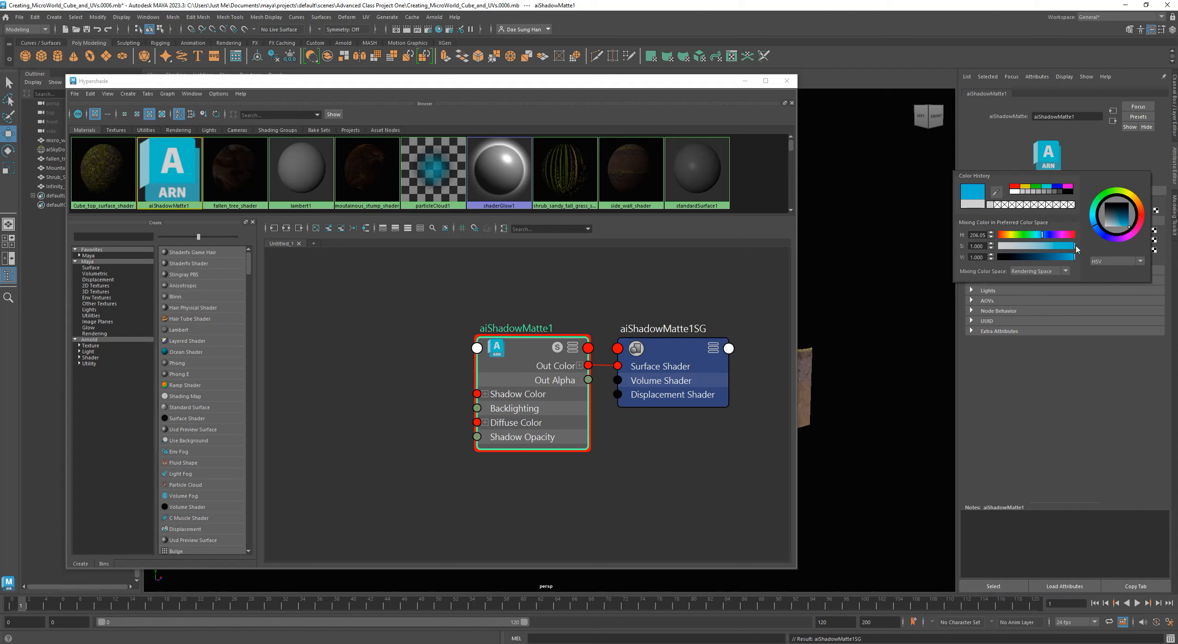
click(1050, 211)
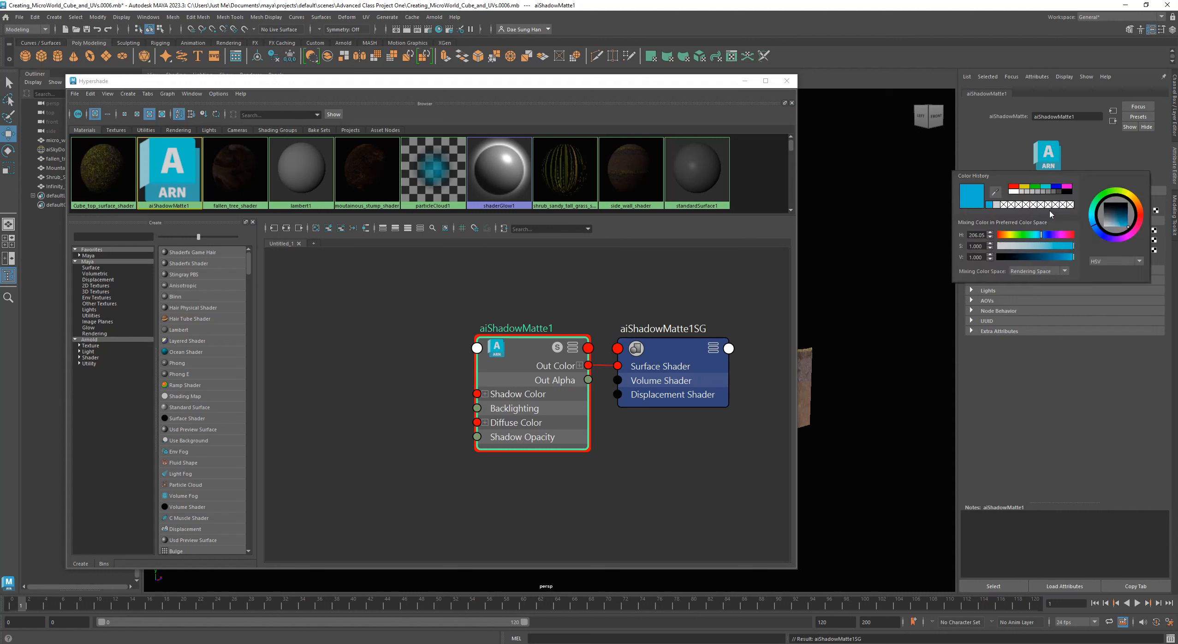
drag(1062, 246, 1048, 245)
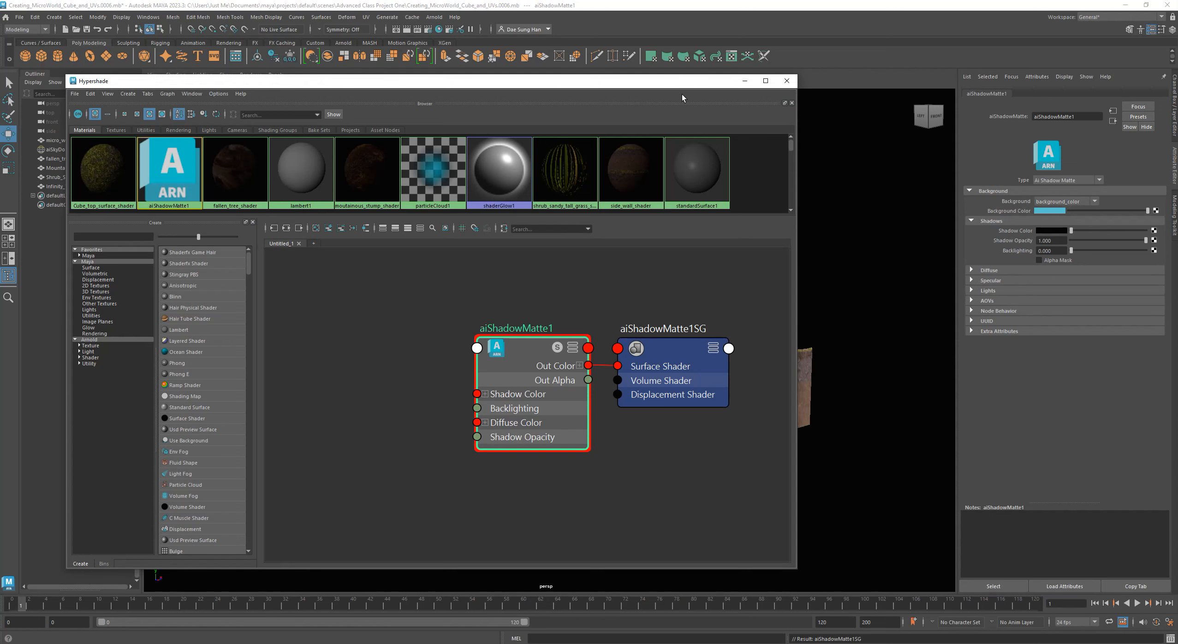
drag(693, 99, 682, 97)
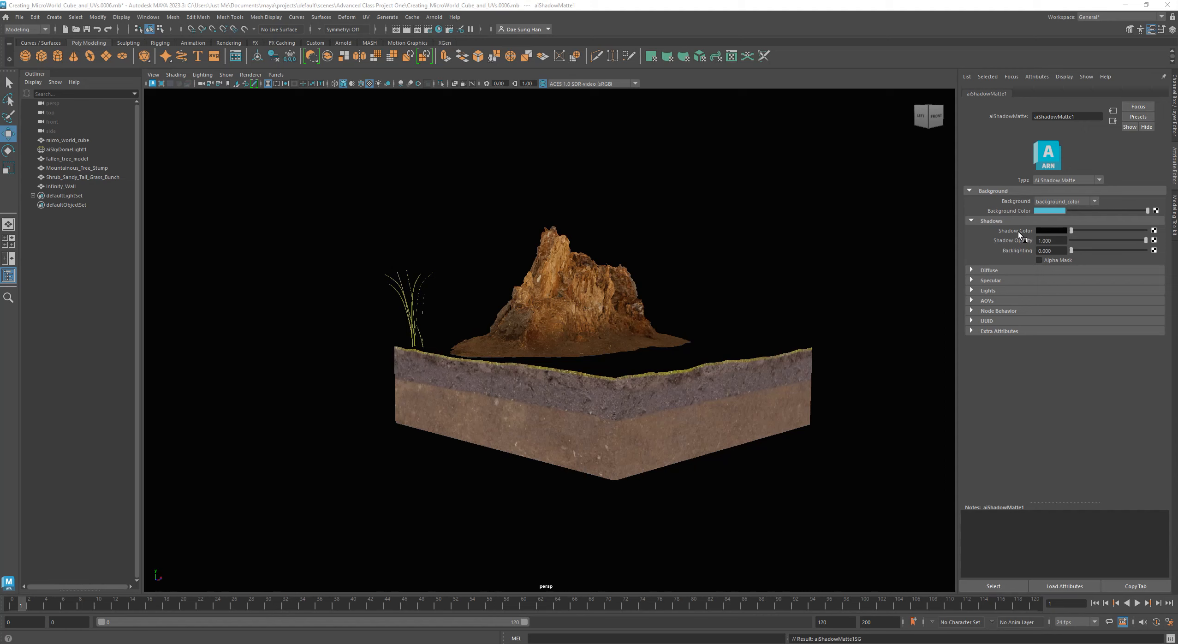
Close the Render Settings and set the _infinity_wall_ display layer to reference mode.
click(1053, 231)
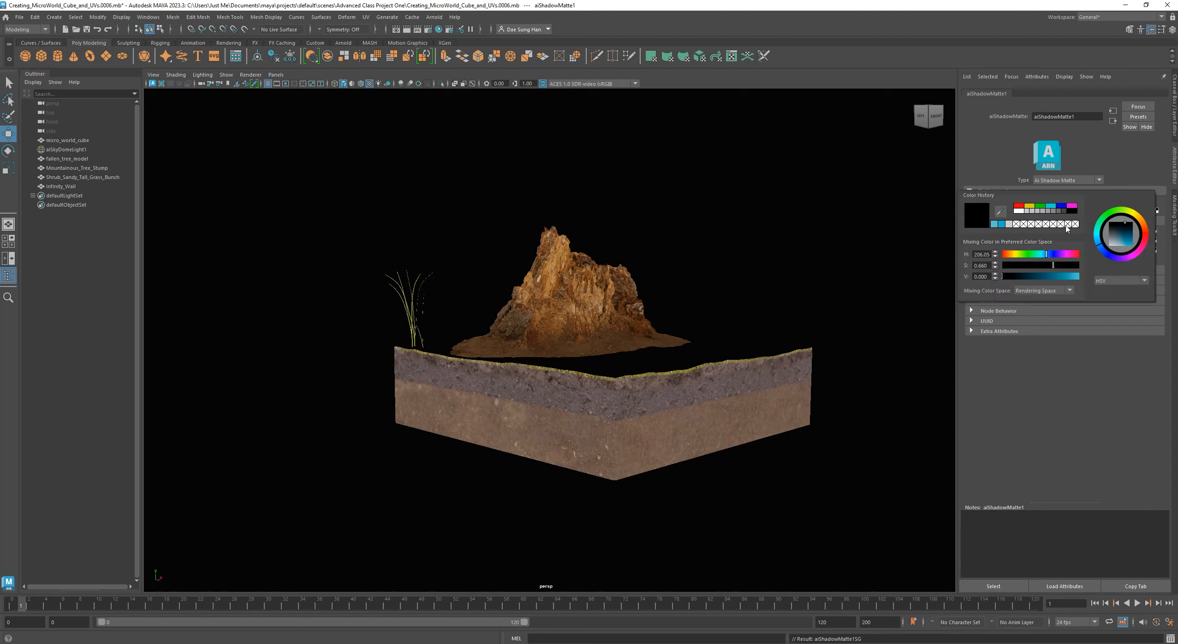
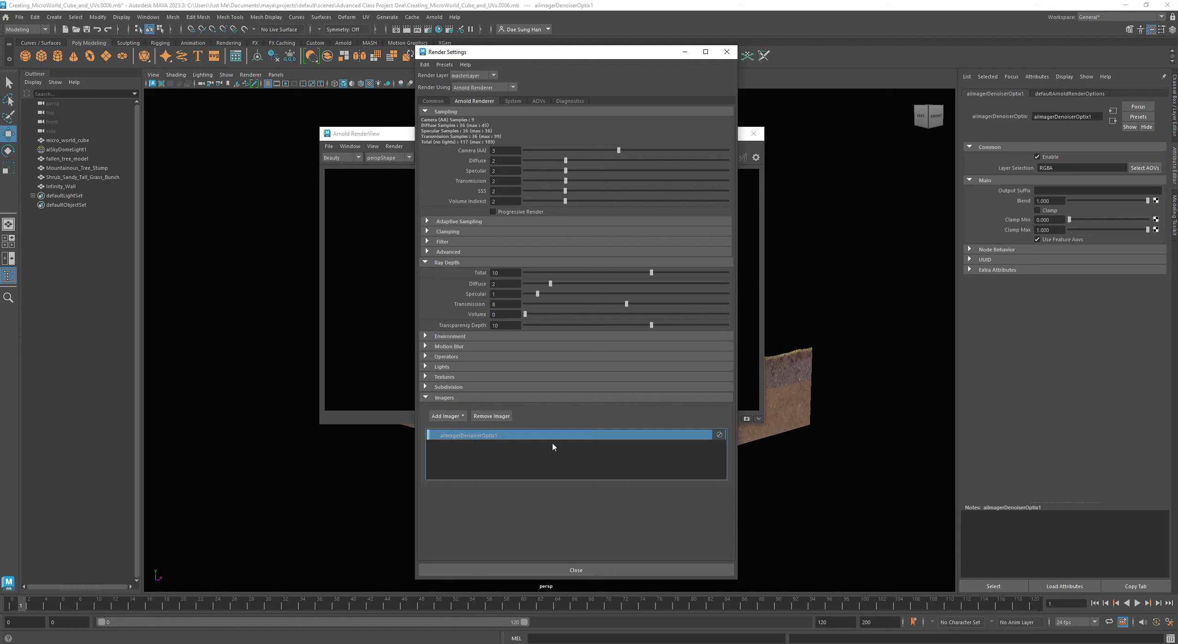
click(571, 572)
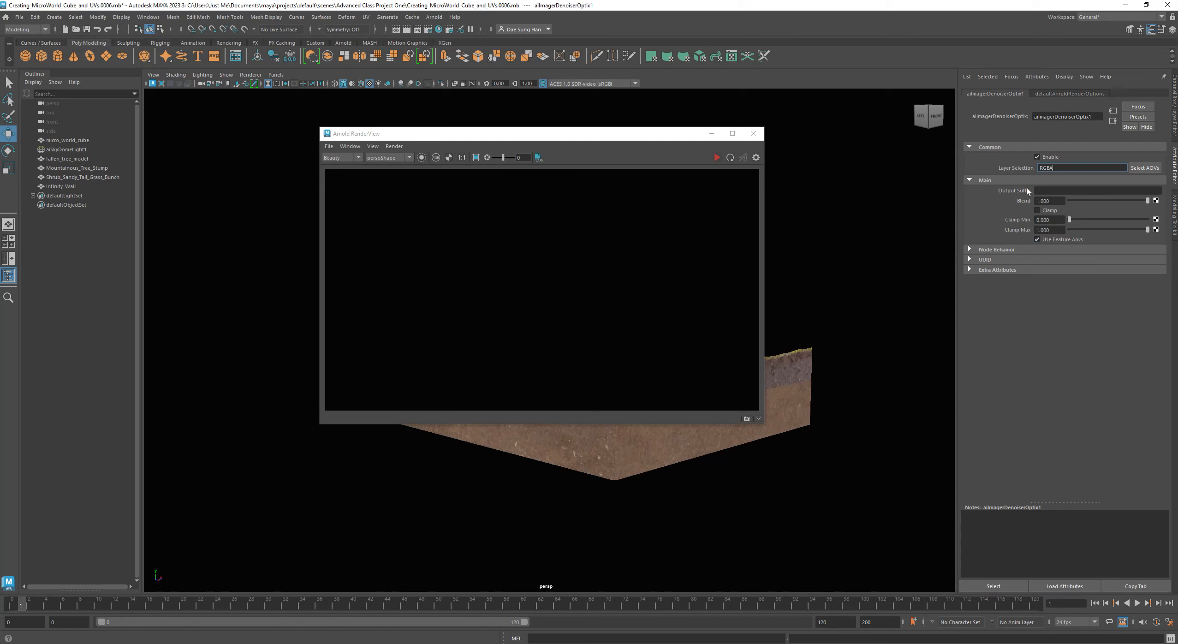
click(898, 258)
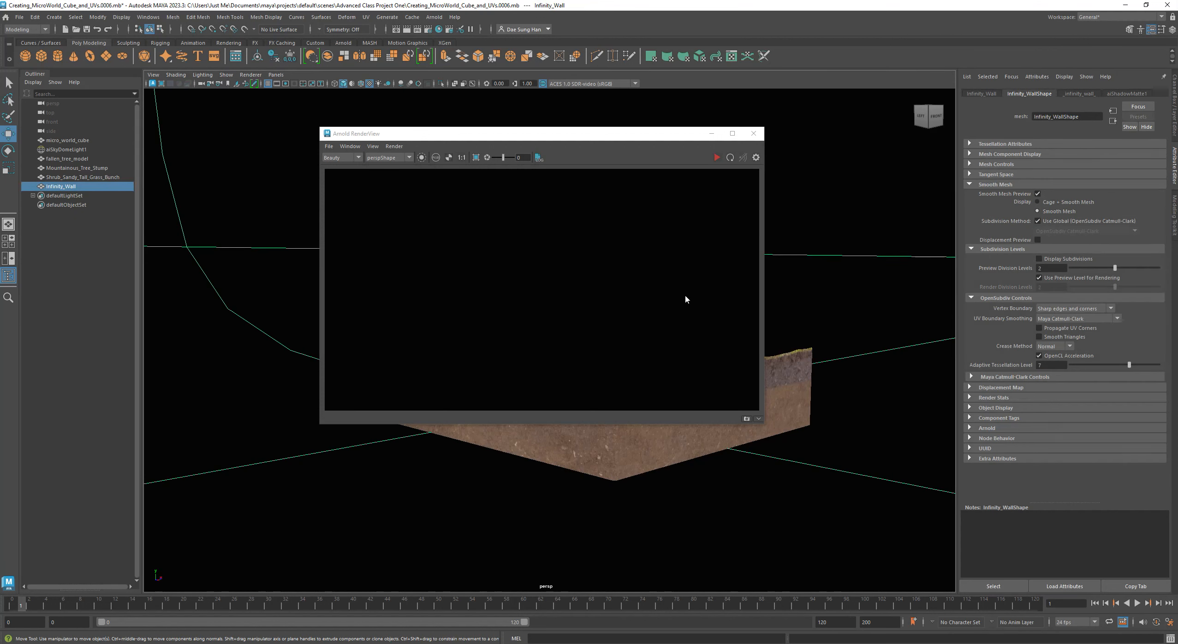
click(1171, 88)
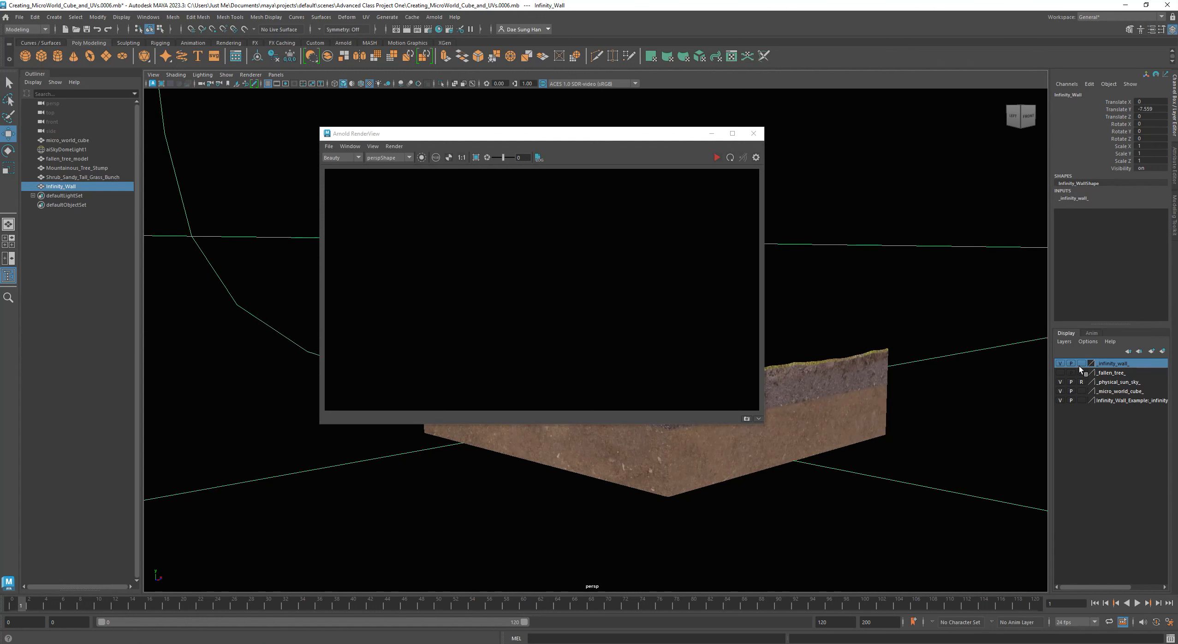
click(1082, 363)
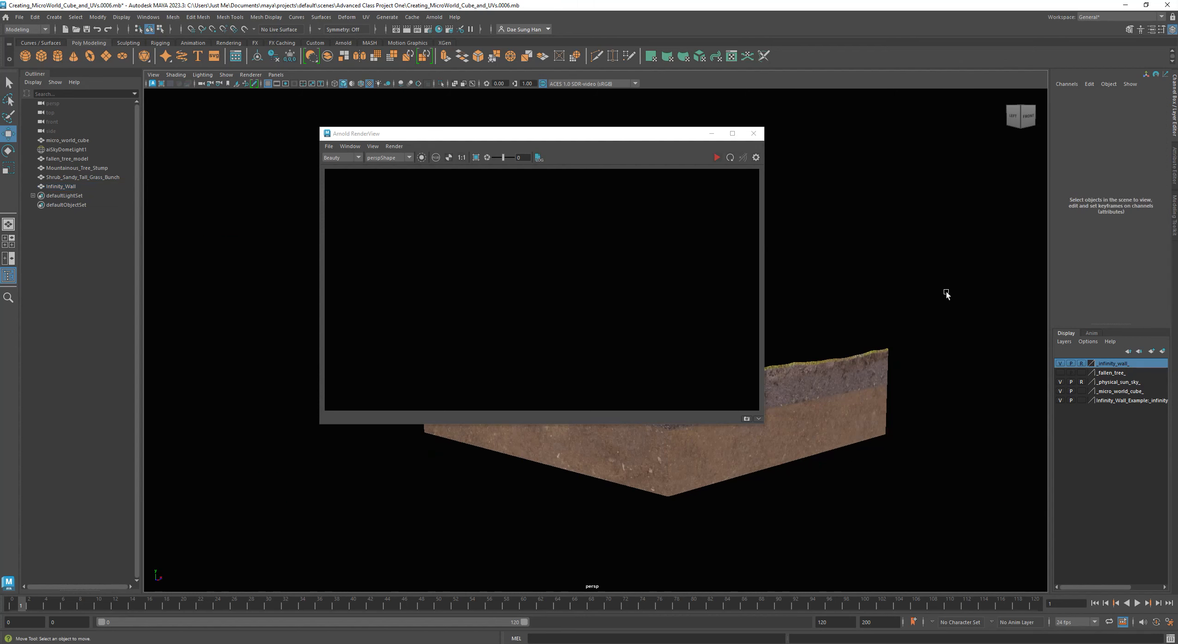
Reposition and enlarge the Arnold RenderView window, and set its Test Resolution to 100%.
drag(404, 133, 277, 104)
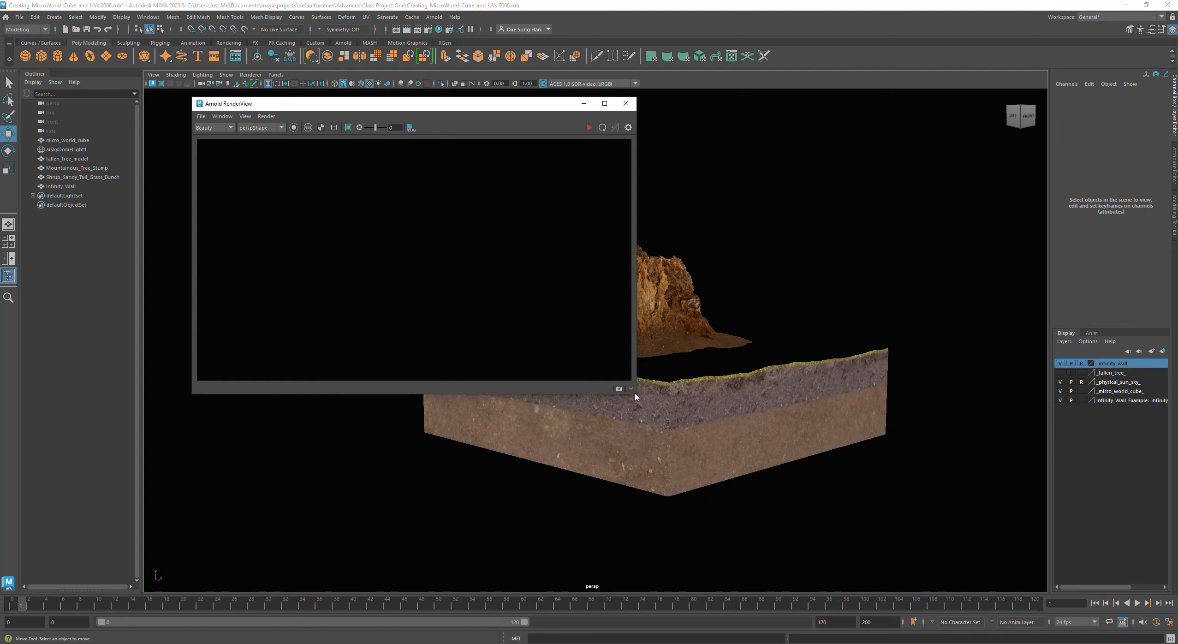
drag(635, 395, 816, 553)
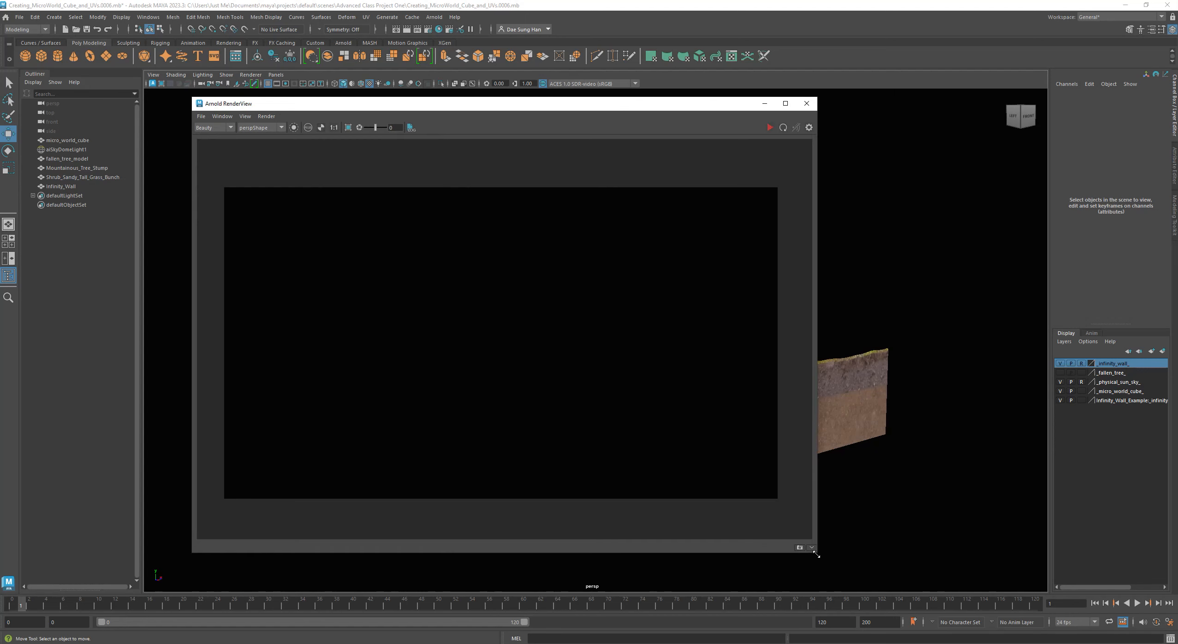
click(245, 115)
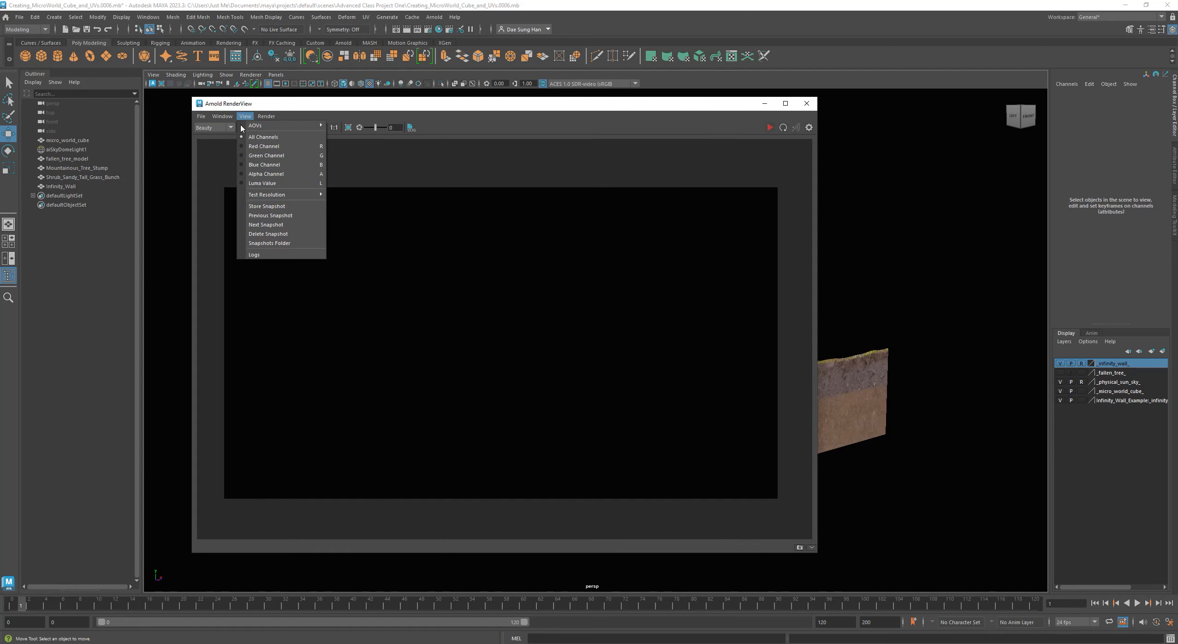
mouse_move(273, 199)
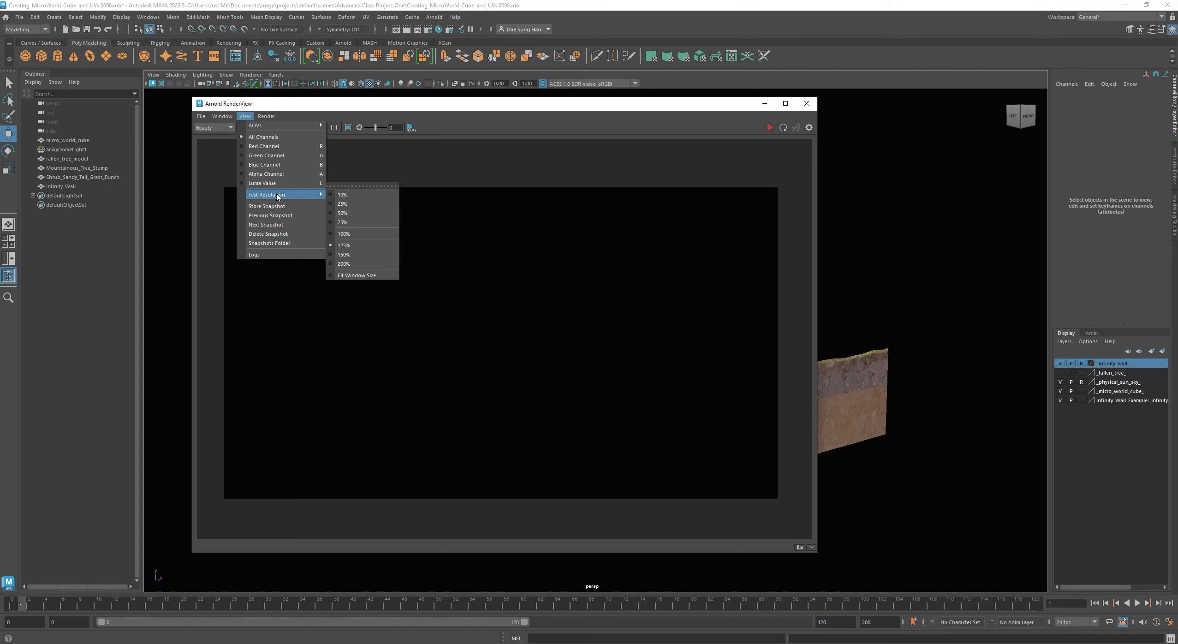
click(335, 235)
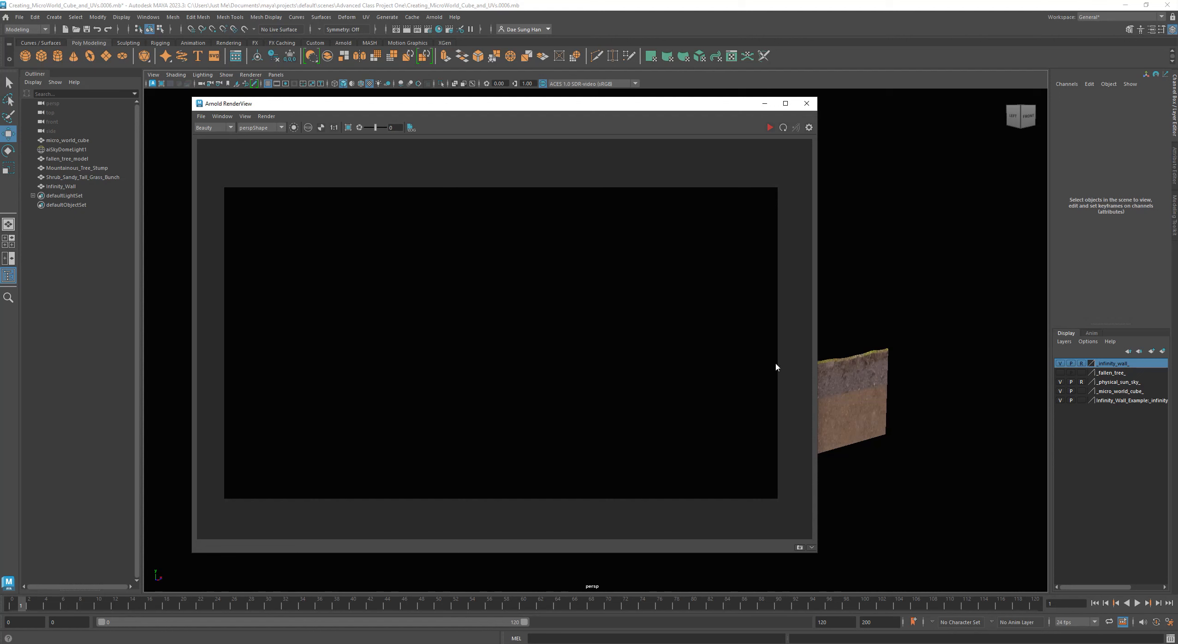
Orbit and reframe the perspective view to look down on the micro-world cube, and start the Arnold render.
drag(636, 108, 243, 403)
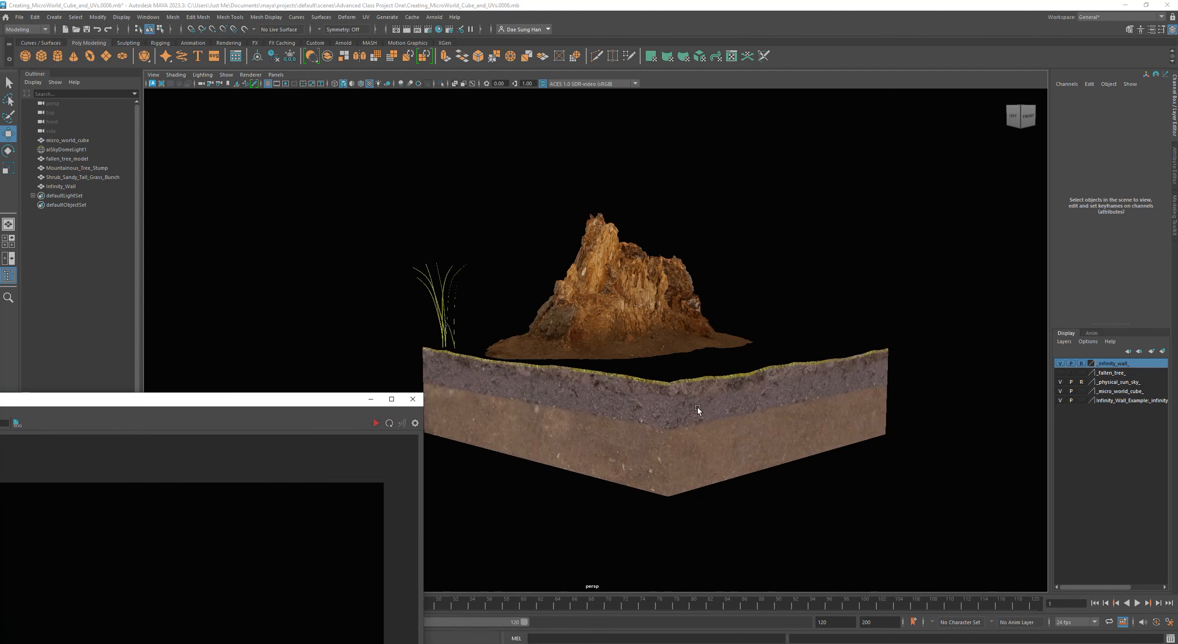
alt+drag(743, 398, 752, 439)
alt+middle_drag(751, 439, 730, 347)
alt+drag(731, 347, 729, 341)
drag(329, 401, 780, 203)
drag(924, 134, 820, 78)
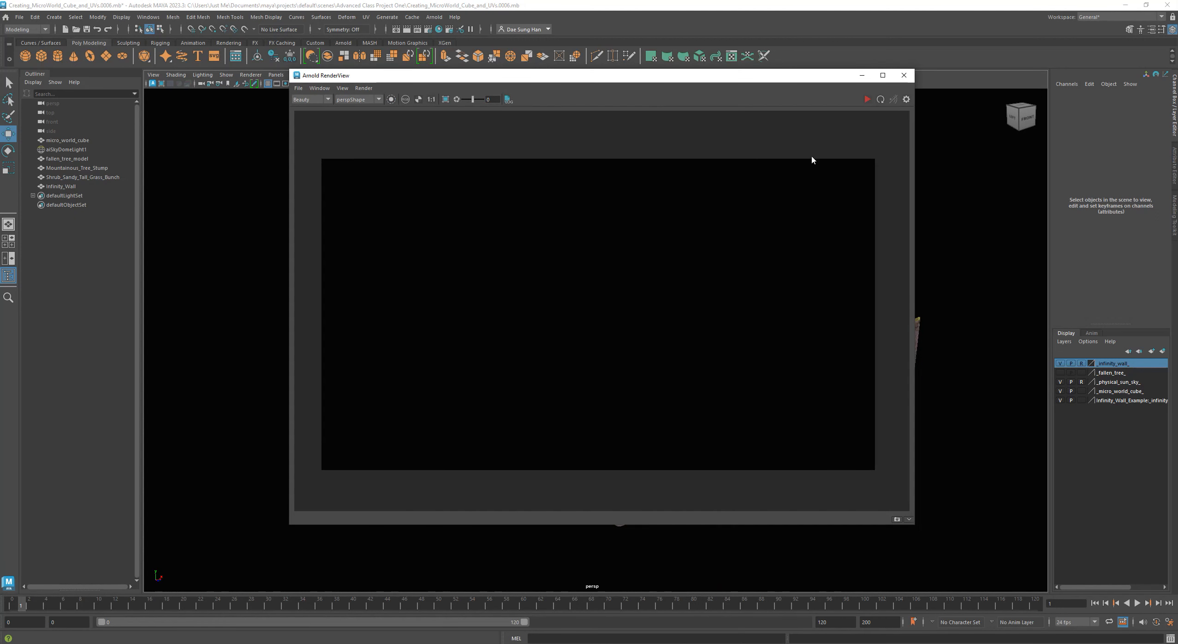
click(866, 100)
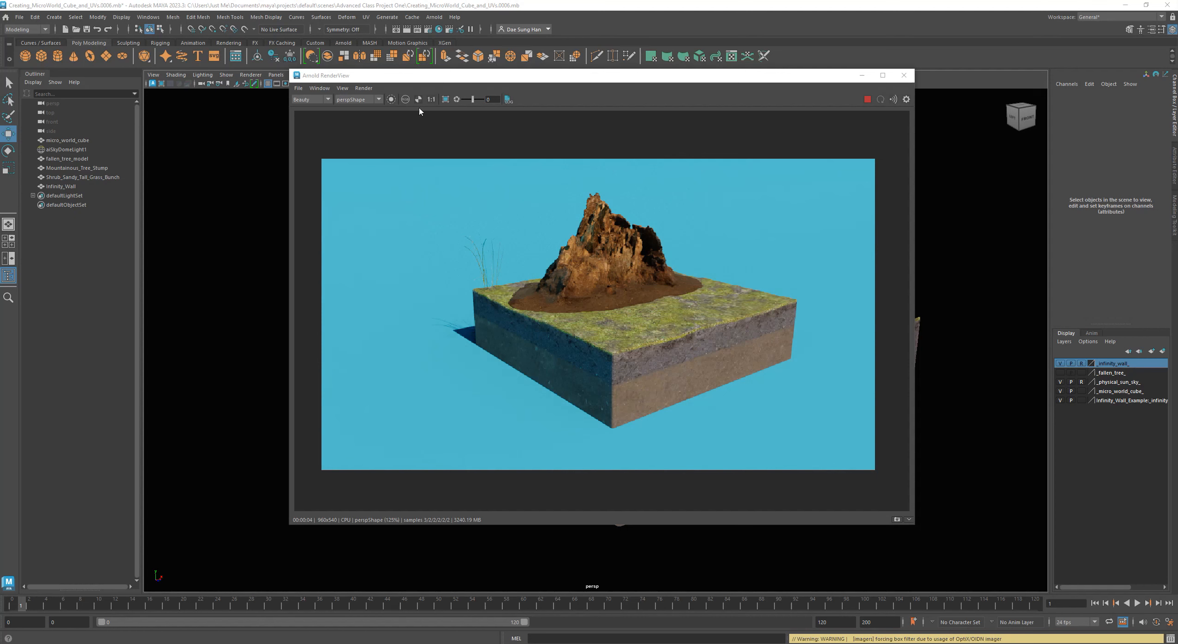
Examine the rendered stump, cube and ground shadow up close, and return the image to its real 1:1 size.
click(432, 100)
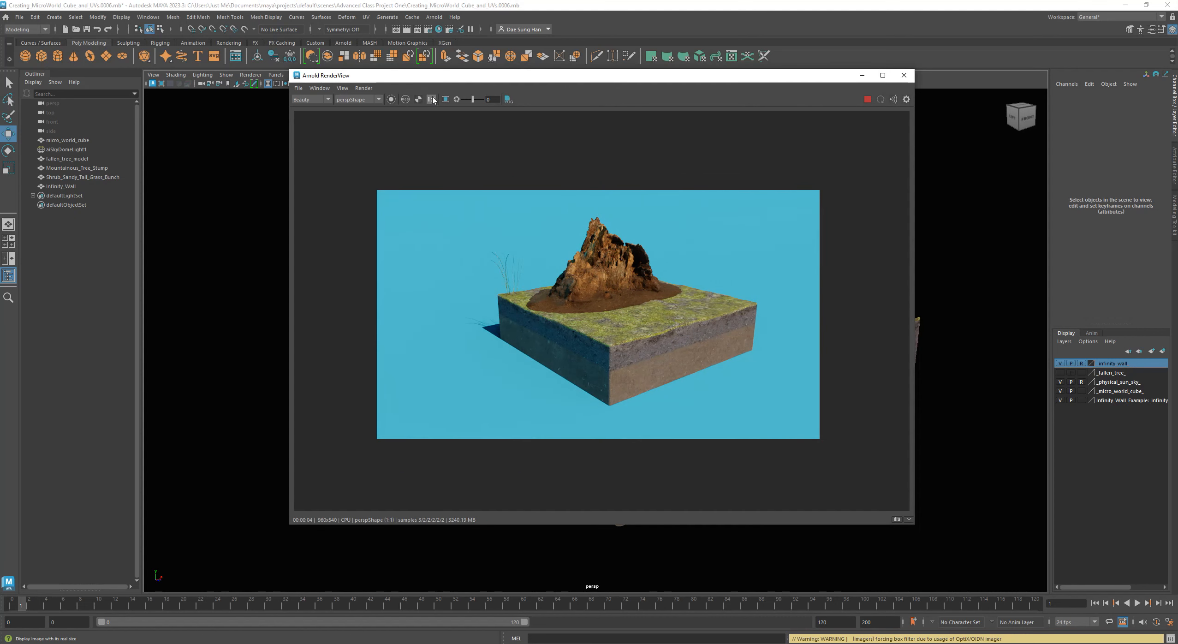
scroll(560, 302, up, 3)
middle_drag(648, 342, 526, 298)
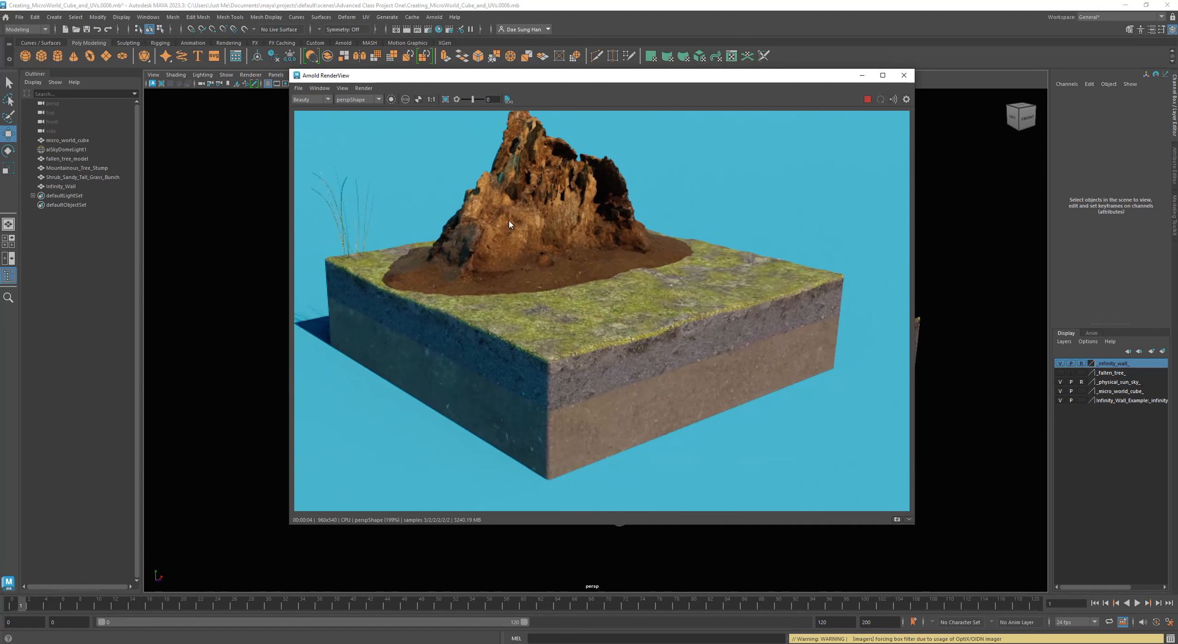
click(430, 99)
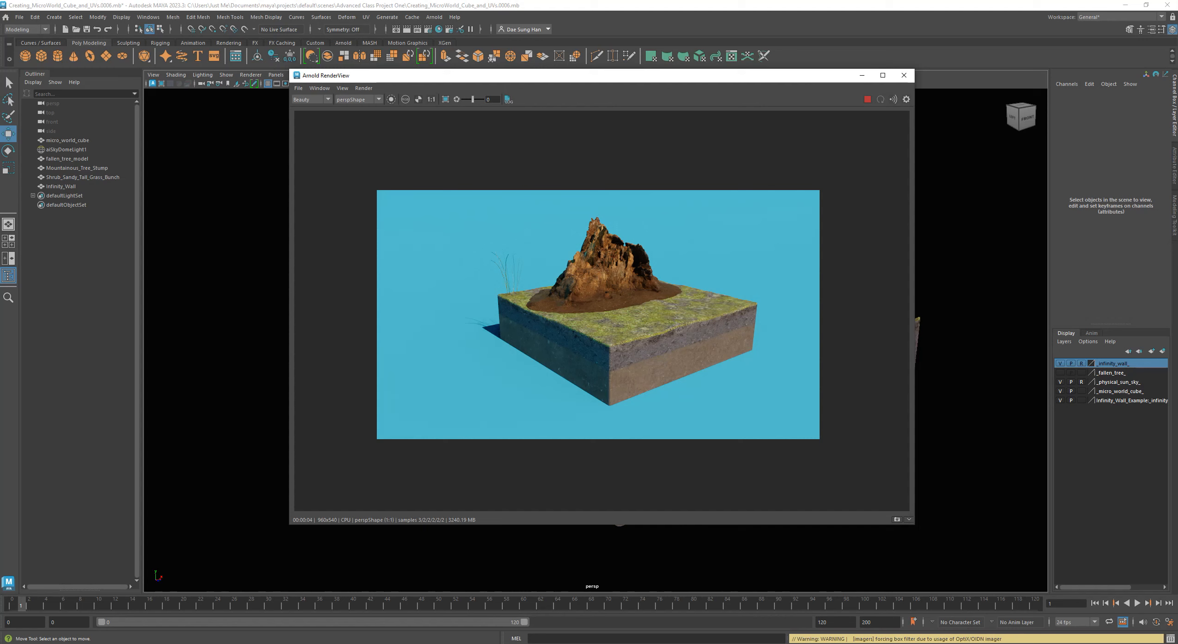
Move the Arnold RenderView clear of the scene and shrink it to fit closely around the rendered image.
drag(647, 82, 898, 32)
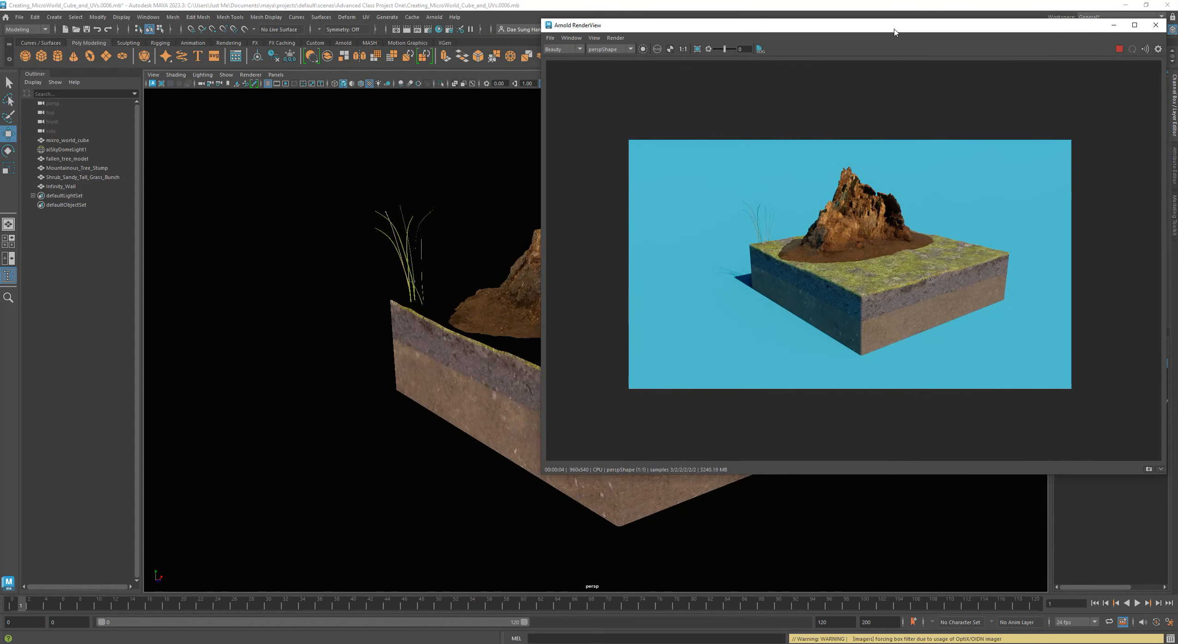
drag(536, 132, 687, 121)
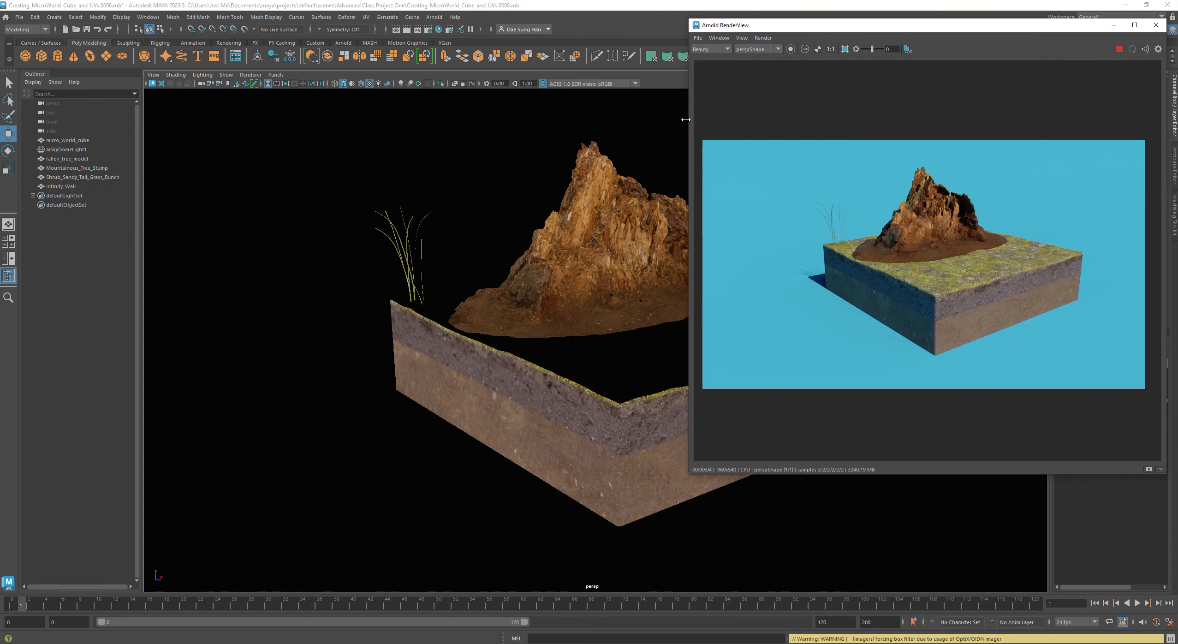
drag(924, 477, 974, 367)
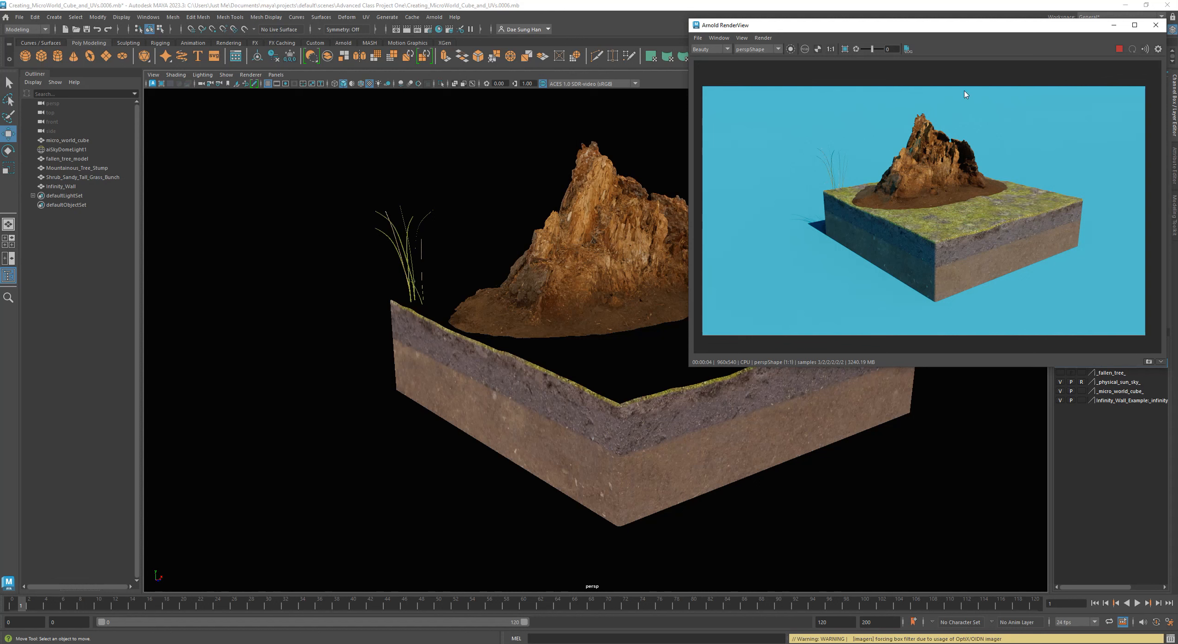
Select aiShadowMatte1 in the Hypershade and show its settings in the Attribute Editor, keeping the RenderView clear of them.
click(1146, 49)
drag(0, 130, 512, 92)
click(459, 356)
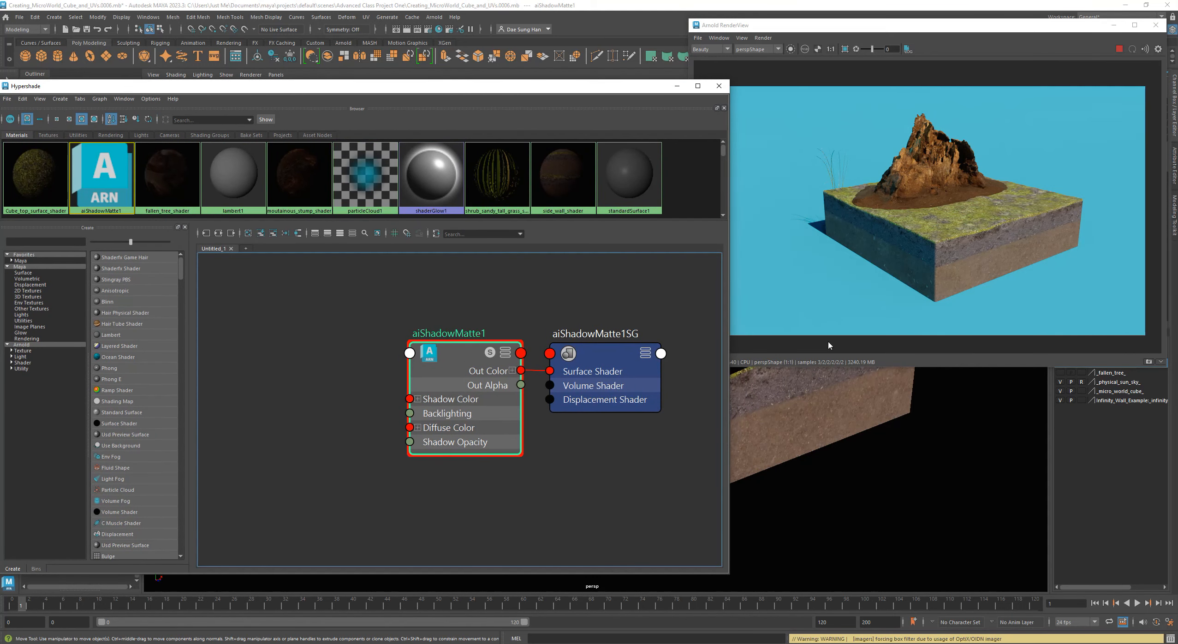
drag(996, 29, 888, 24)
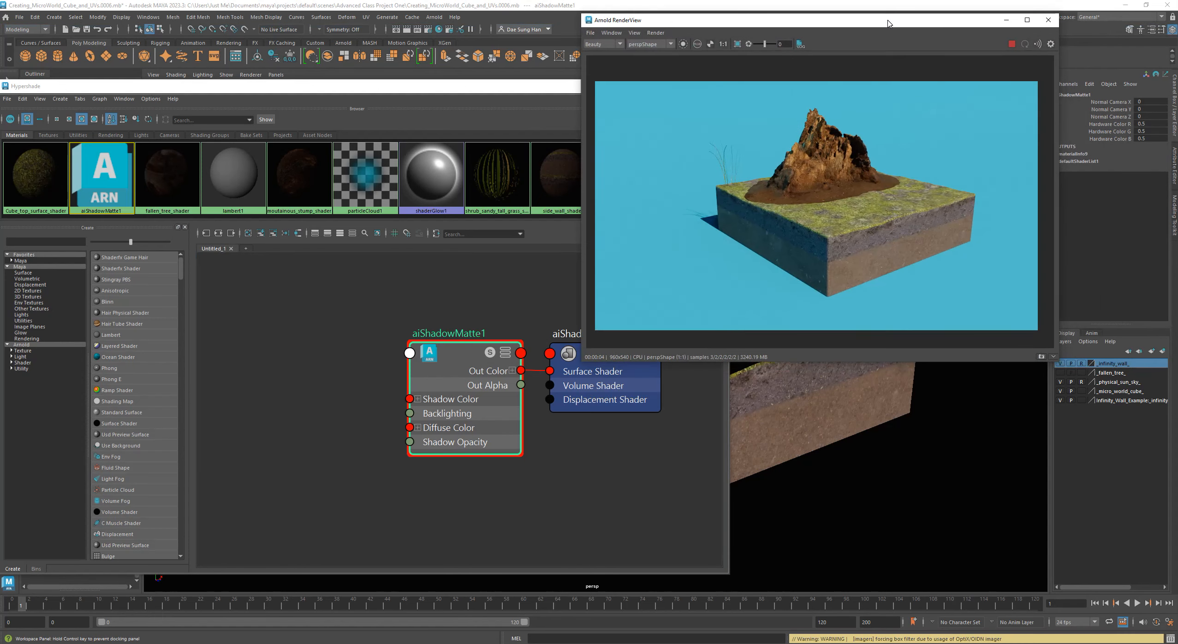
click(1171, 176)
drag(868, 27, 874, 423)
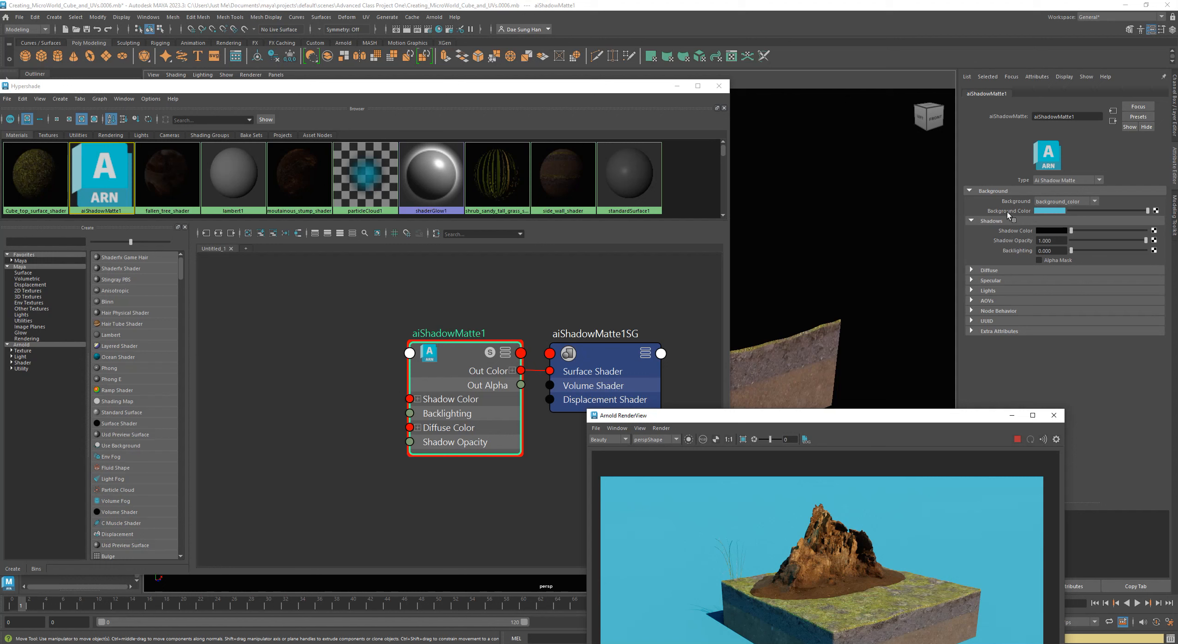
Change aiShadowMatte1's Background Color to a paler blue with hue about 223 and saturation 0.397, and bring the render into view.
click(1052, 211)
drag(1043, 250, 1032, 250)
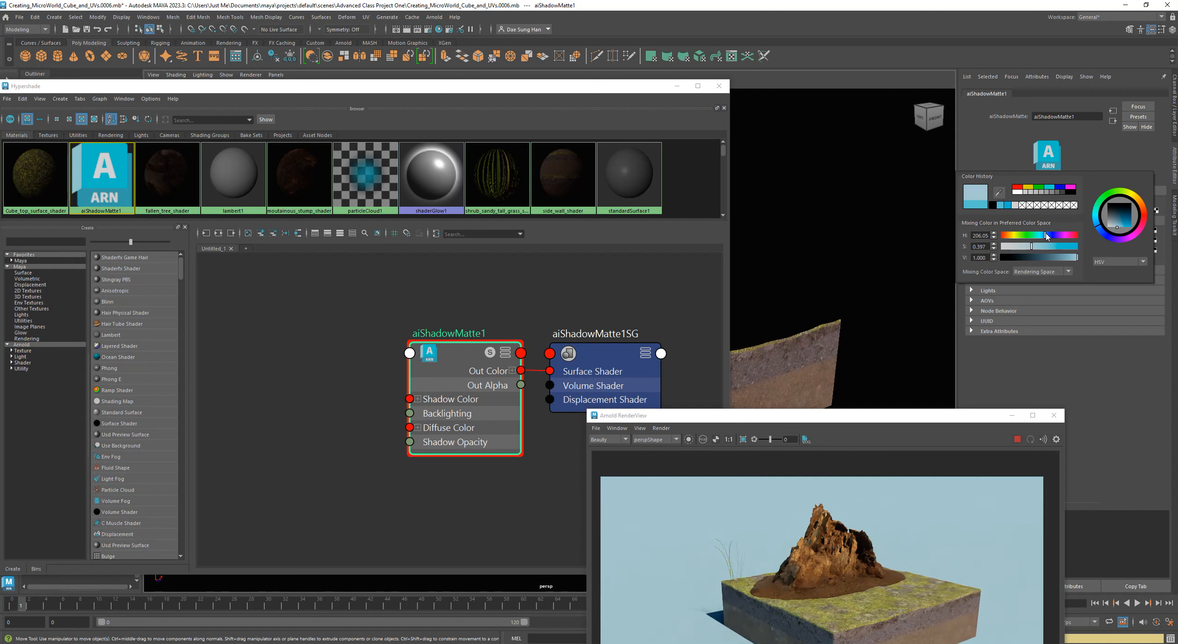
drag(1046, 237, 1045, 240)
drag(835, 415, 719, 33)
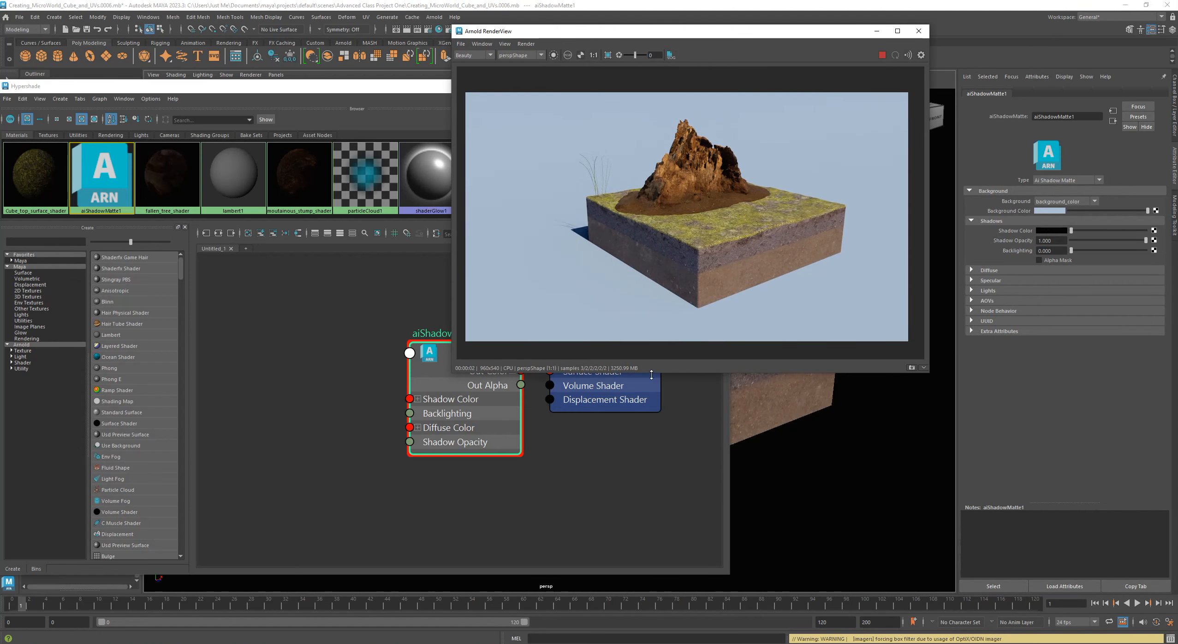
Move the aiShadowMatte1 node slightly above its shading group in the Hypershade graph and keep its attributes displayed.
click(365, 359)
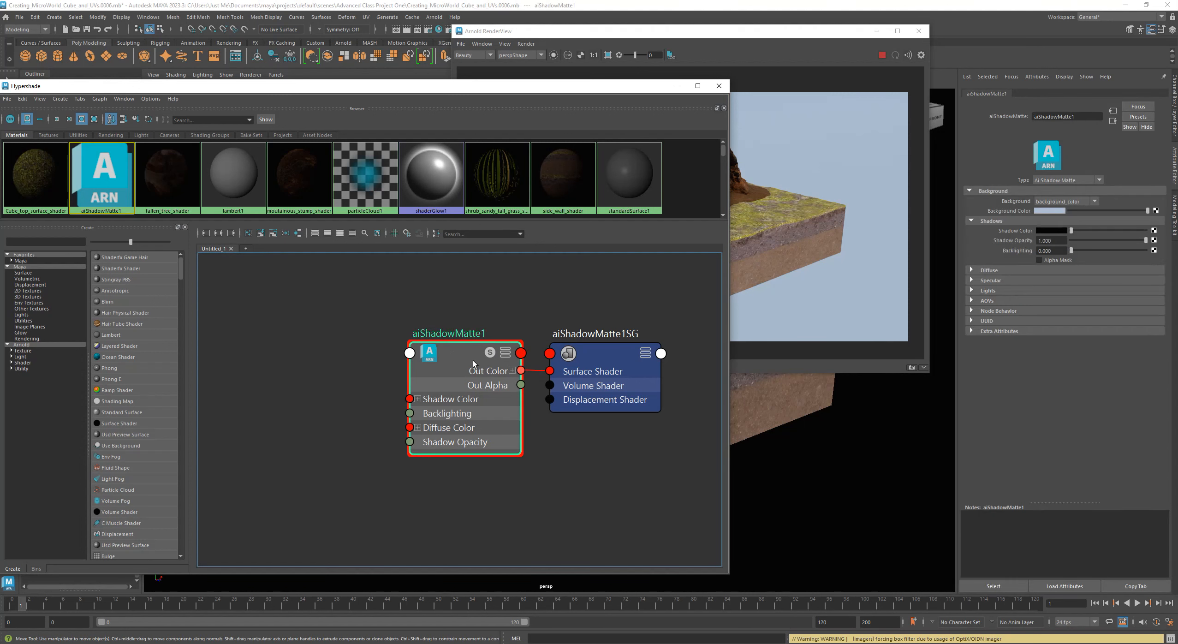
drag(464, 358, 448, 332)
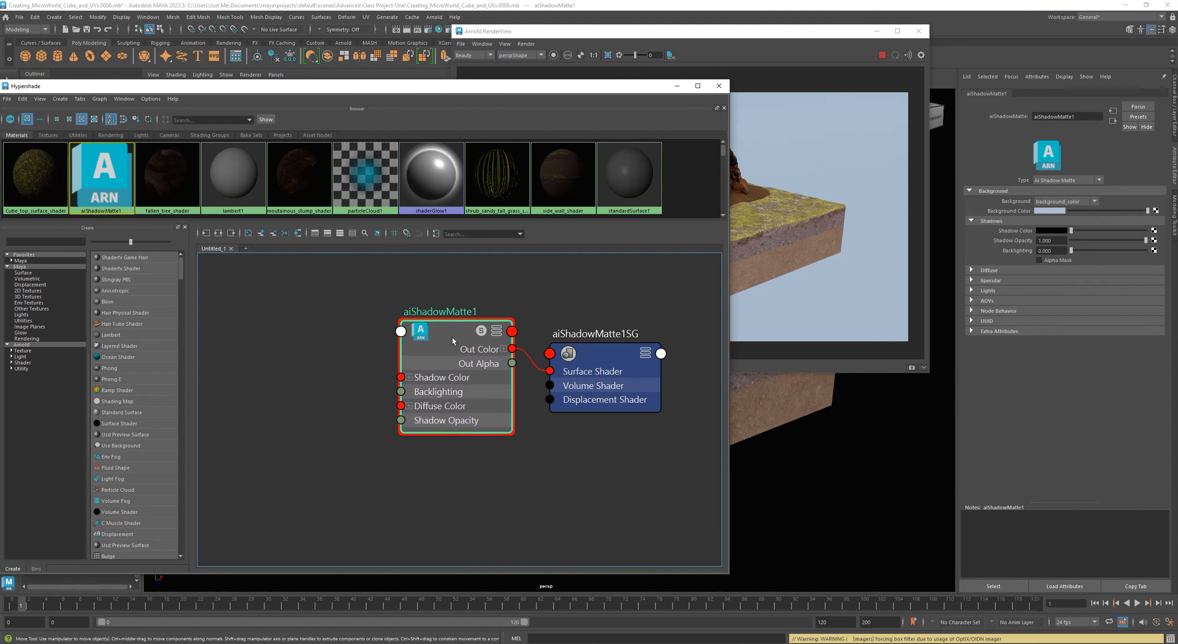
click(1175, 165)
click(1175, 161)
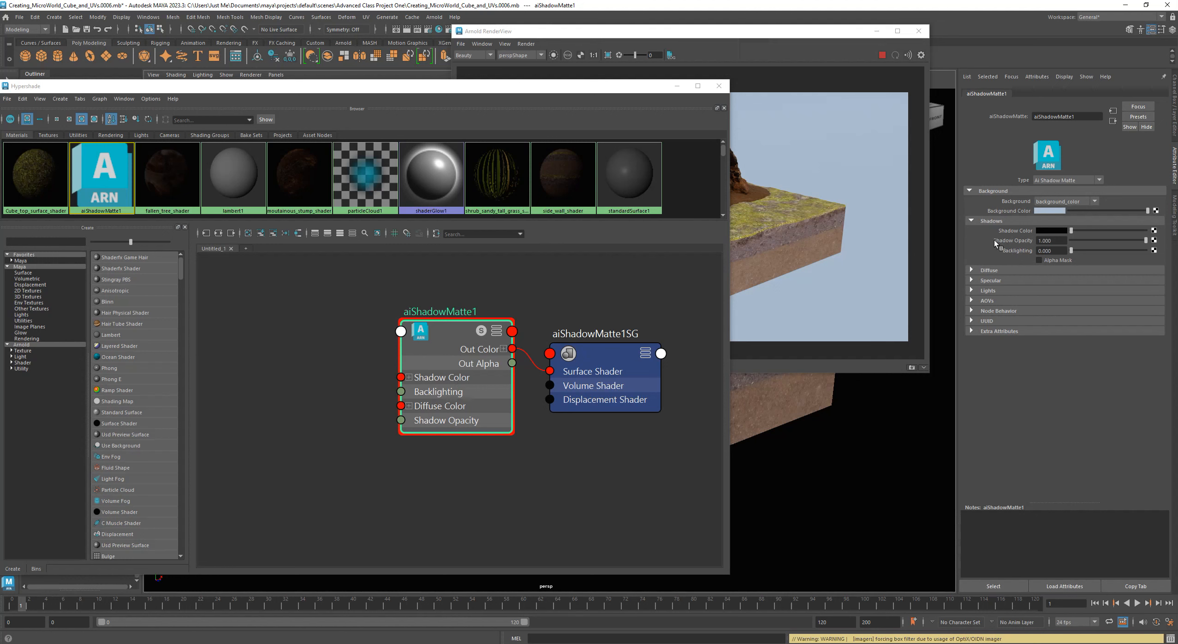
Raise the Background Color saturation to 0.551, shift its hue slightly toward cyan, and move the Hypershade to uncover the render.
click(1051, 213)
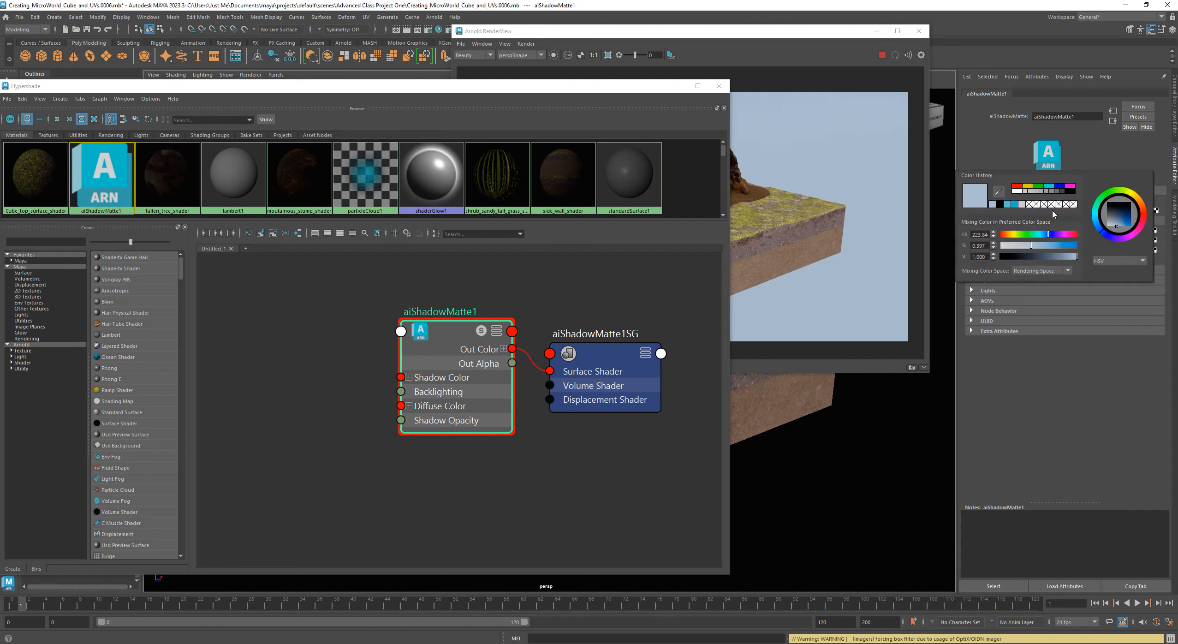
drag(1035, 247, 1041, 250)
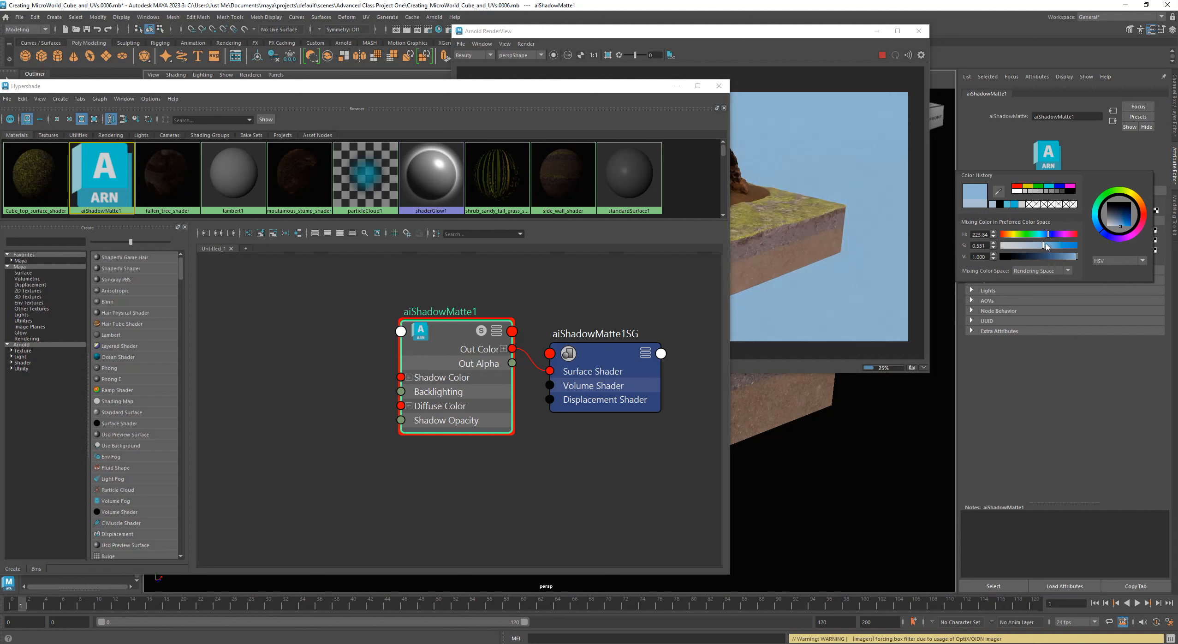
drag(1049, 235, 1045, 237)
drag(1045, 237, 1047, 240)
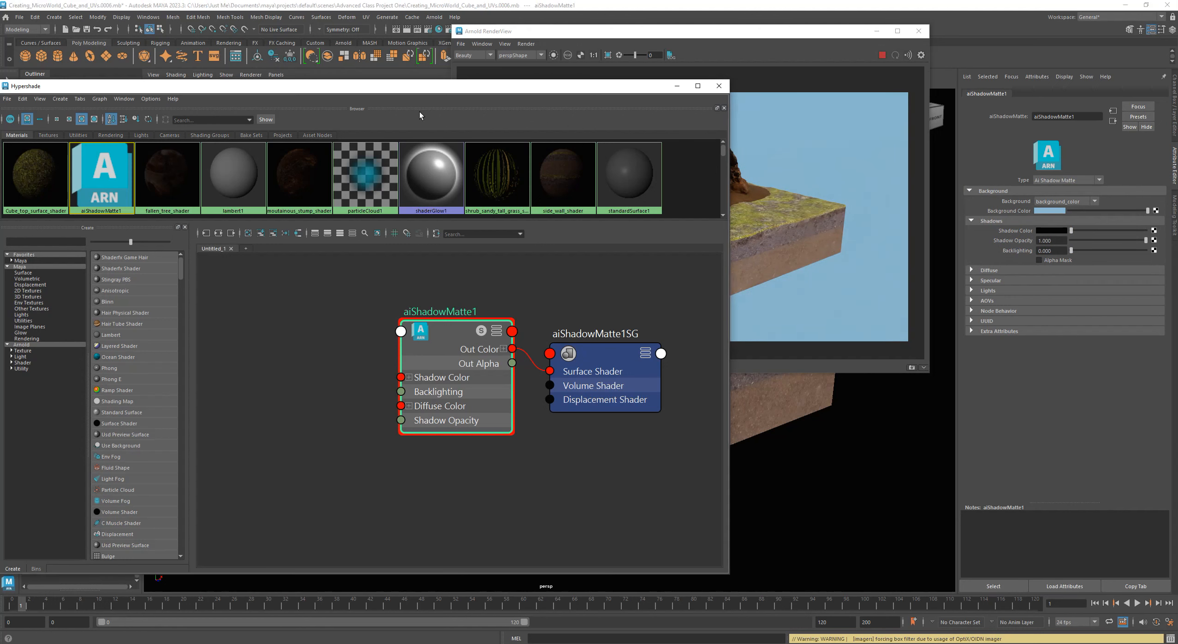
drag(648, 90, 477, 92)
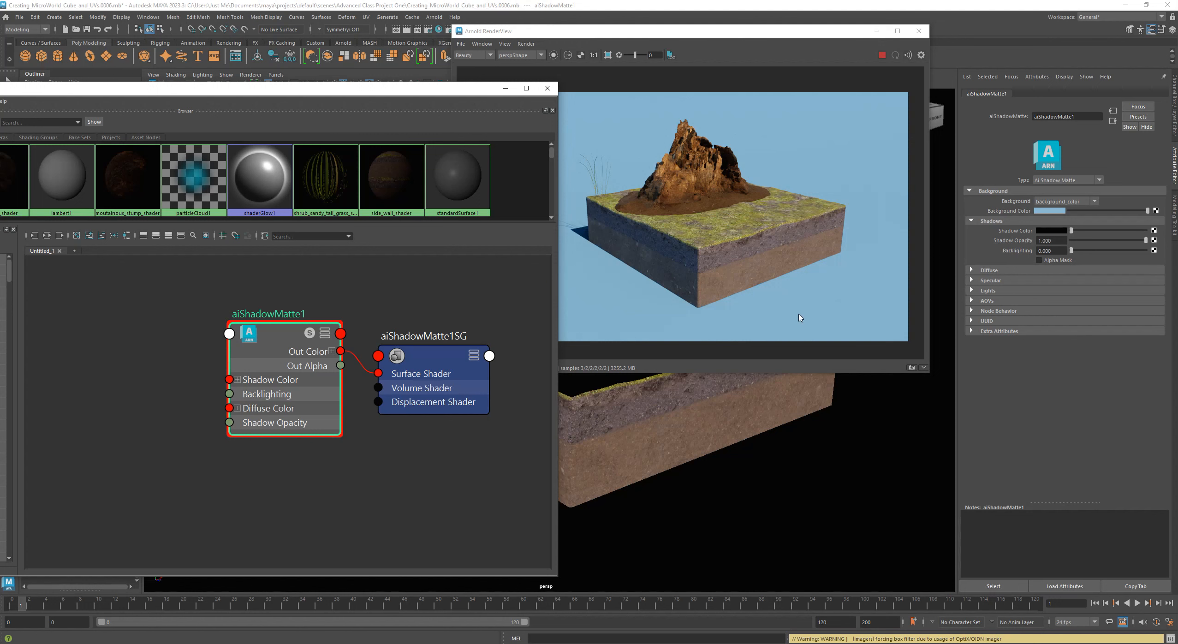
Fine-tune the Background Color's hue, saturation and value to a softer light blue, and rearrange the RenderView and Hypershade windows.
click(1054, 211)
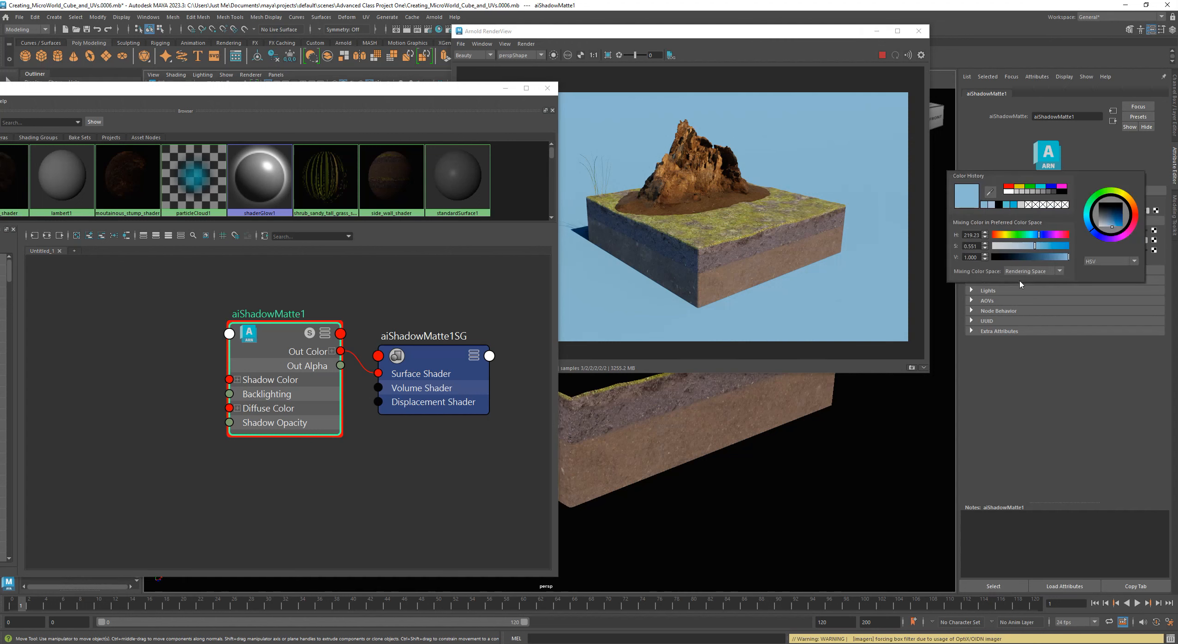
drag(1031, 247, 1033, 247)
click(1042, 236)
drag(1039, 235, 1040, 236)
drag(1067, 256, 1031, 249)
drag(764, 31, 844, 153)
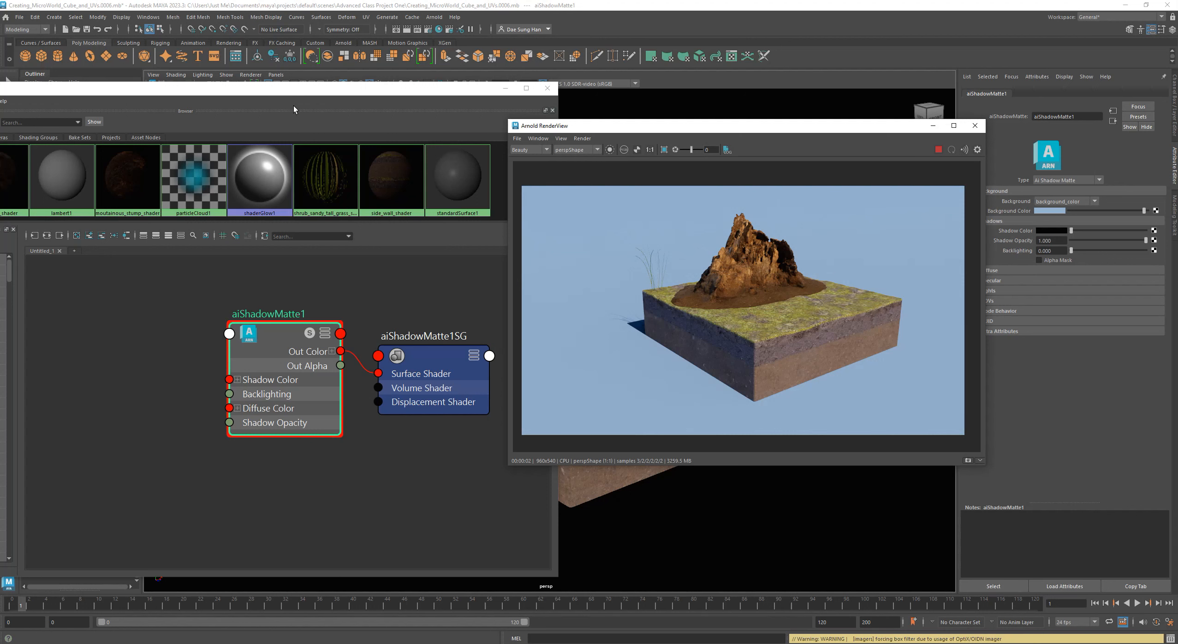
drag(305, 97, 393, 87)
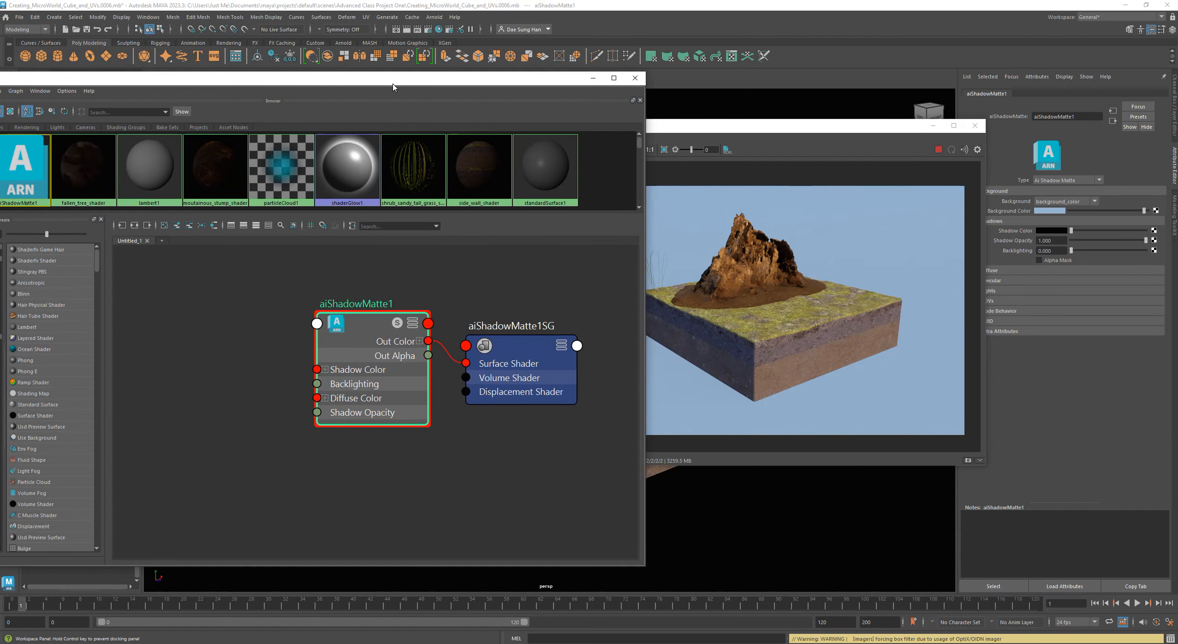
Switch to the Word agenda, color the item about assigning the aishadowmatte shader and background color red, and return to Maya.
drag(1176, 100, 563, 58)
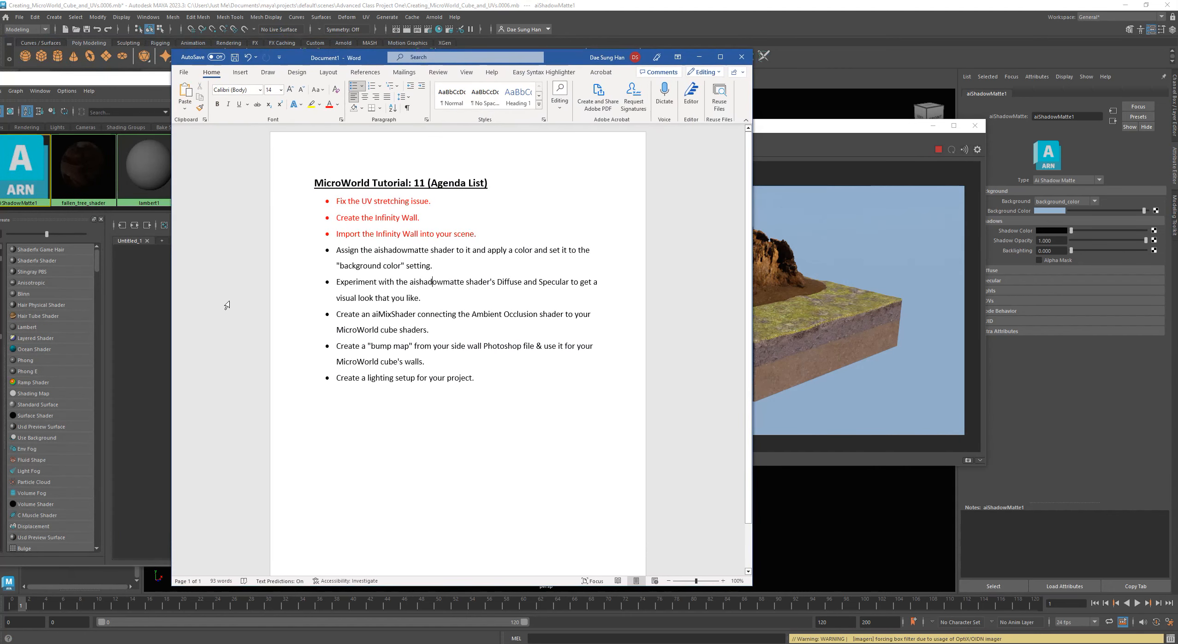
triple_click(452, 266)
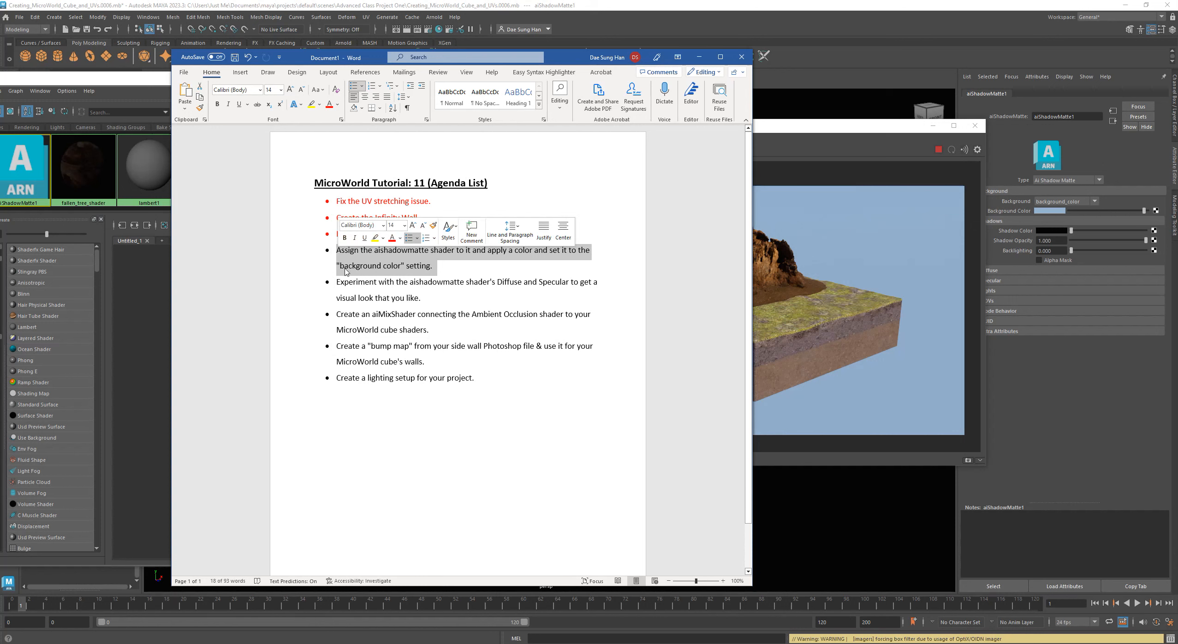
click(329, 104)
click(446, 300)
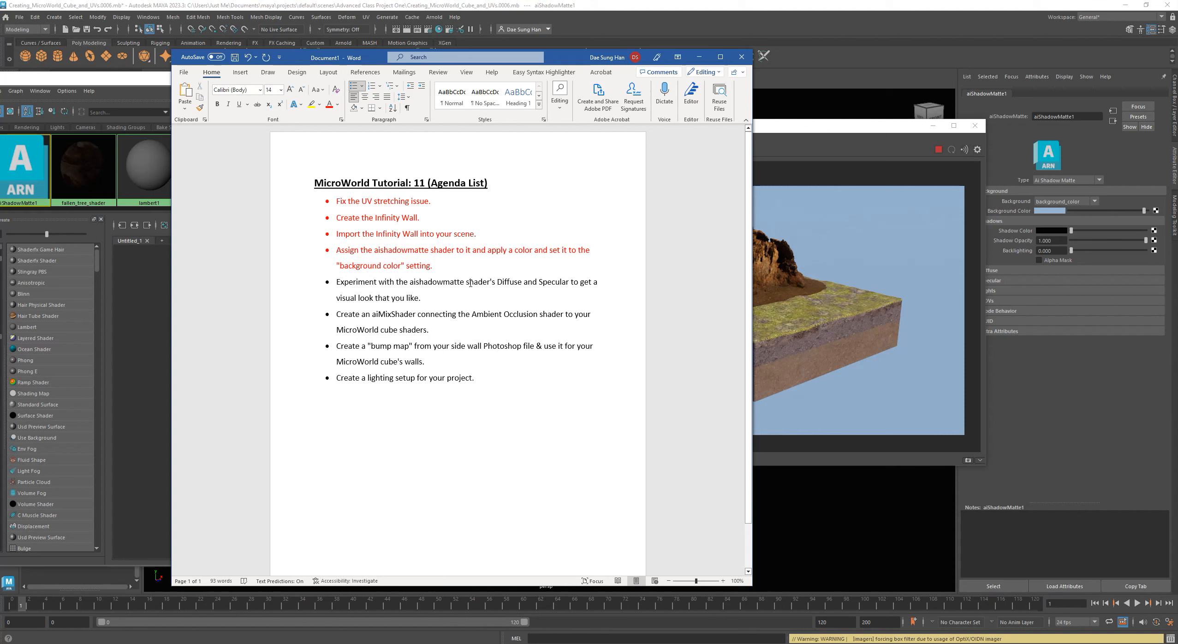
drag(409, 283, 523, 283)
click(562, 281)
click(698, 57)
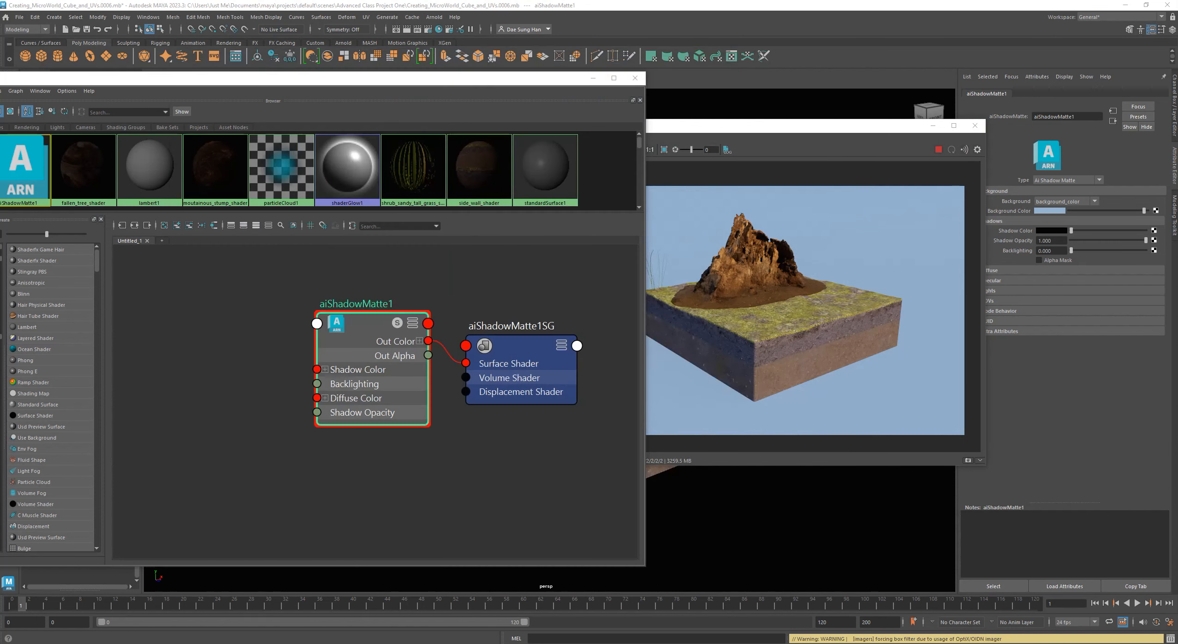
Arrange the Arnold RenderView and Hypershade so they do not overlap, and expand aiShadowMatte1's Diffuse attributes.
drag(852, 129, 807, 23)
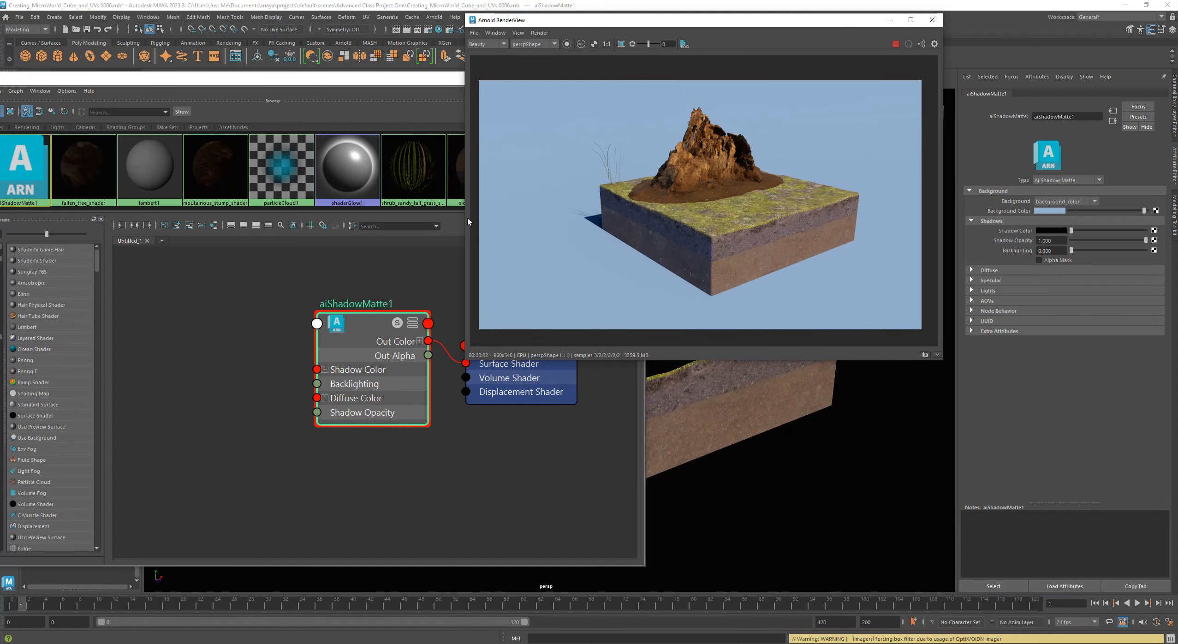
drag(389, 85, 196, 93)
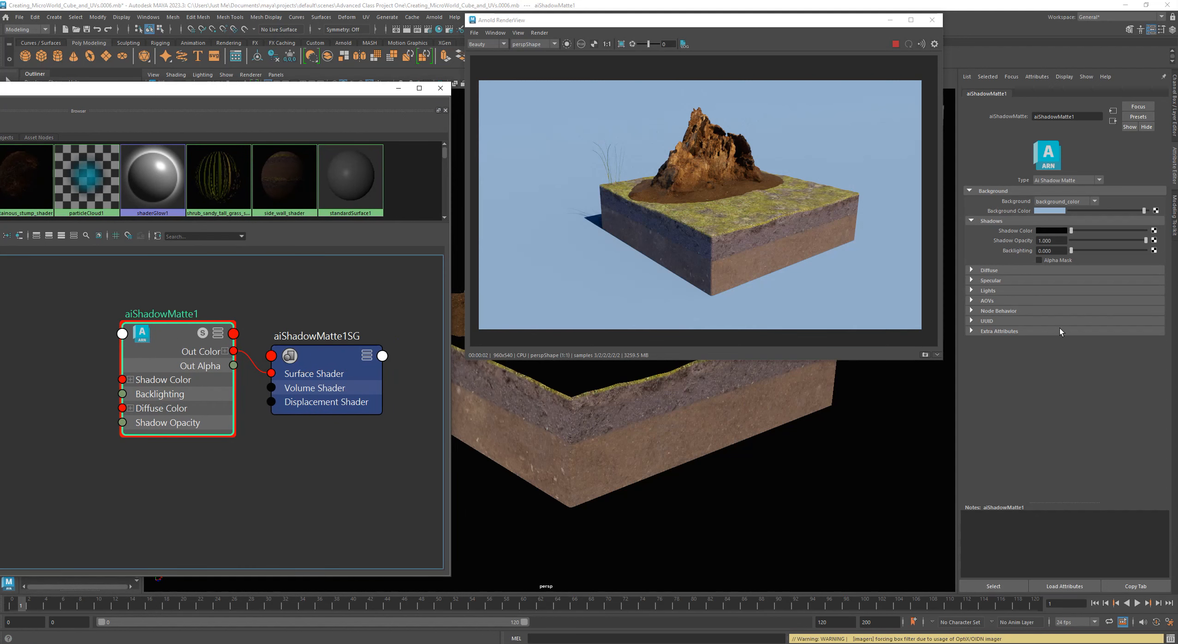
click(987, 271)
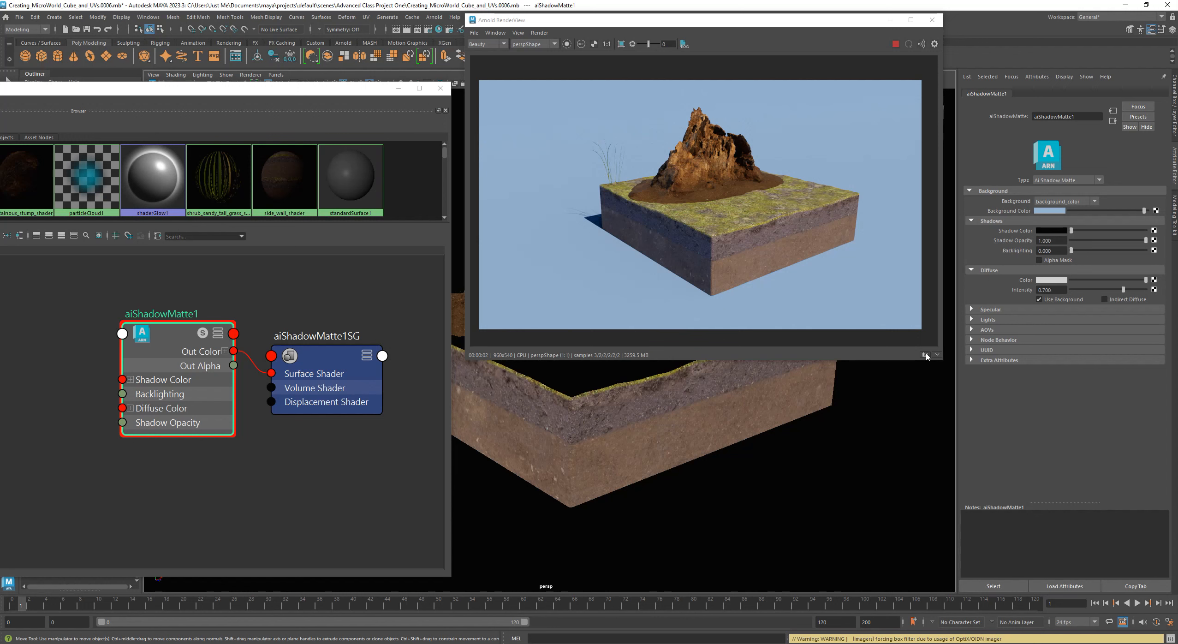
Store a snapshot of the current render and enlarge the RenderView so the full image shows above the snapshot strip.
click(925, 355)
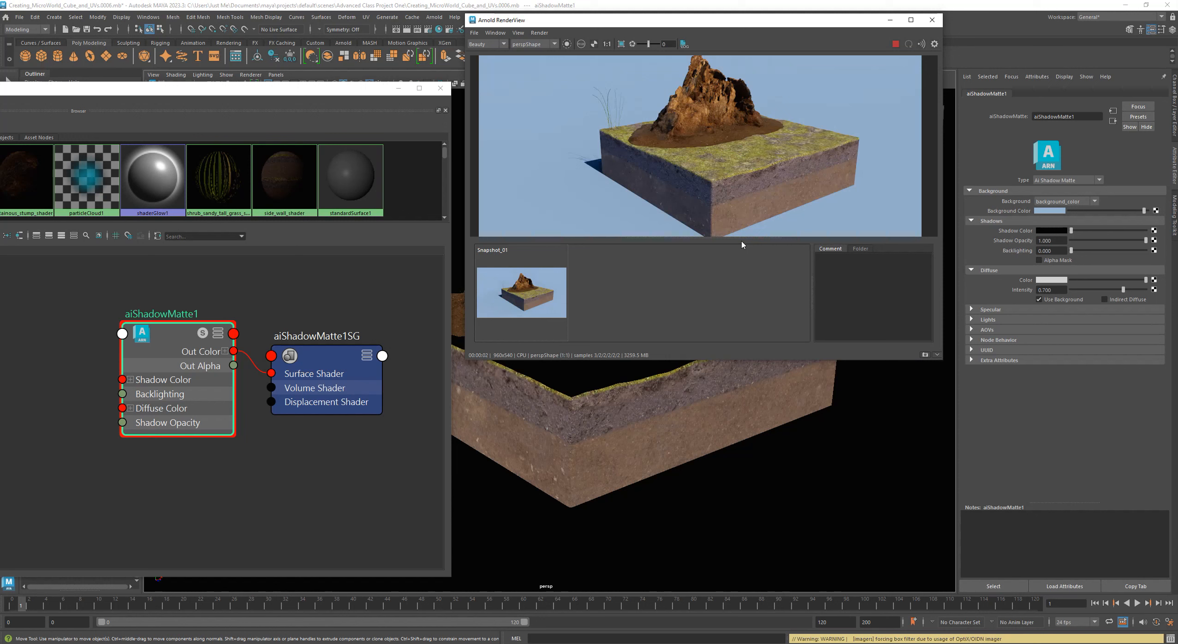
drag(740, 239, 719, 273)
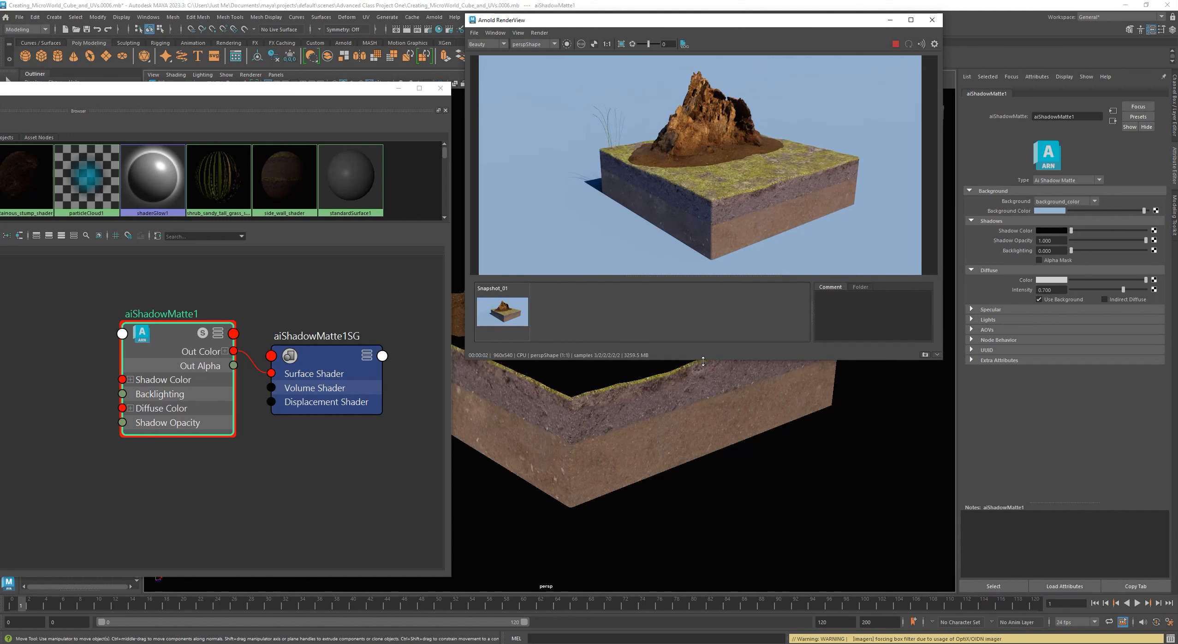
drag(704, 360, 693, 498)
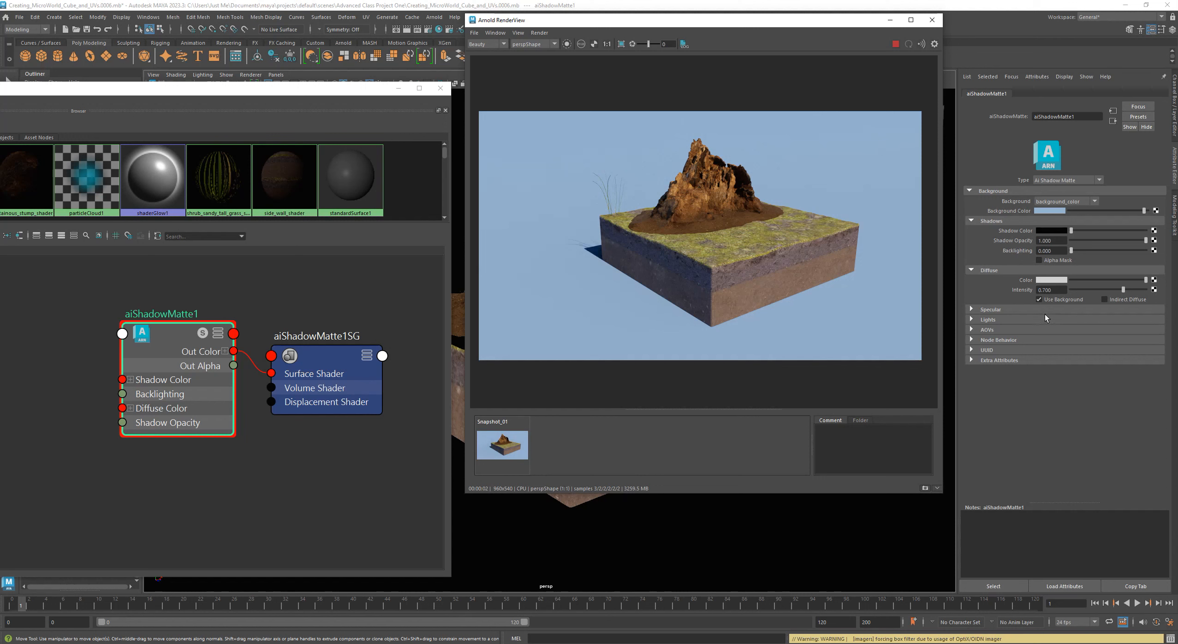
Turn off Use Background in aiShadowMatte1's Diffuse settings, check it against the snapshot, and update the full scene.
click(1039, 300)
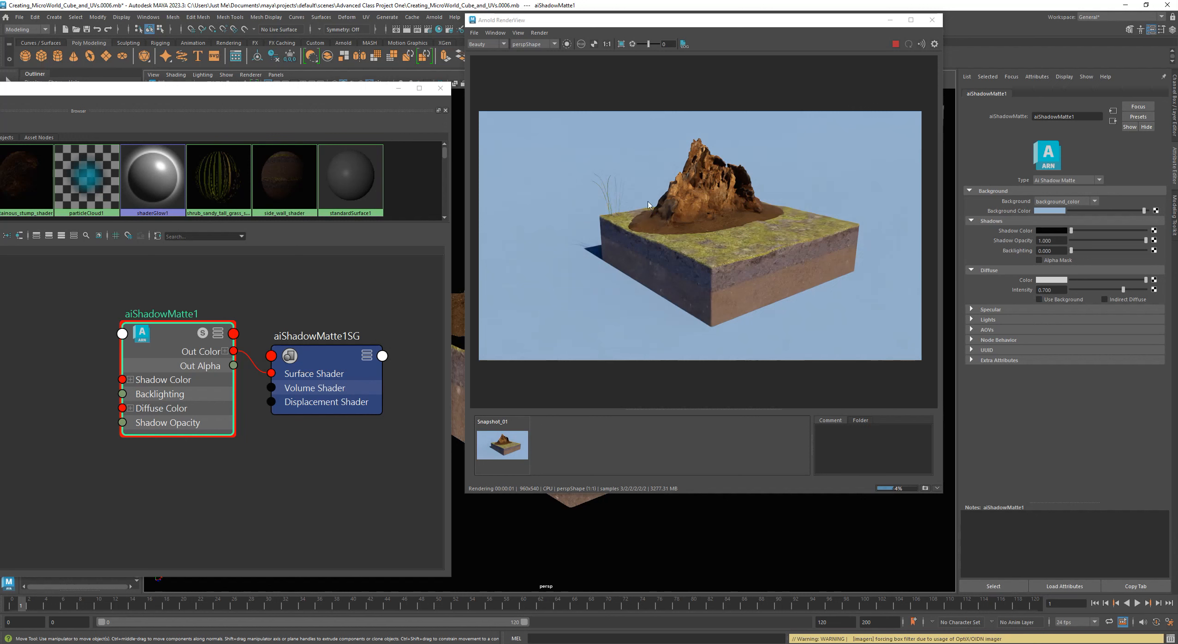
click(507, 423)
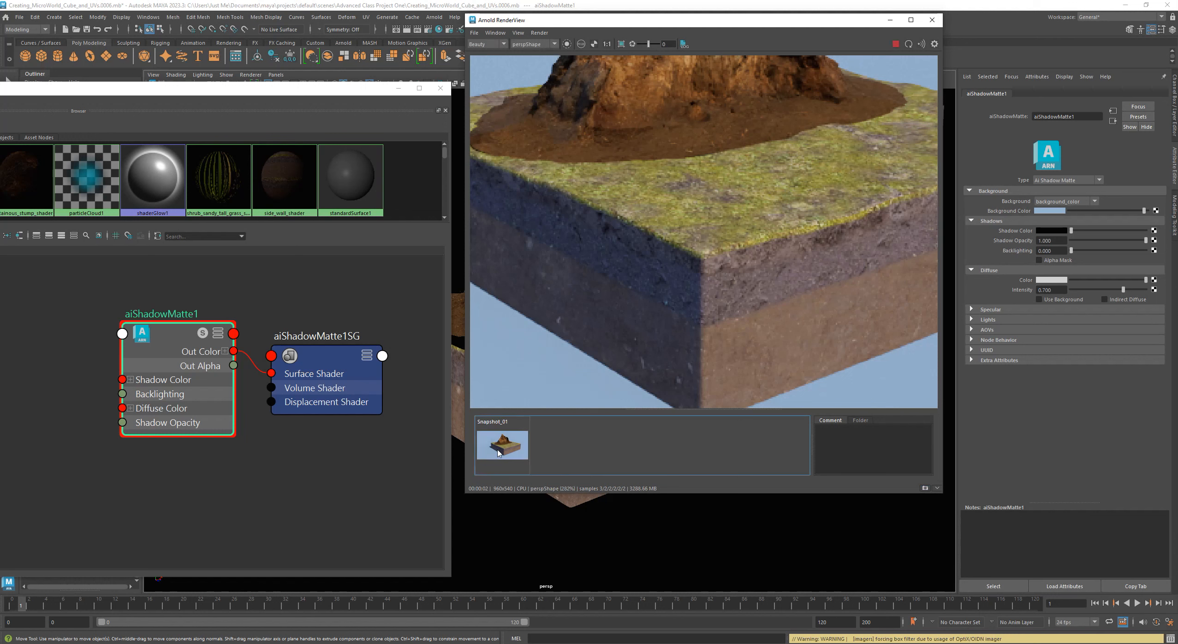
click(498, 450)
click(539, 32)
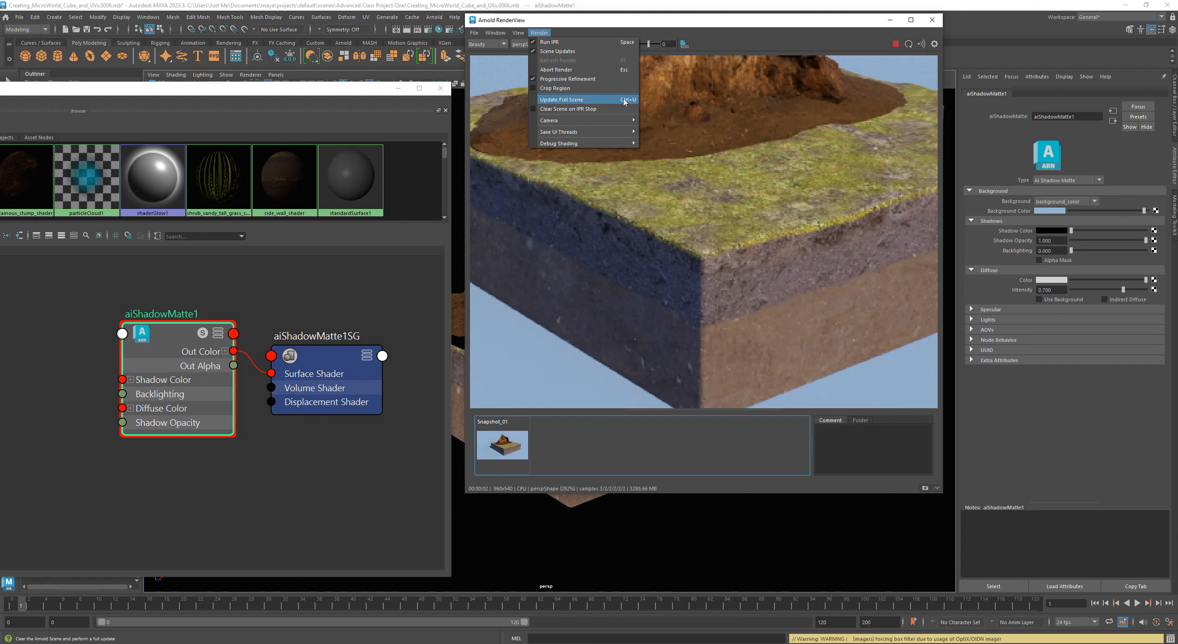
click(597, 105)
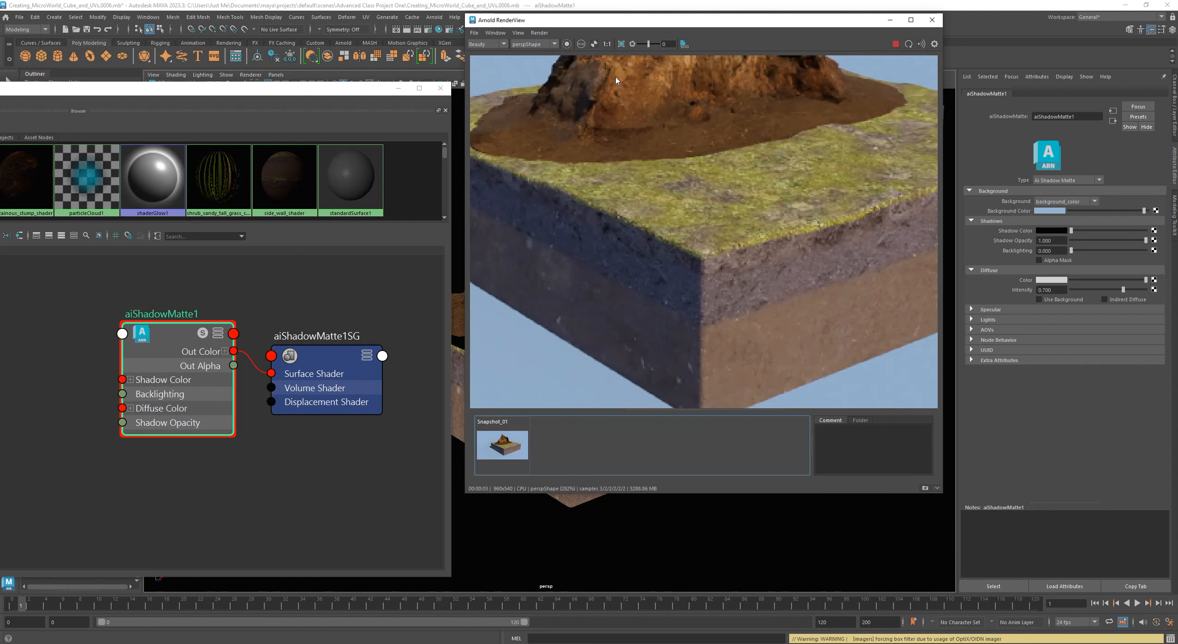
Compare the render without Use Background against Snapshot_01, examining the stump and the cube's walls up close.
click(495, 457)
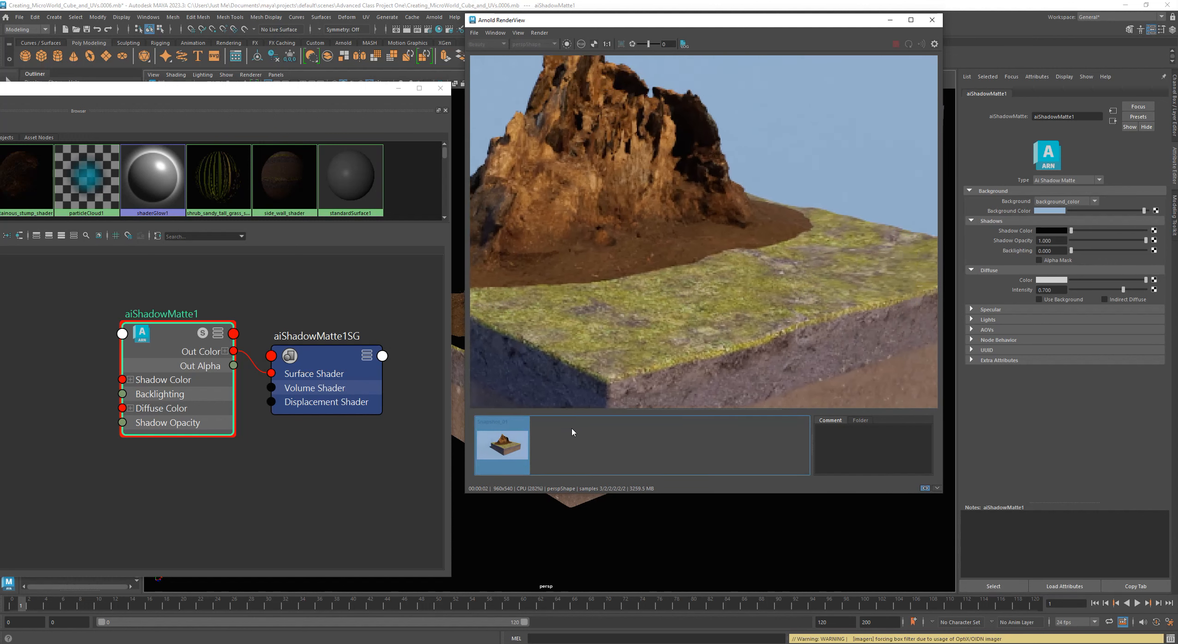
click(506, 450)
click(507, 450)
middle_drag(605, 310, 849, 310)
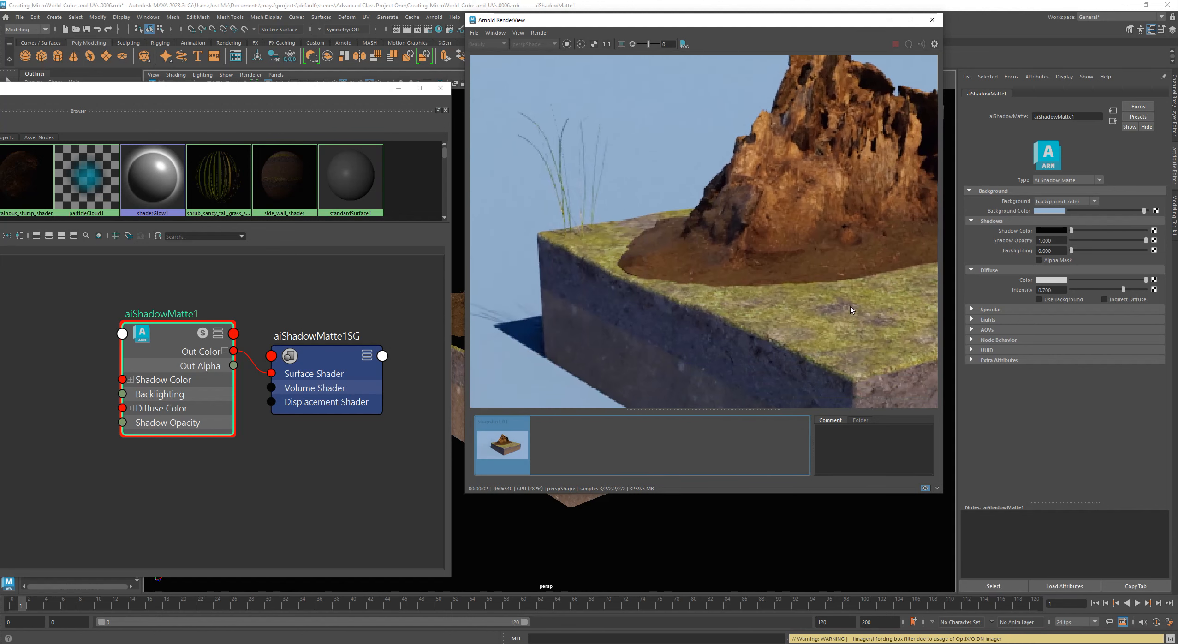
click(500, 456)
click(501, 456)
click(500, 456)
click(500, 456)
click(501, 456)
click(502, 455)
click(501, 455)
click(501, 455)
scroll(546, 349, up, 3)
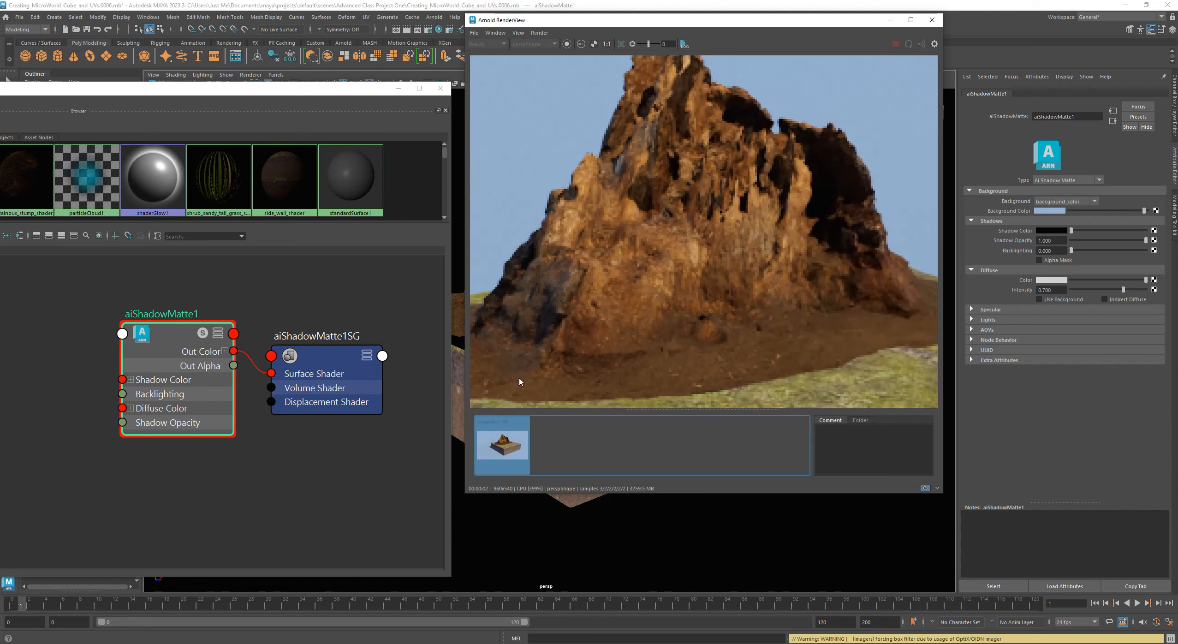
click(506, 452)
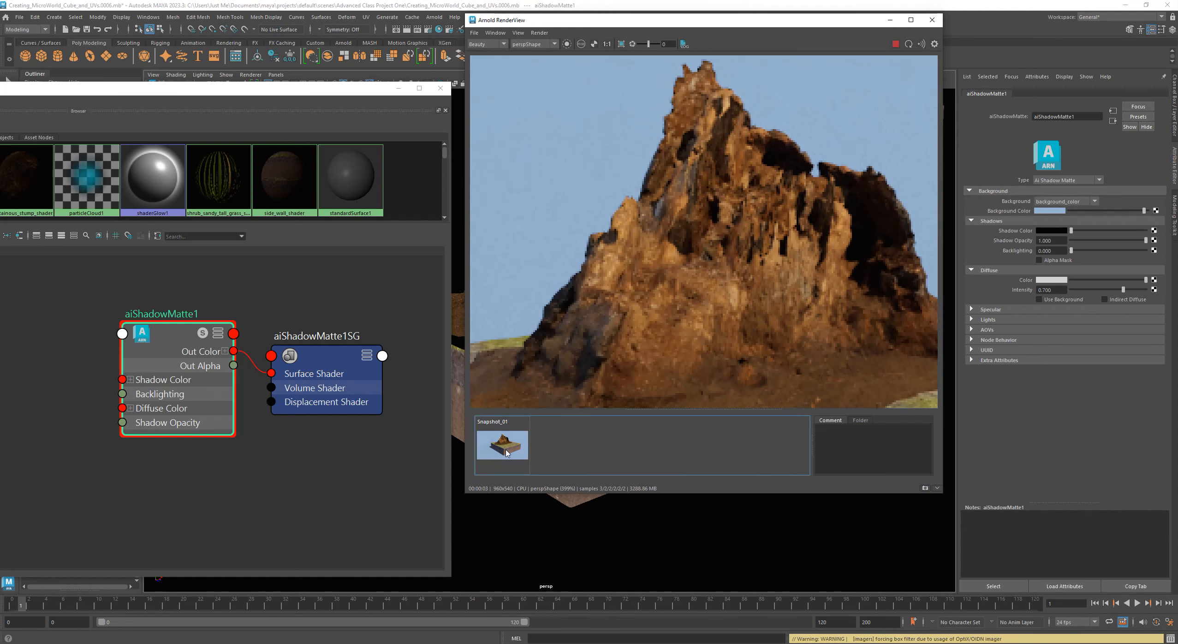
click(506, 452)
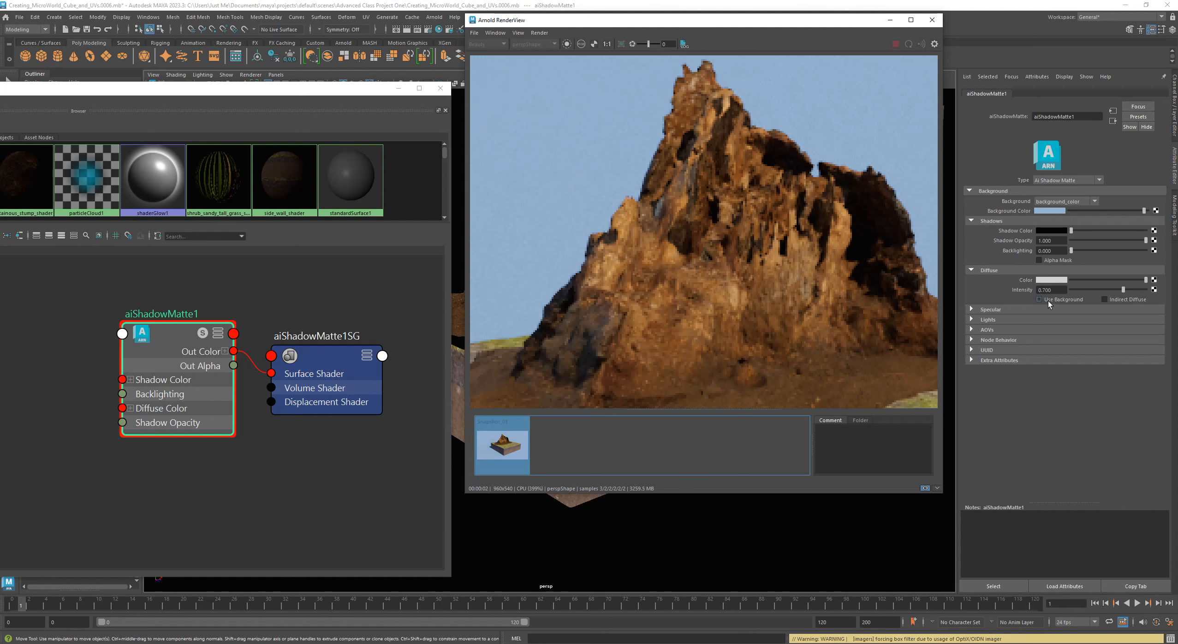
click(493, 454)
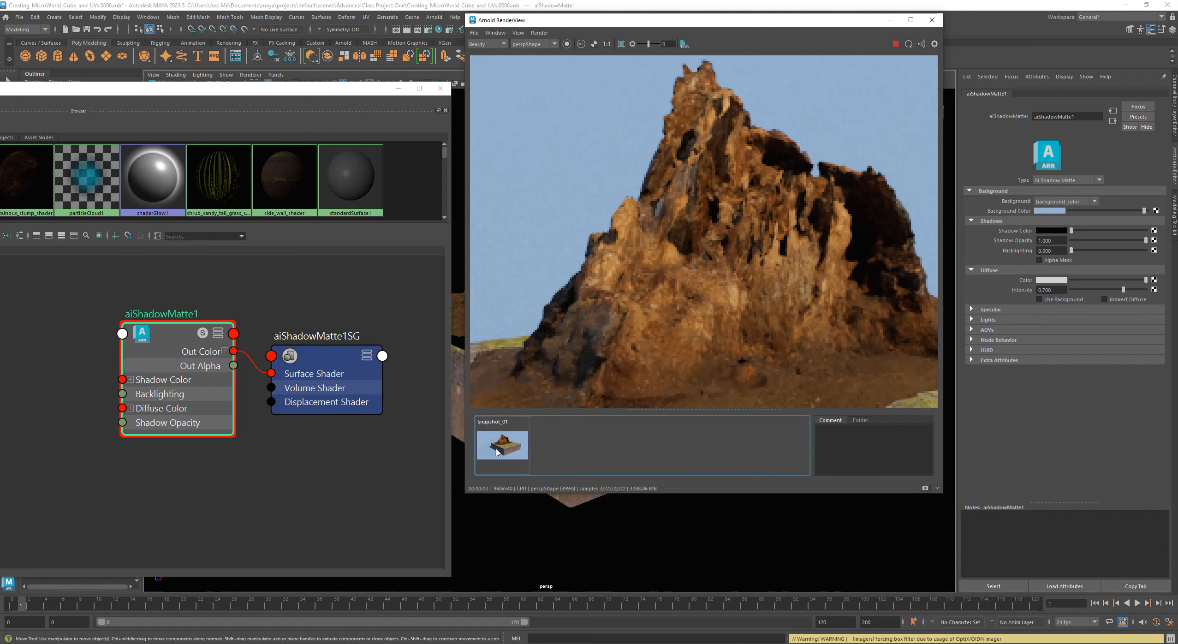
scroll(716, 321, up, 2)
scroll(717, 321, up, 2)
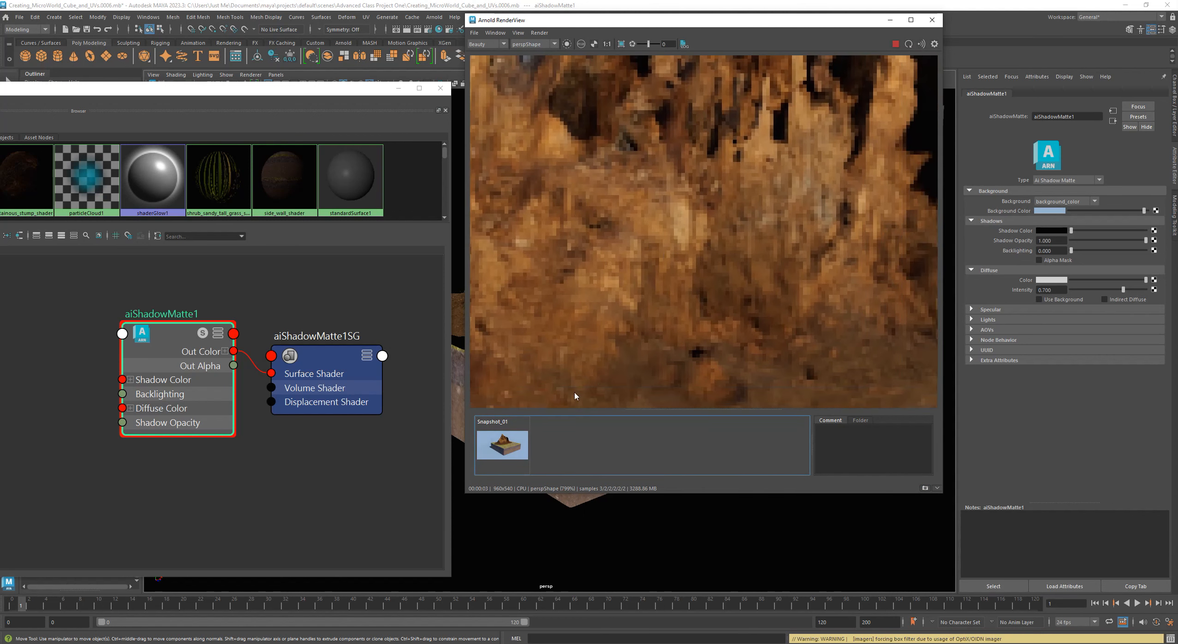
click(506, 450)
click(506, 450)
click(506, 450)
click(506, 450)
click(505, 450)
click(506, 450)
click(505, 451)
click(506, 450)
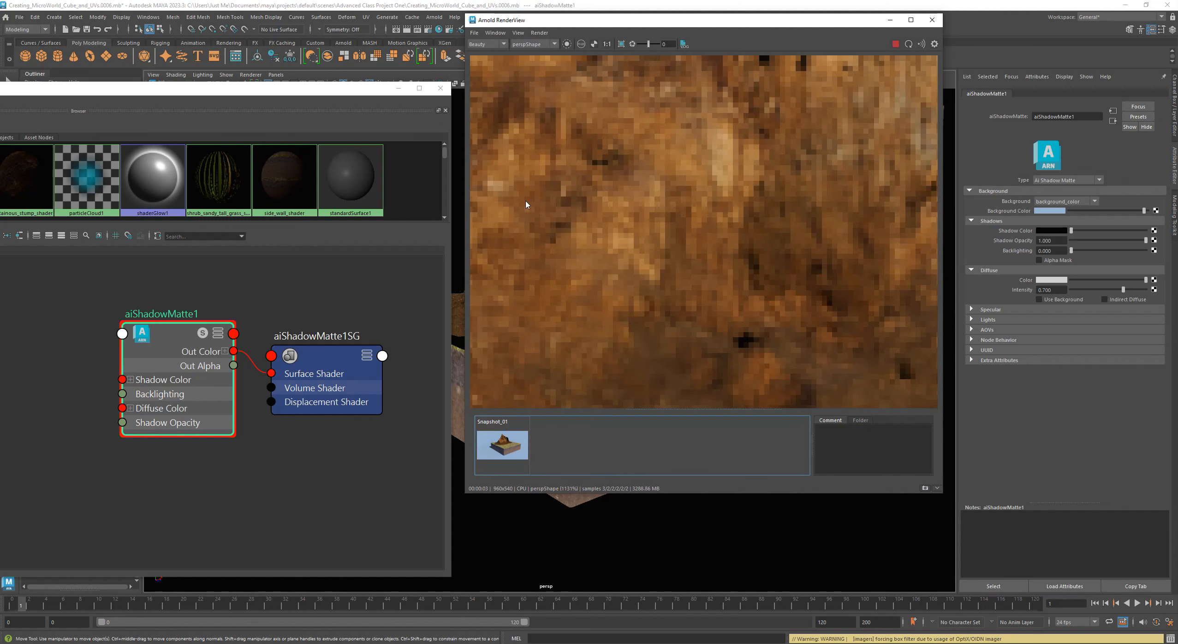
Return the render to 1:1 scale and turn on both Use Background and Indirect Diffuse for aiShadowMatte1.
click(606, 44)
click(1049, 300)
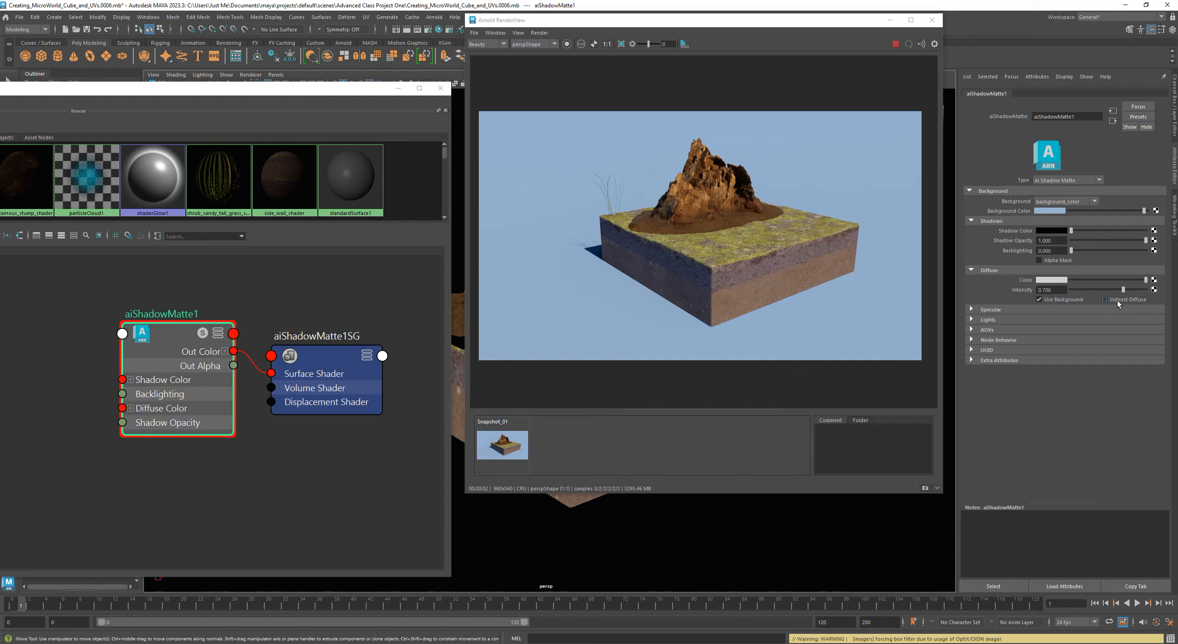
click(1117, 300)
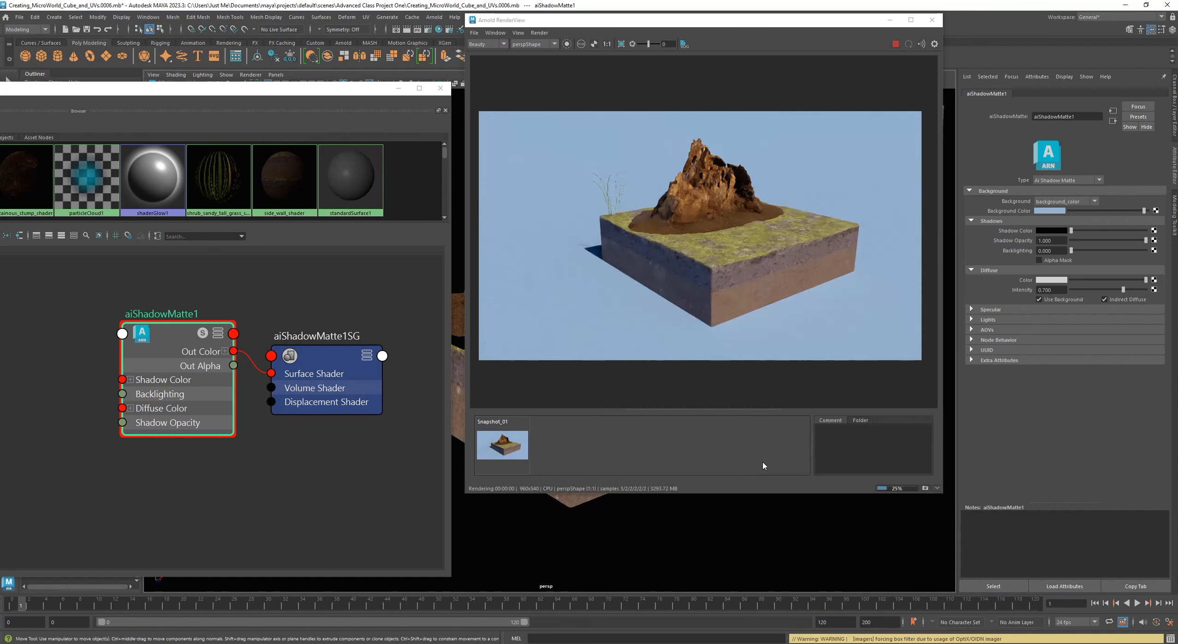
Compare the Indirect Diffuse render with Snapshot_01 at full frame.
click(514, 459)
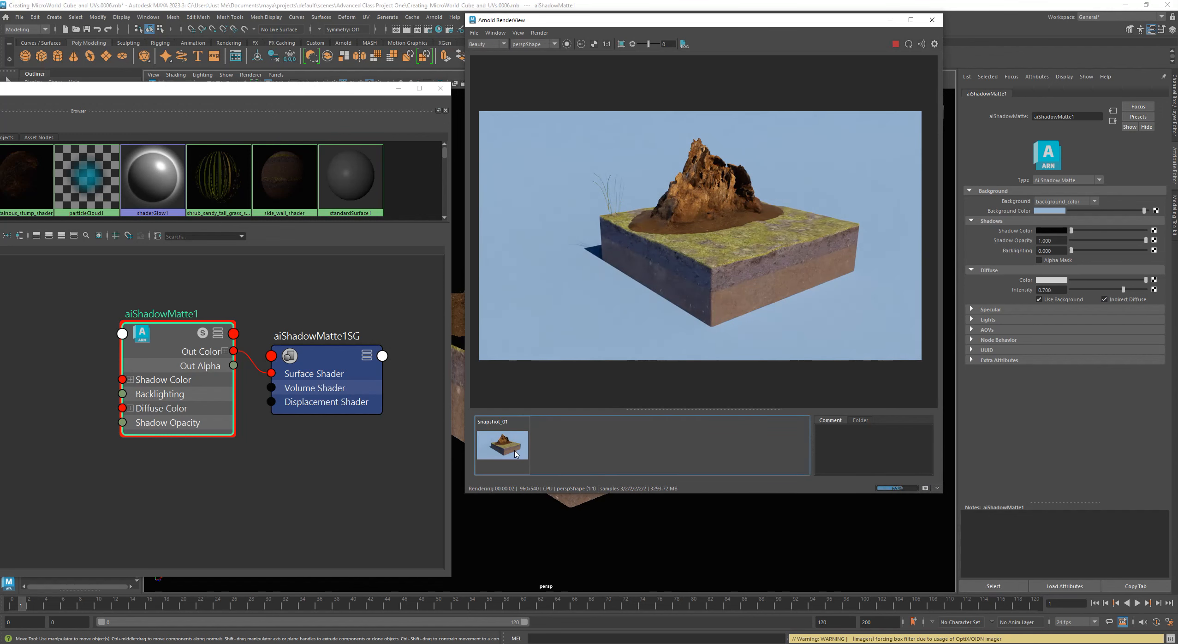
click(517, 454)
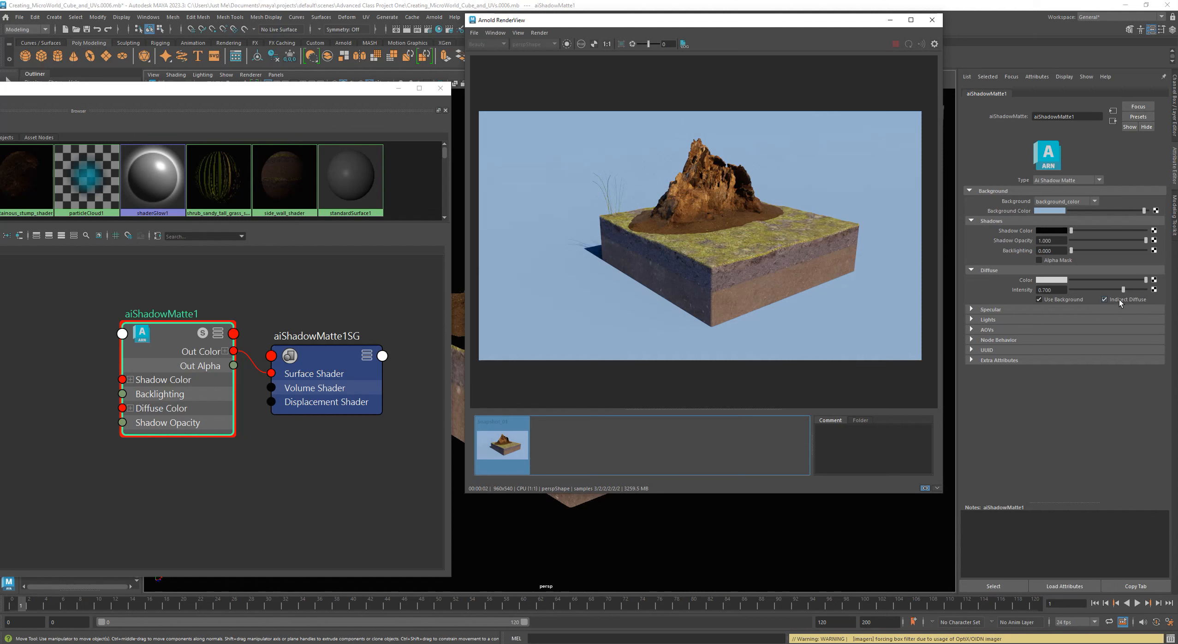
click(510, 442)
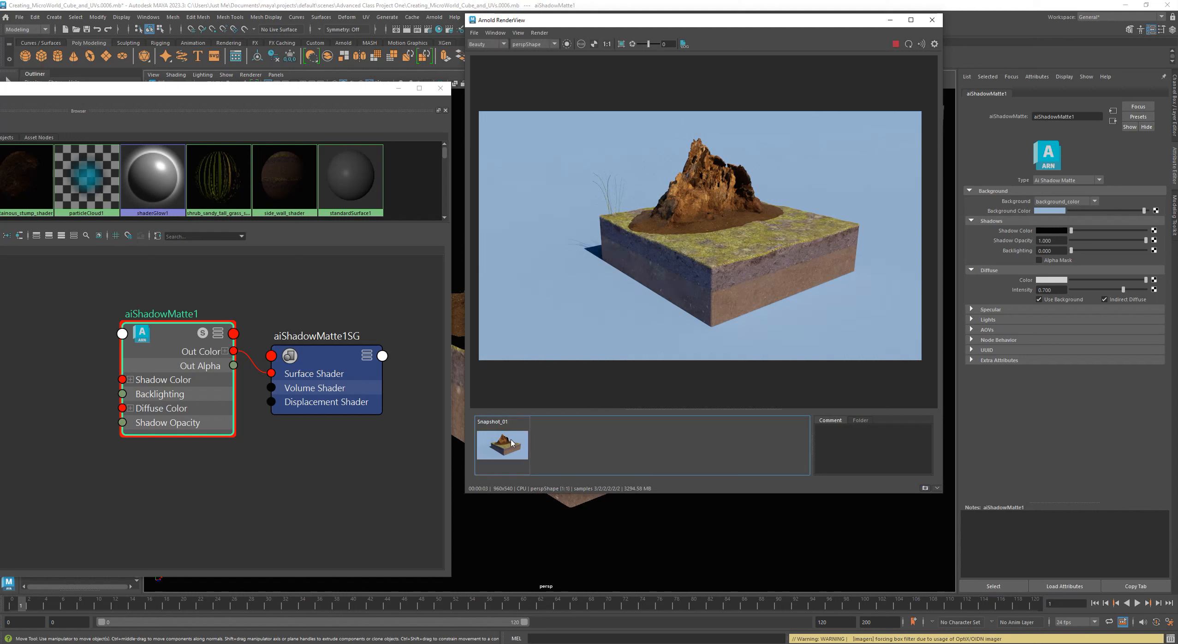
click(511, 443)
click(511, 443)
click(512, 443)
click(513, 444)
click(516, 446)
click(515, 446)
Examine the cube's walls, grass top, stump and background close up, alternating between the Indirect Diffuse render and Snapshot_01.
scroll(664, 329, up, 5)
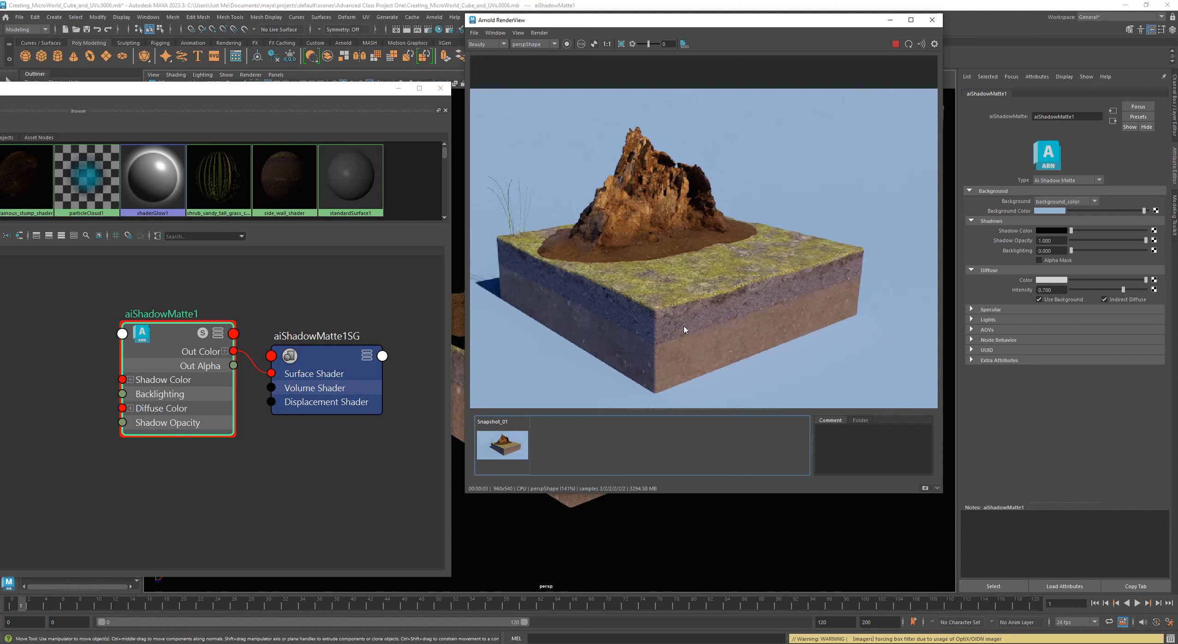
click(505, 451)
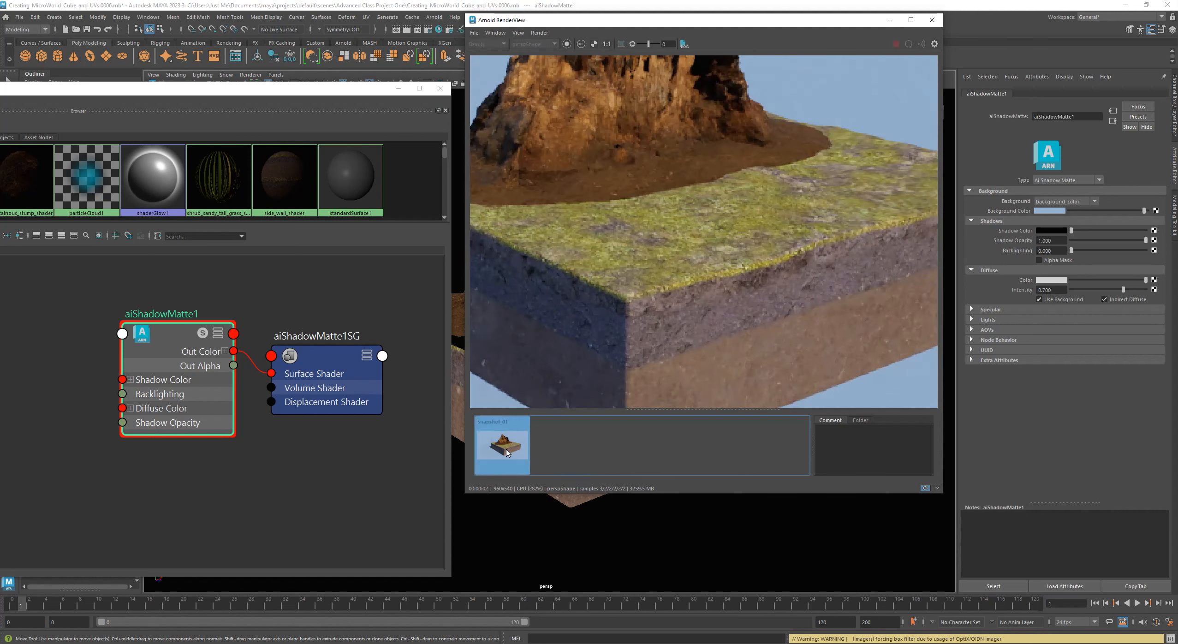
click(505, 452)
click(506, 451)
click(506, 451)
middle_drag(577, 308, 767, 339)
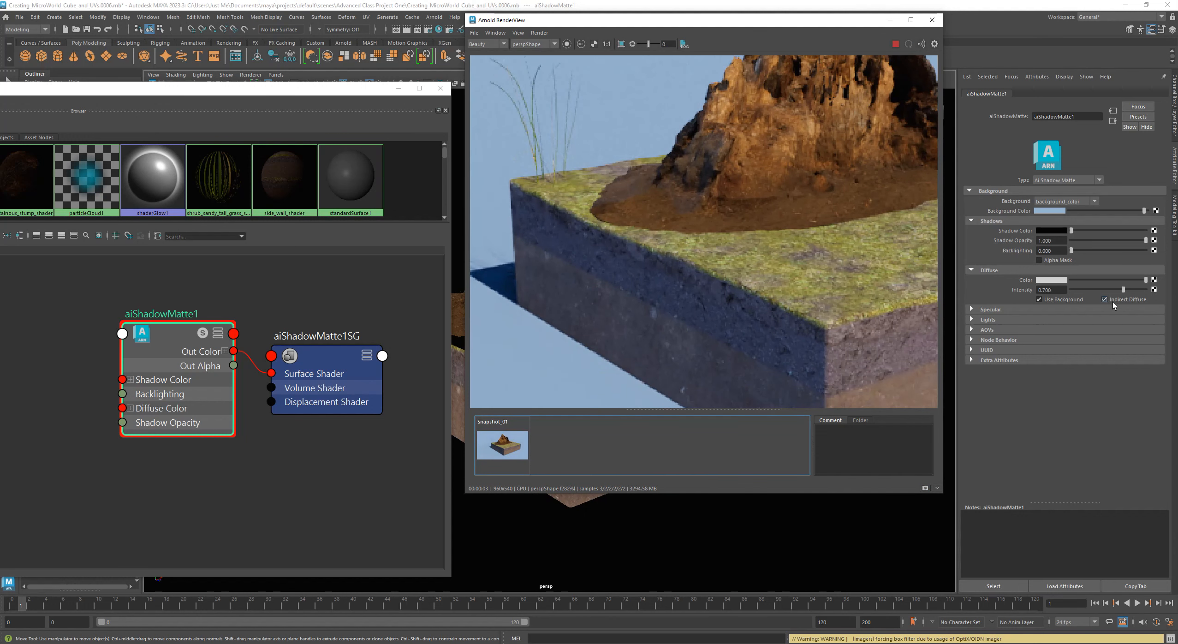
click(504, 450)
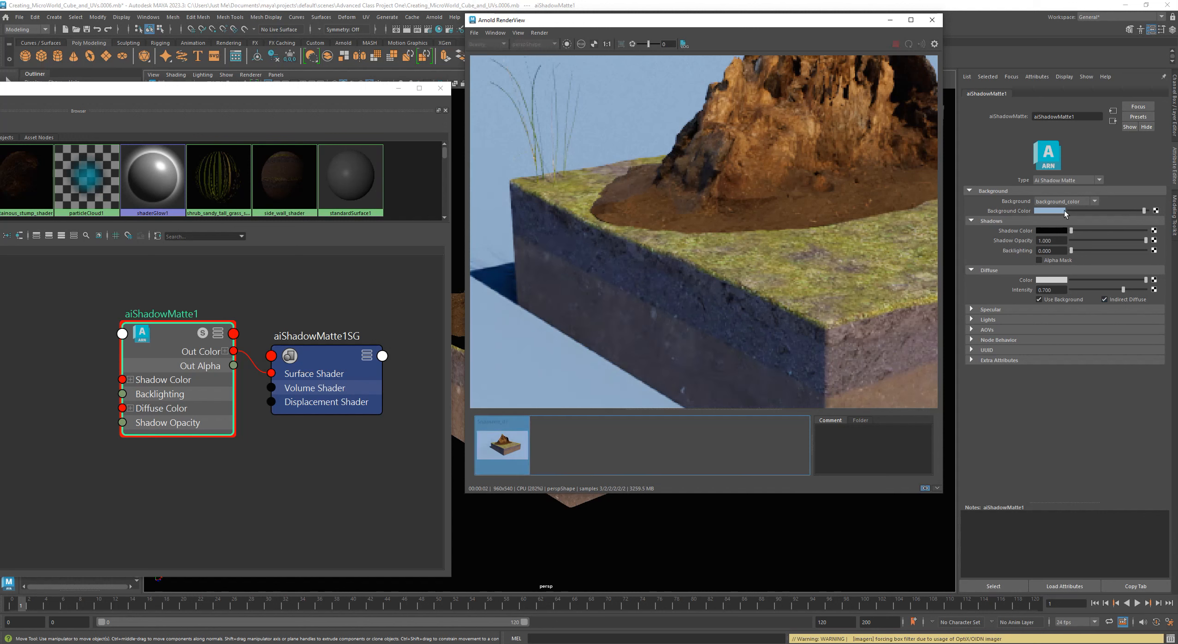
middle_drag(660, 342, 652, 366)
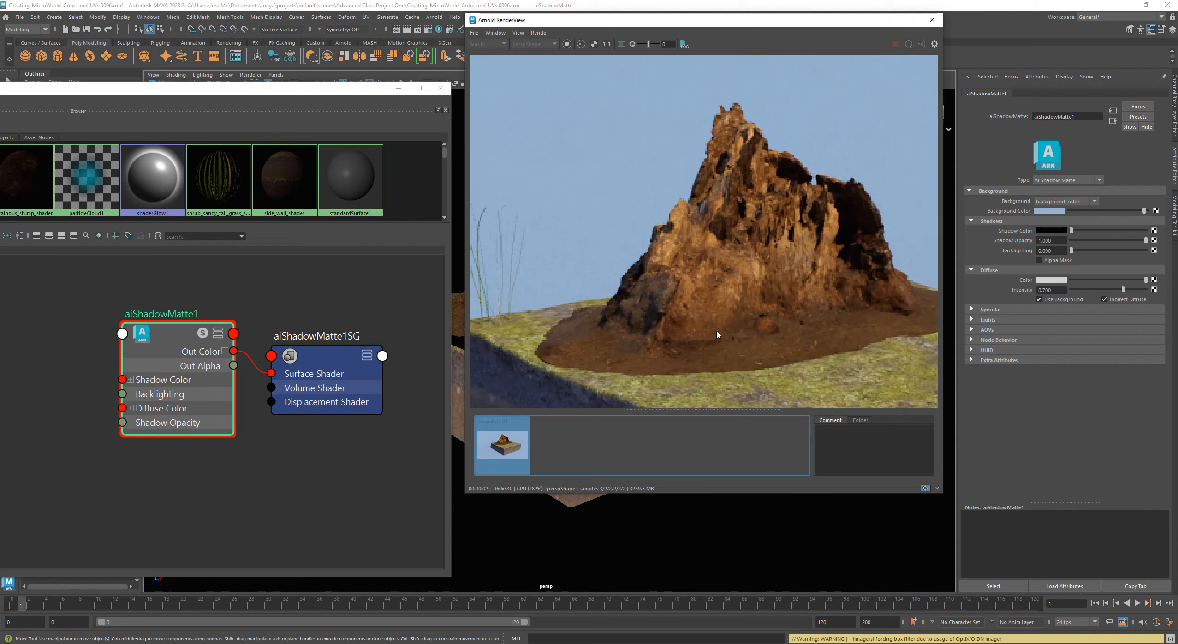
middle_drag(717, 335, 499, 247)
middle_drag(811, 293, 678, 352)
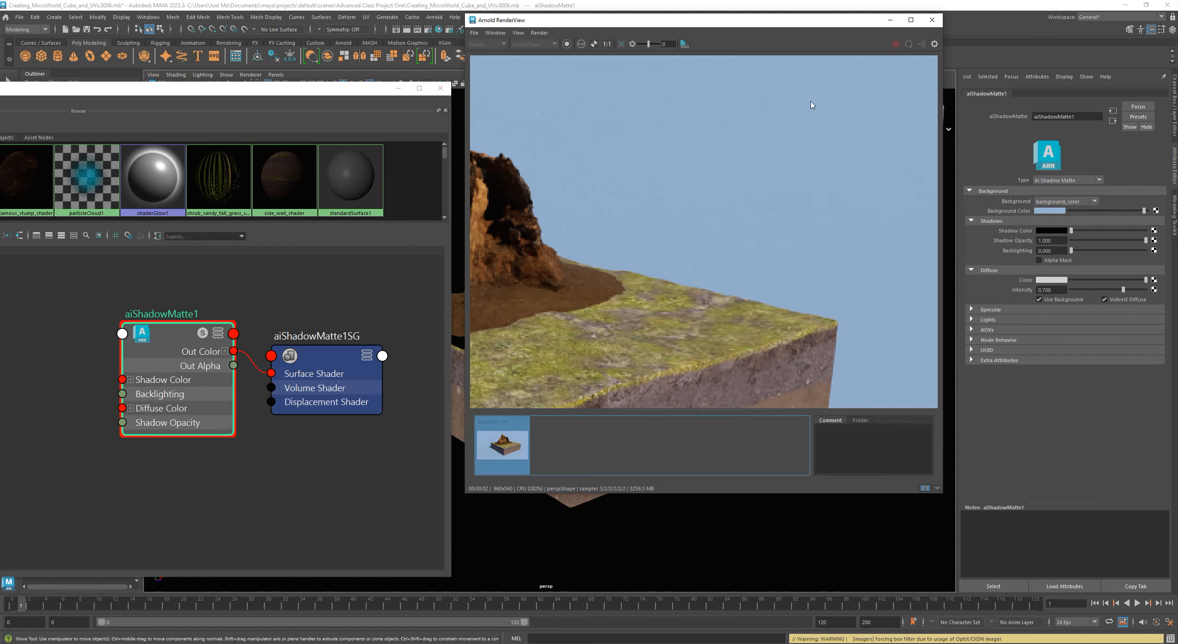
middle_drag(767, 244, 880, 211)
middle_drag(746, 254, 816, 69)
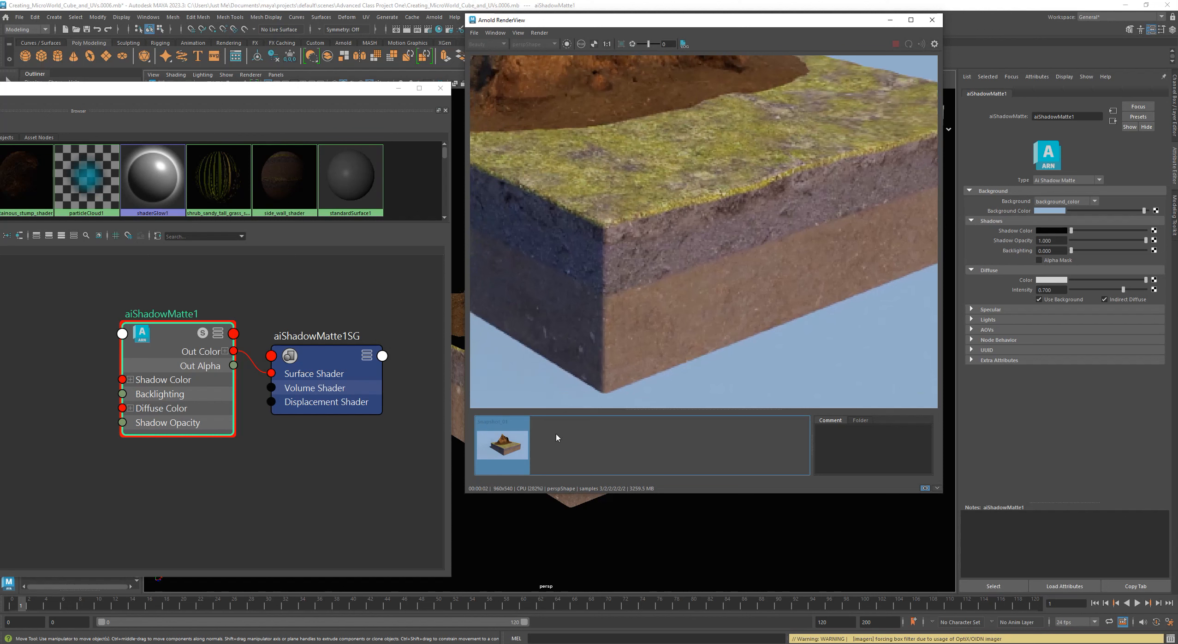
click(502, 452)
click(501, 453)
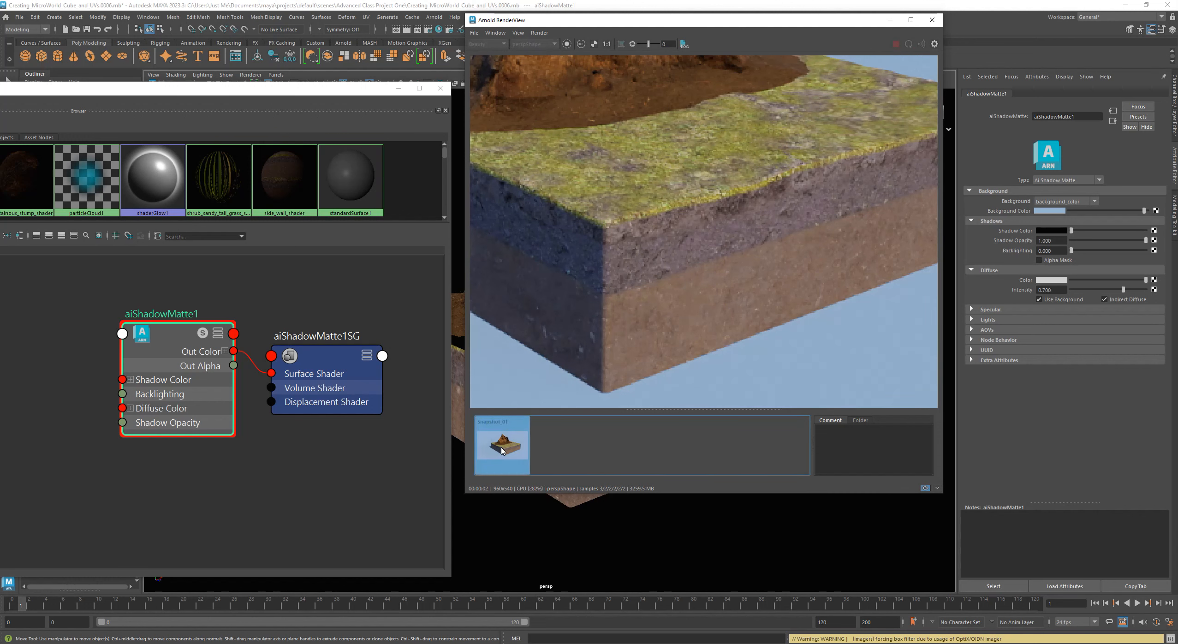
Bring the cube's shaded wall into view and store a snapshot of the live Indirect Diffuse render.
middle_drag(532, 277, 765, 289)
click(501, 436)
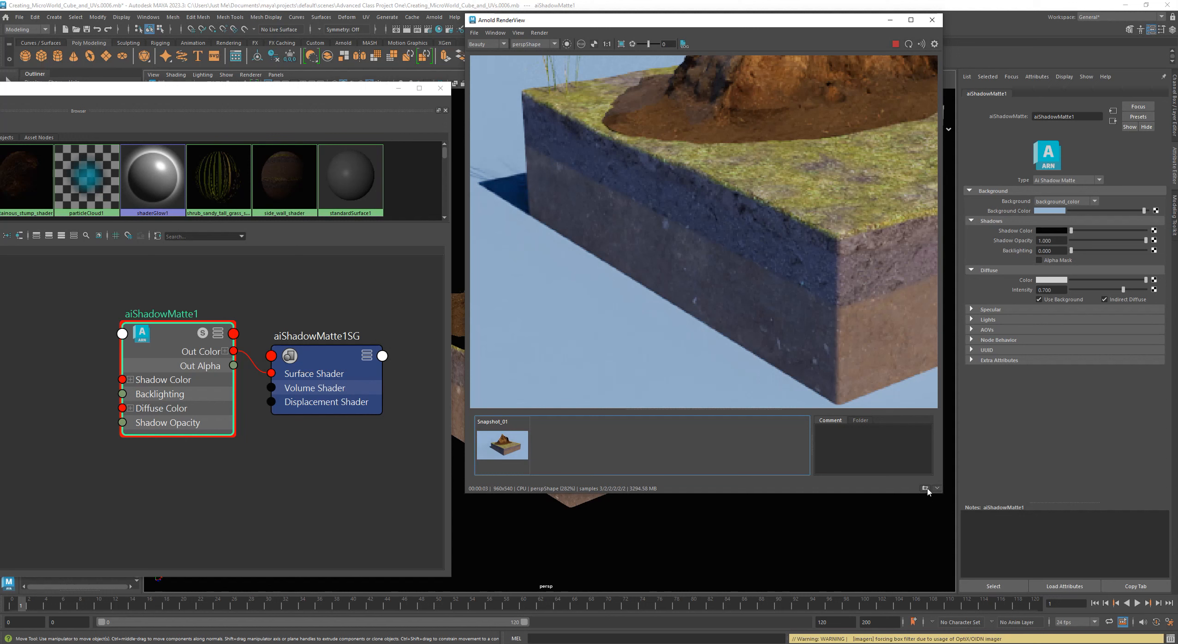
click(925, 488)
Compare Snapshot_01 with Snapshot_02 on the cube's shaded wall and front corner up close.
click(504, 450)
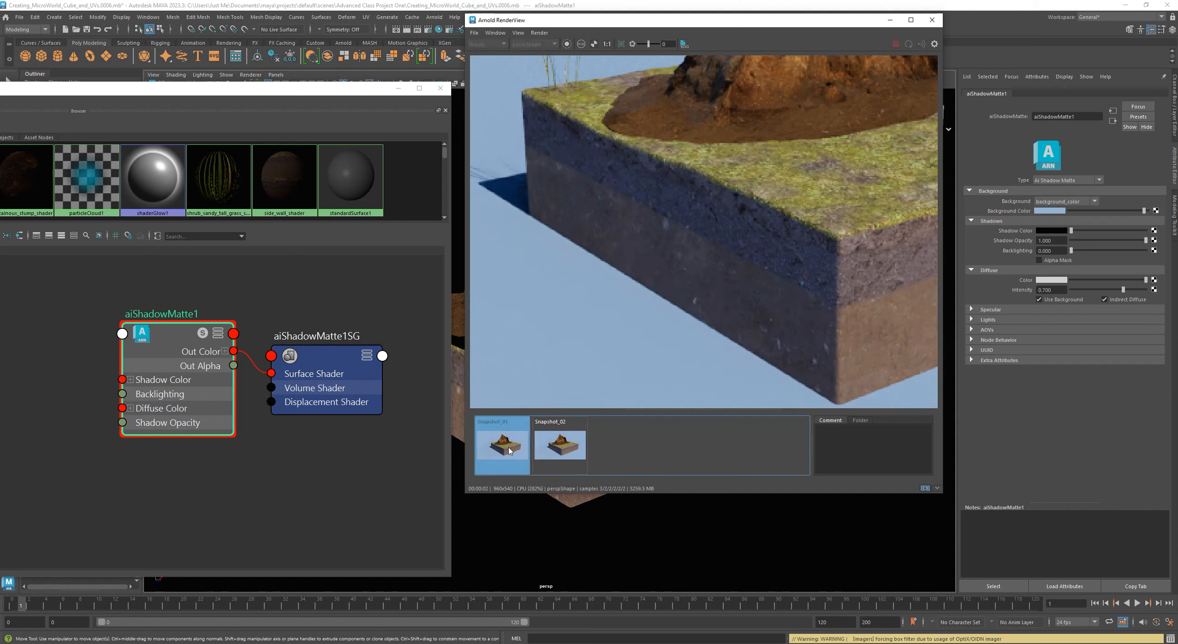
click(572, 452)
middle_drag(775, 221, 772, 271)
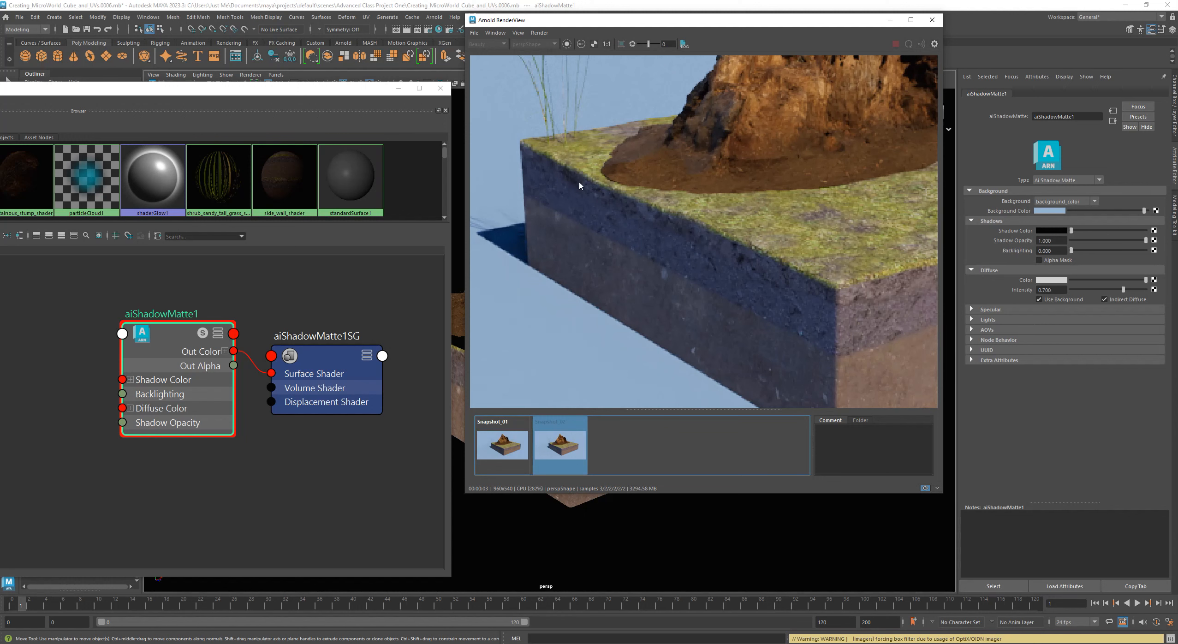
middle_drag(701, 273, 648, 173)
click(500, 452)
click(537, 452)
click(519, 452)
click(547, 449)
click(511, 448)
click(542, 448)
click(510, 447)
click(542, 448)
click(509, 450)
click(557, 450)
Compare the stump and the surrounding soil between Snapshot_01 and Snapshot_02.
middle_drag(647, 192, 512, 314)
click(493, 438)
click(555, 442)
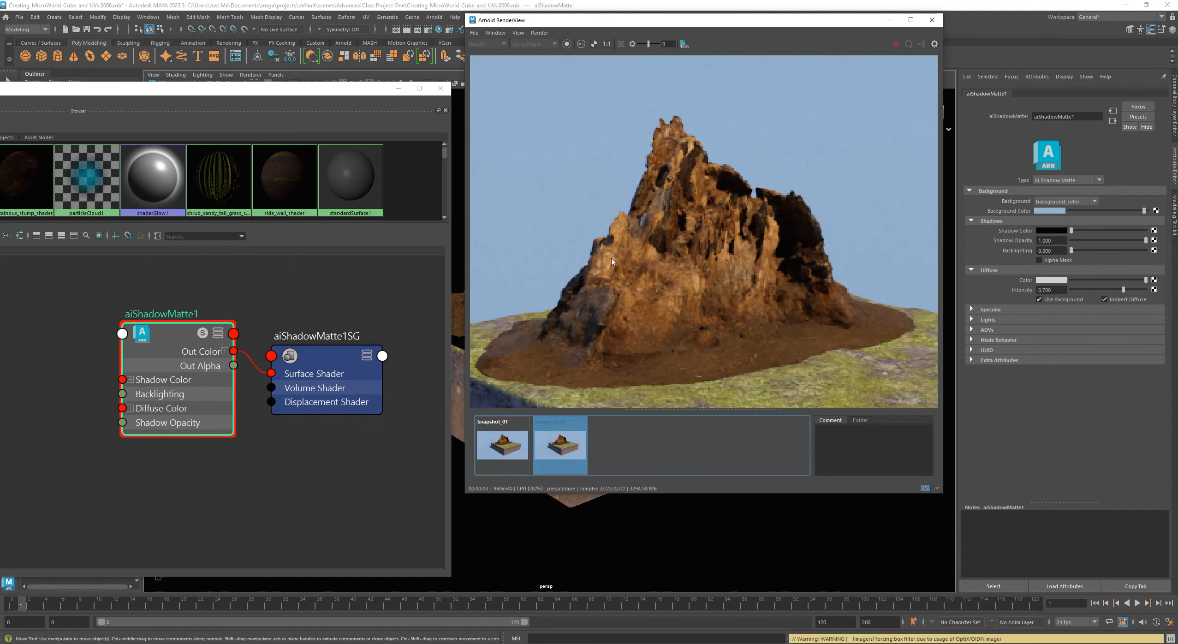
click(510, 444)
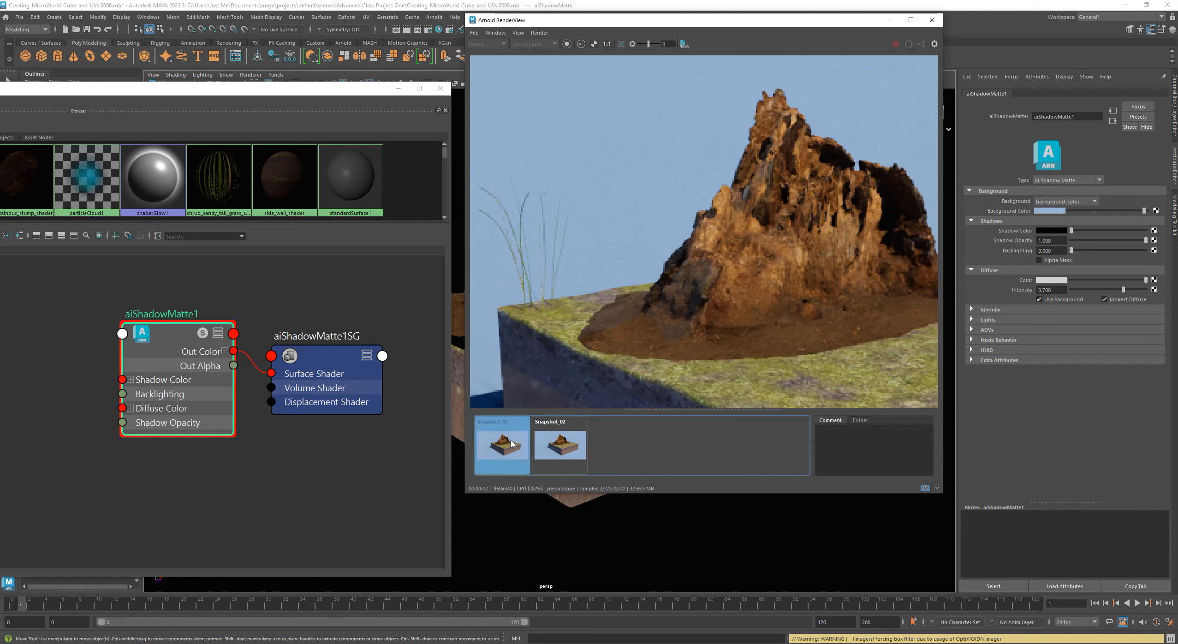
click(546, 433)
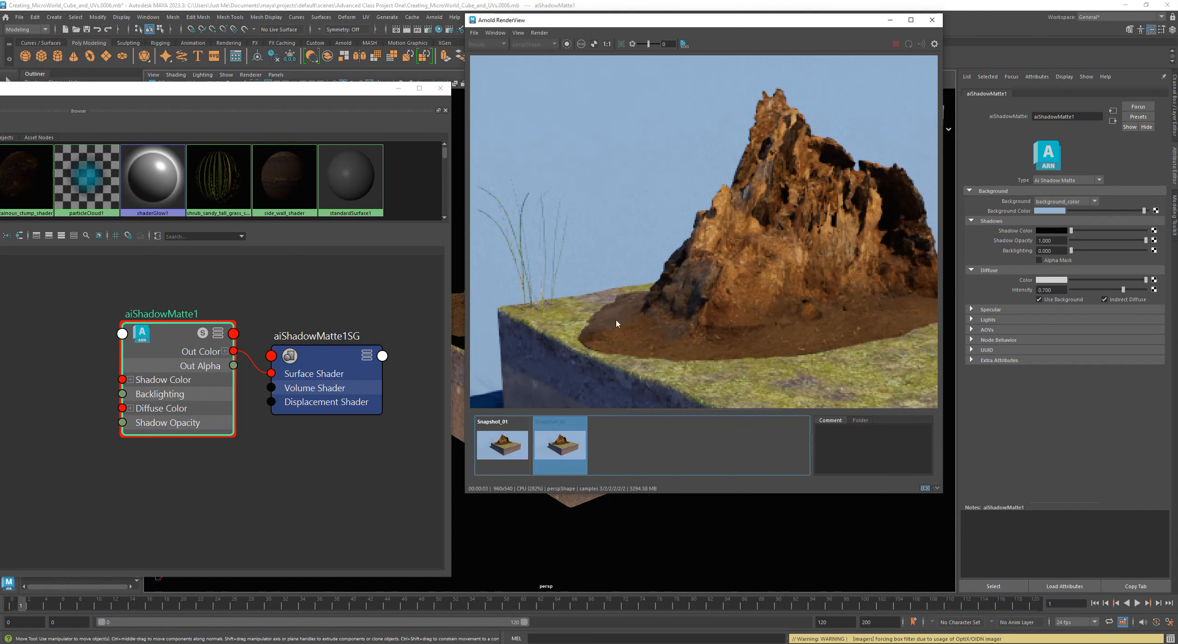
Compare the cube's sunlit wall and grass edge between Snapshot_01 and Snapshot_02.
middle_drag(888, 402, 602, 175)
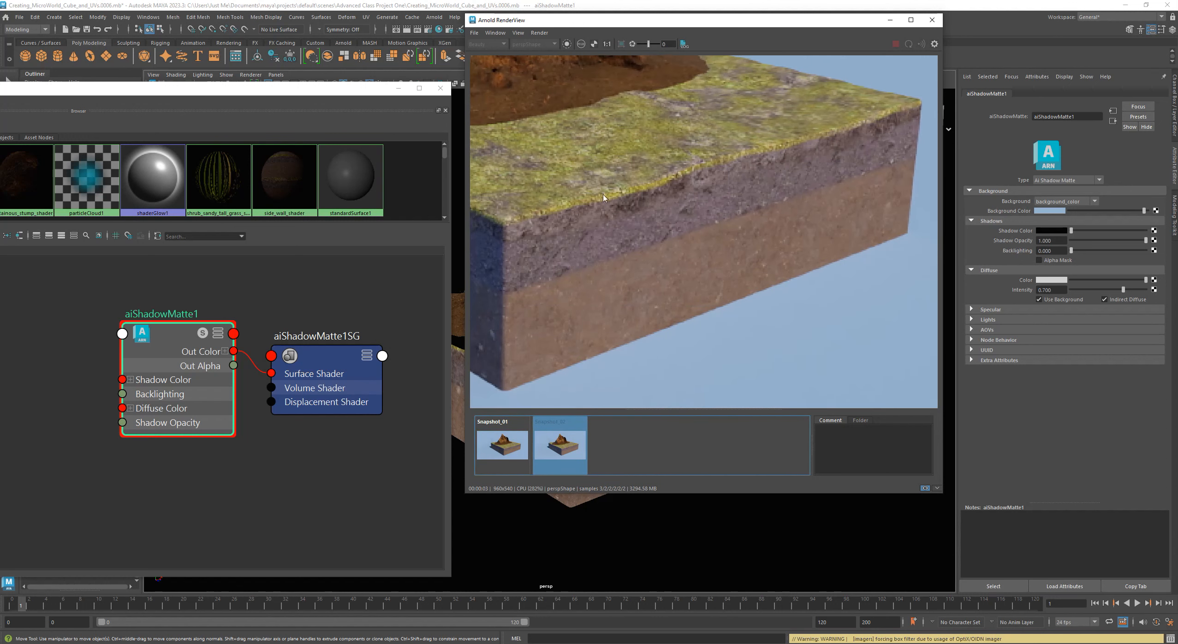
click(506, 443)
click(560, 448)
click(506, 448)
click(563, 450)
middle_drag(649, 63, 731, 215)
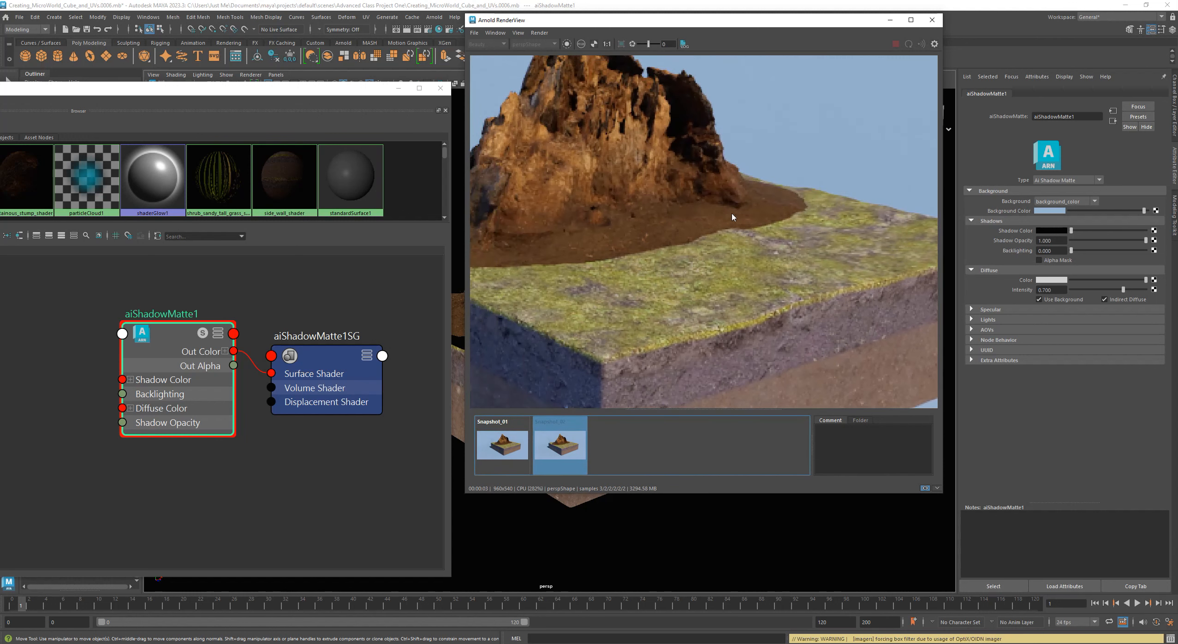
Return to the live render at 1:1 scale and turn on Indirect Specular for aiShadowMatte1.
click(606, 44)
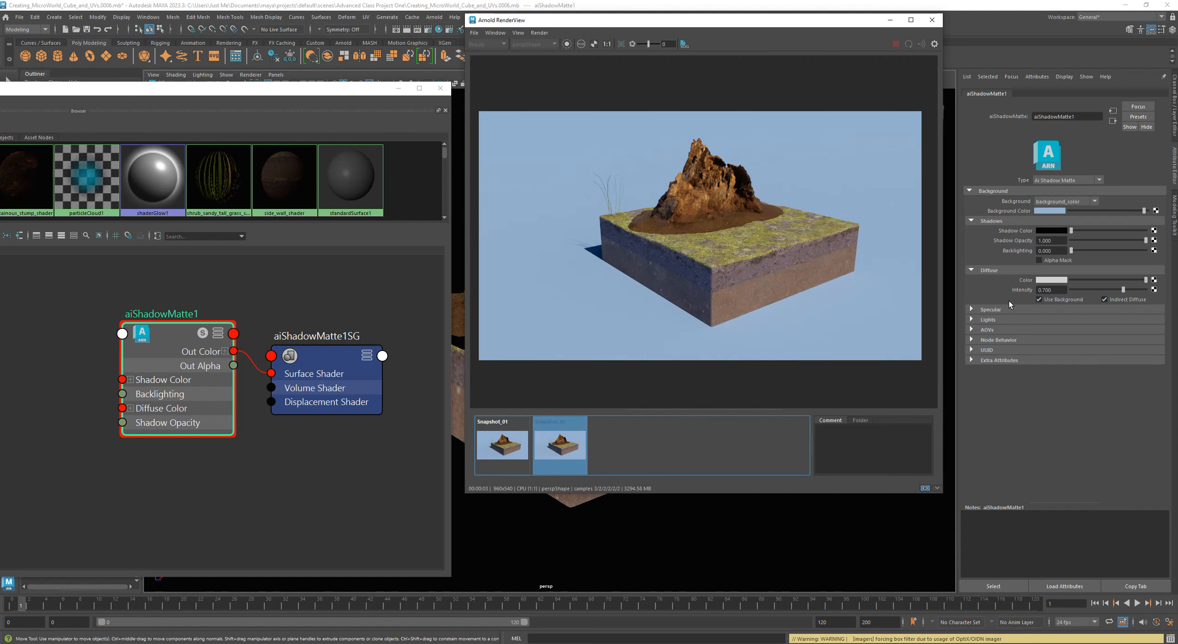
click(584, 454)
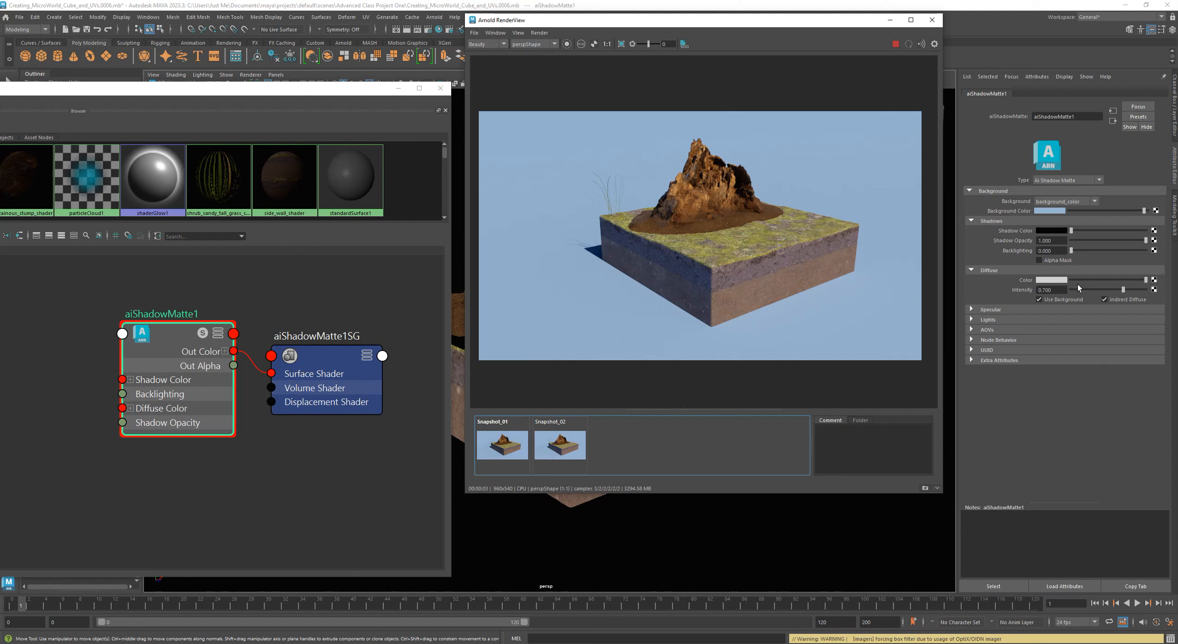
click(1014, 310)
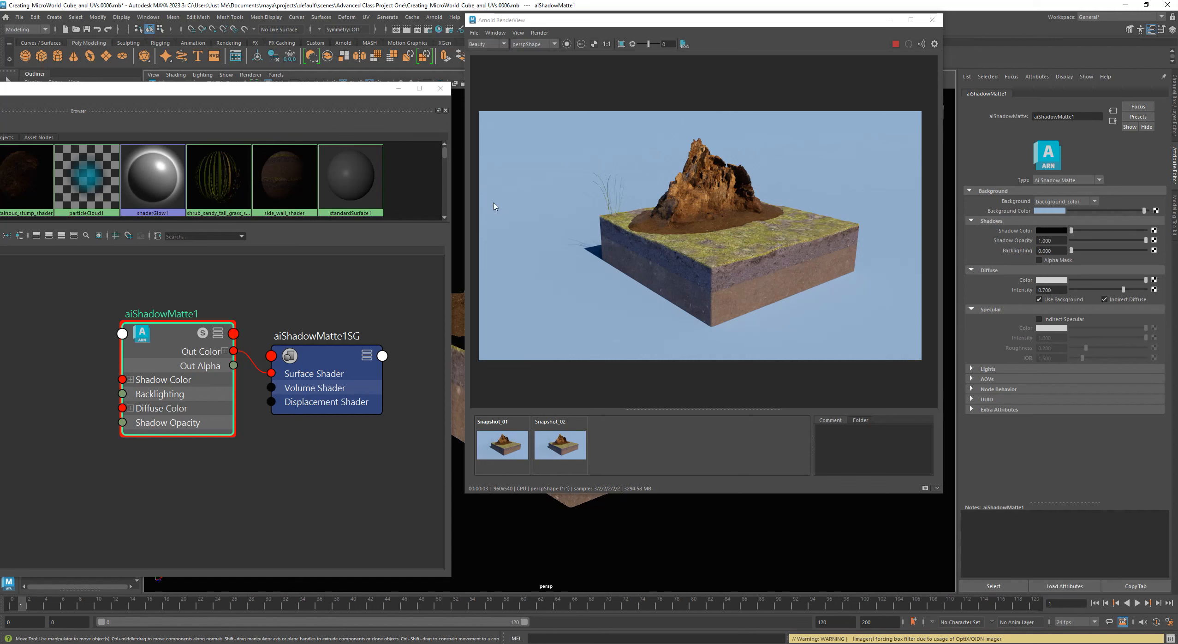
click(580, 445)
click(580, 445)
click(1038, 319)
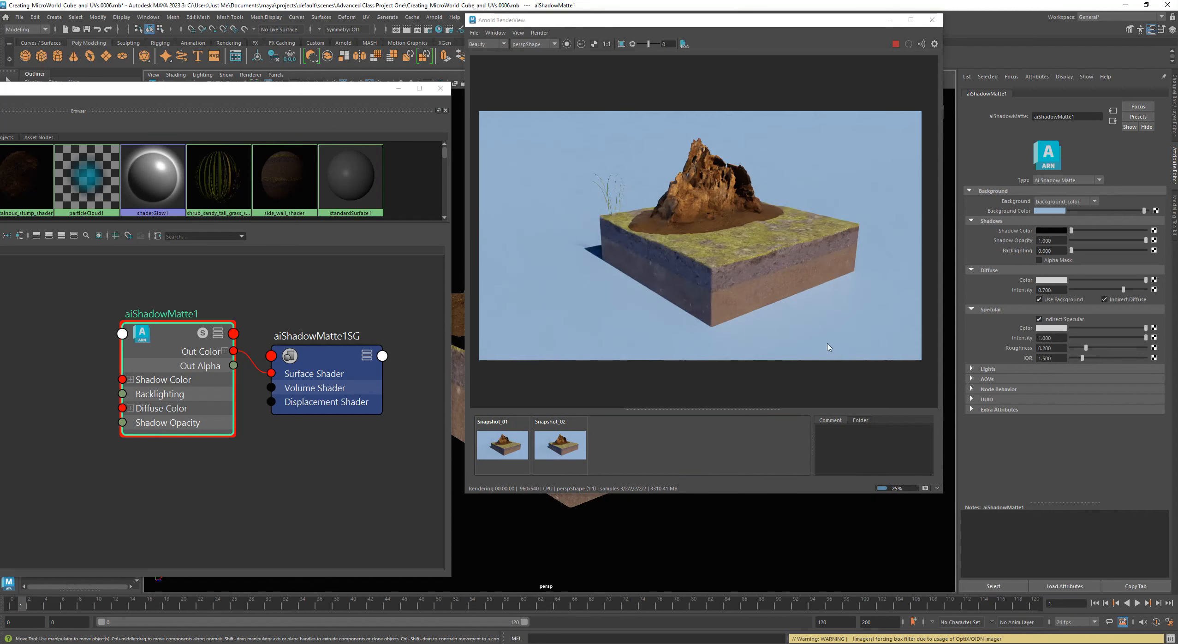
Compare the Indirect Specular render with Snapshot_02, focusing on the cube's sunlit wall and the floor beneath it.
middle_drag(819, 338, 768, 300)
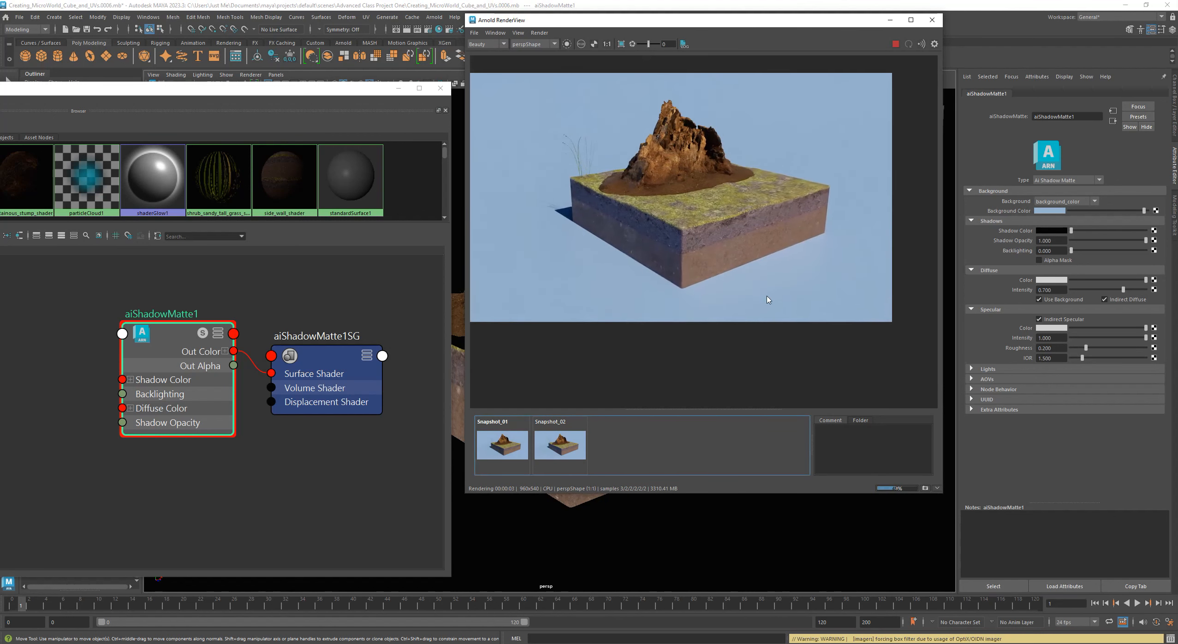
click(562, 455)
click(561, 452)
click(561, 452)
click(561, 452)
scroll(759, 295, up, 3)
middle_drag(811, 271, 749, 318)
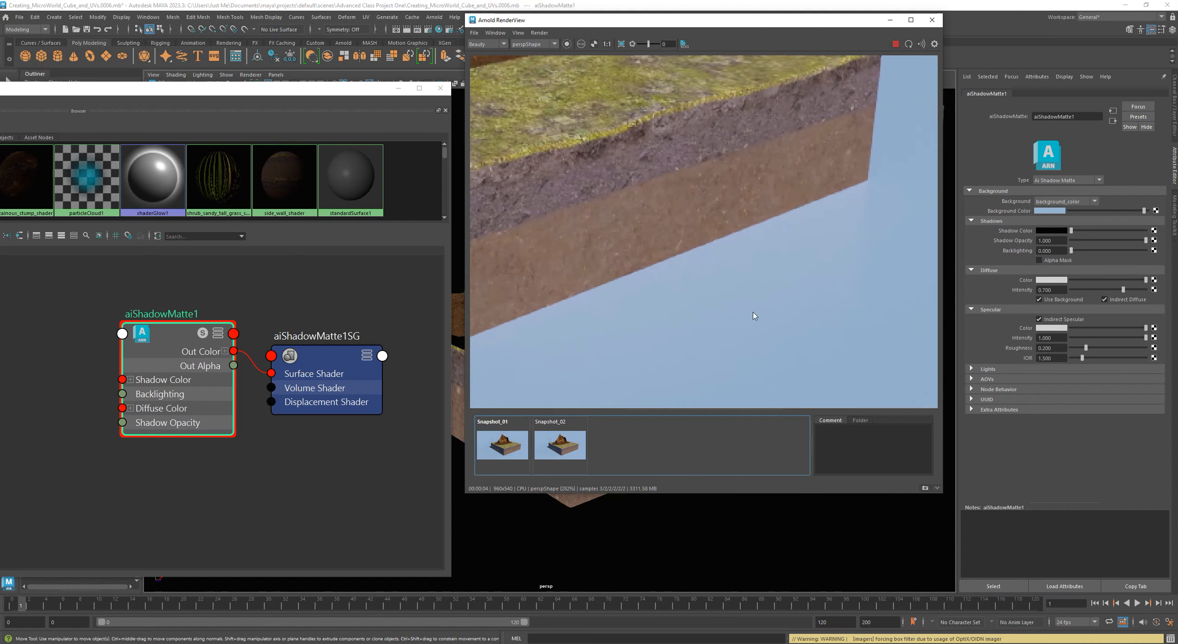
click(573, 450)
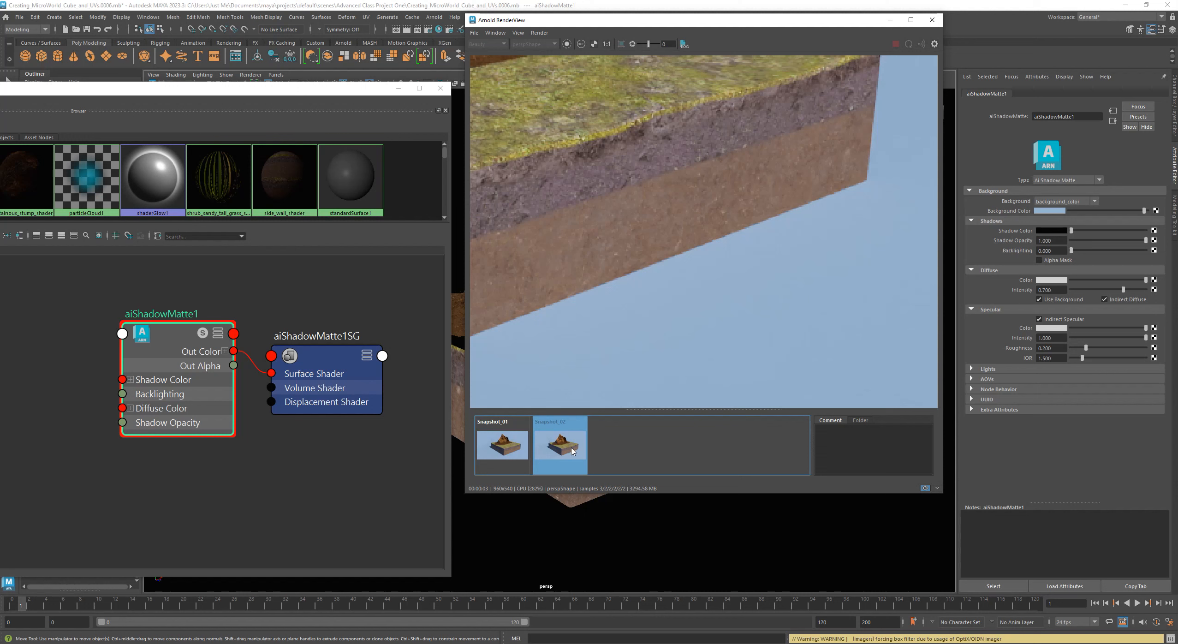
click(570, 451)
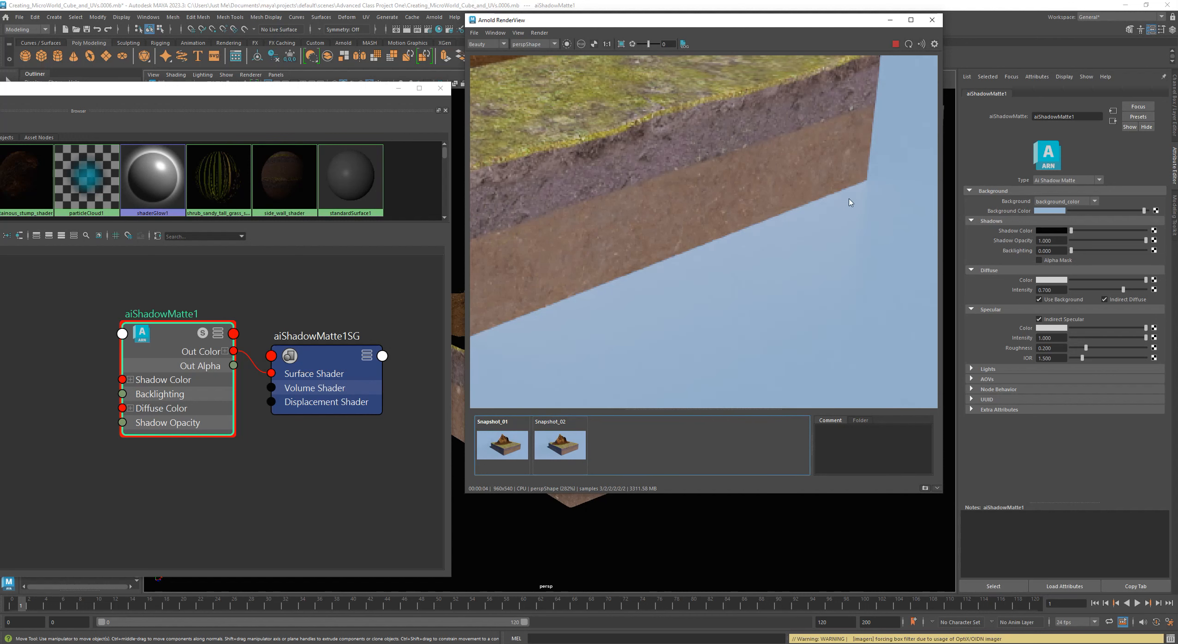
Reset the render to 1:1, then examine the floor reflection beside the cube's sunlit wall up close.
click(605, 45)
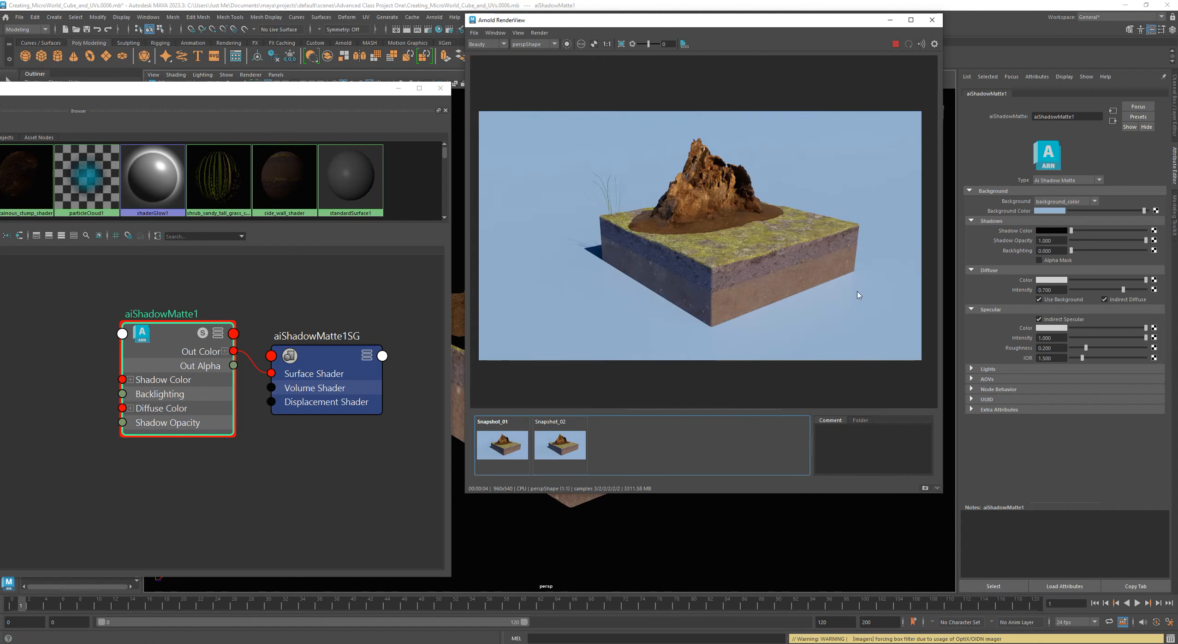
middle_drag(828, 337, 756, 309)
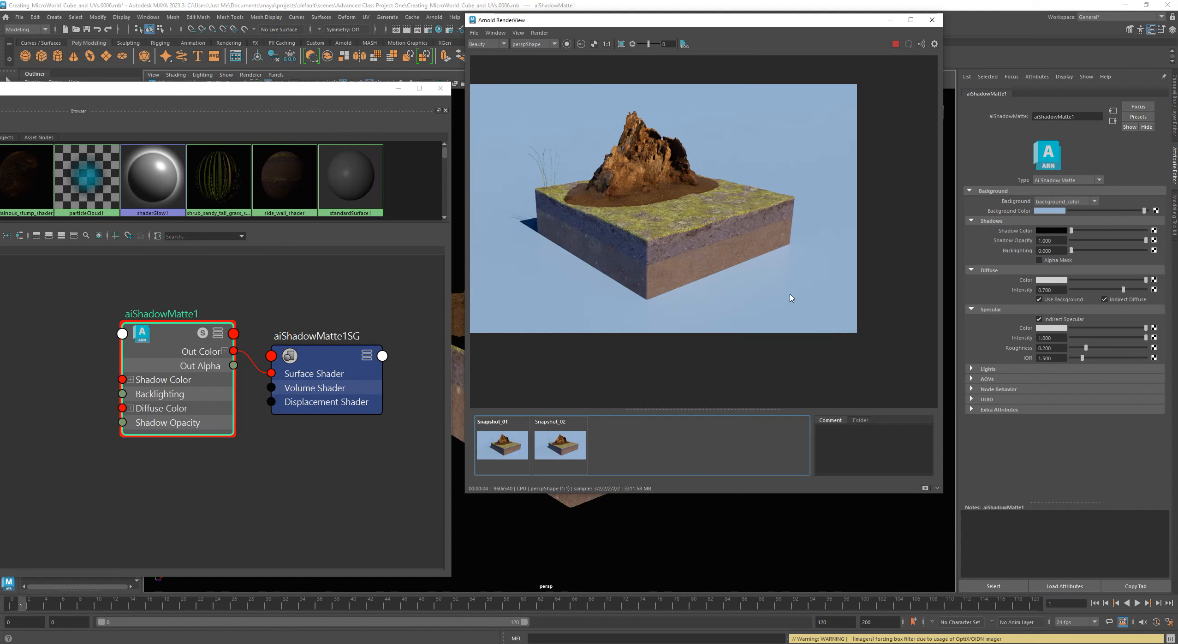
scroll(783, 258, up, 5)
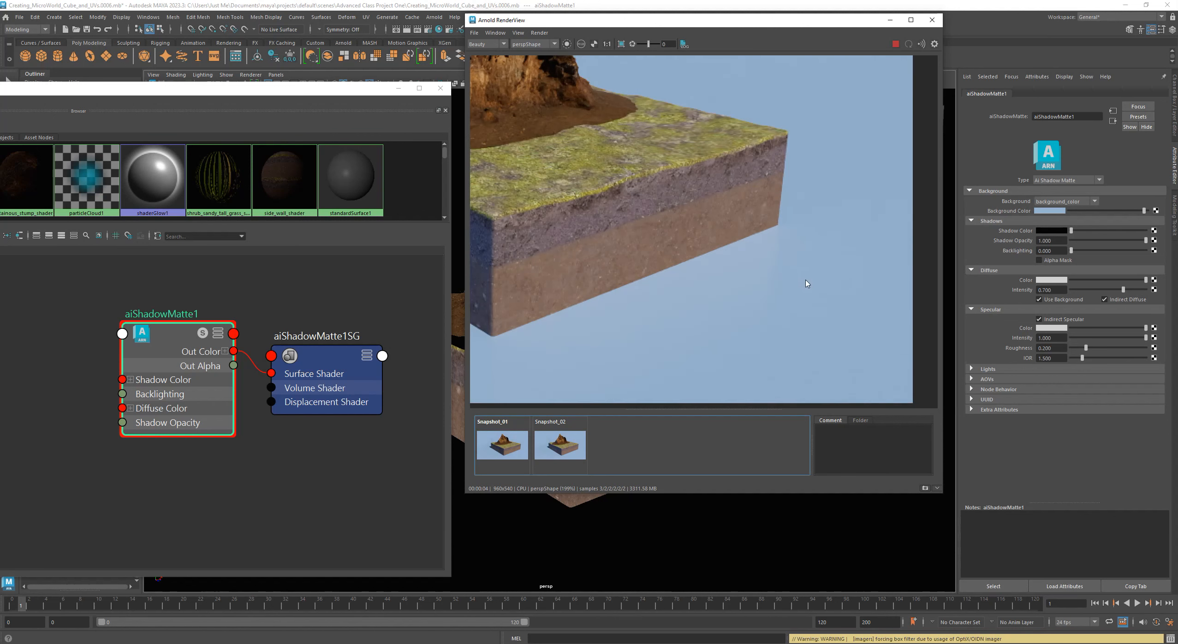
mouse_move(765, 284)
middle_down()
mouse_move(820, 296)
mouse_move(770, 298)
middle_up()
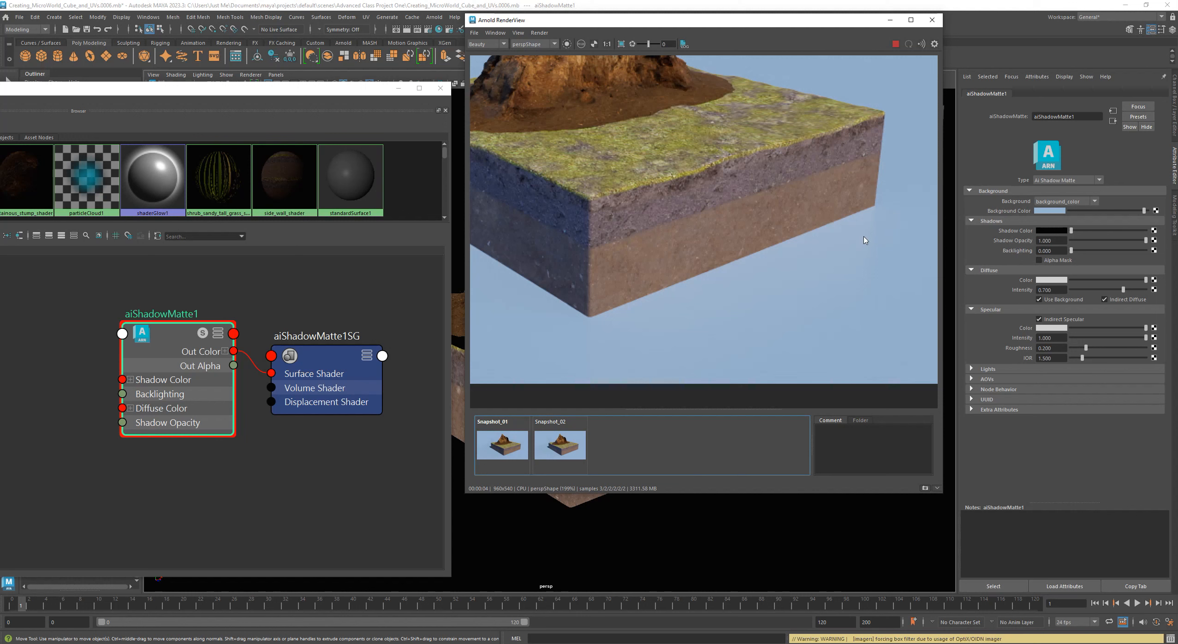
Try a specular Roughness of 0 for aiShadowMatte1, then undo the change.
click(1060, 348)
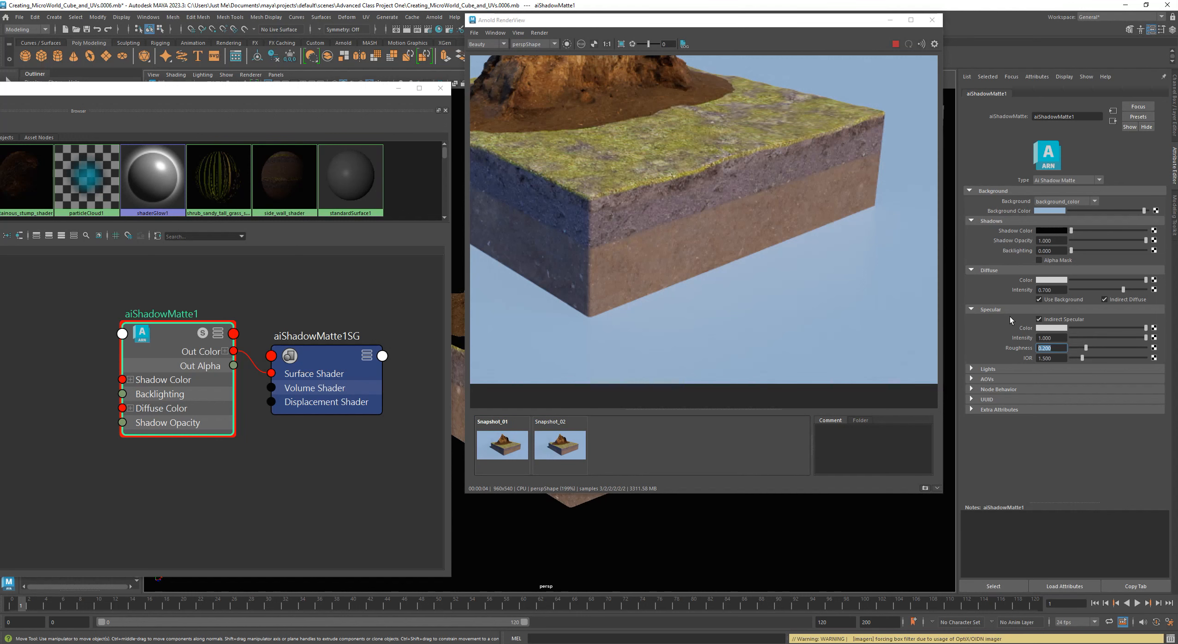
text(0)
key(Return)
key(ctrl+z)
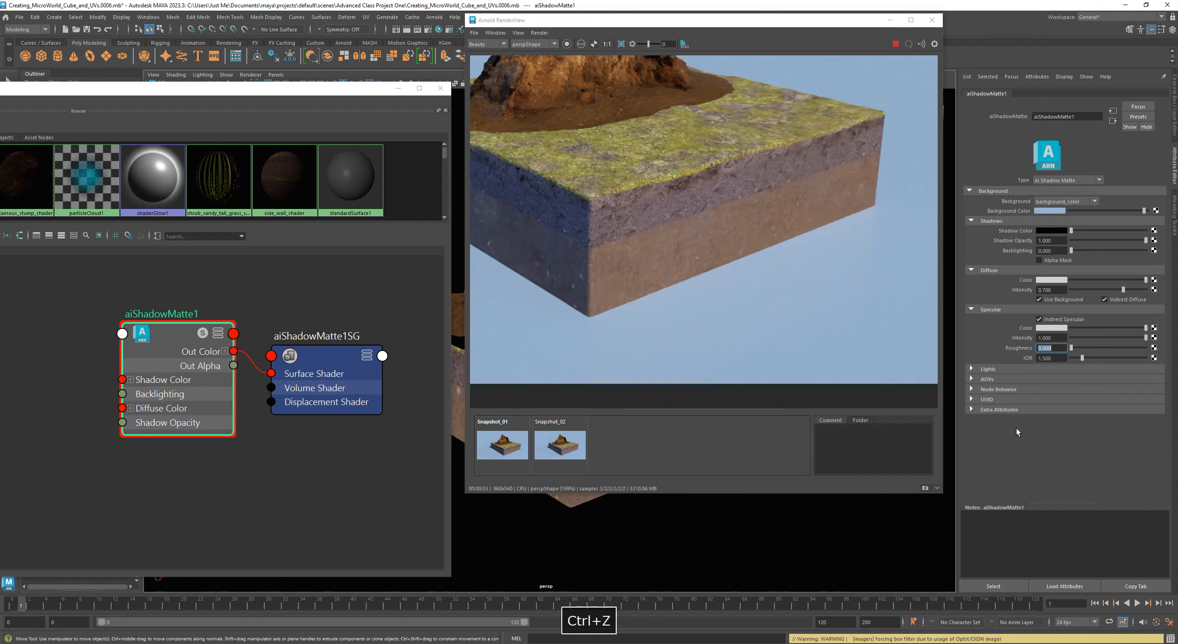
key(ctrl+z)
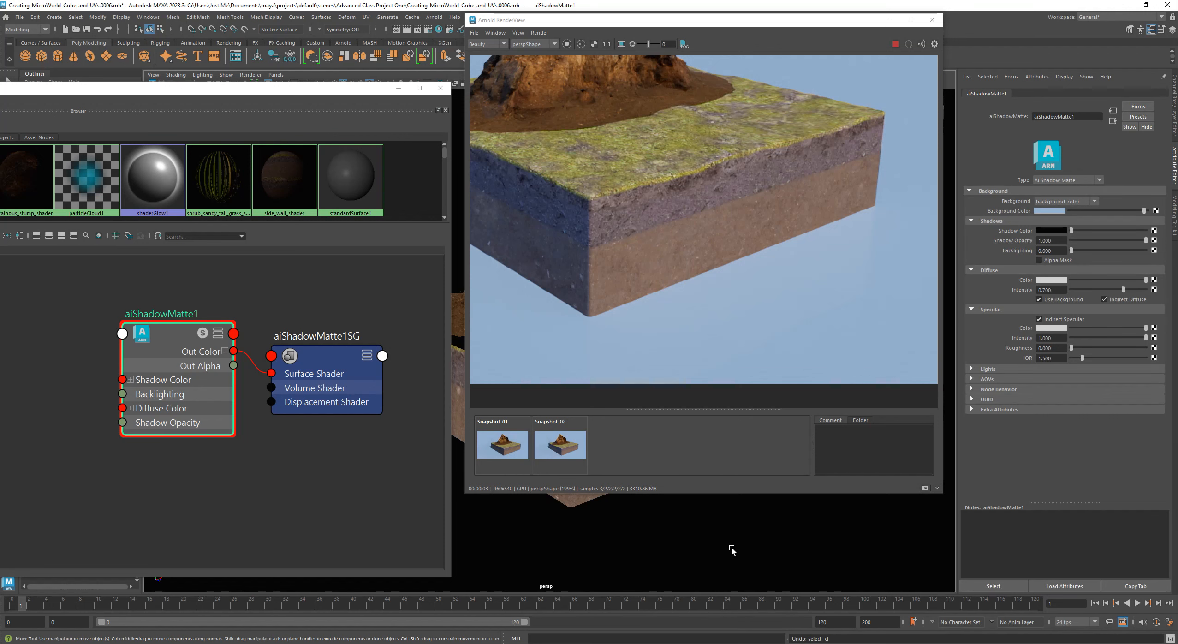
key(ctrl+z)
Reposition the render window, show the render at 1:1 scale and store a snapshot of the Indirect Specular result.
drag(687, 20, 592, 56)
click(512, 80)
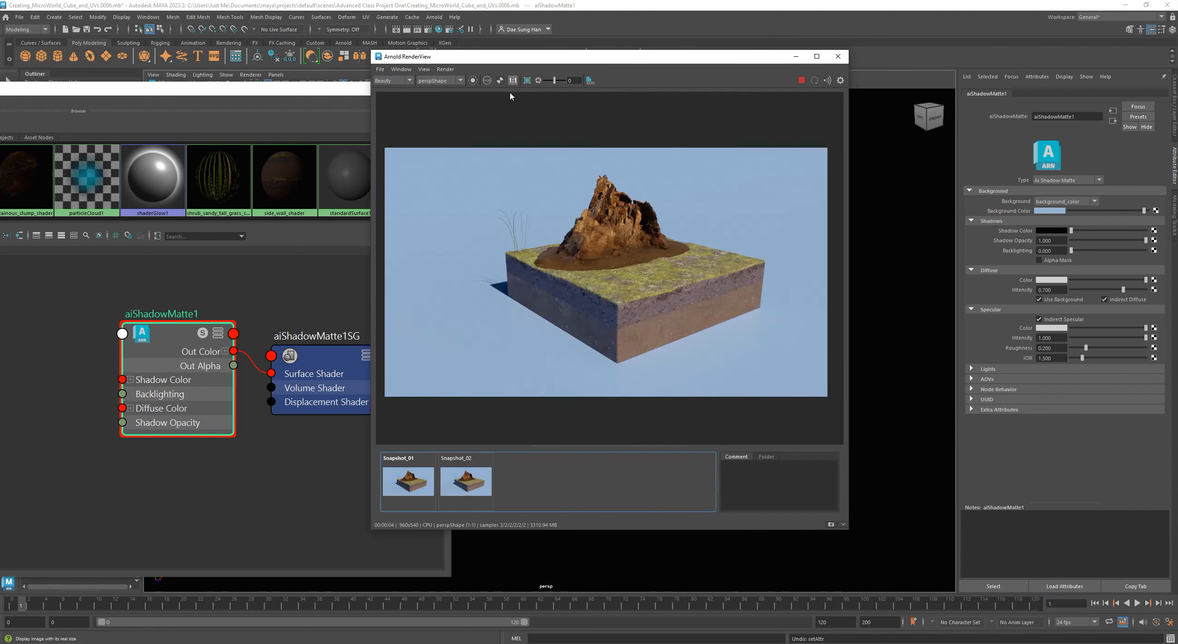
click(429, 477)
click(460, 483)
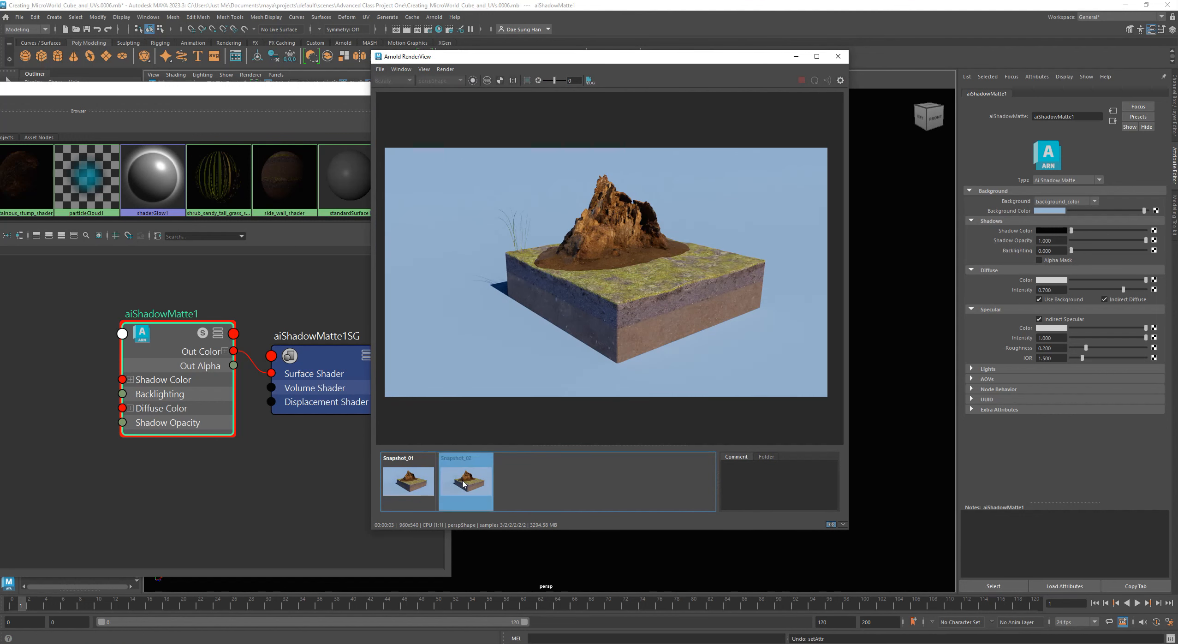
click(463, 483)
click(830, 524)
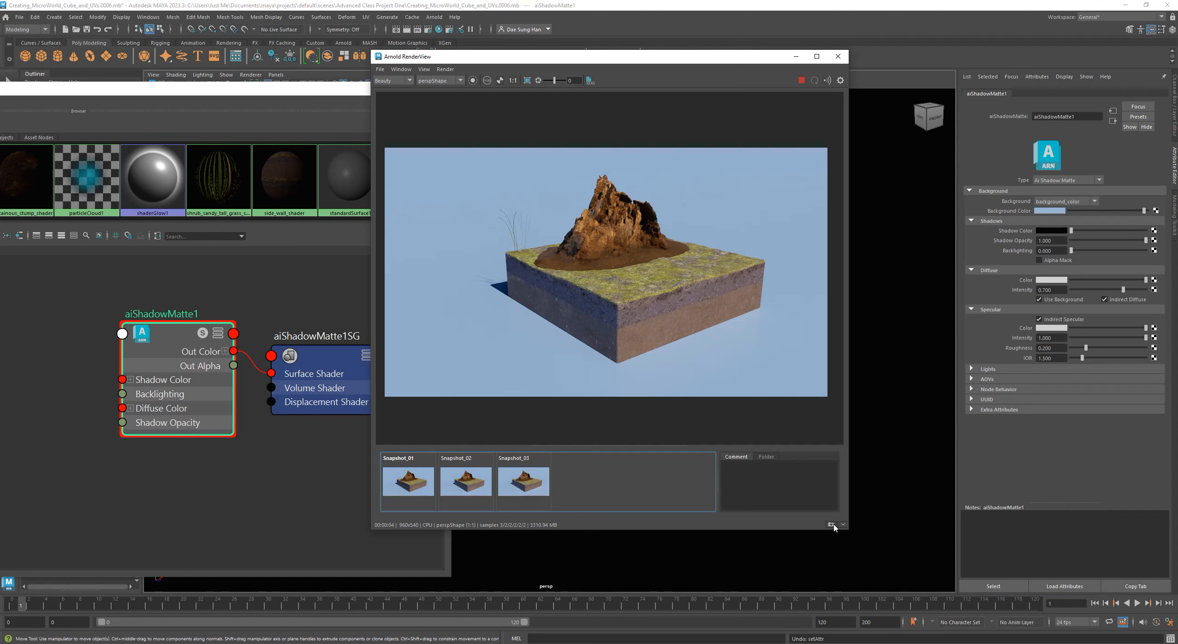
Compare Snapshot_02 with Snapshot_03 up close around the cube's base and the floor reflection.
scroll(704, 324, up, 4)
click(487, 486)
click(516, 488)
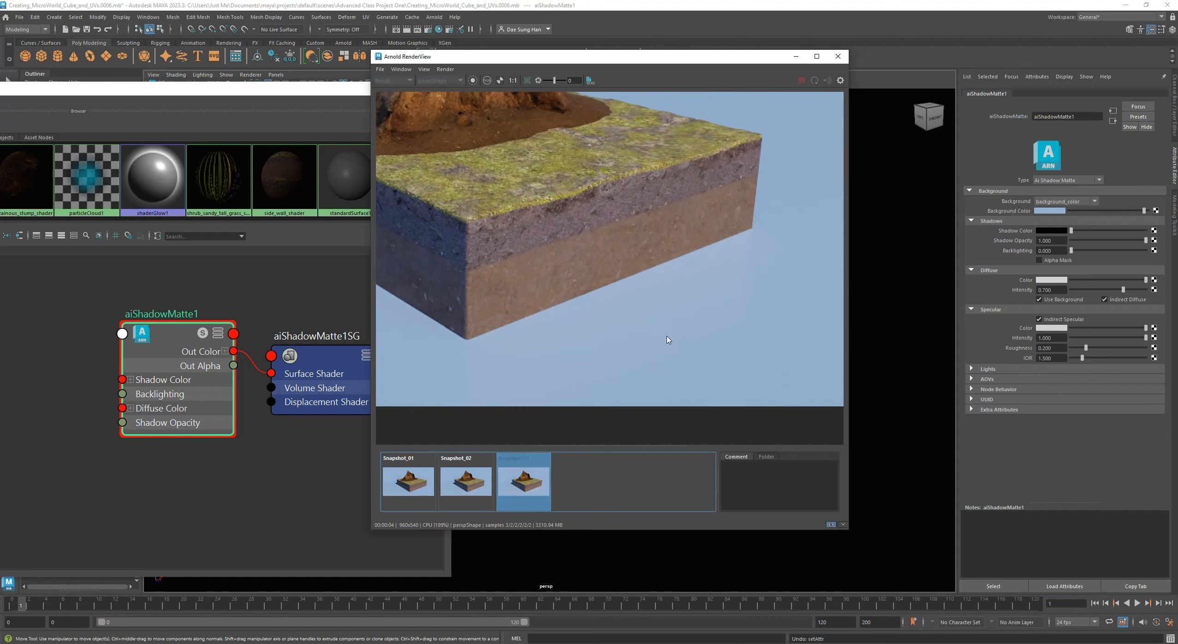
scroll(791, 273, up, 2)
click(480, 484)
click(526, 481)
click(604, 467)
Return the render to 1:1 scale and set the specular Intensity of aiShadowMatte1 to 2.
click(513, 81)
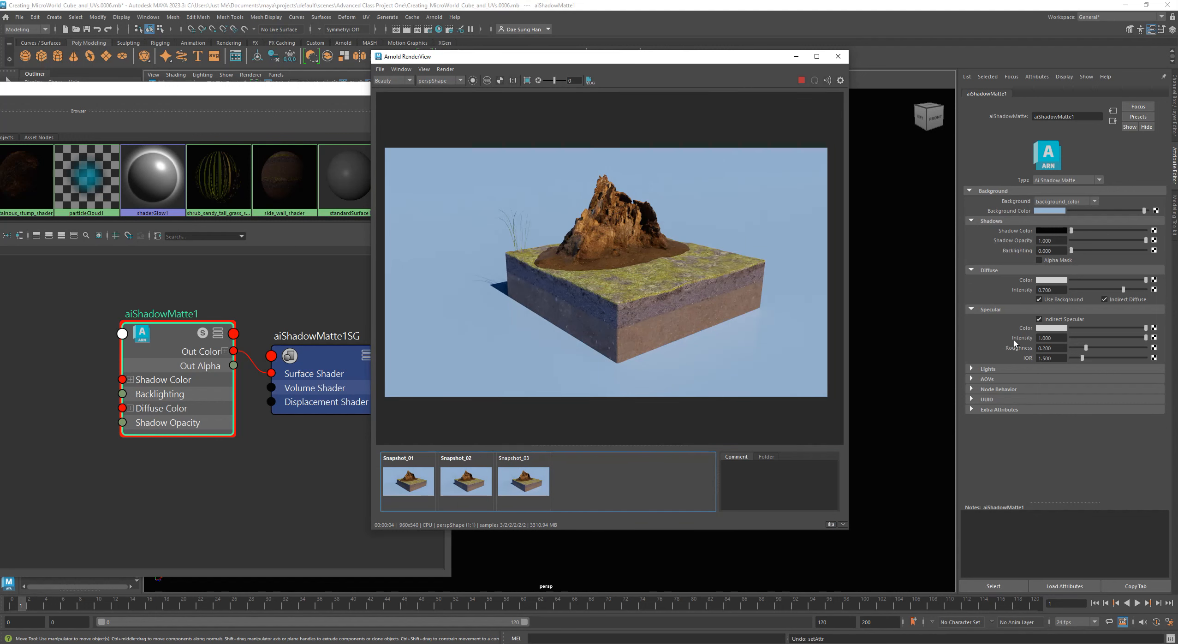
click(1056, 337)
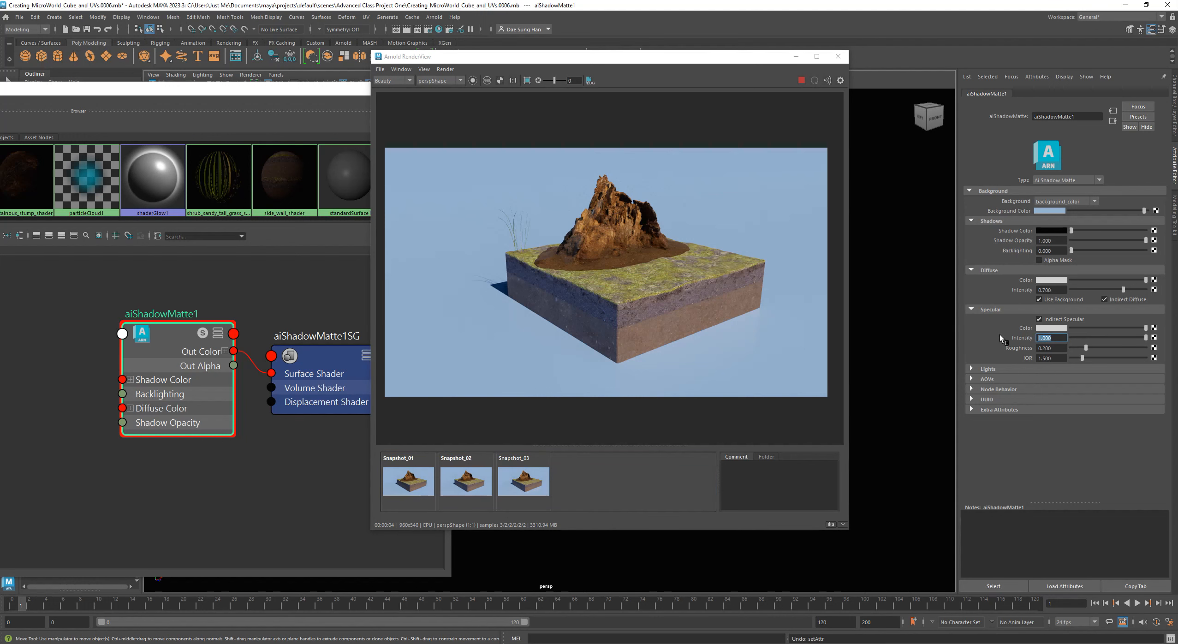
text(2)
key(Return)
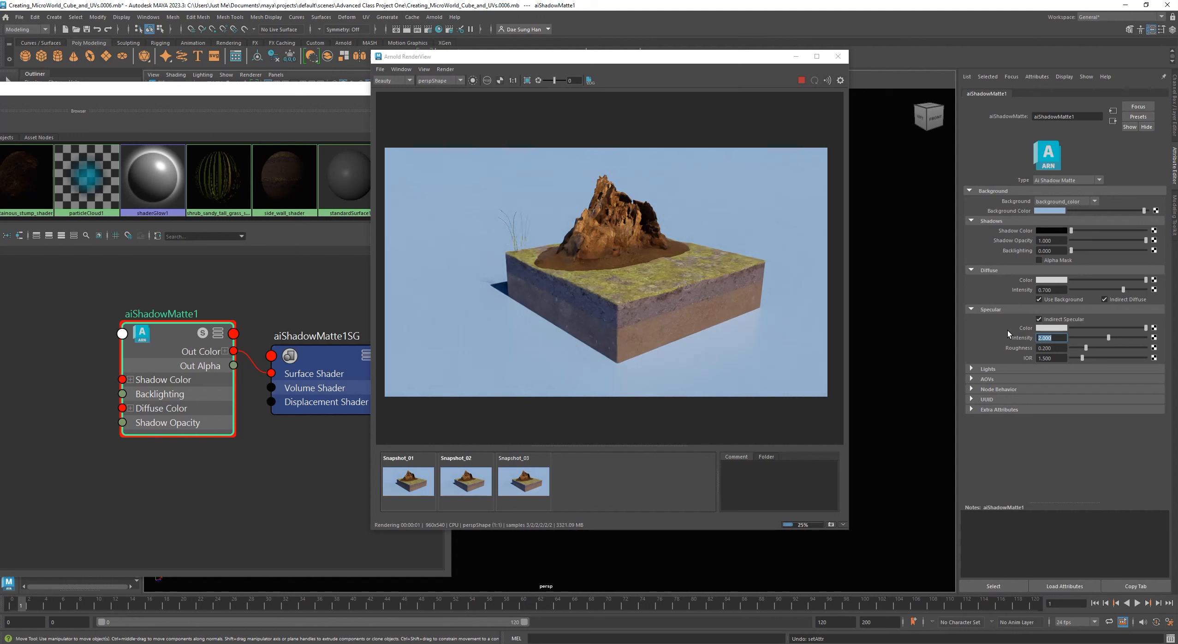
Compare the specular Intensity 2 render with Snapshot_03 on the cube's walls and surrounding floor up close.
scroll(691, 270, up, 5)
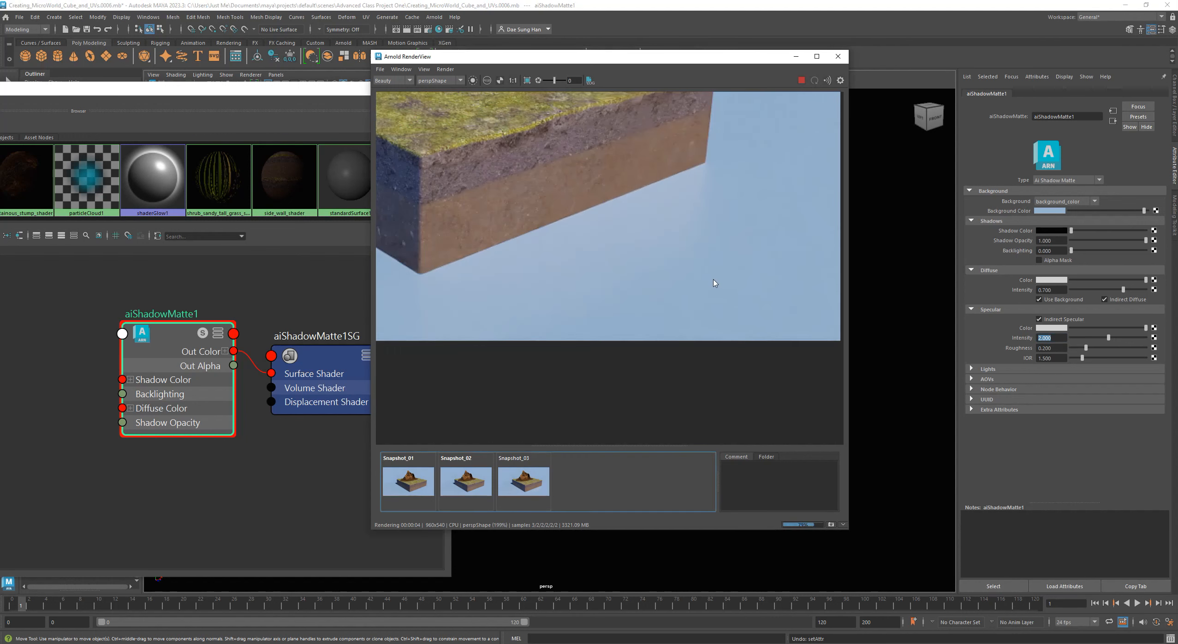
click(522, 480)
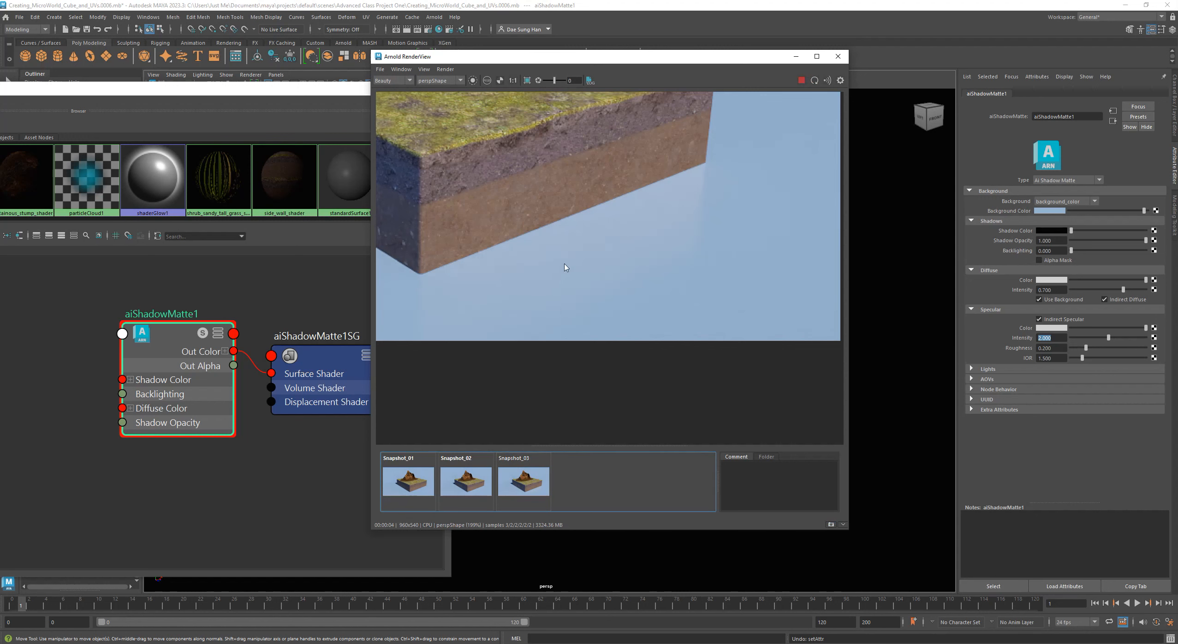
middle_drag(561, 274, 644, 398)
click(667, 331)
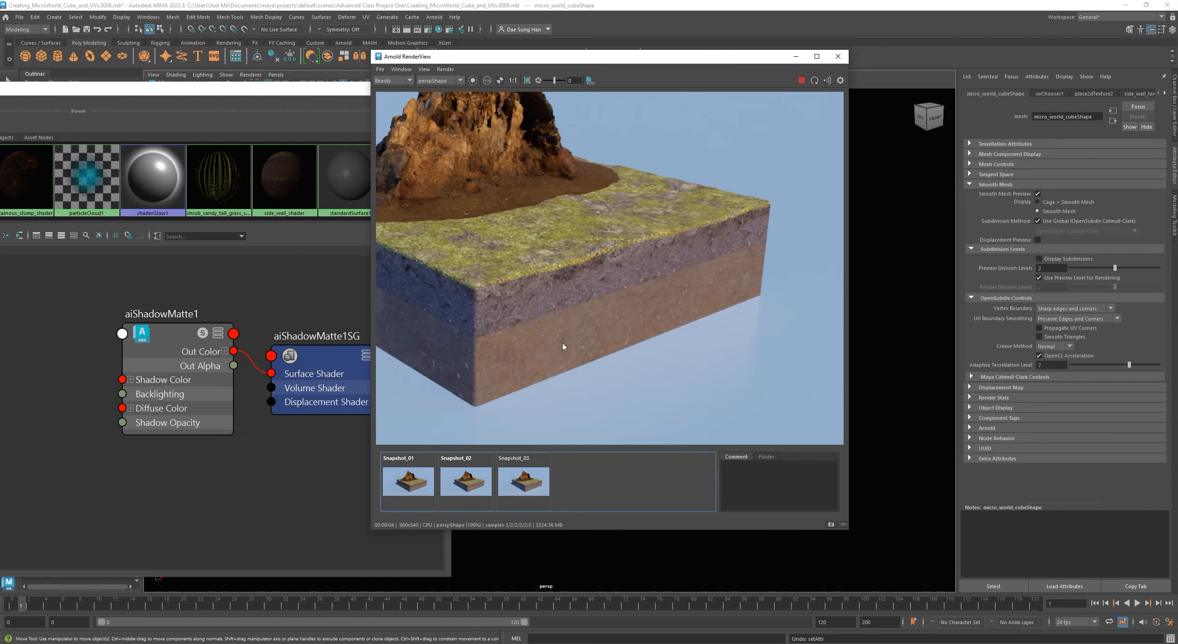
middle_drag(562, 345, 543, 322)
click(519, 481)
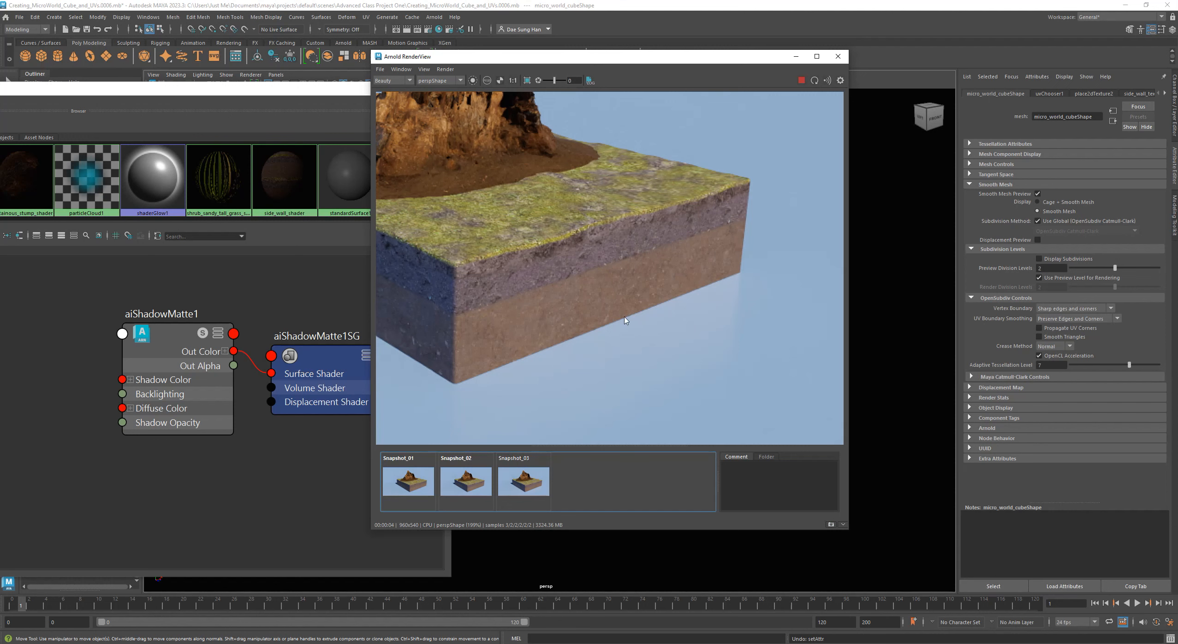
click(534, 481)
middle_drag(471, 299, 701, 345)
click(529, 484)
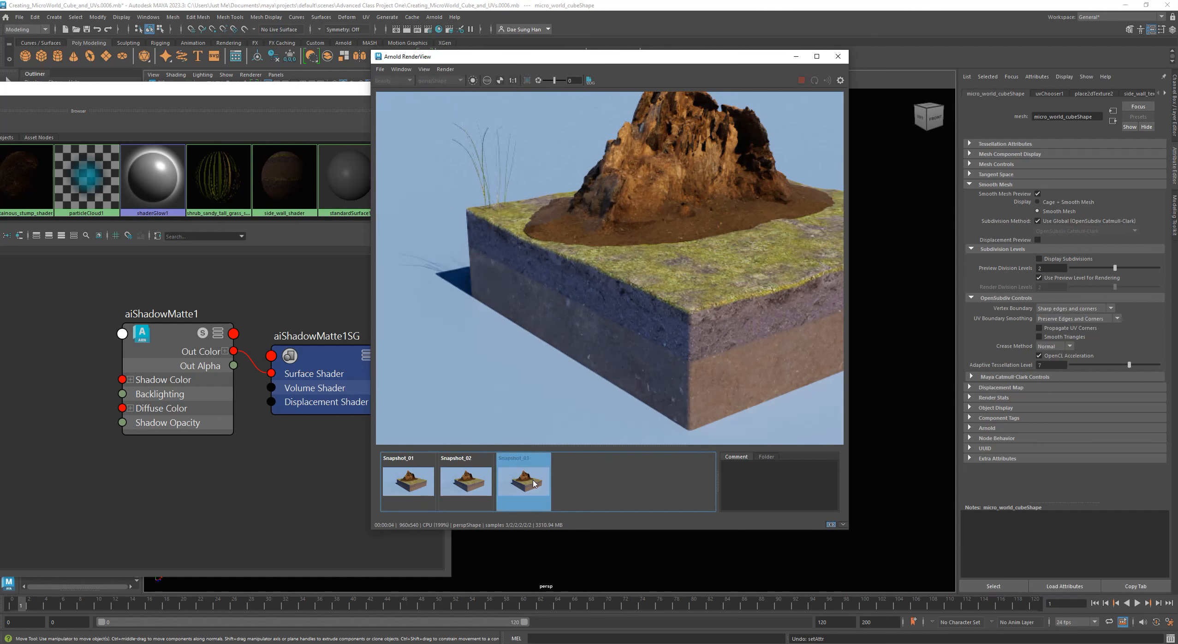
Examine the cube's sunlit wall, shadowed wall and grass shadow up close, switching between the live render and Snapshot_03.
middle_drag(747, 313, 443, 281)
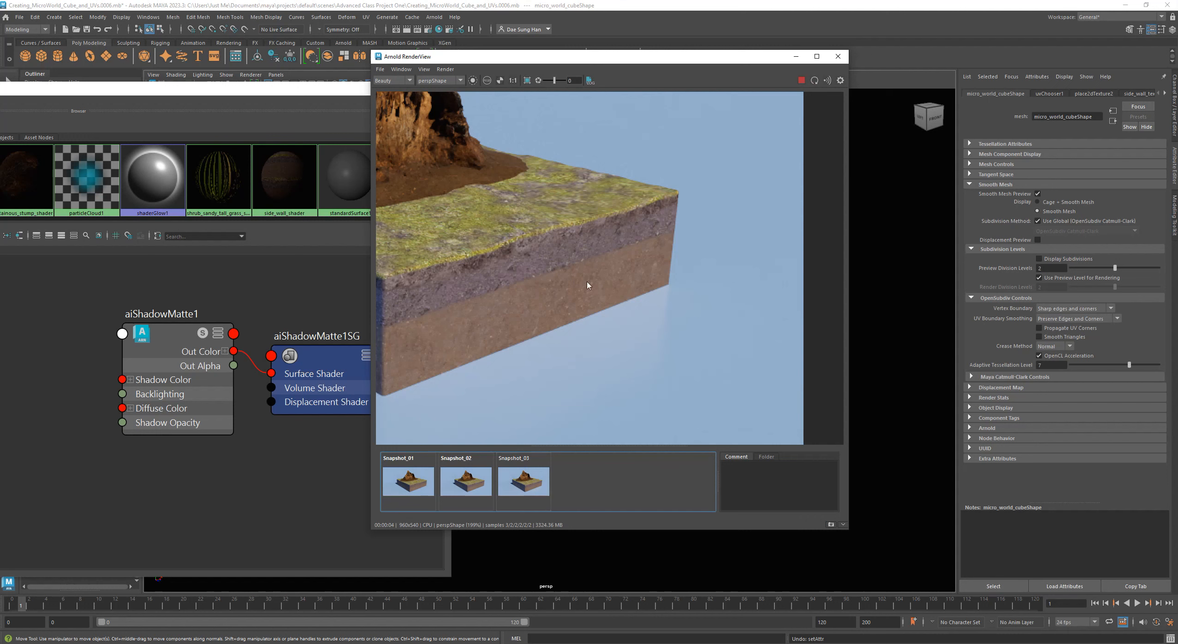
scroll(592, 283, up, 2)
middle_drag(594, 281, 649, 263)
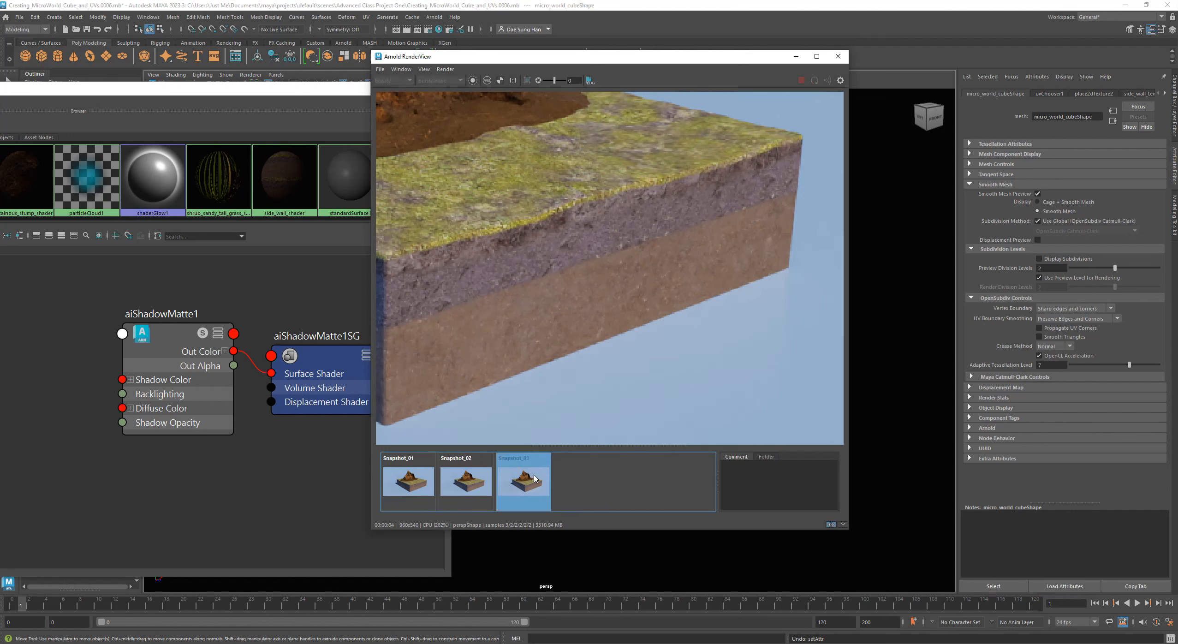
scroll(546, 391, down, 1)
scroll(494, 193, up, 1)
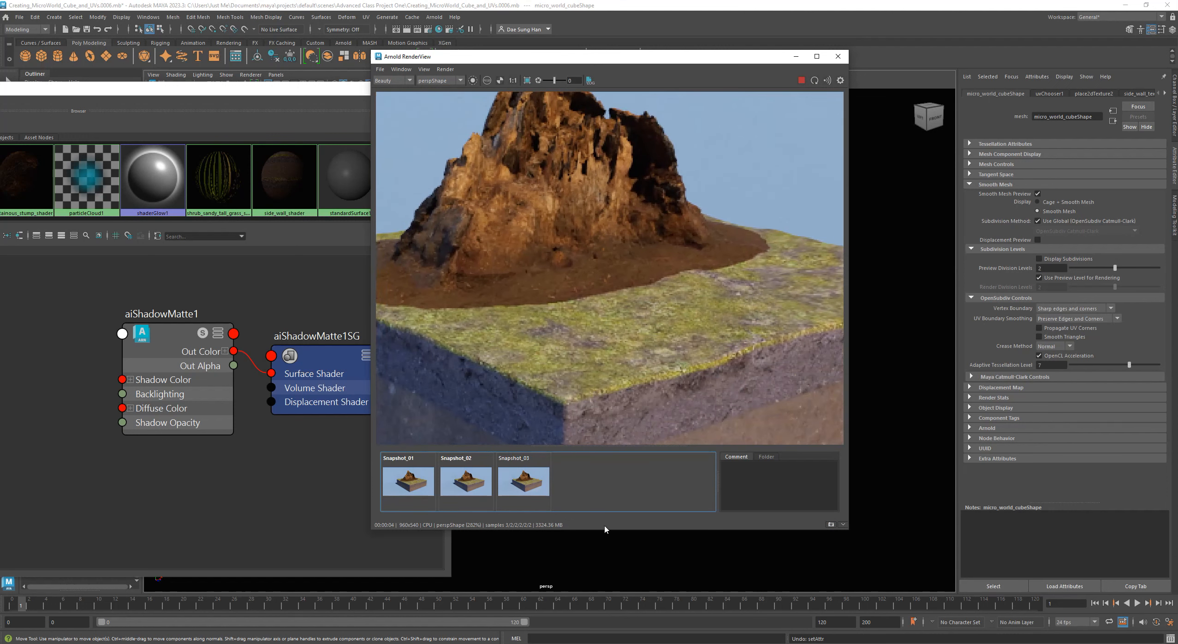
click(530, 489)
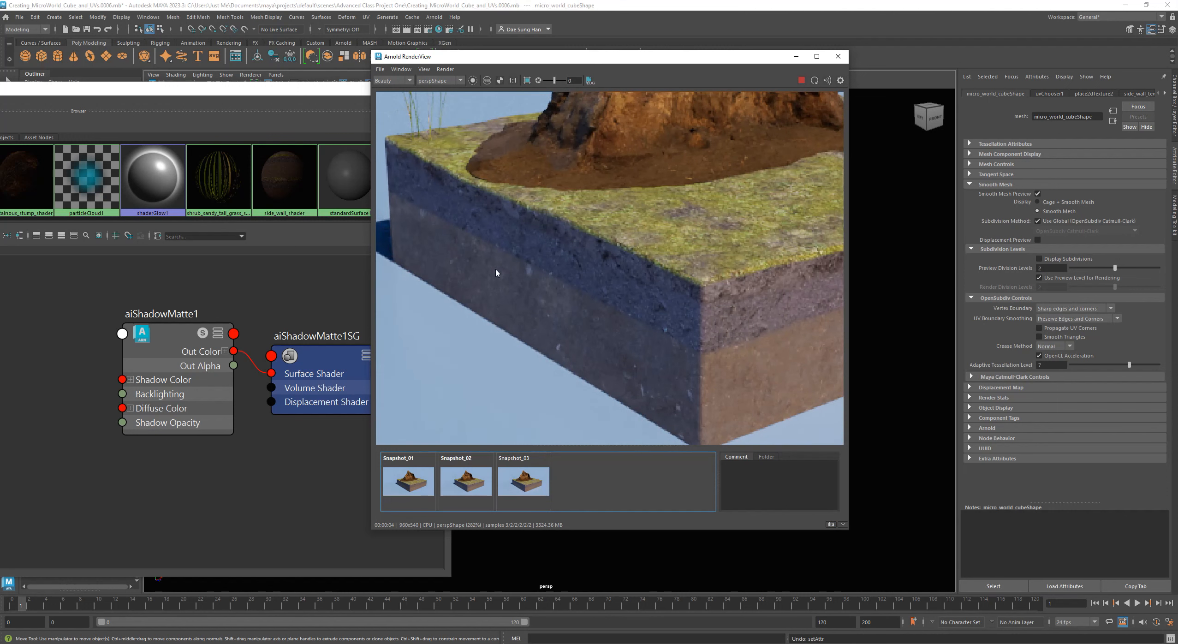
click(525, 486)
click(521, 483)
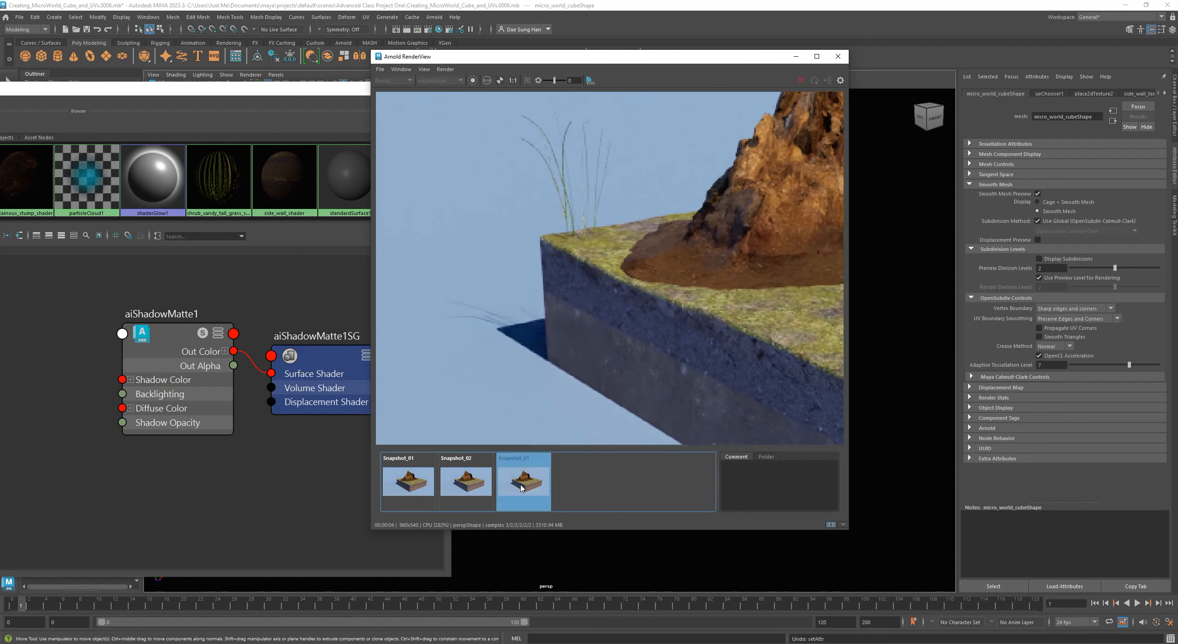
click(521, 483)
click(521, 483)
click(521, 484)
Return the render to 1:1 scale and set the specular Intensity of aiShadowMatte1 to 1.
click(512, 81)
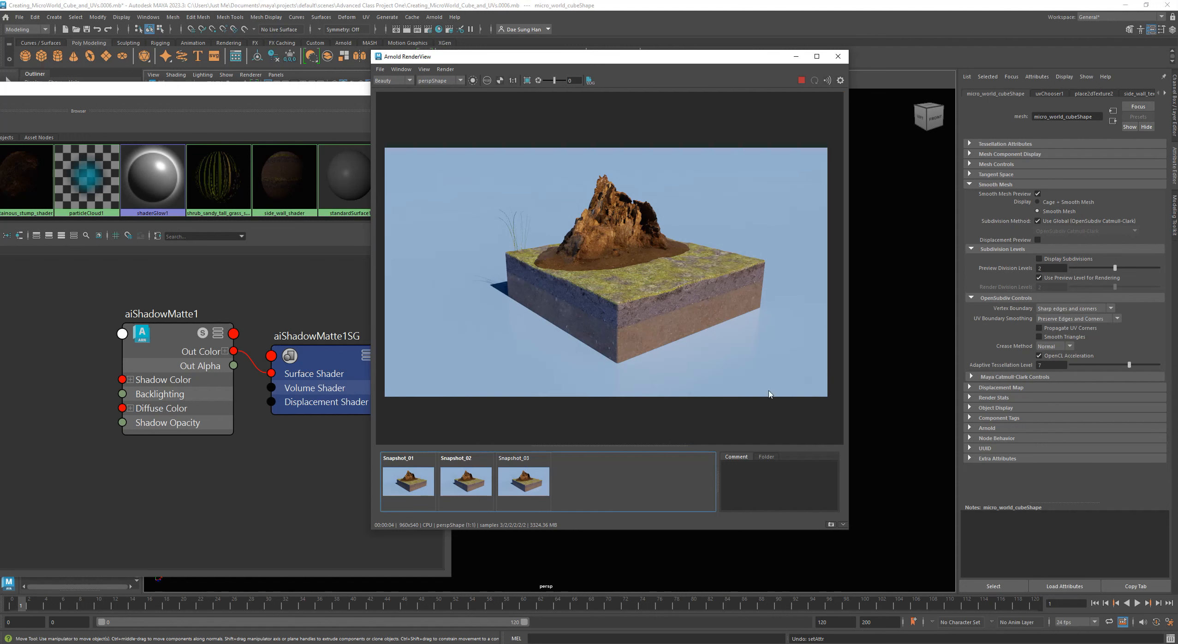
click(174, 334)
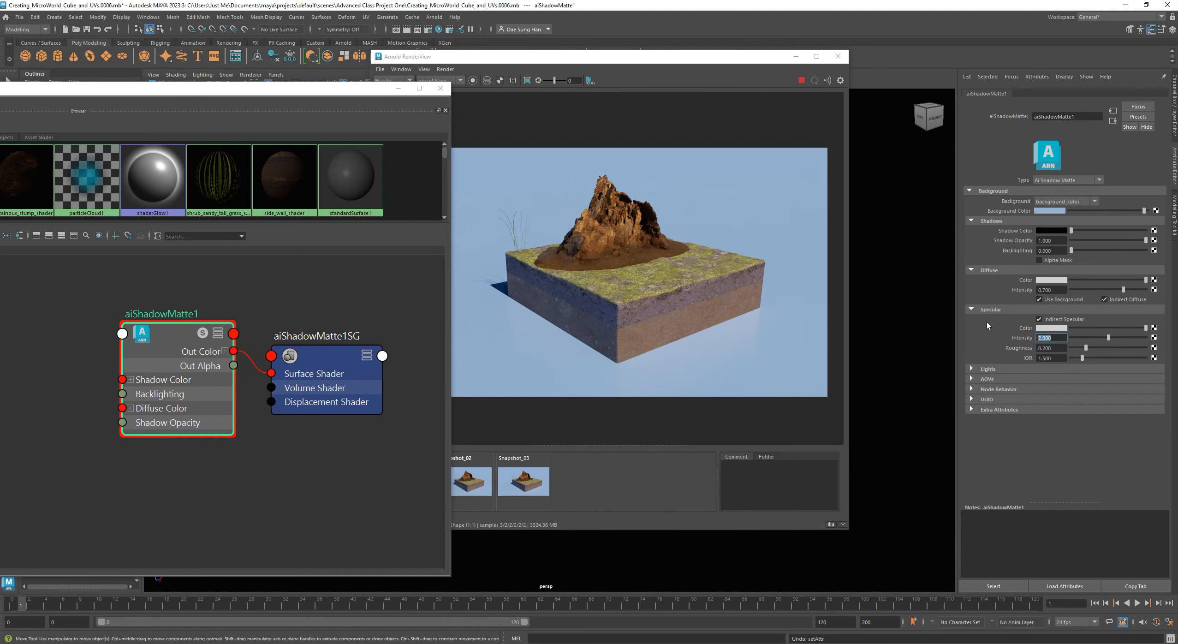
text(1)
key(Return)
click(1056, 348)
Move the Hypershade out of the way and place the render window over the viewport, clear of the aiShadowMatte1 attributes.
drag(622, 69, 768, 35)
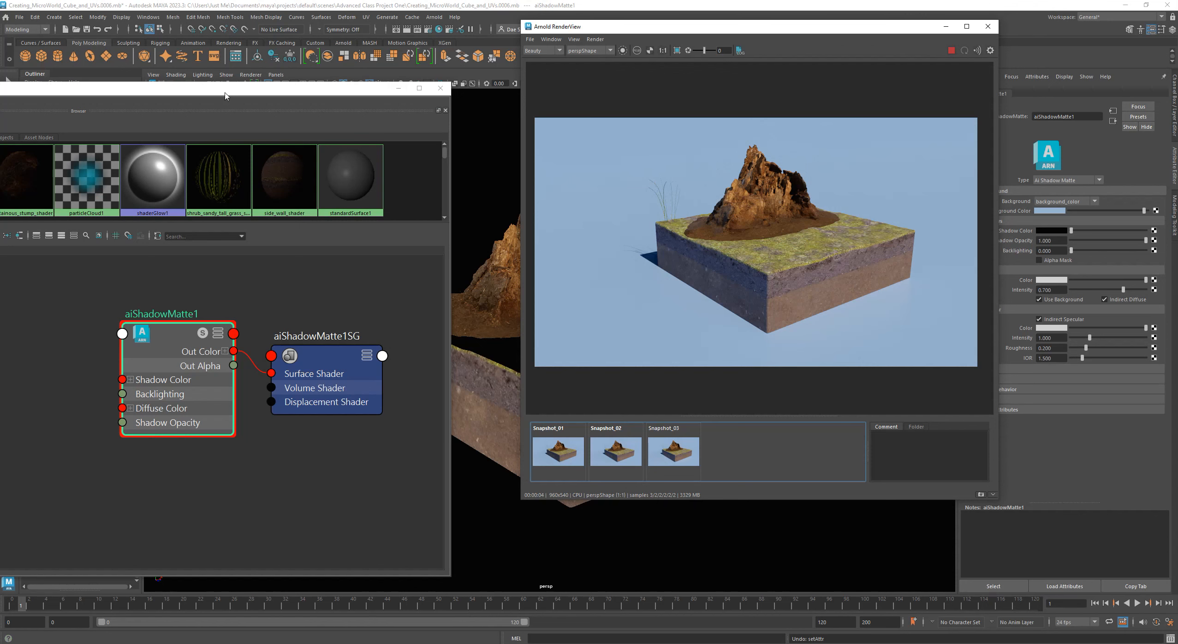
drag(224, 95, 569, 103)
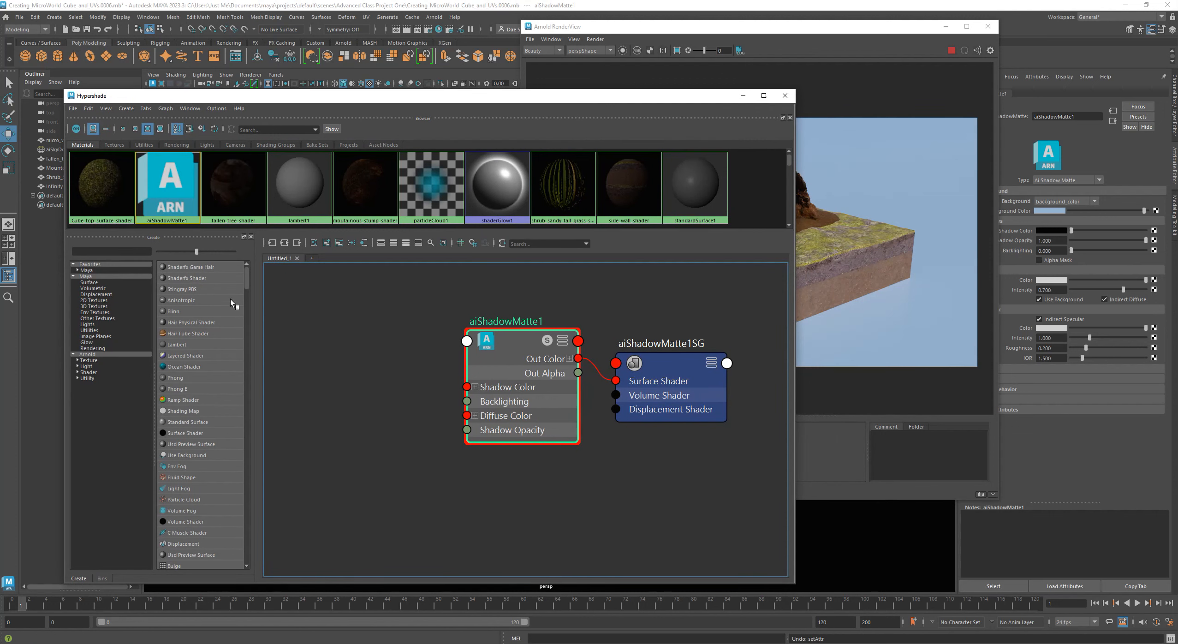
mouse_move(300, 230)
mouse_down()
mouse_move(301, 323)
mouse_move(300, 230)
mouse_up()
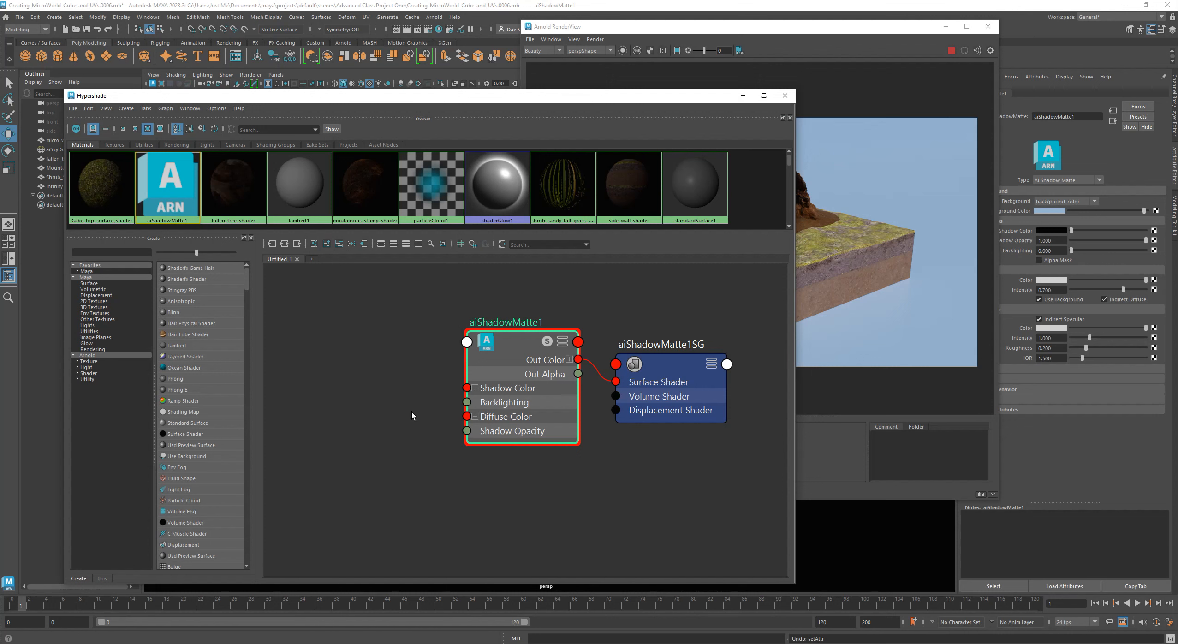
drag(690, 99, 0, 104)
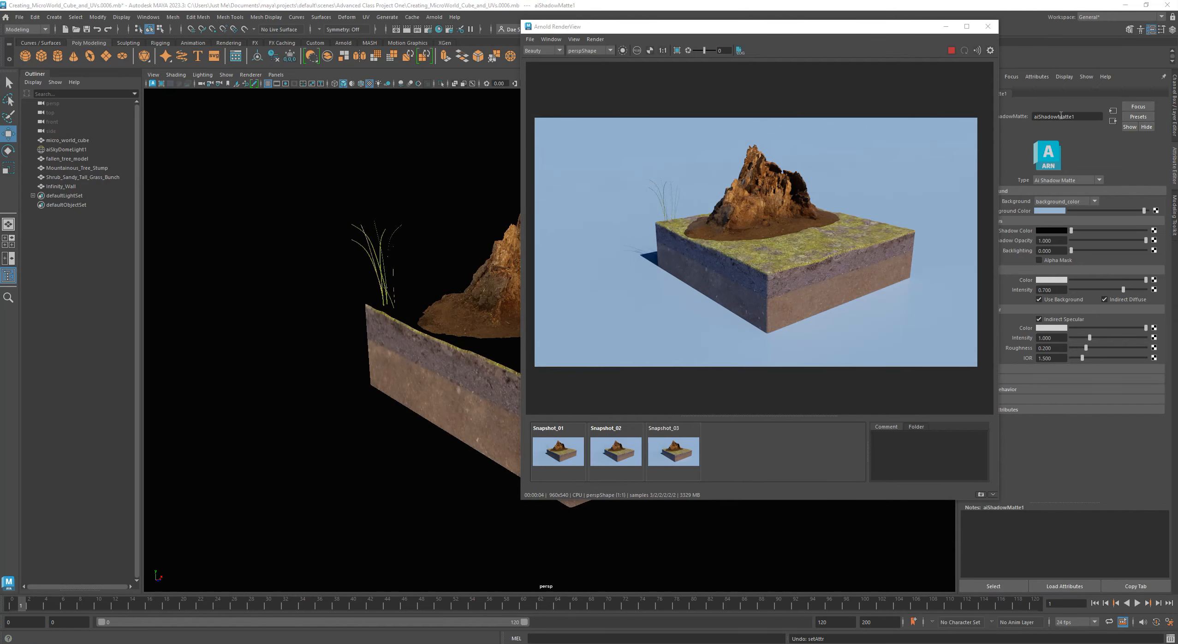
drag(854, 30, 490, 83)
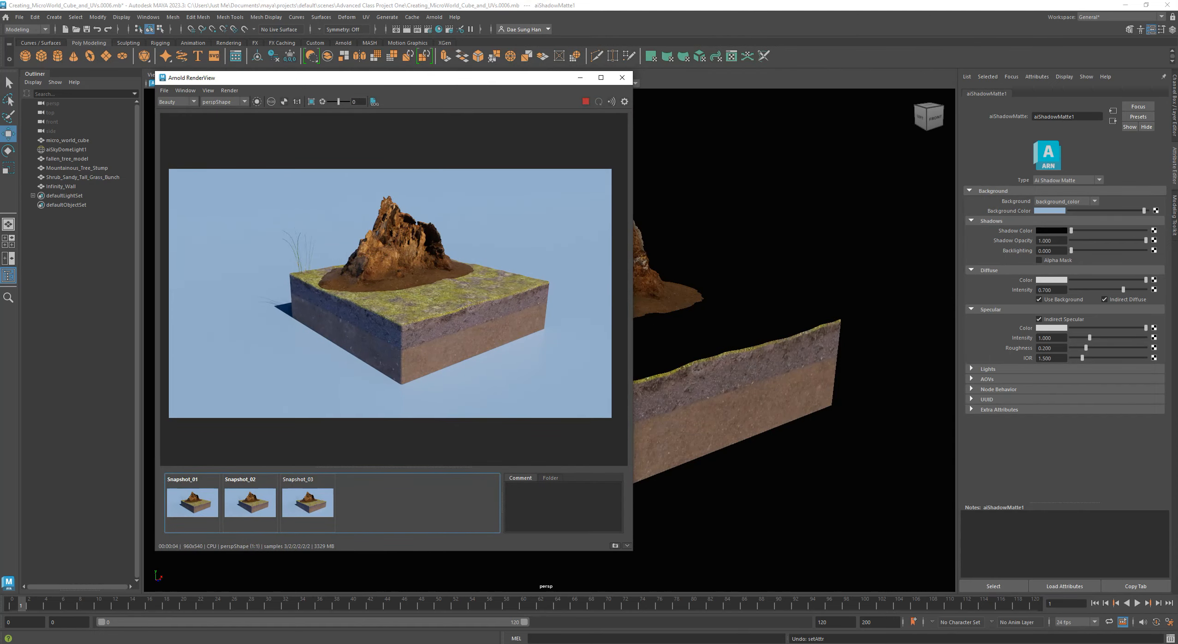
Bring up the Word agenda list and colour the item on experimenting with the aishadowmatte shader's Diffuse and Specular red.
drag(1177, 112, 575, 37)
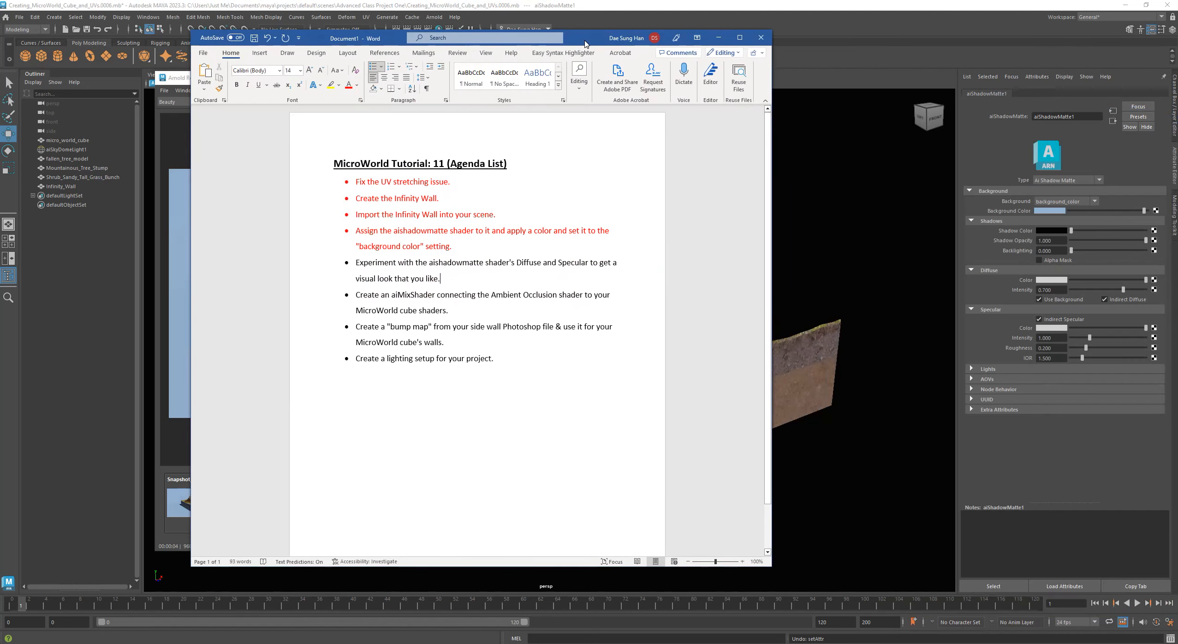
triple_click(471, 267)
click(348, 85)
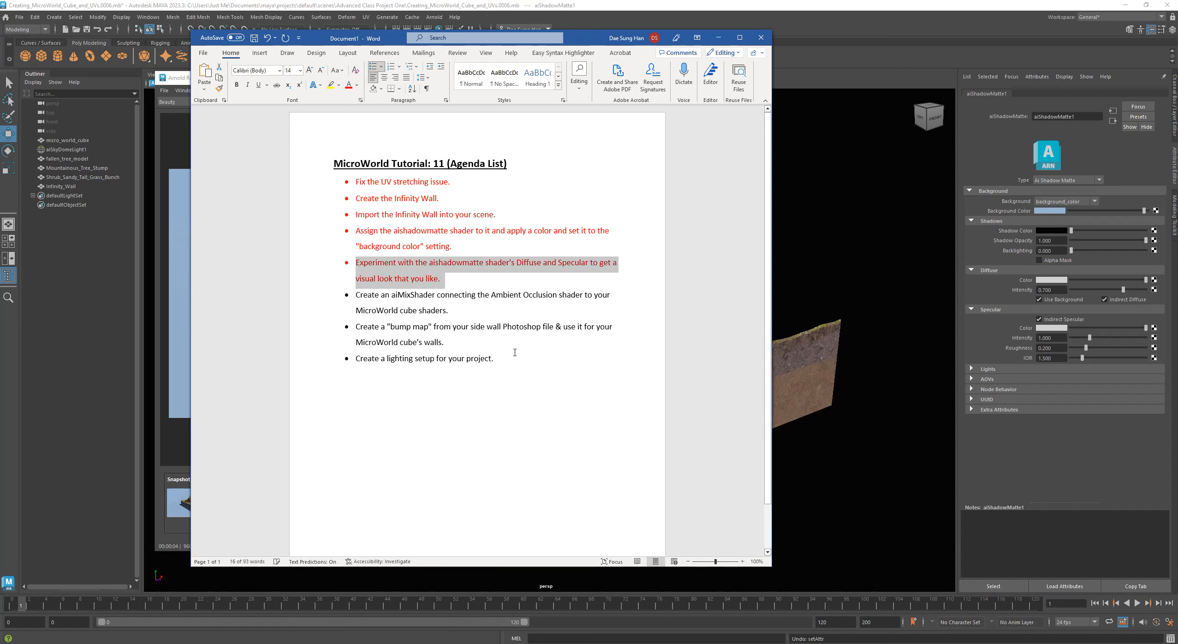
click(519, 356)
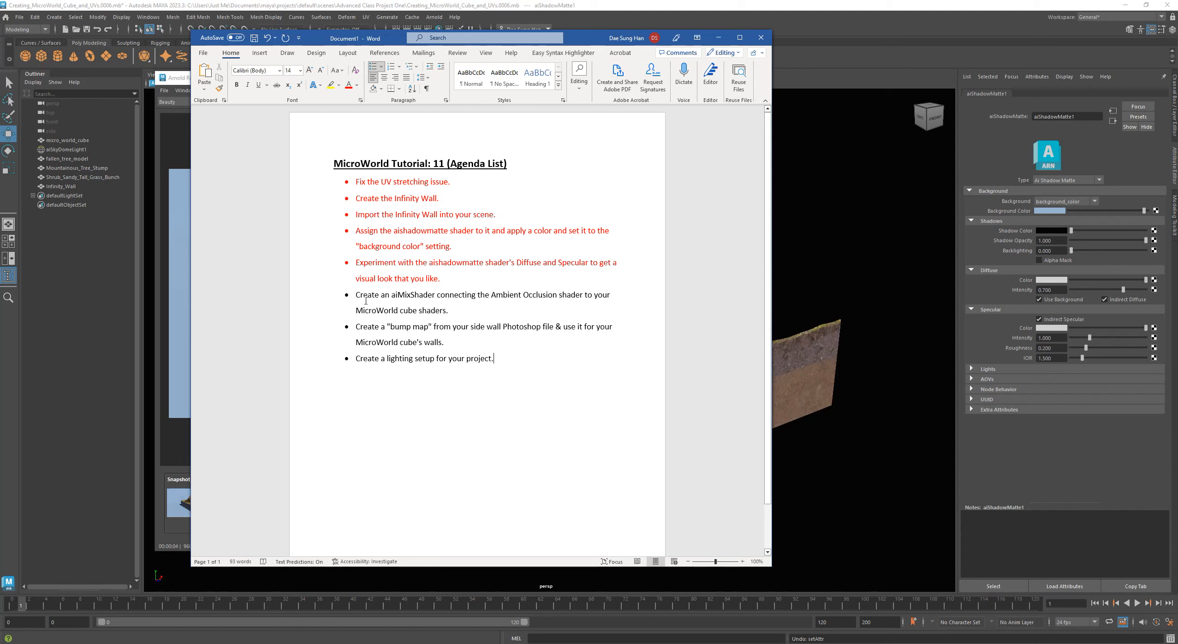
Review the agenda item on connecting an Ambient Occlusion shader through an aiMixShader, and move the document out of view.
drag(438, 298, 397, 298)
click(464, 315)
drag(492, 295, 570, 300)
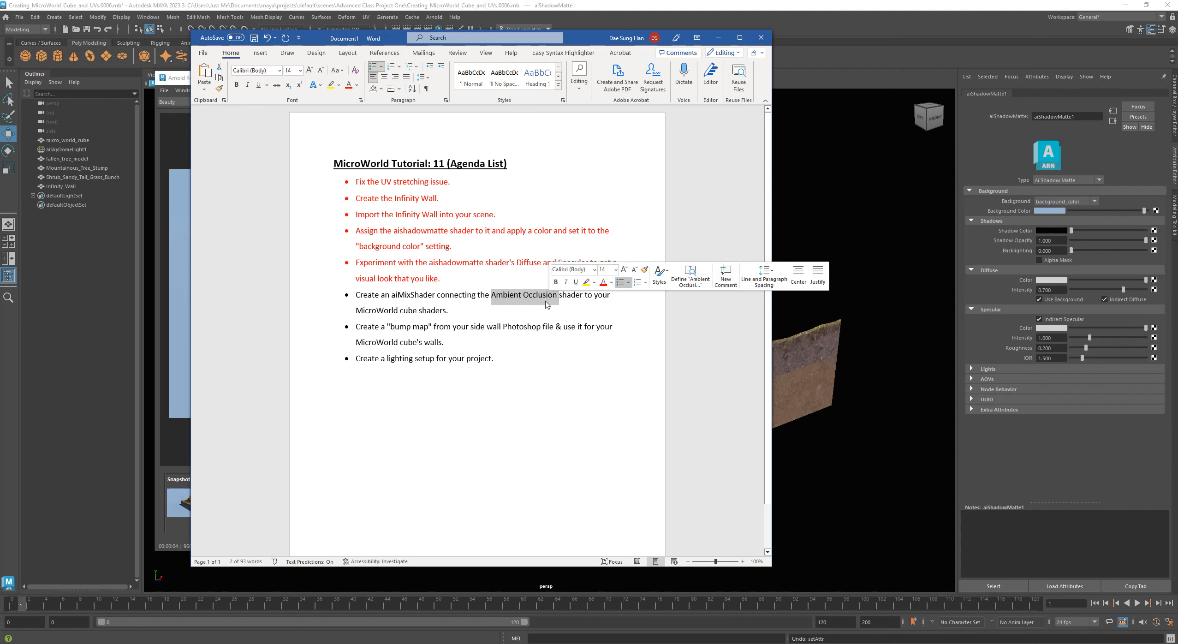
click(514, 309)
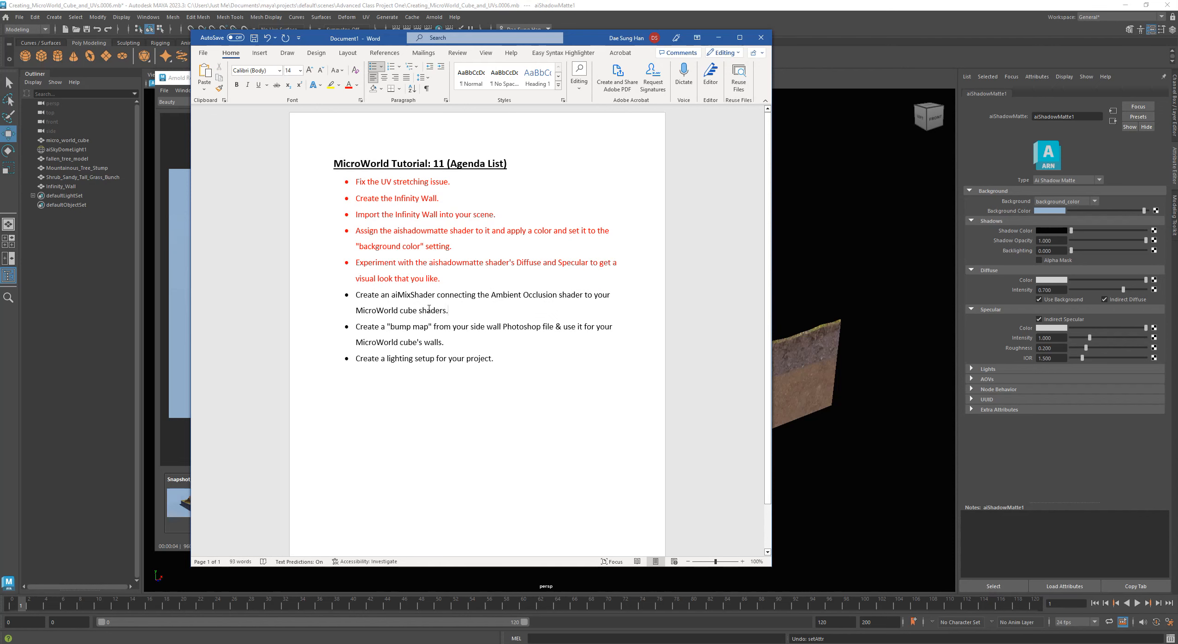
drag(583, 39, 530, 429)
click(726, 361)
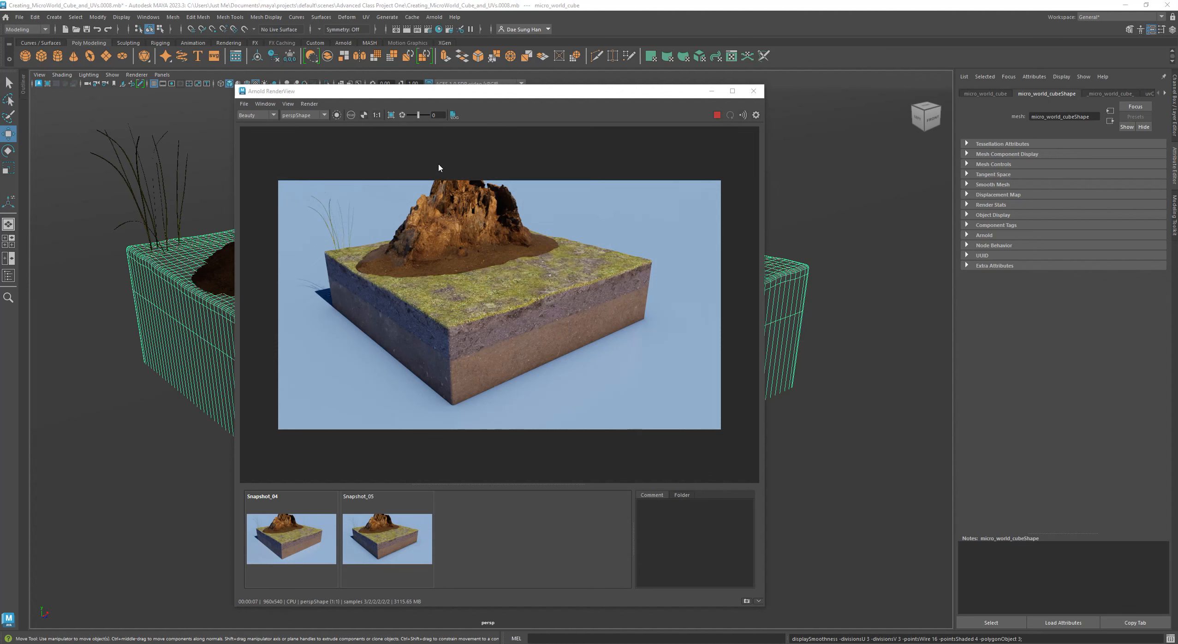
Compare Snapshot_04 with Snapshot_05 along the cube's walls, base and surrounding floor, and return to the live render at 1:1 scale.
drag(531, 98, 698, 80)
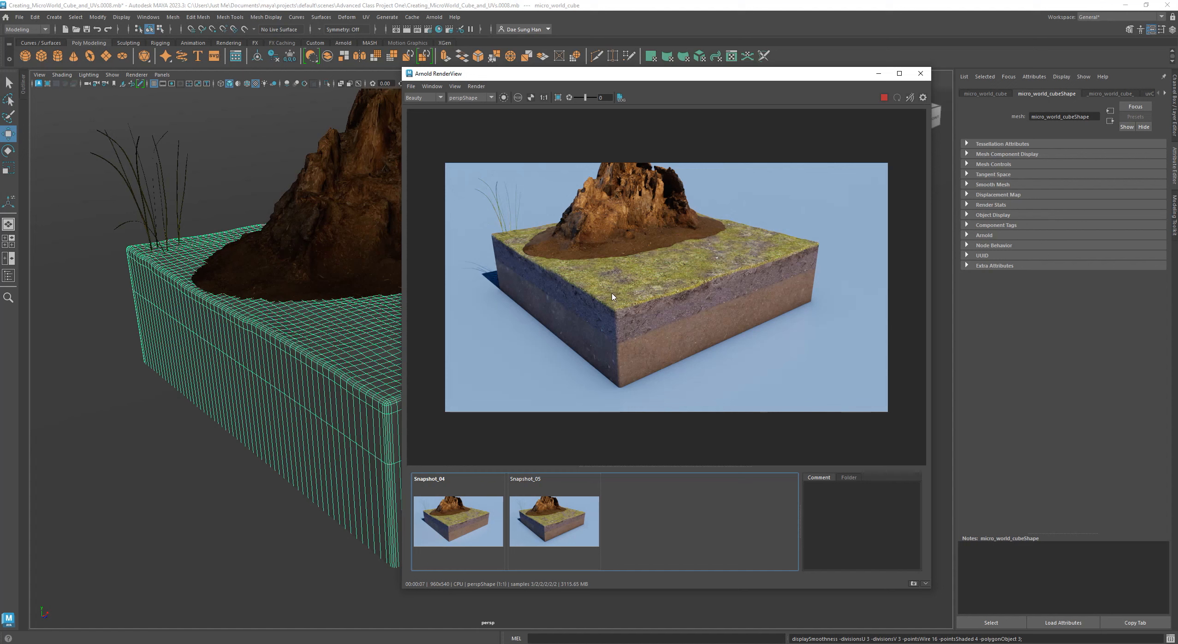
click(455, 535)
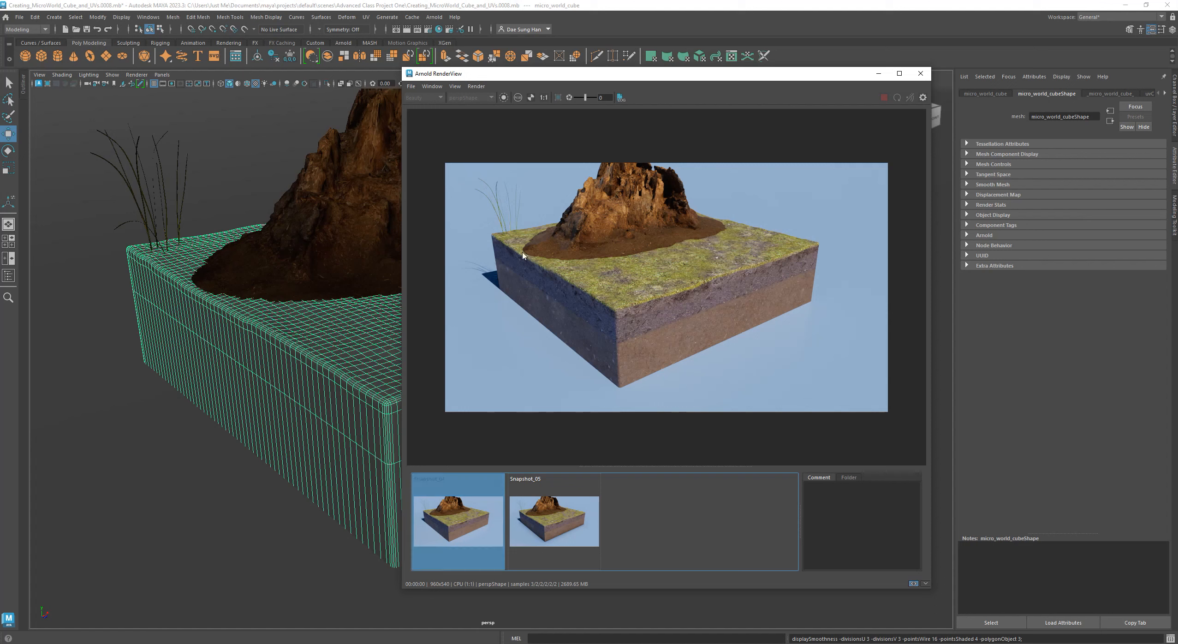
click(553, 524)
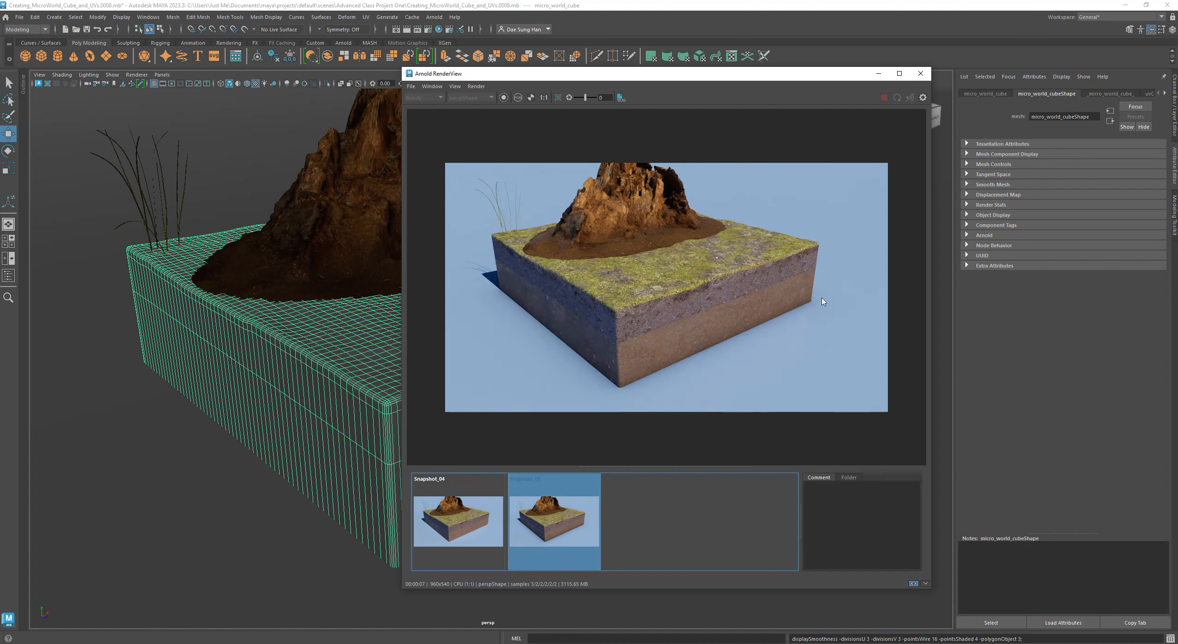
click(451, 525)
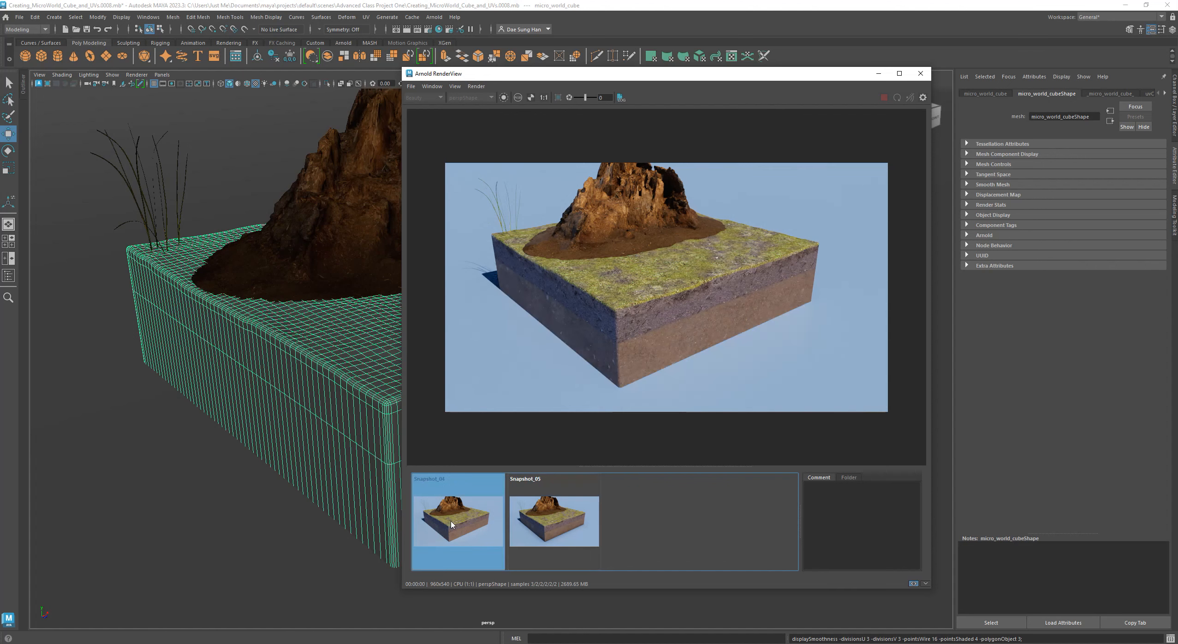
click(562, 528)
click(477, 526)
click(545, 530)
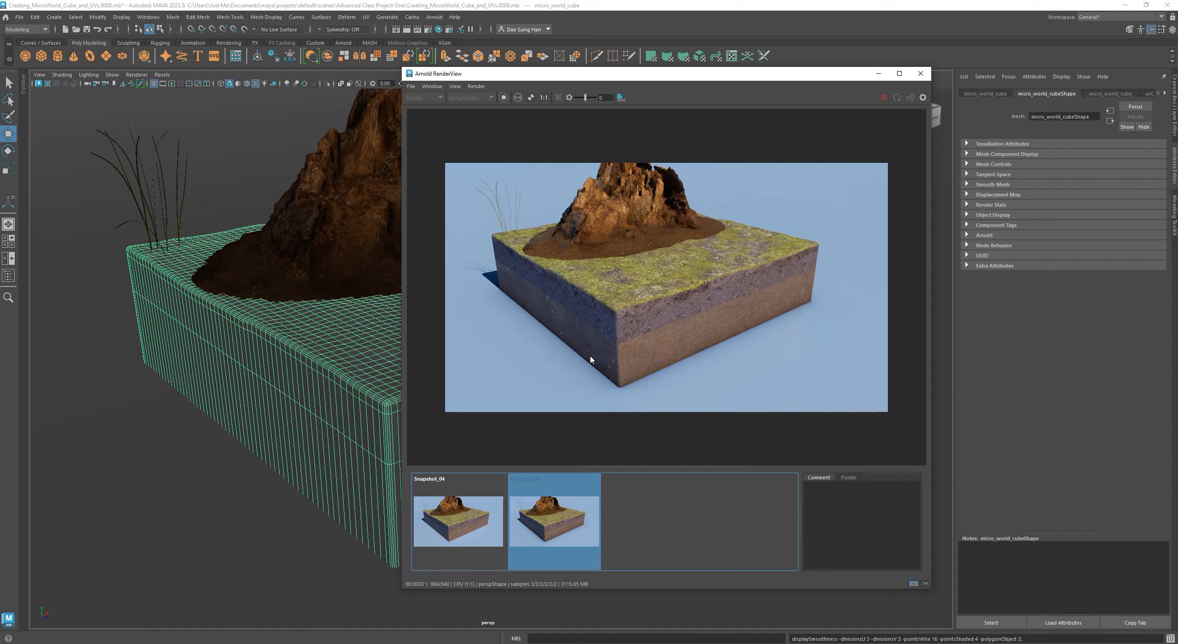
click(478, 501)
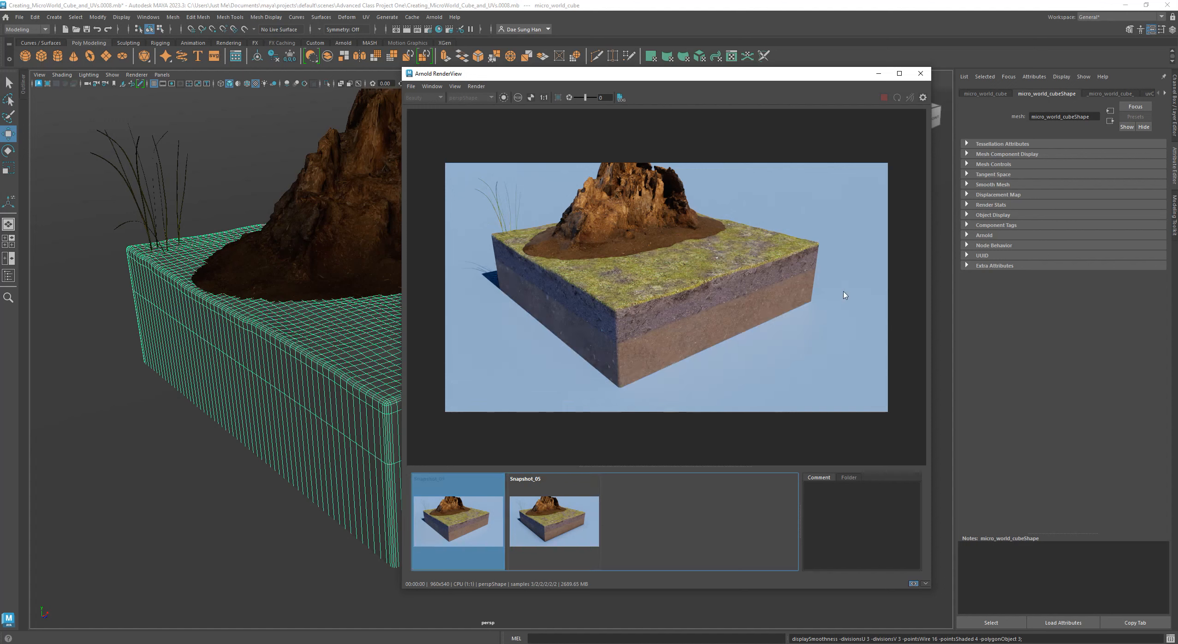
click(543, 514)
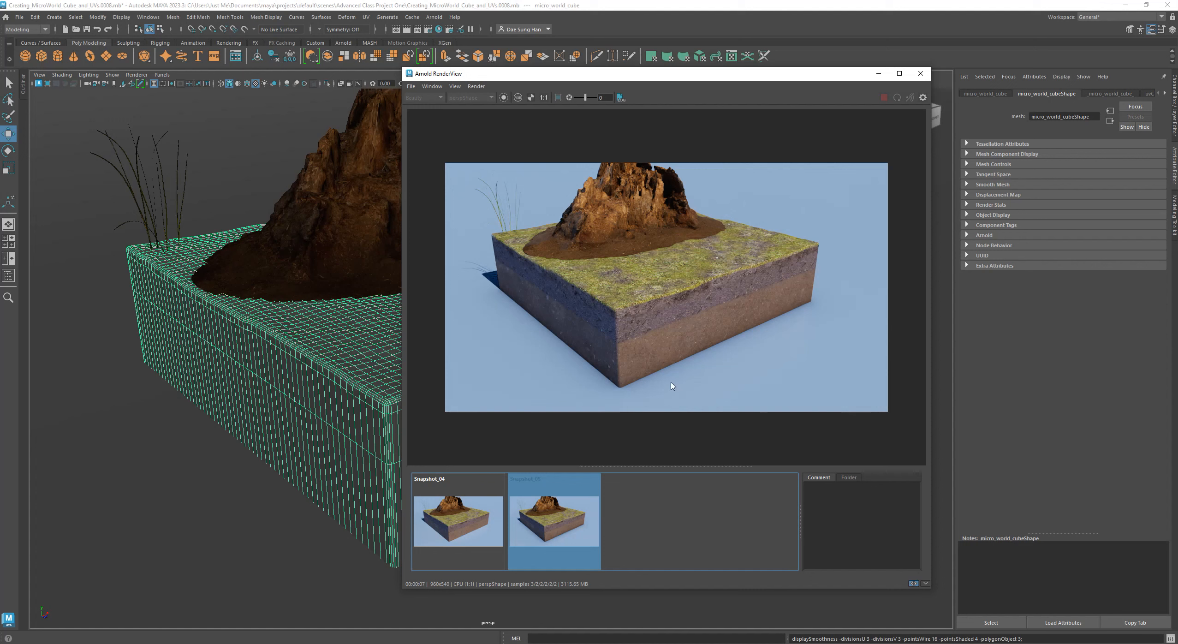
click(453, 523)
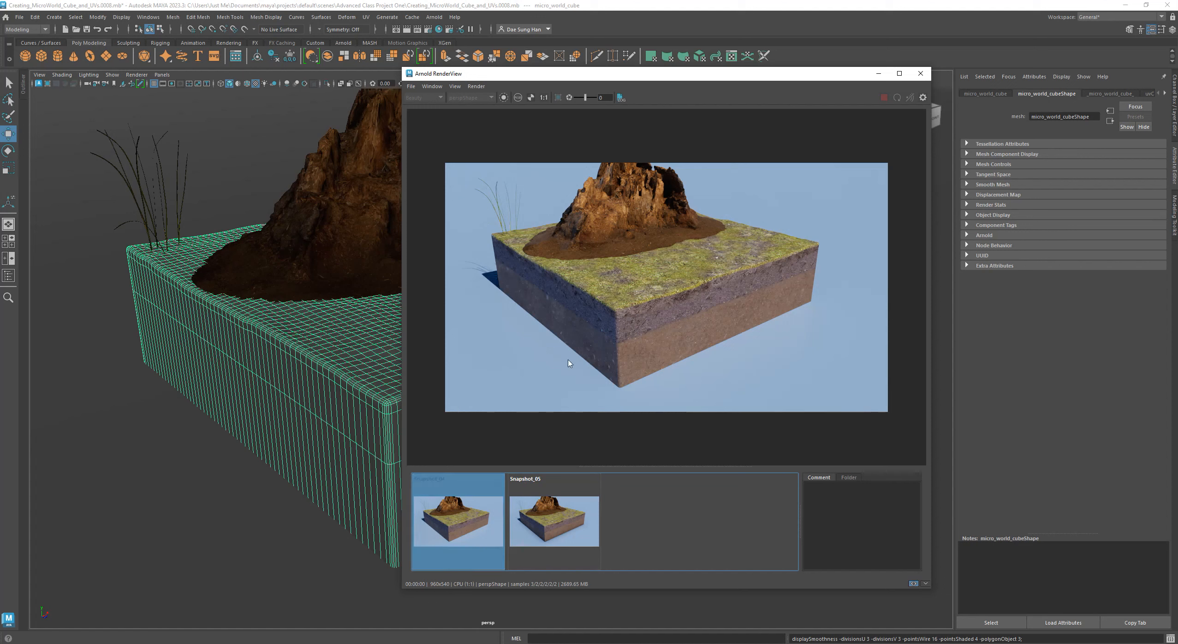
click(580, 518)
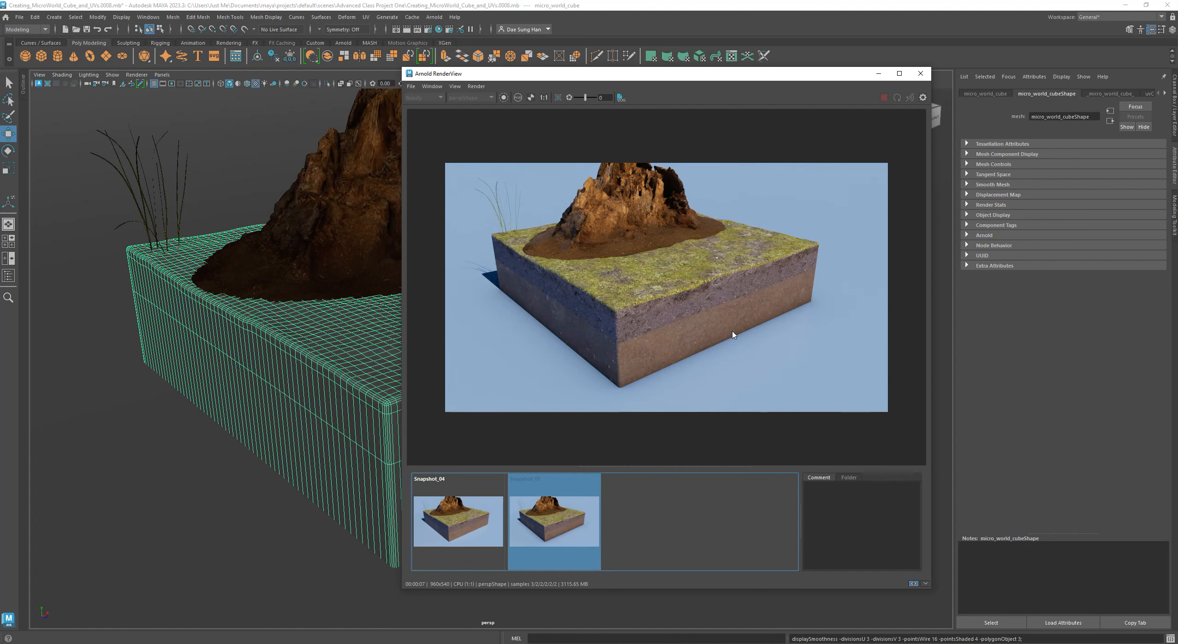
scroll(733, 335, up, 4)
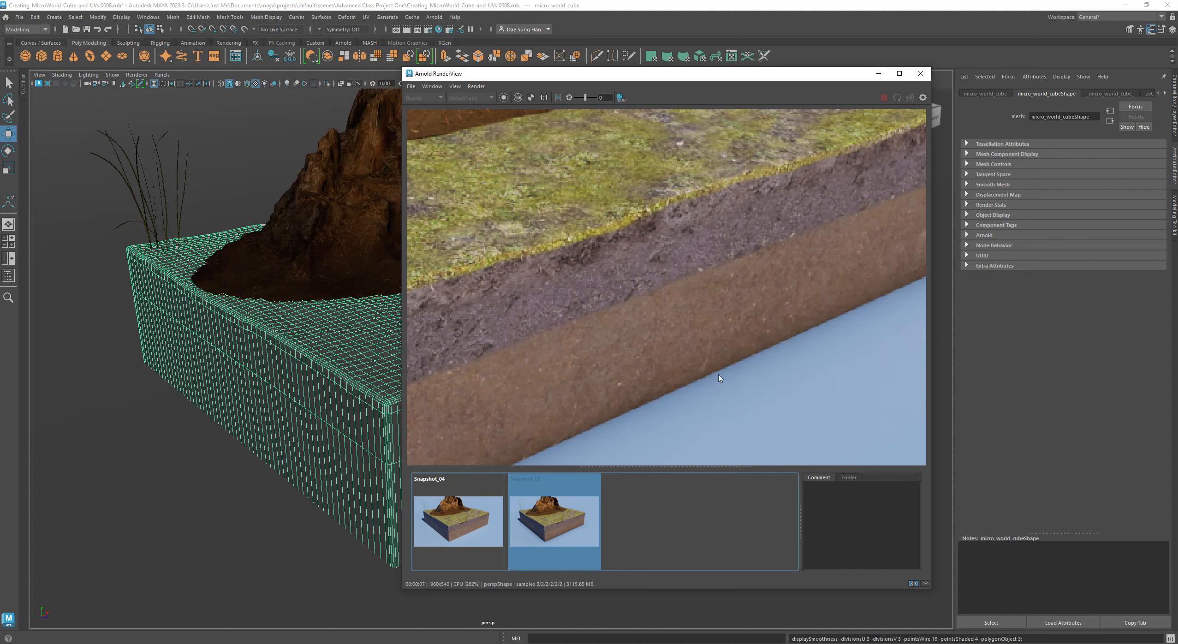
click(543, 97)
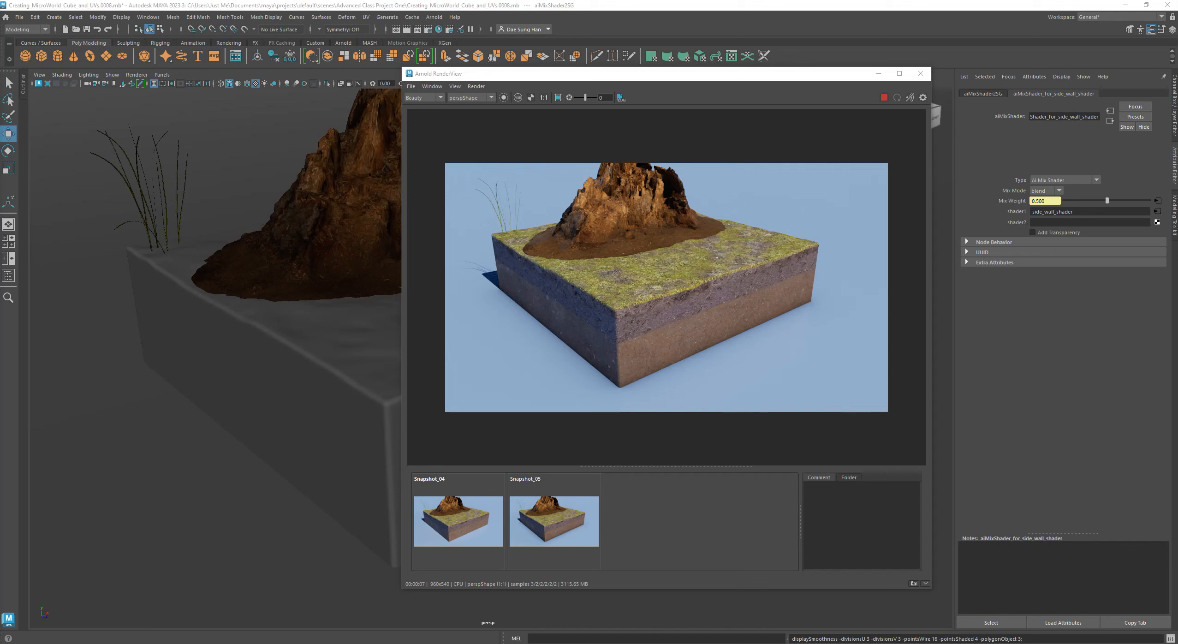
Bring the Hypershade over the render window and show the whole shader network around aiAmbientOcclusion1.
drag(0, 124, 563, 103)
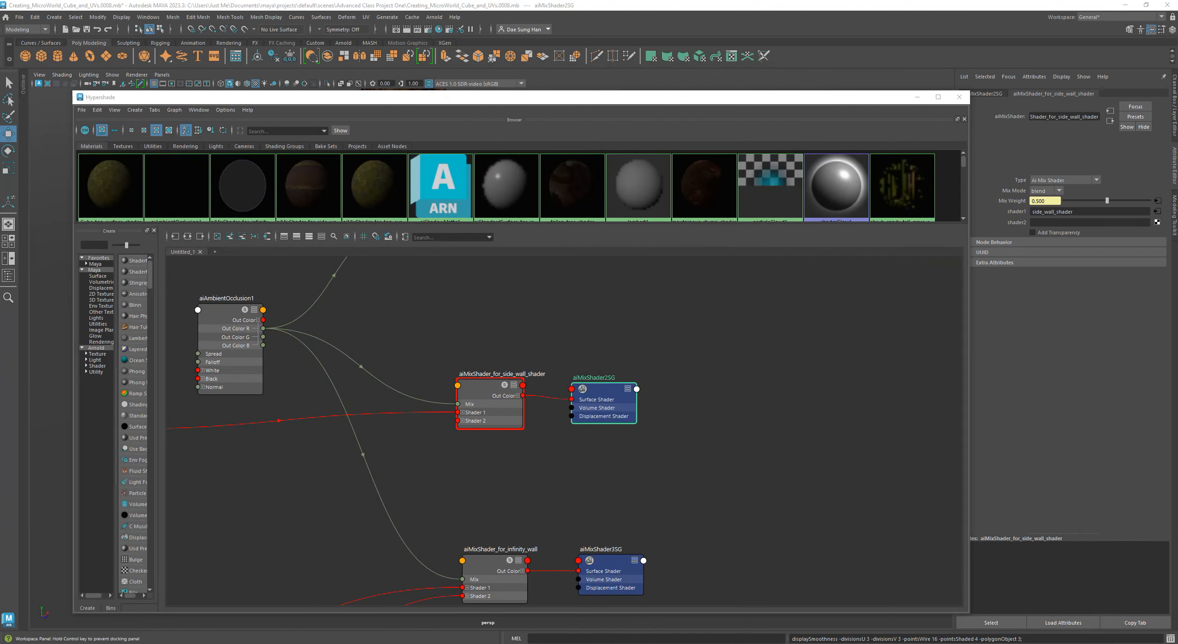
drag(482, 98, 438, 82)
click(429, 83)
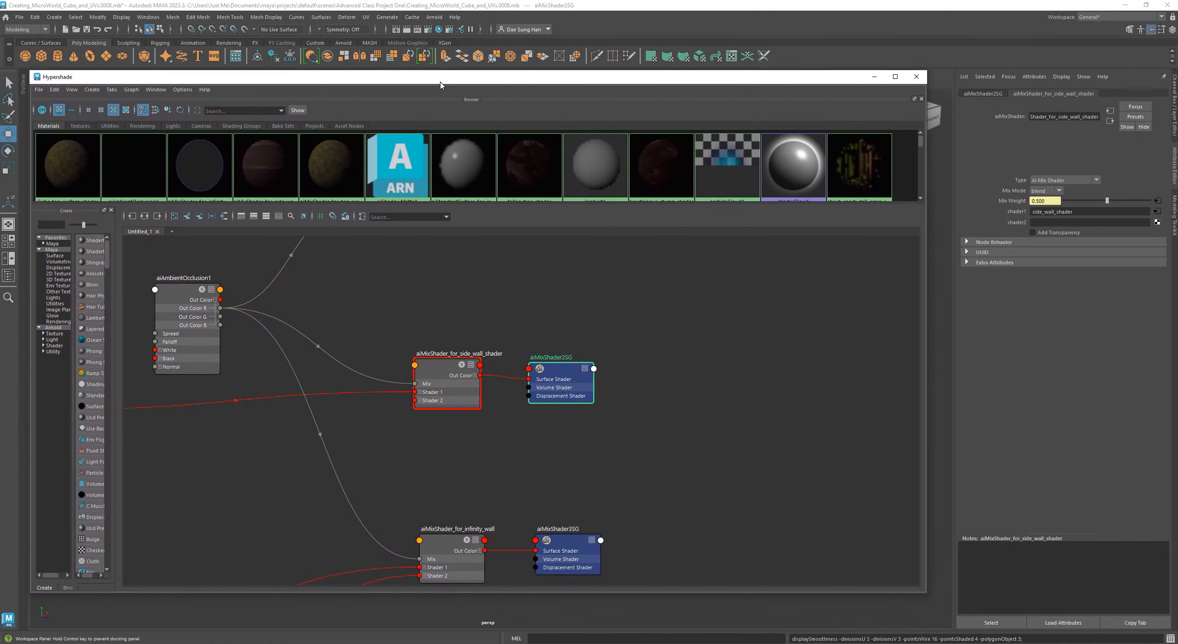
alt+middle_drag(610, 408, 664, 478)
alt+right_drag(739, 465, 516, 410)
alt+middle_drag(541, 391, 478, 269)
Select the three aiMixShader nodes, graph their input and output connections, and maximise the Hypershade.
drag(588, 274, 614, 425)
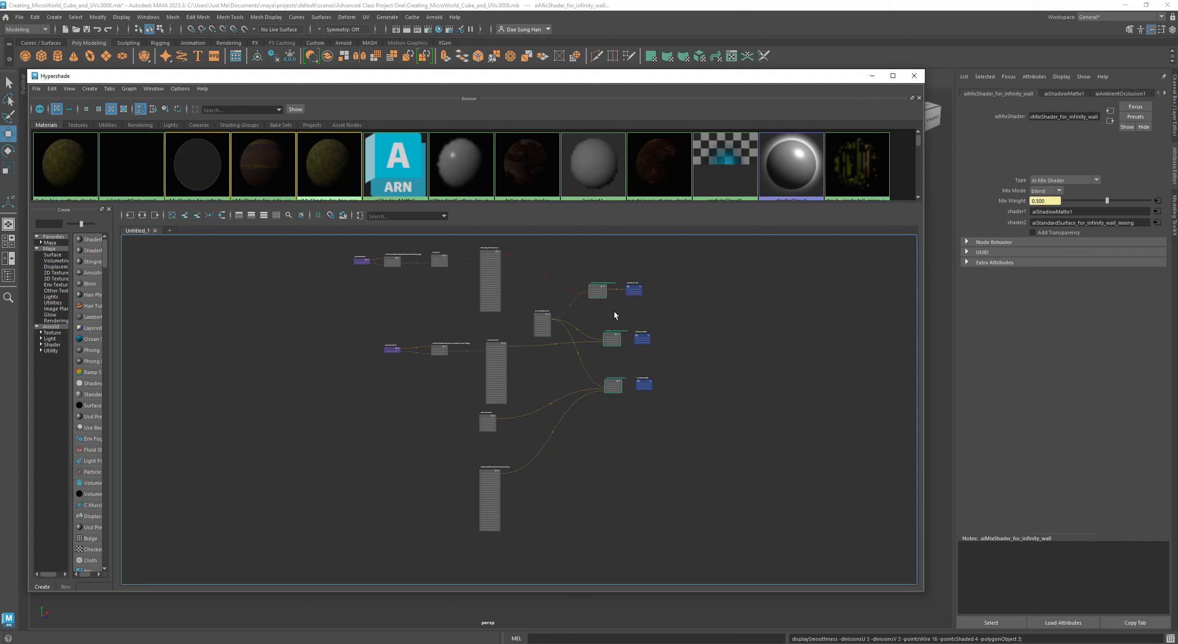
alt+right_drag(613, 320, 773, 360)
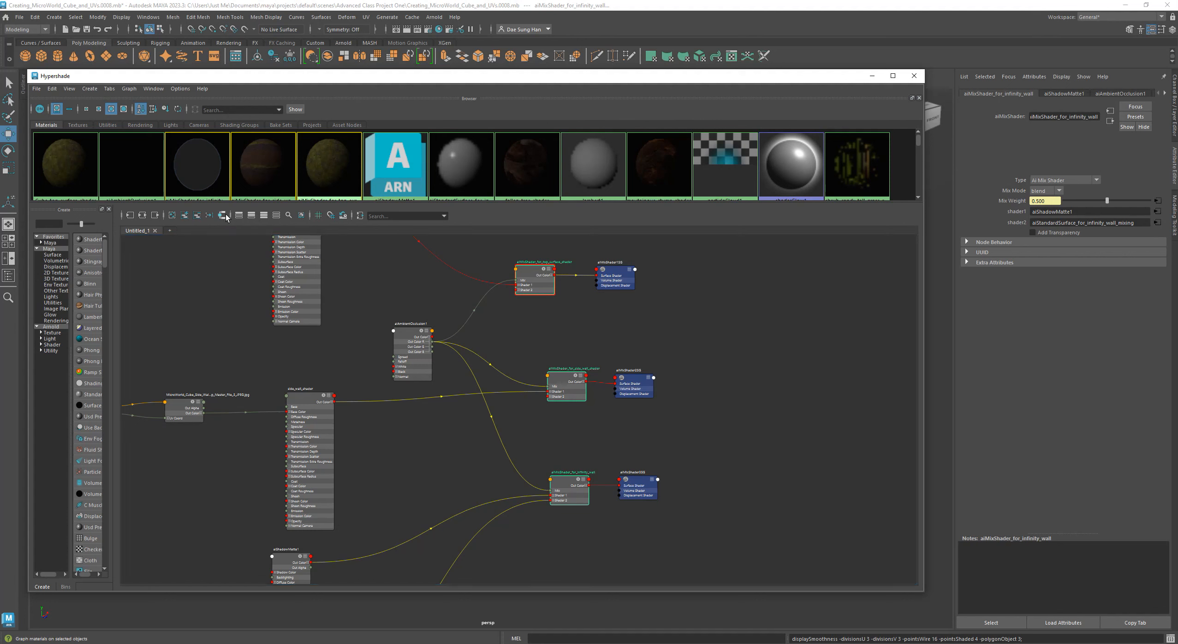
click(143, 216)
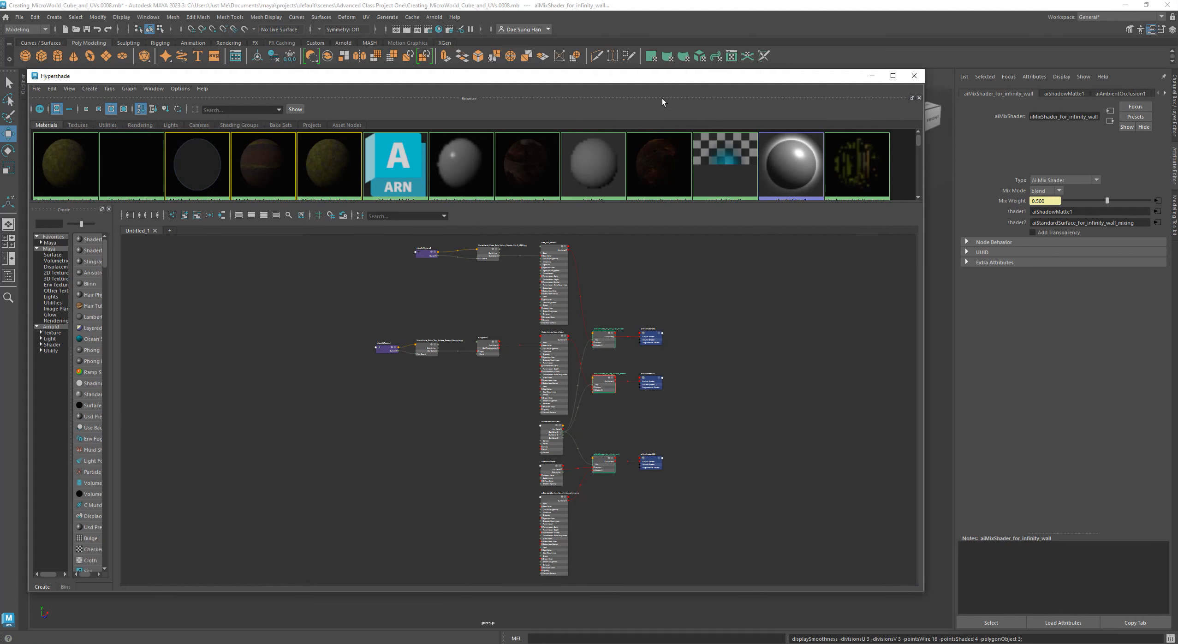
click(892, 75)
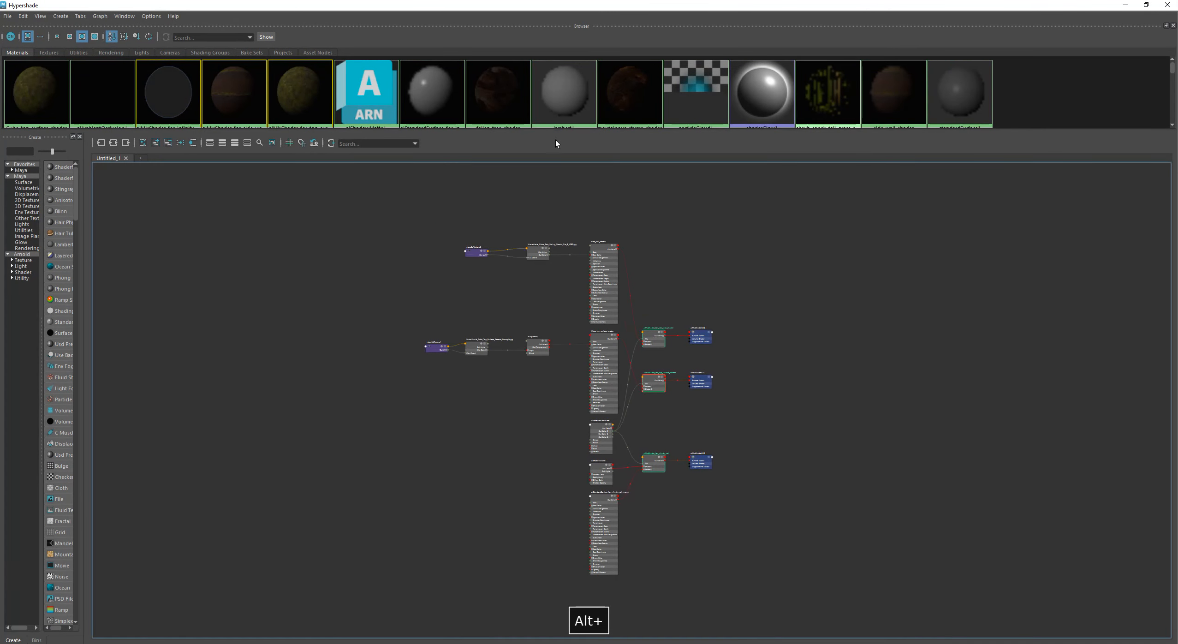
Gather the place2dTexture, file and aiTriplanar nodes close to side_wall_shader and Cube_top_surface_shader in the node graph.
alt+right_drag(401, 256, 536, 274)
alt+middle_drag(639, 349, 536, 360)
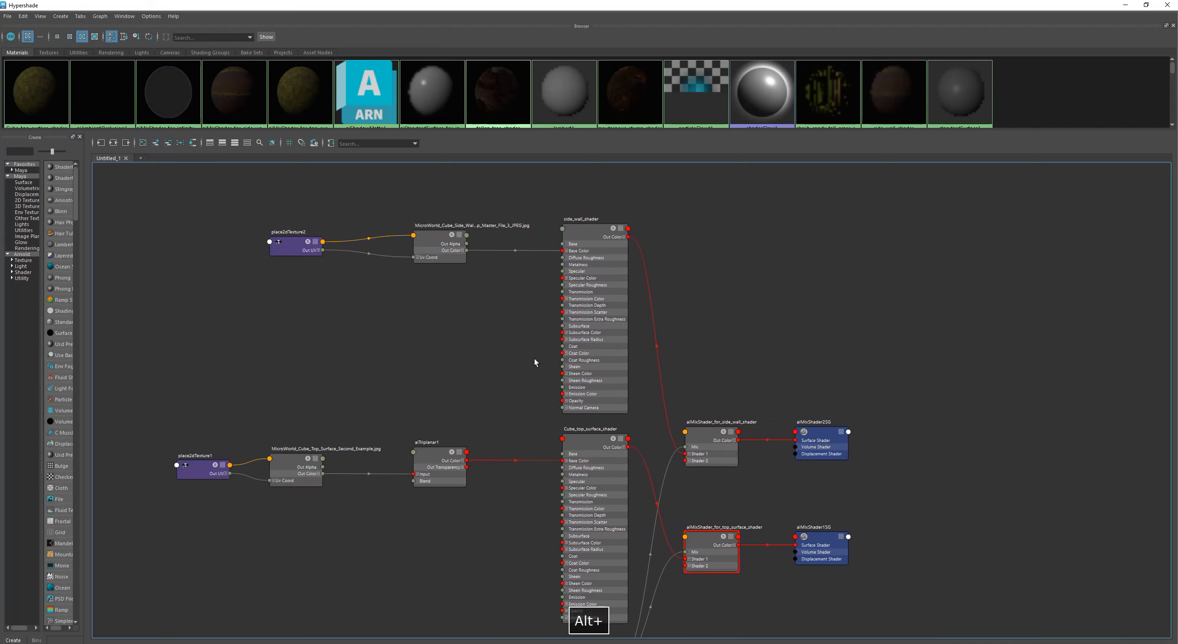
drag(146, 412, 435, 546)
drag(440, 458, 499, 456)
click(473, 413)
drag(252, 206, 473, 289)
drag(429, 239, 499, 214)
drag(222, 437, 351, 515)
drag(346, 476, 407, 443)
drag(300, 399, 505, 453)
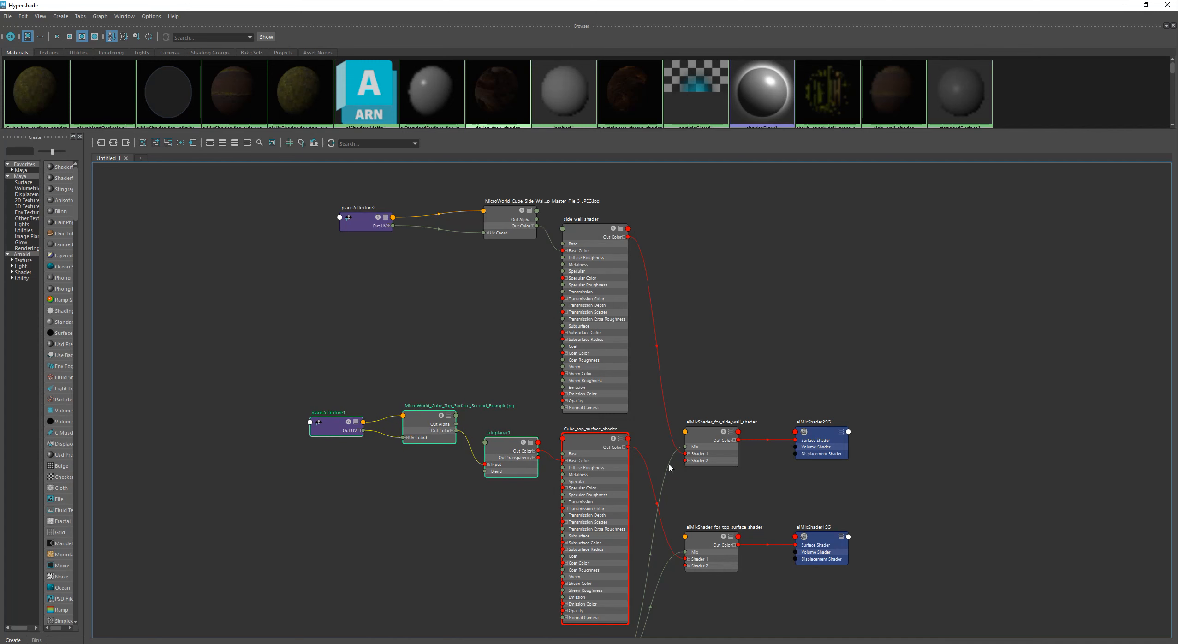
Stack the three aiMixShader nodes and their shading groups clear of the surface shaders, with aiAmbientOcclusion1 placed between the two groups.
drag(719, 392, 907, 470)
alt+middle_drag(891, 481, 741, 321)
alt+middle_drag(636, 476, 702, 460)
drag(802, 582, 599, 526)
drag(820, 413, 594, 216)
drag(582, 240, 807, 261)
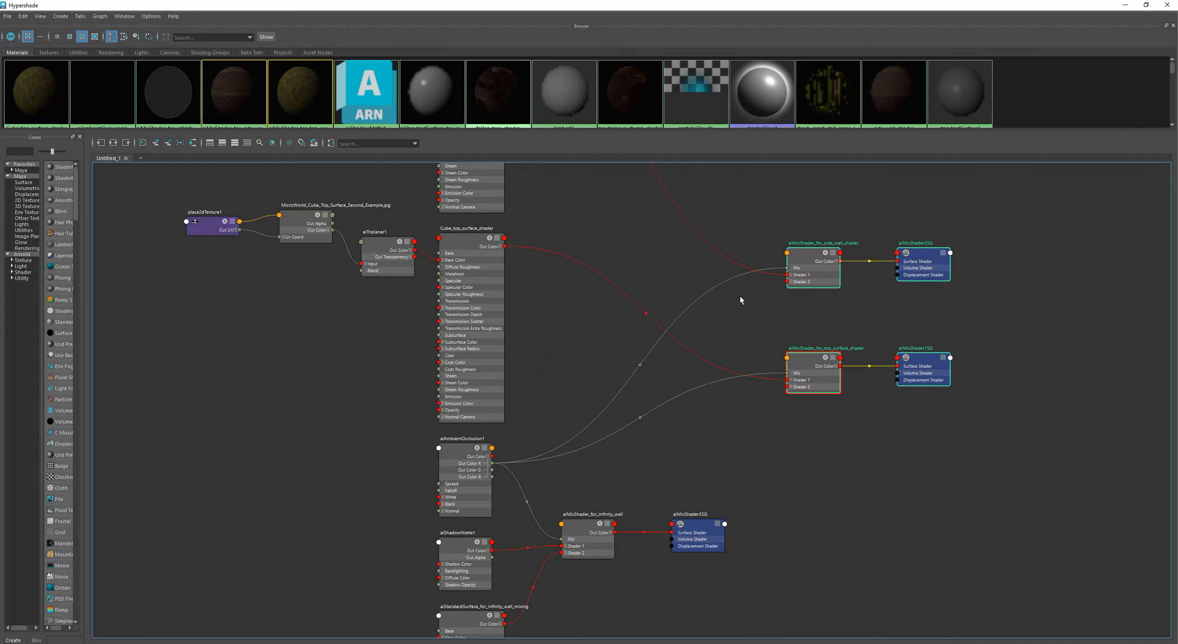
drag(470, 457, 608, 357)
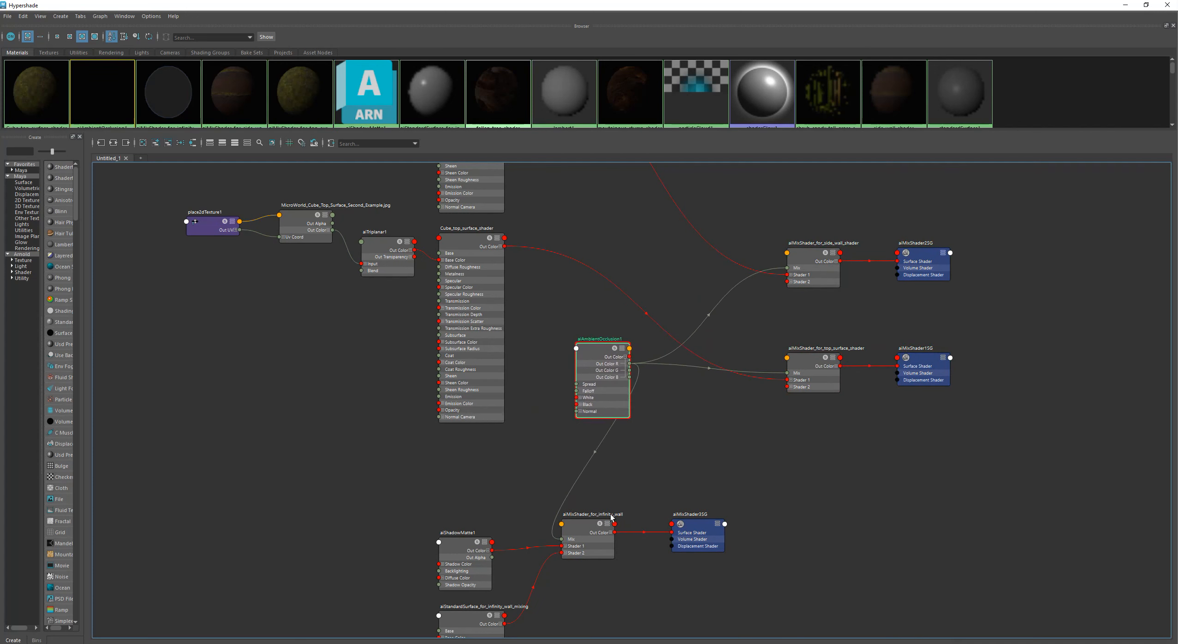
drag(588, 526, 816, 497)
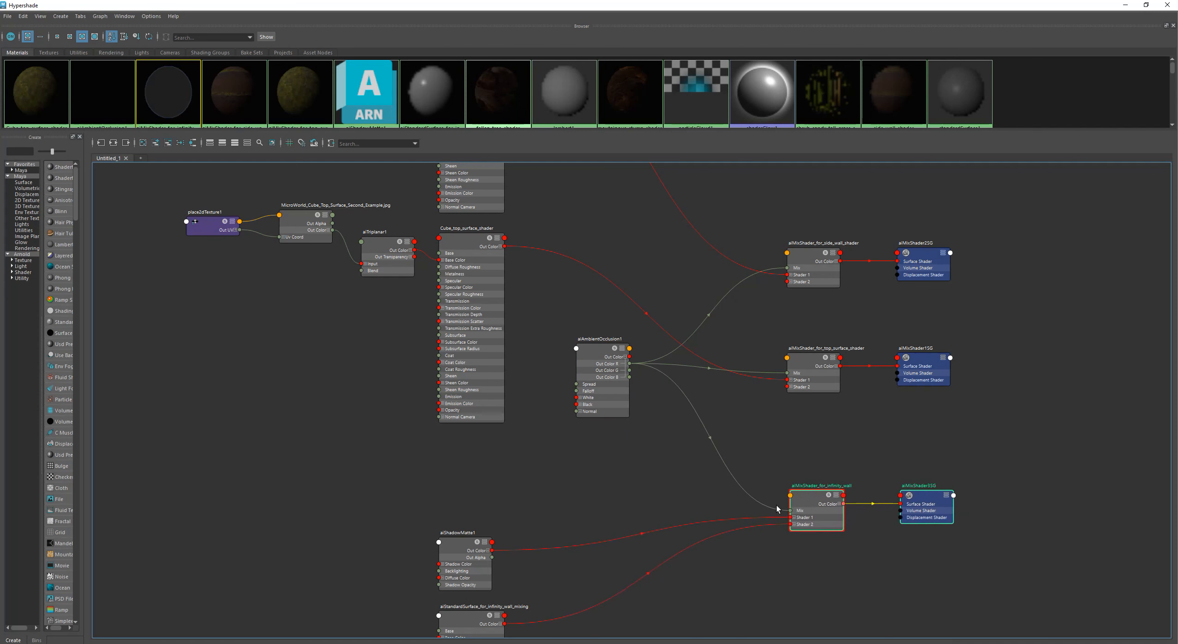
Move aiShadowMatte1 and the infinity wall's aiStandardSurface node closer to aiMixShader_for_infinity_wall.
alt+middle_drag(543, 528, 550, 356)
click(445, 370)
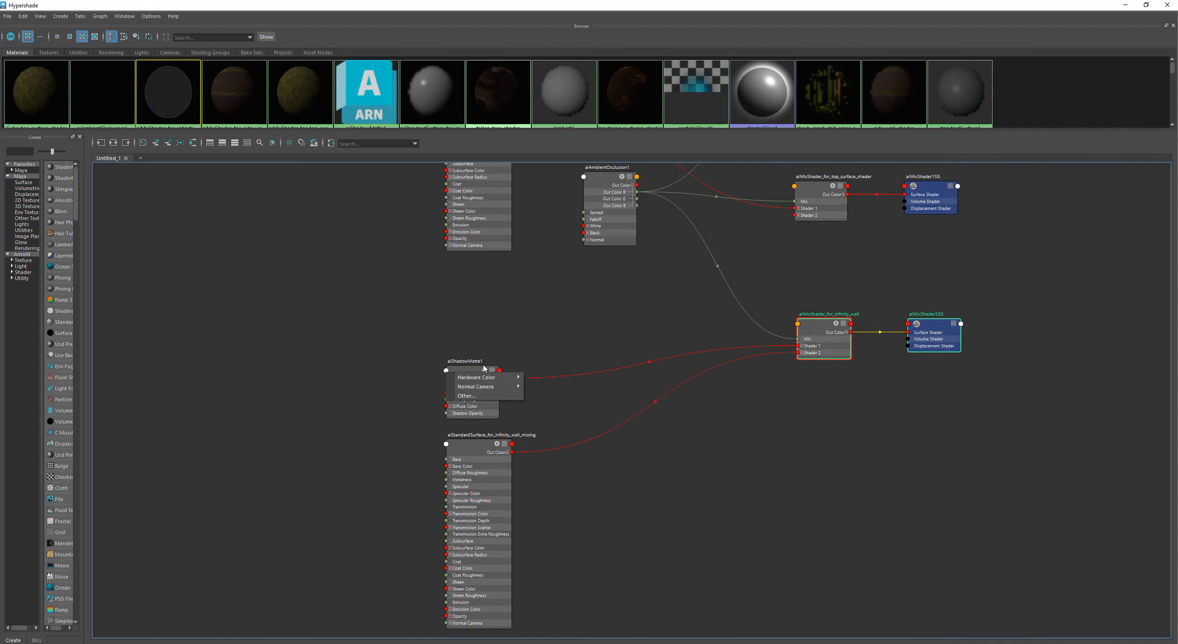
drag(468, 378, 596, 334)
drag(476, 454, 709, 386)
Shift the place2dTexture, file and aiTriplanar nodes feeding Cube_top_surface_shader down and nearer to that shader.
alt+middle_drag(510, 346, 514, 478)
alt+right_drag(513, 478, 478, 425)
alt+middle_drag(479, 425, 485, 547)
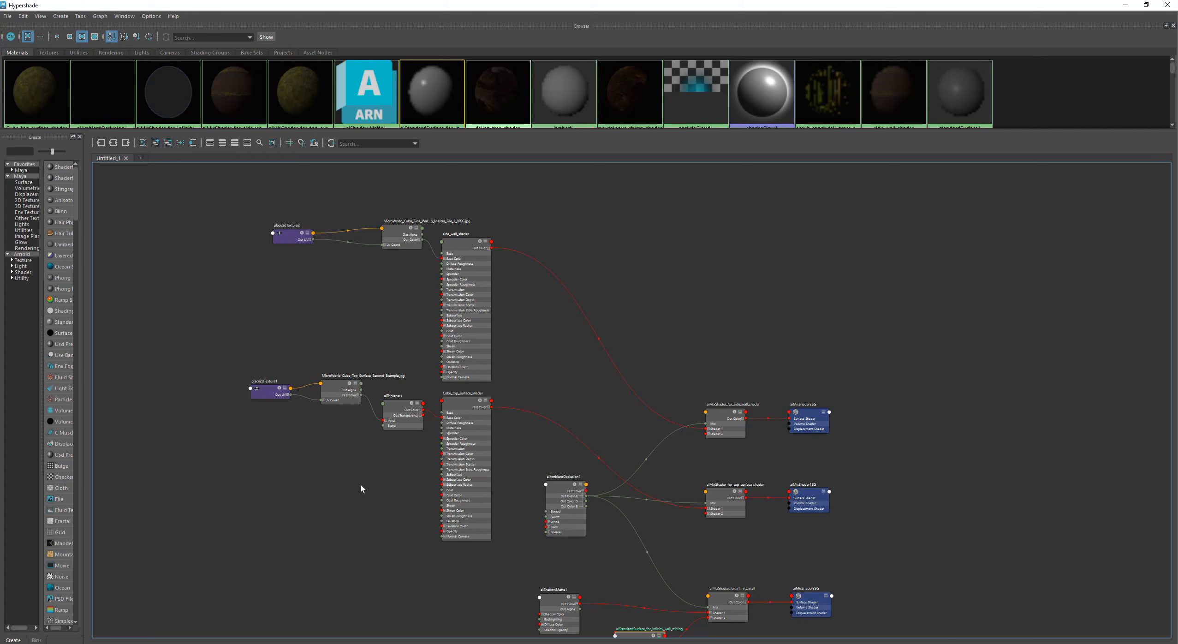
drag(321, 410, 292, 434)
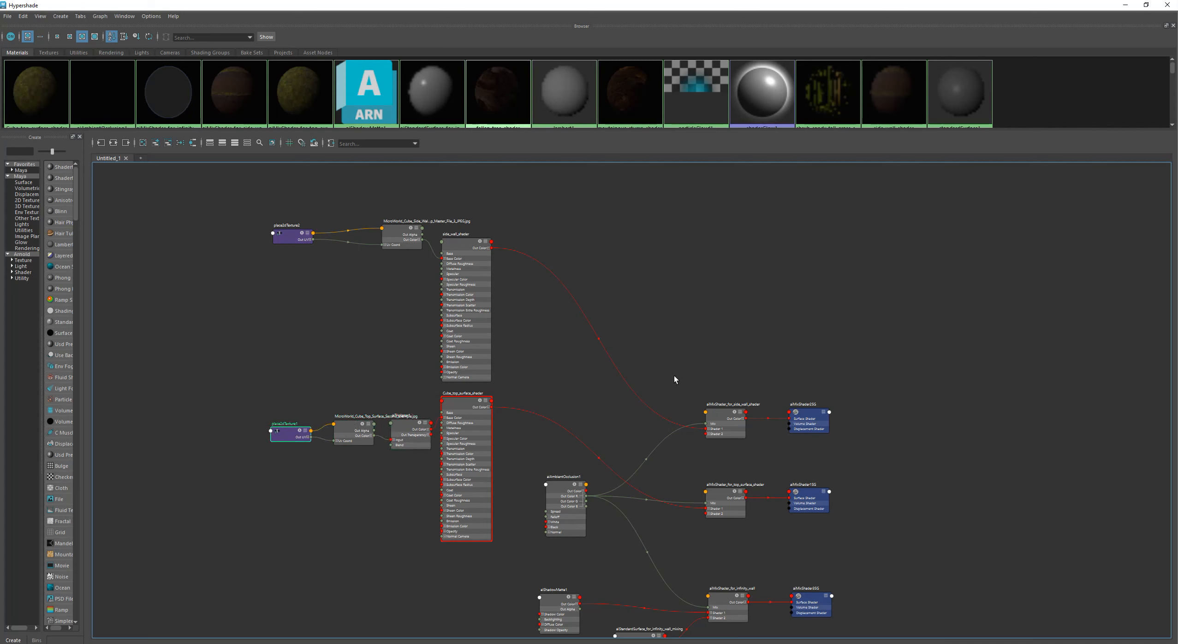
alt+middle_drag(644, 461, 623, 421)
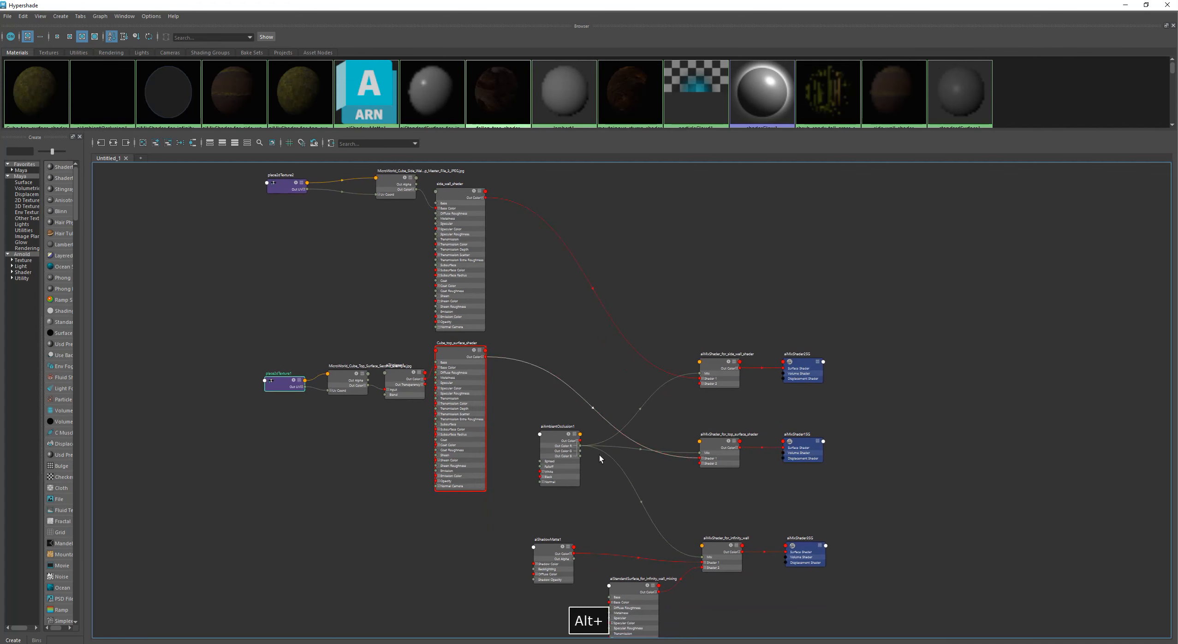
Move aiAmbientOcclusion1 closer to the aiMixShader nodes and raise aiShadowMatte1 slightly in the graph.
click(555, 425)
drag(555, 425, 589, 440)
alt+middle_drag(564, 464, 568, 320)
drag(555, 405, 549, 382)
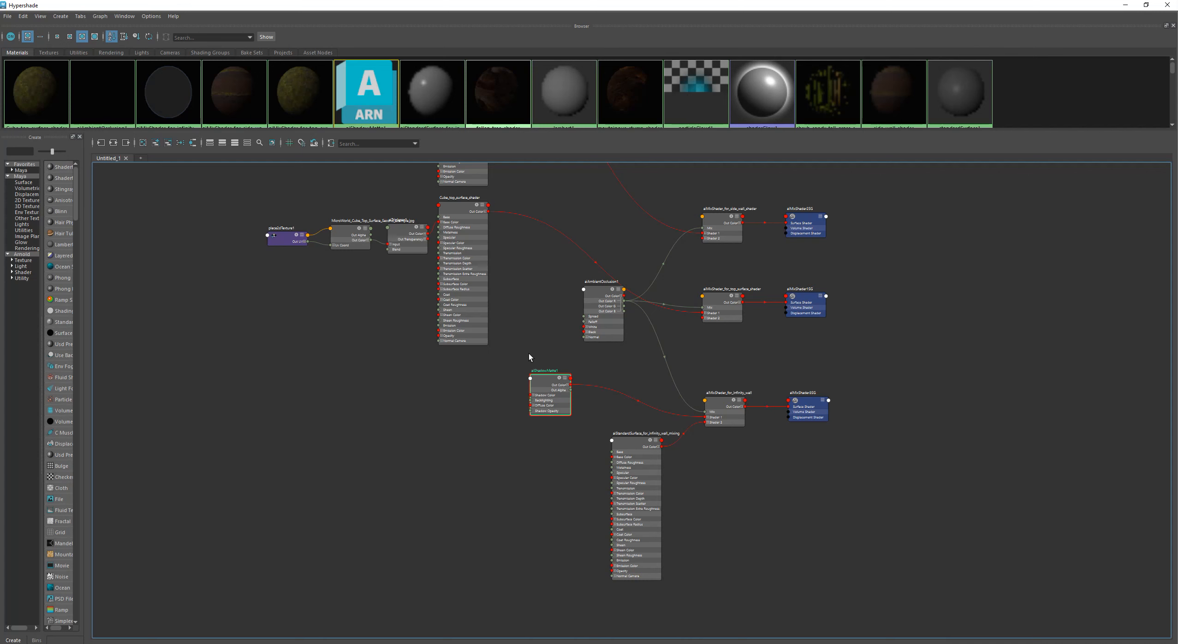
click(542, 277)
alt+middle_drag(545, 276, 488, 444)
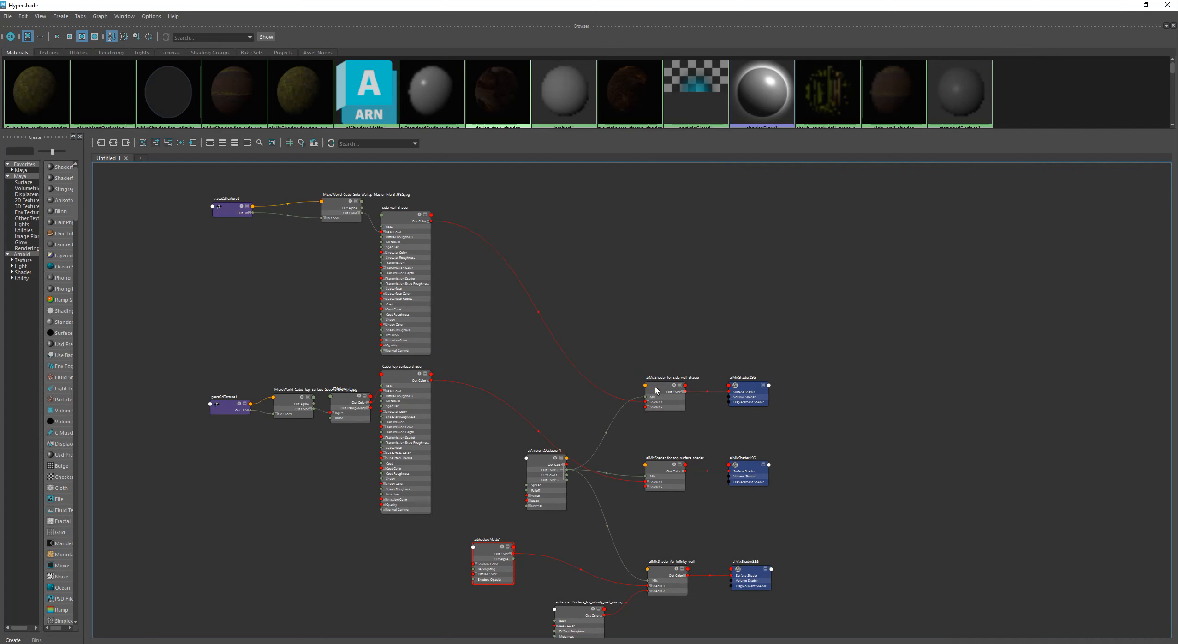
Raise the side wall and top surface aiMixShader nodes above their shading groups and bring aiAmbientOcclusion1 nearer to them.
drag(669, 468, 681, 445)
drag(662, 388, 681, 329)
drag(675, 454, 675, 408)
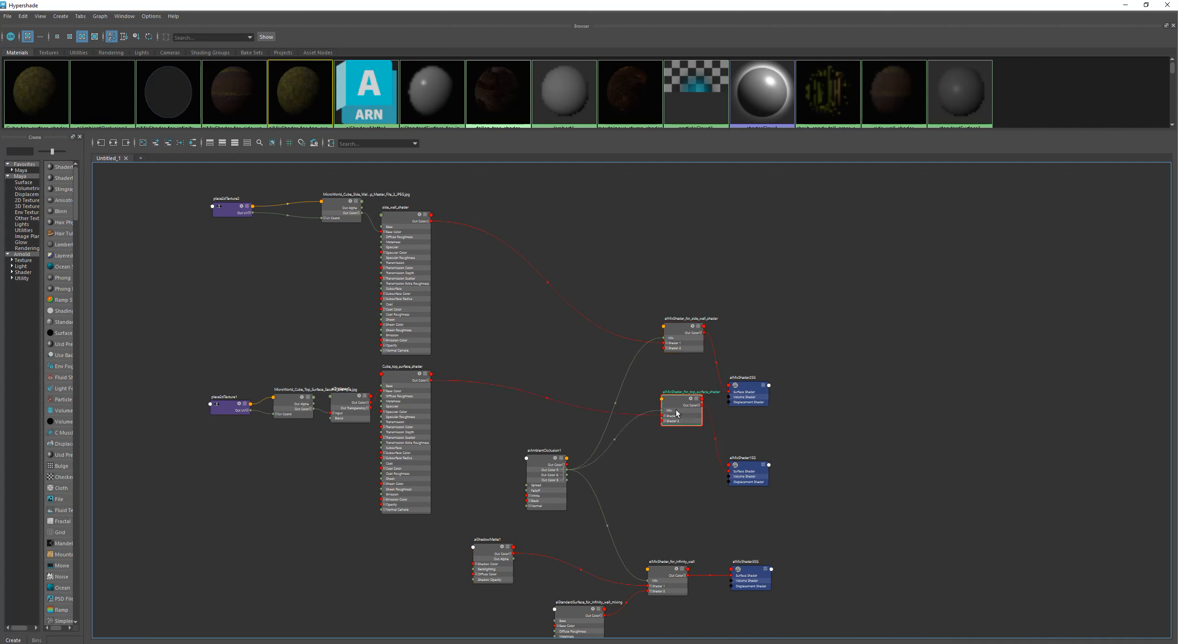
drag(538, 464, 586, 461)
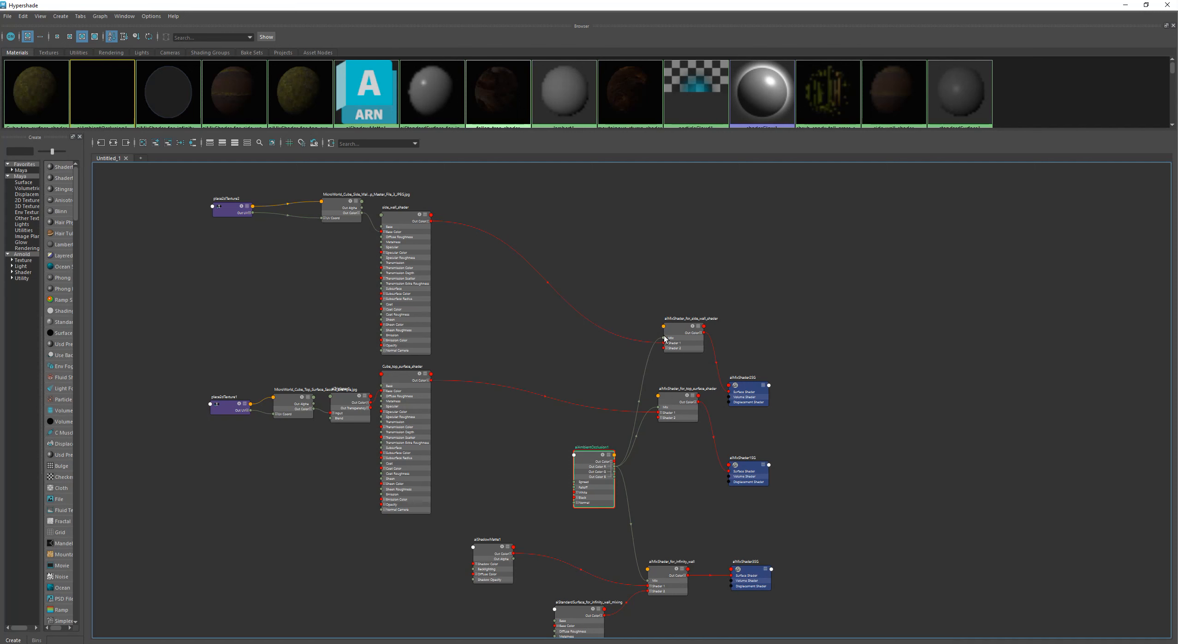
Space the infinity wall's aiMixShader and shading group away from its inputs, and tidy aiShadowMatte1 and the aiStandardSurface node.
alt+middle_drag(682, 505, 621, 385)
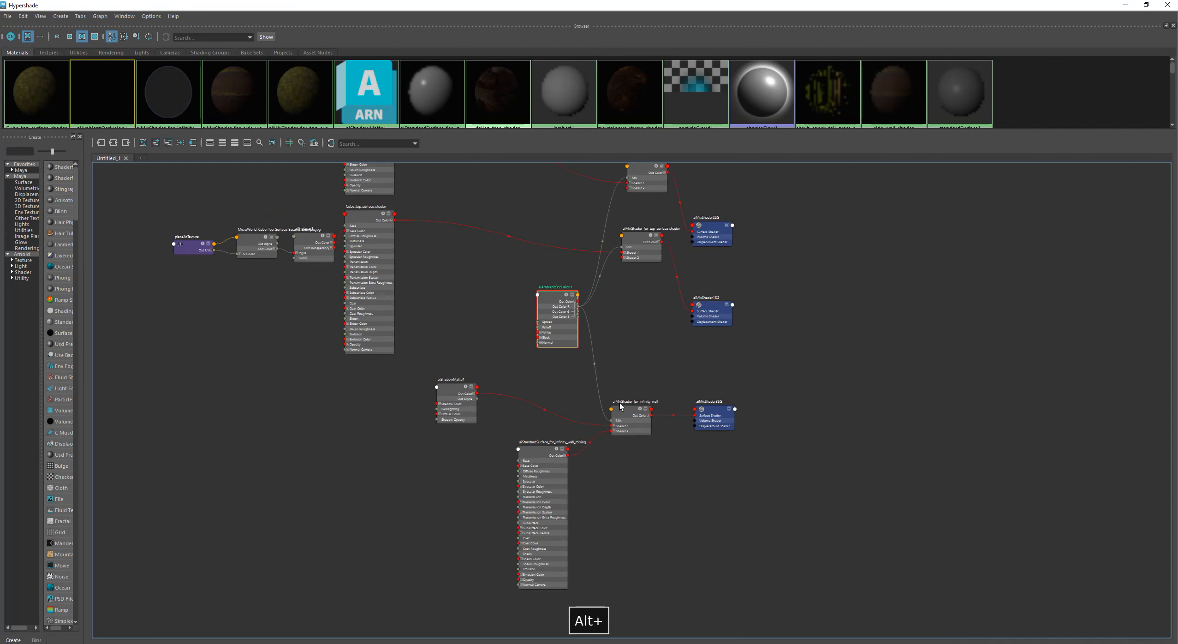
drag(754, 470, 684, 420)
mouse_move(448, 392)
mouse_down()
mouse_move(552, 381)
mouse_move(454, 376)
mouse_up()
drag(540, 451, 530, 429)
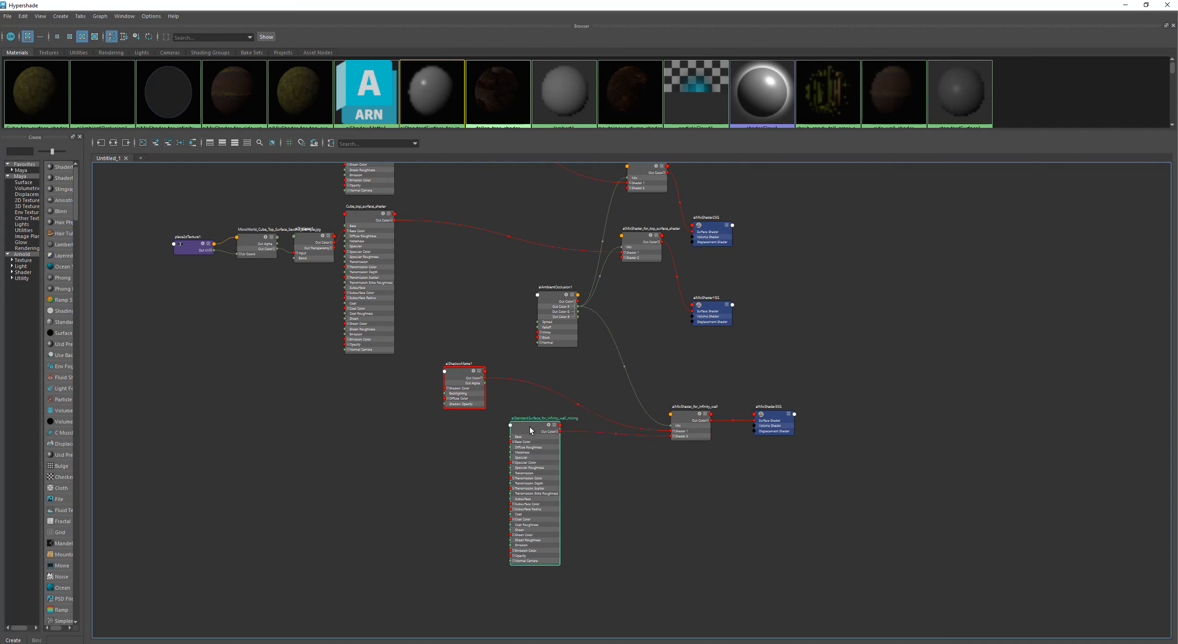
Move side_wall_shader further away from its file texture node so their connection is easier to see.
alt+middle_drag(417, 320, 582, 388)
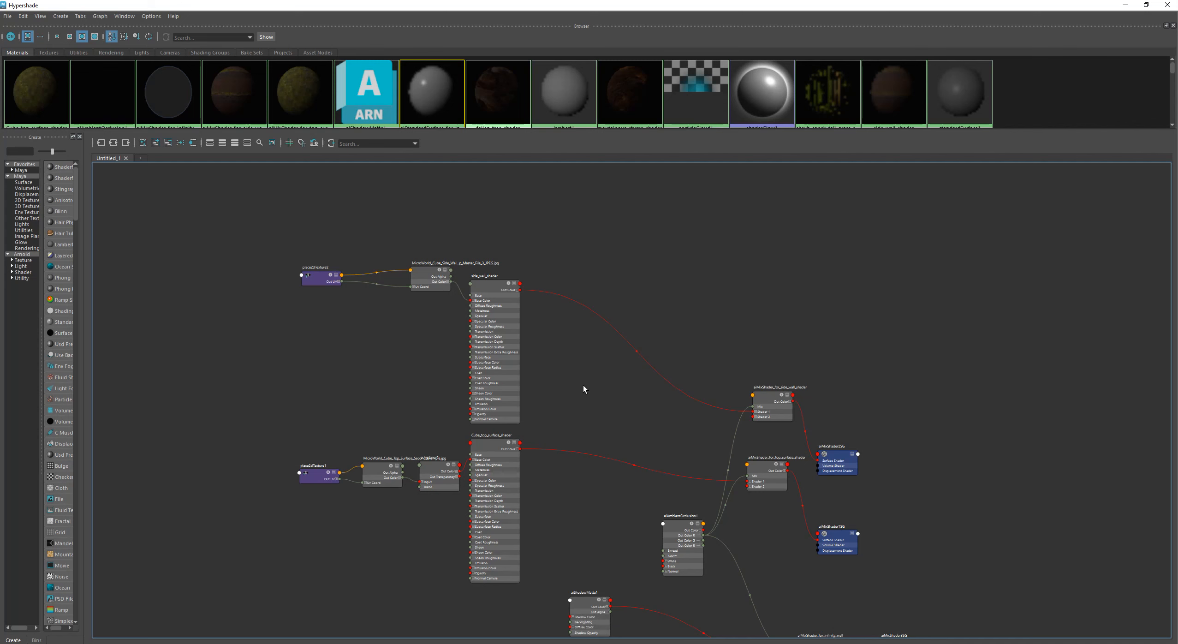
scroll(573, 347, up, 2)
drag(459, 270, 506, 252)
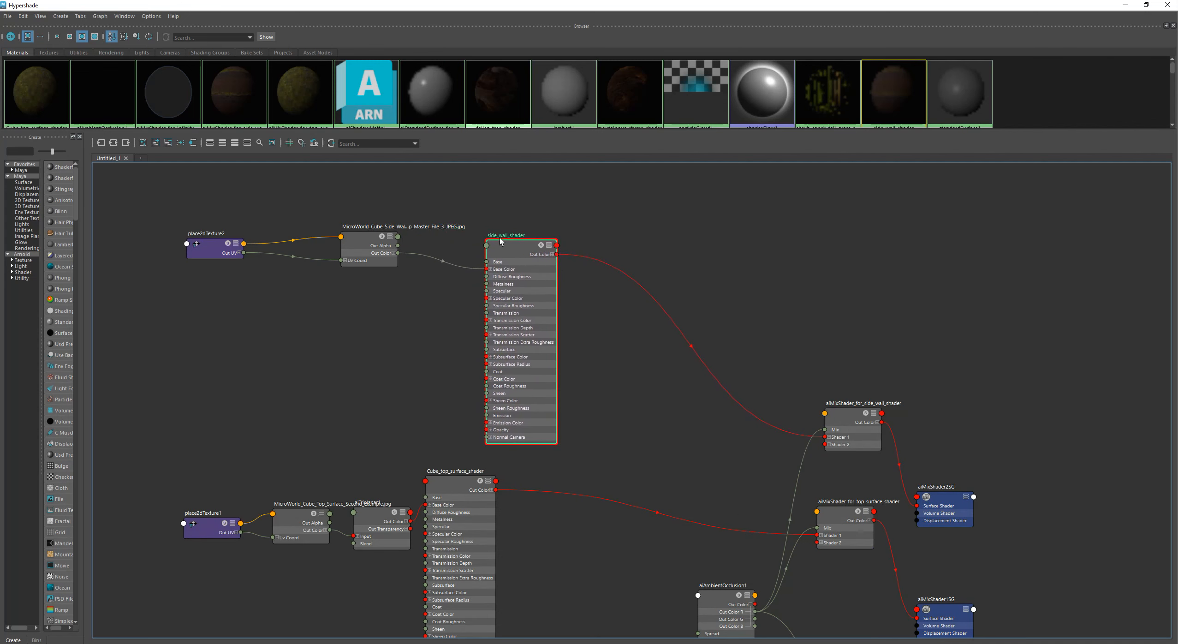
Restore the Hypershade to a floating window, enlarge its material swatch area, and briefly uncover the cube's side walls in the viewport.
drag(507, 5, 548, 451)
alt+drag(657, 295, 517, 241)
drag(413, 450, 408, 172)
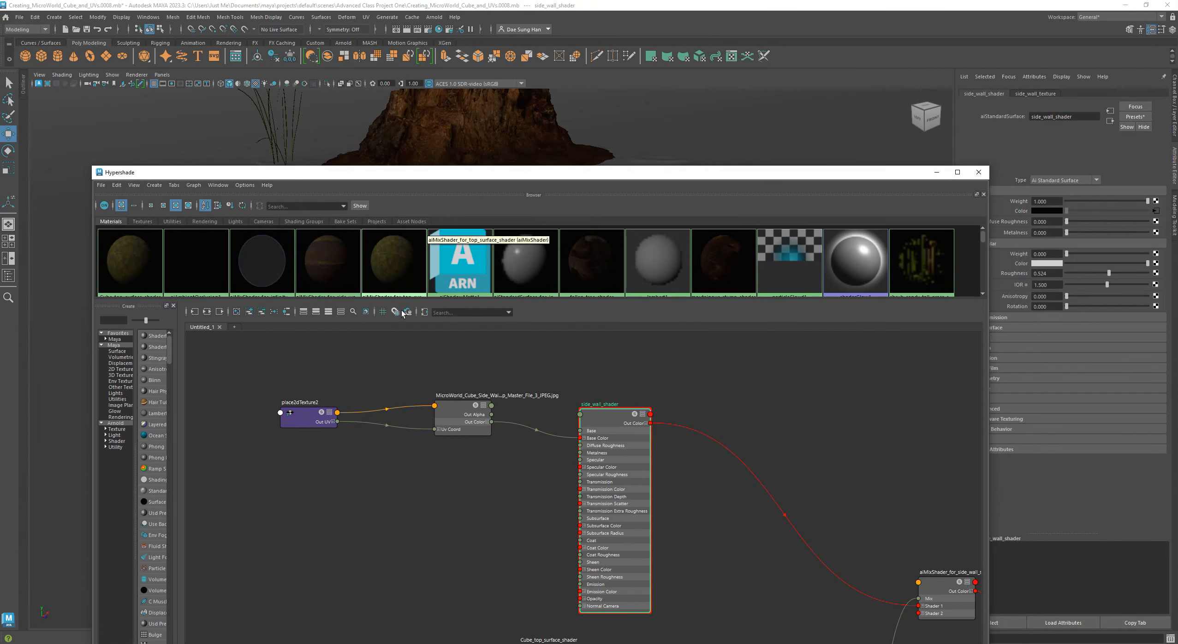
drag(408, 300, 389, 391)
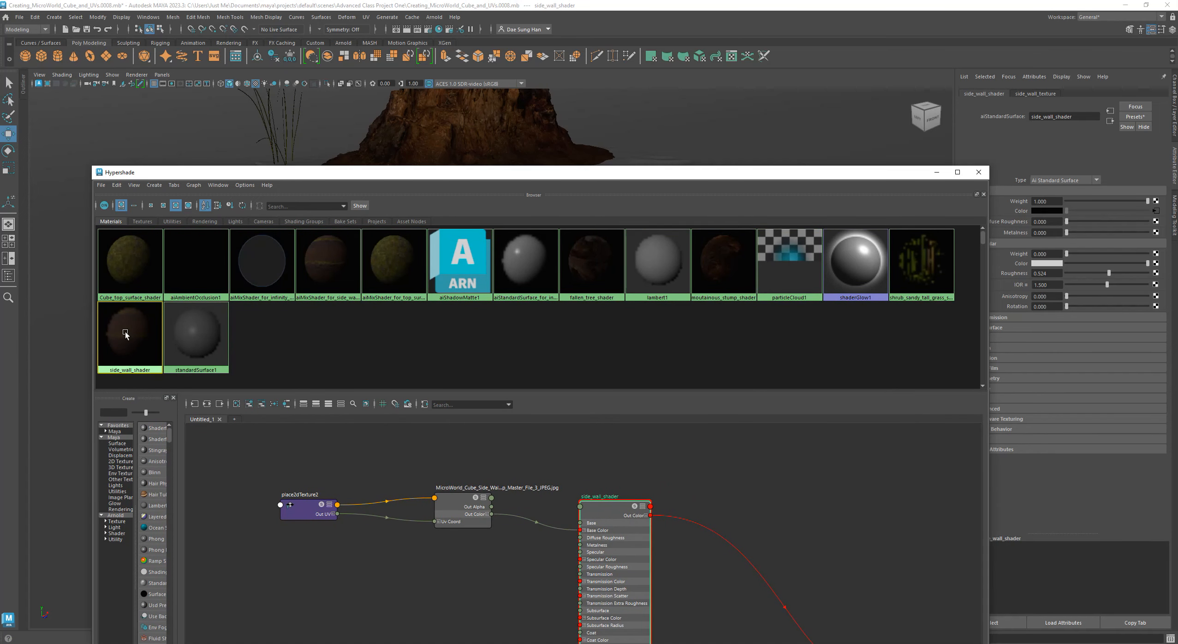
drag(437, 171, 433, 376)
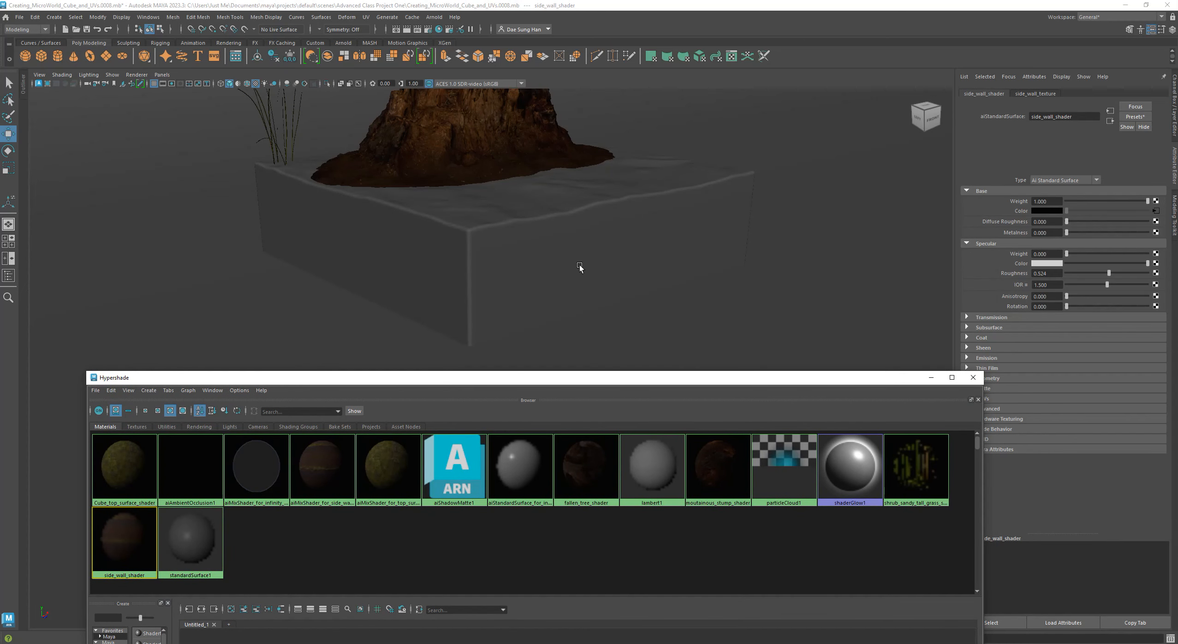
drag(379, 380, 372, 50)
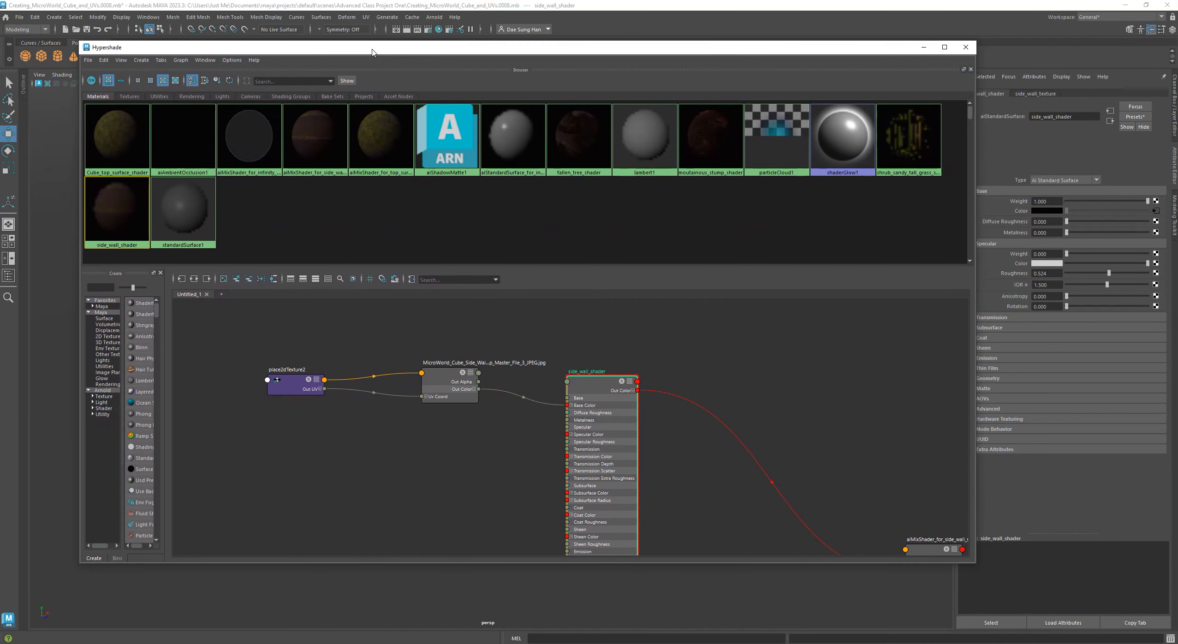
Trace the side wall network from its file texture through side_wall_shader's base colour to aiMixShader_for_side_wall_shader.
alt+right_drag(745, 507, 728, 494)
alt+middle_drag(678, 504, 519, 451)
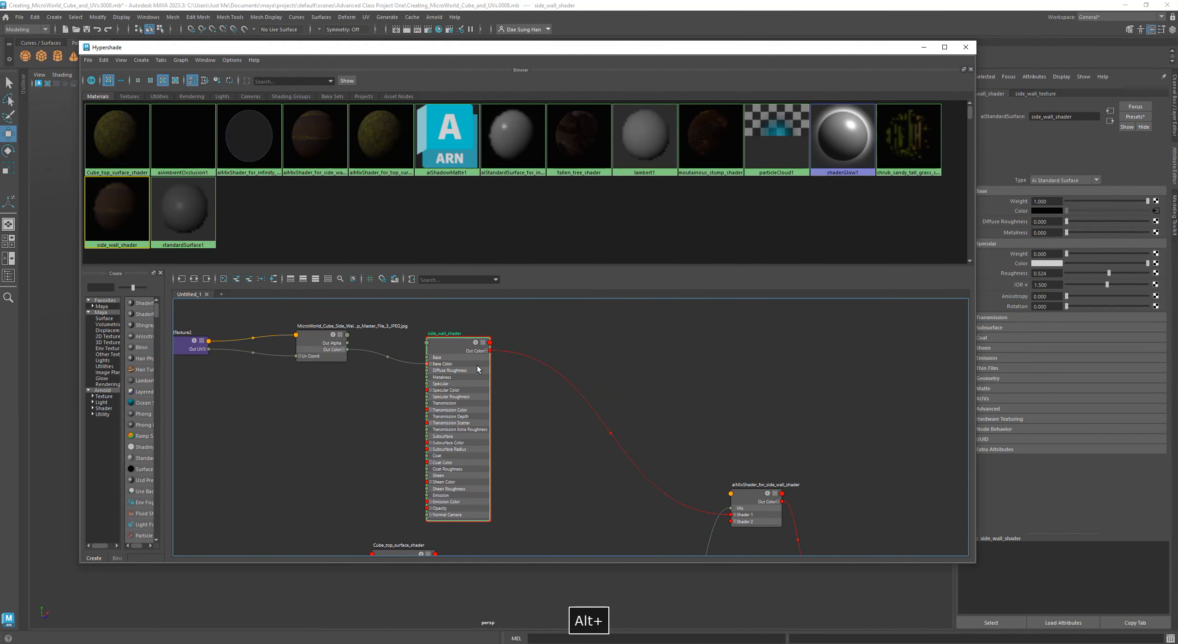
drag(452, 341, 458, 334)
drag(324, 341, 322, 338)
mouse_move(292, 428)
alt+middle_down()
mouse_move(326, 444)
mouse_move(293, 444)
alt+middle_up()
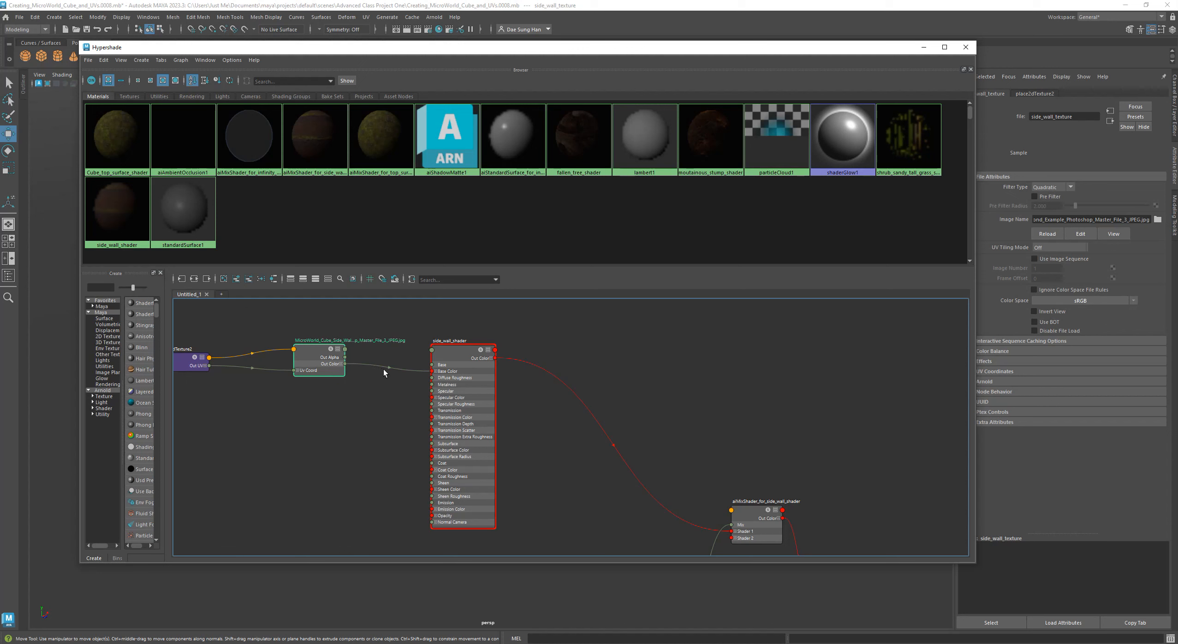
drag(454, 360, 472, 373)
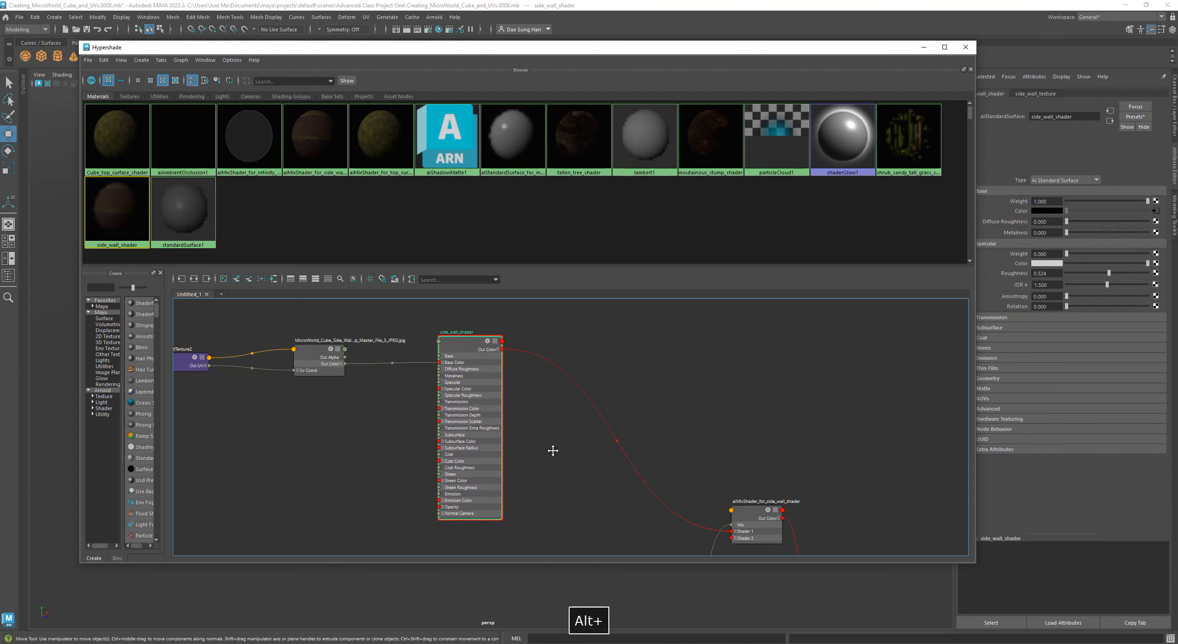
alt+middle_drag(552, 449, 387, 434)
drag(284, 348, 283, 340)
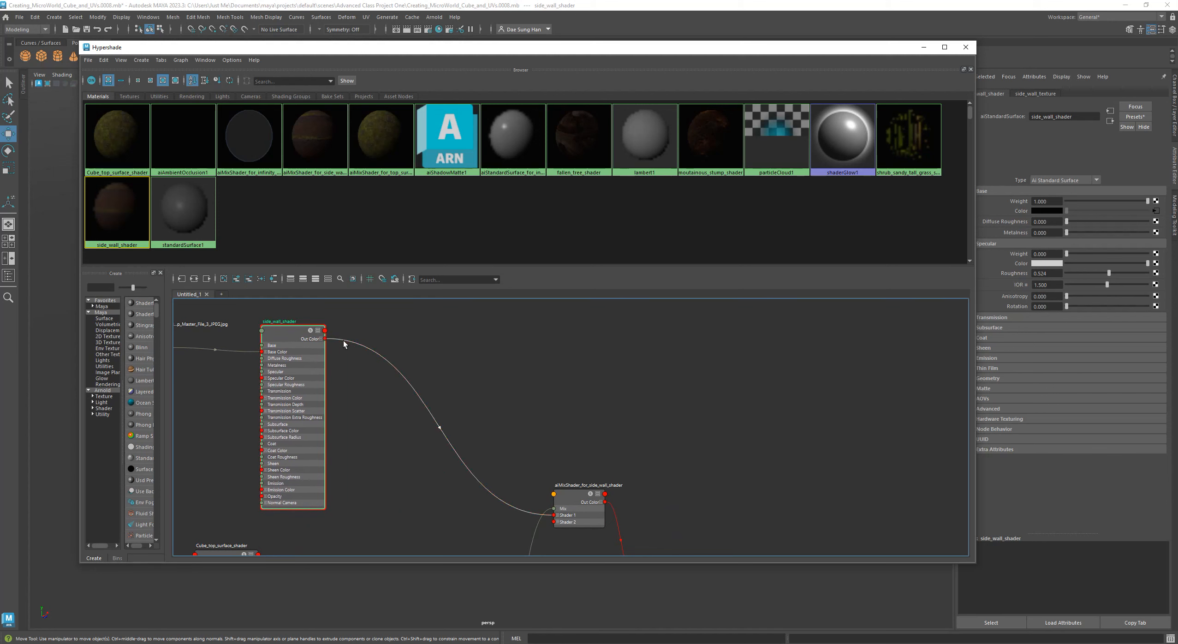
Rename the side wall's mix node as aiMixShader_for_the_side_wall_shader.
drag(563, 500, 556, 470)
alt+right_drag(594, 467, 841, 439)
alt+middle_drag(841, 439, 830, 378)
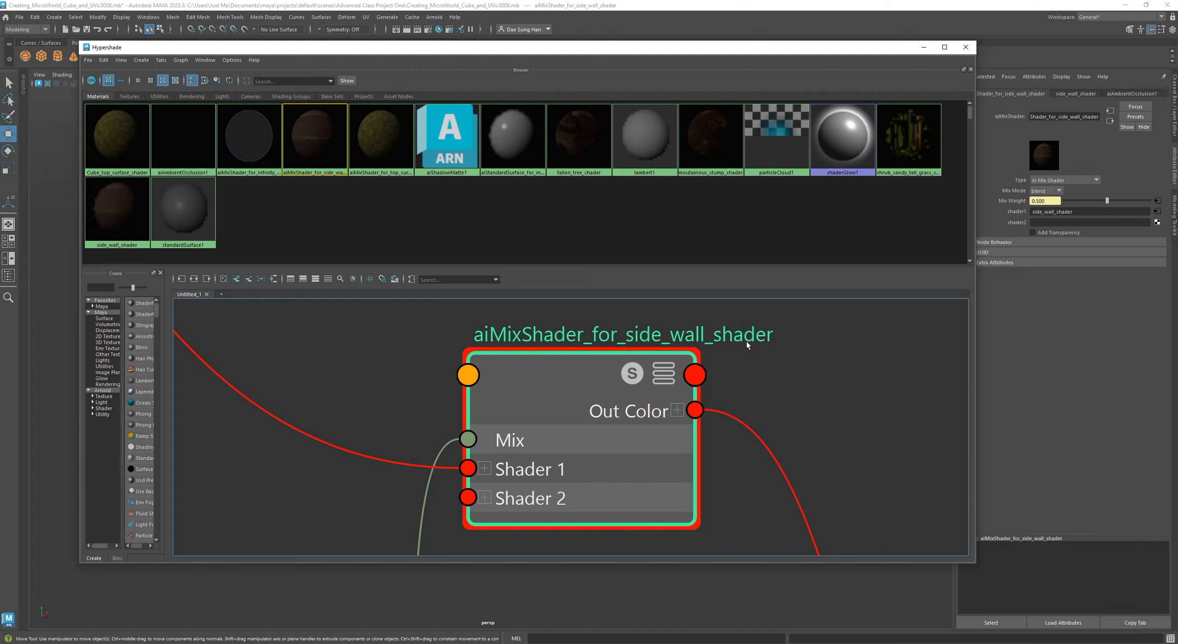
double_click(633, 337)
click(526, 333)
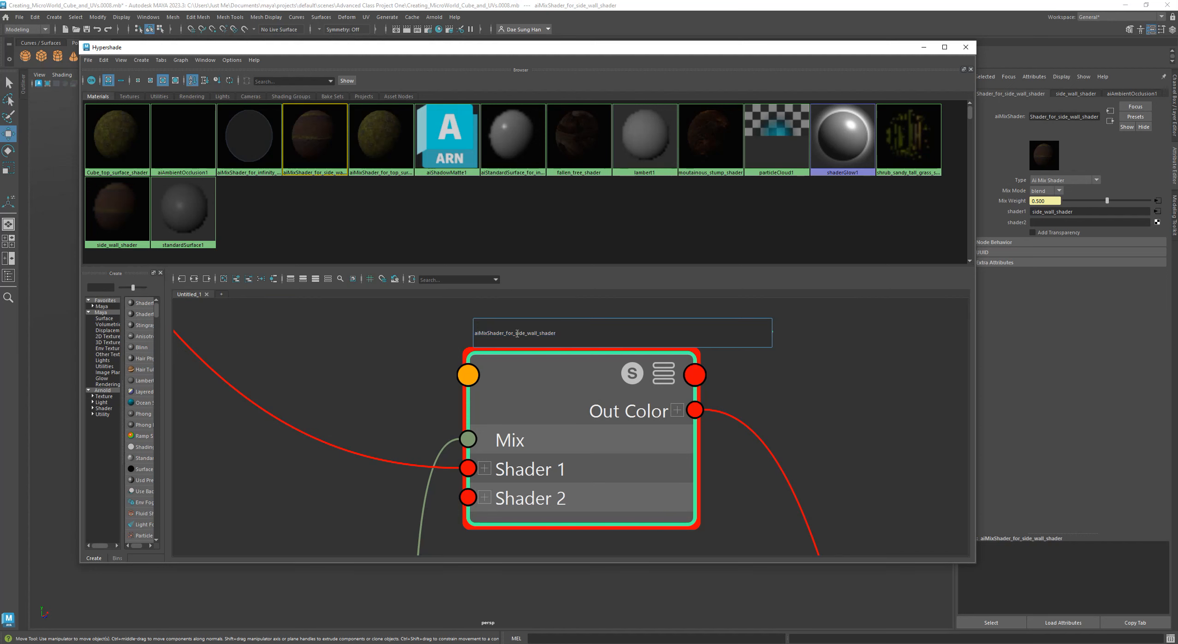
text(the_)
key(Return)
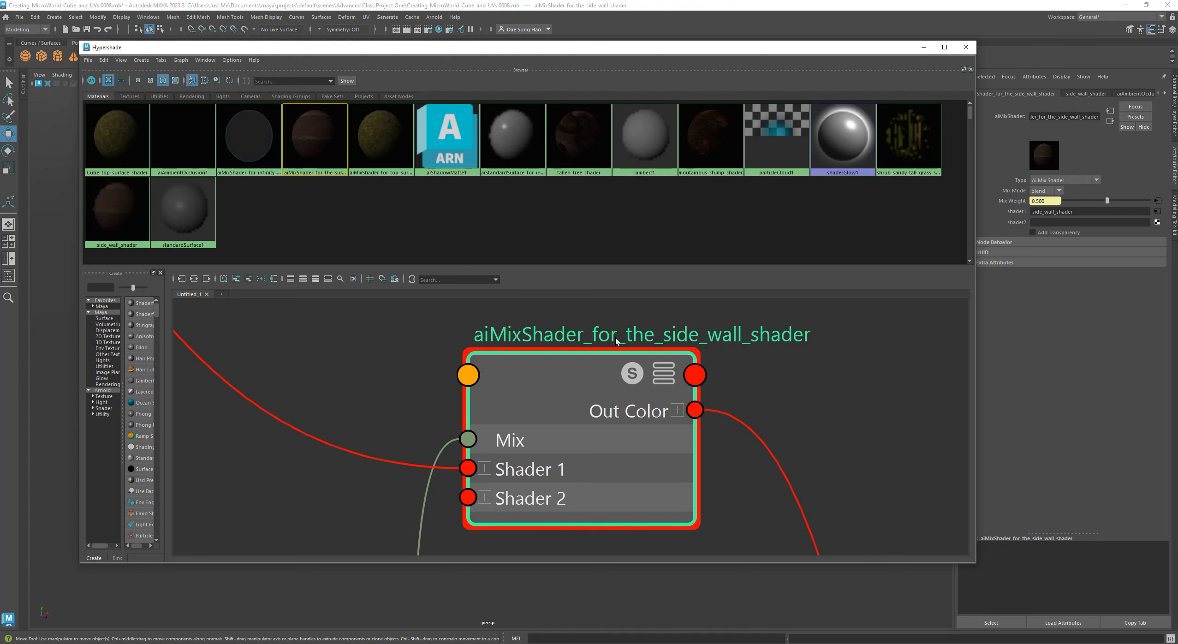
Move the Hypershade aside, widen the attribute area, and inspect the side wall mix node's full name and shader1 entry.
alt+right_drag(742, 411, 691, 405)
drag(691, 405, 668, 399)
drag(954, 47, 713, 192)
drag(954, 161, 935, 150)
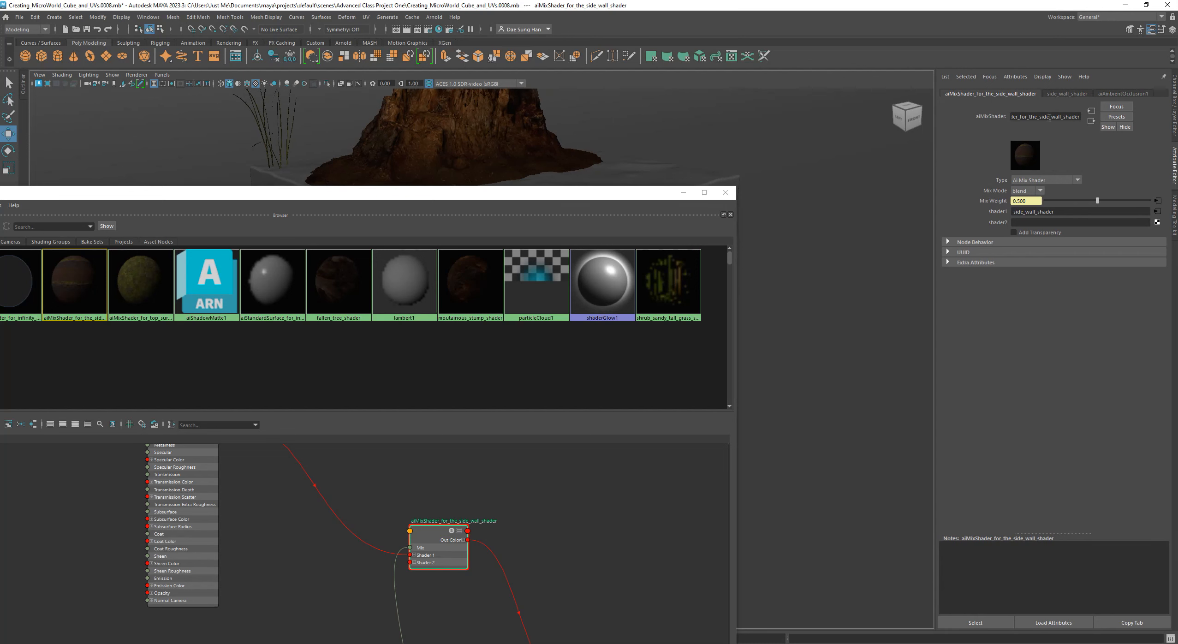
drag(1069, 116, 965, 108)
double_click(1072, 211)
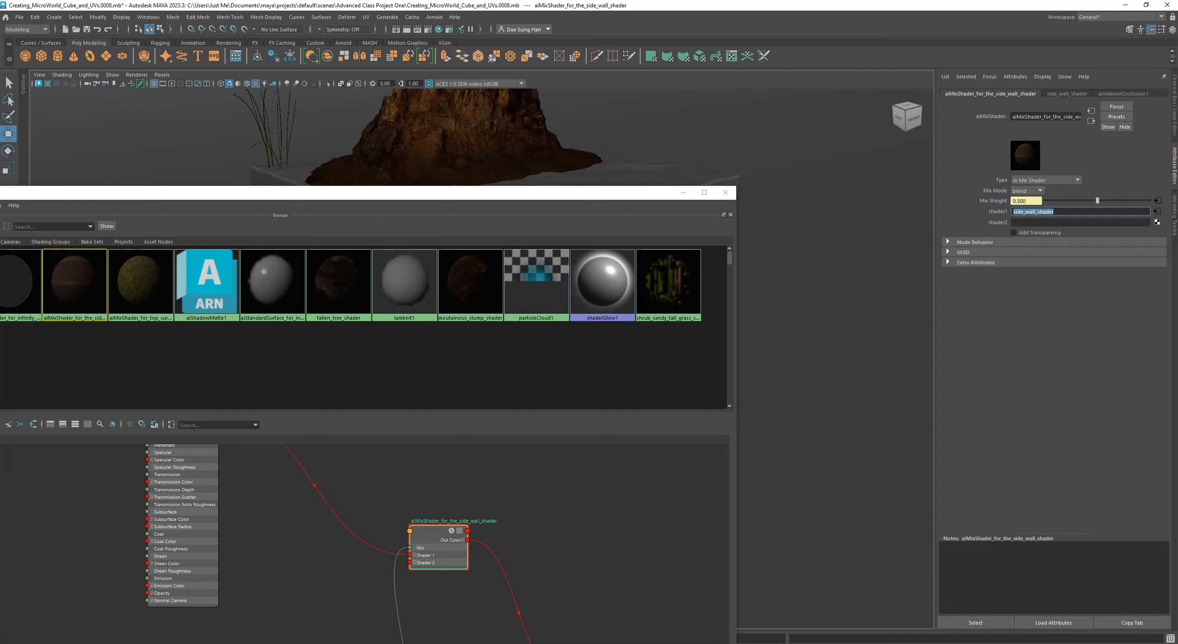
Switch to Firefox and look up example images of ambient occlusion with Google.
drag(1177, 90, 601, 118)
double_click(600, 118)
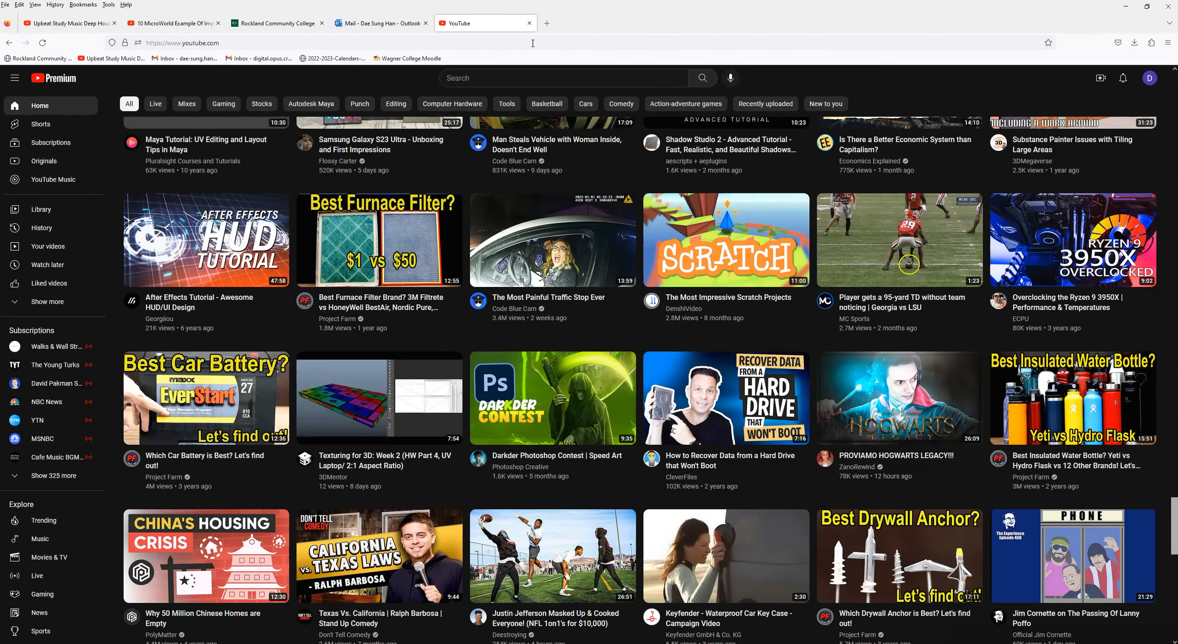
click(539, 42)
text(am)
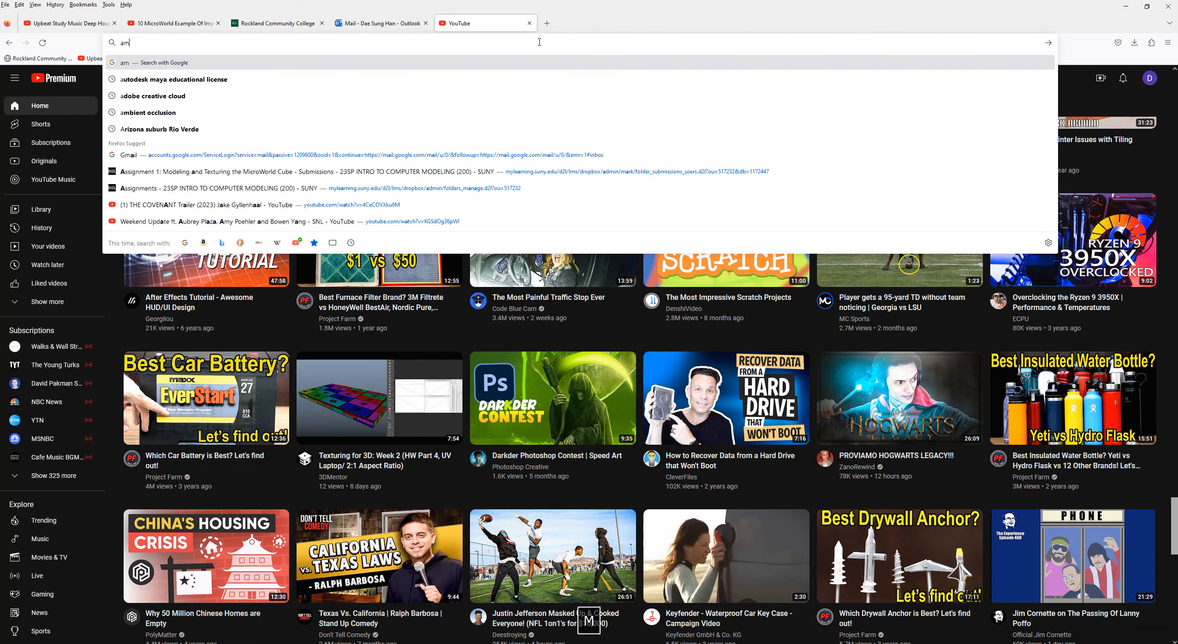
text(bient o)
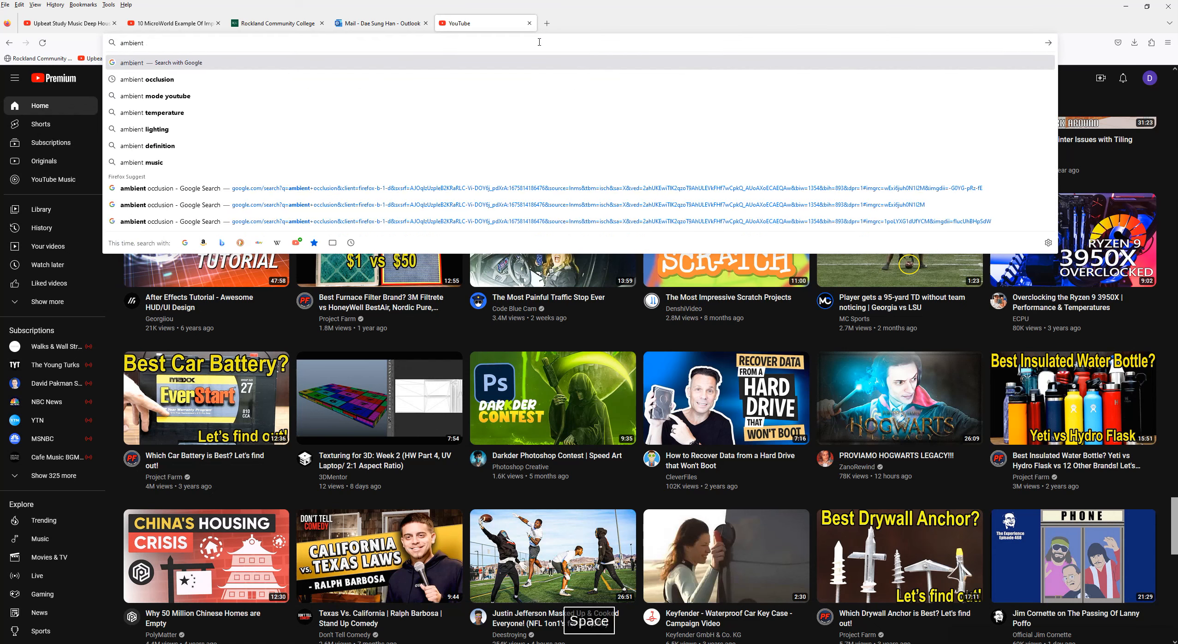
key(Down)
key(Return)
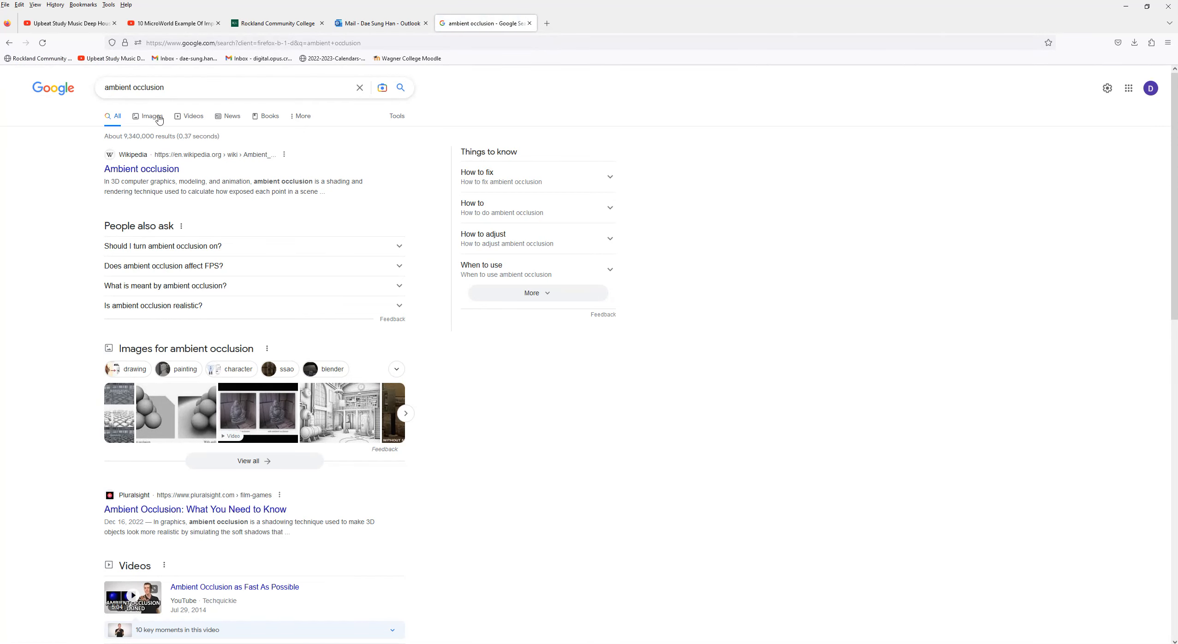
click(157, 117)
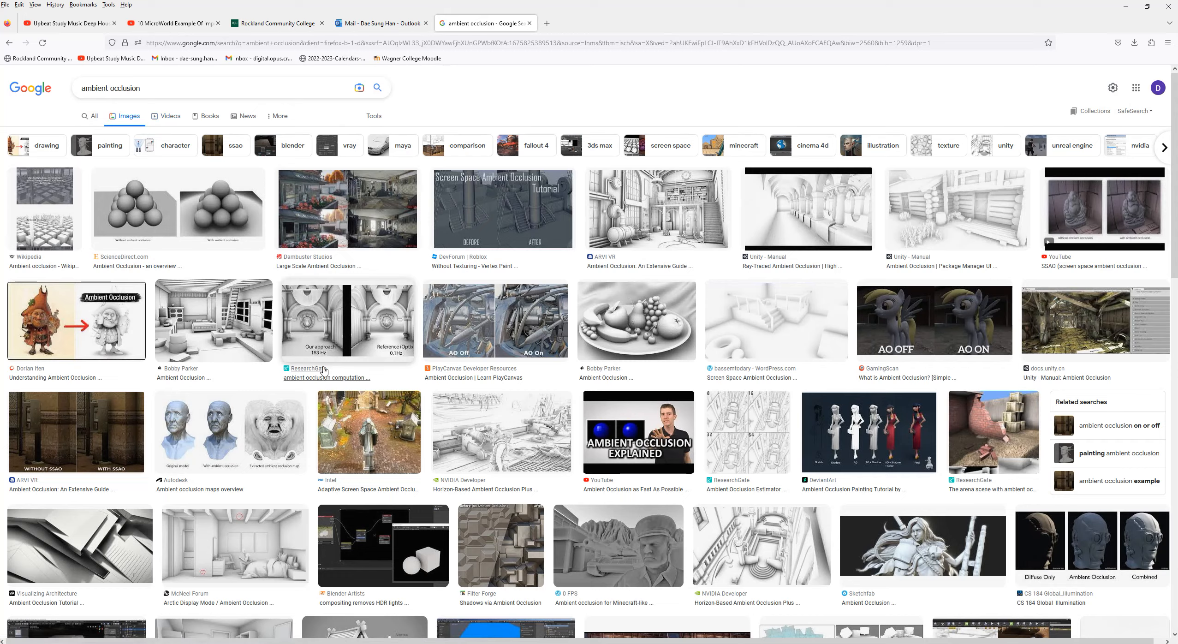
Preview the PlayCanvas AO on/off comparison and the ARVI VR, Shutterstock and Bentley ambient occlusion examples, and move Firefox aside to return to Maya.
click(459, 328)
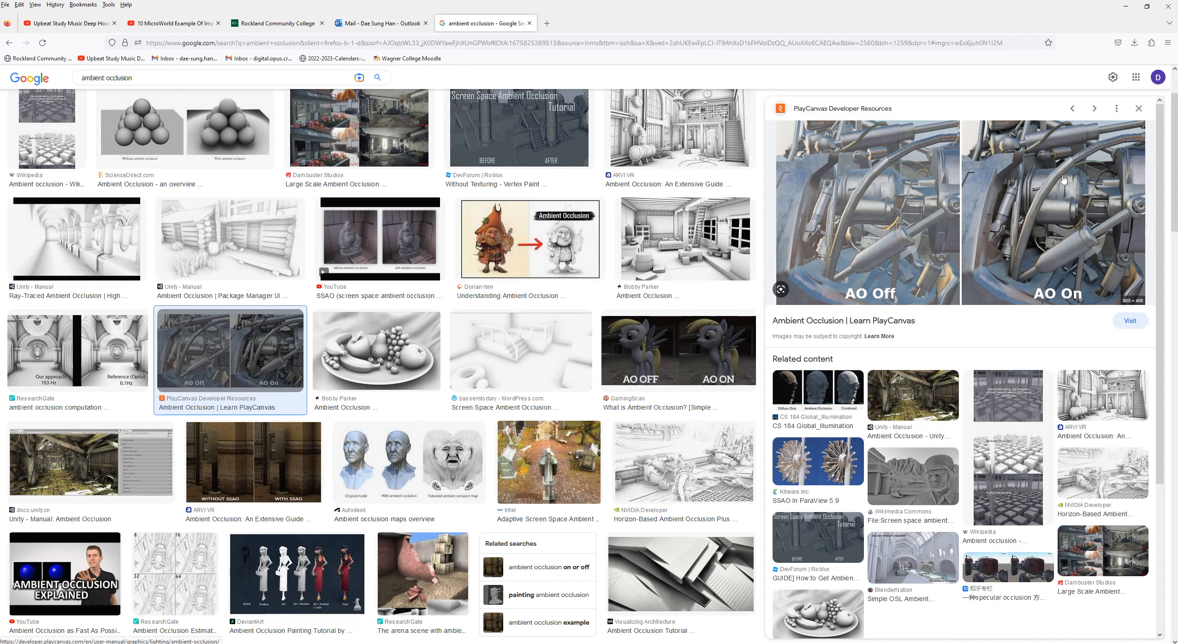
click(1093, 395)
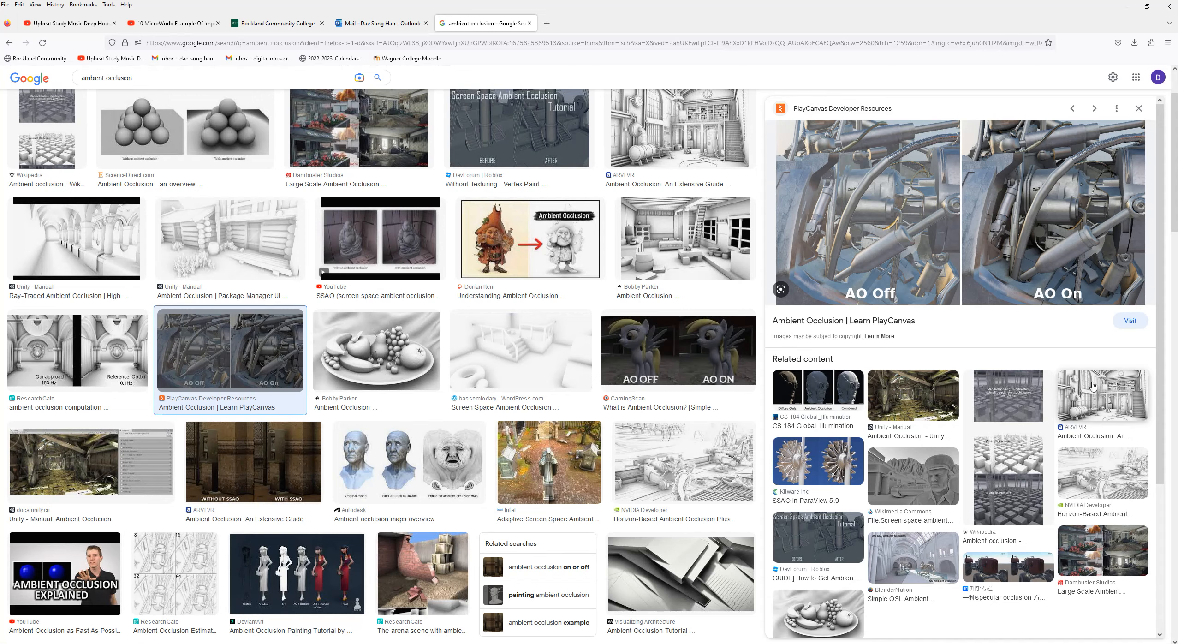
scroll(917, 322, down, 2)
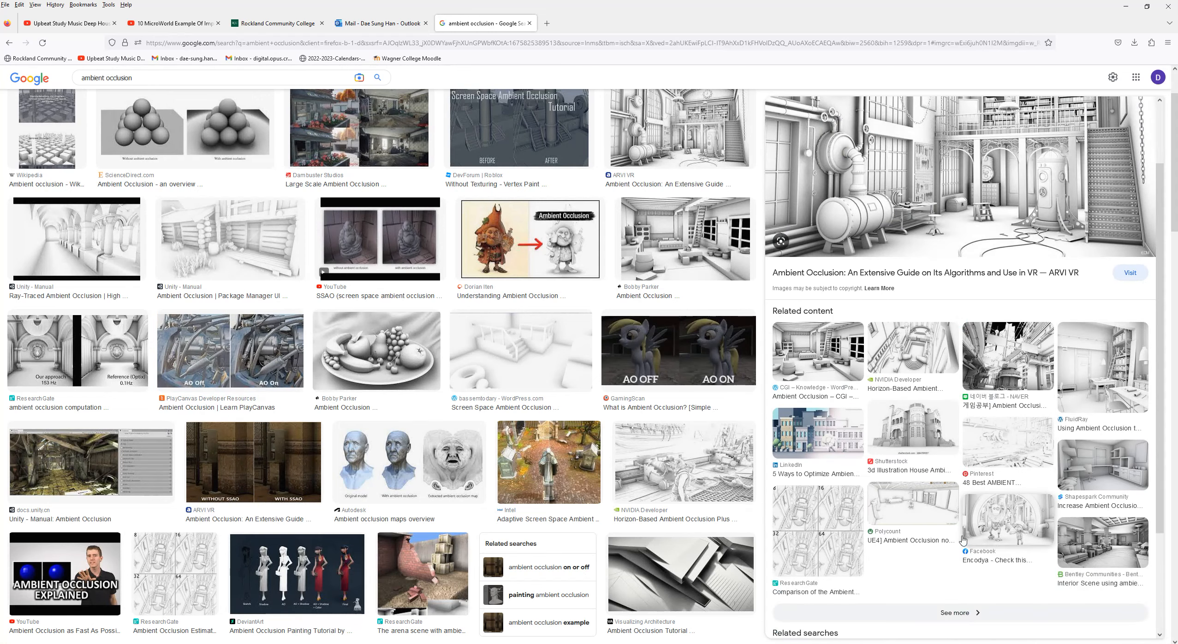
click(910, 431)
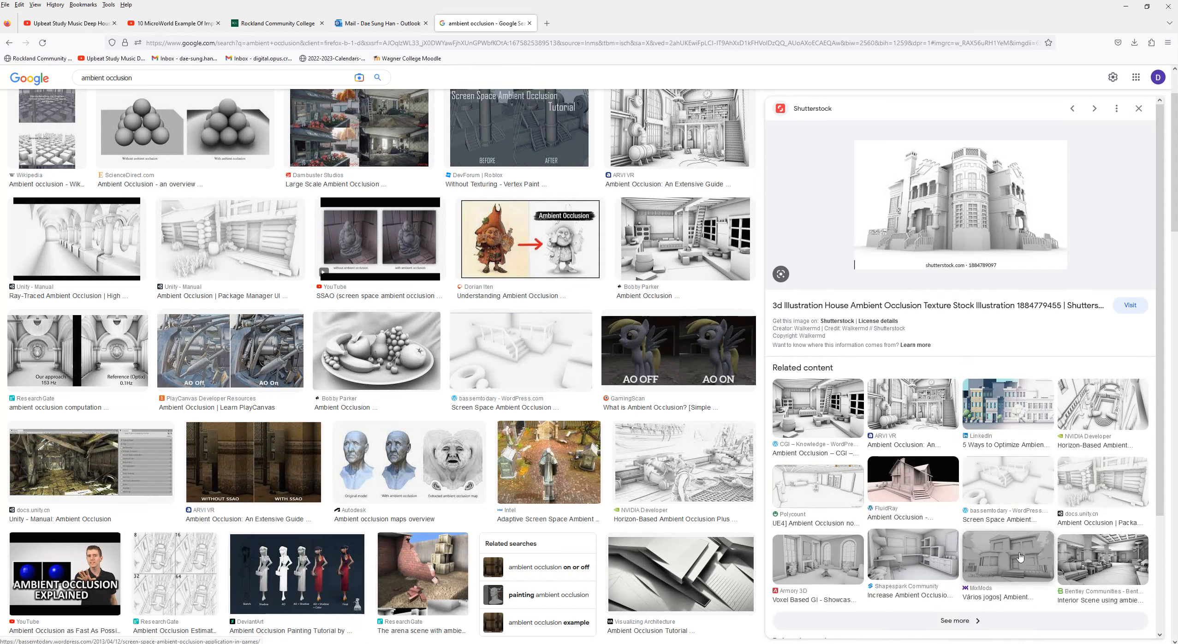
click(1102, 560)
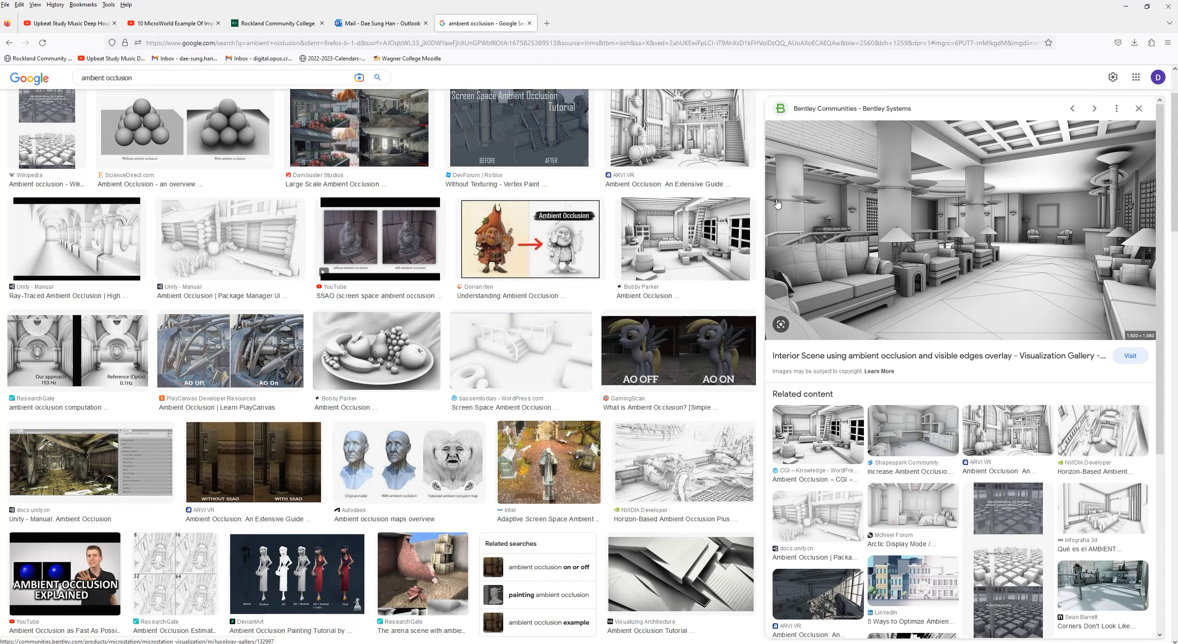
drag(578, 20, 1177, 28)
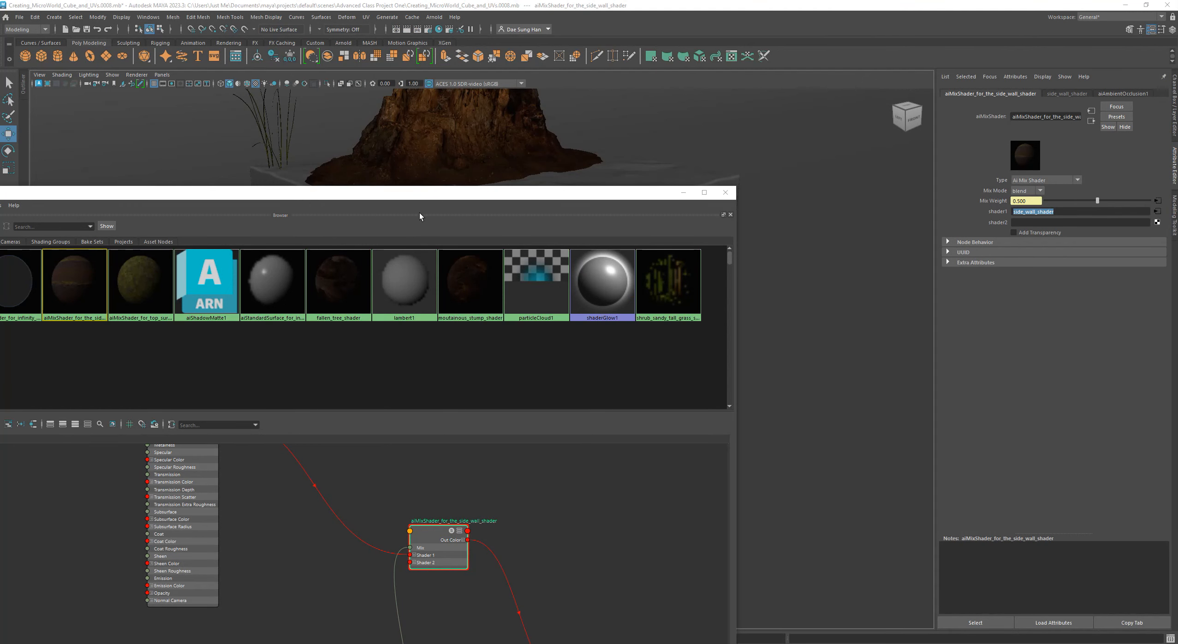
Bring the whole Hypershade window into view and reposition the side_wall_shader and aiMixShader_for_the_side_wall_shader nodes in the graph.
drag(420, 193, 674, 64)
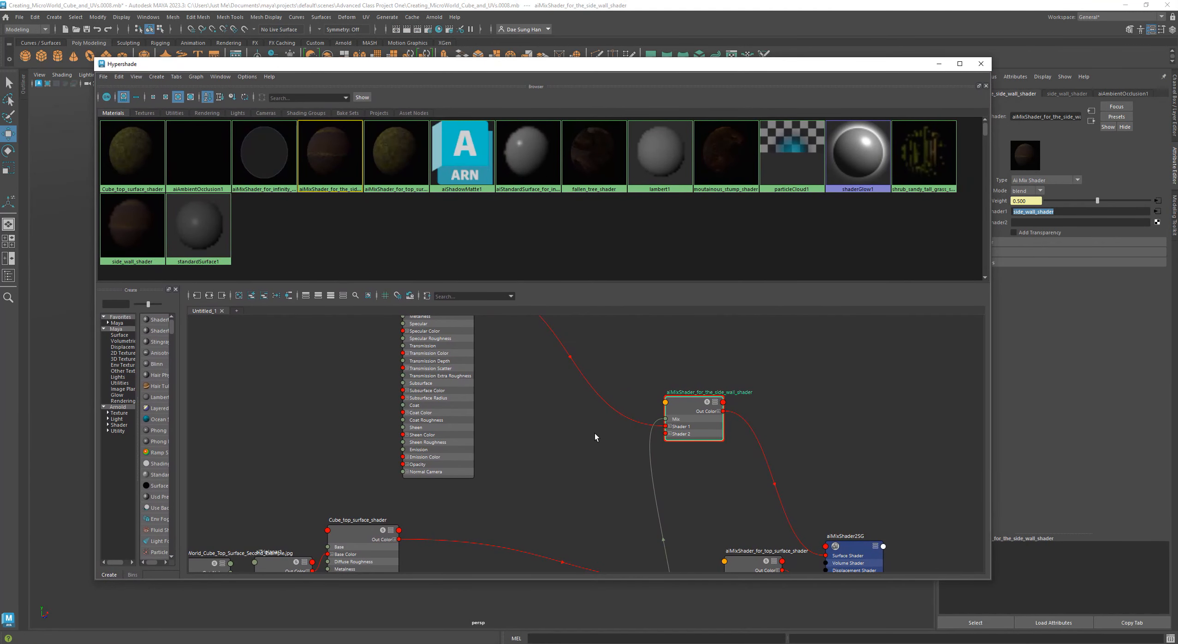
alt+middle_drag(547, 395, 540, 494)
drag(435, 373, 451, 362)
alt+middle_drag(739, 443, 663, 385)
drag(615, 447, 648, 459)
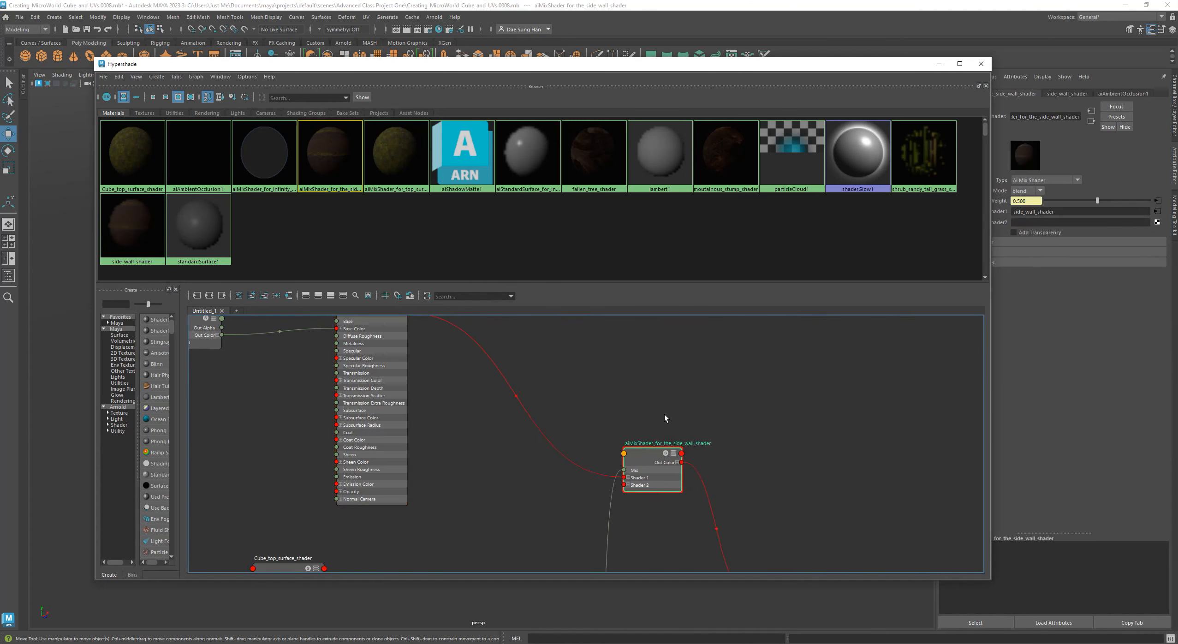
drag(664, 418, 657, 422)
Move the aiMixShader_for_the_side_wall_shader node closer to side_wall_shader, and briefly uncover the cube in the viewport.
alt+middle_drag(405, 340, 434, 397)
drag(398, 359, 419, 372)
alt+middle_drag(594, 507, 460, 444)
click(565, 395)
drag(565, 395, 480, 393)
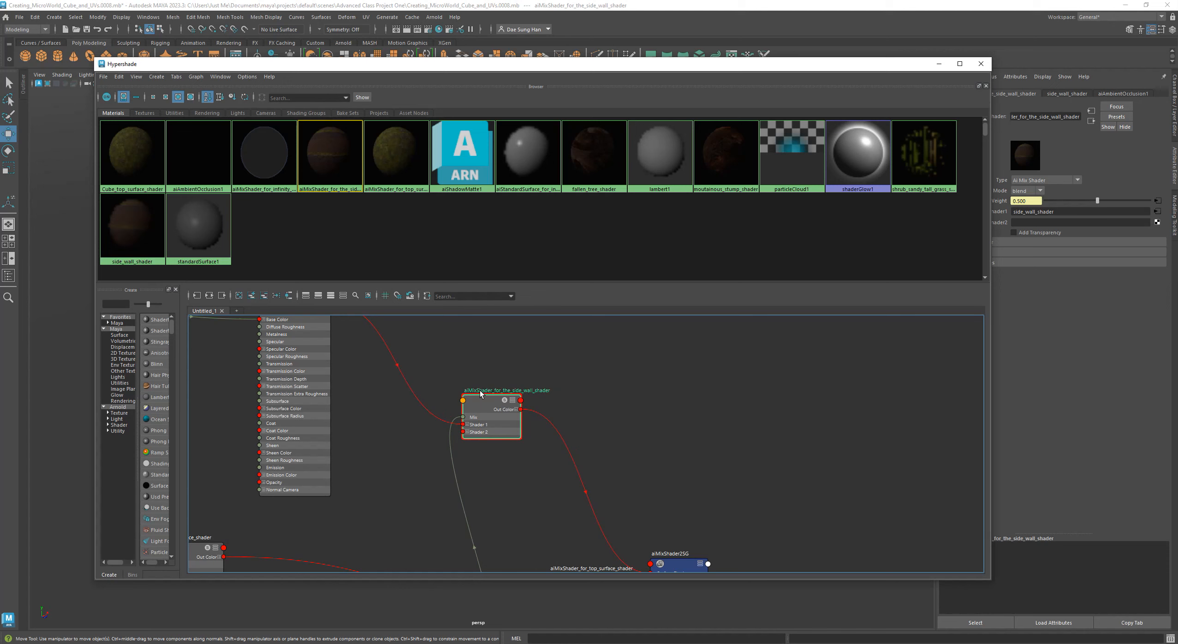
drag(491, 395, 488, 395)
alt+middle_drag(664, 447, 640, 434)
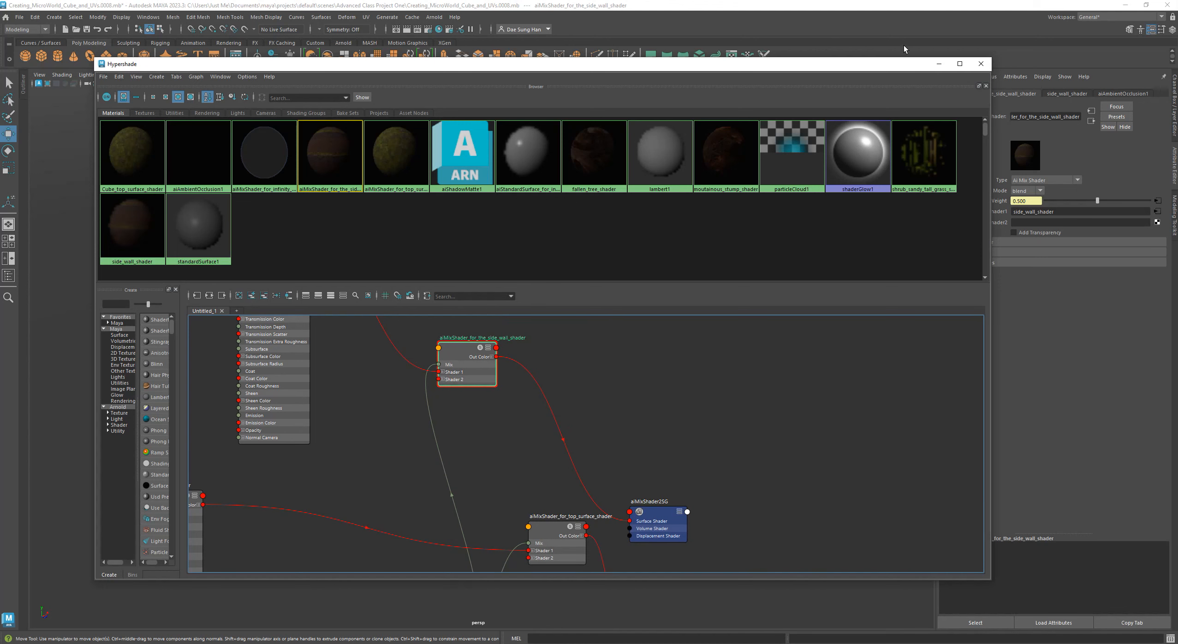
drag(868, 64, 689, 357)
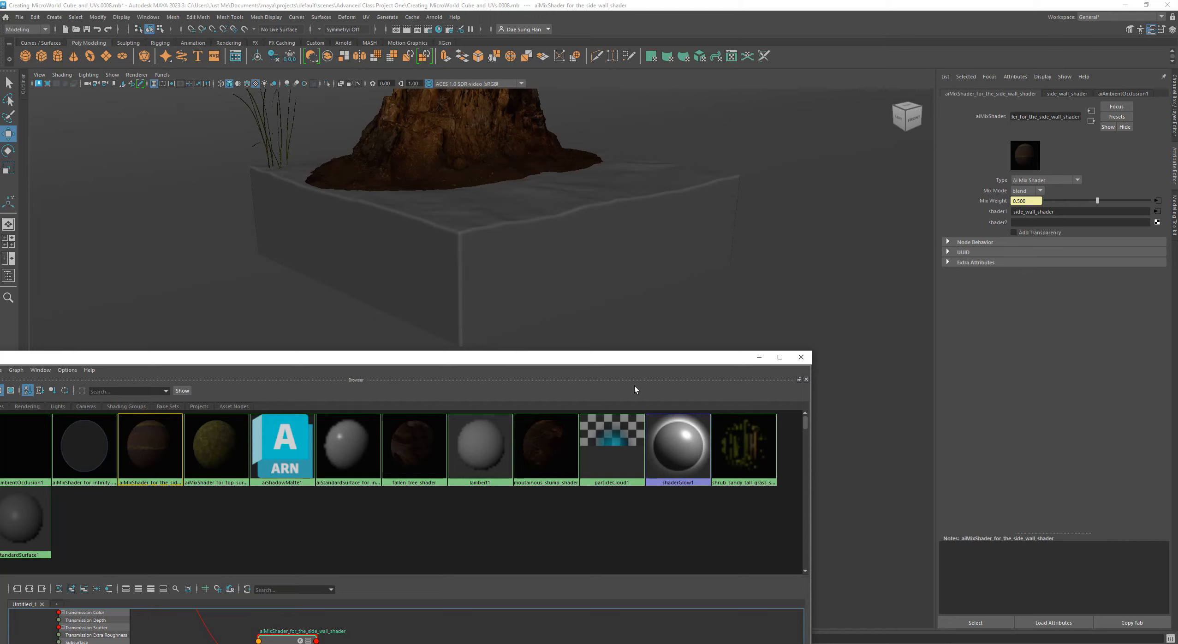
drag(583, 359, 735, 92)
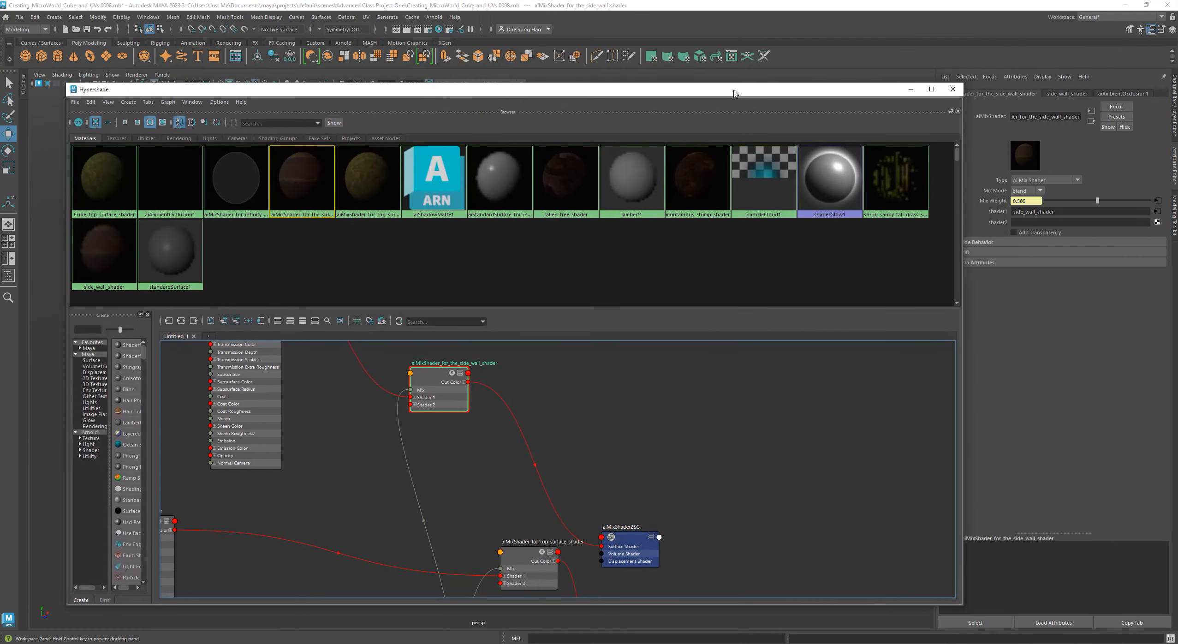
Move the aiAmbientOcclusion1 node nearer to Cube_top_surface_shader, leaving more room before aiMixShader_for_top_surface_shader.
alt+middle_drag(601, 519, 796, 364)
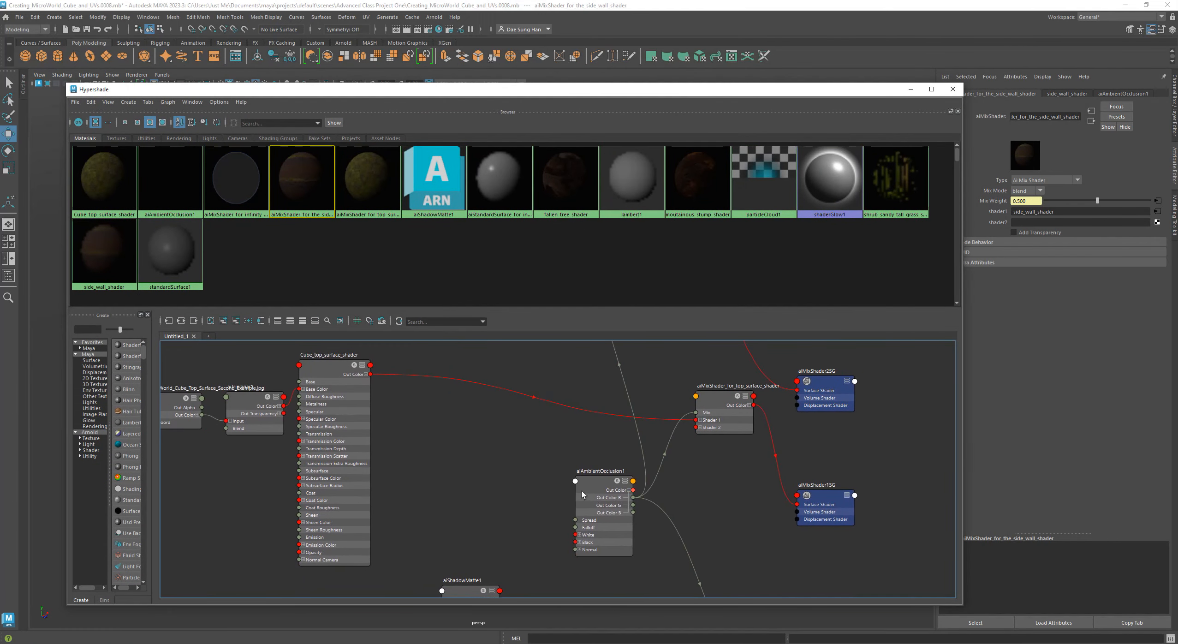
click(518, 456)
drag(522, 446, 498, 428)
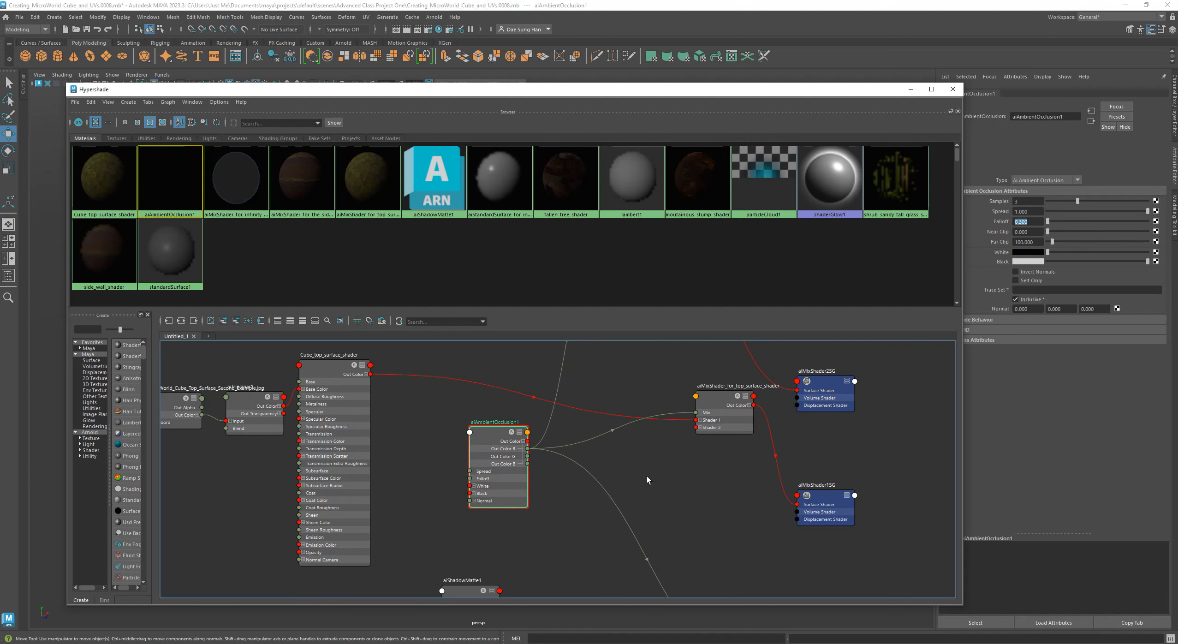
alt+middle_drag(646, 480, 627, 509)
drag(468, 465, 442, 458)
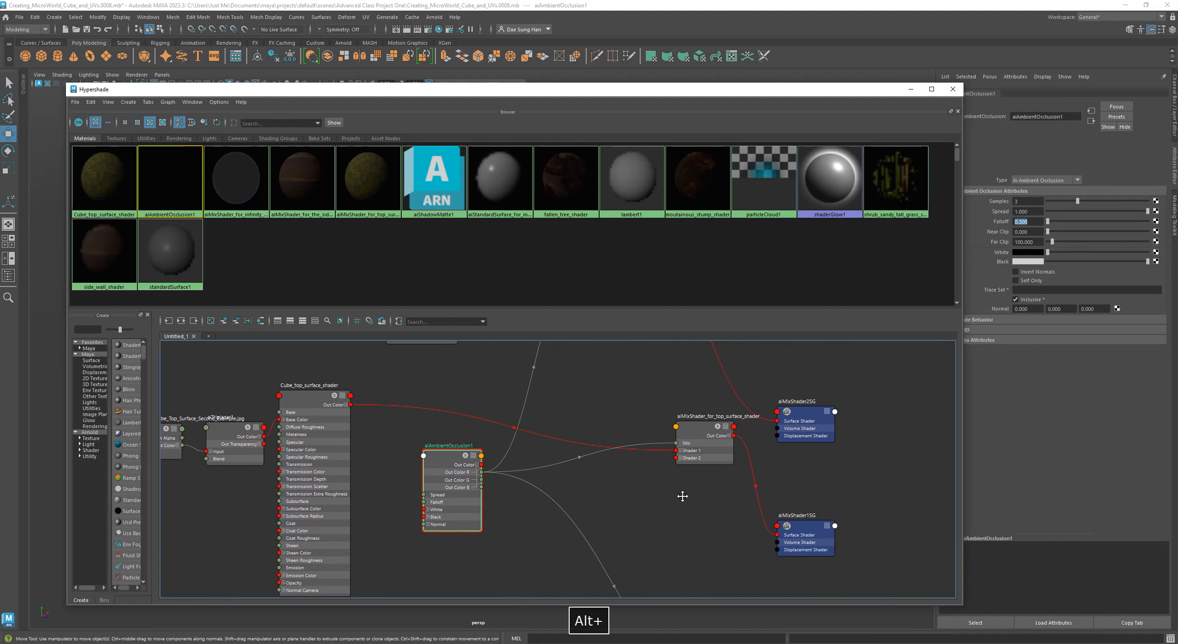
Fine-tune the aiAmbientOcclusion1 node's placement with its links to the side wall and top surface mix shaders in view.
alt+middle_drag(682, 496, 658, 533)
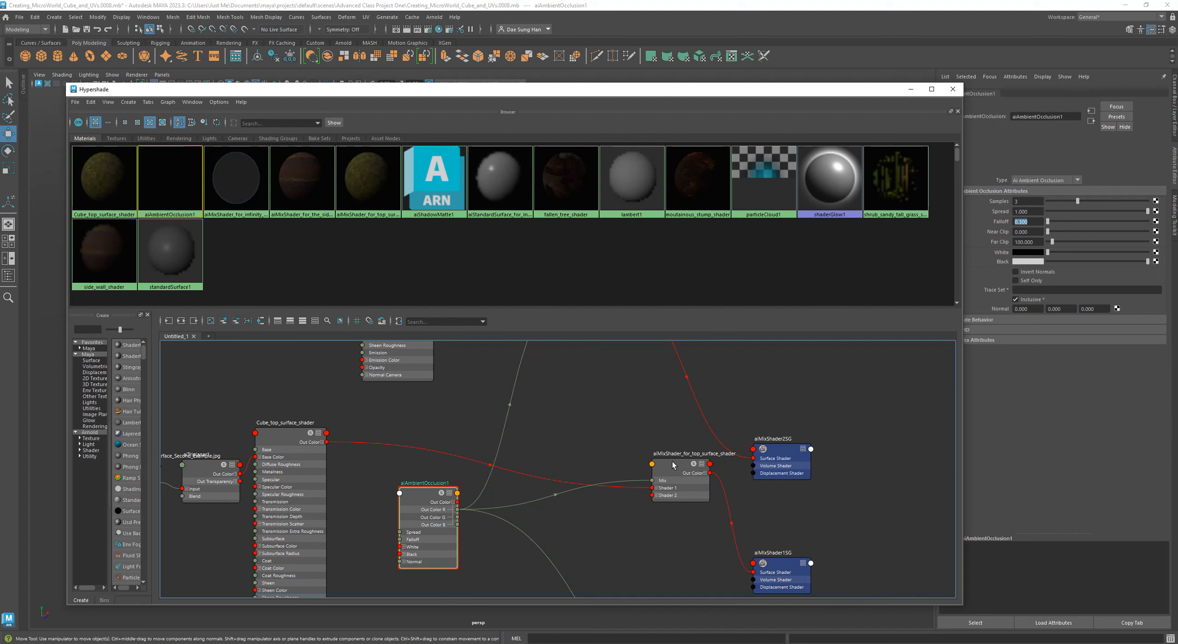
alt+middle_drag(631, 427, 618, 467)
alt+right_drag(618, 466, 596, 416)
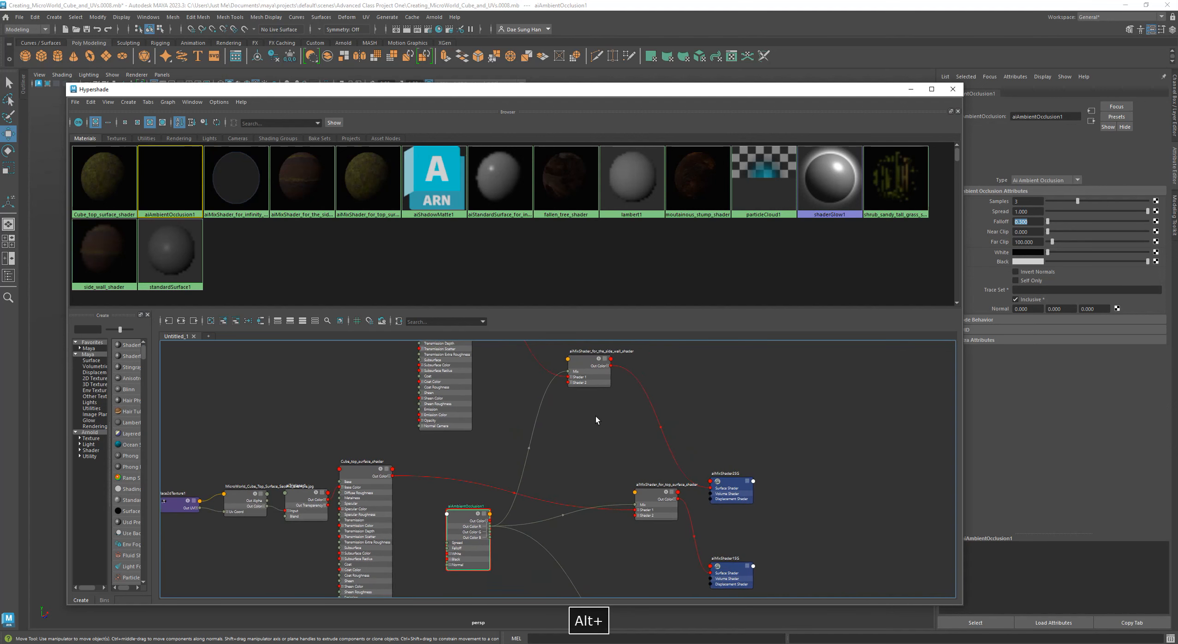
alt+middle_drag(525, 493, 530, 504)
drag(461, 527, 472, 520)
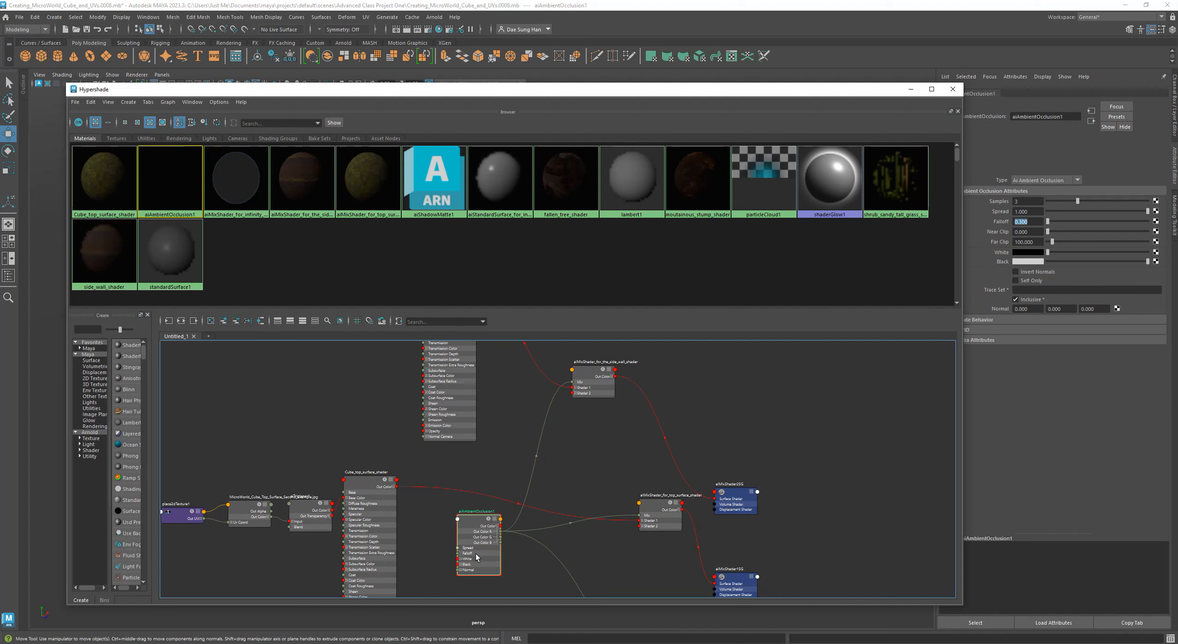
drag(474, 520, 479, 522)
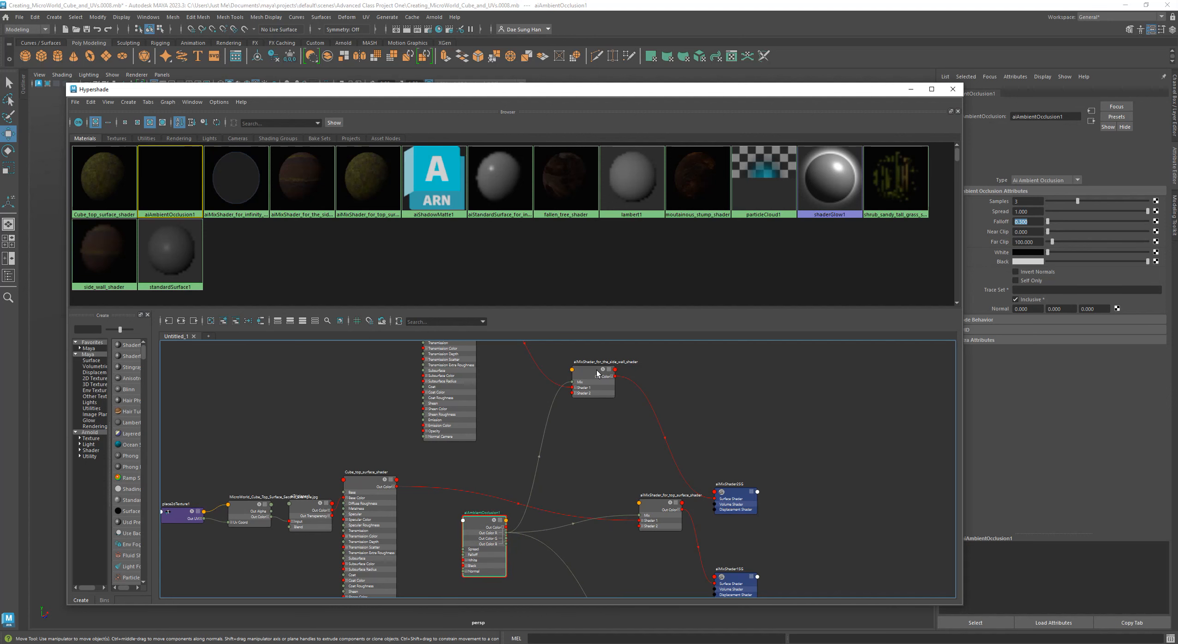
Select the aiMixShader_for_the_side_wall_shader node and shift it slightly in the graph.
alt+middle_drag(569, 407, 522, 484)
alt+right_drag(545, 474, 766, 523)
alt+middle_drag(537, 395, 536, 430)
click(535, 426)
mouse_move(536, 429)
mouse_down()
mouse_move(558, 448)
mouse_move(547, 437)
mouse_up()
Move the aiMixShader_for_top_surface_shader node closer to aiAmbientOcclusion1 and keep it selected to show its attributes.
alt+middle_drag(791, 527, 706, 244)
alt+middle_drag(629, 418, 544, 284)
alt+right_drag(654, 516, 572, 484)
drag(609, 433, 519, 442)
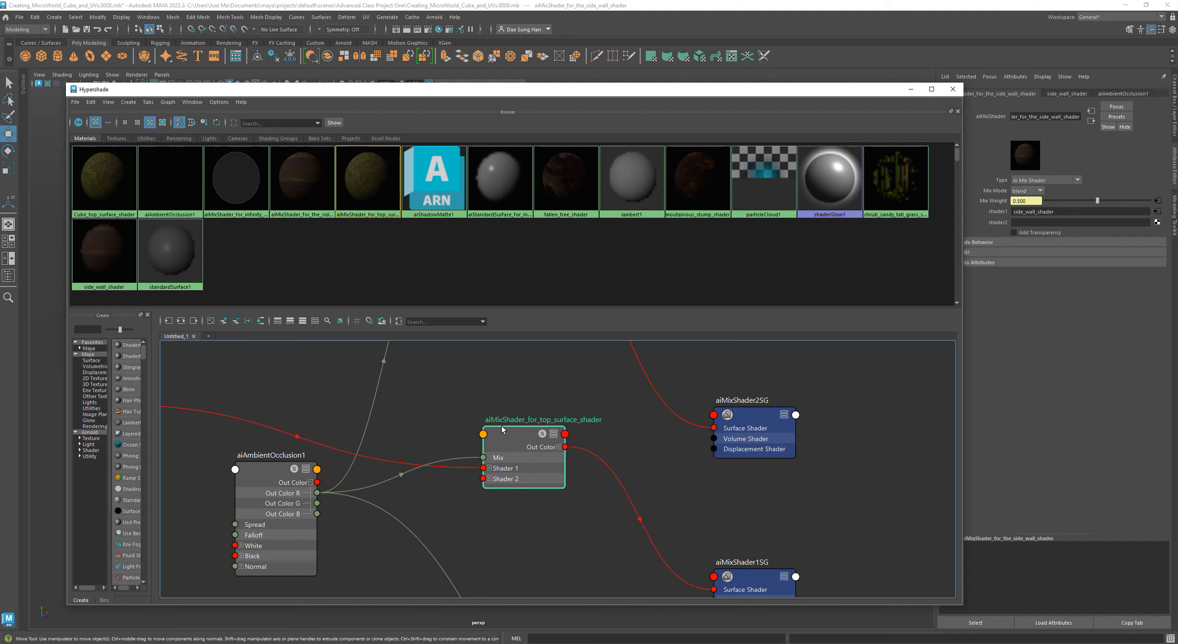
click(517, 431)
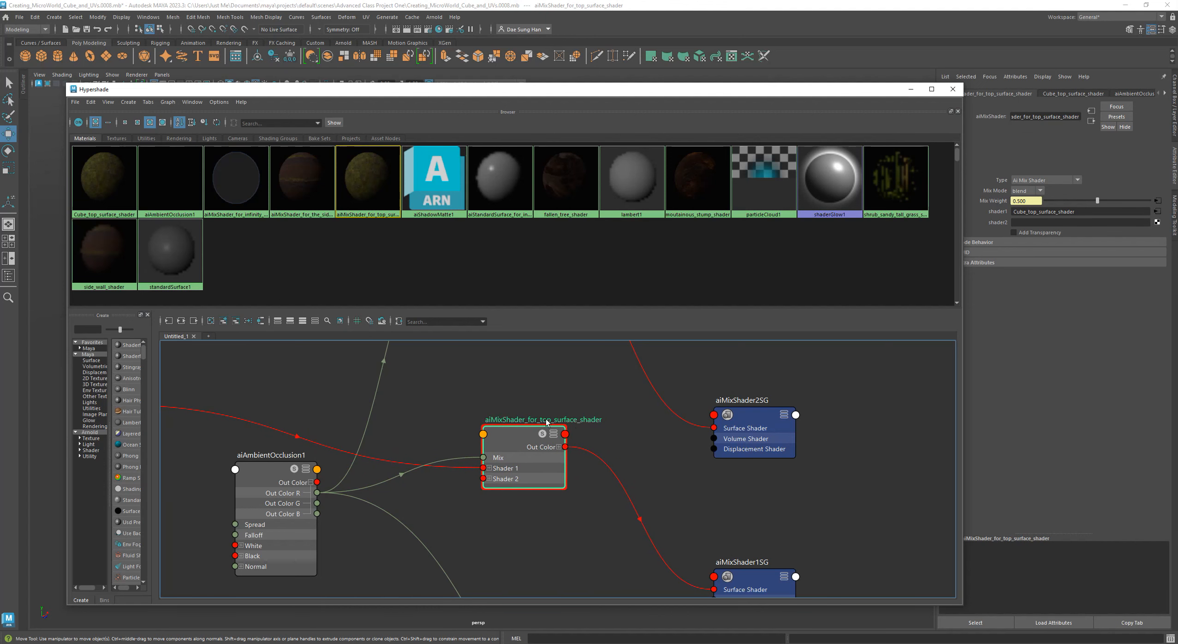
View the cube's top surface and side walls from a higher angle, and return to the mix shader materials in Hypershade.
drag(491, 94, 543, 473)
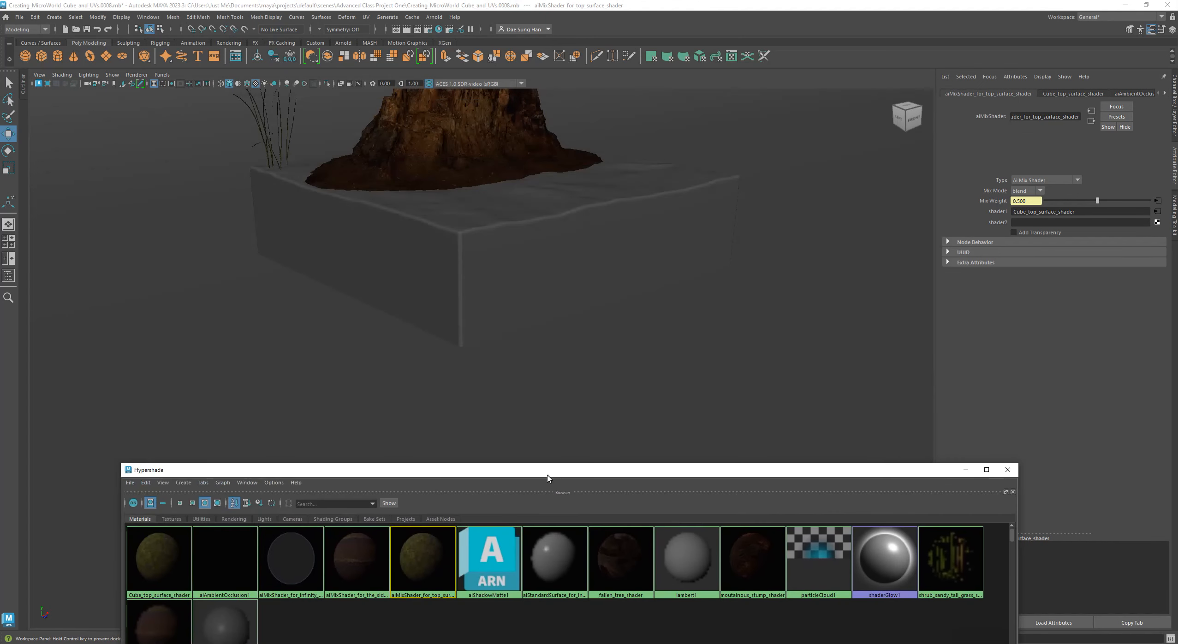
alt+drag(530, 248, 544, 289)
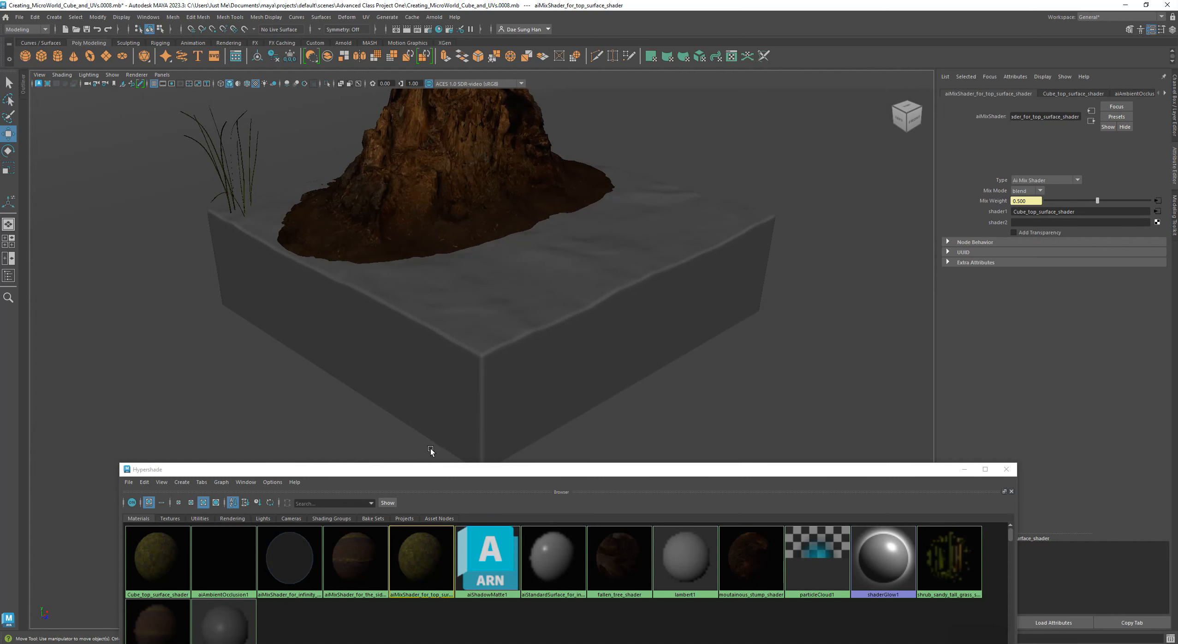
drag(428, 470, 405, 176)
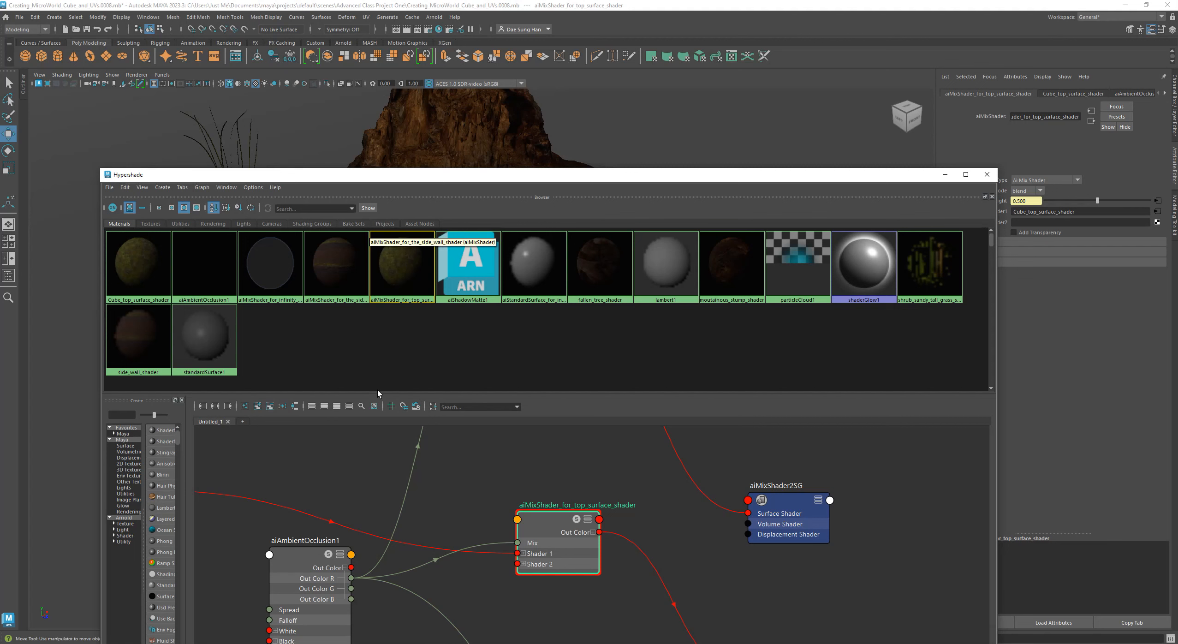
click(387, 305)
click(404, 288)
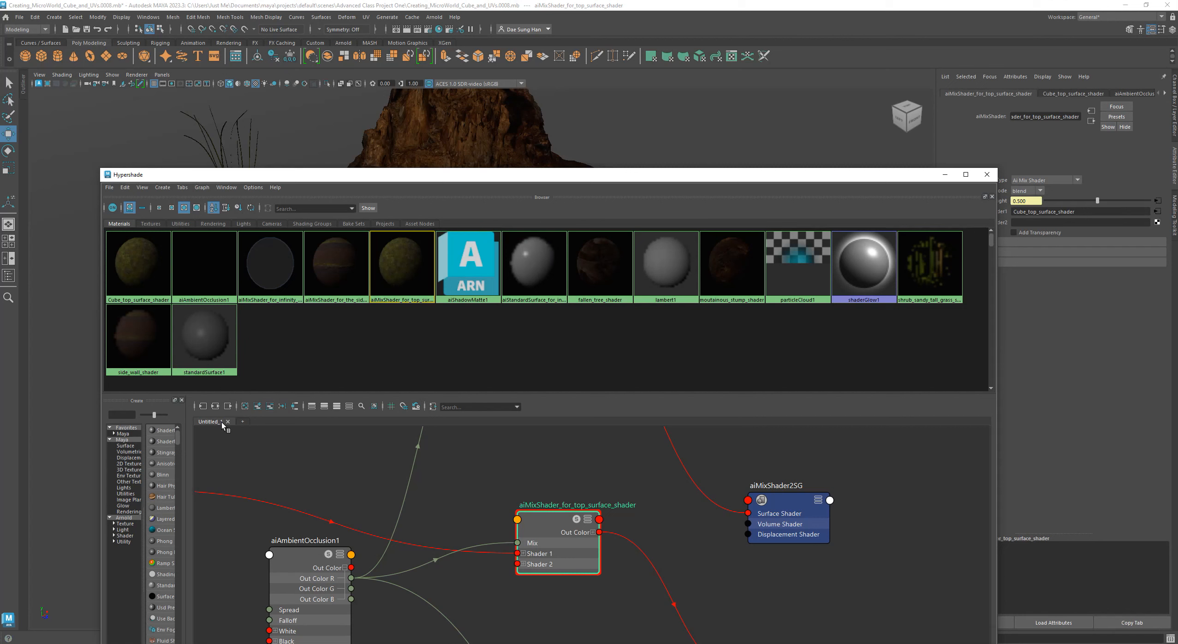
Examine the attributes of the Cube_top_surface_shader and side_wall_shader materials, and uncover the cube for comparison.
click(133, 274)
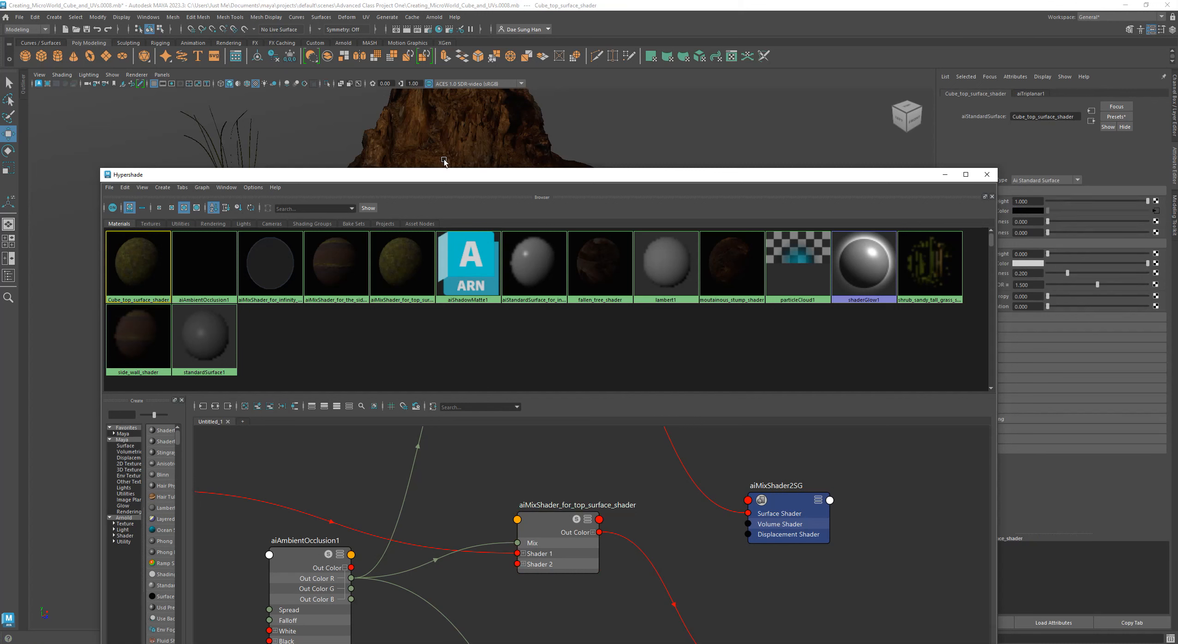
click(138, 369)
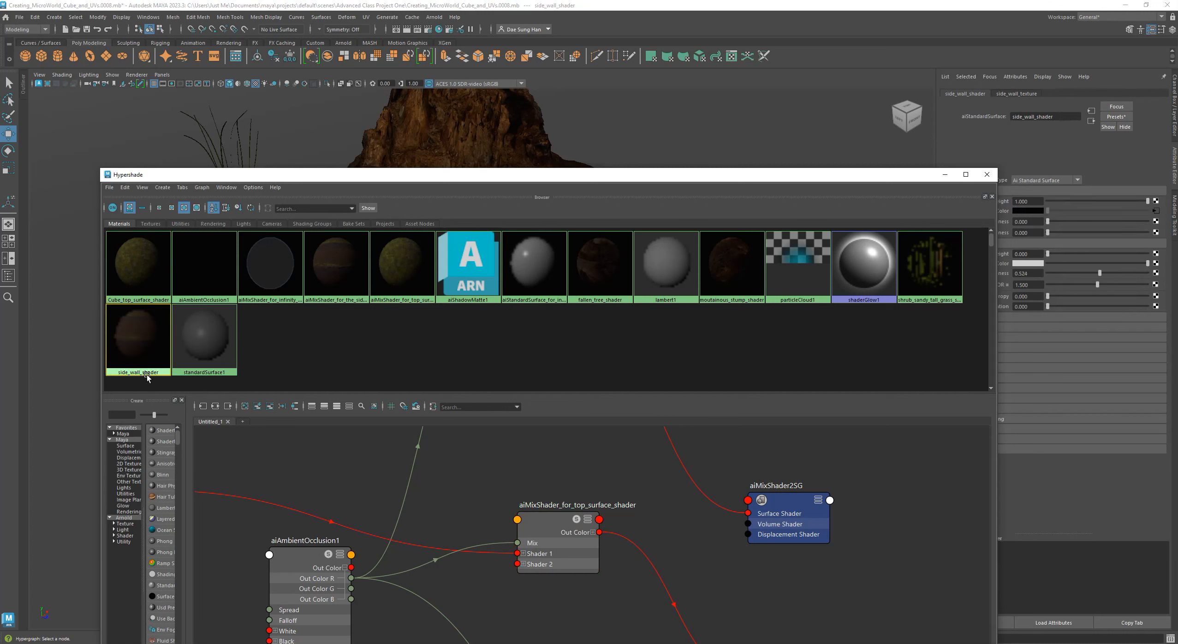
drag(401, 180, 387, 362)
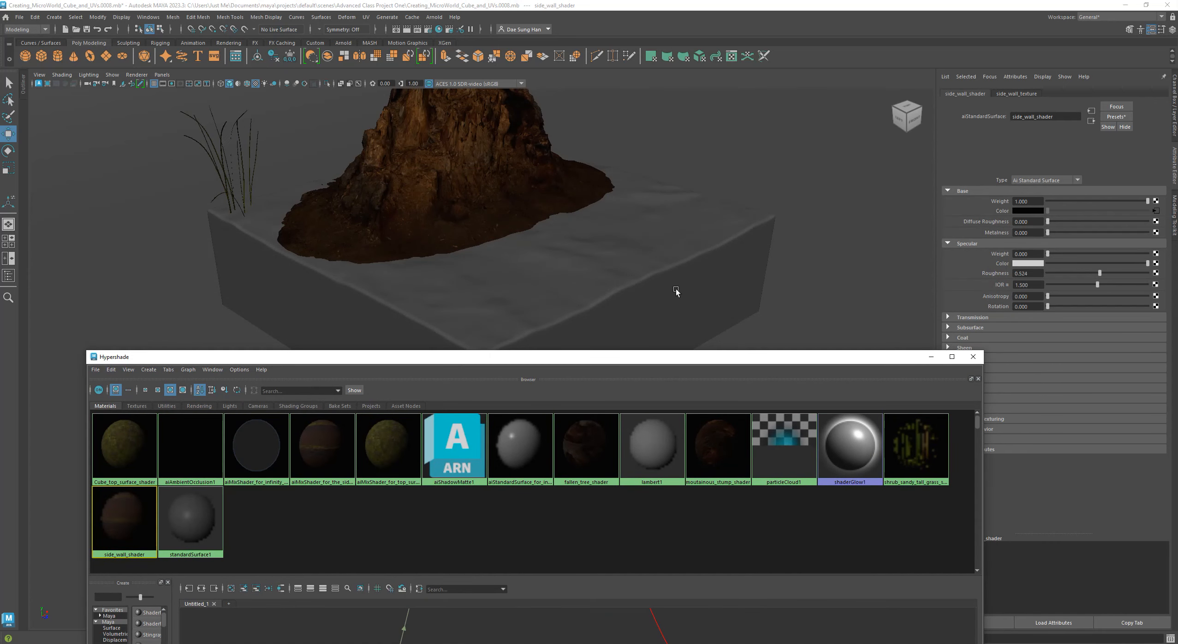
Try to assign the Cube_top_surface_shader material to the cube's top surface in the viewport, and return to the shader graph.
click(118, 480)
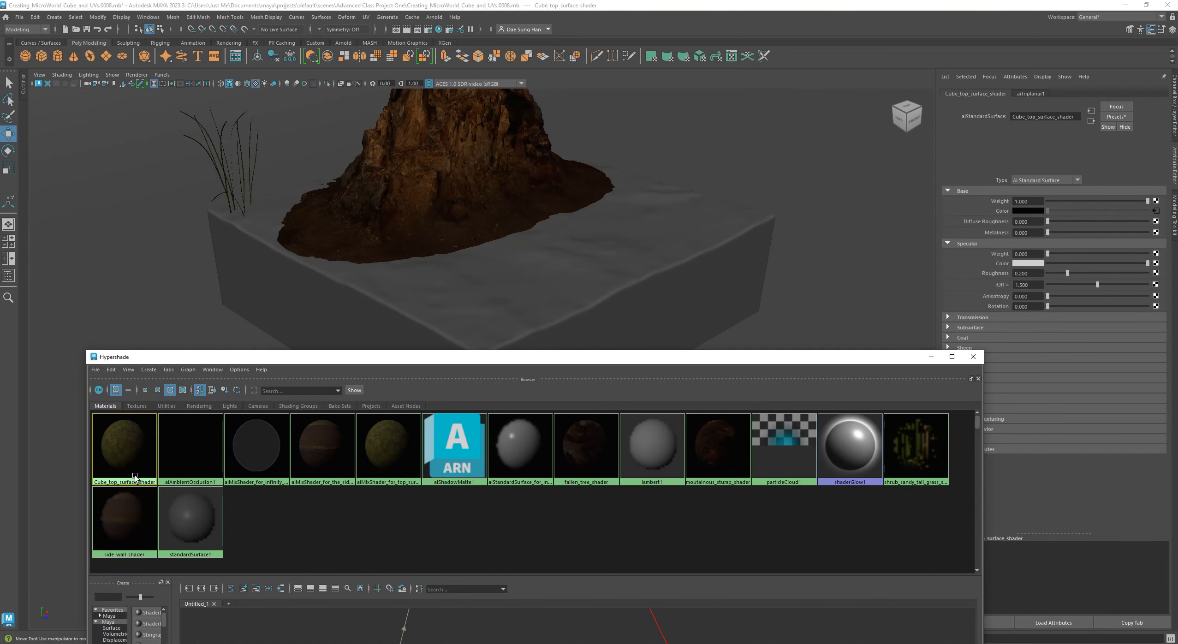
middle_drag(132, 460, 567, 238)
drag(496, 365, 497, 96)
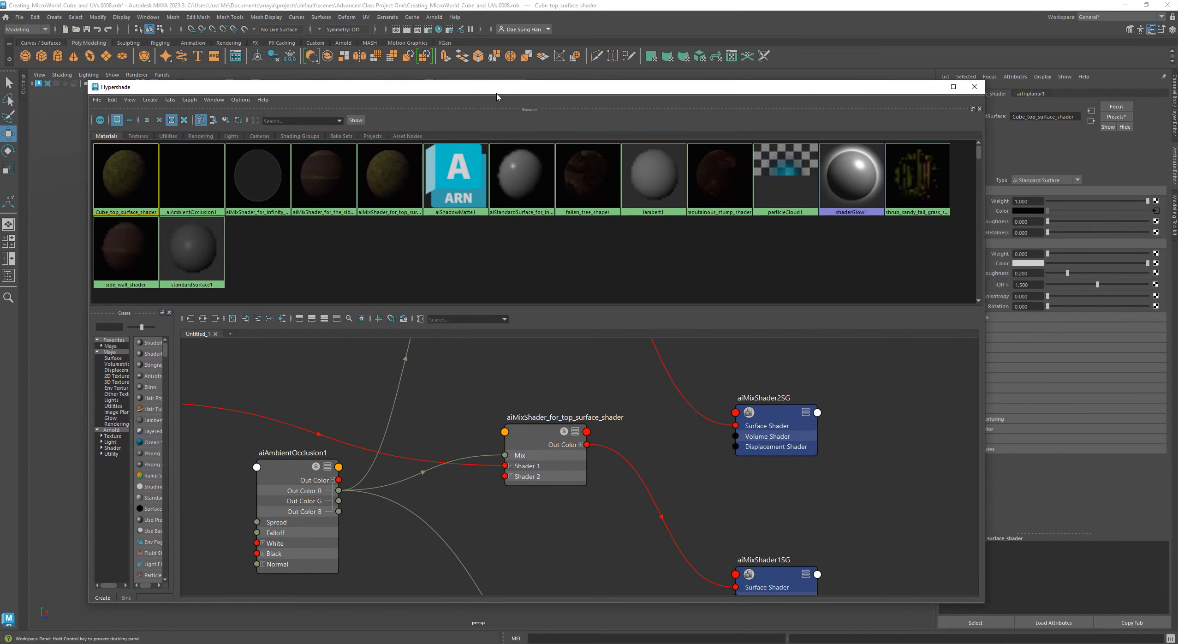
Select the aiMixShader_for_top_surface_shader node and adjust its position in the graph.
alt+right_drag(585, 505, 560, 489)
alt+middle_drag(559, 489, 523, 481)
drag(501, 400, 542, 395)
alt+middle_drag(566, 497, 540, 338)
drag(543, 397, 518, 384)
Find the infinity wall network and move the aiMixShader_for_infinity_wall node up, nearer to its shader inputs.
alt+right_drag(565, 511, 554, 525)
alt+middle_drag(554, 525, 555, 350)
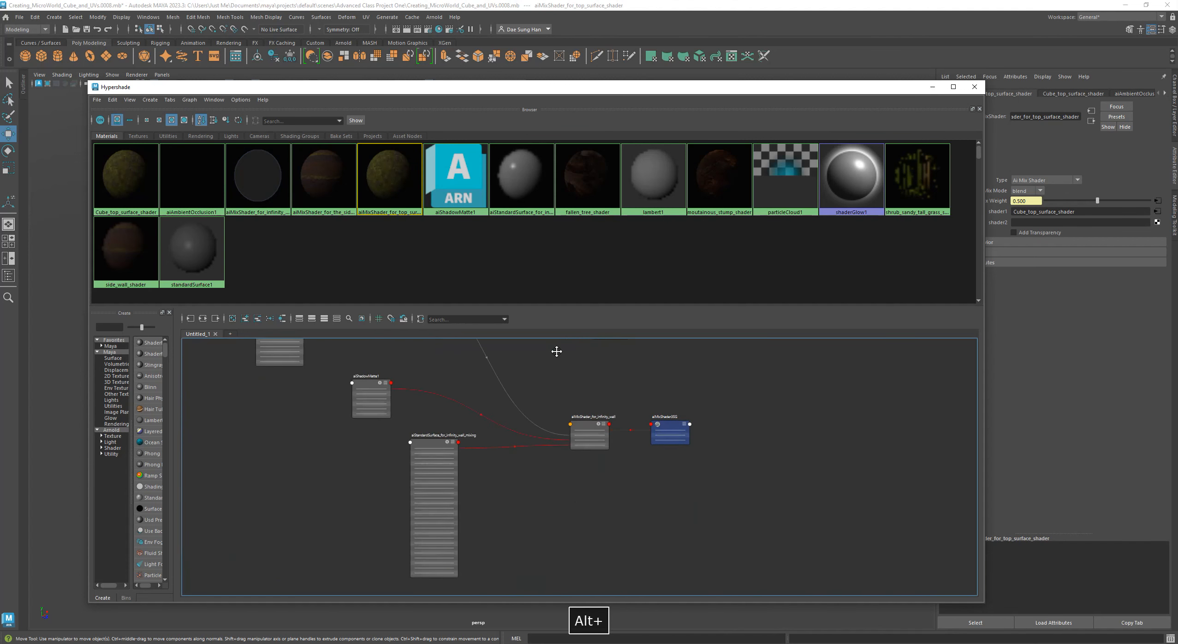
alt+middle_drag(533, 397, 471, 431)
alt+right_drag(471, 431, 554, 450)
drag(549, 480, 501, 417)
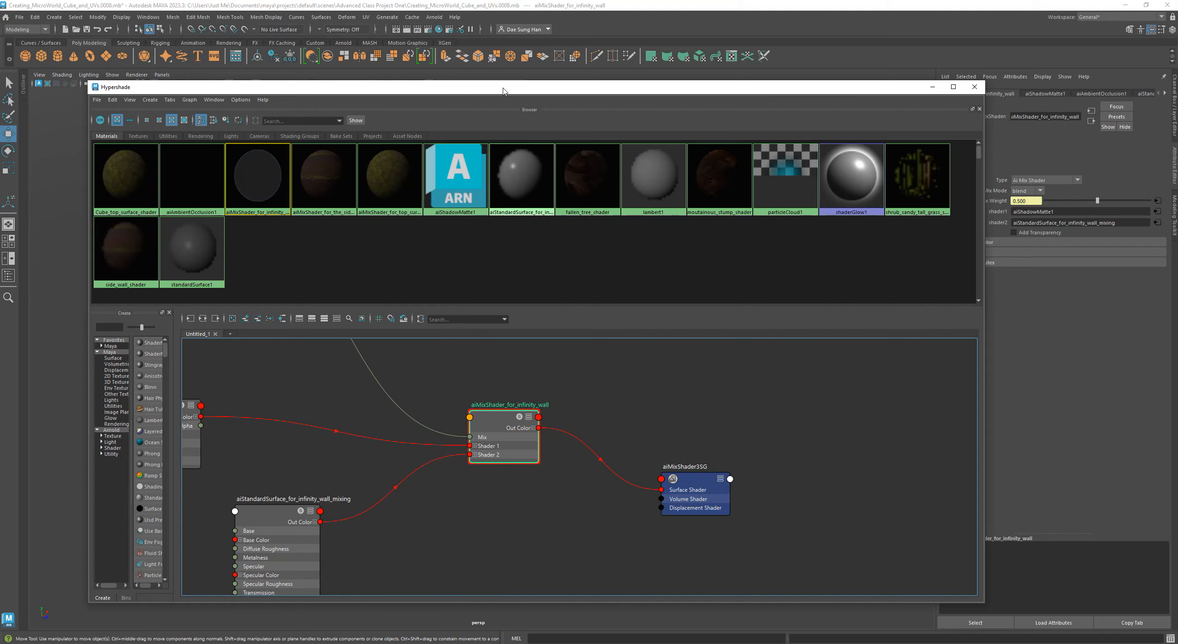
Select the micro world cube and the Infinity_Wall mesh in the viewport to inspect them, and return to the shader graph.
drag(498, 88, 489, 580)
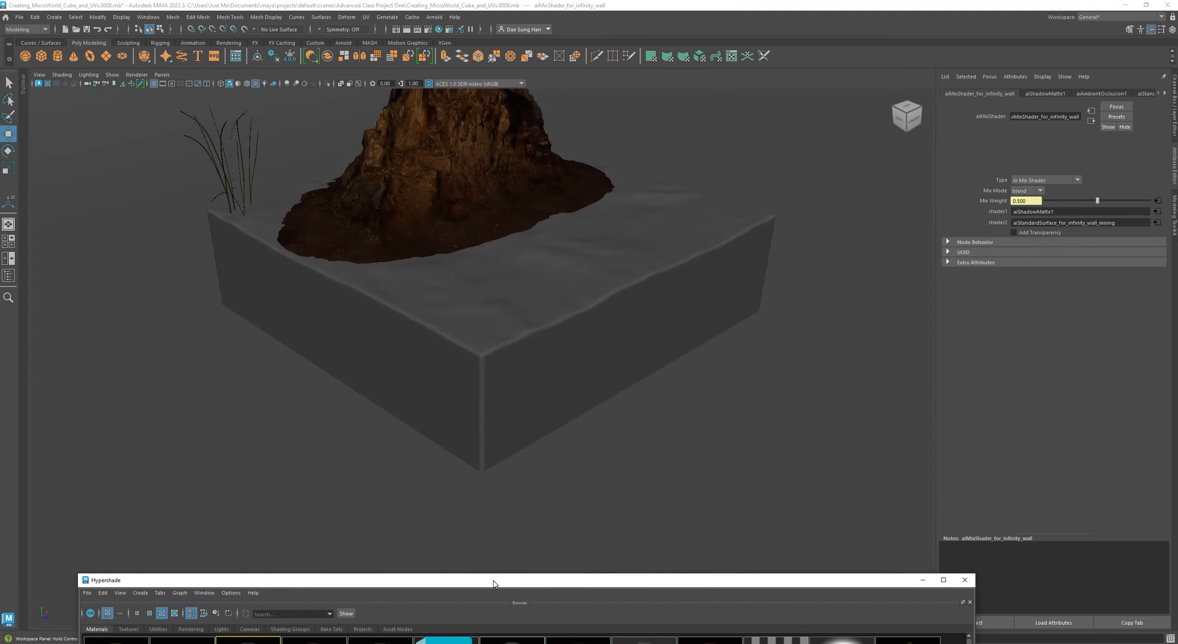
shift+click(335, 349)
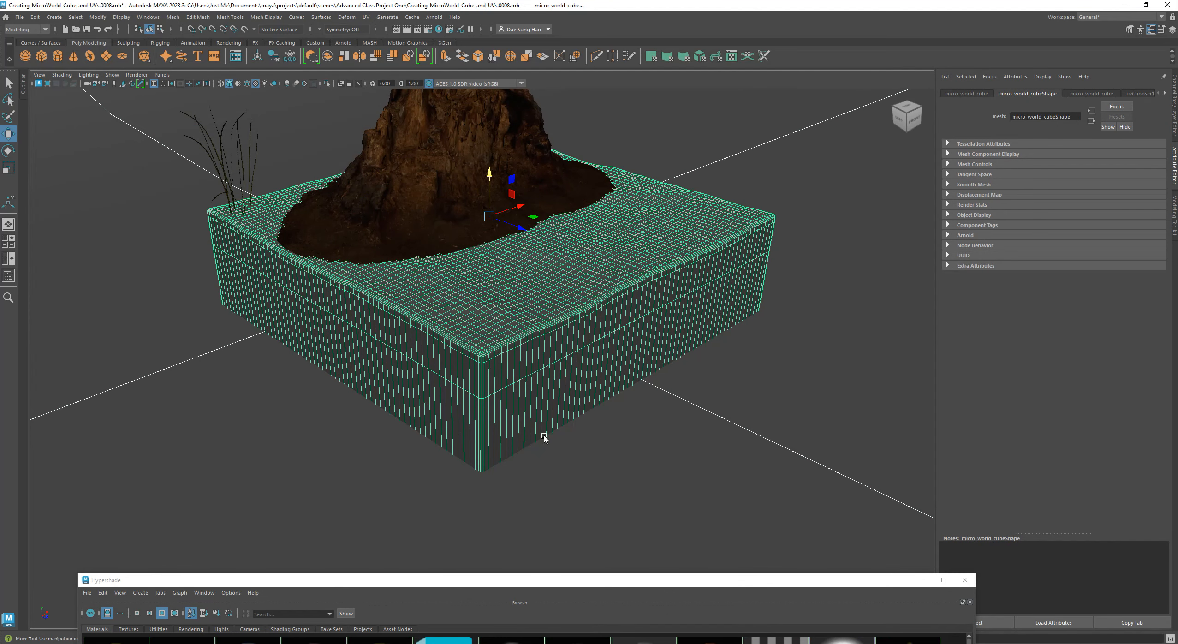
click(292, 417)
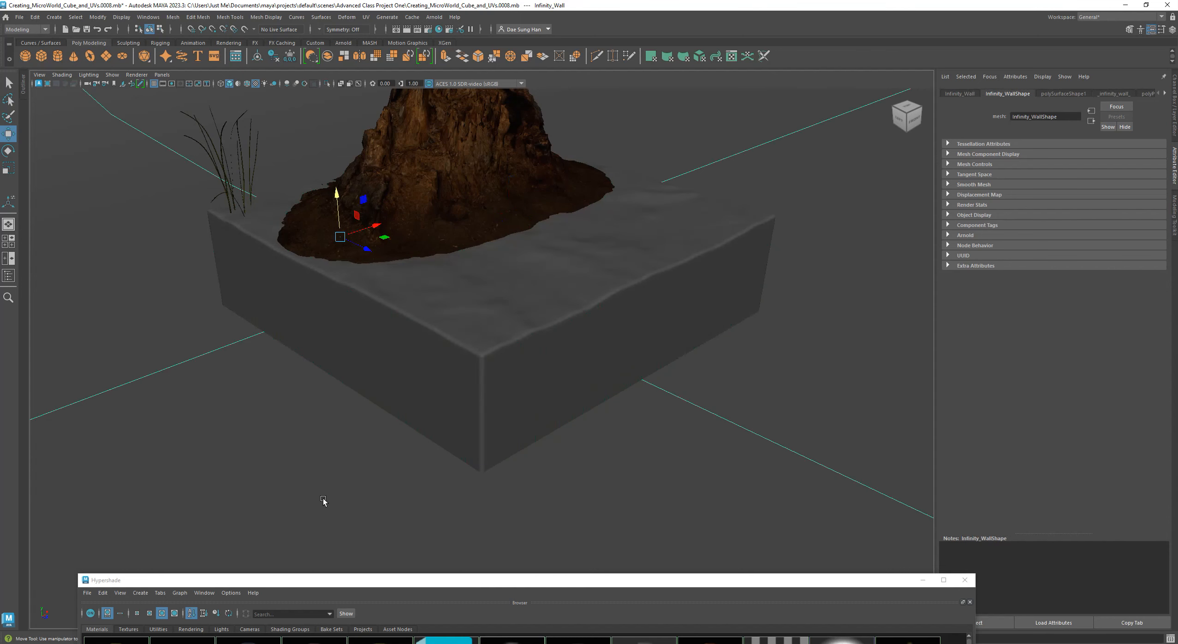
drag(364, 579, 361, 91)
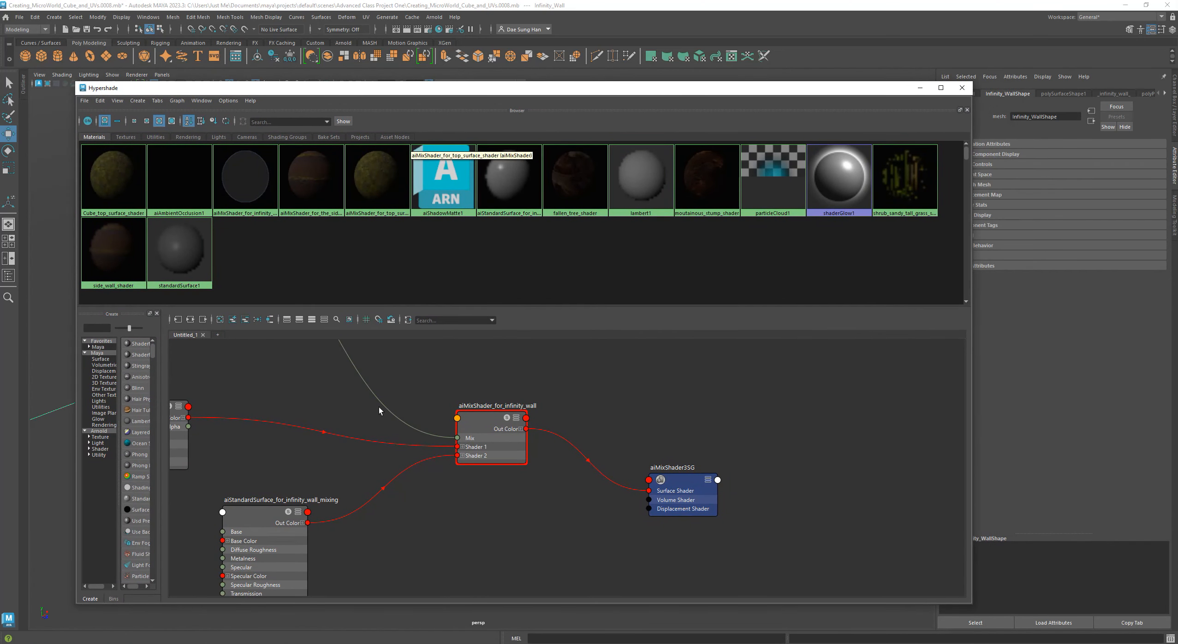
Select the aiMixShader_for_infinity_wall node and shift it slightly upward between aiShadowMatte1 and its shading group.
alt+middle_drag(466, 495, 475, 525)
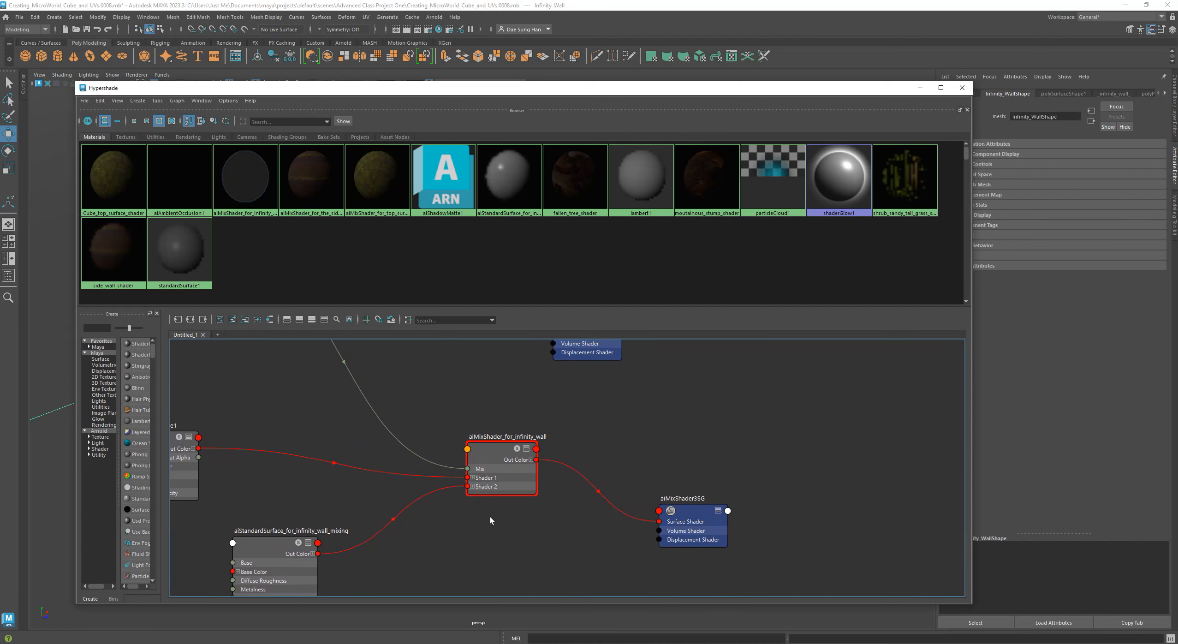
alt+right_drag(487, 516, 457, 518)
alt+middle_drag(458, 518, 451, 496)
mouse_move(487, 447)
mouse_down()
mouse_move(475, 453)
mouse_move(470, 440)
mouse_up()
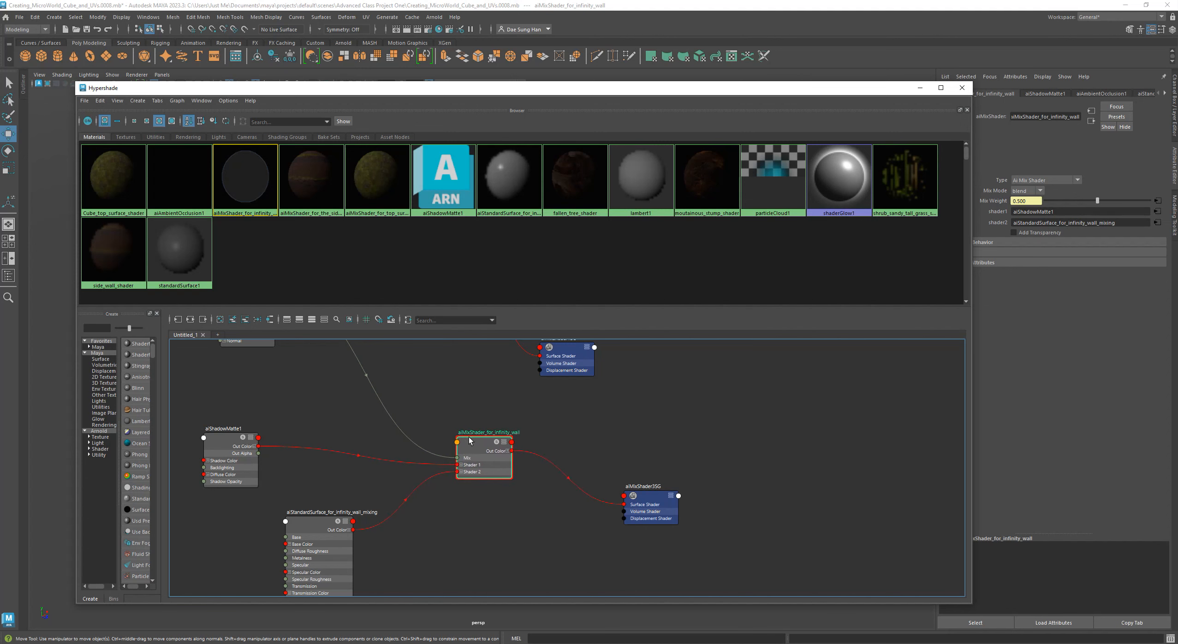
mouse_move(496, 433)
mouse_down()
mouse_move(512, 429)
mouse_move(498, 423)
mouse_up()
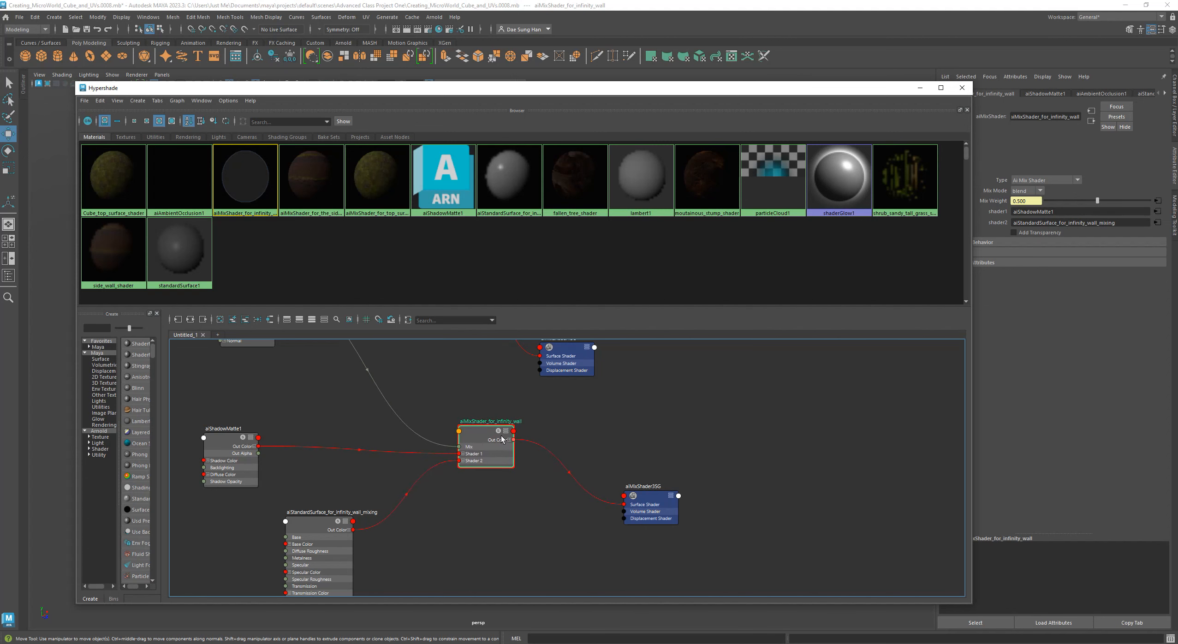
Reposition the aiAmbientOcclusion1 node and nudge the aiMixShader_for_infinity_wall node it feeds.
alt+middle_drag(335, 414, 358, 512)
drag(255, 372, 302, 387)
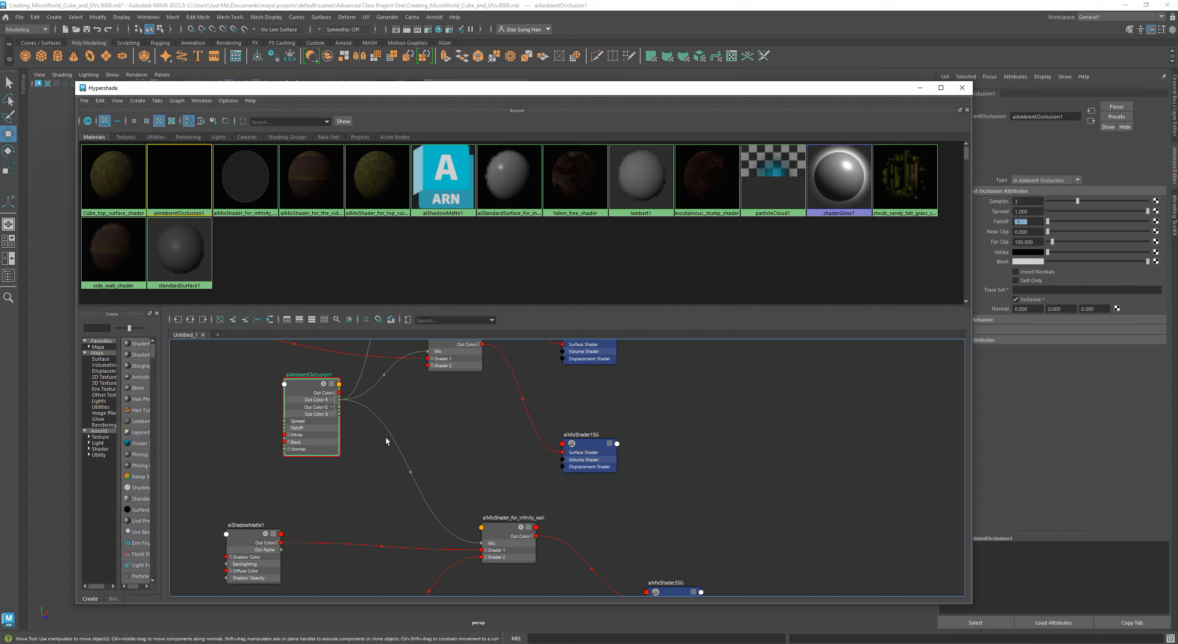
drag(503, 532, 501, 522)
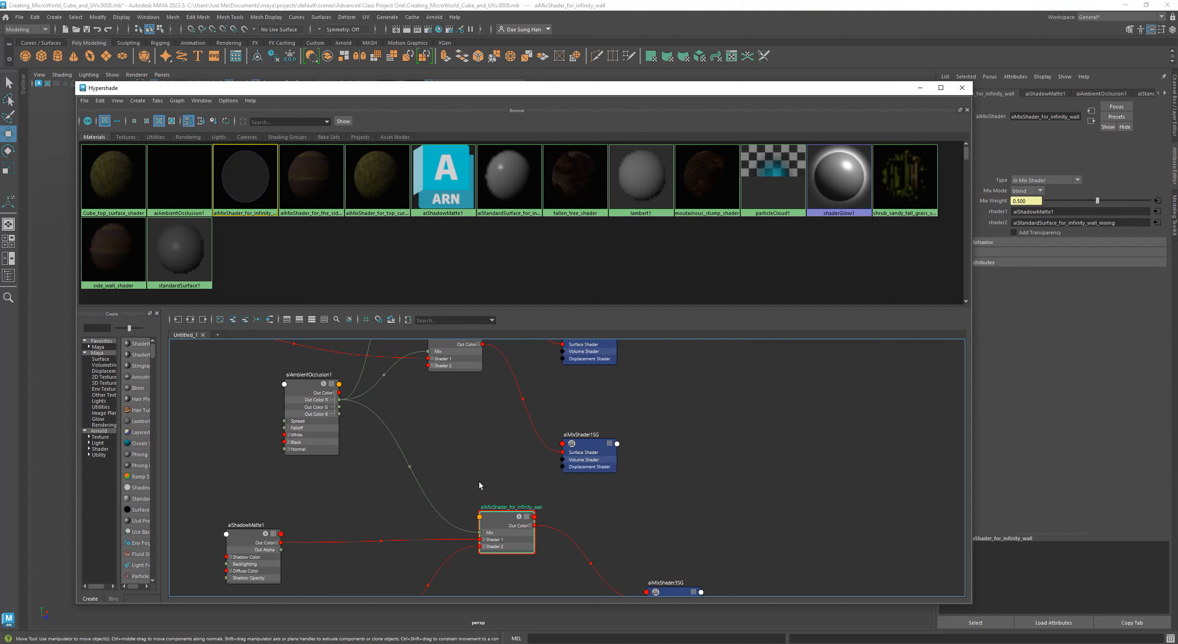
Move the aiShadowMatte1 node nearer to the infinity wall mix shader and shift the Hypershade window aside to uncover the node's attributes.
alt+middle_drag(480, 486, 438, 435)
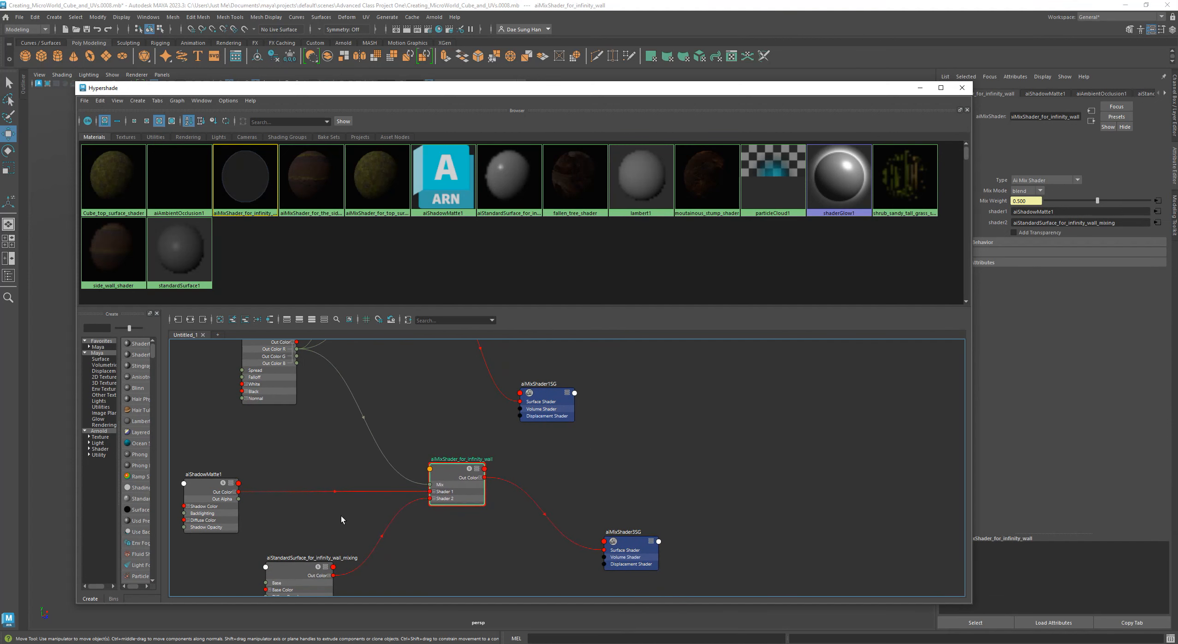
alt+middle_drag(329, 515, 353, 443)
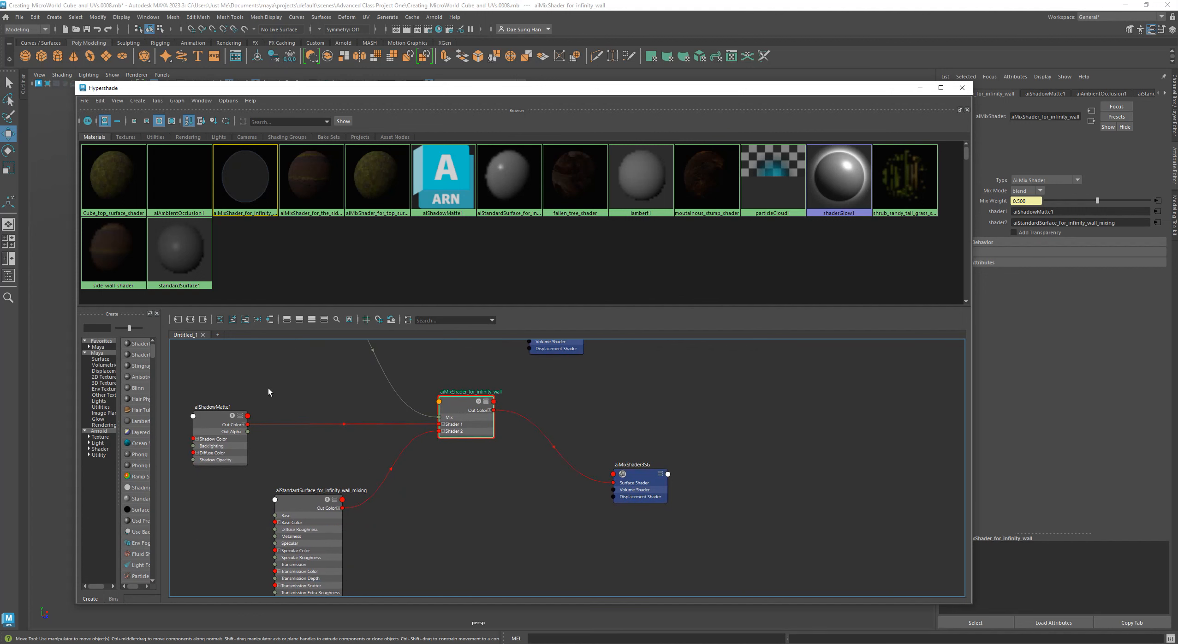
drag(211, 419, 303, 400)
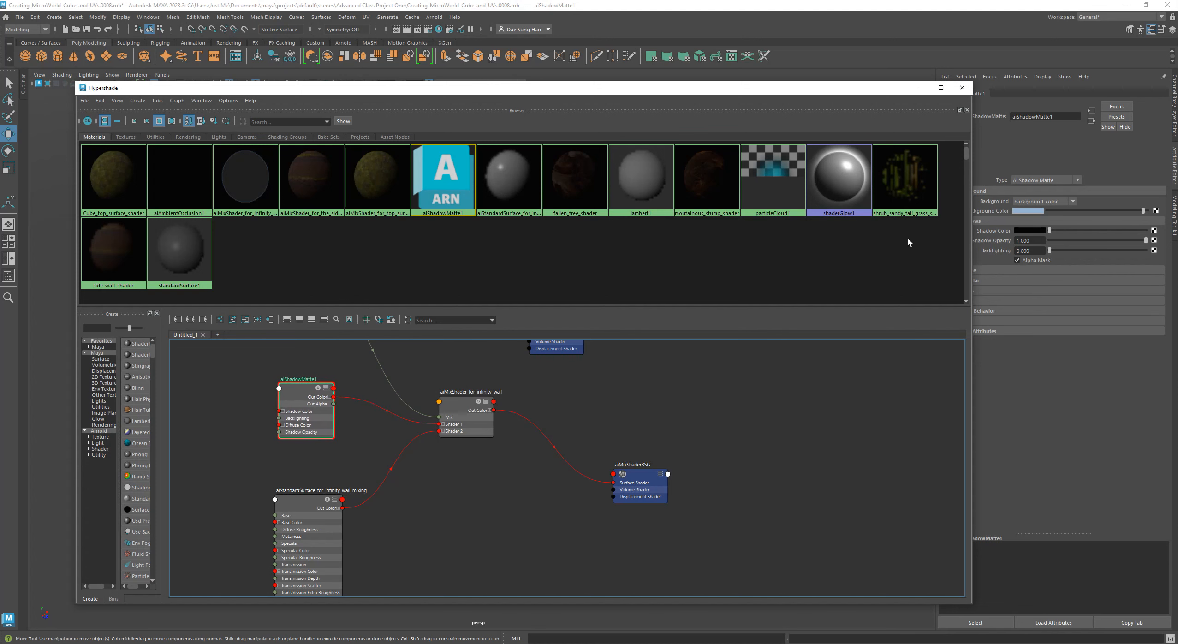
drag(863, 93, 647, 78)
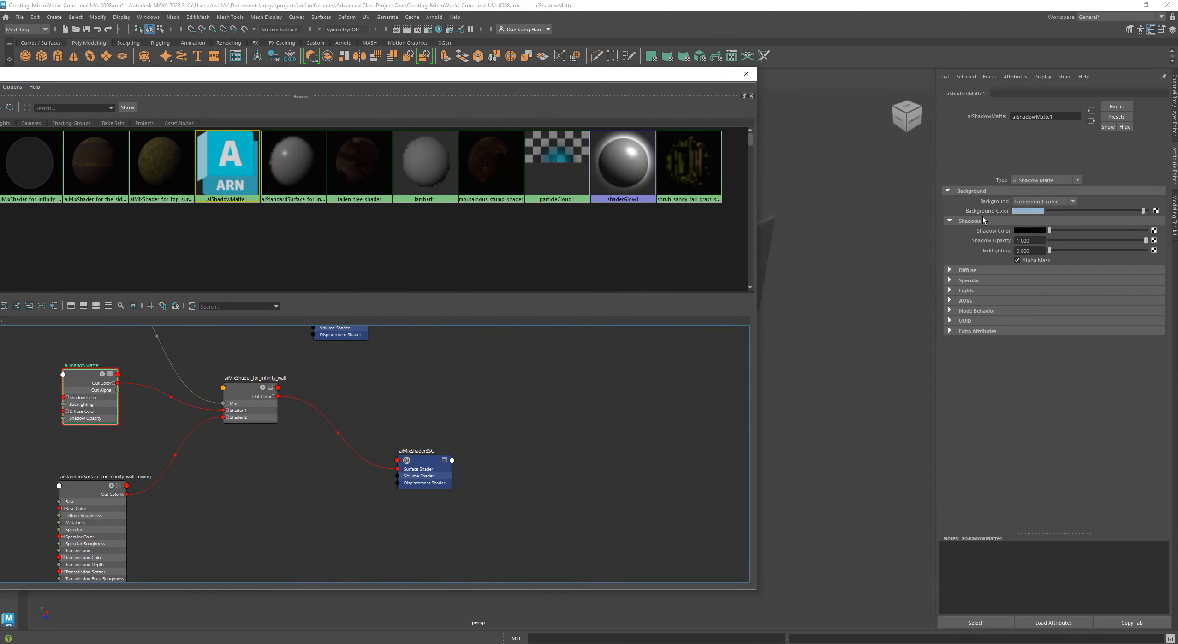
Nudge aiShadowMatte1 and aiMixShader_for_infinity_wall, and move the aiAmbientOcclusion1 node slightly up toward the mix shaders it feeds.
alt+middle_drag(360, 488, 535, 545)
drag(259, 437, 265, 429)
drag(434, 447, 450, 423)
alt+middle_drag(405, 372, 408, 436)
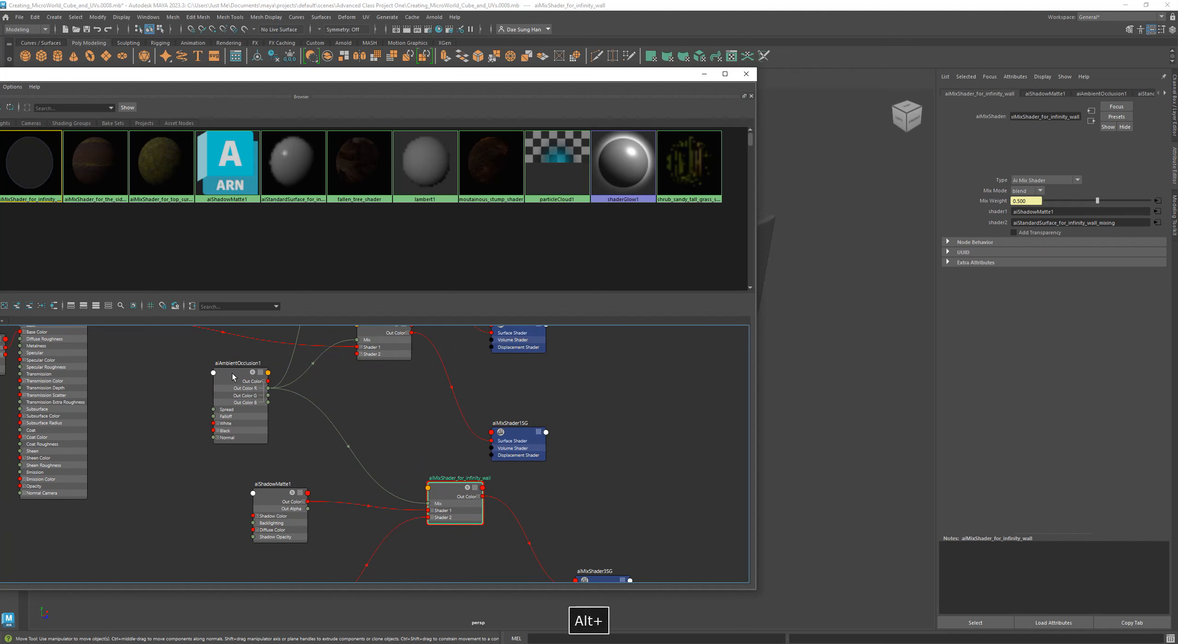
drag(232, 374, 276, 363)
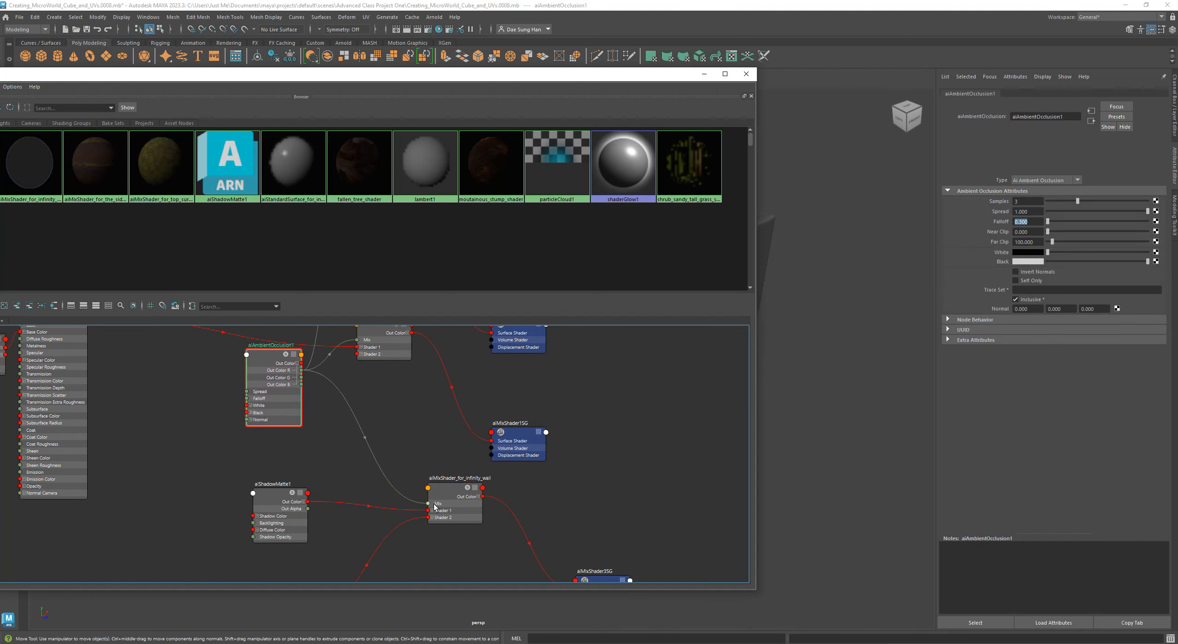
Spread out aiShadowMatte1 and aiStandardSurface_for_infinity_wall_mixing before the infinity wall mix shader, and nudge the mix shader slightly down.
alt+middle_drag(433, 546, 405, 462)
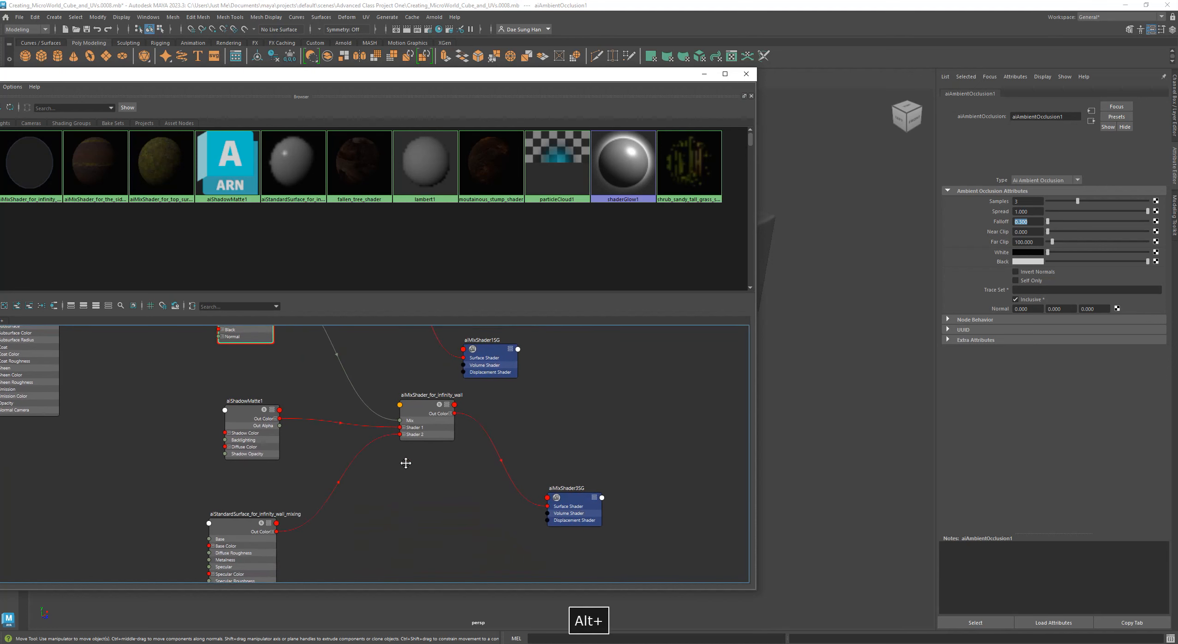
alt+right_drag(405, 463, 374, 480)
drag(255, 521, 307, 506)
drag(265, 431, 209, 419)
drag(295, 507, 292, 471)
alt+right_drag(376, 473, 442, 501)
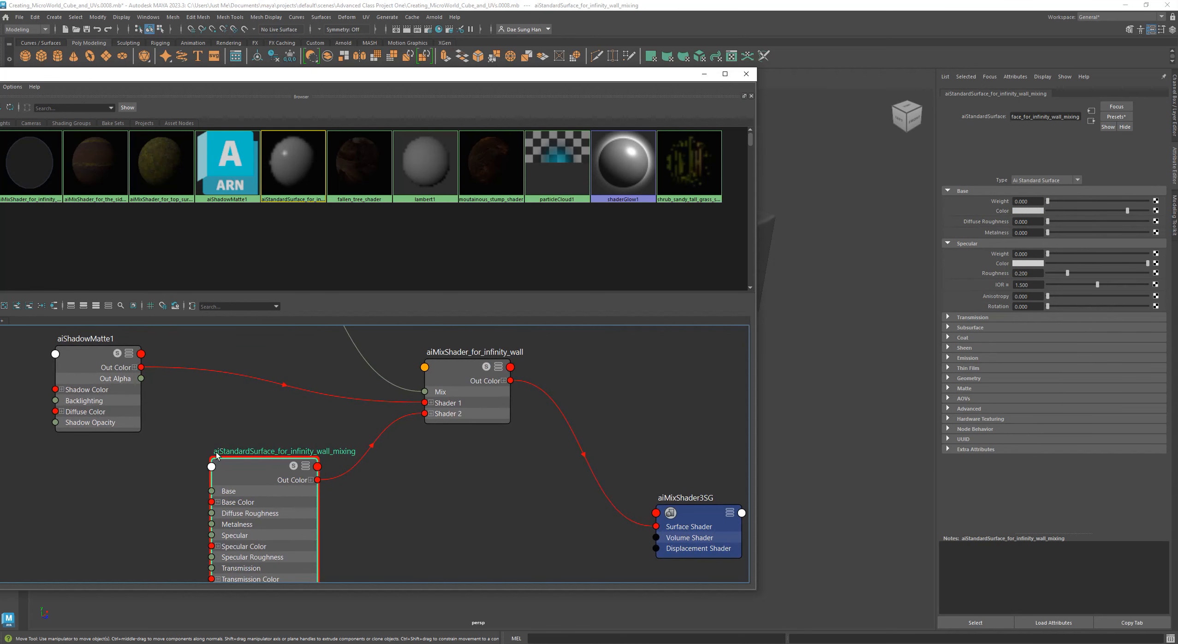
drag(261, 465, 279, 483)
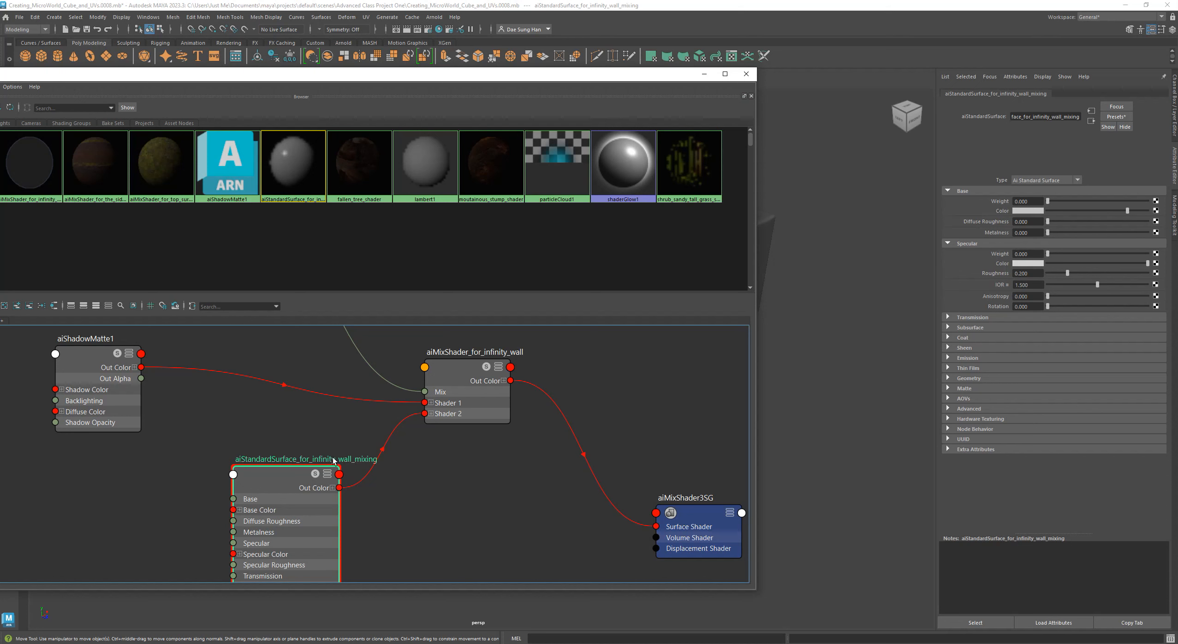
drag(456, 386, 458, 393)
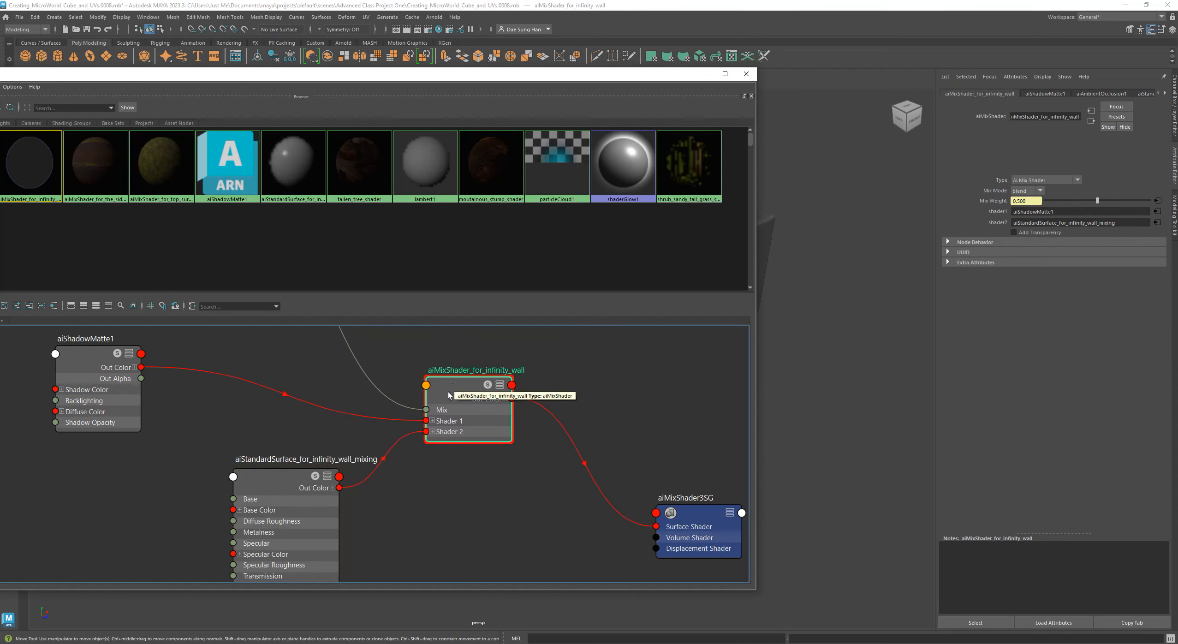
Switch to the Arnold RenderView, examine where the cube's lower edge meets the infinity wall, and move the render window out of the way.
key(alt+Tab)
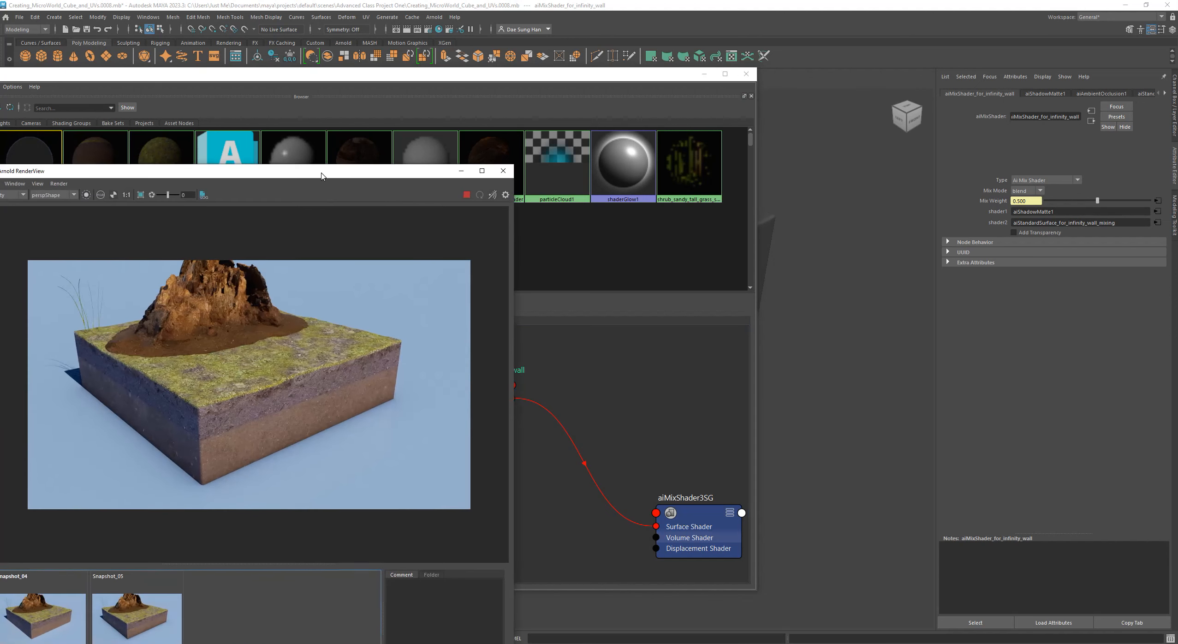
scroll(389, 447, up, 3)
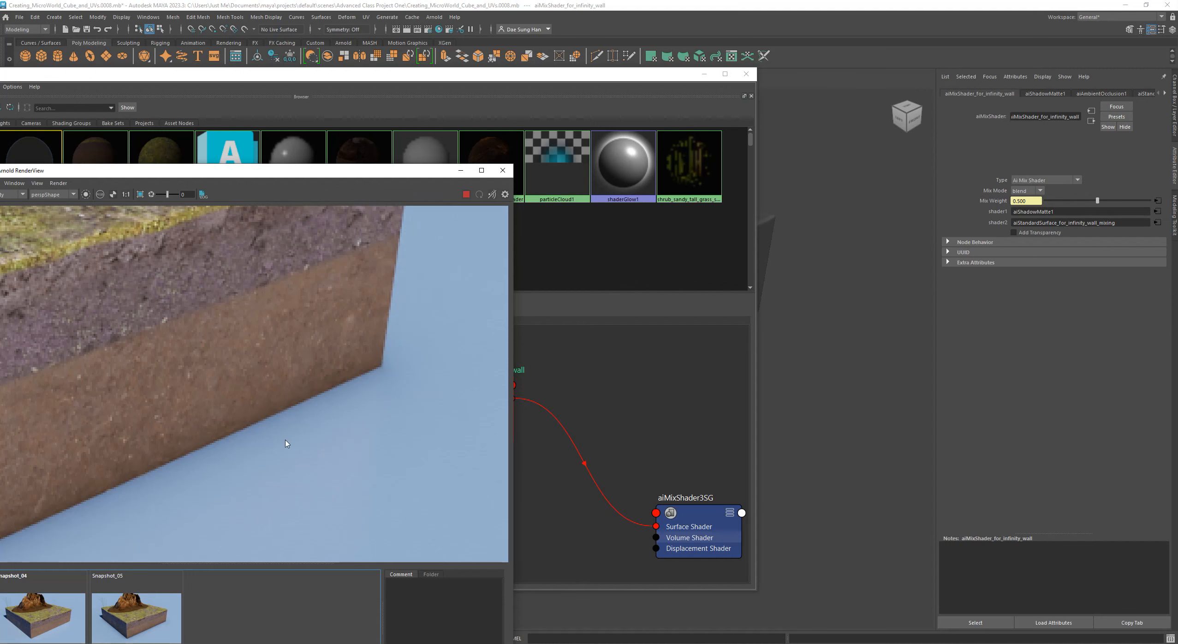
drag(418, 172, 0, 171)
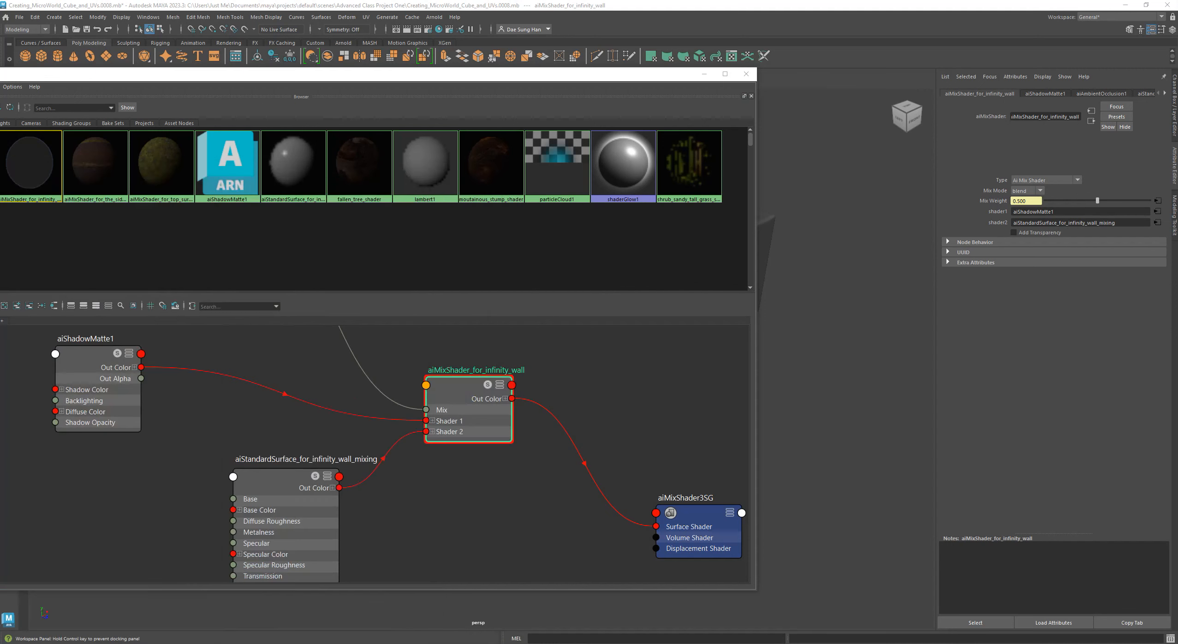
Shift the aiMixShader_for_infinity_wall node slightly up and move the aiShadowMatte1 node closer to it.
alt+right_drag(474, 479, 435, 474)
alt+middle_drag(500, 500, 497, 516)
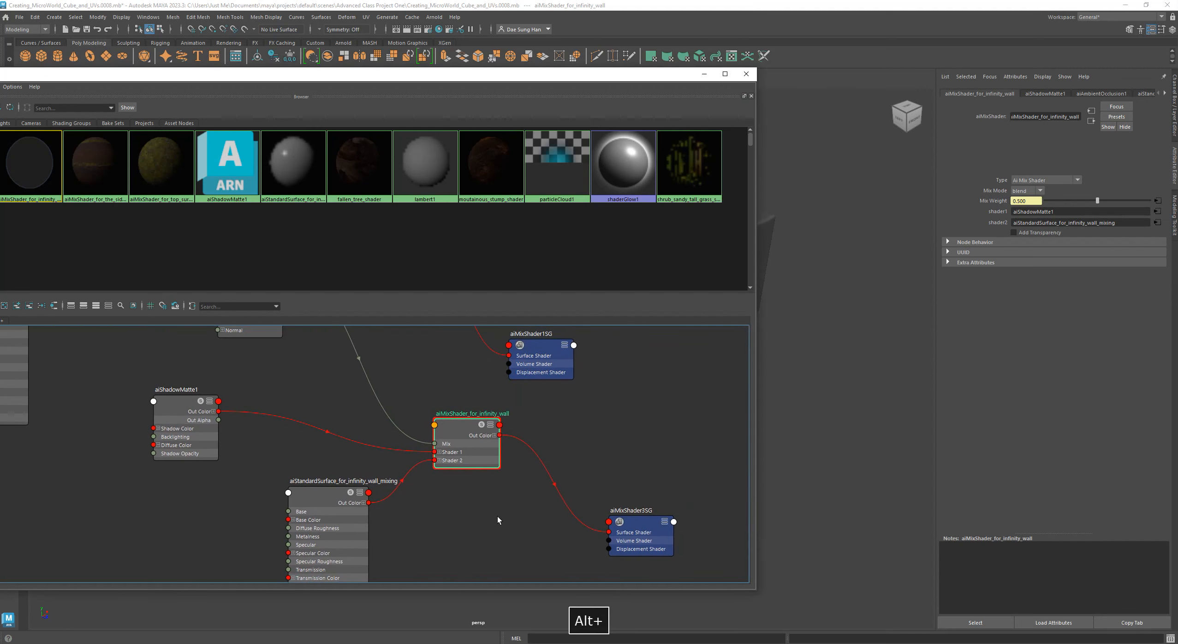
drag(465, 428, 454, 407)
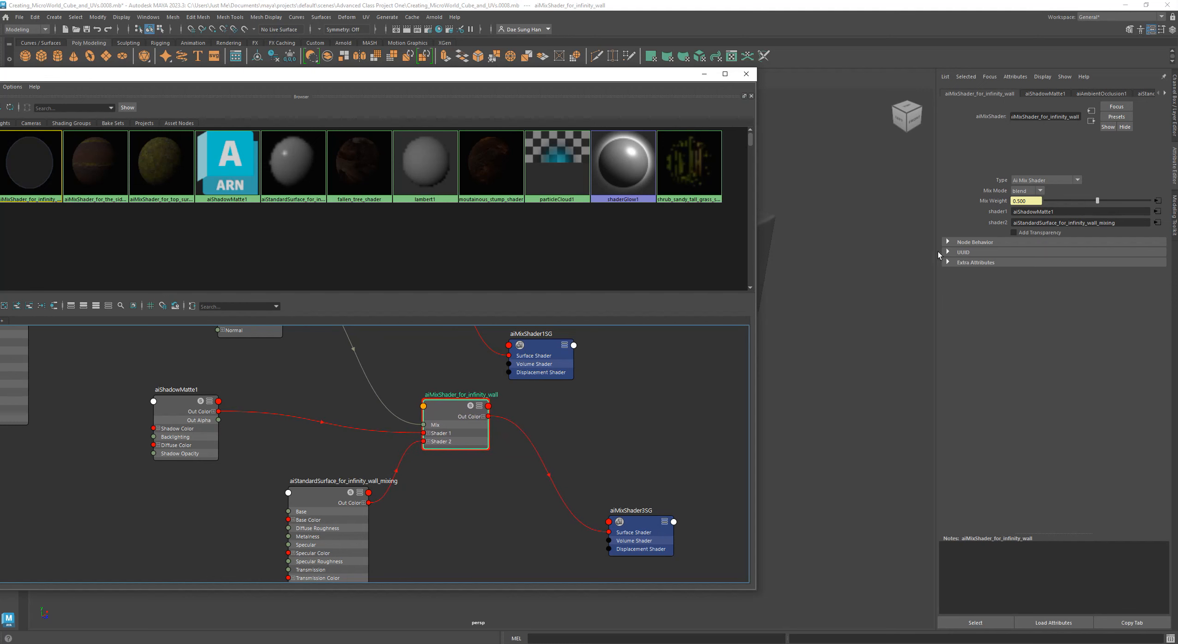
alt+middle_drag(310, 454, 361, 510)
drag(197, 466, 249, 456)
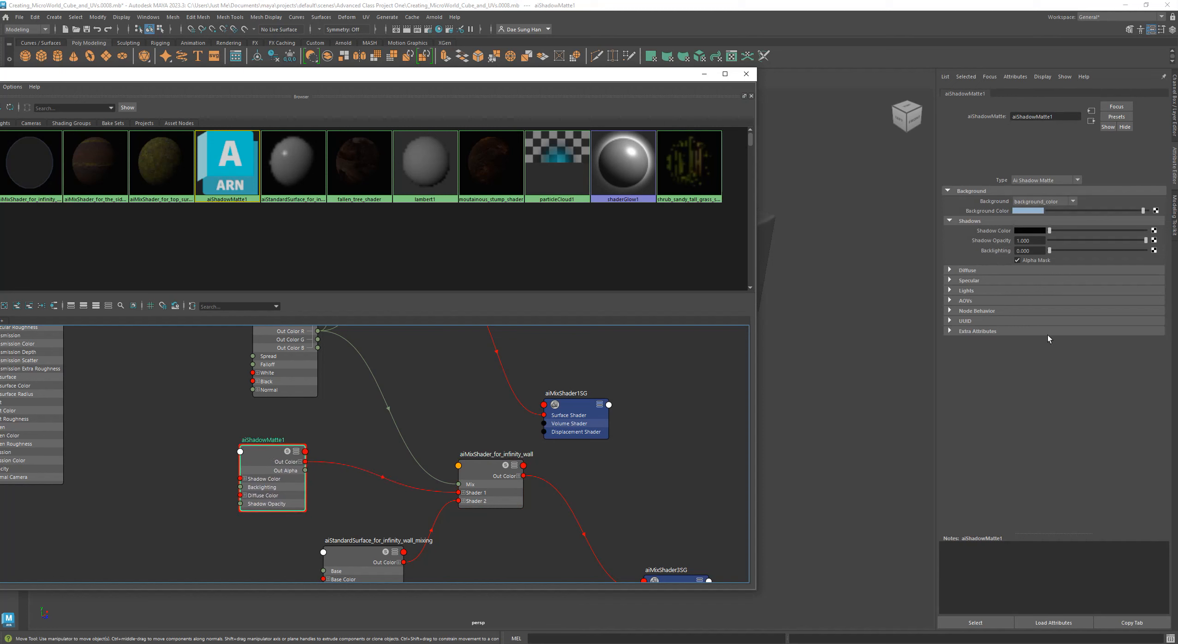
Select the aiMixShader_for_infinity_wall node and move it down, farther from aiShadowMatte1.
click(490, 480)
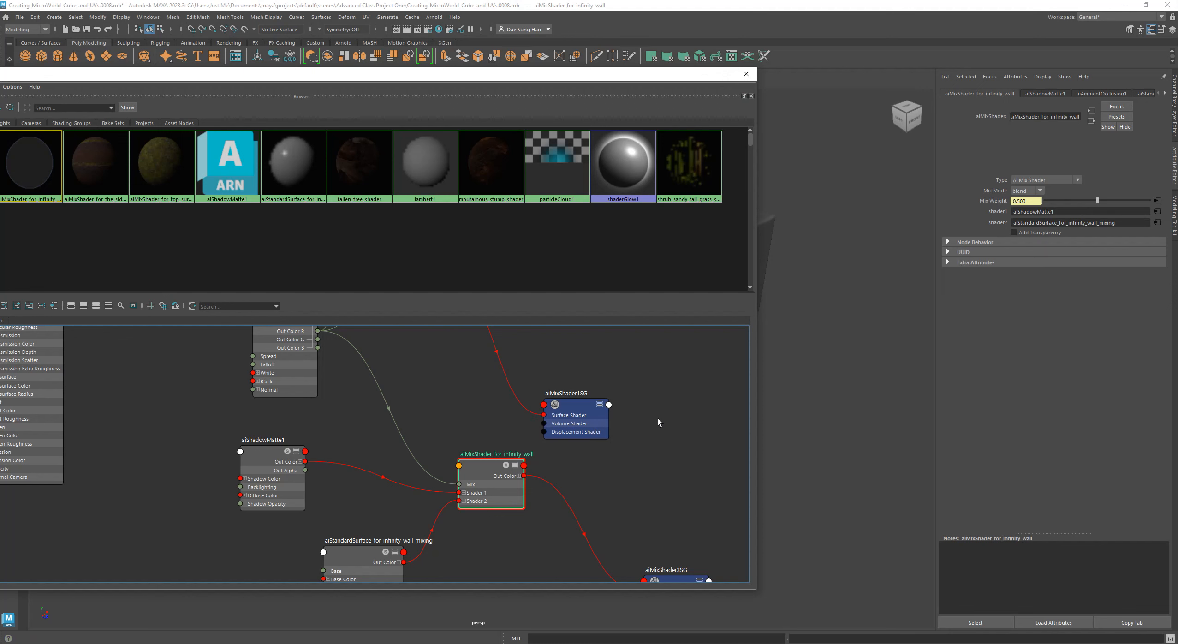
alt+middle_drag(667, 405, 672, 425)
drag(506, 499, 537, 520)
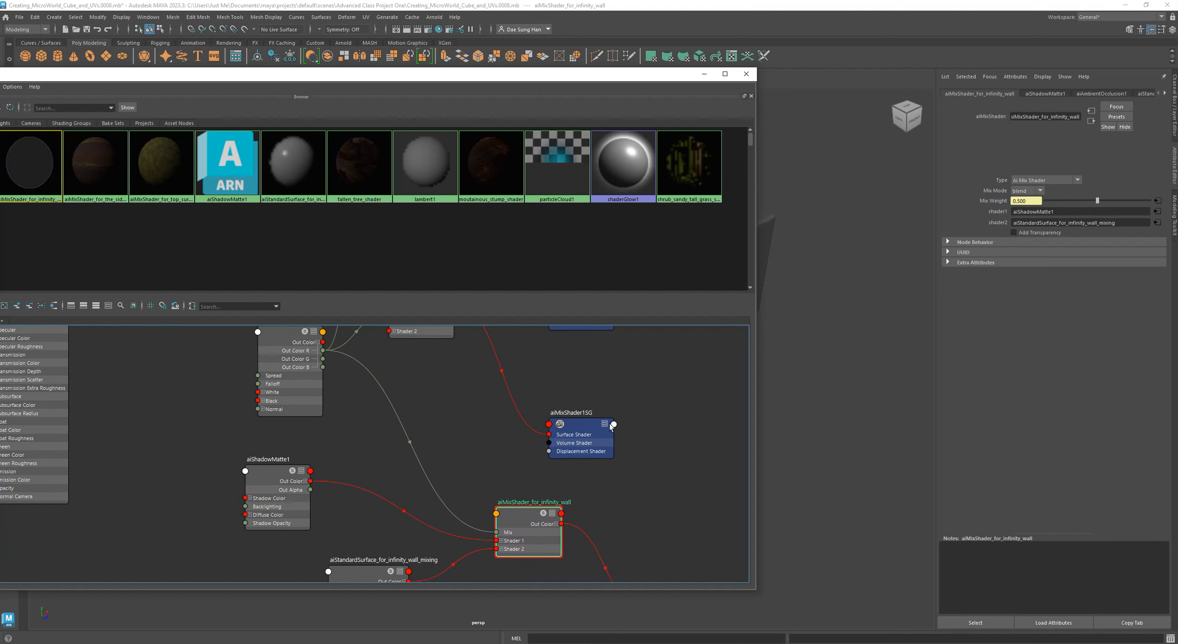
Select the aiMixShader_for_top_surface_shader node to show its mix attributes and nudge it beside aiAmbientOcclusion1.
alt+middle_drag(638, 404, 611, 519)
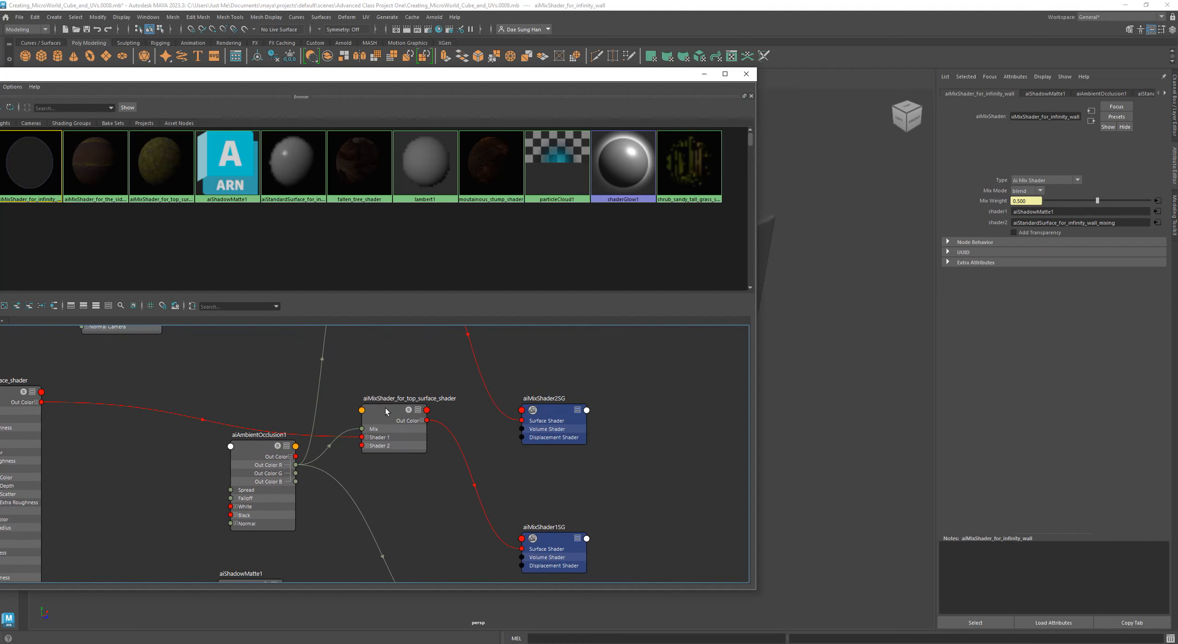
drag(387, 411, 398, 401)
alt+middle_drag(397, 400, 221, 369)
mouse_move(391, 550)
mouse_down()
mouse_move(393, 537)
mouse_move(405, 543)
mouse_up()
alt+middle_drag(376, 468, 371, 536)
click(345, 460)
drag(344, 460, 352, 455)
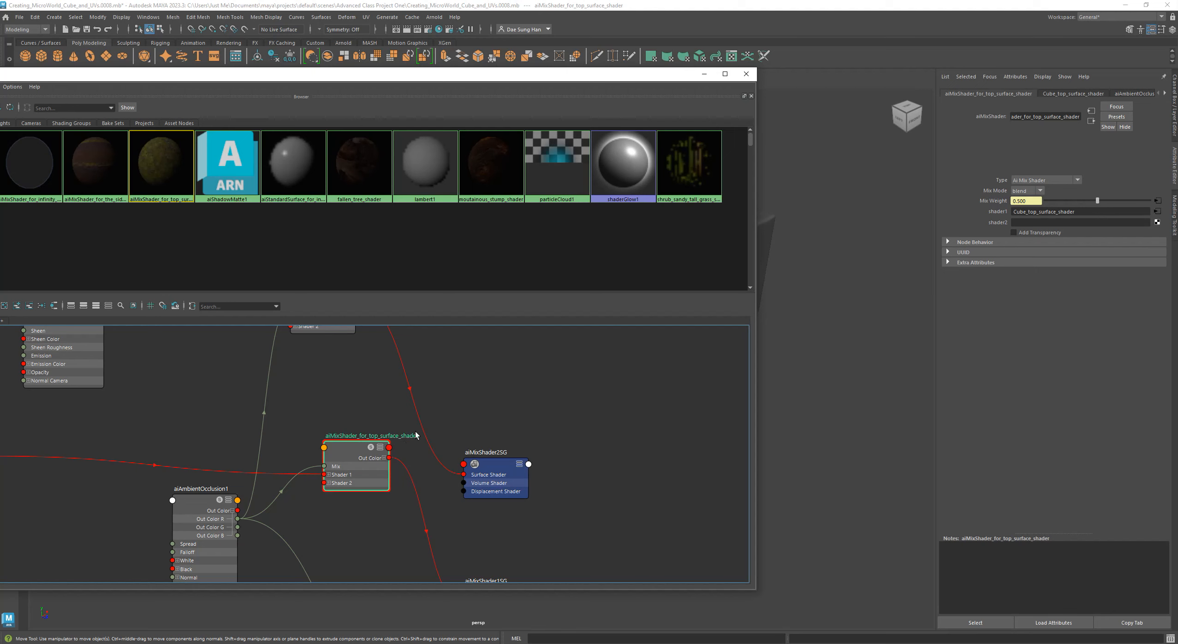
alt+middle_drag(596, 540, 599, 502)
drag(365, 423, 369, 427)
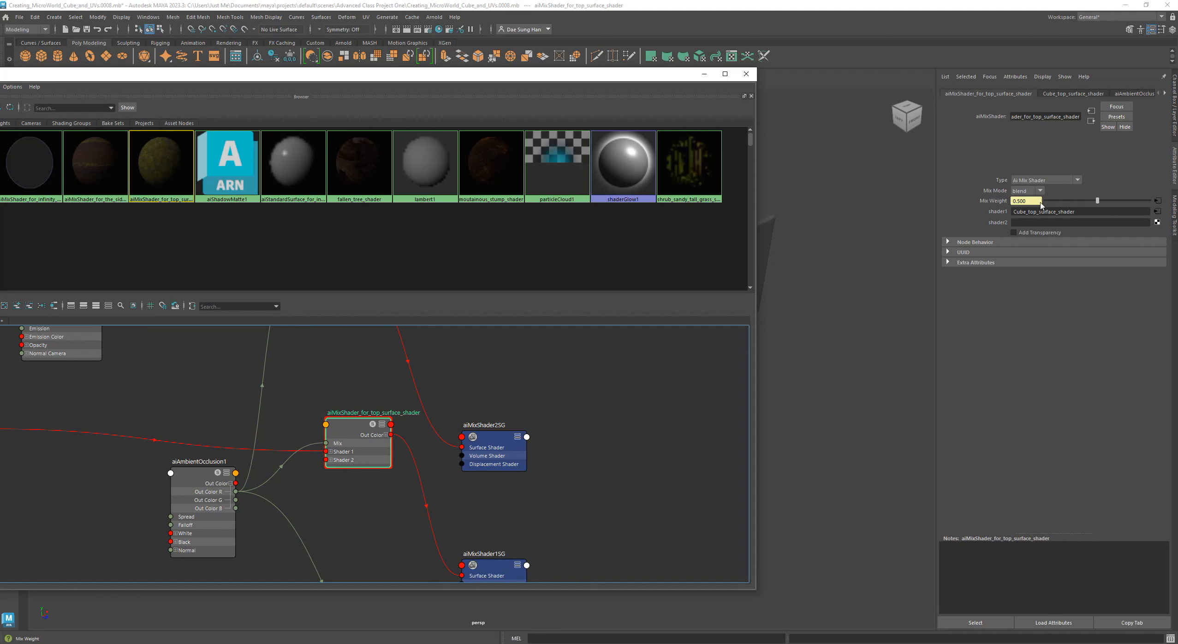
Rename the top surface mix shader node to aiMixShader_for_top_surface.
alt+middle_drag(668, 360, 544, 447)
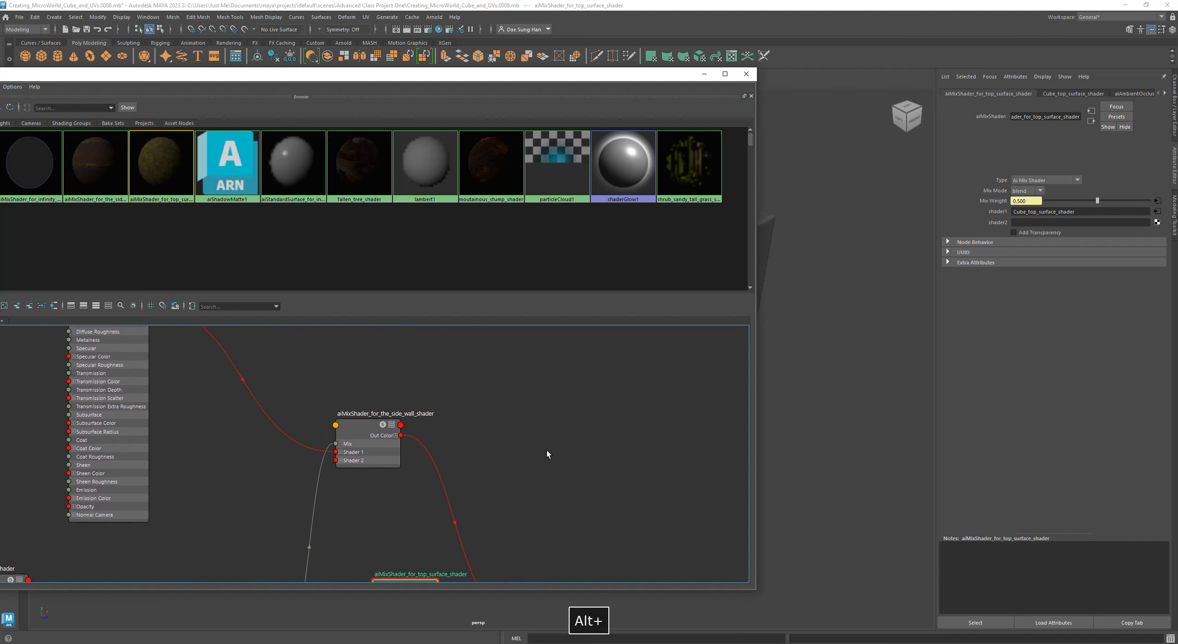
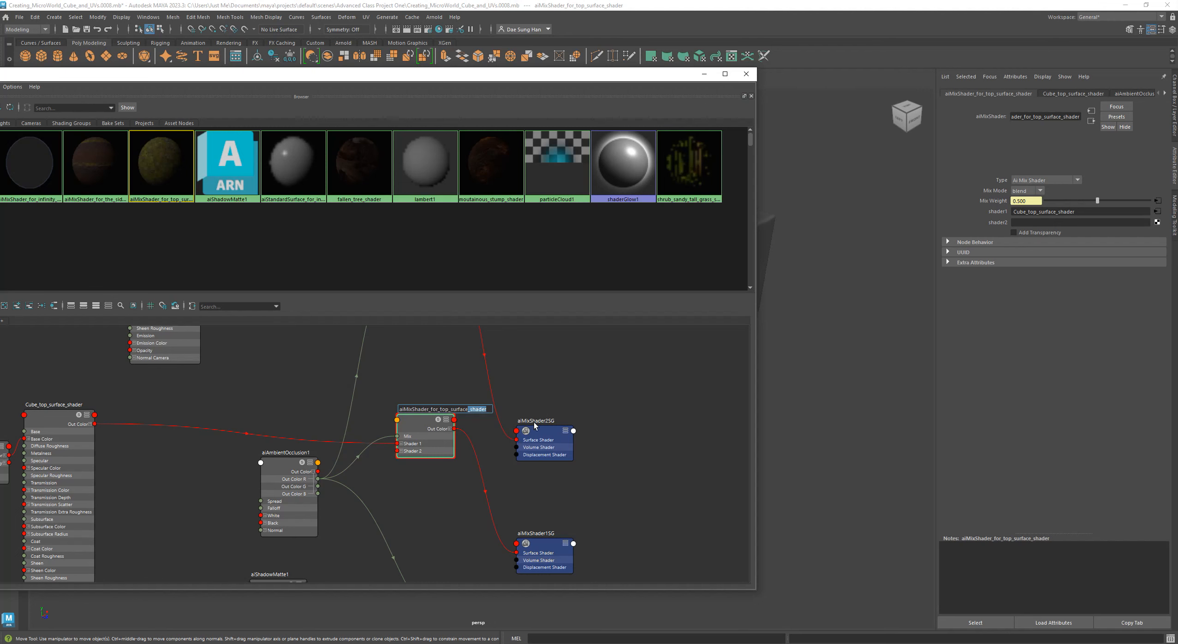
key(BackSpace)
key(Return)
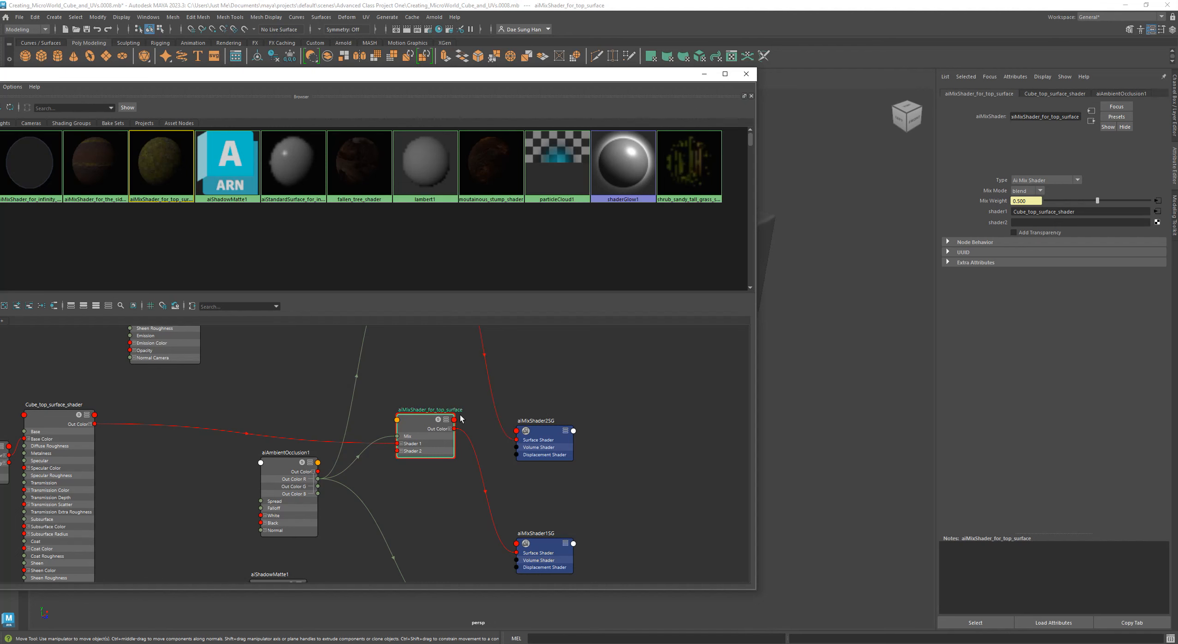
Check the name of the aiMixShader_for_infinity_wall node, nudge the node slightly, and review the whole shader network.
alt+middle_drag(437, 556, 345, 392)
alt+right_drag(344, 391, 407, 453)
double_click(385, 425)
click(362, 444)
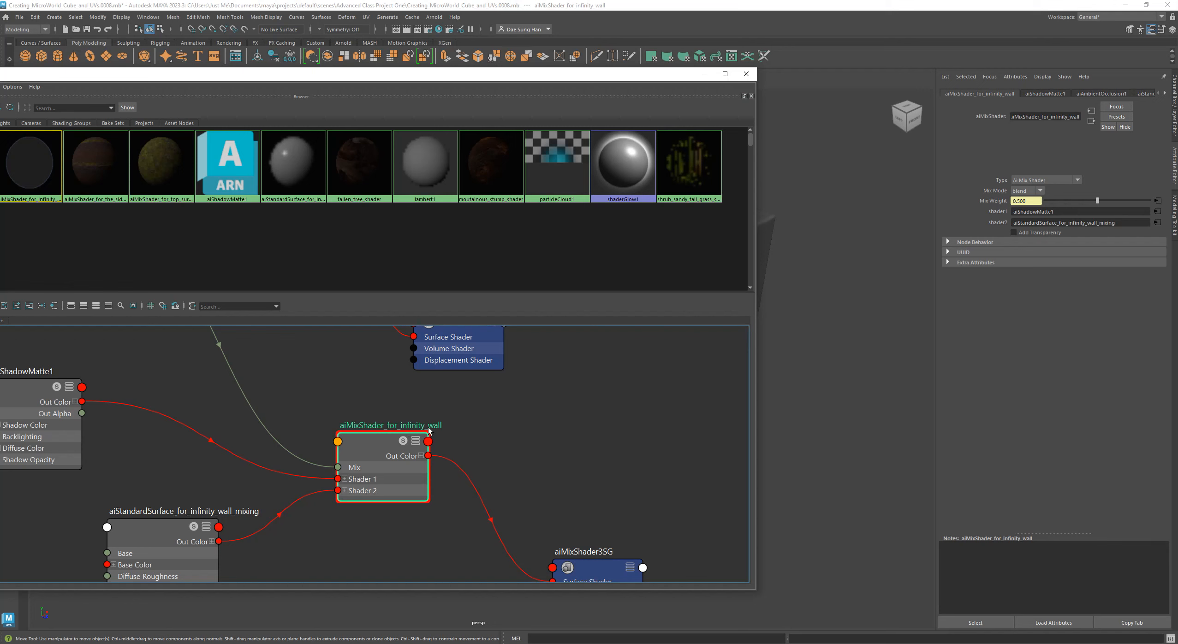
mouse_move(360, 442)
mouse_down()
mouse_move(397, 447)
mouse_move(363, 451)
mouse_up()
alt+right_drag(609, 455, 501, 474)
alt+middle_drag(500, 474, 557, 544)
alt+right_drag(557, 544, 475, 485)
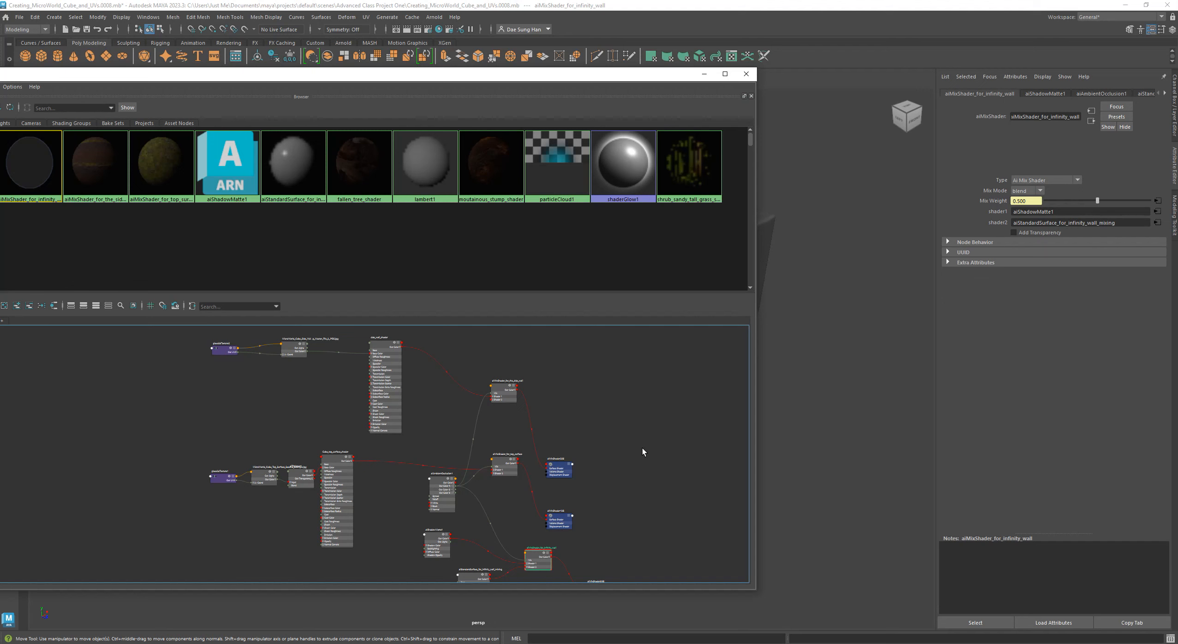
alt+middle_drag(606, 467, 541, 526)
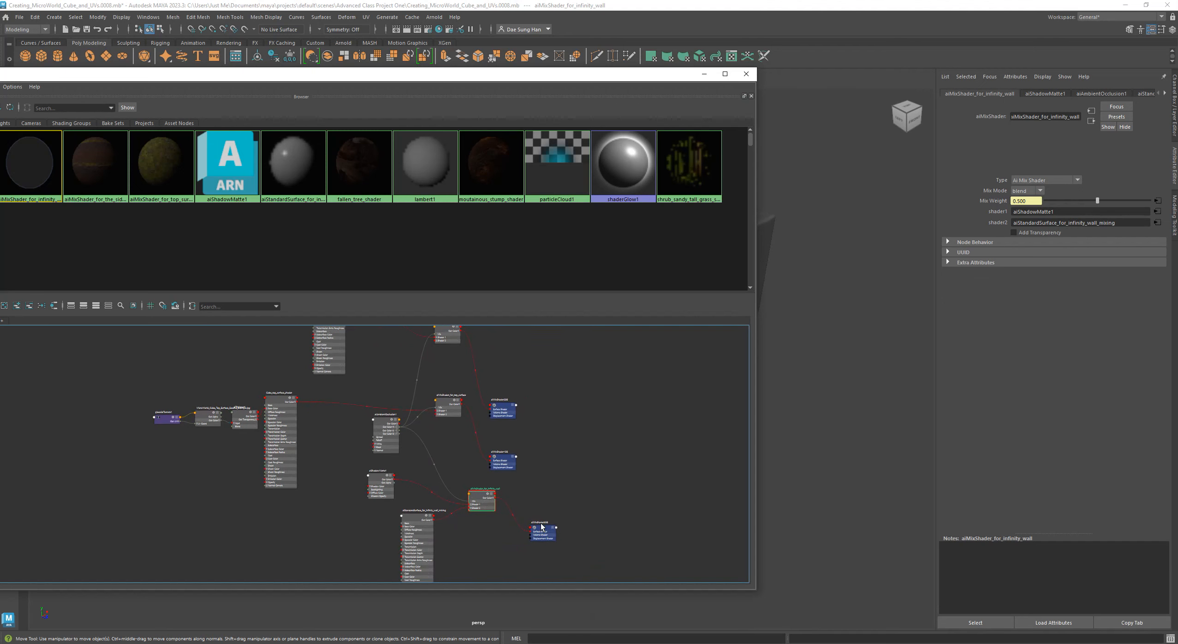
alt+middle_drag(590, 441, 600, 454)
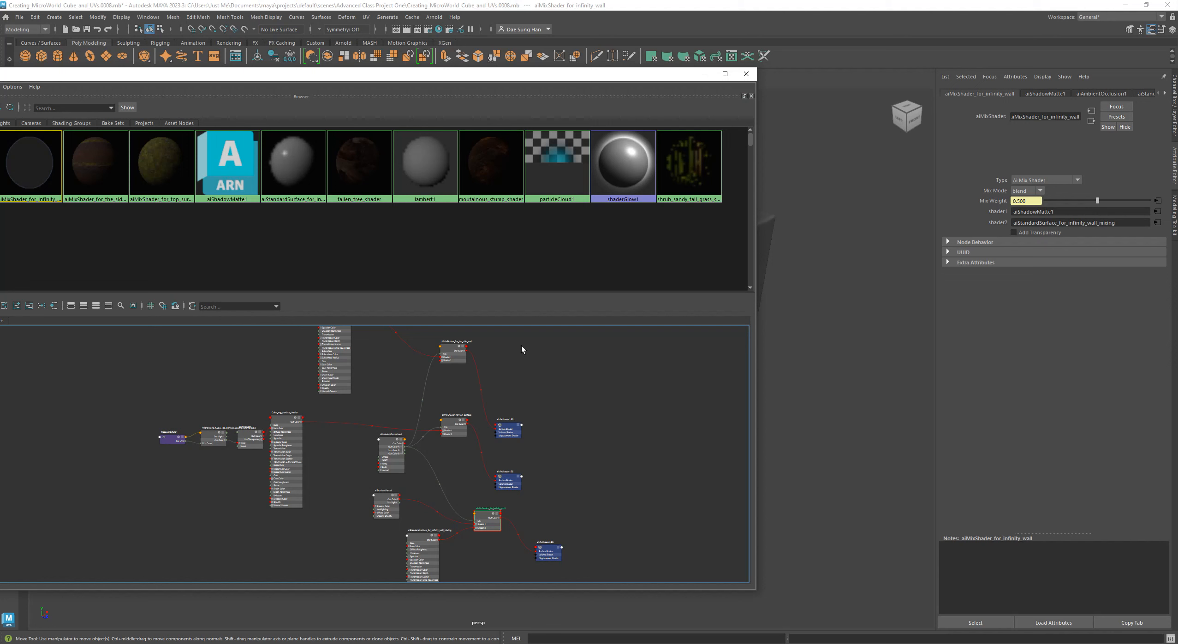
click(19, 18)
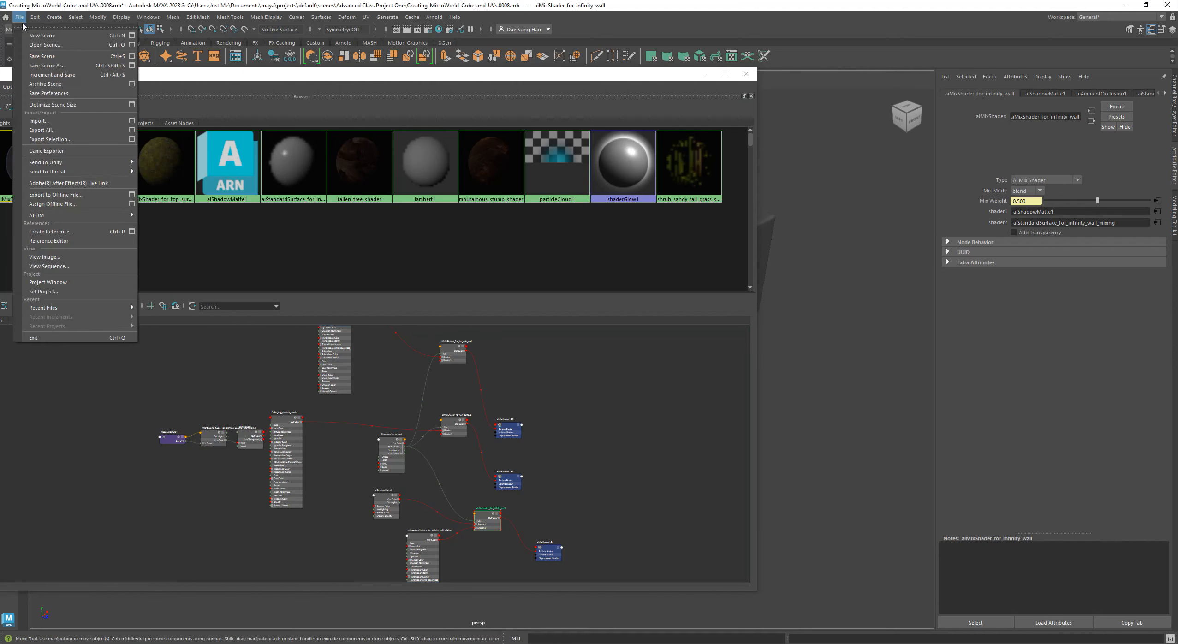
click(72, 75)
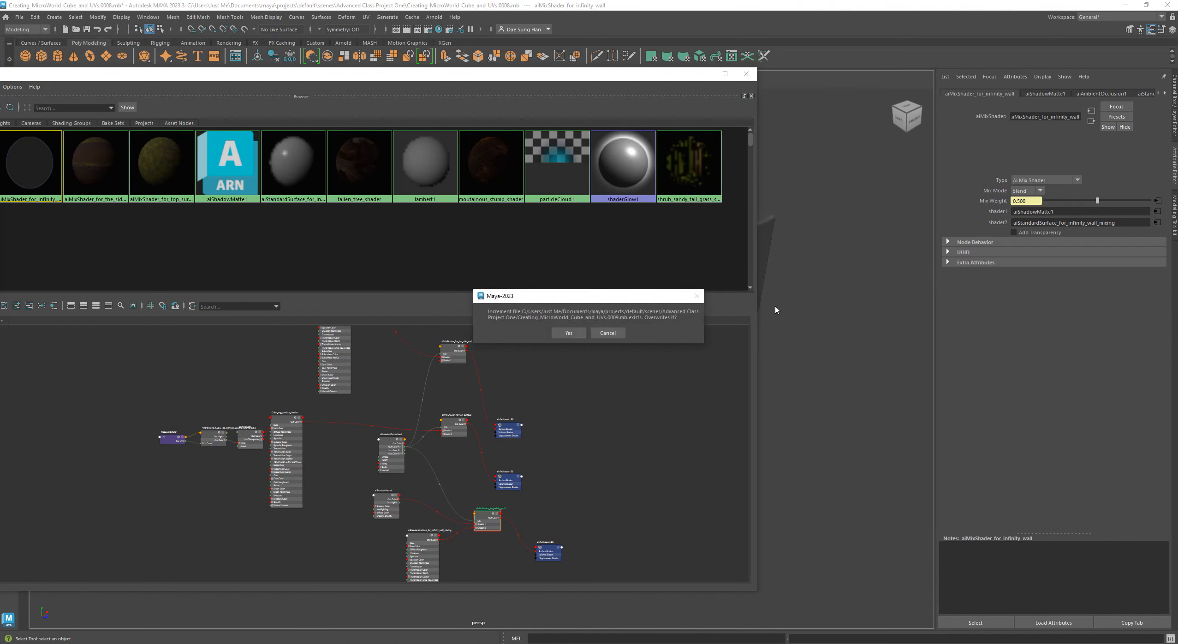
click(607, 332)
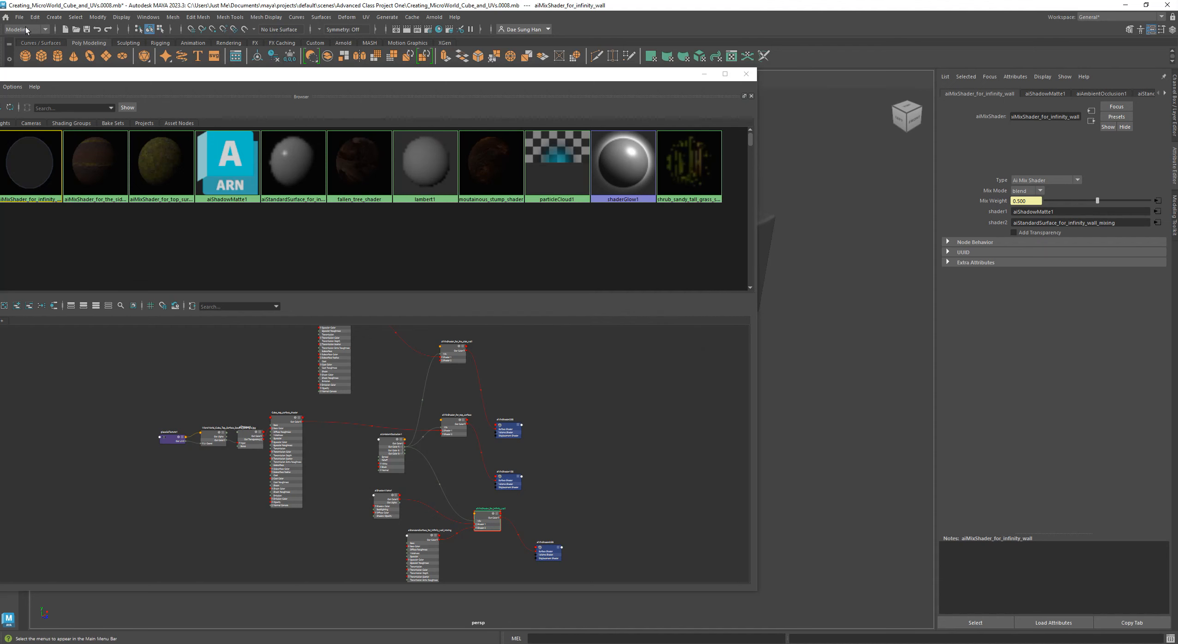
Save the scene as Creating_MicroWorld_Cube_and_UVs.000010 in the Advanced Class Project One folder.
click(19, 17)
click(47, 65)
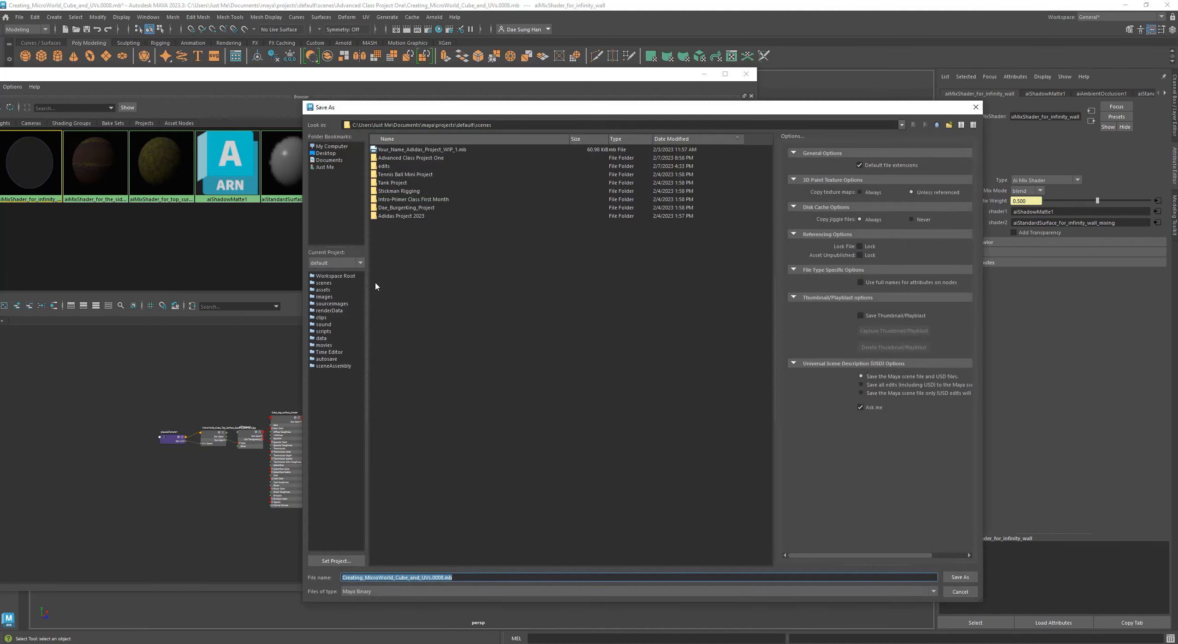
double_click(412, 158)
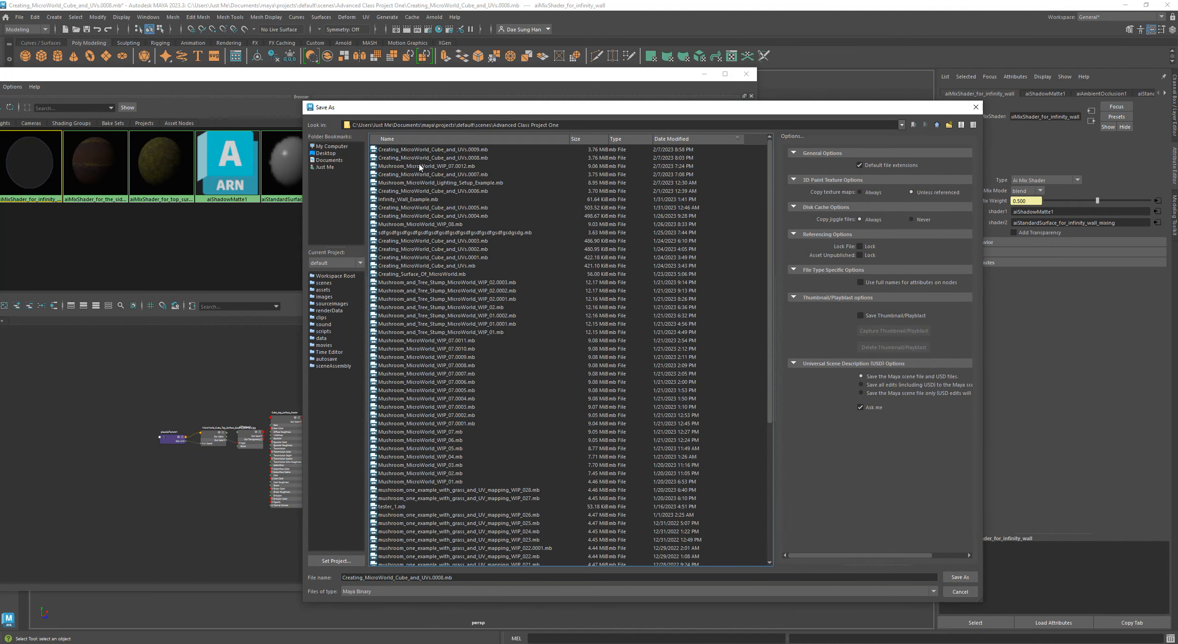
click(440, 150)
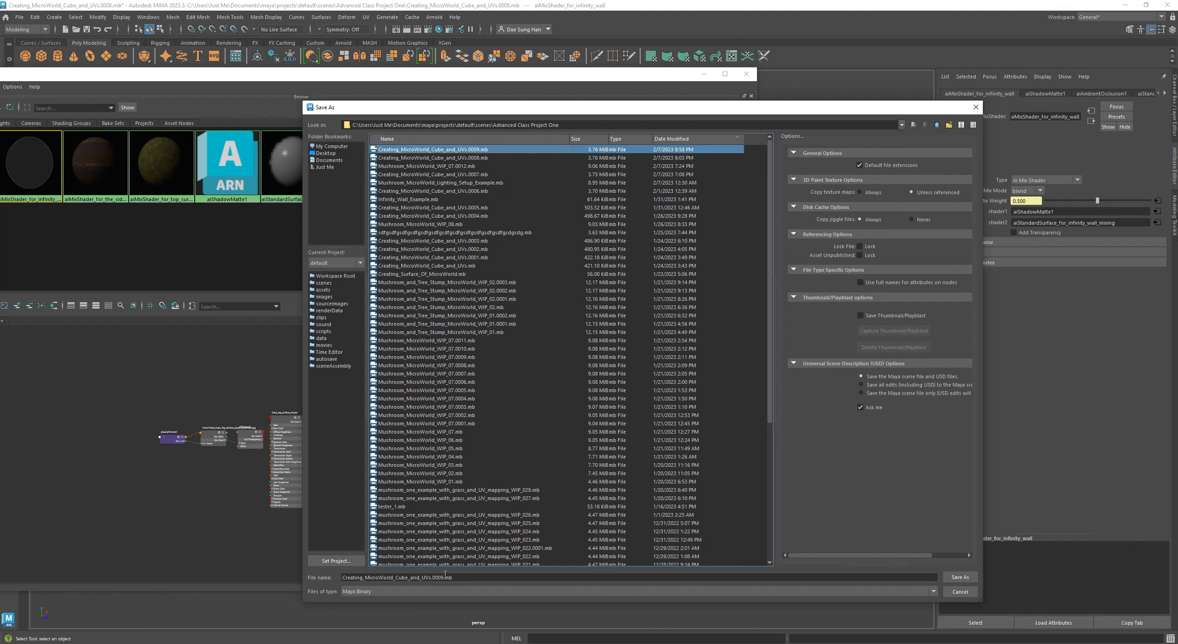
drag(440, 576, 511, 580)
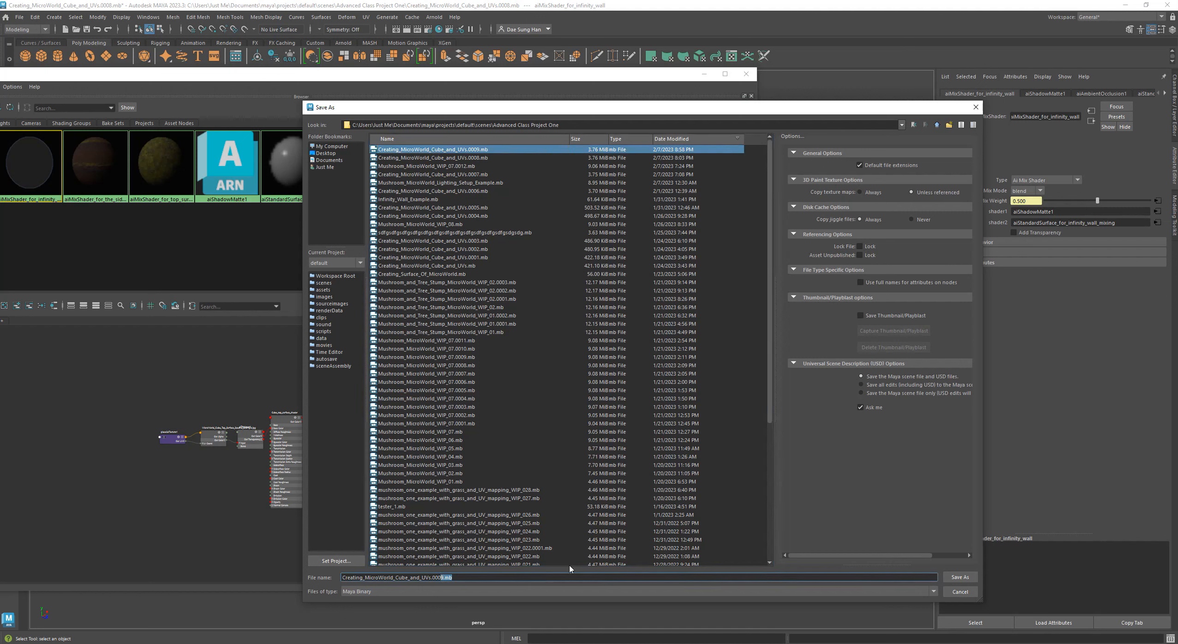
text(10)
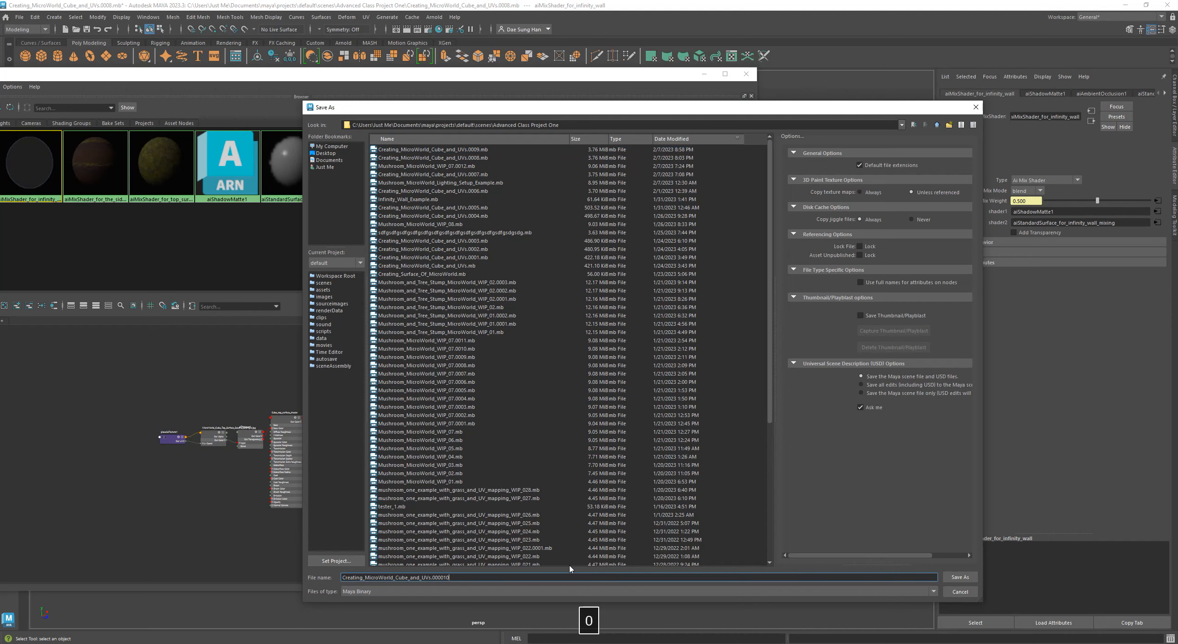
key(Return)
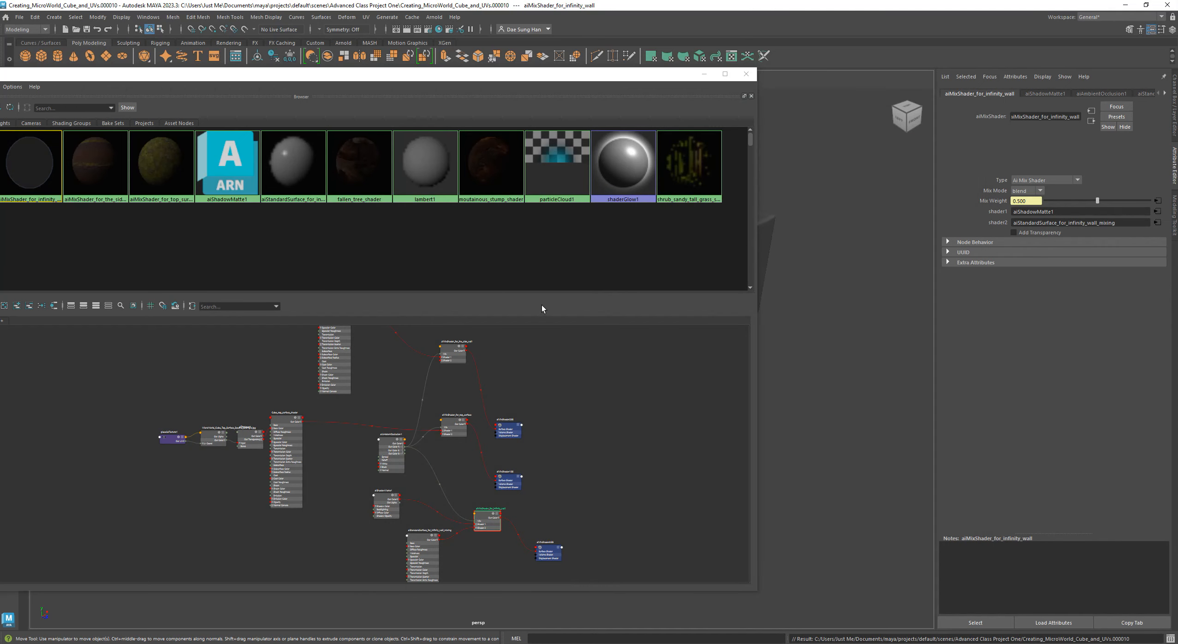
Enlarge the node graph area, bring the whole Hypershade window into view, and select the mix shader and shading group nodes to examine their connections.
drag(542, 294, 556, 224)
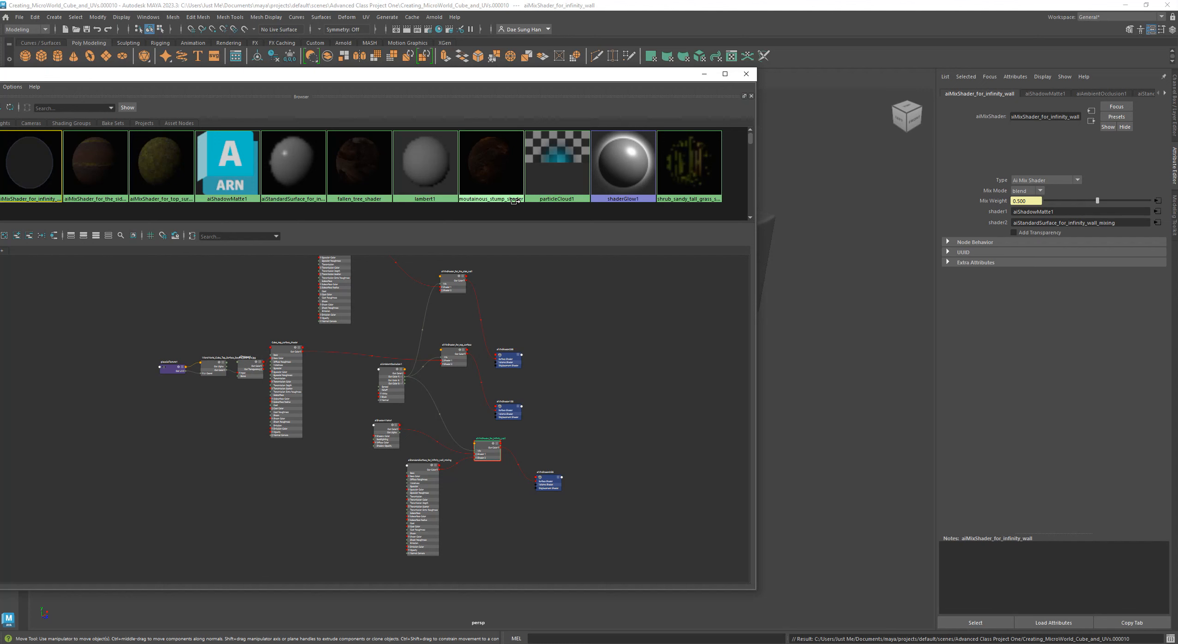
drag(464, 79, 680, 82)
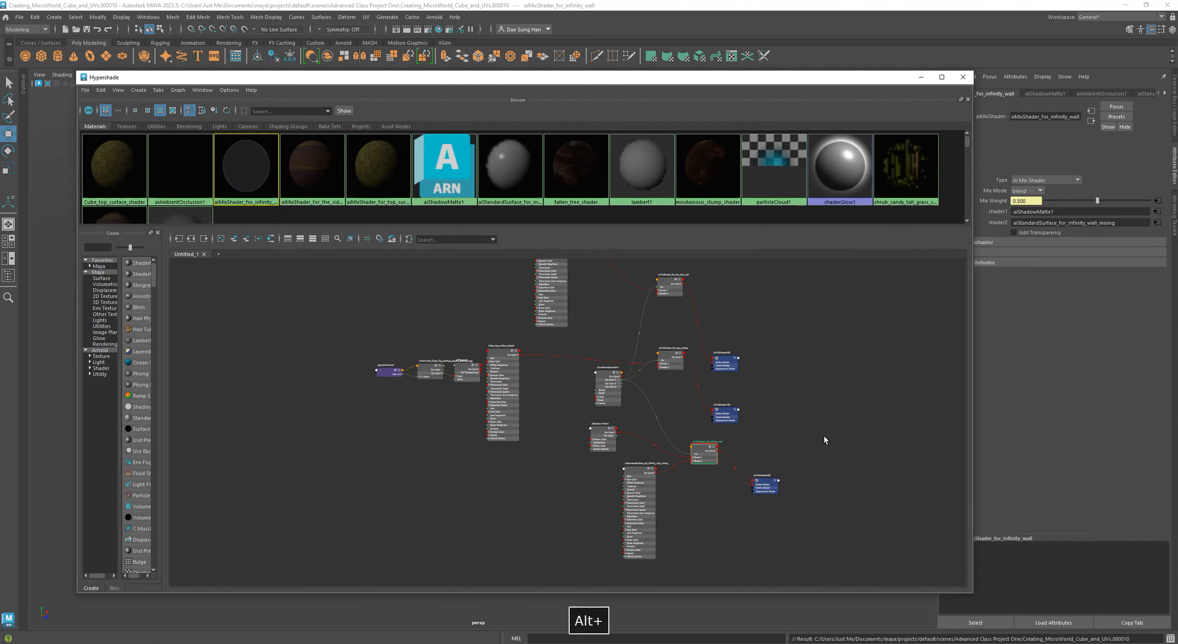
alt+middle_drag(823, 439, 796, 481)
mouse_move(792, 565)
mouse_down()
mouse_move(790, 530)
mouse_move(716, 374)
mouse_move(649, 299)
mouse_up()
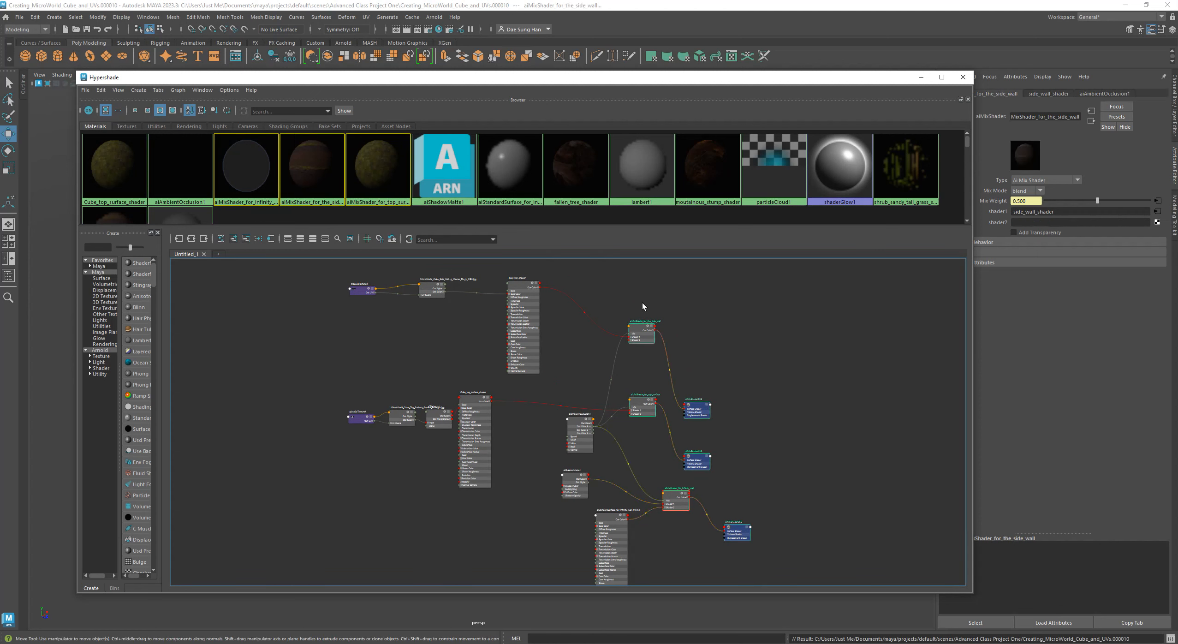
Deselect all the shader nodes and launch another Maya 2023 session.
click(696, 315)
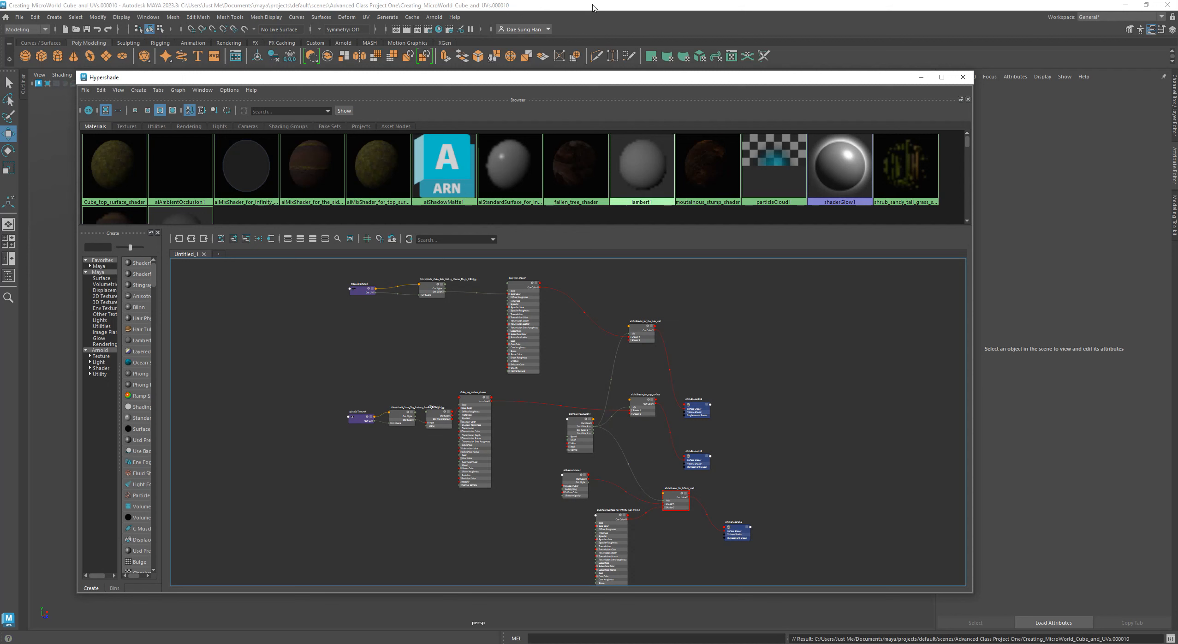
right_click(258, 641)
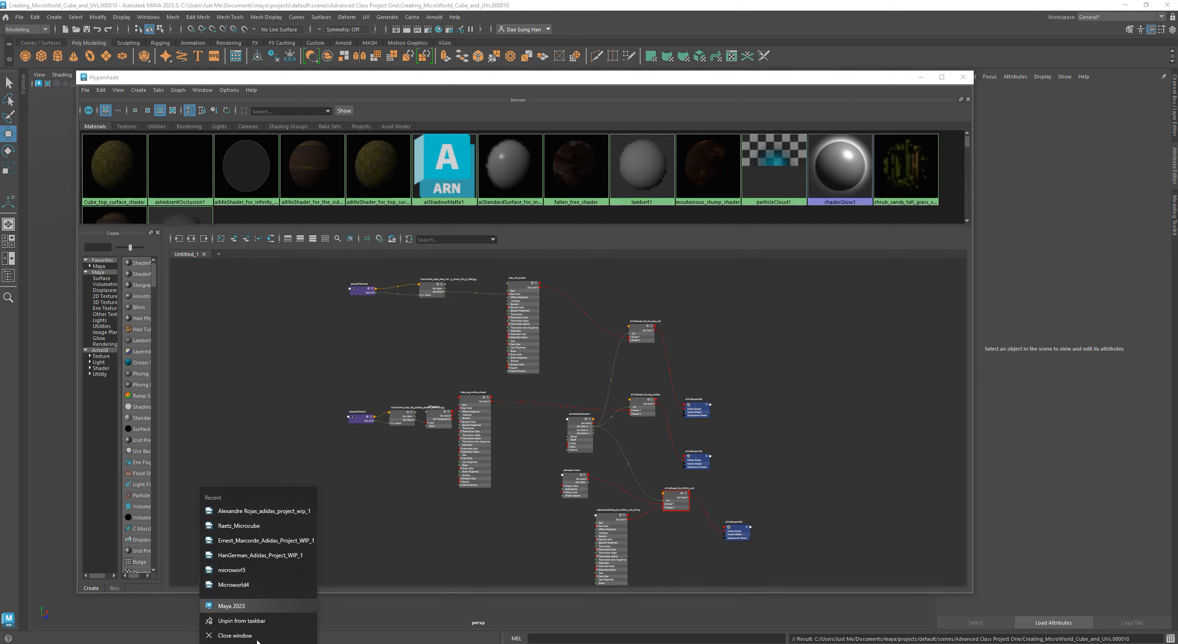
click(253, 609)
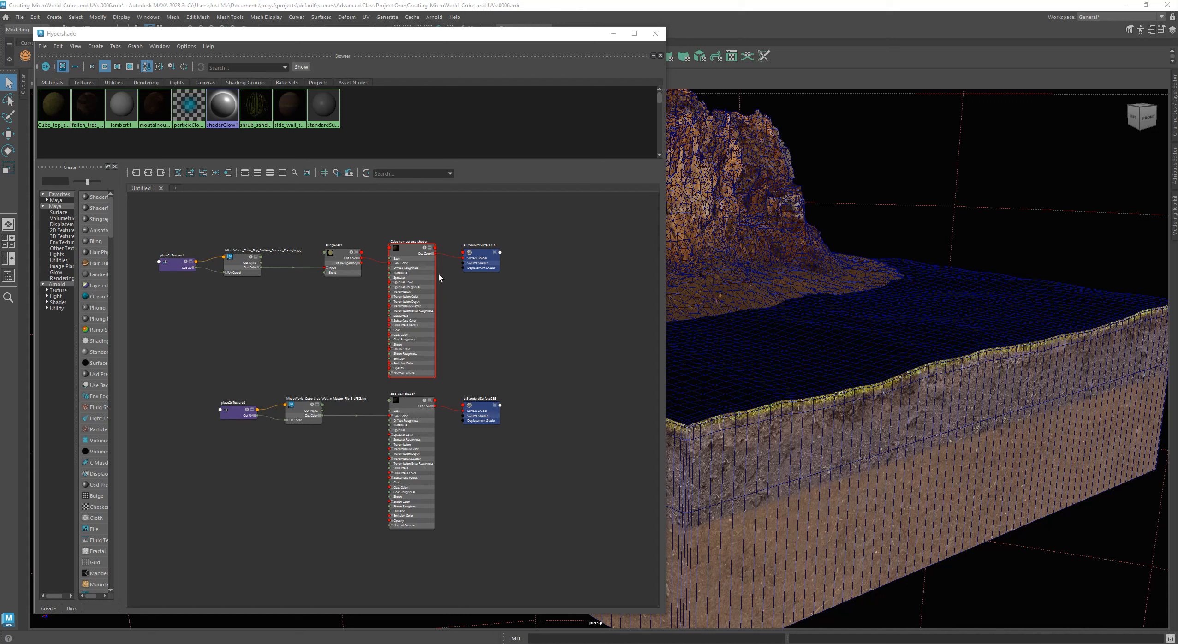
Move the texture nodes of both cube networks and the aiTriplanar1 node closer to their surface shaders.
drag(459, 29, 419, 21)
alt+right_drag(438, 360, 489, 391)
alt+middle_drag(183, 393, 257, 418)
drag(241, 417, 349, 437)
click(363, 518)
alt+middle_drag(323, 356, 355, 507)
drag(171, 352, 302, 369)
drag(387, 387, 400, 383)
alt+right_drag(508, 482, 470, 384)
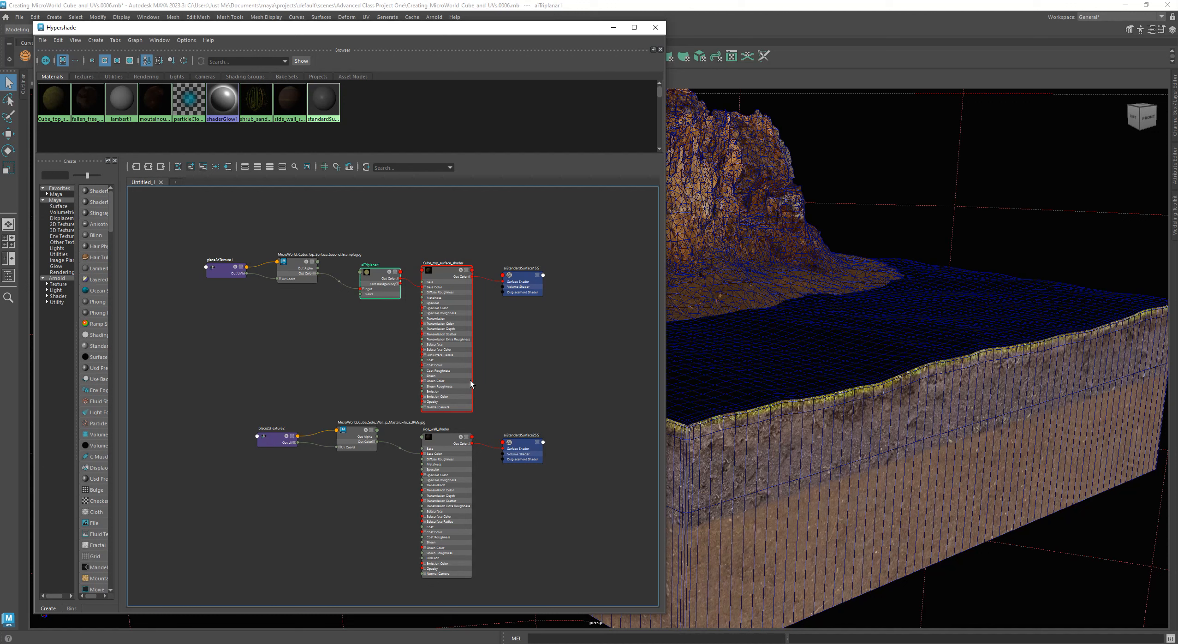
Examine the micro world cube and the tall grass bunch in the viewport by selecting them, with Hypershade temporarily out of the way.
click(836, 454)
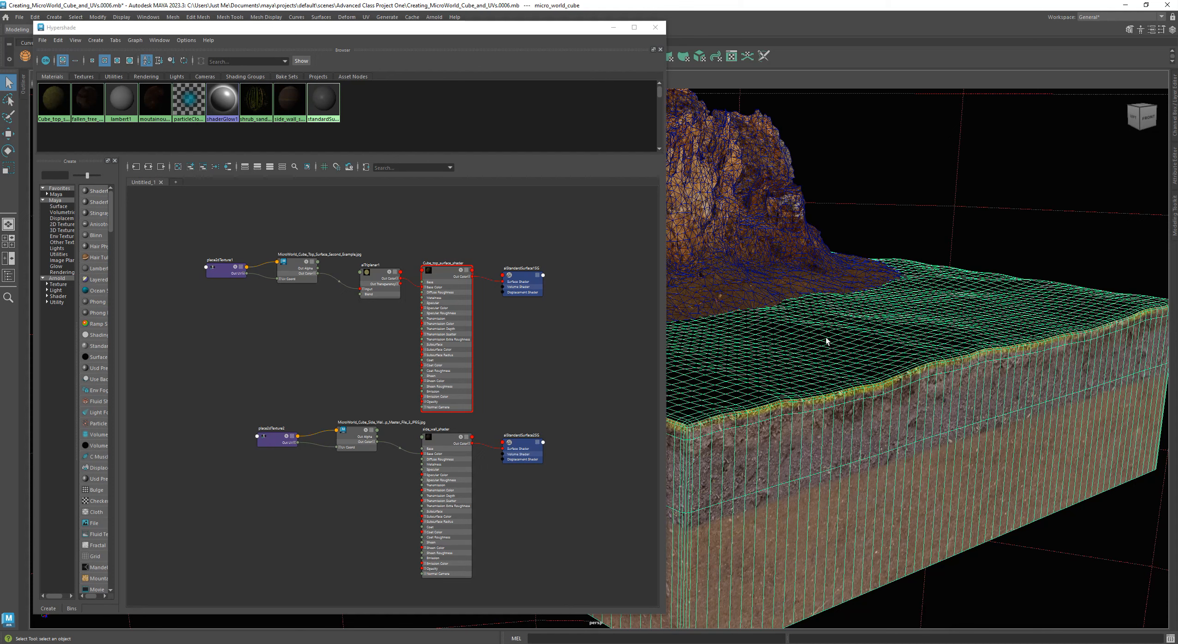
drag(552, 28, 483, 531)
click(335, 243)
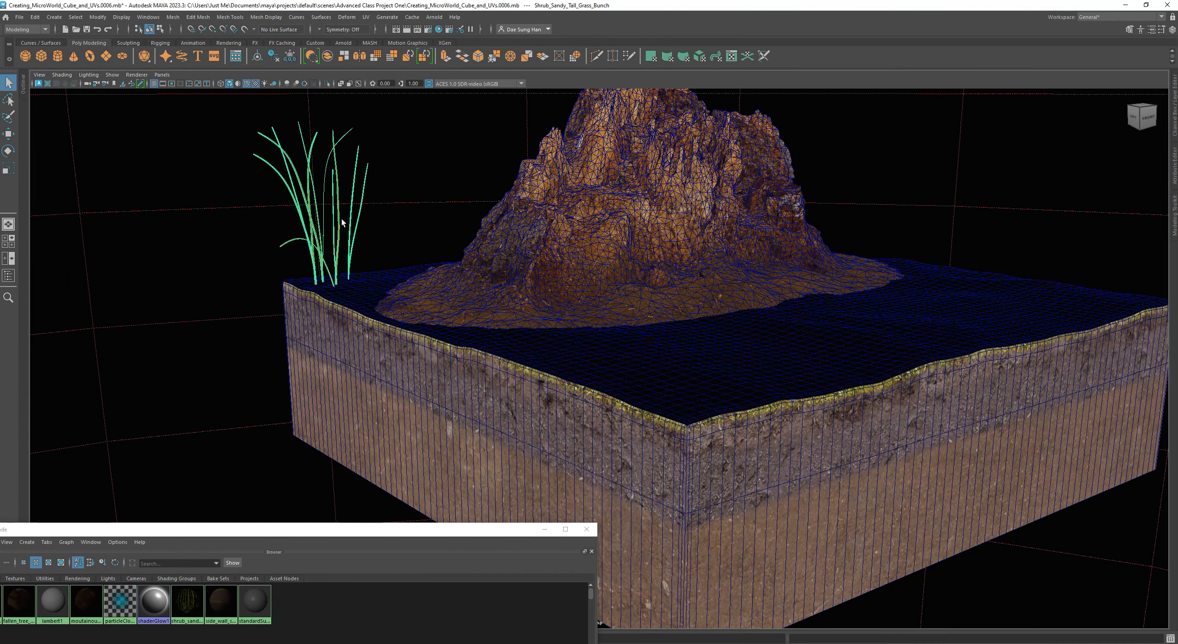
drag(370, 529, 463, 47)
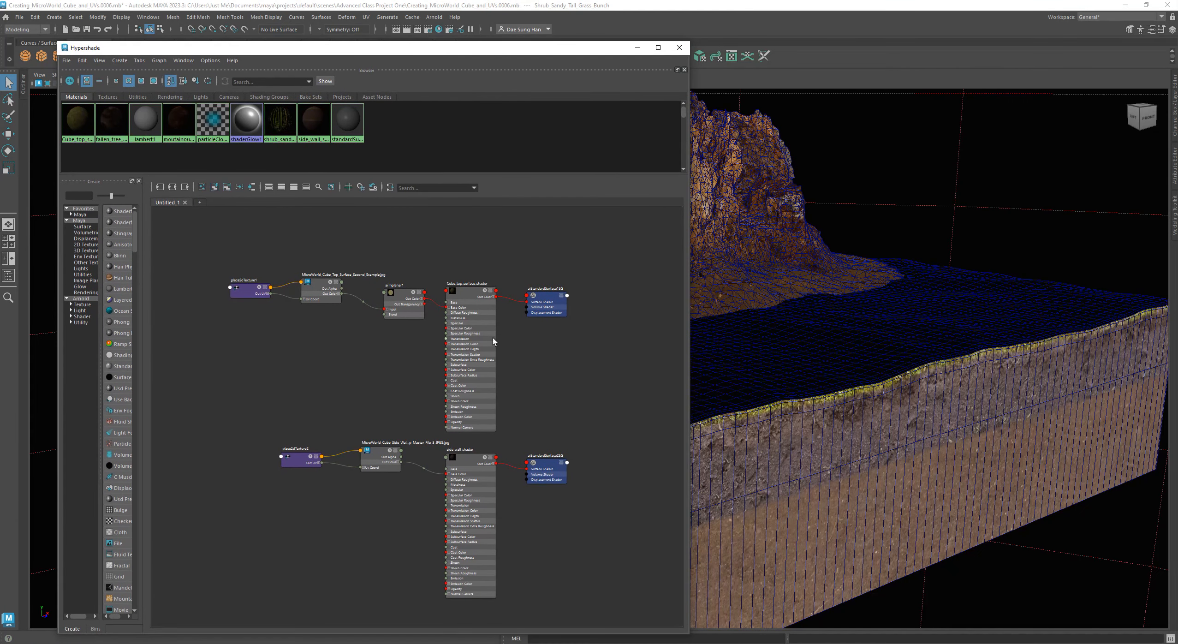
Shift side_wall_shader and aiStandardSurface2SG slightly down, and move aiTriplanar1 a little away from Cube_top_surface_shader.
alt+middle_drag(538, 368, 465, 402)
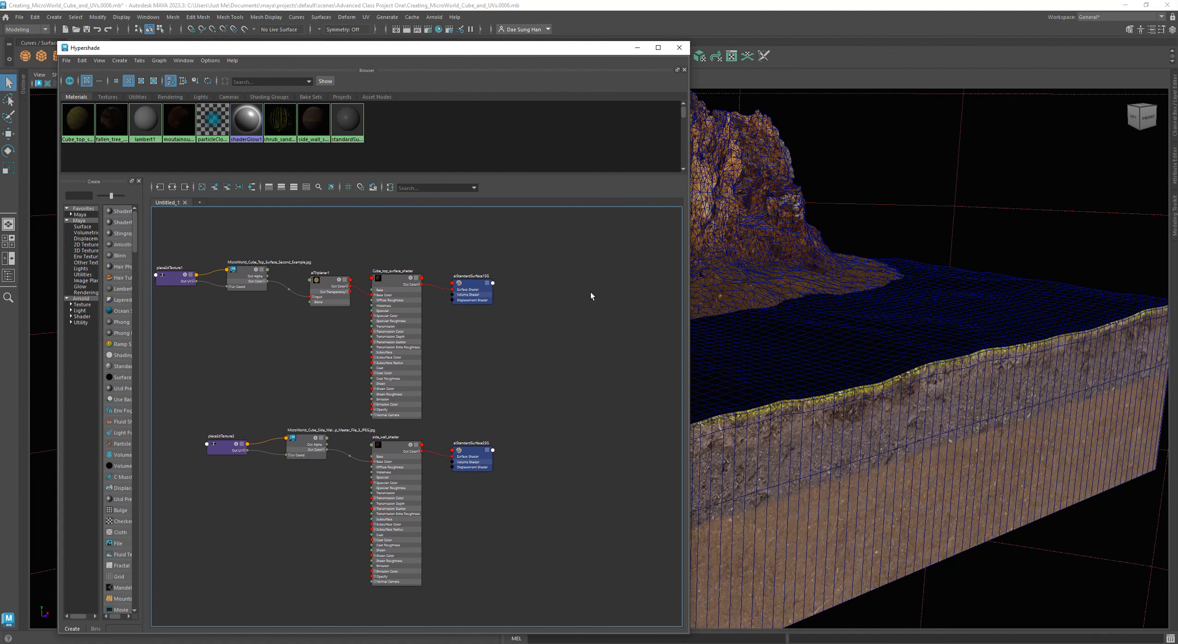
alt+middle_drag(575, 451, 565, 465)
drag(198, 417, 303, 466)
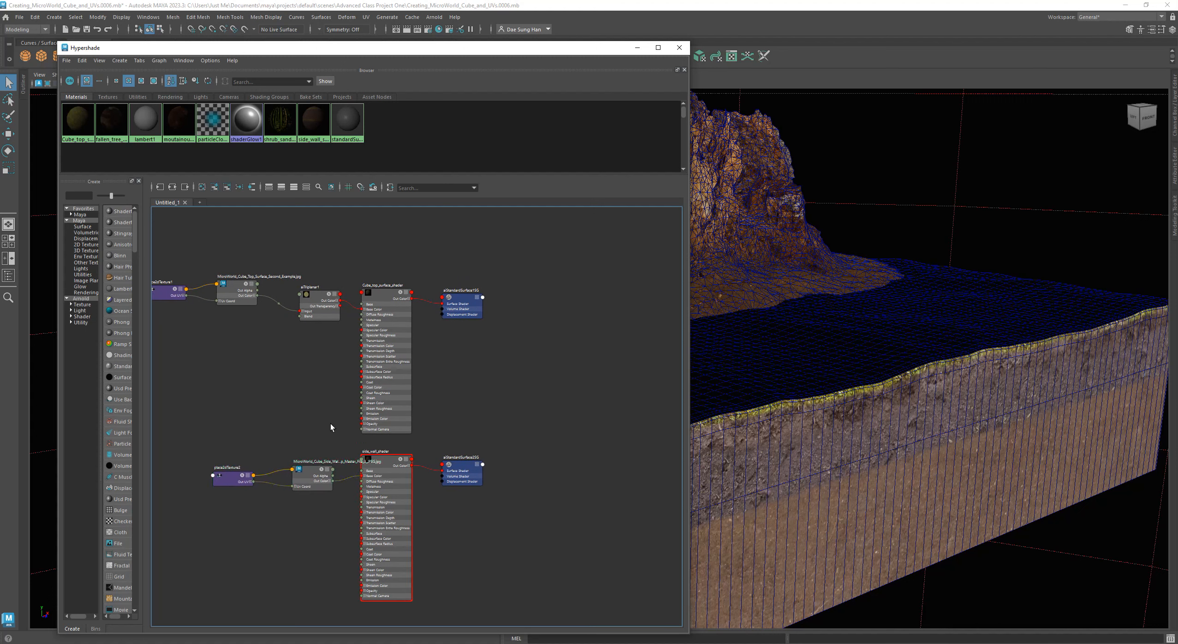
drag(390, 461, 375, 484)
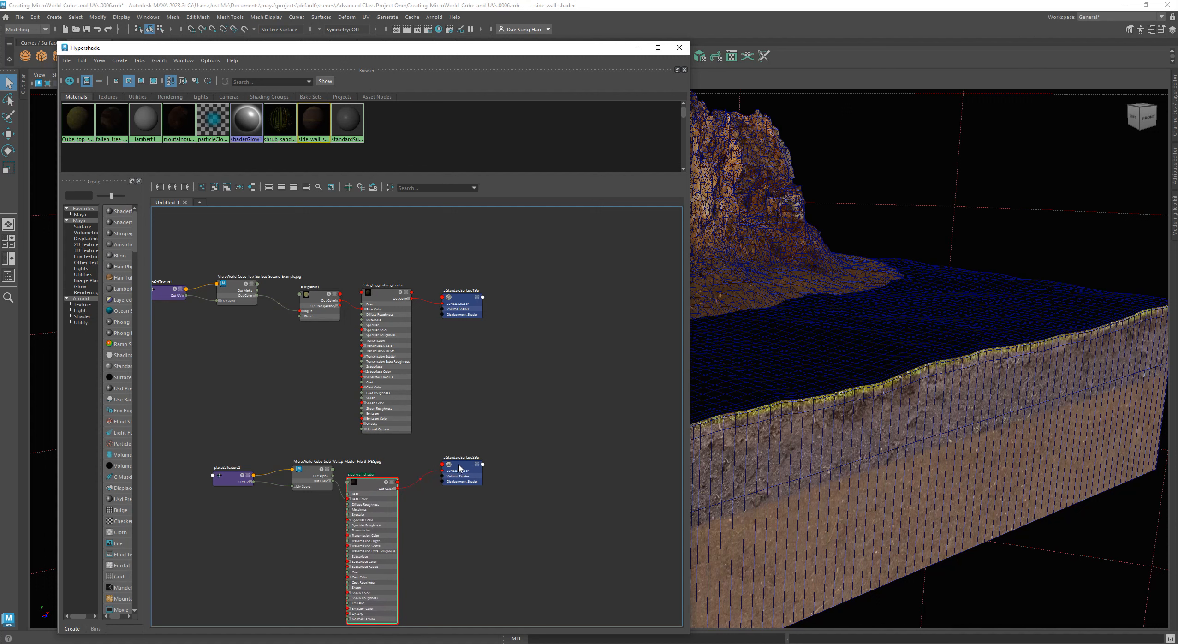
drag(461, 466, 443, 494)
click(454, 424)
drag(316, 294, 301, 294)
click(430, 229)
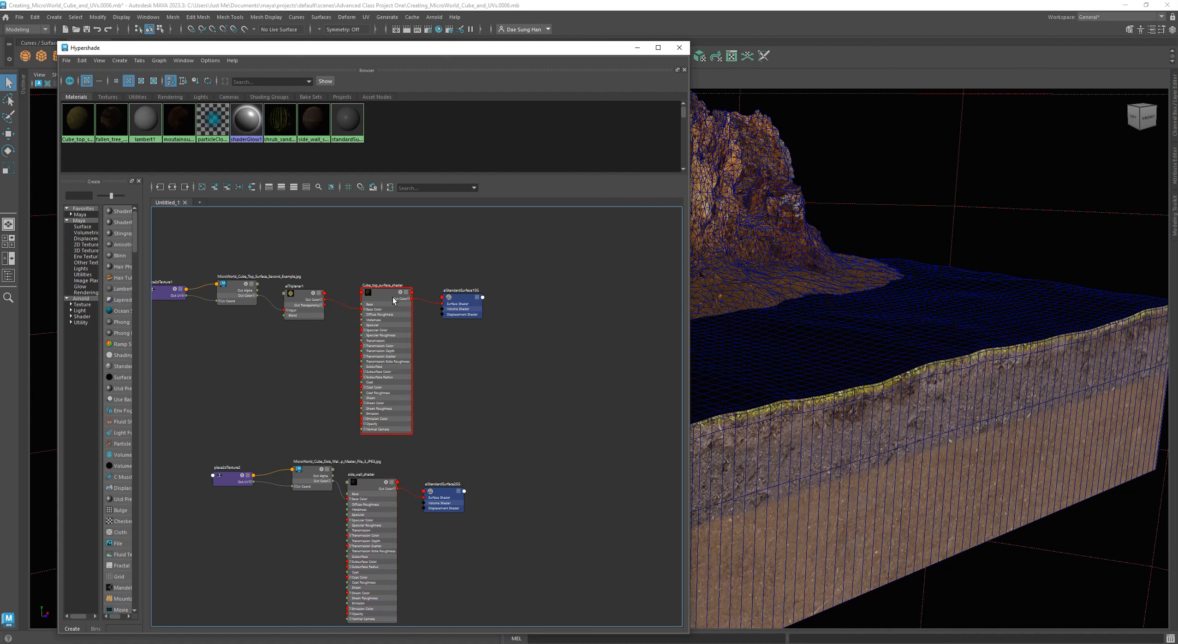
Create an aiMixShader node in the empty graph area beside the two cube networks and move its shading group farther from it.
alt+drag(926, 334, 889, 330)
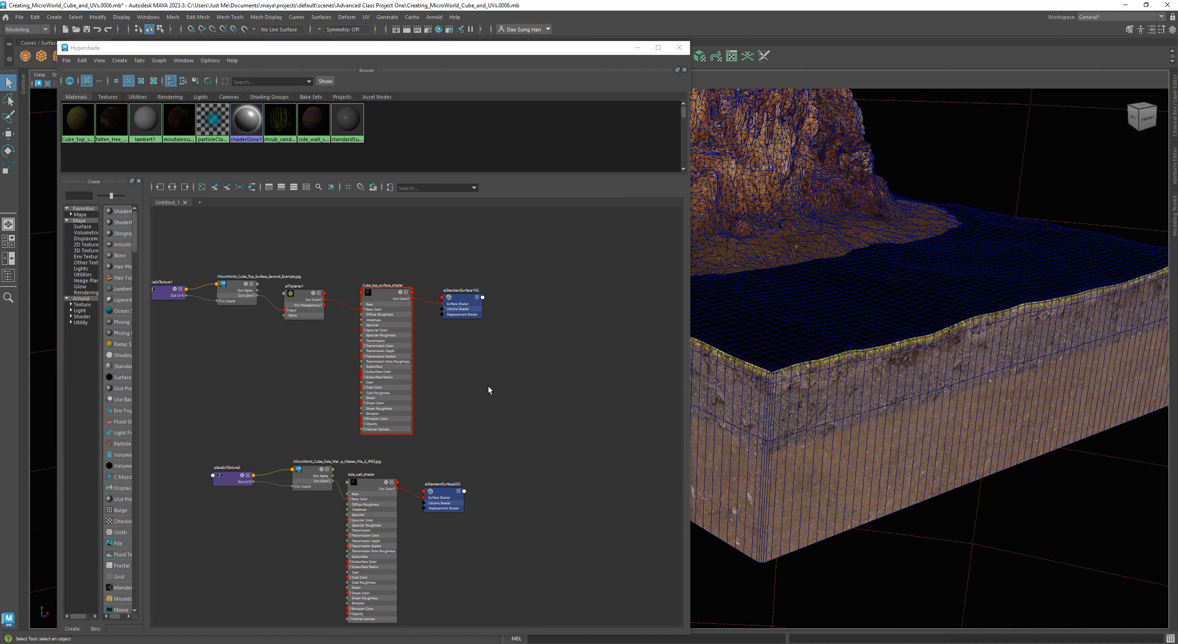
alt+middle_drag(517, 373, 491, 334)
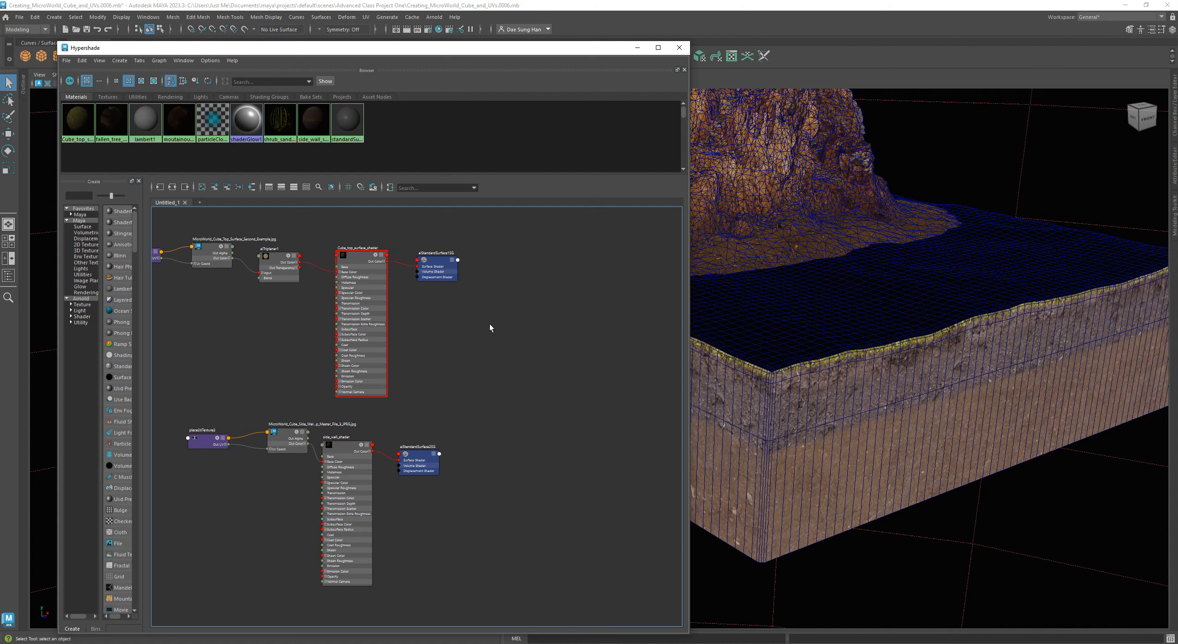
alt+middle_drag(490, 324, 473, 345)
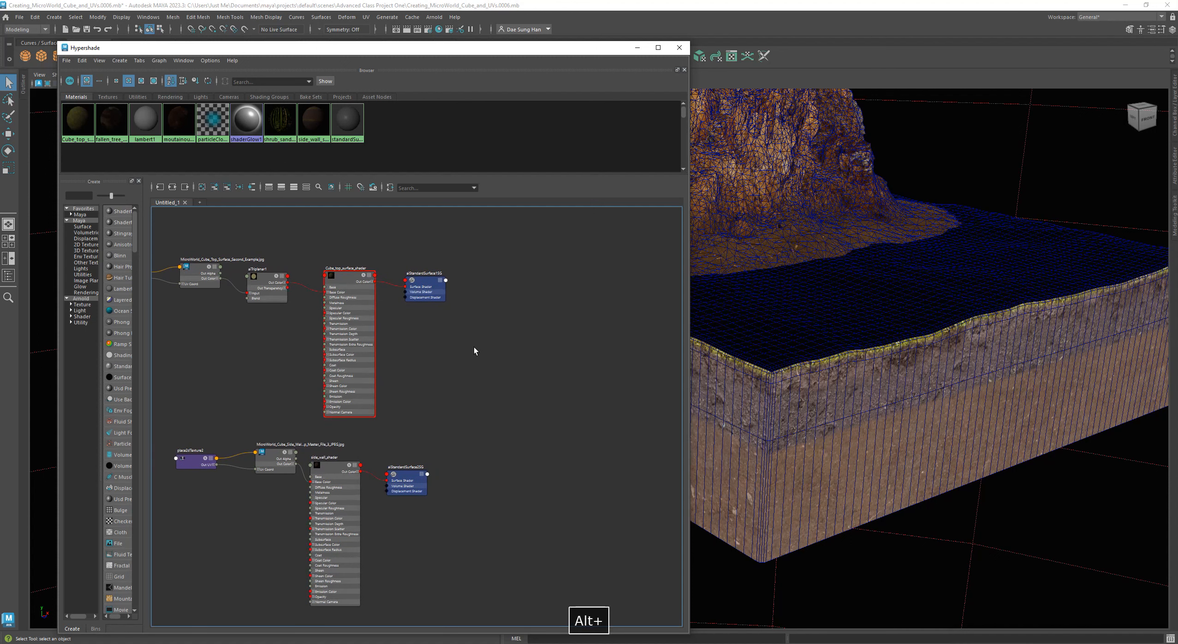
key(Tab)
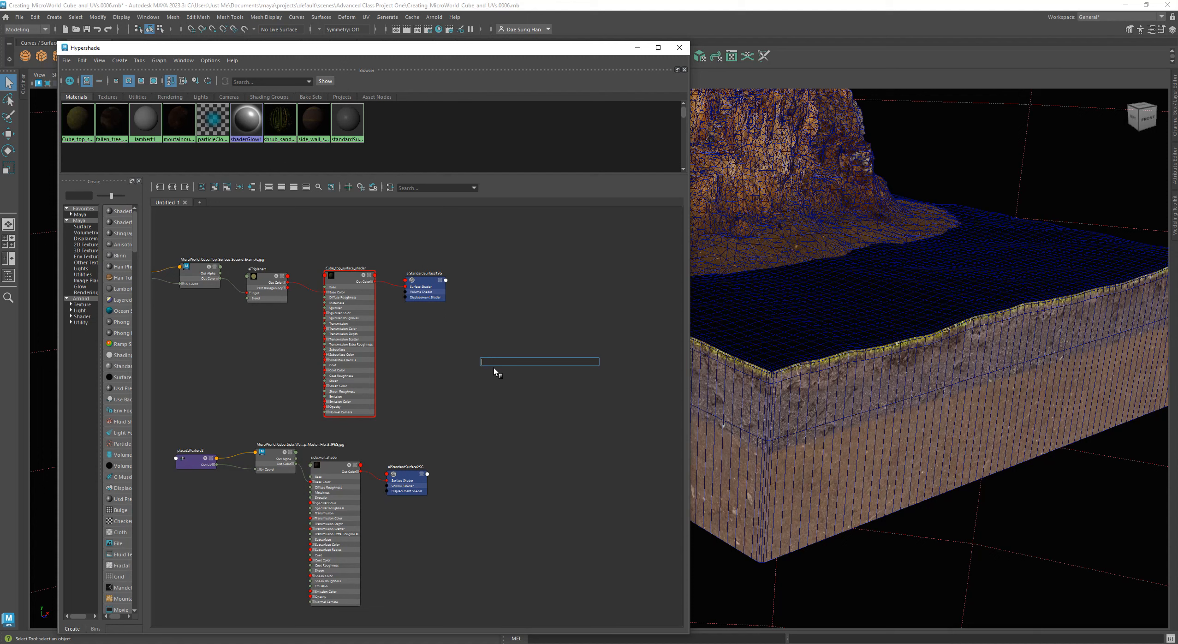
text(aimix)
click(497, 371)
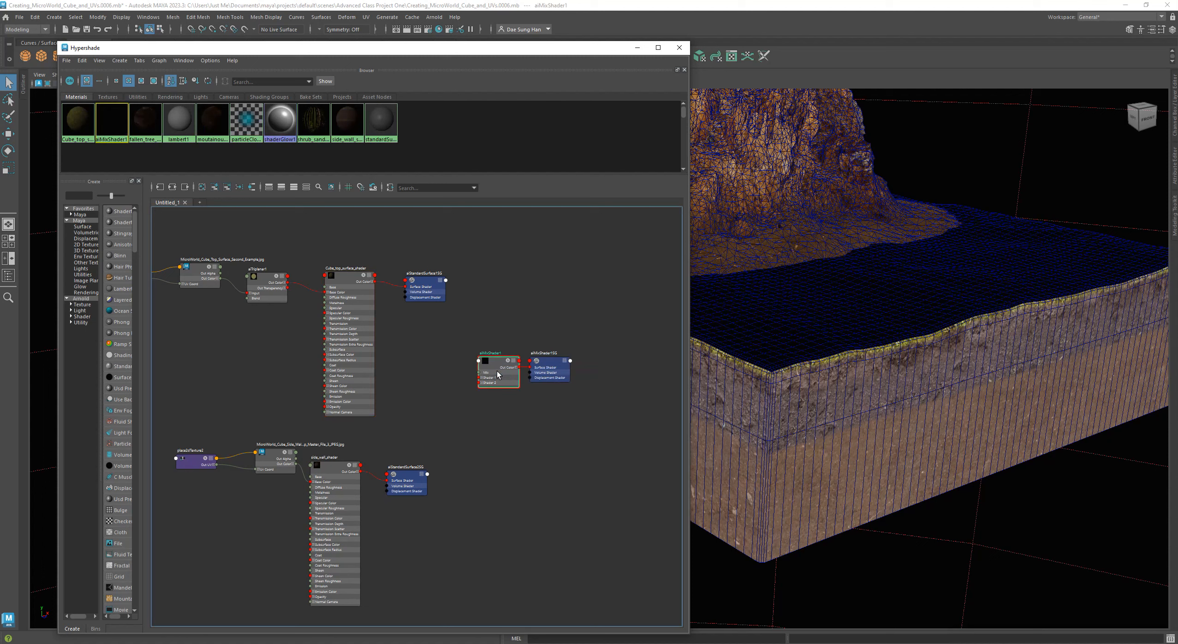
drag(542, 377, 574, 382)
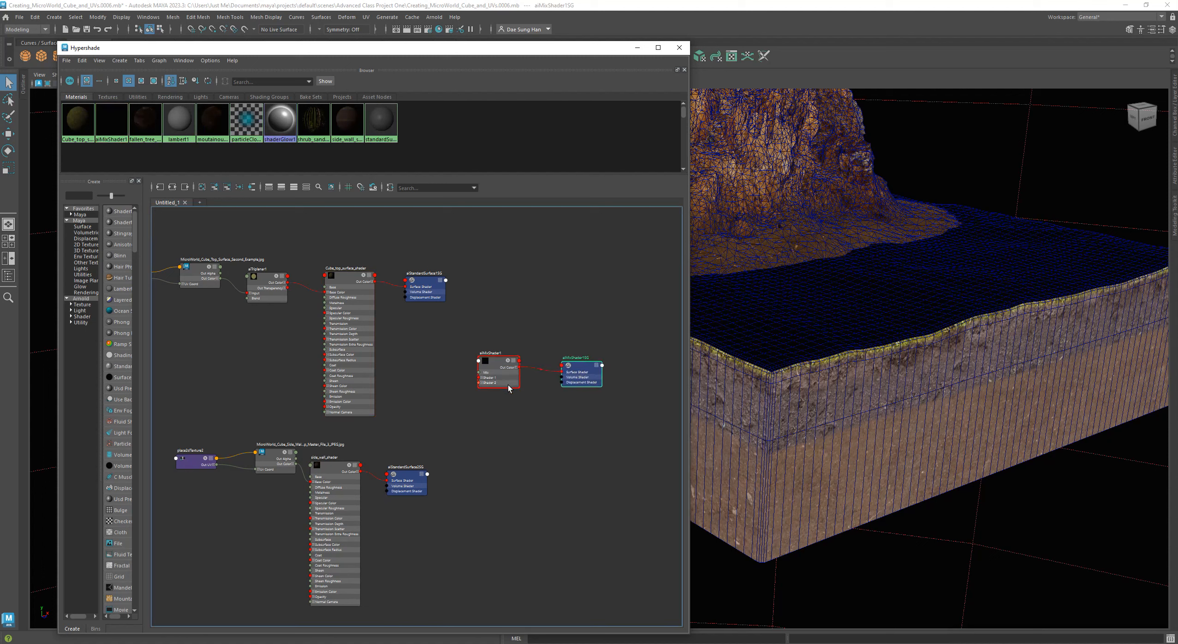
Rename the new mix shader node to aiMixShader_for_the_cube_top_surface.
alt+right_drag(521, 371, 405, 369)
click(395, 364)
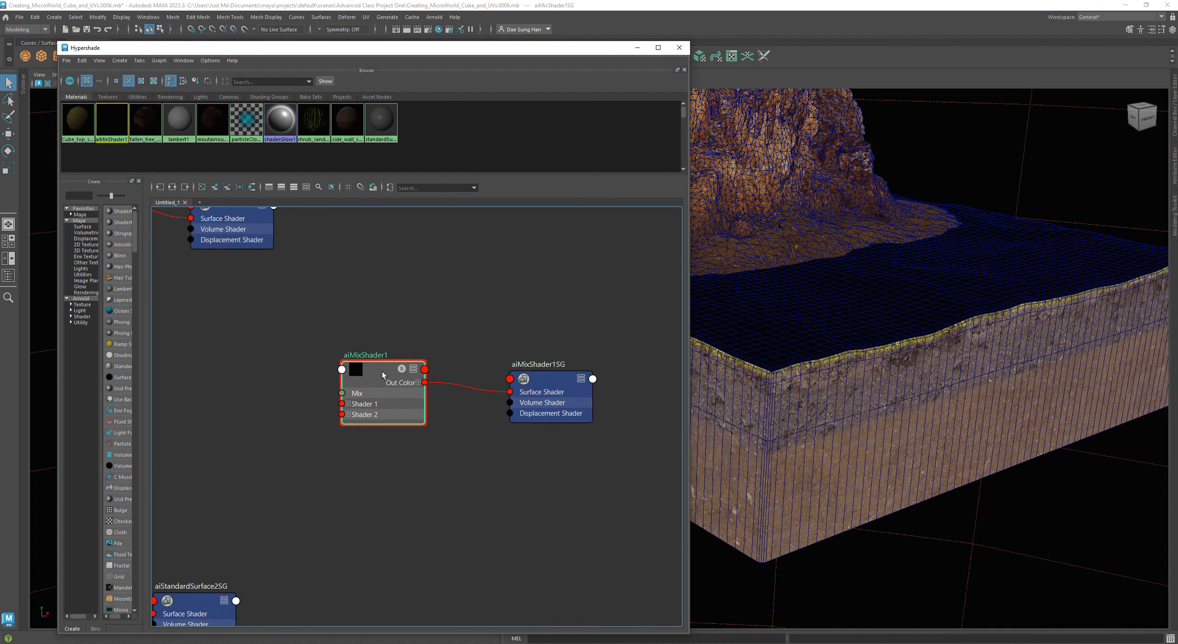
alt+right_drag(408, 485, 402, 481)
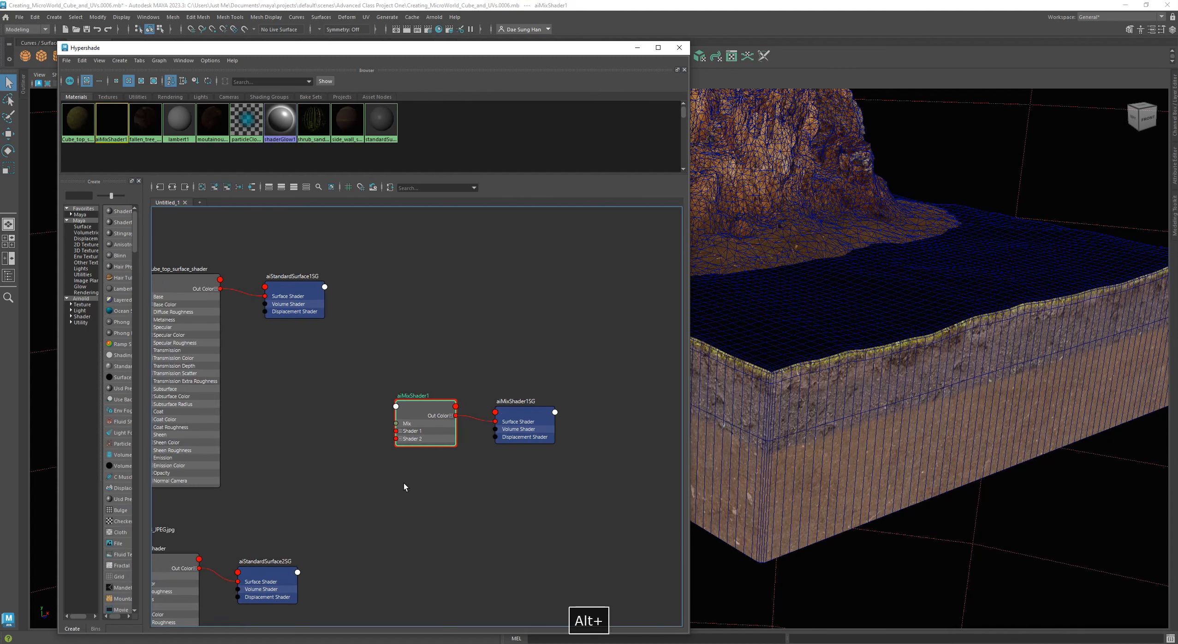
alt+middle_drag(402, 481, 497, 484)
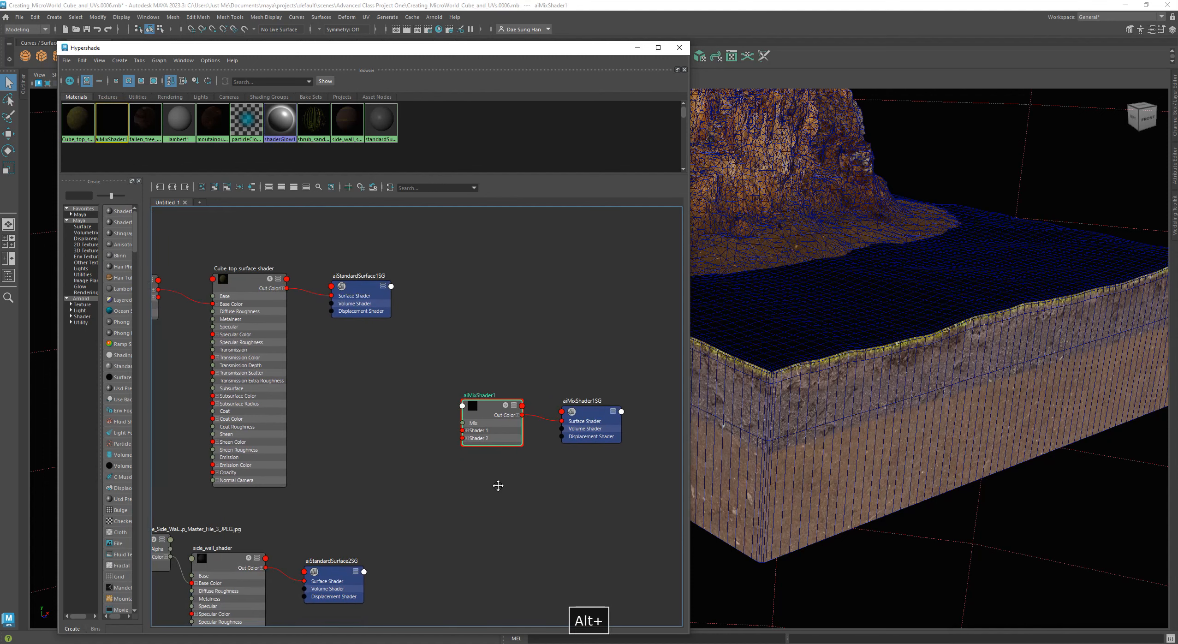
double_click(494, 395)
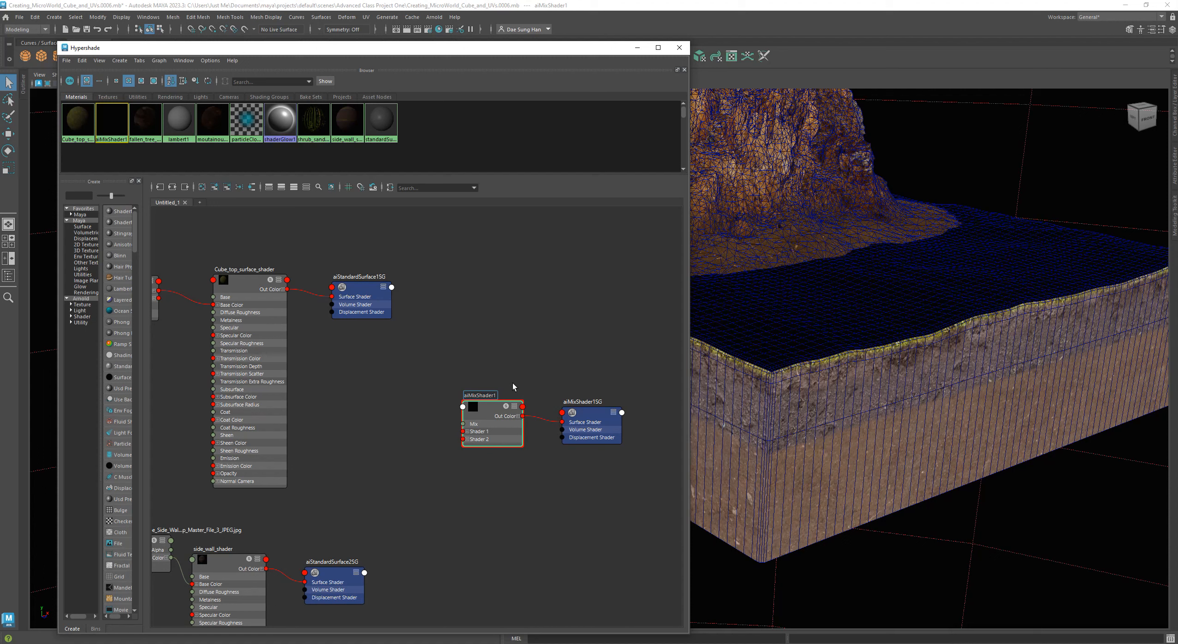
key(BackSpace)
text(for )
text(the )
text(cube top surface)
key(Return)
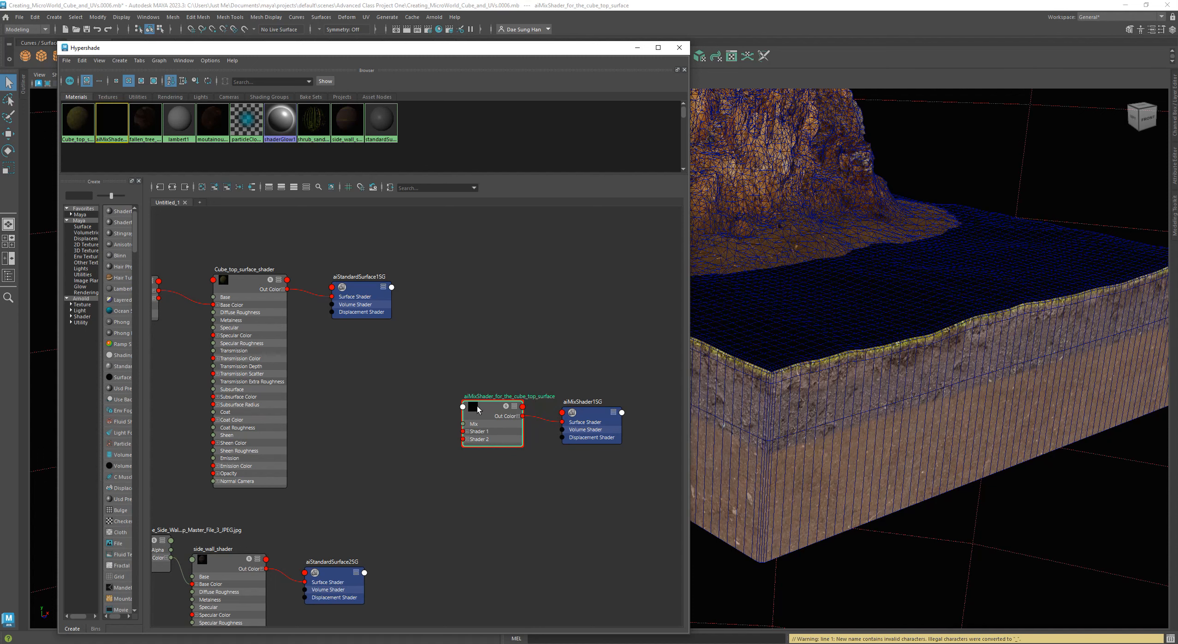
Move the cube top surface mix shader and its shading group up and farther away from the existing networks.
drag(476, 406, 514, 372)
drag(584, 414, 624, 387)
alt+middle_drag(413, 413, 476, 416)
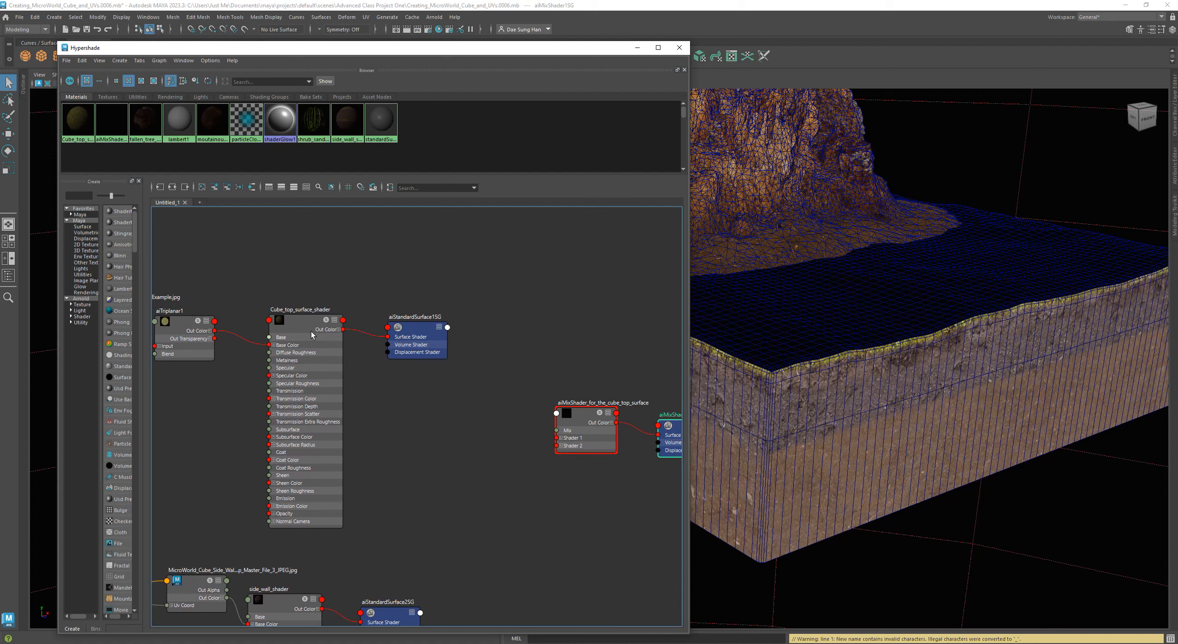
Nudge aiTriplanar1 toward Cube_top_surface_shader, select the top surface file texture node, and review the side wall network.
alt+middle_drag(431, 390, 511, 391)
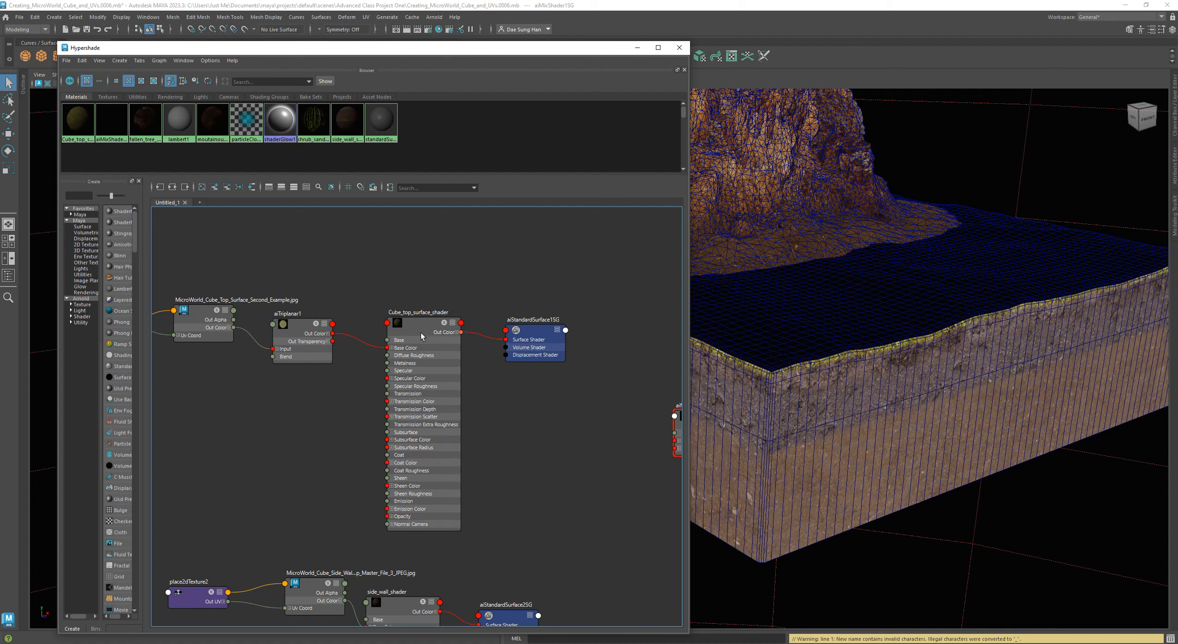
drag(293, 326, 317, 328)
alt+middle_drag(231, 351, 351, 375)
click(319, 339)
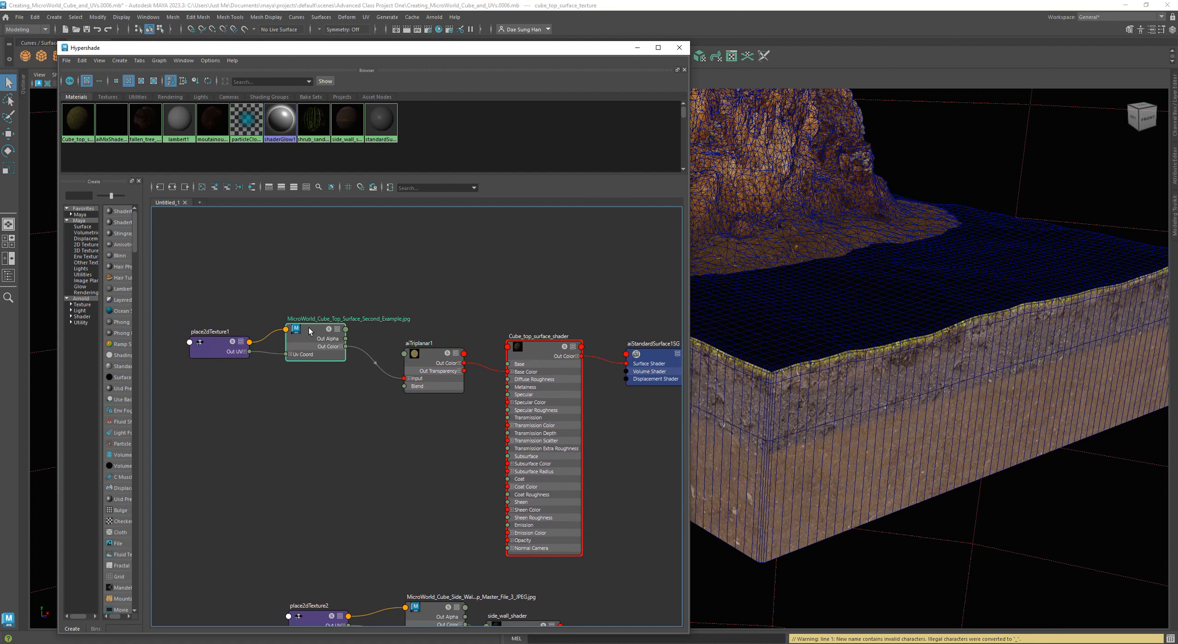
alt+middle_drag(377, 495, 272, 336)
alt+middle_drag(416, 457, 366, 369)
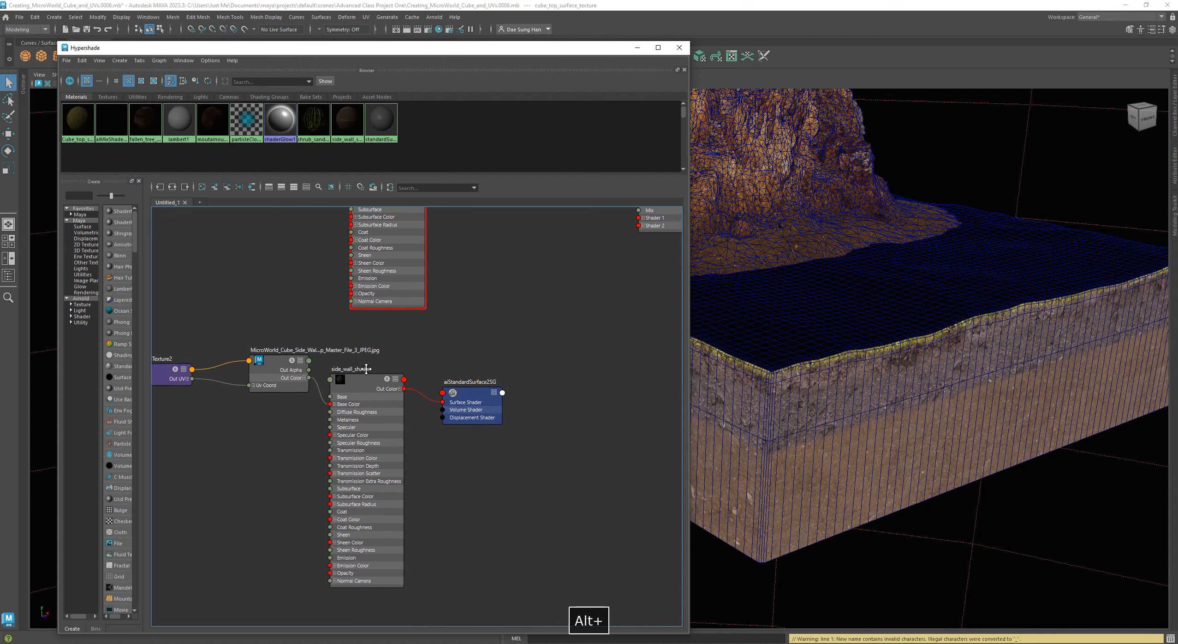
Move the side wall file texture node slightly up and farther away from side_wall_shader.
alt+middle_drag(437, 342, 424, 389)
drag(262, 415, 242, 401)
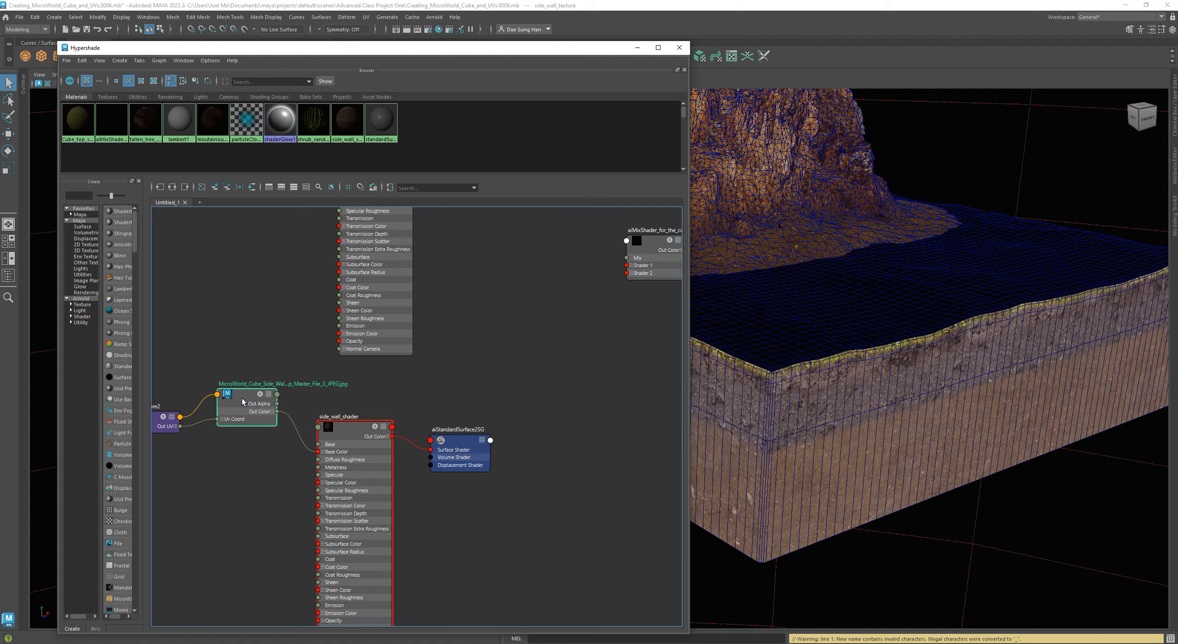
Create a second aiMixShader node below the cube top surface mix shader and move it away from its shading group.
alt+middle_drag(348, 395, 437, 515)
drag(528, 470, 448, 415)
alt+middle_drag(469, 506, 449, 476)
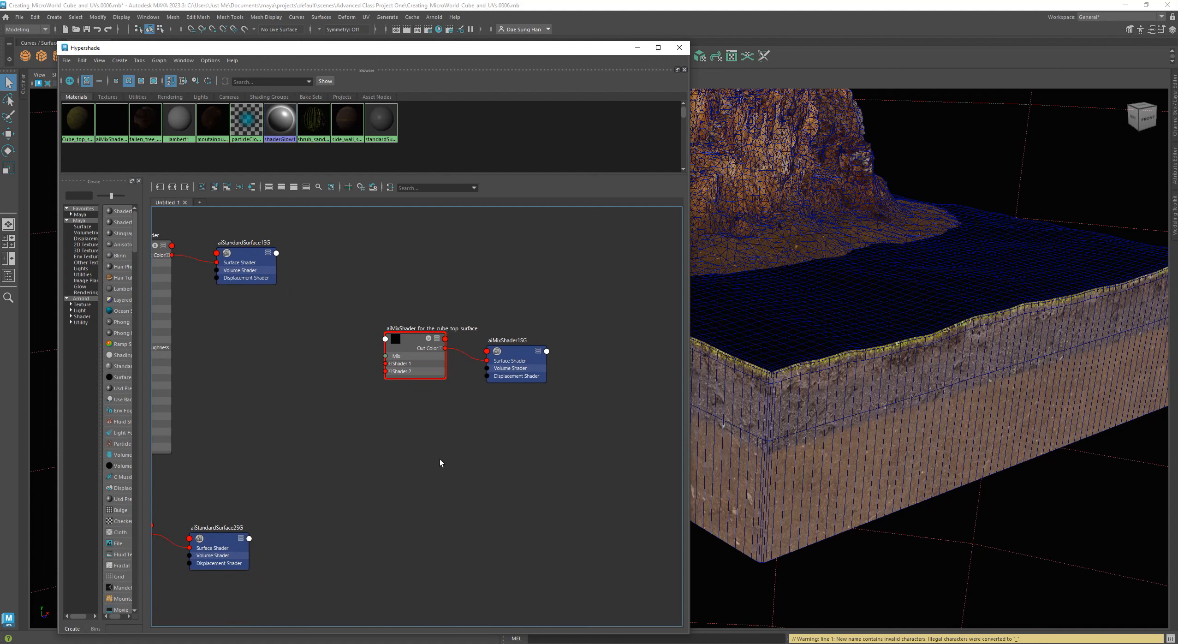
key(Tab)
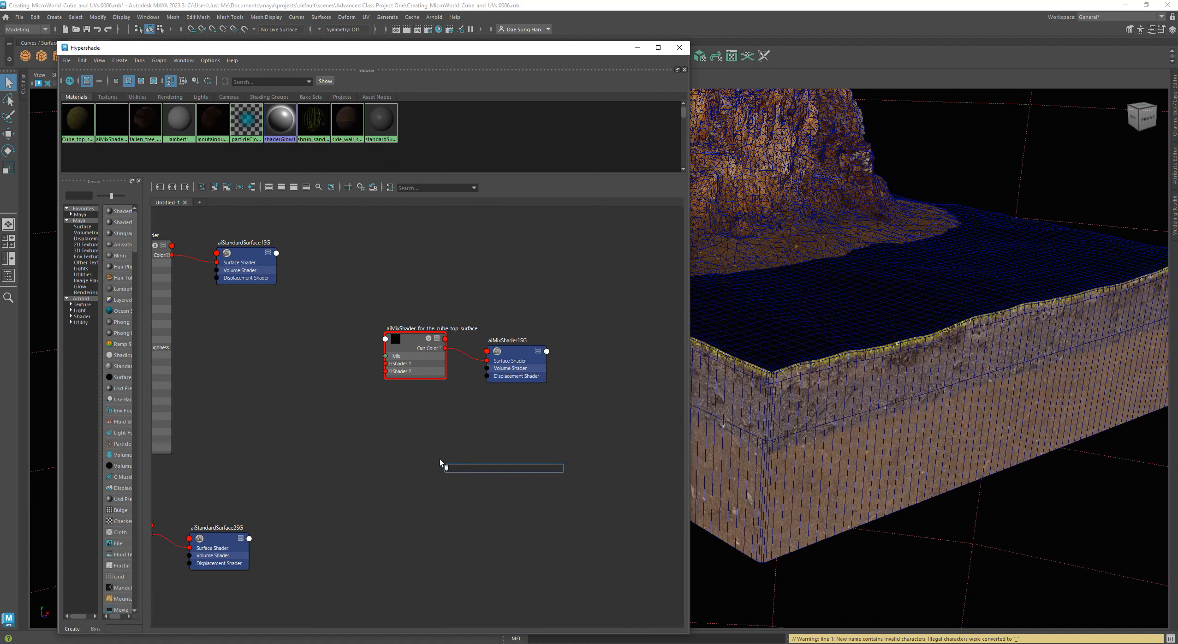
text(aimix)
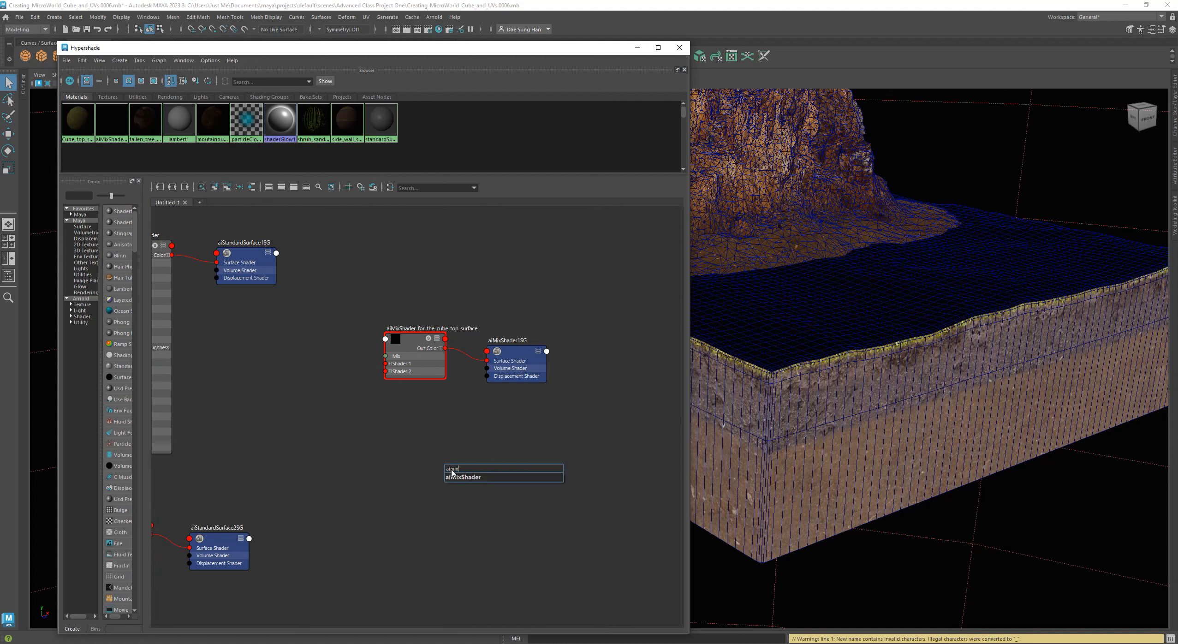
key(Return)
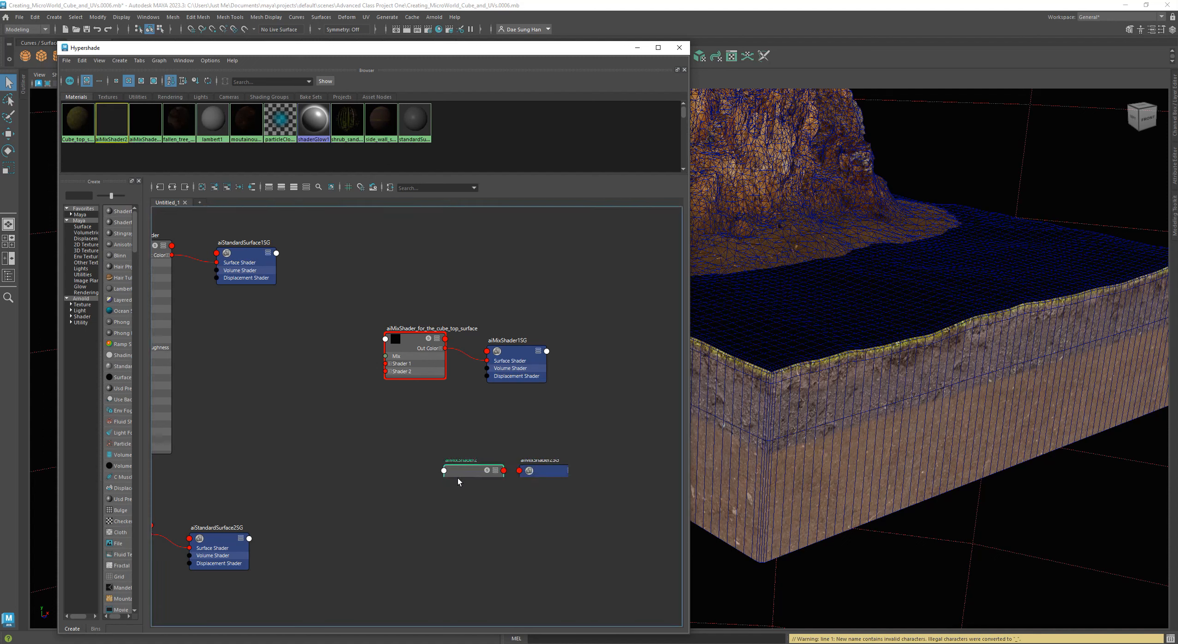
drag(472, 482, 421, 504)
Rename the second mix shader node to aiMixShader_for_the_side_wall.
alt+middle_drag(417, 462, 513, 385)
double_click(525, 421)
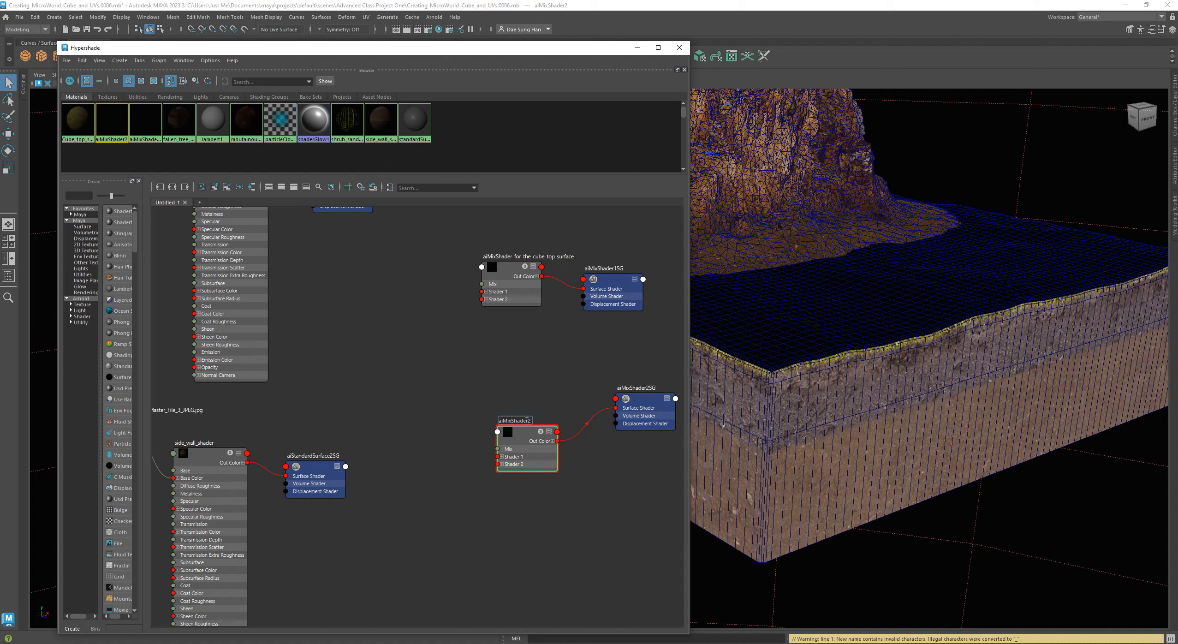
double_click(528, 421)
key(Right)
key(BackSpace)
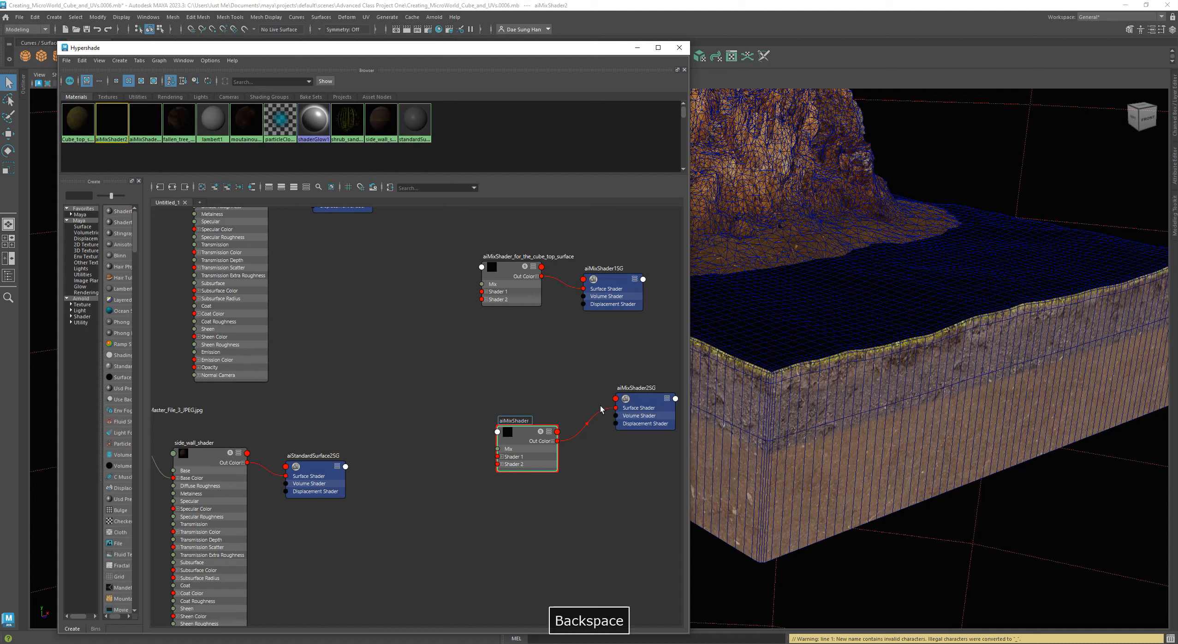
text(f)
text(or the )
text(side wall)
key(Return)
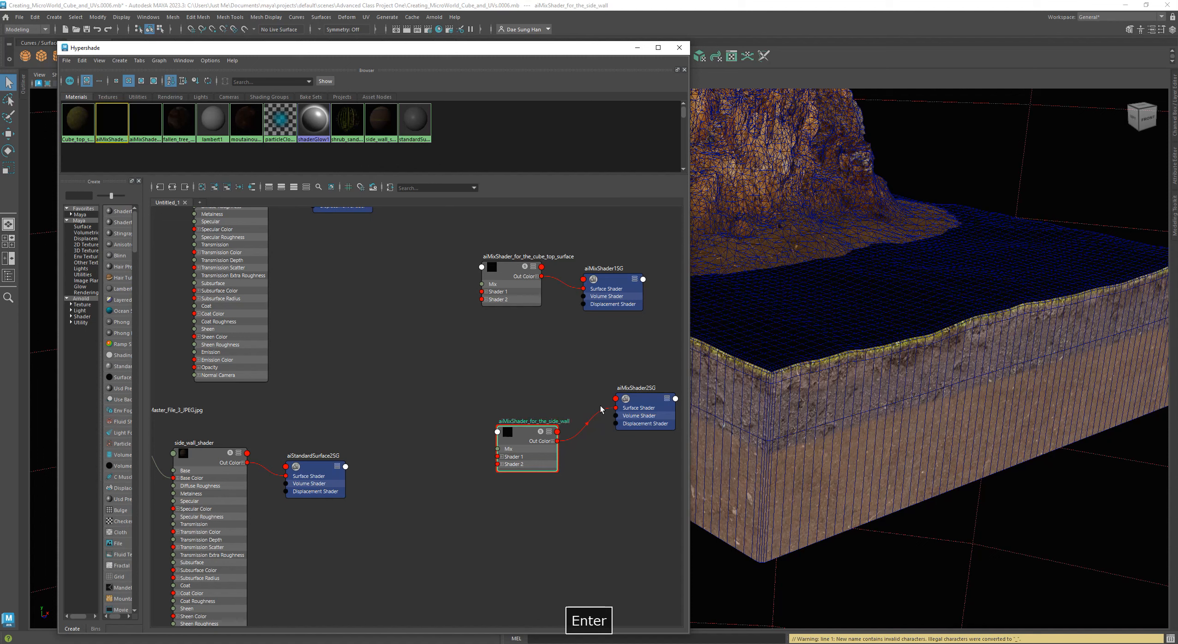
Align the side wall mix shader with its shading group and move the cube top surface mix shader and its shading group higher.
drag(641, 400, 623, 438)
alt+middle_drag(486, 383, 388, 433)
drag(407, 326, 430, 300)
drag(494, 320, 499, 290)
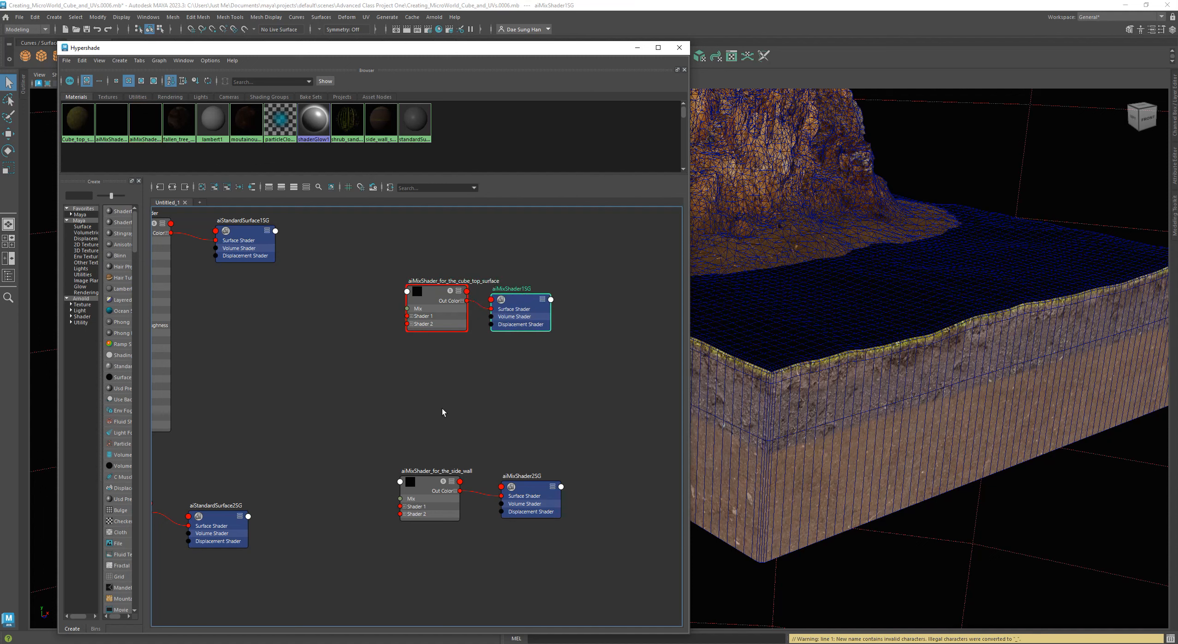
drag(422, 486, 446, 459)
Create a third aiMixShader node in the empty area below the side wall mix shader.
alt+middle_drag(405, 537, 449, 411)
alt+right_drag(450, 411, 429, 425)
alt+middle_drag(430, 434, 355, 475)
click(370, 479)
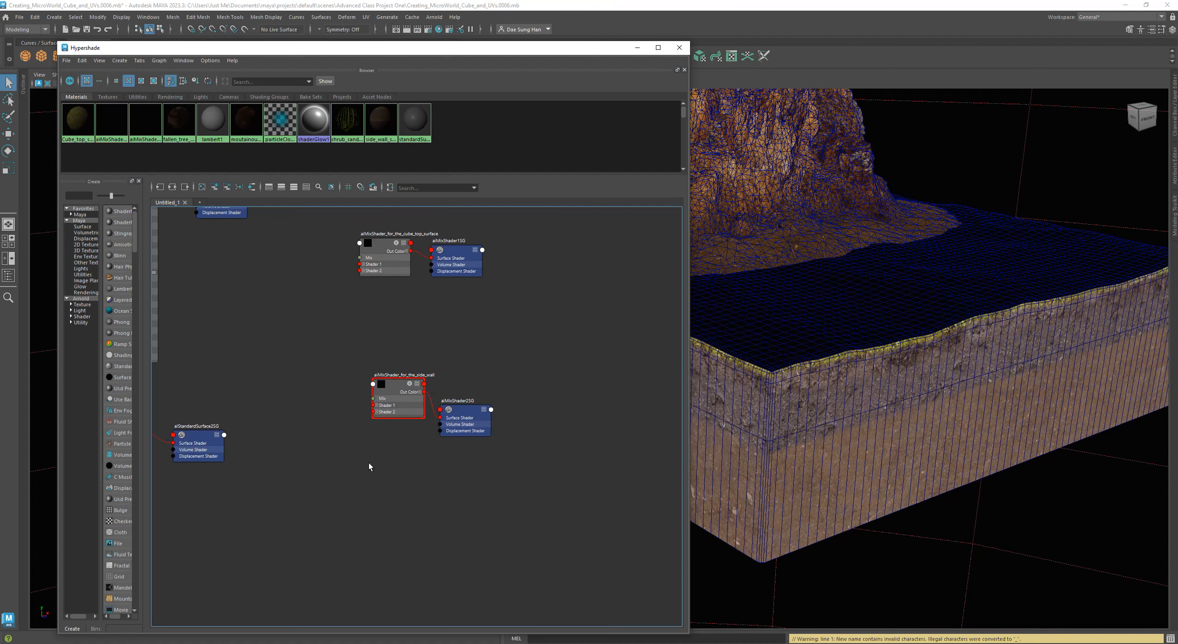
key(Tab)
text(aimix)
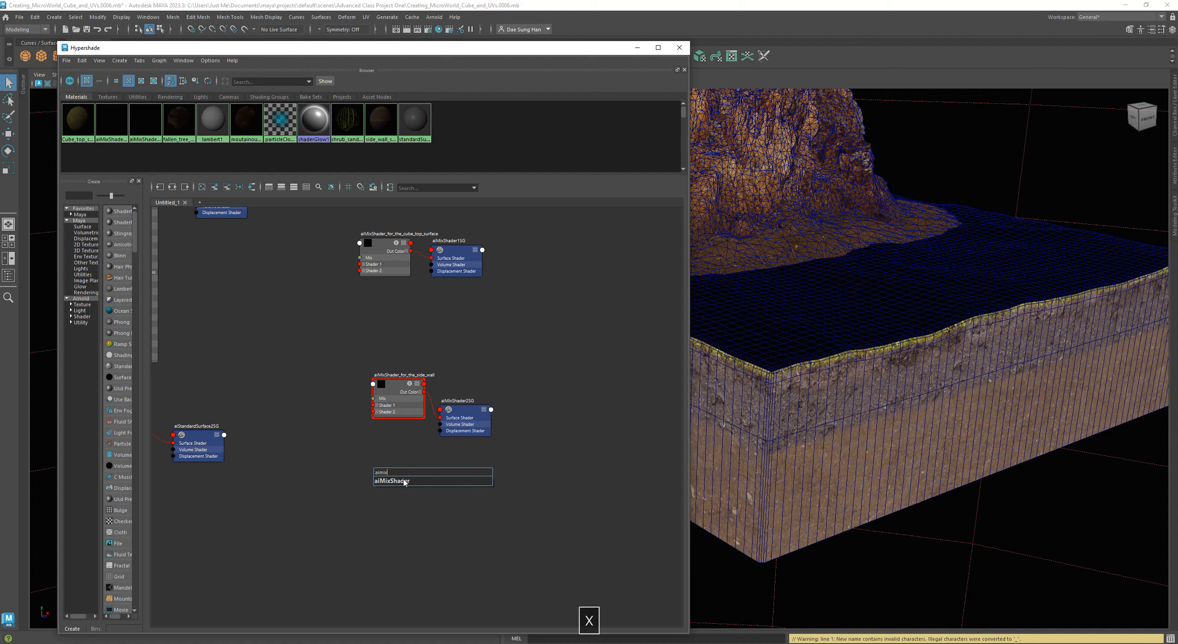
click(389, 481)
click(392, 484)
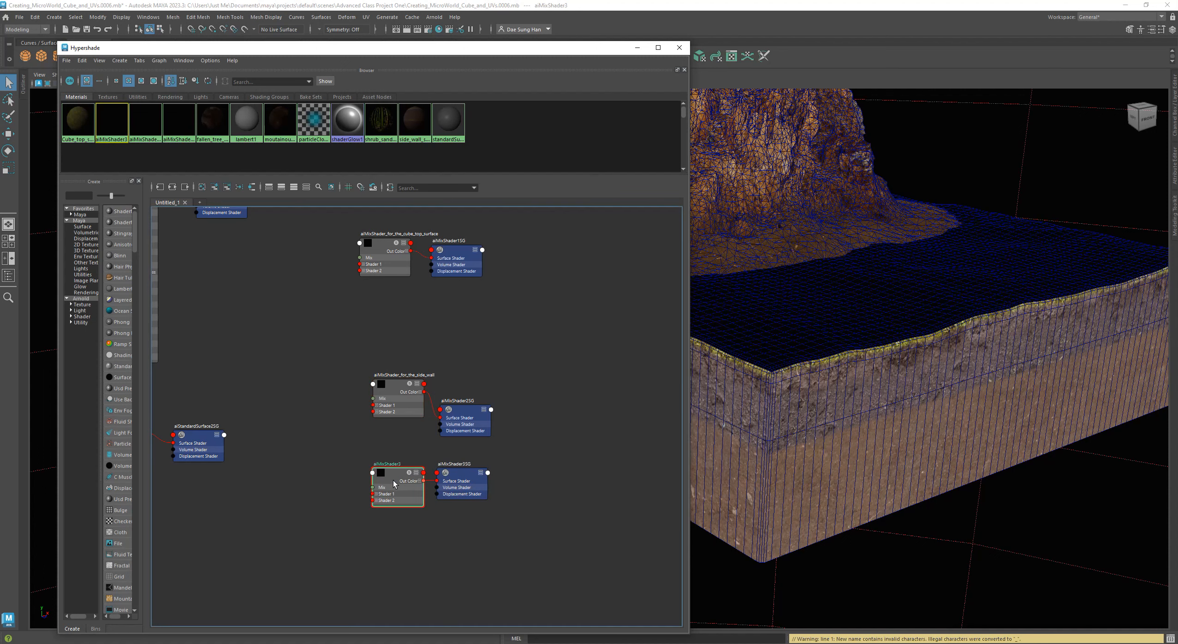
Rename the third mix shader node to aiMixShader_for_the_infinity_wall.
double_click(397, 464)
drag(402, 463, 412, 467)
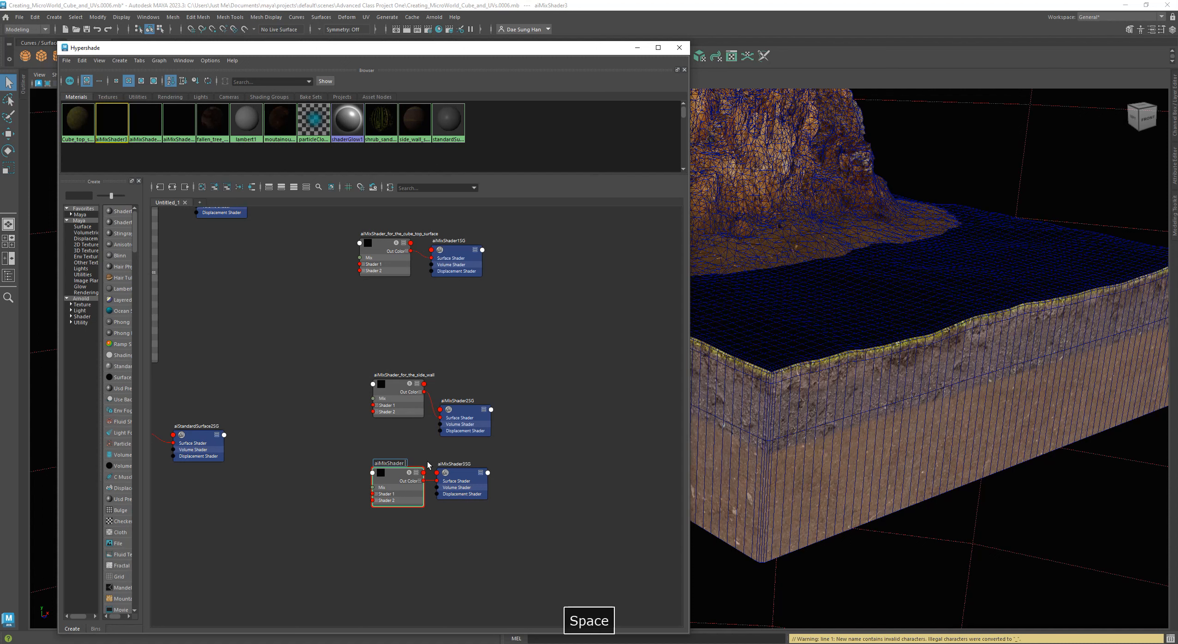
text(for the infin)
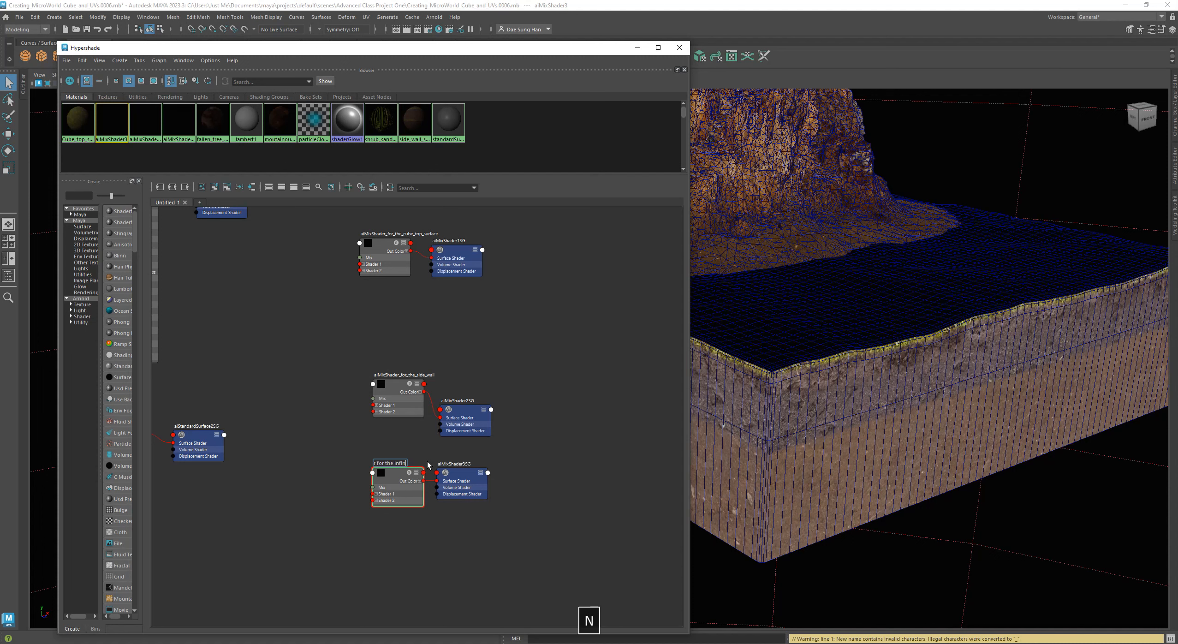
text(ity wall)
key(Return)
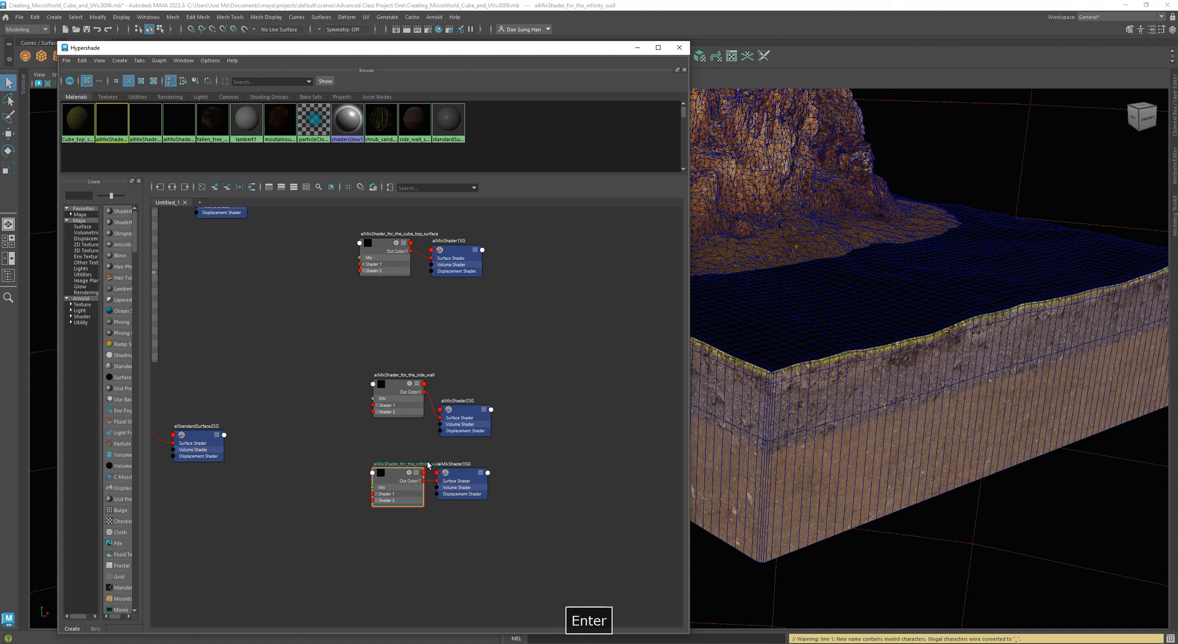
Spread out the side wall and infinity wall mix shaders and their shading groups so the two pairs have clear space.
drag(443, 468, 488, 483)
alt+right_drag(388, 510, 475, 521)
drag(400, 443, 447, 451)
alt+right_drag(447, 451, 481, 427)
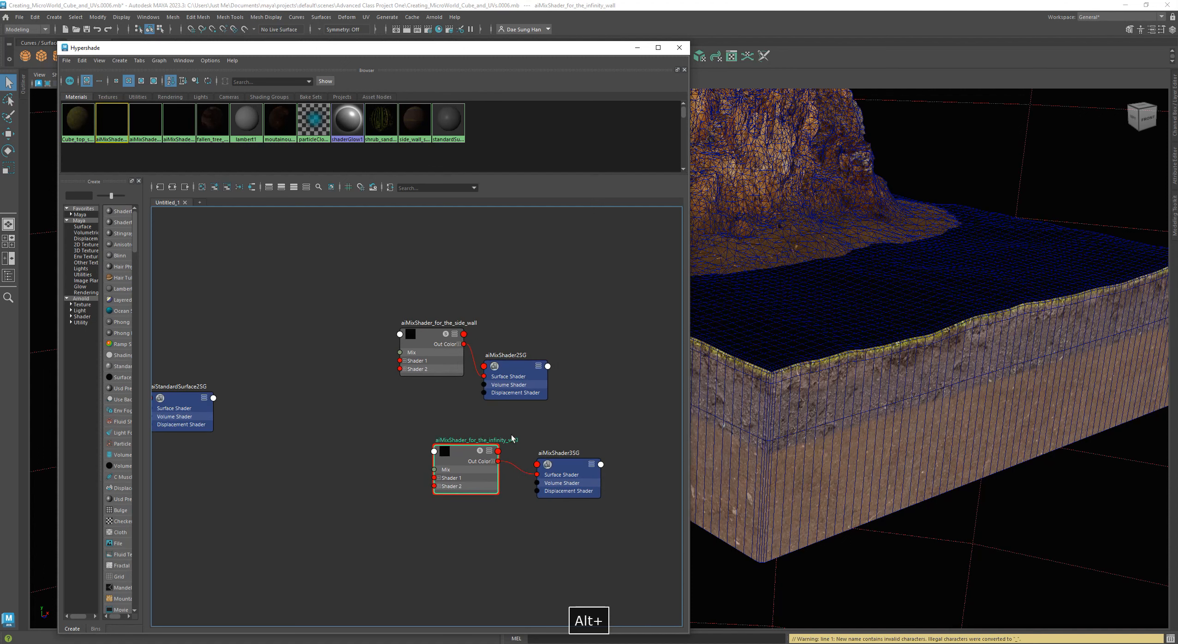
alt+middle_drag(480, 427, 428, 469)
drag(475, 407, 542, 370)
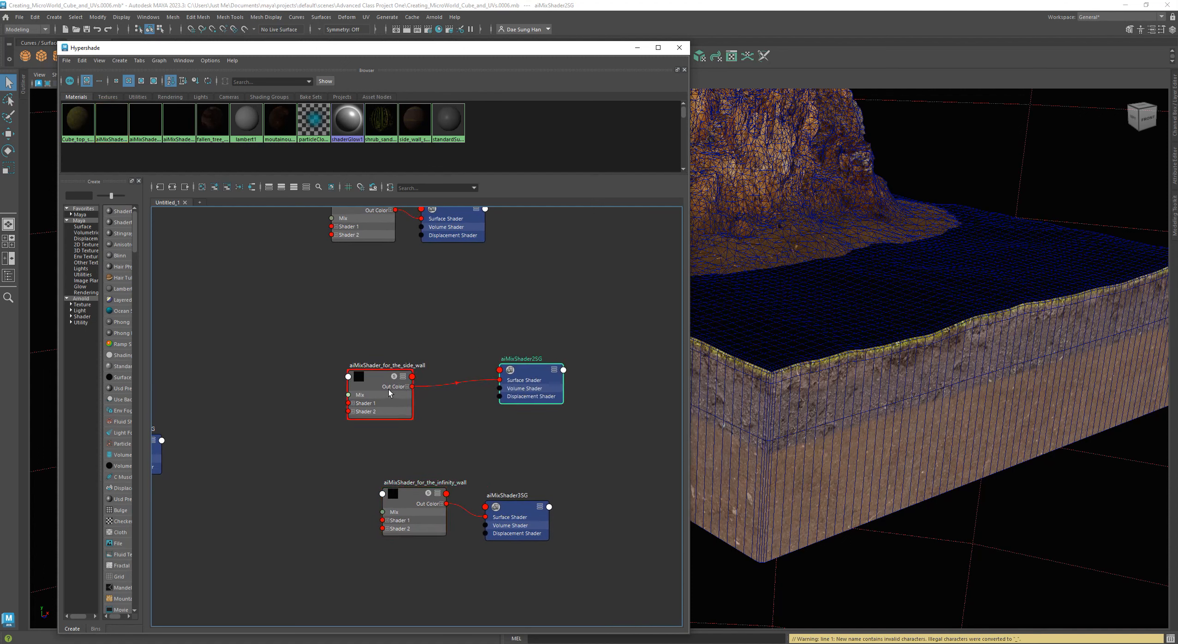
drag(391, 393, 460, 357)
Reposition the cube top surface mix shader and its shading group above the other two mix shader pairs.
alt+middle_drag(460, 357, 449, 476)
click(388, 280)
drag(387, 278, 389, 278)
drag(438, 328, 485, 305)
alt+right_drag(556, 422, 434, 439)
alt+middle_drag(429, 391, 417, 355)
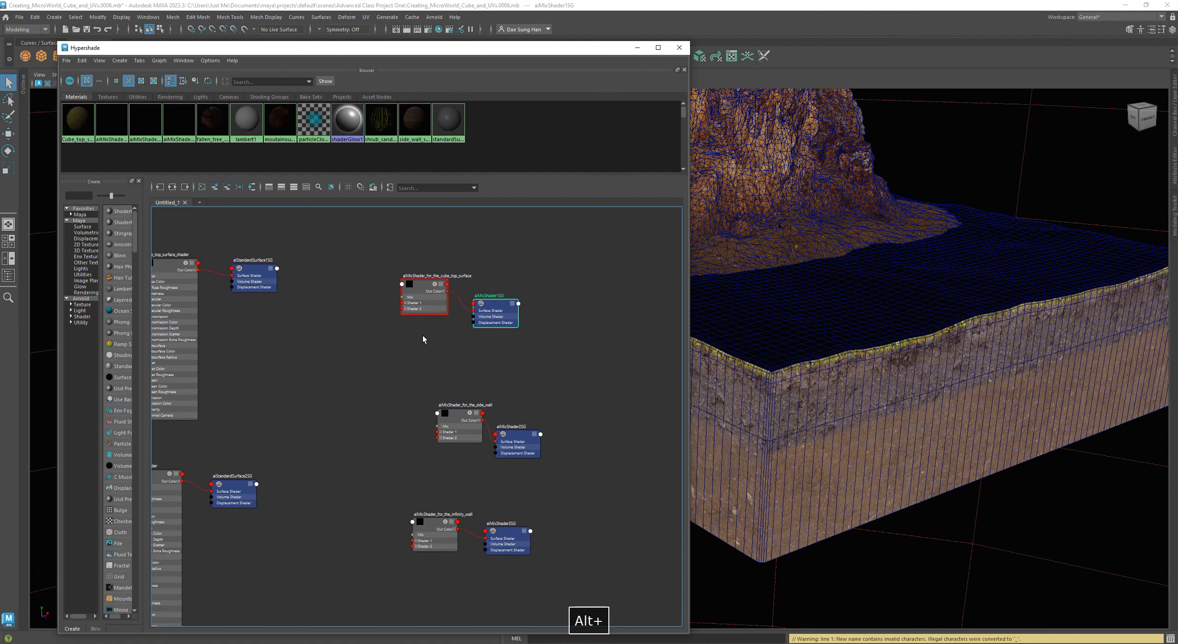
drag(425, 286, 439, 289)
Create an aiAmbientOcclusion node between the cube networks and the mix shaders, and move it away from its shading group.
alt+middle_drag(378, 367, 393, 334)
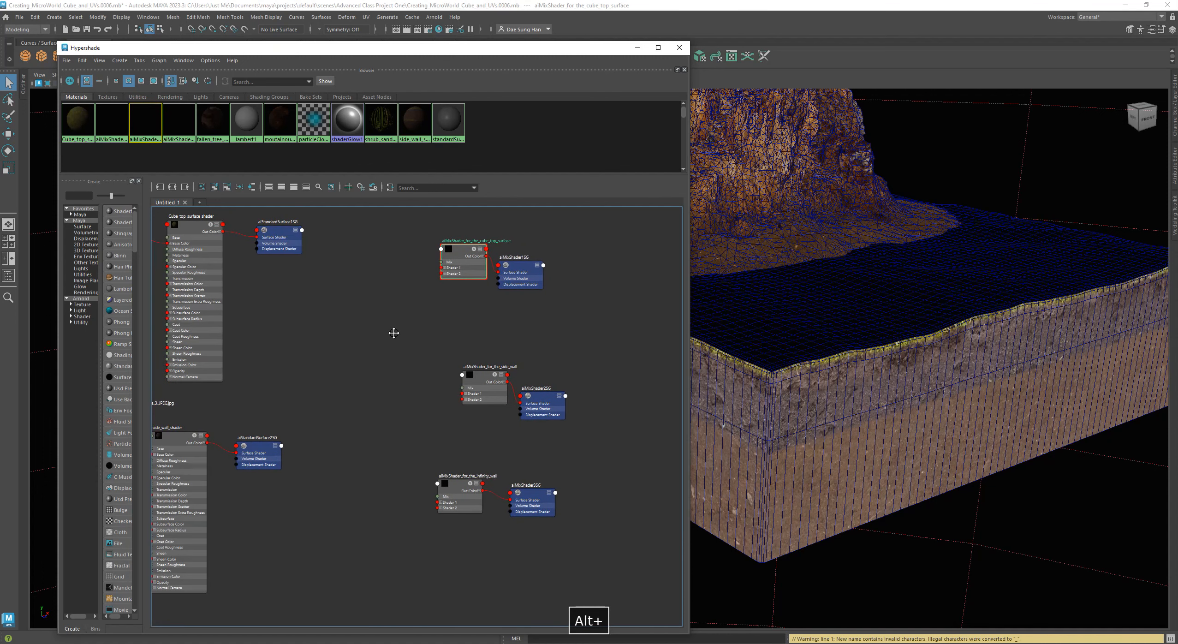
click(322, 355)
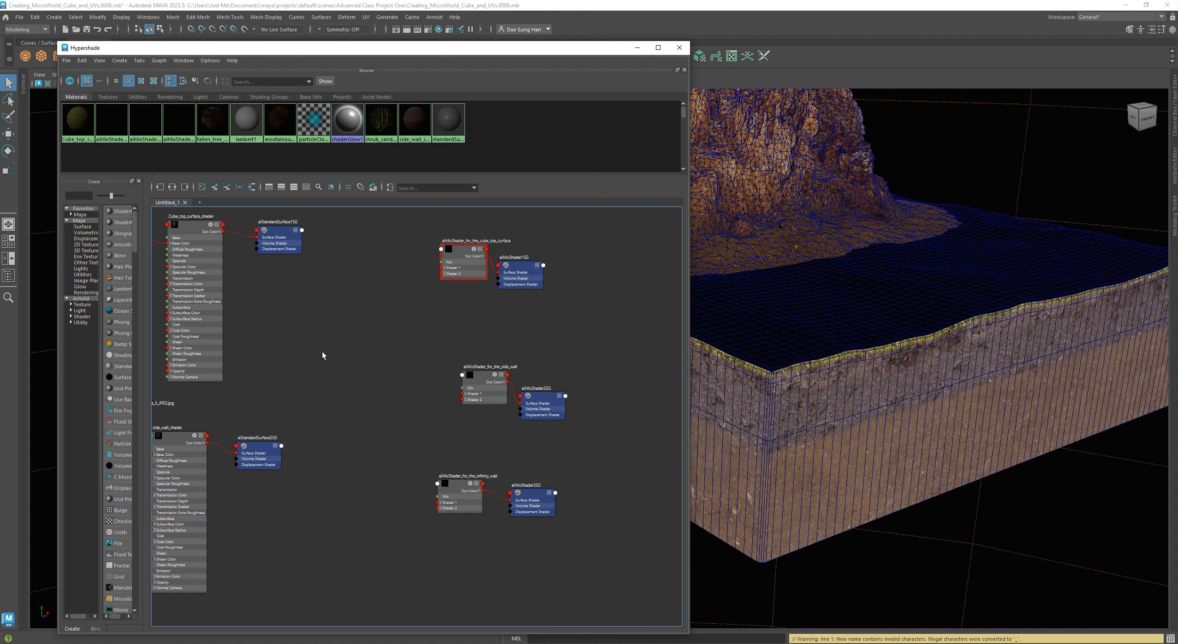
key(Tab)
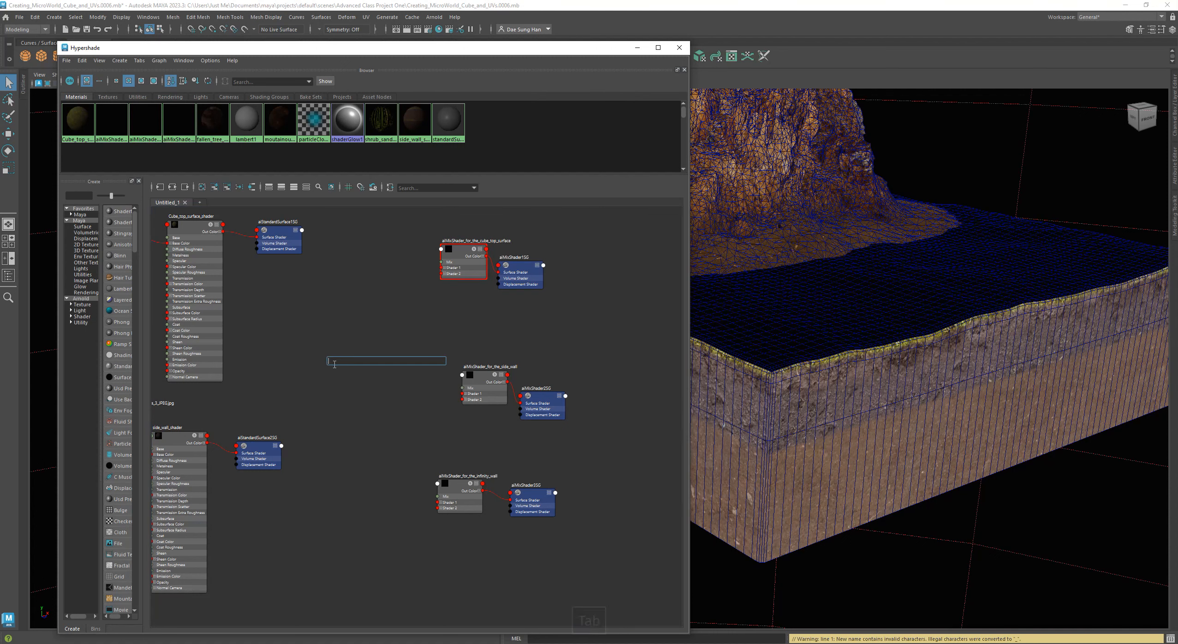
text(ai)
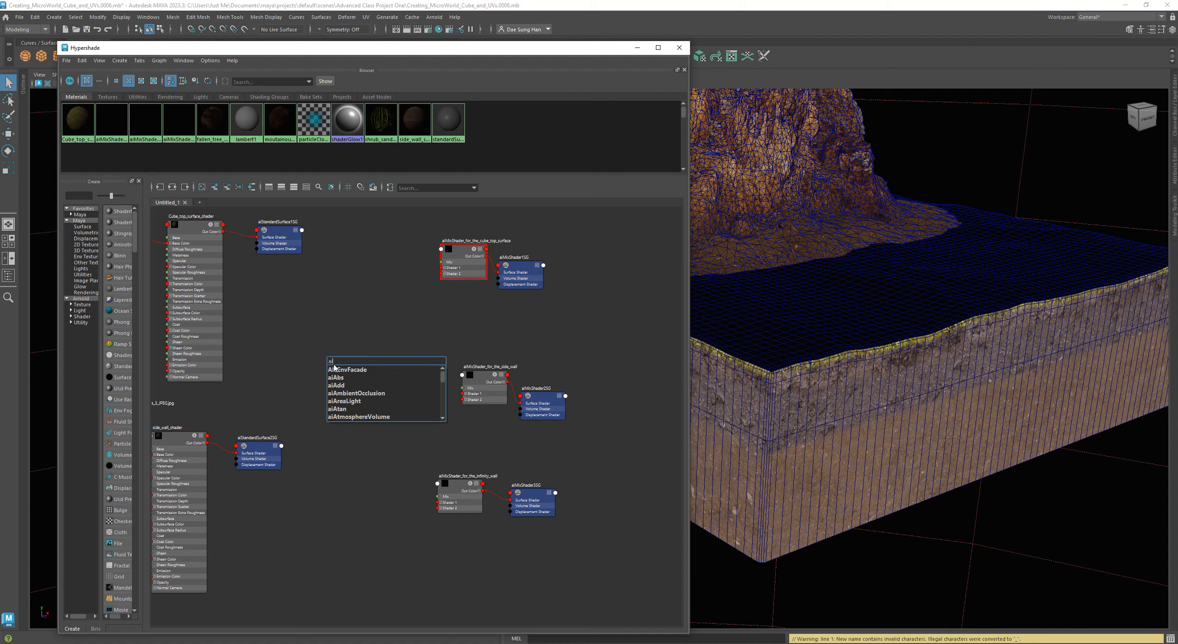
text(am)
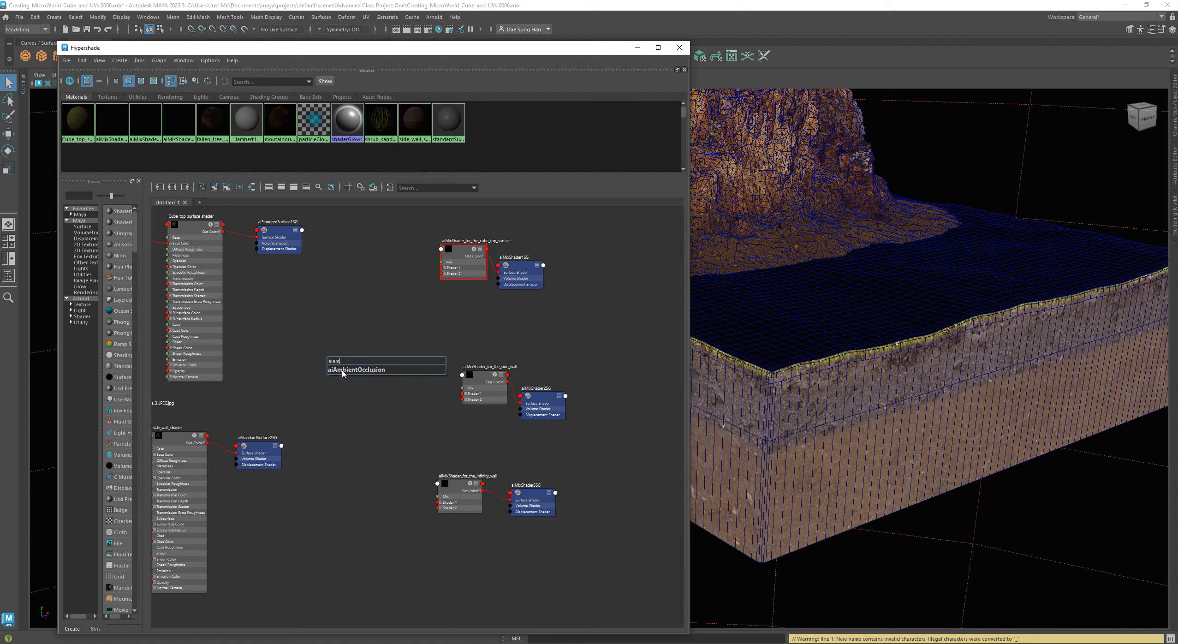
click(339, 370)
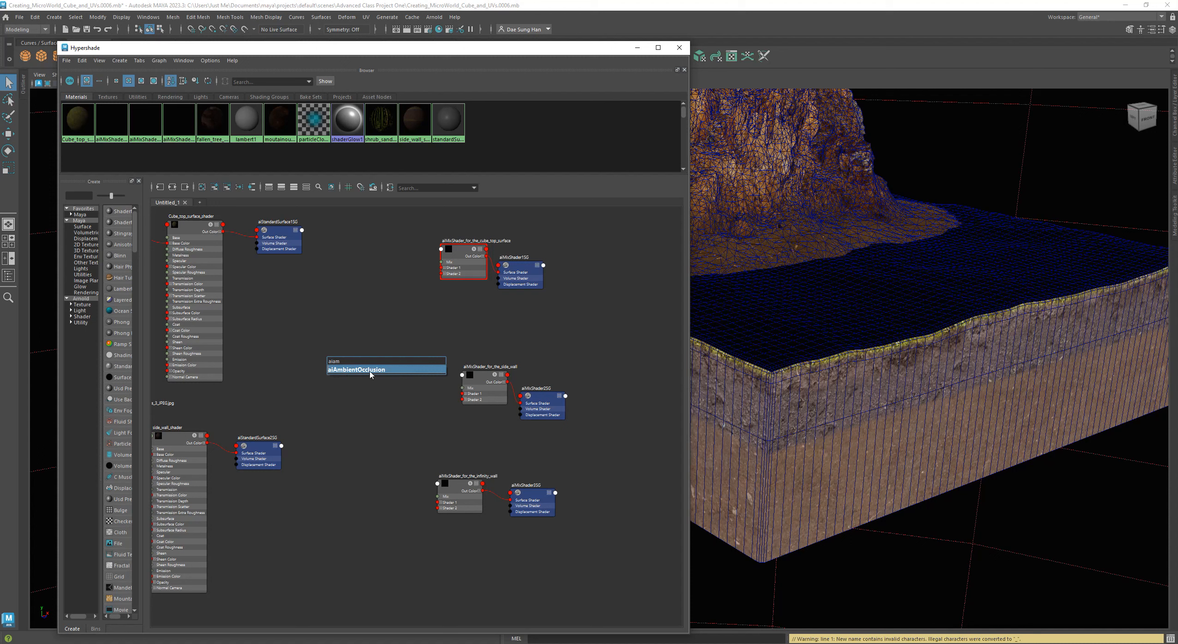
click(370, 370)
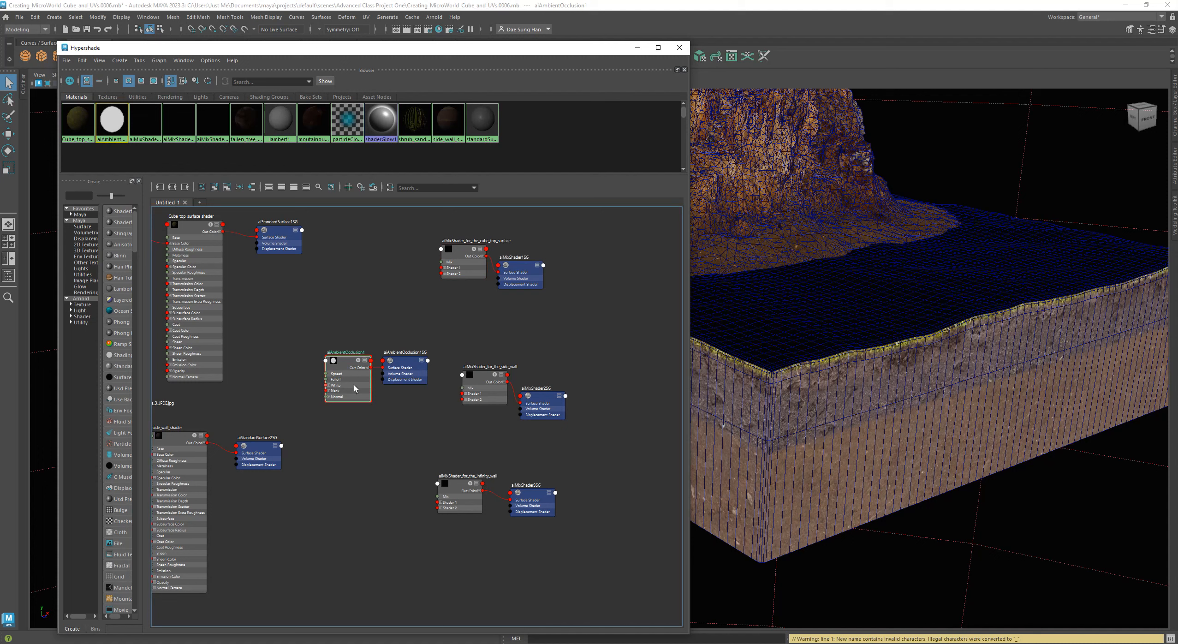
drag(334, 362, 313, 350)
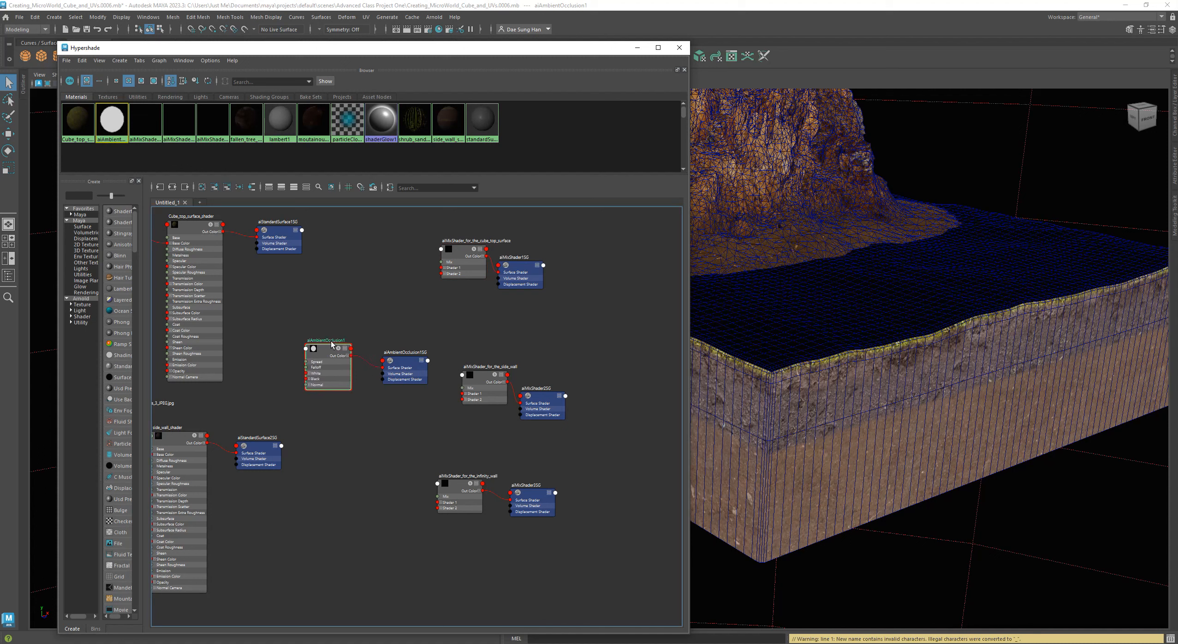
Rename the ambient occlusion node to aiAmbientOcclusion_for_everything.
double_click(335, 341)
click(362, 449)
click(321, 355)
double_click(336, 341)
drag(356, 340, 375, 329)
text(for everything)
key(Return)
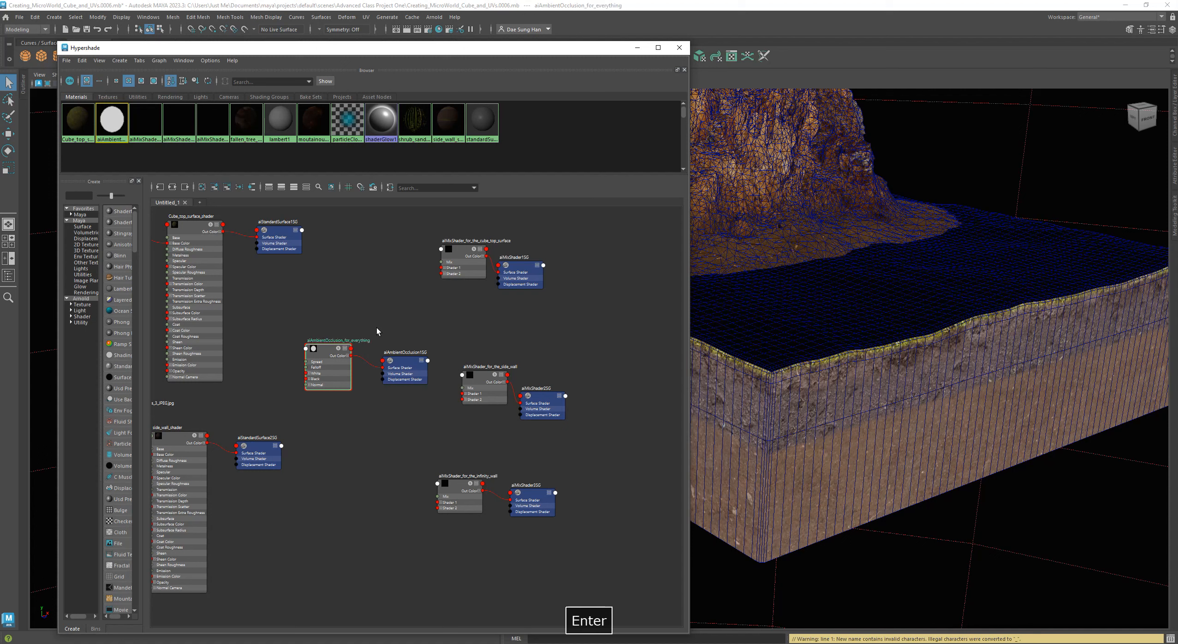
Nudge the ambient occlusion node and the three mix shader nodes slightly upward.
drag(320, 355, 322, 335)
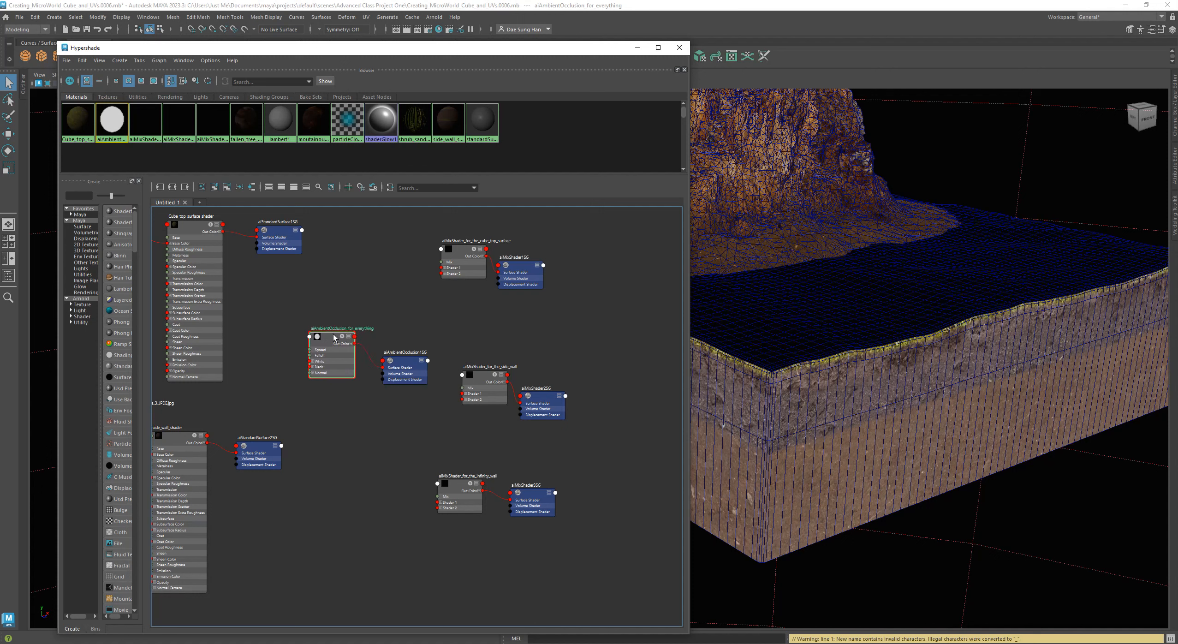
drag(461, 253, 461, 250)
drag(472, 381, 464, 367)
drag(457, 486, 459, 472)
Place the ambient occlusion shading group close beside its node and move the side wall mix shader pair farther away from them.
mouse_move(331, 341)
mouse_down()
mouse_move(351, 345)
mouse_move(337, 351)
mouse_up()
drag(407, 359, 405, 350)
drag(335, 344, 323, 339)
drag(401, 356, 383, 347)
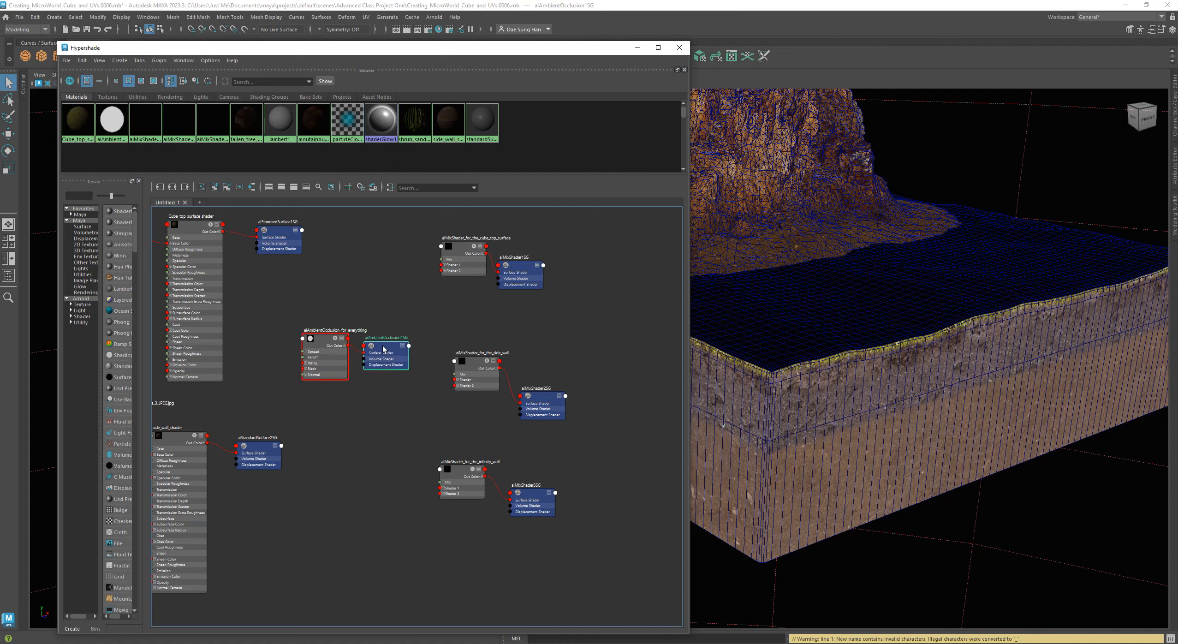
drag(316, 318, 408, 366)
mouse_move(328, 347)
mouse_down()
mouse_move(368, 262)
mouse_move(280, 374)
mouse_move(362, 372)
mouse_move(221, 409)
mouse_move(335, 478)
mouse_move(298, 354)
mouse_move(322, 354)
mouse_up()
drag(543, 414, 600, 384)
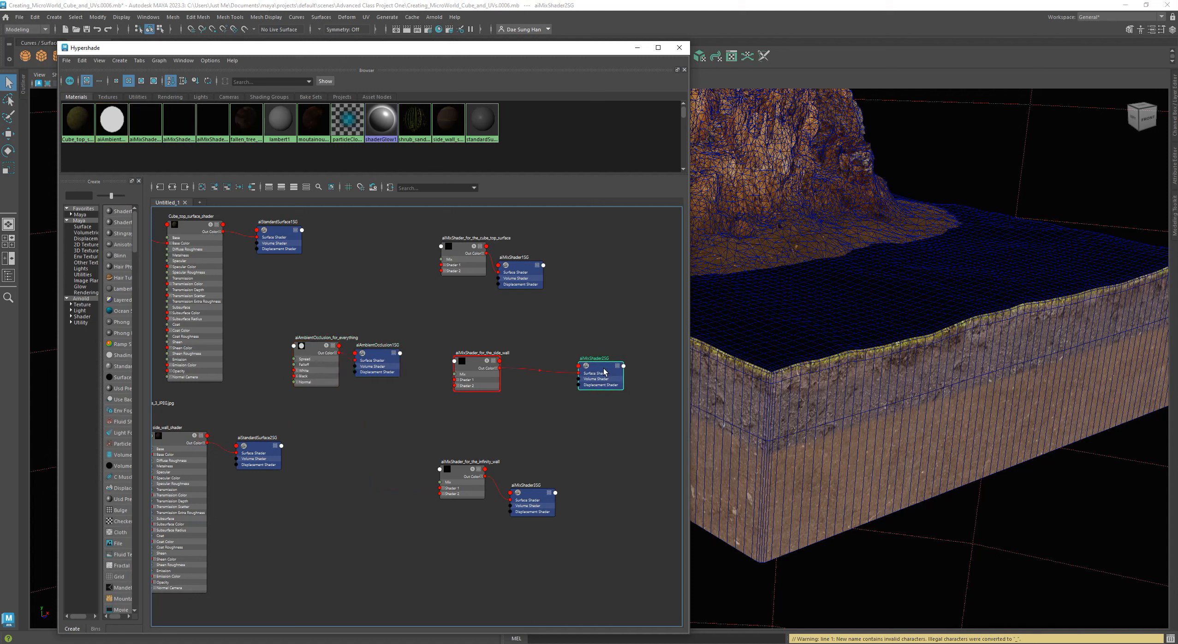
drag(455, 363, 501, 360)
Shift the ambient occlusion node and its shading group toward the mix shaders, then show the attributes of aiAmbientOcclusion_for_everything.
click(371, 354)
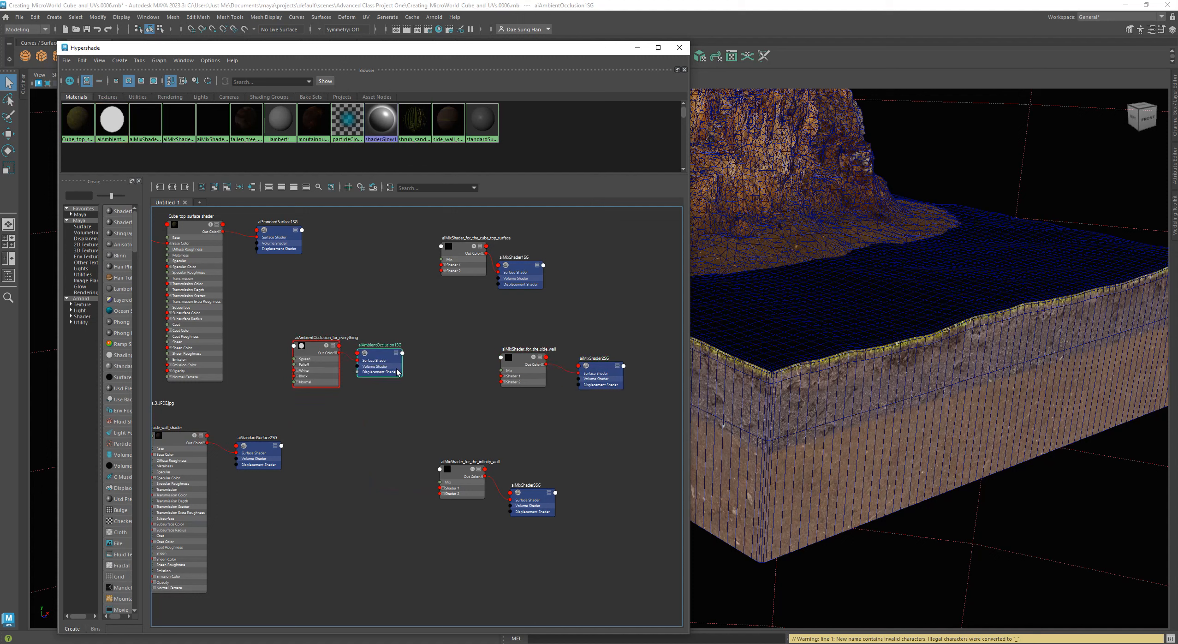
drag(371, 354, 394, 353)
drag(313, 349, 333, 345)
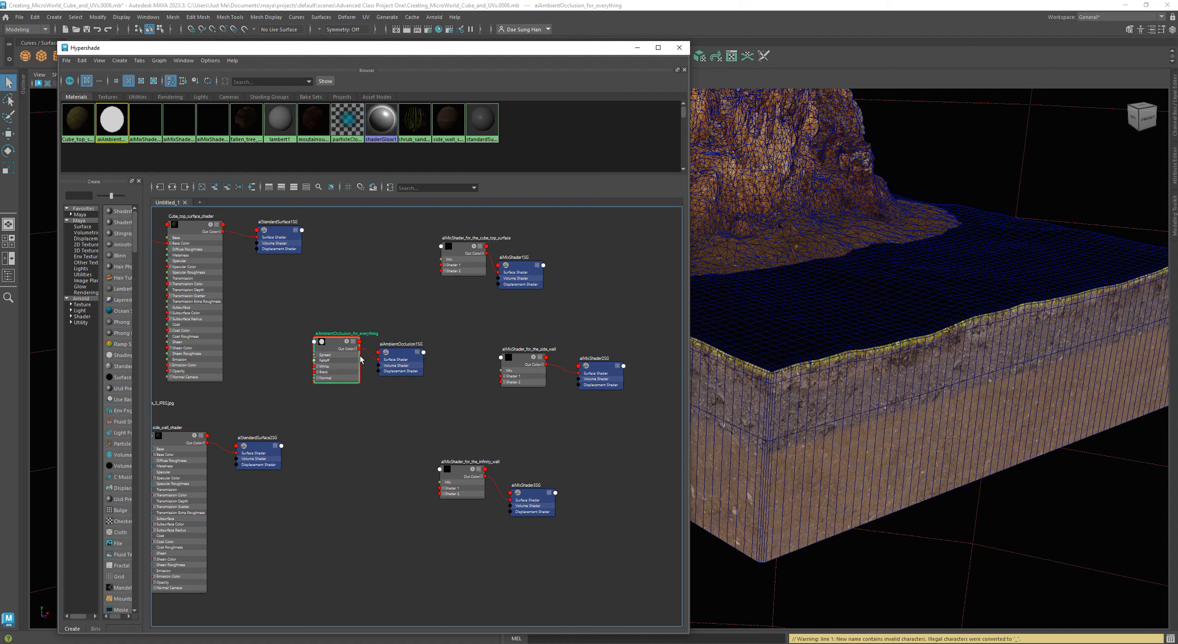
drag(337, 347, 351, 329)
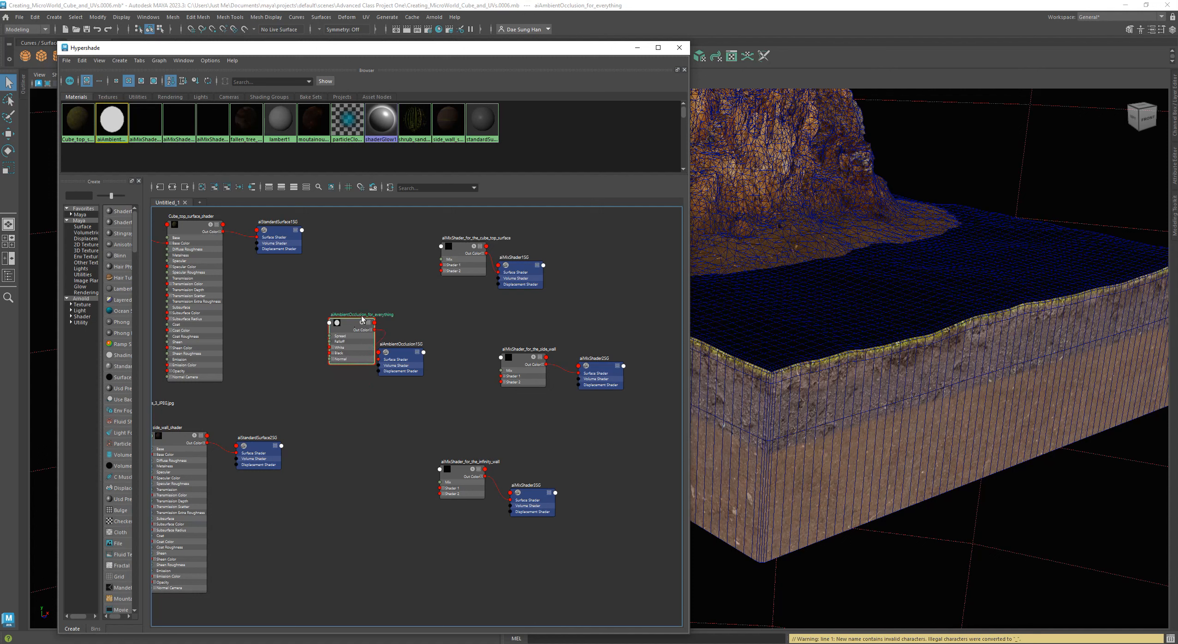
drag(349, 325, 331, 331)
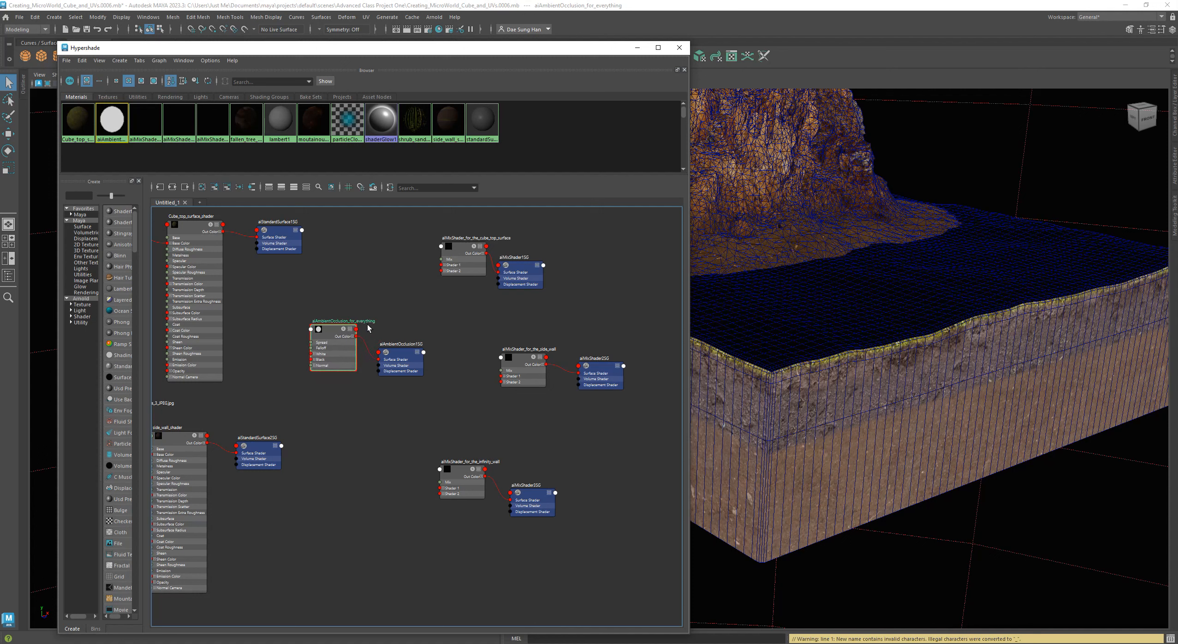
click(1174, 166)
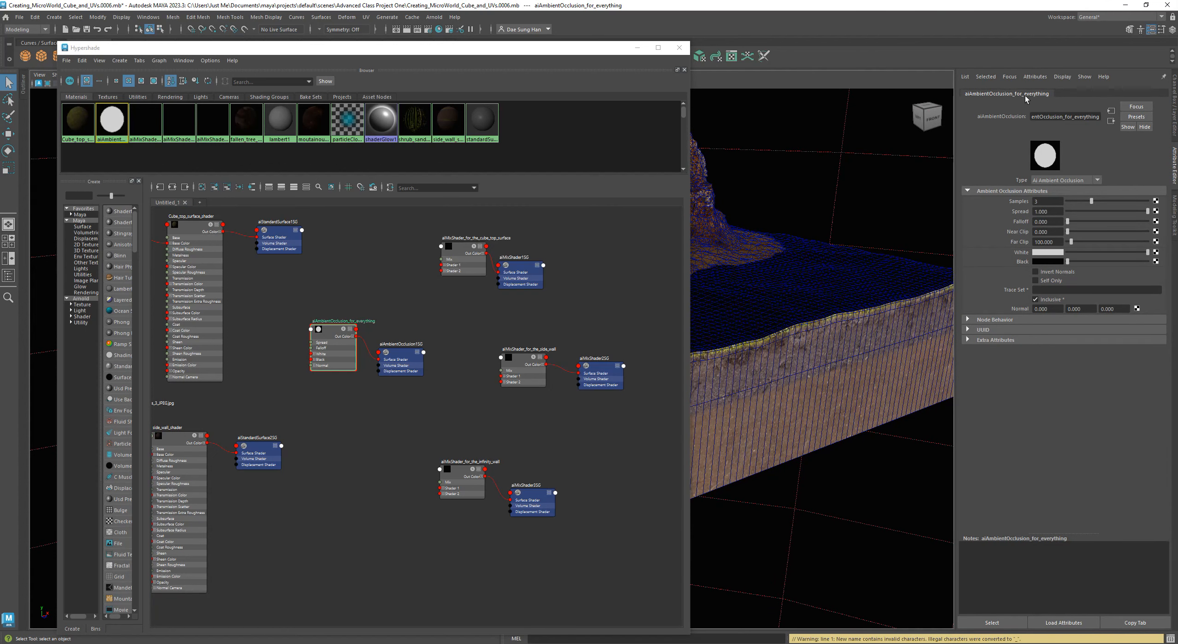
Set the Falloff of the ambient occlusion node to 0.3.
drag(330, 329, 344, 313)
scroll(321, 339, up, 4)
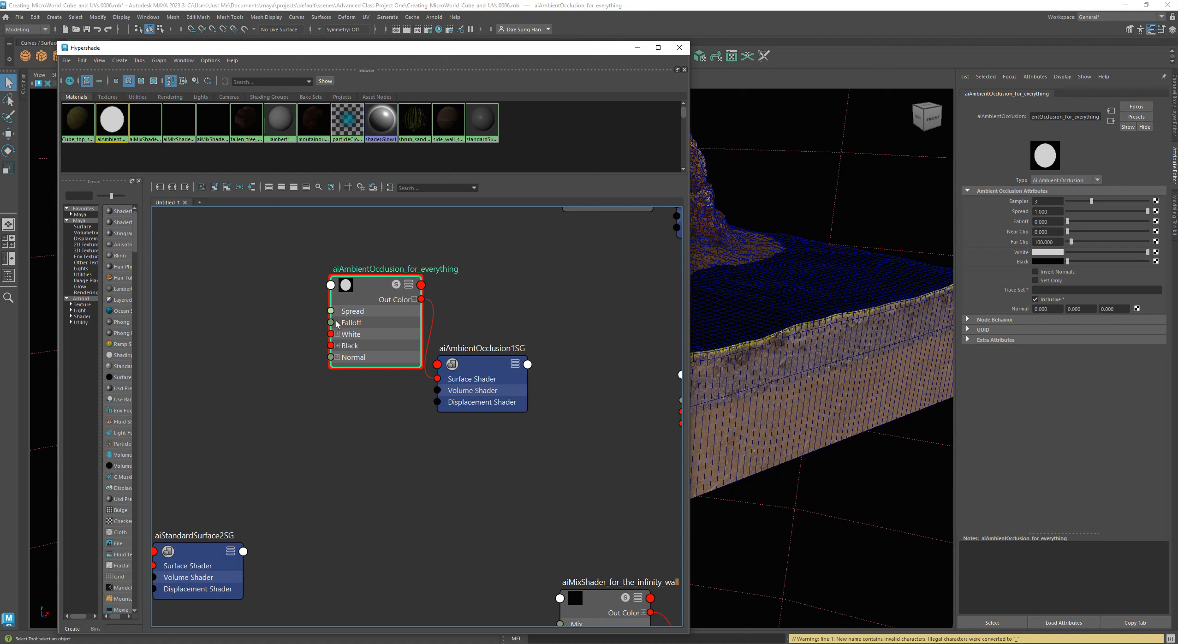
alt+middle_drag(442, 518, 354, 514)
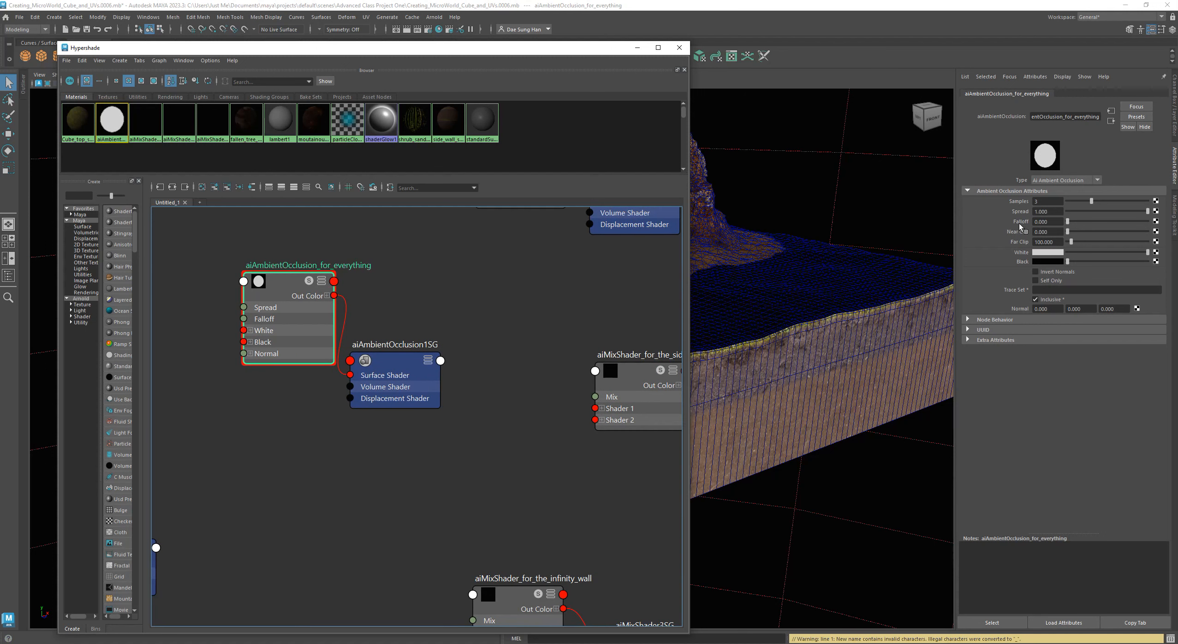
drag(1050, 222, 1002, 221)
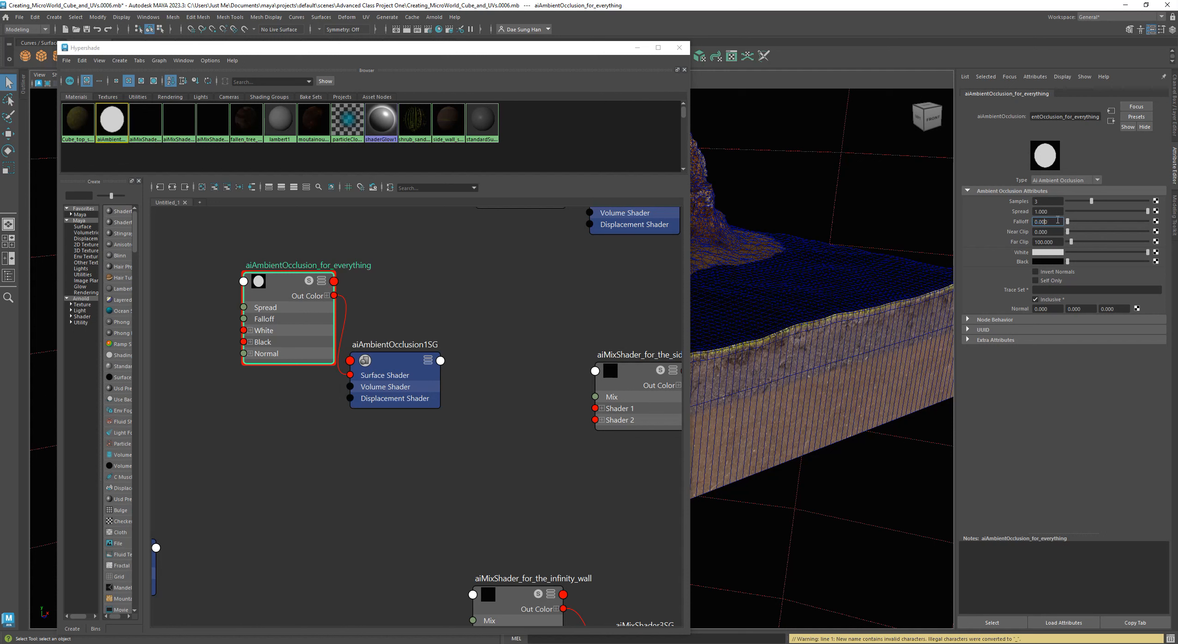
click(1042, 212)
click(1054, 223)
text(0.3)
key(Return)
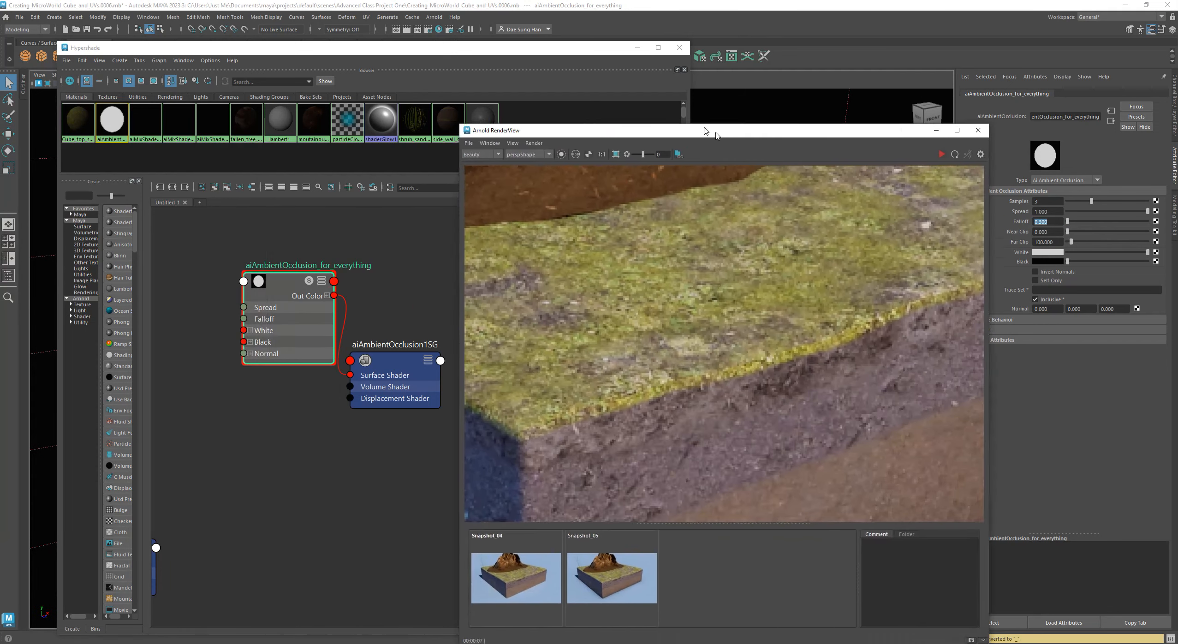
Examine the cube's side wall and lower edges in the Arnold render, then minimize the render view.
scroll(350, 293, up, 3)
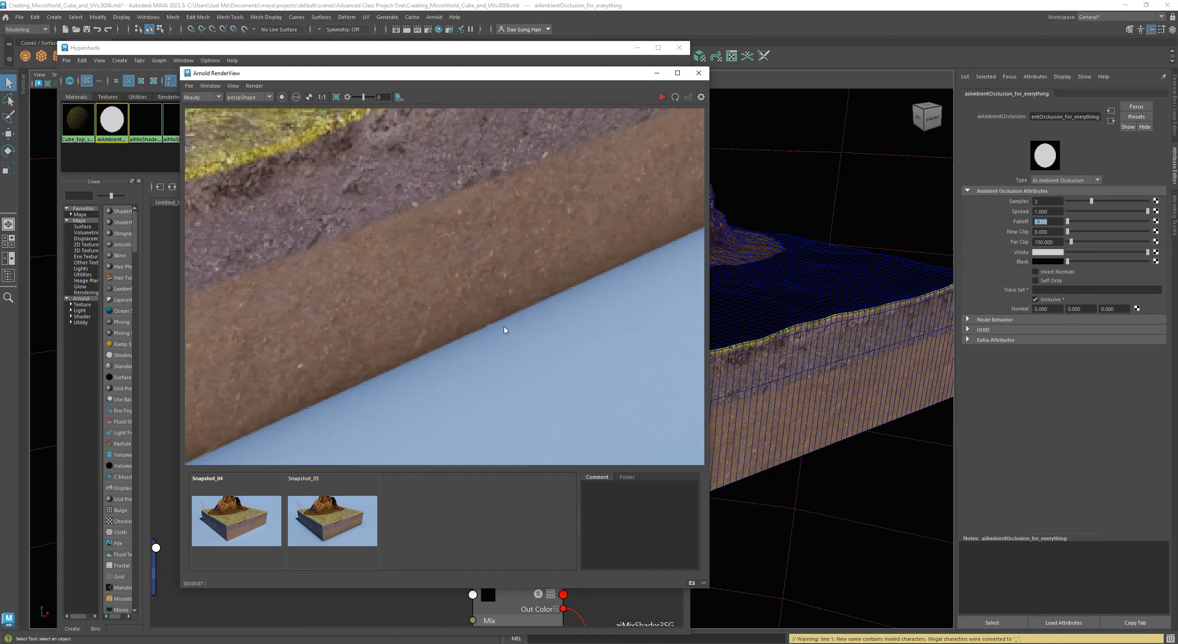
scroll(388, 288, down, 5)
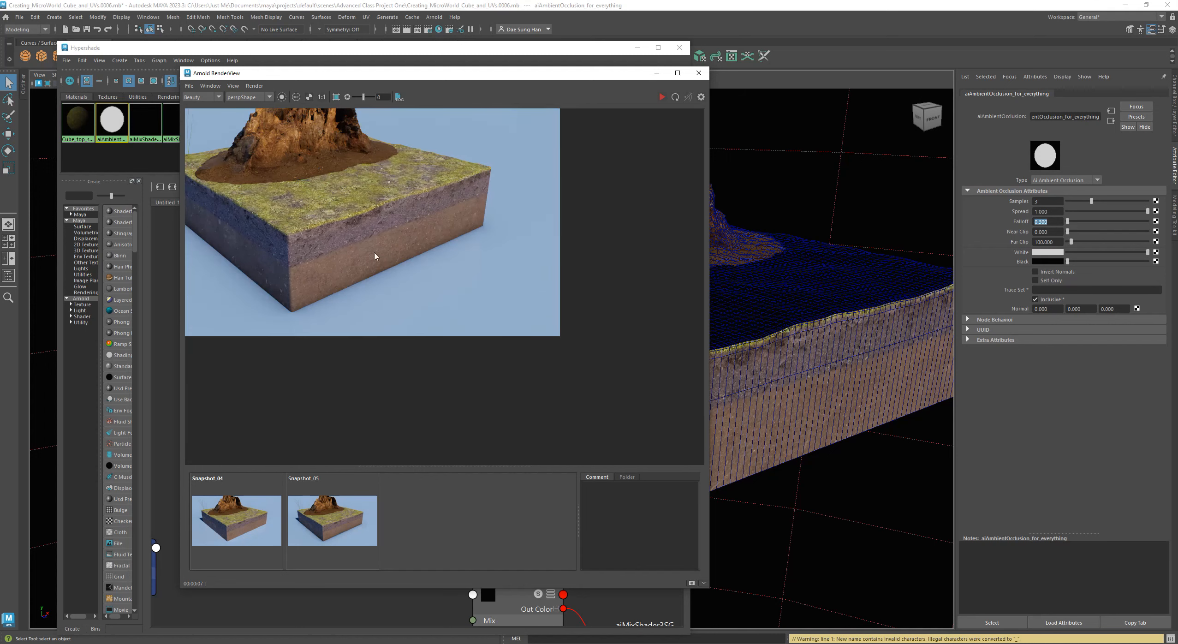
scroll(376, 256, up, 4)
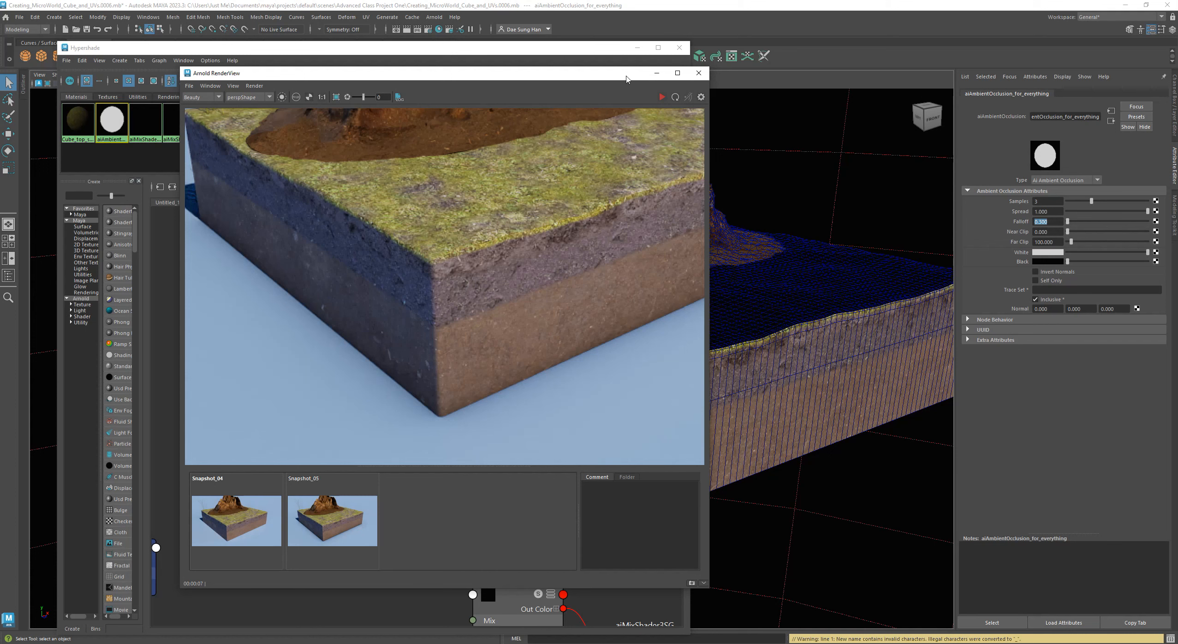
click(656, 73)
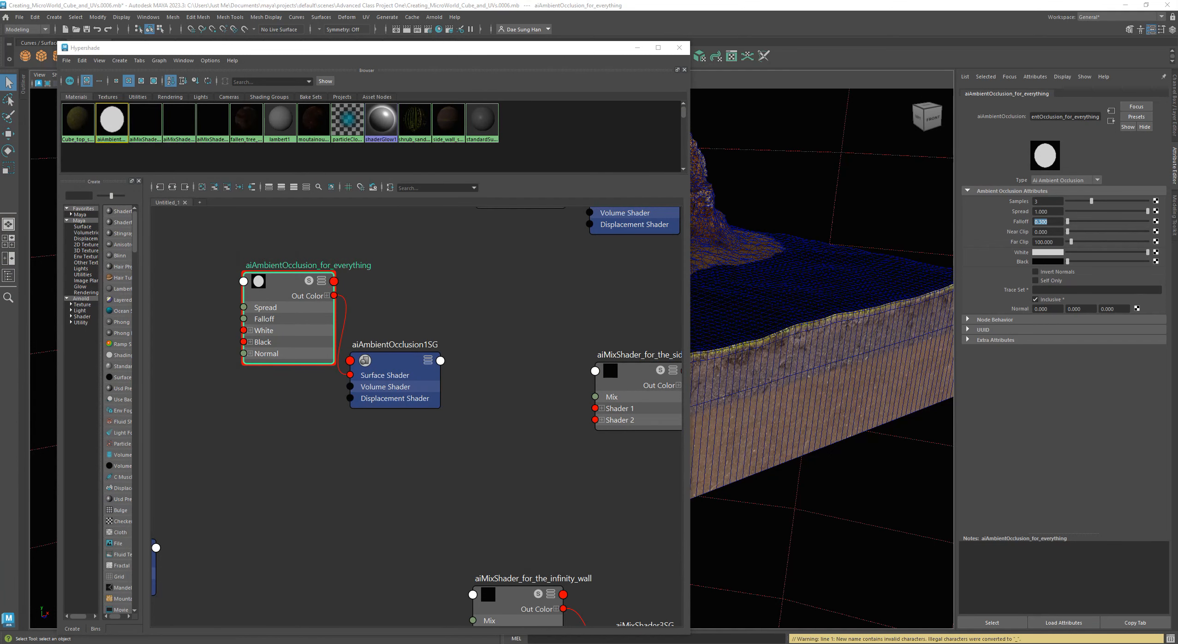
Invert the ambient occlusion node's colors by setting White to black and Black to white.
click(1061, 241)
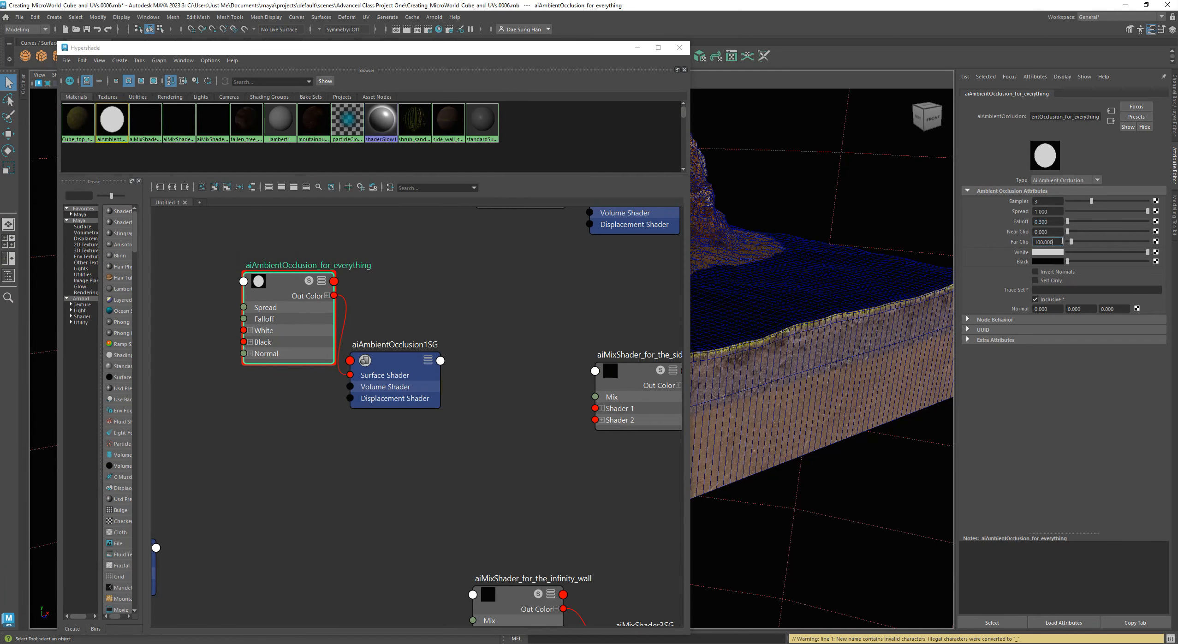
drag(1052, 222, 1028, 222)
mouse_move(1145, 255)
mouse_down()
mouse_move(1056, 255)
mouse_move(1156, 263)
mouse_up()
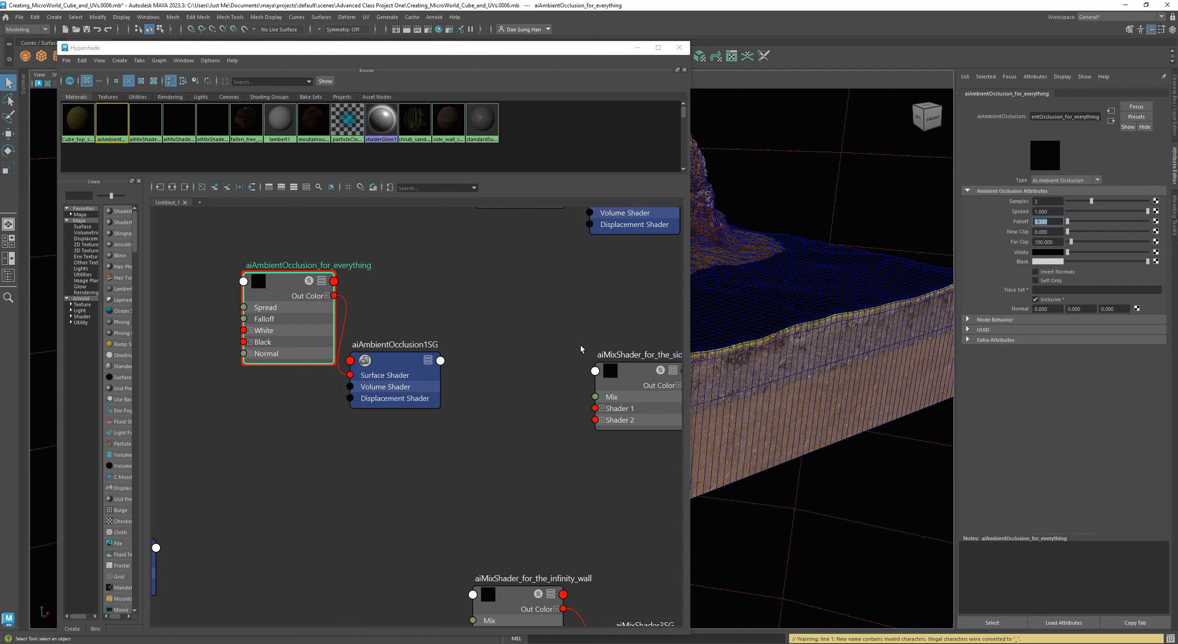
Move the ambient occlusion node farther away from its shading group.
middle_drag(537, 322, 389, 381)
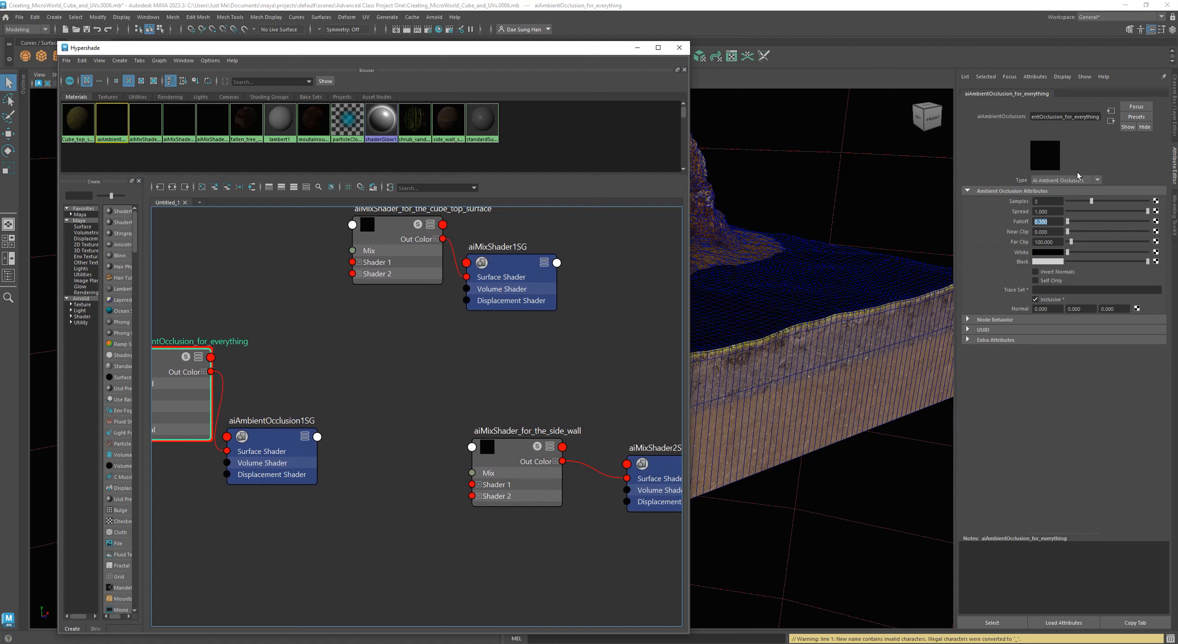
alt+middle_drag(391, 400, 595, 426)
drag(363, 393, 304, 393)
click(1035, 222)
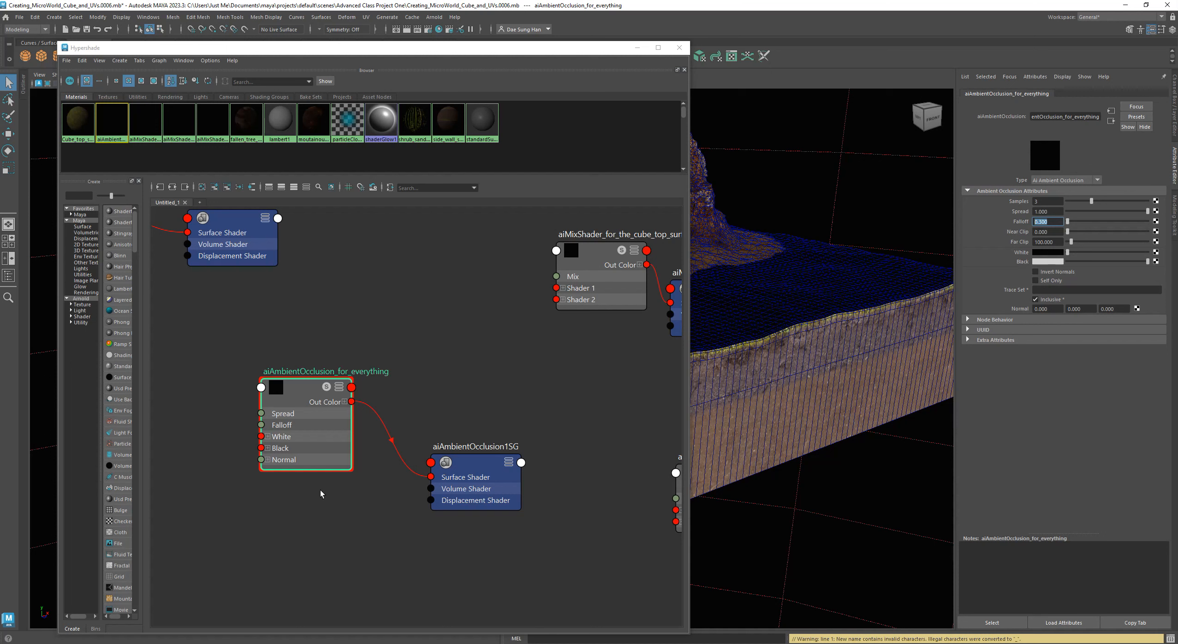
click(460, 367)
click(298, 393)
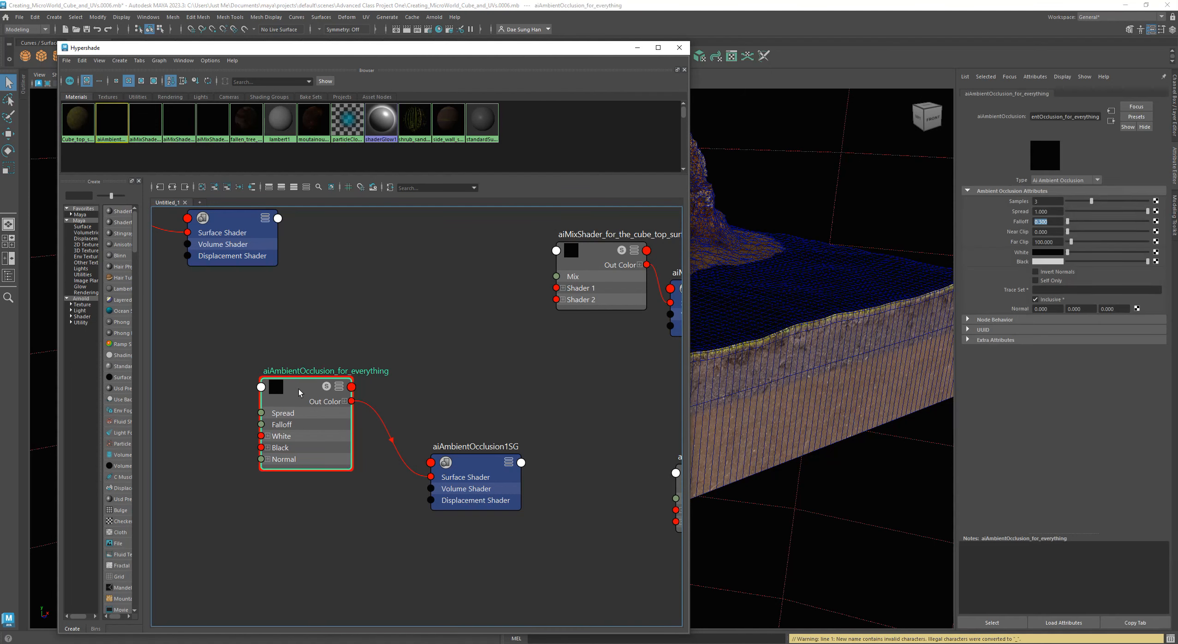
click(531, 411)
Bring the ambient occlusion node and its shading group closer together beside the mix shaders.
scroll(531, 412, down, 3)
alt+middle_drag(537, 402, 466, 394)
drag(400, 431, 395, 420)
drag(282, 384, 313, 382)
drag(394, 421, 414, 424)
drag(310, 382, 318, 401)
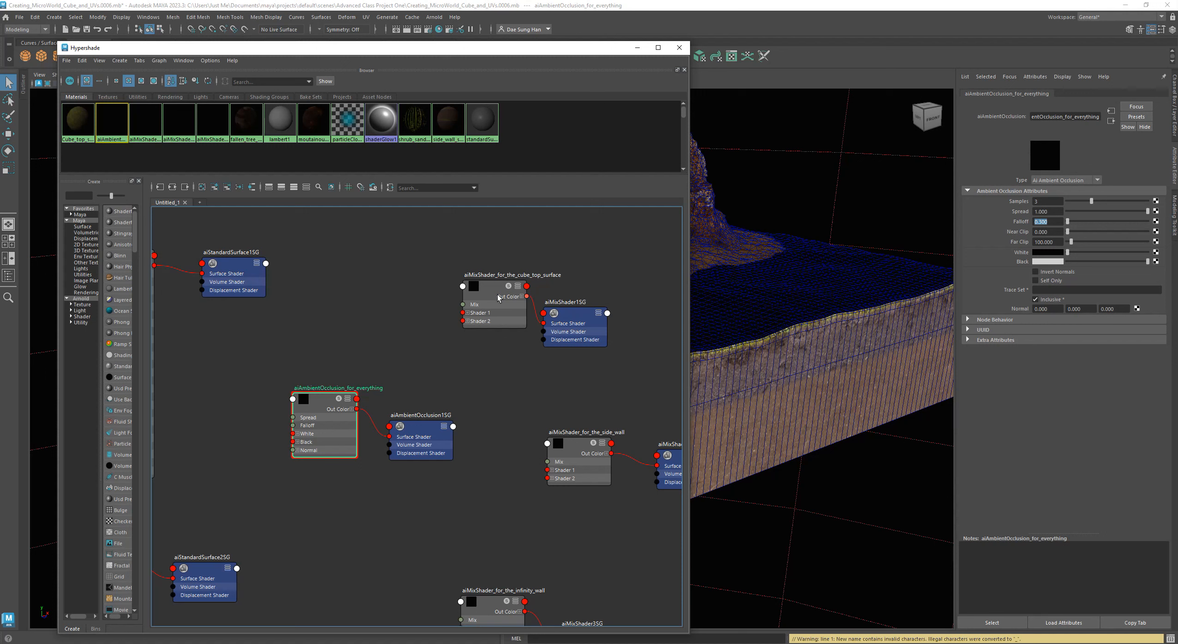
Spread the ambient occlusion node above its shading group and raise the cube top surface mix shader, nudging the other two mix shaders.
drag(497, 291, 478, 283)
drag(314, 401, 333, 379)
drag(471, 284, 476, 276)
drag(563, 447, 563, 449)
drag(505, 584, 509, 576)
drag(430, 440, 431, 476)
drag(340, 386, 321, 359)
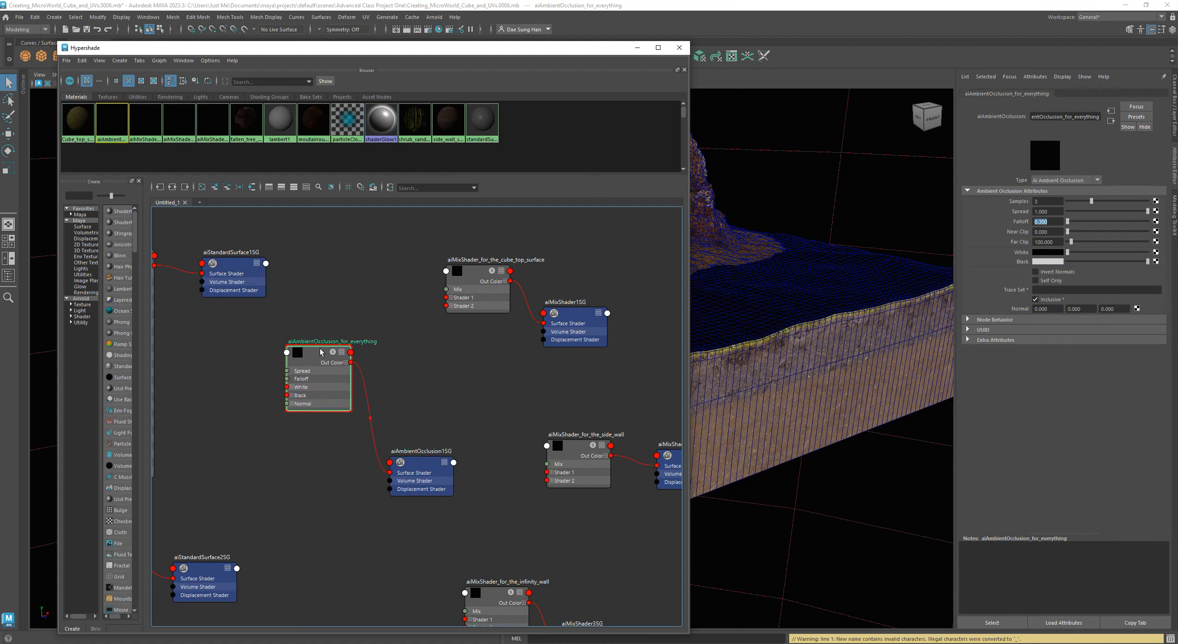
Expand the ambient occlusion node's Out Color and connect Out Color R to the Mix input of aiMixShader_for_the_cube_top_surface.
click(346, 362)
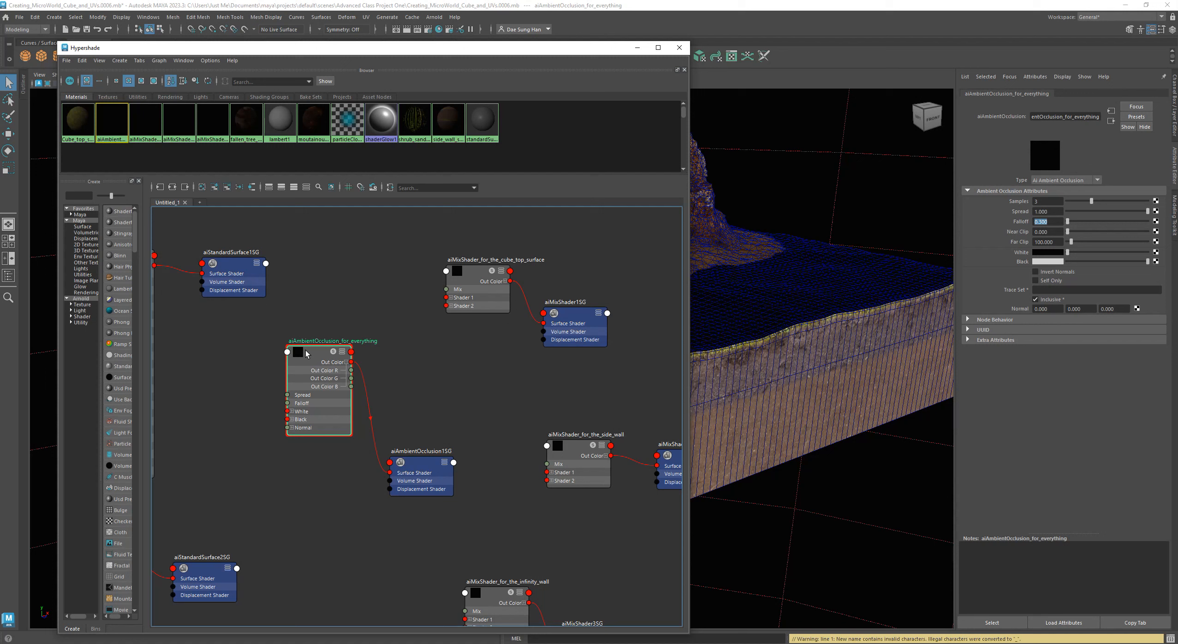
drag(302, 353, 296, 352)
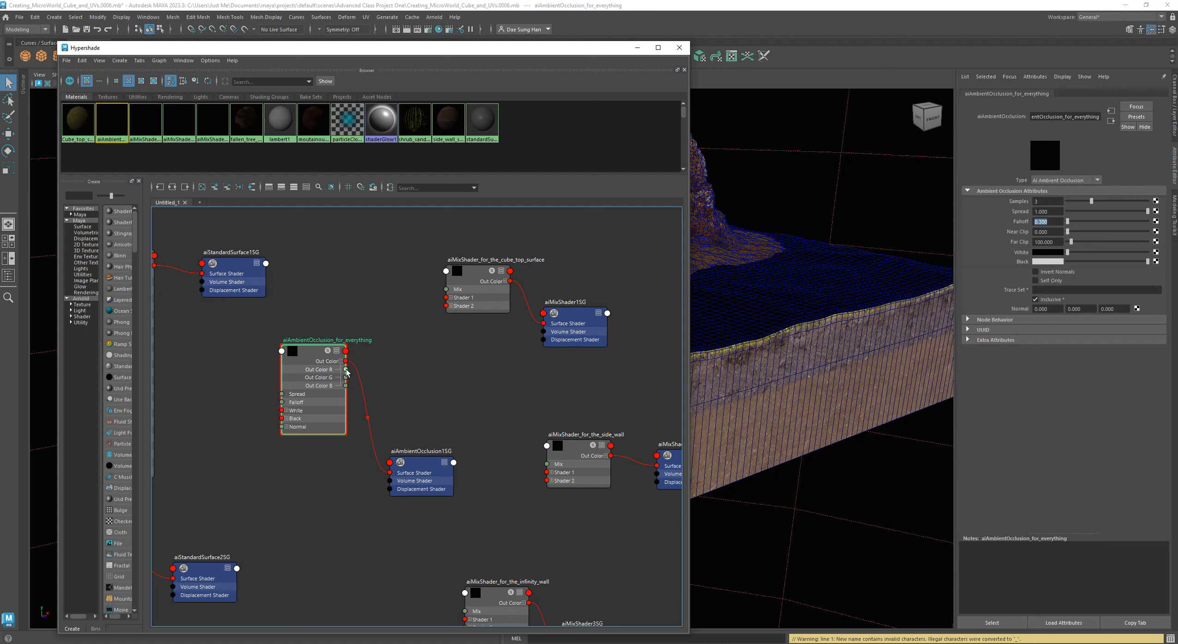
drag(346, 370, 445, 288)
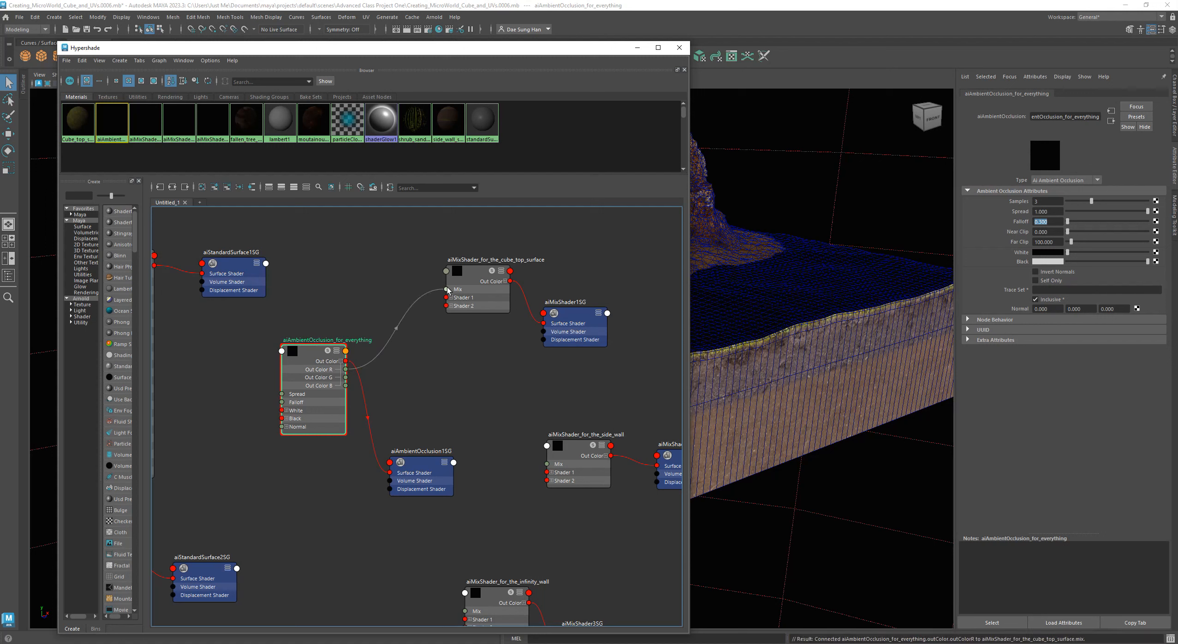
drag(475, 272, 481, 266)
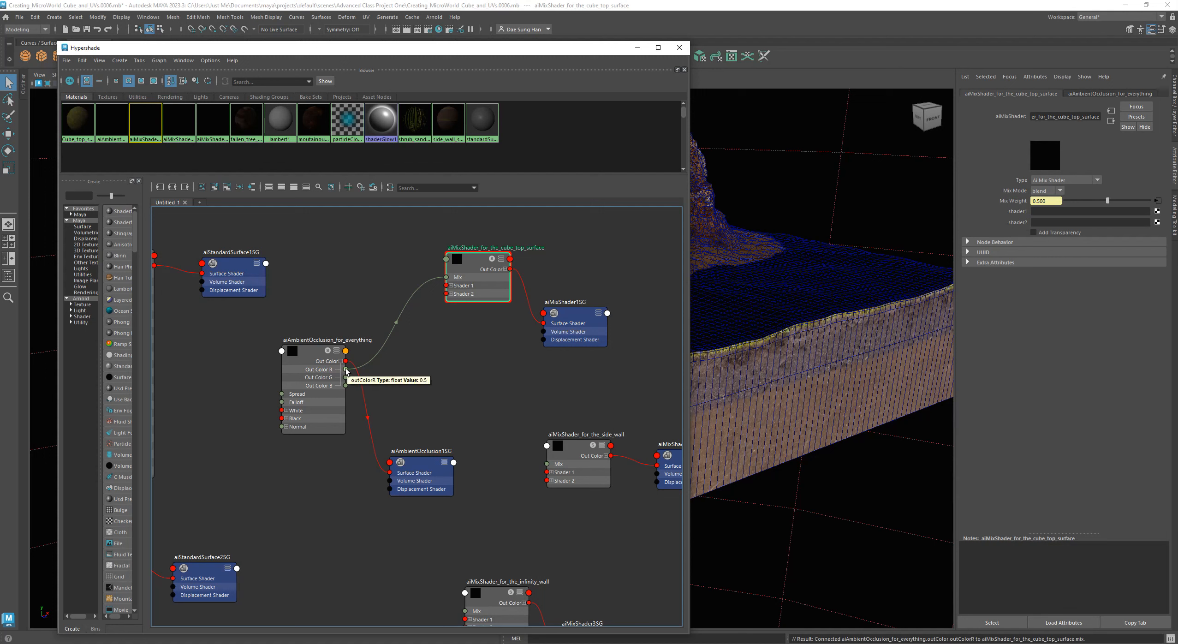
Connect the ambient occlusion node's Out Color R to the Mix inputs of the side wall and infinity wall mix shaders.
drag(346, 370, 544, 461)
alt+middle_drag(514, 512, 424, 458)
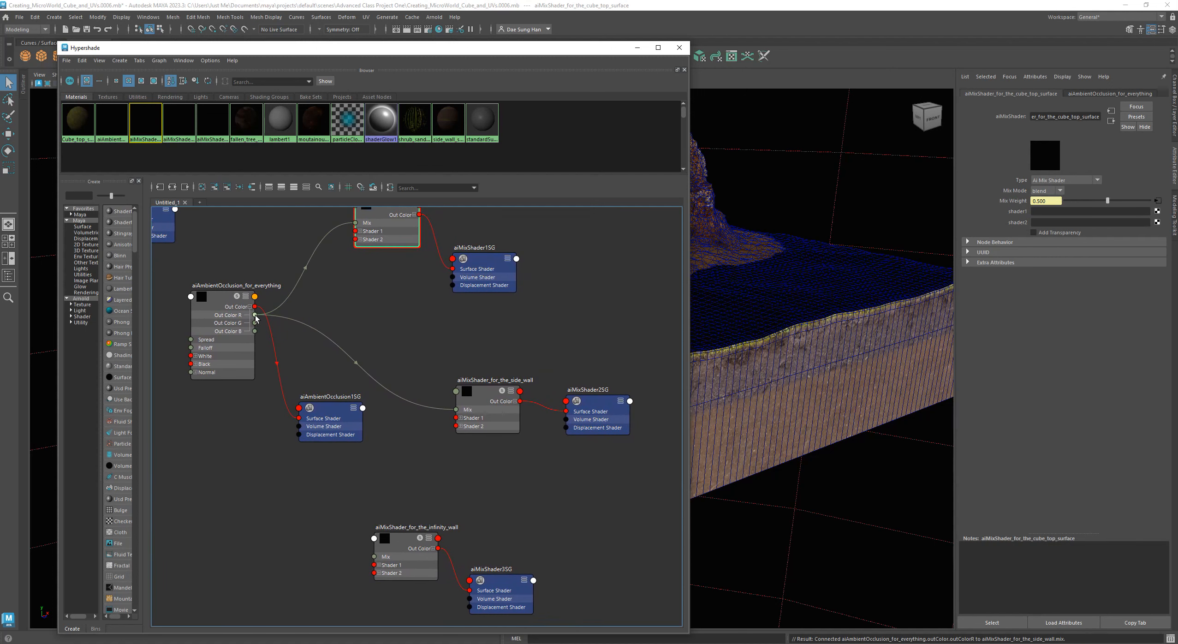
drag(255, 317, 434, 527)
Place the ambient occlusion shading group above its node and space the top surface and infinity wall shading groups away from their mix shaders.
drag(361, 416, 322, 428)
drag(225, 323, 211, 352)
drag(301, 406, 289, 233)
drag(388, 217, 388, 275)
drag(495, 263, 580, 269)
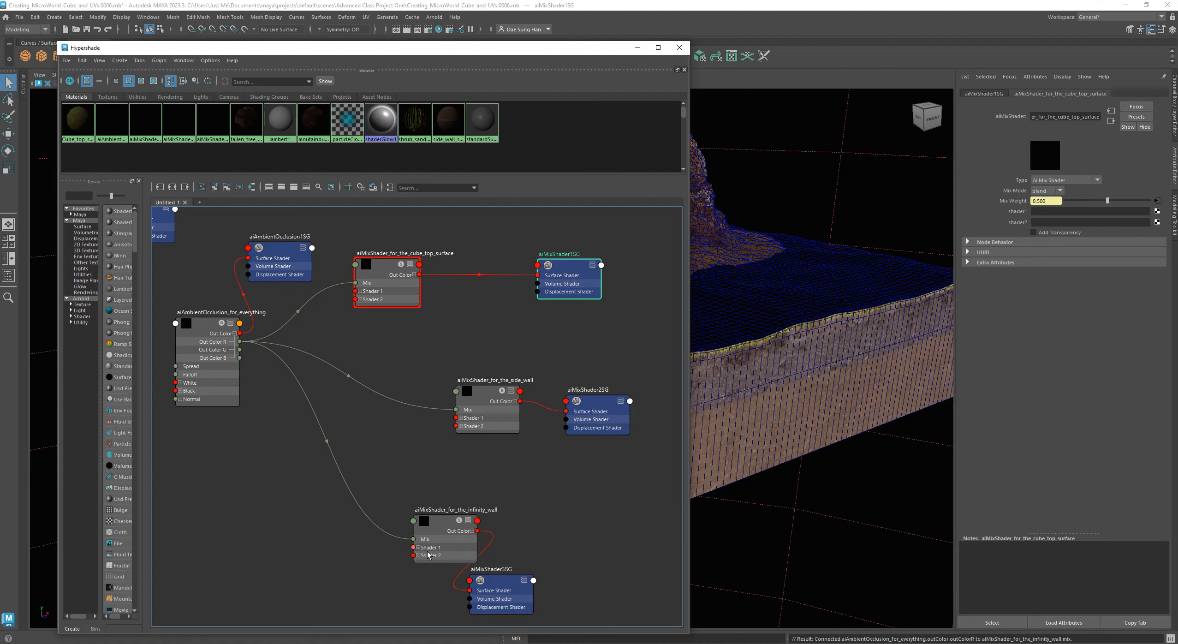
drag(497, 582, 568, 529)
alt+middle_drag(293, 406, 335, 483)
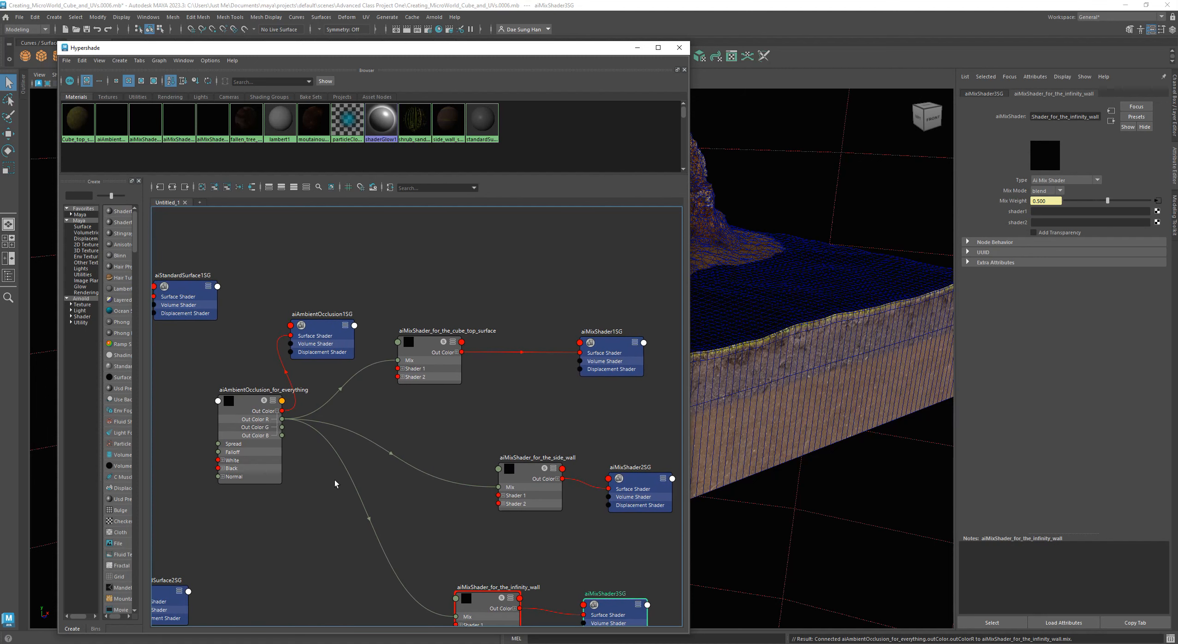
Move the ambient occlusion shading group above the cube top surface mix shader and shift the ambient occlusion node away from the mix shaders.
drag(324, 331, 416, 268)
alt+middle_drag(299, 512, 516, 474)
drag(464, 364, 518, 426)
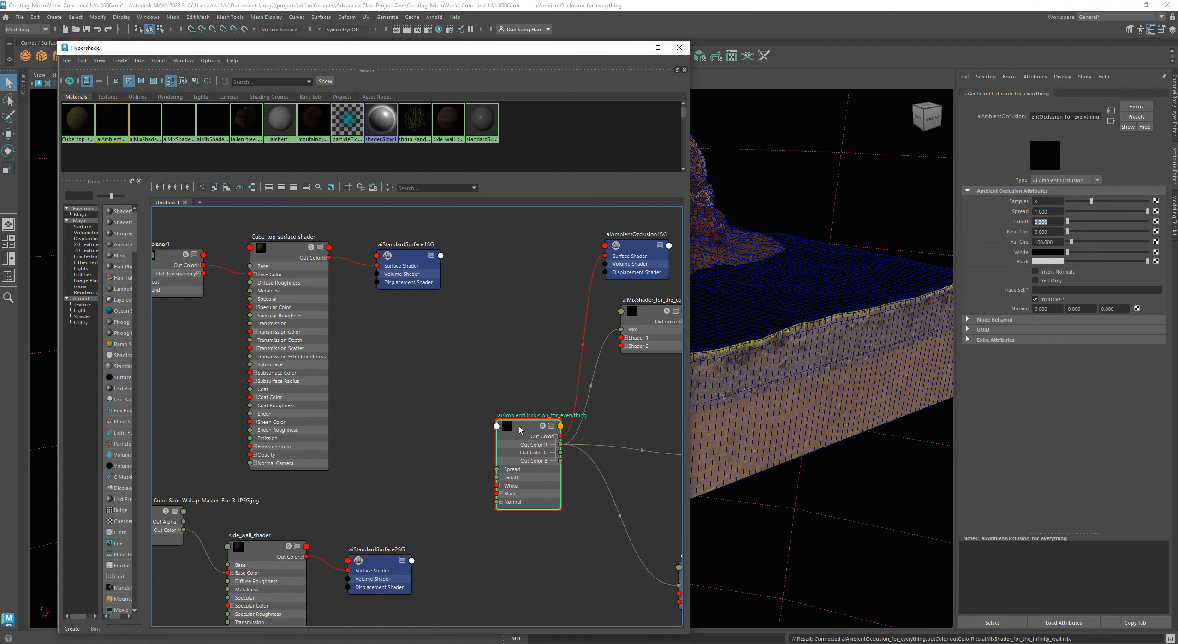
alt+middle_drag(424, 429, 363, 472)
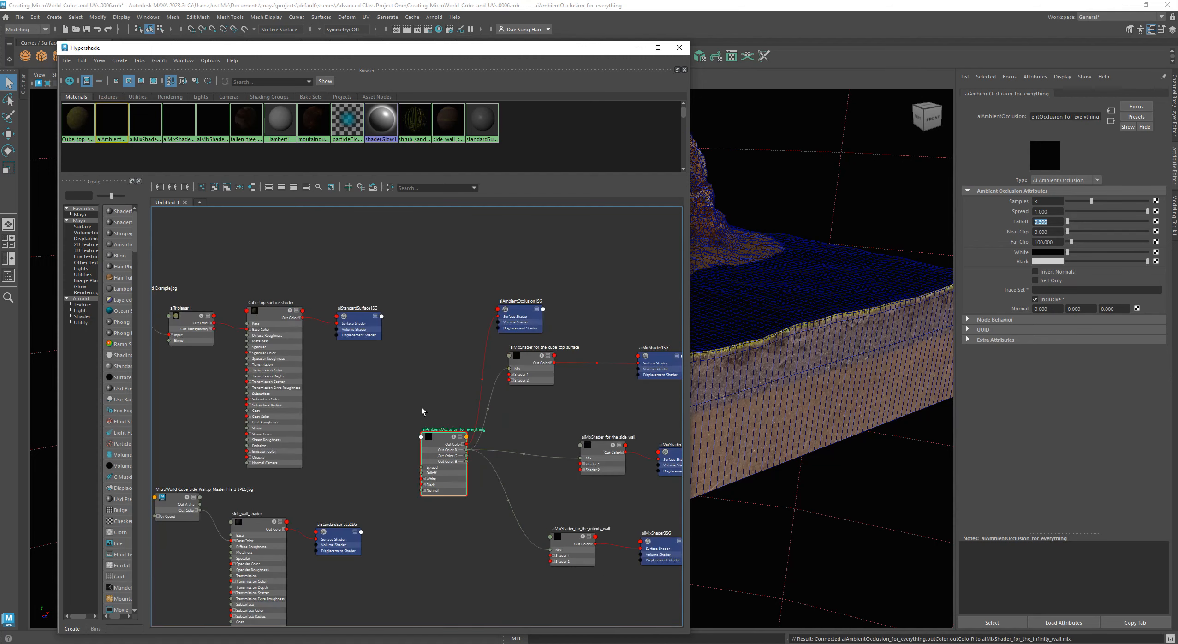
alt+middle_drag(422, 408, 379, 389)
drag(382, 425, 344, 419)
Return the ambient occlusion shading group to just above its node and raise the cube top surface mix shader clear of it.
alt+middle_drag(381, 373, 411, 445)
drag(496, 358, 430, 393)
drag(505, 407, 499, 332)
drag(434, 392, 420, 411)
mouse_move(509, 325)
mouse_down()
mouse_move(484, 317)
mouse_move(511, 308)
mouse_up()
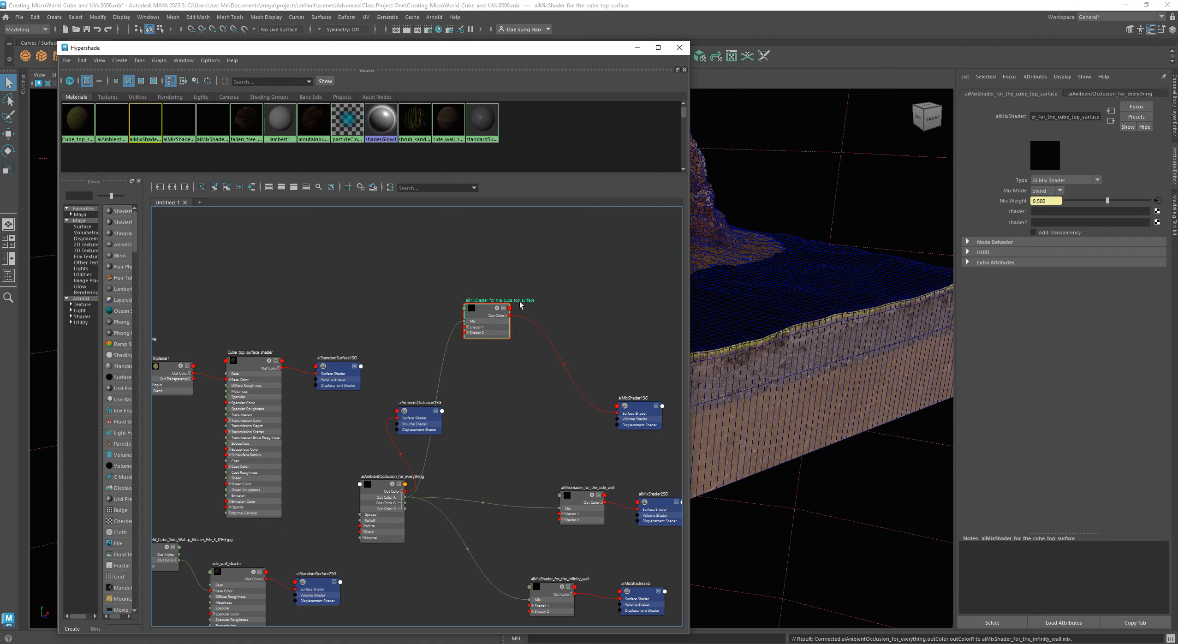
drag(494, 305, 519, 333)
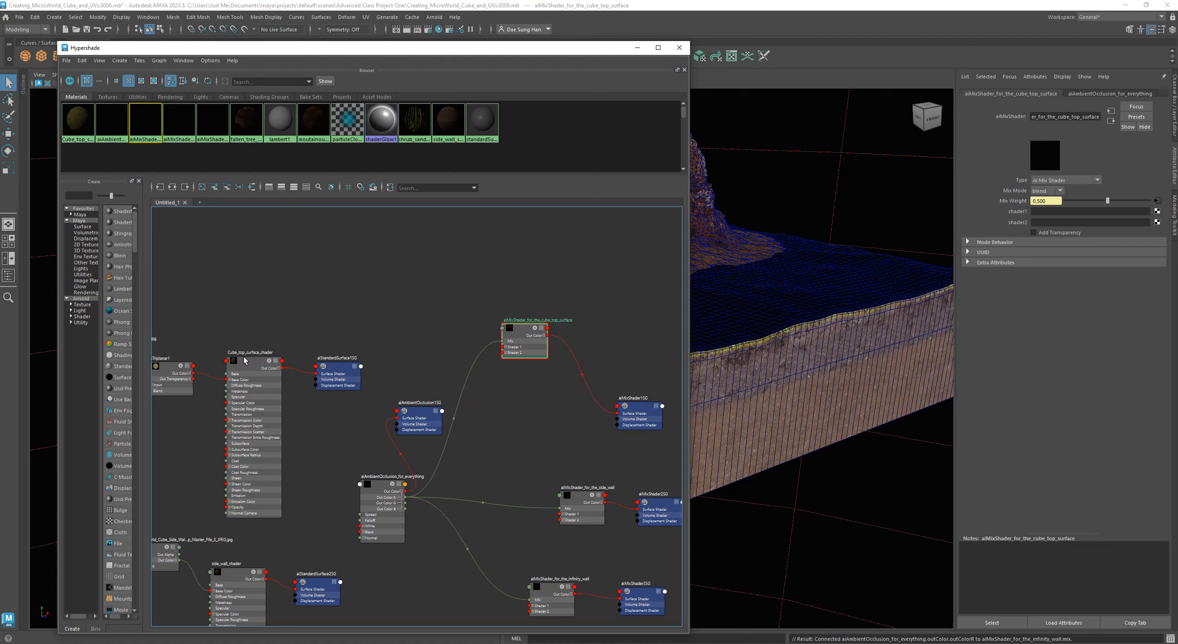
Move Cube_top_surface_shader and aiStandardSurface1SG upward, with the shading group above and beside the shader.
drag(269, 356, 283, 272)
scroll(371, 295, up, 2)
drag(345, 357, 359, 214)
alt+middle_drag(328, 351, 491, 431)
drag(377, 354, 393, 358)
drag(507, 300, 565, 282)
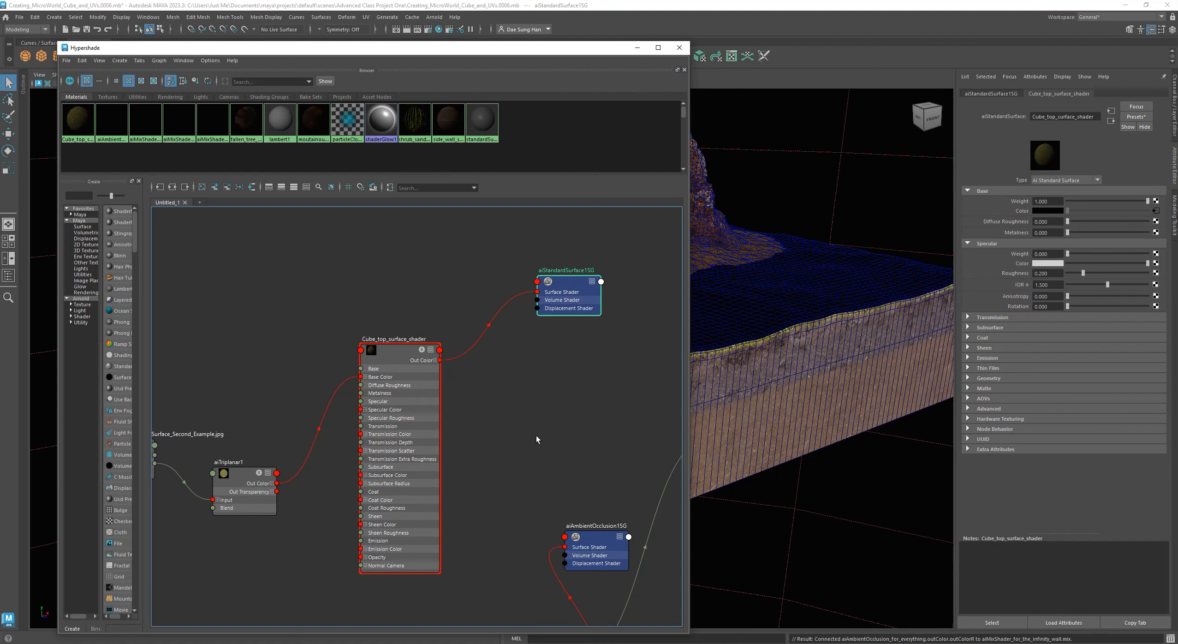
alt+middle_drag(507, 429, 318, 390)
click(220, 315)
drag(221, 315, 244, 310)
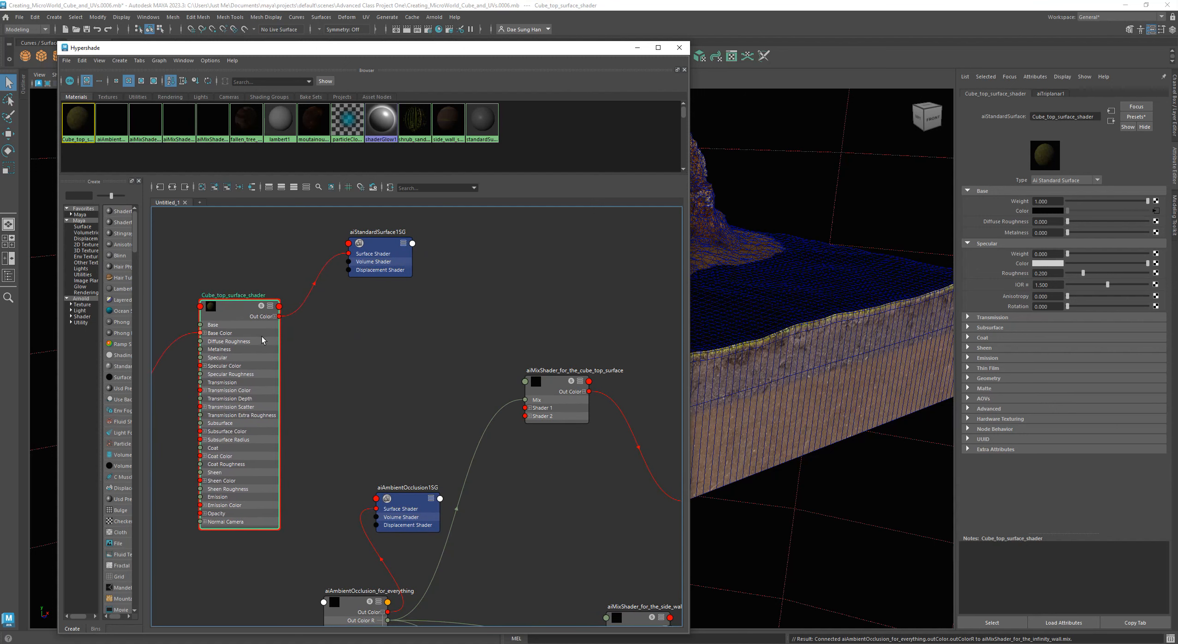
Nudge the cube top surface mix shader and the ambient occlusion shading group slightly downward.
alt+middle_drag(543, 507, 505, 497)
mouse_move(515, 375)
mouse_down()
mouse_move(495, 383)
mouse_move(511, 388)
mouse_up()
drag(374, 490, 370, 503)
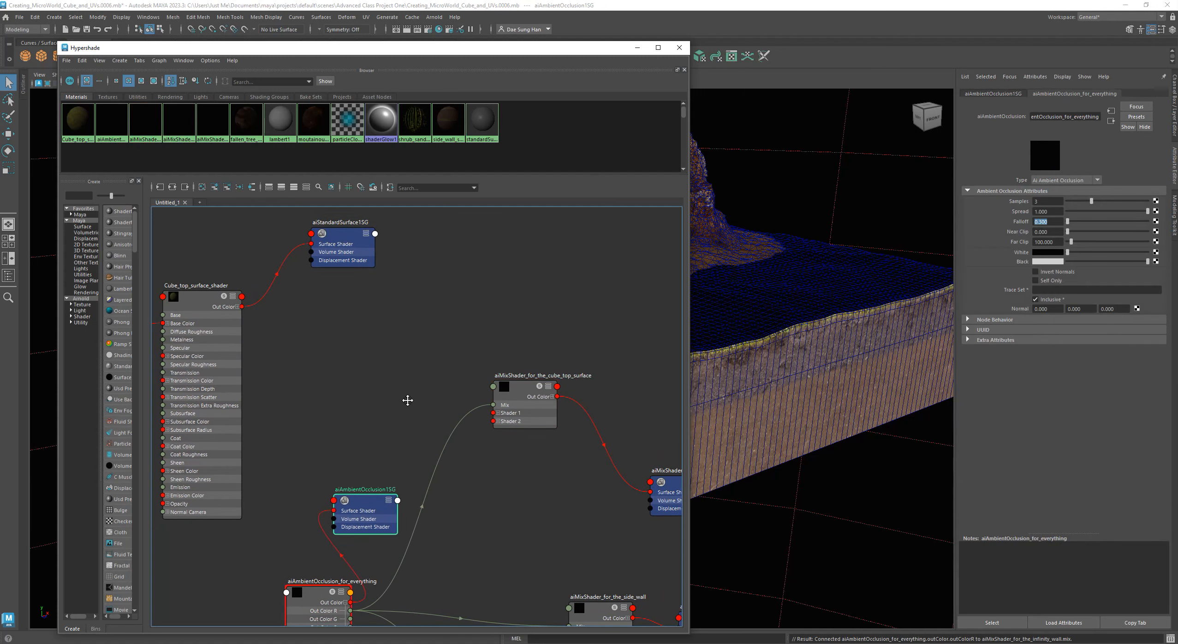
scroll(460, 398, down, 4)
scroll(457, 397, up, 1)
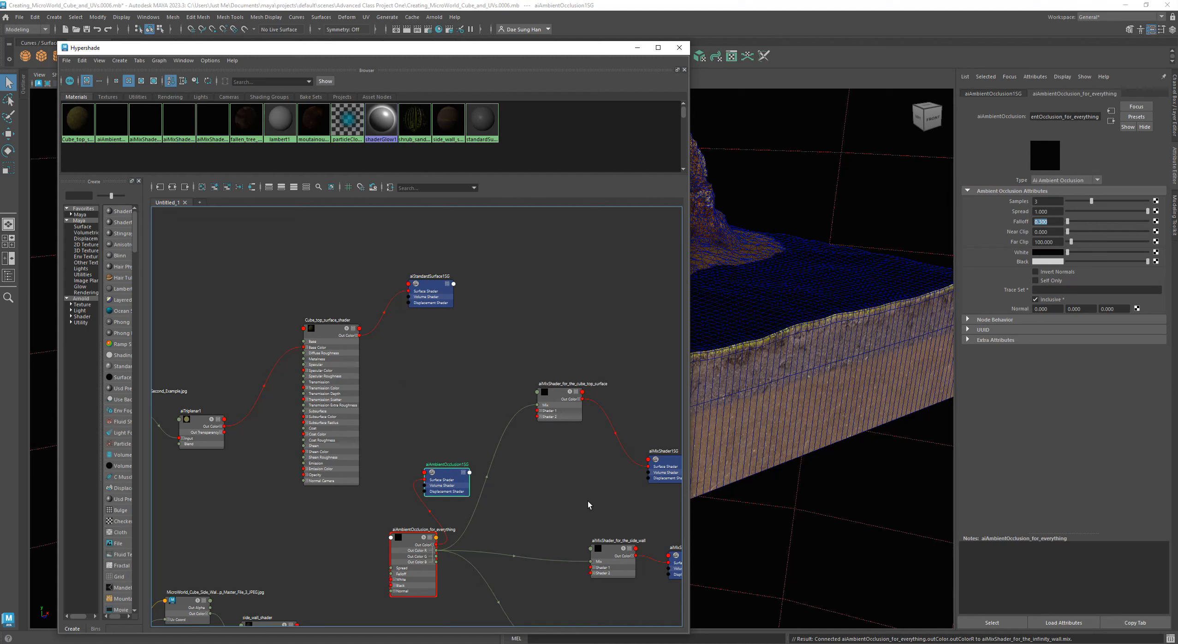
alt+right_drag(542, 489, 511, 462)
alt+middle_drag(511, 462, 460, 412)
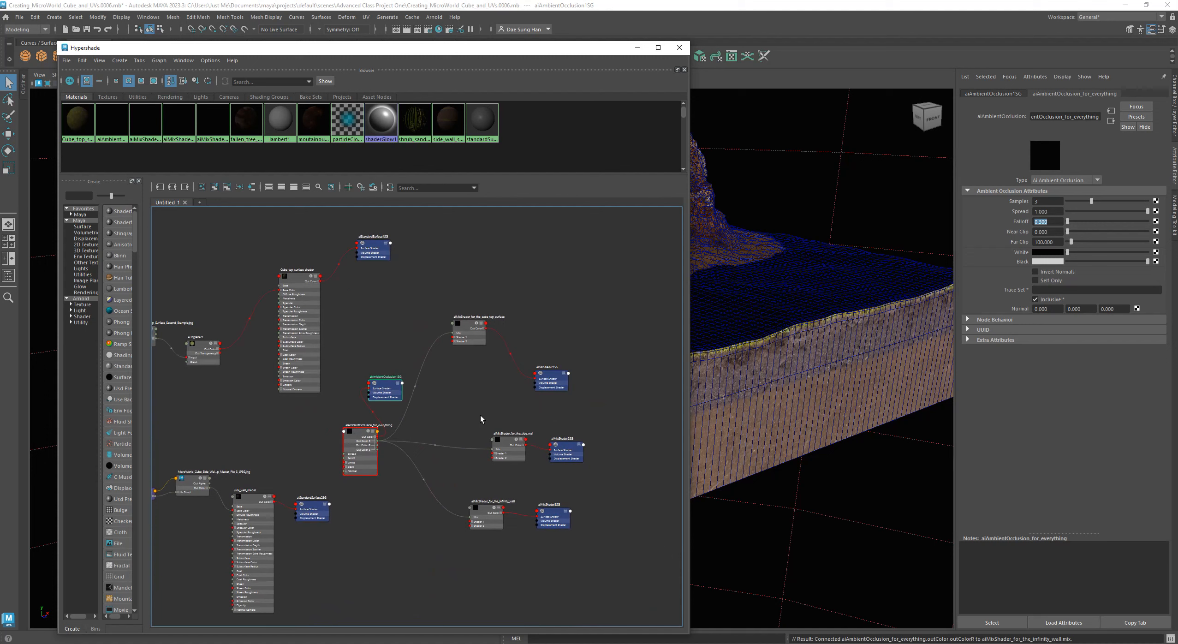
Enlarge the Hypershade material browser and its swatches, then select the Cube_top_surface_shader material.
click(840, 326)
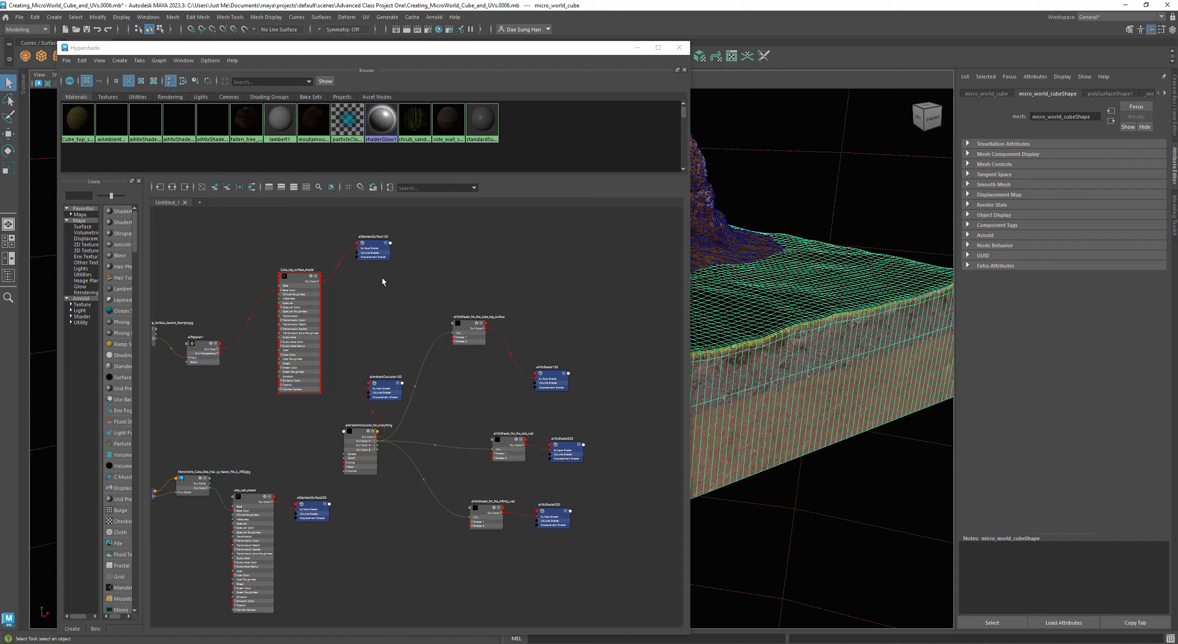
drag(306, 175, 302, 250)
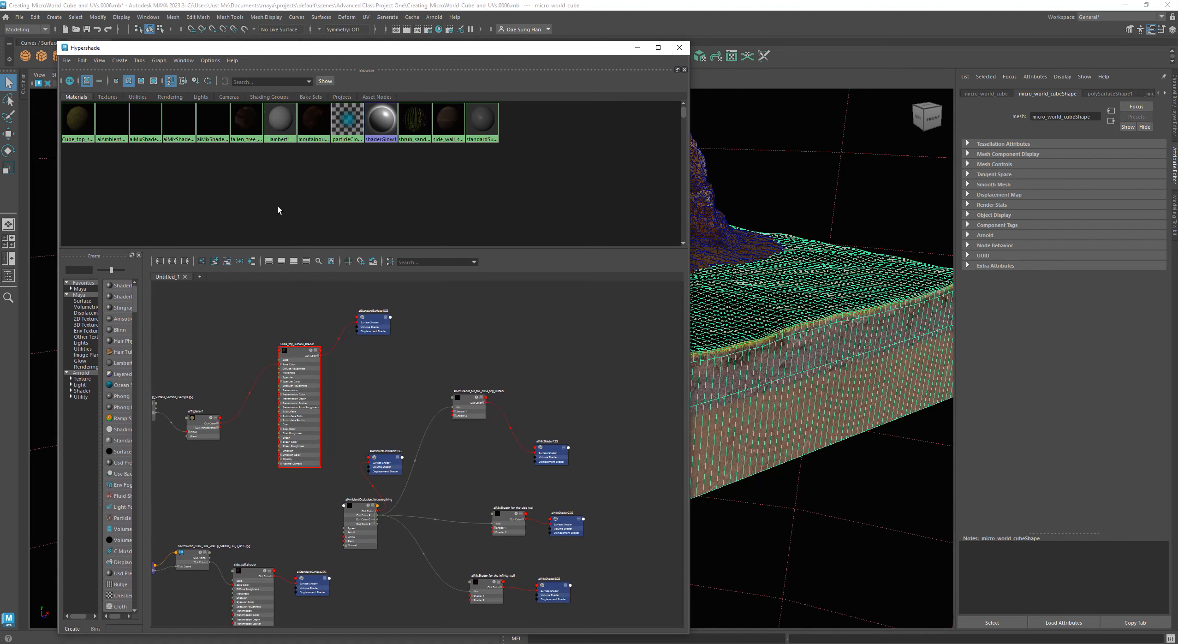
alt+right_drag(278, 208, 388, 180)
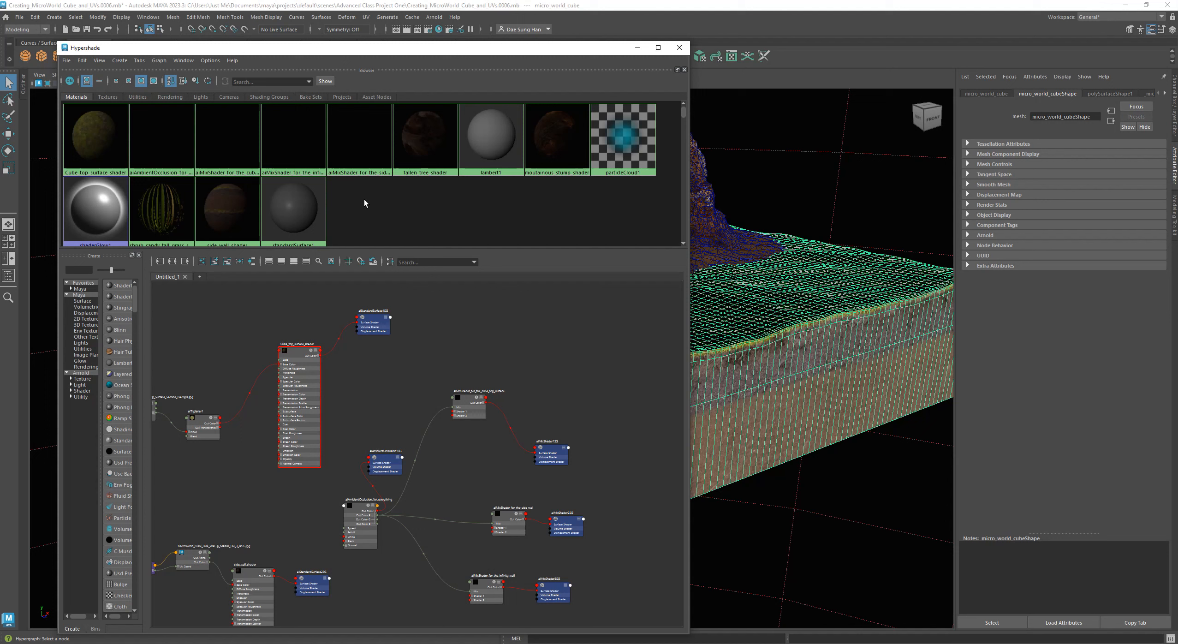
click(98, 149)
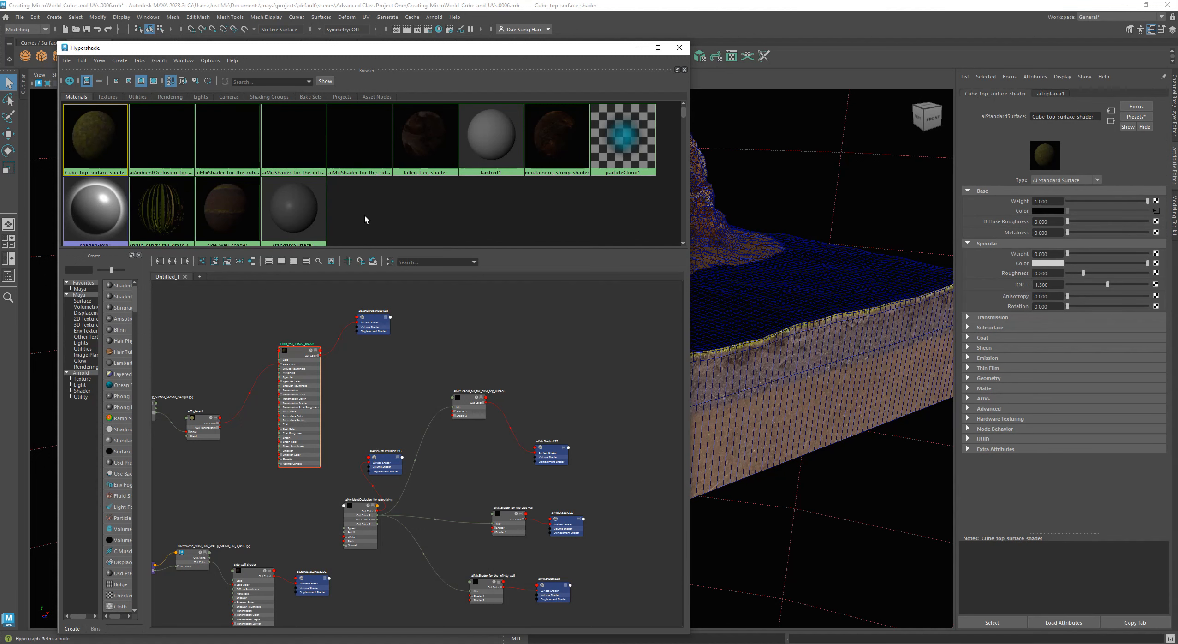
Select the cube top surface, side wall, ambient occlusion and three mix shader materials, and graph their input and output connections together.
scroll(242, 238, down, 1)
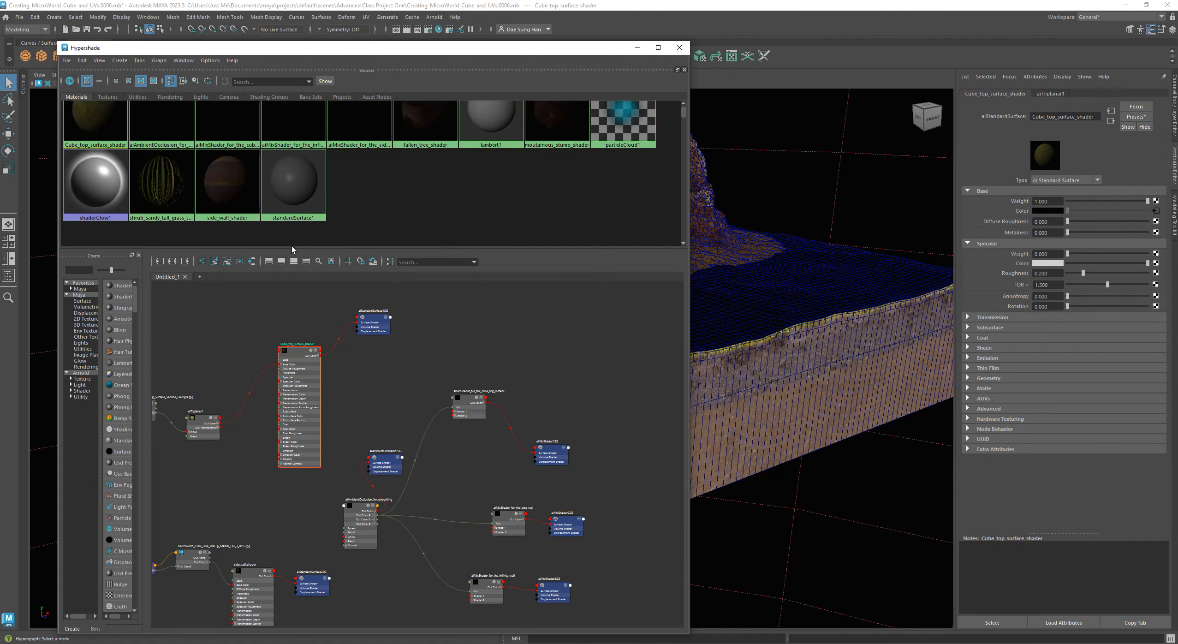
shift+click(230, 192)
drag(400, 255, 404, 255)
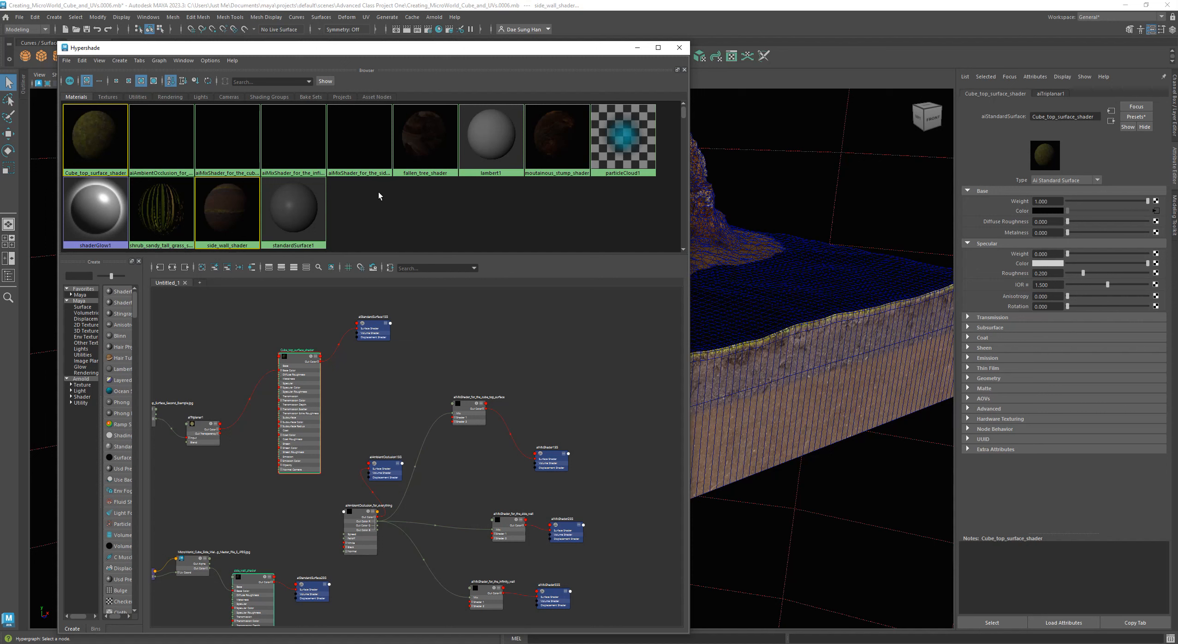
click(229, 220)
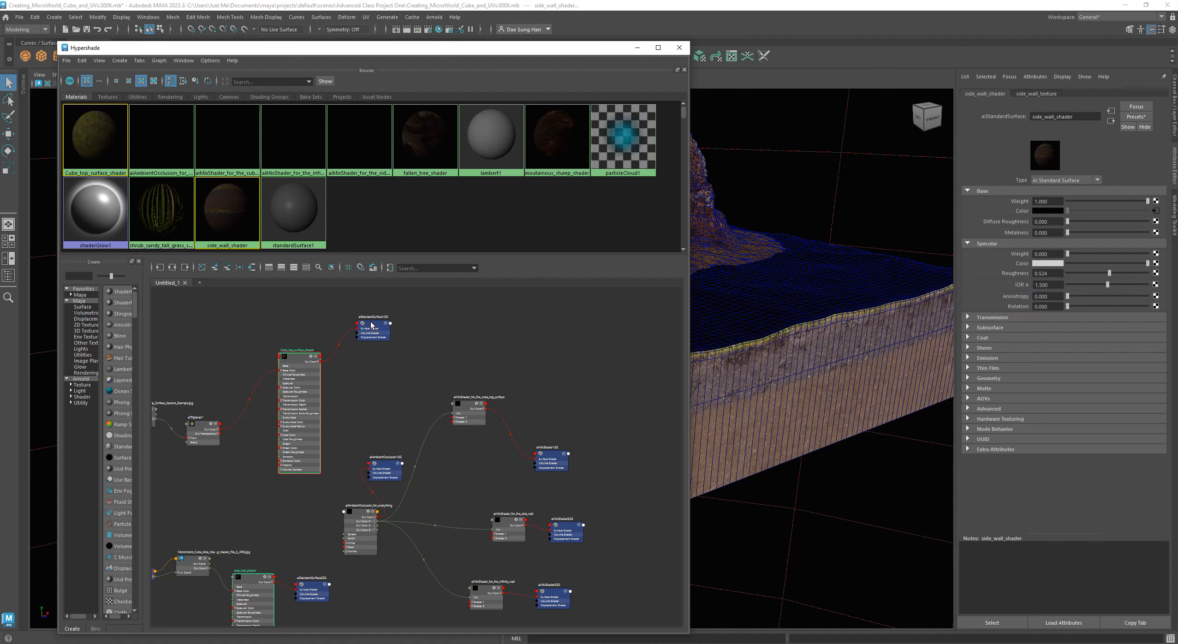
shift+click(165, 139)
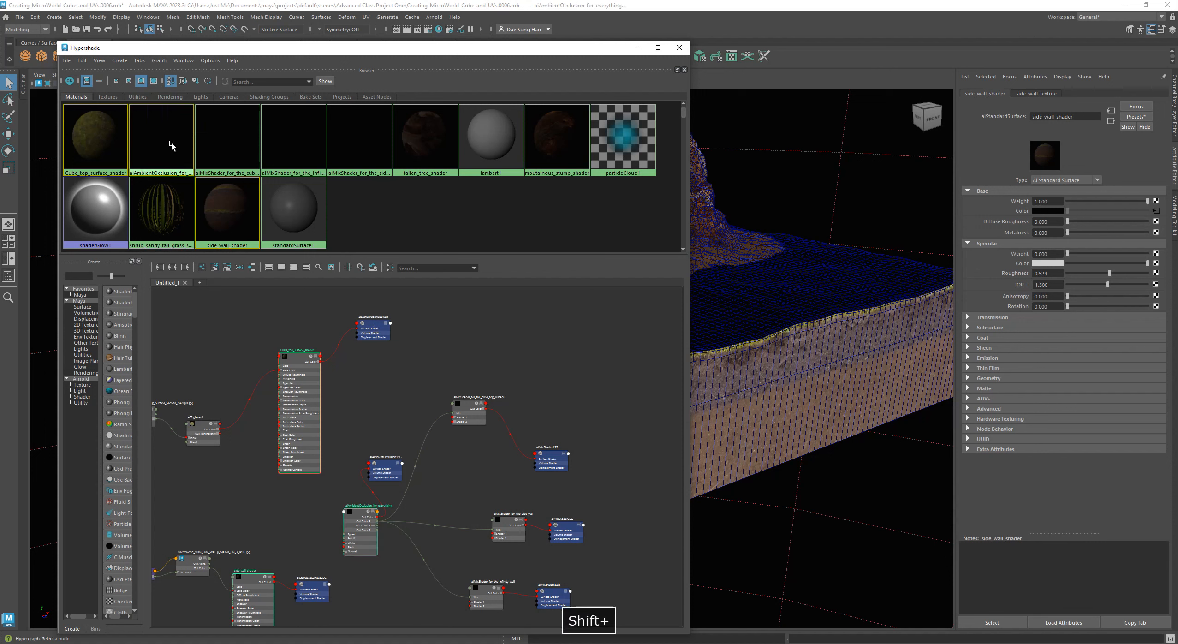
shift+click(231, 147)
shift+click(295, 136)
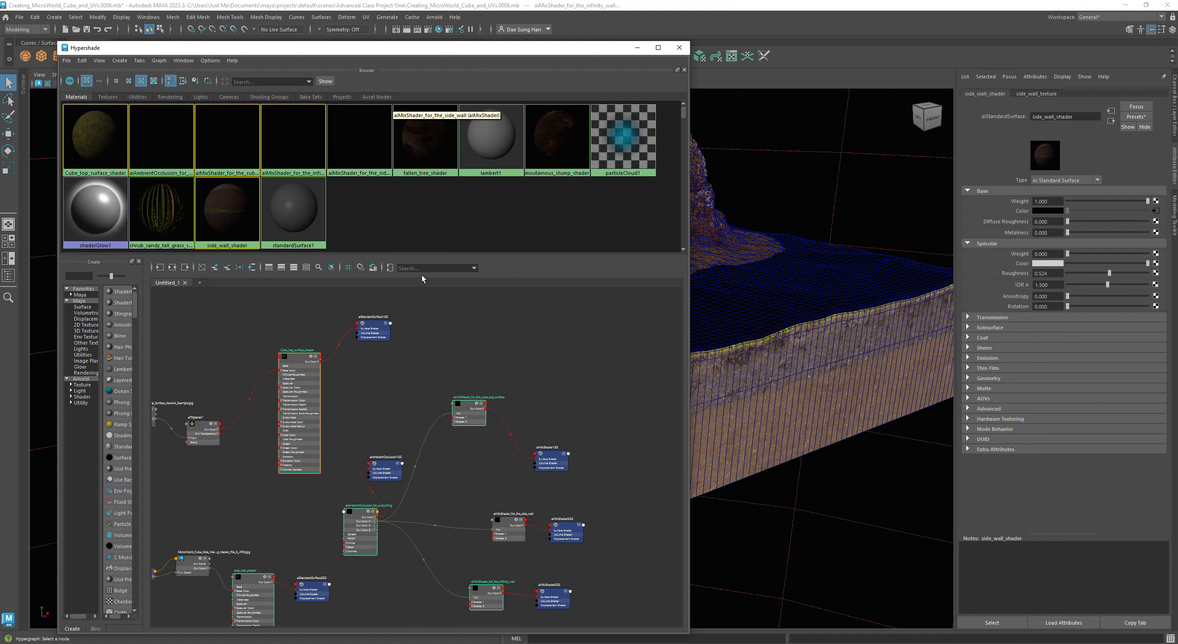
shift+click(365, 145)
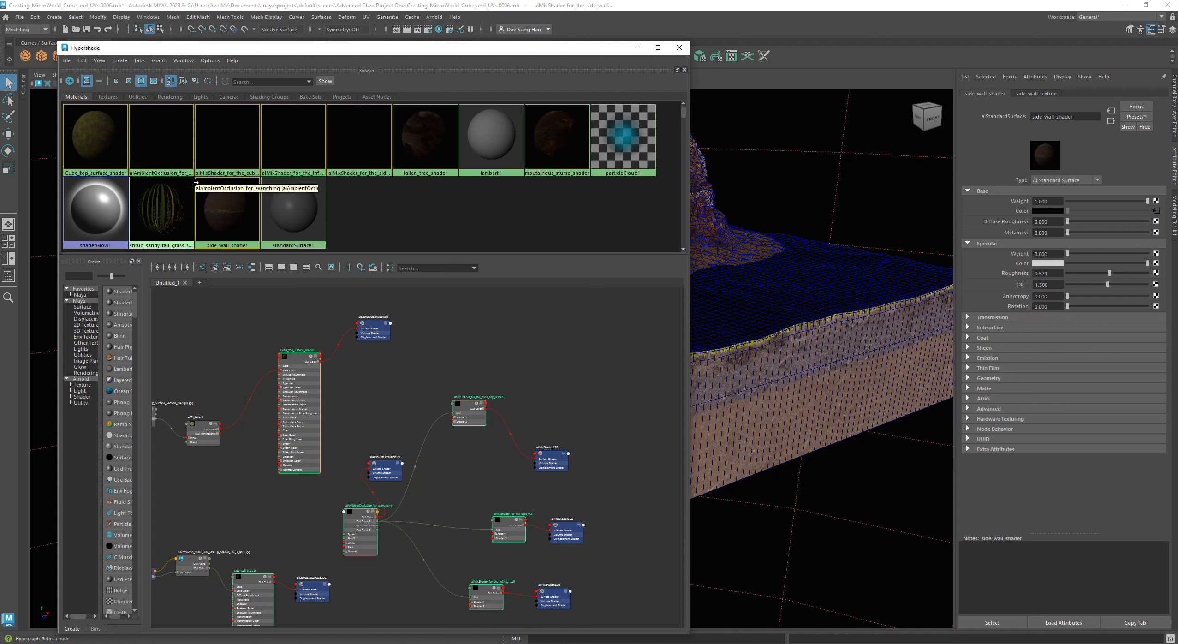
click(173, 267)
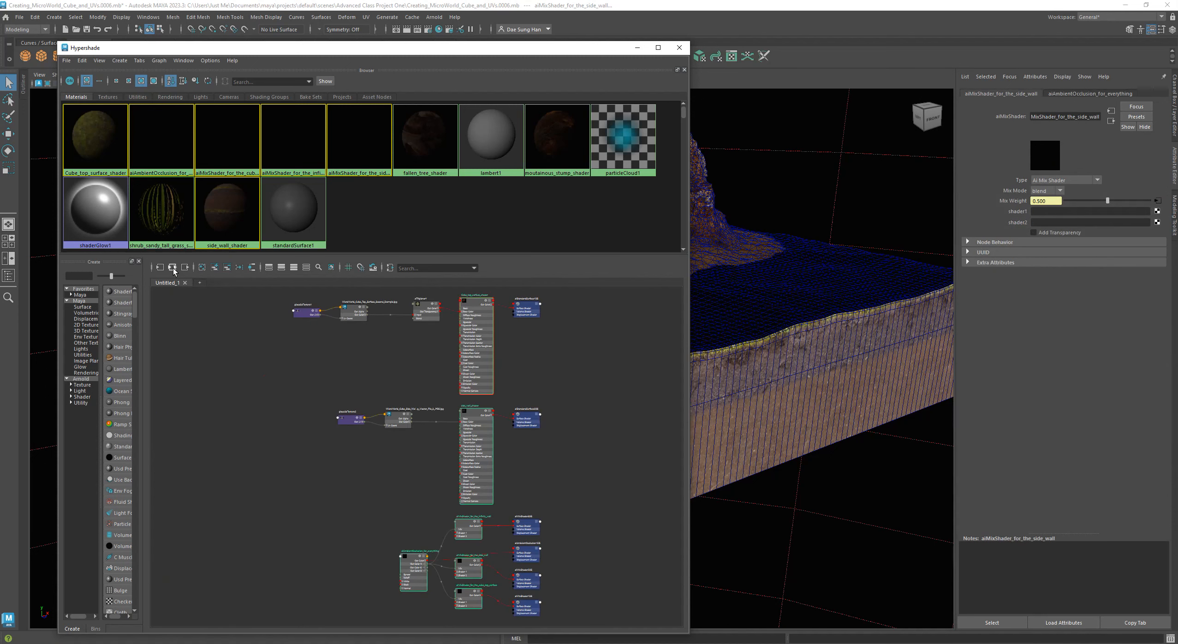
alt+middle_drag(590, 501, 536, 596)
scroll(518, 468, up, 2)
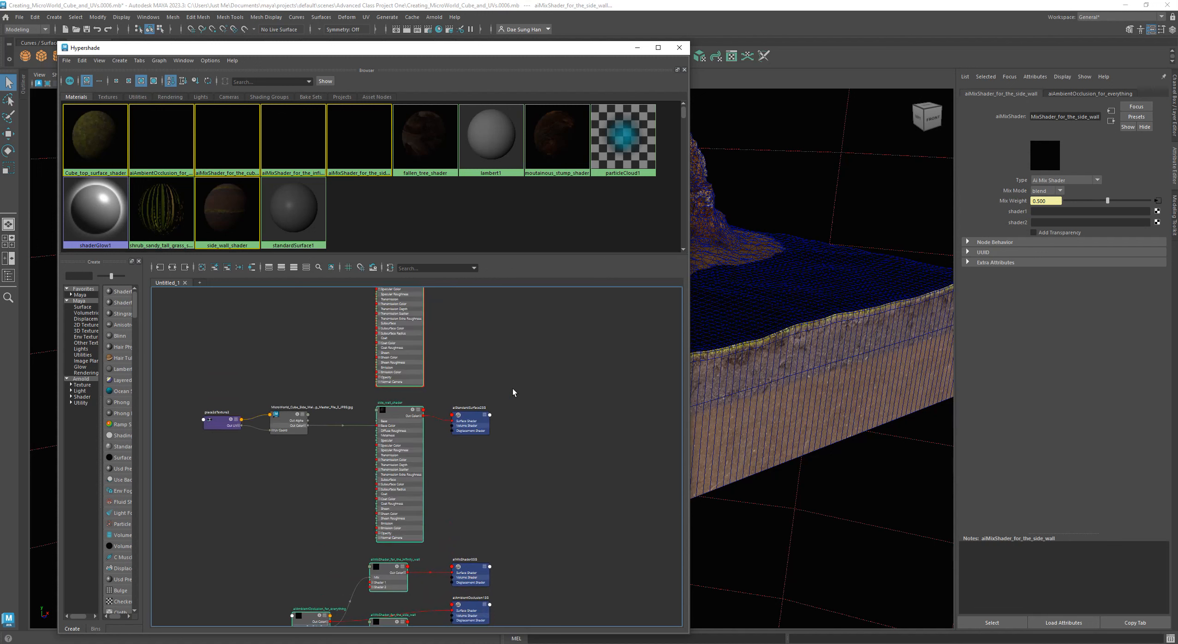
alt+middle_drag(533, 313, 535, 425)
click(565, 463)
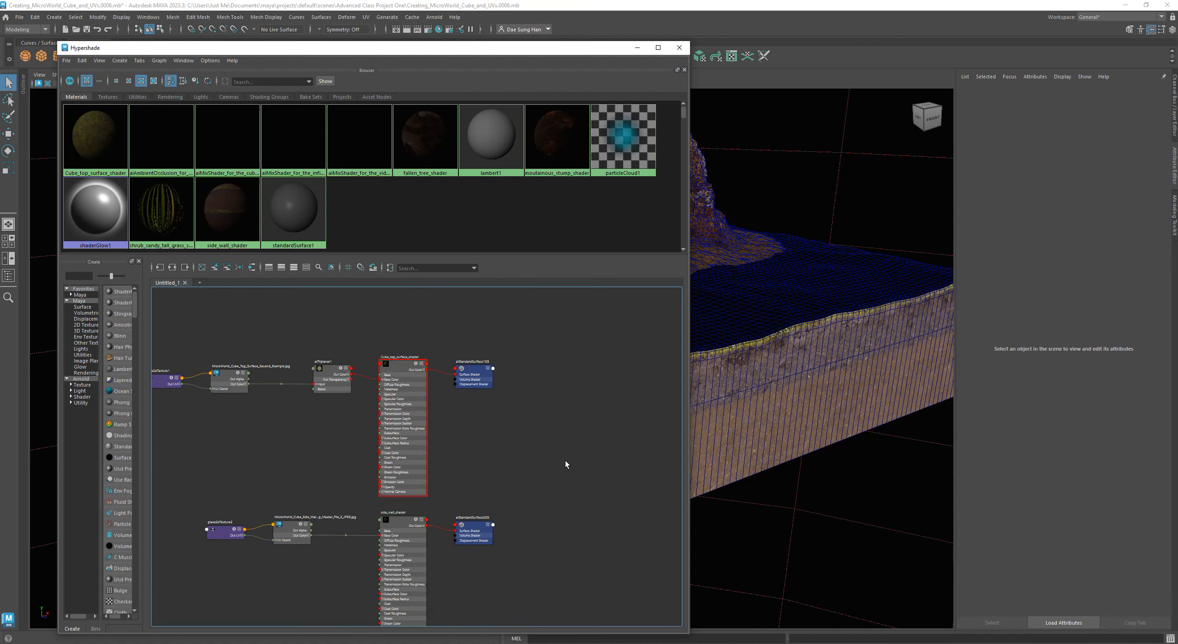
click(880, 360)
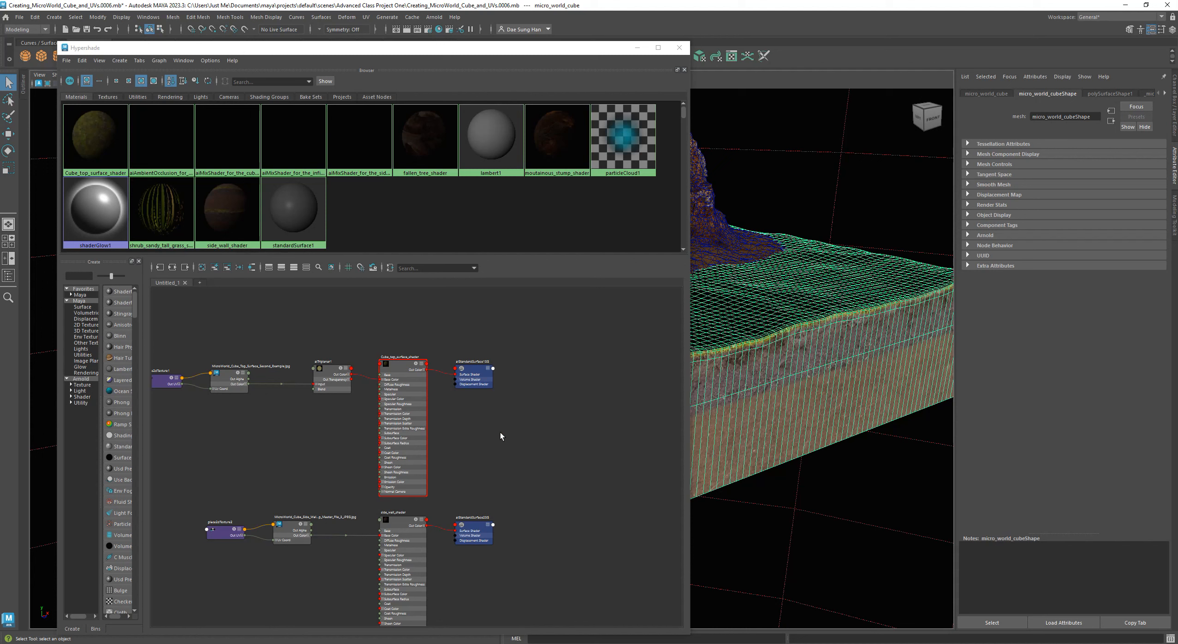
click(531, 478)
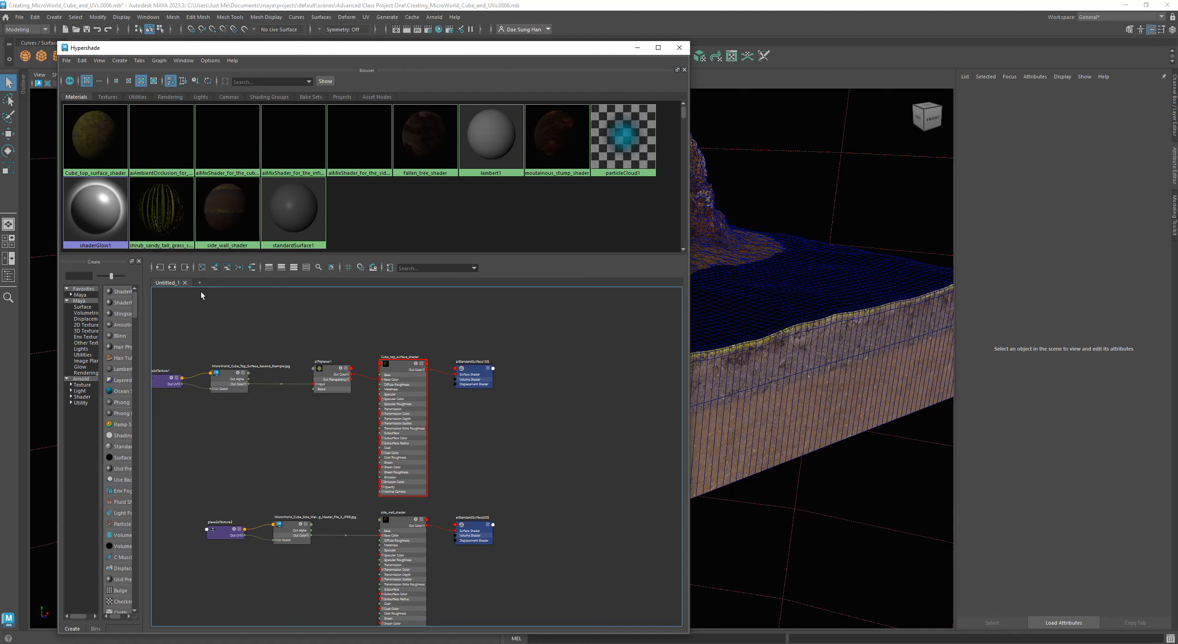
Enlarge the node graph area and shift the whole side wall network slightly upward toward the cube top surface network.
alt+middle_drag(538, 451, 525, 399)
drag(514, 255, 518, 214)
drag(195, 418, 550, 497)
mouse_move(404, 488)
mouse_down()
mouse_move(573, 430)
mouse_move(378, 482)
mouse_move(400, 483)
mouse_up()
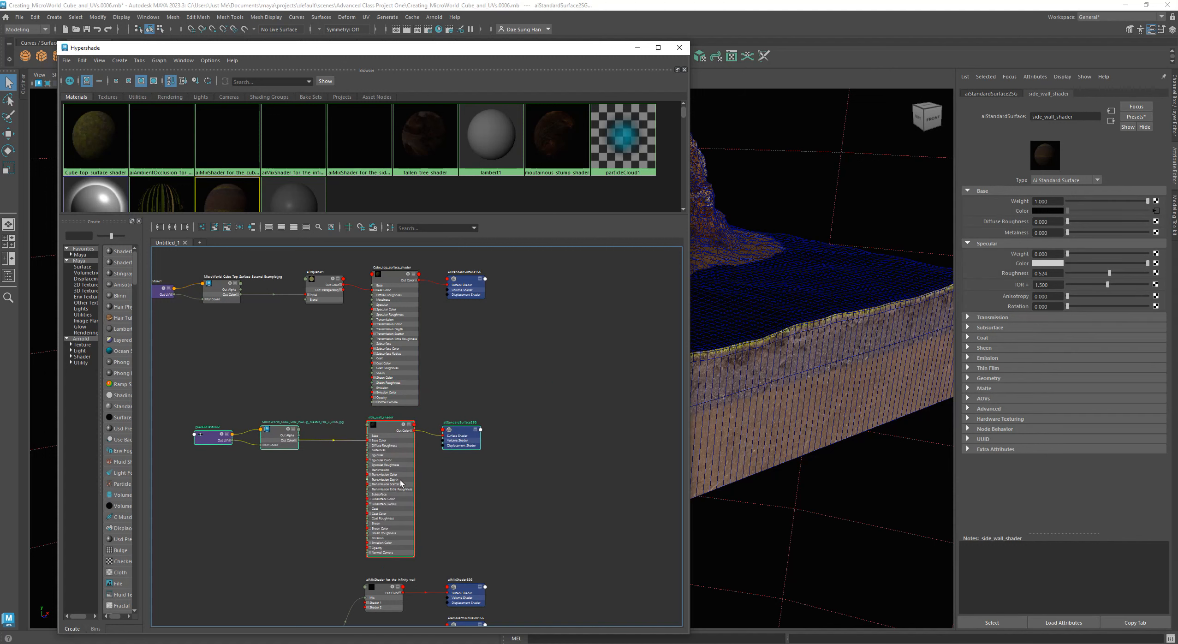
click(507, 394)
alt+middle_drag(526, 394, 530, 329)
Move the ambient occlusion node, its three mix shaders and their shading groups beside the side wall shader network.
drag(517, 555, 261, 440)
drag(357, 443, 532, 336)
click(420, 441)
alt+middle_drag(417, 444, 446, 590)
alt+middle_drag(430, 500, 417, 528)
drag(470, 500, 561, 551)
click(504, 405)
drag(499, 394, 638, 578)
drag(557, 509, 568, 497)
click(505, 386)
drag(510, 392, 680, 579)
click(480, 418)
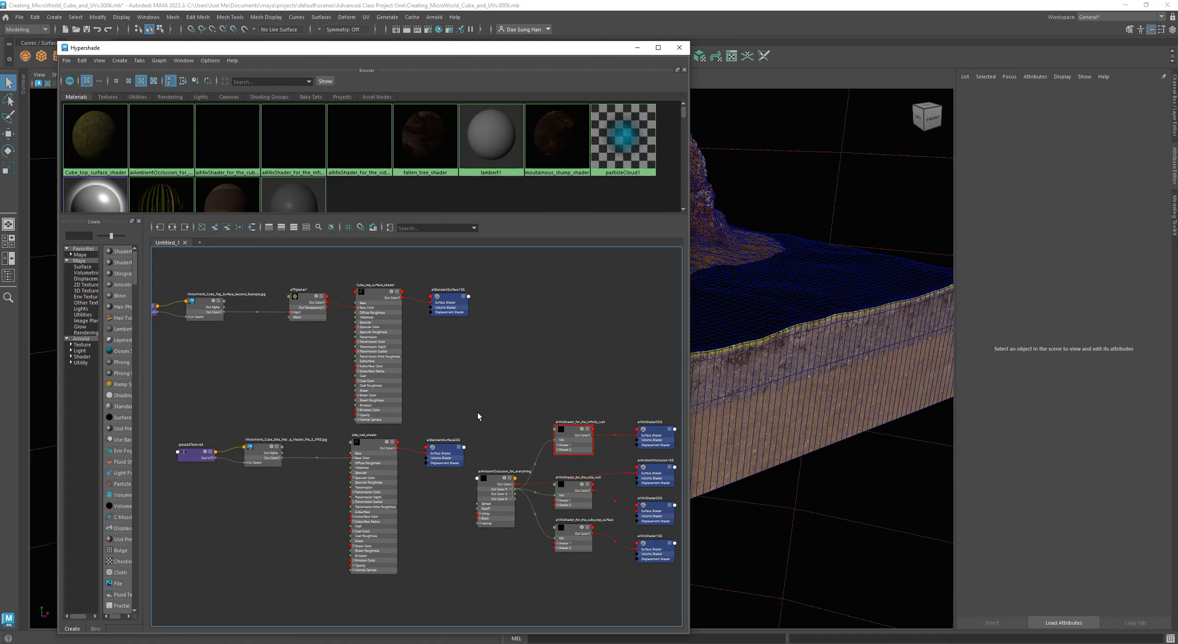
Place the infinity wall mix shader and its shading group just above the other two mix shaders.
drag(575, 436, 581, 344)
alt+middle_drag(607, 339, 508, 358)
alt+right_drag(509, 358, 512, 389)
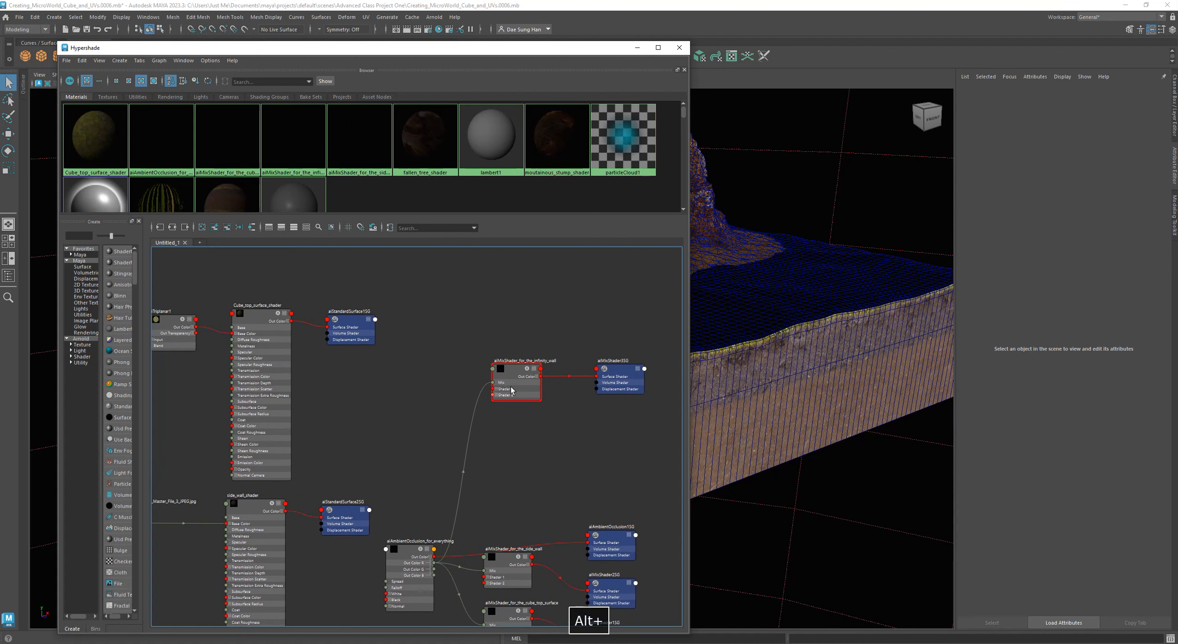
drag(507, 341, 652, 399)
drag(532, 376, 549, 480)
alt+middle_drag(550, 480, 509, 384)
Move the aiAmbientOcclusion1SG shading group above its ambient occlusion node and shift the side wall mix shader farther from that node.
drag(561, 464, 399, 413)
drag(455, 466, 496, 483)
drag(463, 540, 459, 536)
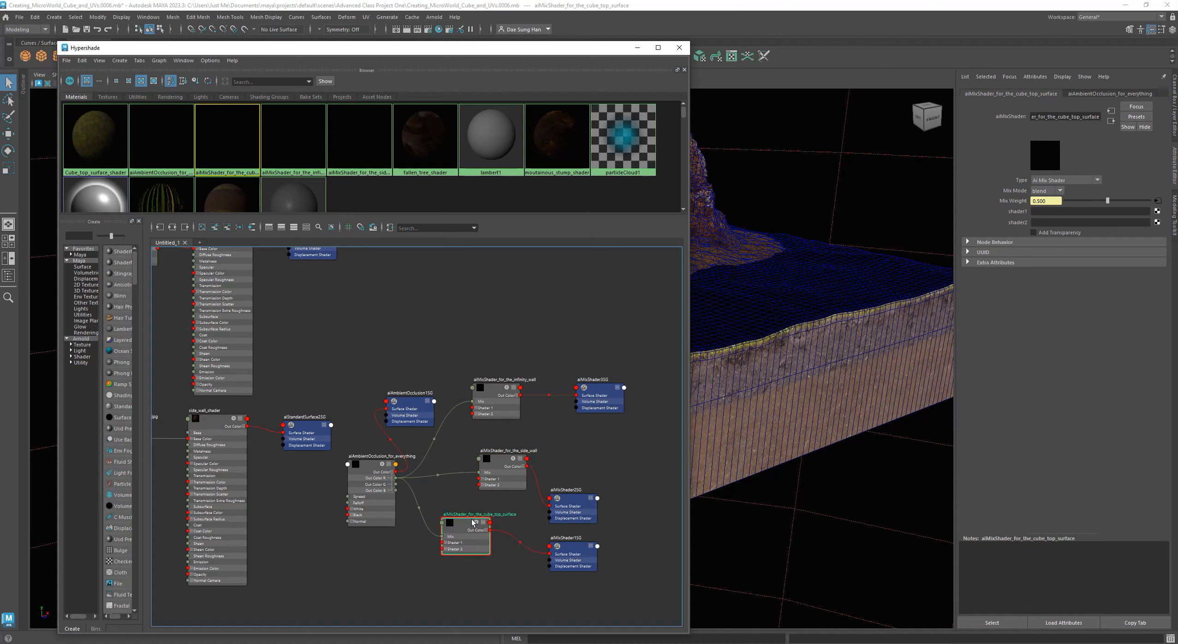
Move the cube top surface mix shader and its shading group above the infinity wall mix shader.
drag(571, 557, 526, 288)
shift+click(474, 535)
alt+middle_drag(474, 372, 462, 427)
click(509, 456)
mouse_move(509, 456)
mouse_down()
mouse_move(567, 459)
mouse_move(560, 472)
mouse_move(515, 469)
mouse_up()
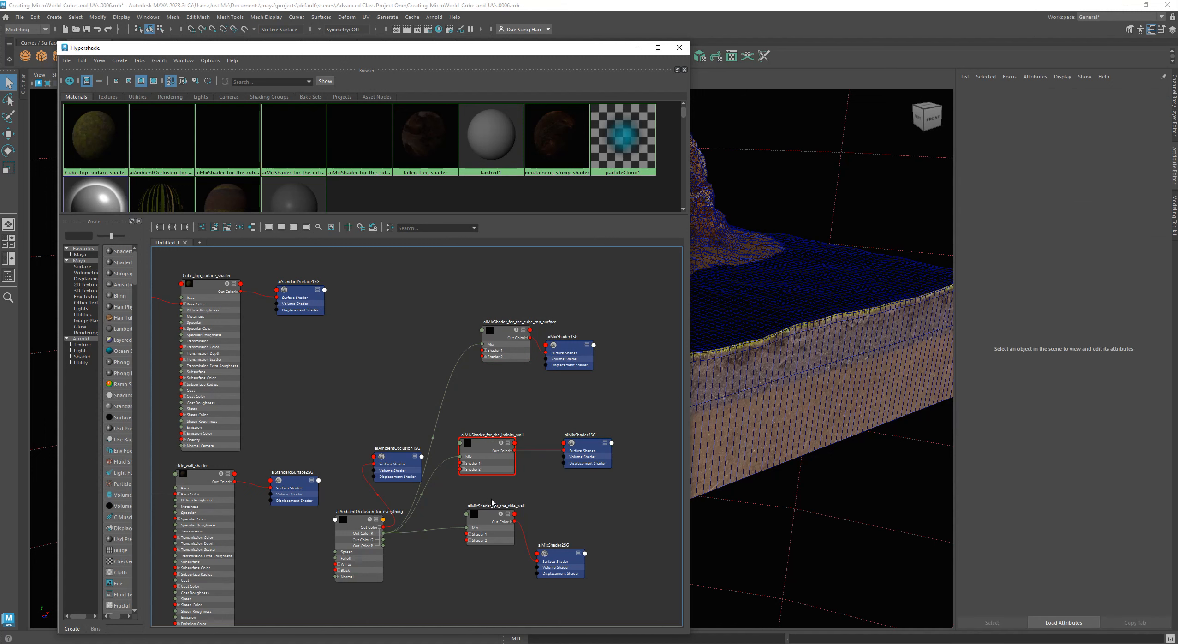
Reorder the mix shaders with their shading groups so the side wall pair sits in the middle and the infinity wall pair lowest.
drag(490, 533, 493, 575)
drag(613, 479, 479, 433)
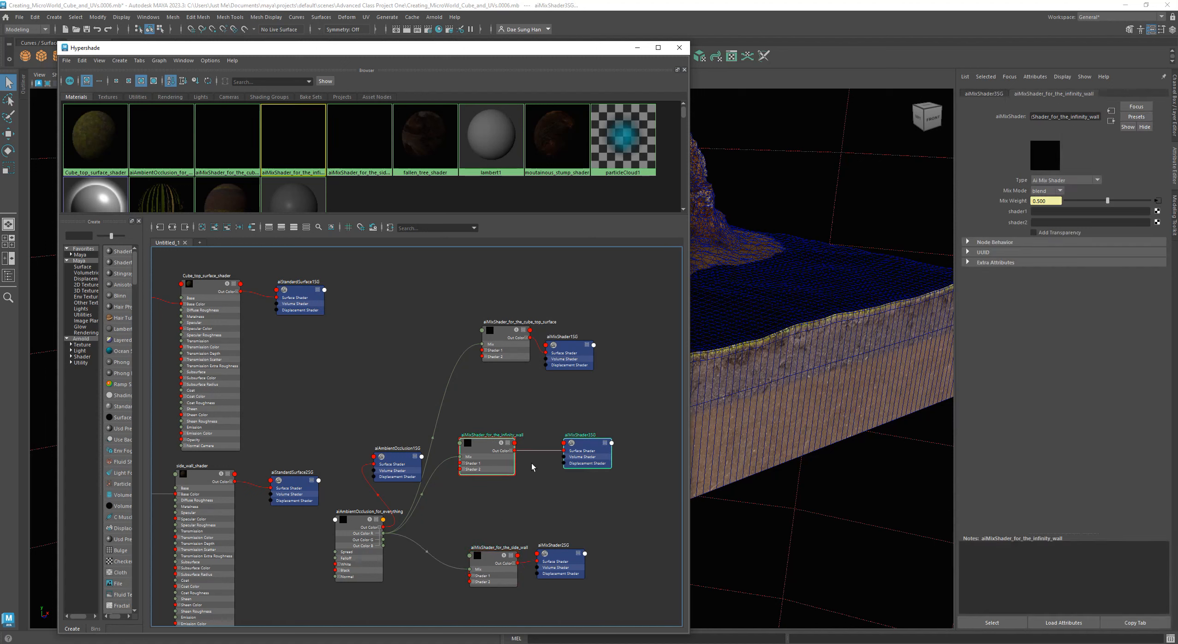
alt+middle_drag(497, 452, 464, 392)
drag(464, 393, 567, 439)
drag(453, 486, 481, 371)
drag(554, 440, 482, 456)
shift+click(648, 431)
drag(648, 431, 548, 451)
click(576, 406)
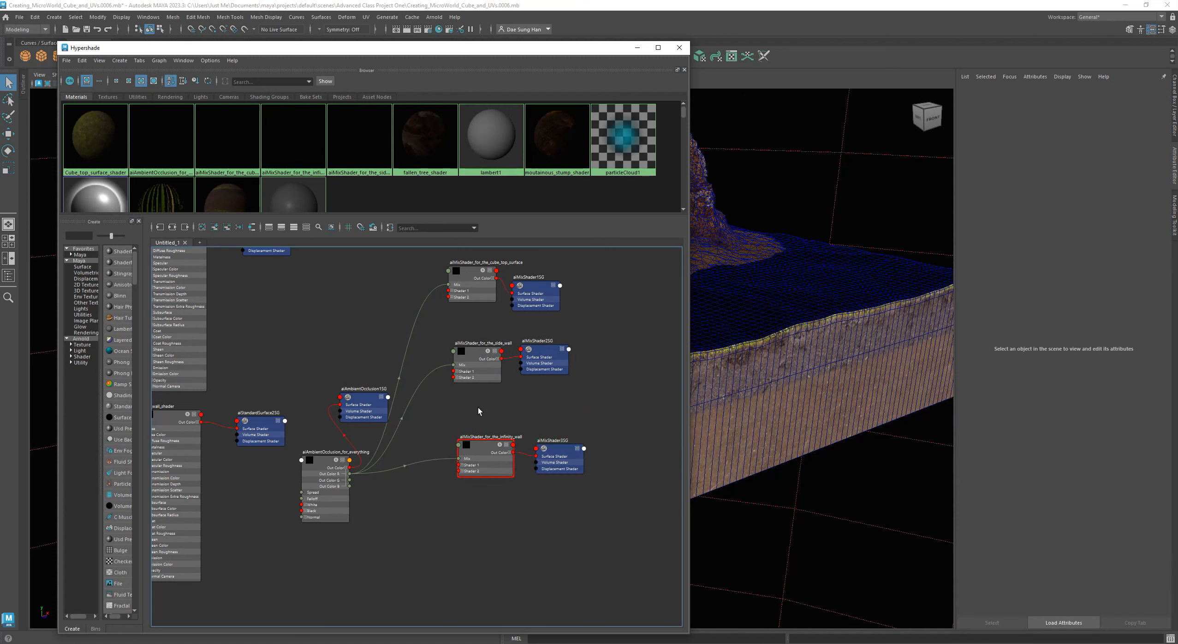
Move the aiAmbientOcclusion1SG shading group below the infinity wall mix shader.
alt+middle_drag(361, 390, 425, 505)
drag(424, 516, 391, 440)
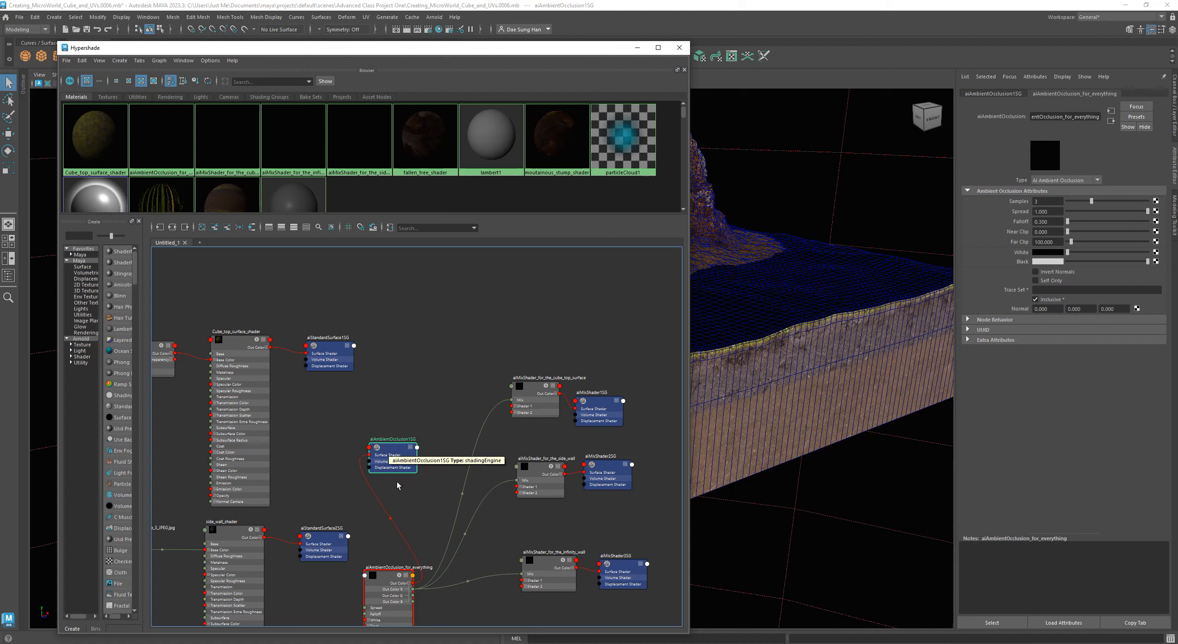
alt+middle_drag(391, 450, 385, 355)
drag(396, 349, 504, 563)
alt+right_drag(312, 455, 454, 465)
alt+middle_drag(417, 515, 306, 504)
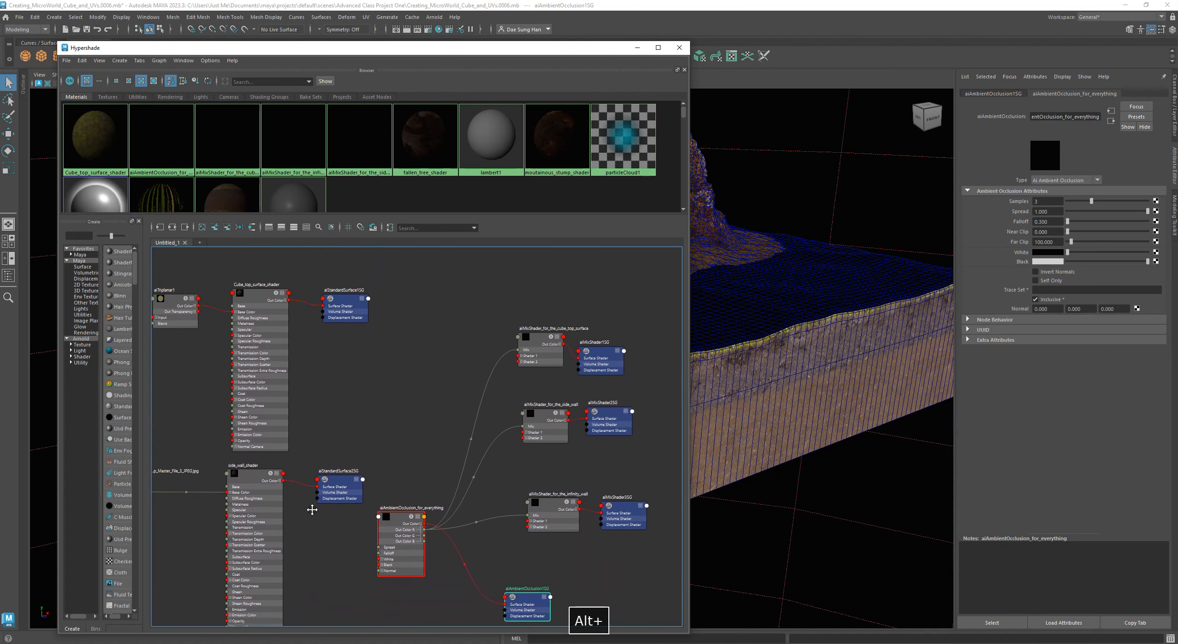
Raise the ambient occlusion node level with the side wall mix shader and shift its shading group under the infinity wall shading group.
drag(395, 526, 393, 417)
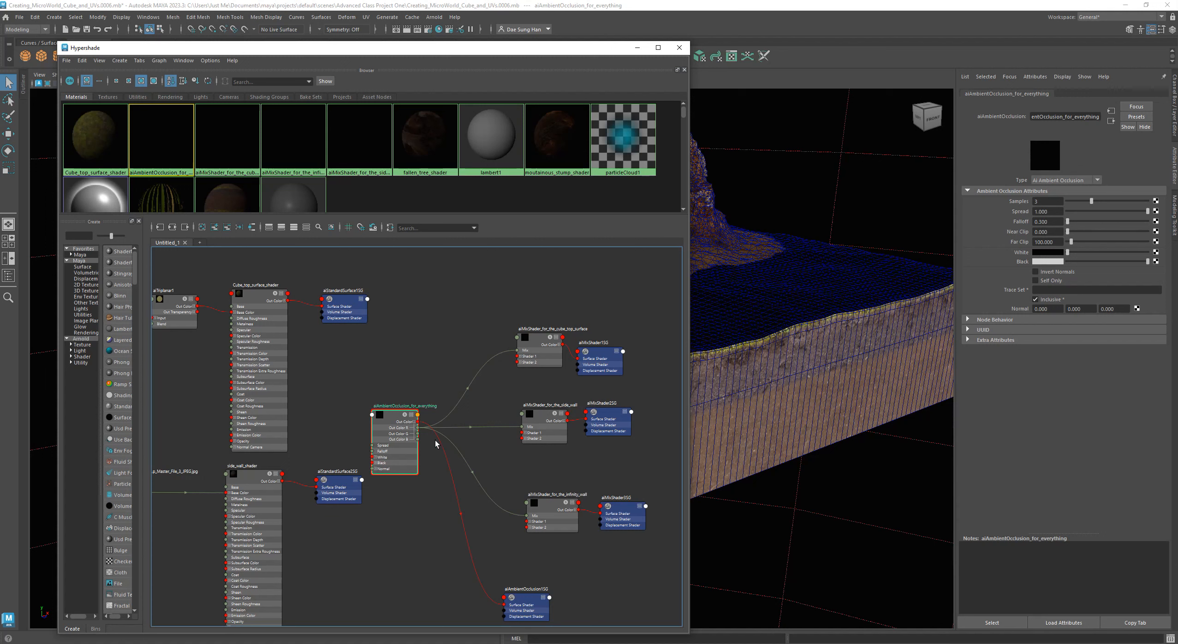
alt+middle_drag(534, 585, 463, 470)
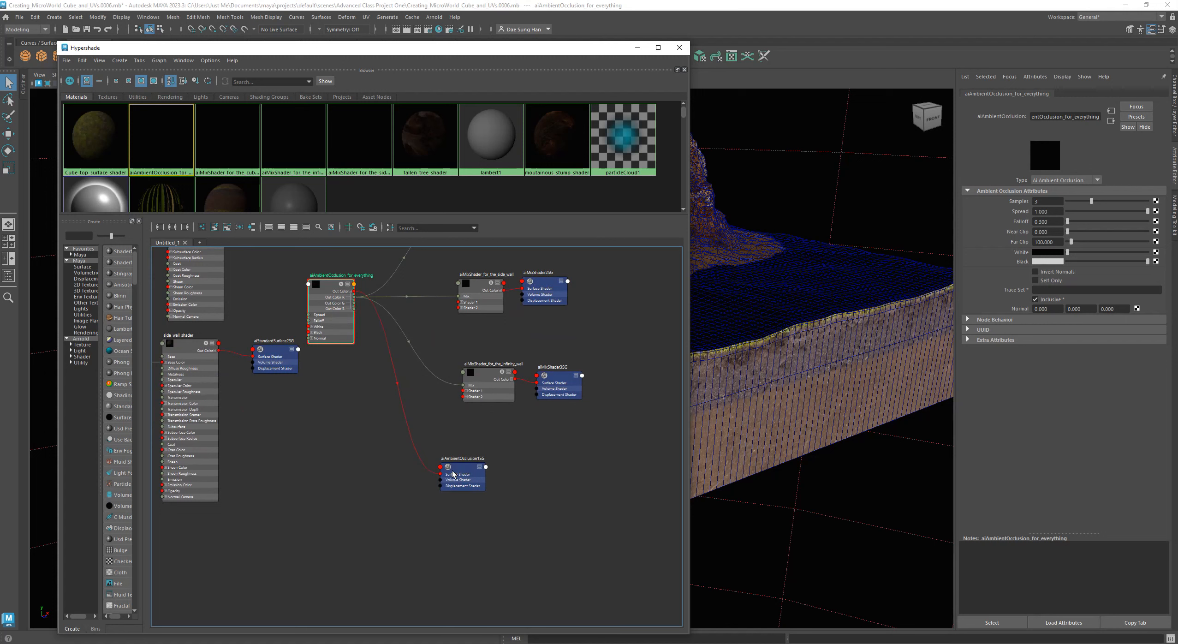
click(465, 473)
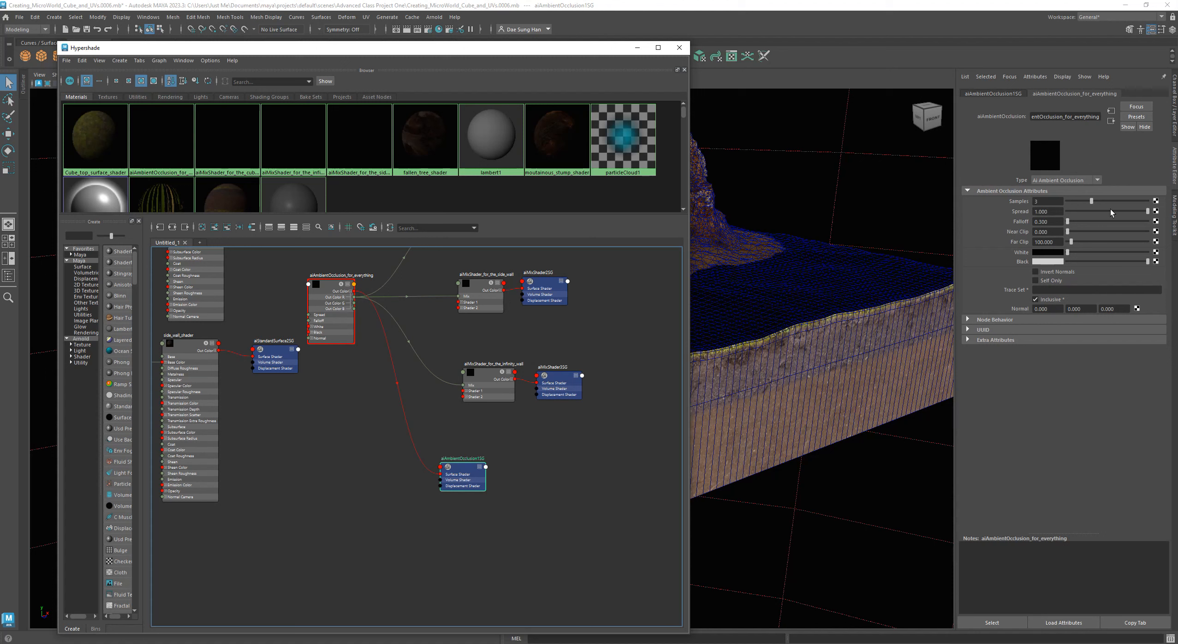
alt+middle_drag(442, 389, 466, 475)
drag(484, 551, 543, 565)
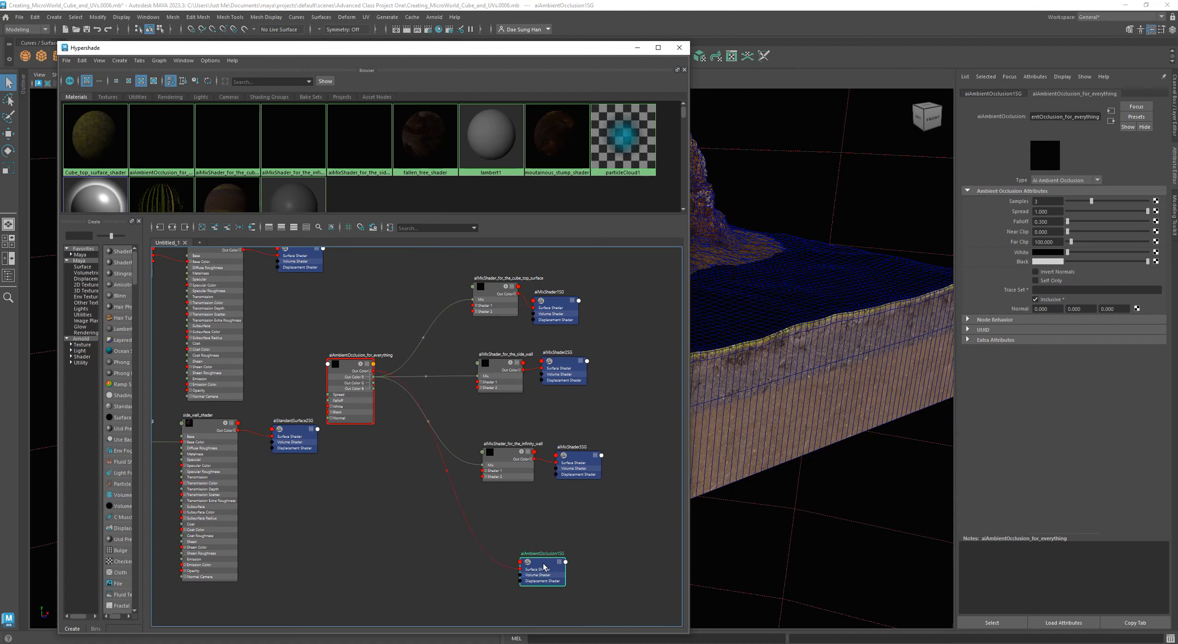
Bring the ambient occlusion node closer to the mix shaders and lower it slightly.
drag(368, 353, 414, 352)
alt+middle_drag(414, 352, 422, 429)
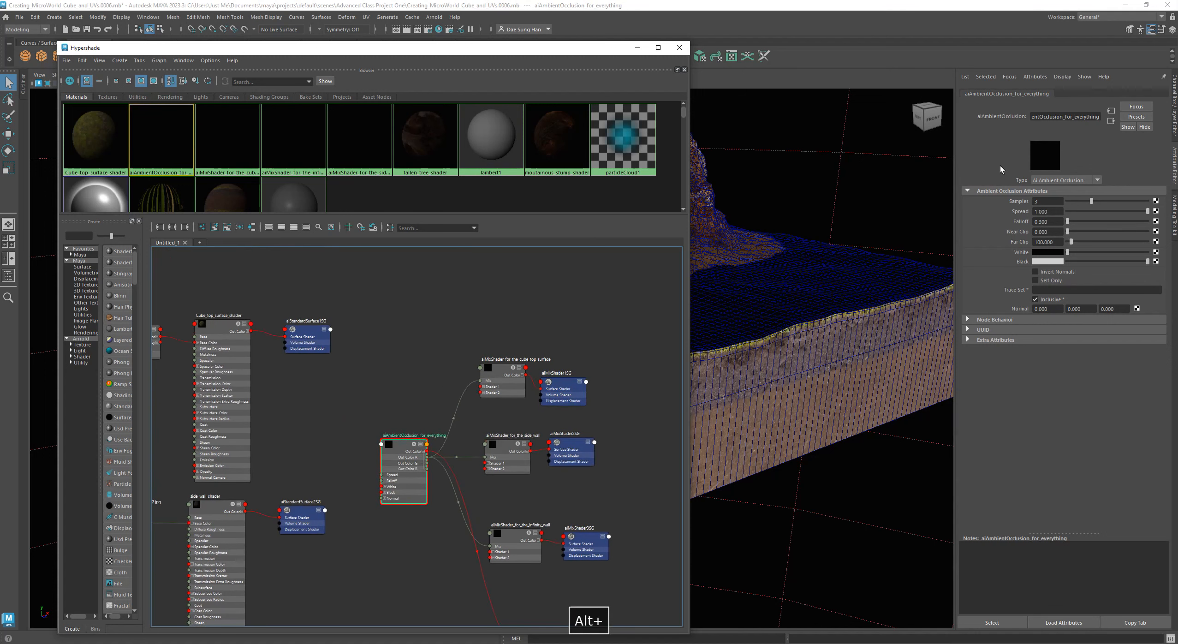
alt+middle_drag(511, 395, 557, 291)
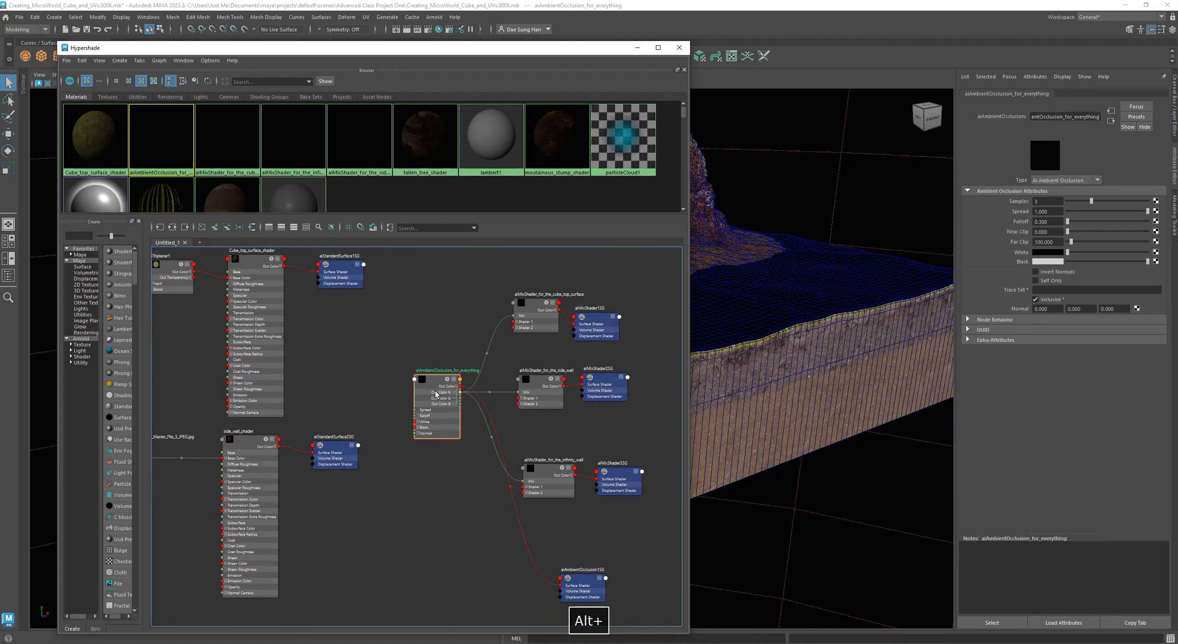
drag(436, 392, 428, 415)
Move Cube_top_surface_shader closer to the cube top surface mix shader and connect it to that mix shader's shader1 input.
alt+middle_drag(412, 308, 383, 362)
drag(231, 302, 332, 270)
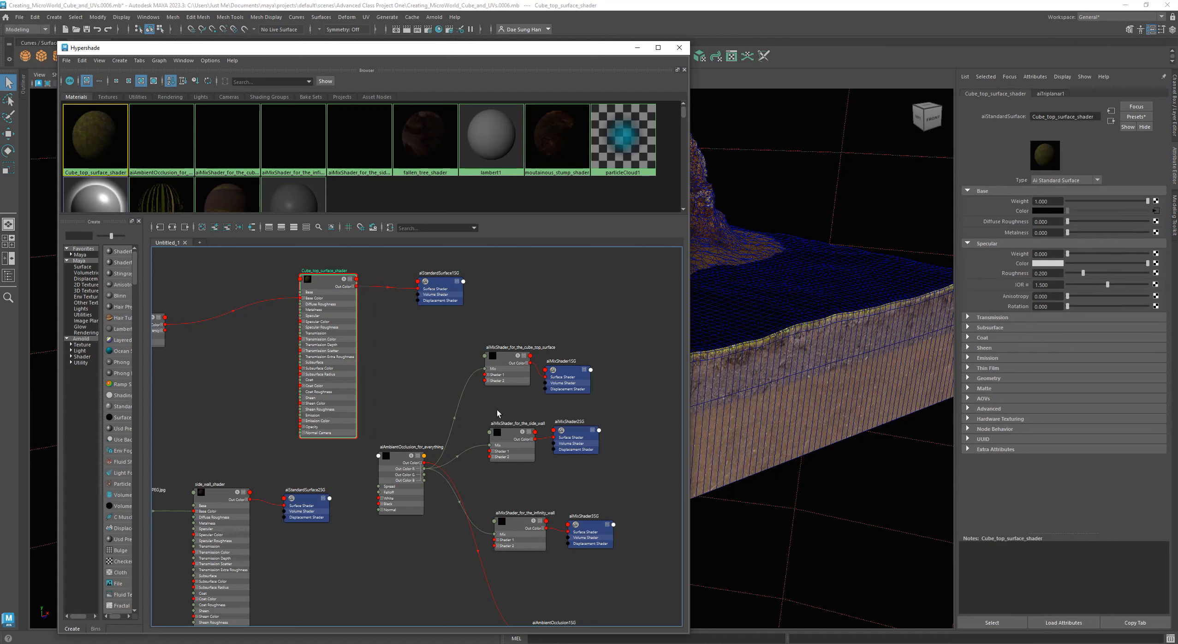
drag(492, 355, 476, 339)
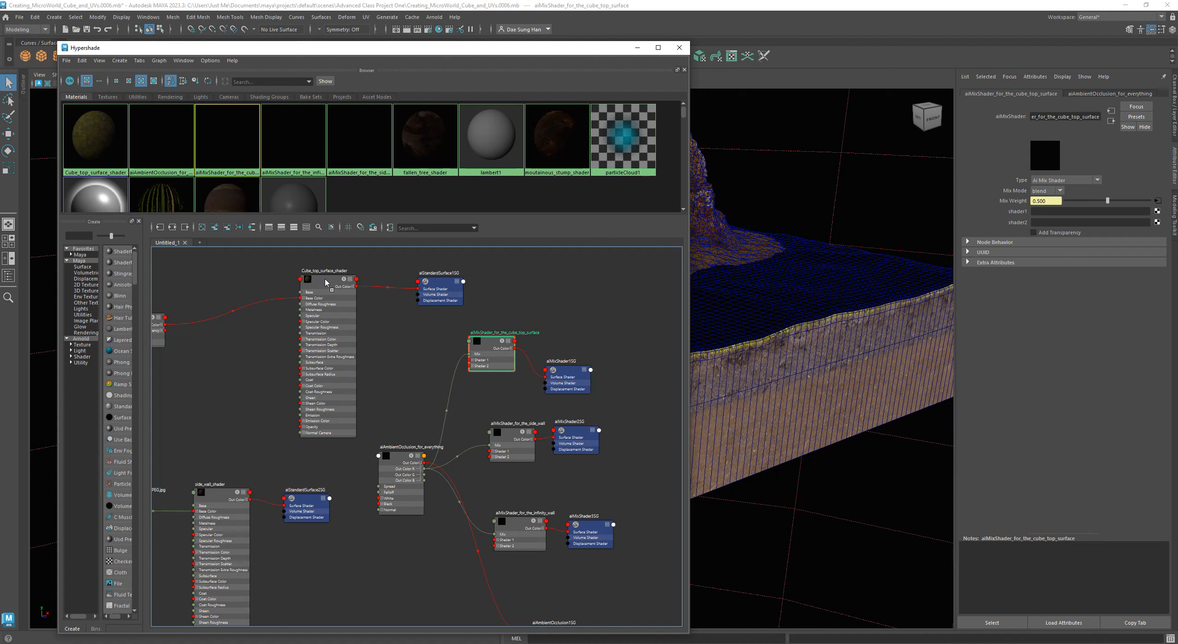
middle_drag(635, 294, 1011, 217)
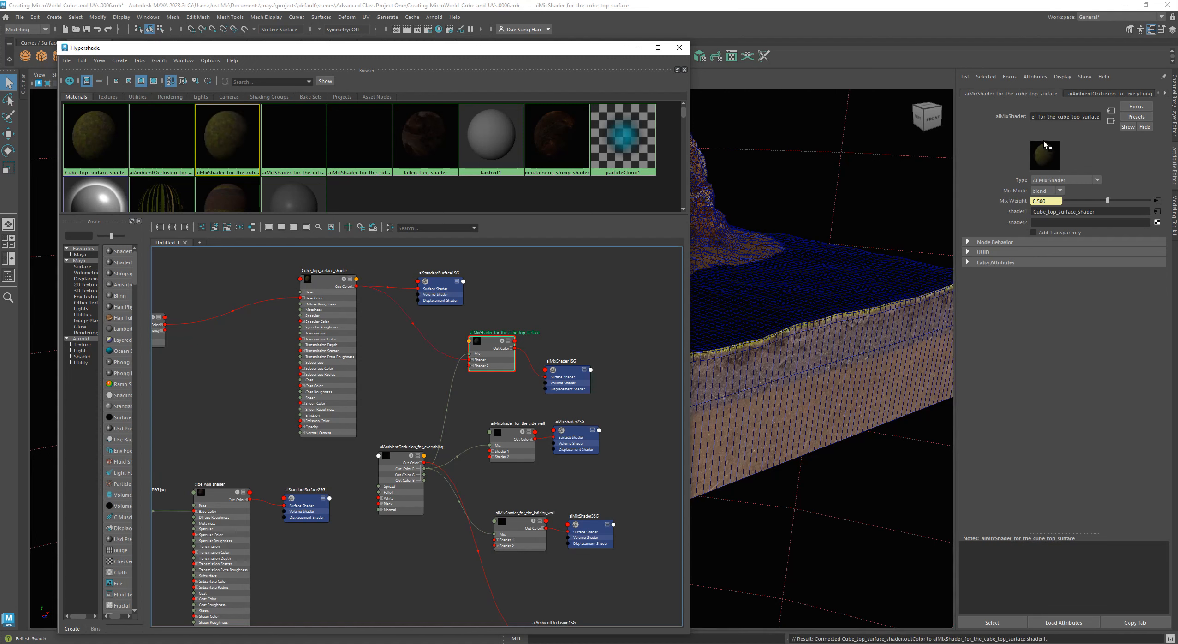
drag(332, 289, 332, 282)
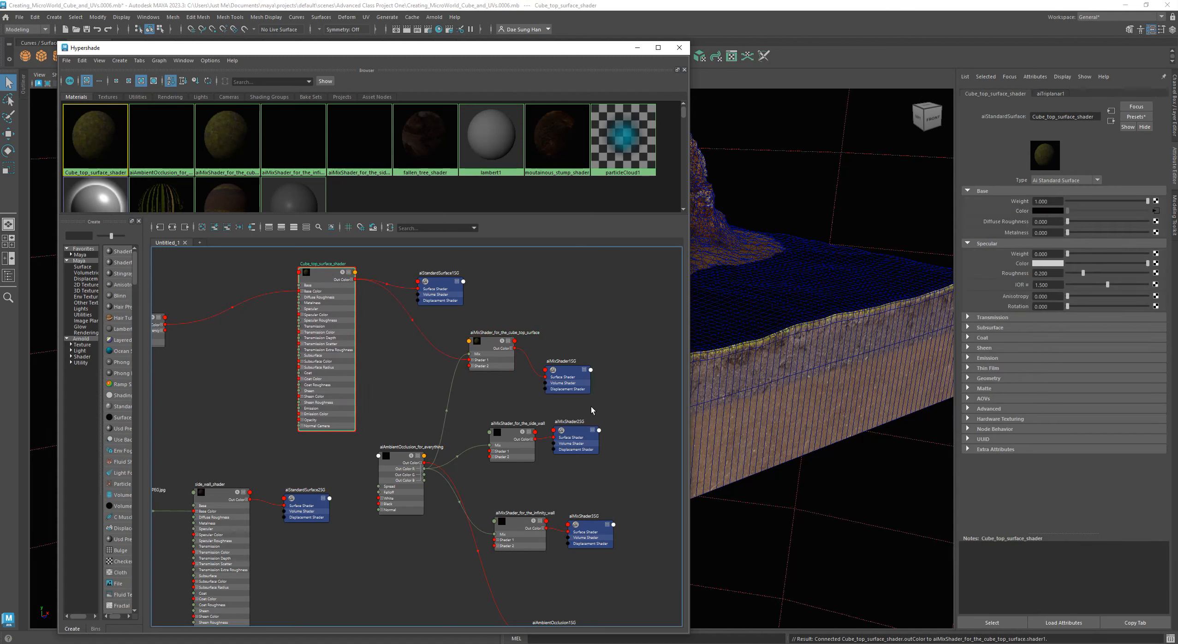
Raise side_wall_shader and the side wall mix shader slightly, and connect side_wall_shader to that mix shader's shader1 input.
alt+middle_drag(625, 409, 605, 389)
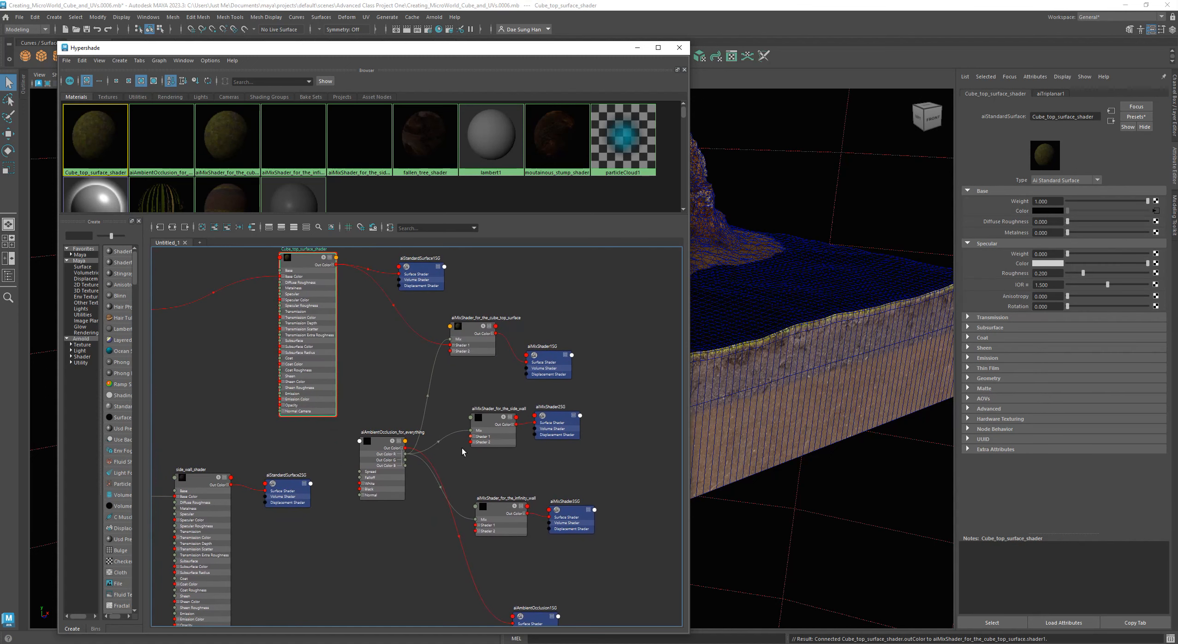
drag(187, 471, 186, 447)
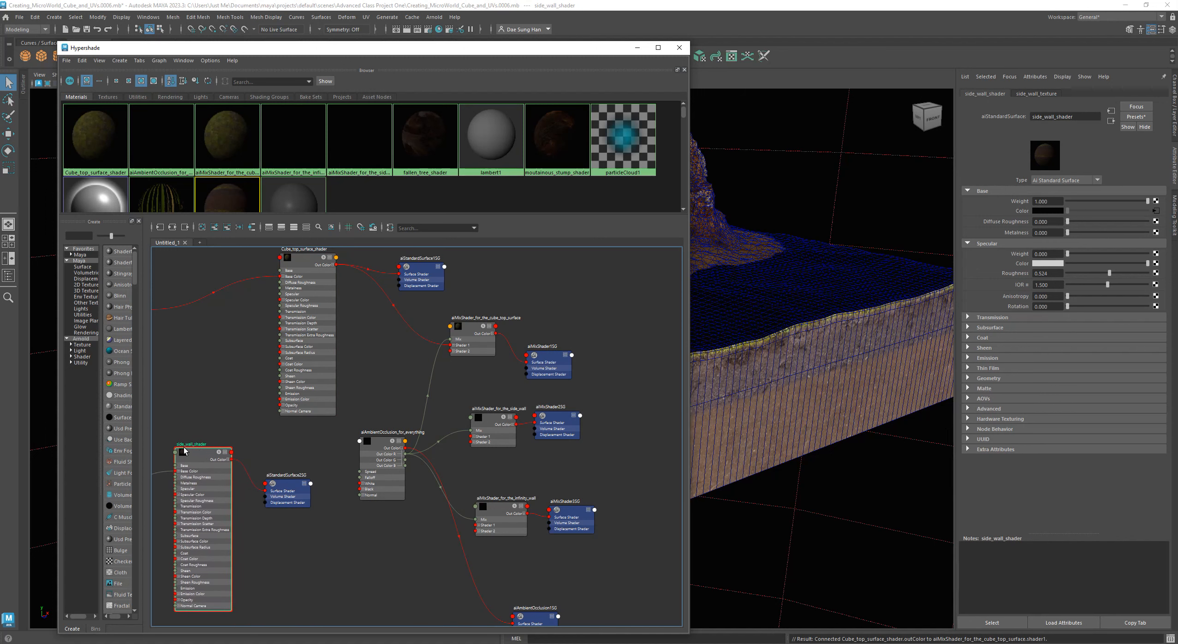
alt+middle_drag(289, 560, 400, 539)
drag(242, 445, 246, 441)
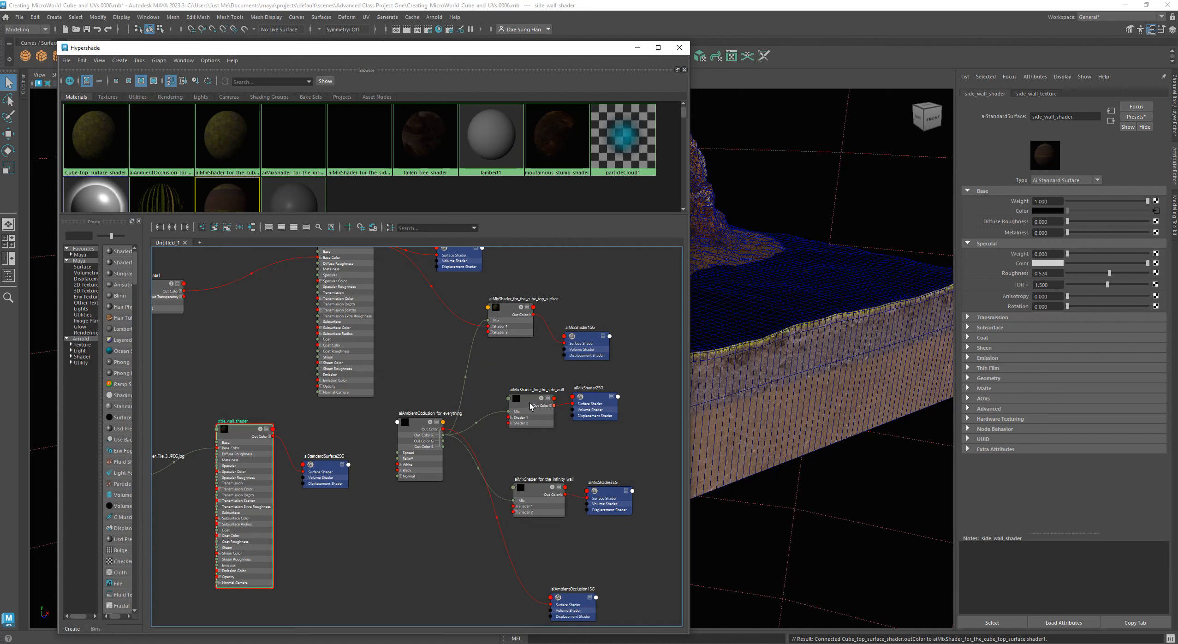
drag(531, 406, 516, 386)
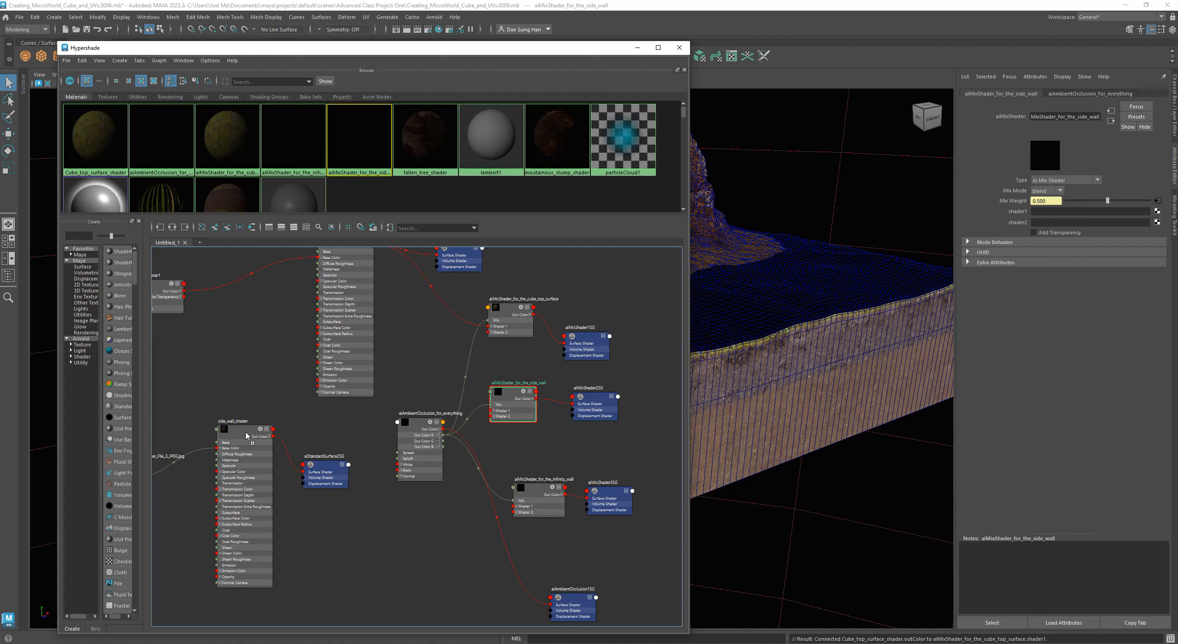
middle_drag(523, 400, 1020, 213)
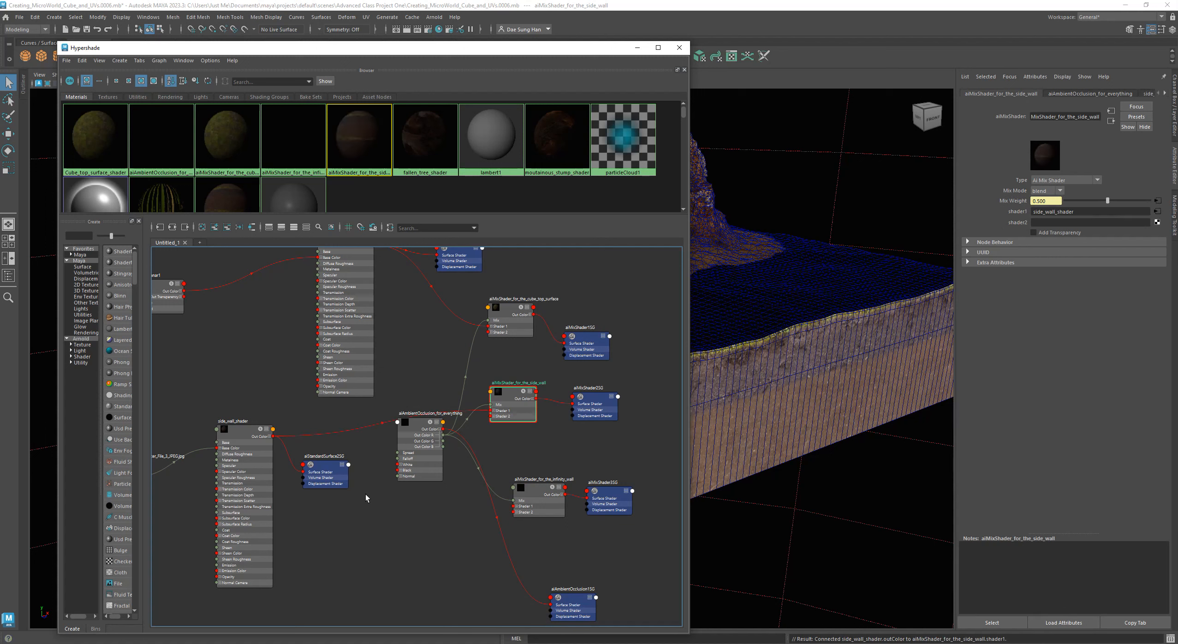
Move the side wall mix shader up beneath the cube top surface mix shader and lower the ambient occlusion node toward the infinity wall mix shader.
drag(504, 405, 498, 376)
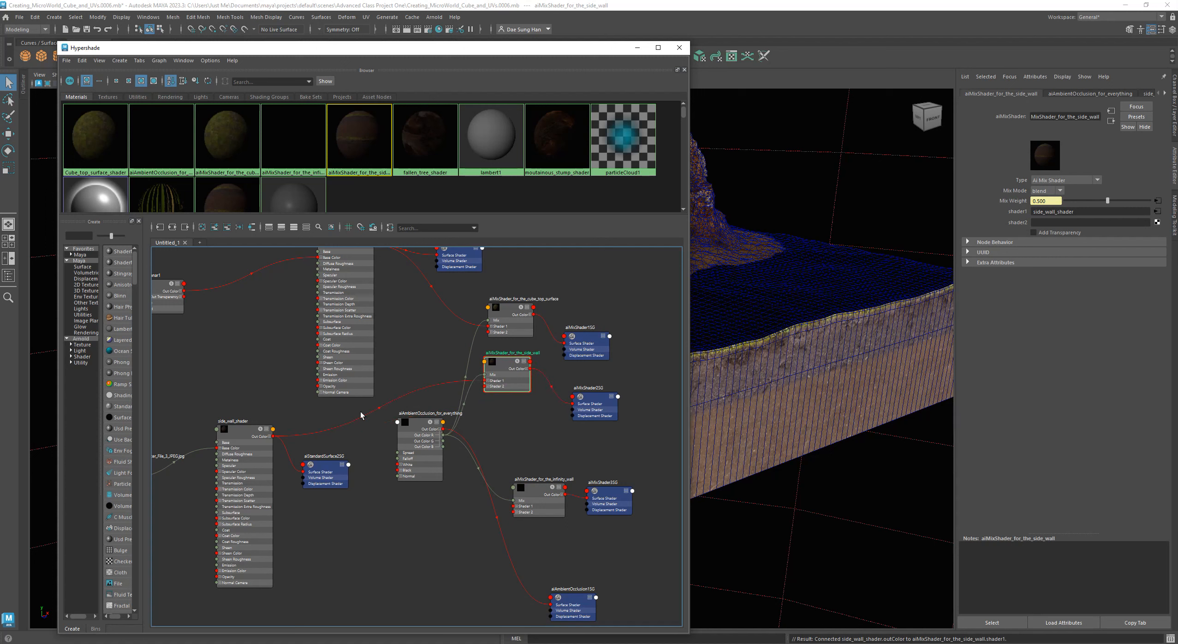
alt+middle_drag(488, 436, 476, 412)
drag(377, 386, 373, 489)
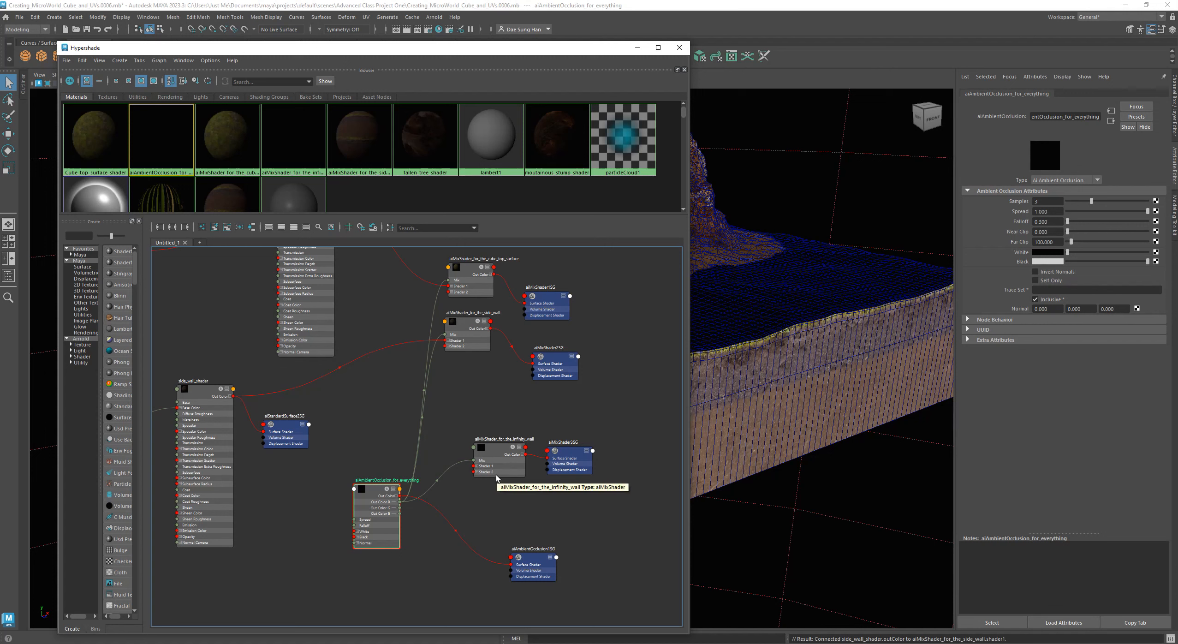
Shift the infinity wall mix shader and its shading group away from the ambient occlusion node, with the shading group beside the mix shader.
drag(501, 452, 484, 426)
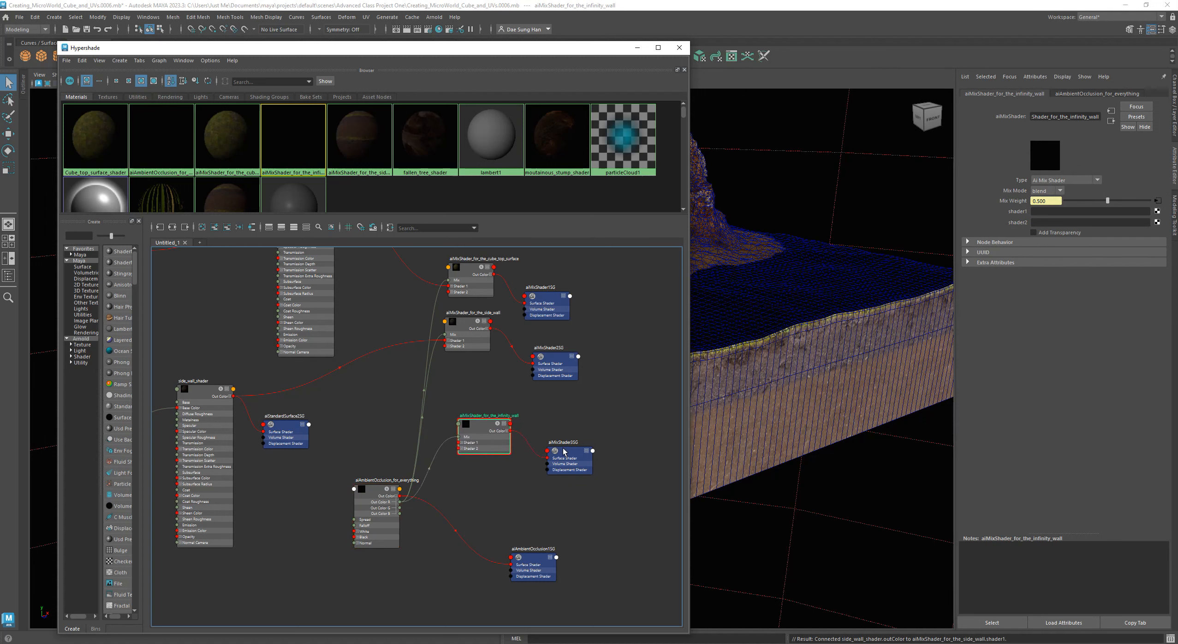
drag(563, 452, 616, 448)
drag(486, 430, 532, 442)
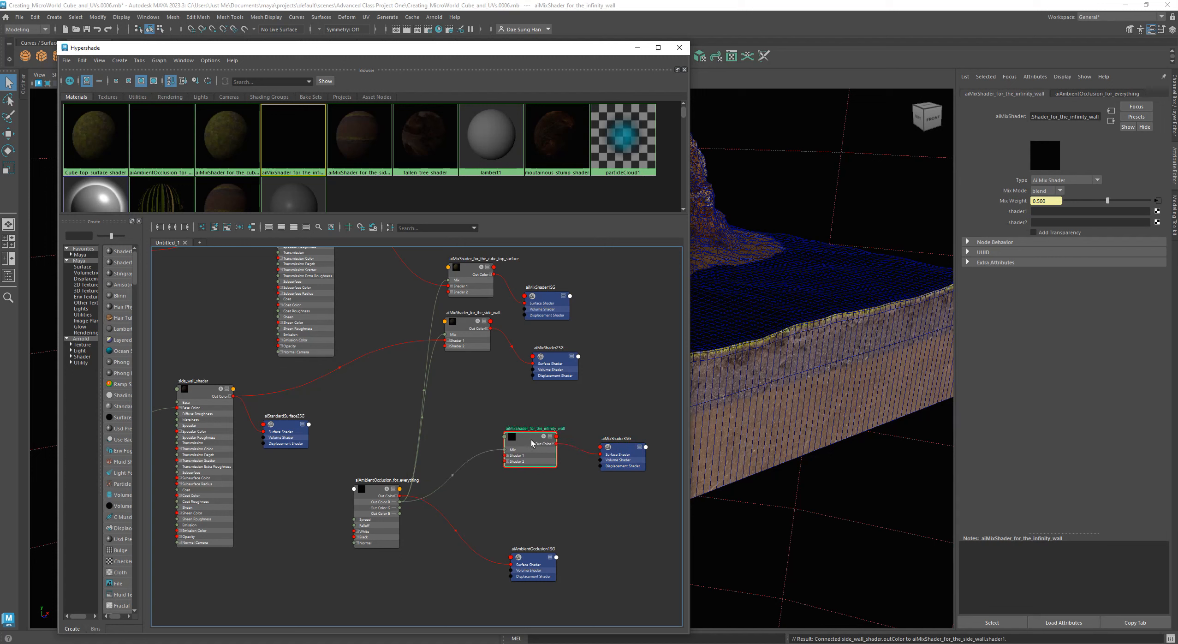
alt+middle_drag(404, 402, 346, 315)
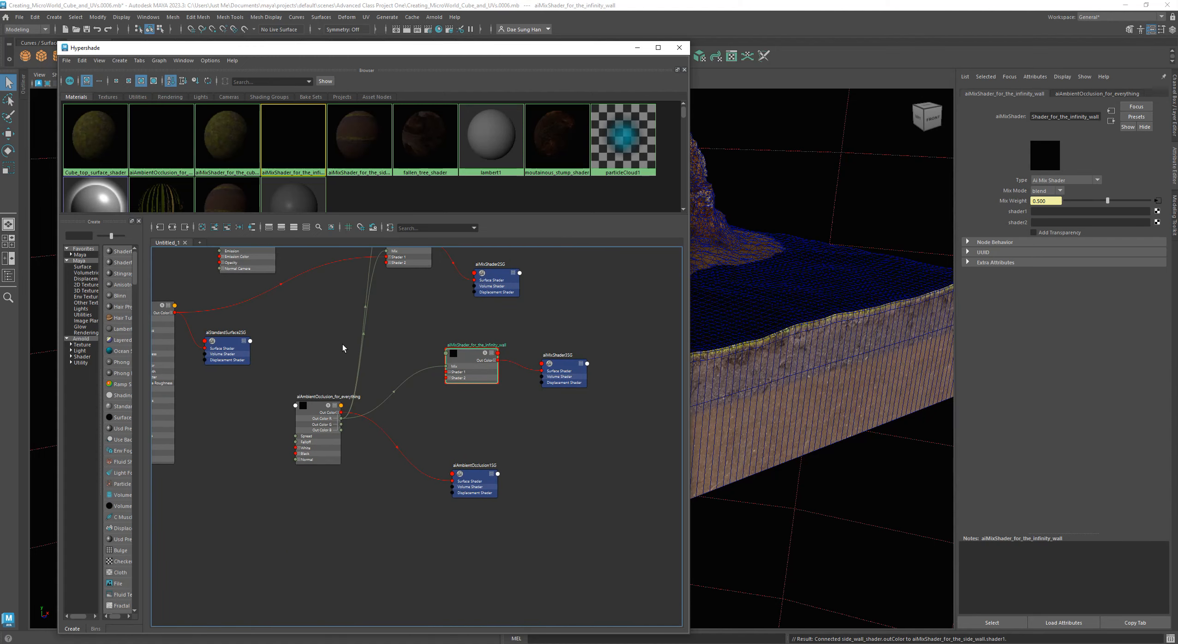
scroll(348, 346, down, 2)
alt+middle_drag(341, 358, 442, 498)
drag(364, 214, 358, 253)
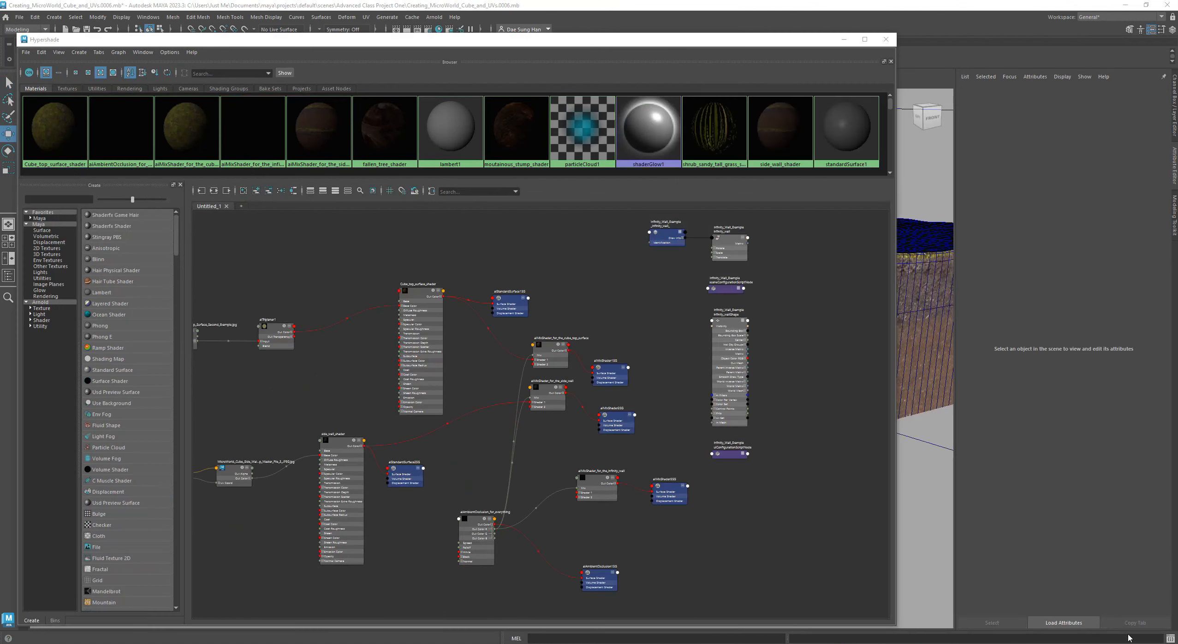
Uncover the viewport, select the infinity wall mesh to view its attributes, then bring the Hypershade back and clear the selection.
drag(616, 40, 297, 309)
click(244, 256)
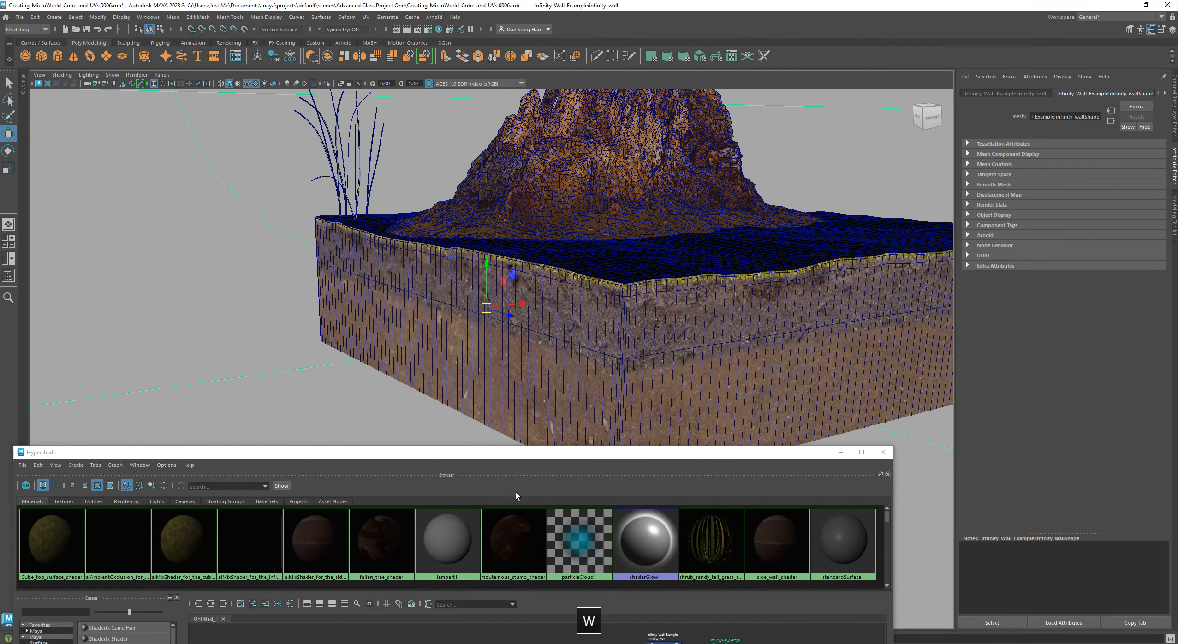
drag(467, 457, 477, 46)
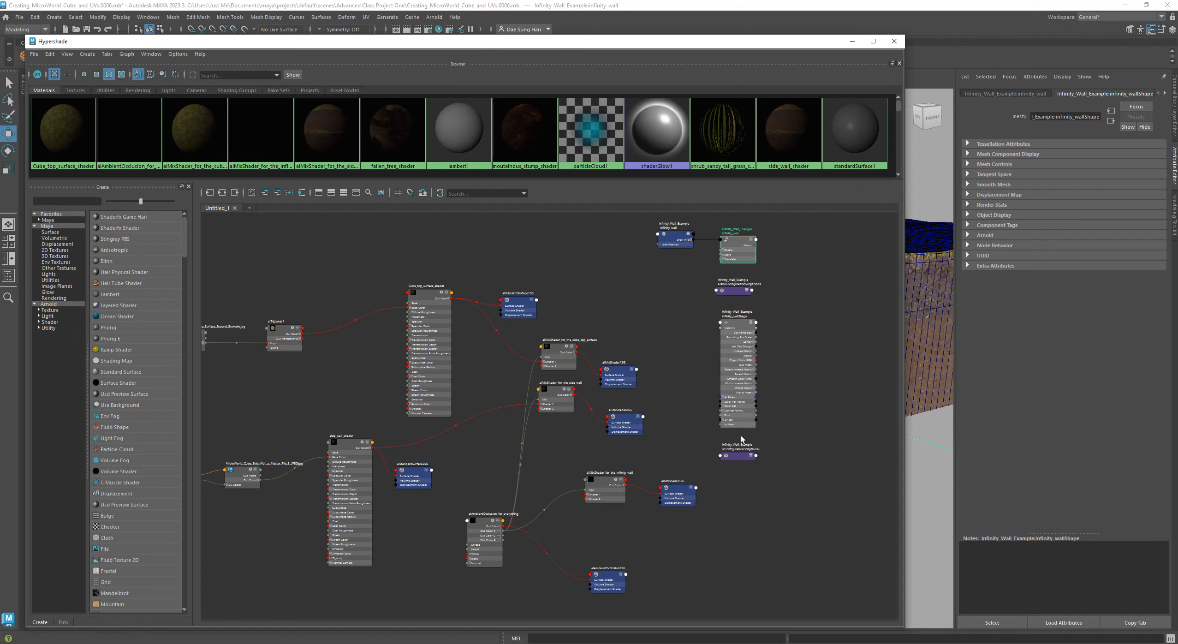
click(785, 488)
Select all the Infinity_Wall_Example nodes in the graph and remove them from it.
alt+right_drag(788, 424, 656, 310)
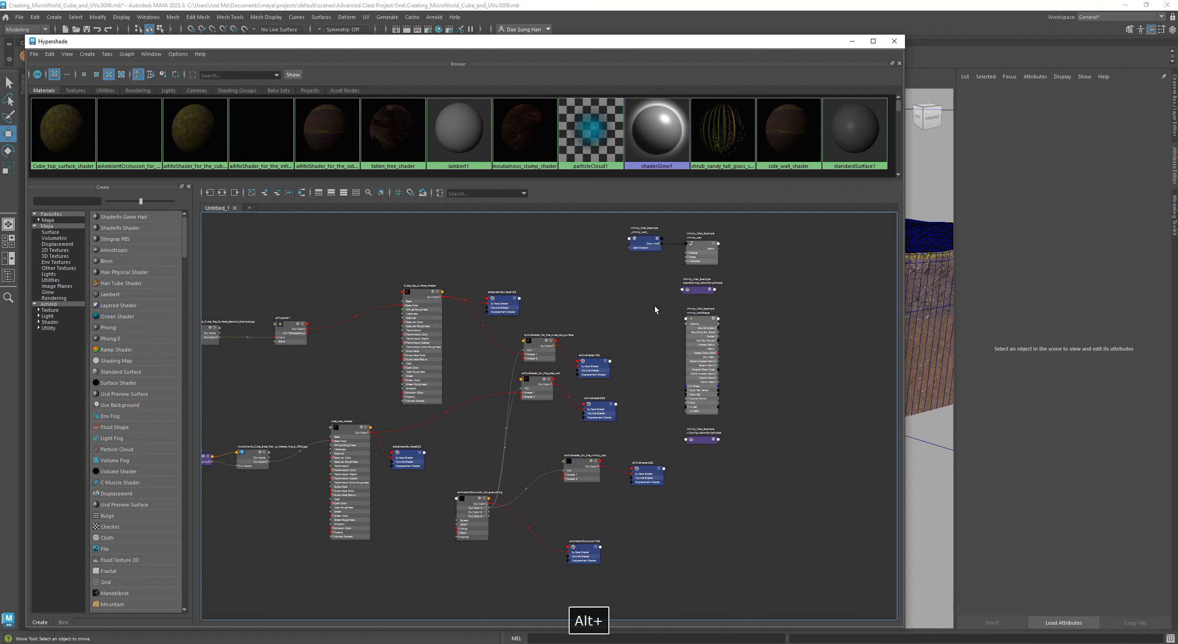
alt+middle_drag(745, 468, 694, 530)
drag(694, 530, 728, 519)
alt+right_drag(728, 519, 762, 420)
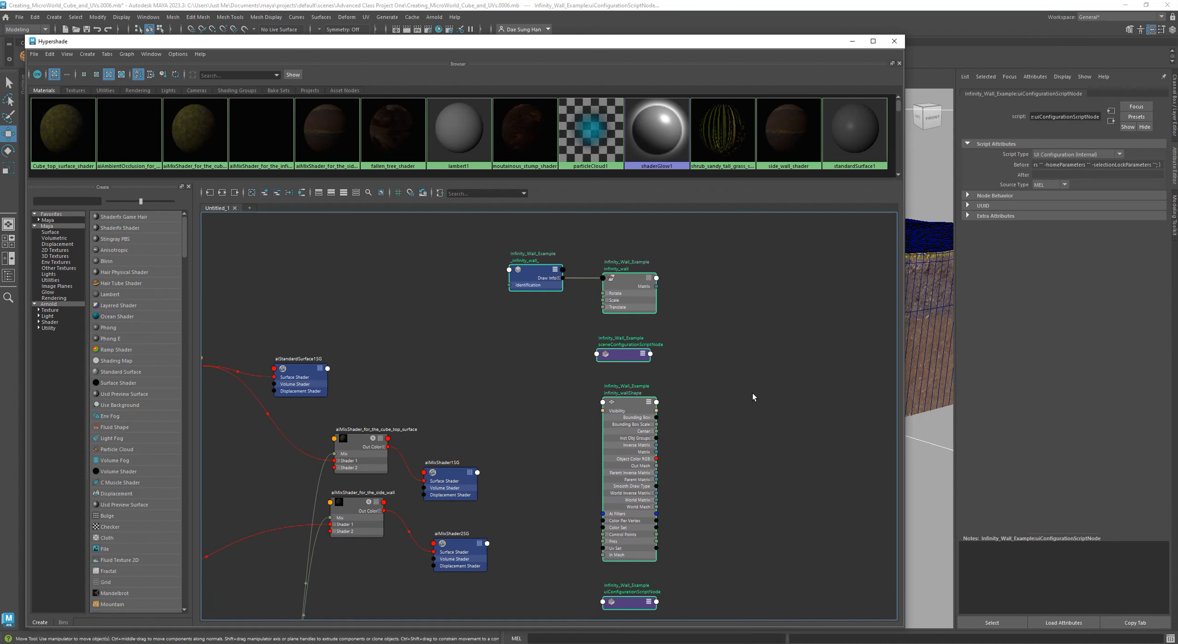
key(Delete)
Raise the ambient occlusion node so it sits closer to the mix shaders.
alt+middle_drag(632, 466, 770, 384)
drag(403, 535, 427, 461)
alt+middle_drag(404, 428, 427, 390)
alt+right_drag(426, 391, 502, 467)
alt+middle_drag(502, 467, 507, 482)
alt+right_drag(508, 482, 463, 450)
alt+middle_drag(547, 531, 601, 487)
Create an aiShadowMatte node in the empty graph area below the ambient occlusion node.
click(566, 508)
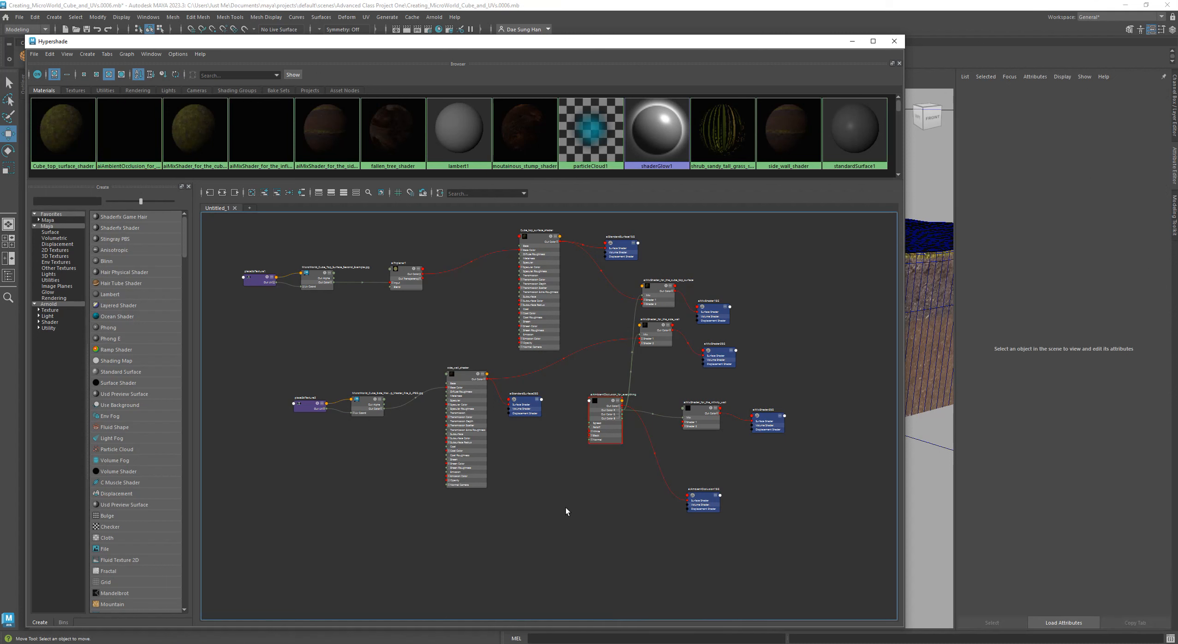
key(Tab)
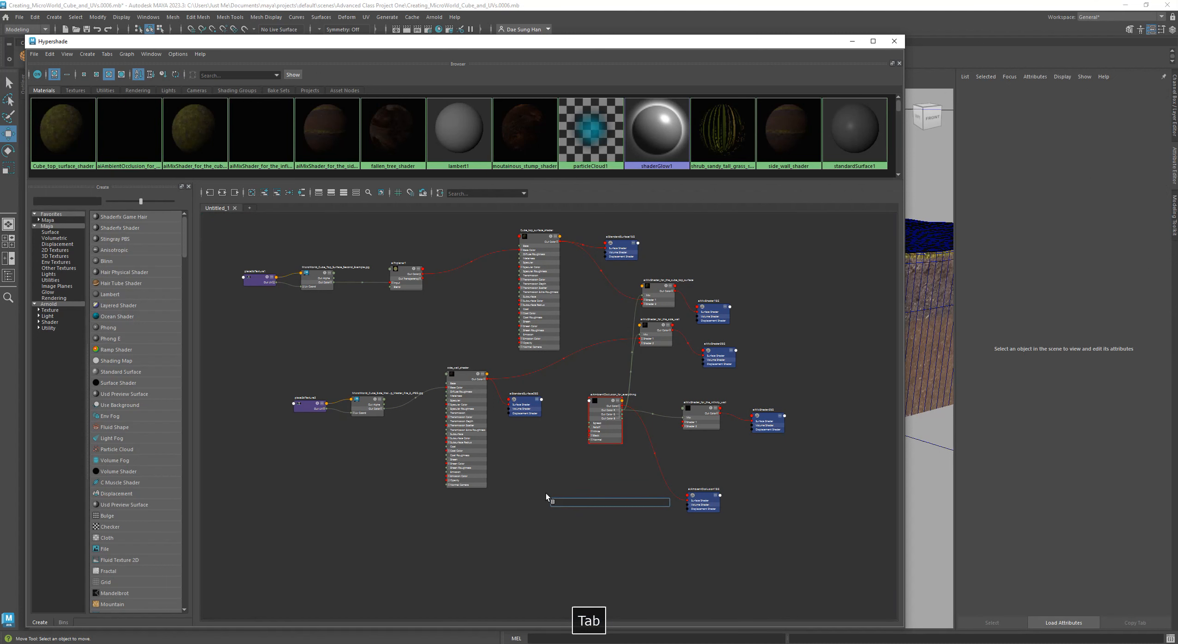
text(aishadow)
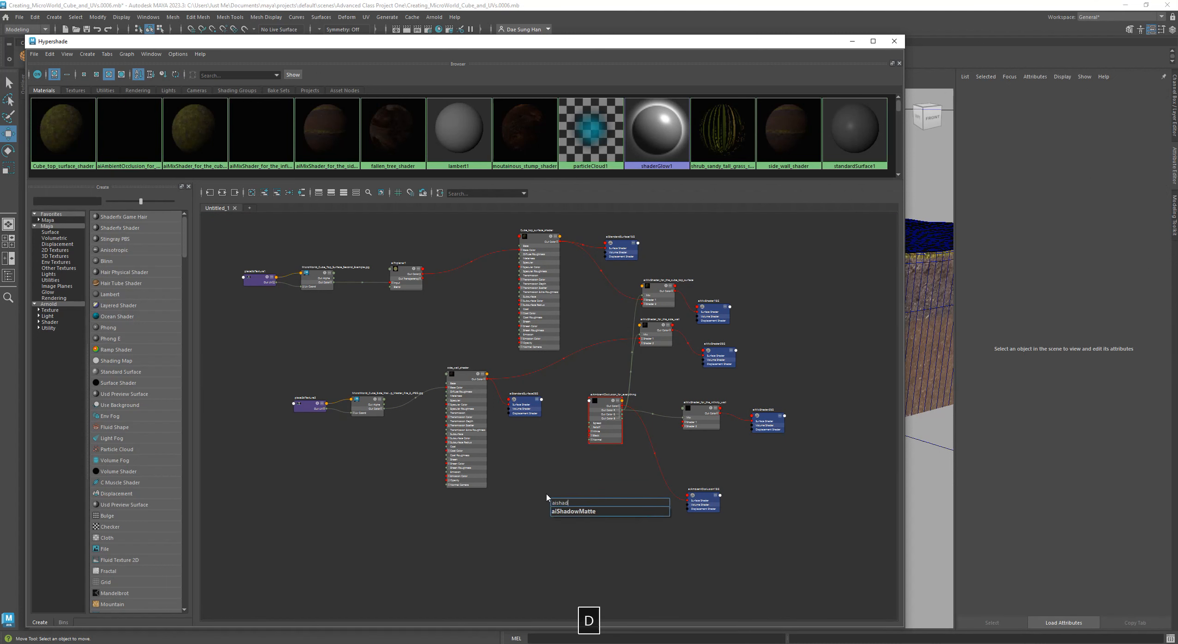
click(567, 511)
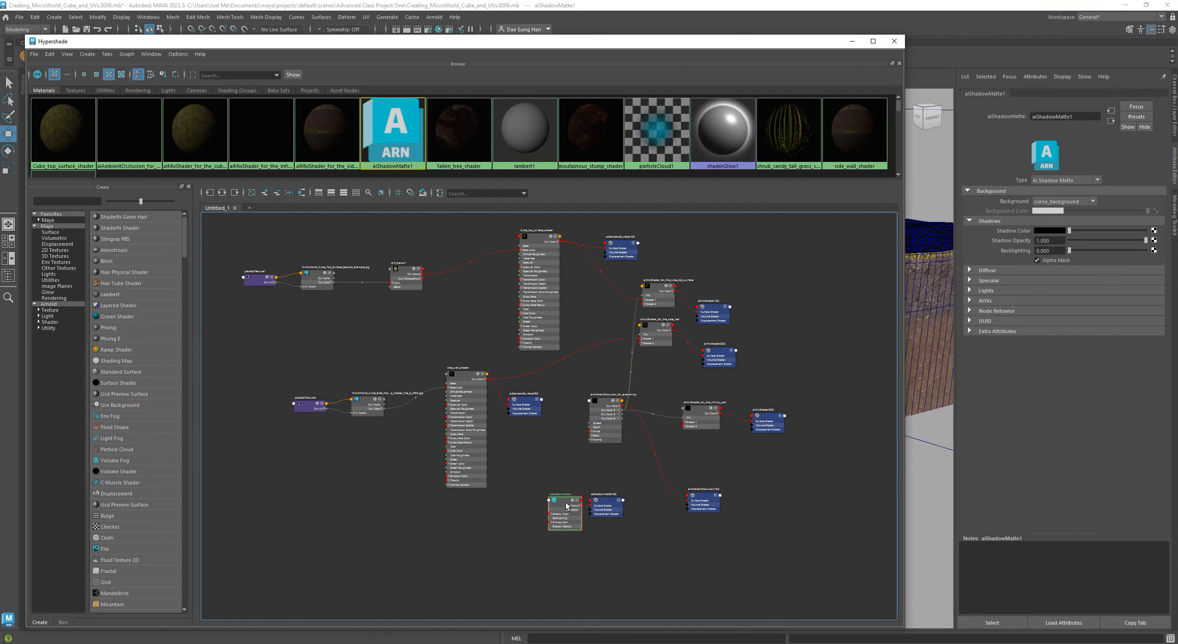
Rename the shadow matte node aiShadowMatte_for_the_infinity_wall and move it slightly away from its shading group.
alt+right_drag(541, 492, 576, 500)
double_click(575, 497)
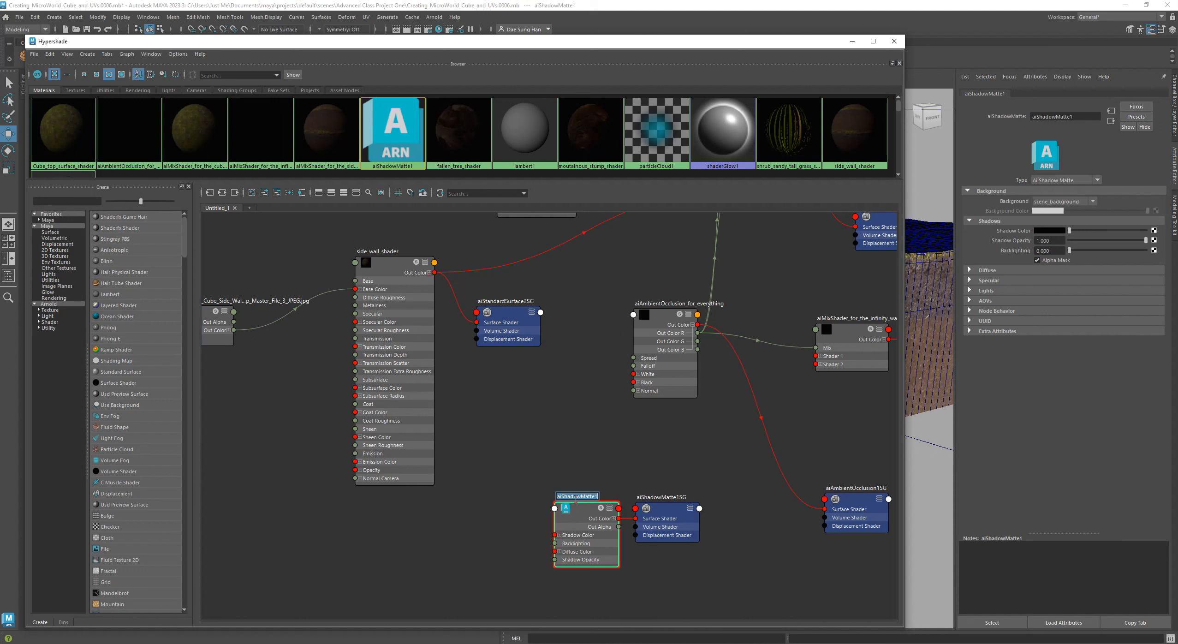
click(594, 497)
text(for the)
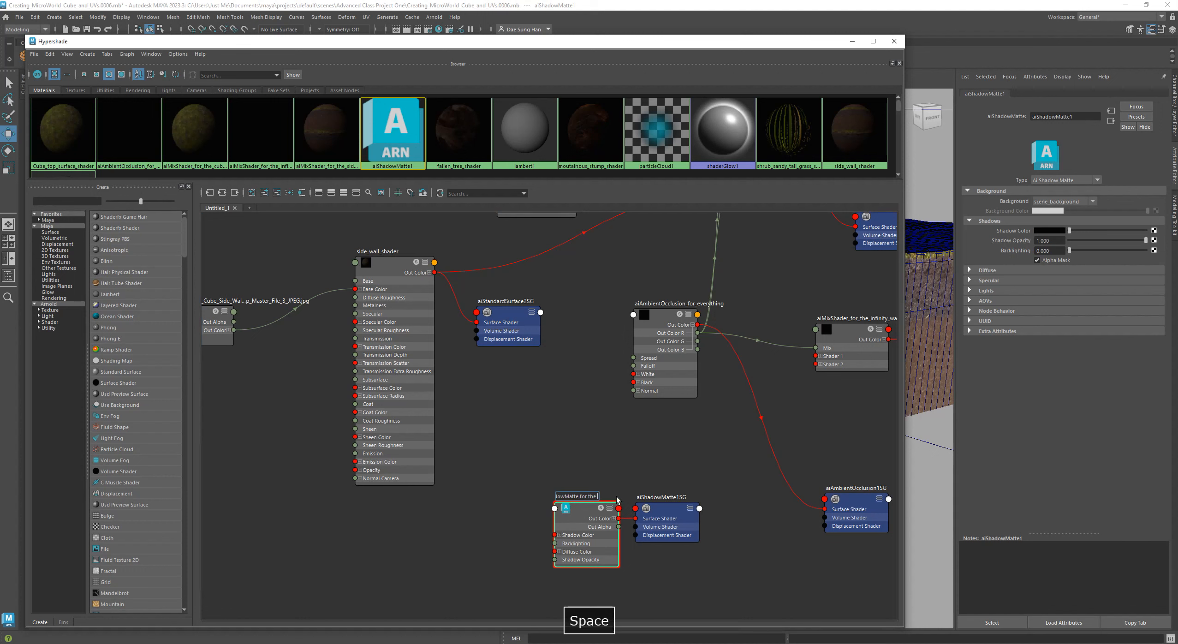
text( infinity wall)
key(Return)
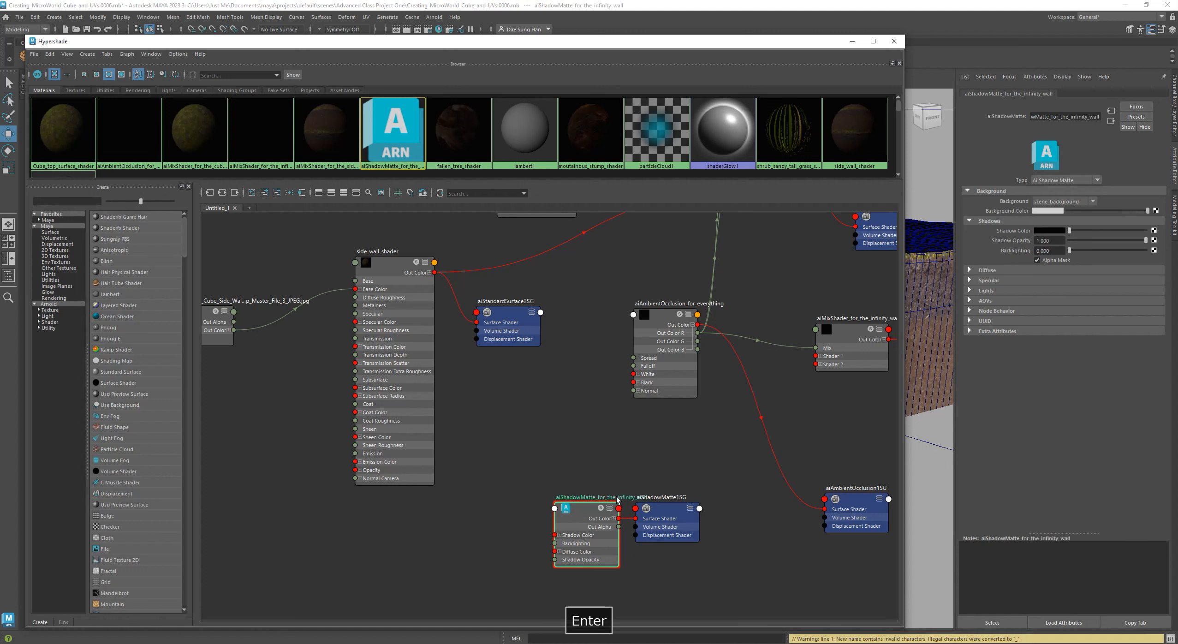
drag(580, 508, 568, 480)
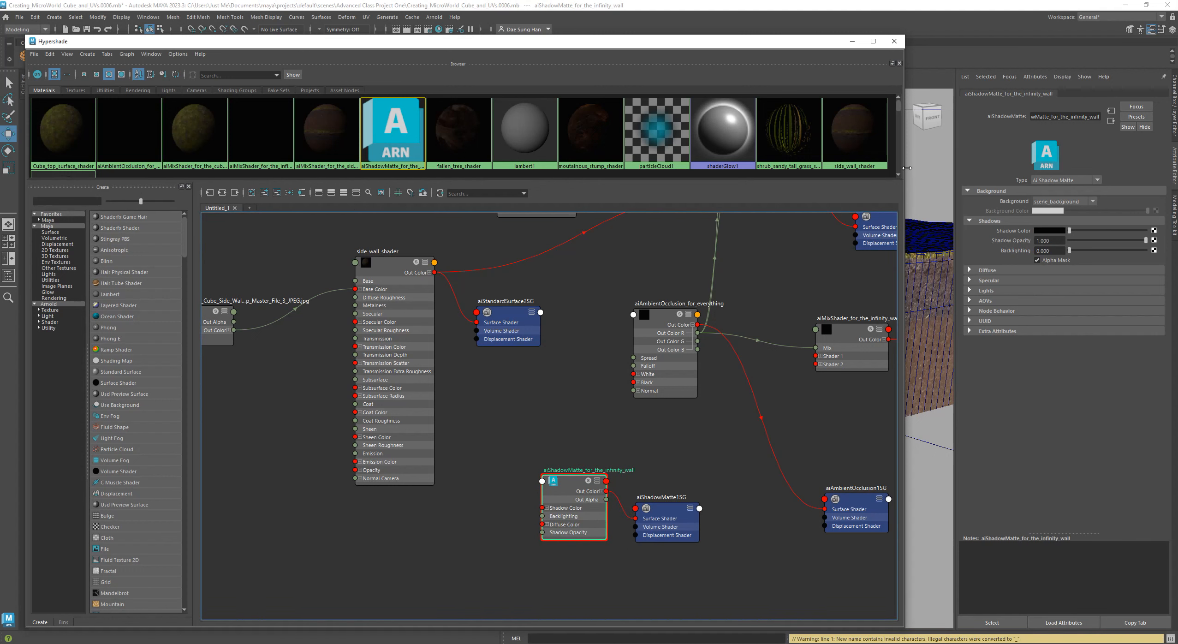
Select the infinity wall mesh in the viewport and assign aiShadowMatte_for_the_infinity_wall to it.
click(921, 139)
drag(789, 43, 689, 361)
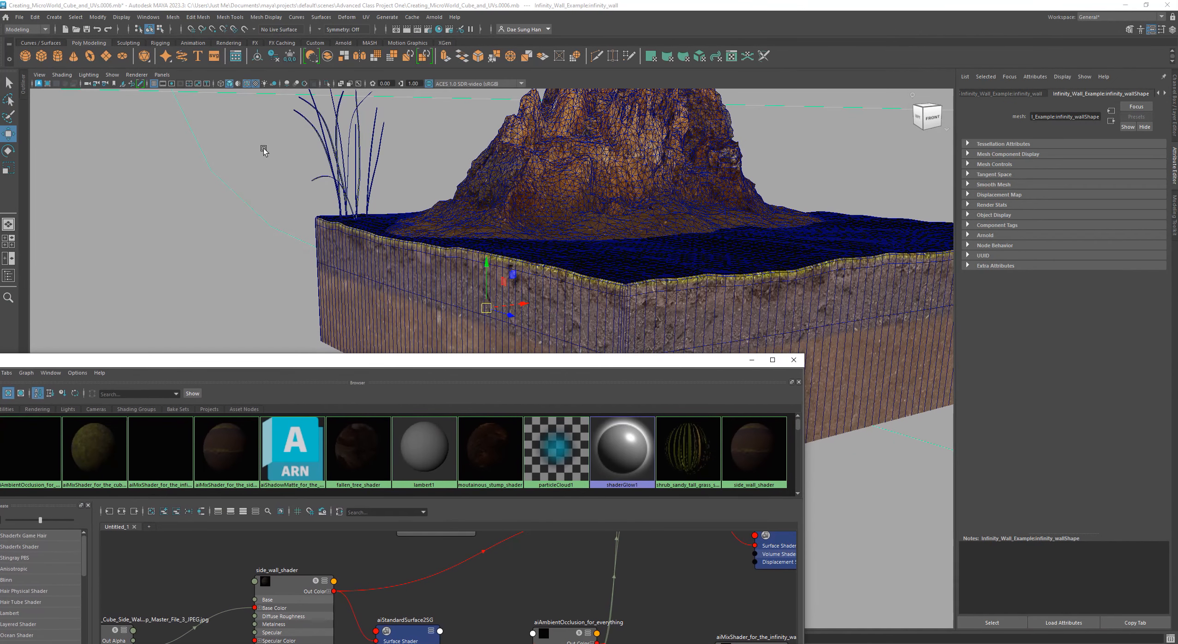
drag(237, 364, 352, 55)
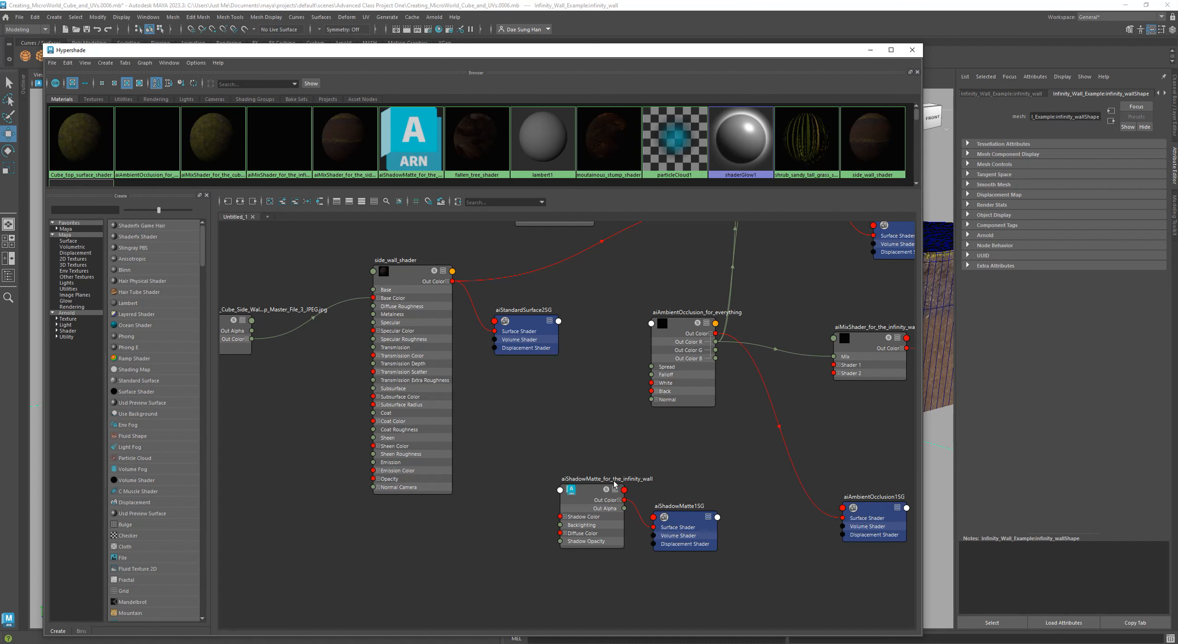
right_click(587, 493)
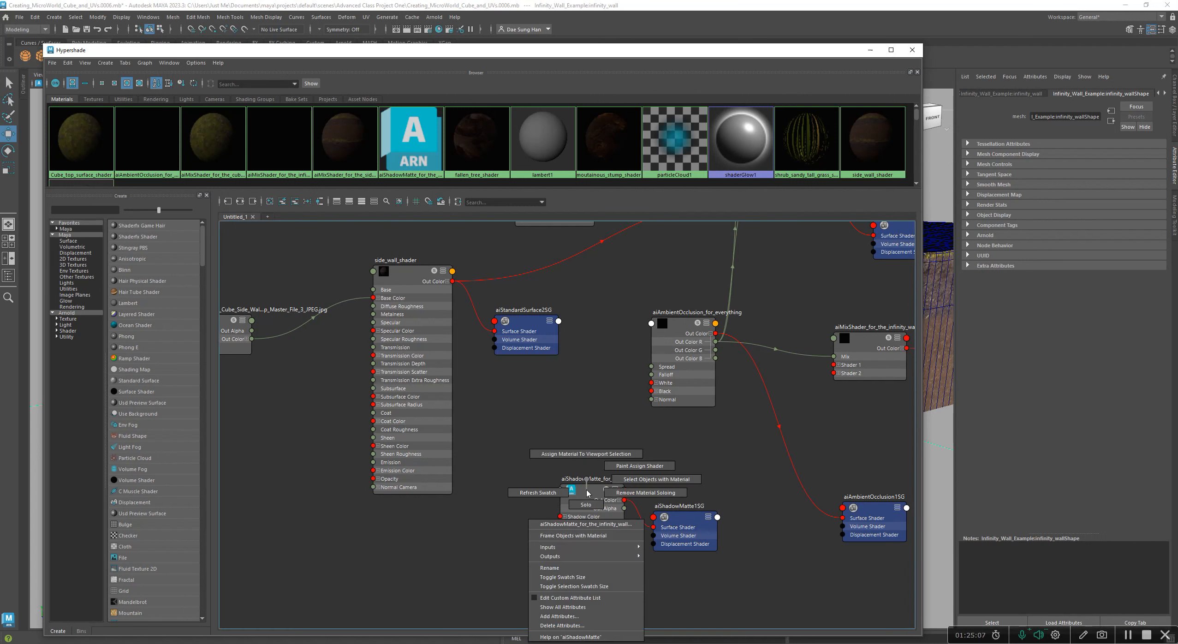
click(582, 453)
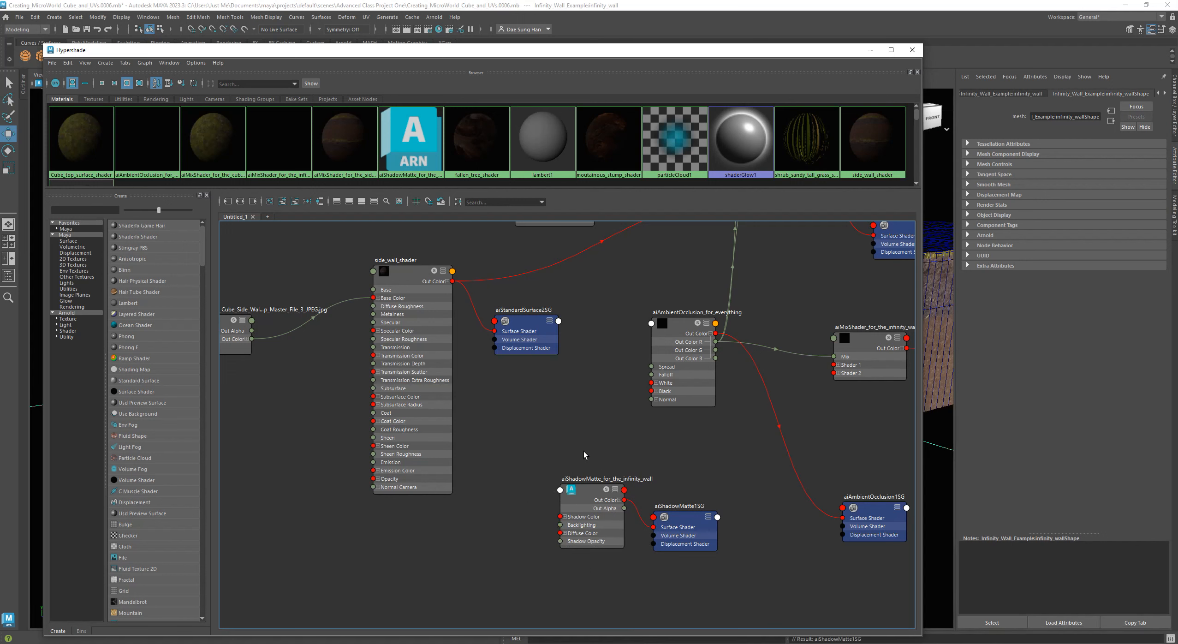
mouse_move(695, 46)
mouse_down()
mouse_move(376, 422)
mouse_move(402, 419)
mouse_move(699, 245)
mouse_move(695, 33)
mouse_up()
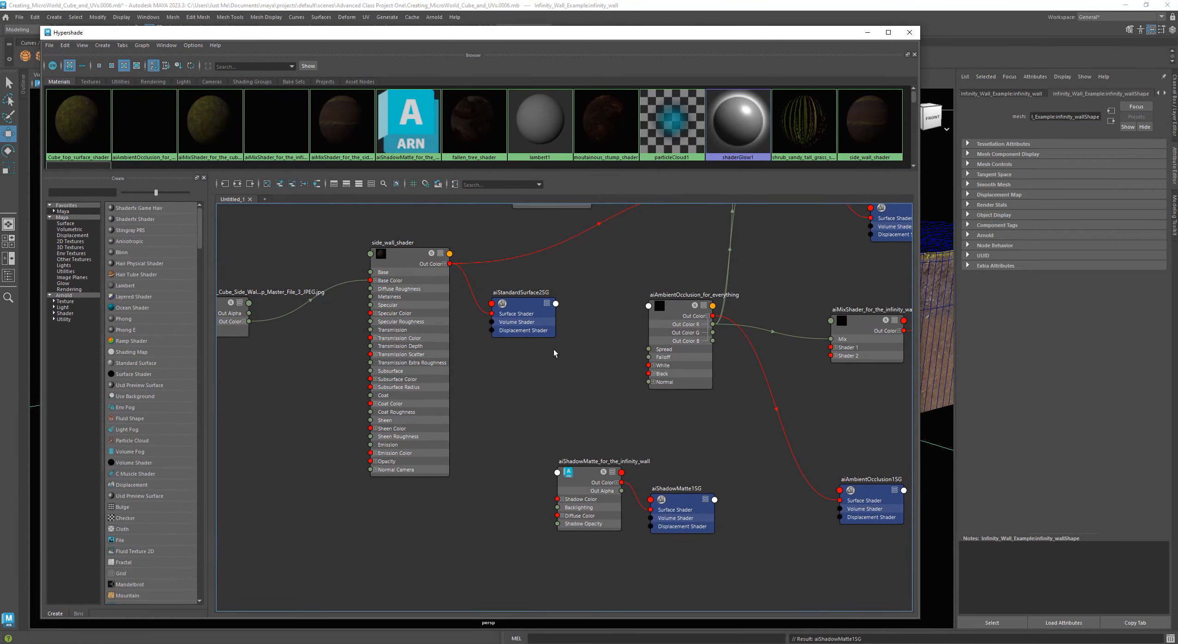
Set the infinity wall shadow matte's Background to background_color and make the background color a pale blue.
click(562, 461)
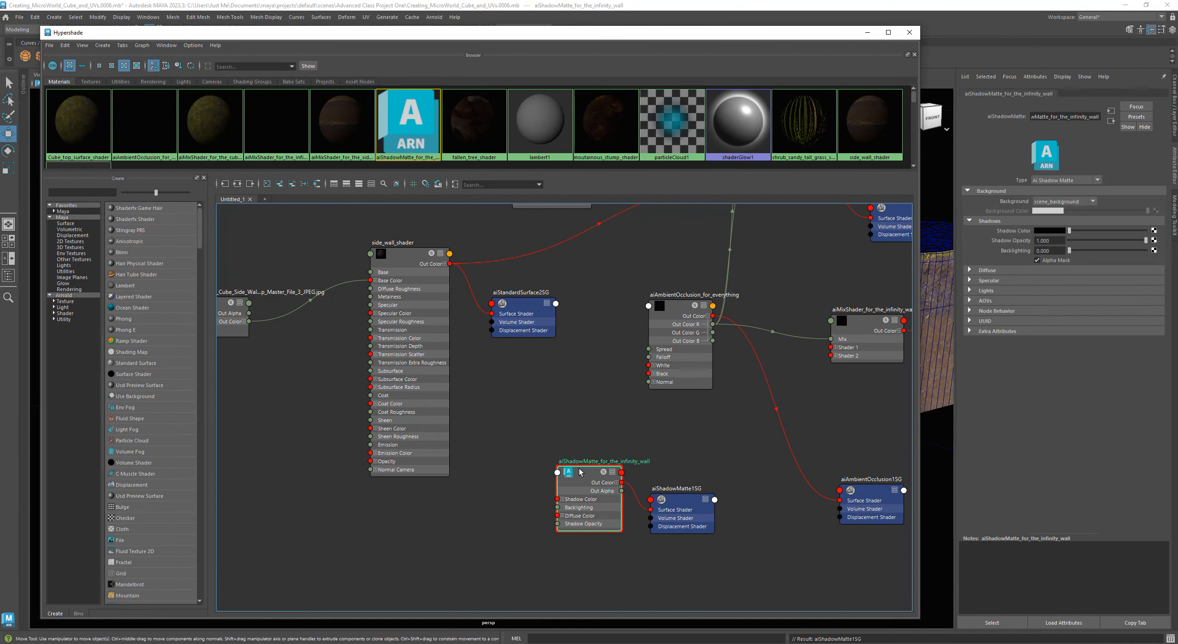
click(1056, 201)
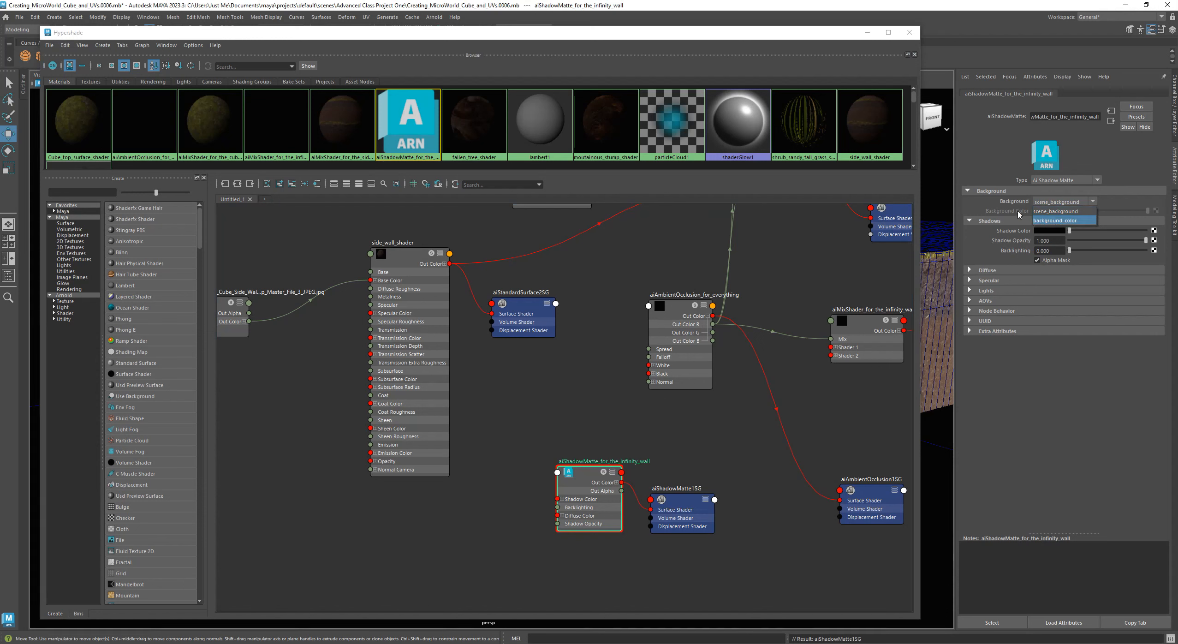
click(1056, 219)
click(1049, 212)
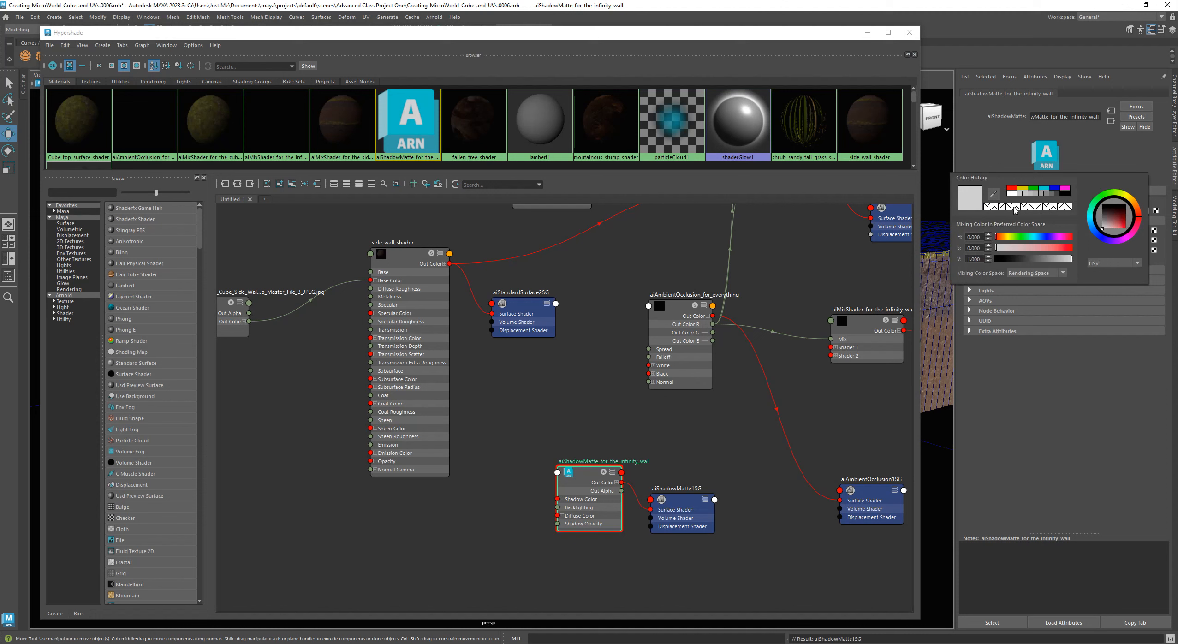
click(1039, 236)
click(1022, 248)
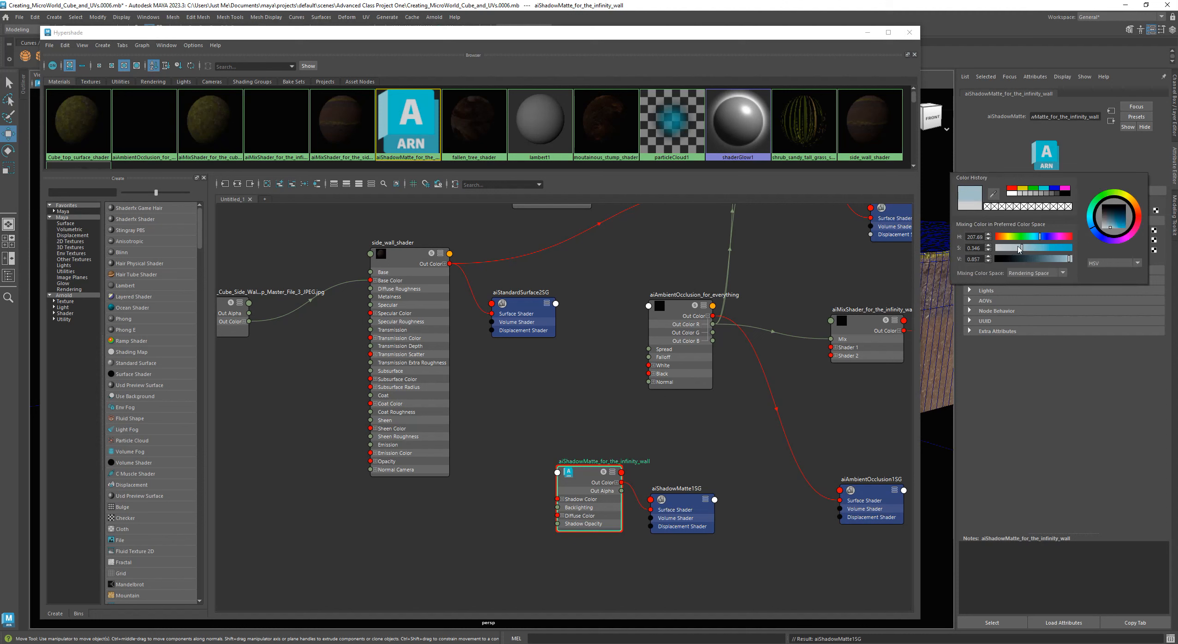
click(1025, 248)
click(1042, 238)
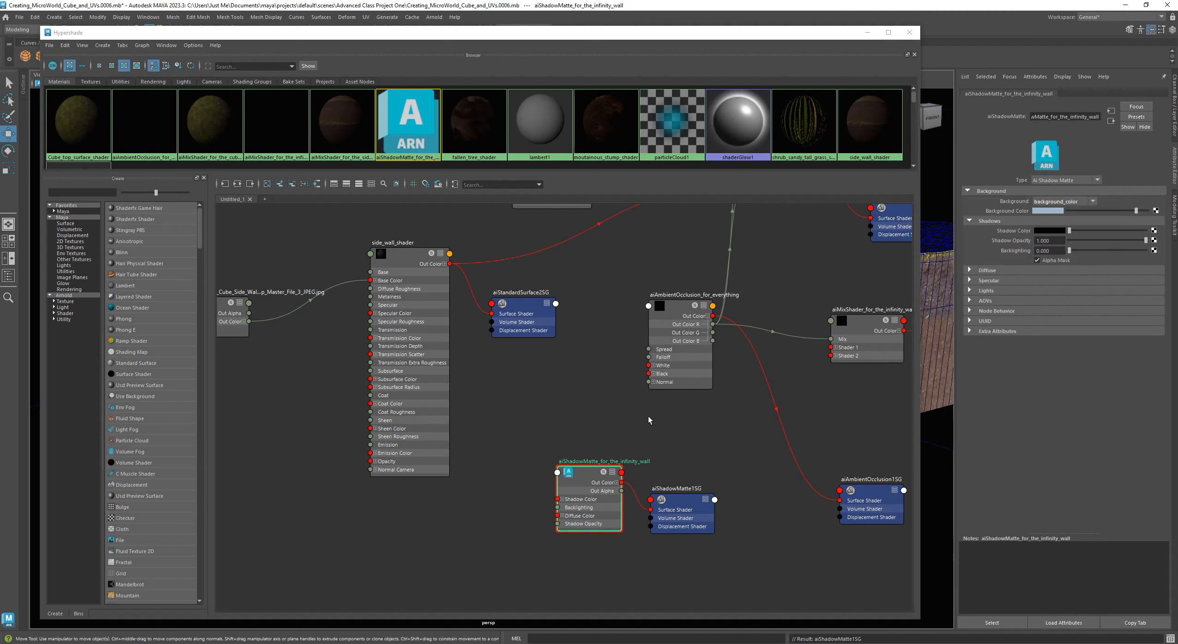
Place the shadow matte node and its shading group together beneath the infinity wall mix shader.
alt+middle_drag(619, 430, 469, 440)
shift+click(527, 514)
drag(526, 514, 706, 576)
alt+middle_drag(800, 455, 696, 447)
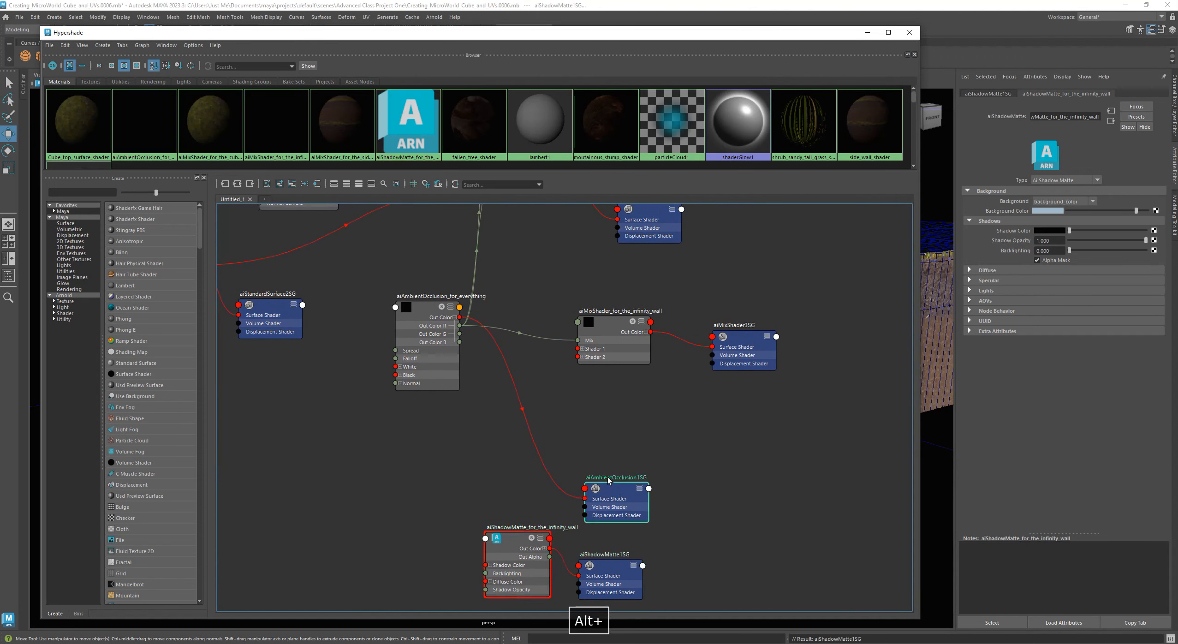
click(539, 404)
drag(488, 475, 655, 575)
drag(615, 569, 701, 479)
click(794, 501)
Nudge the ambient occlusion shading group into place and move the ambient occlusion node farther from the infinity wall mix shader.
alt+middle_drag(633, 408, 599, 498)
drag(499, 489, 485, 476)
drag(393, 399, 347, 413)
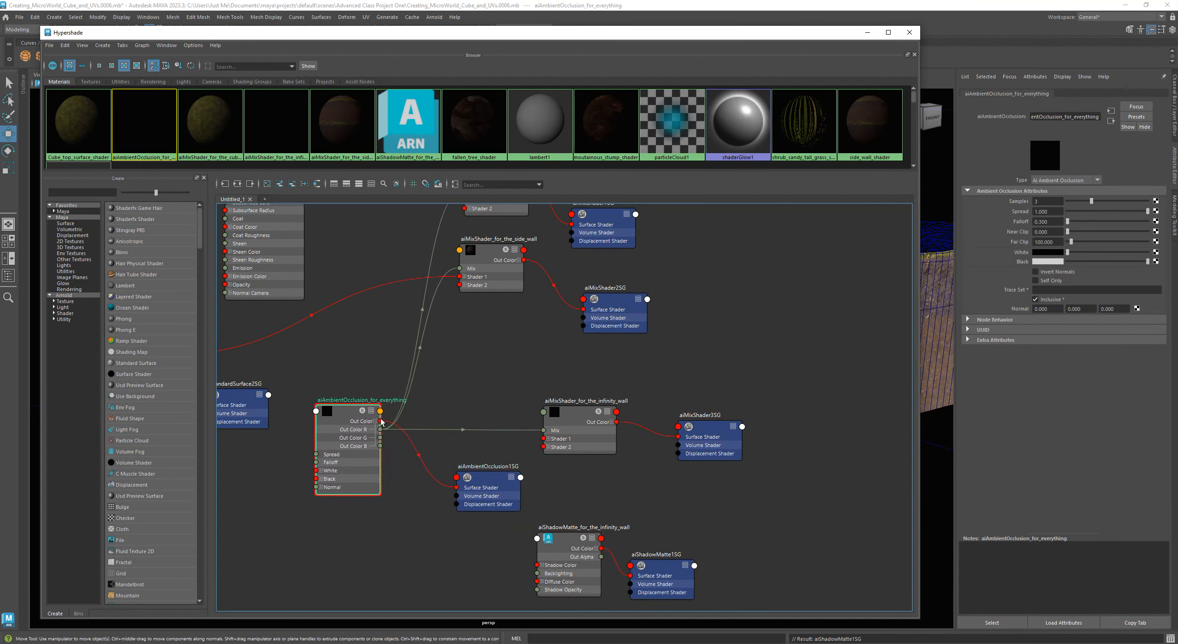
Move the infinity wall mix shader slightly closer to its shading group, above the shadow matte node.
alt+middle_drag(641, 478, 641, 506)
mouse_move(582, 439)
mouse_down()
mouse_move(604, 433)
mouse_move(571, 431)
mouse_move(599, 433)
mouse_up()
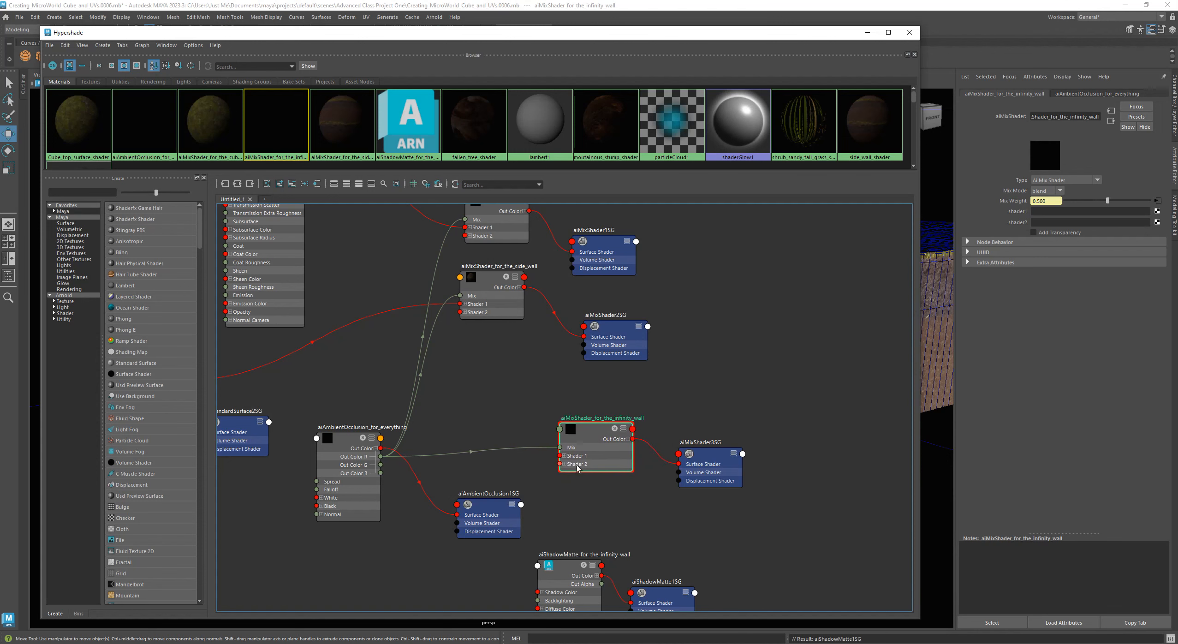
alt+middle_drag(601, 475, 600, 437)
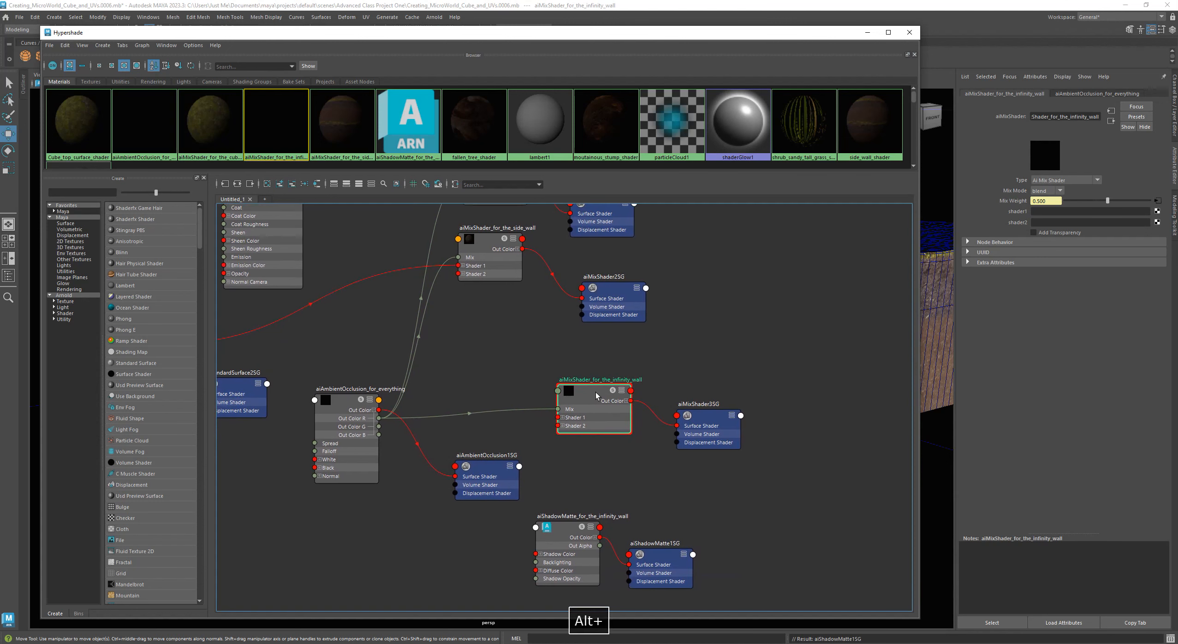
drag(595, 392, 605, 401)
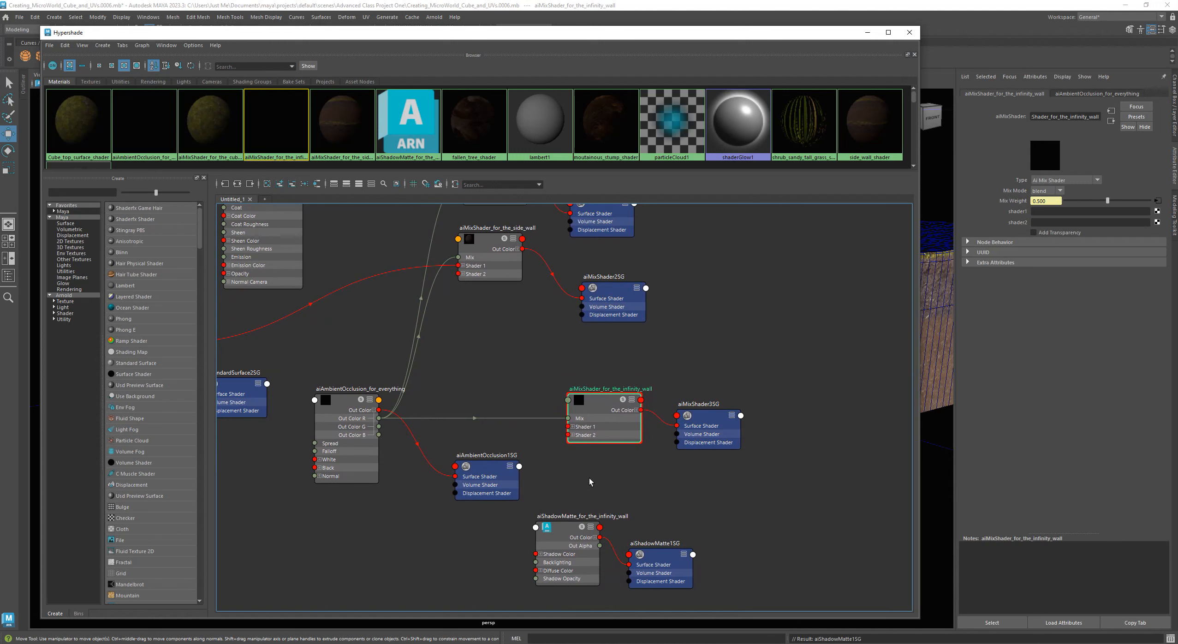
drag(596, 401, 589, 406)
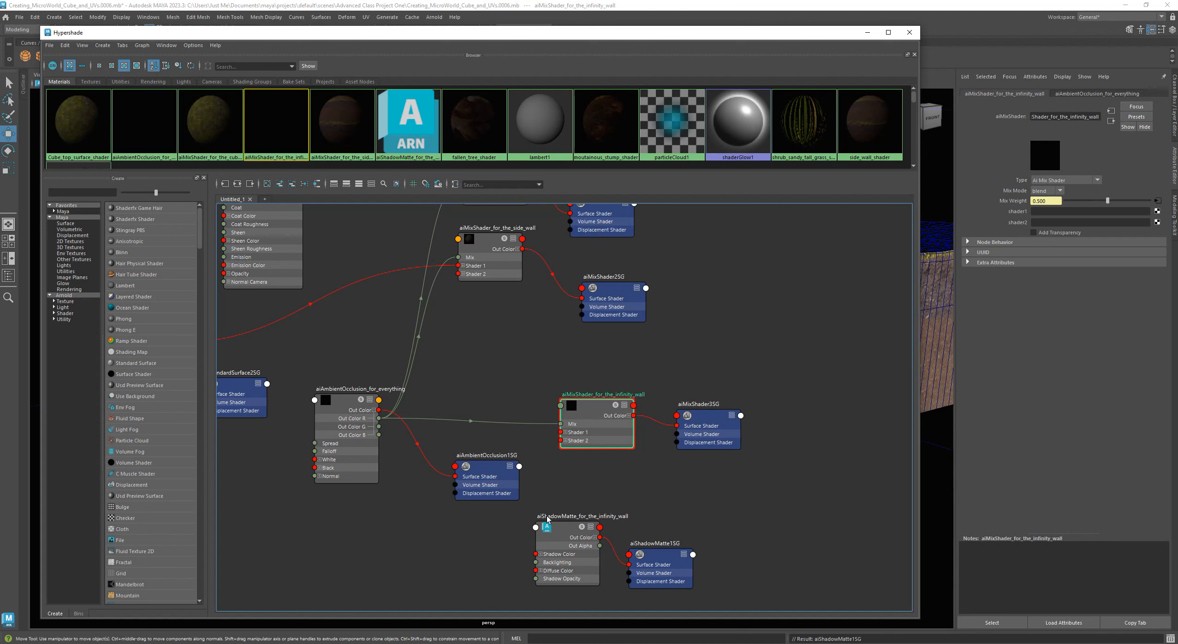
Connect the infinity wall shadow matte to the shader1 input of the infinity wall mix shader.
right_click(567, 530)
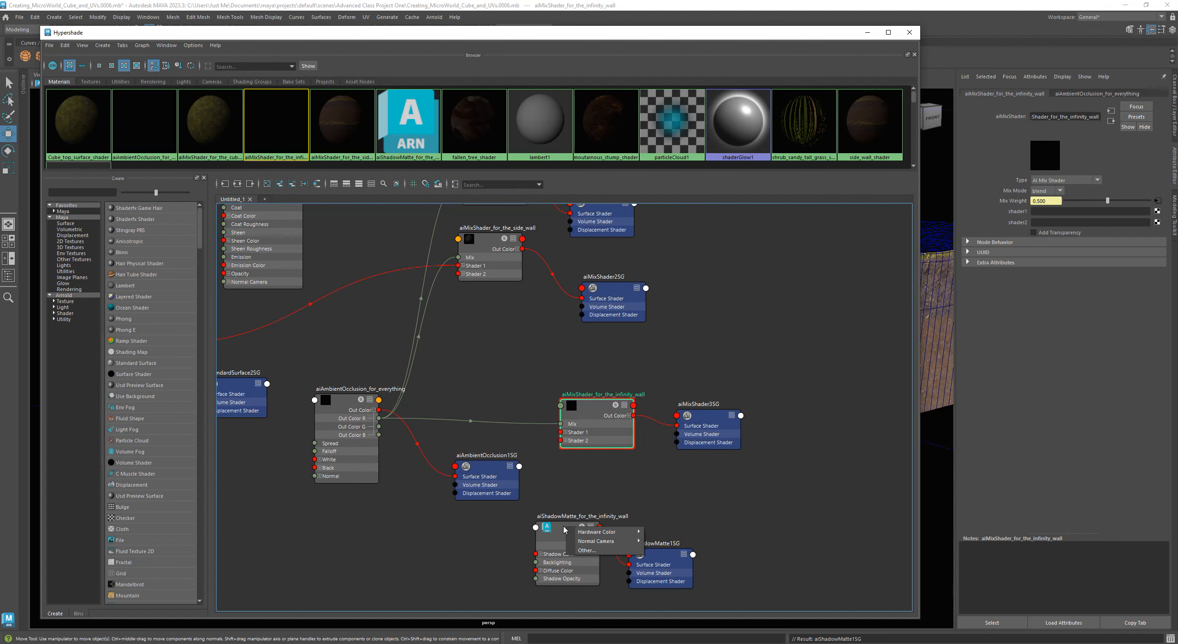
click(573, 505)
click(597, 411)
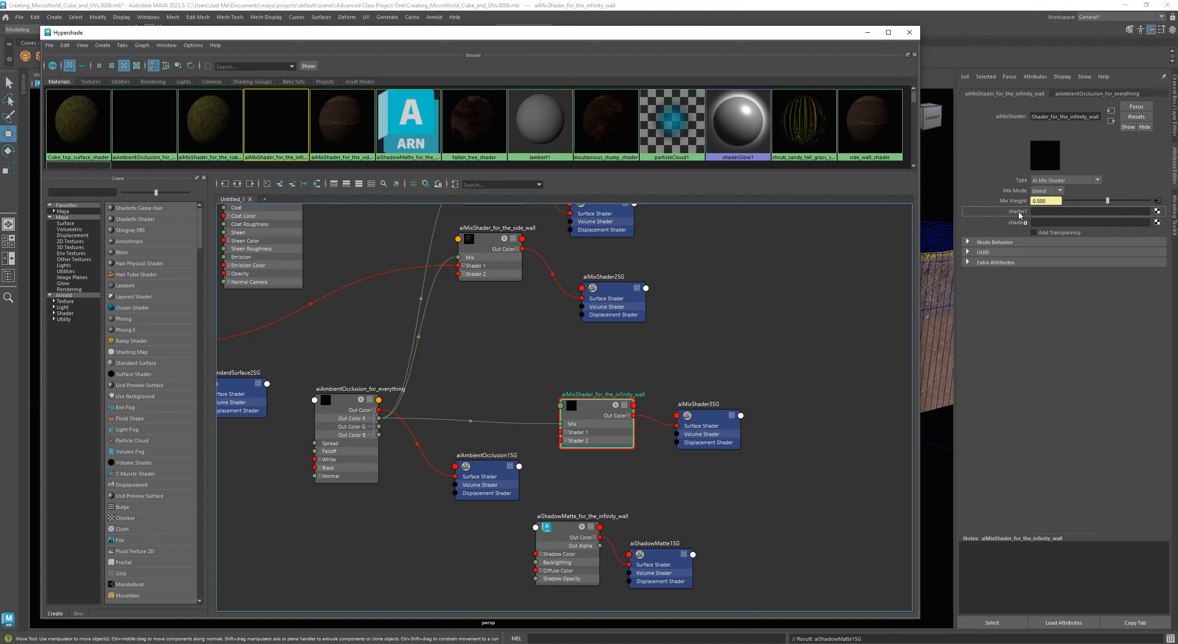
middle_drag(1018, 215, 1018, 216)
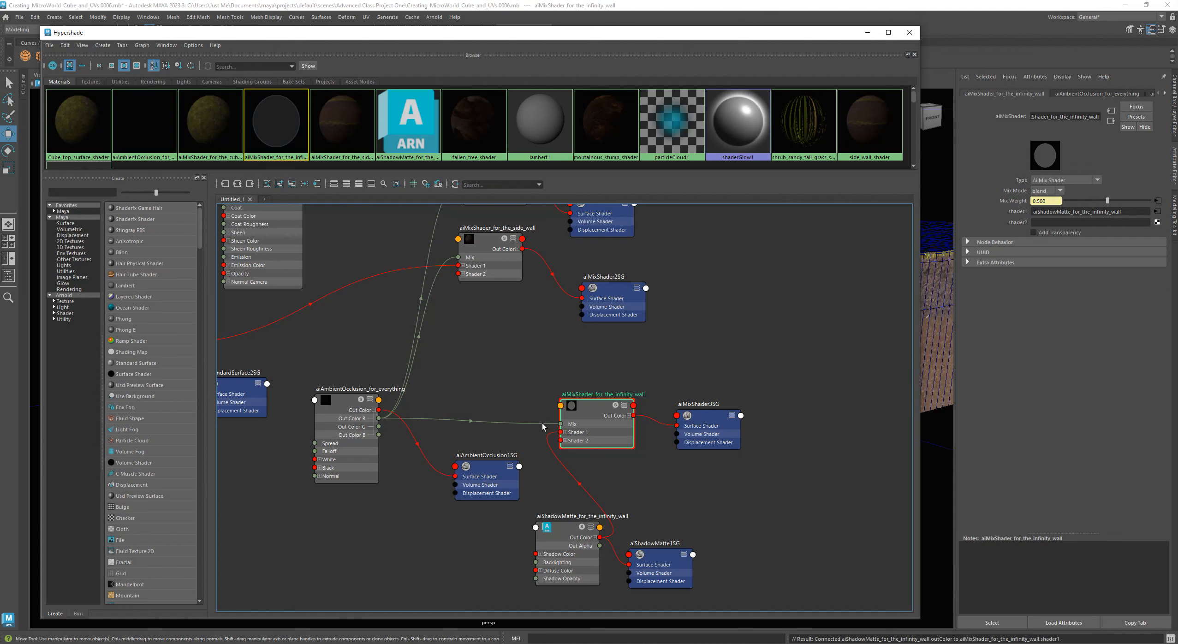
Spread out the infinity wall mix shader and its shading group, and place the ambient occlusion shading group beside the ambient occlusion node.
drag(698, 427, 794, 422)
drag(588, 410, 670, 420)
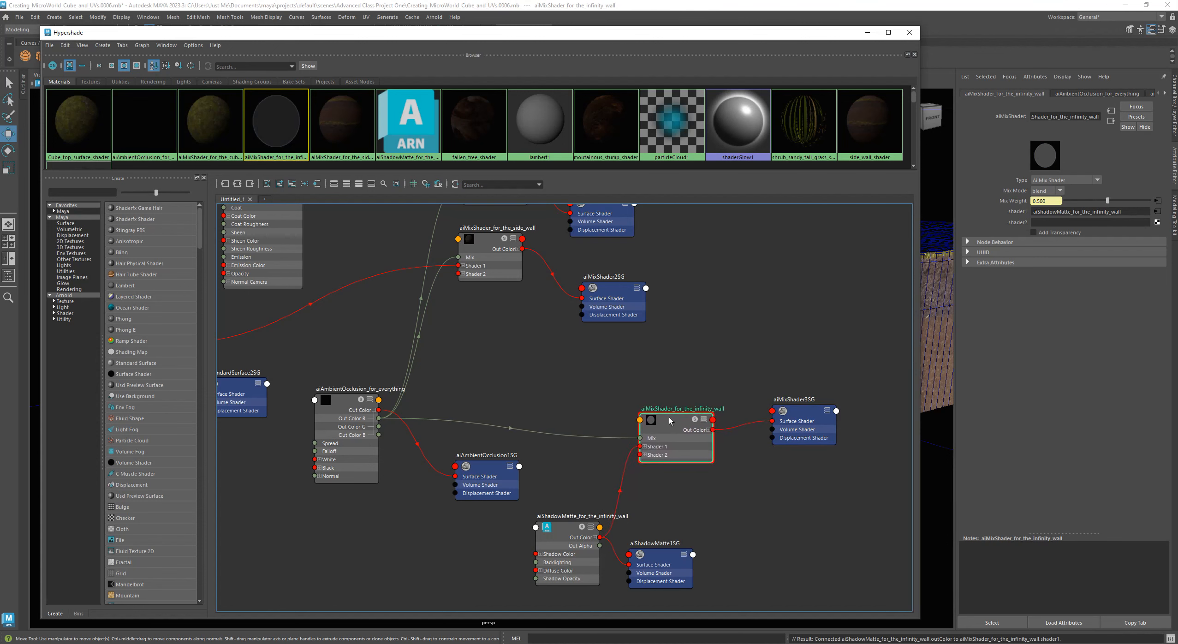
drag(332, 402, 360, 344)
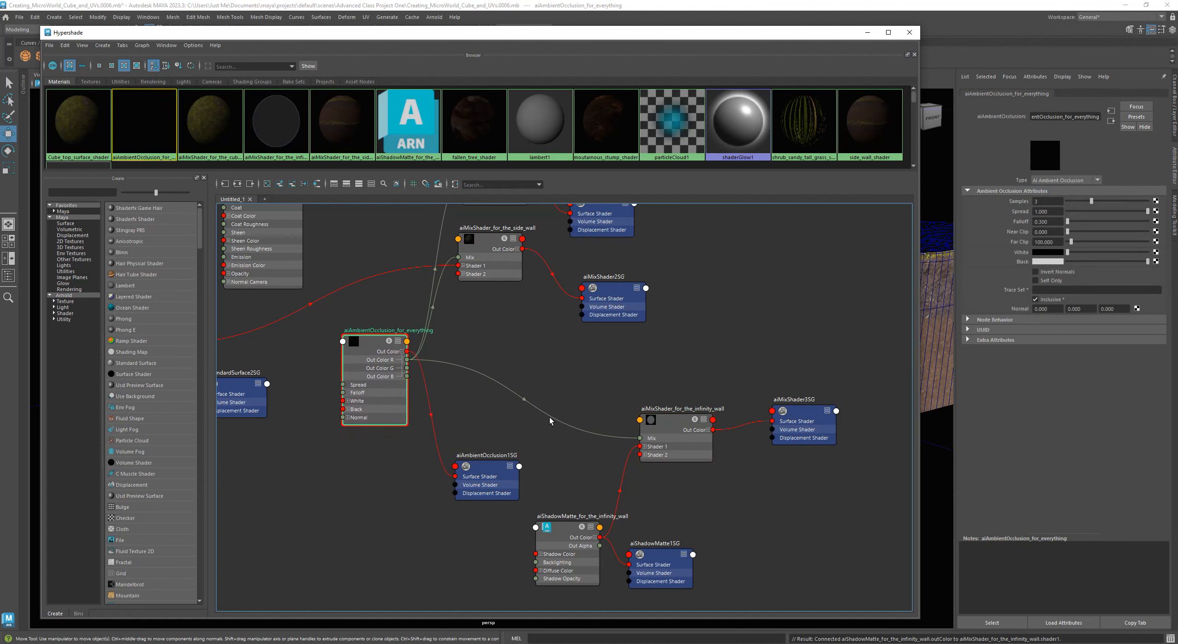
drag(577, 525, 581, 514)
drag(472, 463, 477, 321)
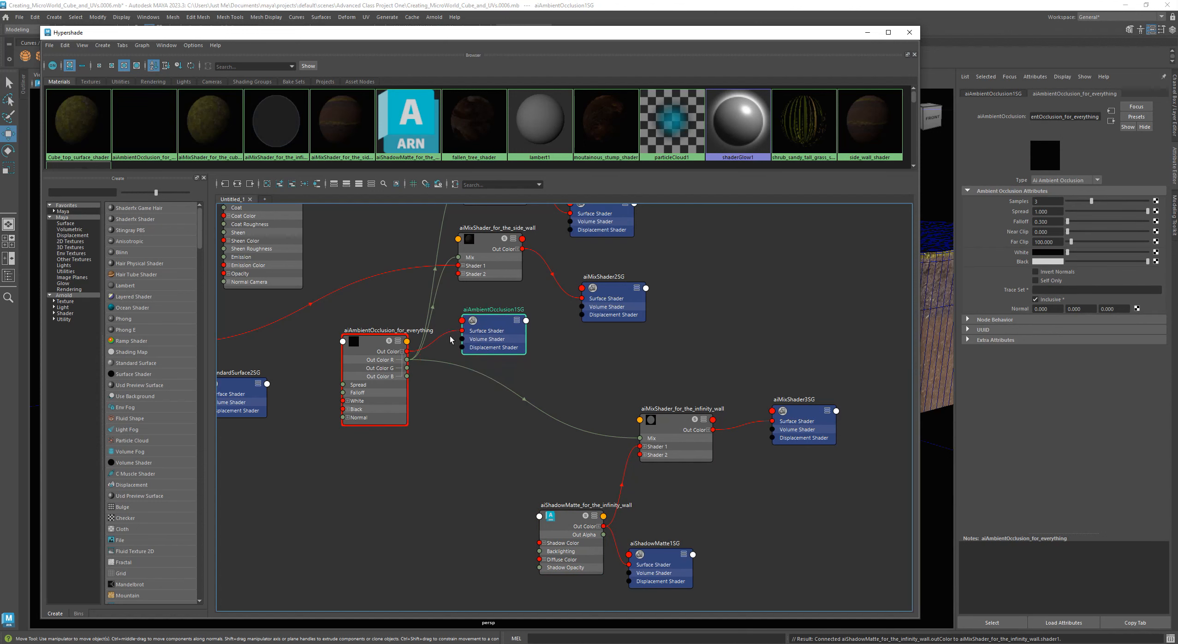
Move the shadow matte and its shading group farther below the infinity wall mix shader to free space beside them.
alt+middle_drag(470, 475, 465, 402)
alt+right_drag(464, 402, 514, 455)
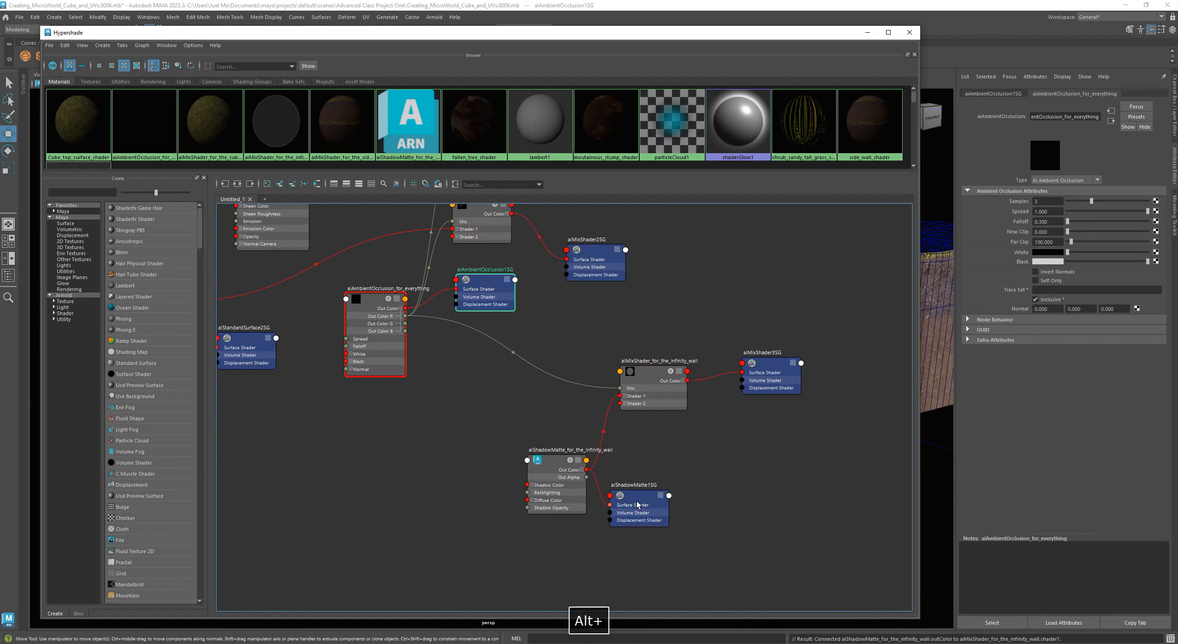
drag(638, 505, 716, 508)
drag(556, 461, 608, 490)
Create an aiStandardSurface node in the empty graph area below the ambient occlusion node.
click(333, 459)
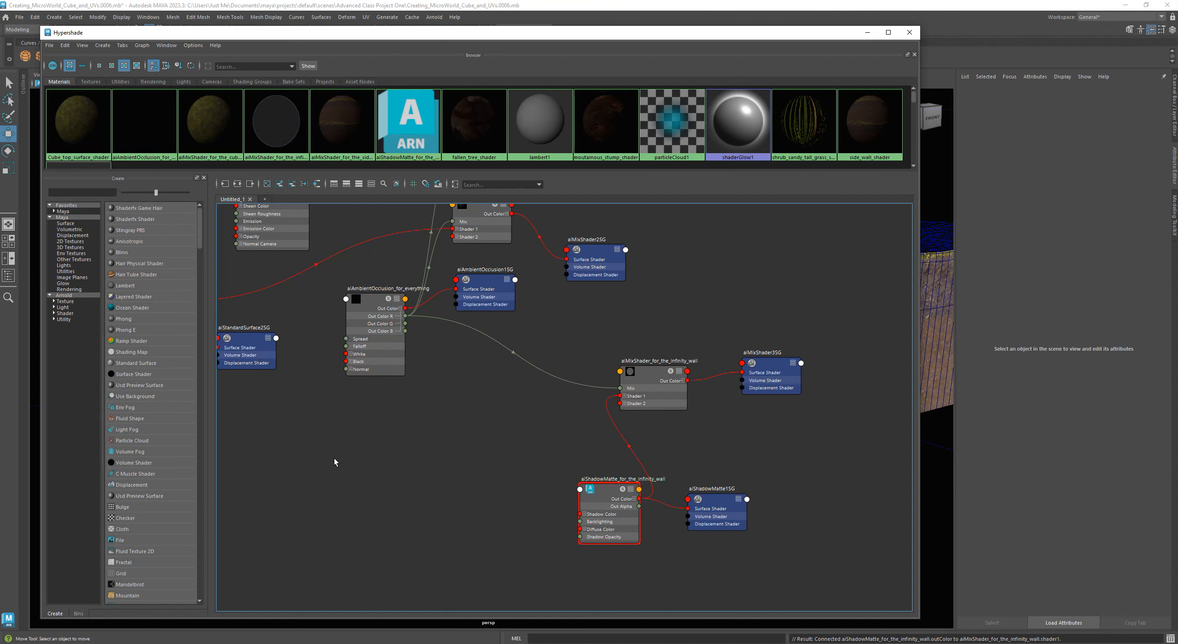
key(Tab)
text(aista)
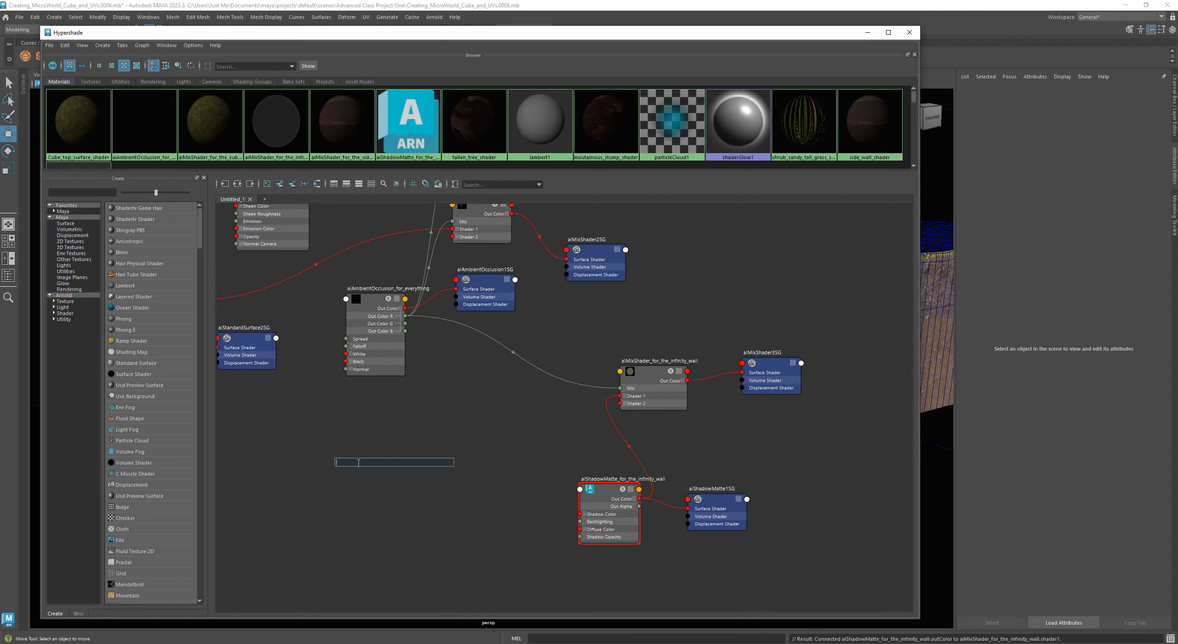
text(ndard)
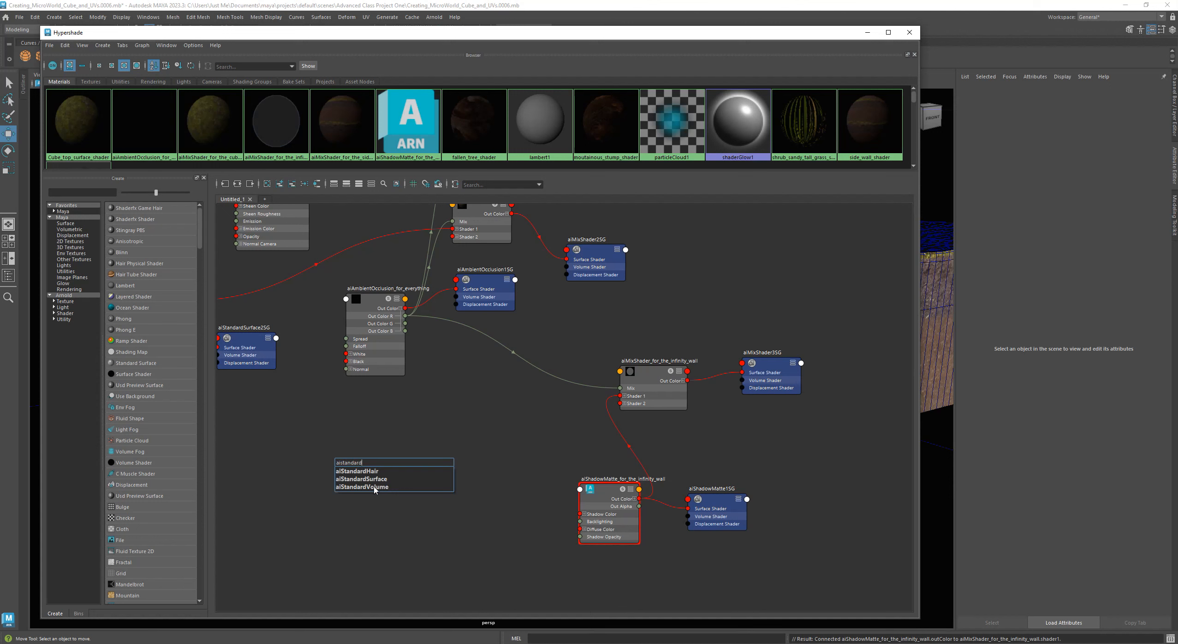
click(362, 480)
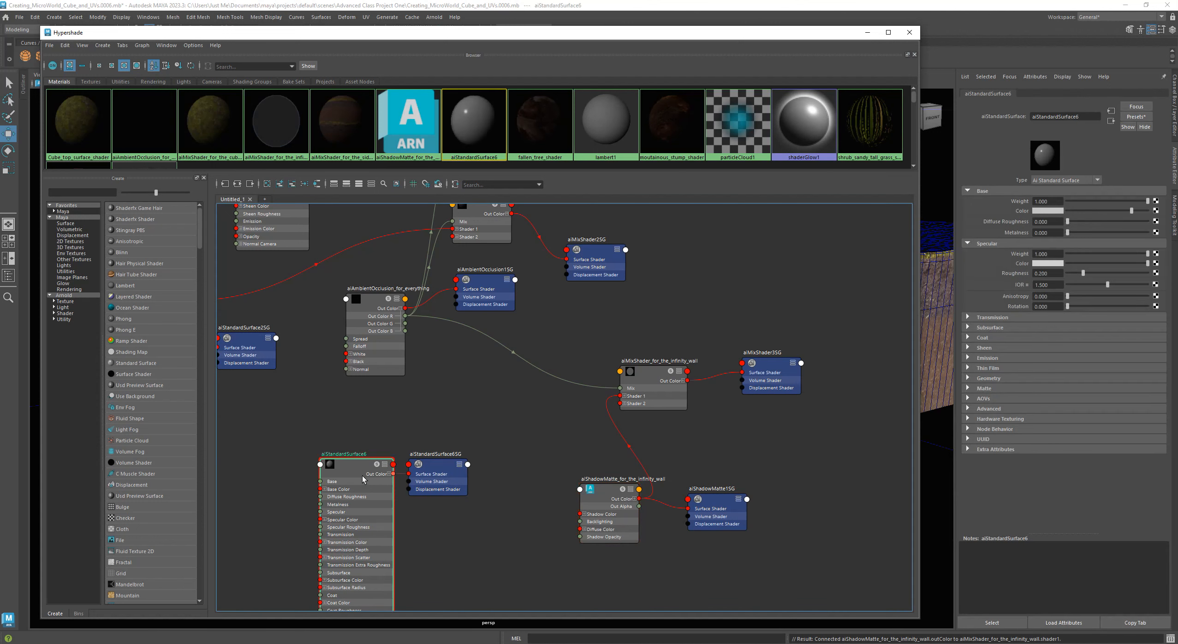
Rename the new standard surface node as aiStandardSurface_for_the_infinity_wall_mixer.
double_click(352, 454)
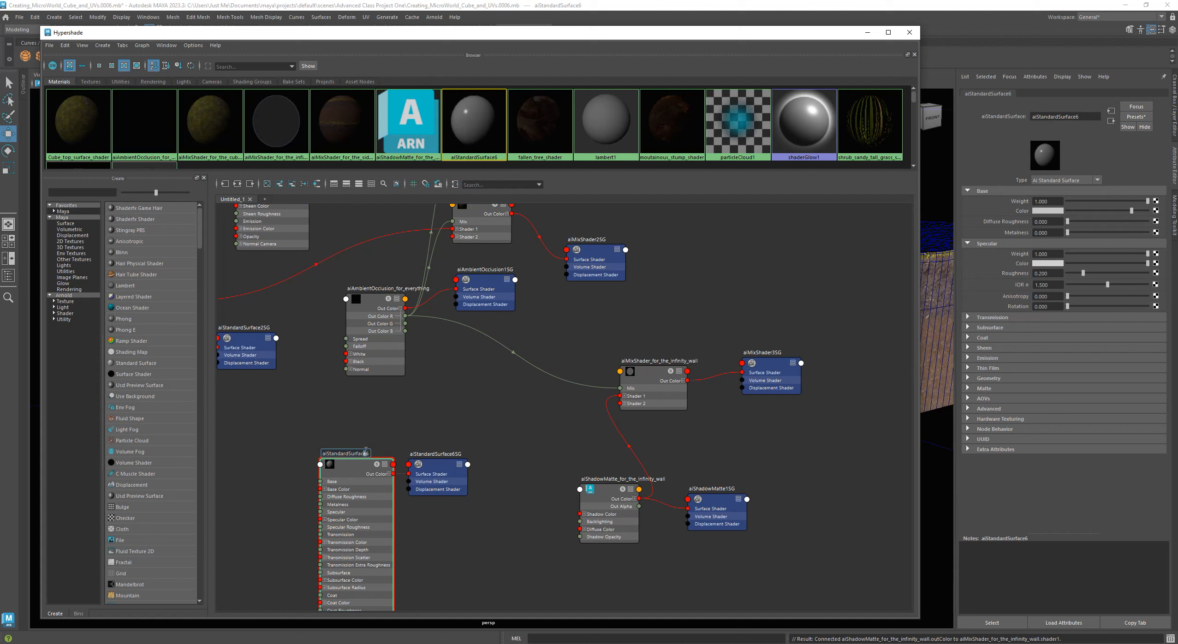
drag(367, 454, 373, 454)
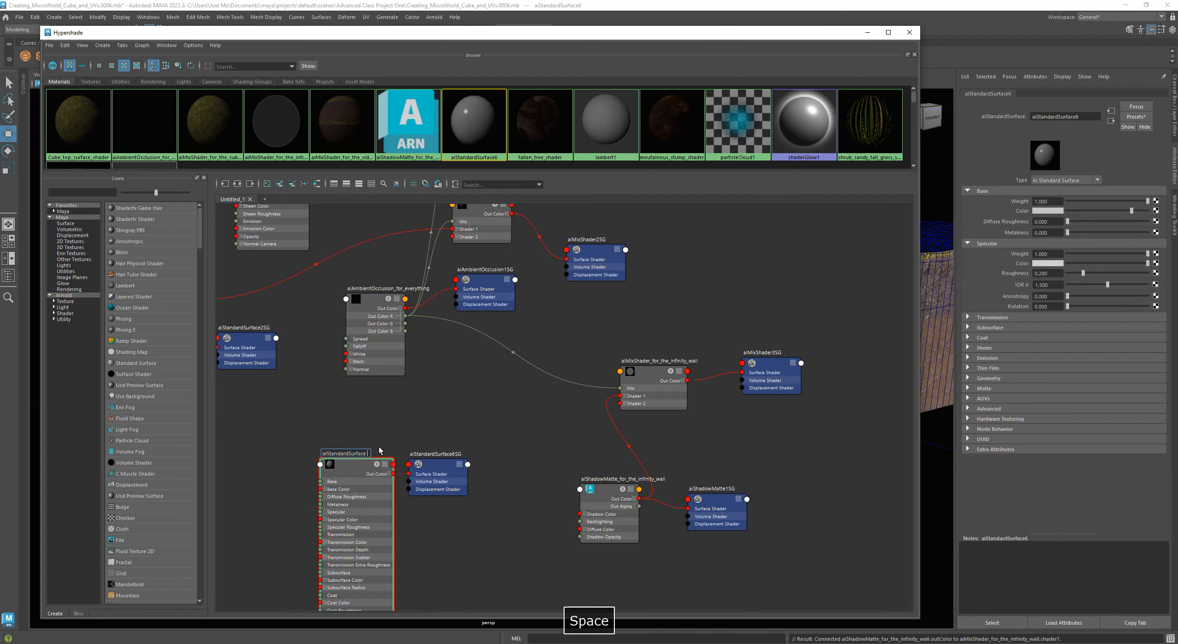
text(for the infinity wa)
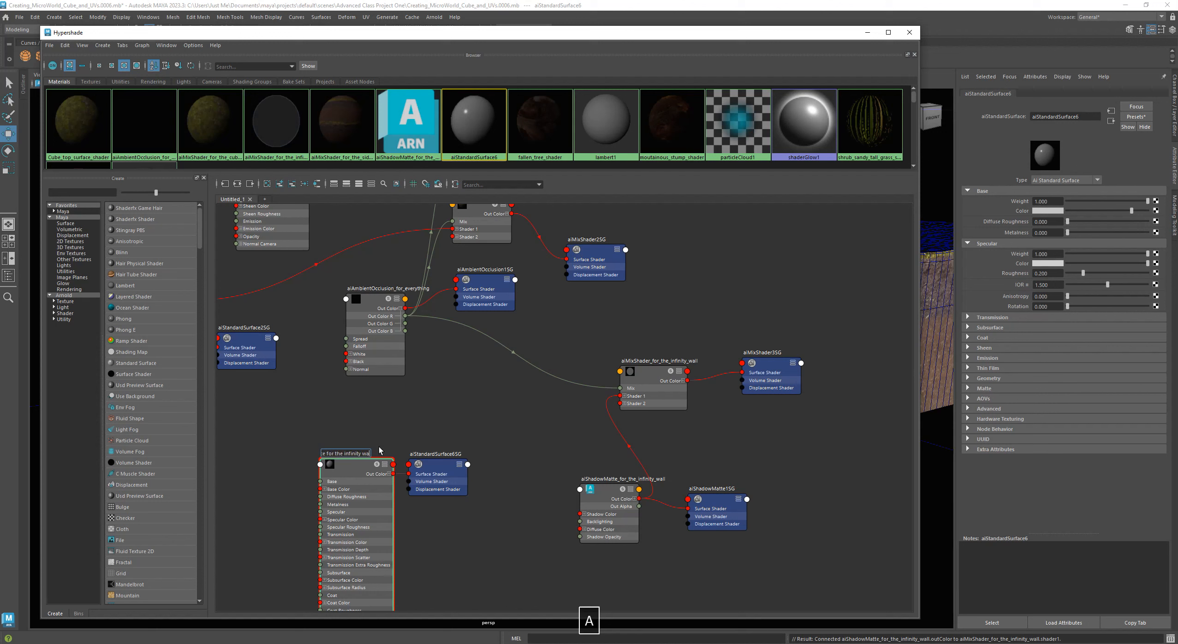
text(ll mixer)
key(Return)
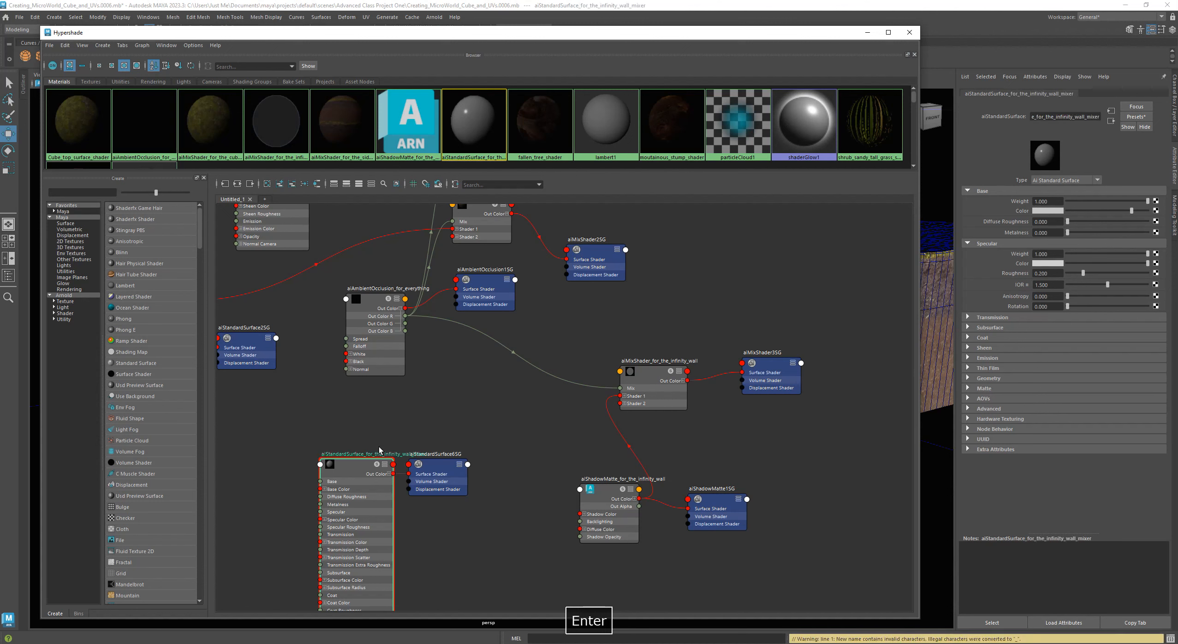
Arrange the infinity wall mixer standard surface and its shading group so they no longer overlap.
drag(439, 463, 451, 492)
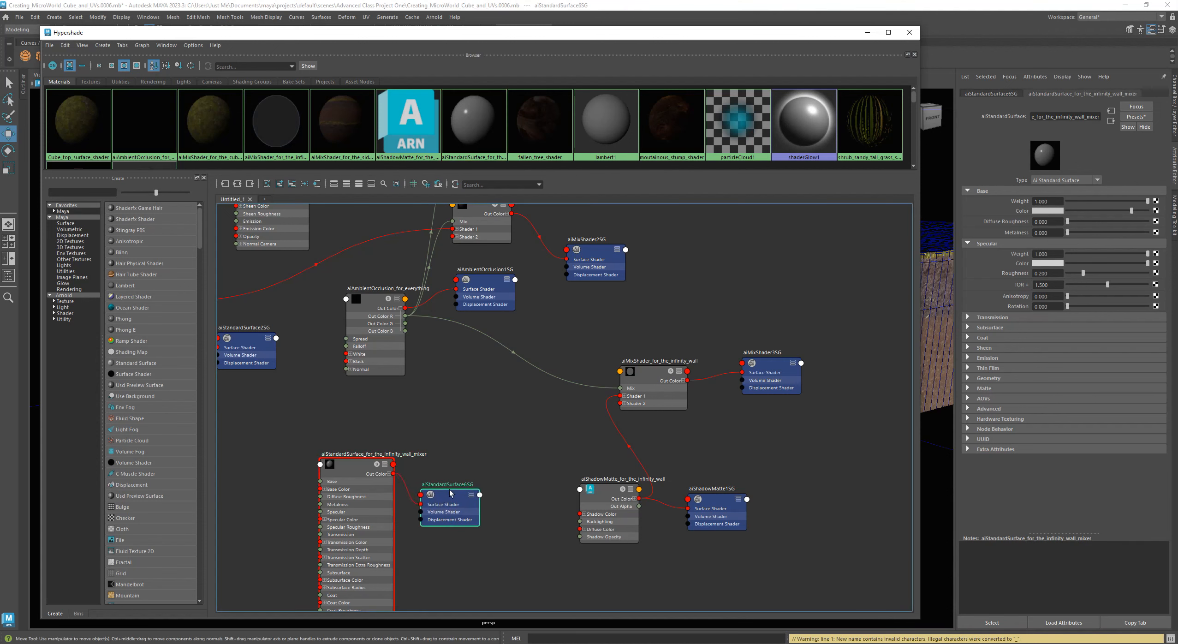
drag(343, 452, 339, 433)
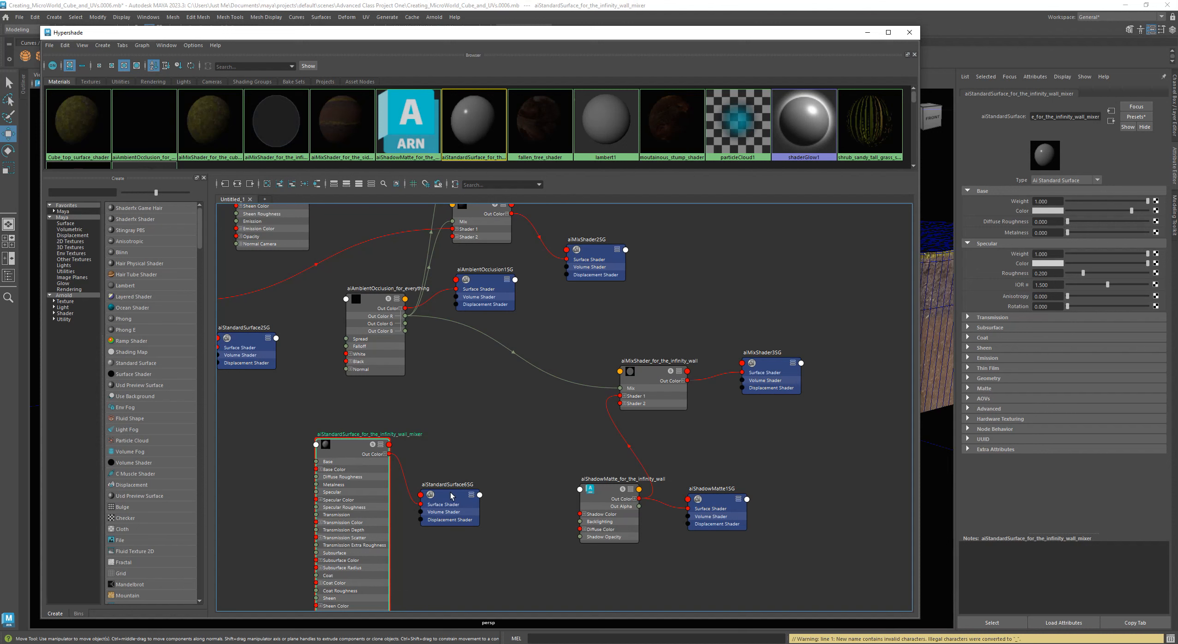
drag(454, 494, 452, 486)
drag(346, 448, 343, 447)
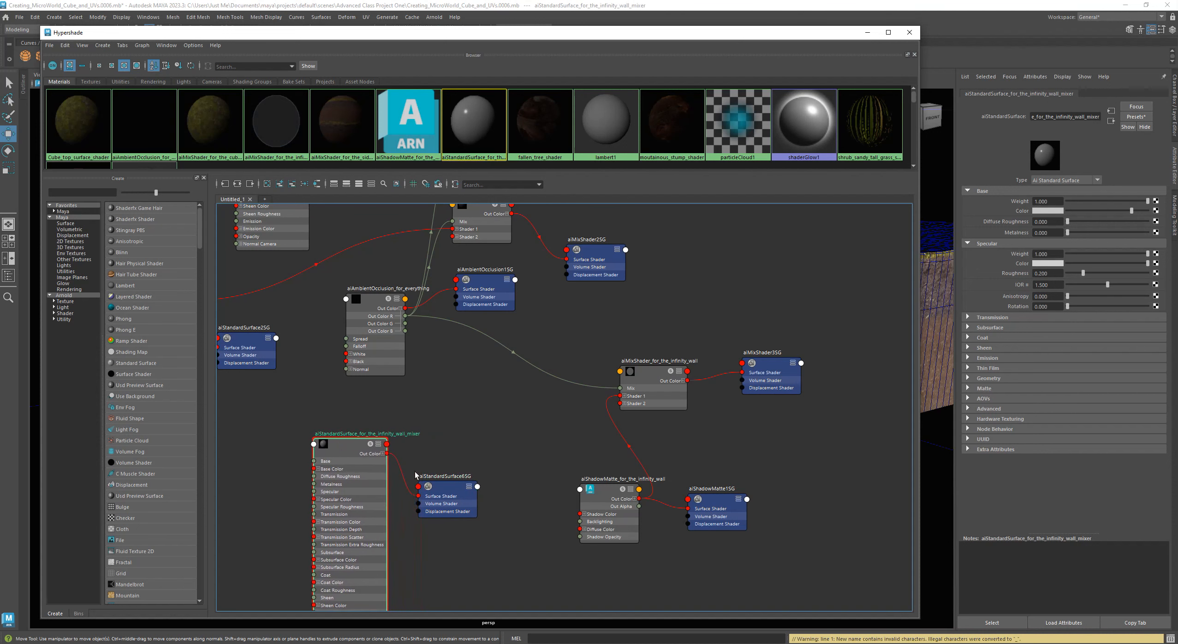
drag(443, 486, 439, 492)
drag(359, 459, 357, 436)
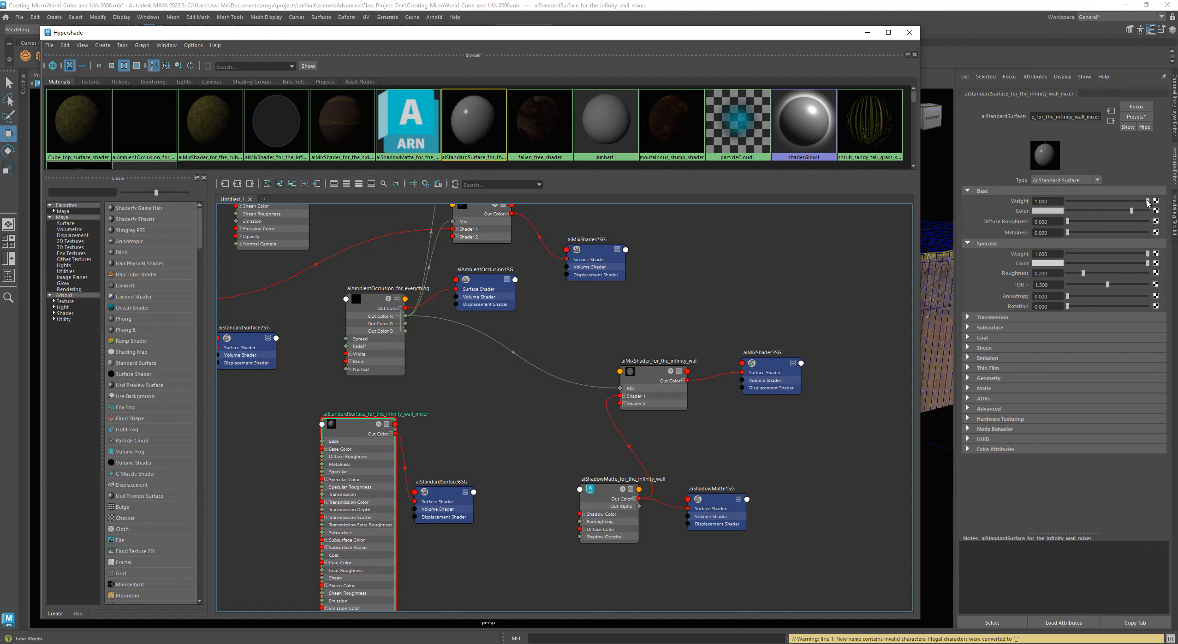
Set the infinity wall mixer standard surface's Base and Specular weights to 0 and move its shading group farther from it.
drag(1147, 201, 1063, 204)
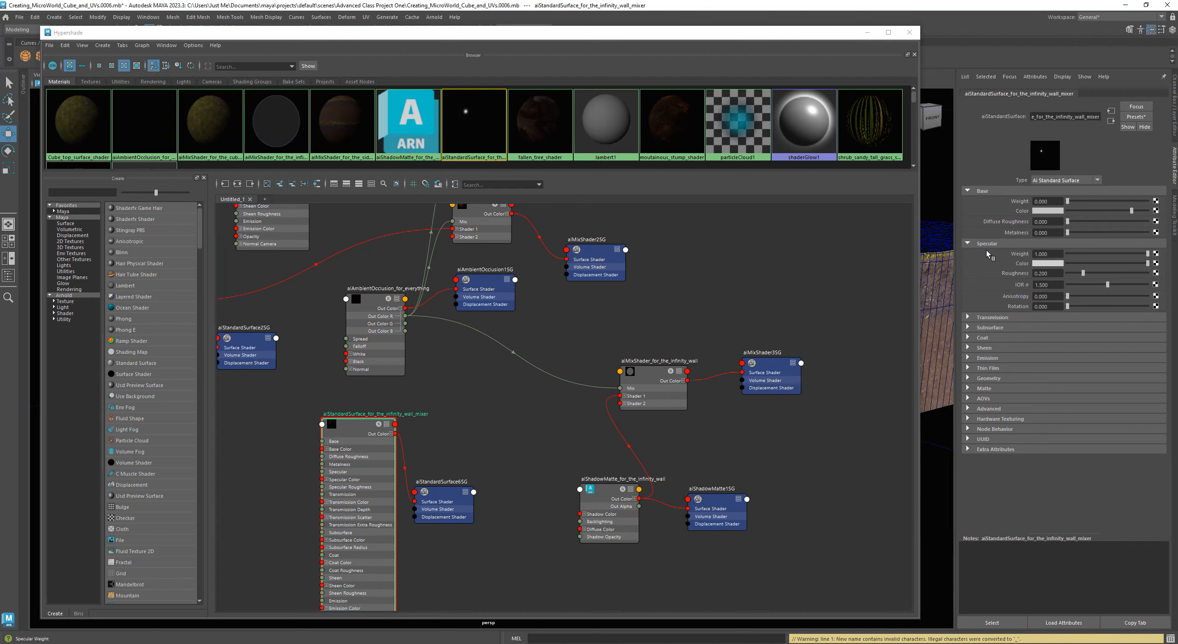
drag(1147, 253, 1013, 257)
drag(362, 432, 360, 431)
drag(458, 491, 489, 497)
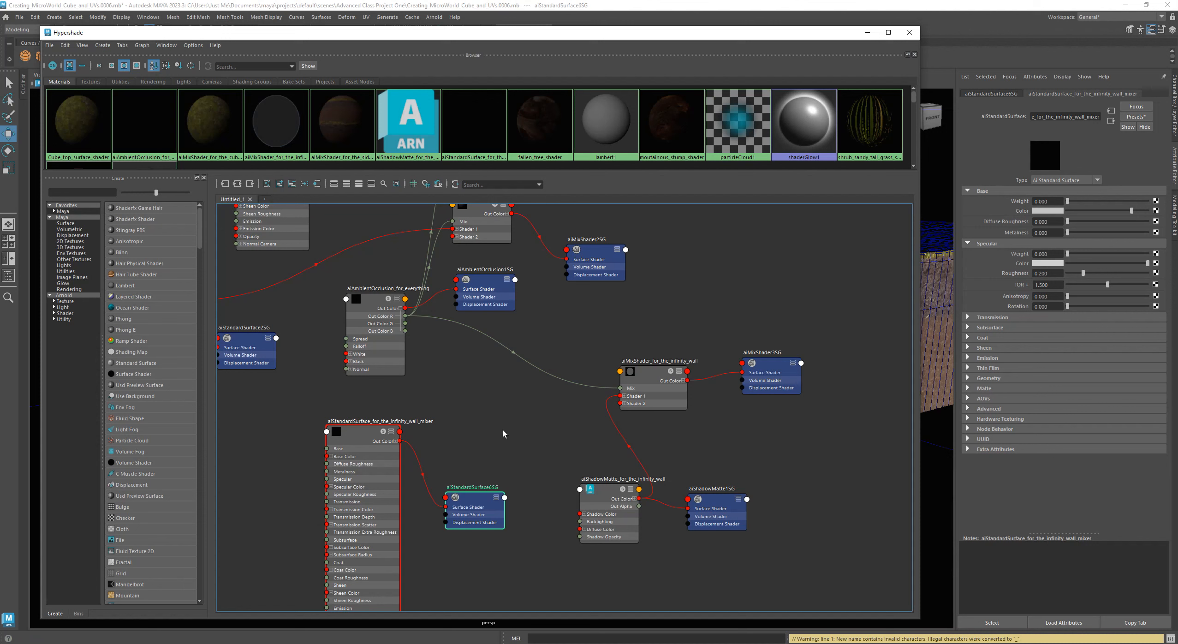
Reposition the shadow matte, the standard surface's shading group and the infinity wall mix shader to clear room for another connection.
drag(603, 498, 585, 476)
drag(465, 496, 467, 522)
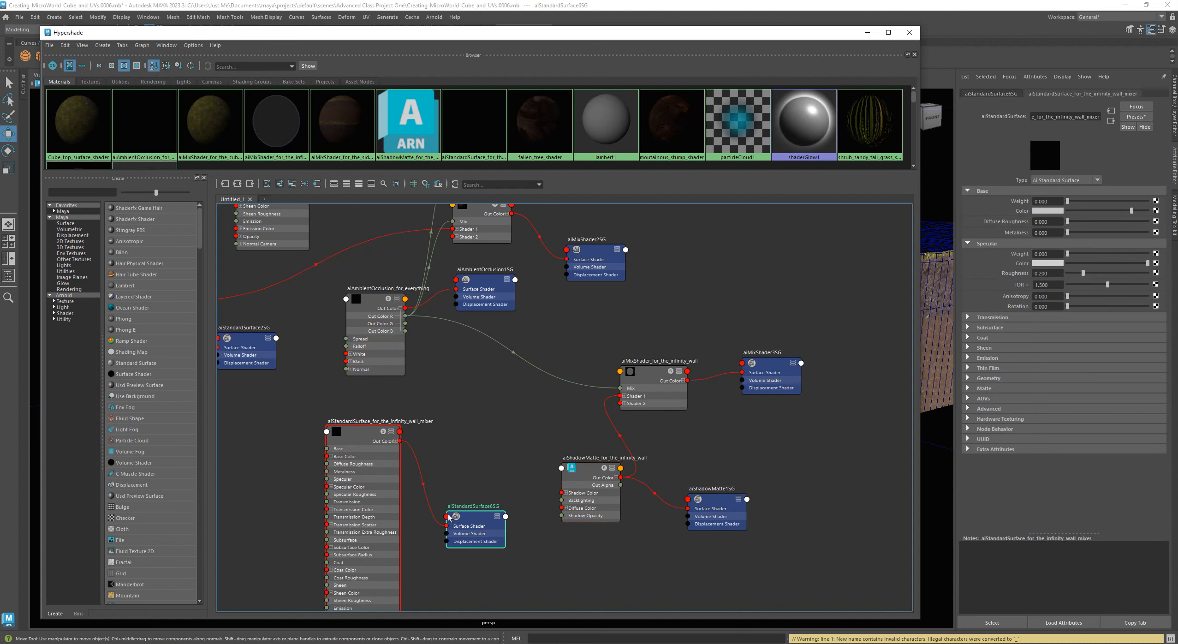
drag(584, 475, 563, 441)
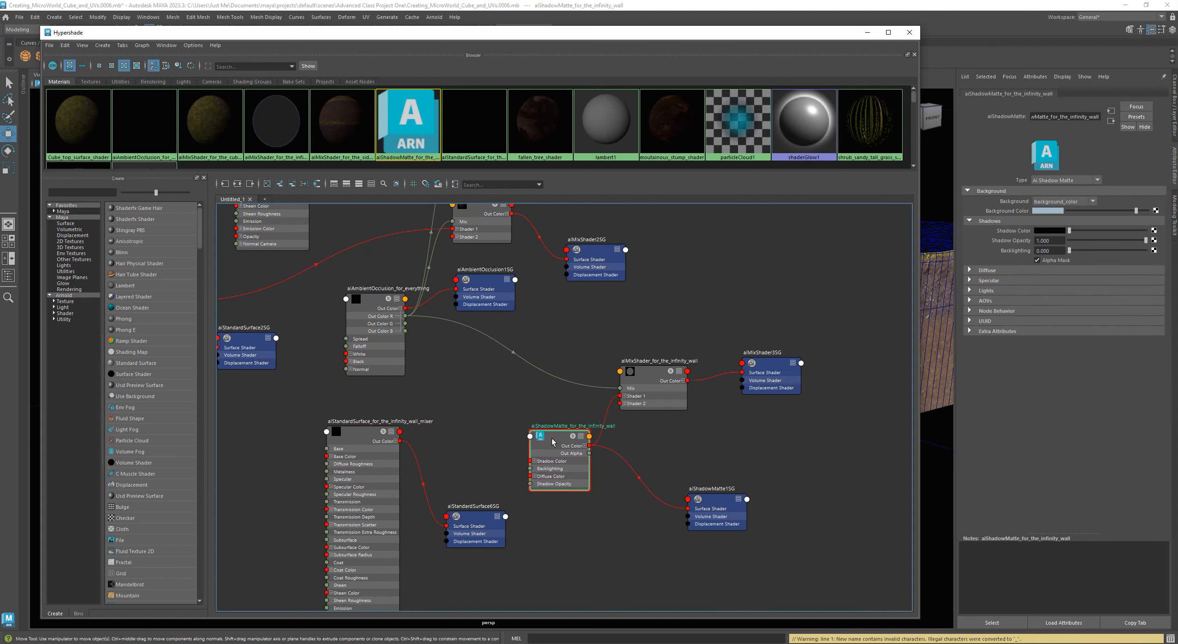
drag(554, 441, 572, 460)
drag(649, 374, 648, 337)
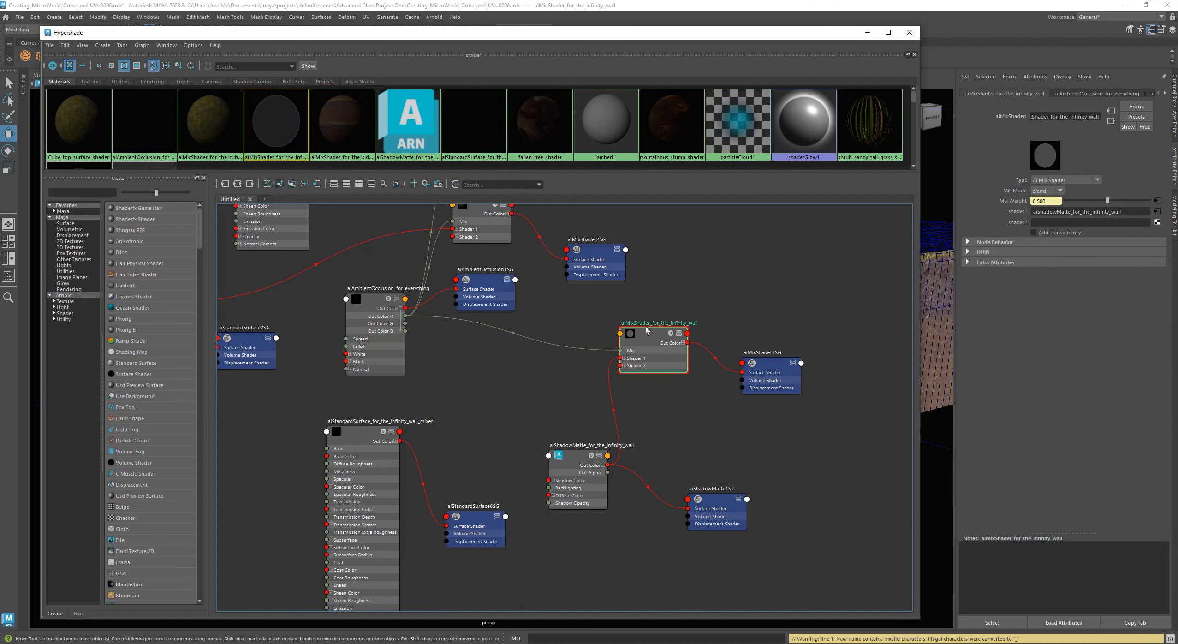
drag(652, 334, 646, 343)
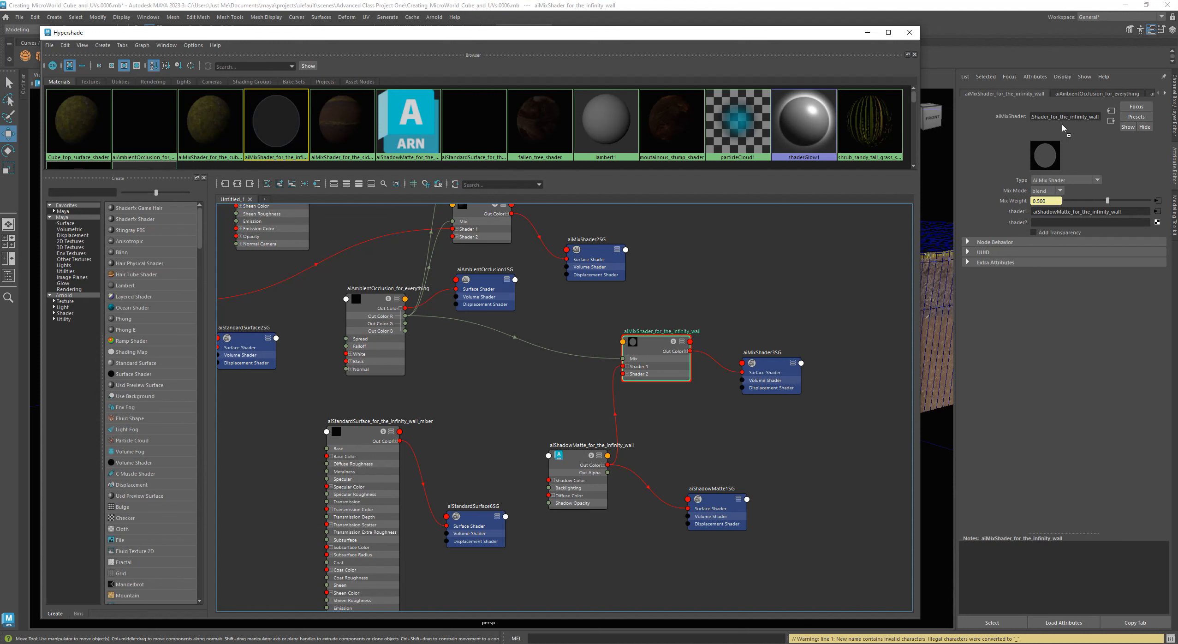
Connect the infinity wall mixer standard surface to the mix shader's shader2 input and move the mix shader nearer its shading group.
middle_drag(1082, 150, 1019, 227)
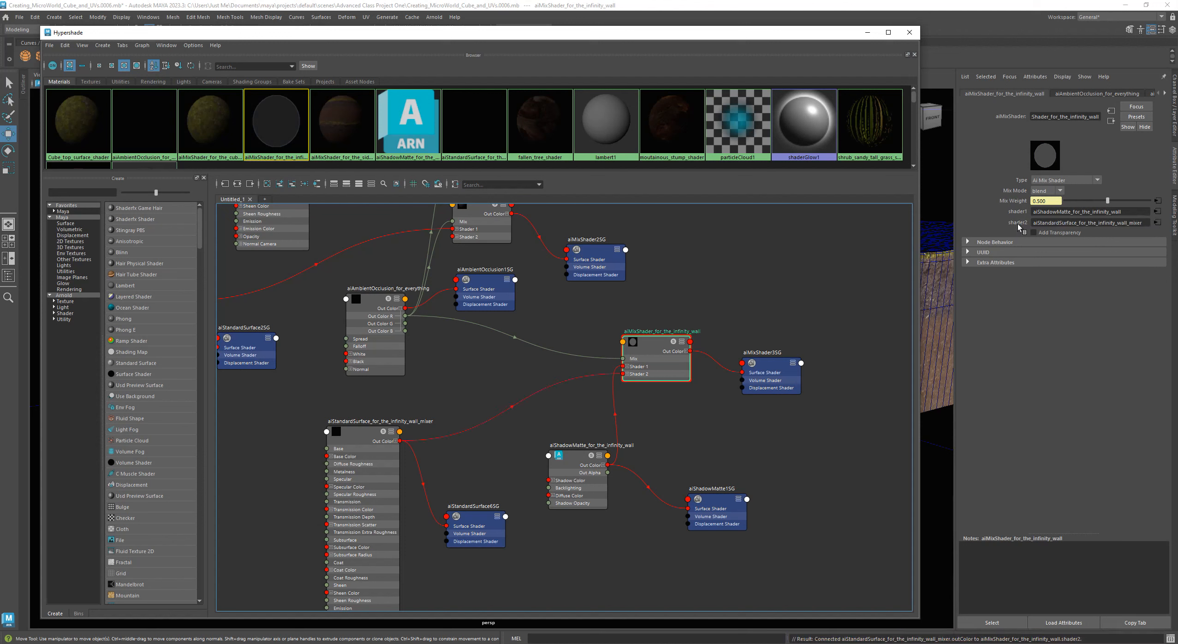
drag(642, 344, 696, 325)
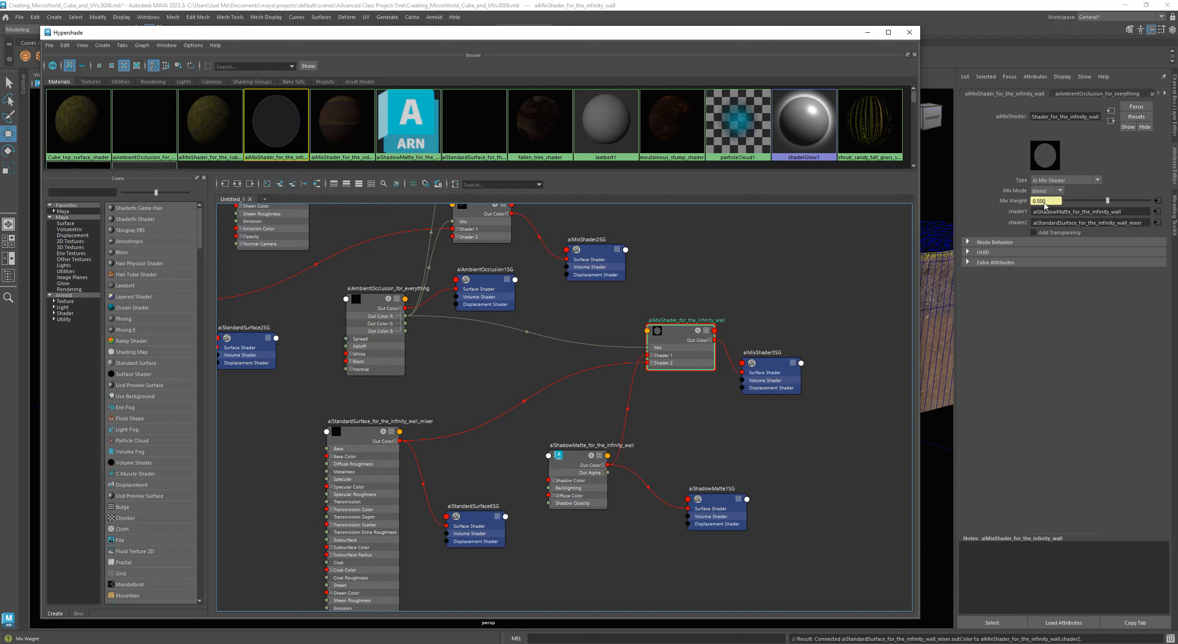
mouse_move(367, 304)
mouse_down()
mouse_move(393, 298)
mouse_move(368, 298)
mouse_up()
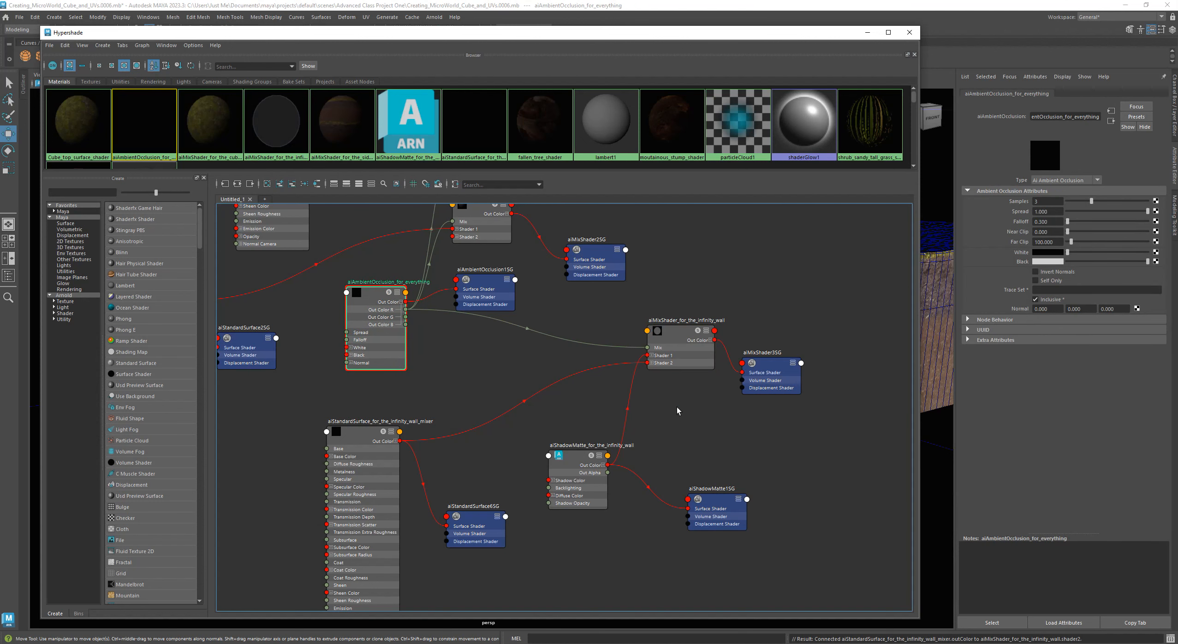
Move the cube top and side wall mix shaders with their shading groups away from the ambient occlusion node, and raise the top surface's shading group.
alt+right_drag(704, 402, 585, 496)
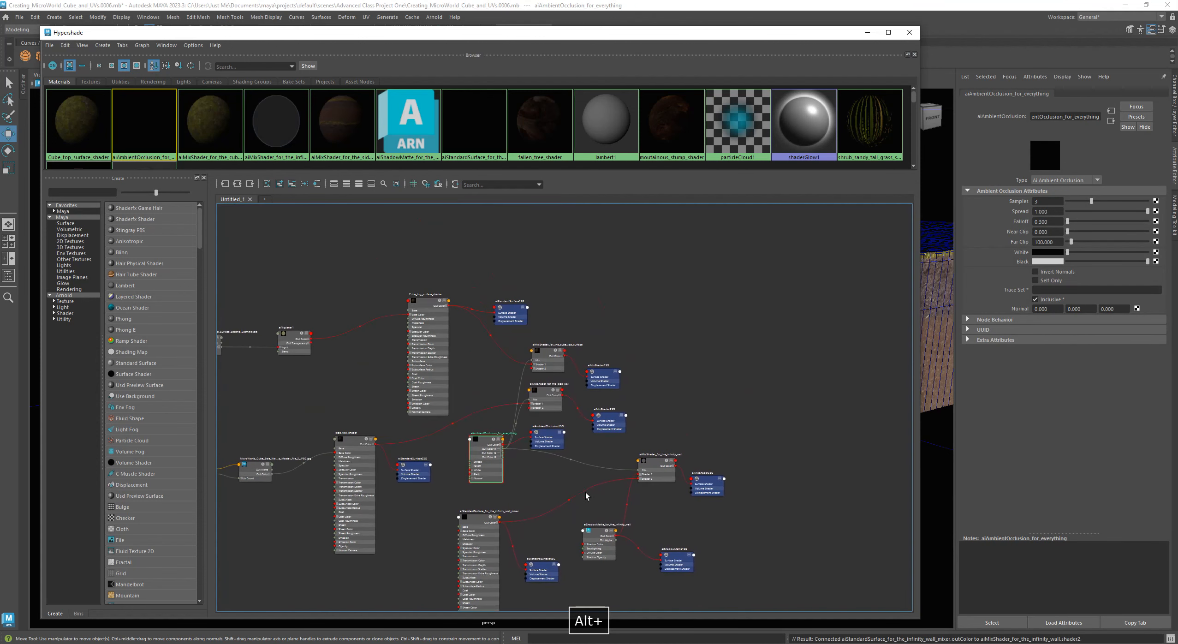
drag(665, 438, 528, 344)
drag(530, 344, 592, 296)
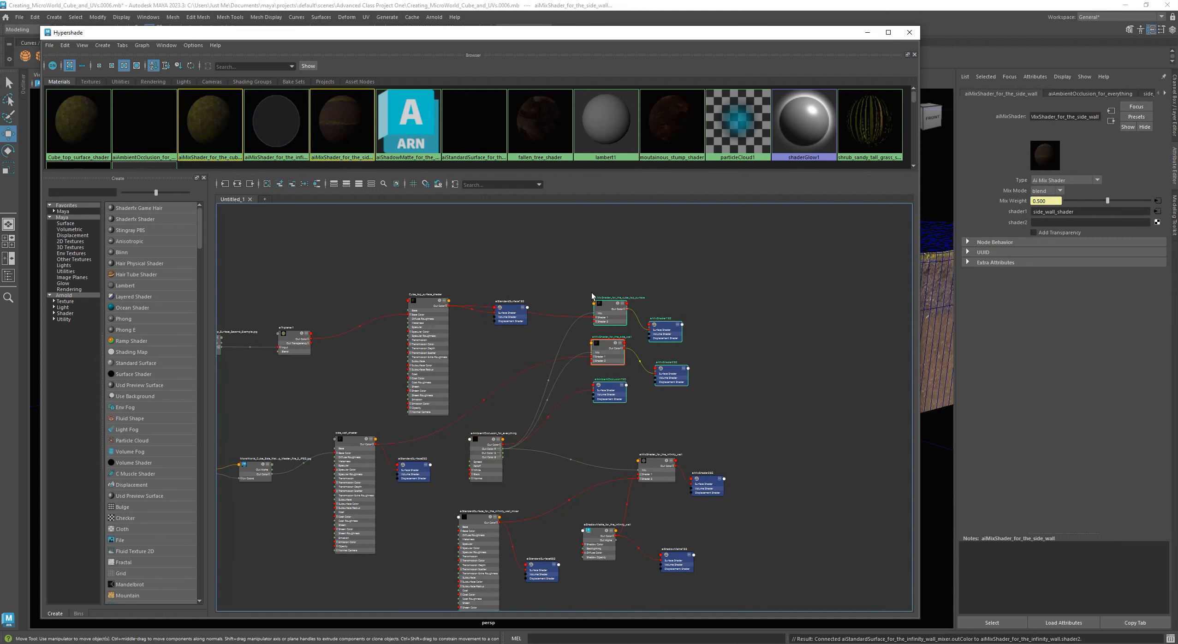
drag(510, 311, 522, 256)
click(707, 435)
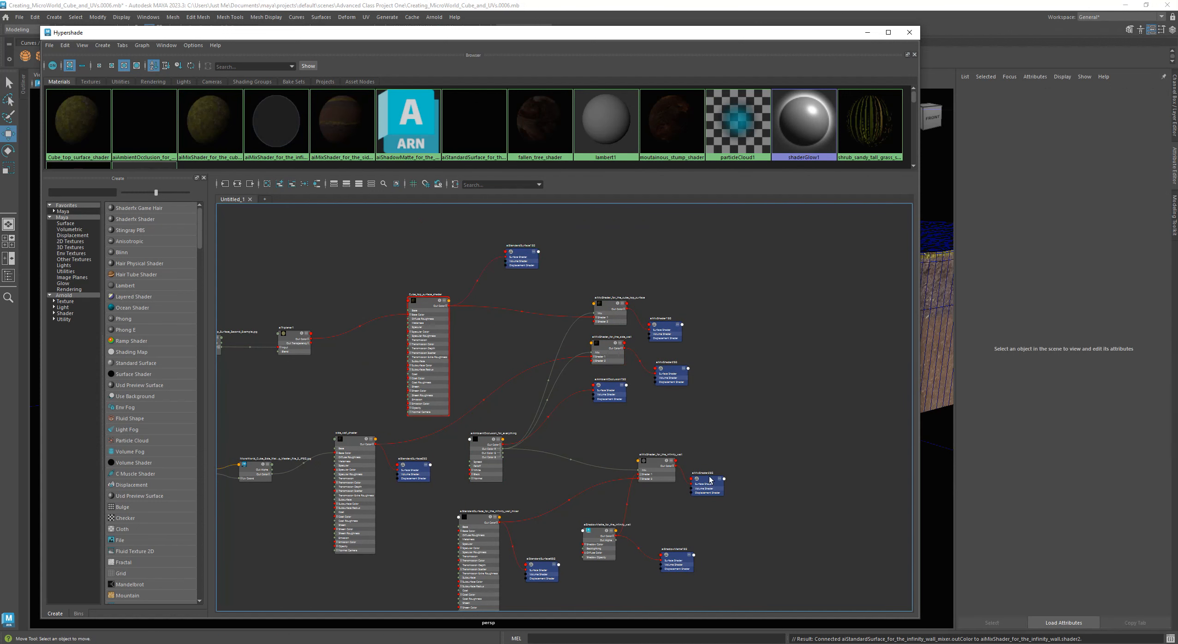
Space out the infinity wall mix shader, the shadow matte and their shading groups.
drag(703, 486, 728, 459)
drag(646, 469, 610, 480)
drag(590, 526, 559, 524)
alt+right_drag(602, 498, 634, 517)
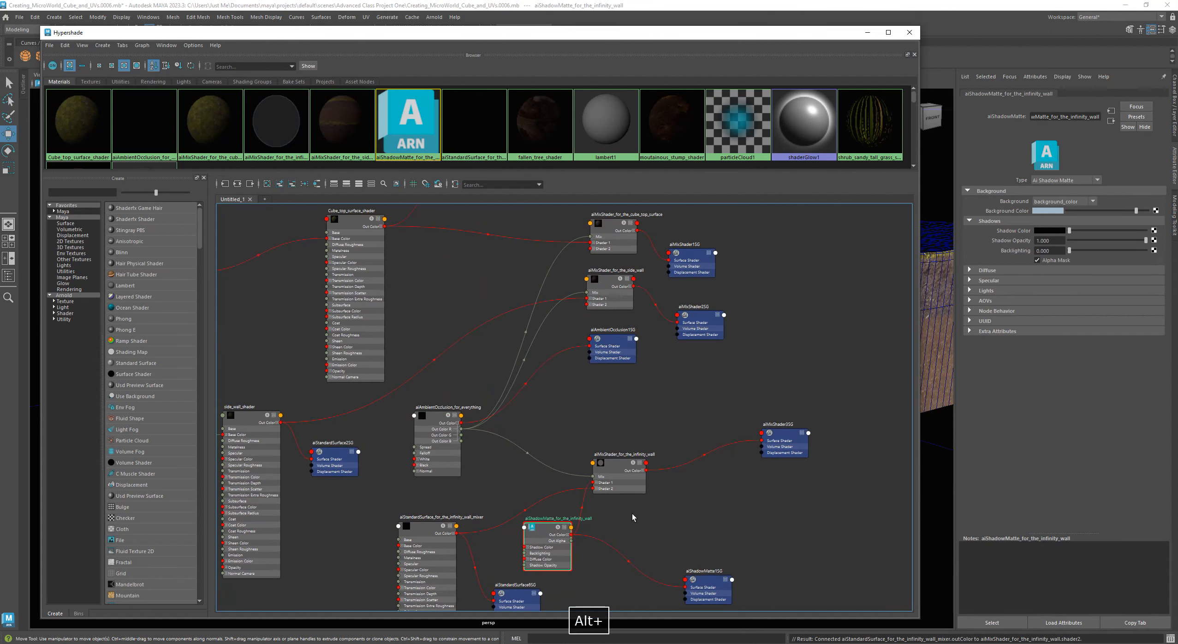
alt+middle_drag(633, 517, 600, 460)
drag(671, 519, 684, 485)
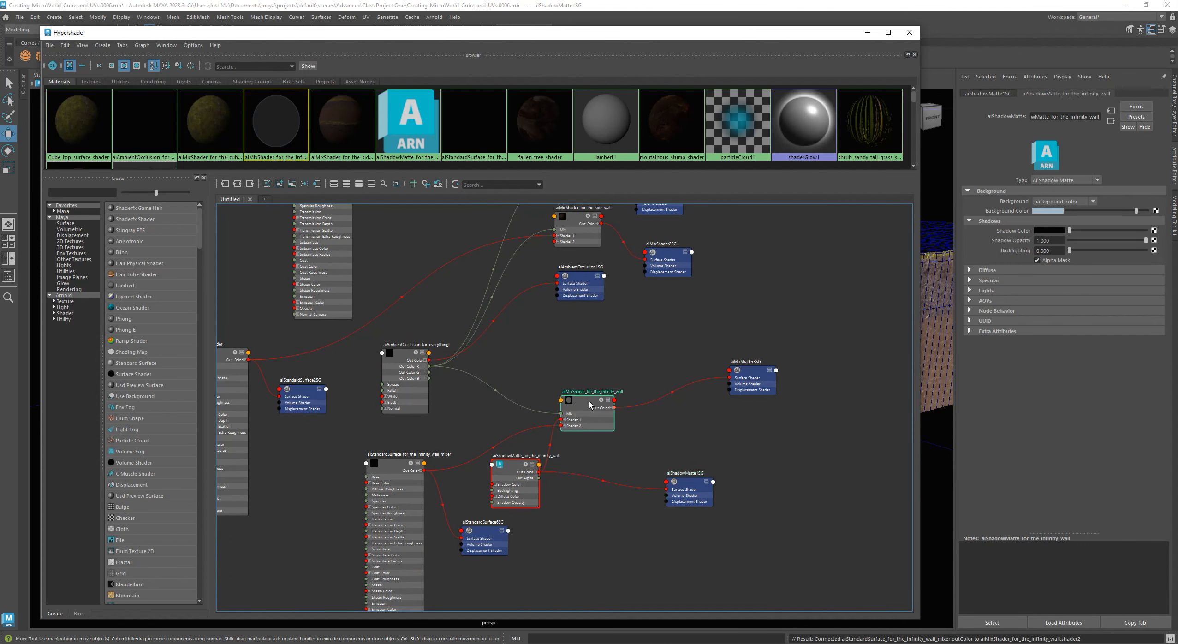
Raise the infinity wall mix shader and shift the shadow matte and the standard surface's shading group apart beneath it.
drag(587, 407, 576, 381)
drag(514, 470, 559, 478)
drag(485, 531, 498, 502)
alt+middle_drag(531, 467, 512, 575)
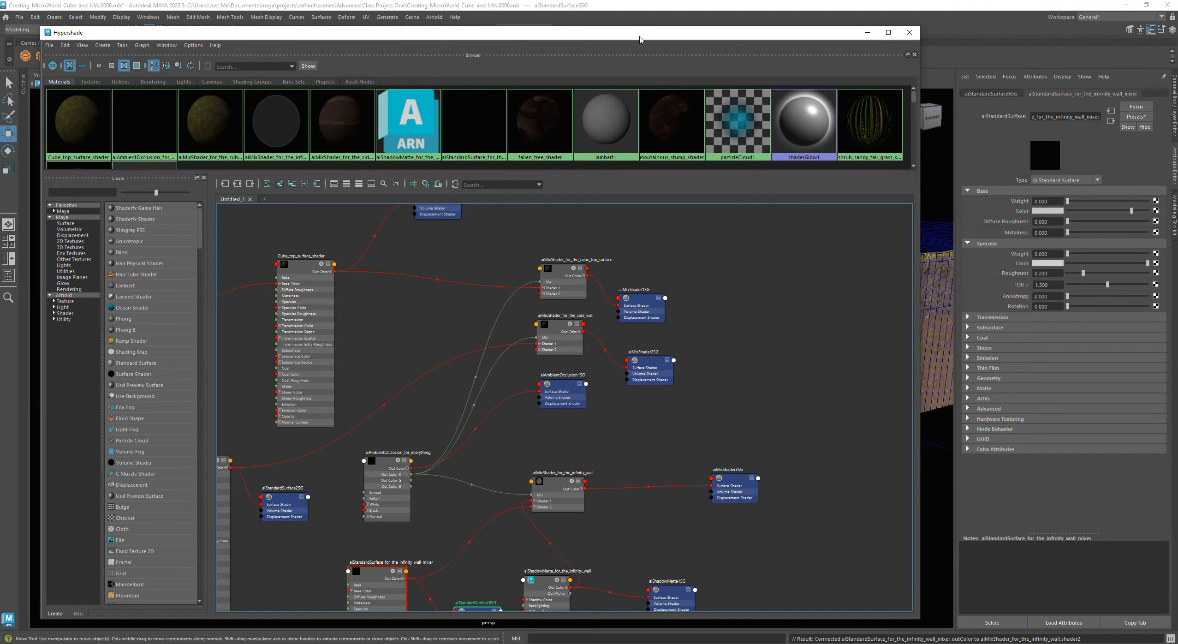
Move the Hypershade window down to uncover the viewport and select the micro world cube.
drag(638, 39, 691, 417)
click(656, 324)
alt+drag(686, 262, 571, 264)
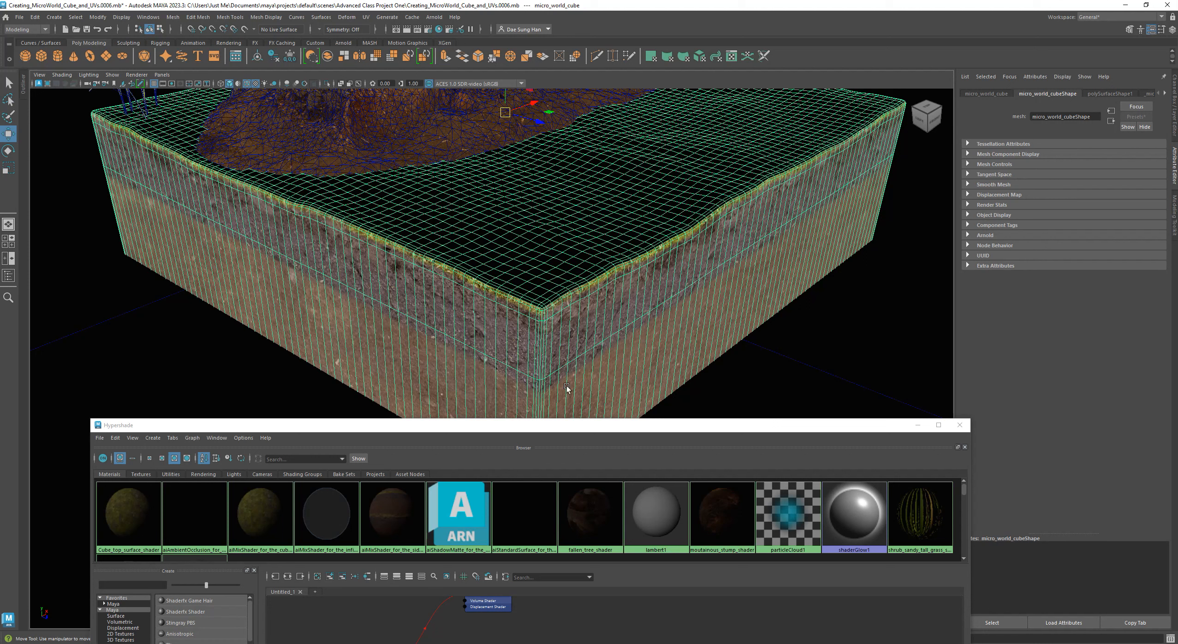
Raise the cube top surface and side wall mix shaders slightly in the node graph and select the infinity wall mix shader.
alt+drag(577, 231, 482, 273)
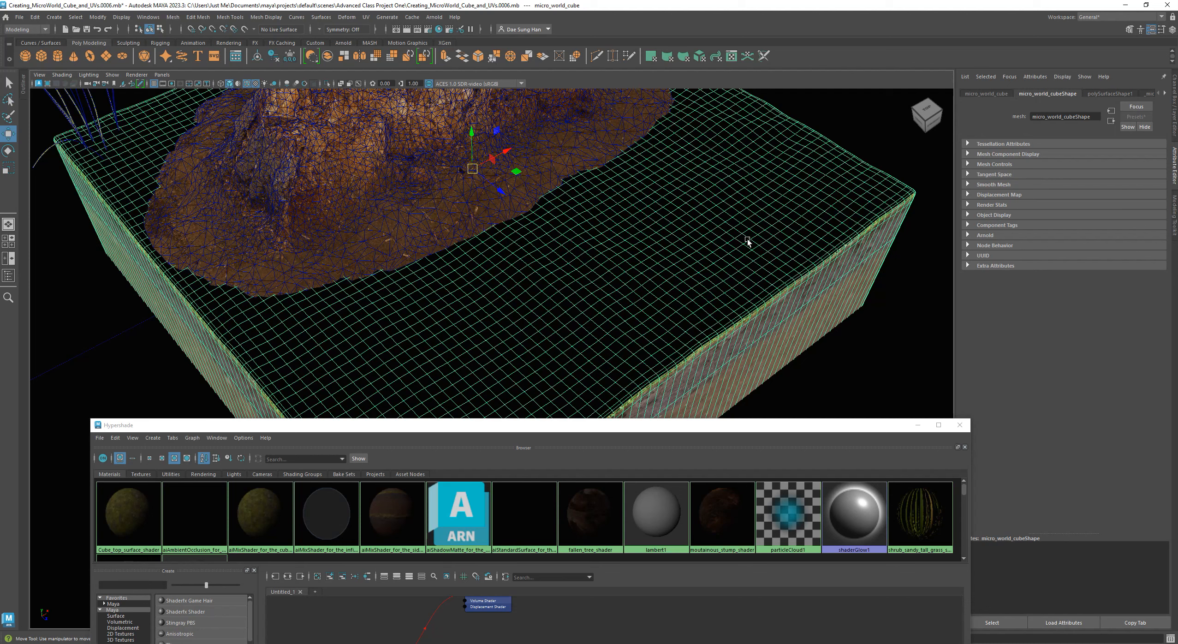
alt+drag(584, 265, 593, 242)
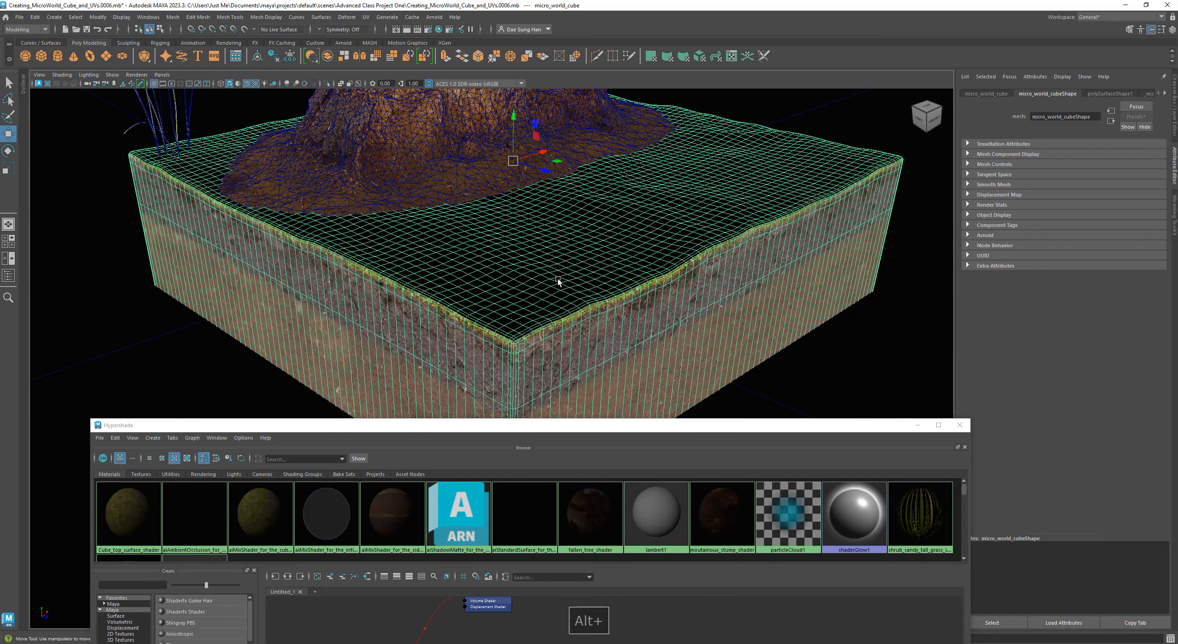
drag(570, 429, 569, 116)
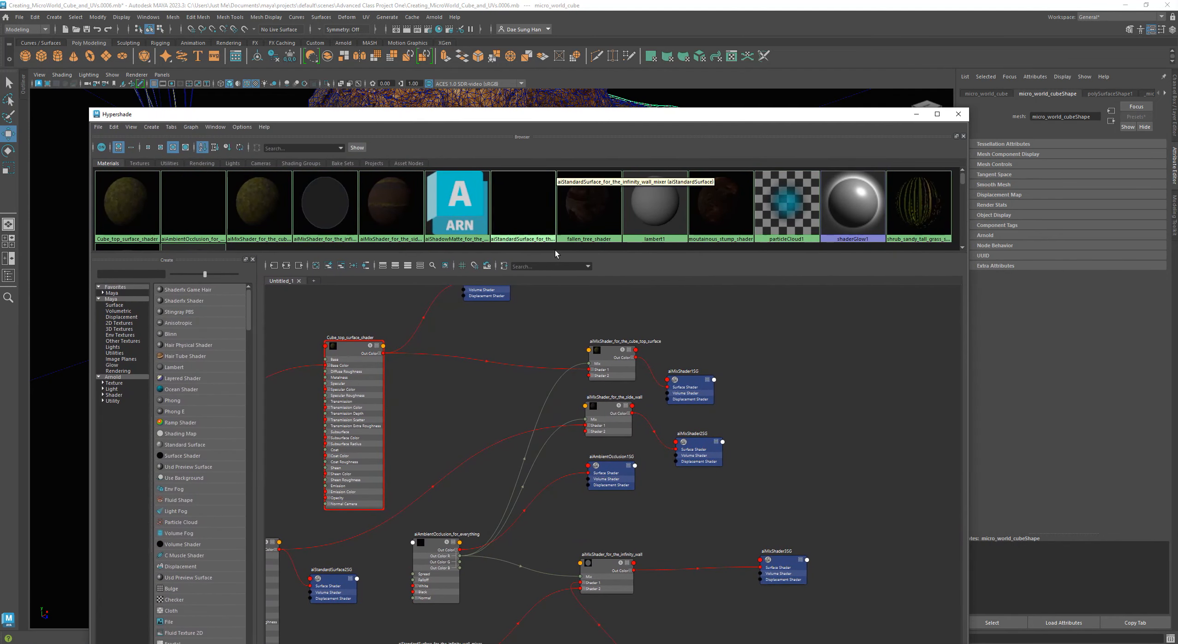
drag(609, 349, 612, 331)
drag(607, 409, 609, 405)
drag(600, 567, 606, 568)
Uncover the viewport, open the UV Editor and select the micro world cube to display its side wall UVs.
drag(626, 126, 610, 388)
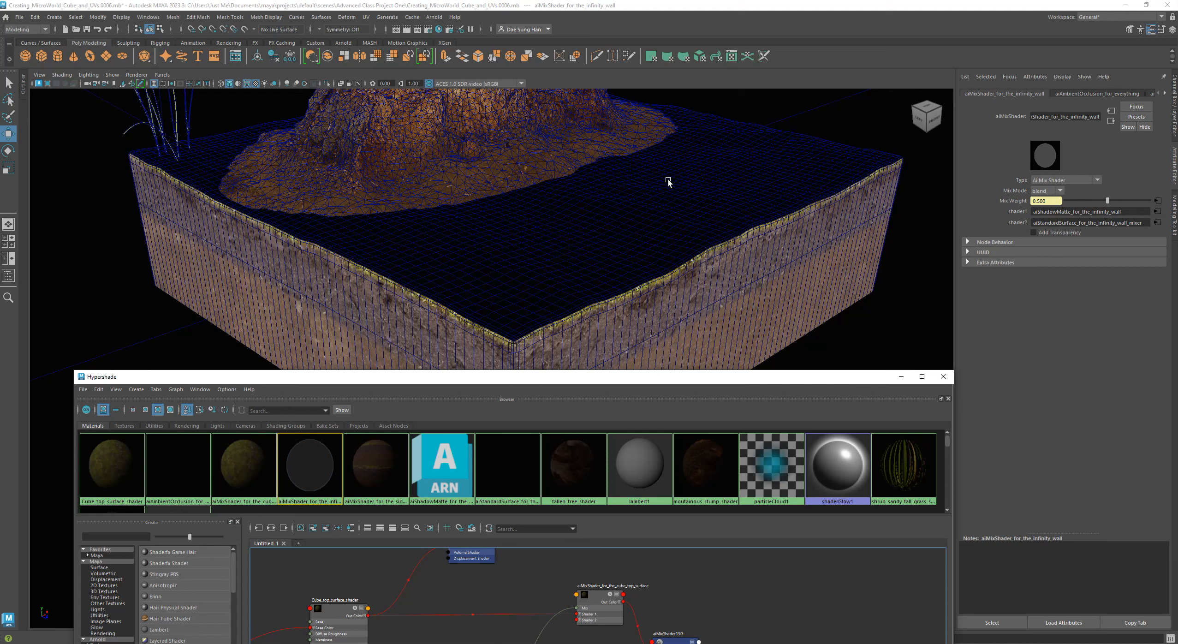
click(732, 57)
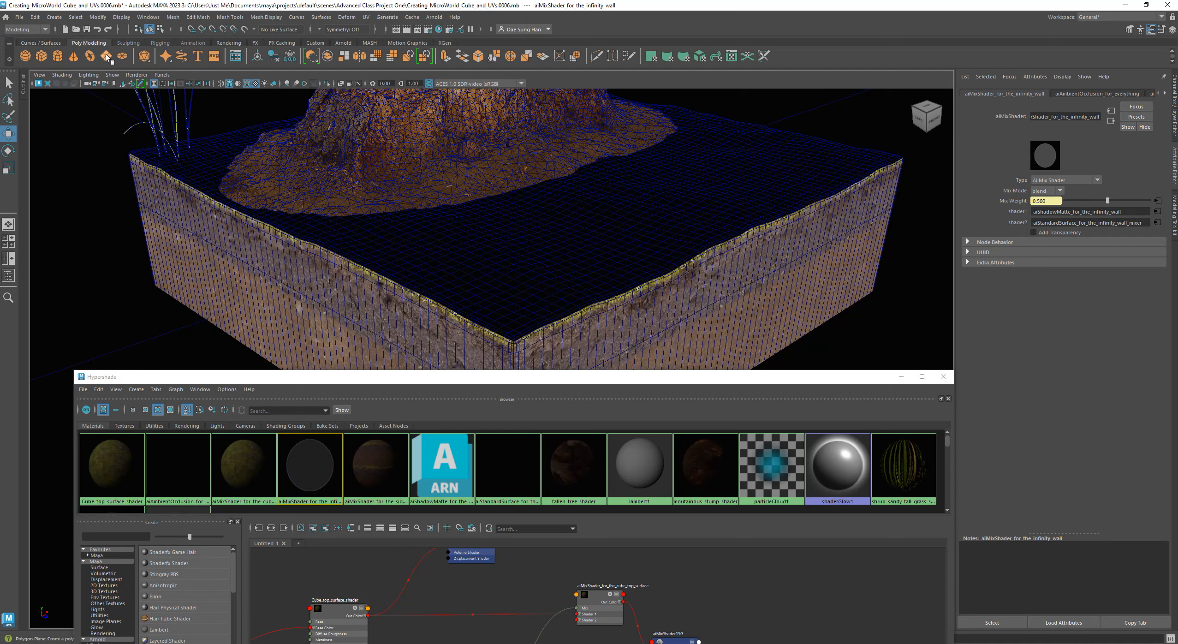
click(732, 56)
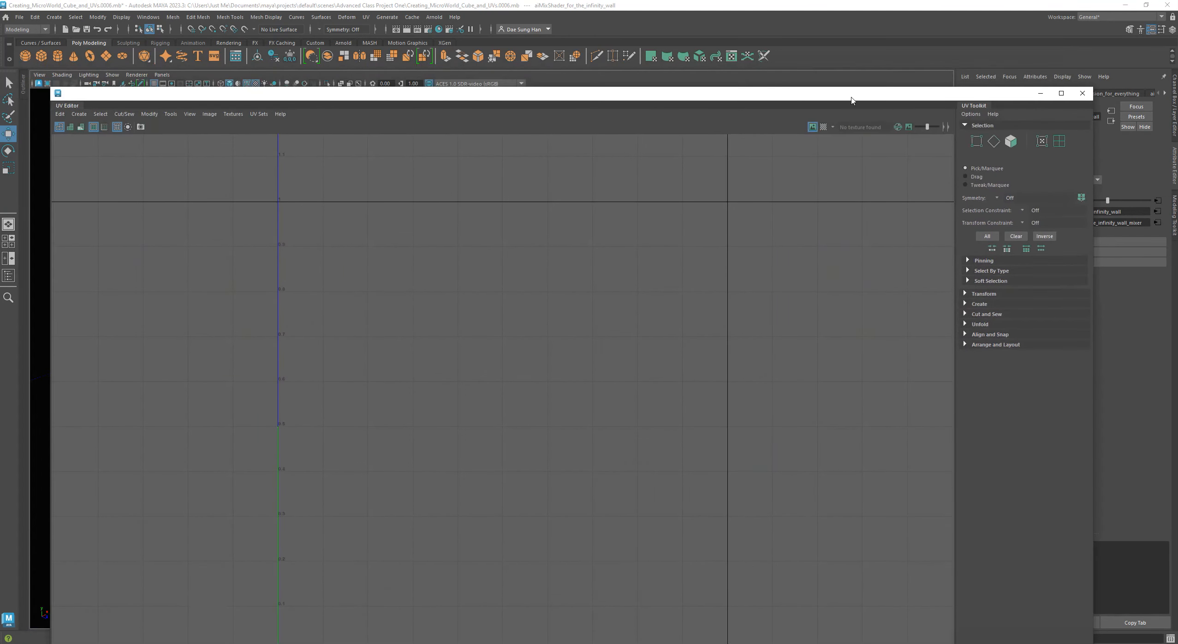
drag(1093, 87, 948, 276)
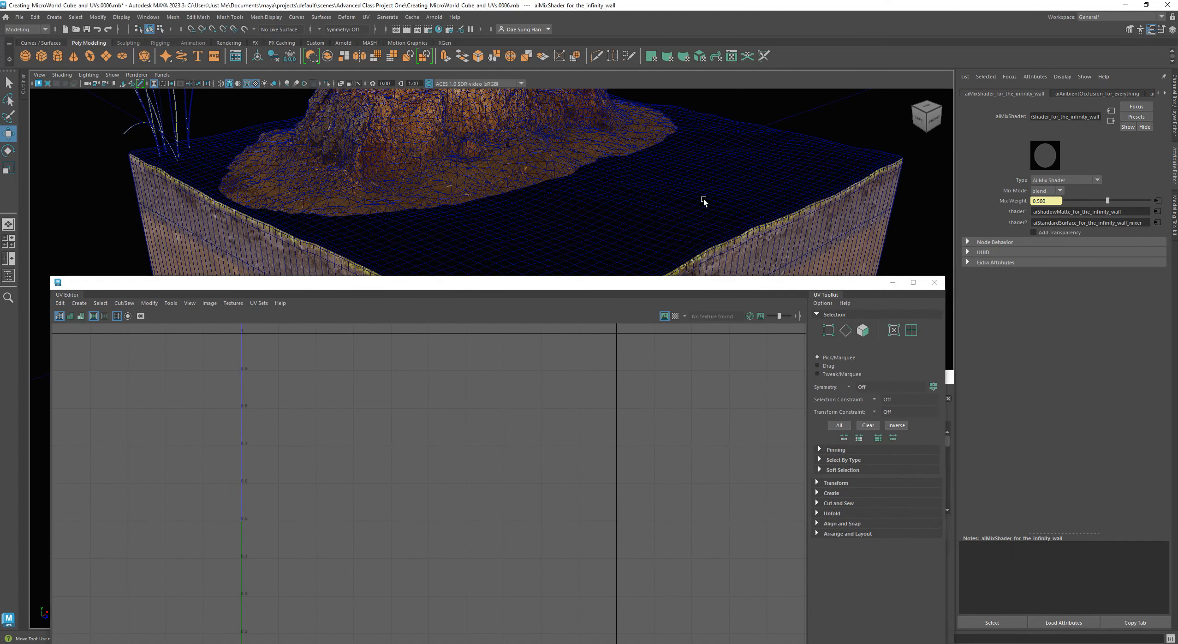
click(700, 197)
drag(584, 288, 607, 133)
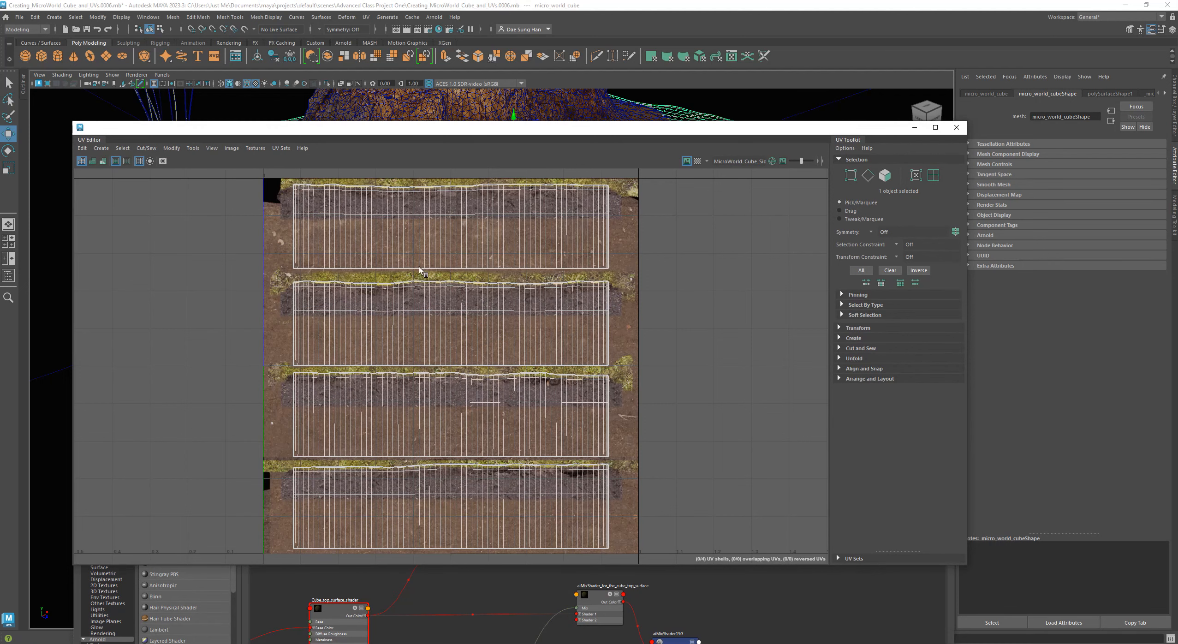
scroll(424, 247, down, 3)
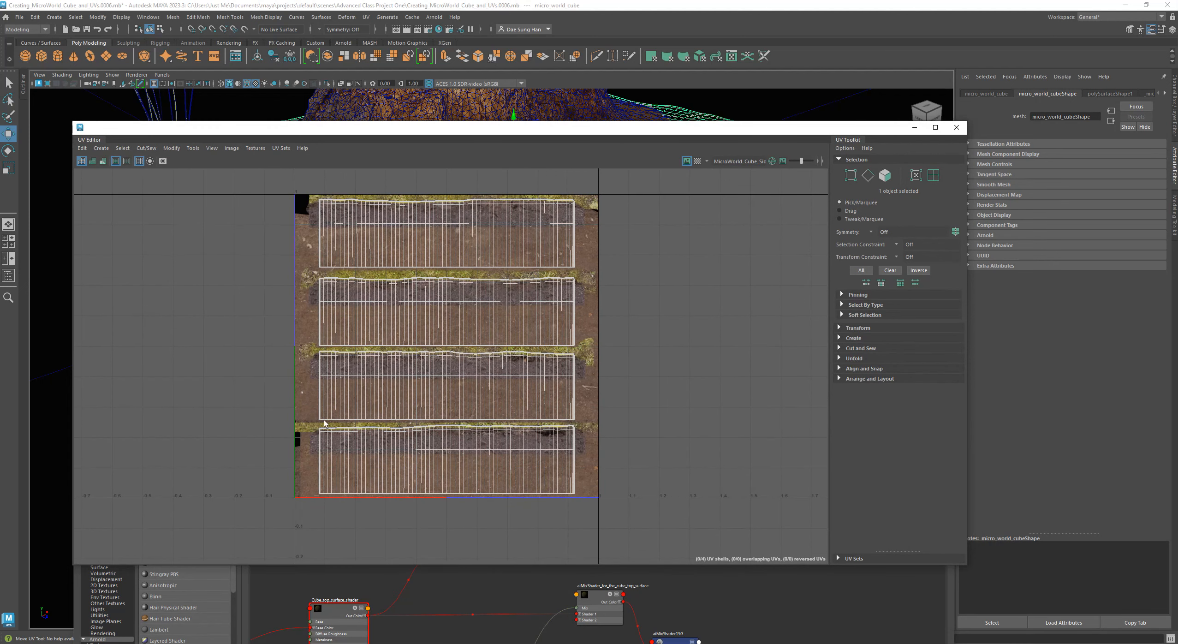
Switch to the cube_top_surface_uv set, select all faces in its UV layout and check the selection on the cube.
click(280, 149)
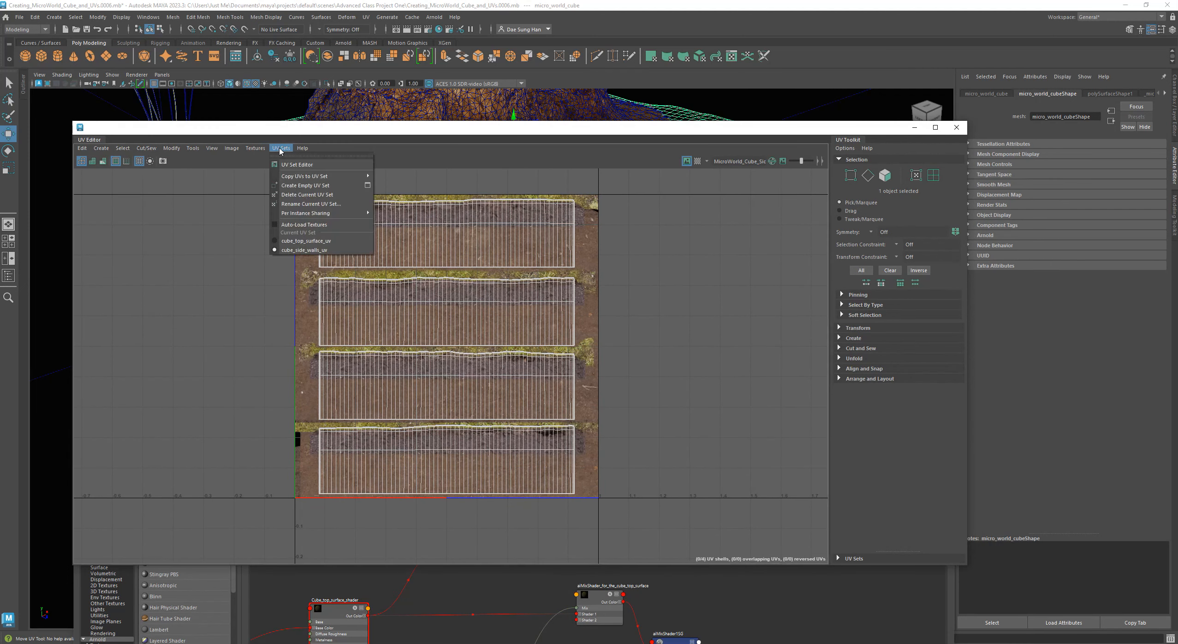
click(295, 241)
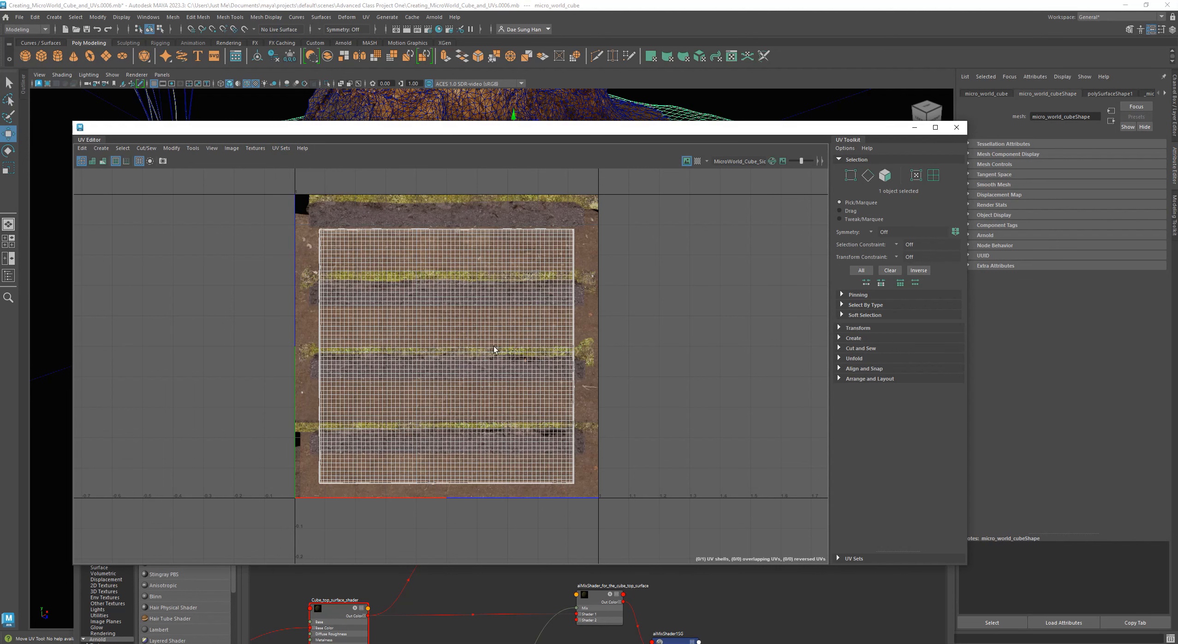
right_click(369, 258)
right_drag(369, 259, 385, 280)
drag(228, 190, 622, 526)
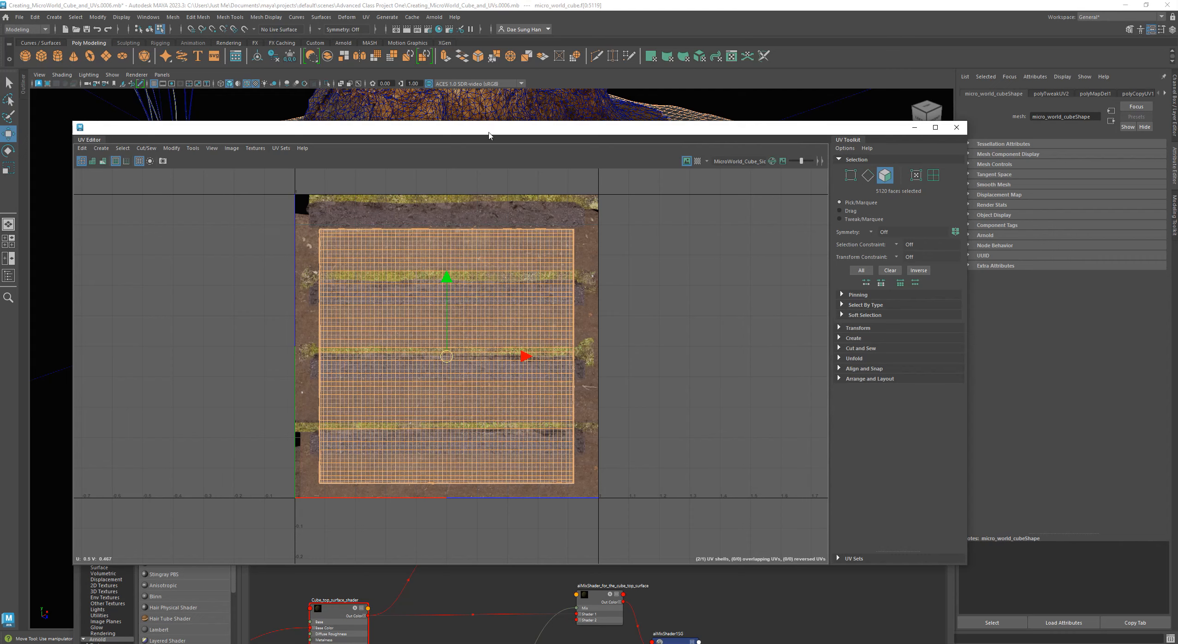
drag(490, 134, 497, 464)
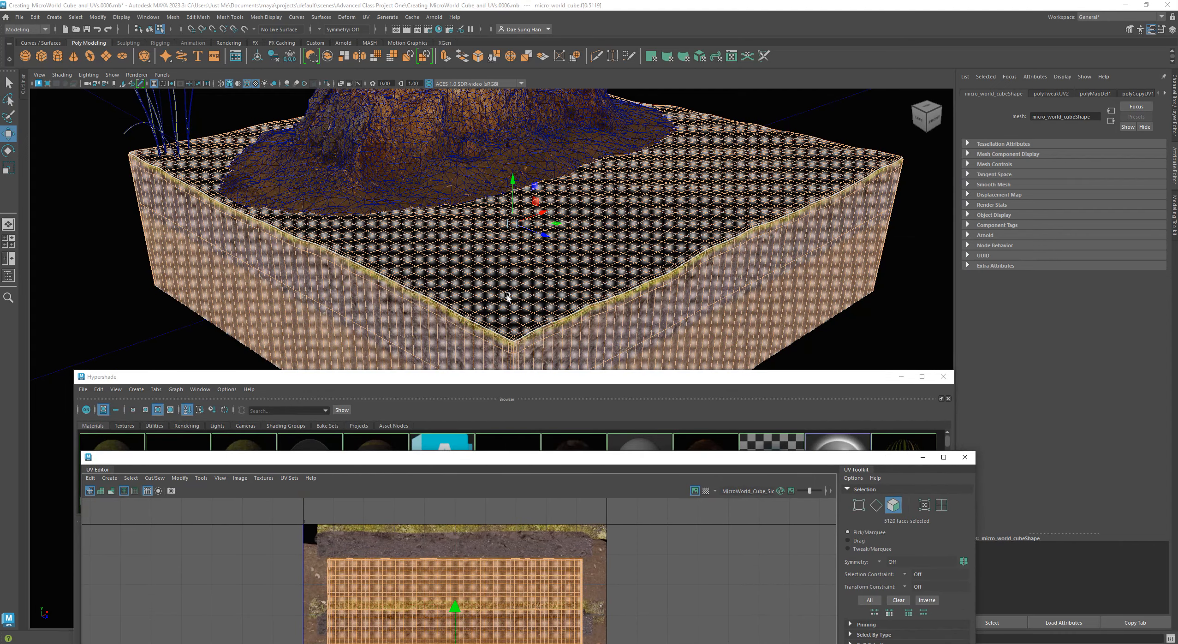
alt+drag(504, 294, 490, 321)
drag(499, 458, 588, 262)
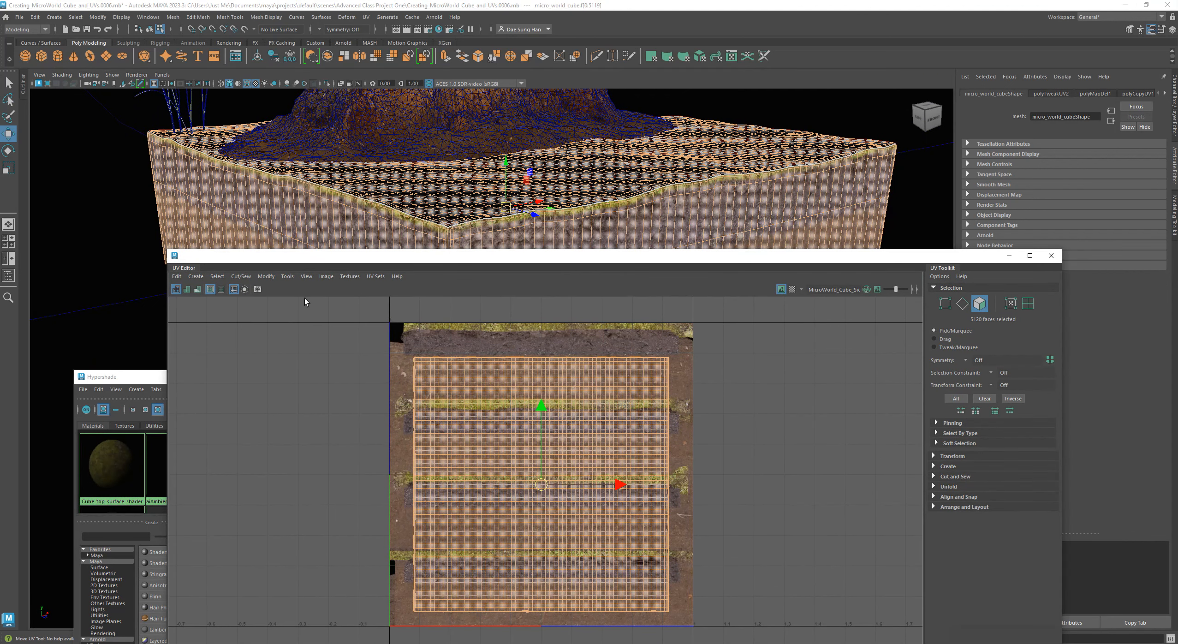
Compare the UV layouts of the cube_side_walls_uv and cube_top_surface_uv sets by alternating the current set.
click(375, 276)
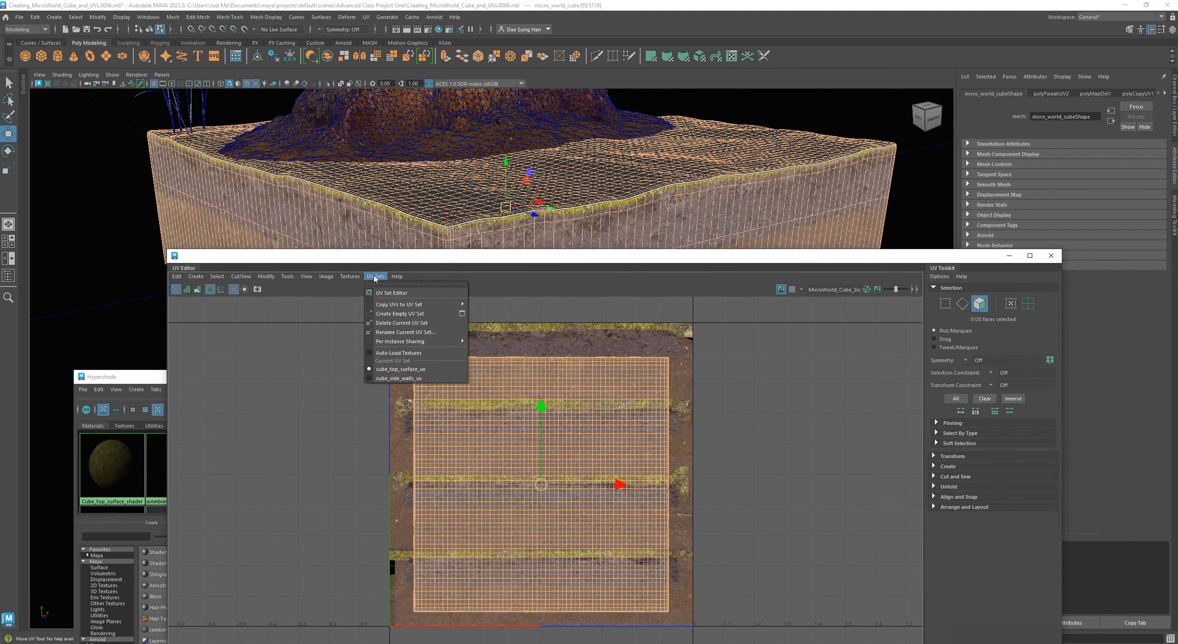
click(411, 379)
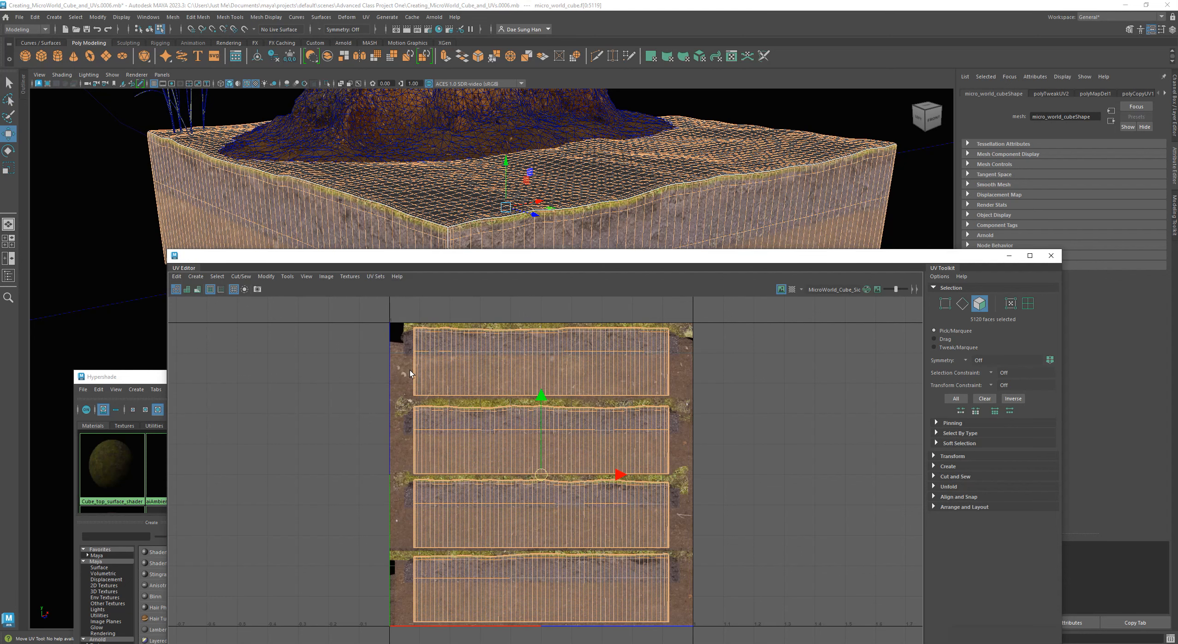
drag(425, 264, 363, 241)
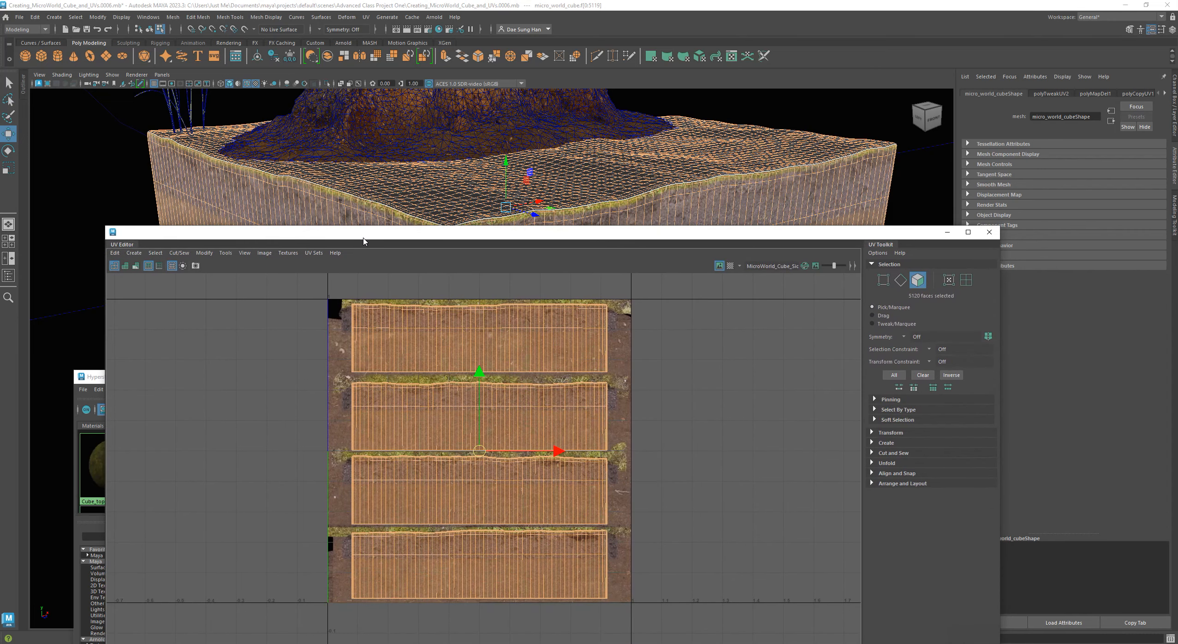
click(314, 252)
click(342, 346)
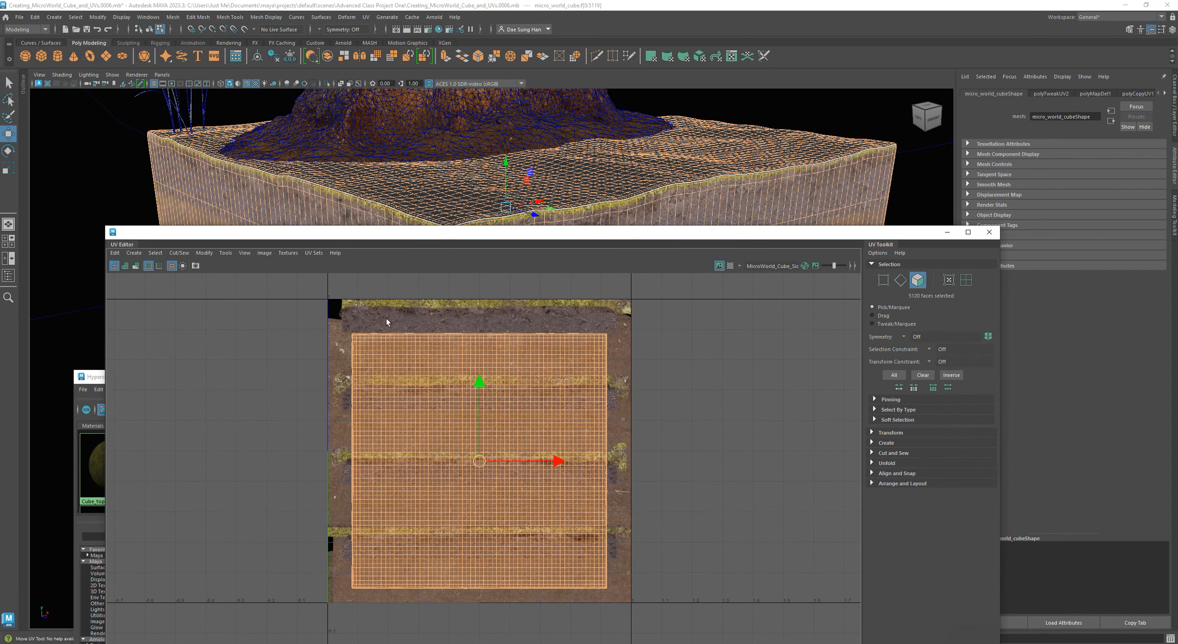
click(312, 347)
drag(284, 308, 649, 627)
click(307, 255)
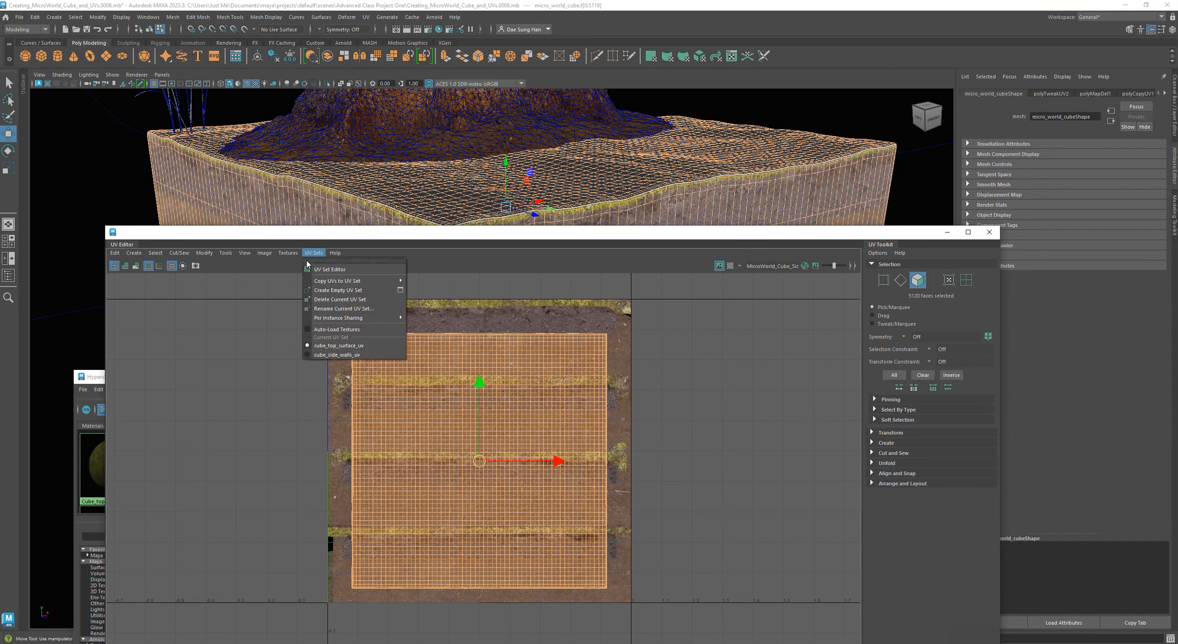
click(341, 354)
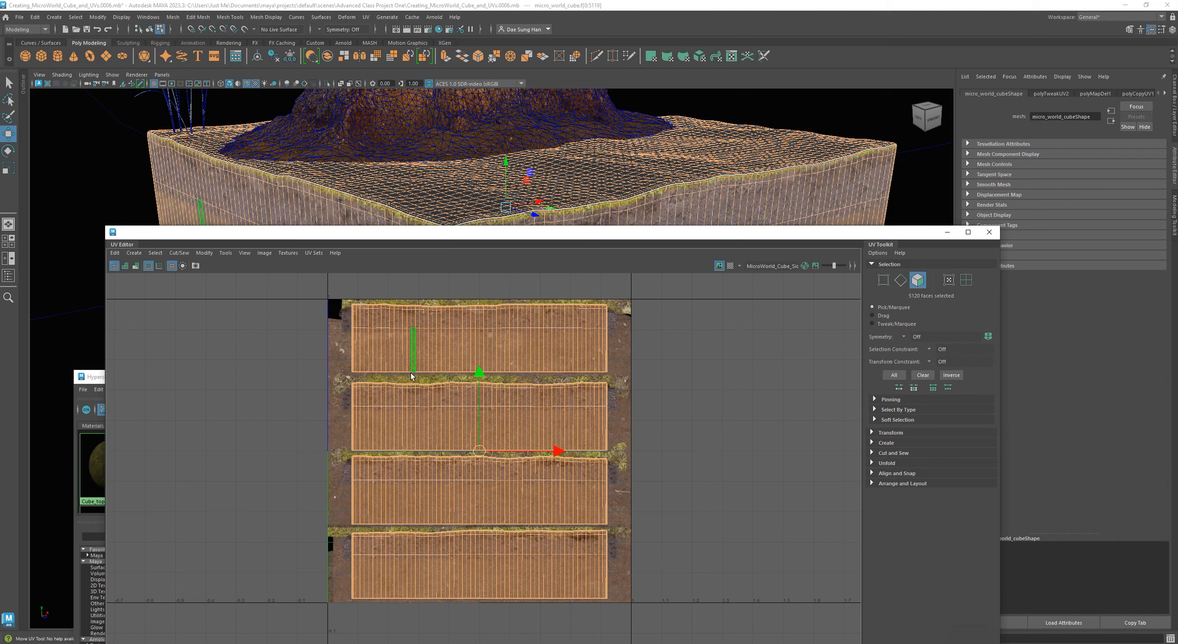
click(313, 253)
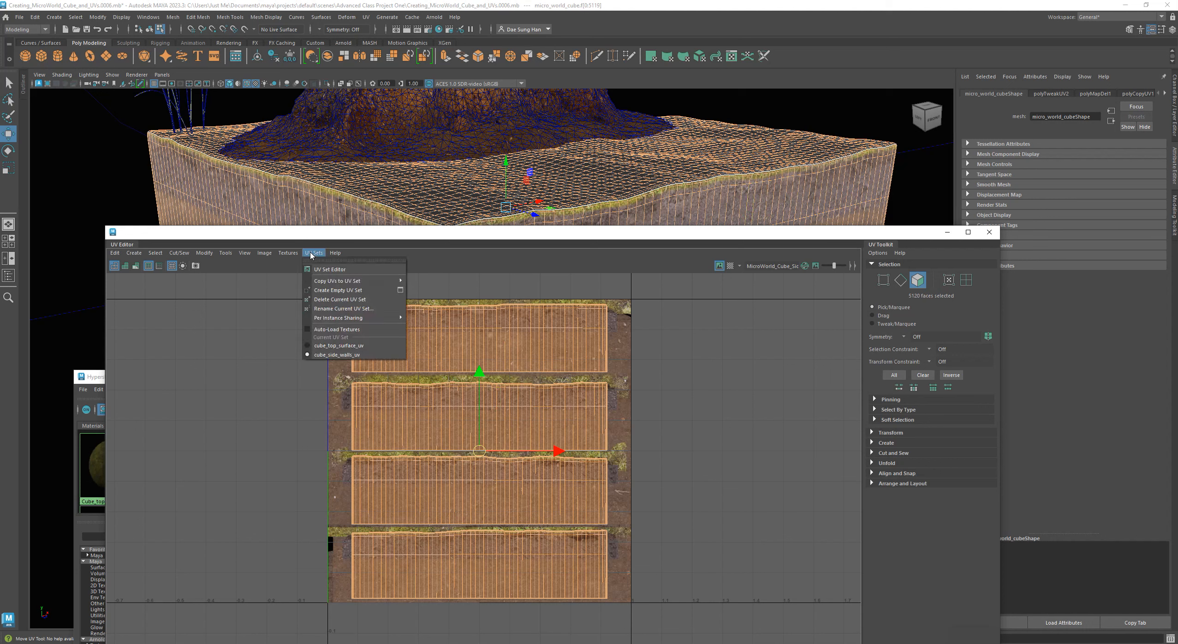
click(340, 351)
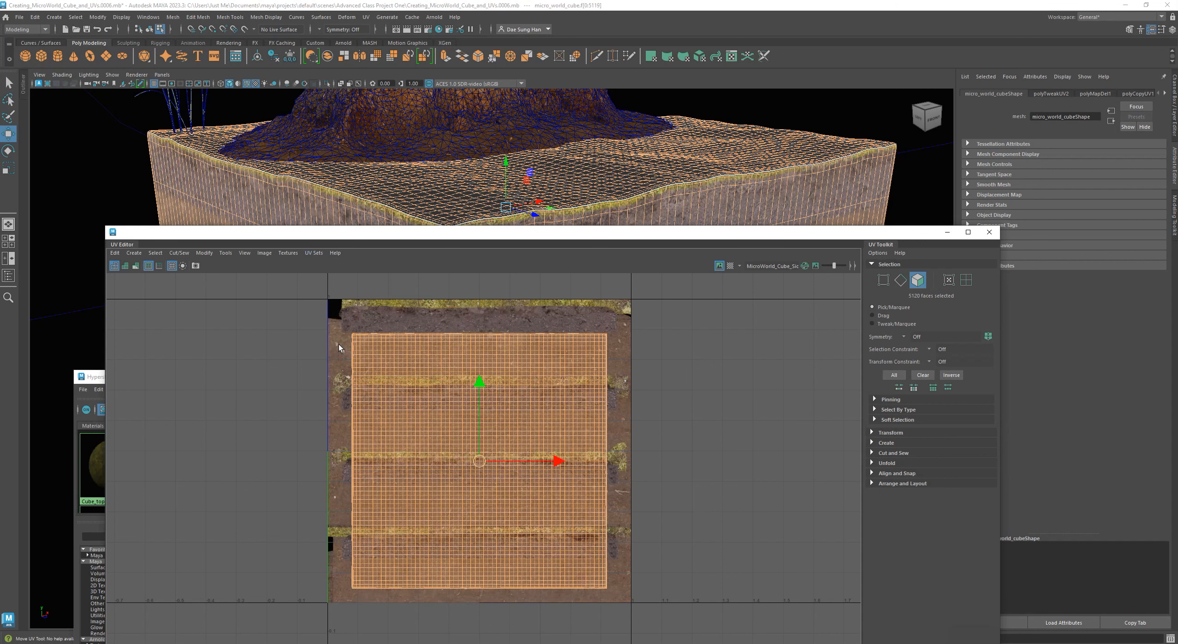
click(314, 253)
click(347, 356)
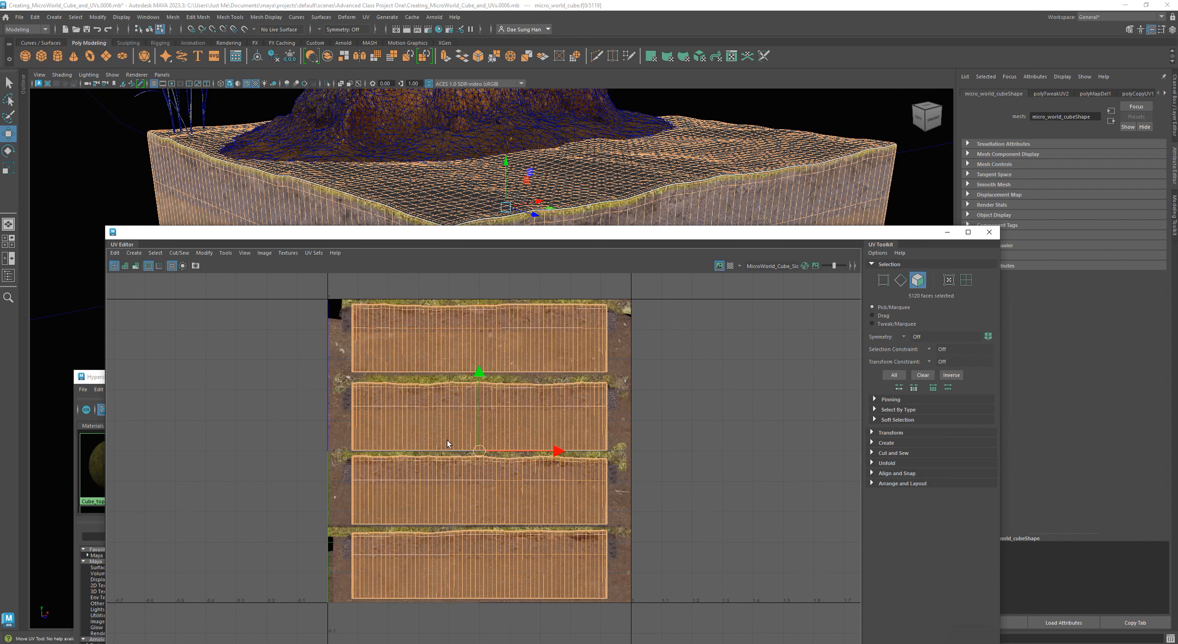
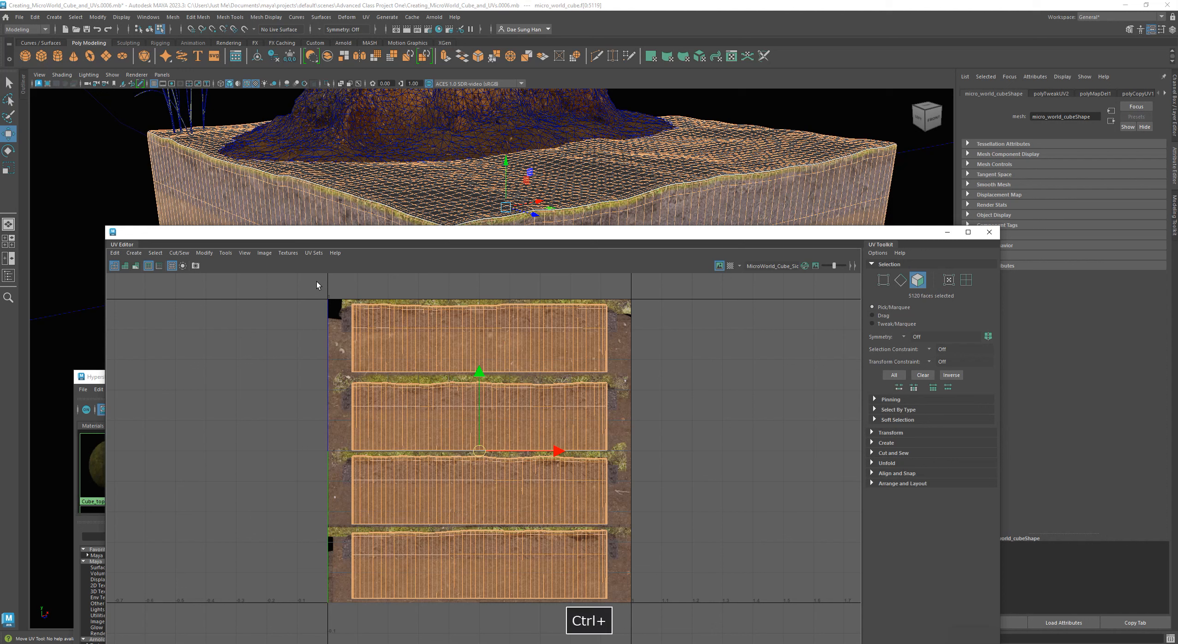
Clear the face selection, switch to the cube_top_surface_uv set and select only the cube's top surface faces.
ctrl+drag(382, 354, 661, 633)
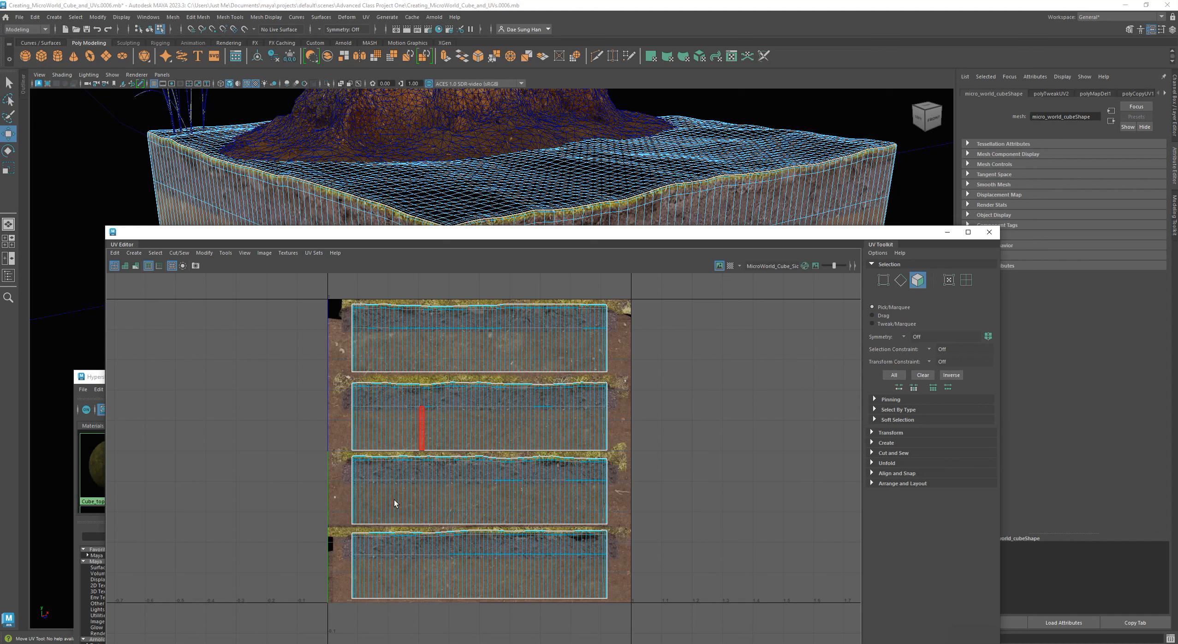
click(314, 253)
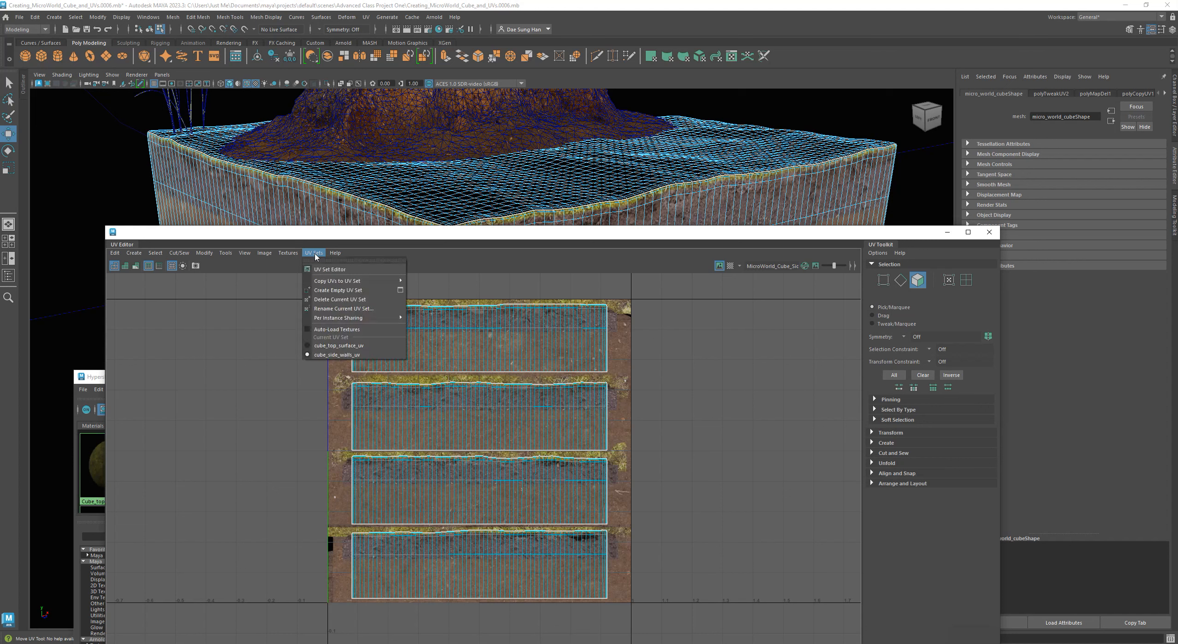
click(335, 346)
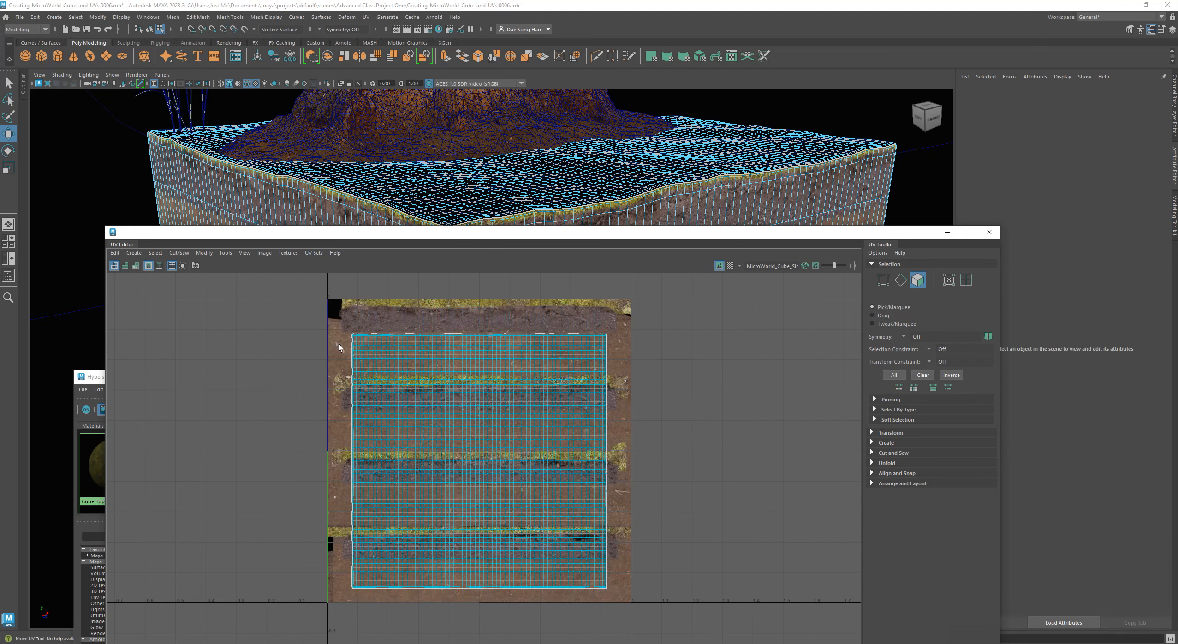
drag(336, 319, 649, 606)
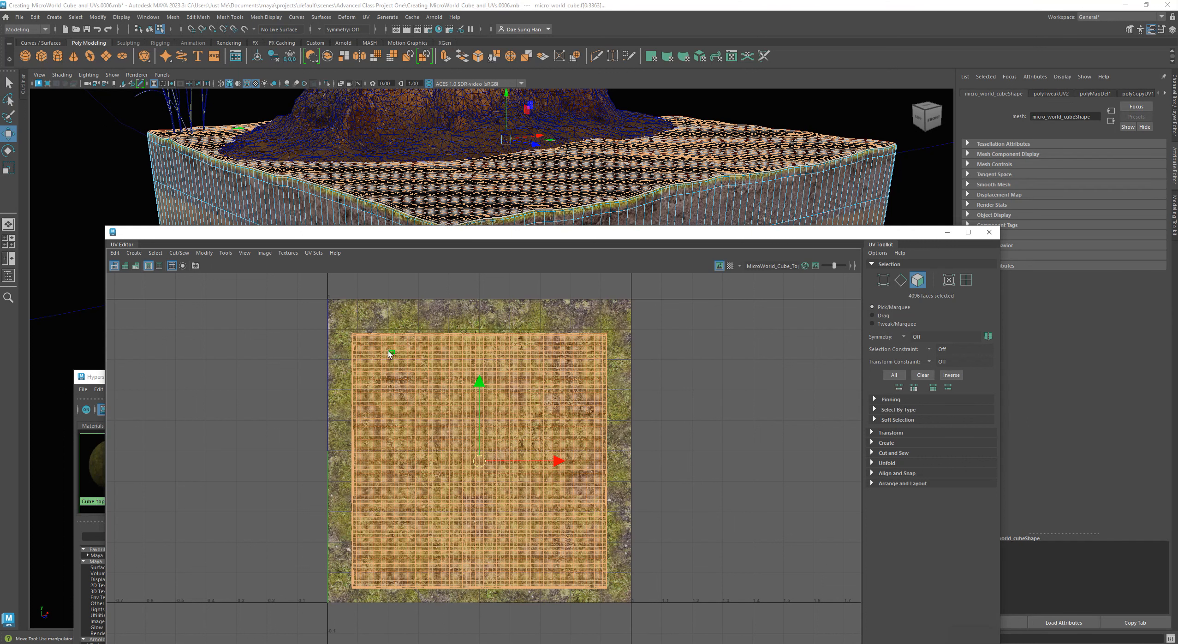
Check the side wall and top surface UV sets with the top faces selected, ending on cube_top_surface_uv.
click(314, 253)
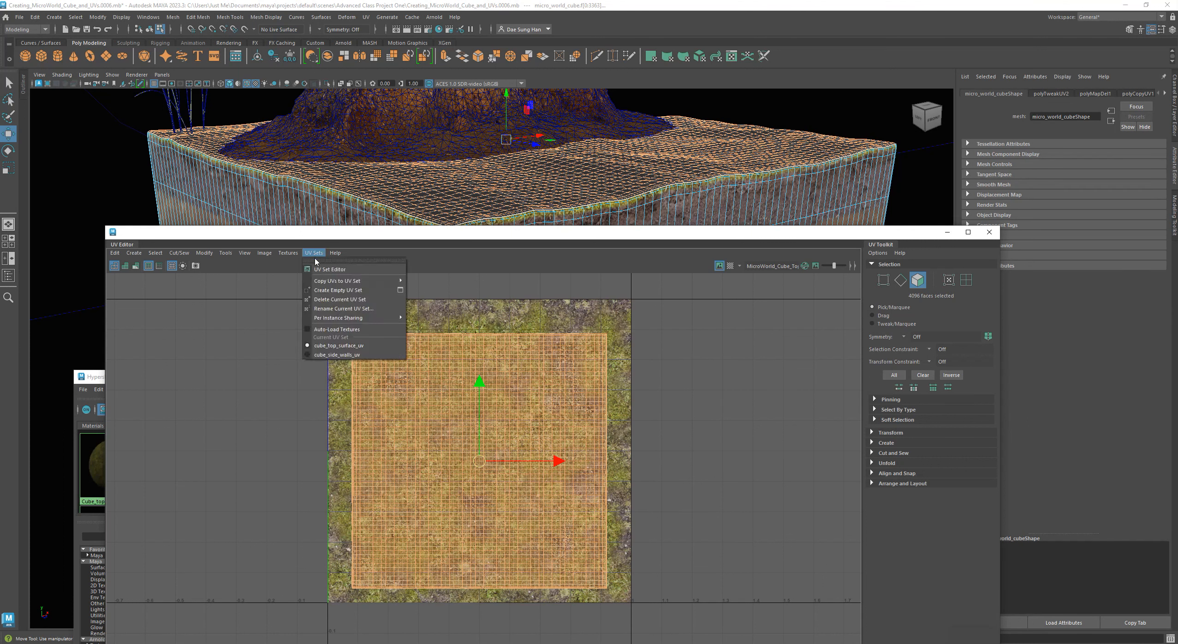
click(343, 355)
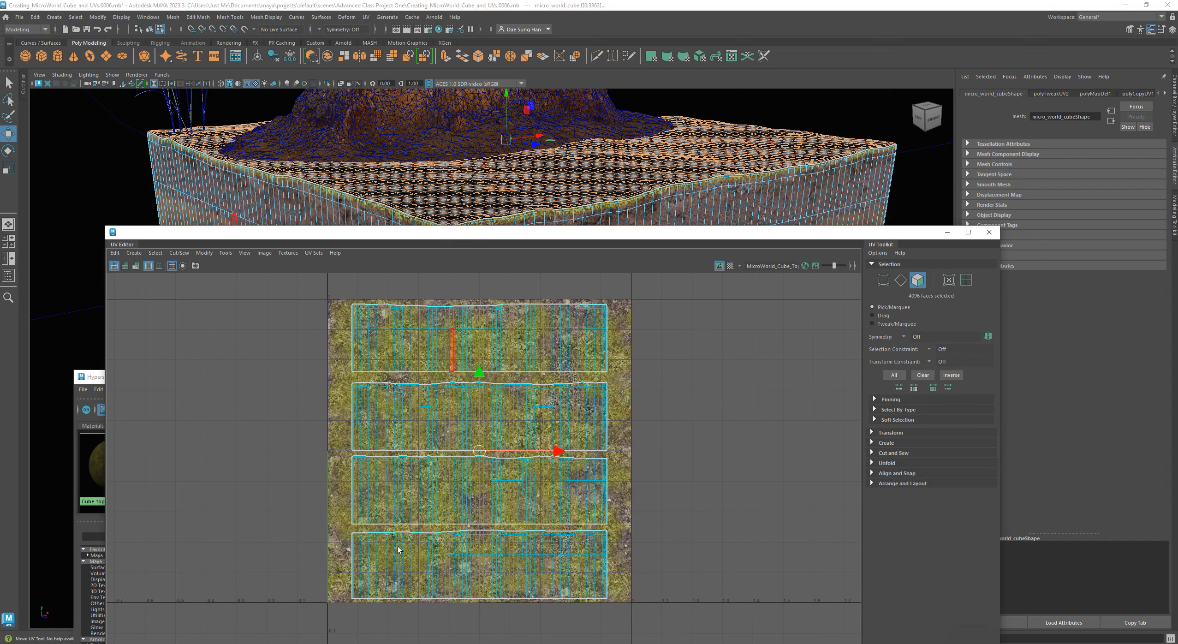
click(314, 253)
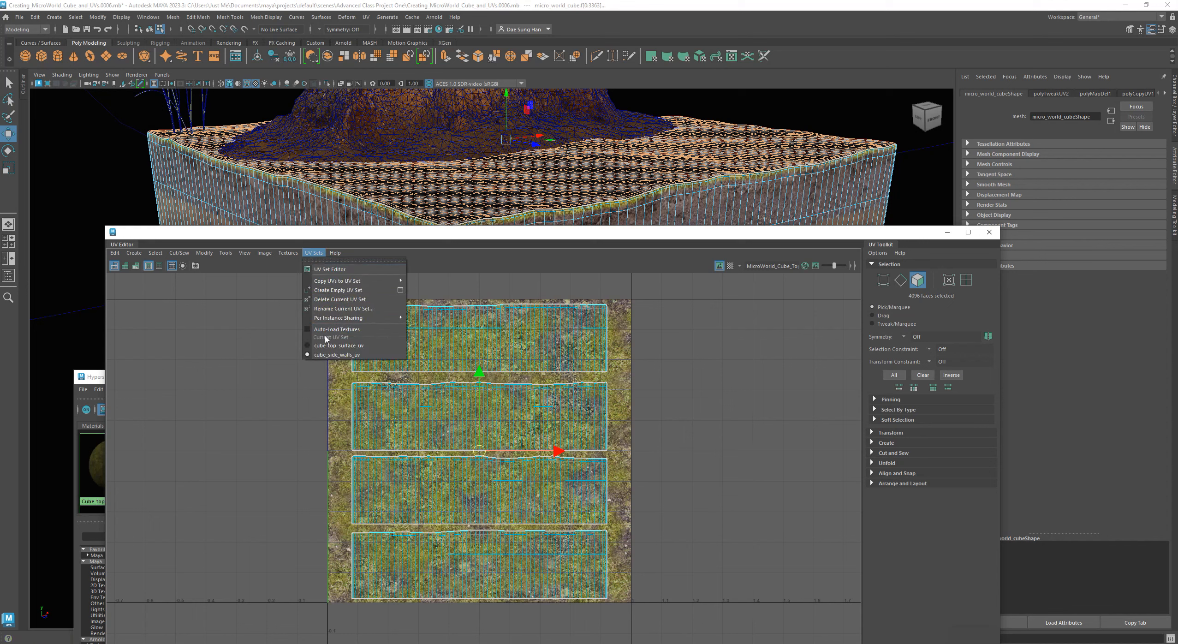
click(336, 343)
click(309, 256)
click(334, 358)
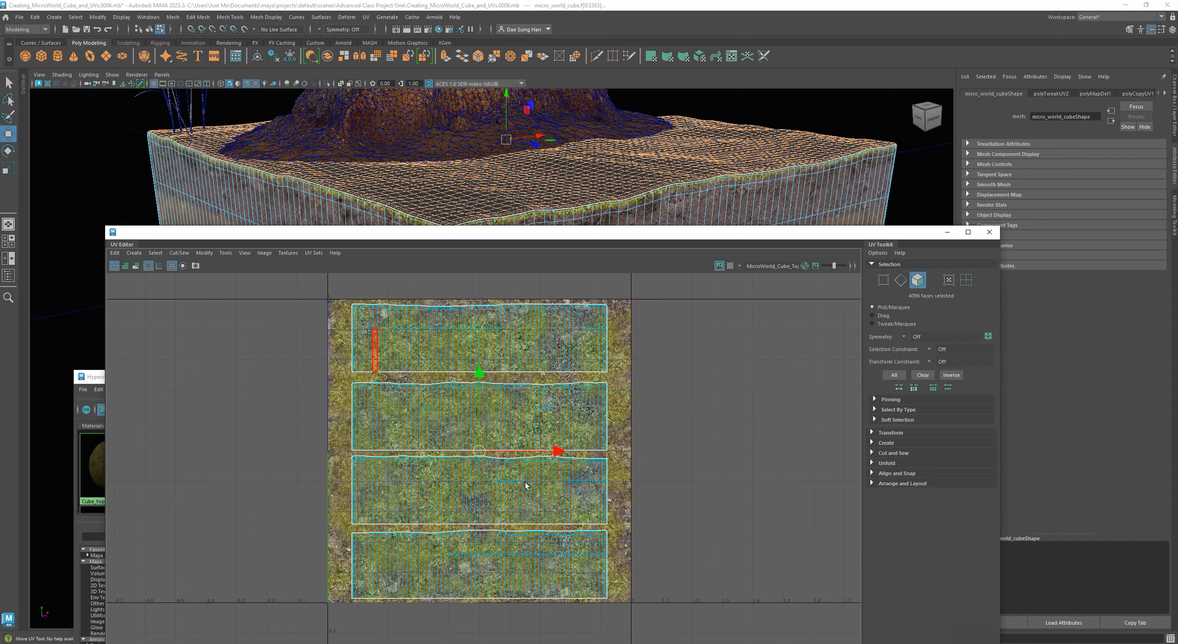
click(313, 253)
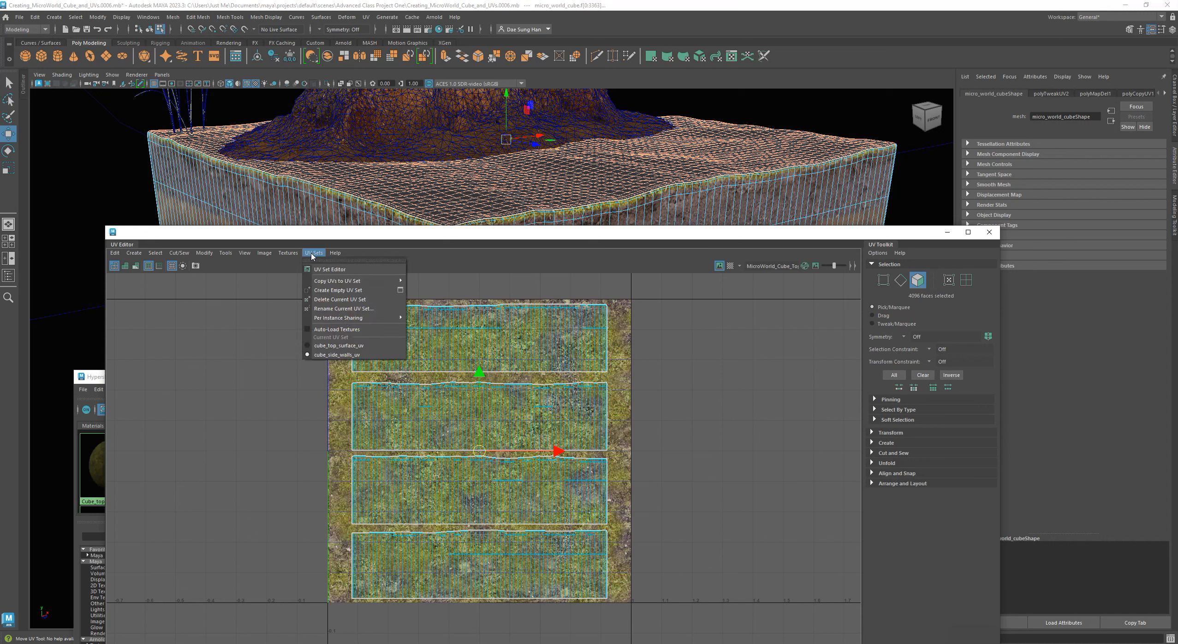
click(324, 348)
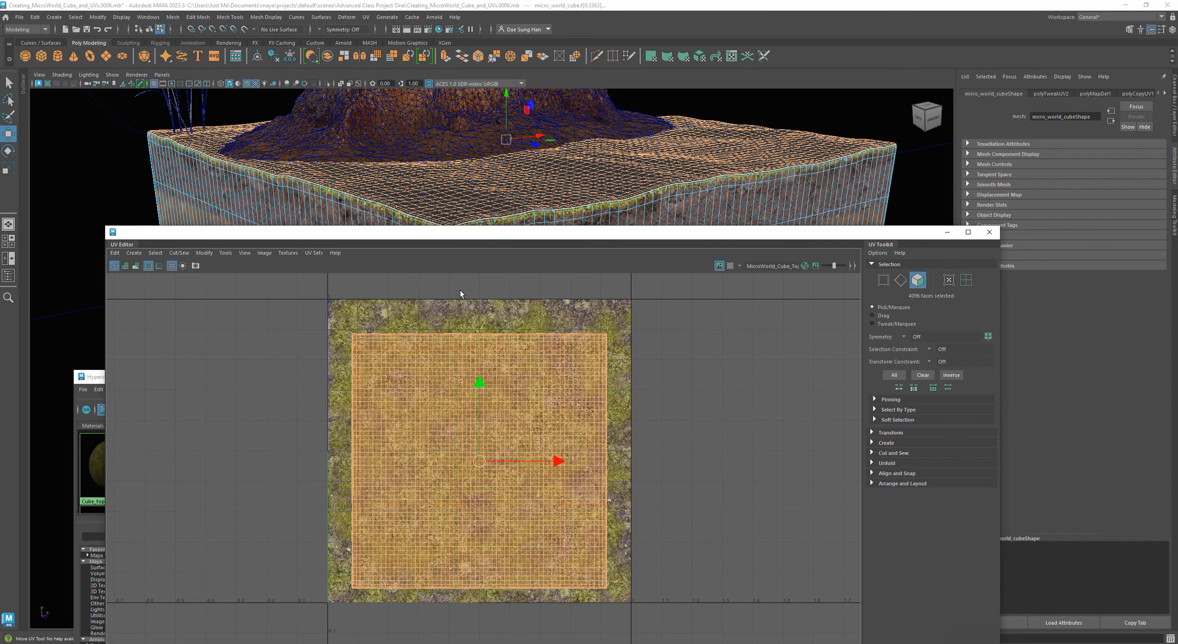
Move the UV Editor out of the way and raise the Hypershade window to uncover its node graph.
drag(442, 233, 0, 183)
drag(272, 377, 268, 43)
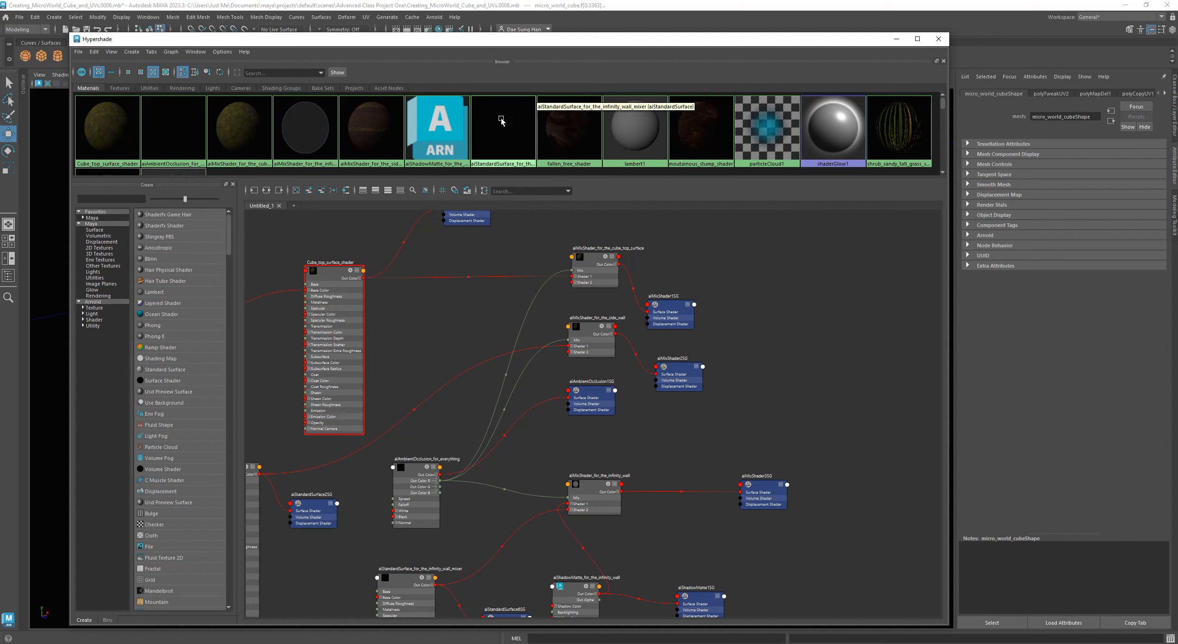
Assign the aiMixShader_for_the_cube_top_surface material to the selected top faces of the cube.
drag(572, 38, 613, 35)
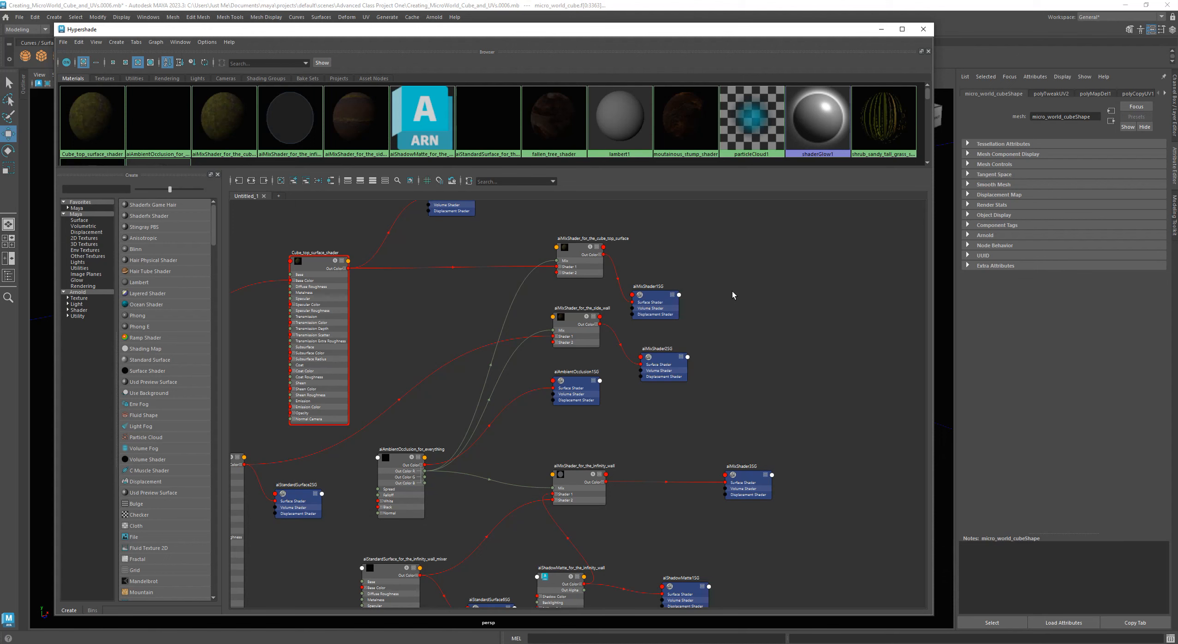
alt+middle_drag(732, 294, 756, 363)
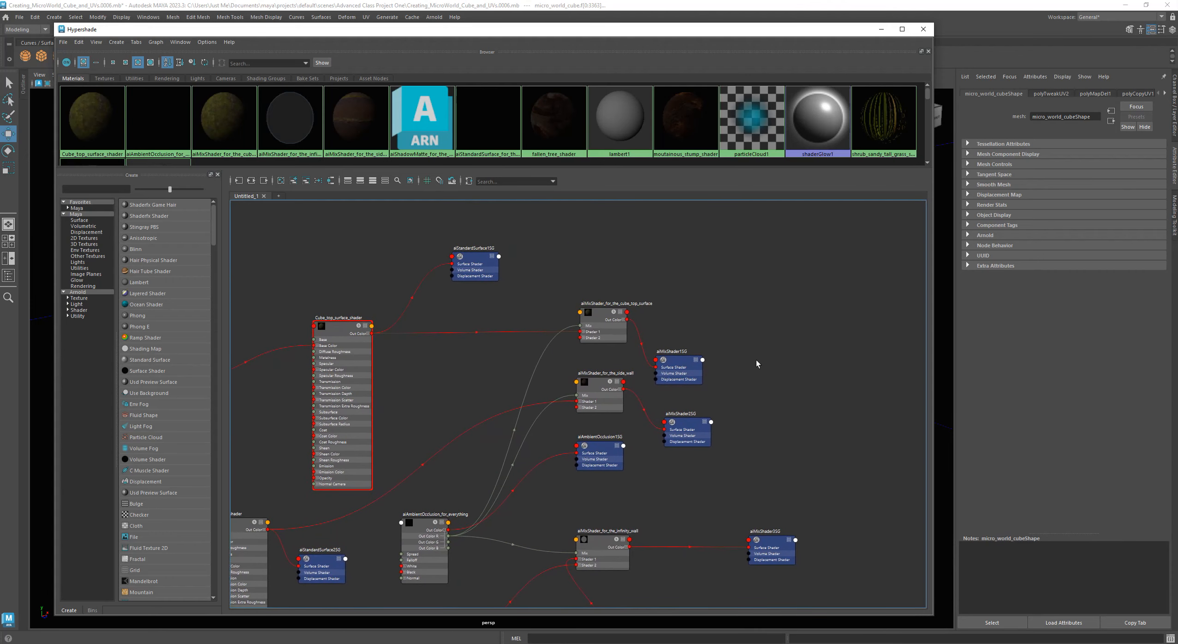
alt+right_drag(540, 278, 694, 321)
alt+middle_drag(688, 353, 482, 277)
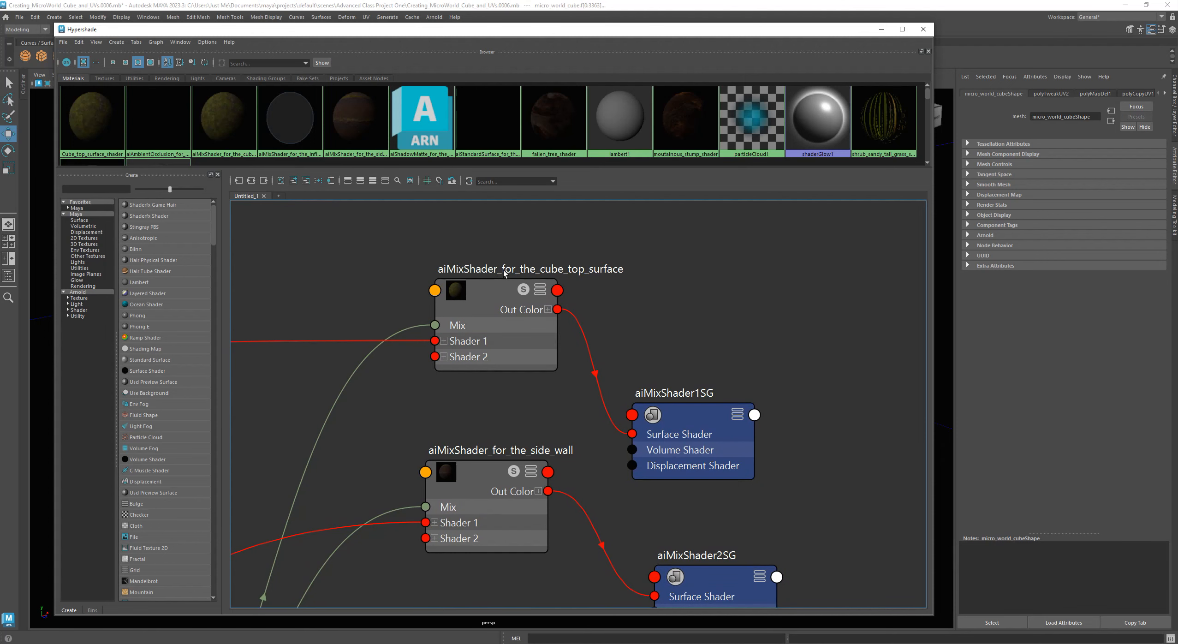
drag(491, 35, 552, 34)
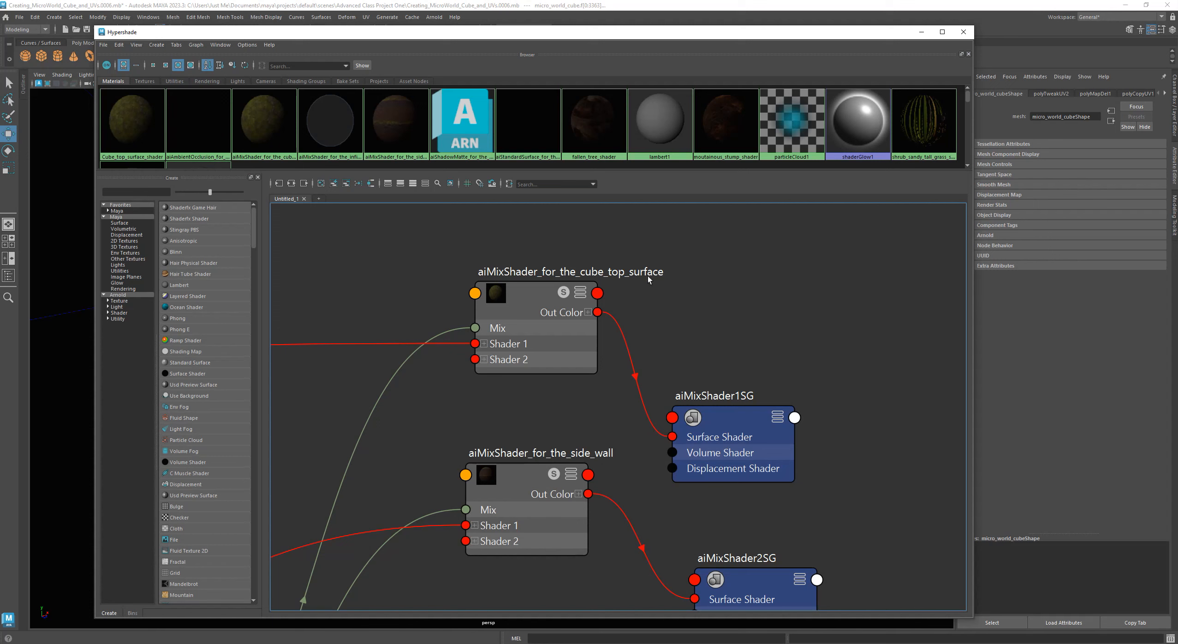
right_click(526, 296)
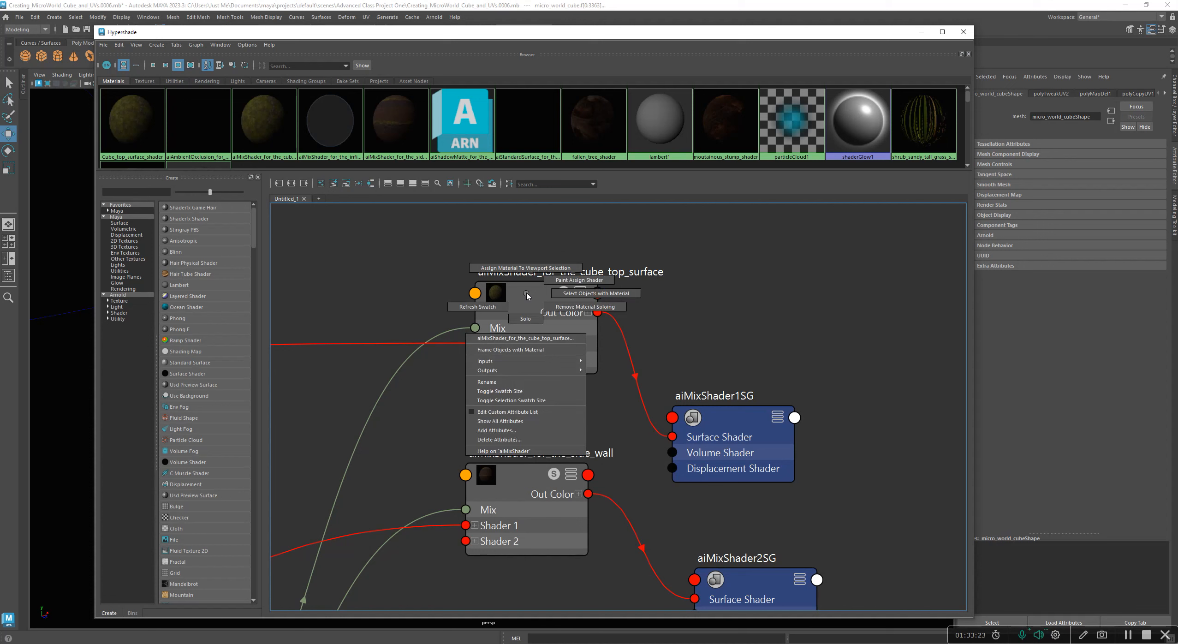
click(520, 269)
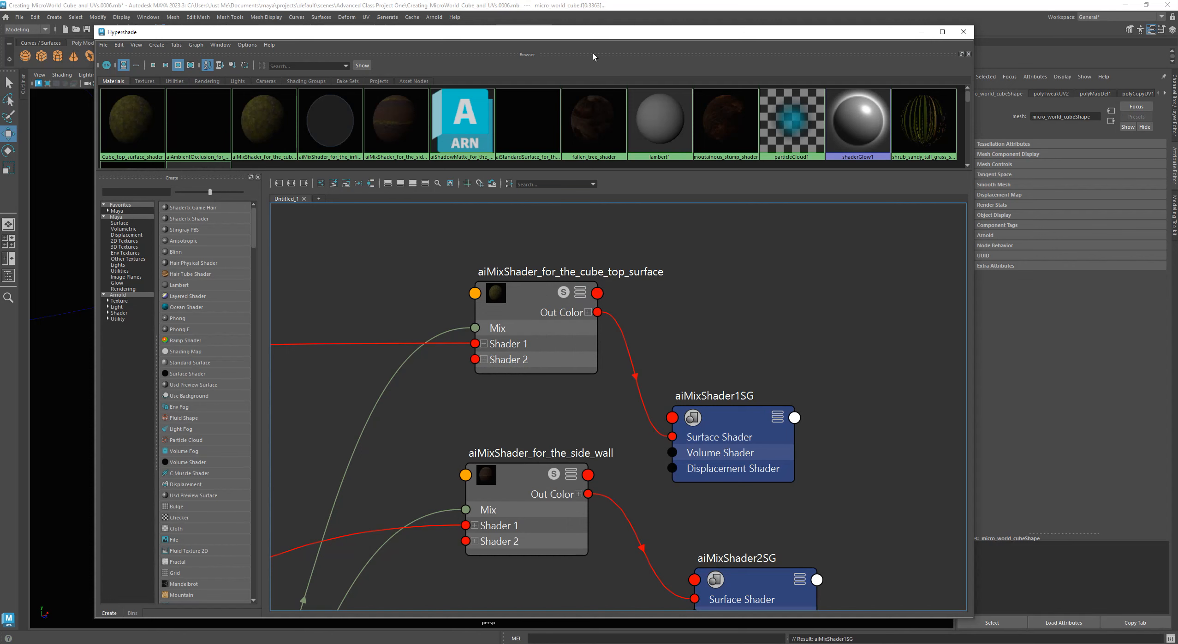
Lower the Hypershade window and select the aiMixShader_for_the_cube_top_surface node, moving it slightly upward in the graph.
drag(592, 35, 578, 98)
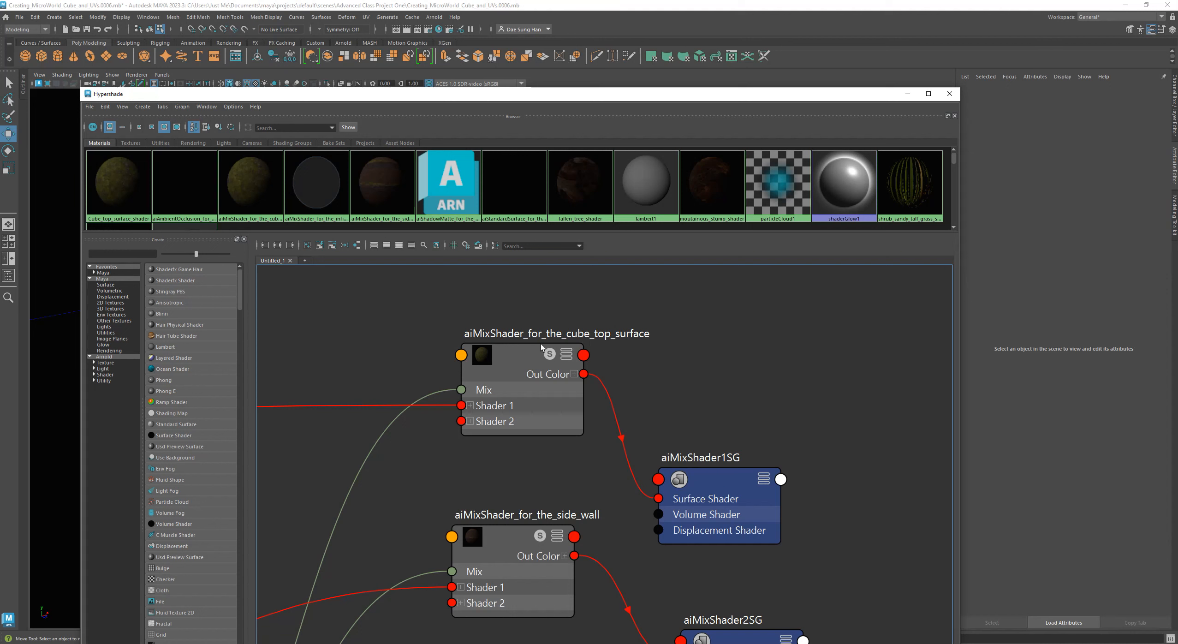
drag(506, 357, 495, 336)
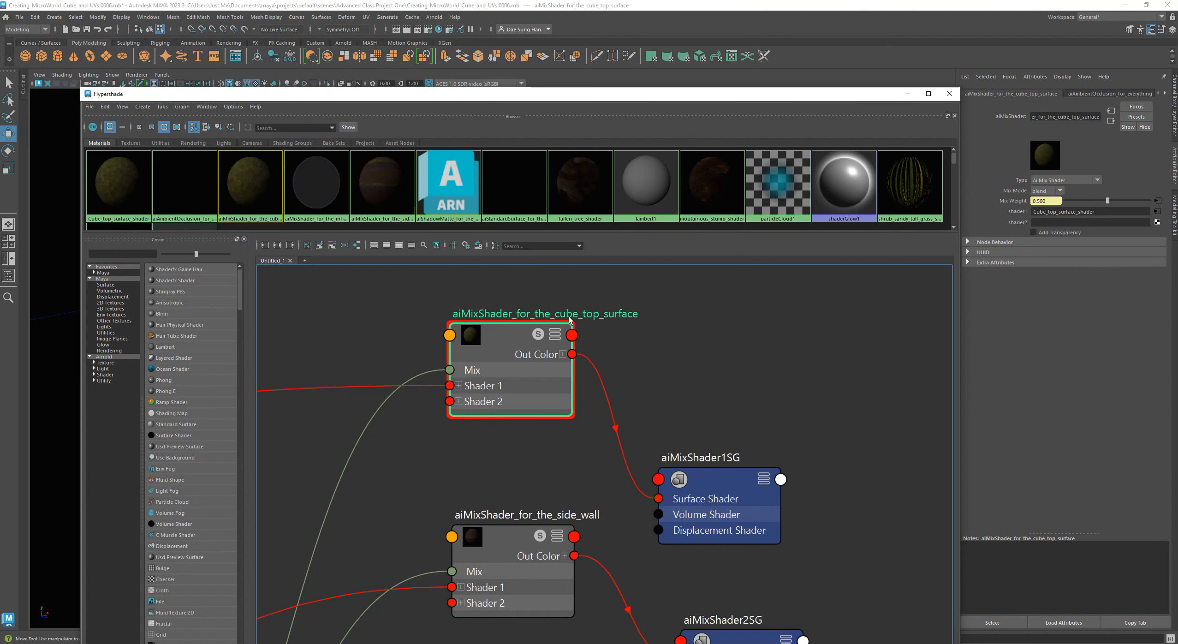
Select the faces that use aiMixShader_for_the_cube_top_surface, inspect them on the cube in the viewport, and clear the selection.
right_click(495, 334)
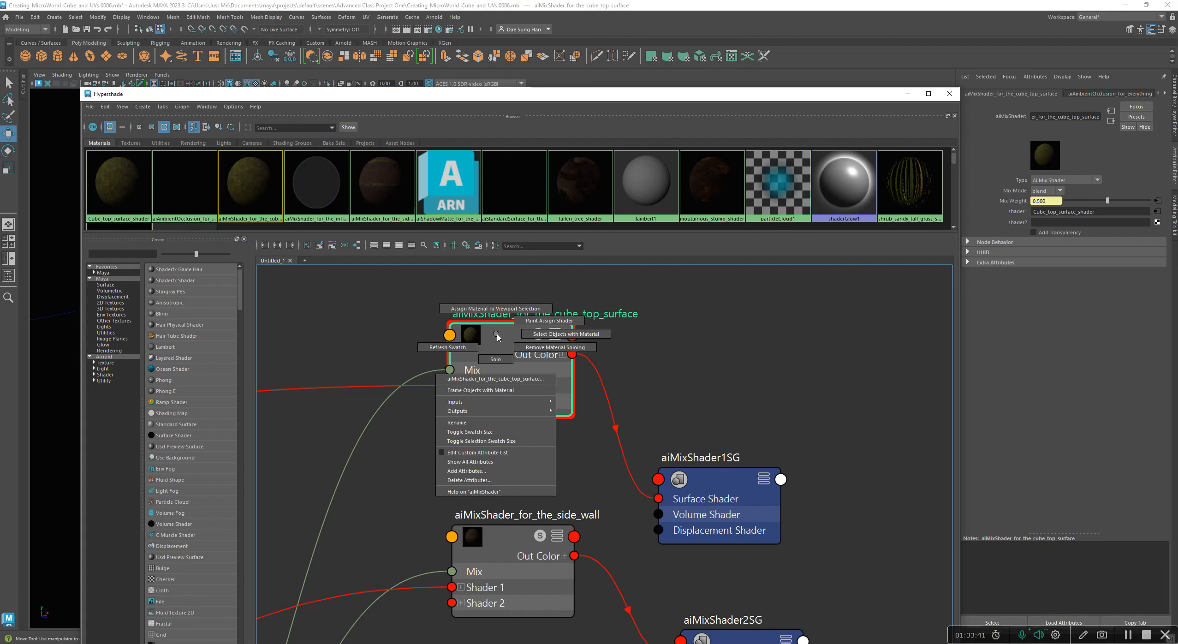
click(523, 333)
drag(485, 101, 479, 581)
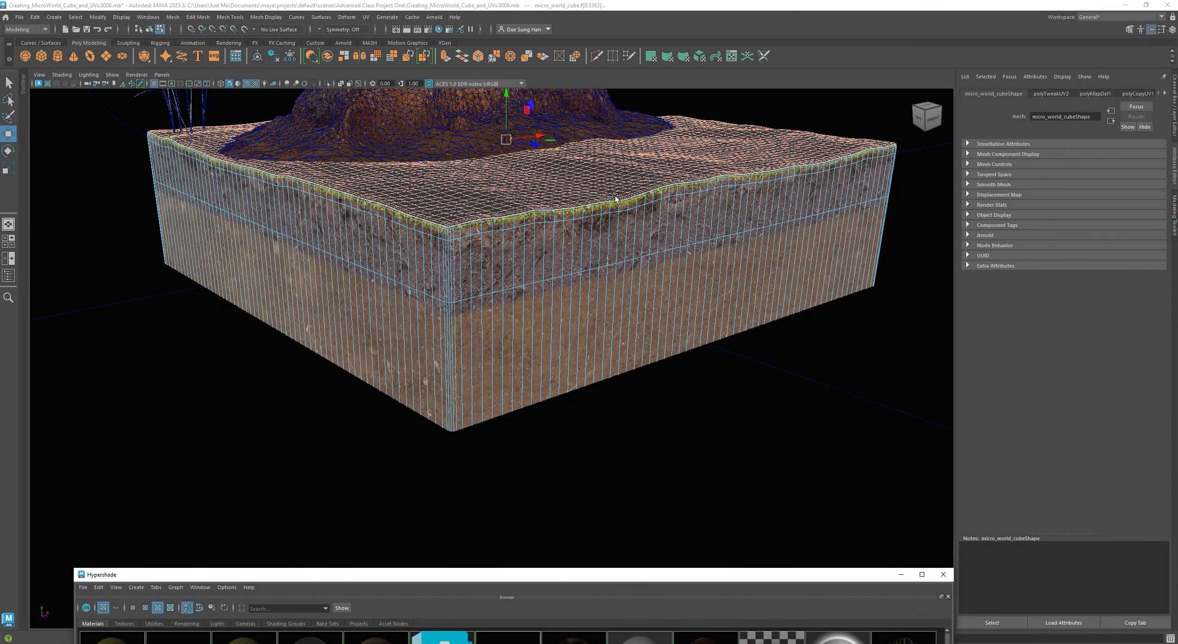
drag(539, 576, 550, 34)
click(740, 317)
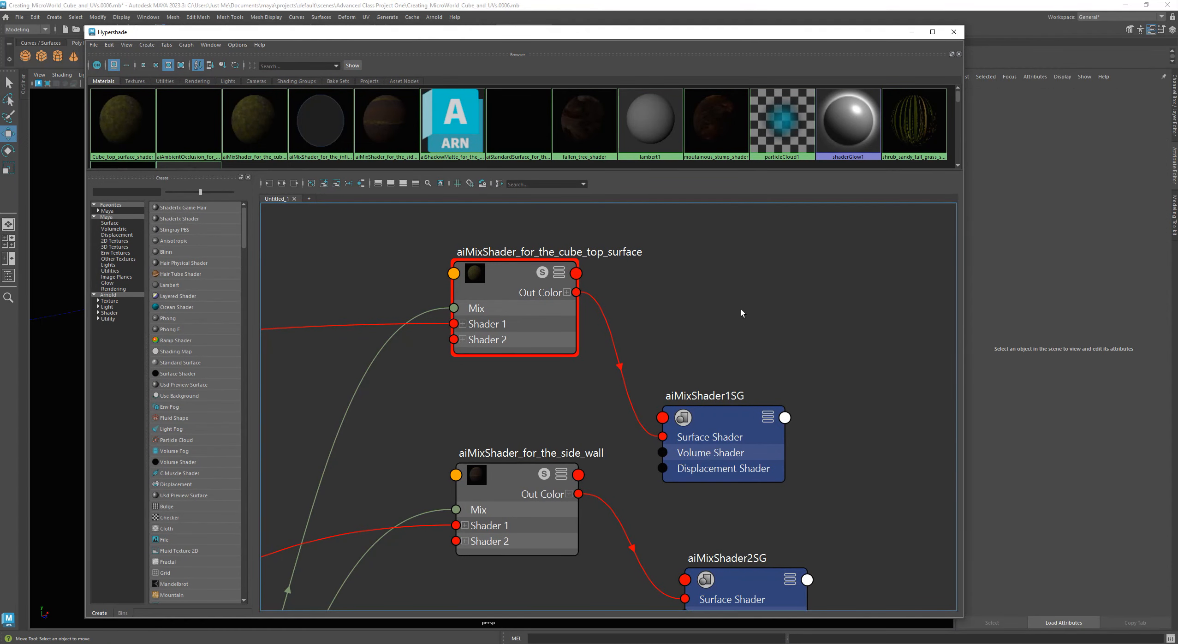
Return micro_world_cube to object mode and open its UVs in the UV Editor.
drag(609, 37, 638, 370)
right_click(534, 249)
right_click(535, 246)
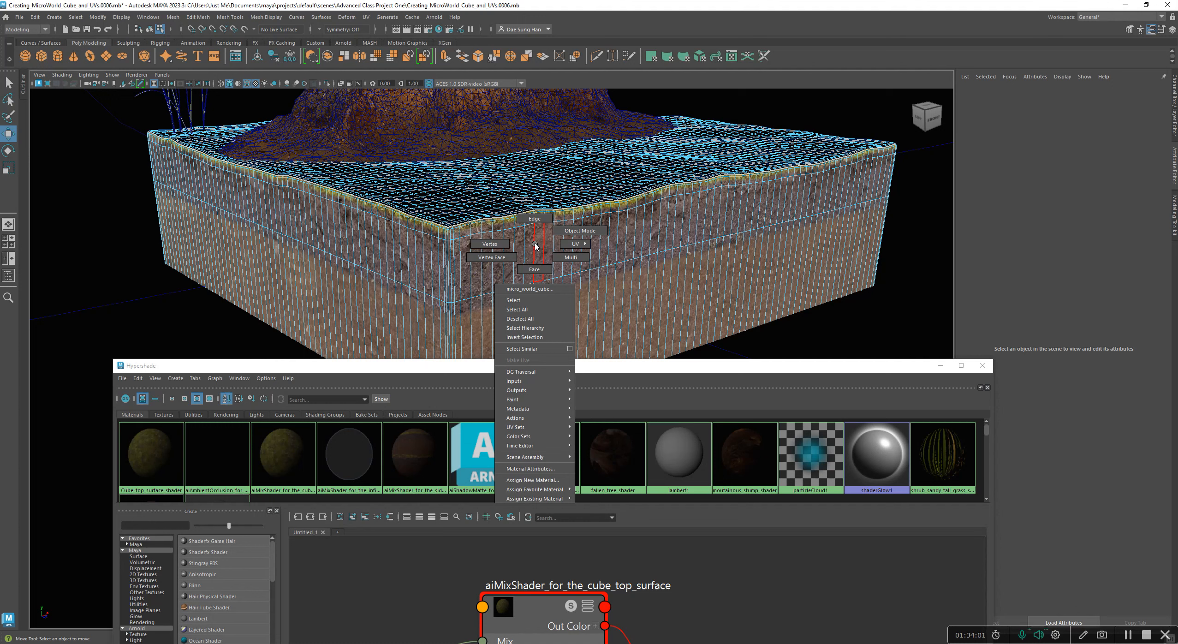
click(567, 230)
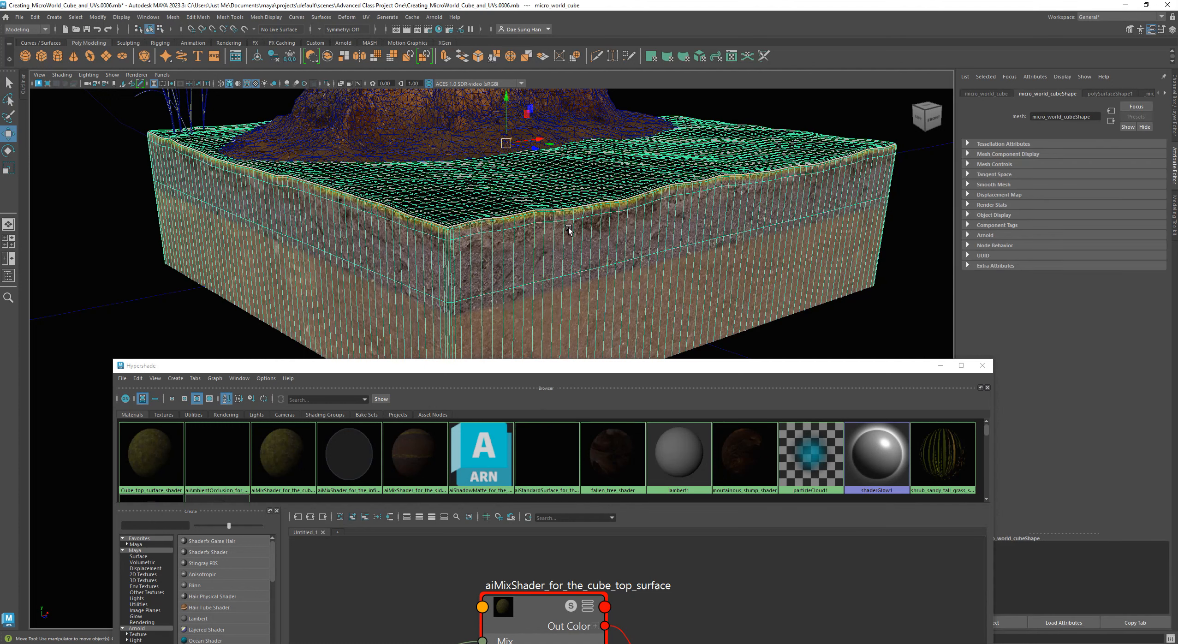
right_click(570, 229)
click(565, 230)
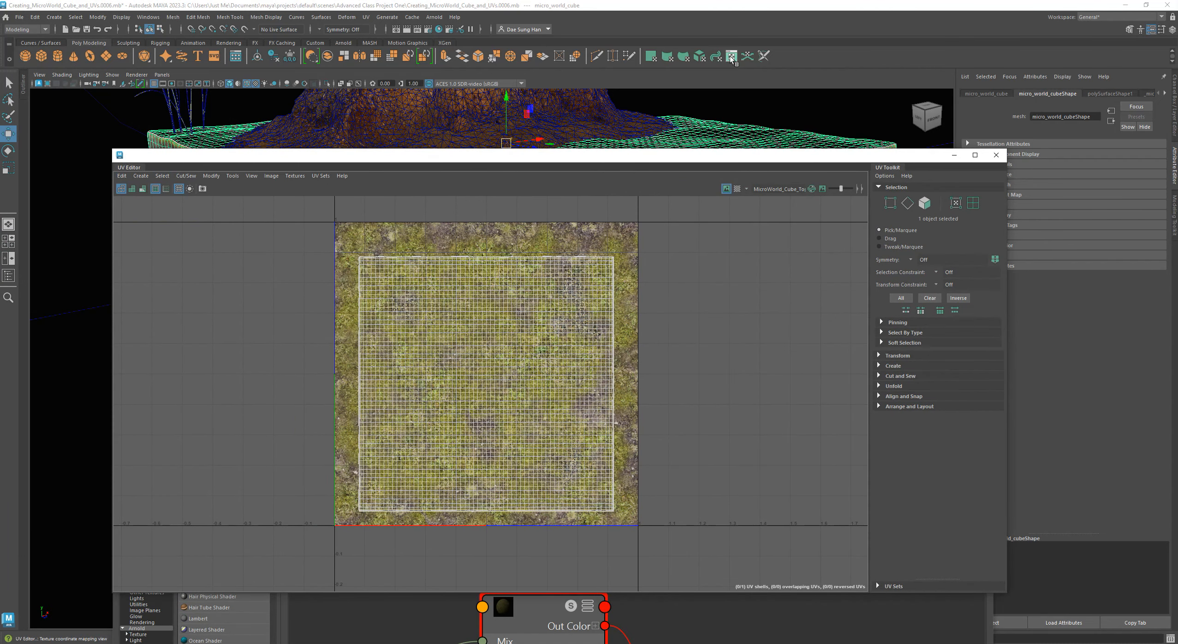
Make cube_side_walls_uv the cube's current UV set.
drag(596, 154, 590, 257)
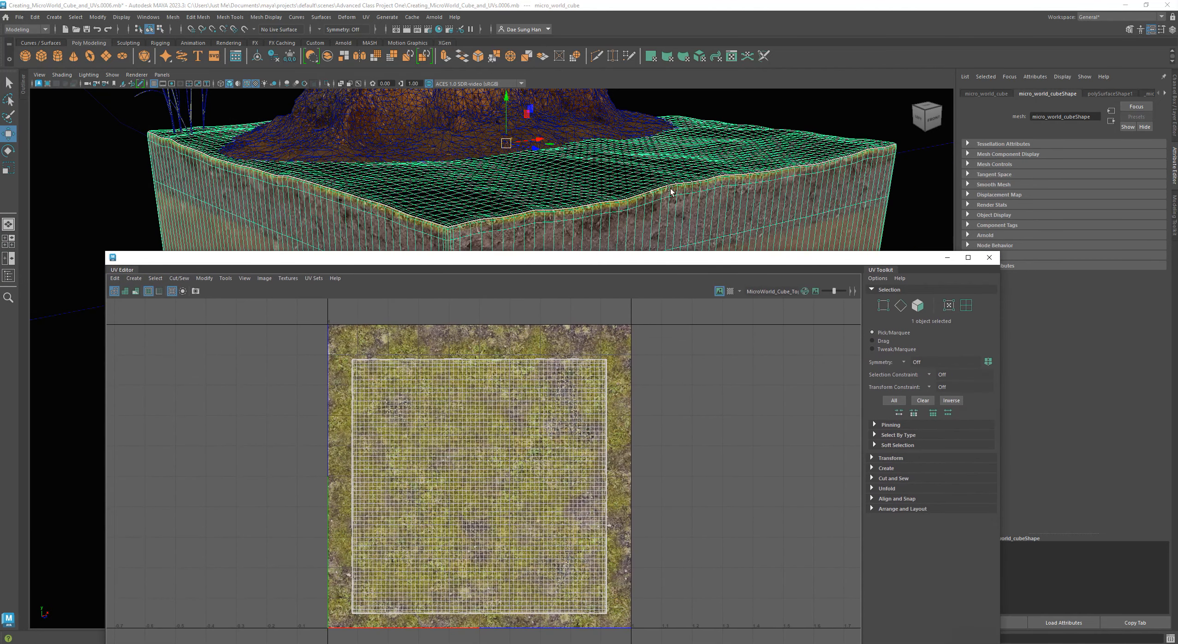
drag(318, 258, 298, 125)
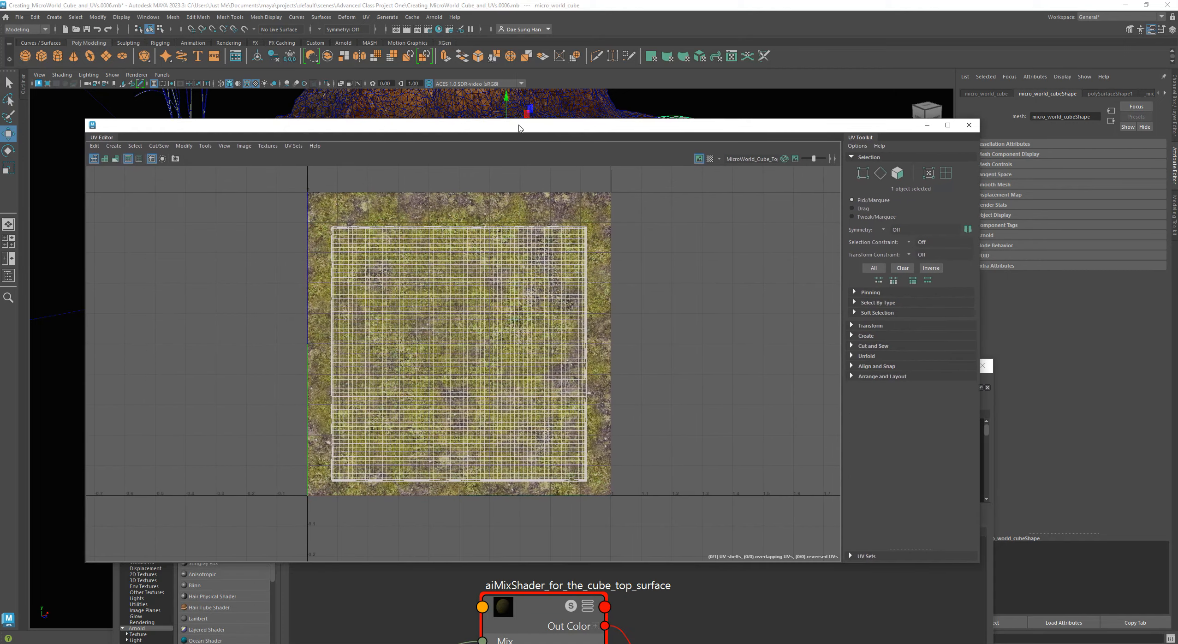
click(295, 146)
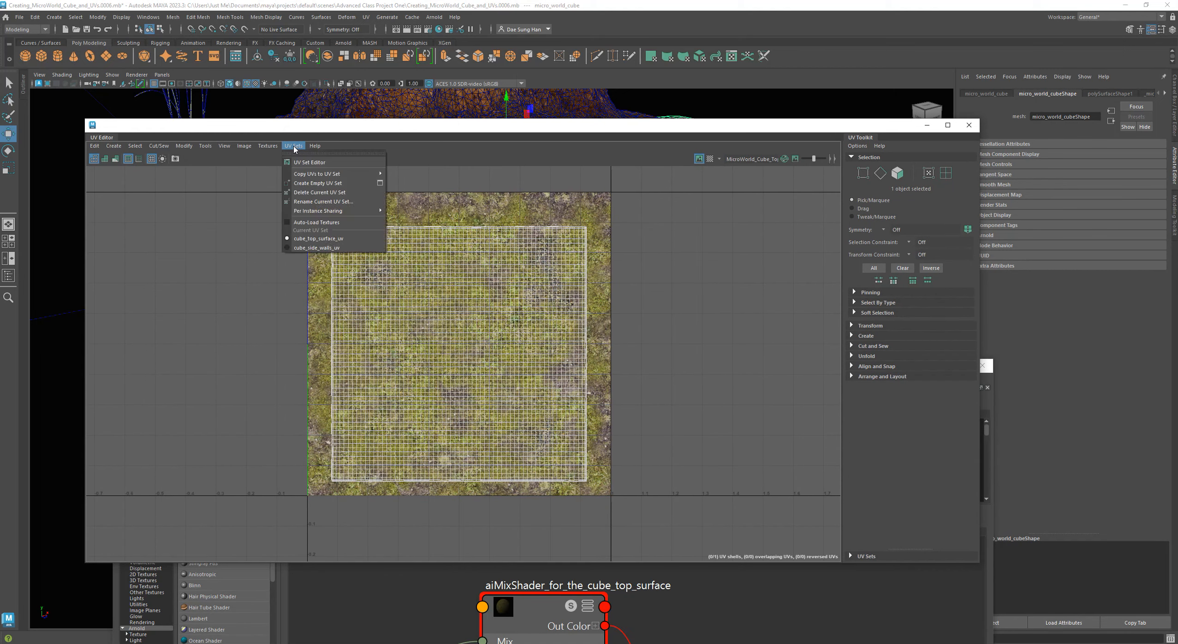
click(315, 249)
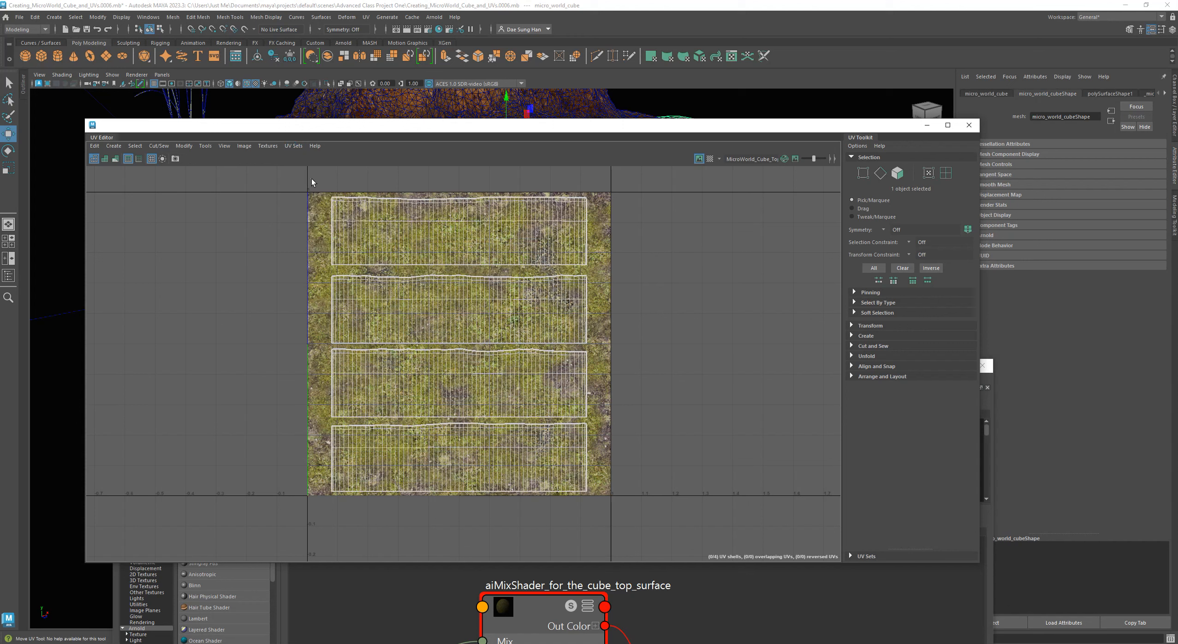
Select all faces of the four side-wall UV shells and move the UV Editor out of the way.
right_click(361, 212)
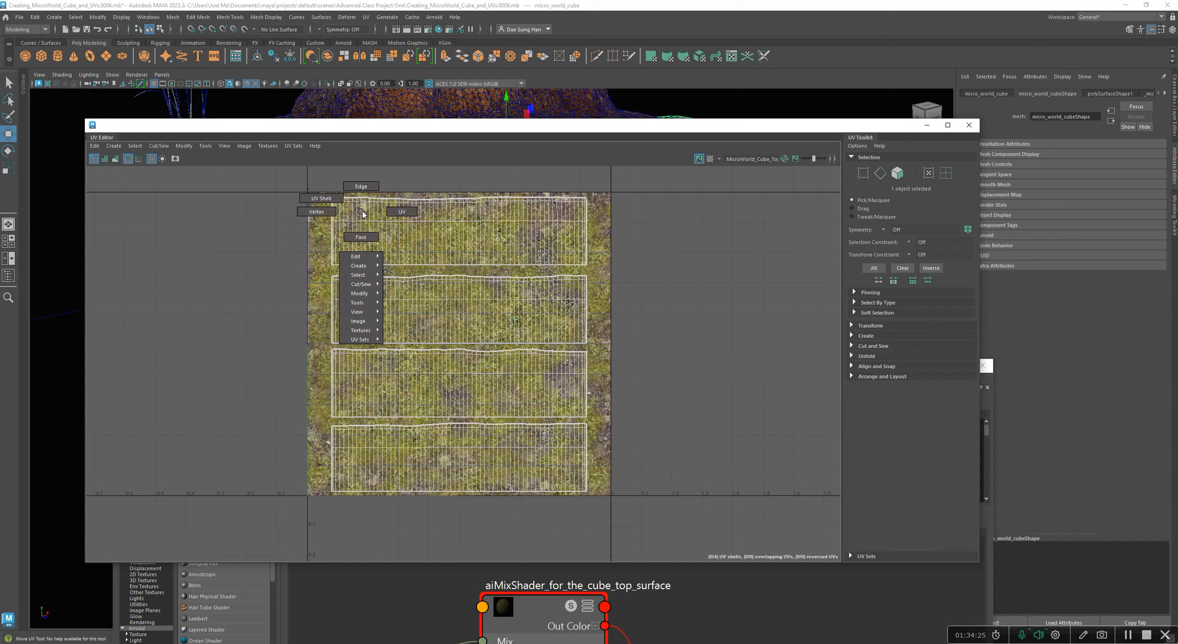
click(372, 242)
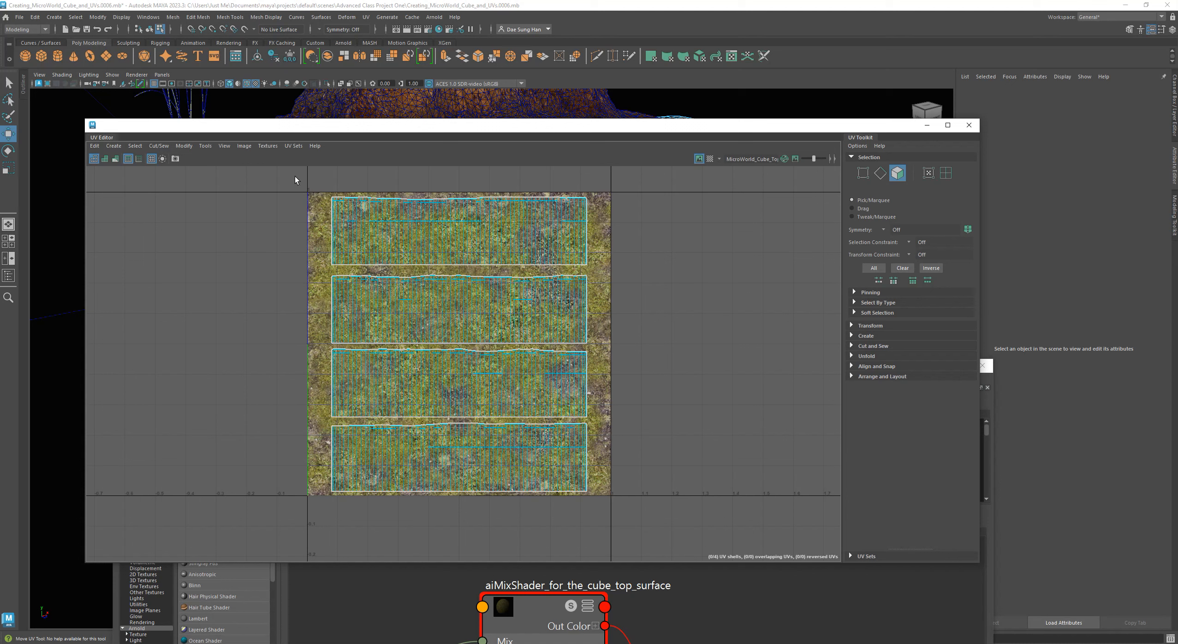
drag(295, 177, 625, 498)
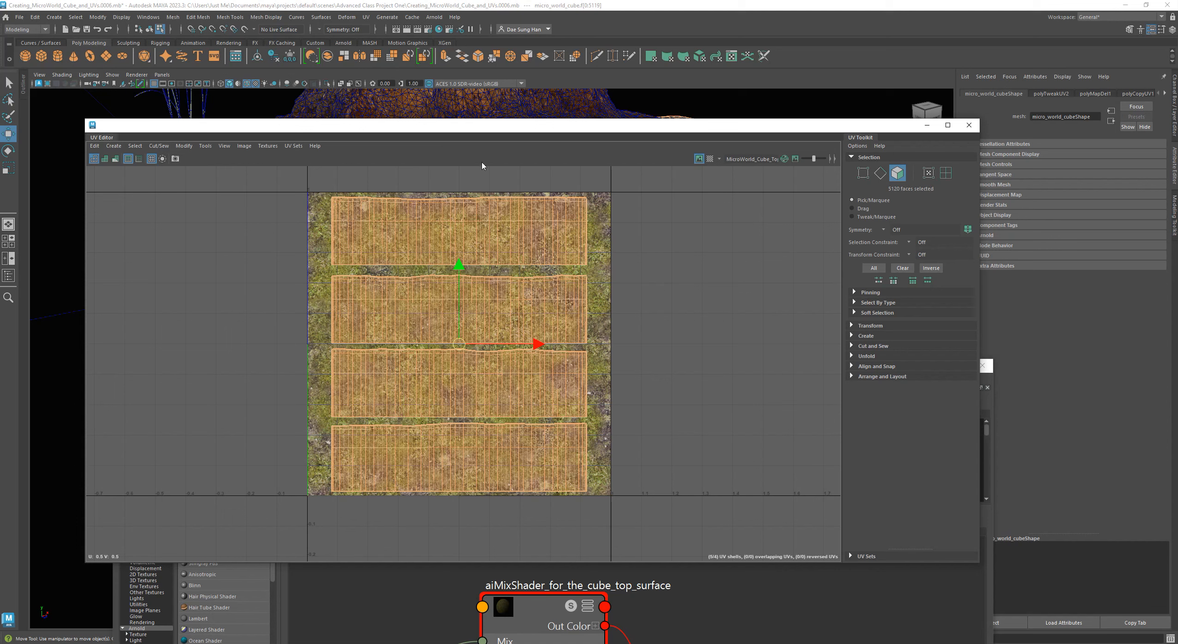
drag(487, 130, 0, 141)
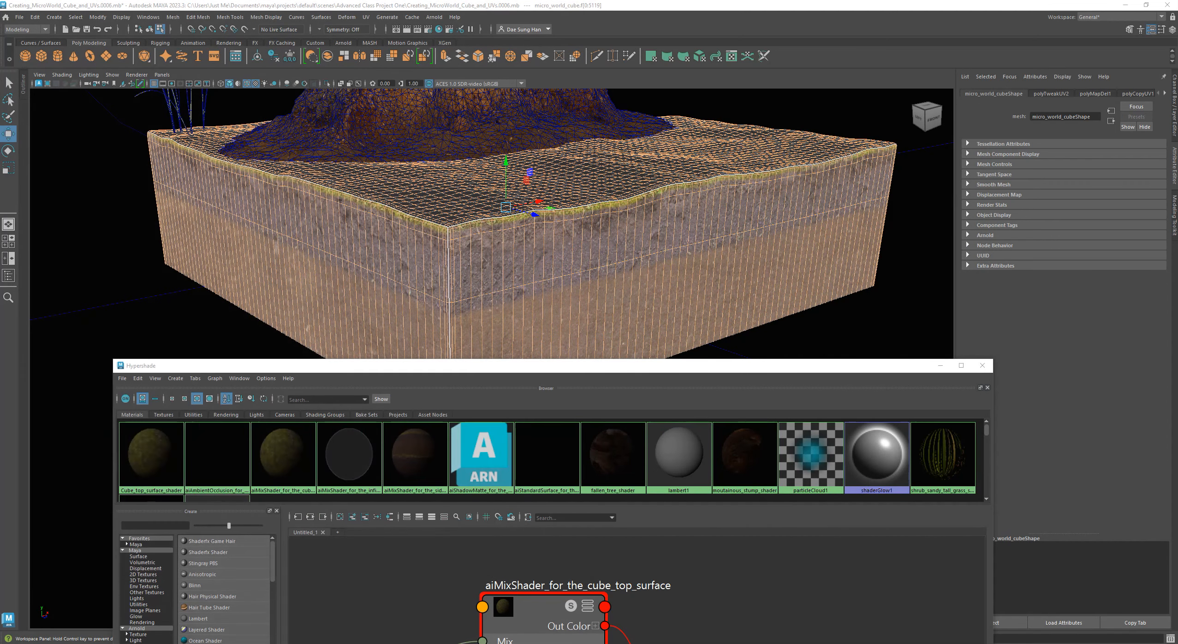
Assign aiMixShader_for_the_side_wall to the selected side-wall faces.
drag(280, 366, 335, 48)
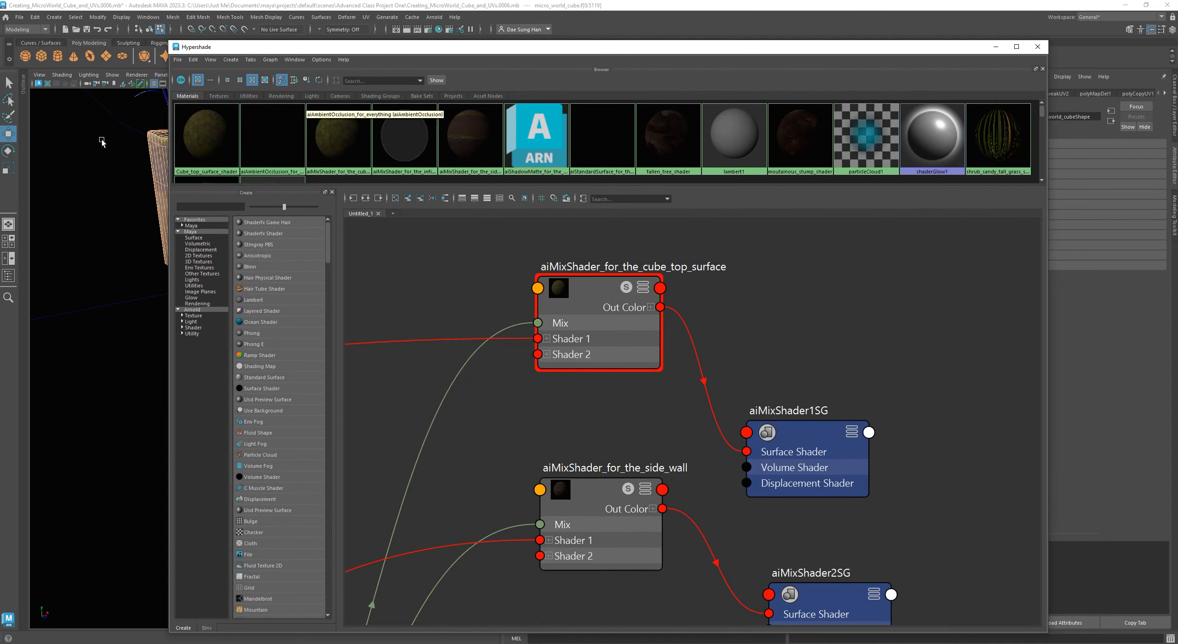
alt+middle_drag(648, 437, 618, 325)
alt+middle_drag(660, 511, 738, 430)
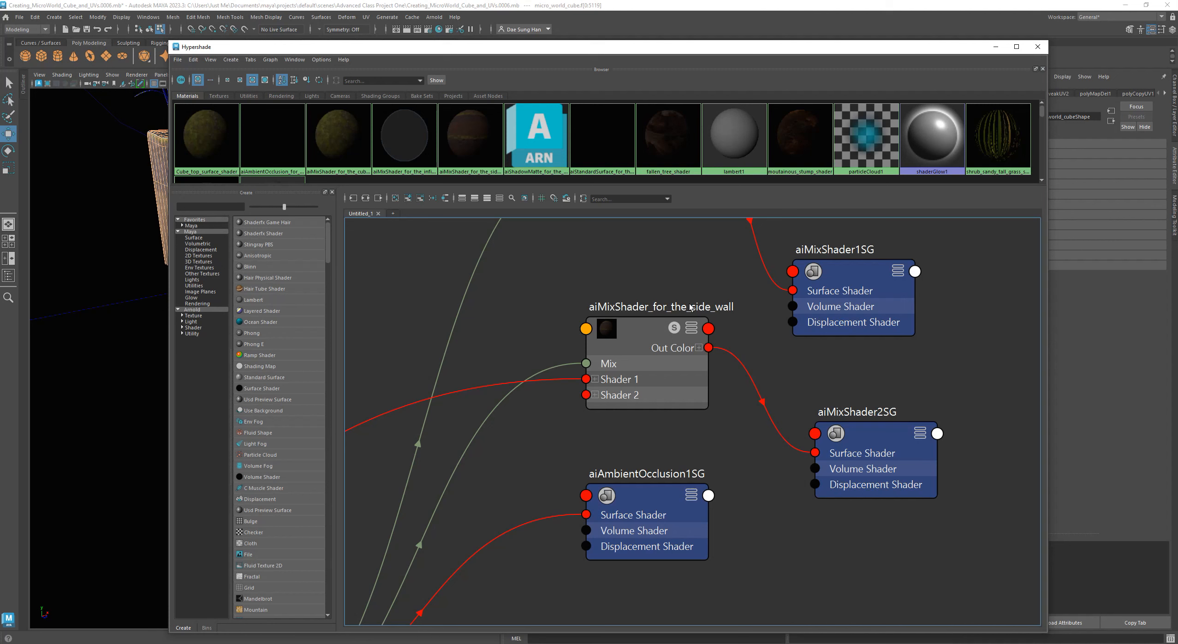
right_click(635, 336)
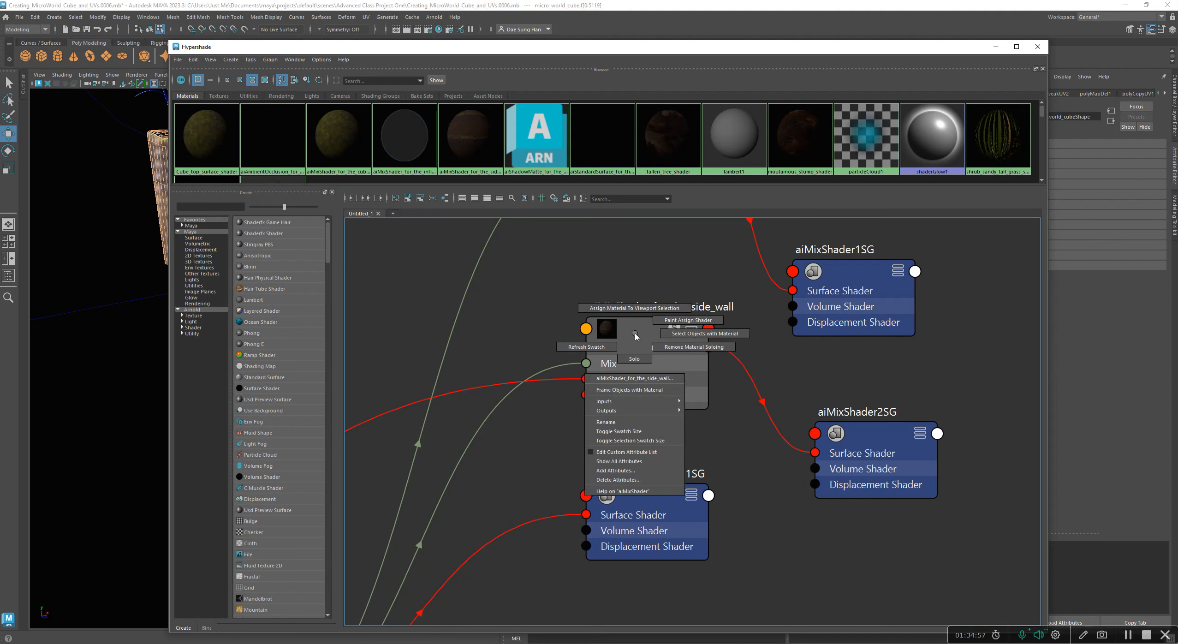
click(635, 309)
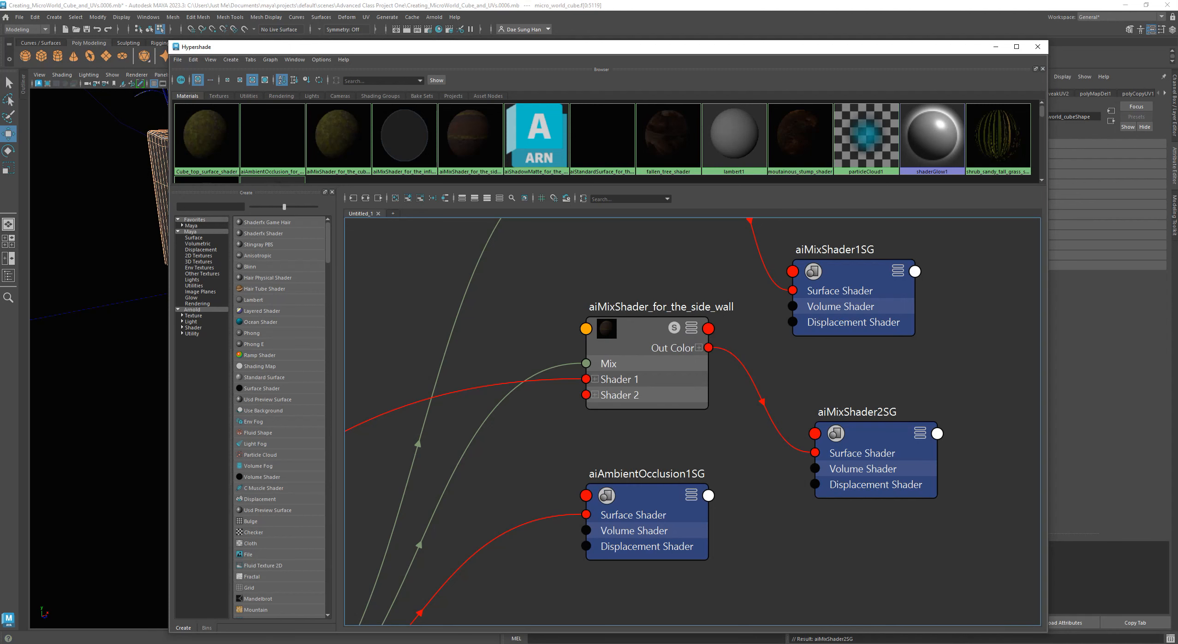
Check the side-wall UVs against their texture, clear the face selection, and return the cube to object mode.
drag(0, 143, 613, 178)
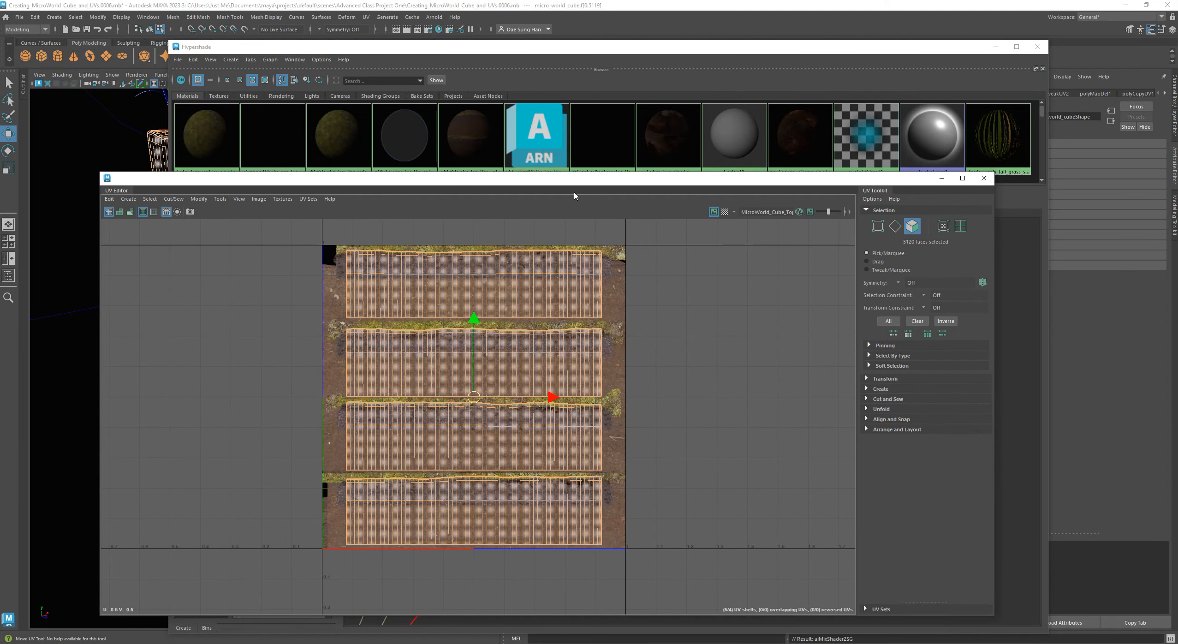
click(695, 347)
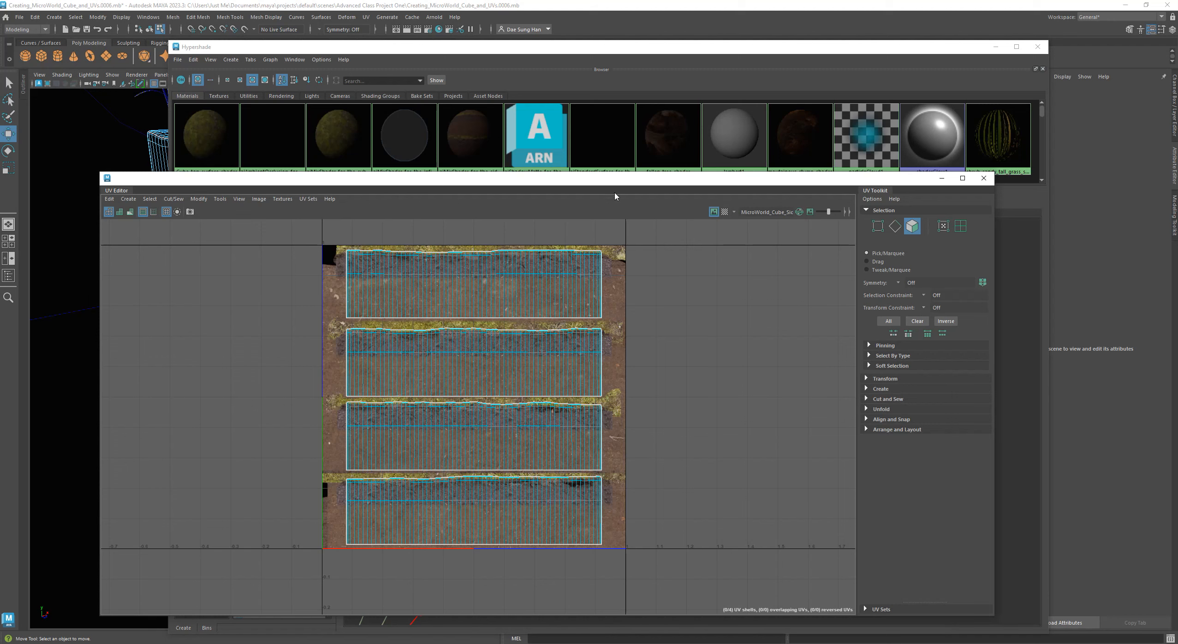
drag(628, 184, 0, 203)
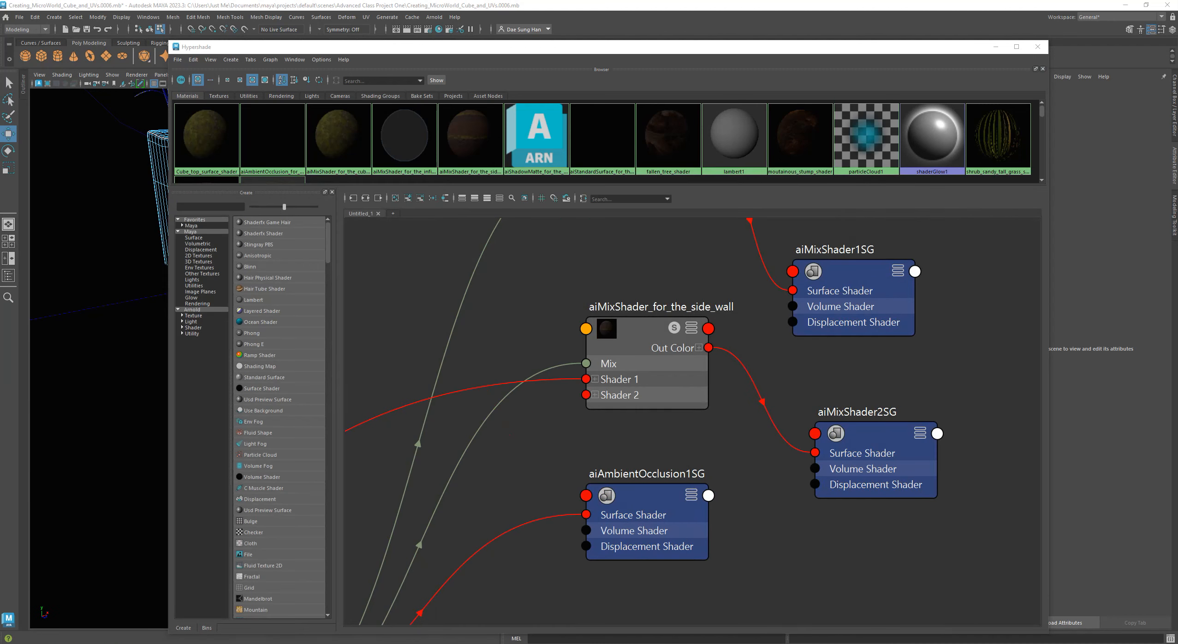
drag(334, 50, 373, 341)
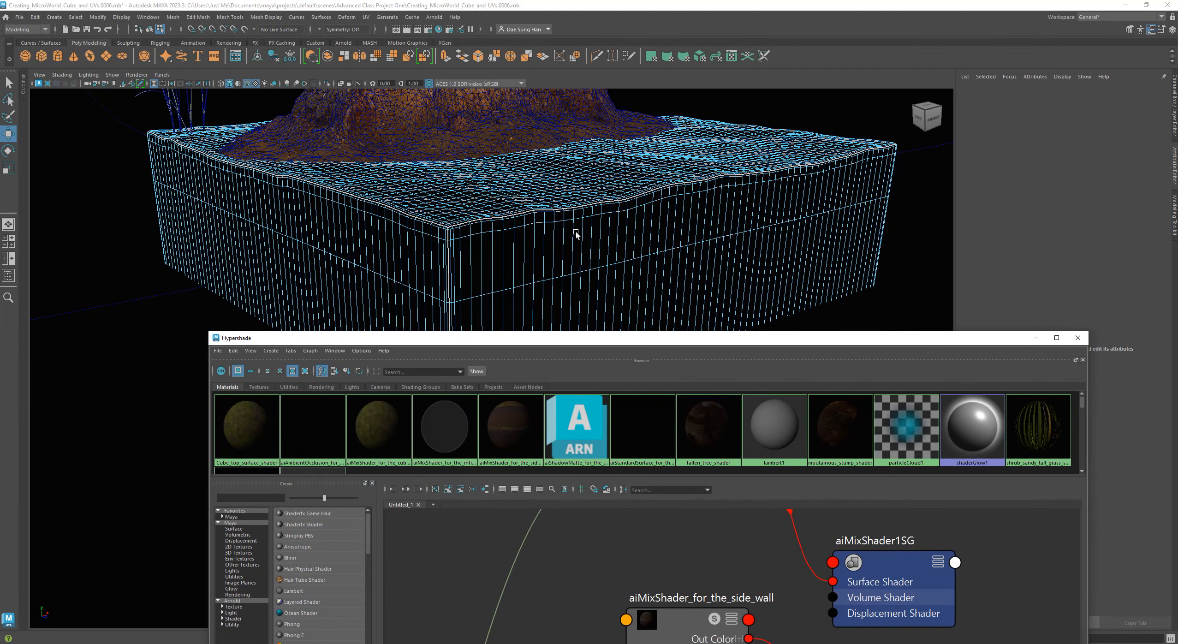
click(661, 200)
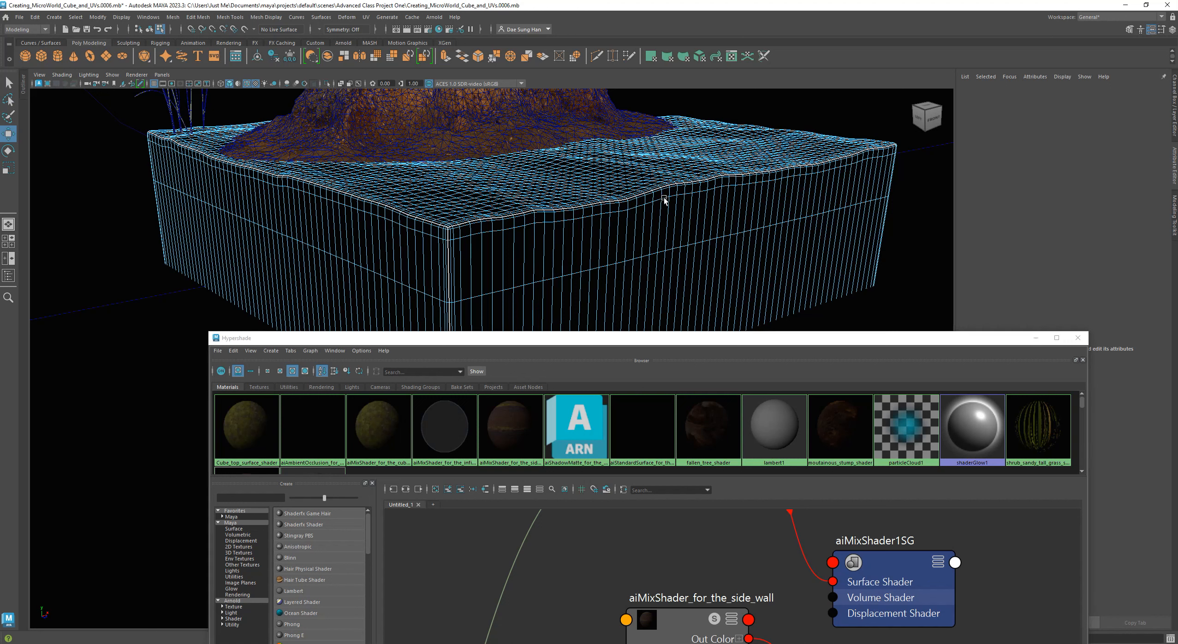
right_drag(669, 194, 721, 172)
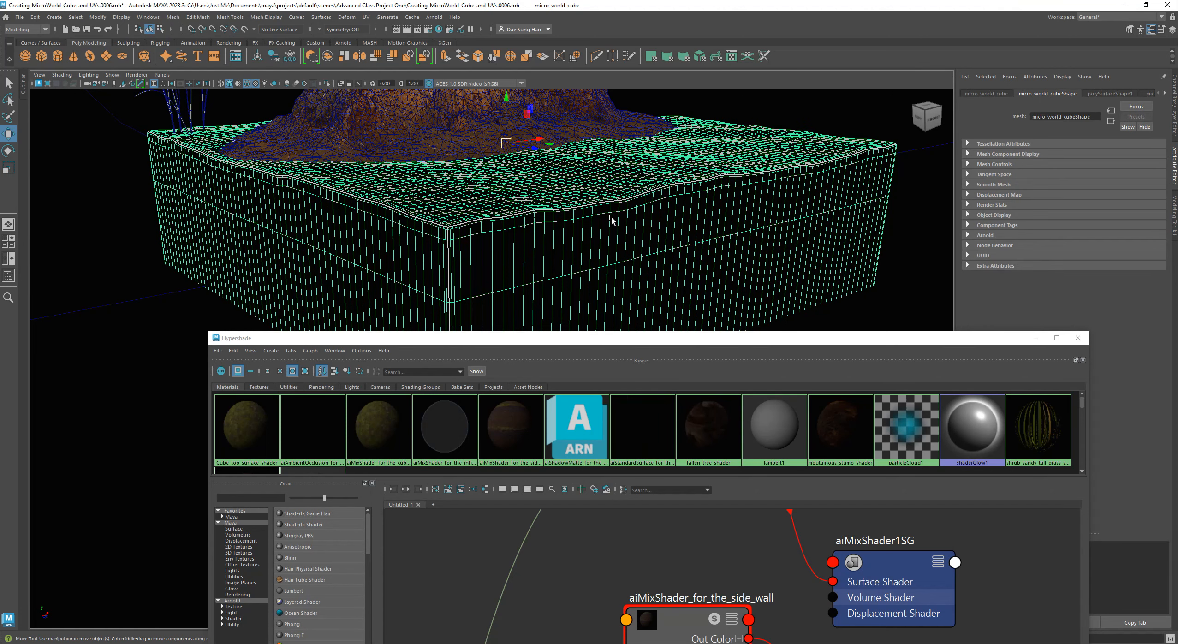
Select the faces that use aiMixShader_for_the_side_wall and uncover them in the viewport.
drag(592, 341, 544, 90)
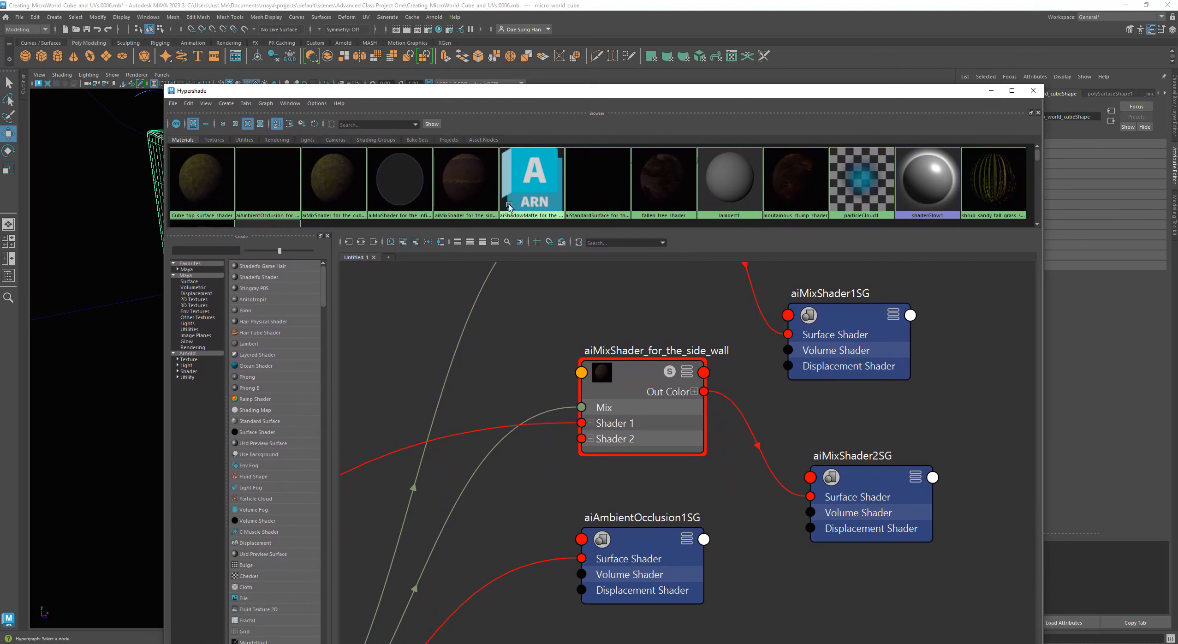
click(537, 340)
click(616, 379)
drag(632, 373, 622, 361)
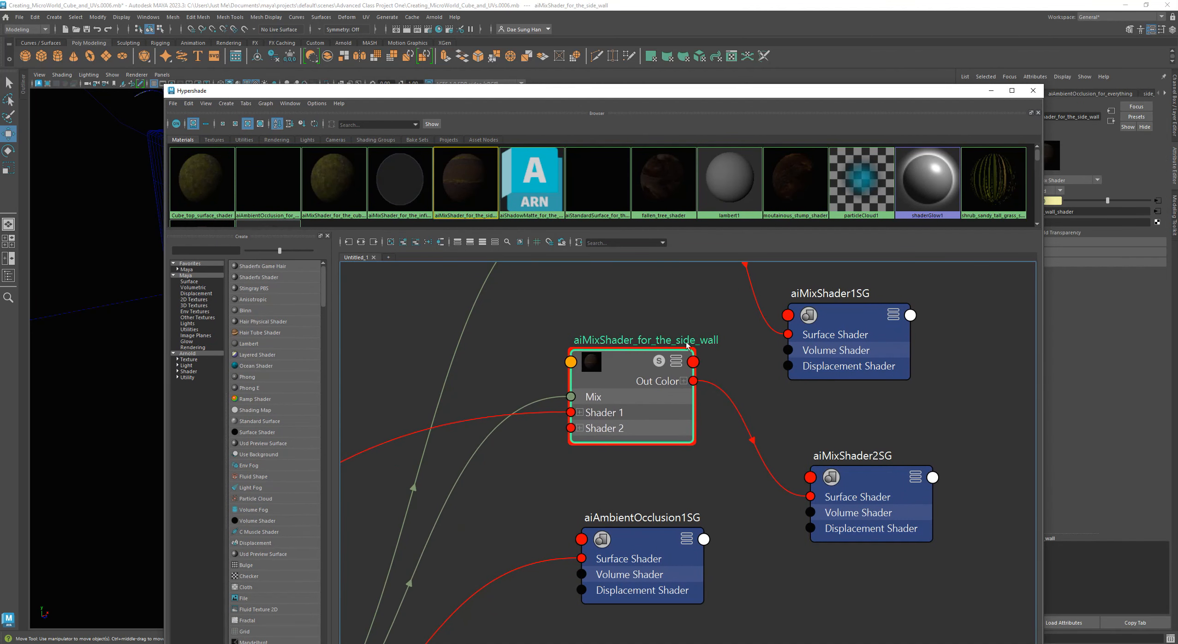
right_click(619, 362)
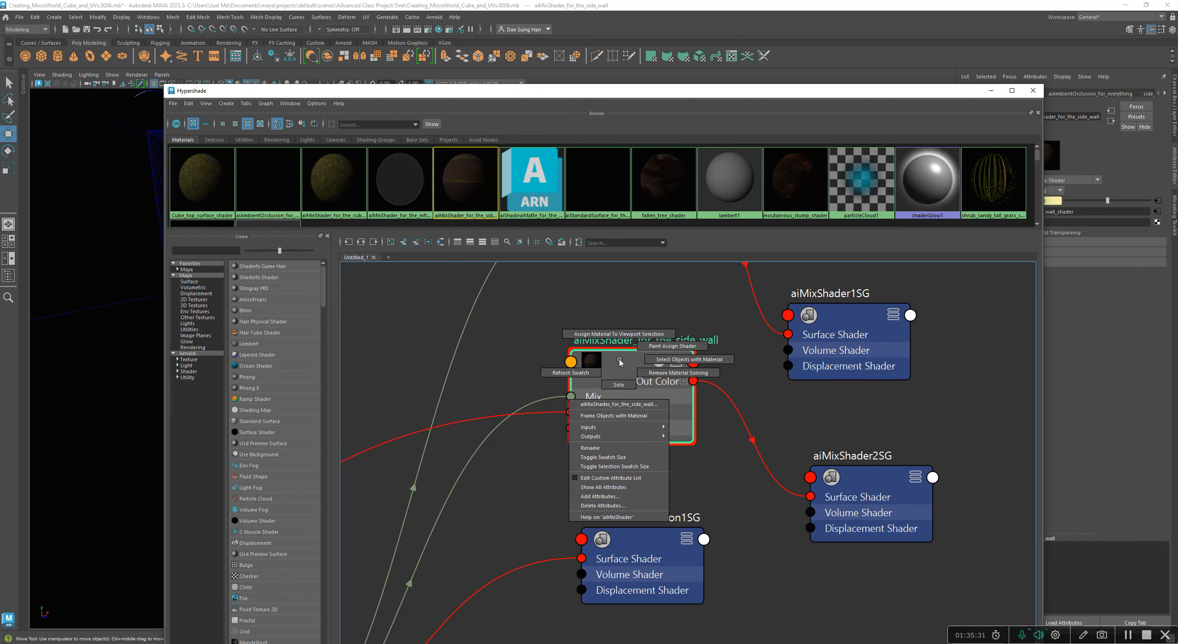
click(673, 360)
drag(564, 94, 551, 388)
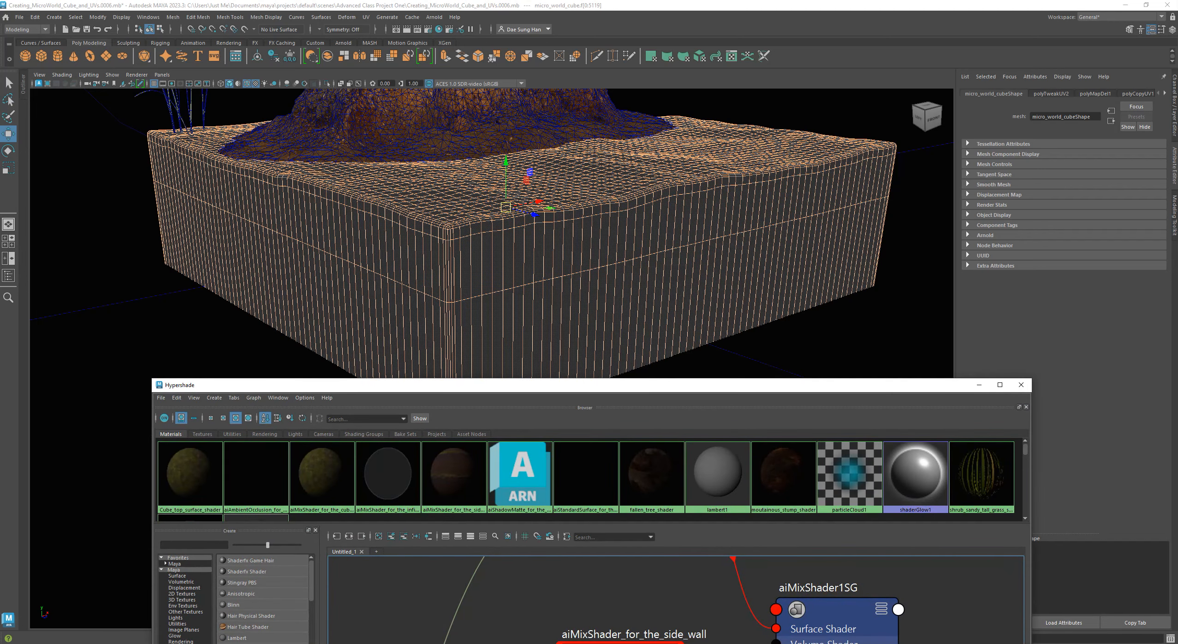
Bring back the UV Editor and make cube_top_surface_uv the current UV set.
drag(409, 390, 330, 283)
drag(1, 249, 534, 138)
click(295, 153)
click(298, 154)
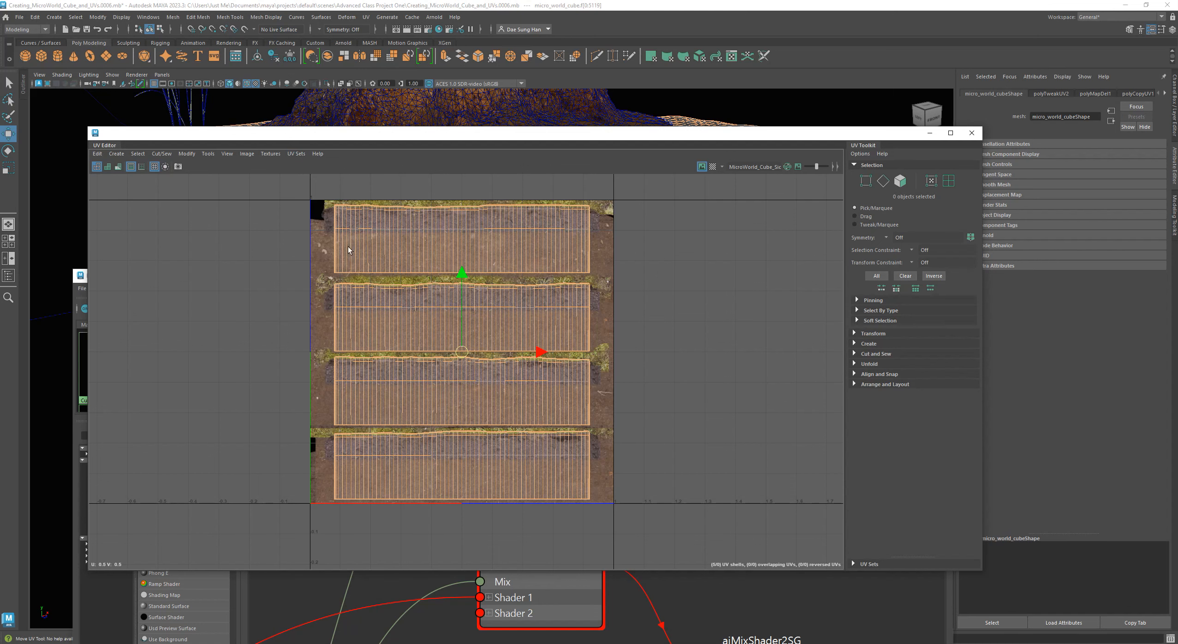
drag(380, 142, 420, 55)
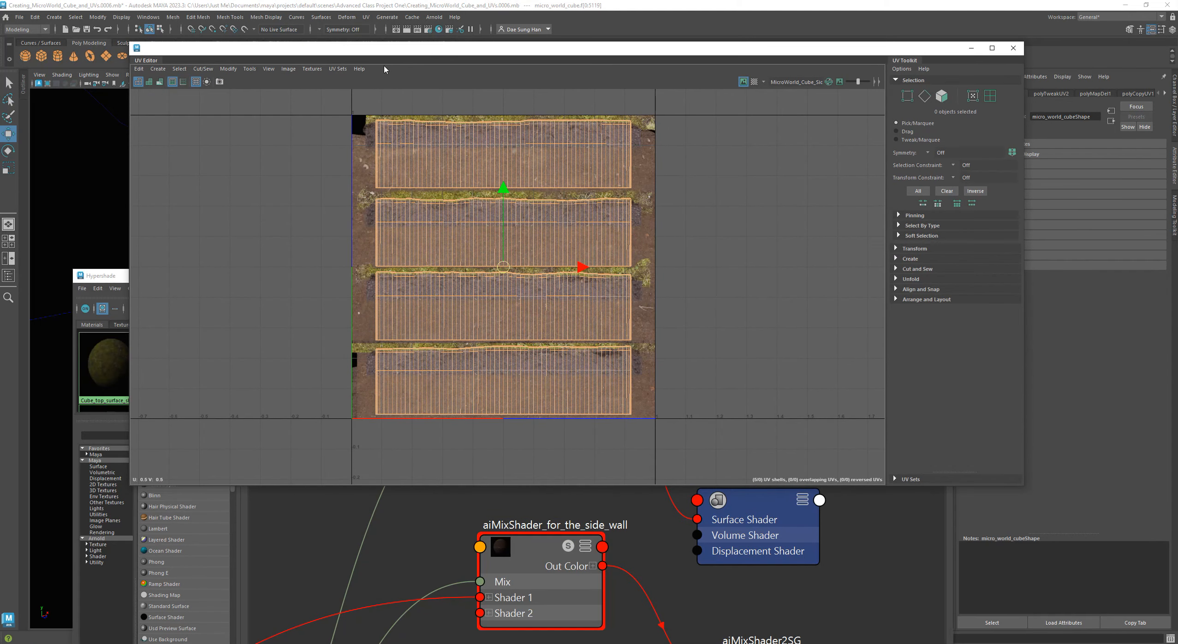
click(339, 69)
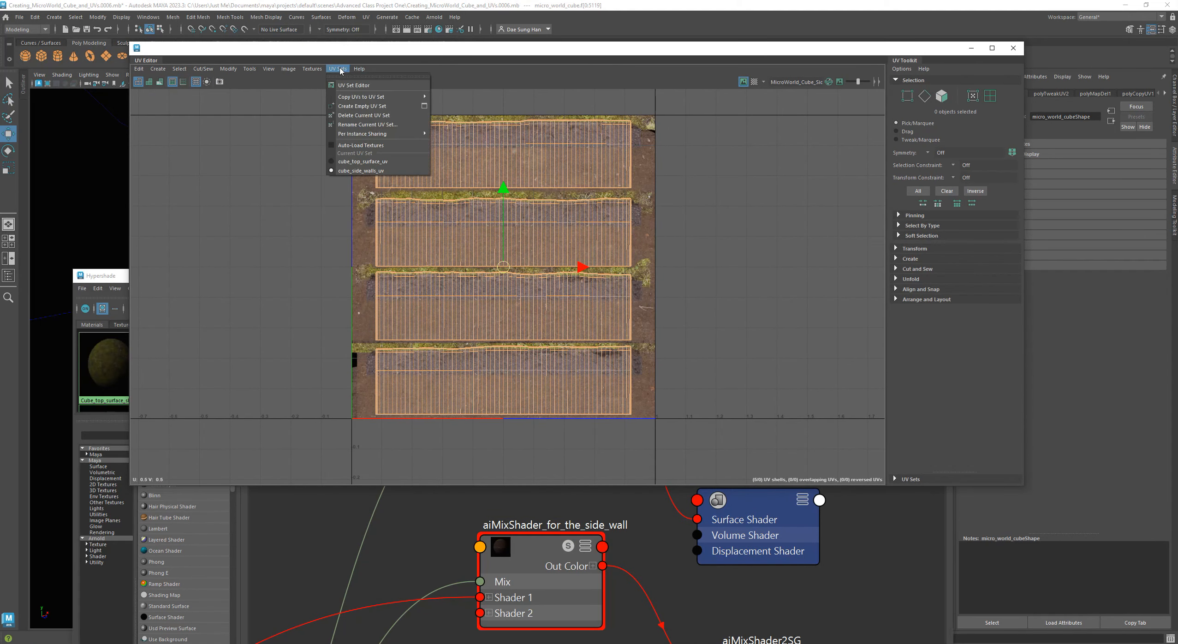
click(366, 164)
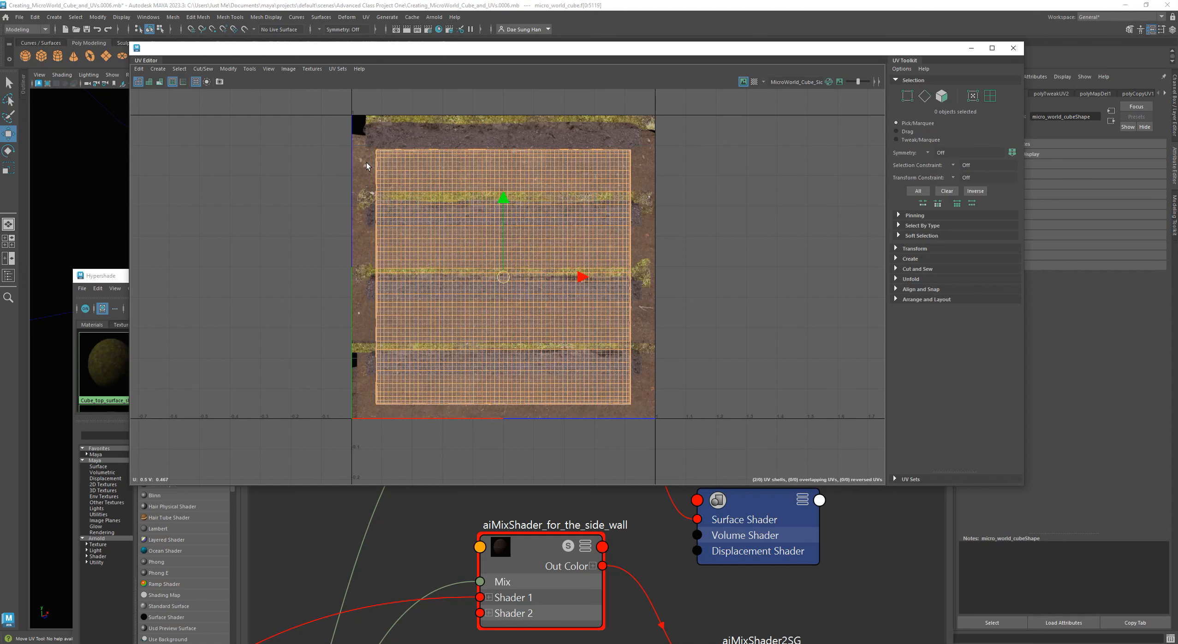
Open the UV-centric UV linking editor and arrange it beside the UV Editor with the viewport uncovered.
drag(442, 56, 386, 106)
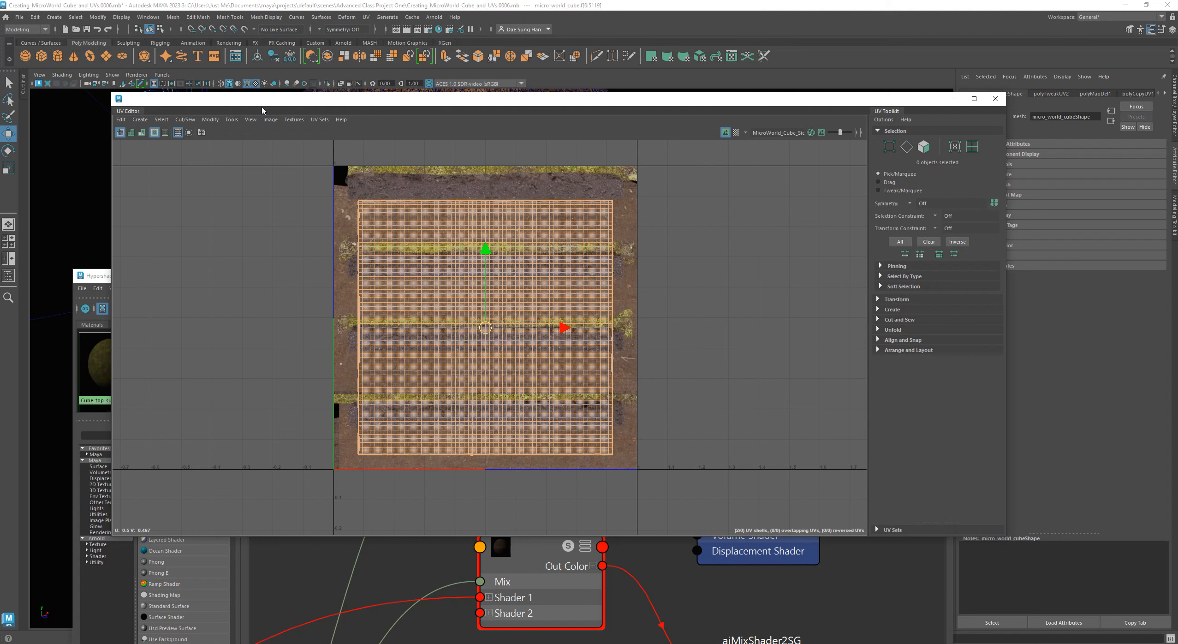
click(159, 18)
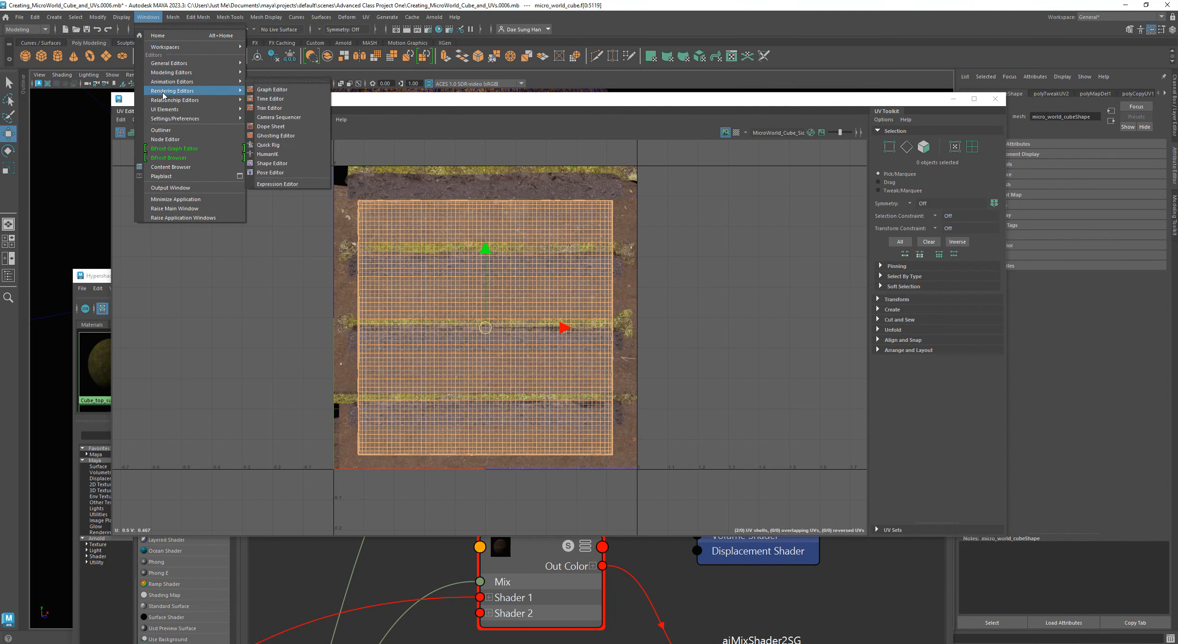
mouse_move(180, 97)
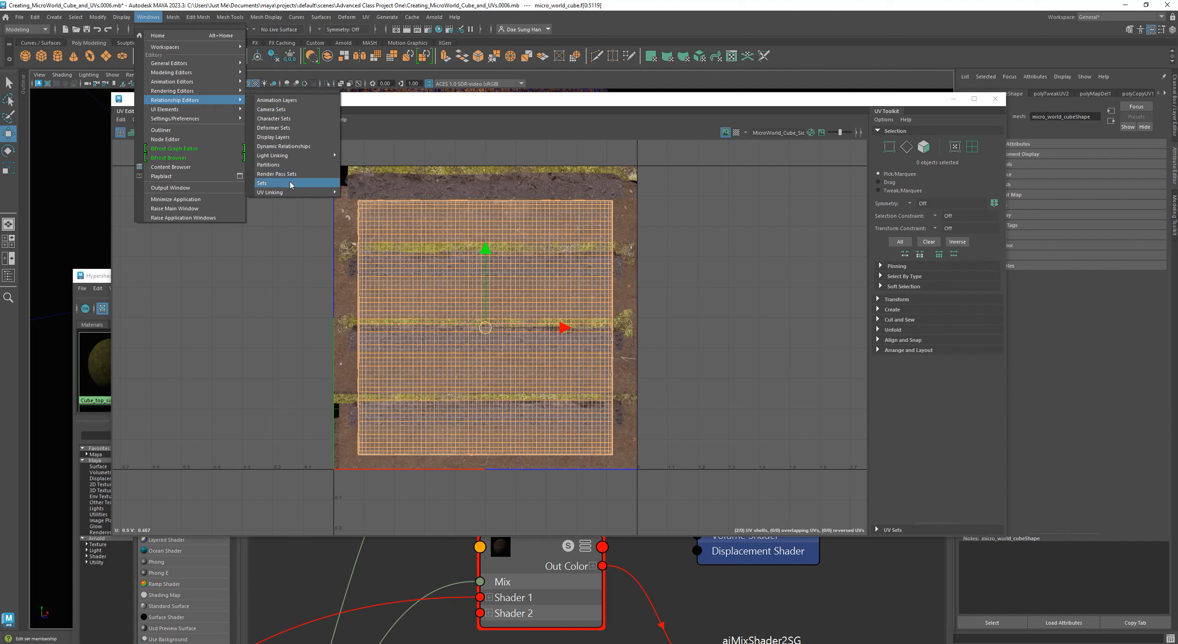
mouse_move(295, 195)
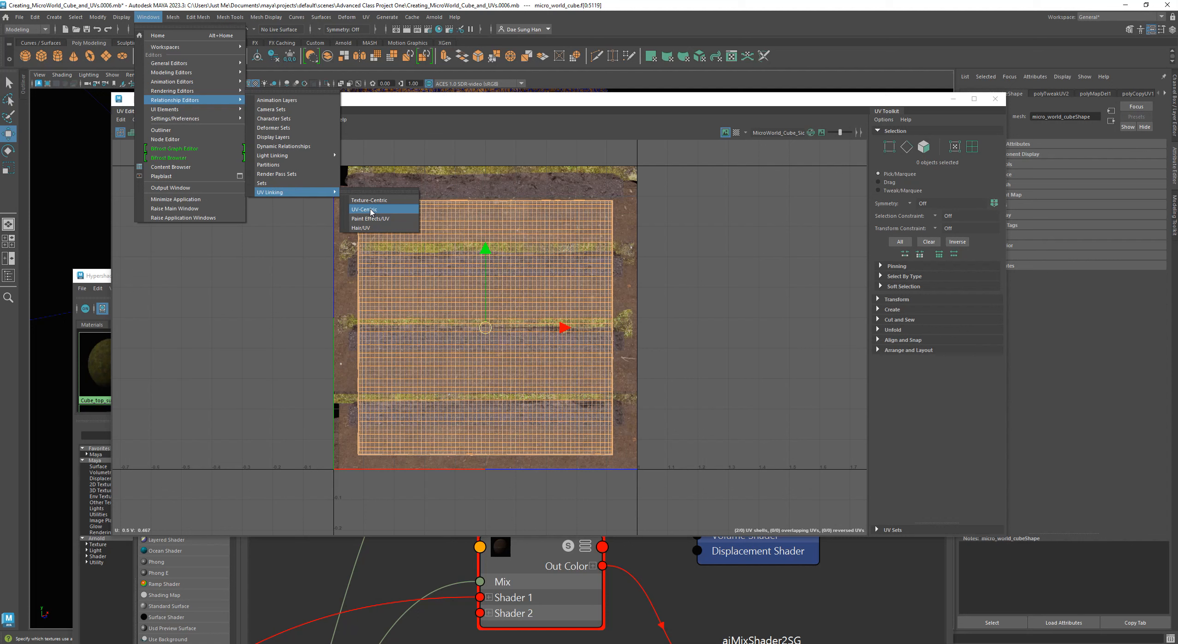
click(394, 212)
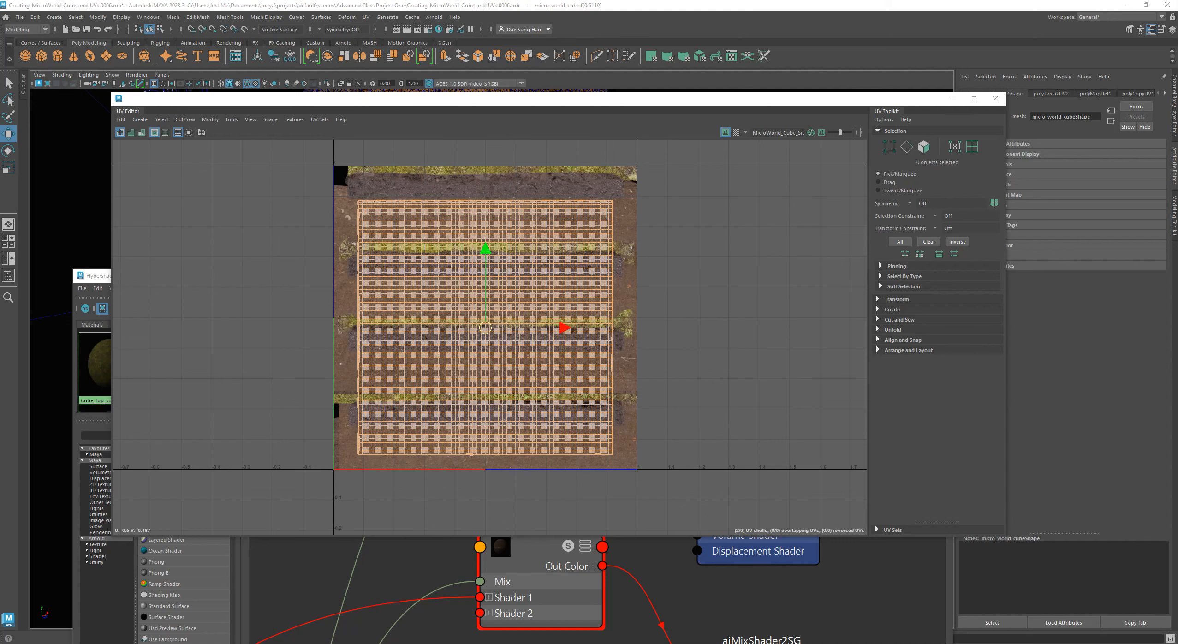
drag(681, 124, 156, 55)
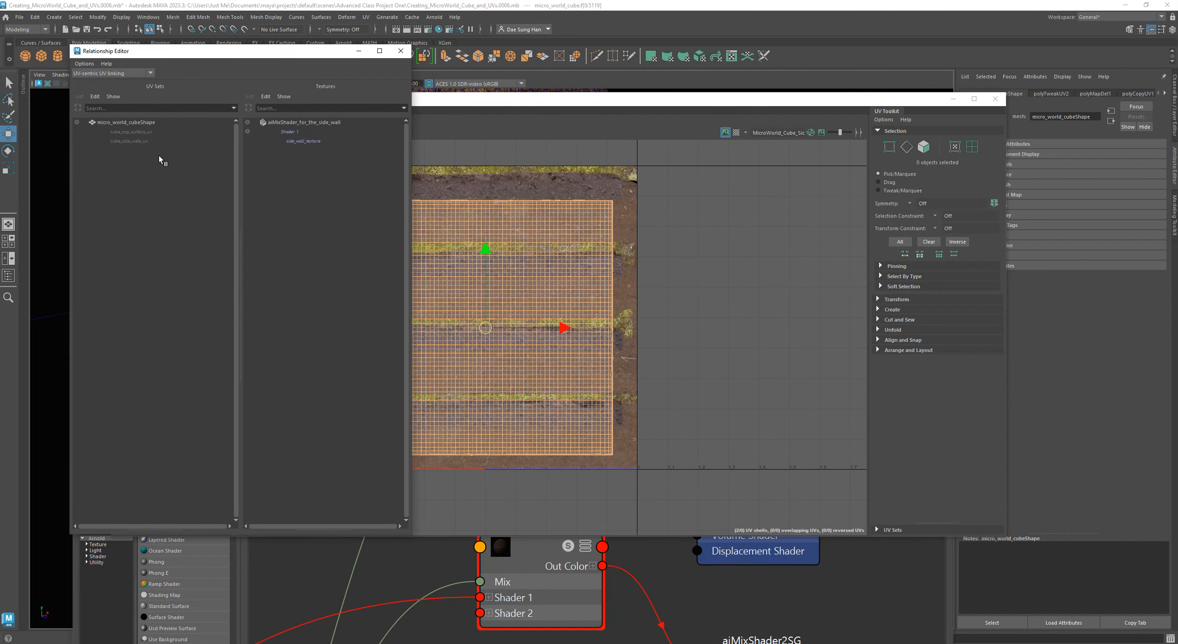
drag(582, 103, 679, 219)
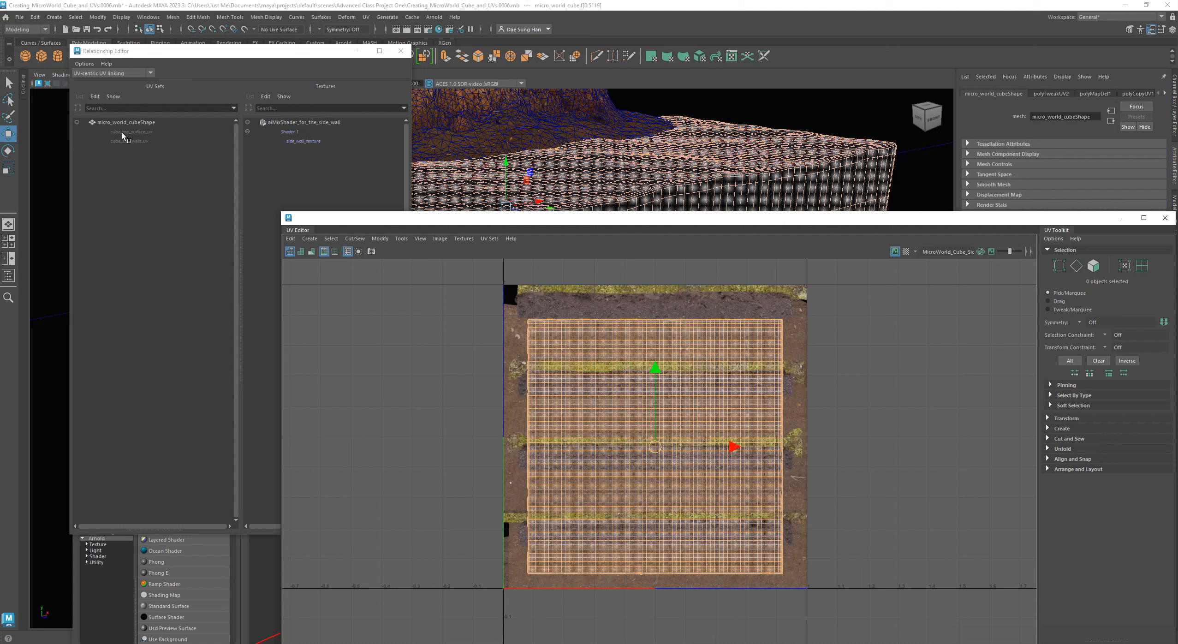
Compare the texture links and UV layouts of cube_top_surface_uv and cube_side_walls_uv in the Relationship Editor and UV Editor.
click(133, 132)
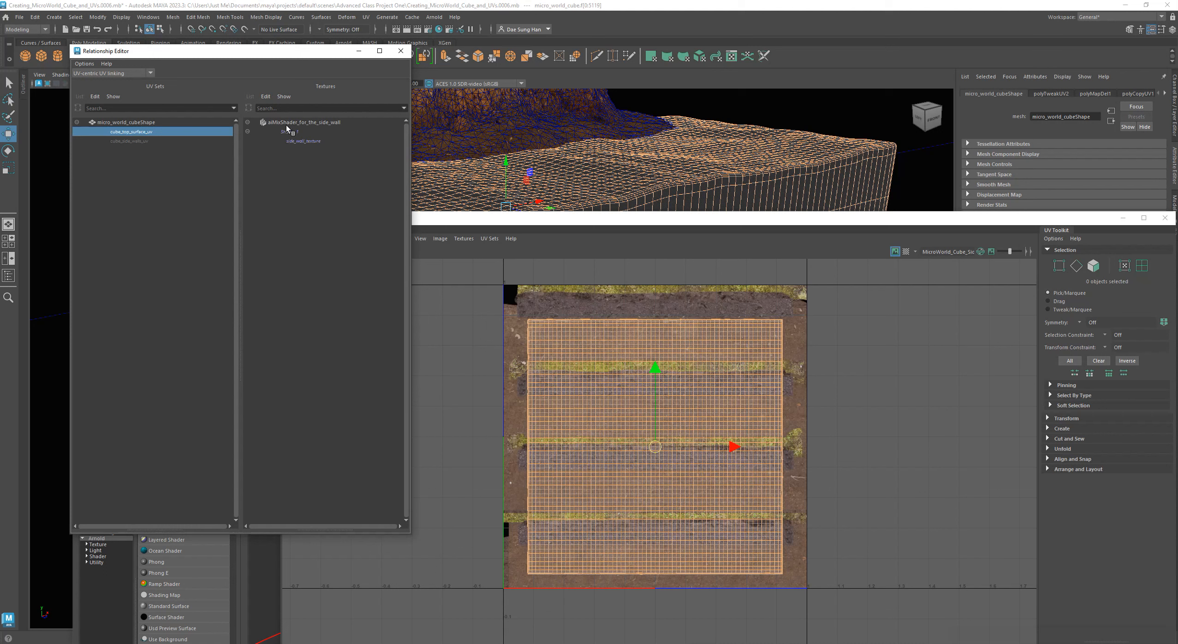
click(138, 142)
drag(566, 220, 605, 144)
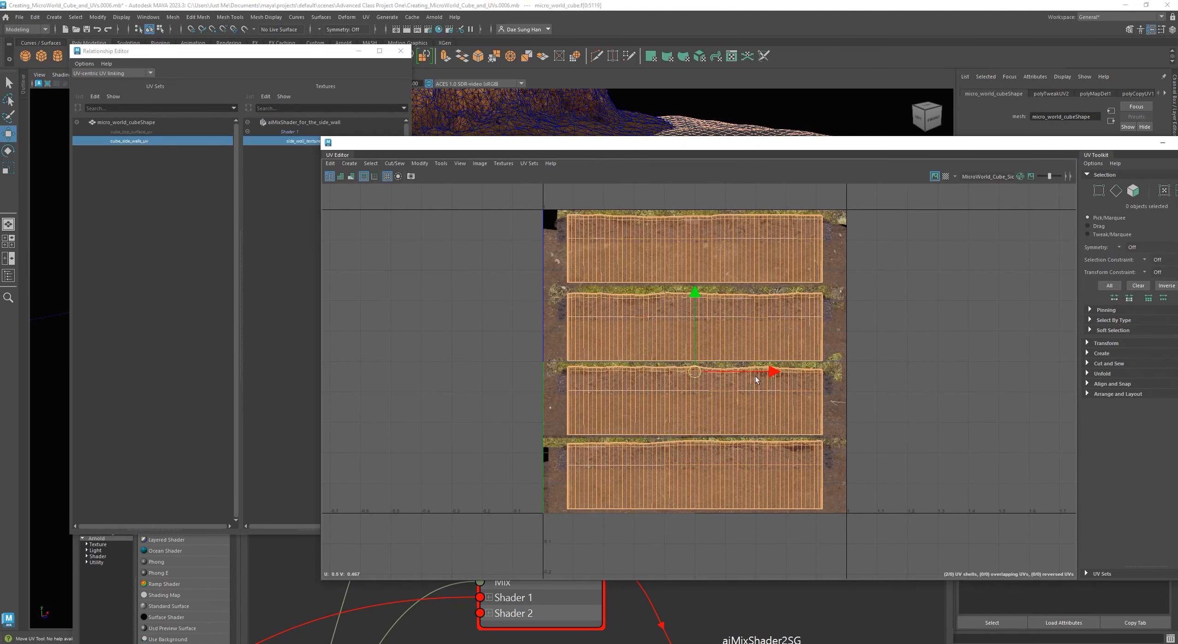
drag(386, 147, 358, 252)
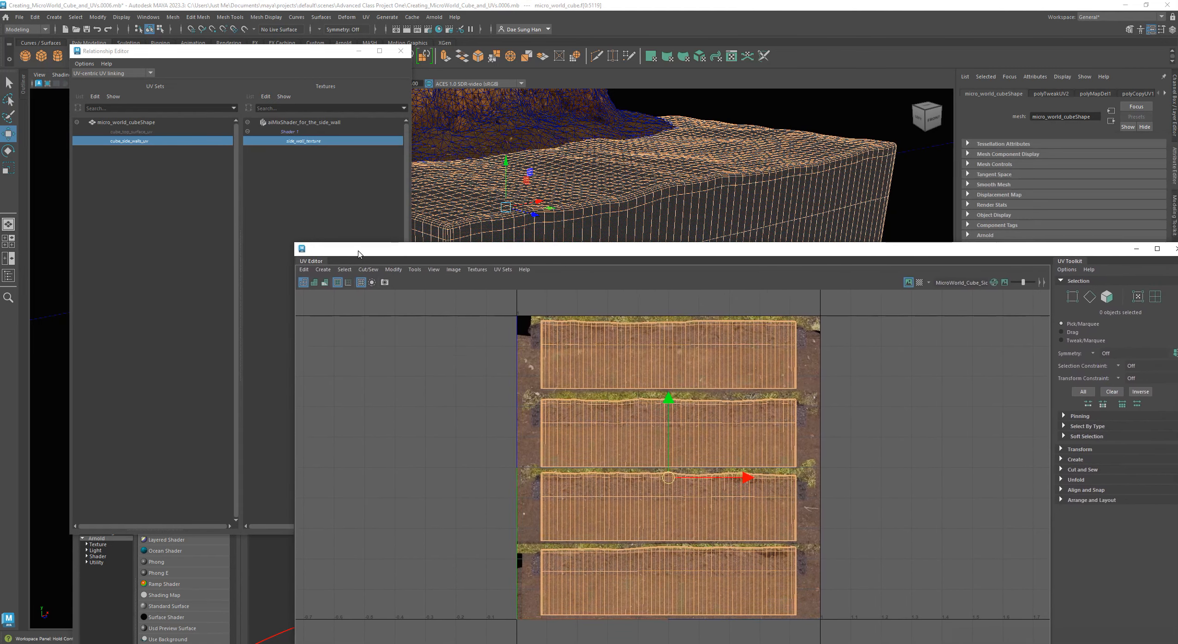
click(133, 133)
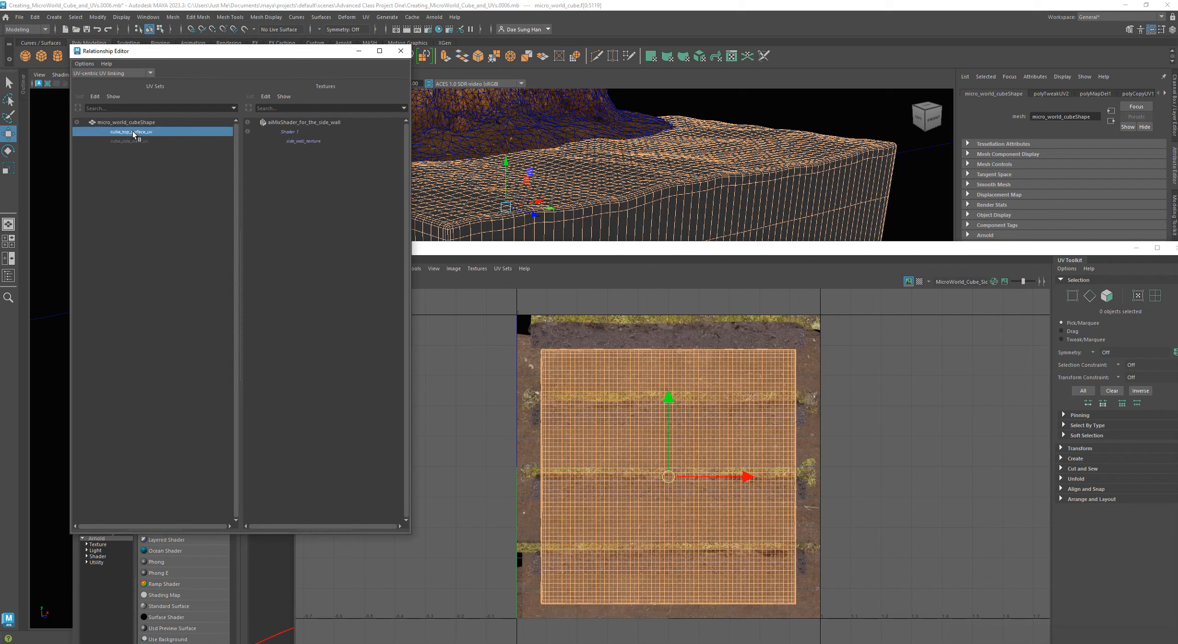
drag(555, 263, 558, 95)
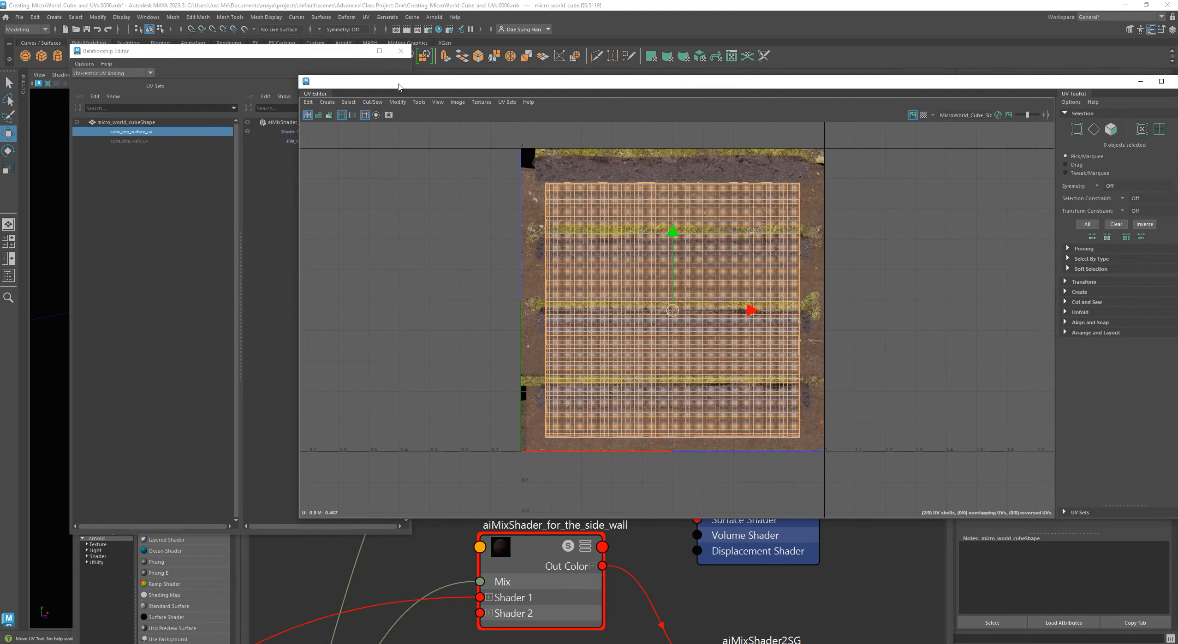
drag(470, 92, 620, 306)
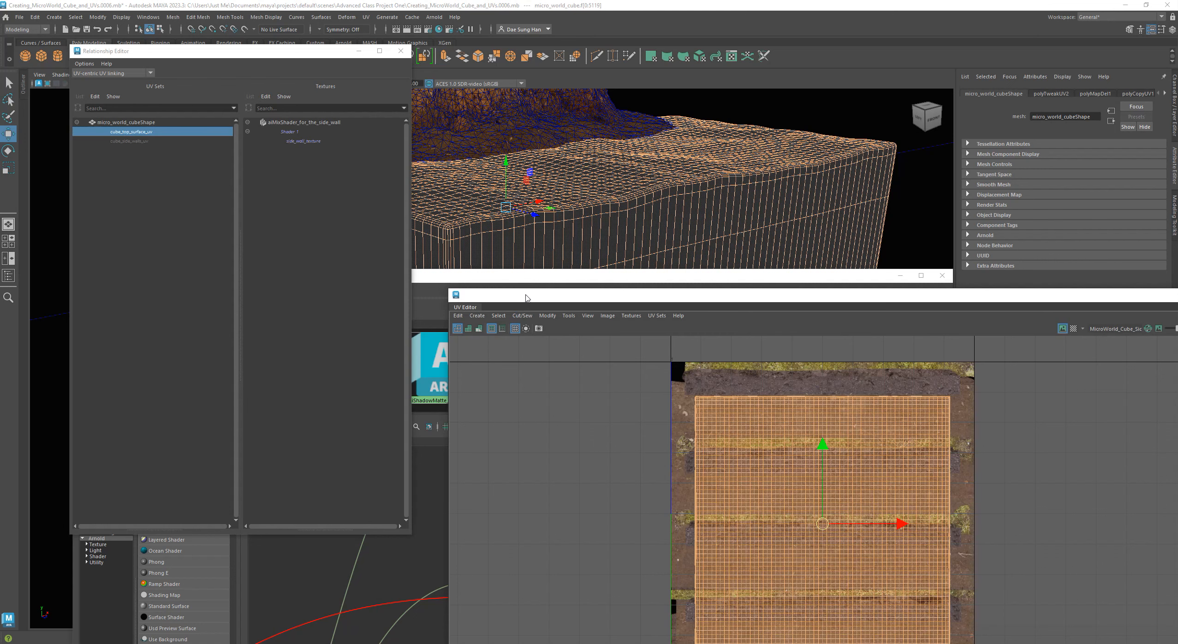
Reselect the faces that use aiMixShader_for_the_side_wall and uncover them in the viewport.
drag(501, 290, 395, 31)
scroll(599, 401, down, 3)
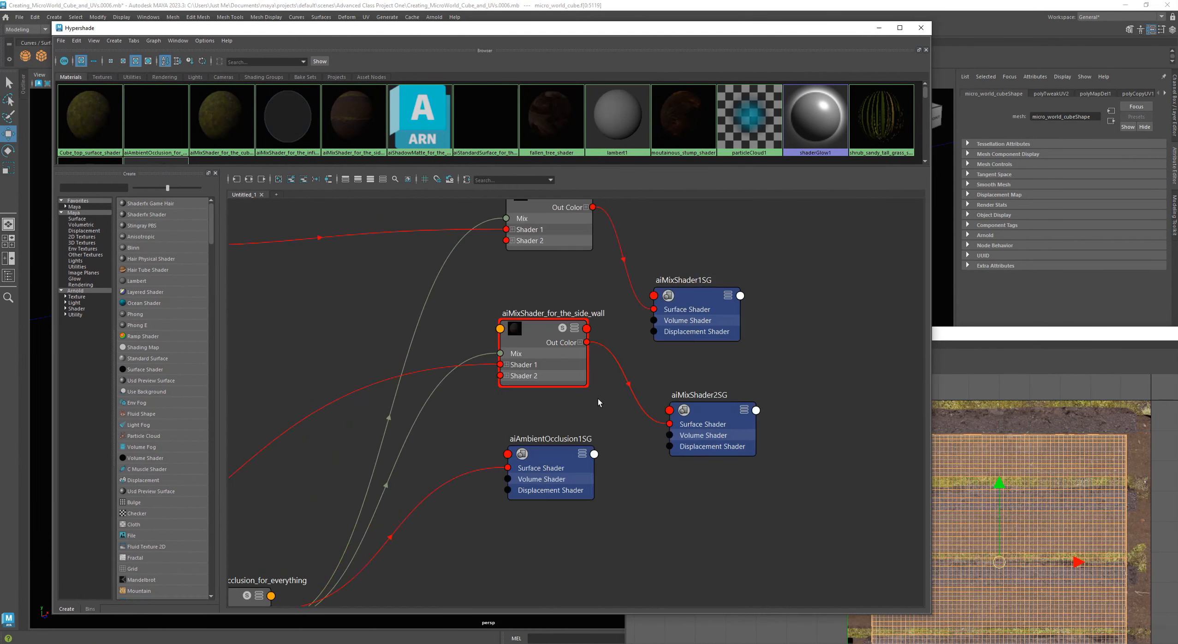
alt+middle_drag(599, 407, 603, 444)
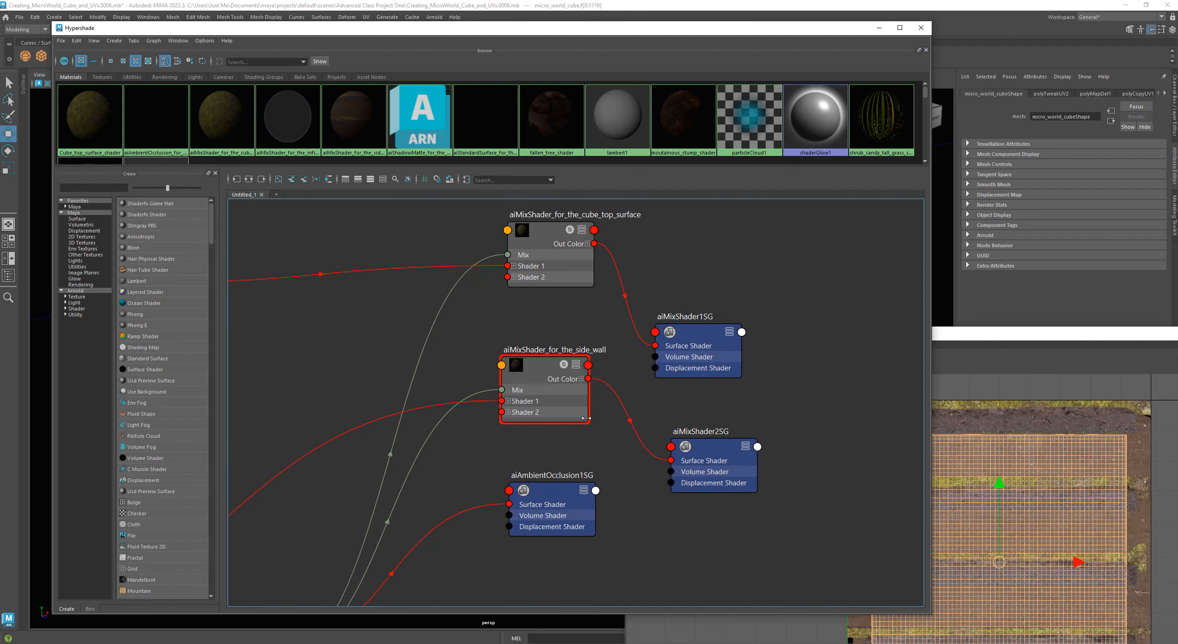
click(533, 361)
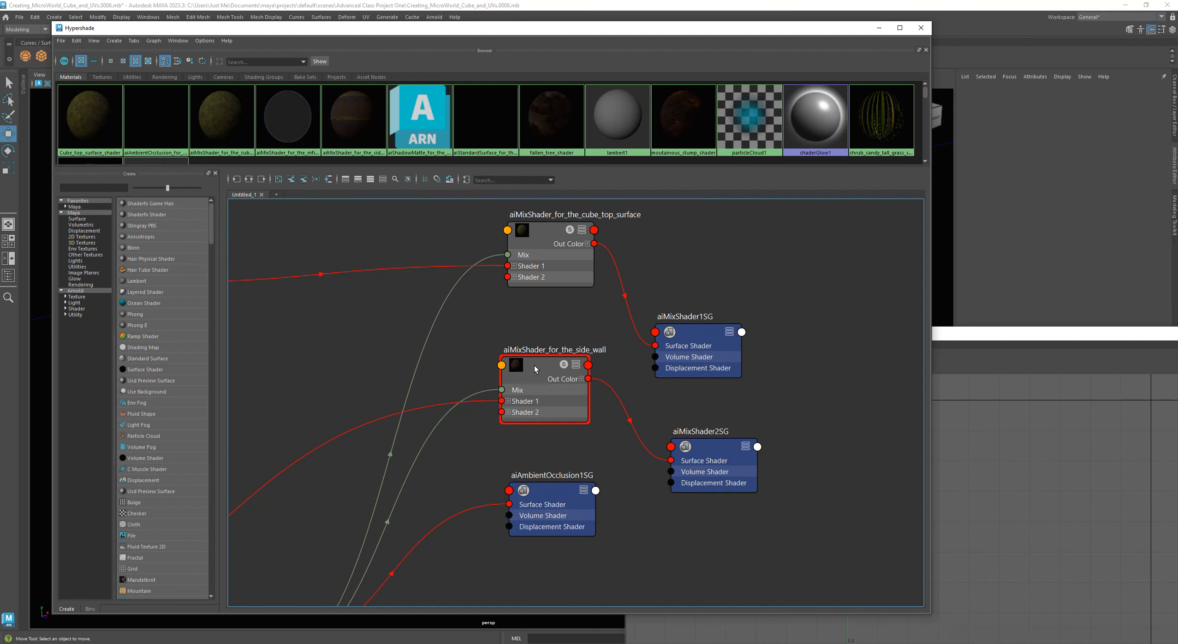
click(536, 368)
drag(535, 368, 522, 356)
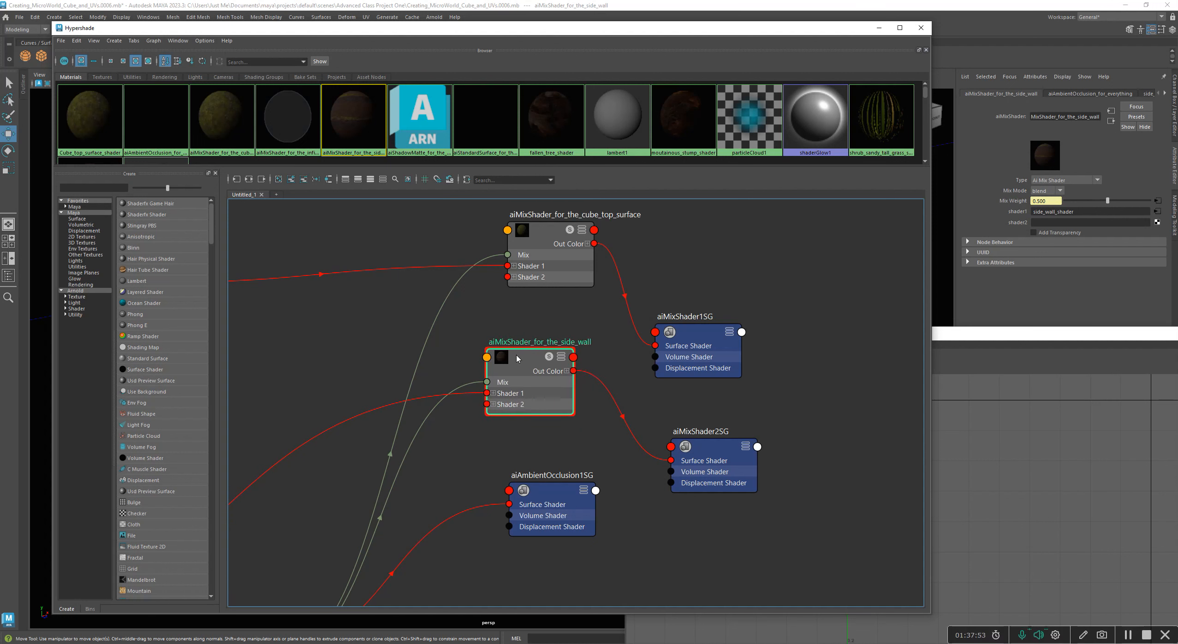
right_click(517, 358)
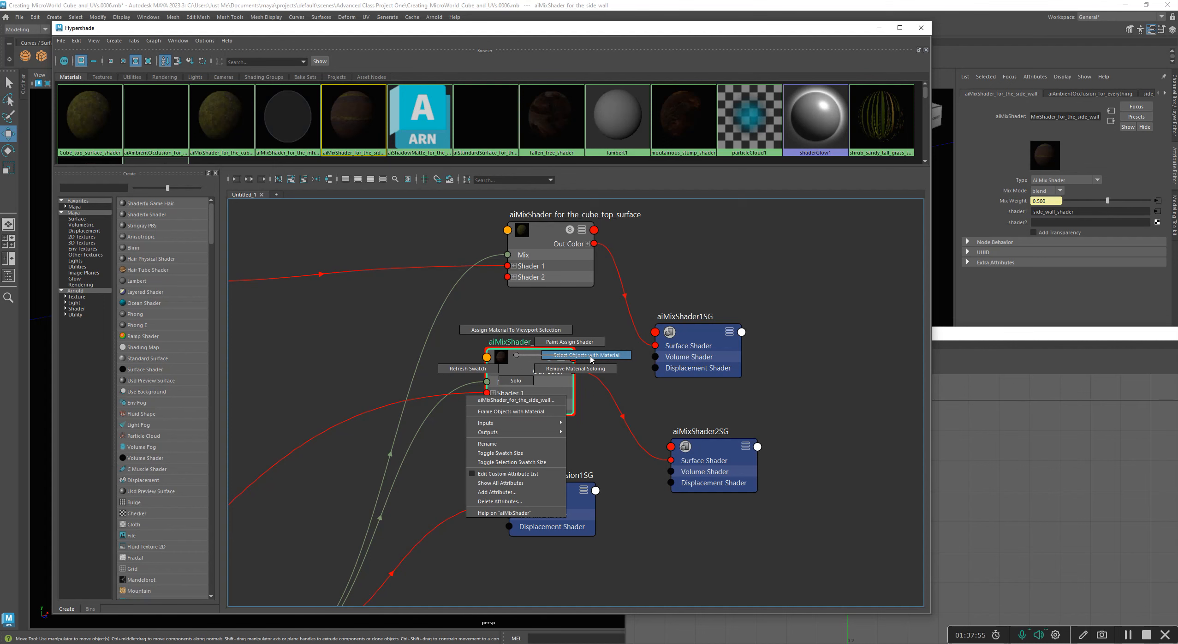
click(591, 359)
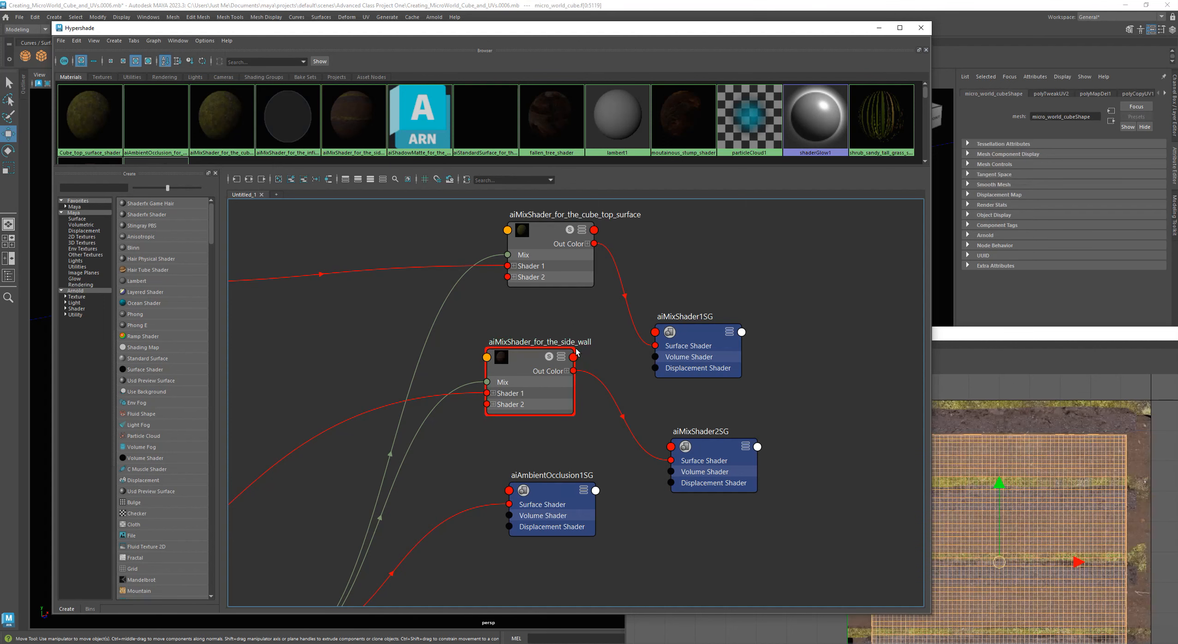
drag(566, 32, 527, 444)
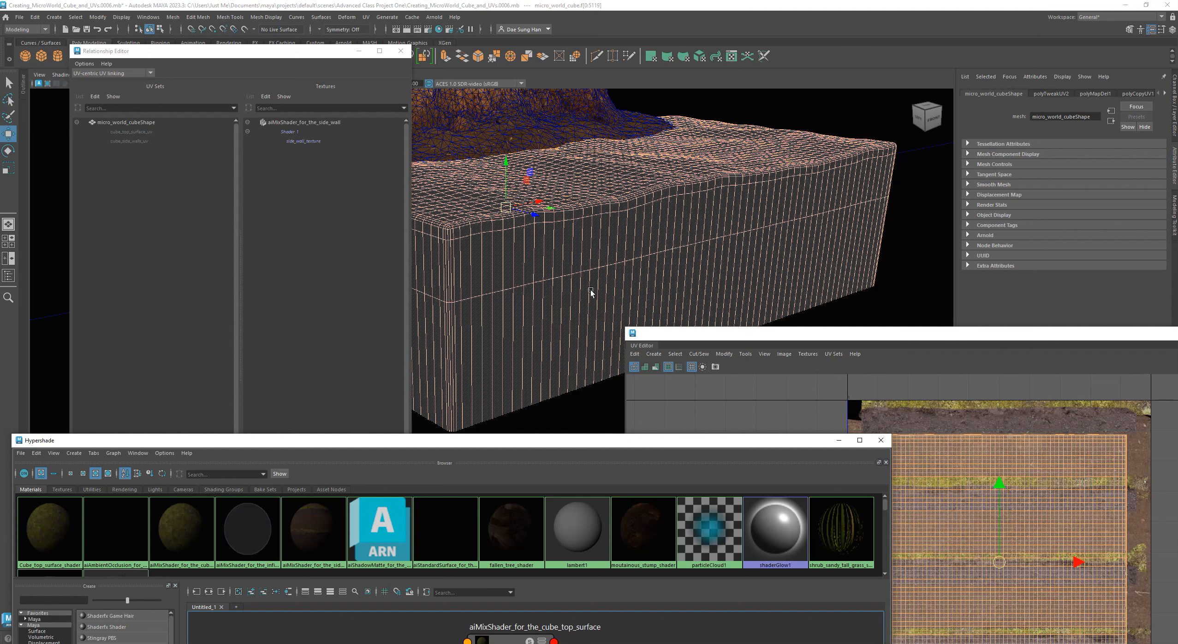
Examine the side wall mix shader in Hypershade and the cube_top_surface_uv layout over the side wall texture.
drag(611, 444, 677, 30)
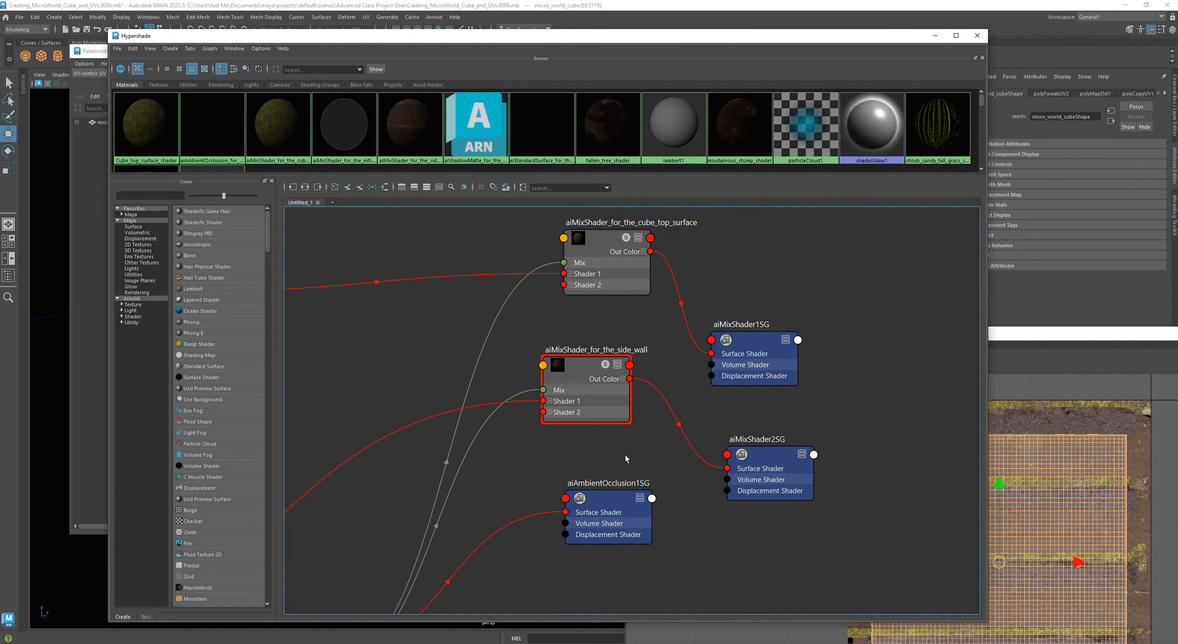
drag(1062, 345, 842, 165)
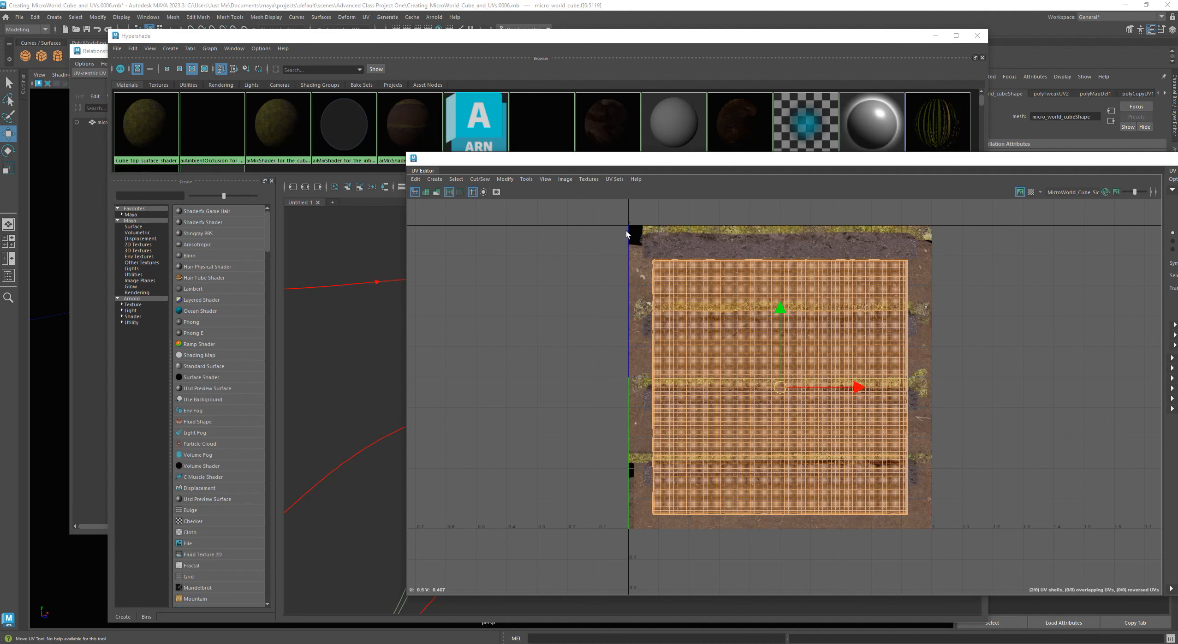
drag(569, 164, 728, 428)
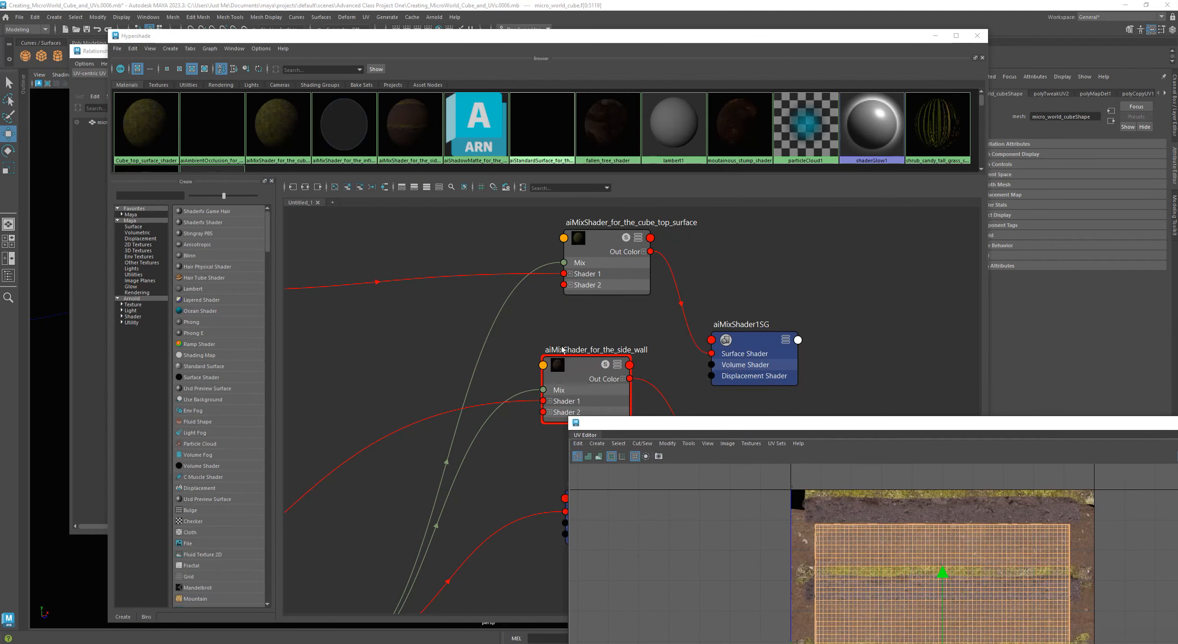
drag(624, 428, 427, 111)
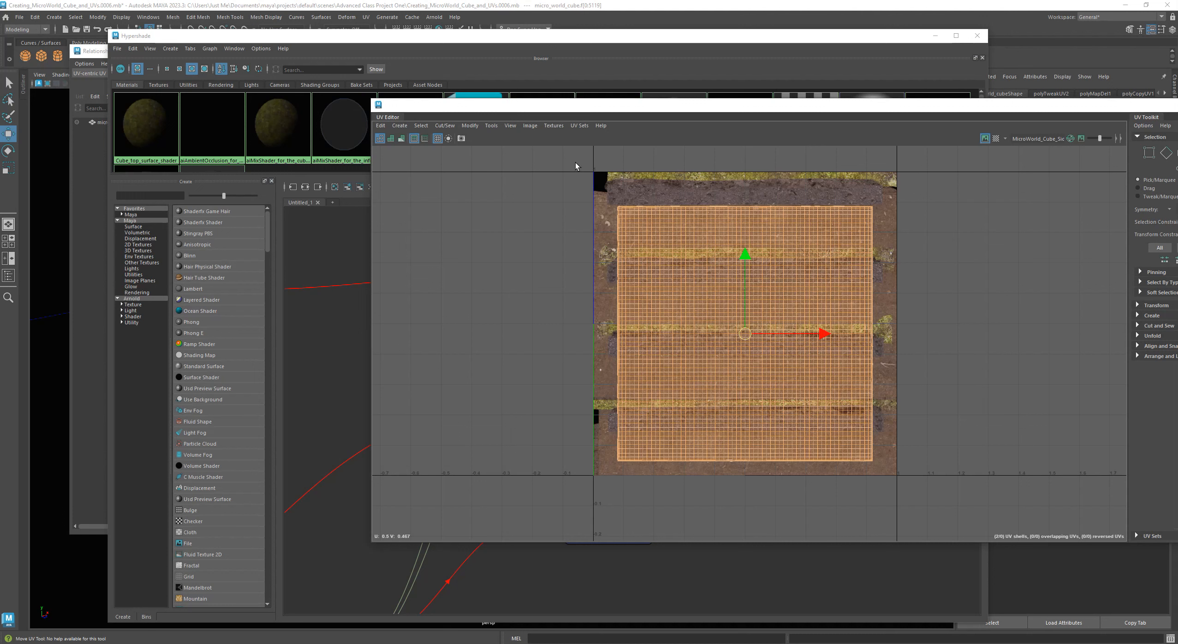
ctrl+drag(575, 162, 911, 523)
ctrl+drag(578, 167, 702, 359)
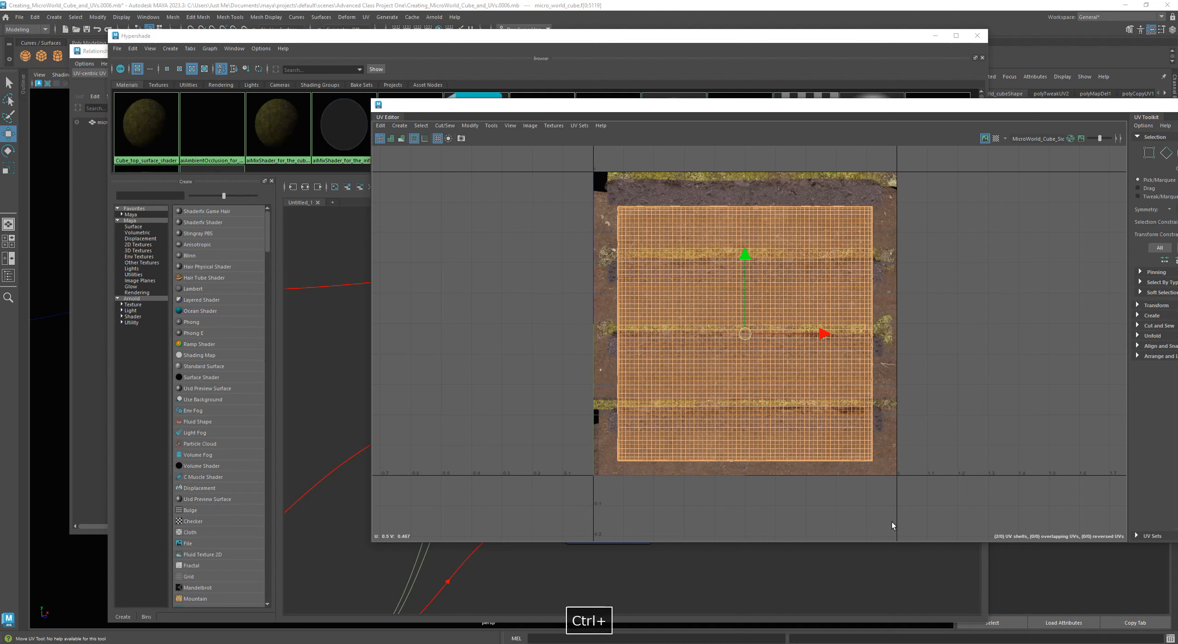
right_click(669, 236)
right_drag(668, 236, 668, 260)
ctrl+drag(586, 181, 979, 528)
Switch the current UV set to cube_side_walls_uv for comparison and return to cube_top_surface_uv.
click(580, 125)
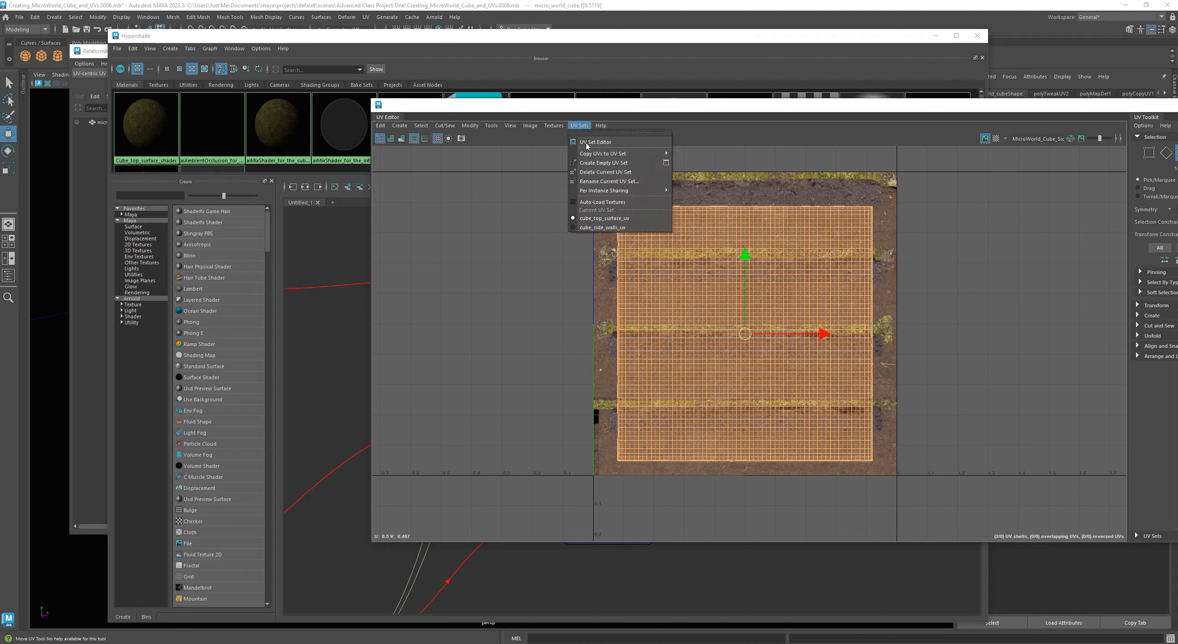
click(590, 227)
click(579, 125)
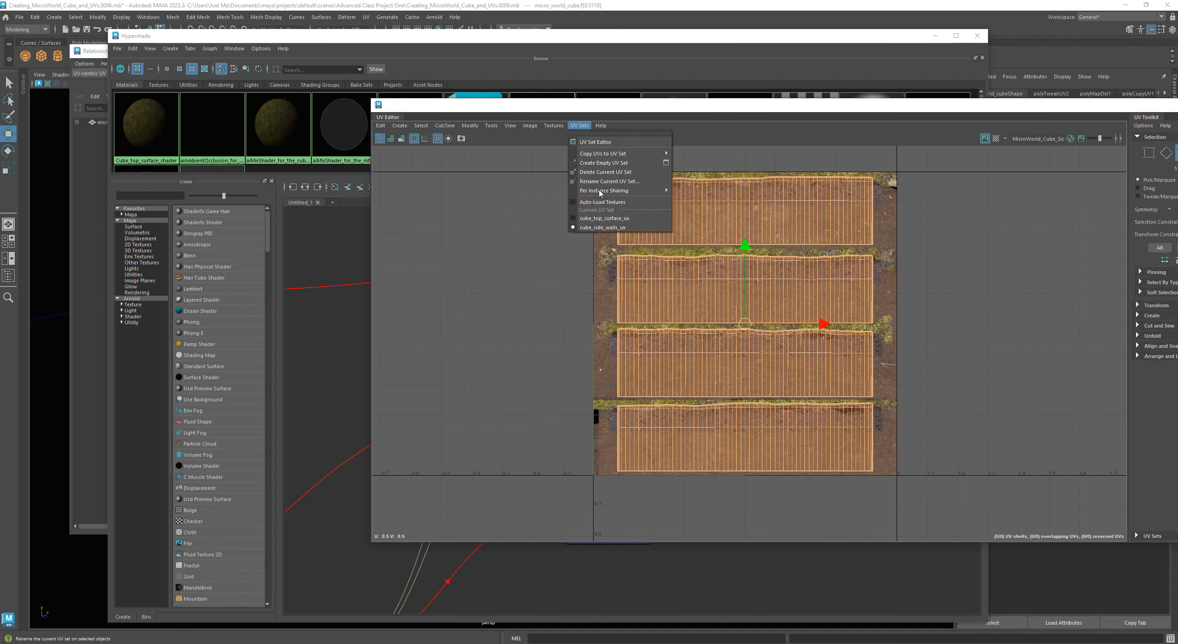
click(597, 219)
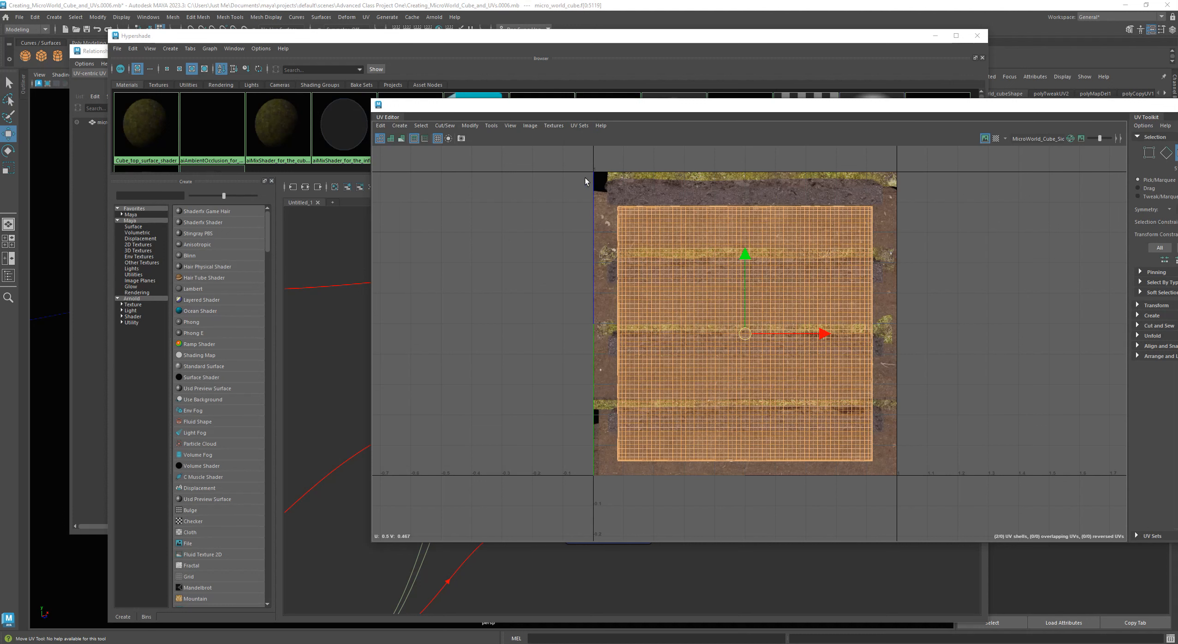
Uncover the Relationship Editor and check which texture is linked to cube_top_surface_uv.
drag(580, 115, 550, 534)
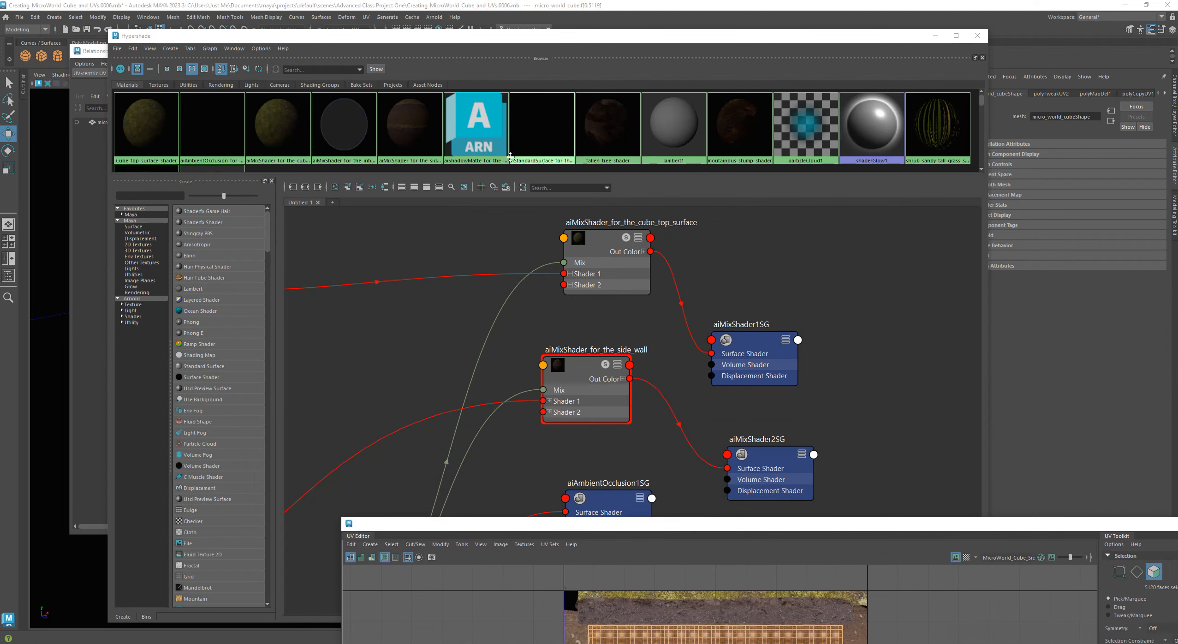
drag(539, 42, 520, 480)
click(135, 132)
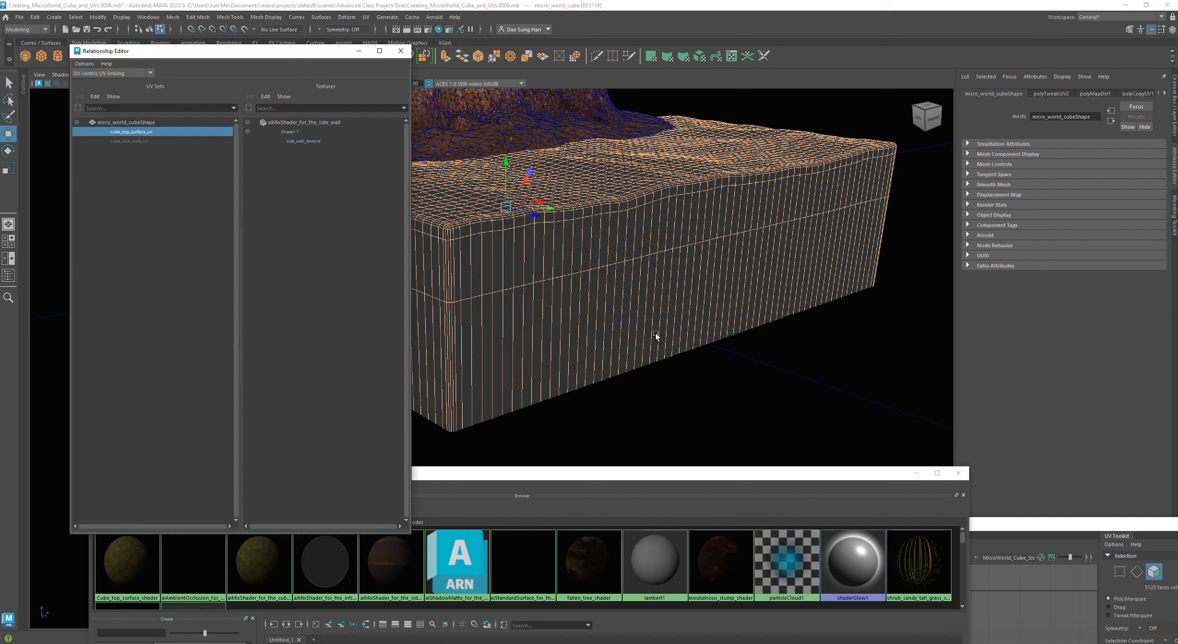
Return to object mode and clear the cube's face selection in the viewport.
middle_click(689, 423)
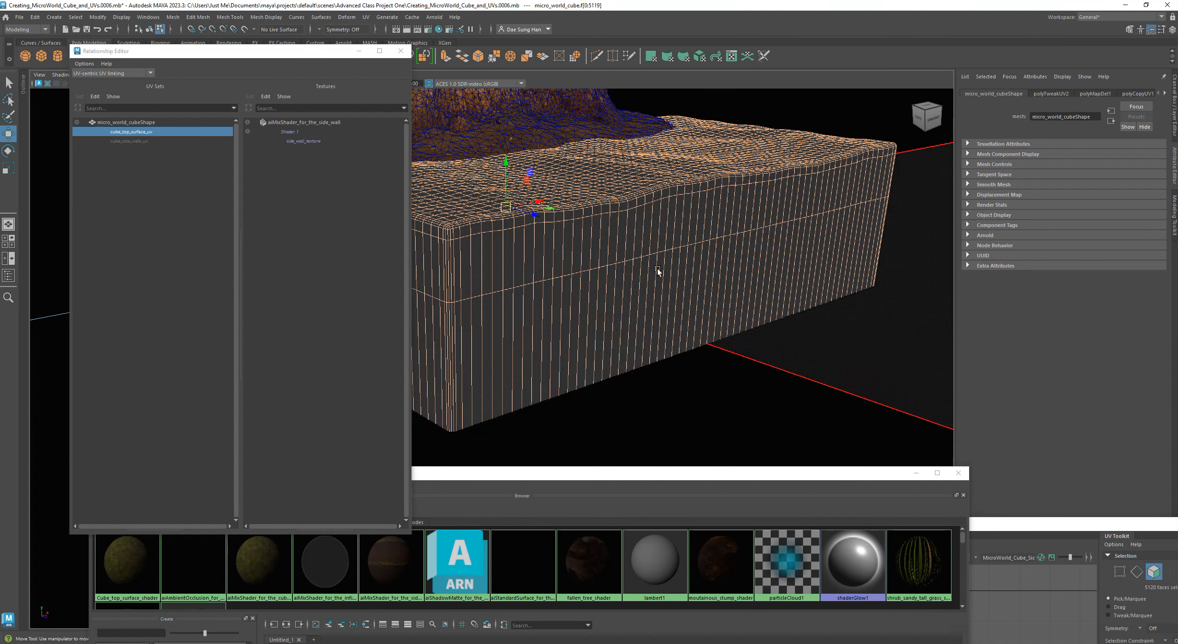
right_drag(657, 269, 660, 203)
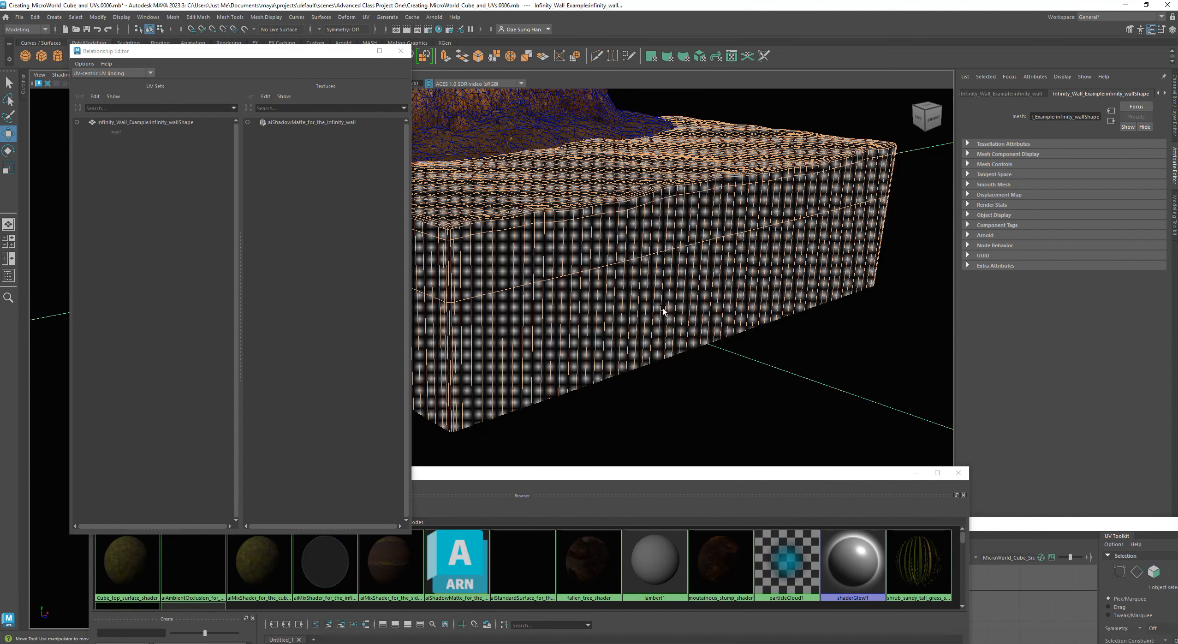
click(712, 404)
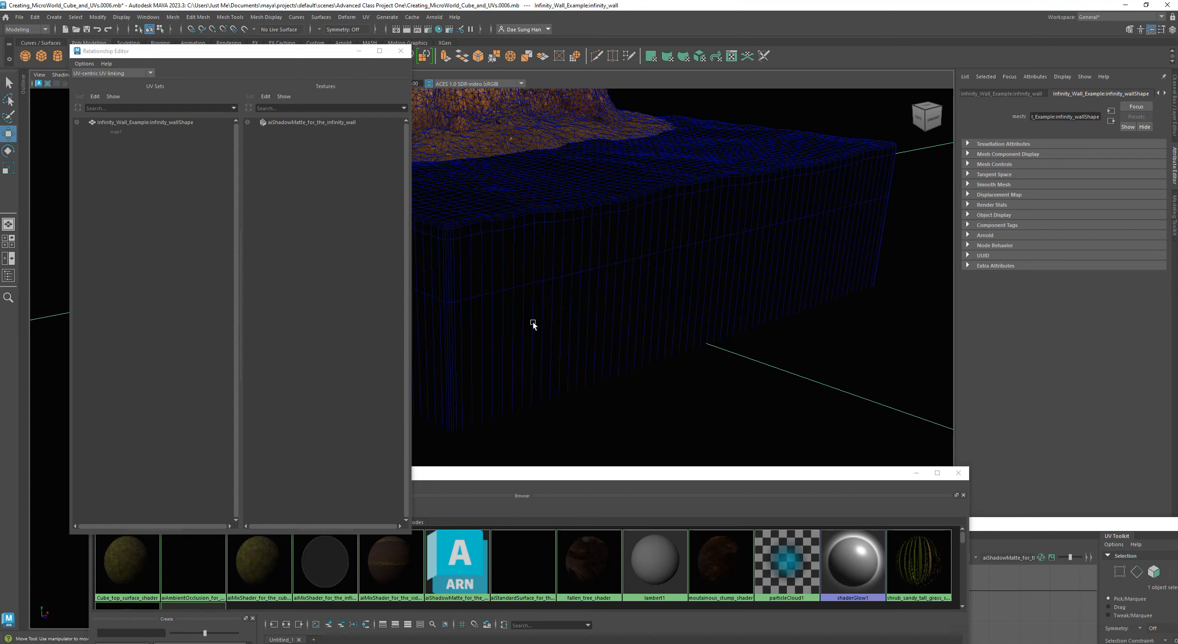
right_drag(539, 249, 646, 256)
Bring Hypershade back over the viewport and enlarge its material swatch area to show all the materials.
drag(589, 475, 736, 175)
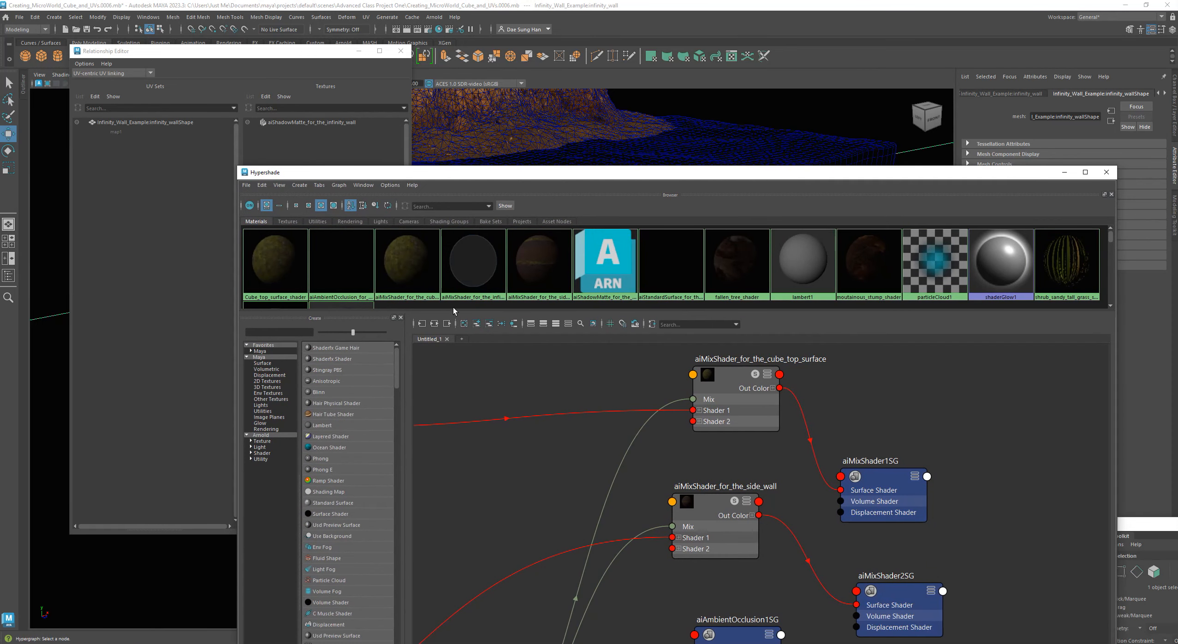
drag(454, 313, 440, 380)
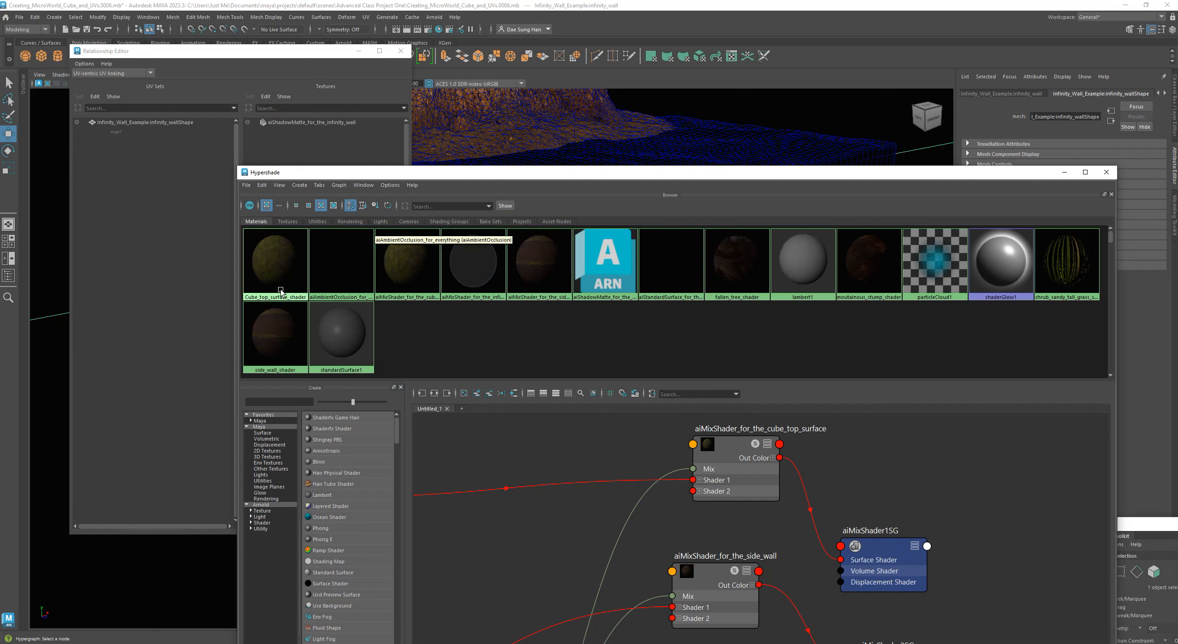
Select the objects that use aiMixShader_for_the_cube_top_surface and move Hypershade to uncover more of the viewport.
click(389, 298)
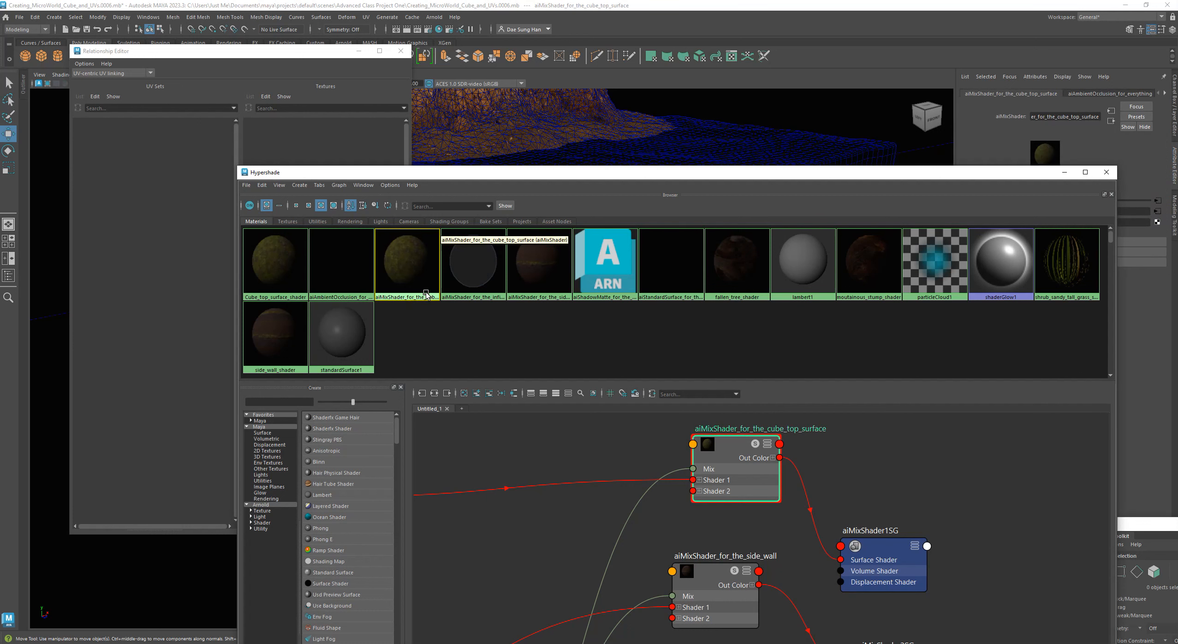
right_click(411, 259)
right_drag(410, 258, 472, 259)
drag(561, 178, 470, 232)
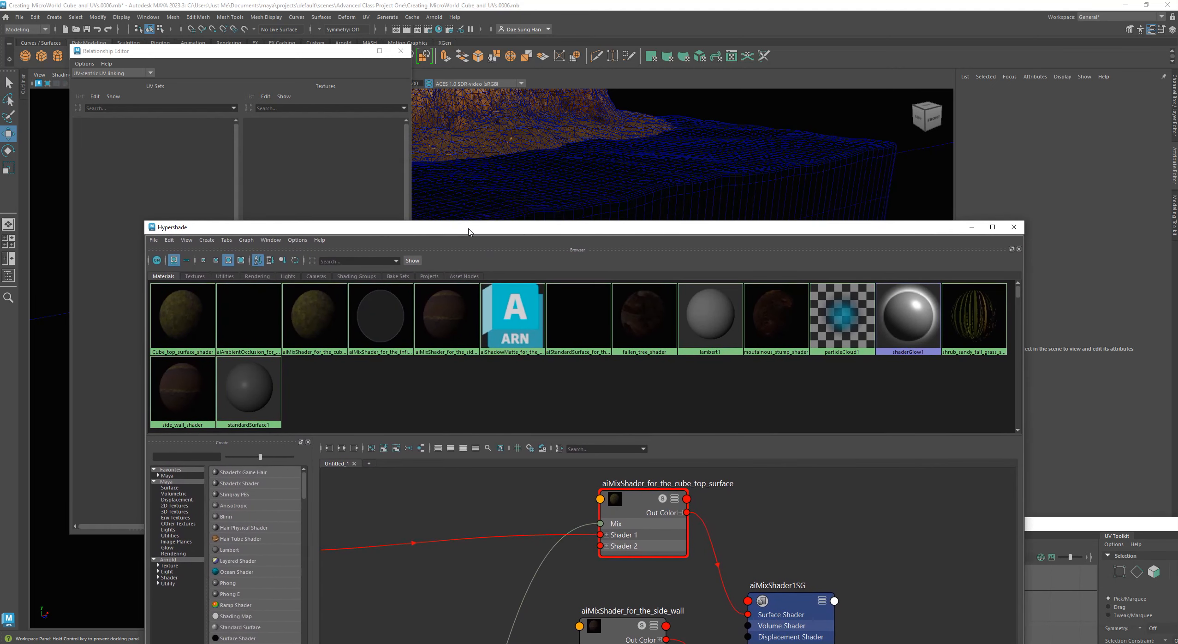
Select the micro world cube, bring the UV Editor into view and switch it to face selection.
click(544, 185)
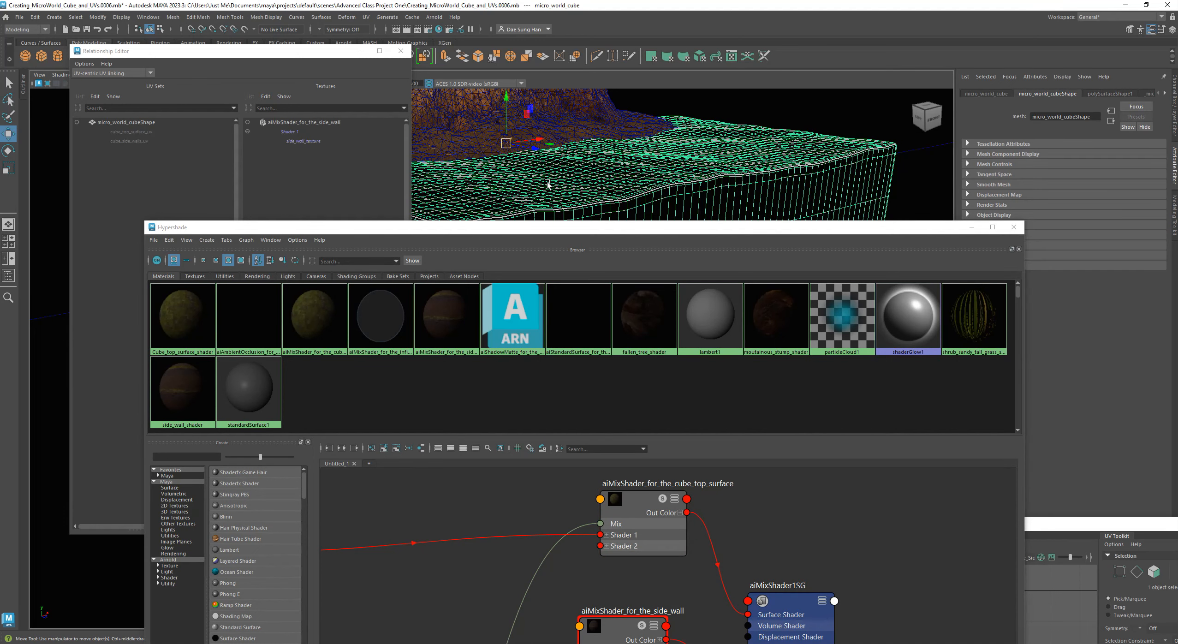
drag(1081, 526, 887, 203)
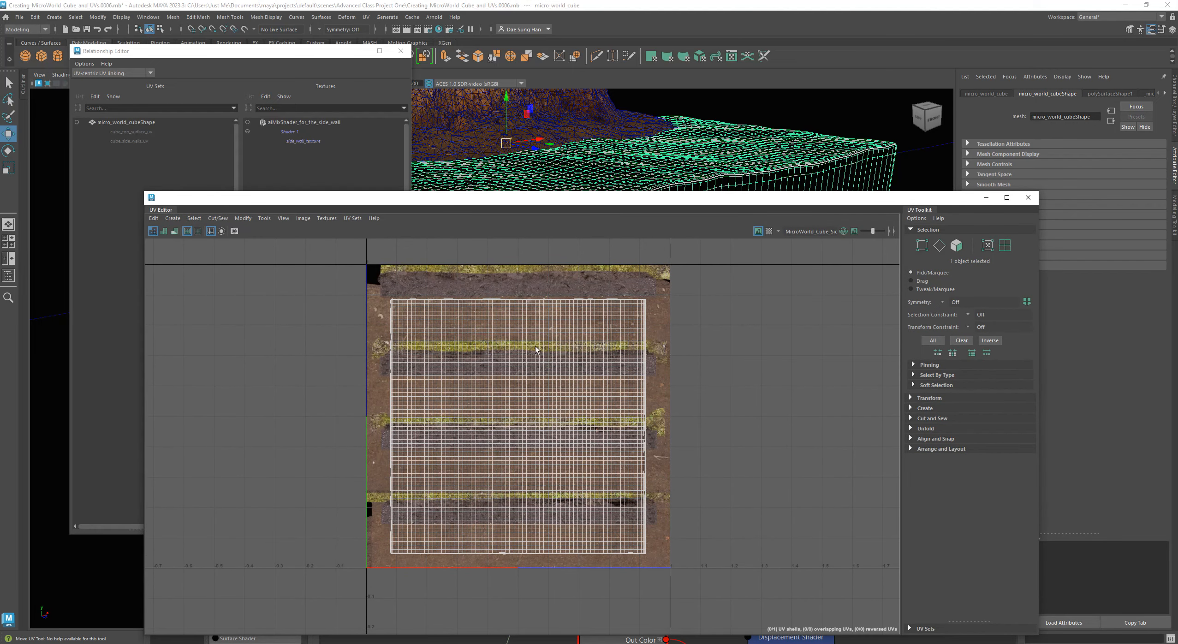
right_click(470, 355)
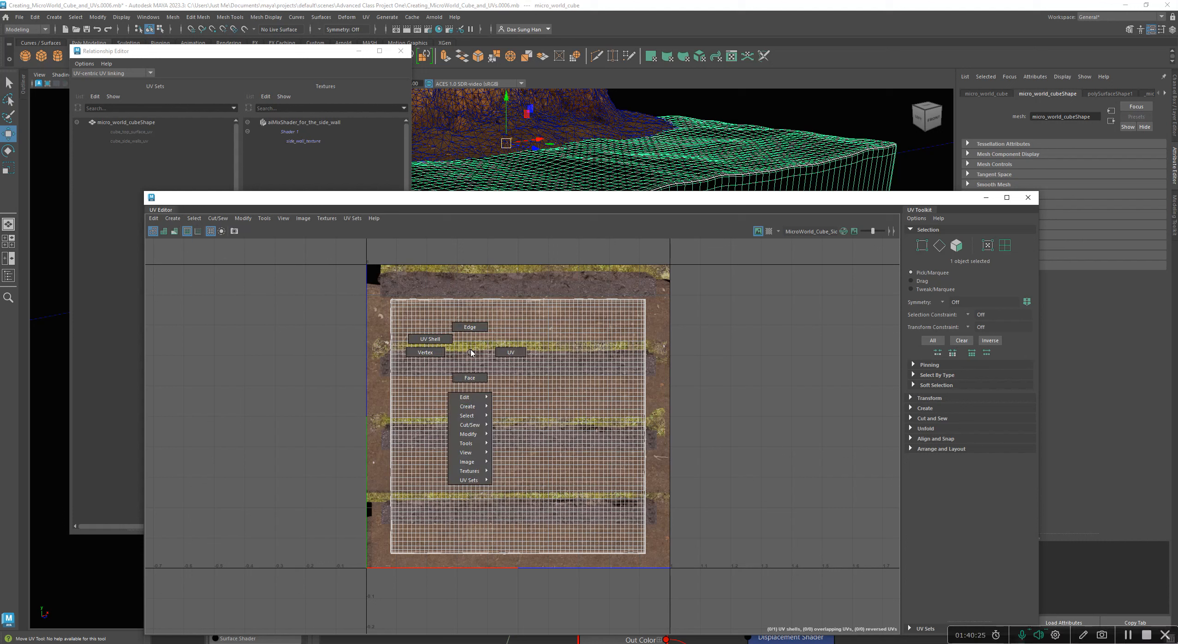
click(477, 378)
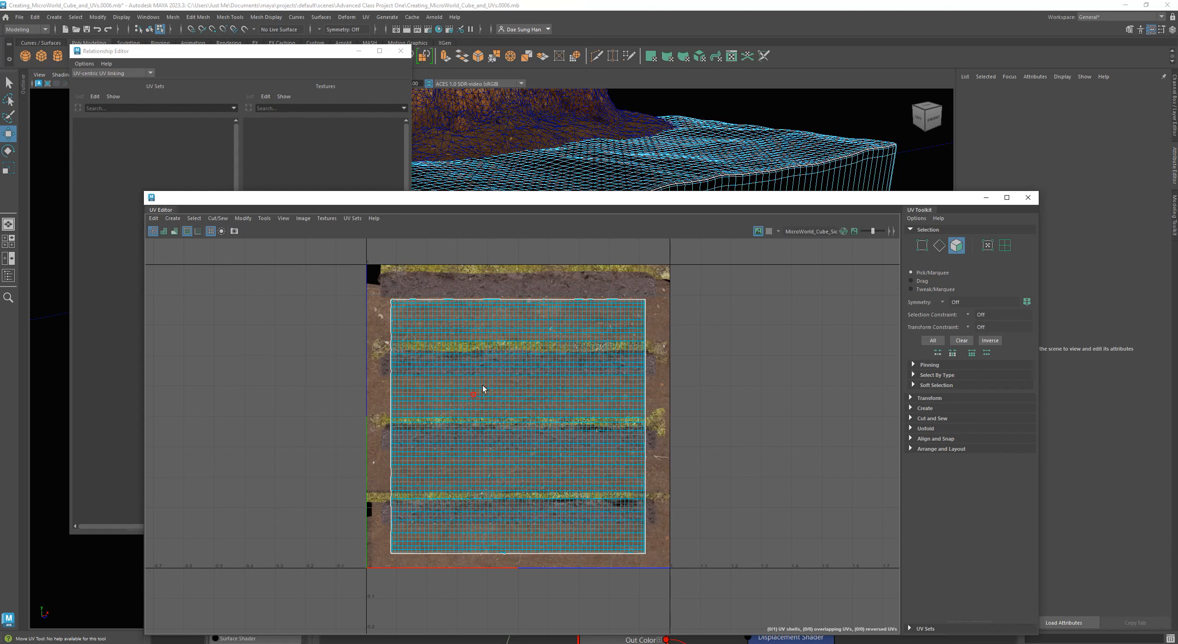
Try to isolate the top faces by selecting everything in cube_top_surface_uv and deselecting the side wall shells in cube_side_walls_uv.
drag(361, 302, 711, 592)
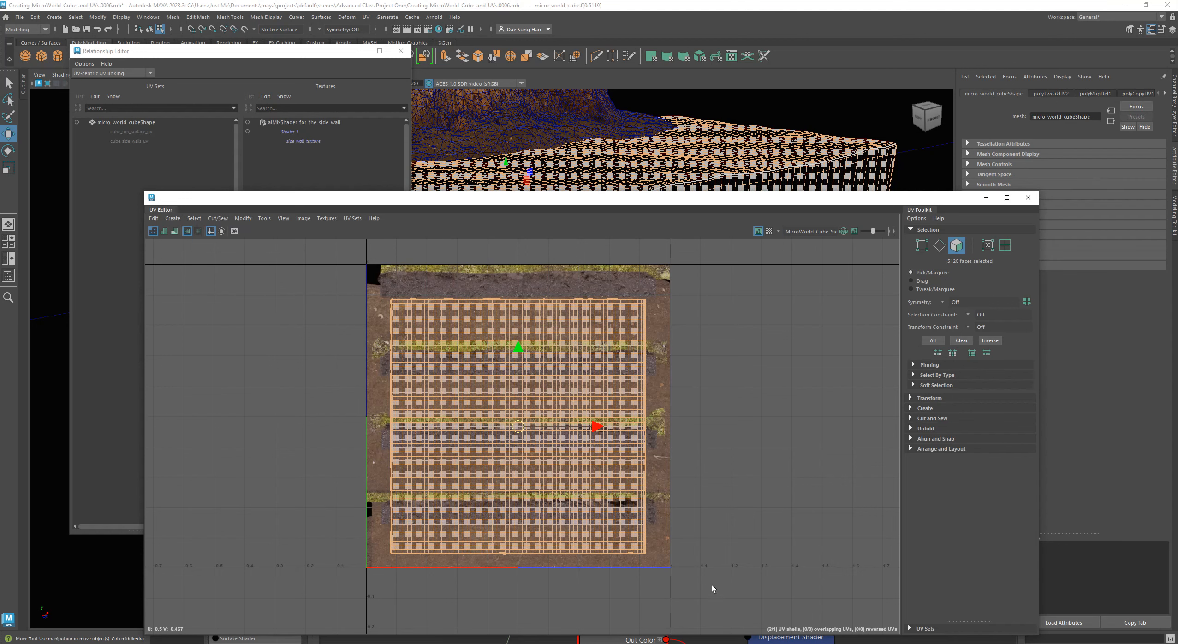
click(352, 218)
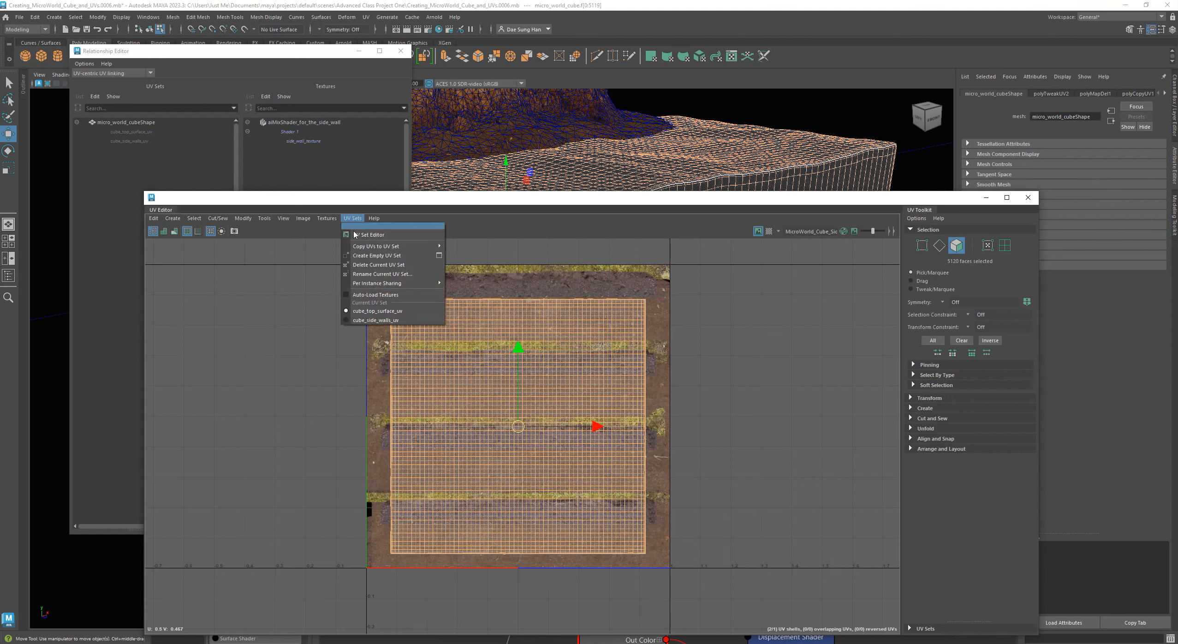
click(372, 320)
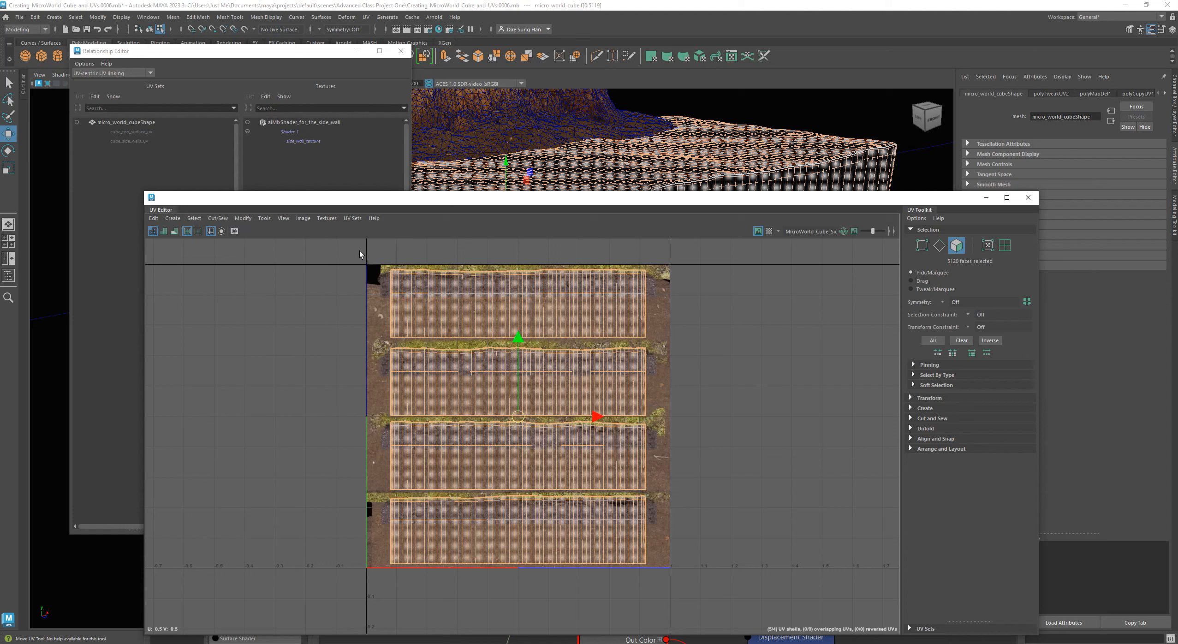
ctrl+drag(360, 252, 690, 586)
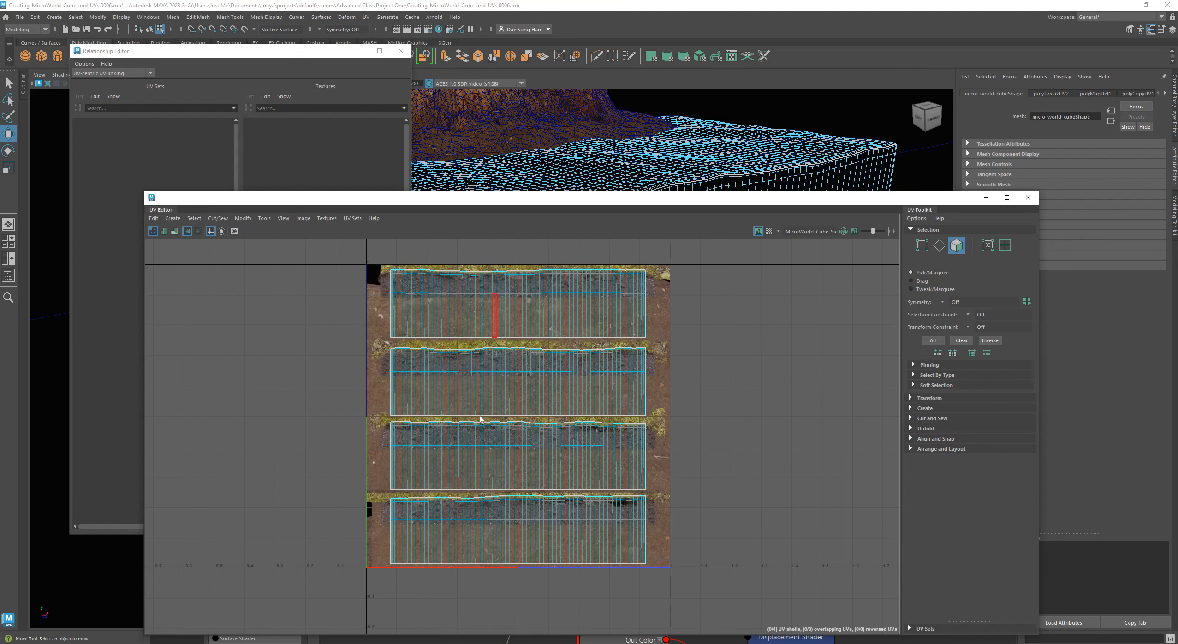
click(349, 218)
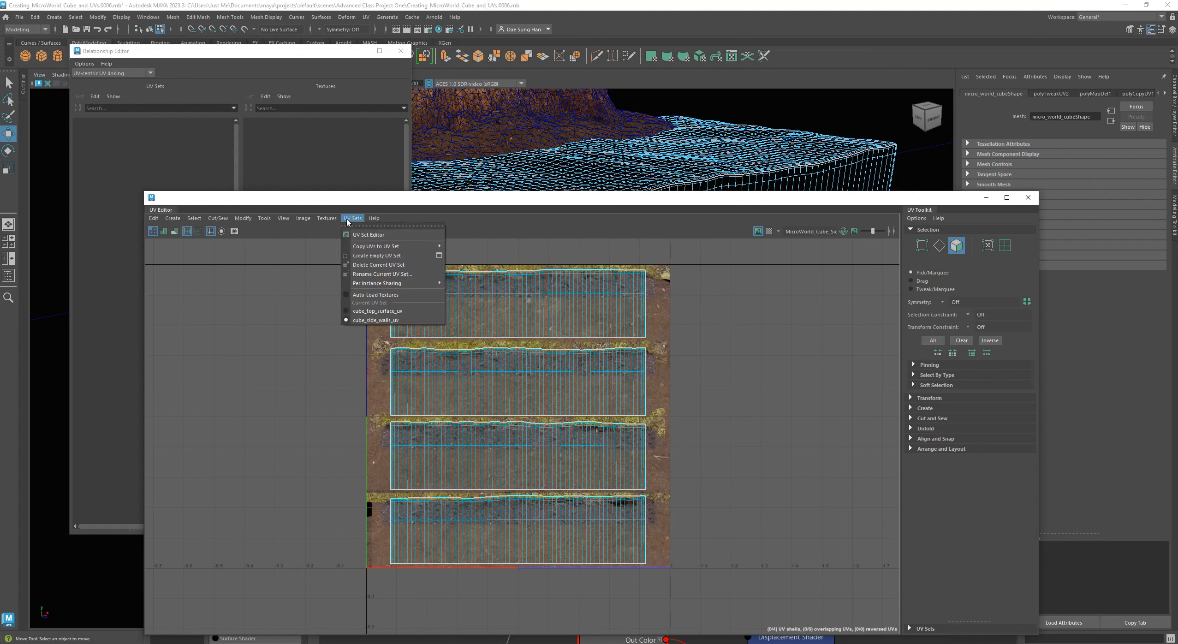
click(531, 210)
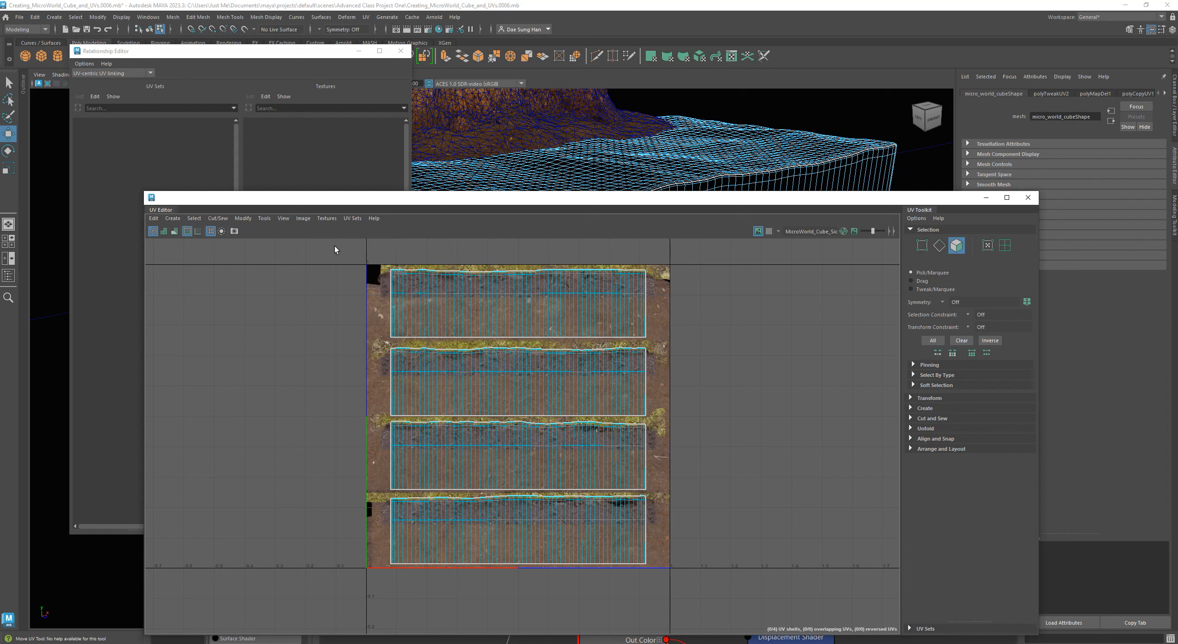
Make cube_top_surface_uv the current UV set and select all faces of the top surface shell.
click(354, 219)
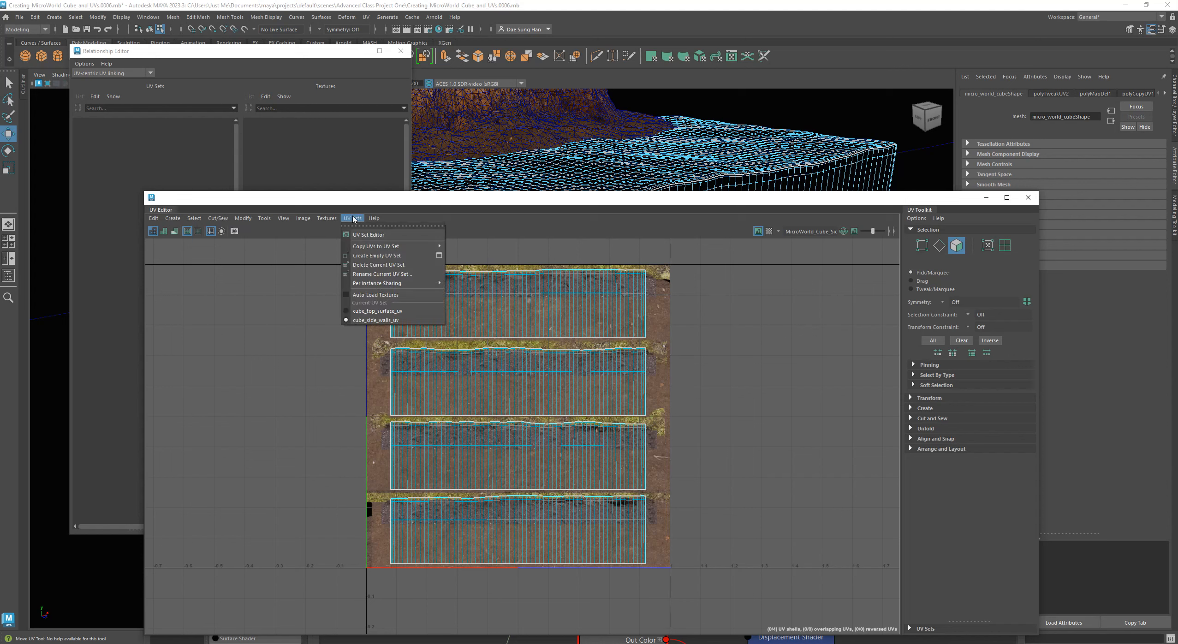
click(392, 310)
drag(376, 283, 684, 570)
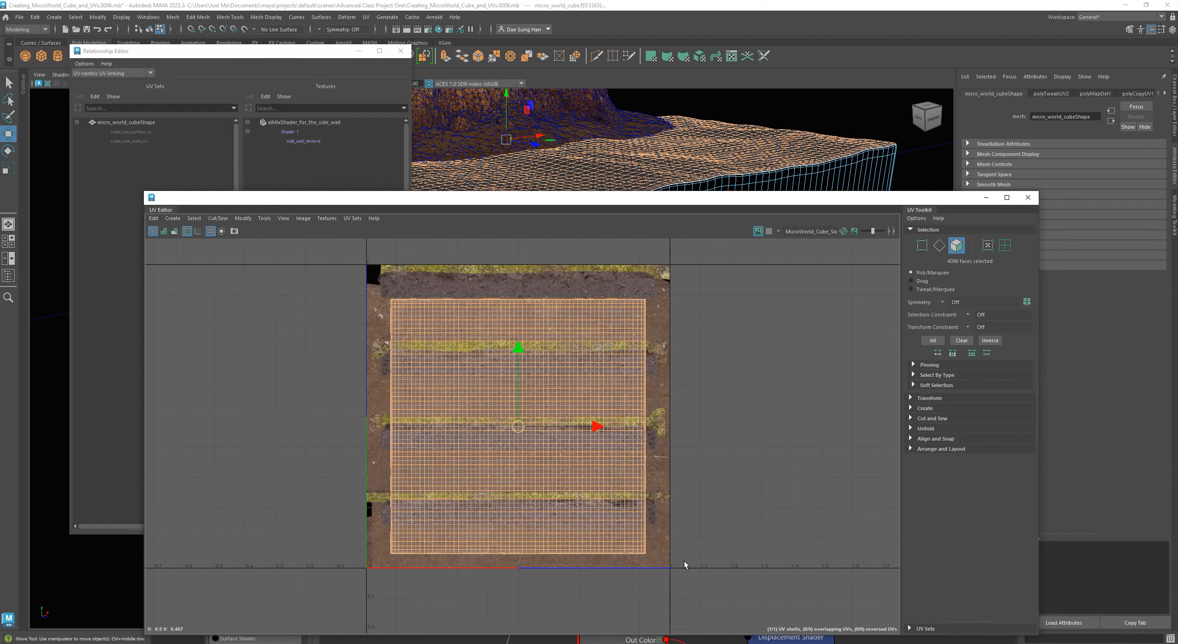
Alternate between cube_side_walls_uv and cube_top_surface_uv to check the face selection, ending on cube_top_surface_uv.
click(353, 218)
click(375, 316)
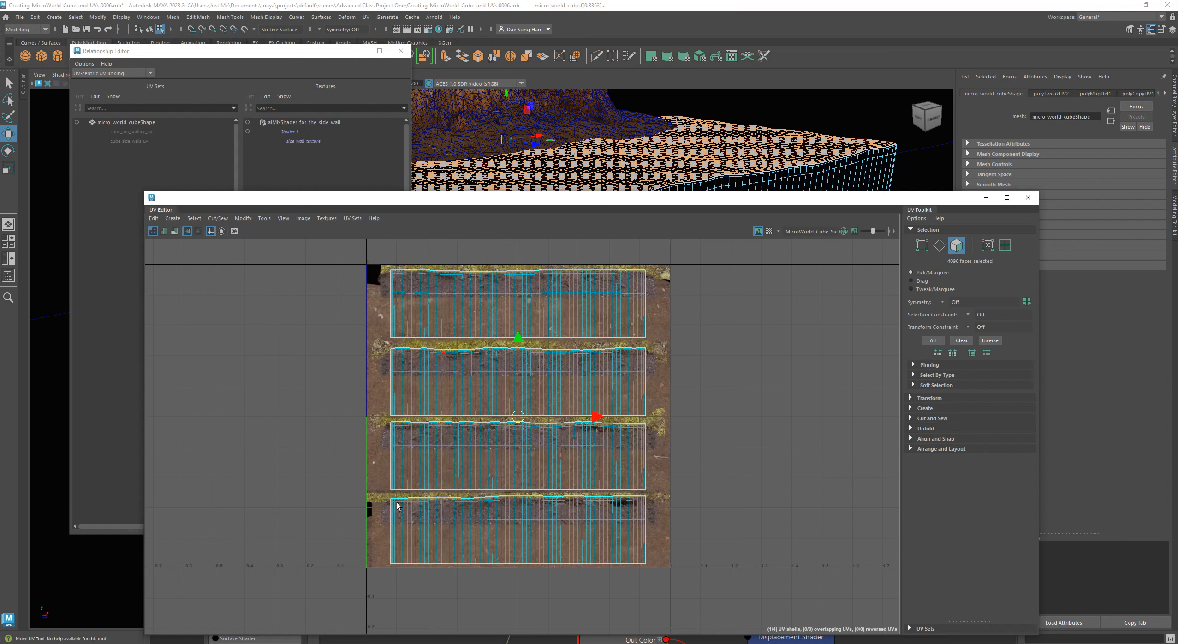
click(352, 218)
click(372, 311)
click(355, 220)
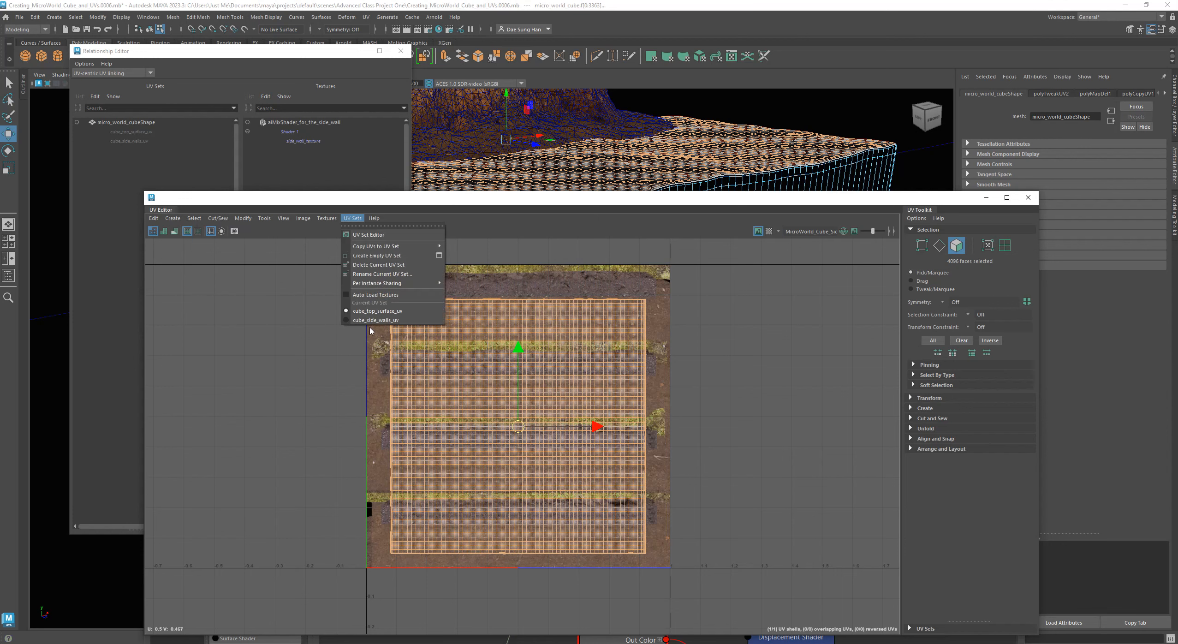
click(371, 320)
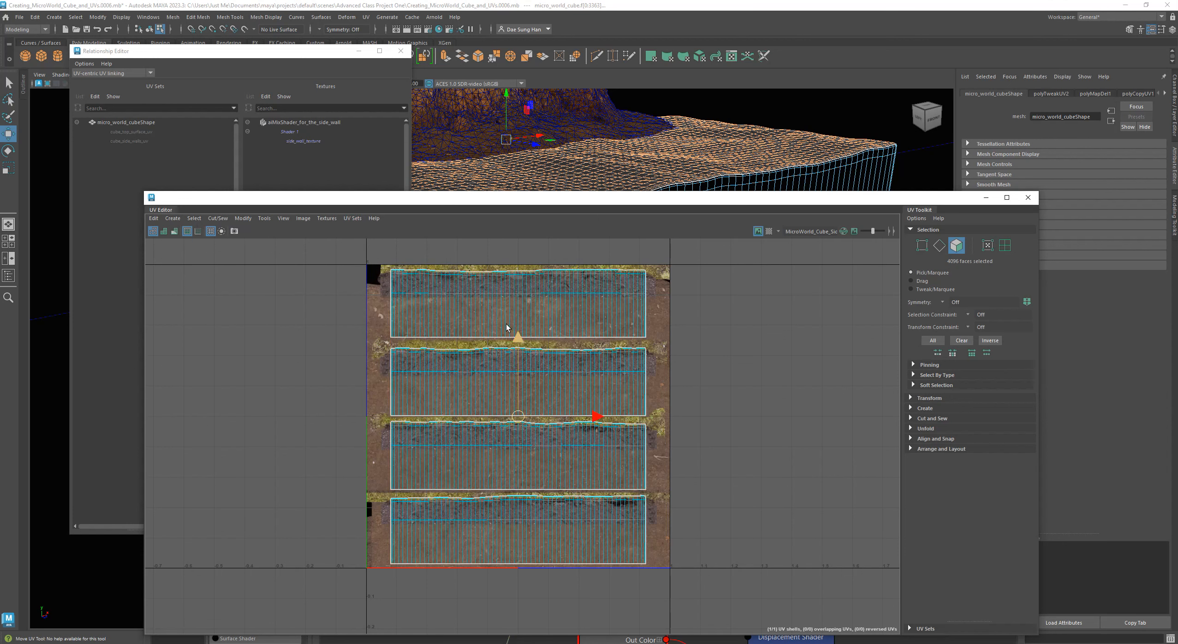
click(352, 220)
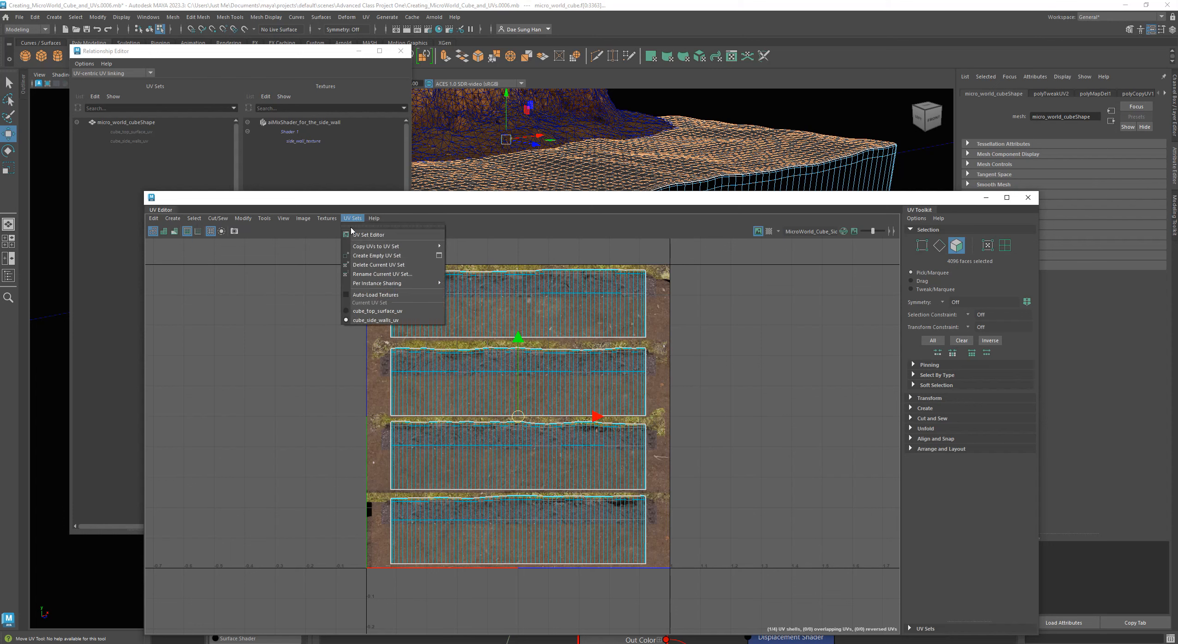
click(372, 310)
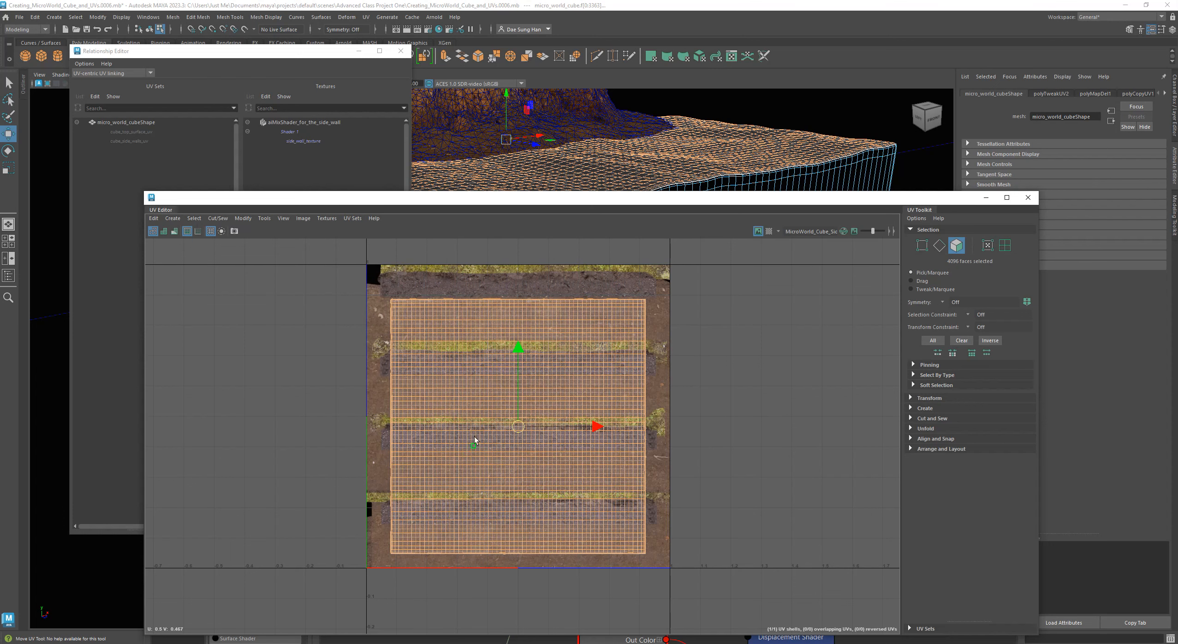
Move the UV Editor aside, bring Hypershade forward and assign aiMixShader_for_the_cube_top_surface to the selected top faces.
drag(312, 205, 539, 116)
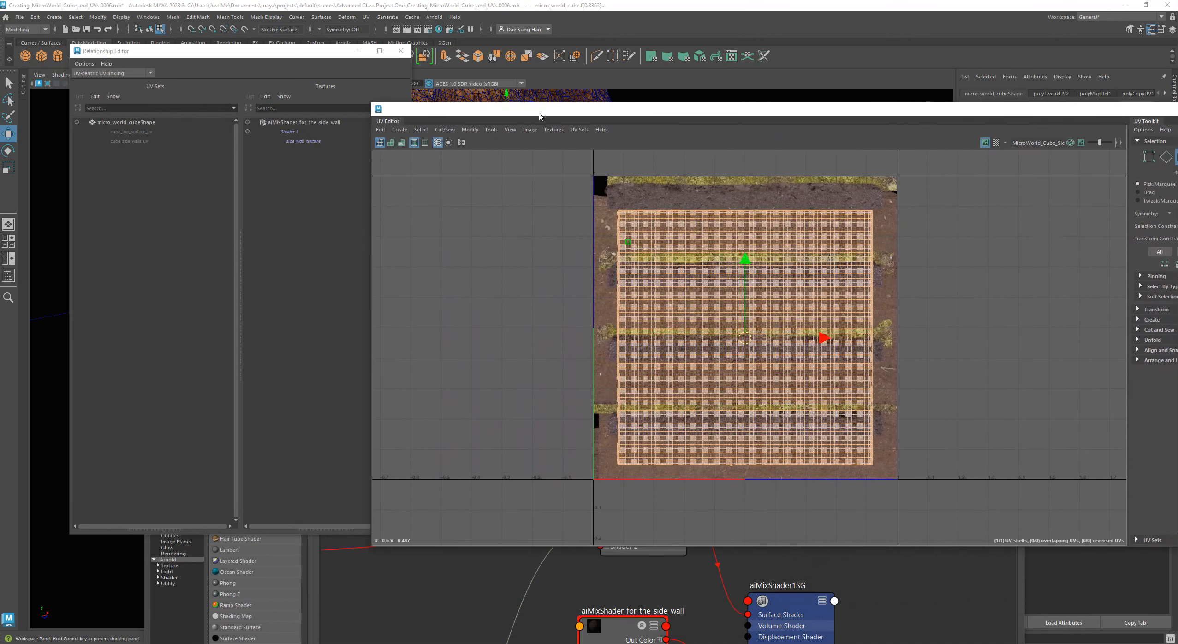
drag(450, 118, 1049, 179)
drag(687, 230, 807, 19)
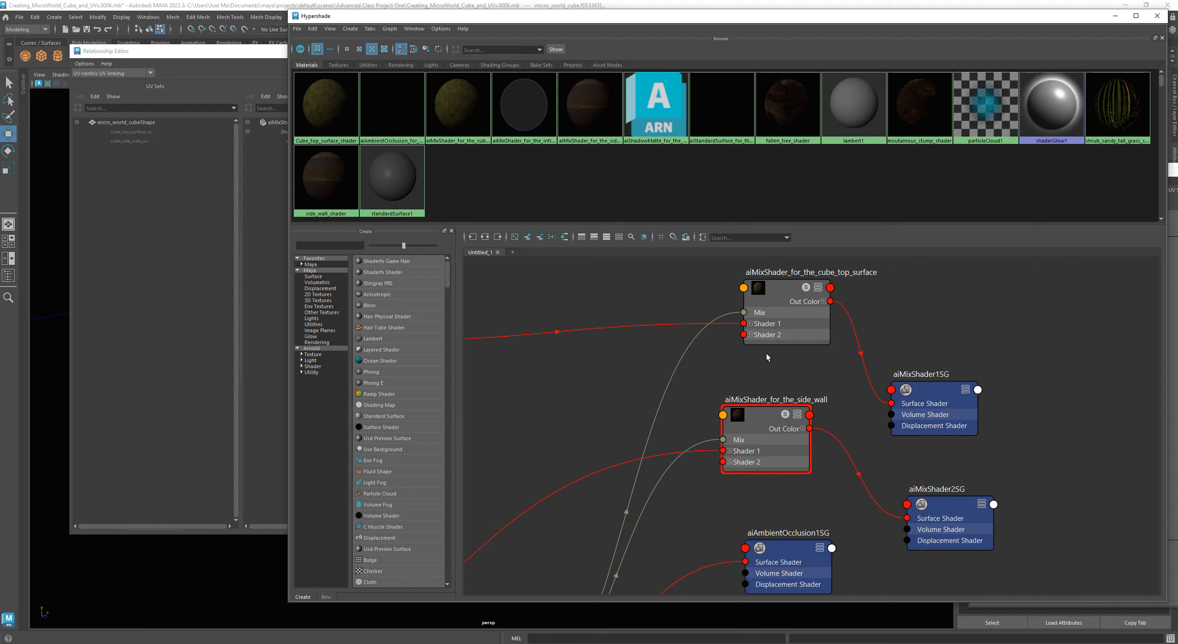
alt+middle_drag(790, 359, 799, 420)
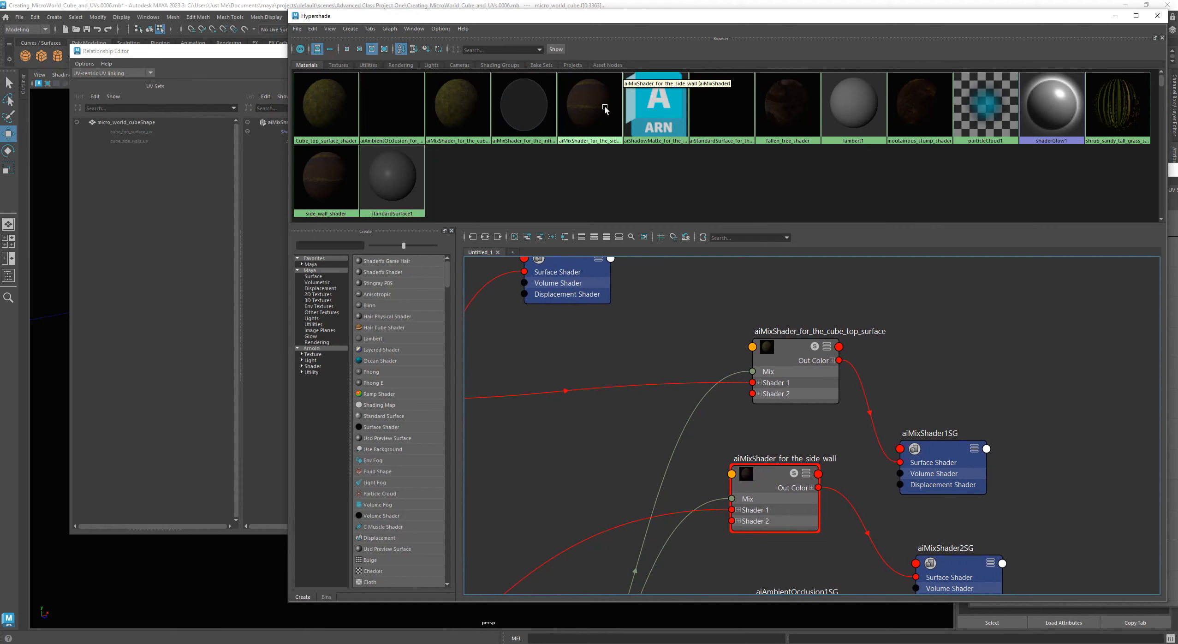
right_click(790, 347)
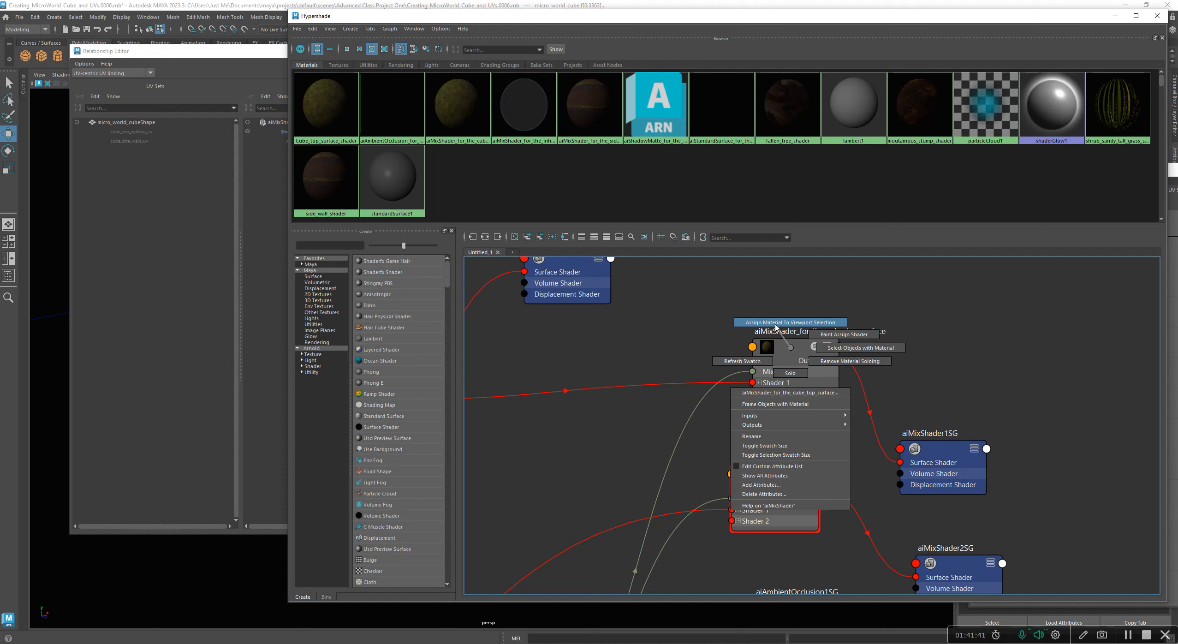
click(777, 323)
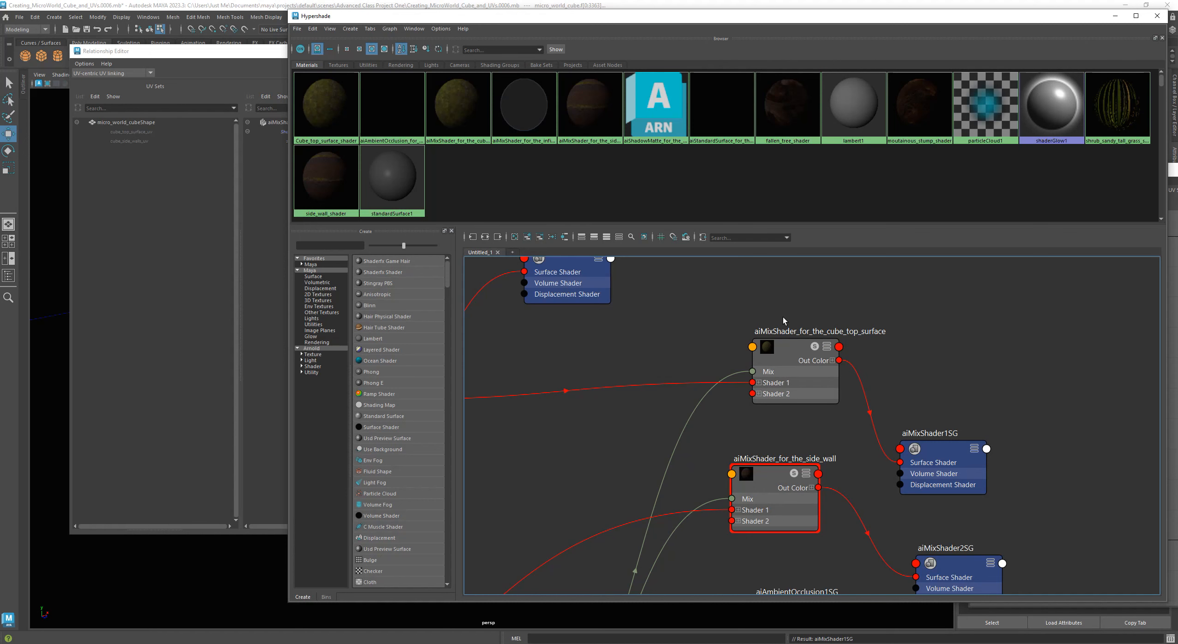
Clear the face selection and select the geometry using aiMixShader_for_the_cube_top_surface to check its assignment, keeping the cube uncovered.
drag(763, 26, 706, 304)
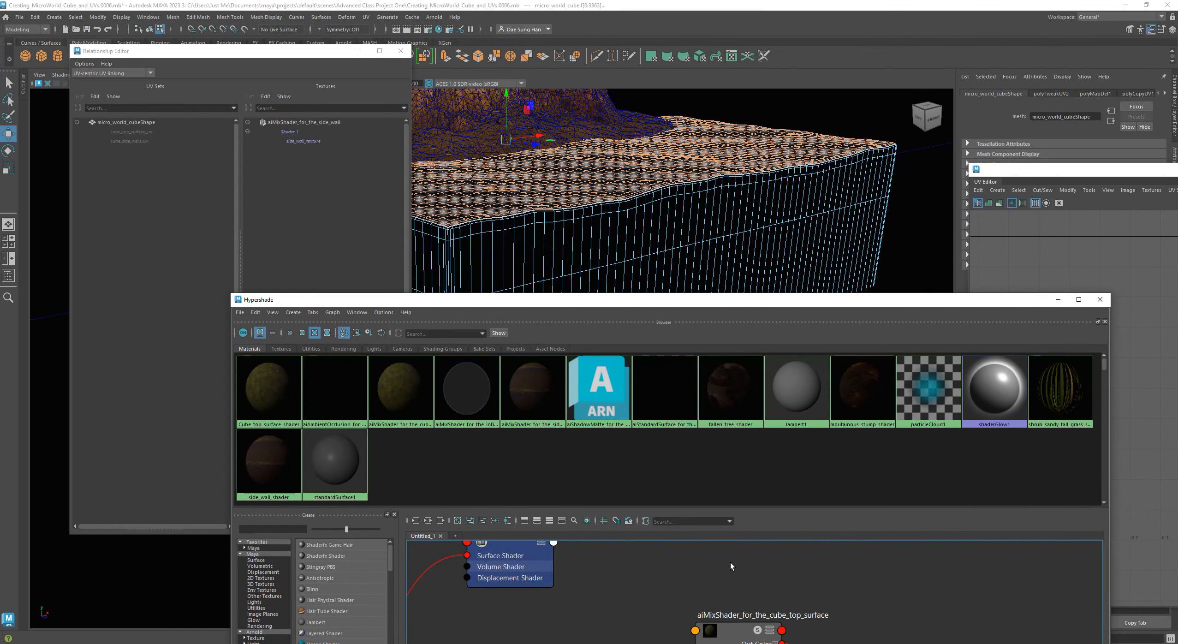
alt+middle_drag(720, 578, 638, 557)
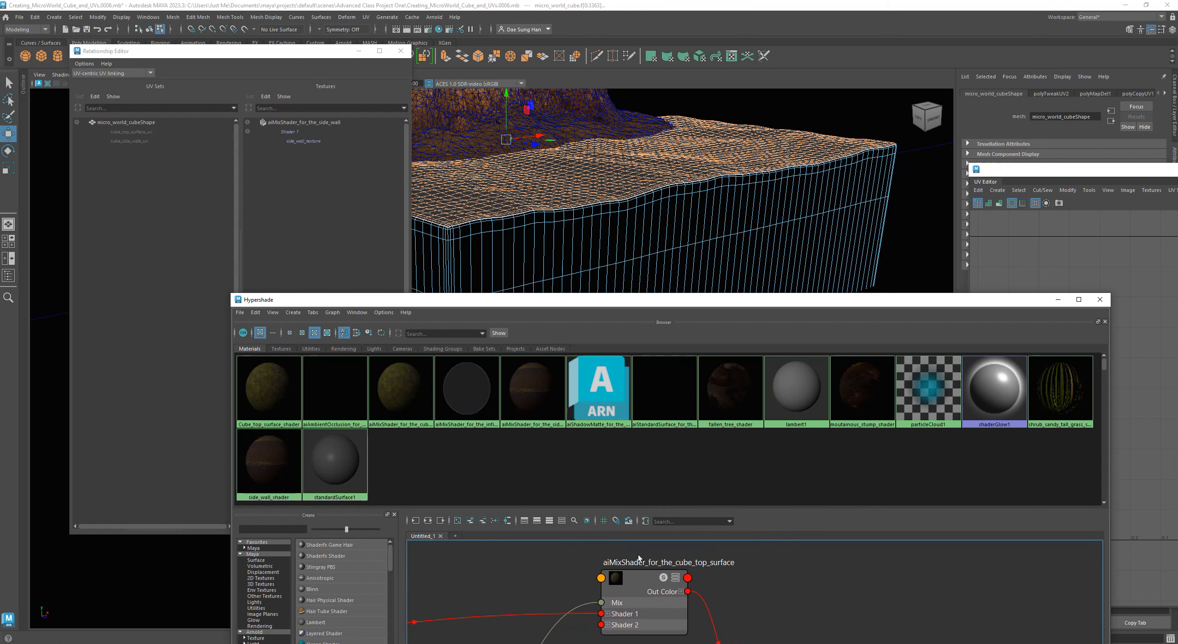
click(755, 586)
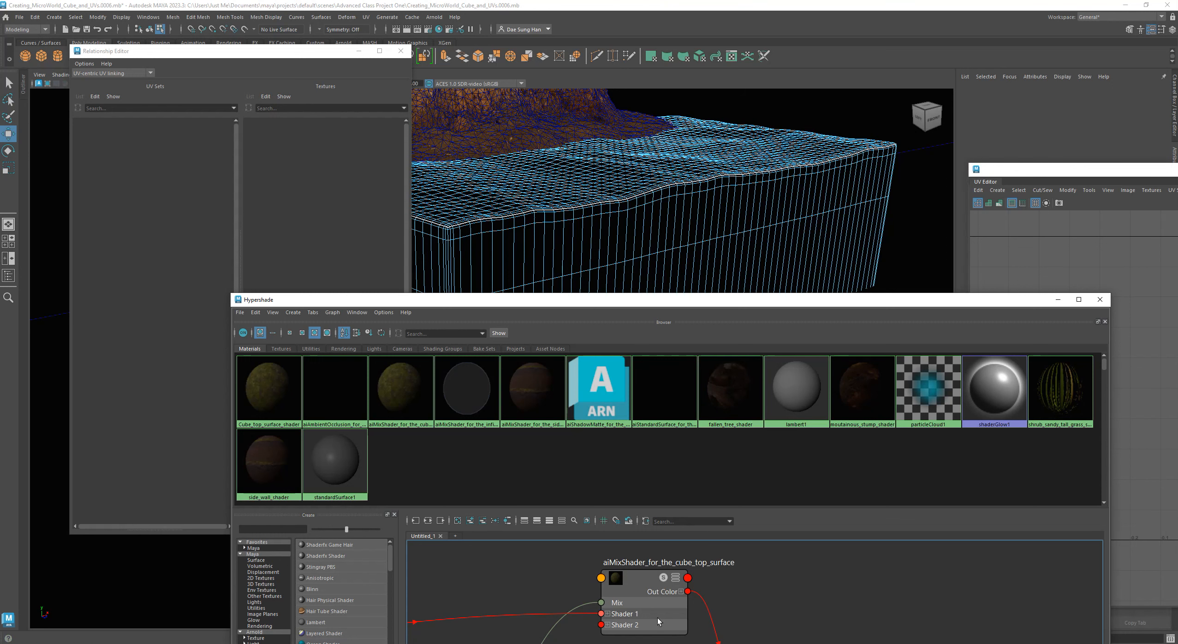
drag(678, 304, 725, 231)
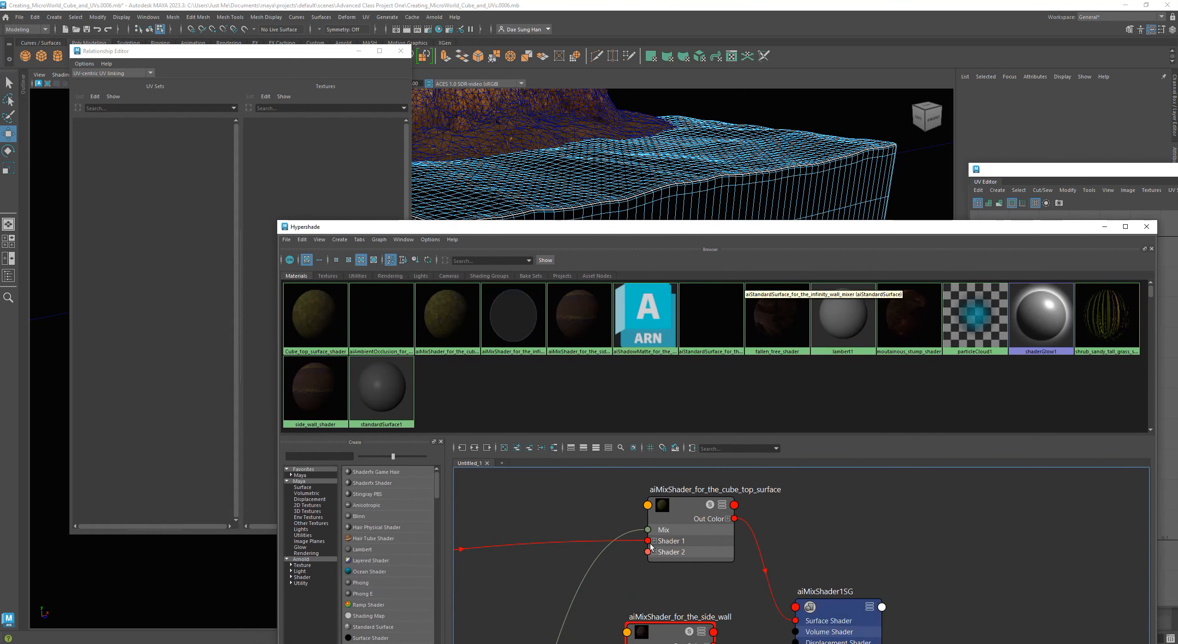
drag(681, 509, 680, 504)
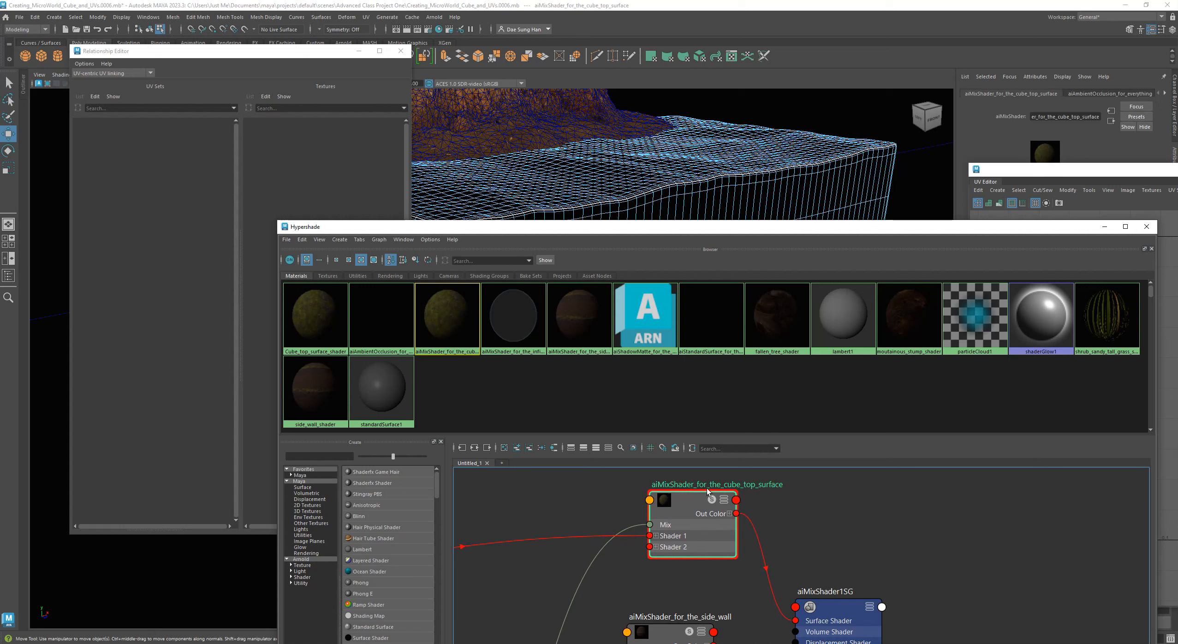
right_click(685, 499)
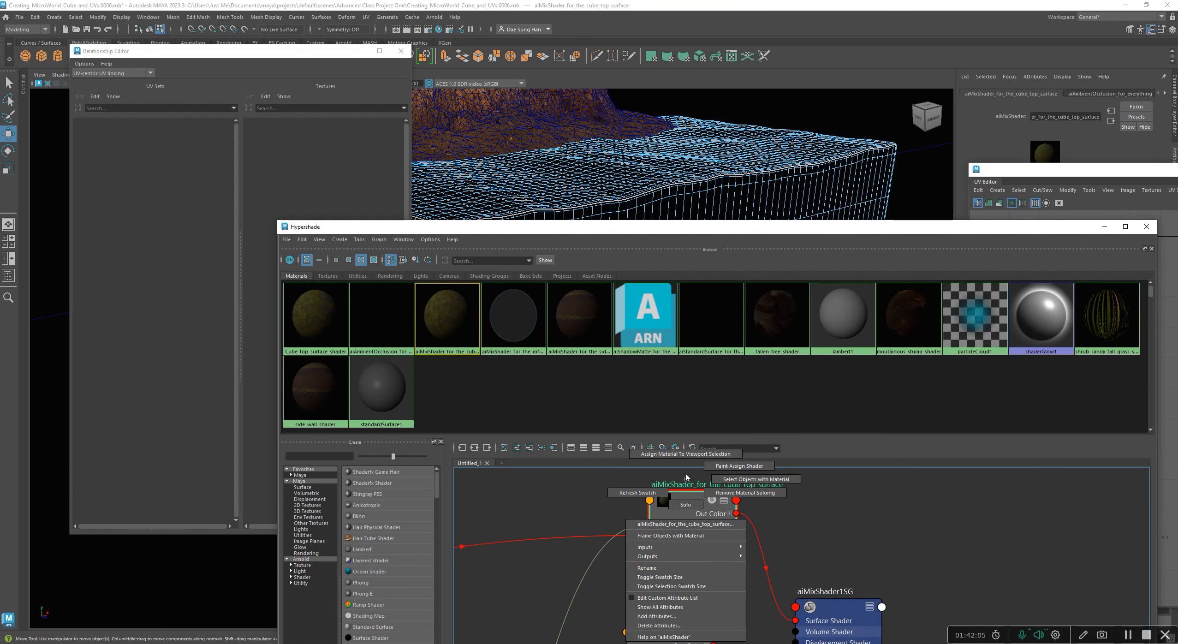
click(722, 479)
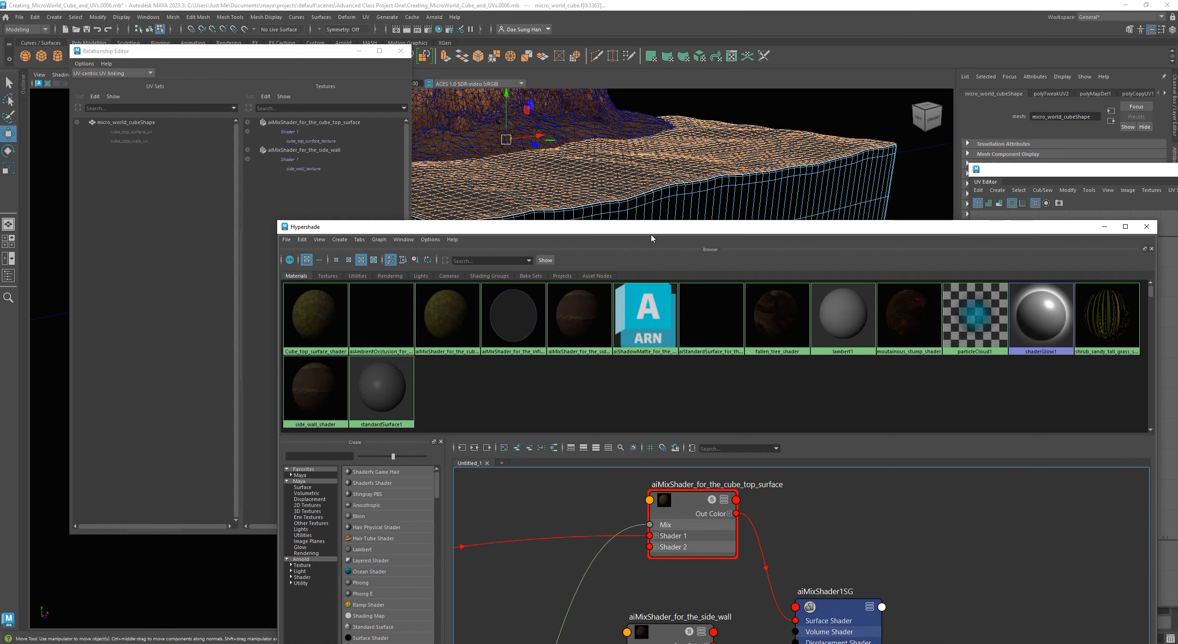
drag(650, 231, 580, 383)
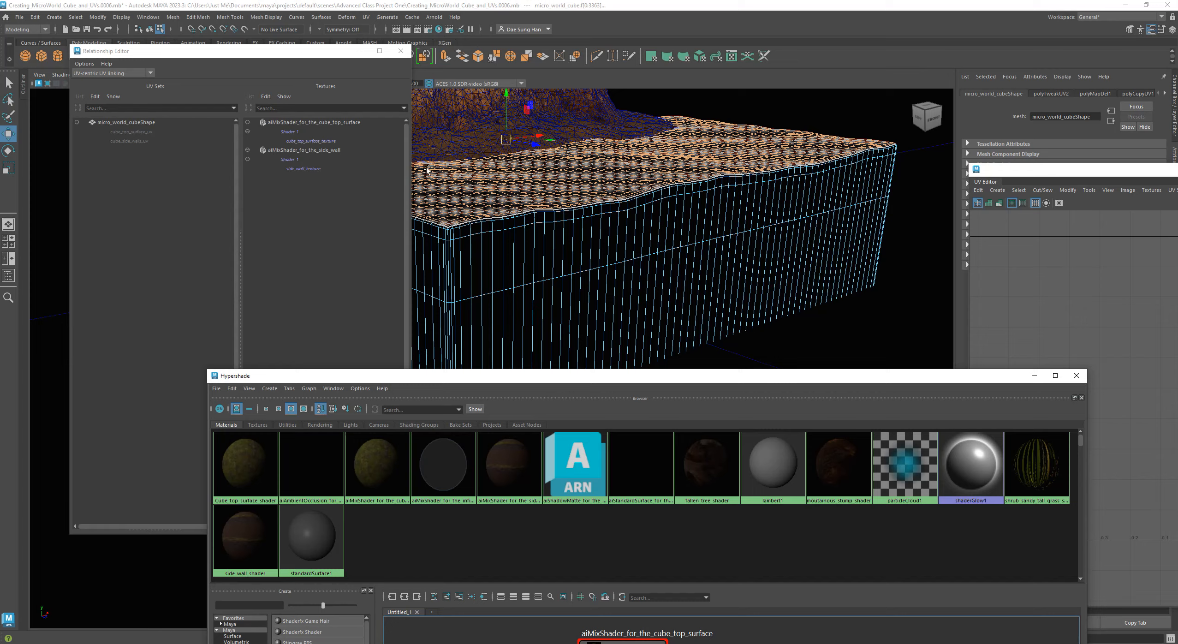
Check in the Relationship Editor which textures are linked to cube_top_surface_uv and cube_side_walls_uv.
alt+drag(662, 218, 745, 249)
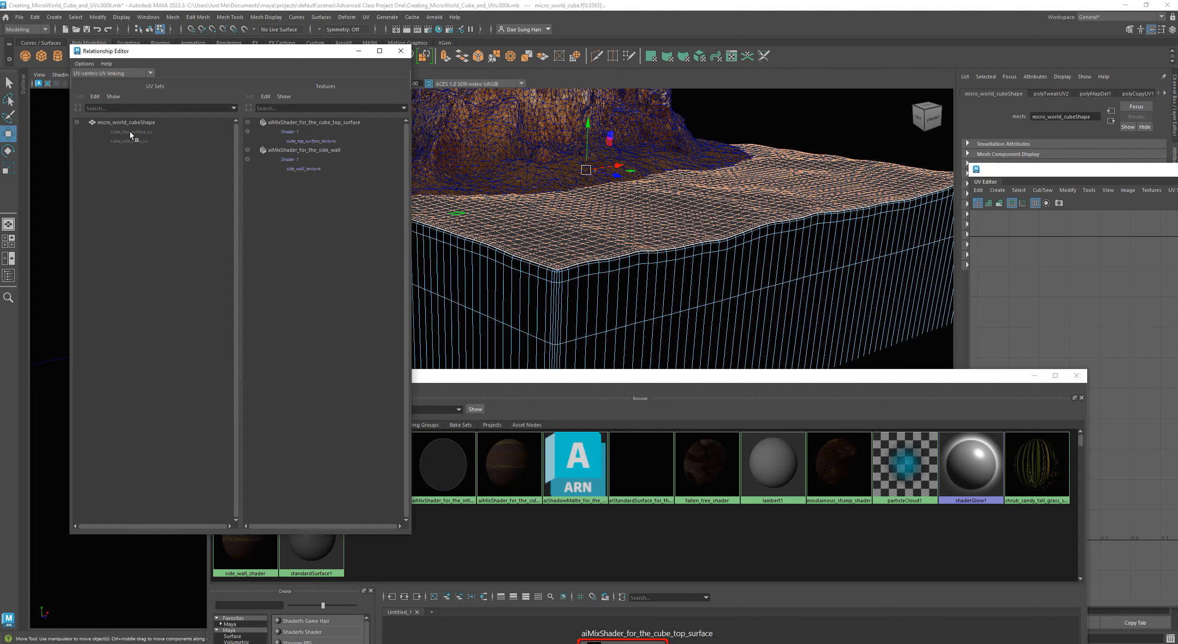
click(116, 132)
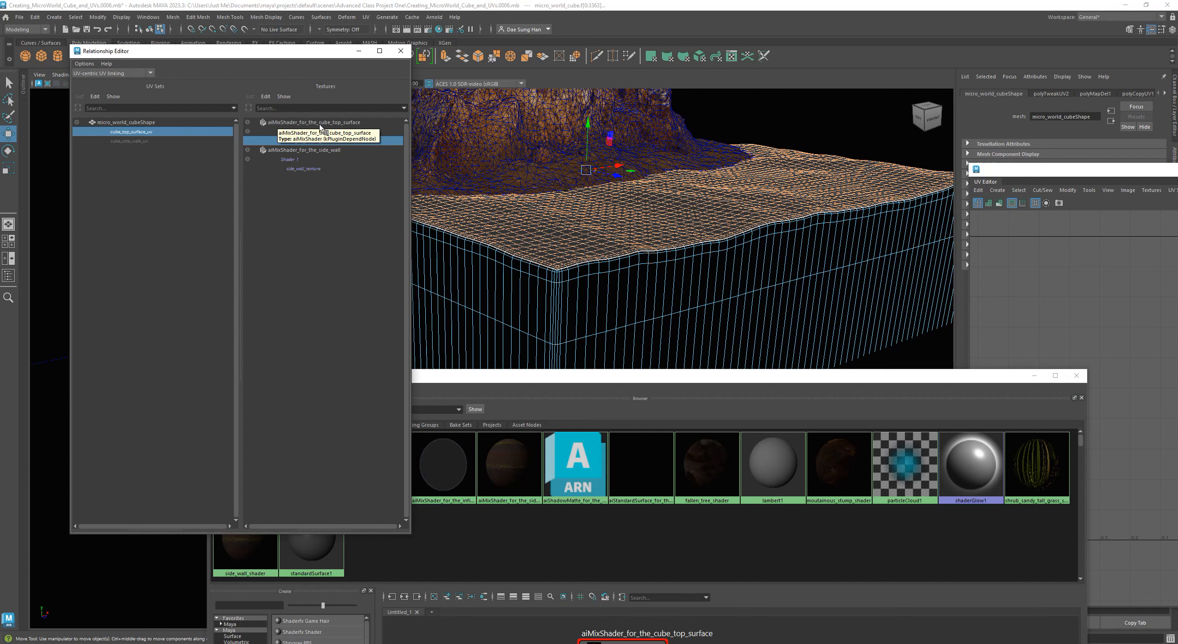
click(119, 141)
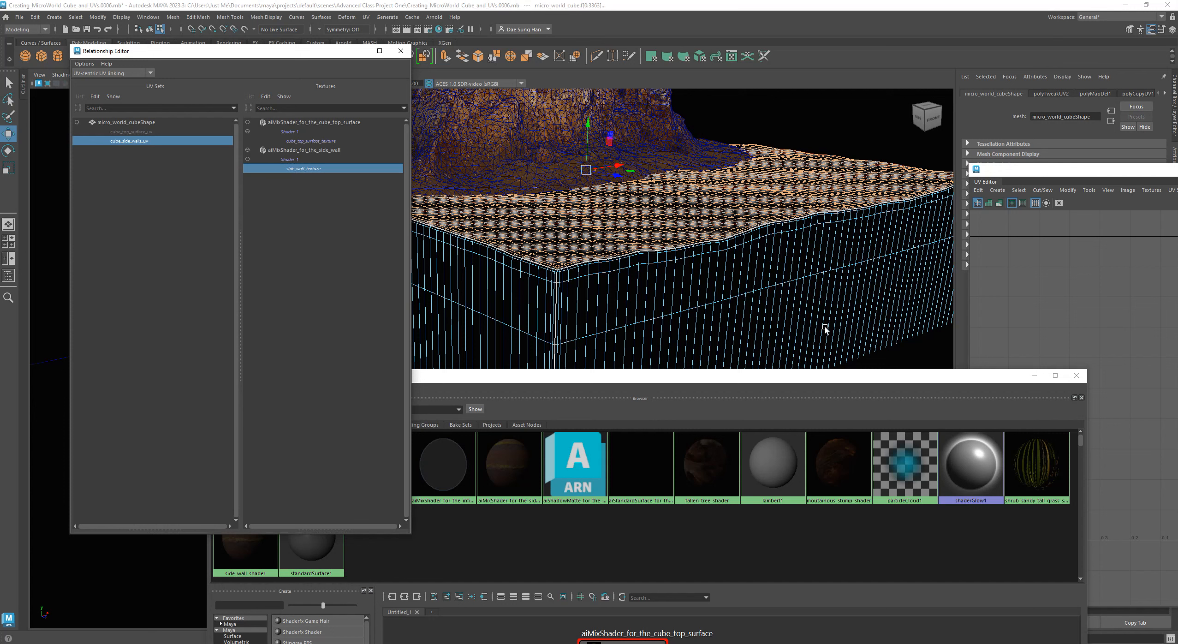
Select the cube faces using aiMixShader_for_the_side_wall from Hypershade to check its assignment, keeping the cube uncovered.
drag(792, 383, 710, 36)
click(753, 282)
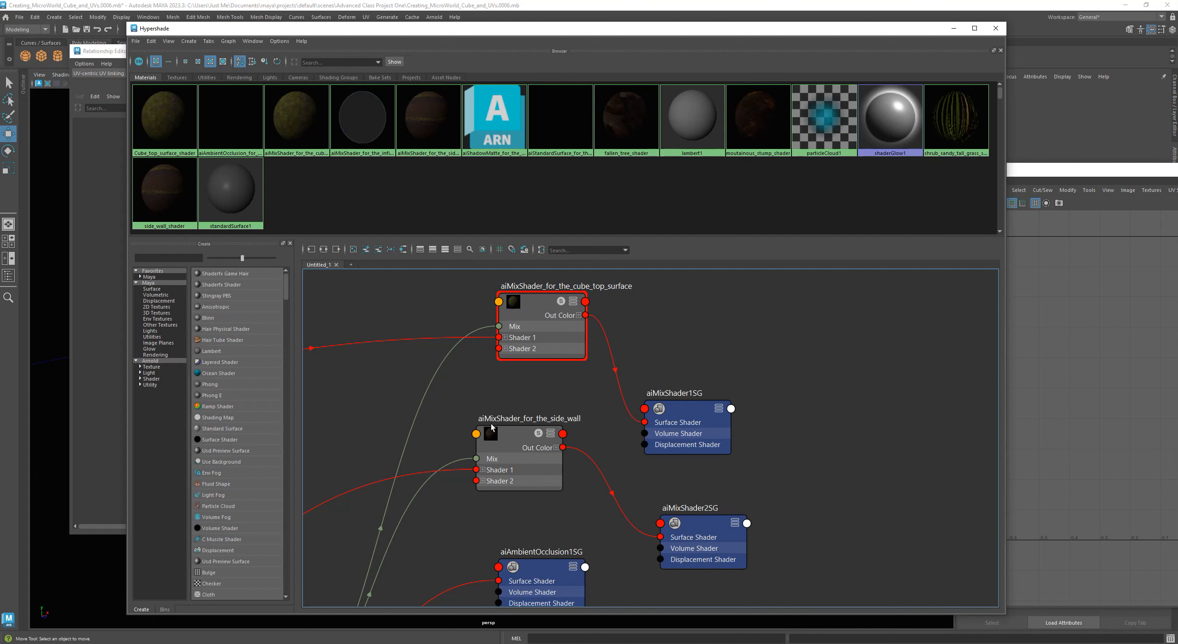
click(515, 439)
drag(516, 438, 526, 429)
right_click(524, 429)
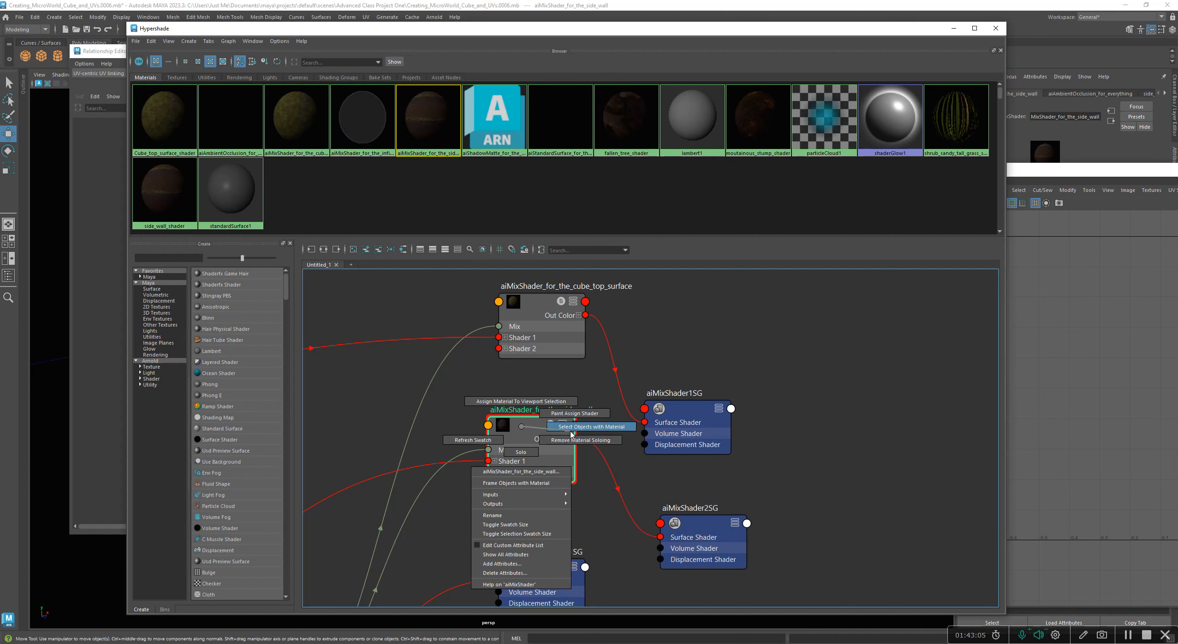
click(571, 432)
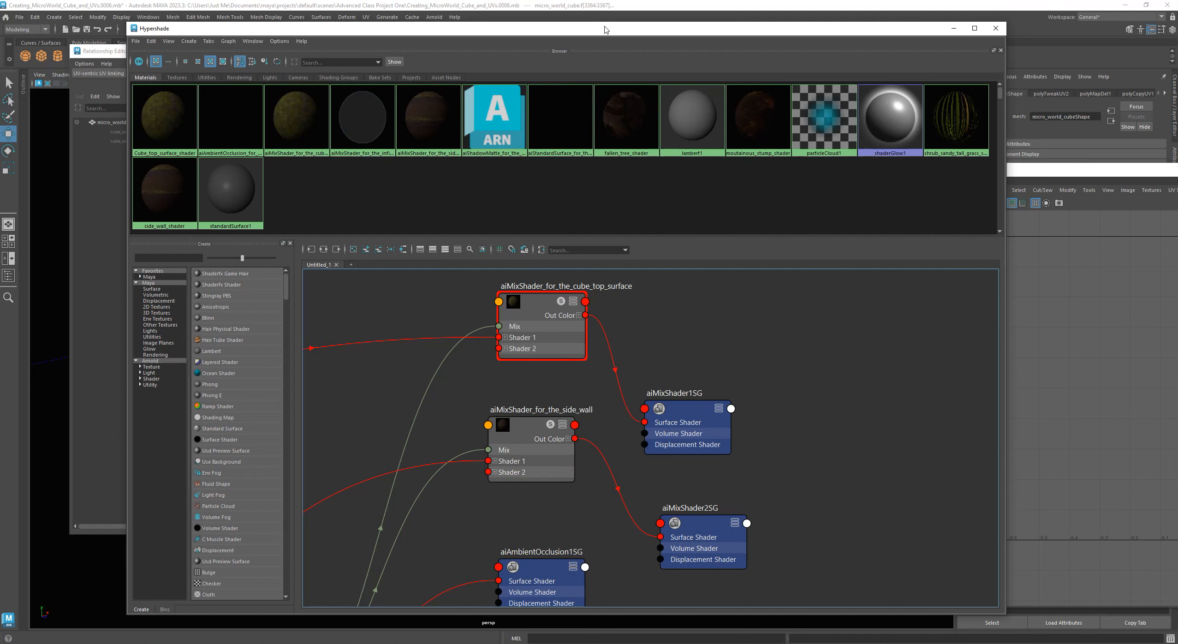
drag(605, 28, 550, 455)
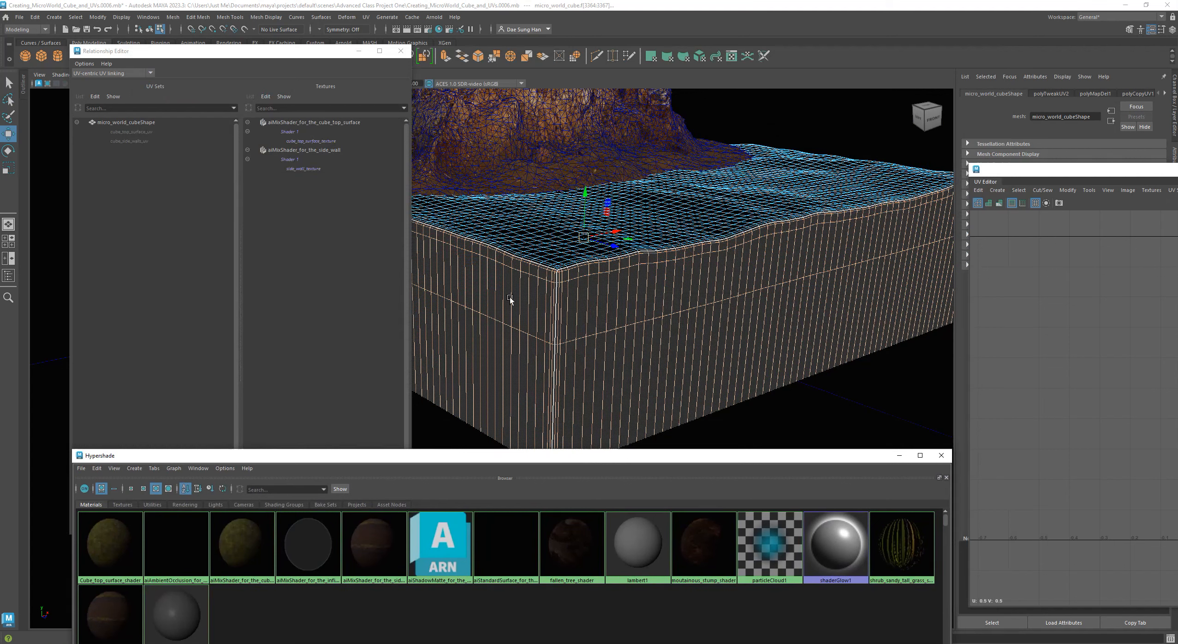
Check in the Relationship Editor that cube_top_surface_uv and cube_side_walls_uv each link to their matching texture.
drag(313, 47, 320, 100)
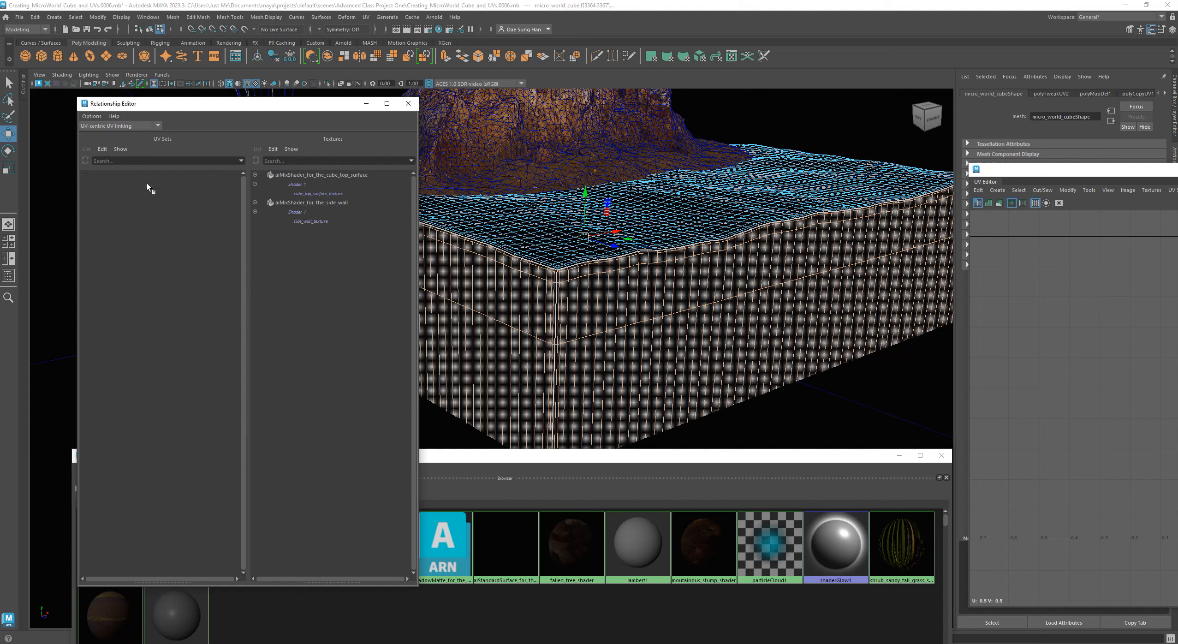
click(138, 185)
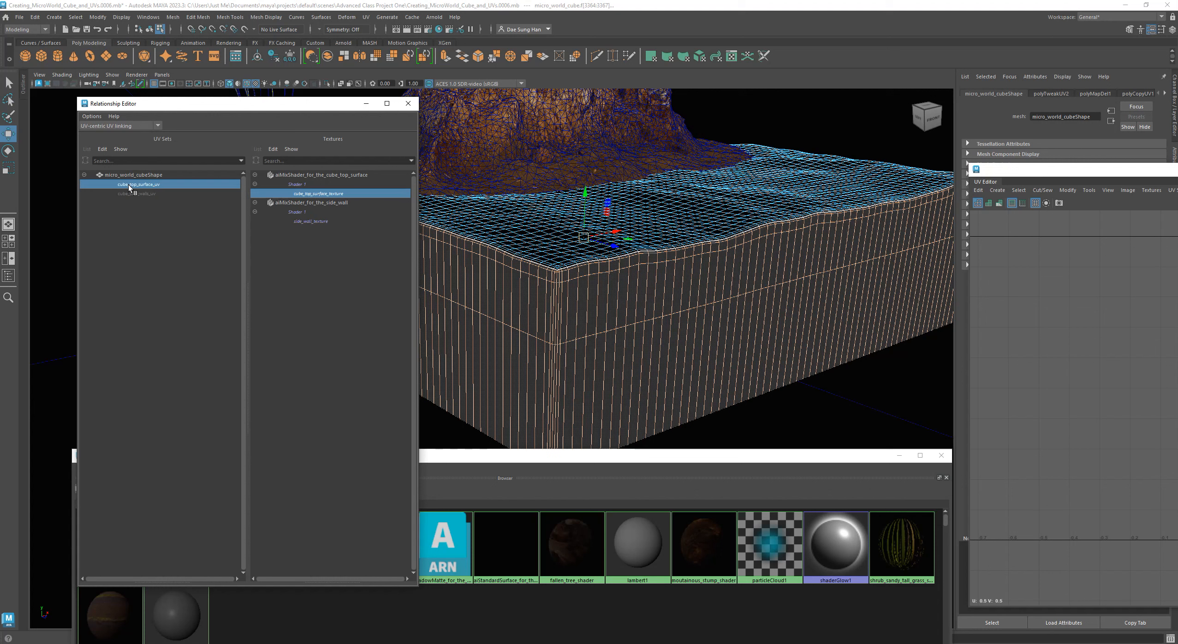
click(137, 194)
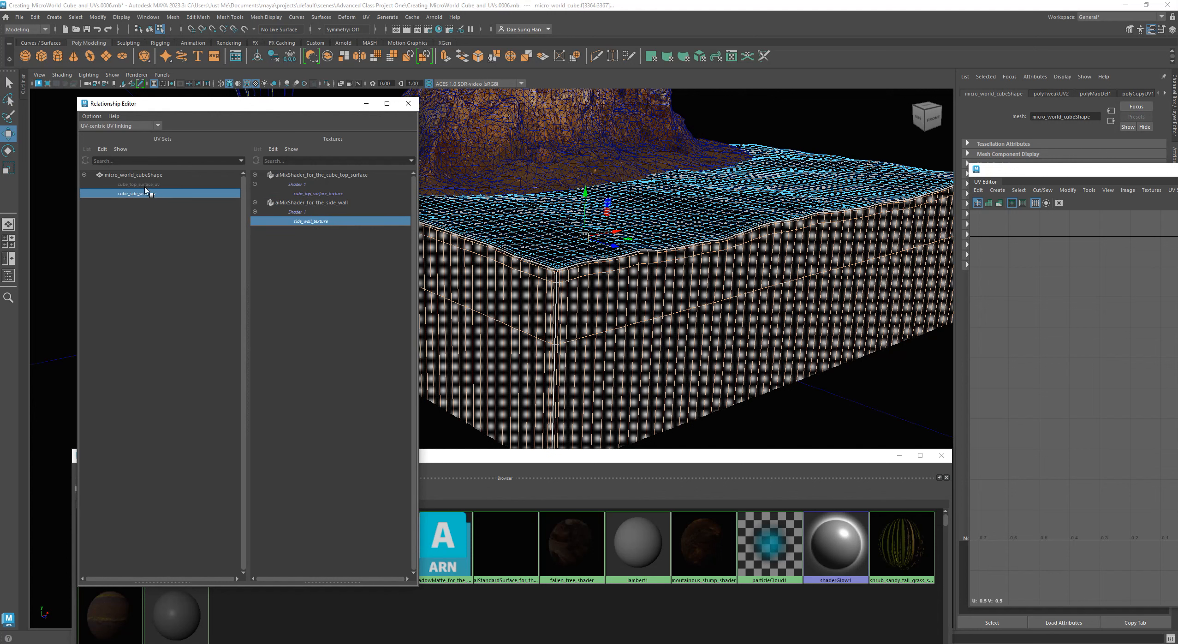
click(146, 184)
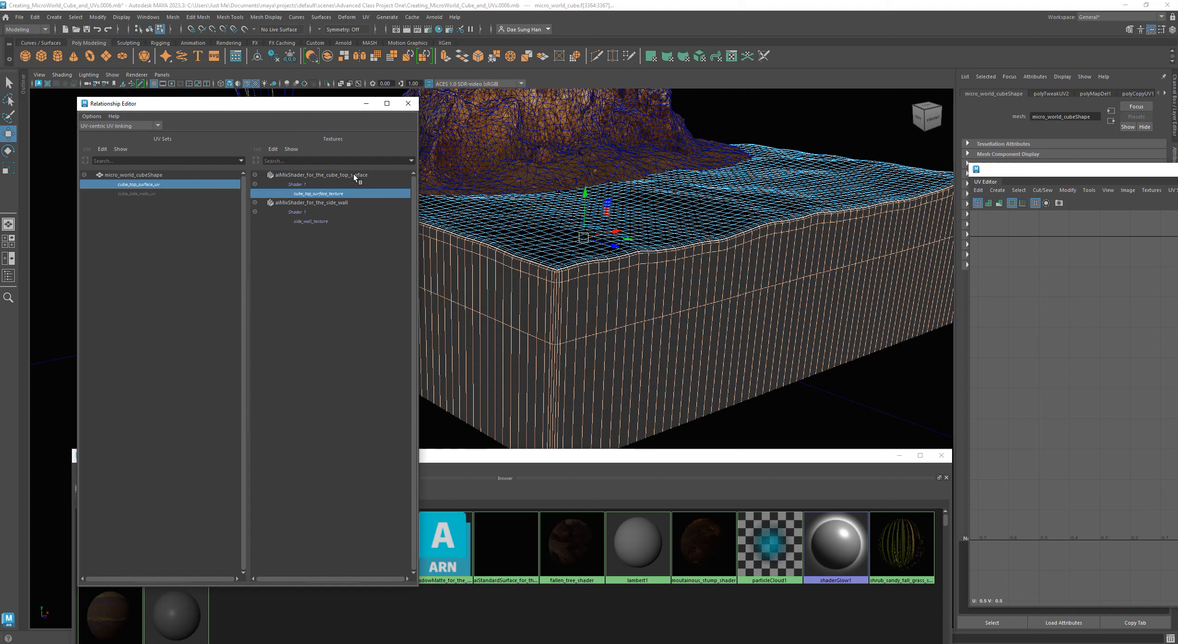
click(144, 195)
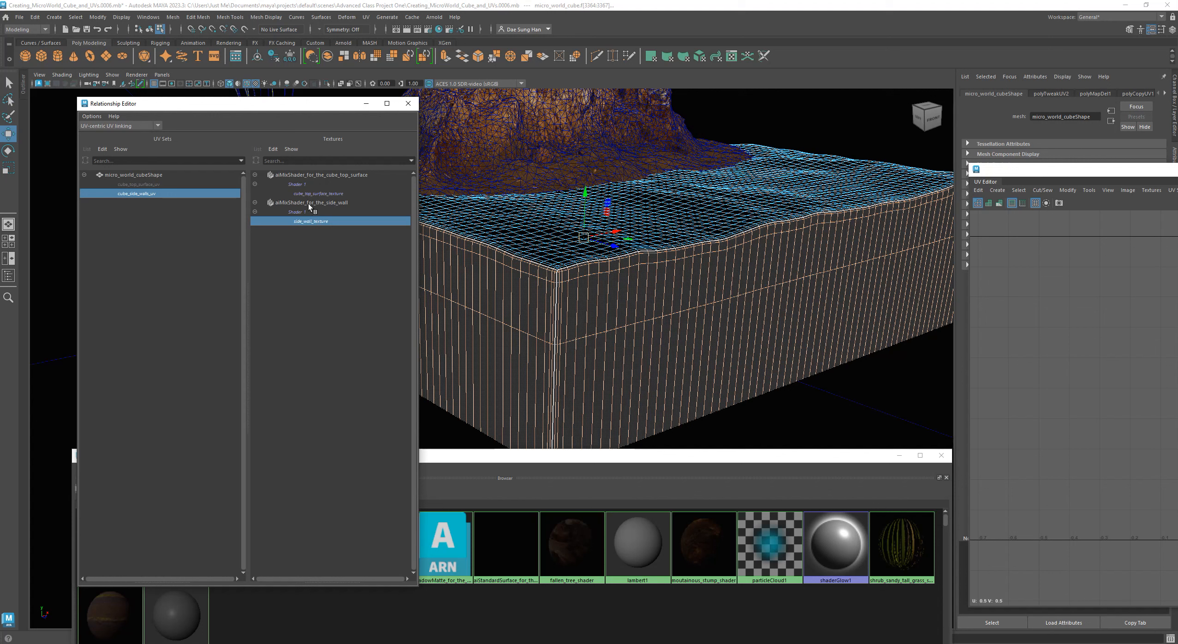
click(166, 184)
click(323, 194)
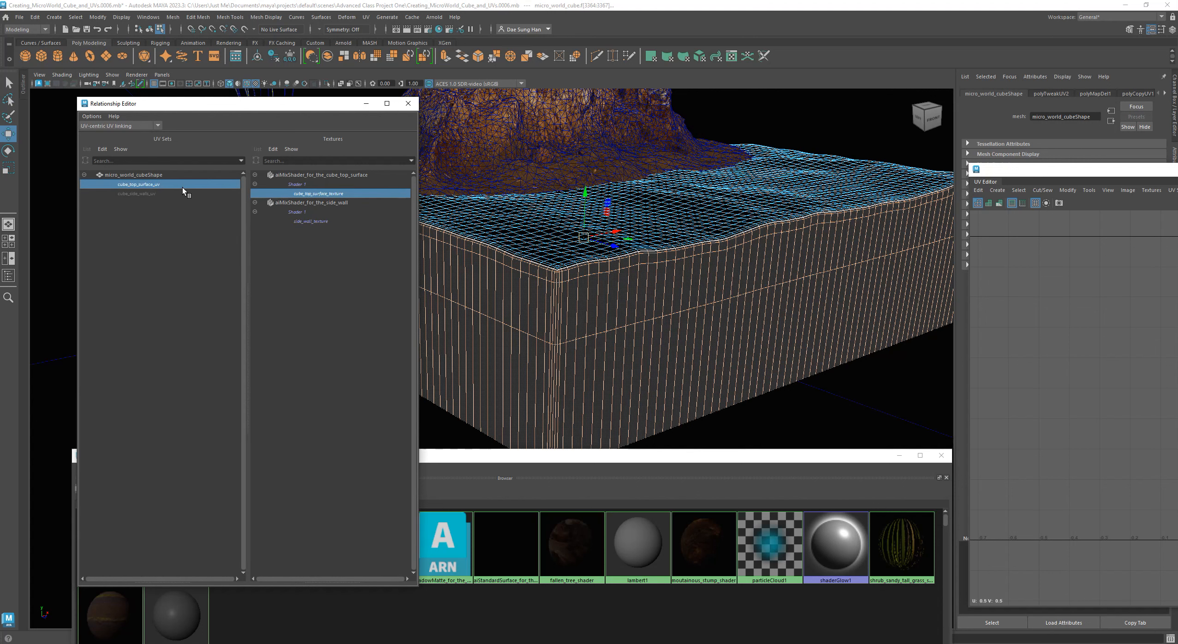
click(157, 193)
click(329, 222)
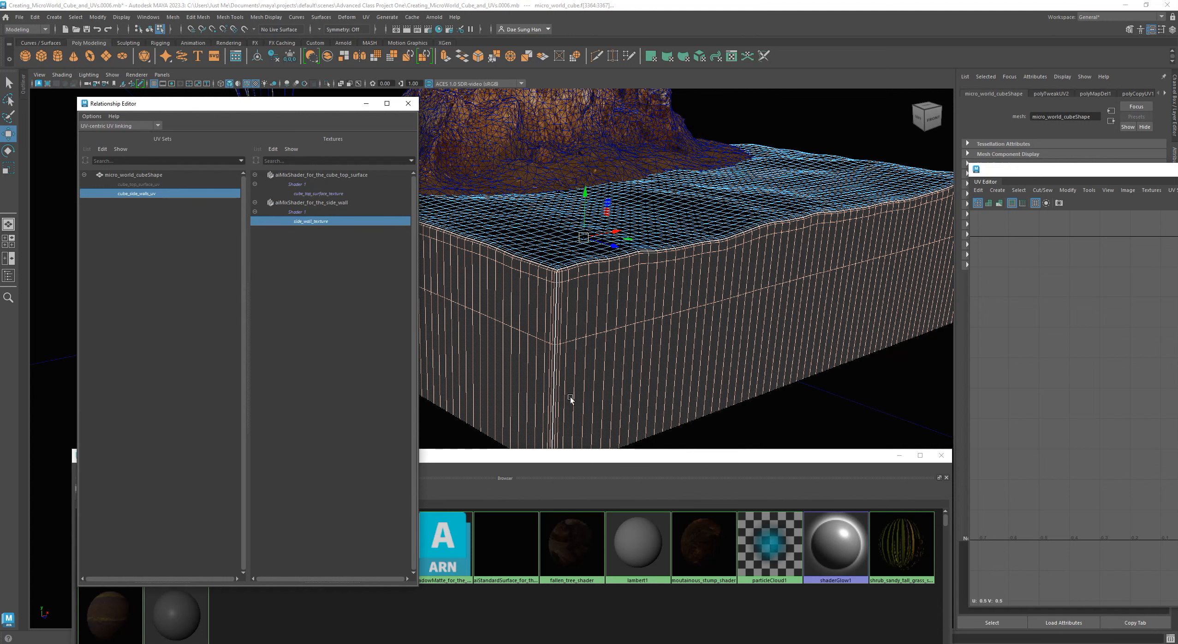
Place the UV Editor beside the Relationship Editor and compare the side-wall and top-surface UV layouts, then clear the face selection.
drag(569, 451, 566, 412)
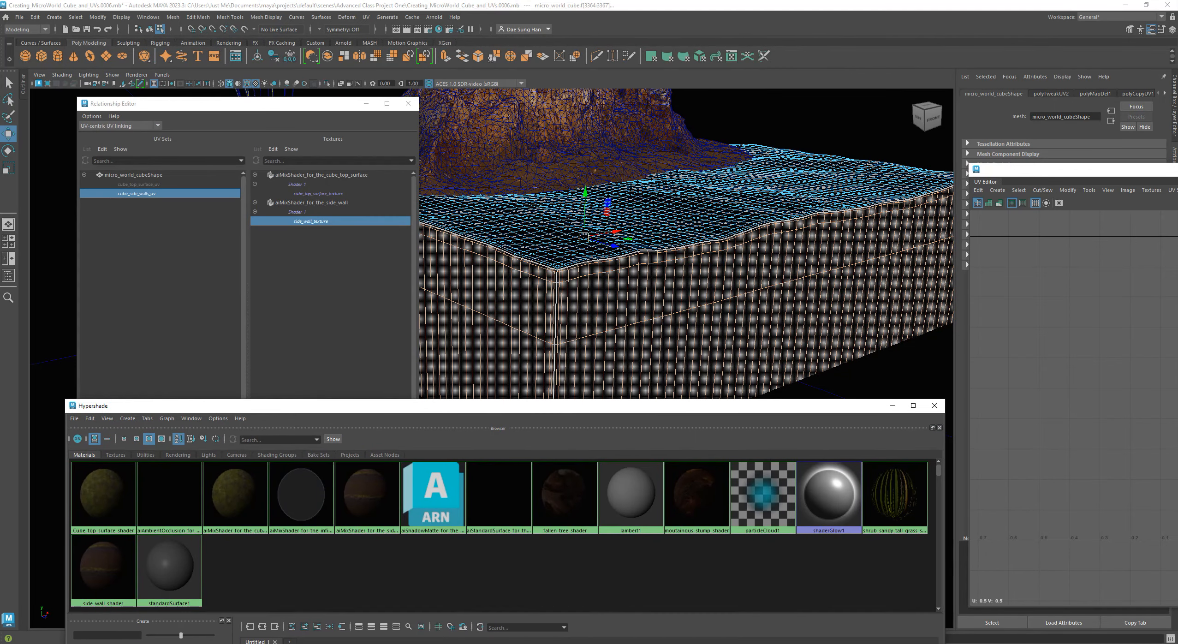
drag(1099, 168, 369, 170)
drag(238, 170, 501, 92)
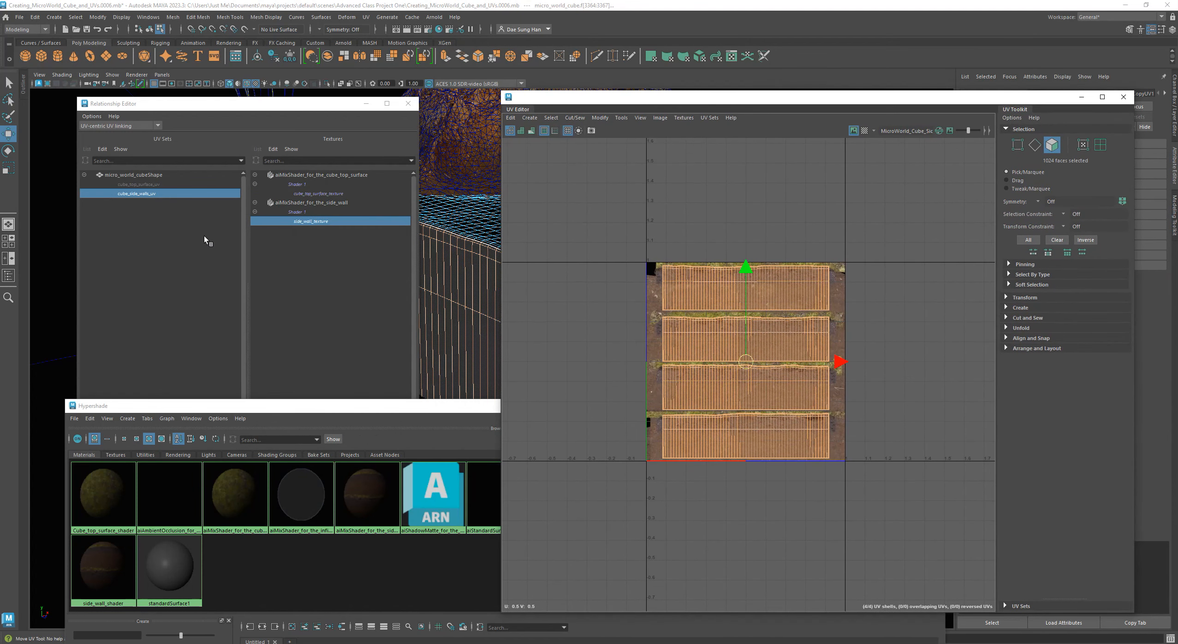
click(140, 184)
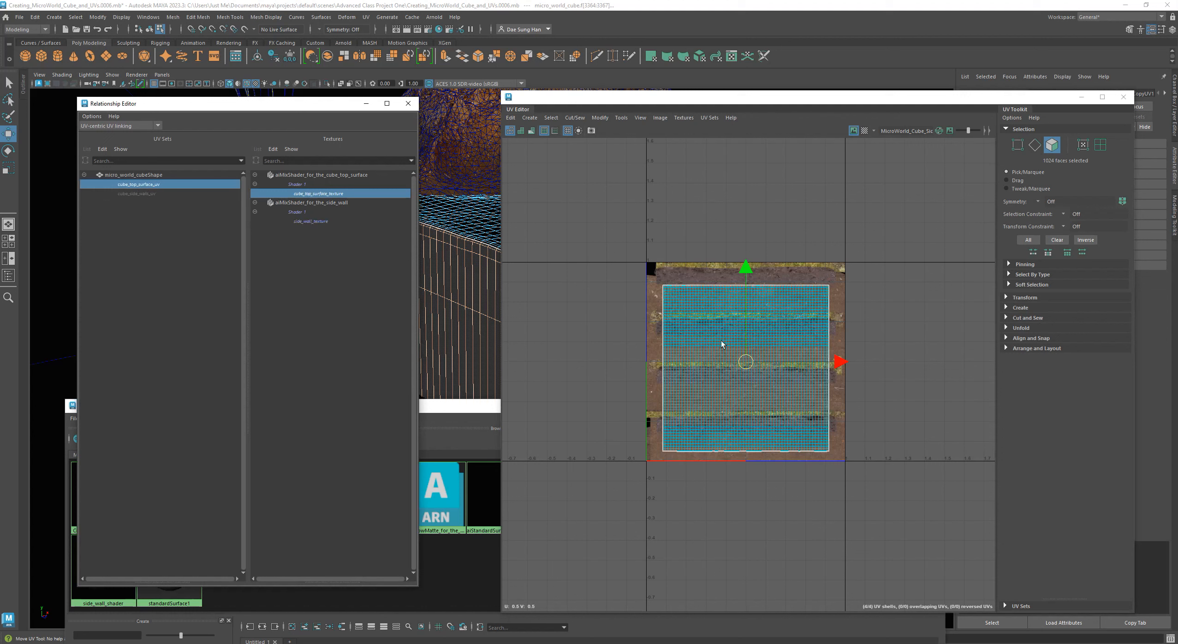
click(142, 194)
click(633, 261)
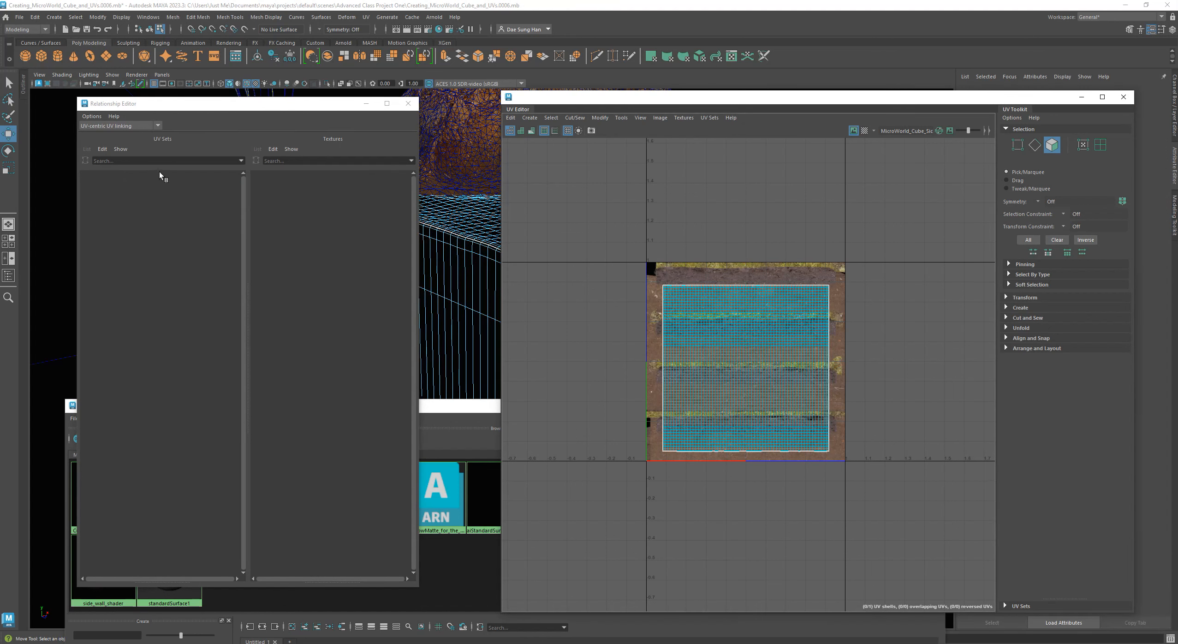
Return micro_world_cube to object mode with the whole cube selected, and close the Relationship Editor and UV Editor.
mouse_move(458, 224)
right_down()
mouse_move(557, 186)
mouse_move(459, 223)
right_up()
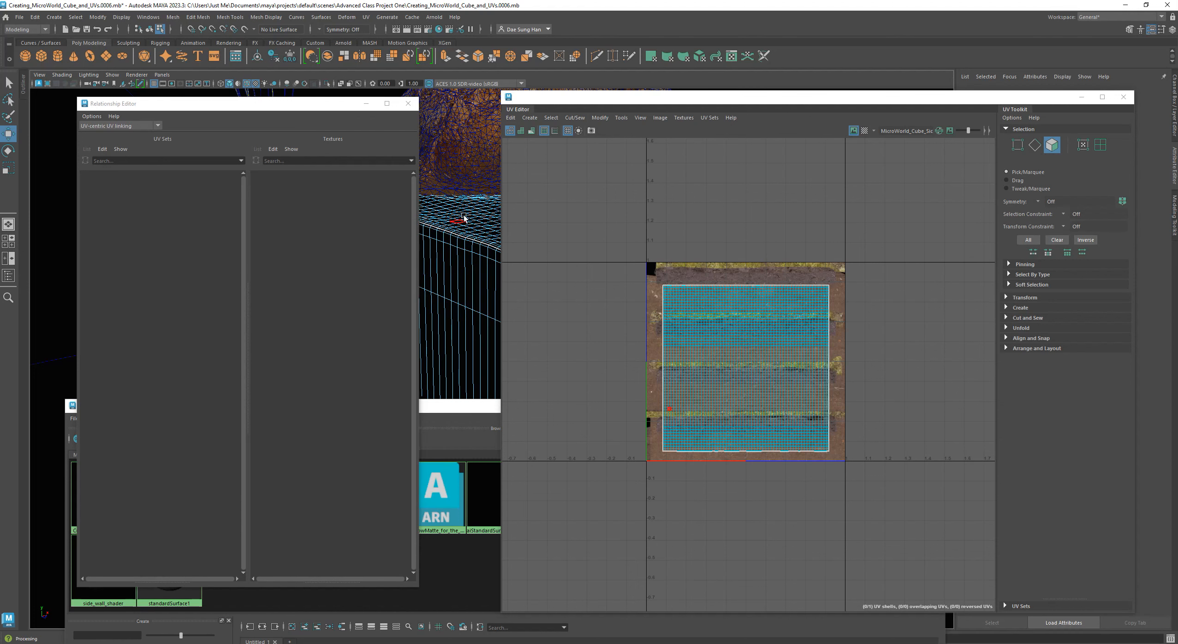
drag(325, 105, 219, 299)
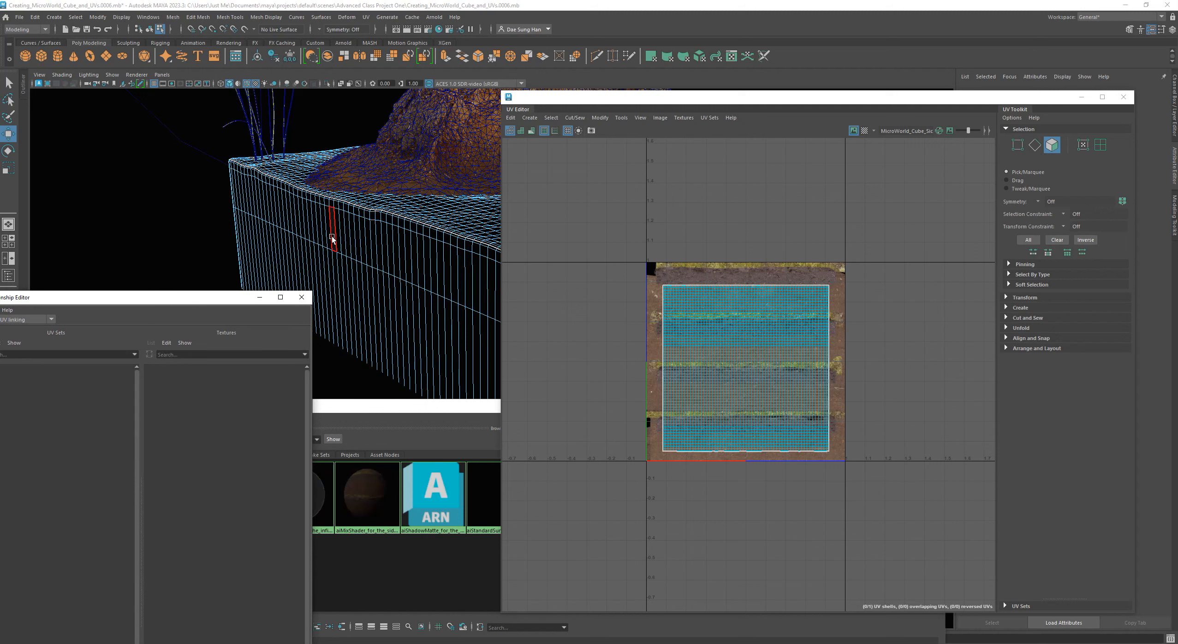
right_drag(333, 235, 467, 197)
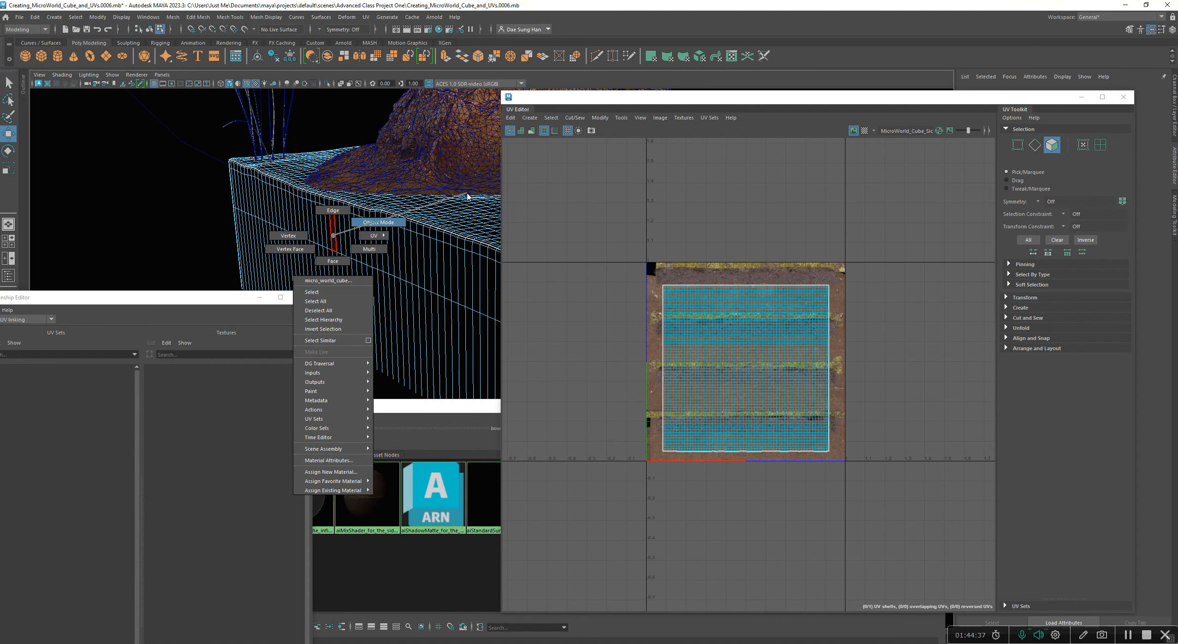
right_drag(467, 197, 468, 189)
drag(213, 305, 303, 166)
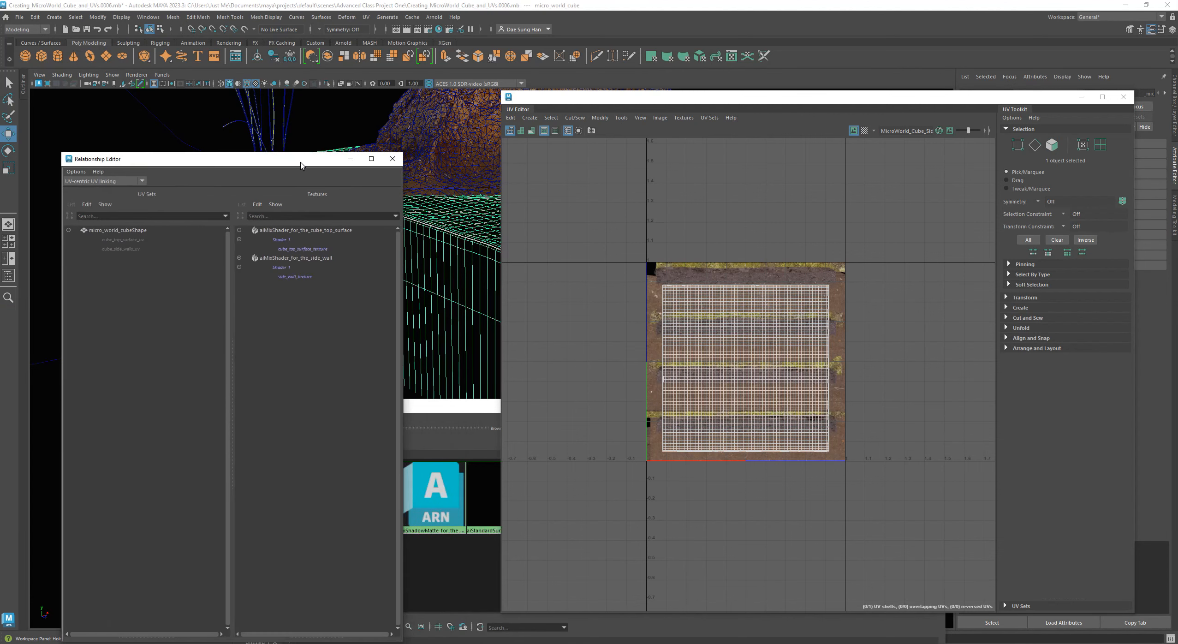
click(392, 159)
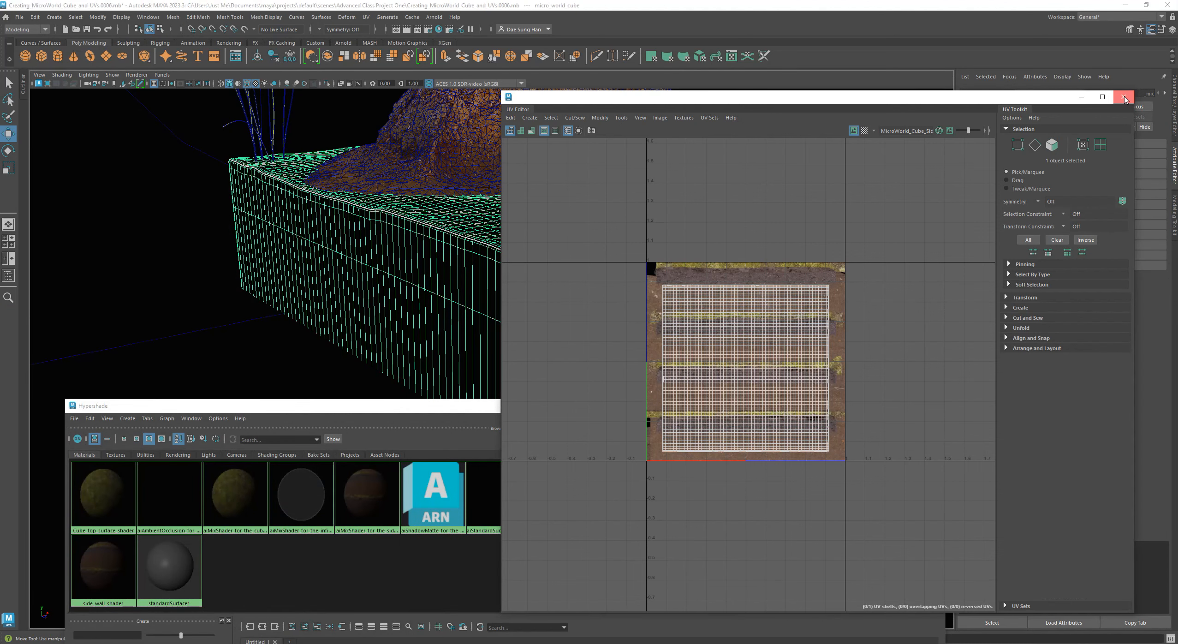
click(1124, 99)
Frame the whole cube and mountain in the perspective view, and open an enlarged Arnold RenderView.
drag(520, 409, 544, 521)
alt+right_drag(649, 334, 541, 334)
alt+drag(540, 334, 584, 346)
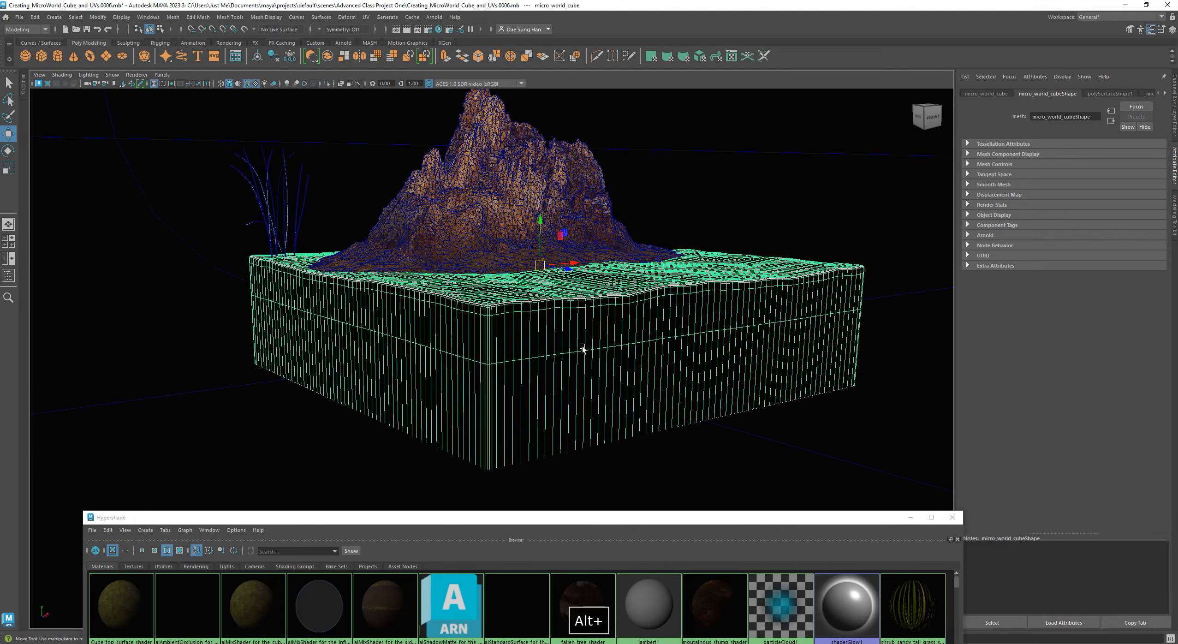
alt+drag(504, 182, 475, 133)
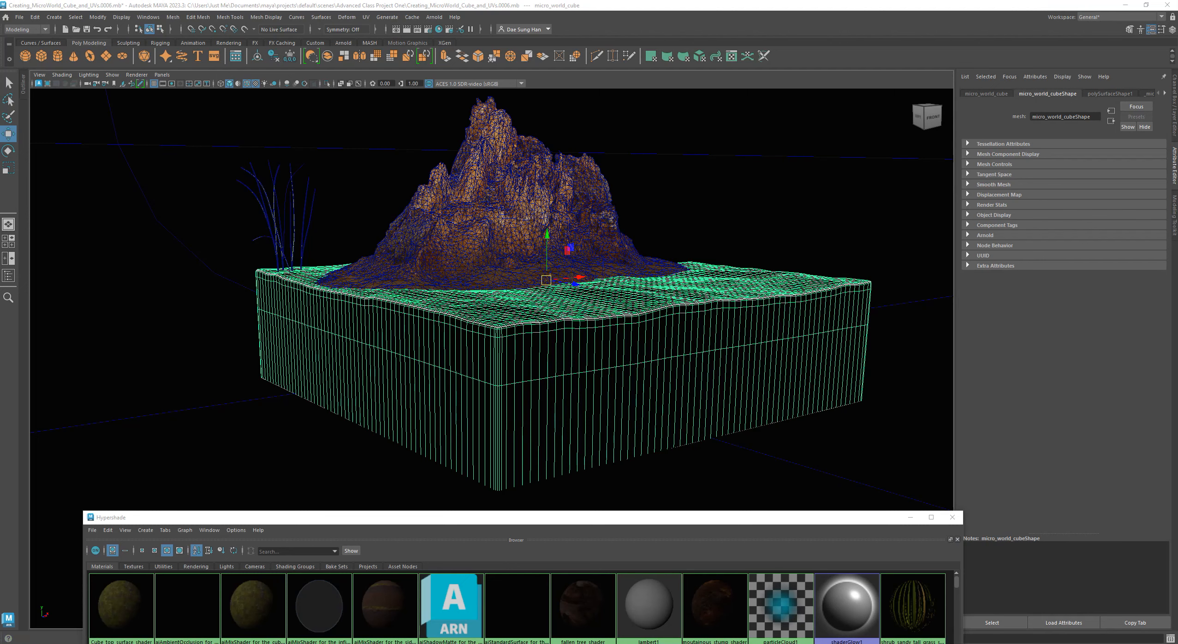
click(396, 29)
drag(402, 114, 385, 97)
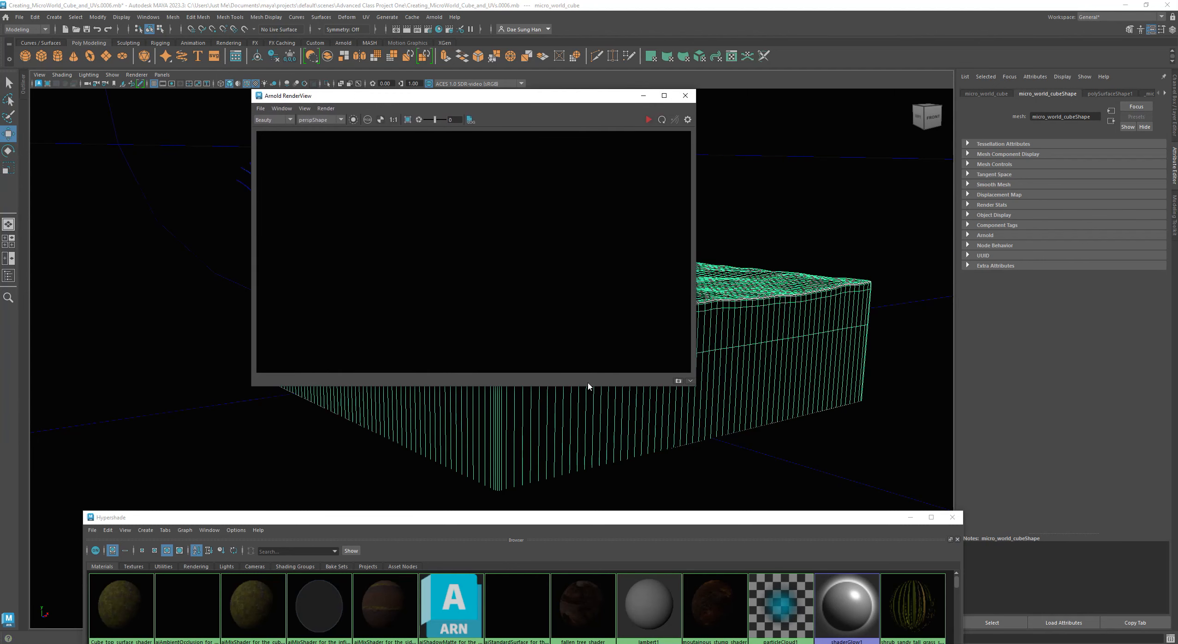
drag(696, 390, 838, 517)
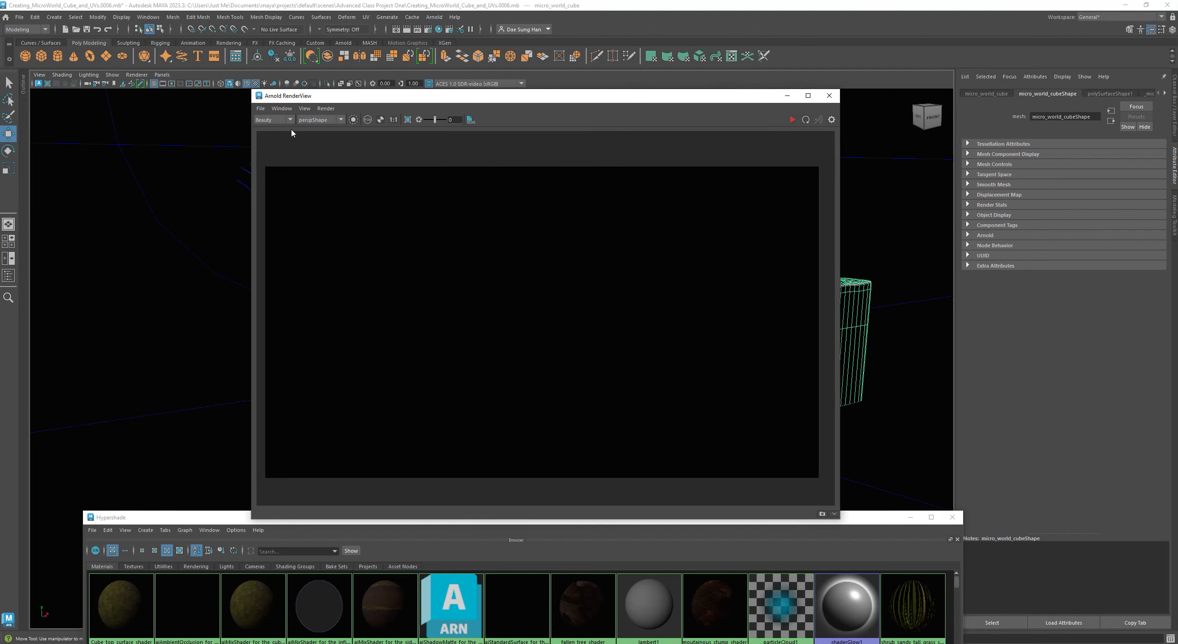
Render the perspective view in Arnold and inspect the side-wall texture up close, returning the image to 1:1.
click(326, 107)
click(357, 176)
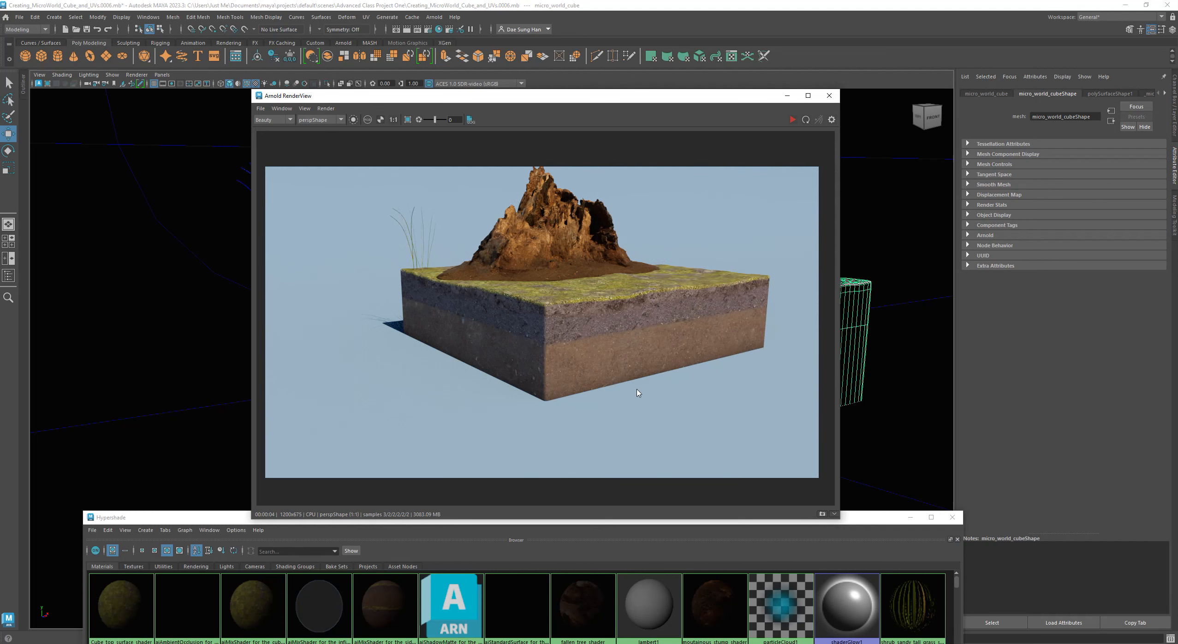
scroll(689, 364, up, 6)
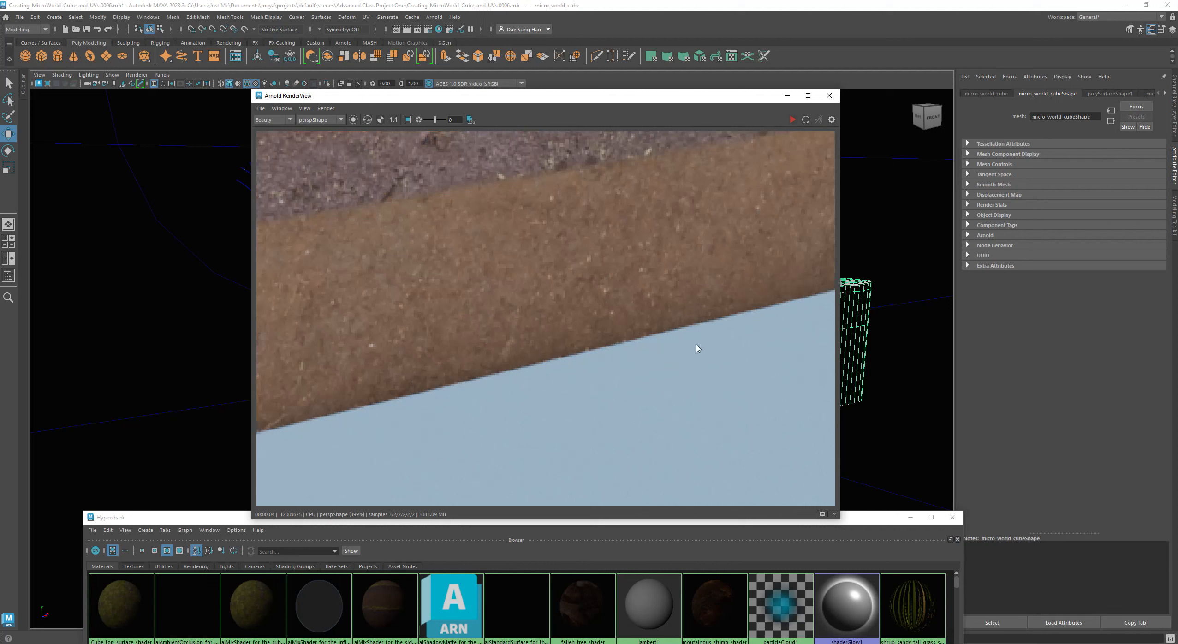
click(393, 121)
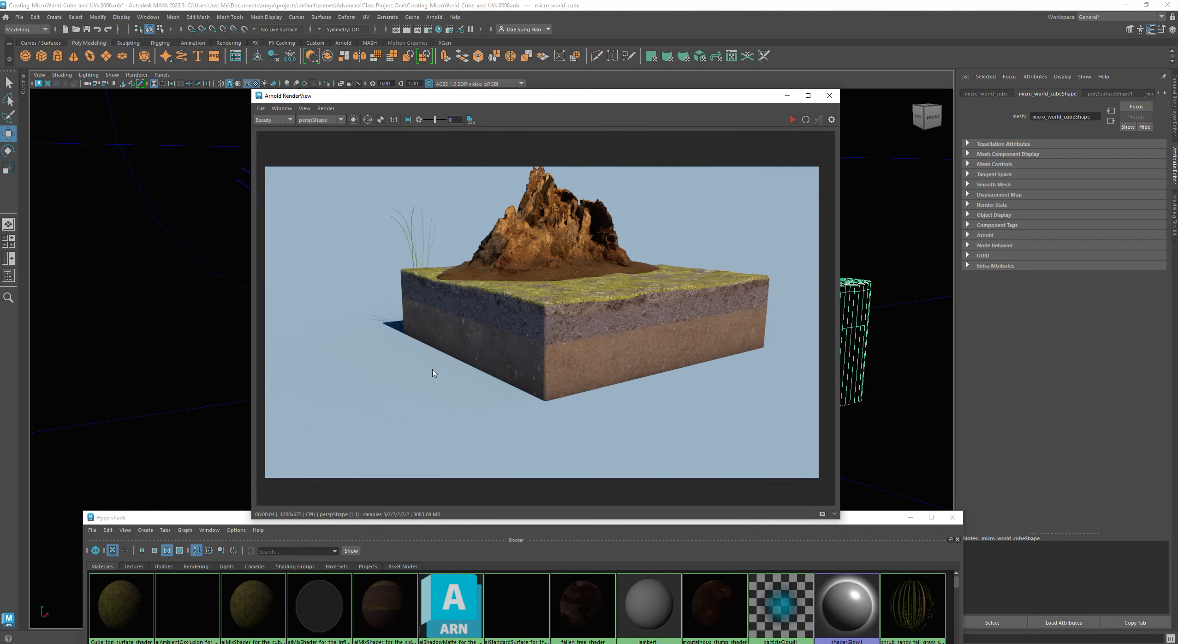
Bring Hypershade forward, locate aiMixShader_for_the_infinity_wall in the node graph and assign it to the infinity wall in the viewport.
drag(529, 100, 373, 123)
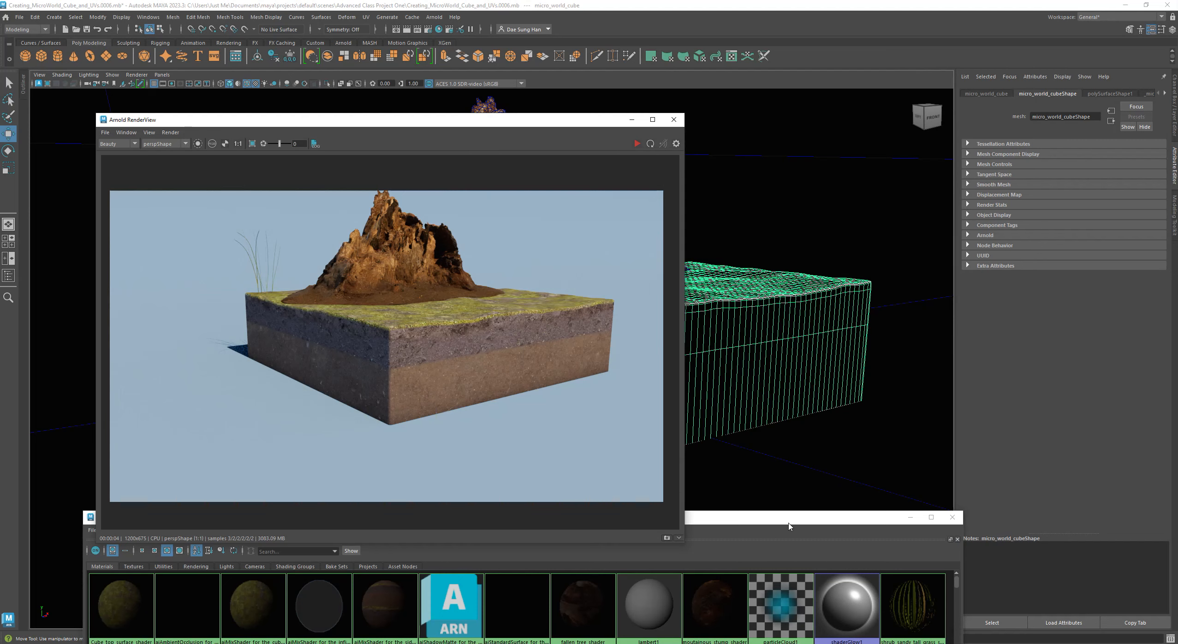
drag(789, 526, 943, 49)
drag(230, 124, 107, 427)
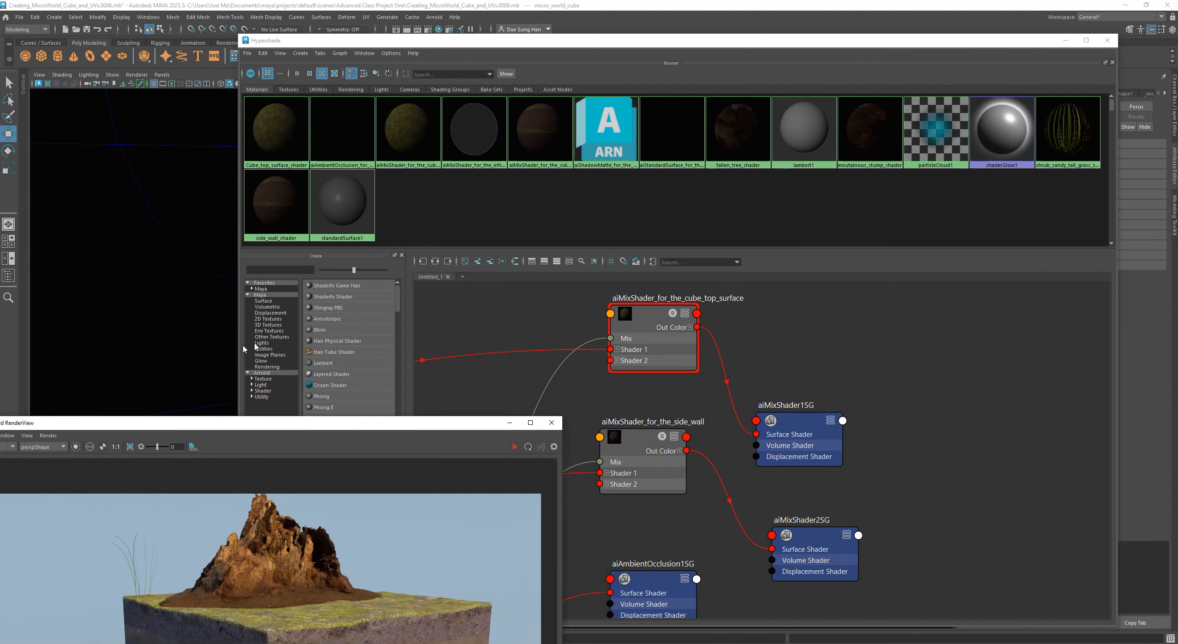
drag(213, 409, 0, 257)
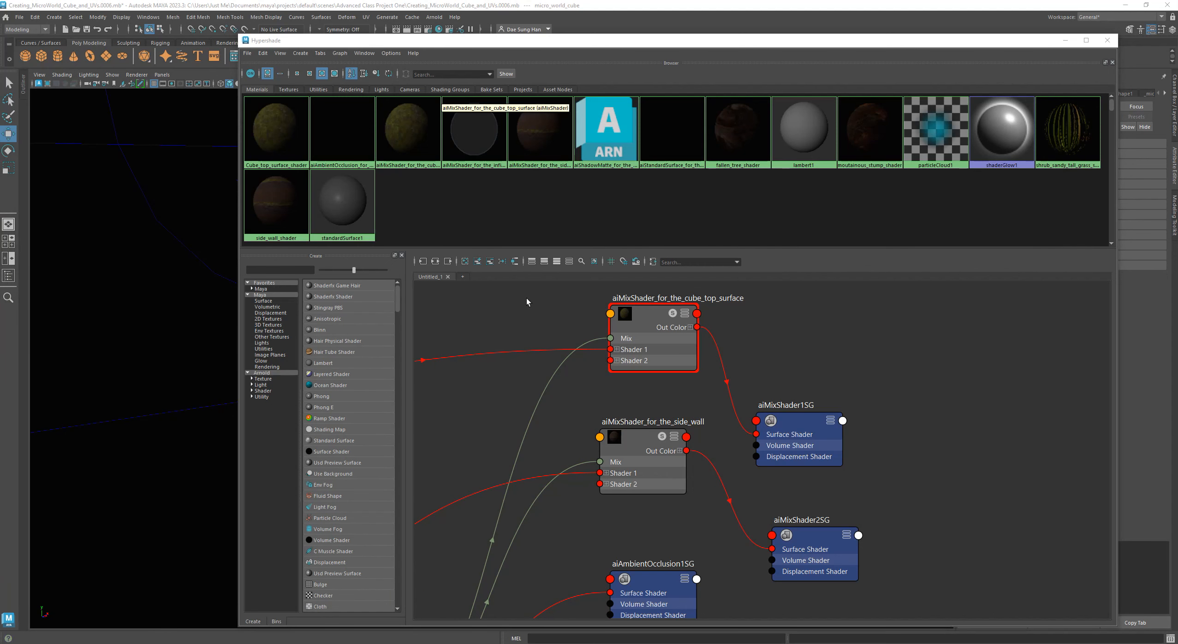
middle_drag(452, 421, 456, 277)
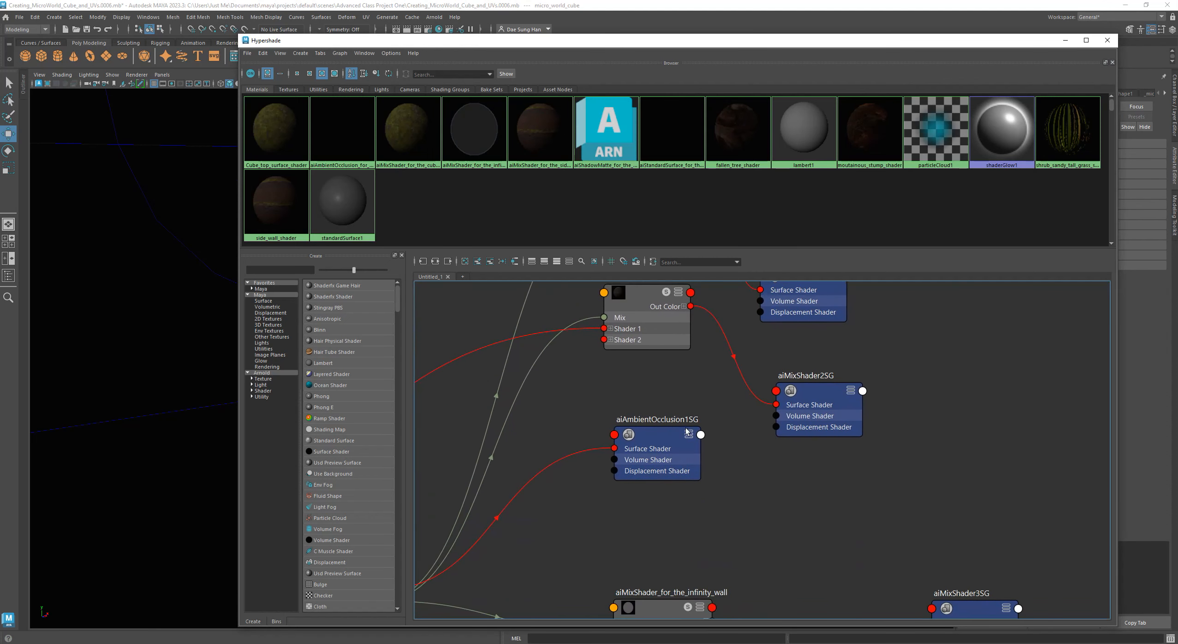
alt+middle_drag(676, 549, 631, 358)
mouse_move(623, 447)
mouse_down()
mouse_move(598, 436)
mouse_move(613, 431)
mouse_up()
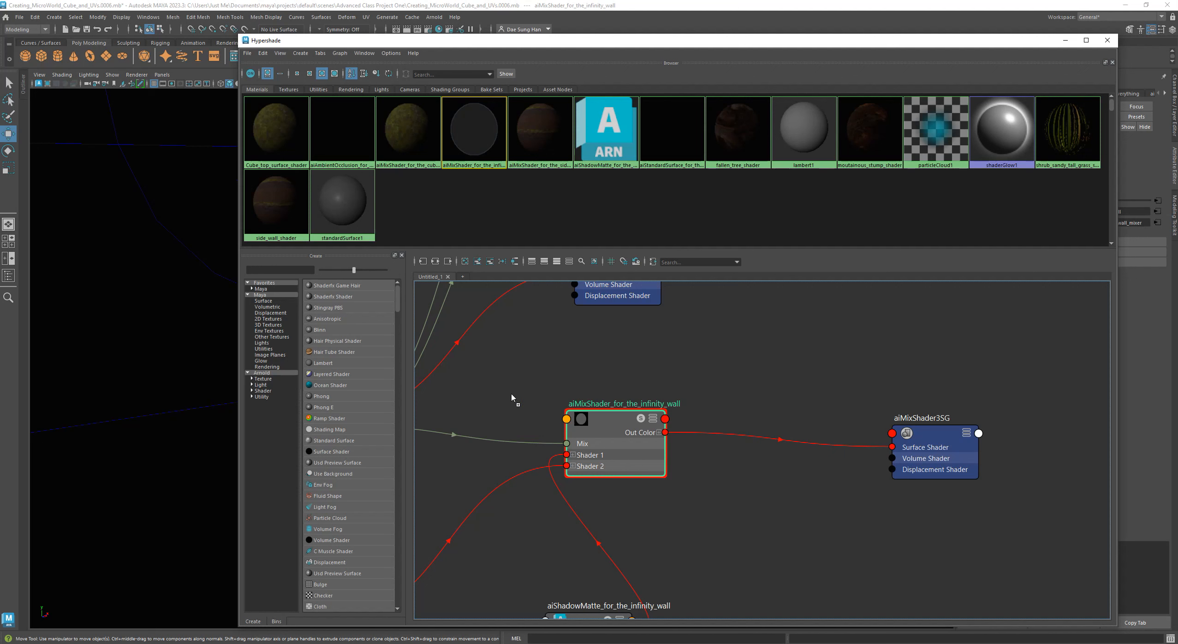
middle_drag(86, 178, 85, 175)
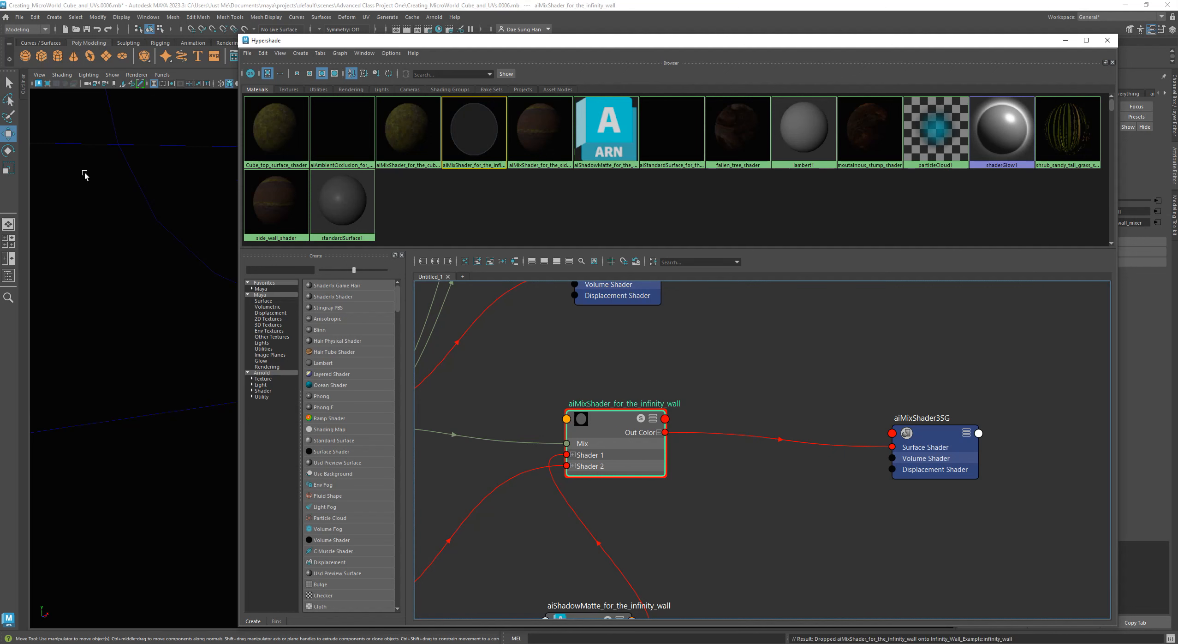
Select the objects using aiMixShader_for_the_infinity_wall to check its assignment, and bring the Arnold render forward.
right_click(608, 418)
right_click(612, 421)
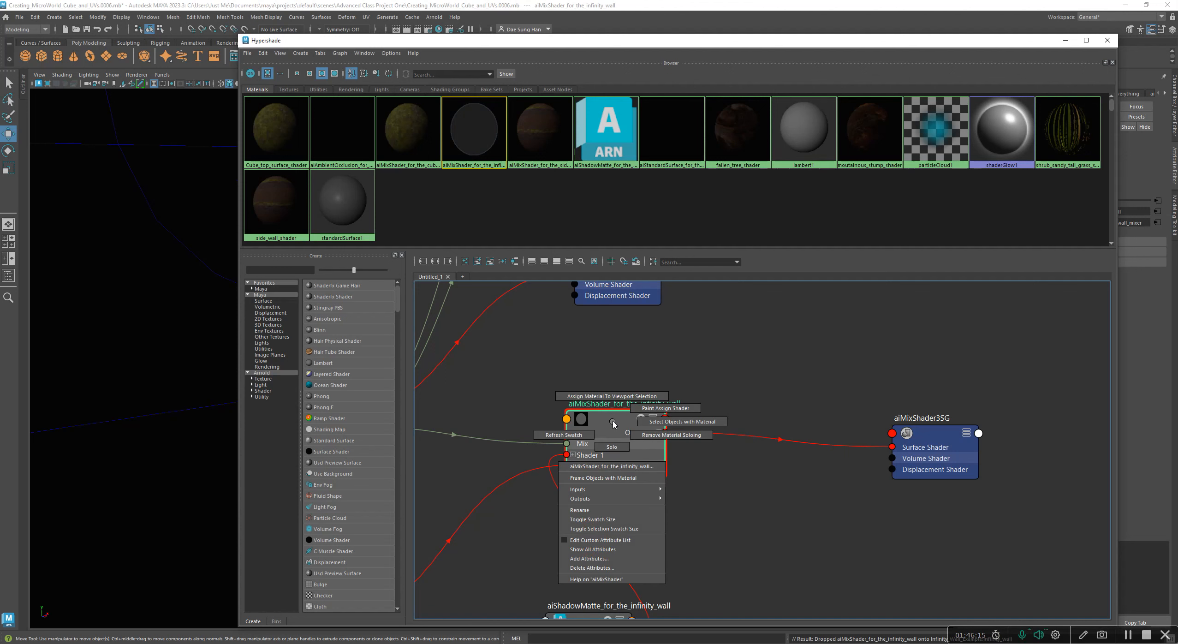
click(681, 421)
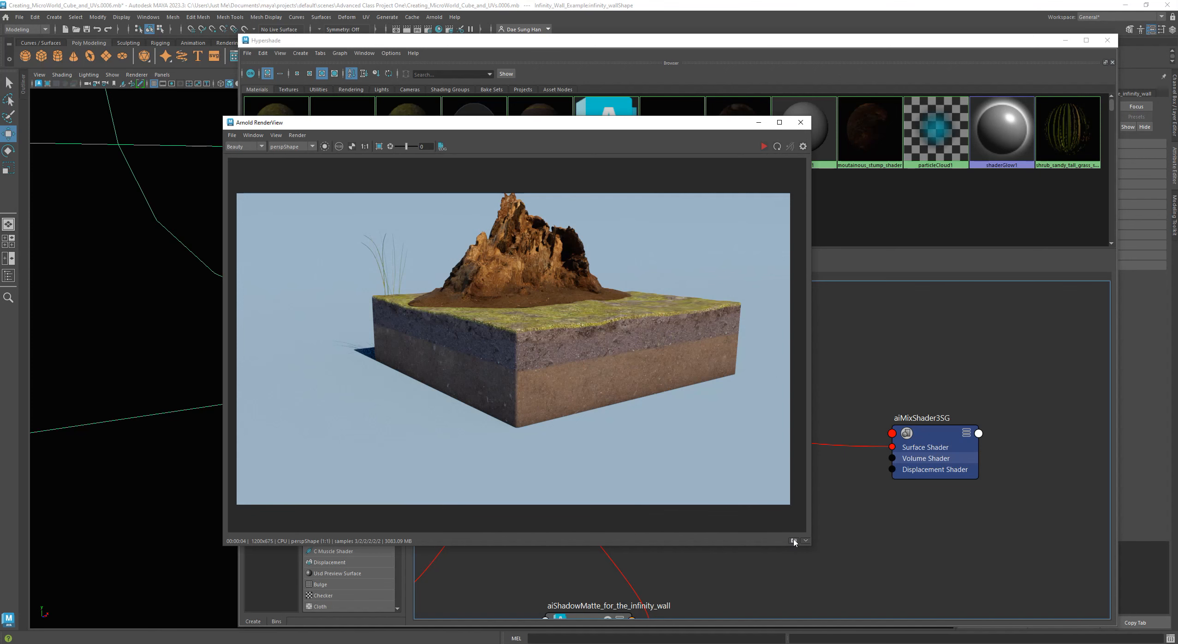
Store a snapshot of the current Arnold render and render the perspective view again.
click(793, 540)
drag(527, 424, 532, 472)
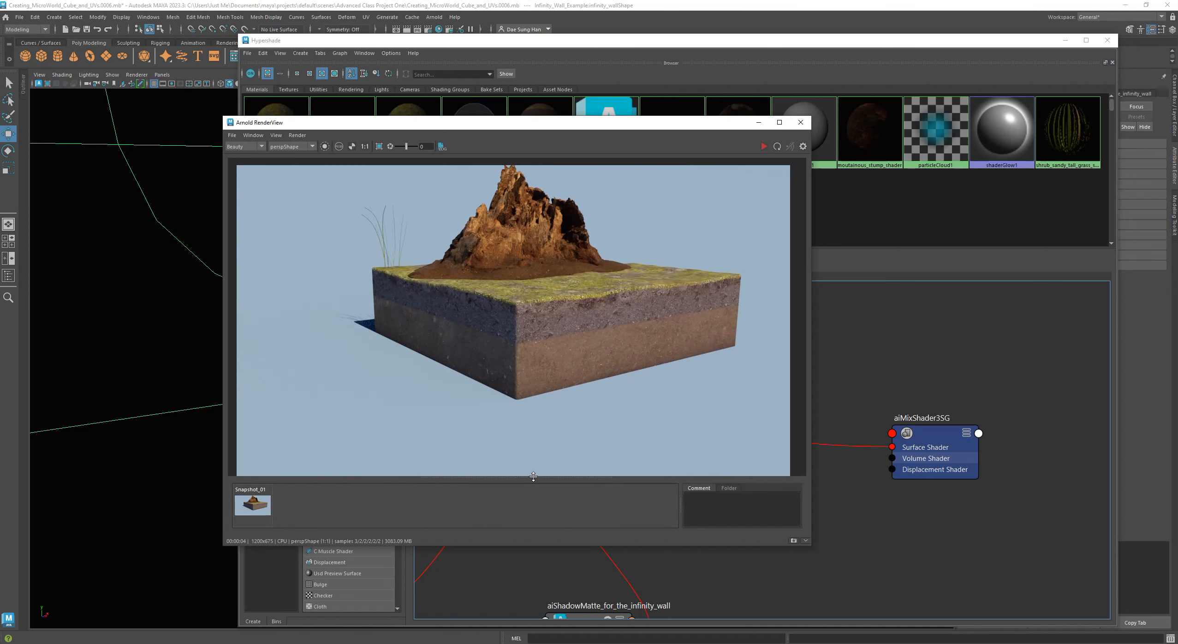
click(297, 135)
click(342, 205)
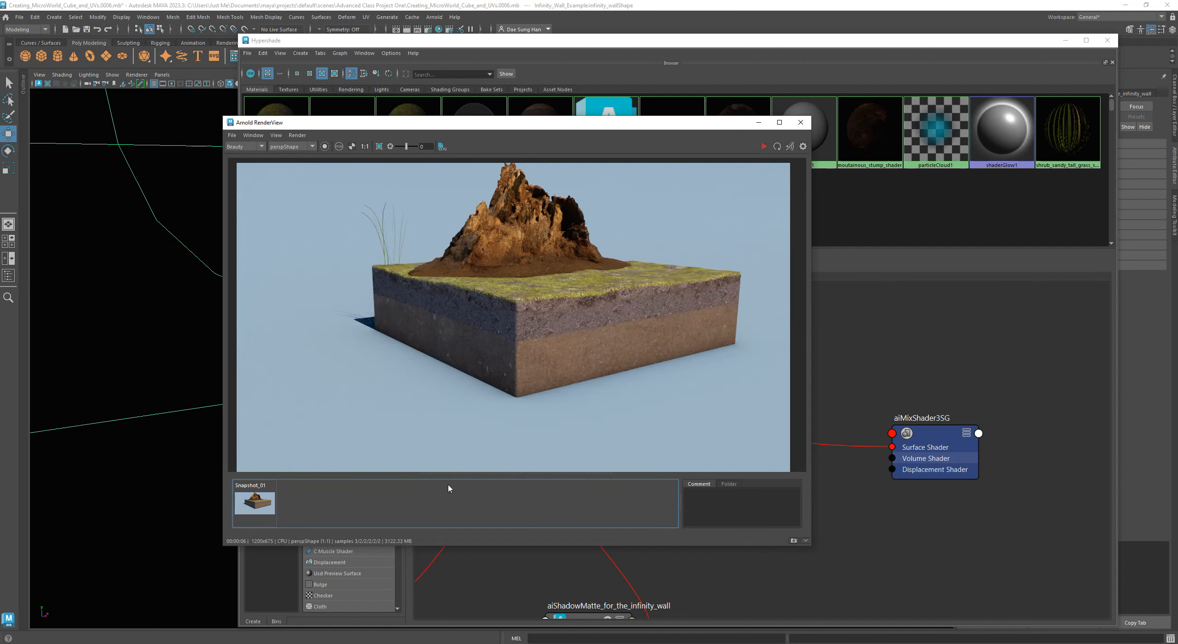
Compare the new render with the stored snapshot at the cube's front corner up close, returning the image to 1:1.
scroll(567, 415, up, 2)
scroll(567, 415, up, 2)
click(253, 497)
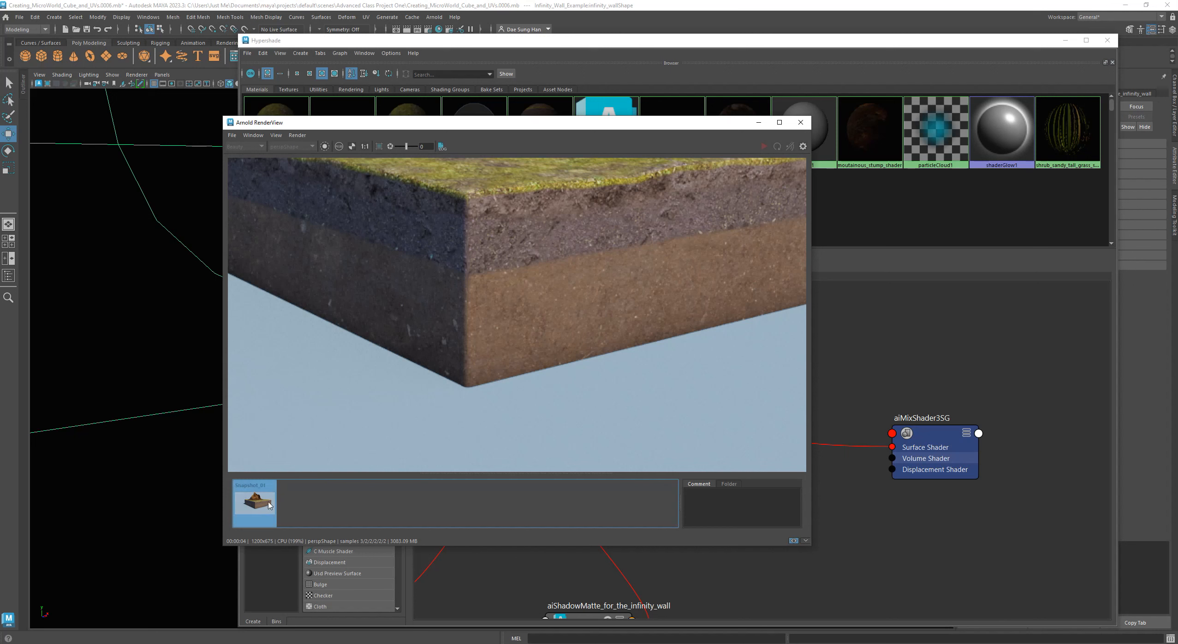
click(287, 499)
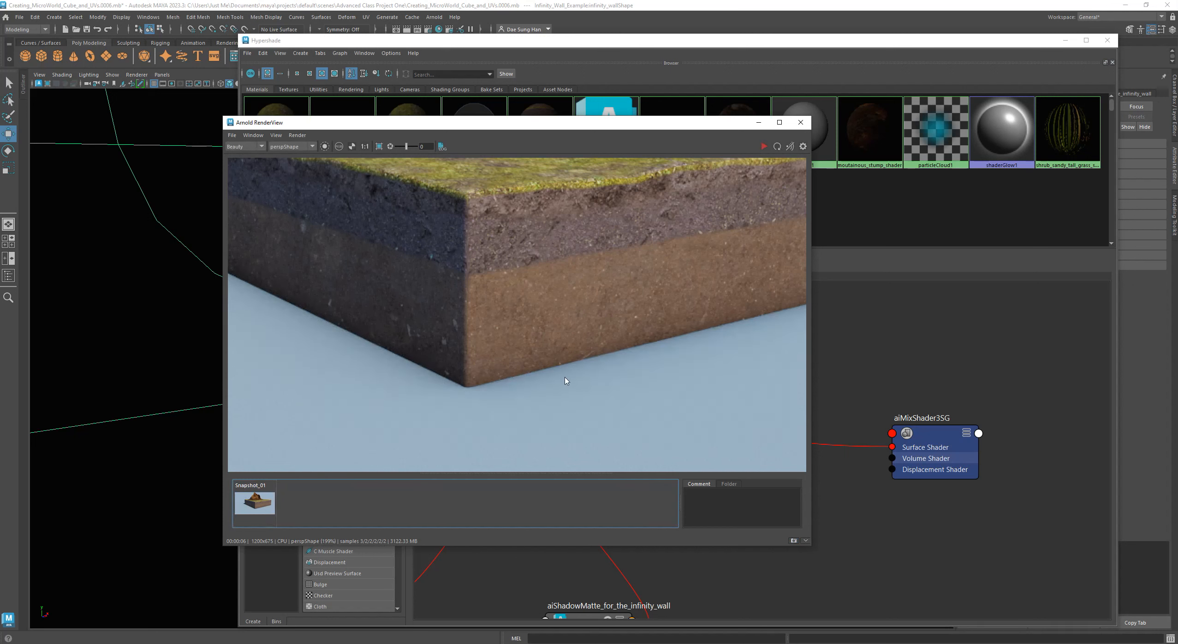
click(365, 146)
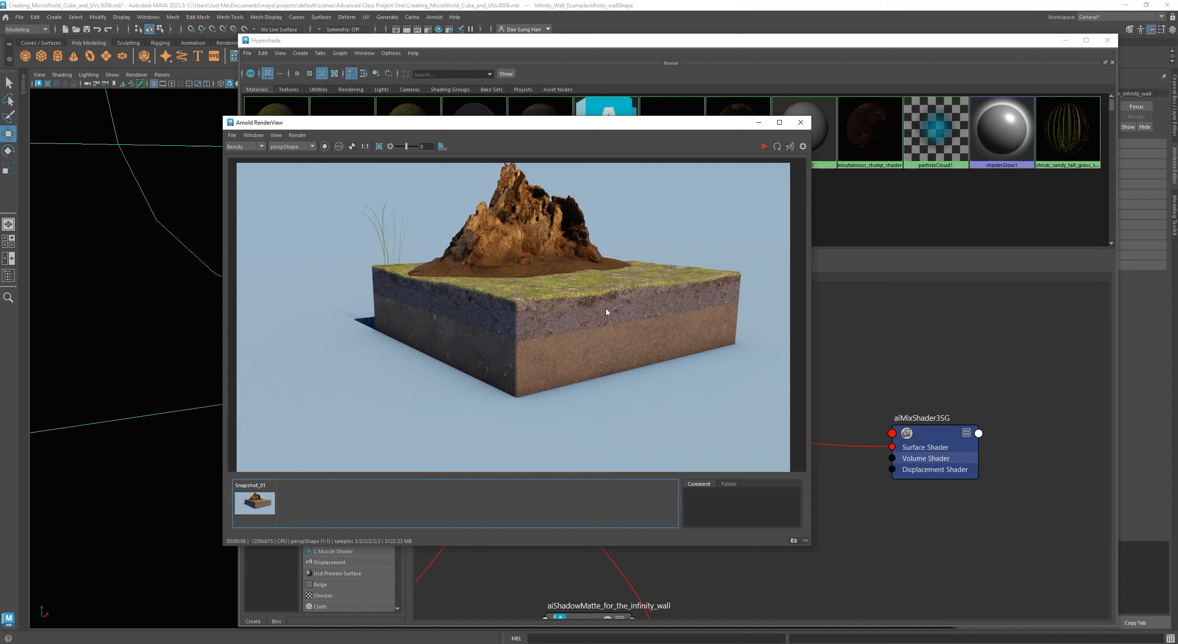
Enlarge the Arnold RenderView window and inspect the rendered cube on the infinity wall at 1:1 and up close.
mouse_move(606, 300)
middle_down()
mouse_move(599, 347)
mouse_move(609, 305)
middle_up()
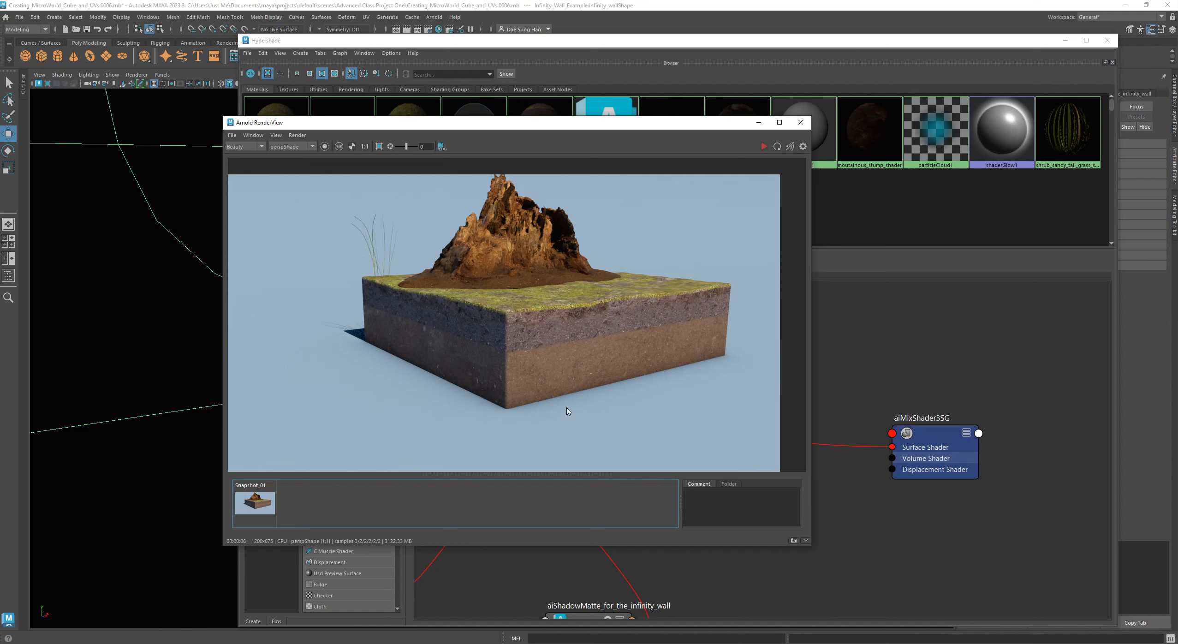
drag(220, 116, 132, 64)
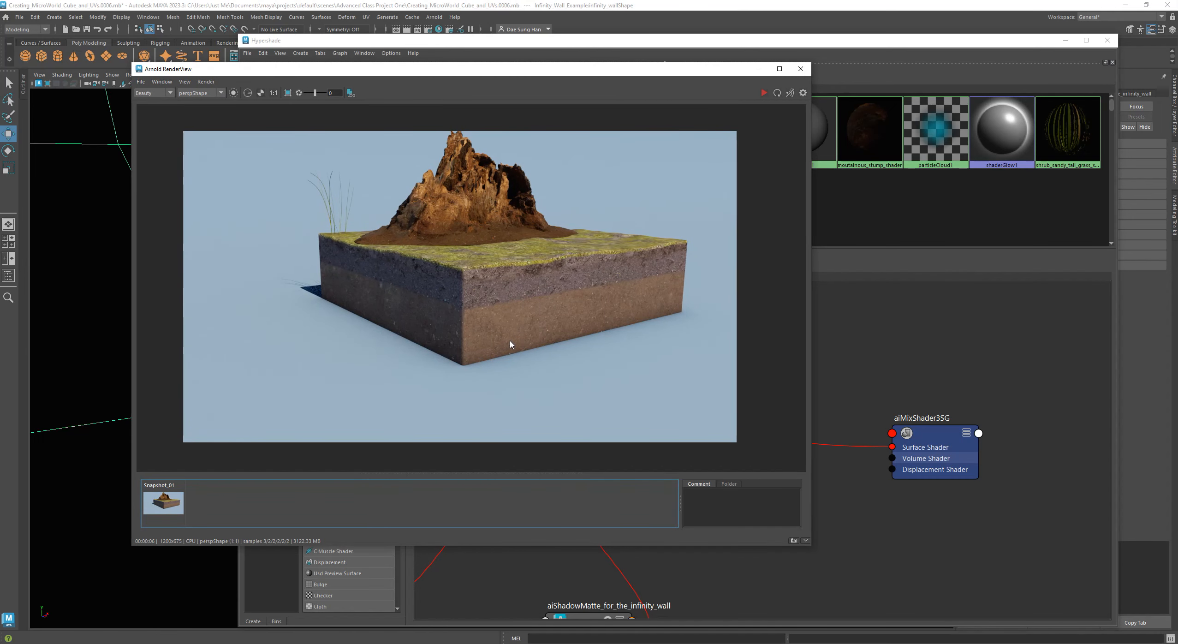
click(273, 92)
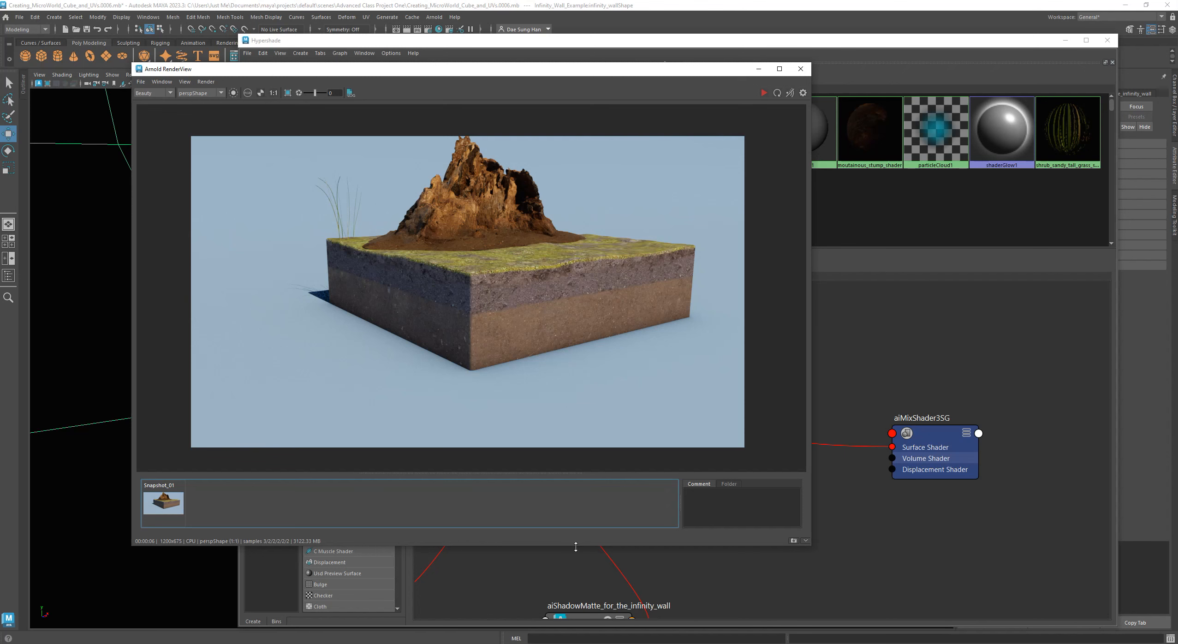
drag(574, 548, 574, 592)
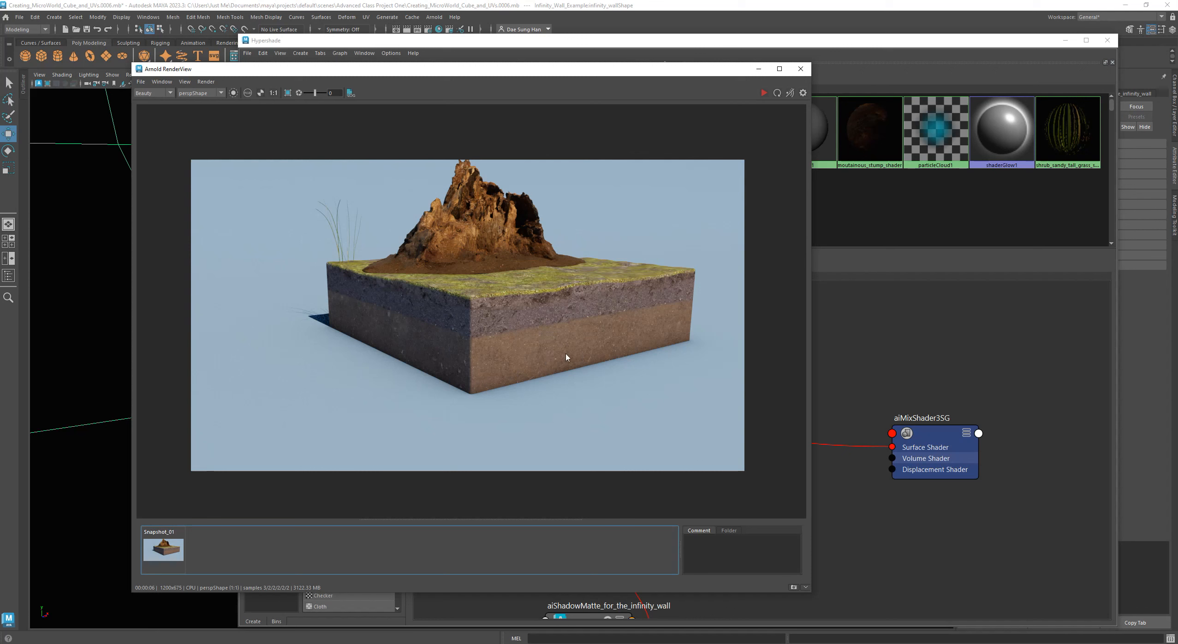
scroll(559, 382, up, 1)
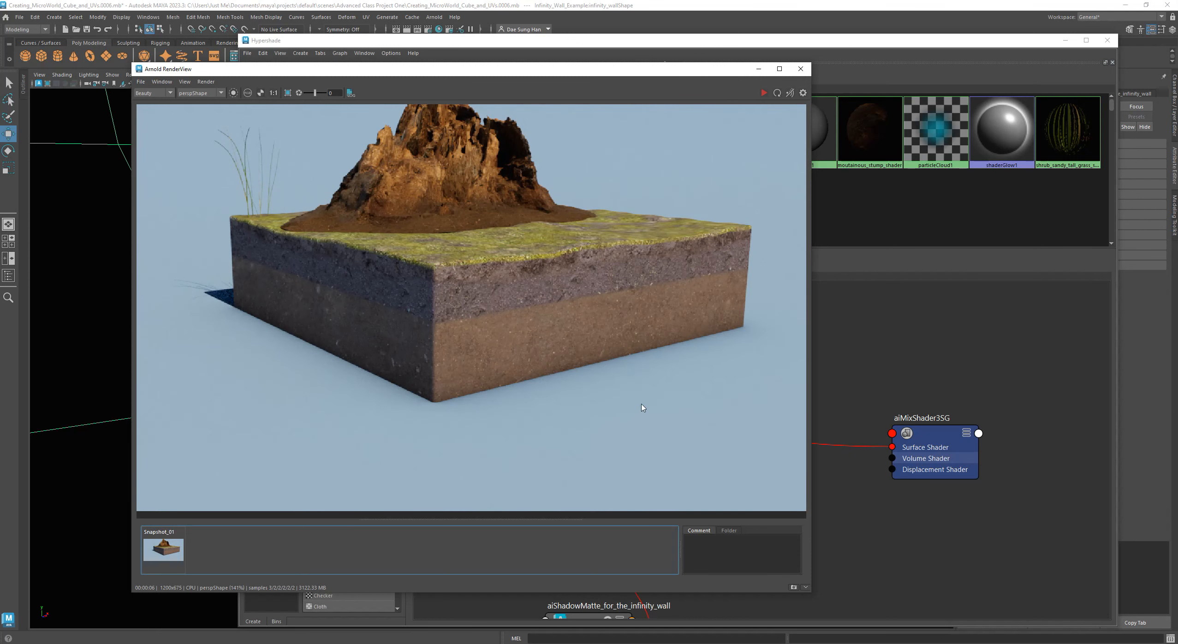
click(274, 93)
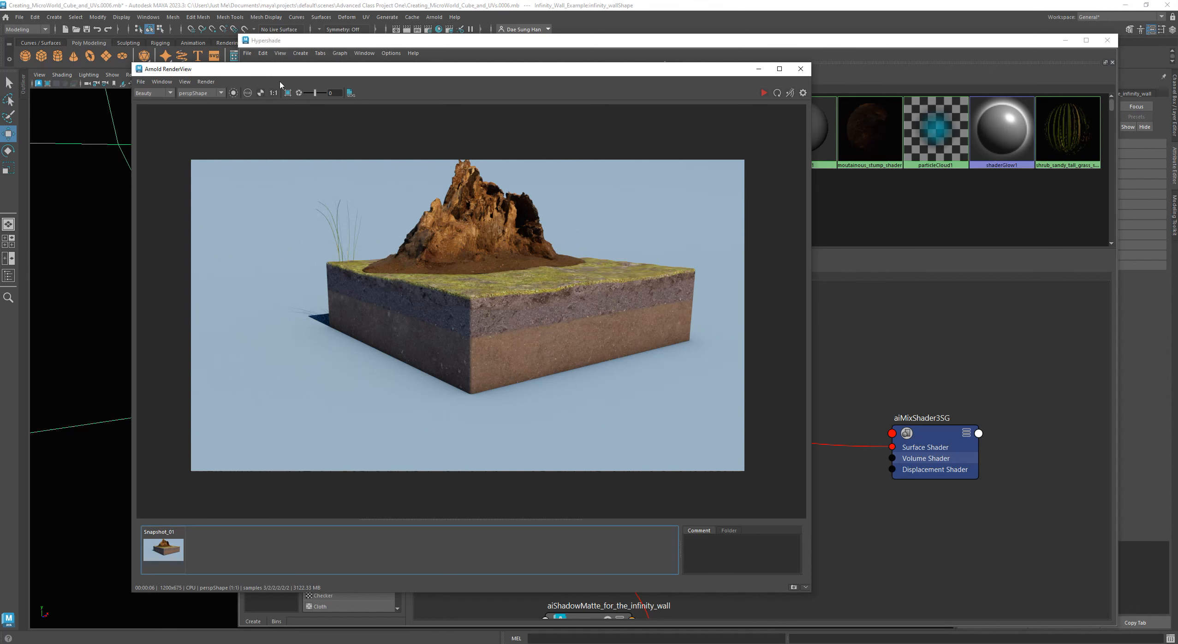
drag(278, 65, 278, 91)
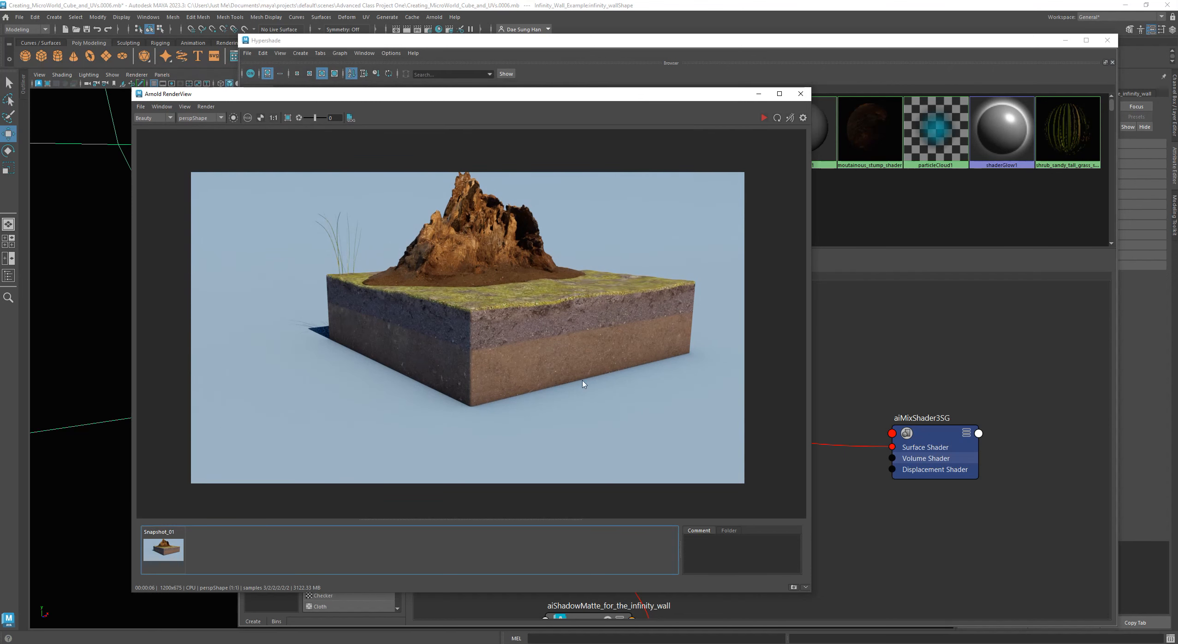
middle_drag(573, 400, 575, 375)
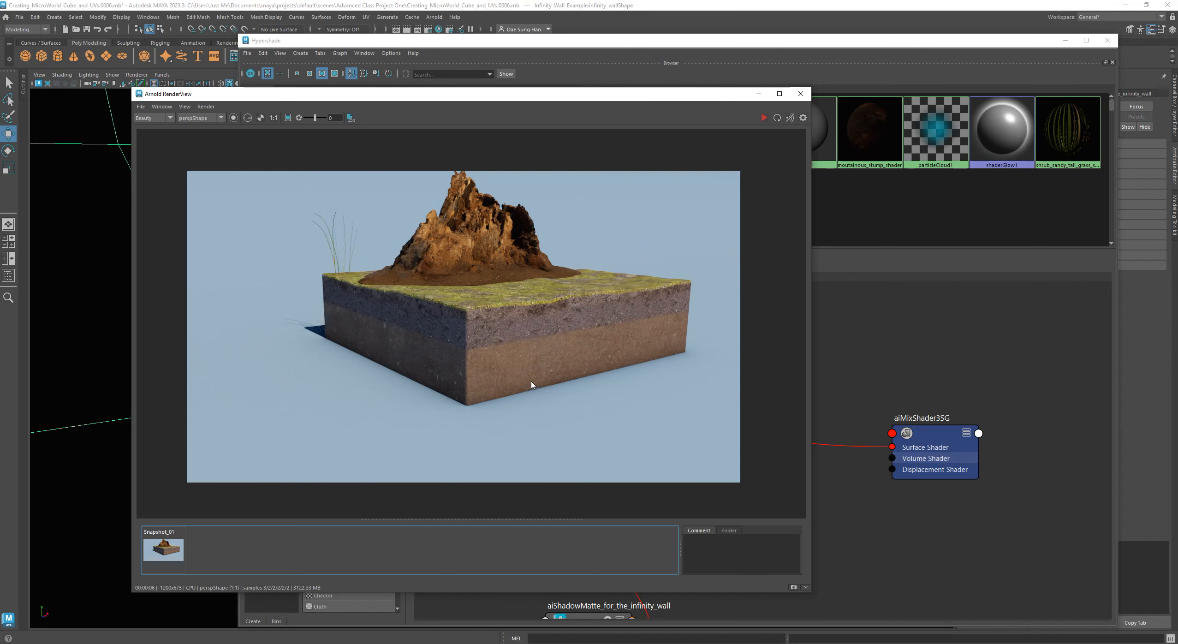
Compare the zoomed render with Snapshot_01 and store the current render as a second snapshot.
scroll(467, 240, up, 2)
click(469, 232)
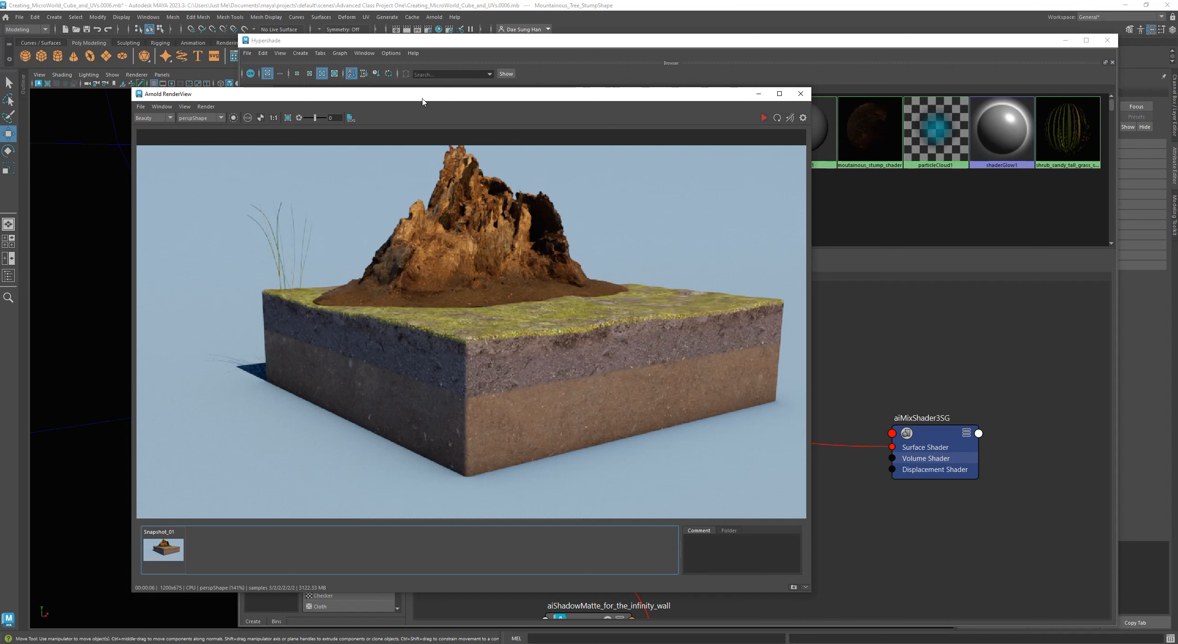
drag(422, 100, 449, 96)
click(182, 552)
click(183, 551)
click(185, 547)
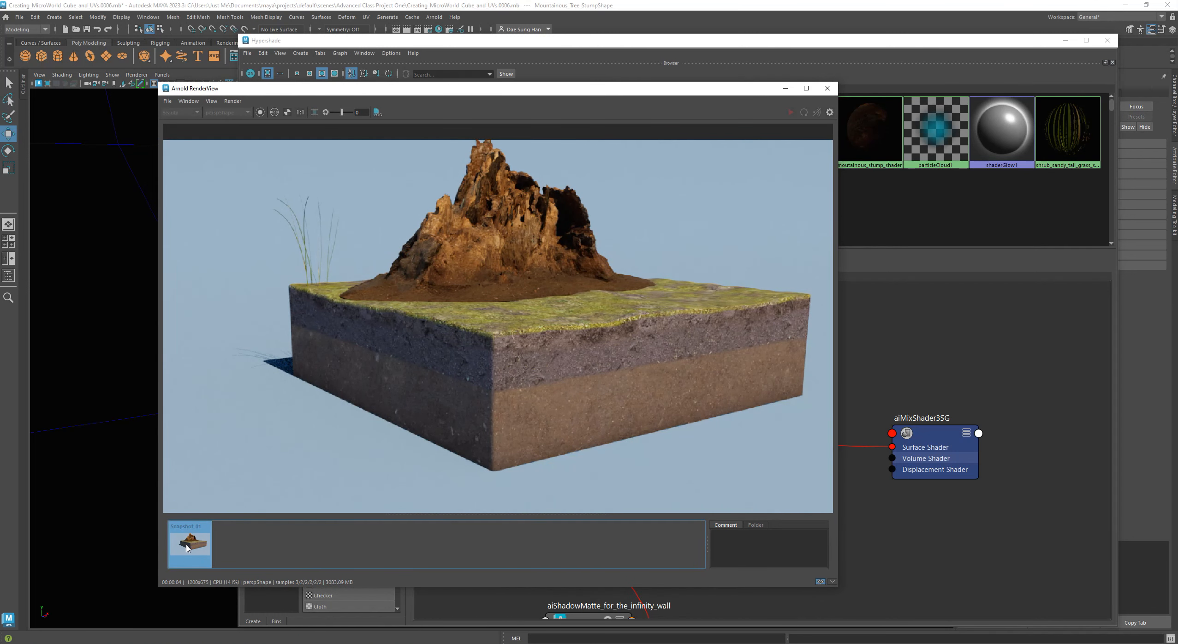
click(187, 548)
click(820, 582)
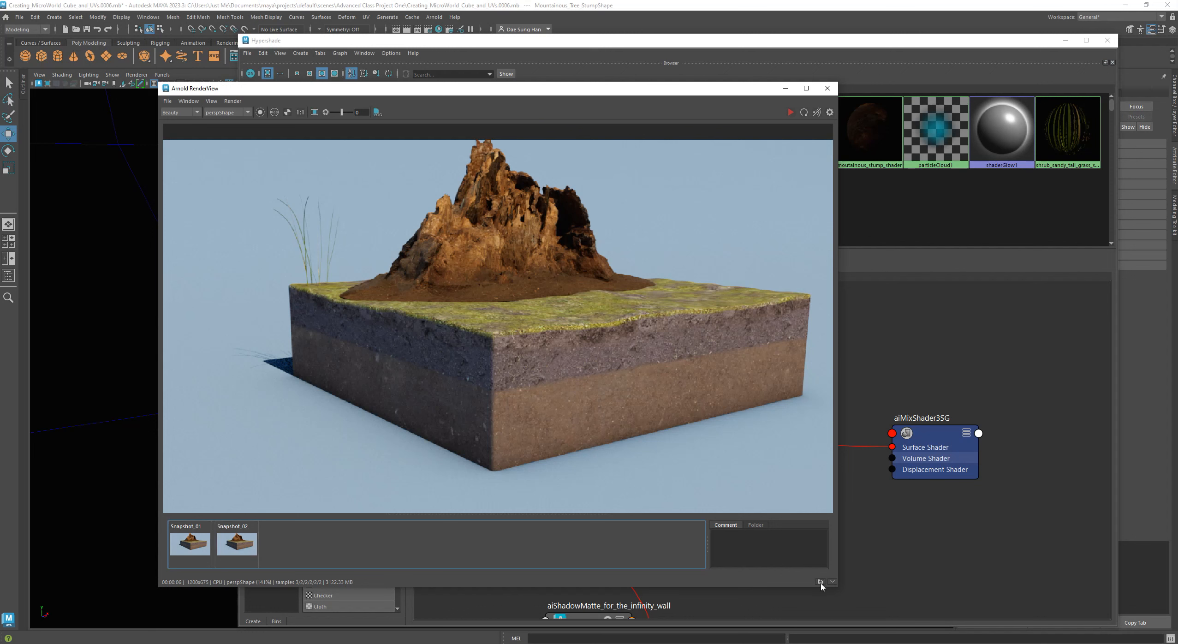
Switch between the two stored render snapshots to compare the contact shadows around the cube.
click(198, 553)
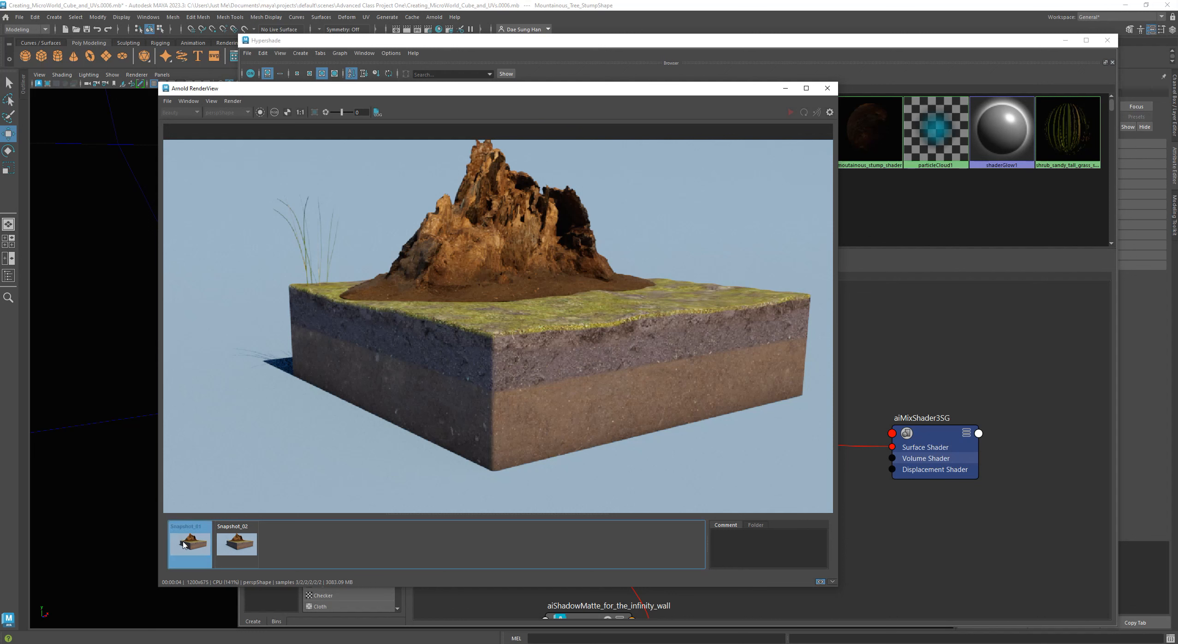
click(239, 546)
click(236, 544)
Select the mountainous tree stump in the viewport and graph its material network in Hypershade.
drag(514, 99, 0, 115)
scroll(739, 437, down, 5)
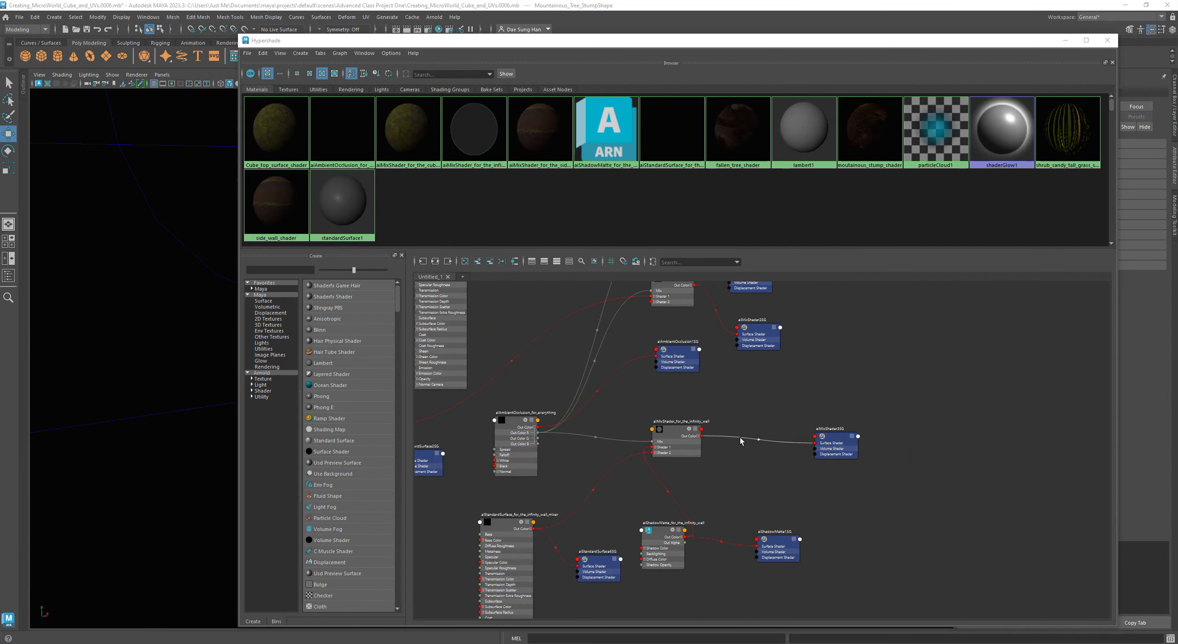
click(868, 344)
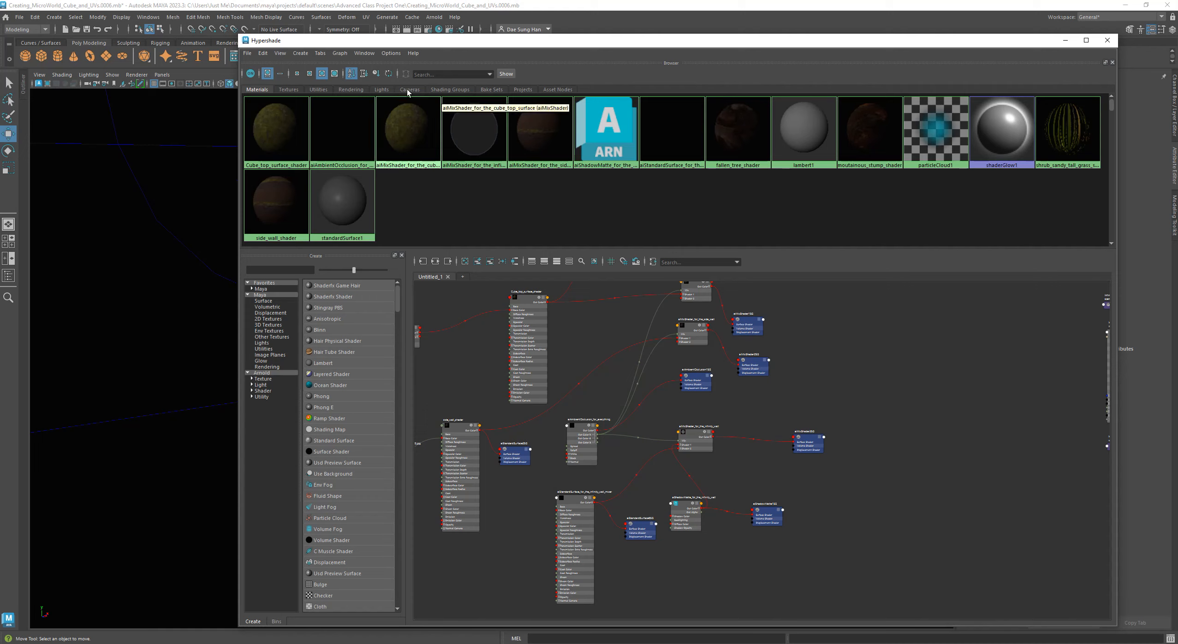
drag(434, 42, 269, 222)
click(460, 150)
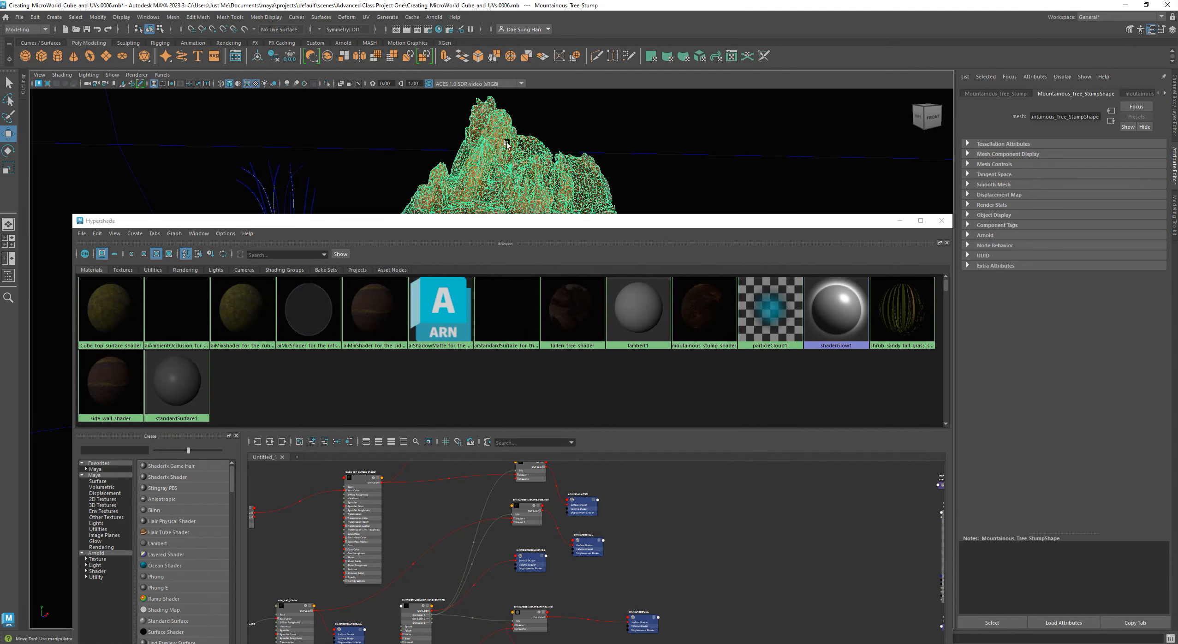
drag(459, 221, 466, 34)
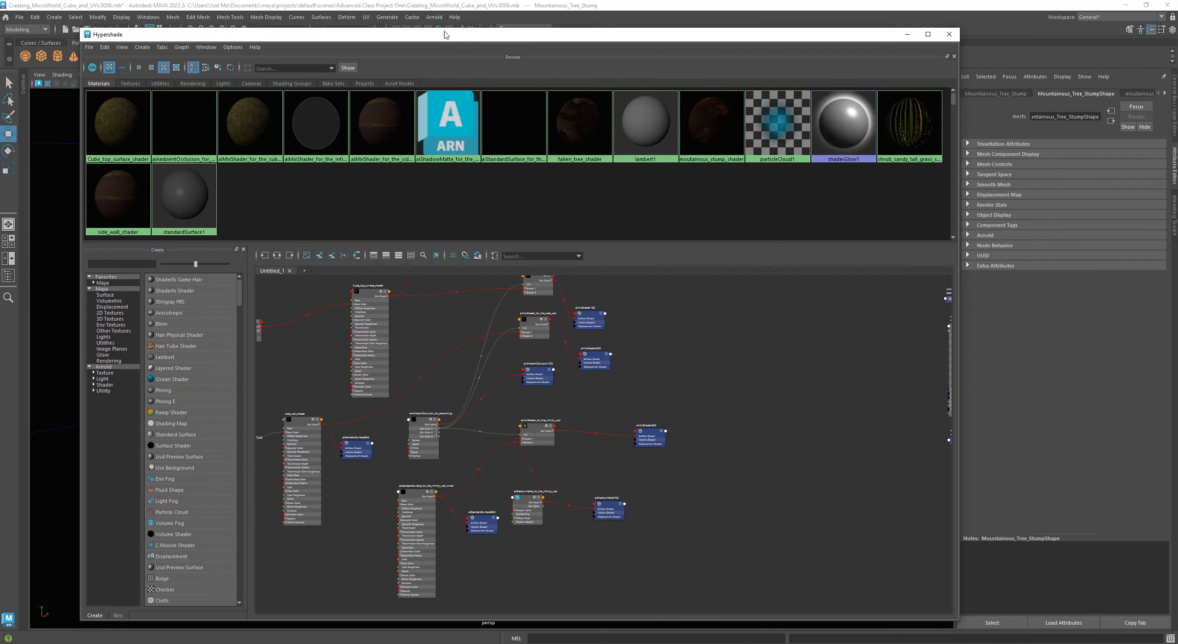
click(356, 255)
mouse_move(732, 336)
mouse_down()
mouse_move(721, 324)
mouse_move(735, 336)
mouse_up()
Check the image file paths of the stump's roughness and normal map textures.
click(596, 431)
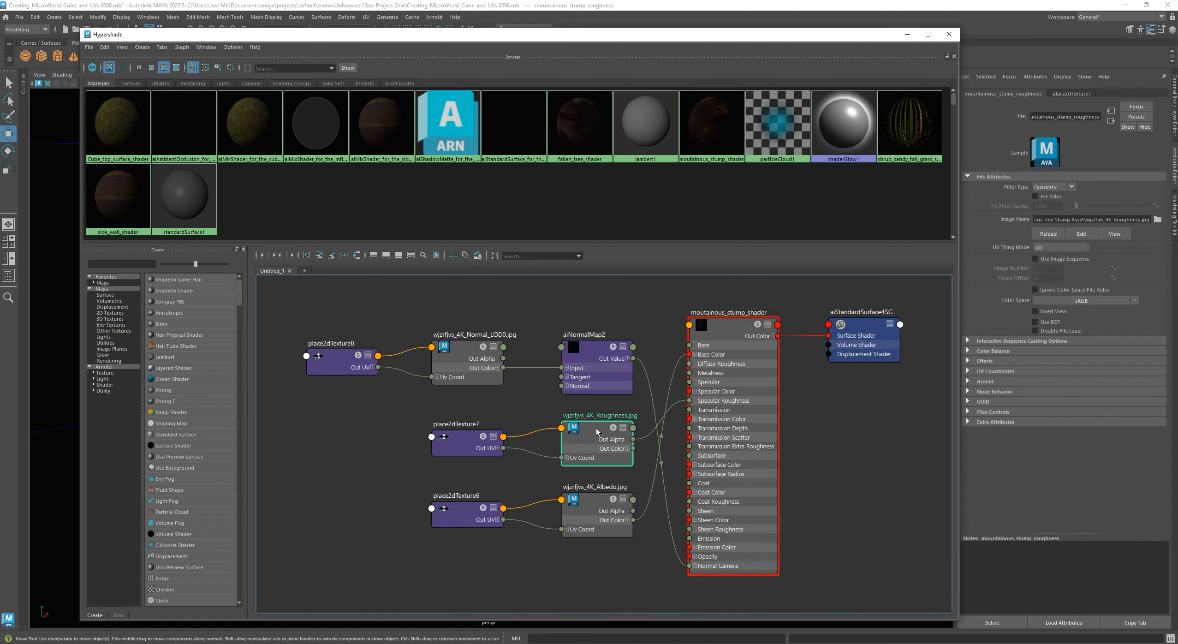
drag(1104, 222, 953, 225)
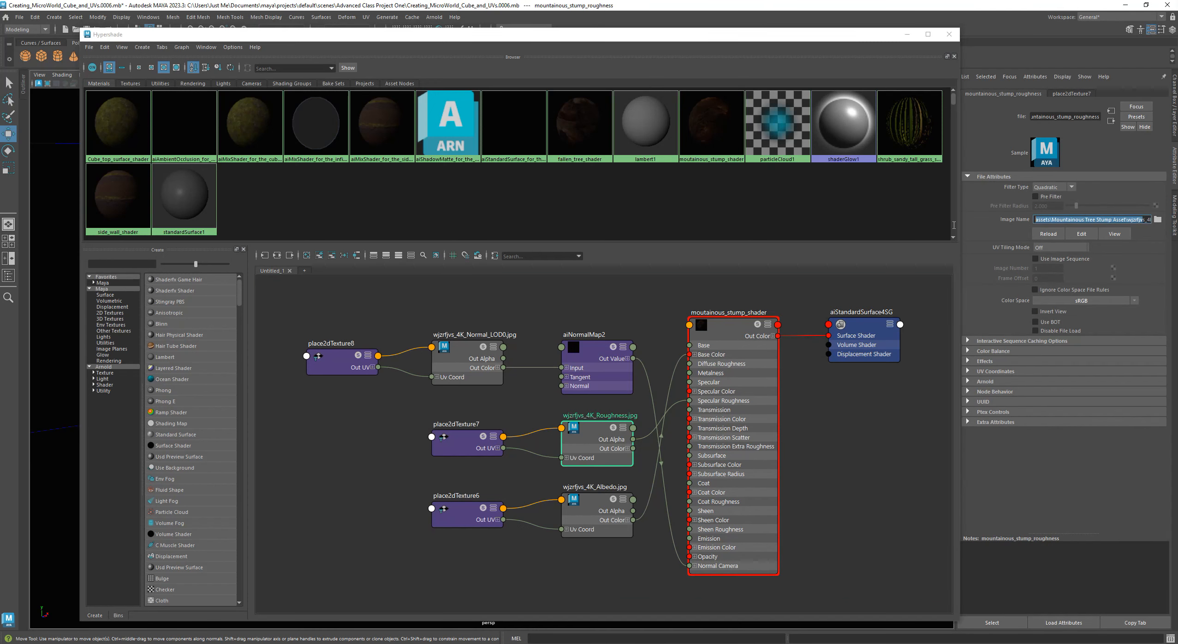
click(595, 349)
click(454, 349)
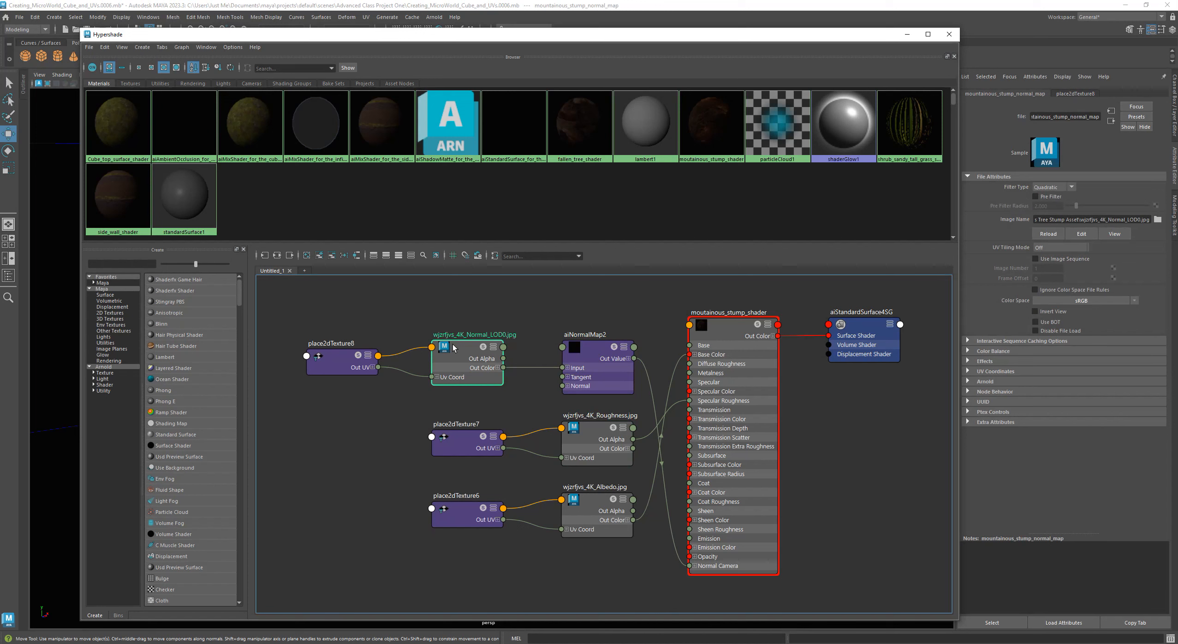
drag(1113, 222, 935, 223)
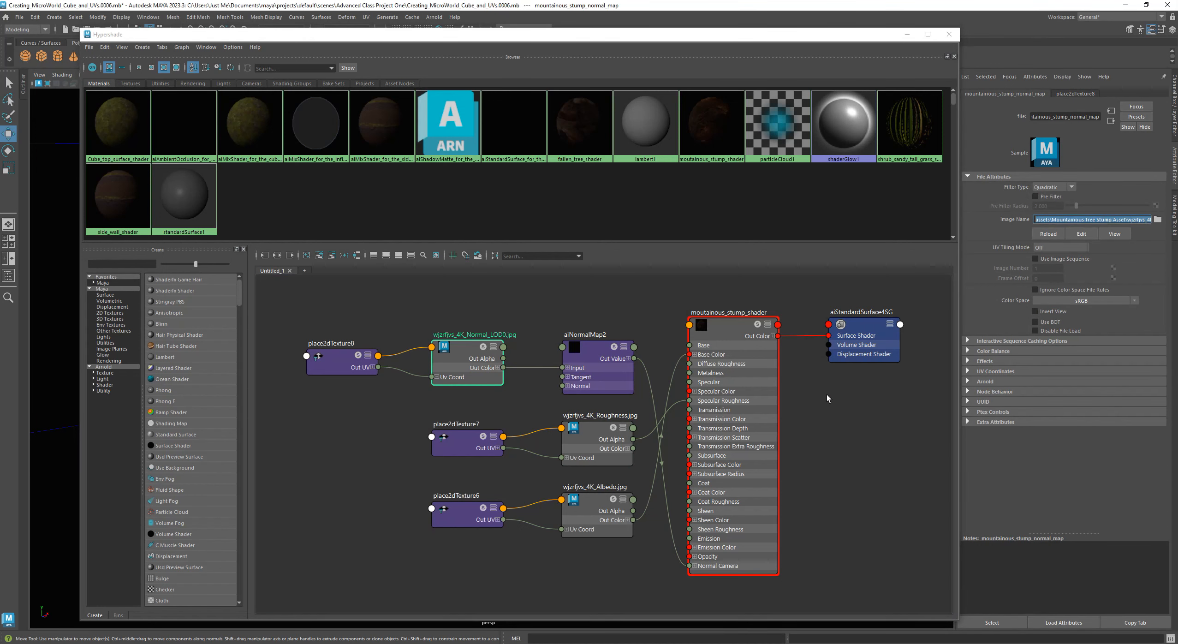
Rearrange the stump's material network, spacing its shading group away from moutainous_stump_shader.
drag(725, 331, 732, 328)
alt+middle_drag(795, 447, 592, 457)
drag(538, 340, 534, 322)
drag(656, 343, 796, 335)
drag(534, 322, 583, 325)
alt+middle_drag(692, 430, 822, 425)
alt+right_drag(821, 425, 752, 410)
alt+middle_drag(849, 441, 917, 434)
click(604, 315)
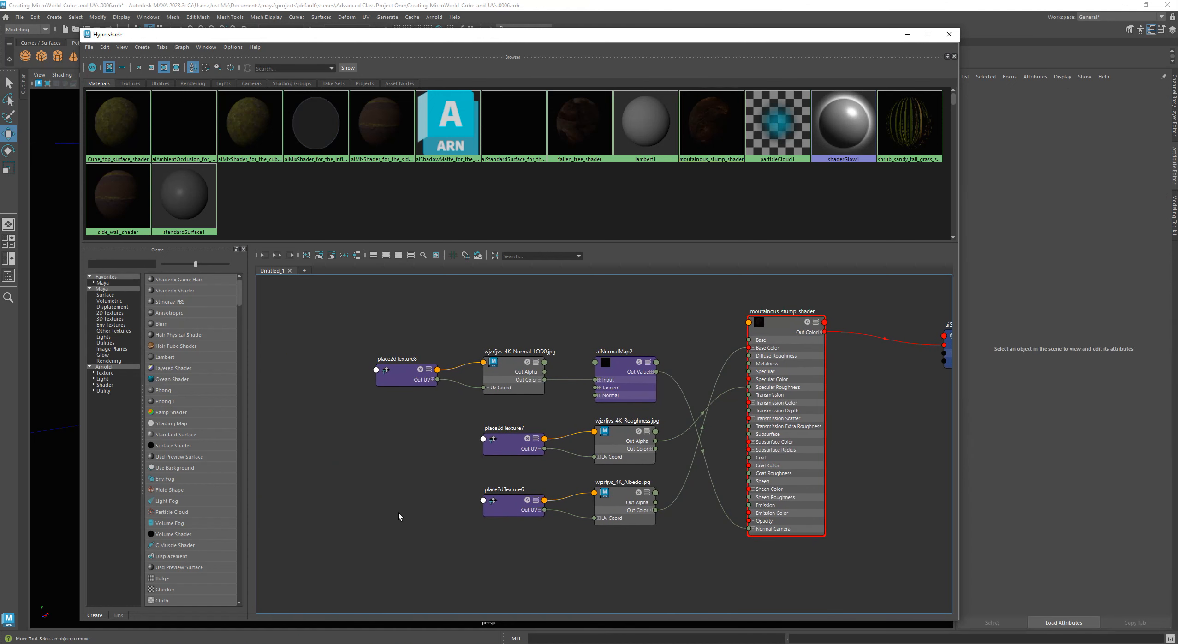
Create an aiMixShader node in the graph and place it with its shading group beside moutainous_stump_shader.
key(Tab)
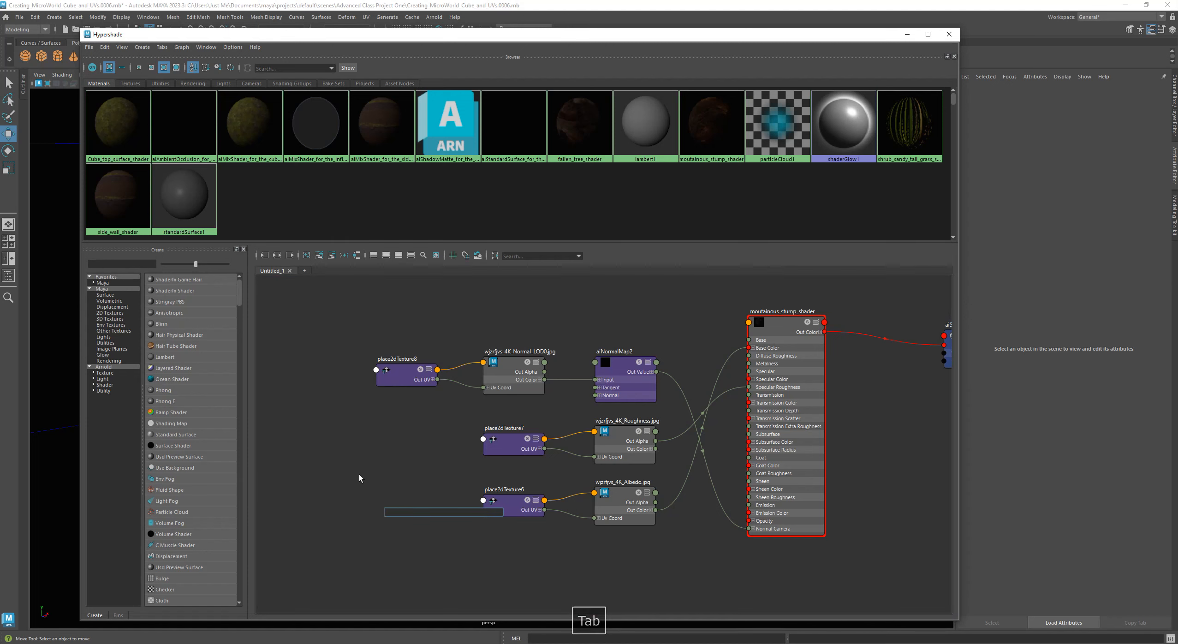
text(aimix)
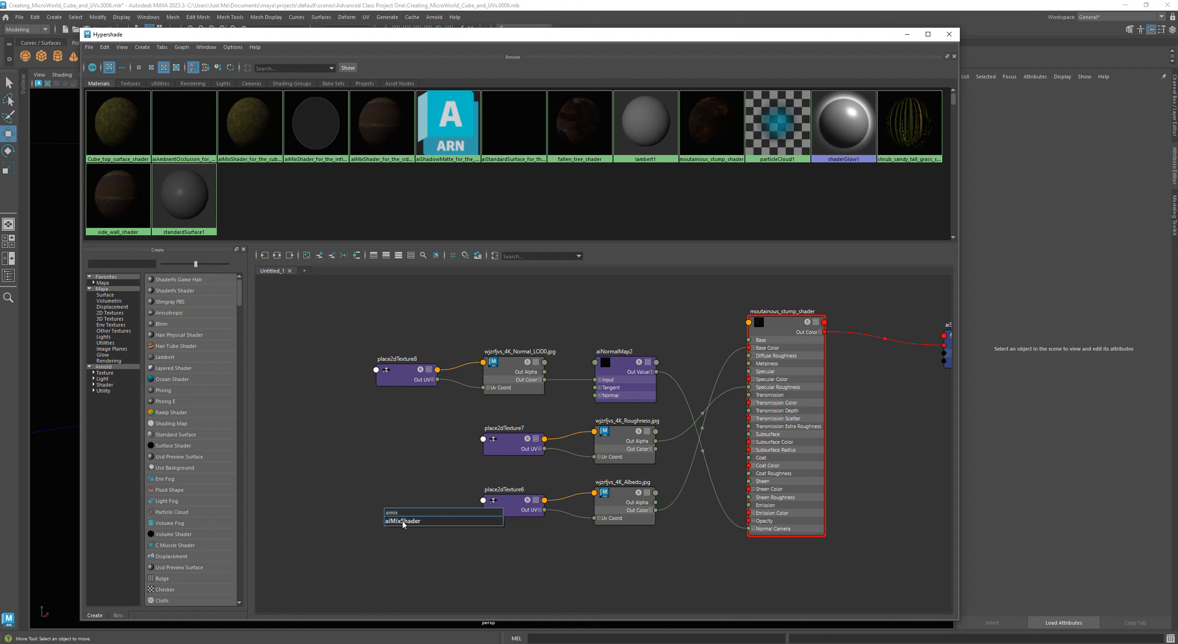
click(402, 521)
drag(400, 518, 846, 431)
alt+middle_drag(843, 513, 494, 541)
drag(510, 465, 627, 468)
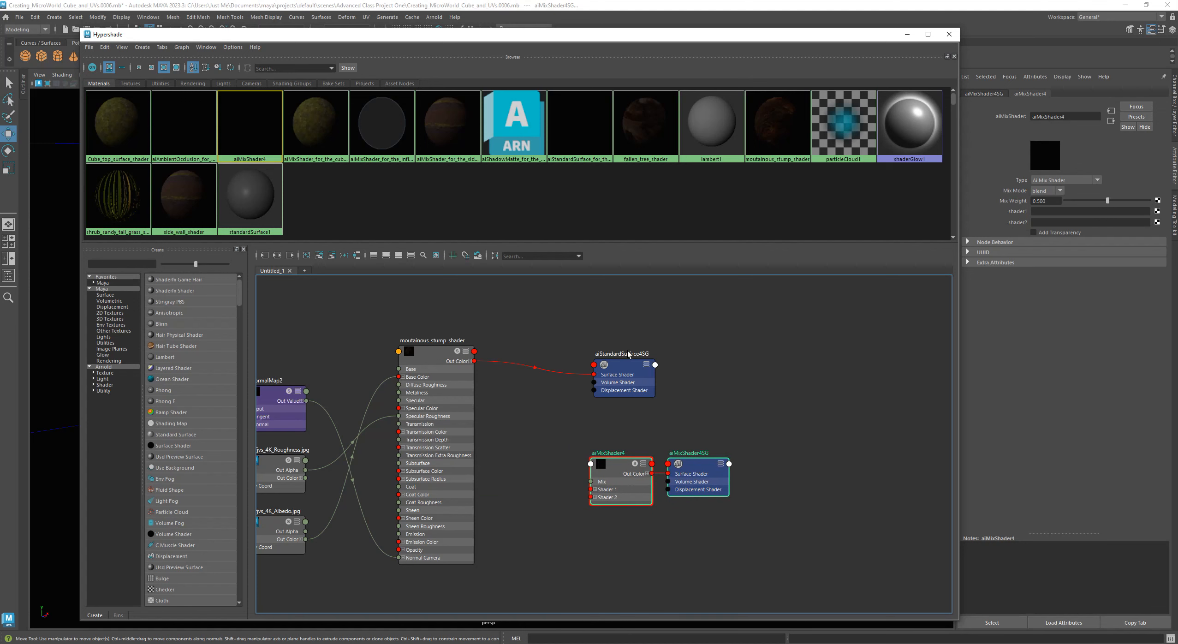
Move aiStandardSurface4SG above the stump shader's output and space the new mix shader apart from its shading group.
drag(626, 367, 559, 305)
drag(592, 413, 751, 499)
alt+middle_drag(543, 516, 583, 543)
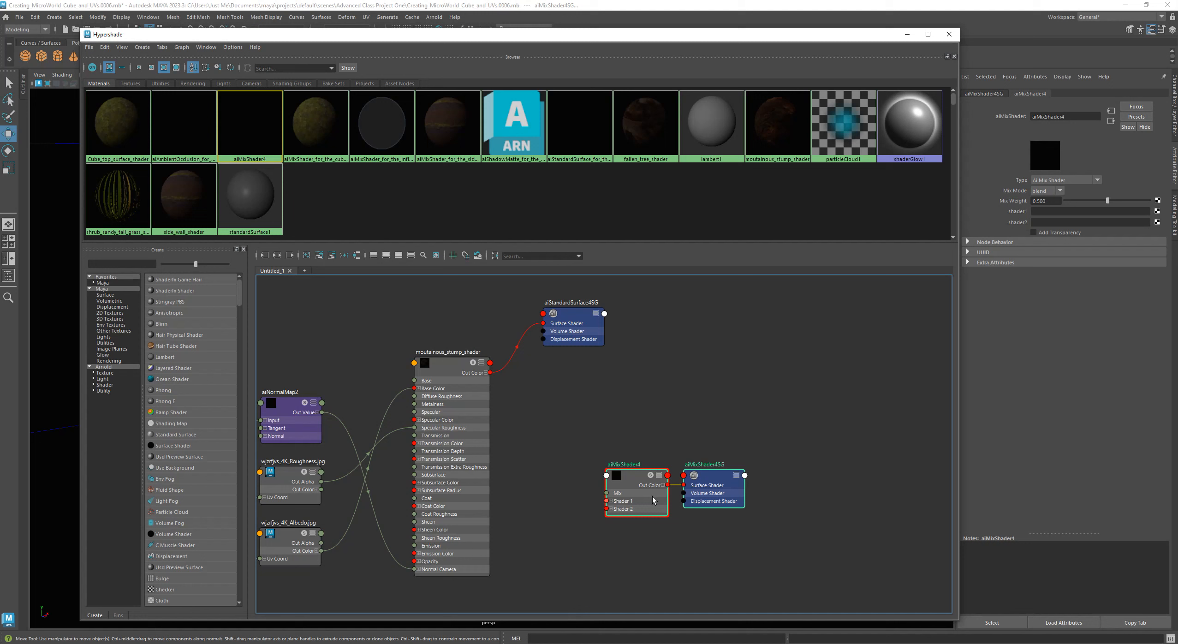
drag(634, 479, 603, 457)
click(757, 418)
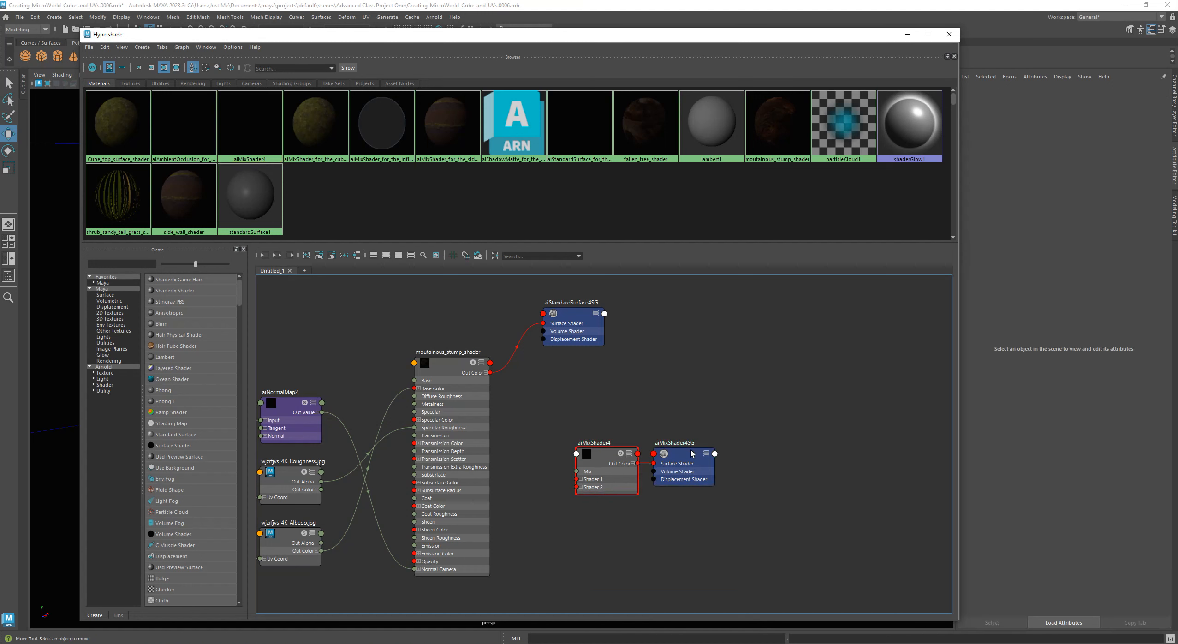
drag(691, 452, 749, 443)
drag(626, 447, 642, 429)
Rename the new mix shader node as aiMixShader_for_the_tree_stump.
double_click(622, 424)
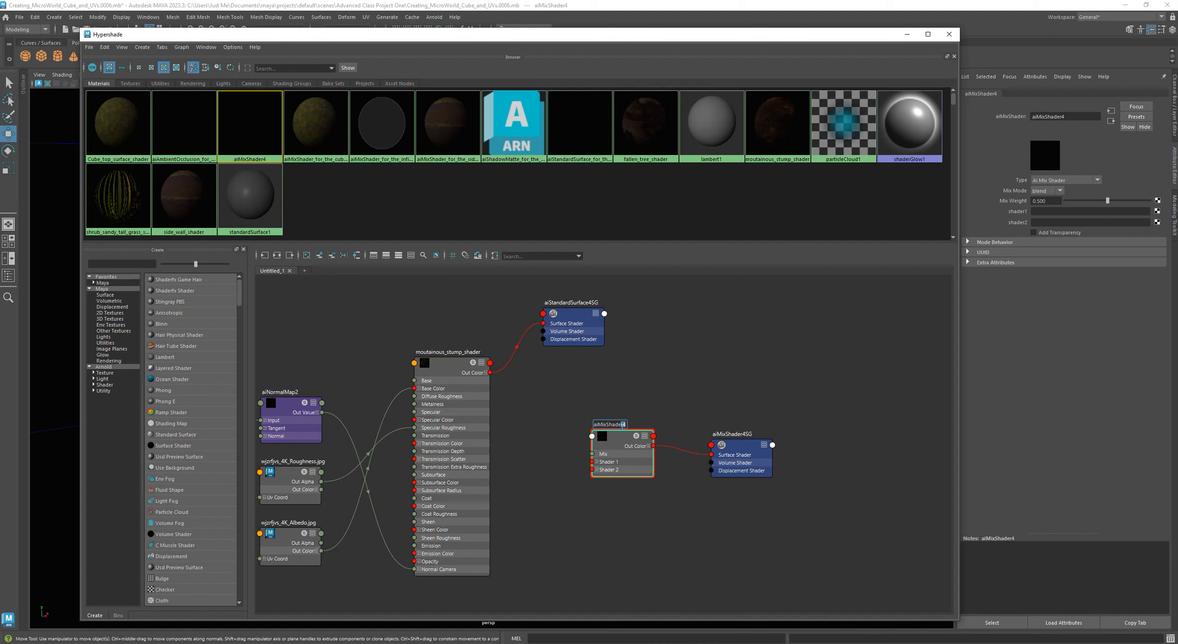
key(BackSpace)
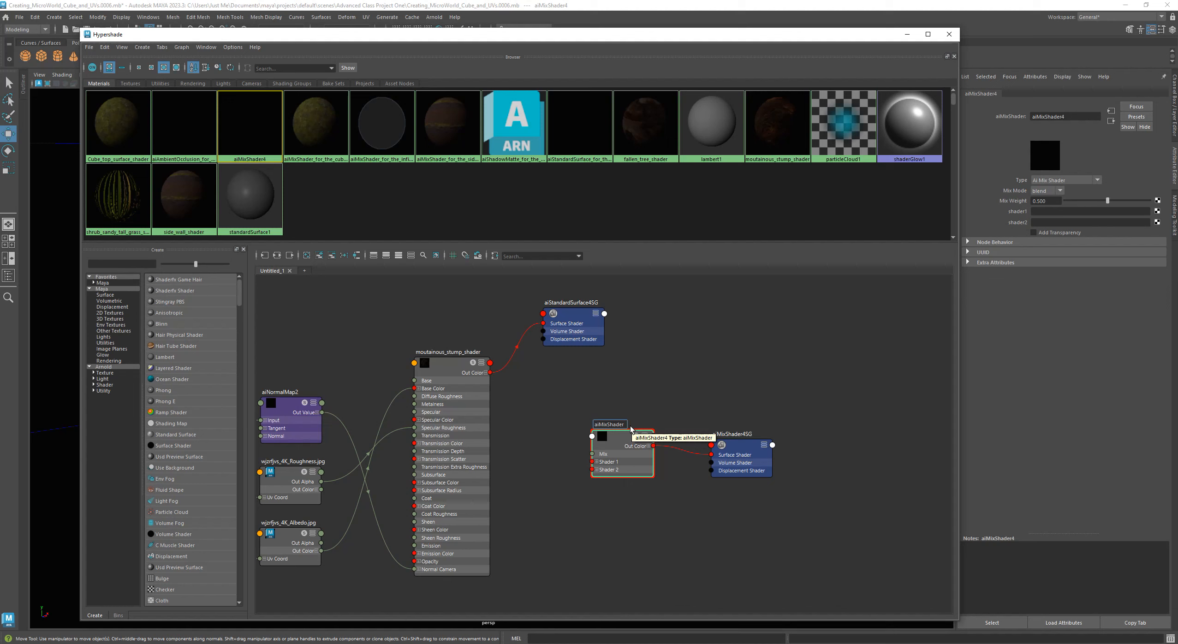
text(for the tr)
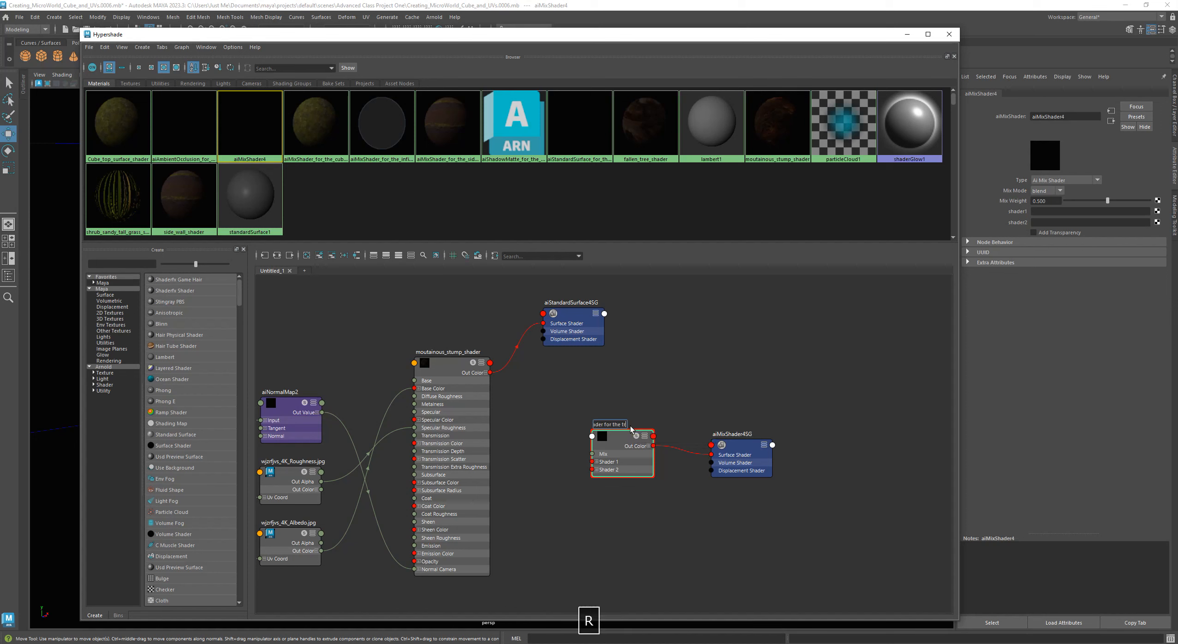
text(ee stump)
key(Return)
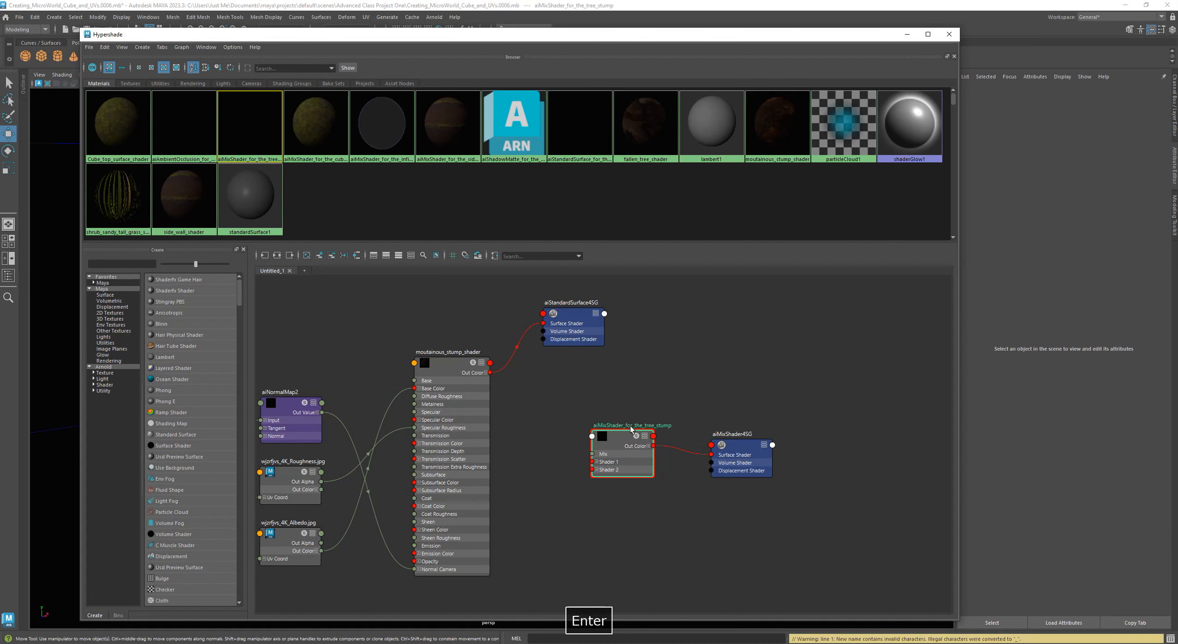
Reposition aiMixShader_for_the_tree_stump and its aiMixShader4SG shading group, keeping them spaced apart beside moutainous_stump_shader.
drag(614, 442, 646, 400)
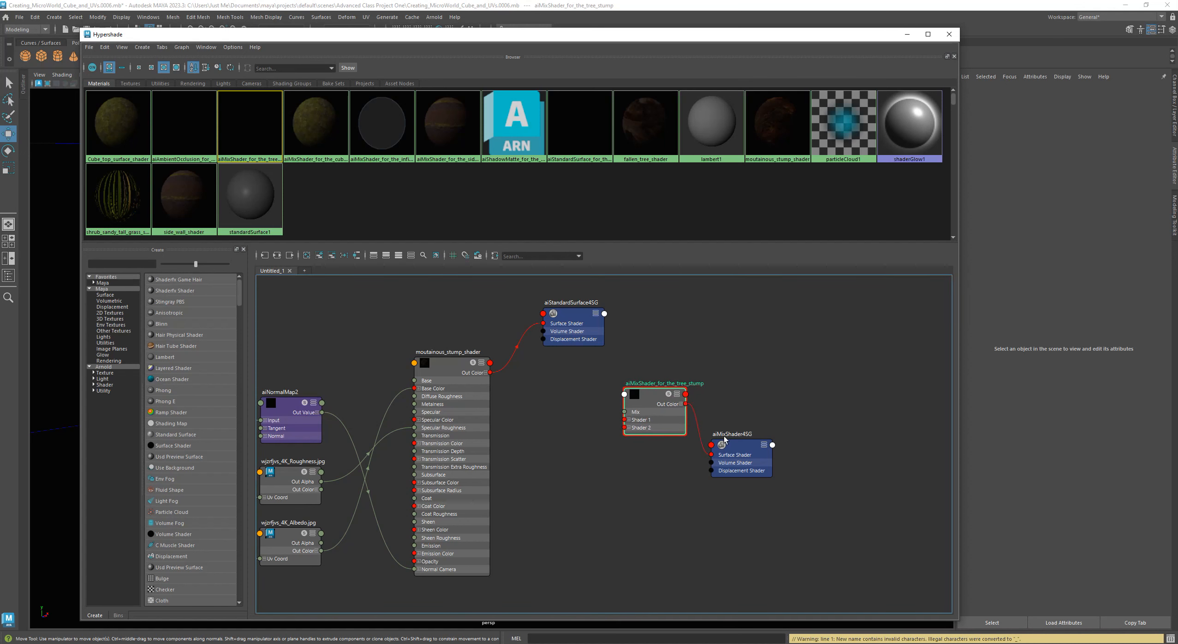
drag(740, 447, 767, 437)
click(651, 398)
drag(652, 399, 679, 386)
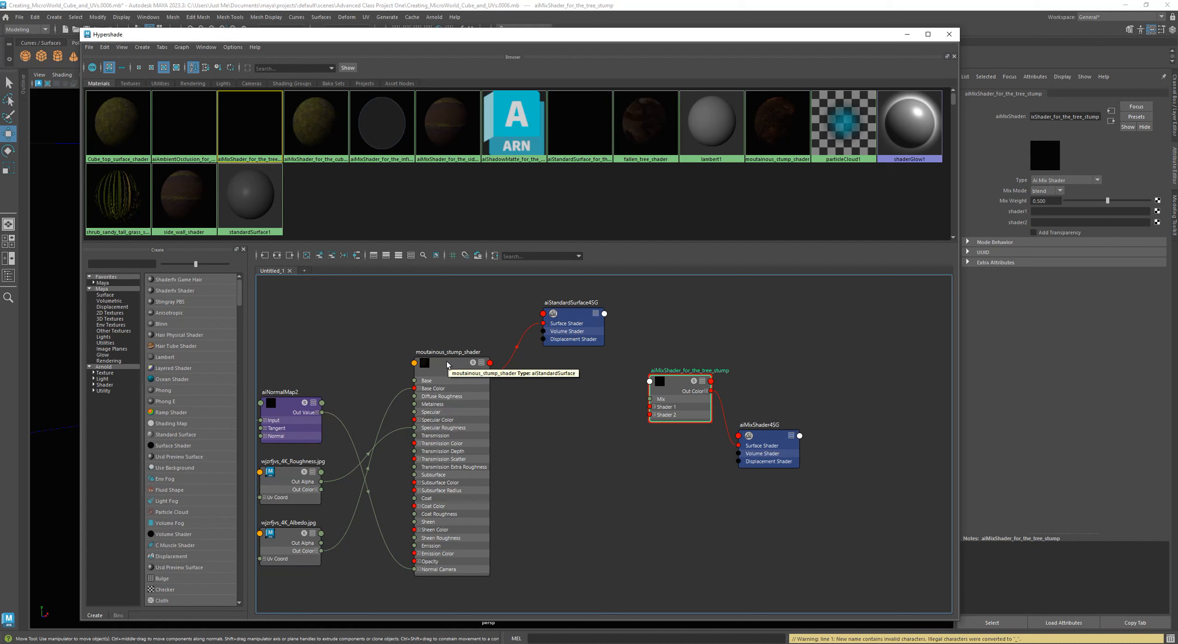
drag(686, 384, 644, 393)
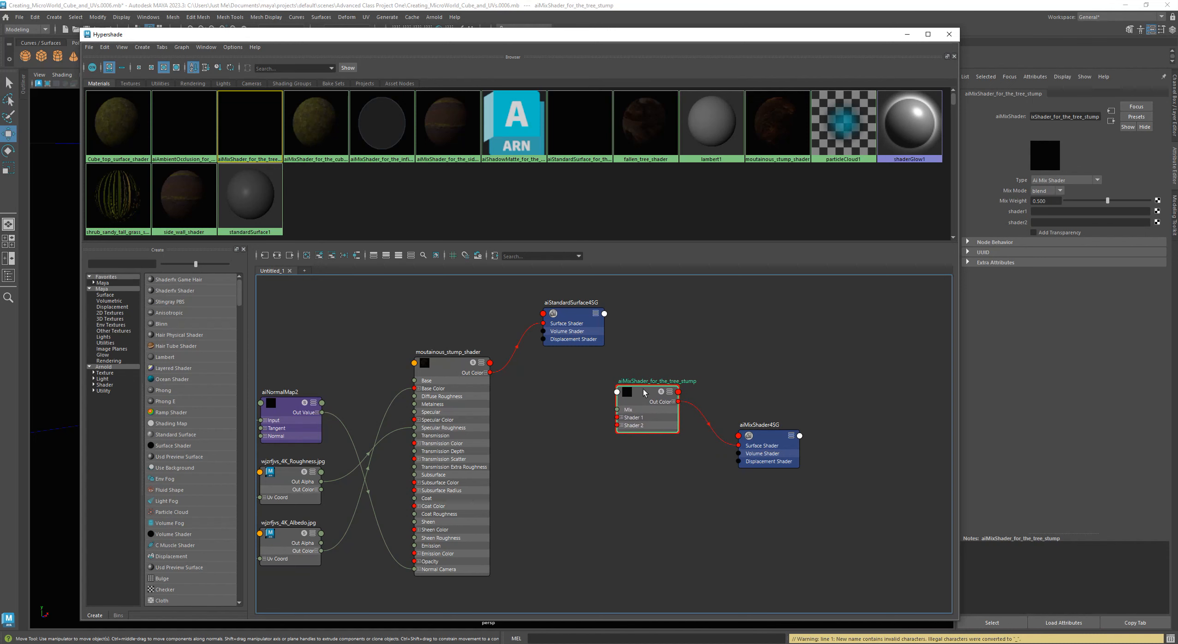
Connect moutainous_stump_shader to shader1 of aiMixShader_for_the_tree_stump and adjust the mix shader's place before its shading group.
drag(794, 39, 767, 33)
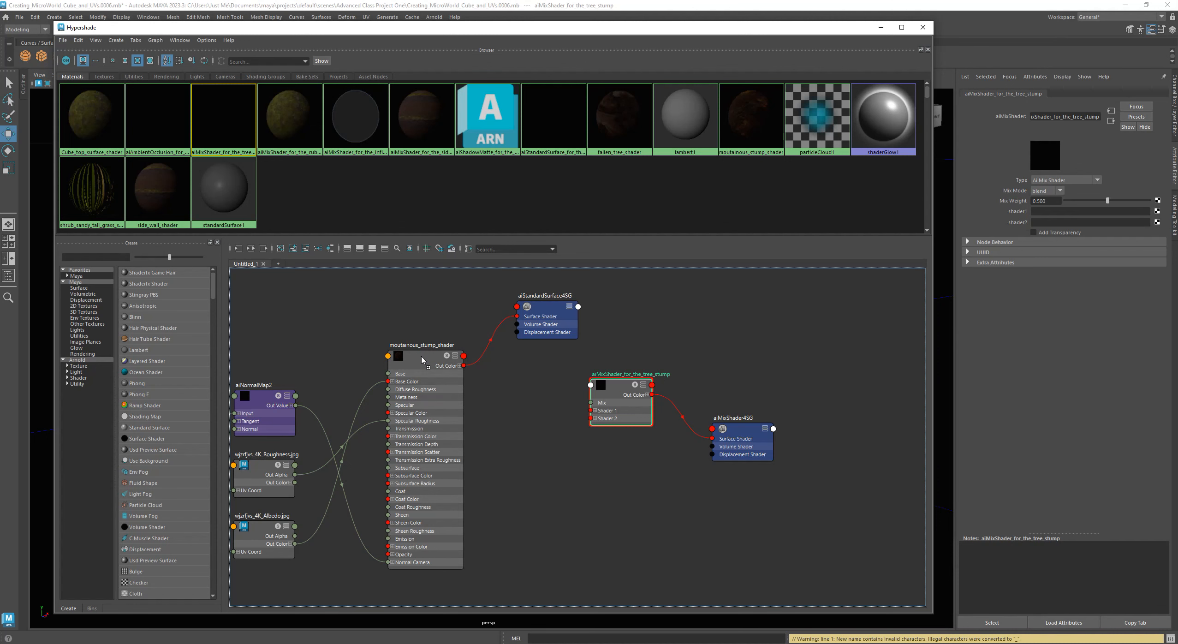
middle_drag(421, 360, 1017, 217)
mouse_move(625, 385)
mouse_down()
mouse_move(658, 370)
mouse_move(638, 392)
mouse_up()
alt+middle_drag(665, 337, 671, 401)
alt+right_drag(671, 401, 606, 371)
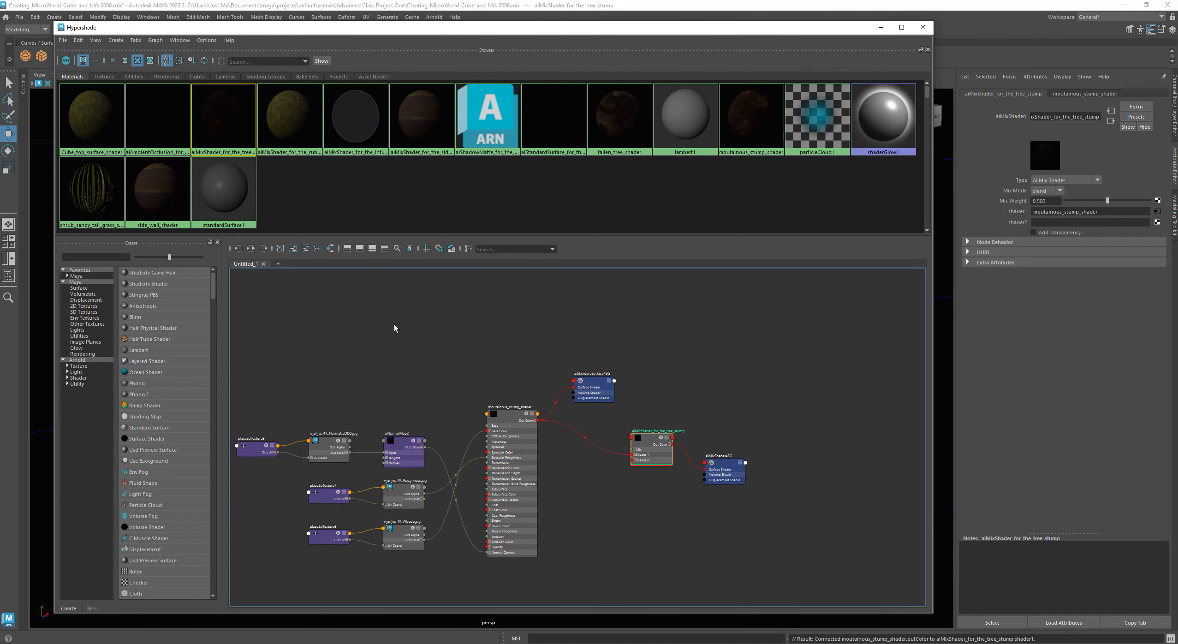
alt+right_drag(537, 351, 583, 352)
alt+middle_drag(488, 343, 315, 290)
mouse_move(514, 419)
mouse_down()
mouse_move(490, 399)
mouse_move(497, 409)
mouse_up()
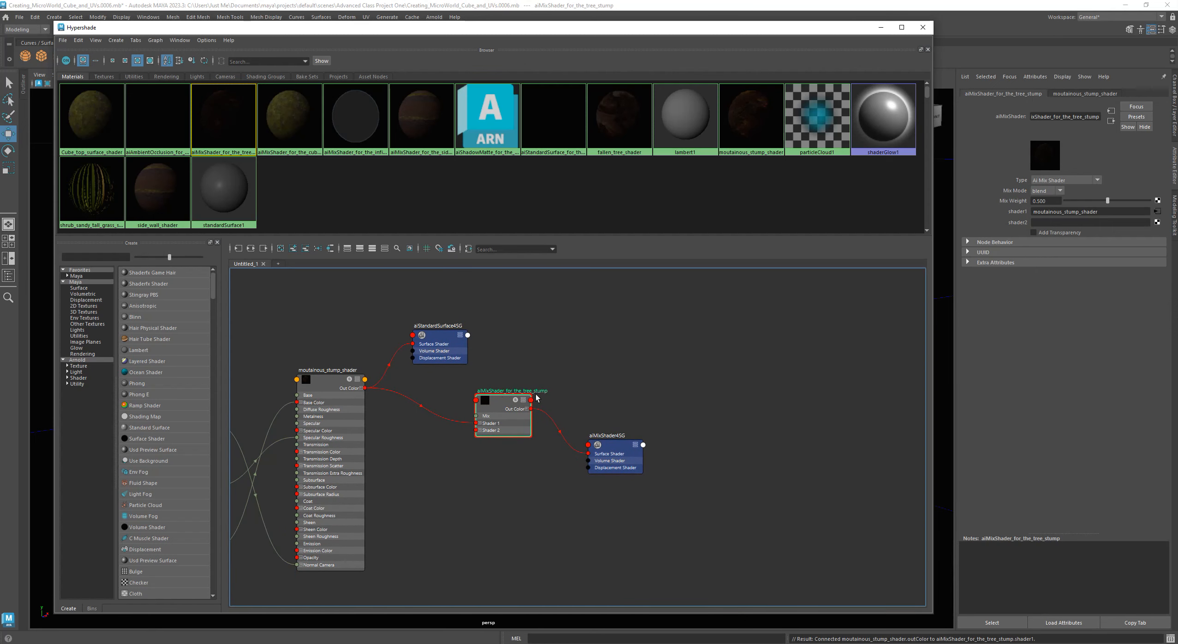
mouse_move(502, 403)
mouse_down()
mouse_move(539, 397)
mouse_move(515, 400)
mouse_up()
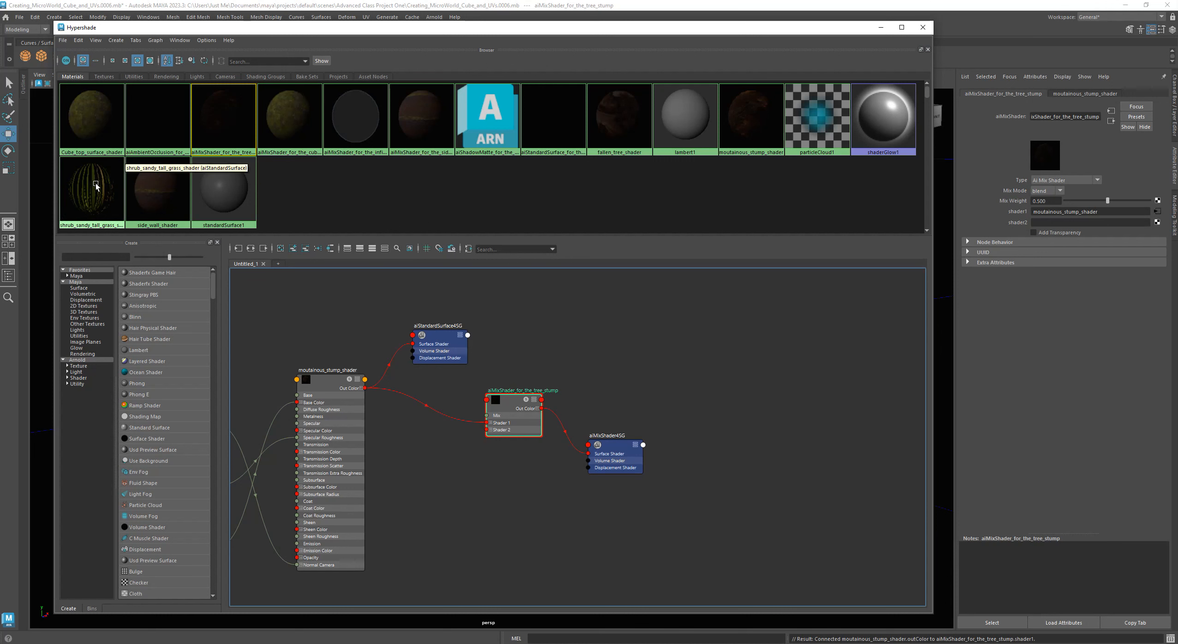
Add aiAmbientOcclusion_for_everything and its connected mix shaders to the graph containing the tree stump network.
middle_drag(92, 185, 217, 123)
click(150, 119)
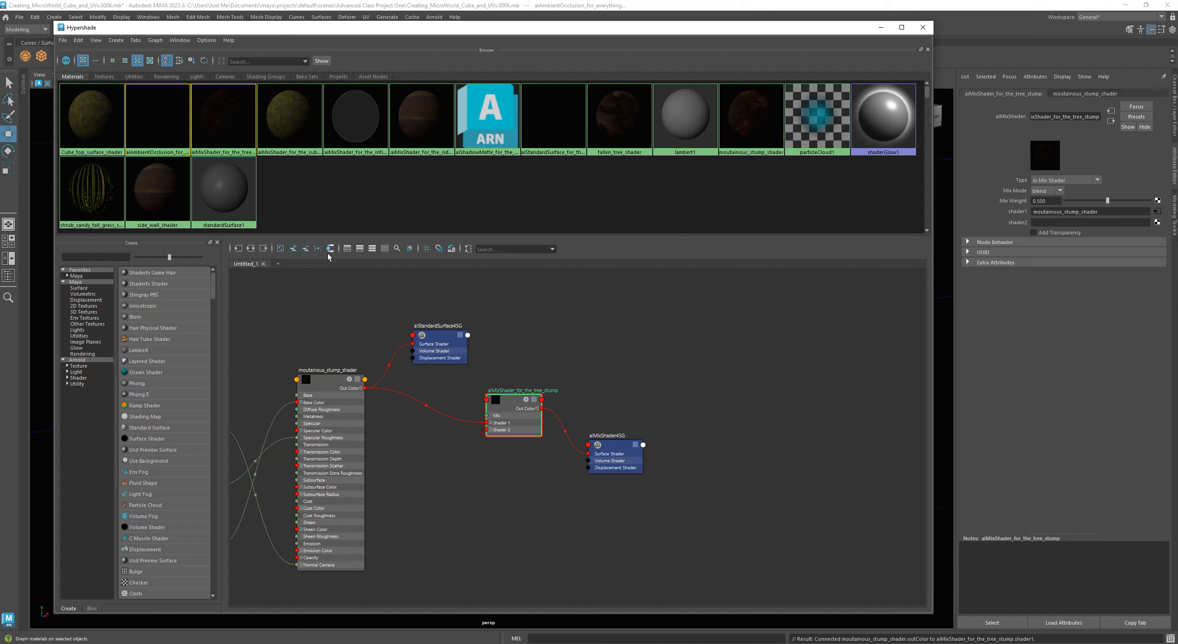
click(252, 252)
alt+middle_drag(656, 393, 562, 401)
drag(544, 485, 645, 375)
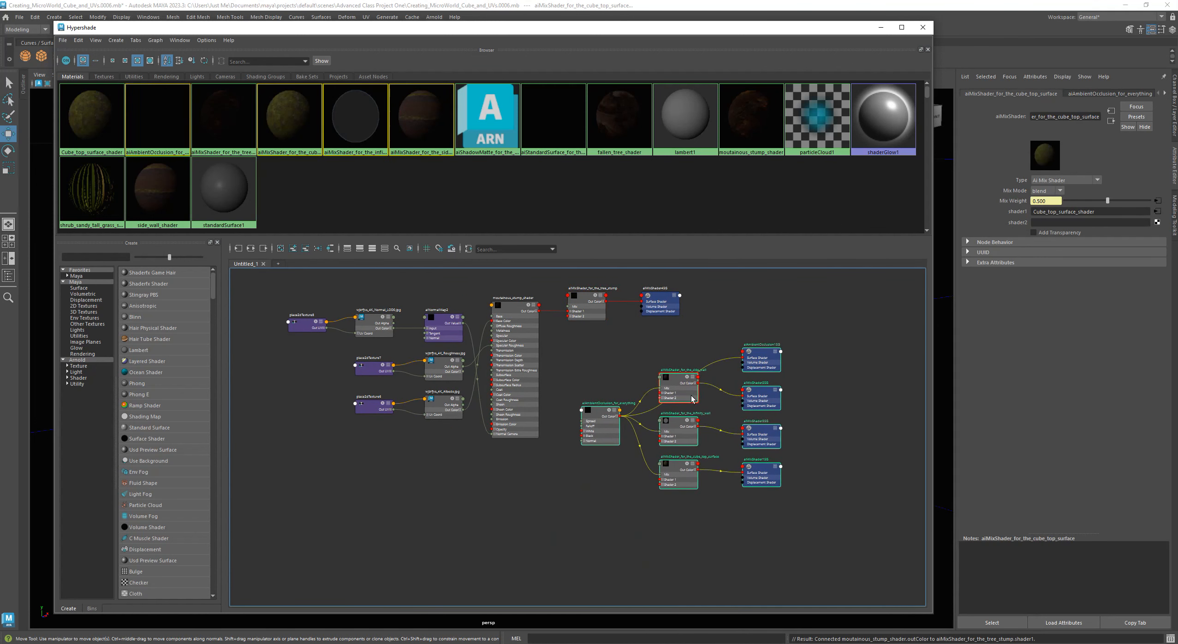
alt+right_drag(619, 409, 675, 377)
alt+middle_drag(675, 377, 674, 375)
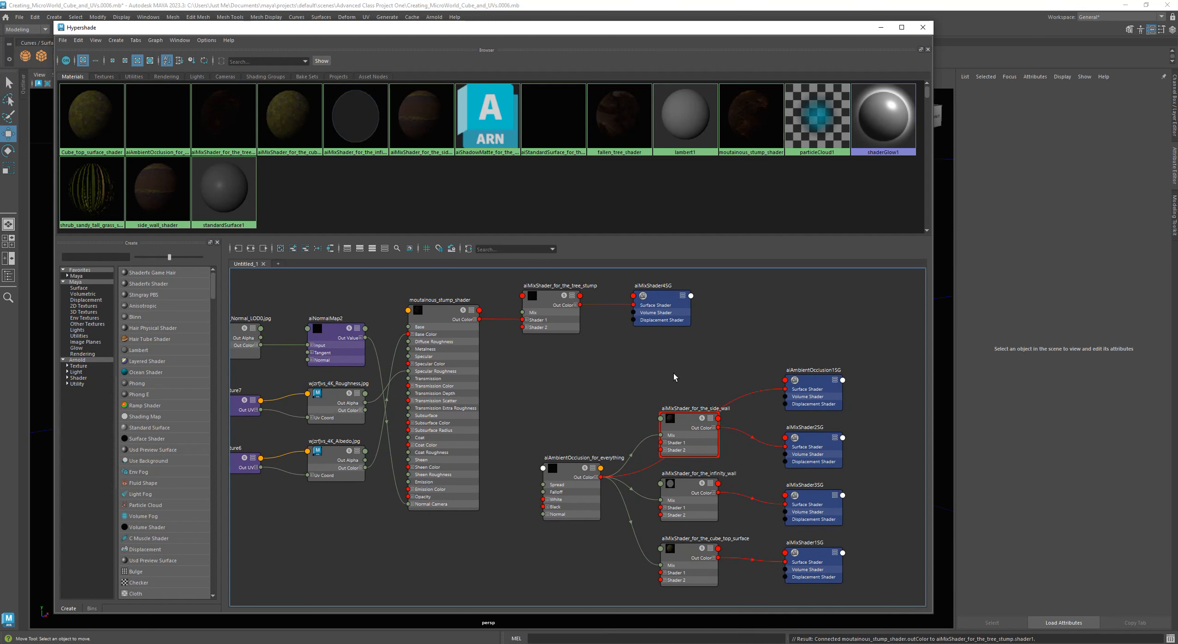
Place aiAmbientOcclusion_for_everything below the stump's mix shader and move the side wall, infinity wall and cube top mix shaders farther away.
drag(577, 477, 574, 378)
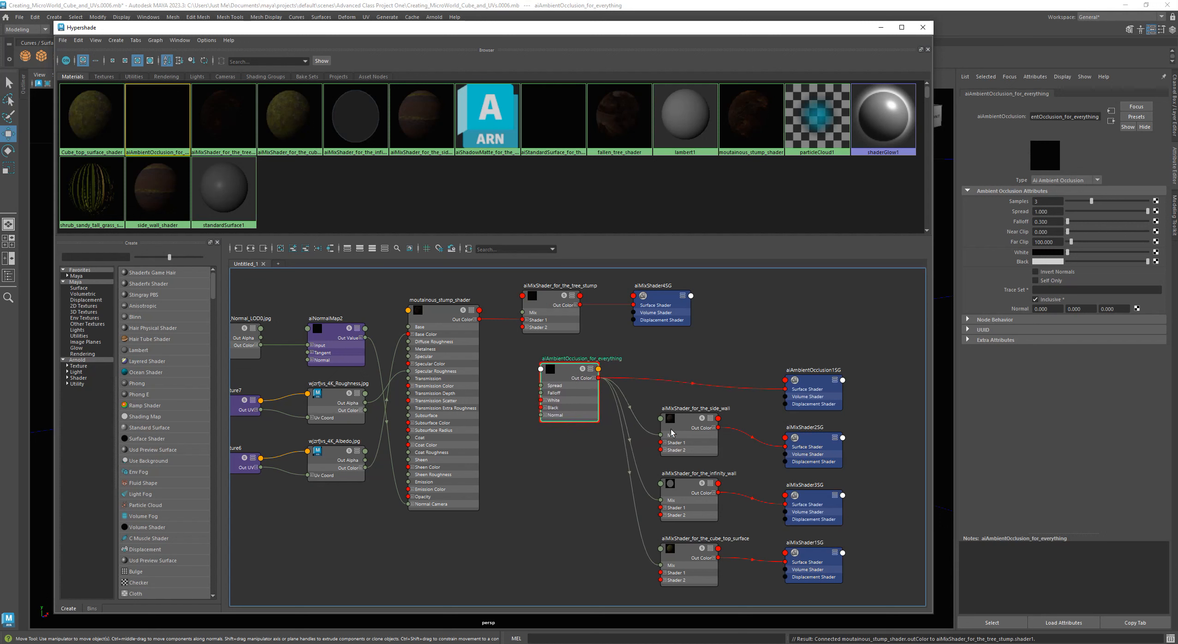
drag(885, 580, 688, 449)
drag(696, 432, 845, 471)
click(762, 491)
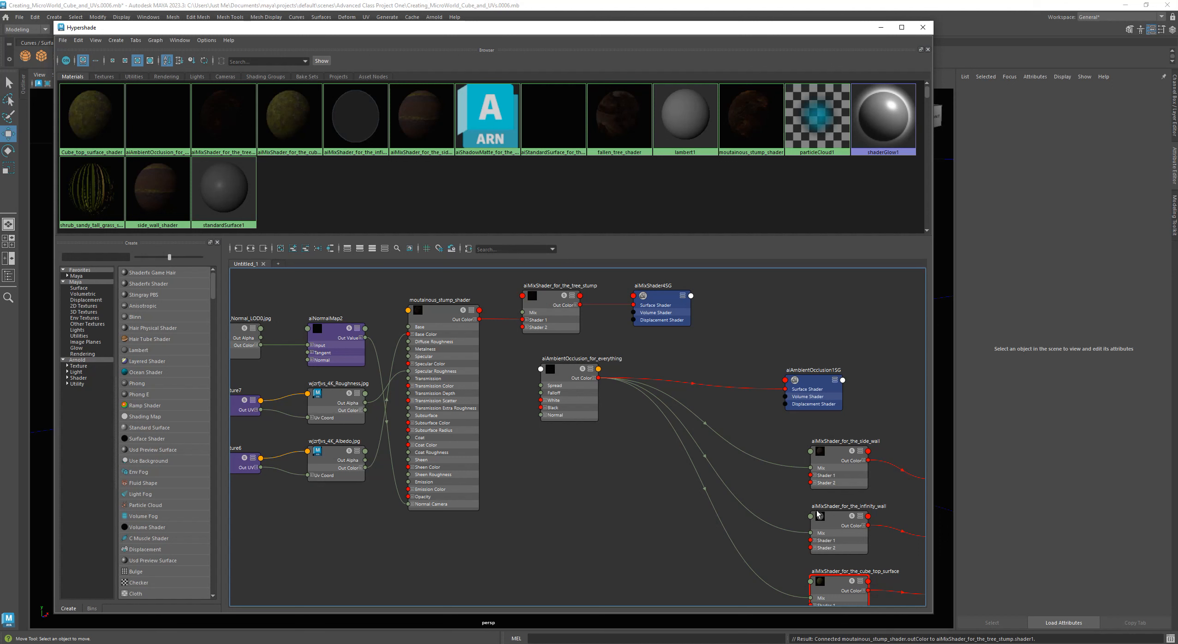
drag(562, 374, 579, 369)
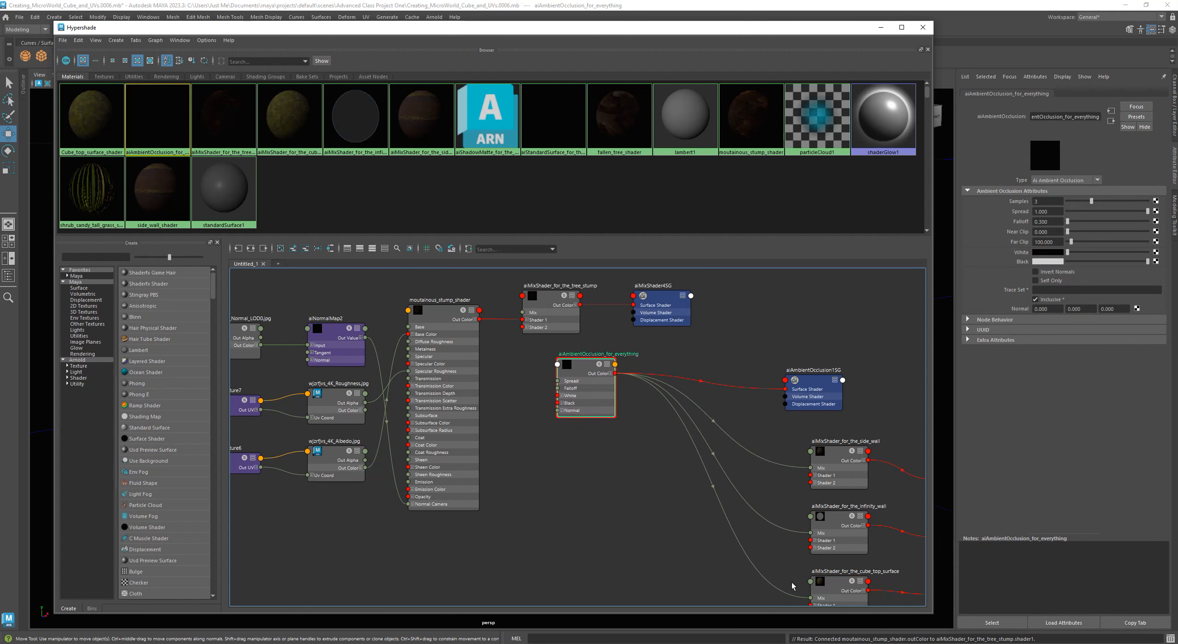
drag(787, 441, 863, 593)
drag(843, 468, 839, 480)
Arrange the ambient occlusion node below the tree stump mix shader, with aiMixShader4SG shifted further up and away.
click(624, 436)
drag(600, 376, 619, 405)
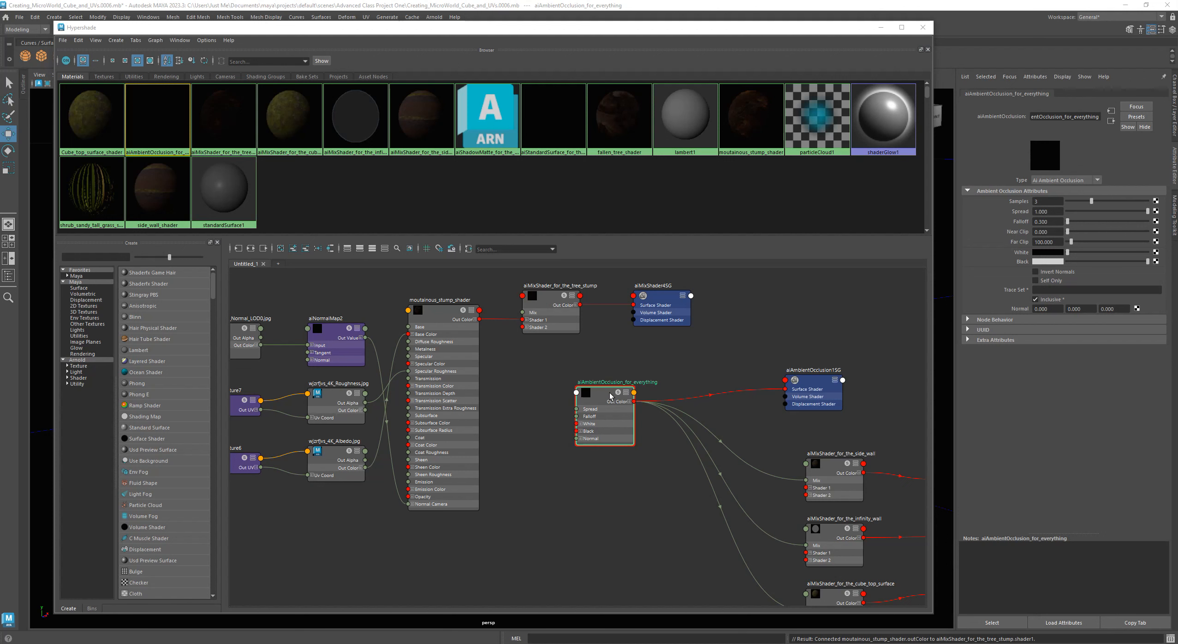
drag(602, 388, 632, 395)
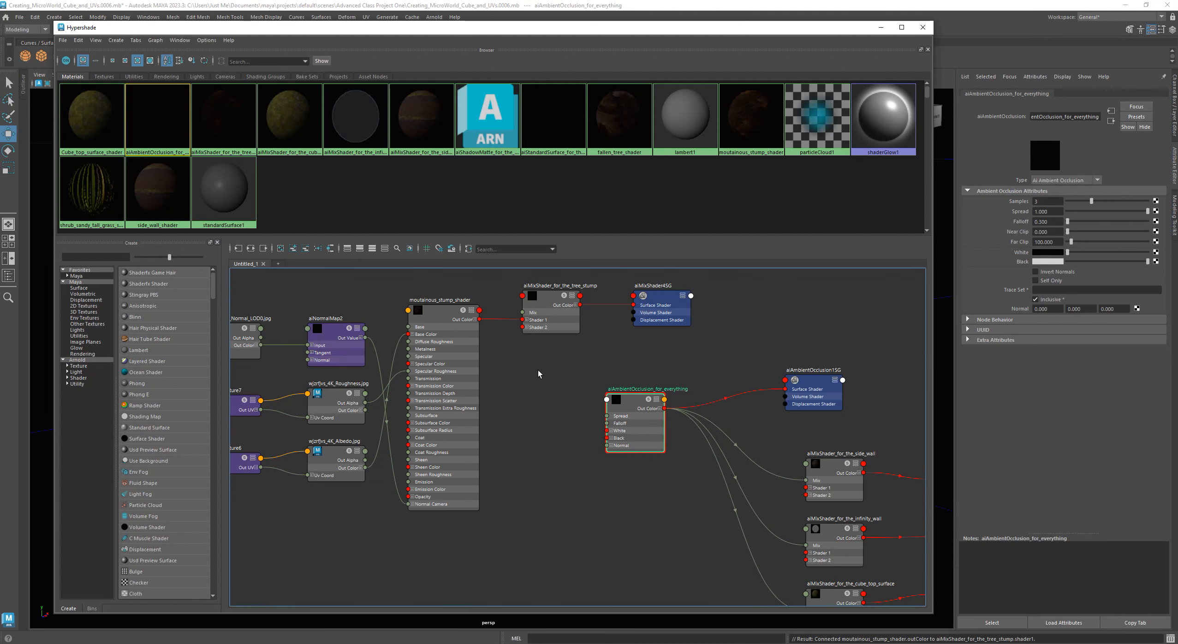
alt+middle_drag(537, 370, 527, 420)
click(539, 342)
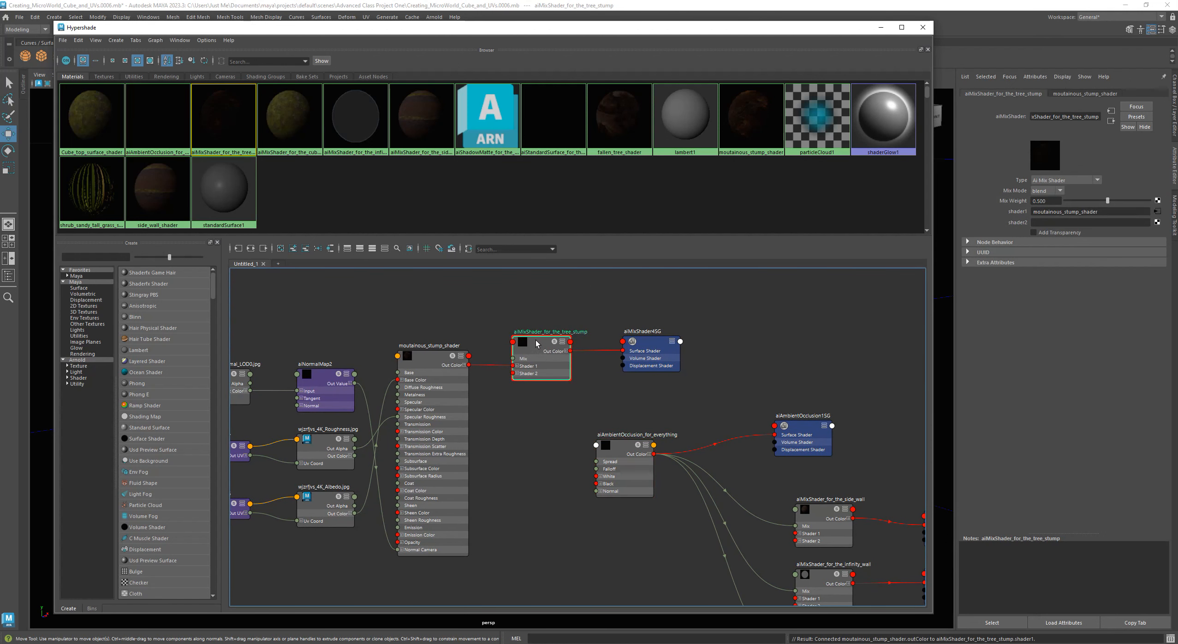
drag(543, 340, 548, 322)
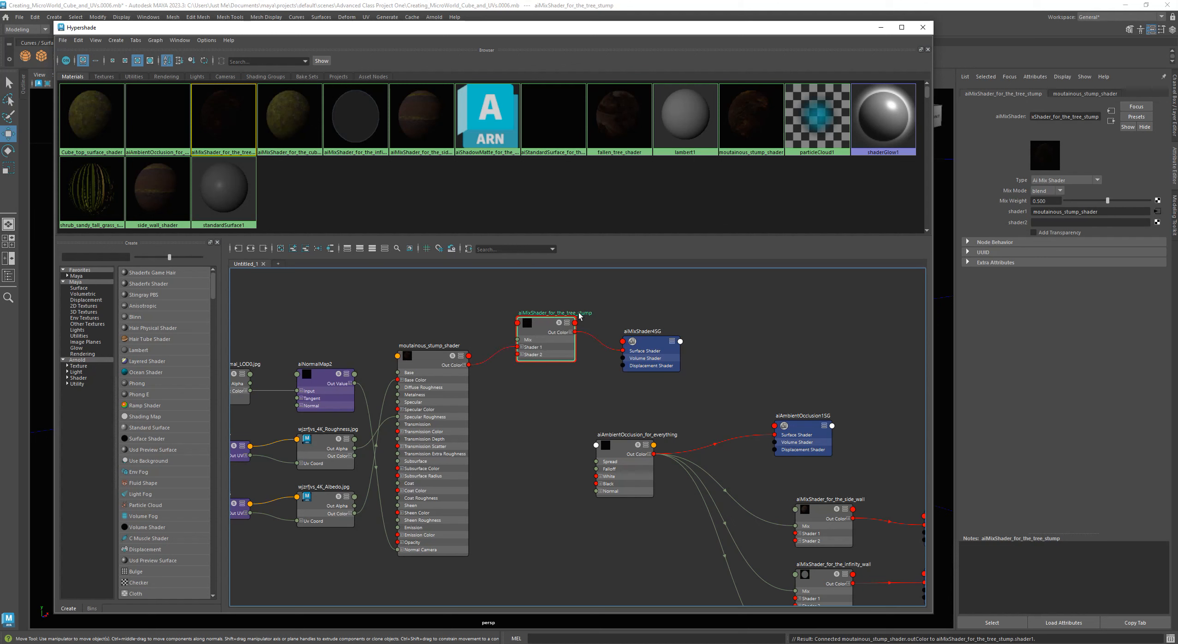
drag(620, 444, 587, 443)
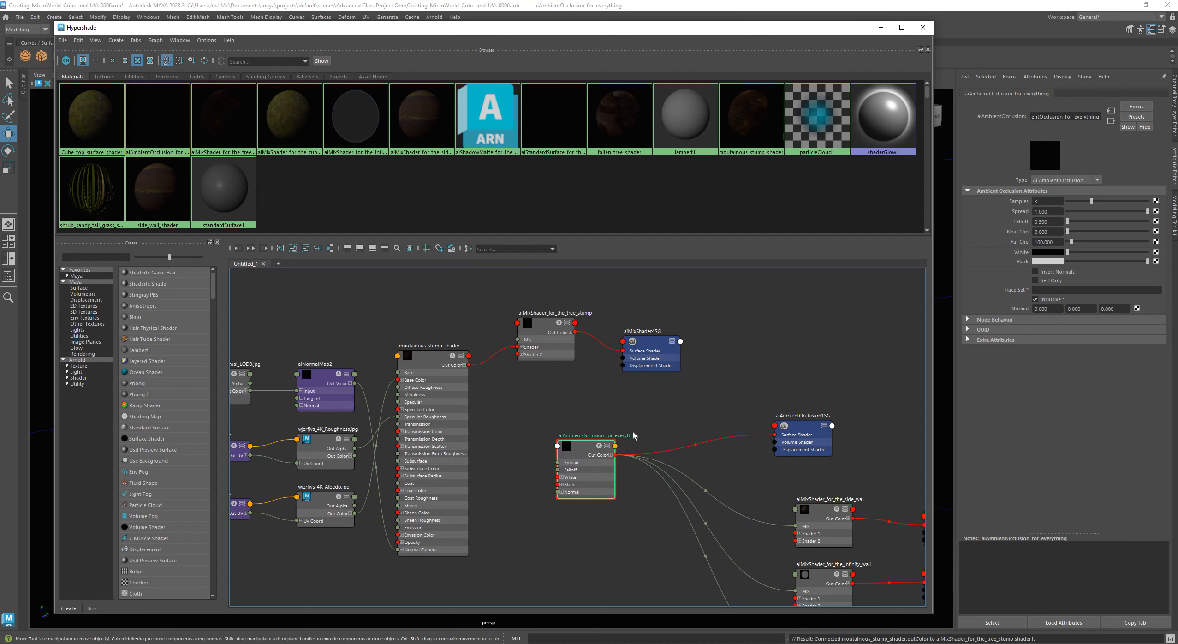
drag(653, 348, 715, 306)
drag(540, 330, 594, 332)
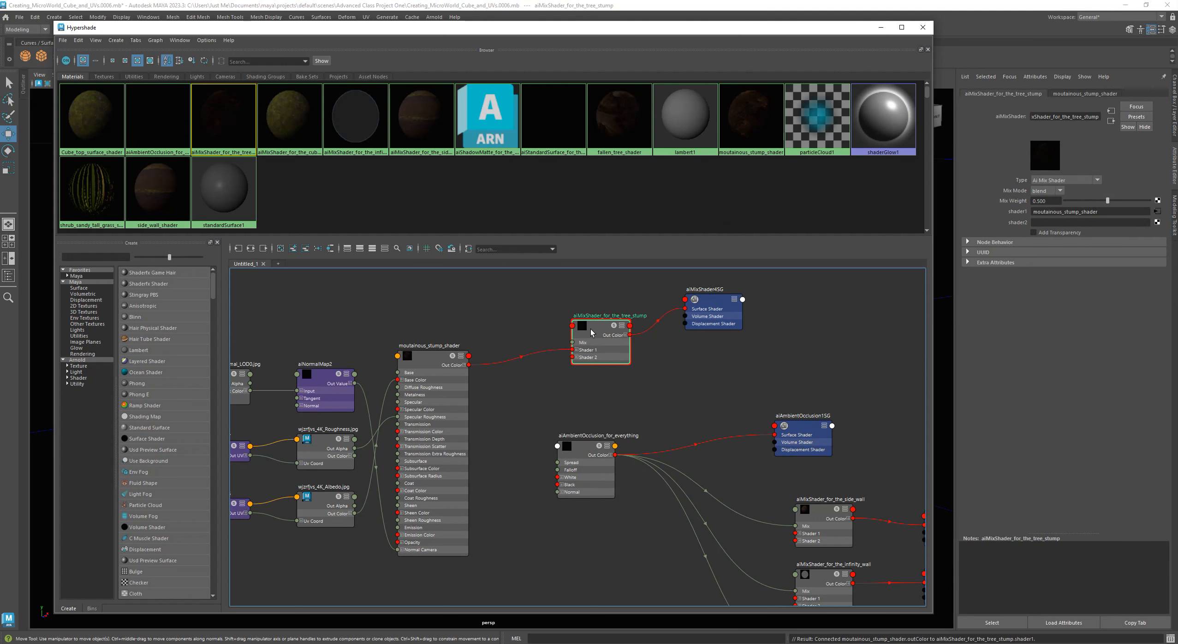
Expand Out Color on aiAmbientOcclusion_for_everything and connect Out Color R to Mix on aiMixShader_for_the_tree_stump.
click(610, 455)
scroll(610, 458, up, 3)
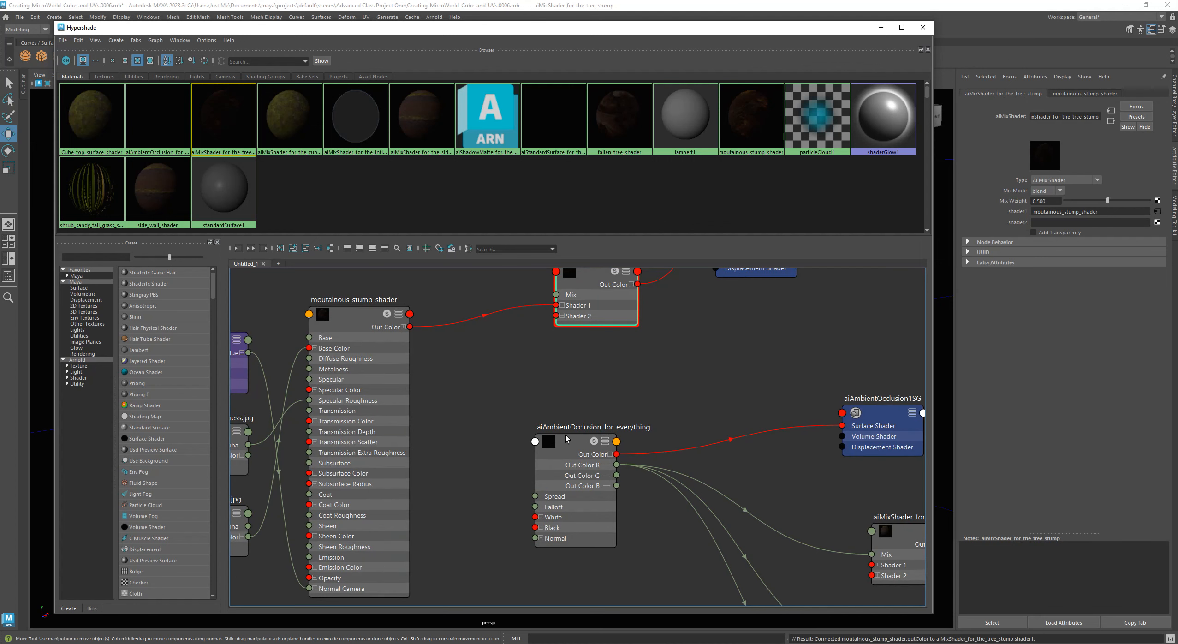
scroll(704, 373, down, 3)
scroll(673, 417, up, 1)
drag(594, 474, 564, 473)
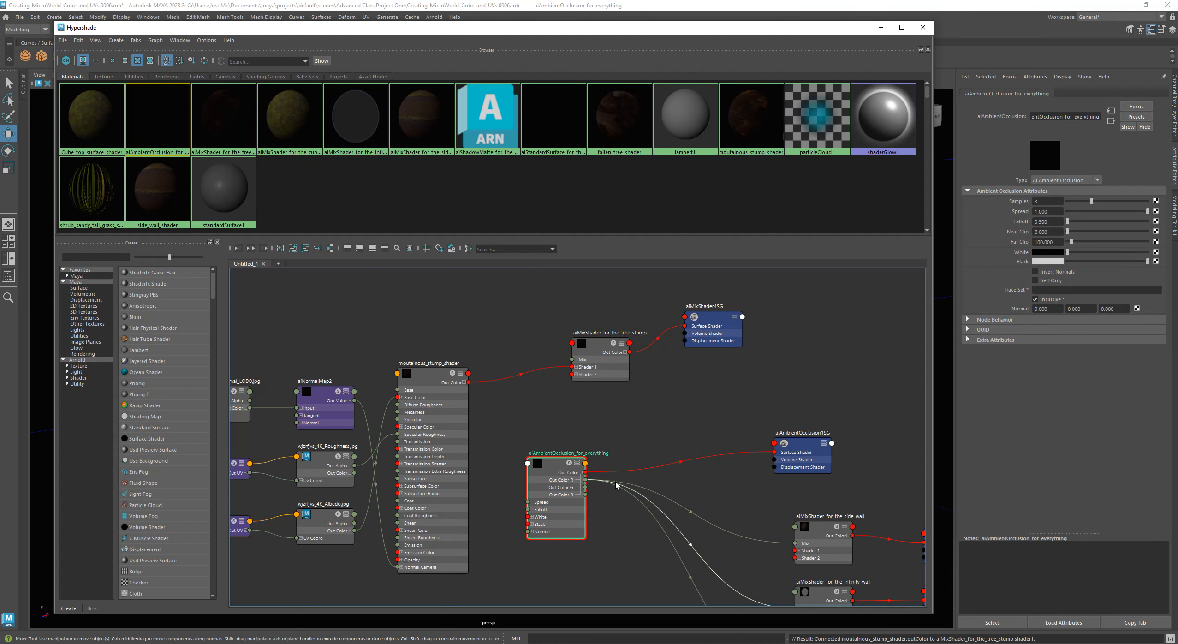
alt+middle_drag(733, 498, 702, 446)
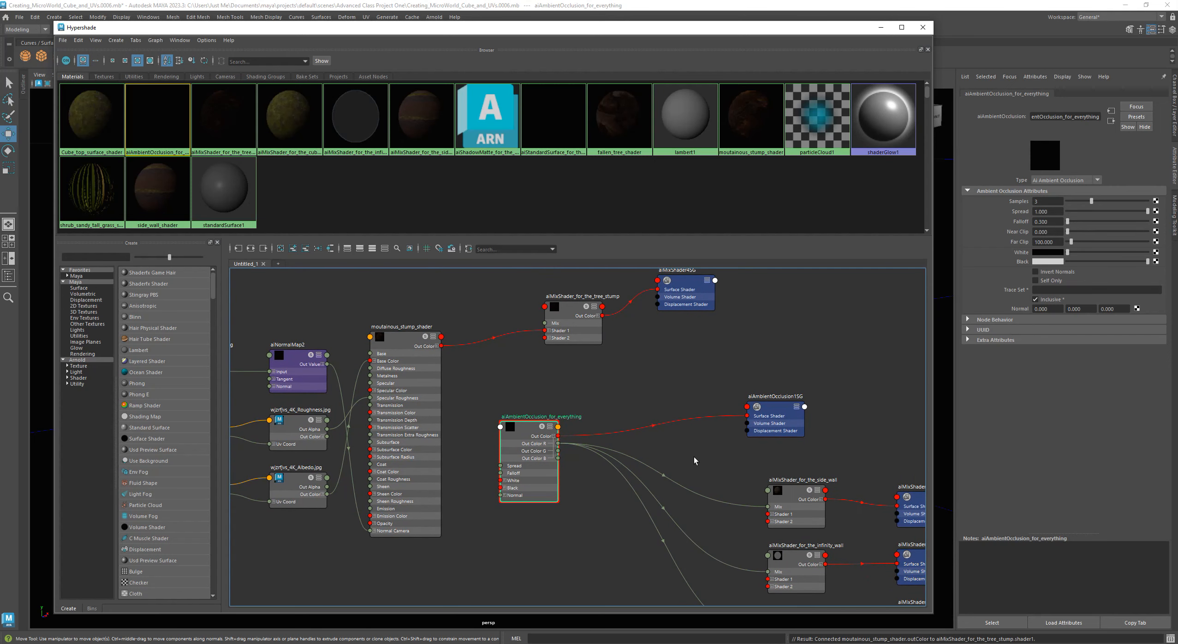
alt+middle_drag(692, 459, 789, 533)
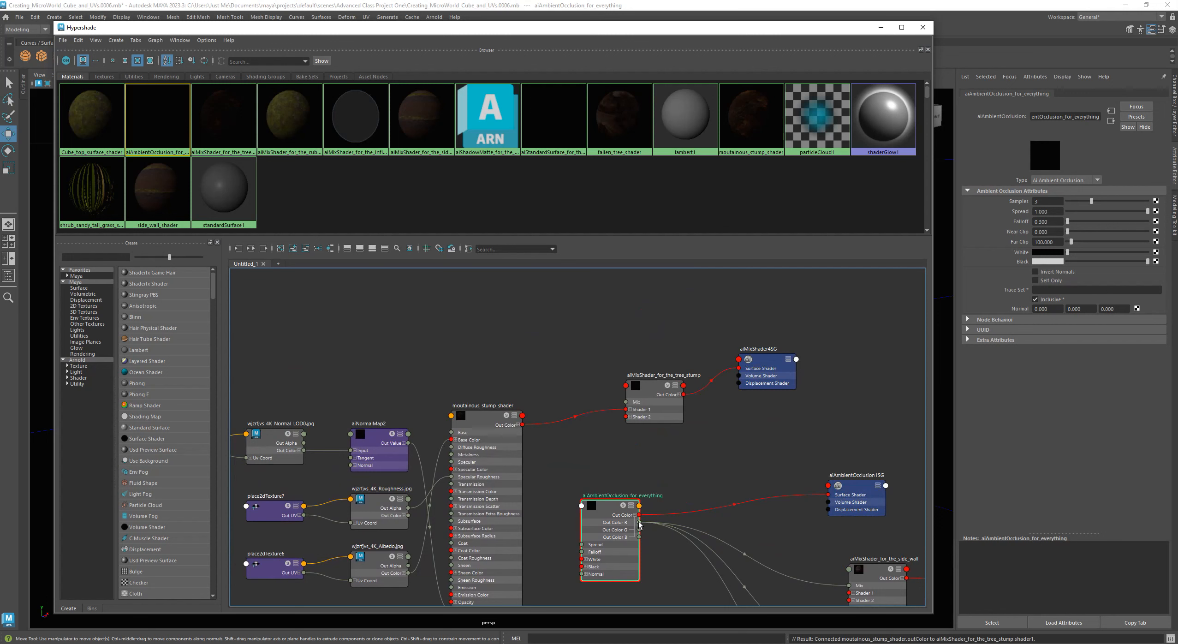
drag(639, 523, 674, 352)
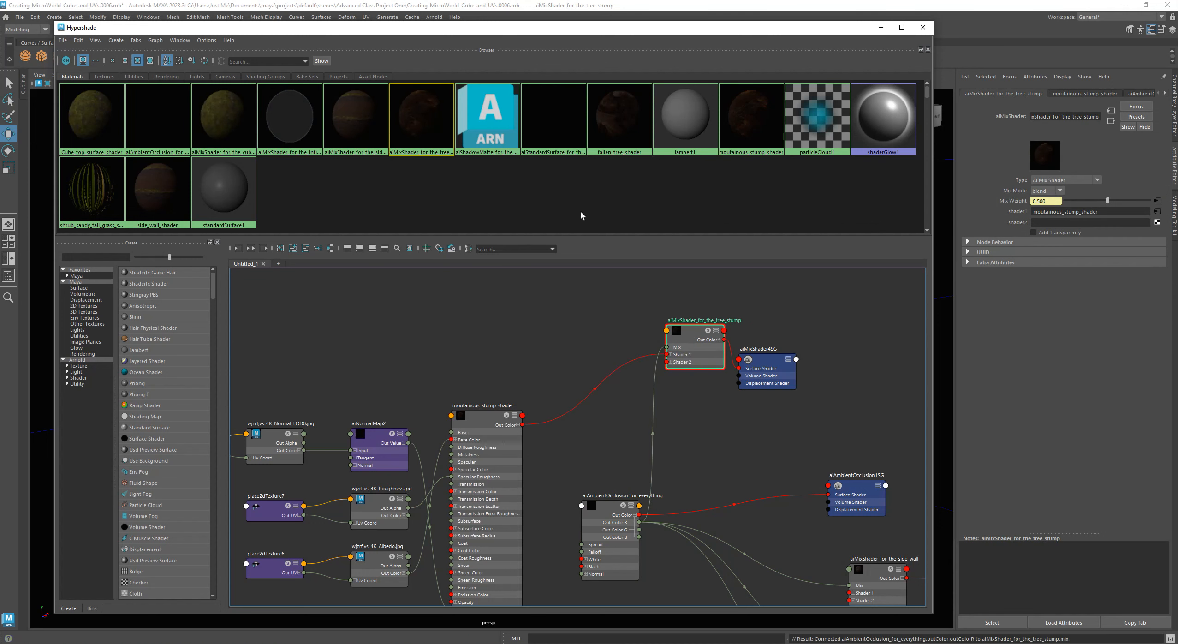
drag(693, 328, 637, 327)
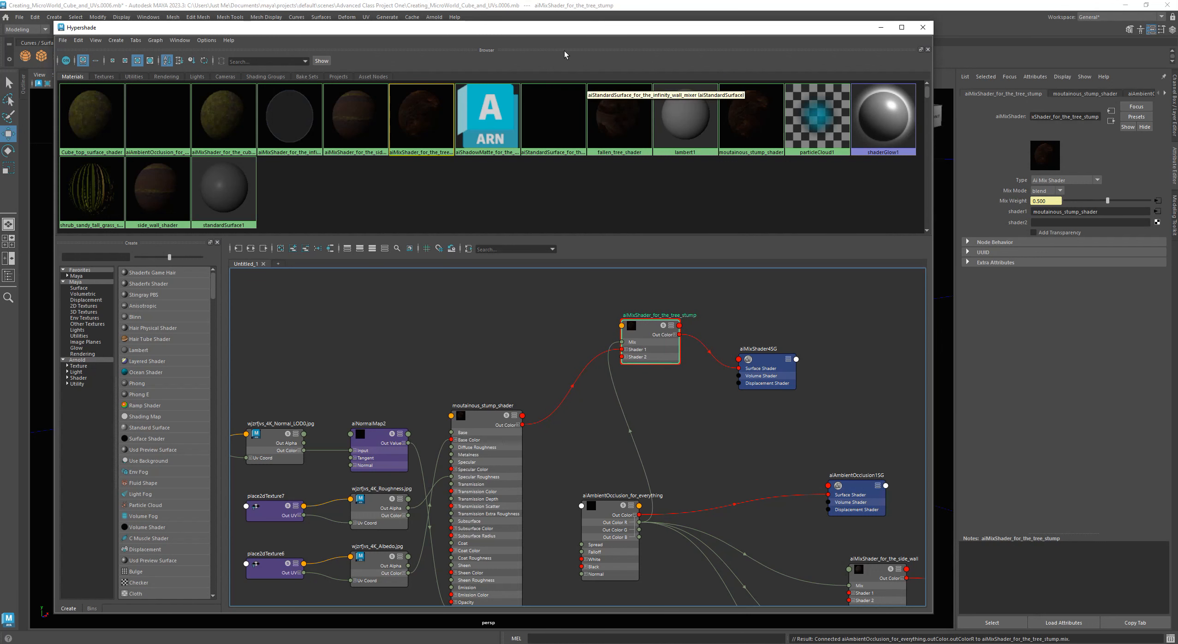
Assign aiMixShader_for_the_tree_stump to the mountainous tree stump in the viewport, moving the Hypershade window clear of the model.
drag(566, 21, 510, 218)
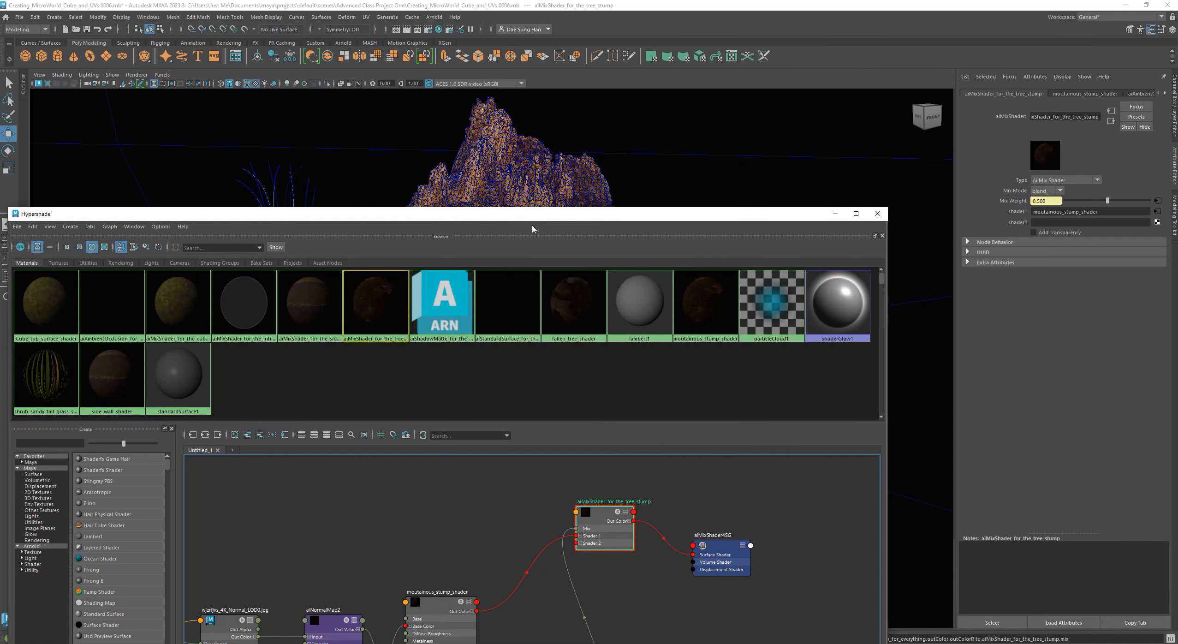
drag(595, 519, 596, 515)
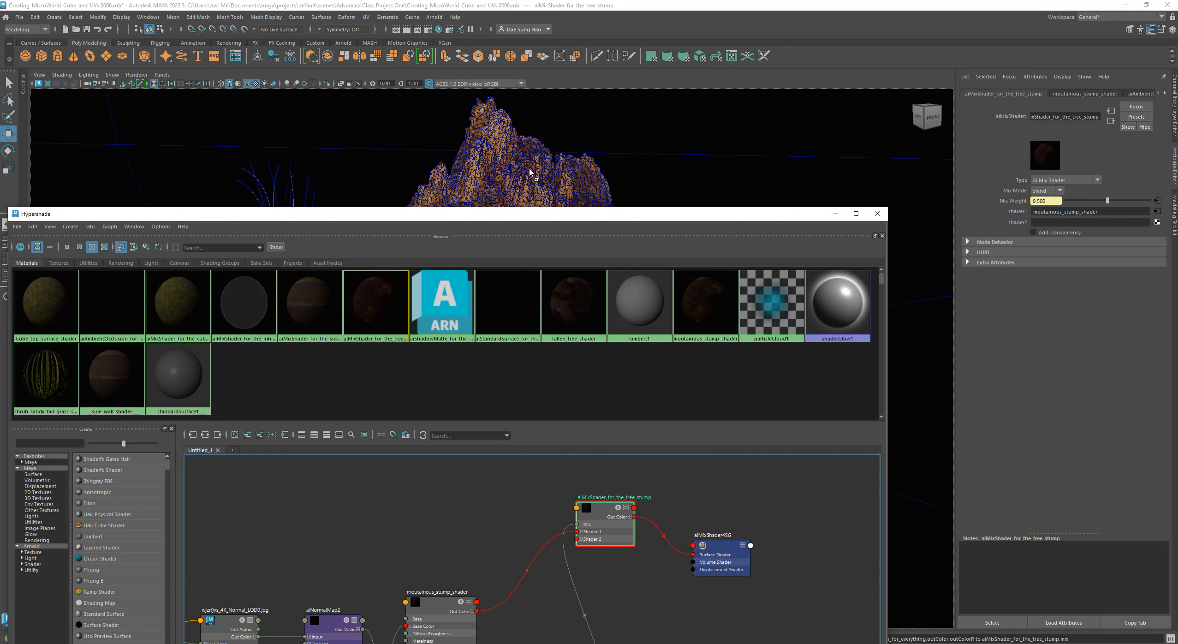
middle_drag(530, 173, 529, 170)
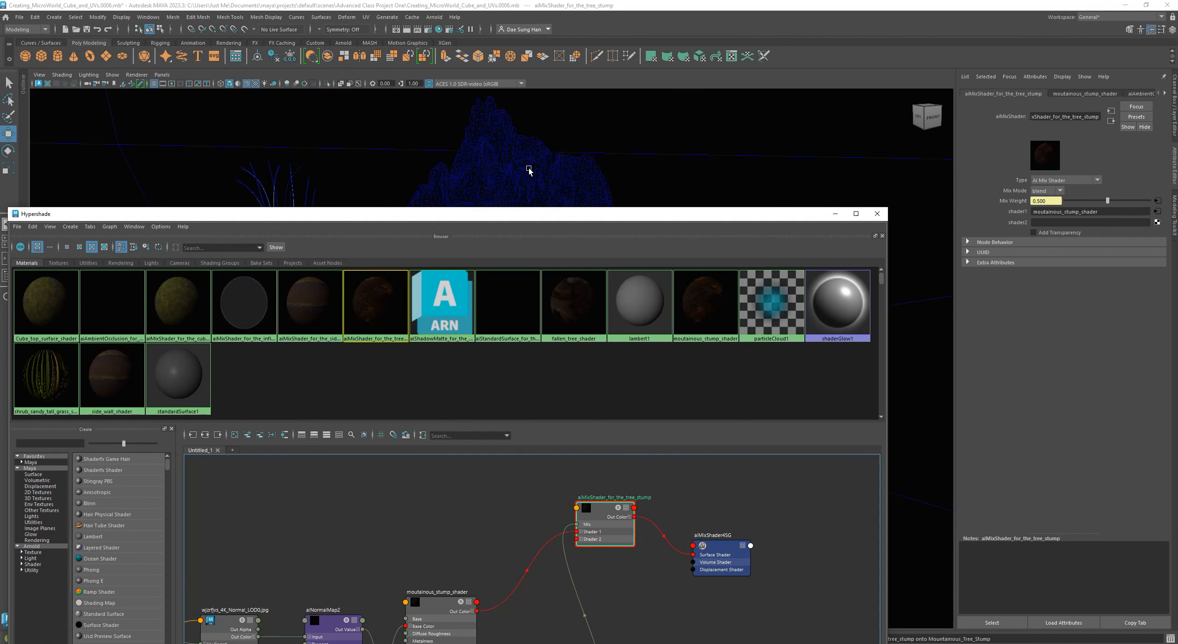
drag(533, 217, 518, 448)
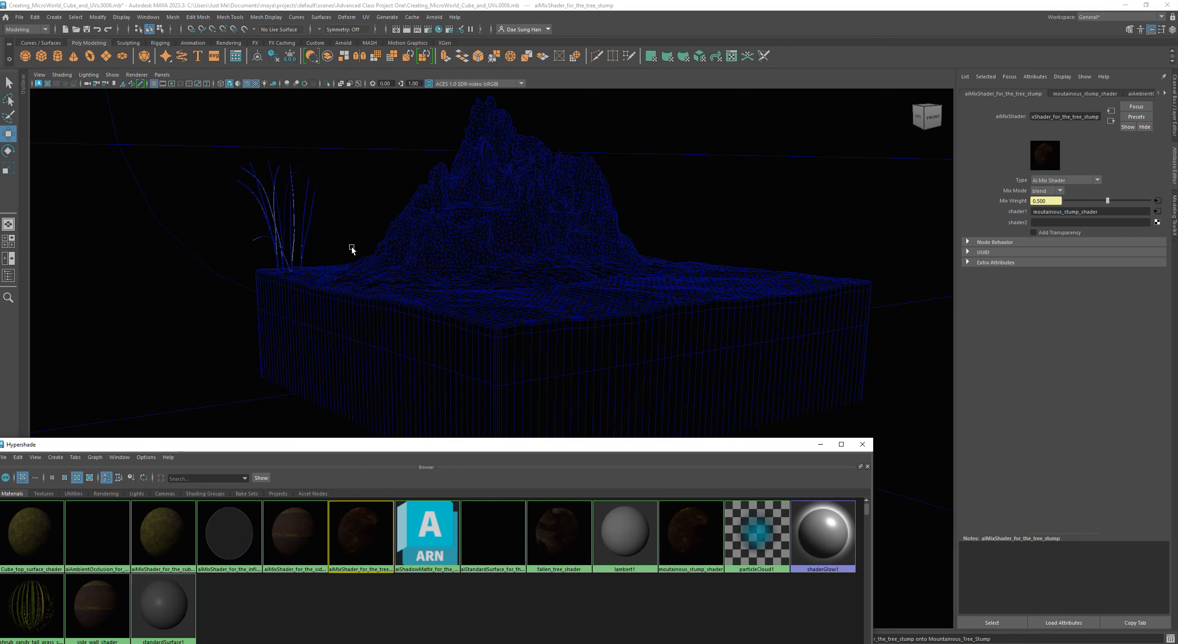
Open the Arnold RenderView and update the full scene to render the stump with its new mix shader.
click(395, 28)
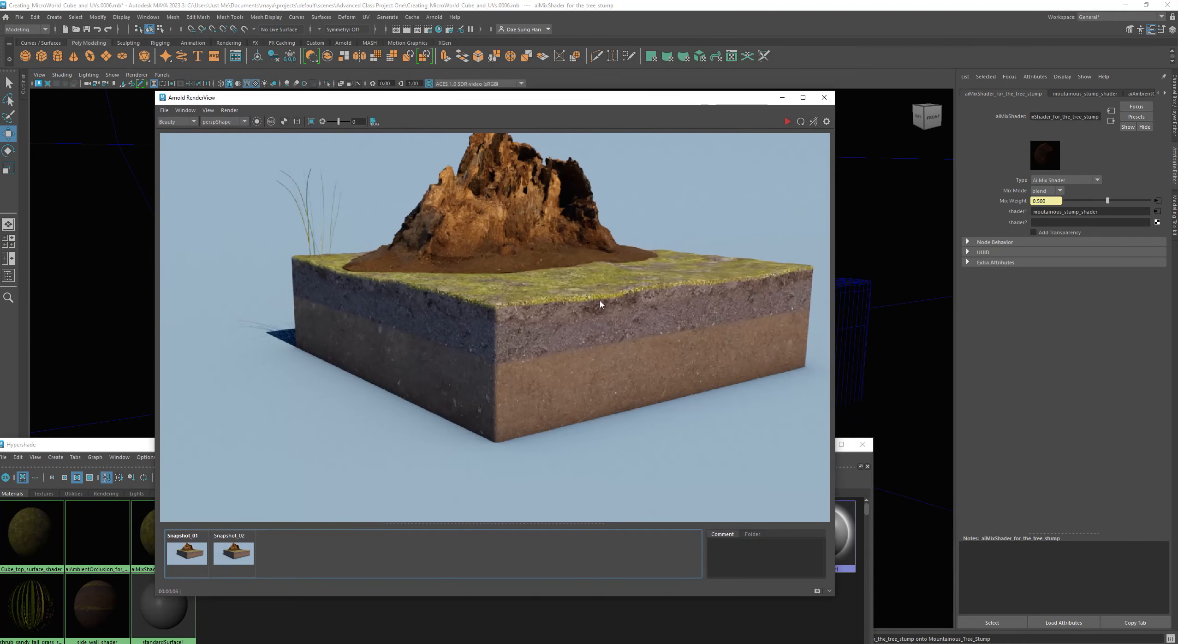
click(210, 552)
click(232, 552)
click(236, 554)
click(230, 111)
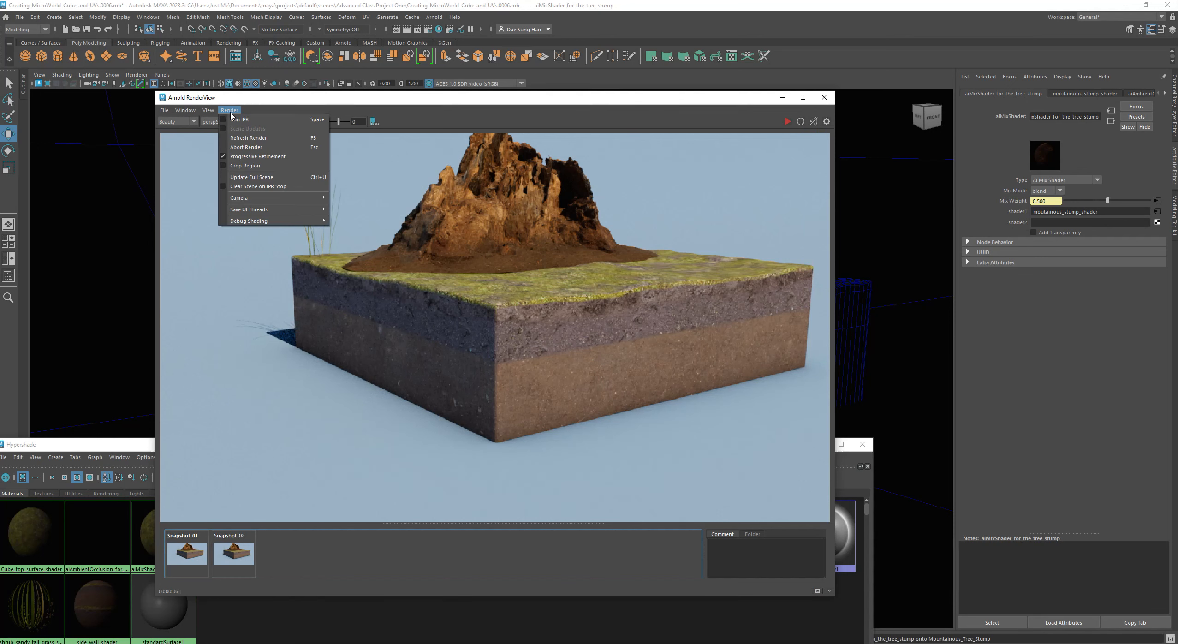
click(252, 178)
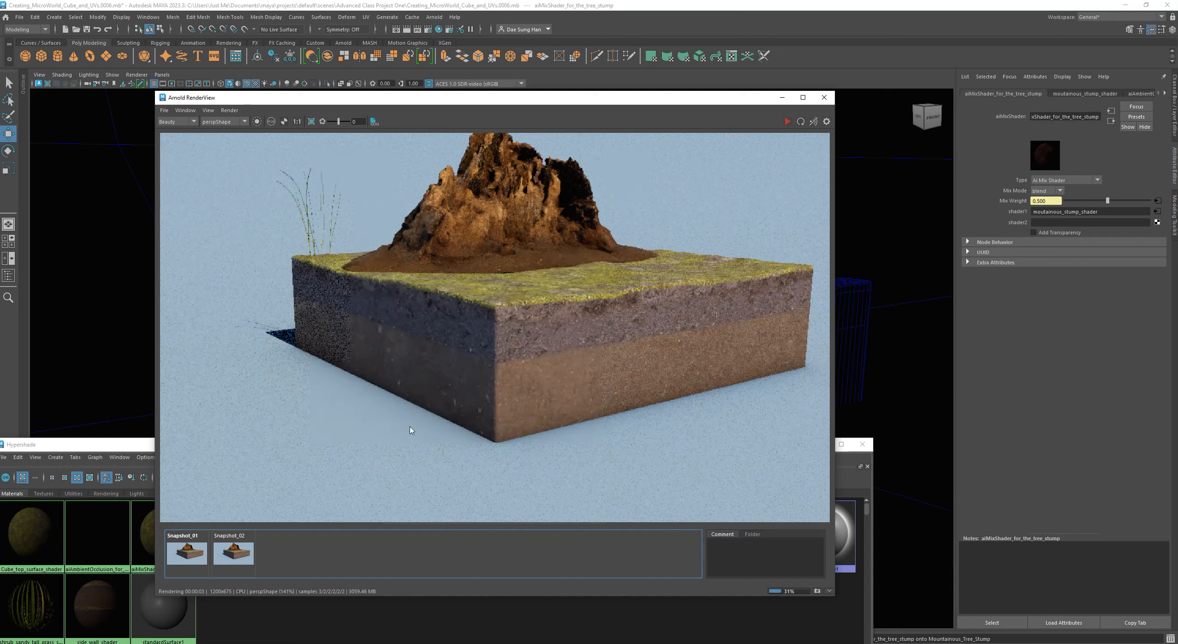
Compare the updated render of the tree stump with Snapshot_02.
click(235, 549)
click(235, 548)
click(236, 549)
click(236, 549)
click(236, 549)
click(236, 549)
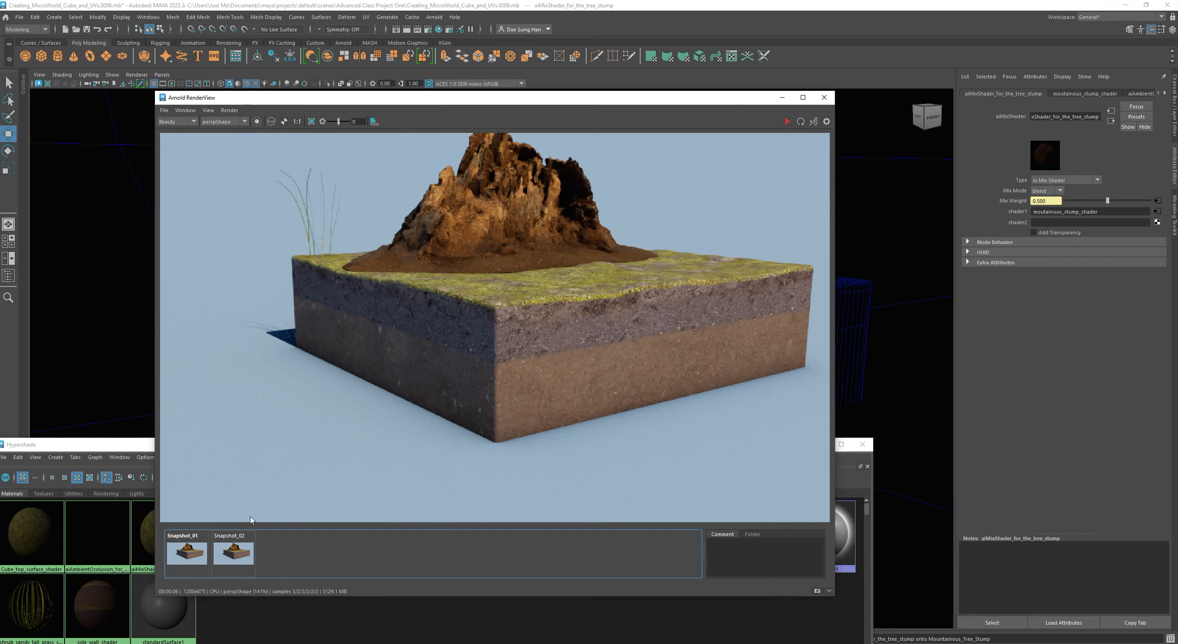
Display the render at 1:1 scale and store it as a new snapshot.
click(297, 122)
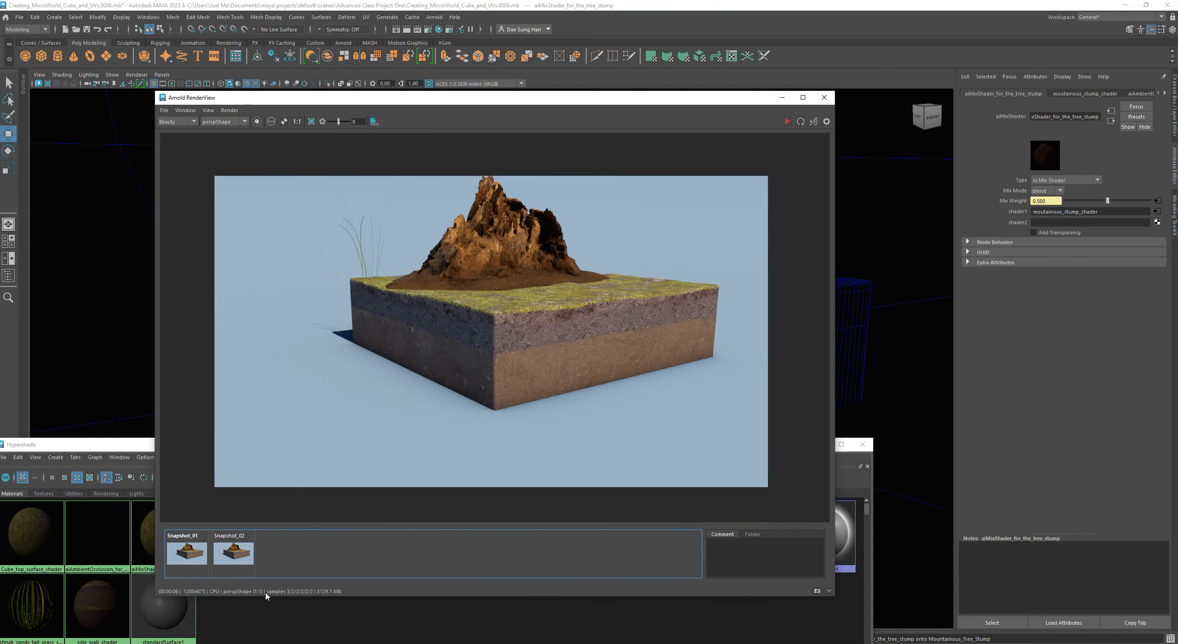
click(234, 560)
click(238, 559)
click(817, 591)
Compare Snapshot_02 with the newly stored snapshot to examine the ambient occlusion on the stump.
click(227, 550)
click(273, 552)
click(231, 551)
click(268, 553)
click(270, 554)
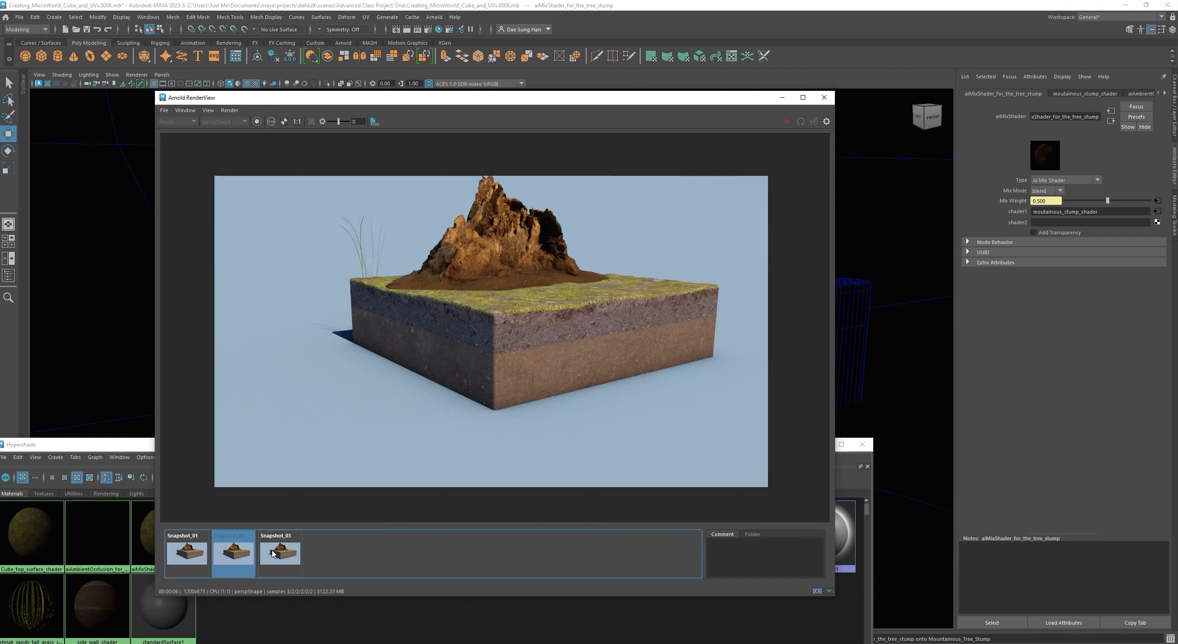
Compare Snapshot_02 with Snapshot_03, in full and enlarged, to examine the ambient occlusion on the stump and cube.
click(273, 553)
click(233, 552)
click(276, 553)
click(249, 554)
click(276, 556)
scroll(538, 281, up, 5)
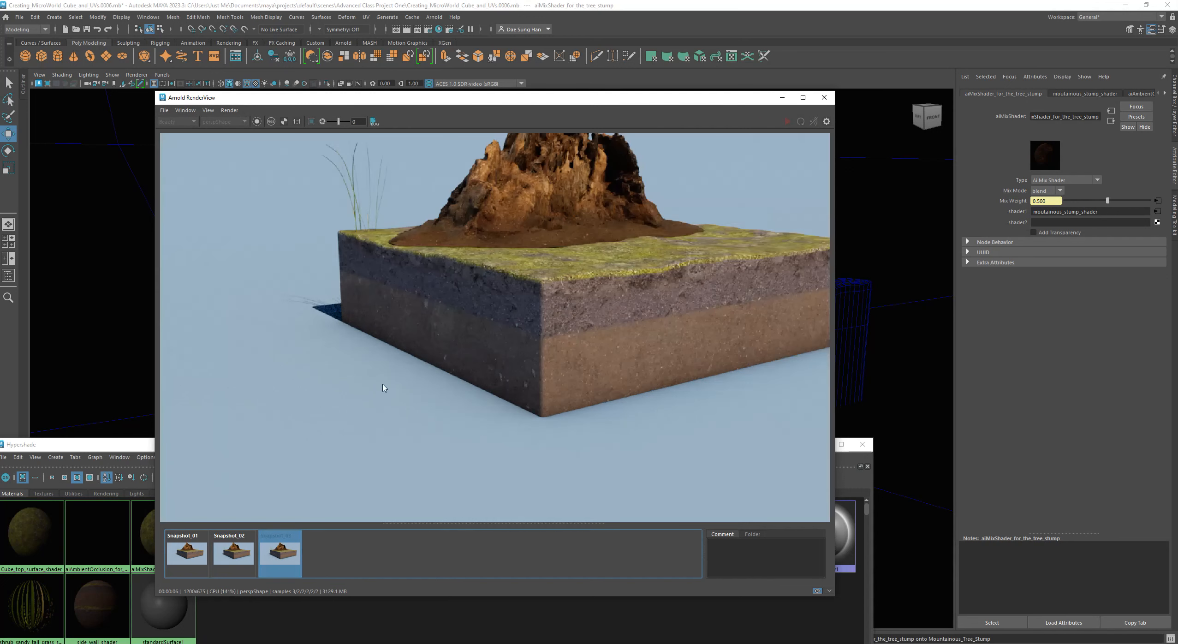
scroll(412, 485, down, 2)
click(233, 552)
click(290, 559)
click(251, 558)
click(281, 559)
click(242, 555)
click(281, 556)
click(242, 555)
click(282, 559)
Examine the stump's crevices and soil base close up in Snapshot_02 and Snapshot_03, ending with the live render at 1:1.
scroll(650, 368, up, 3)
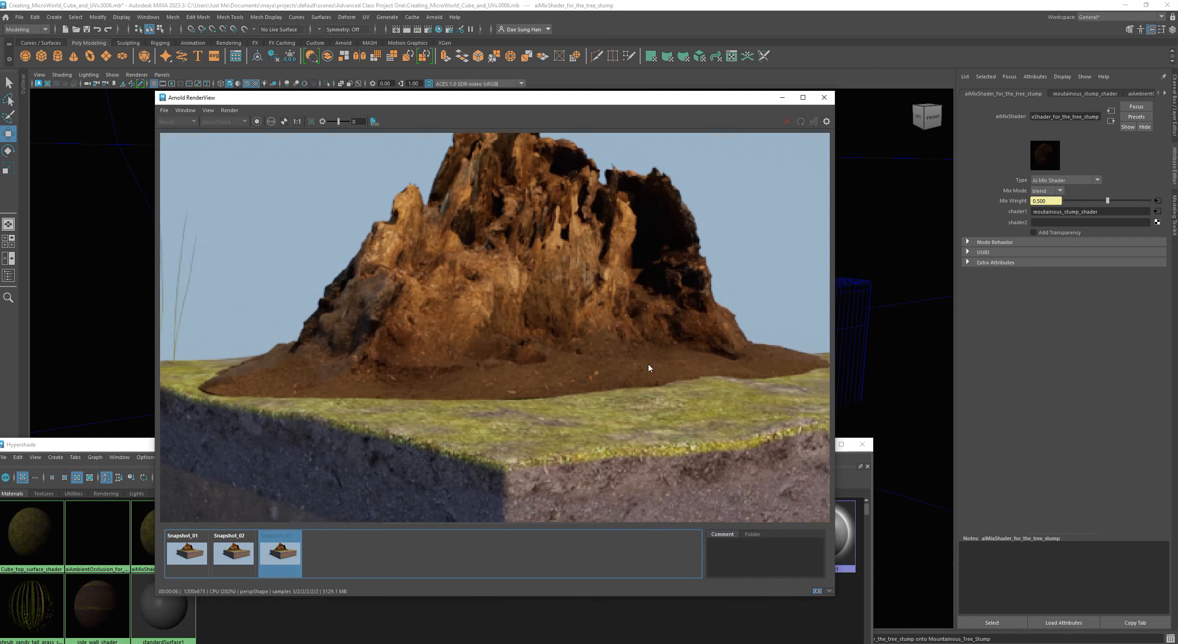
click(240, 556)
click(281, 556)
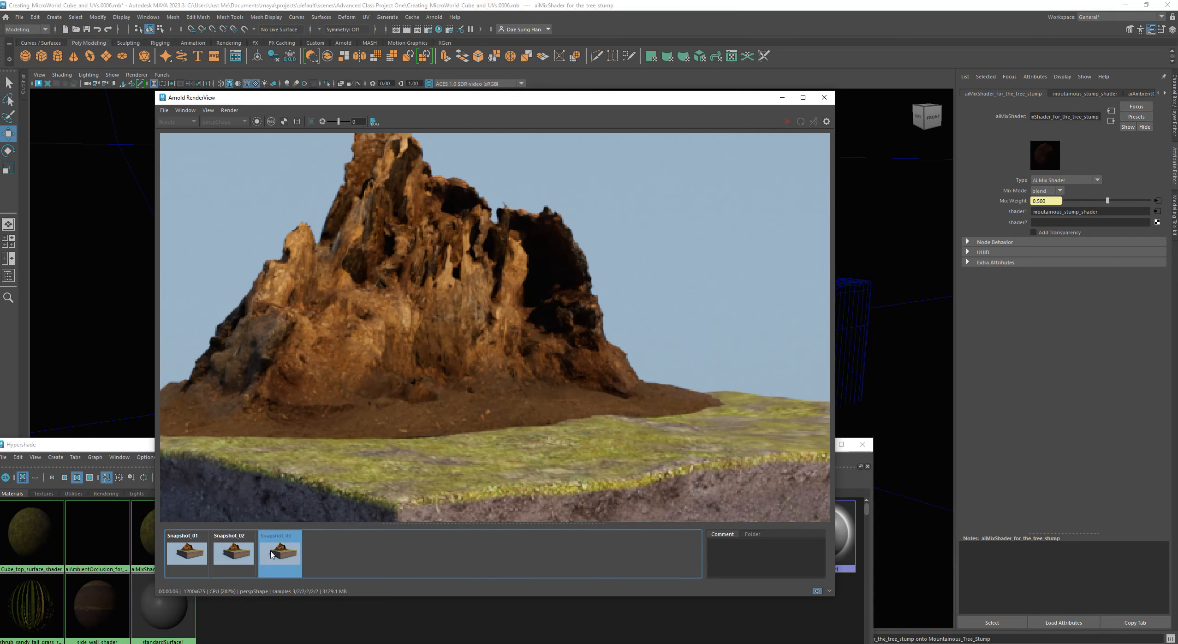
click(219, 556)
click(267, 555)
click(242, 552)
click(277, 555)
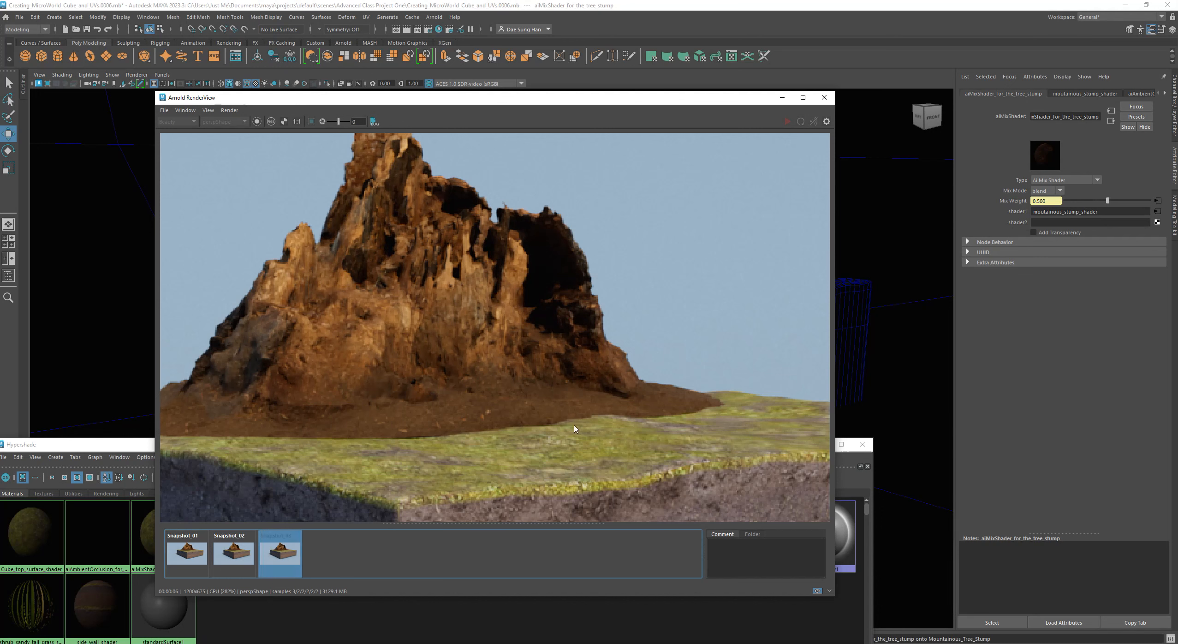
scroll(648, 441, up, 3)
click(220, 559)
click(265, 559)
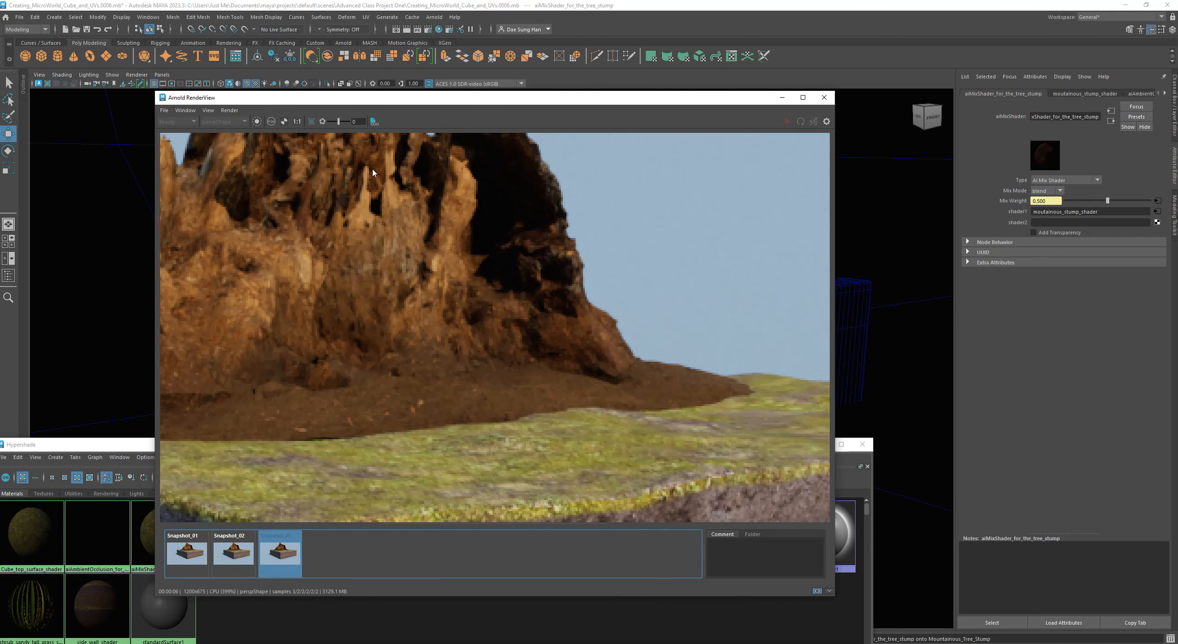
click(296, 121)
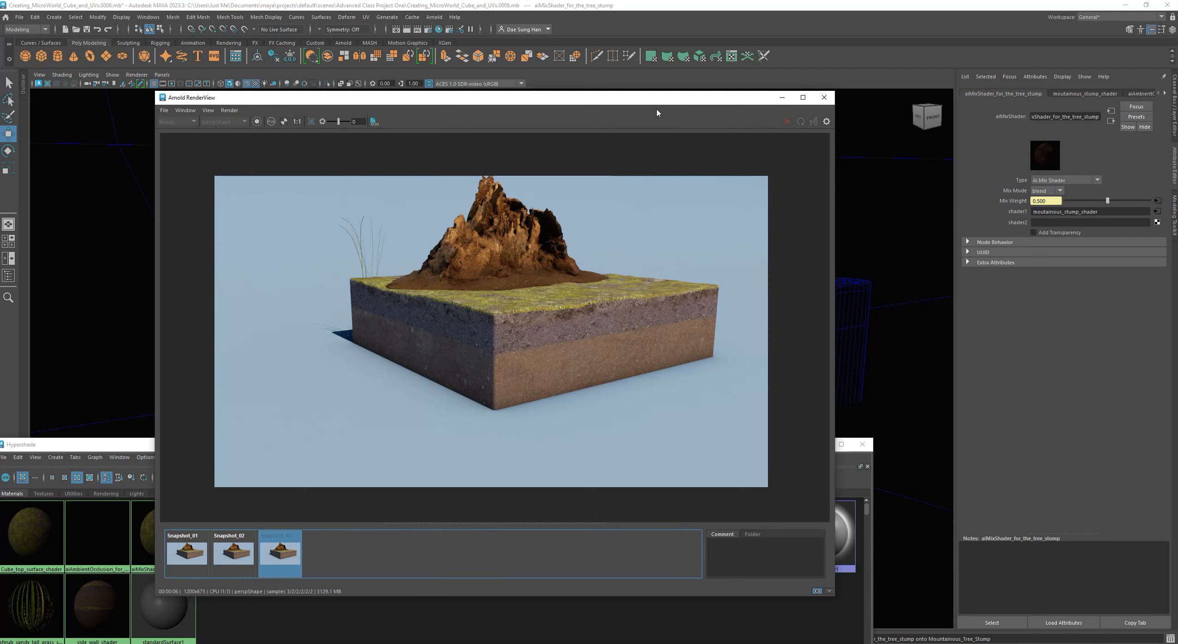
click(279, 553)
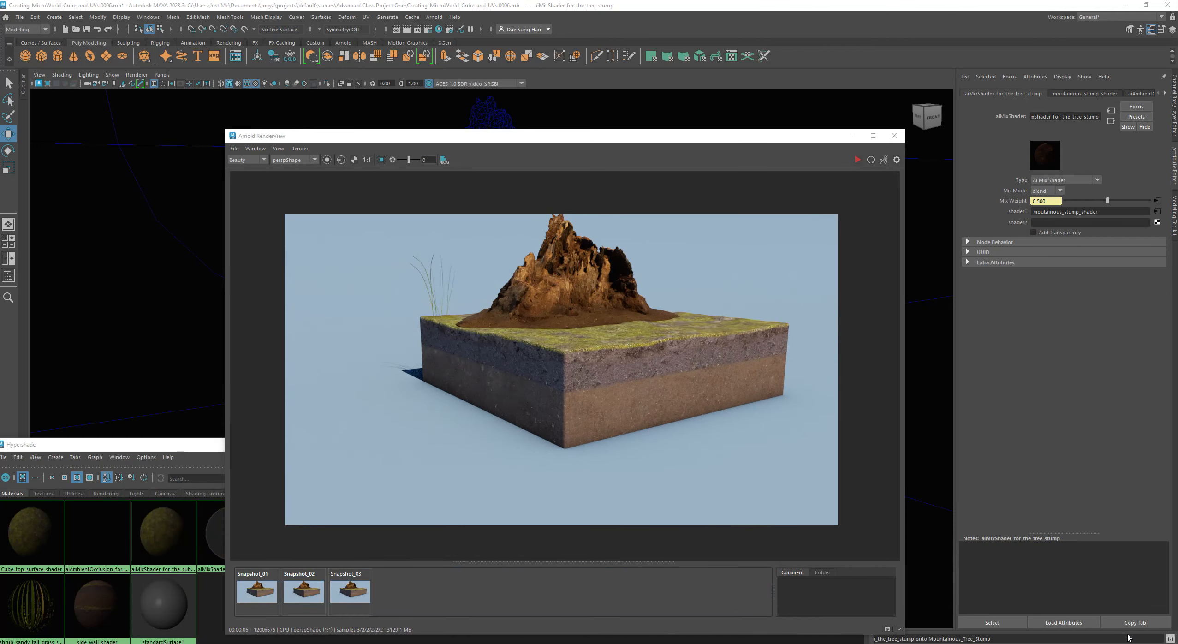
Orbit the perspective camera to a higher angle over the stump and cube and update the full scene render.
drag(523, 140, 507, 330)
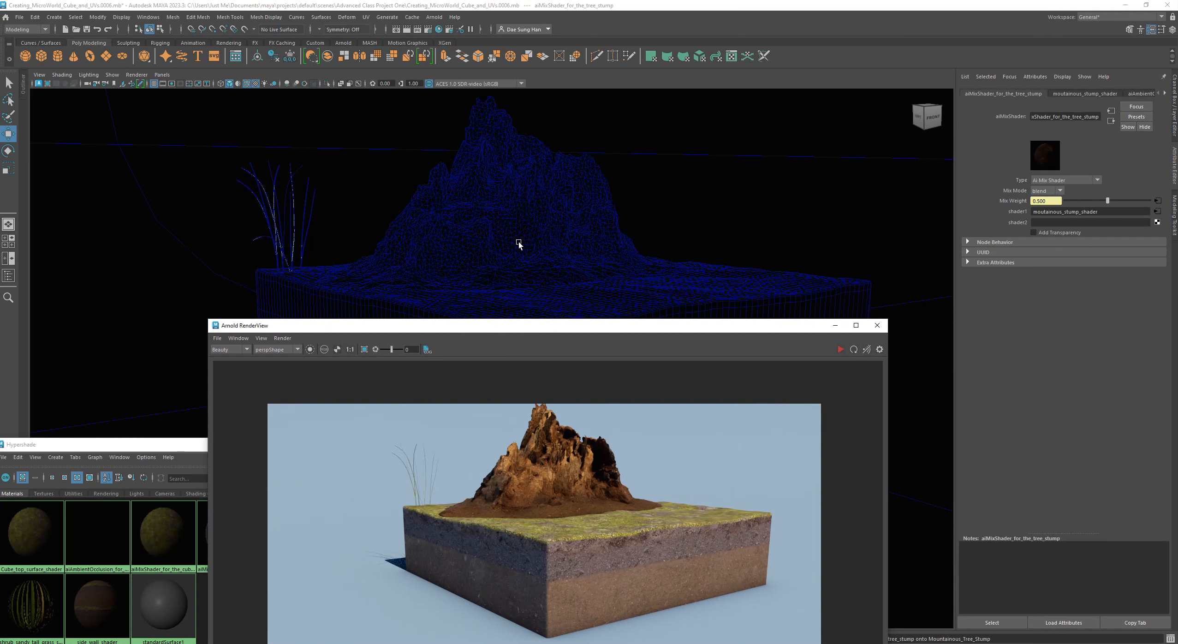
alt+drag(549, 228, 588, 218)
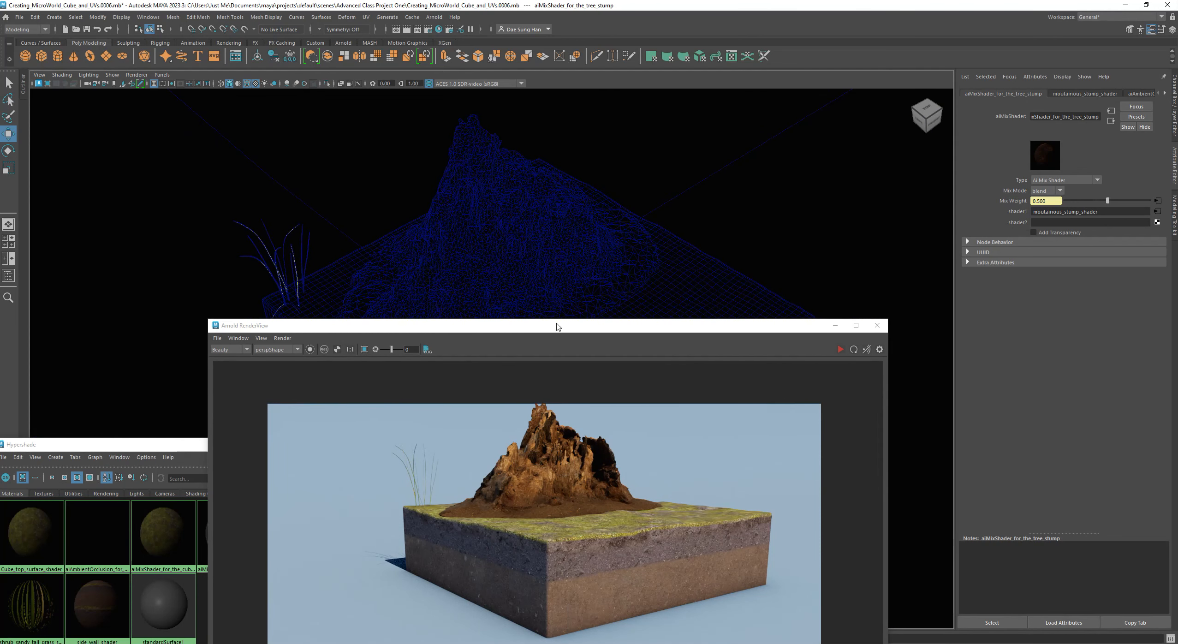
drag(558, 326, 350, 421)
alt+drag(557, 302, 487, 377)
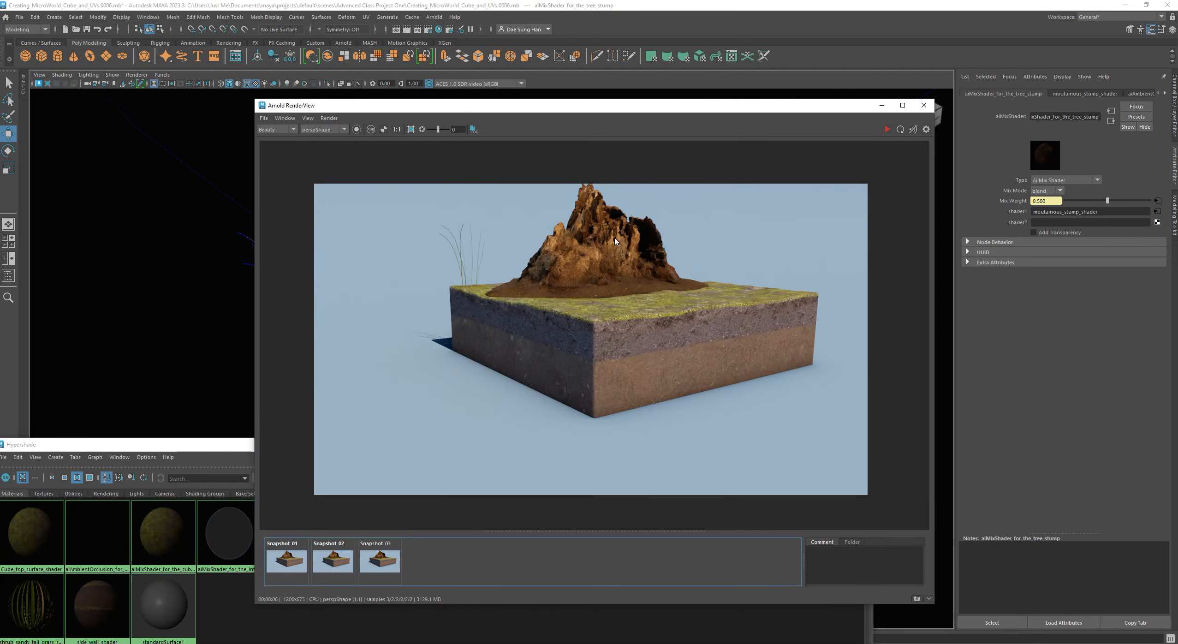
click(329, 118)
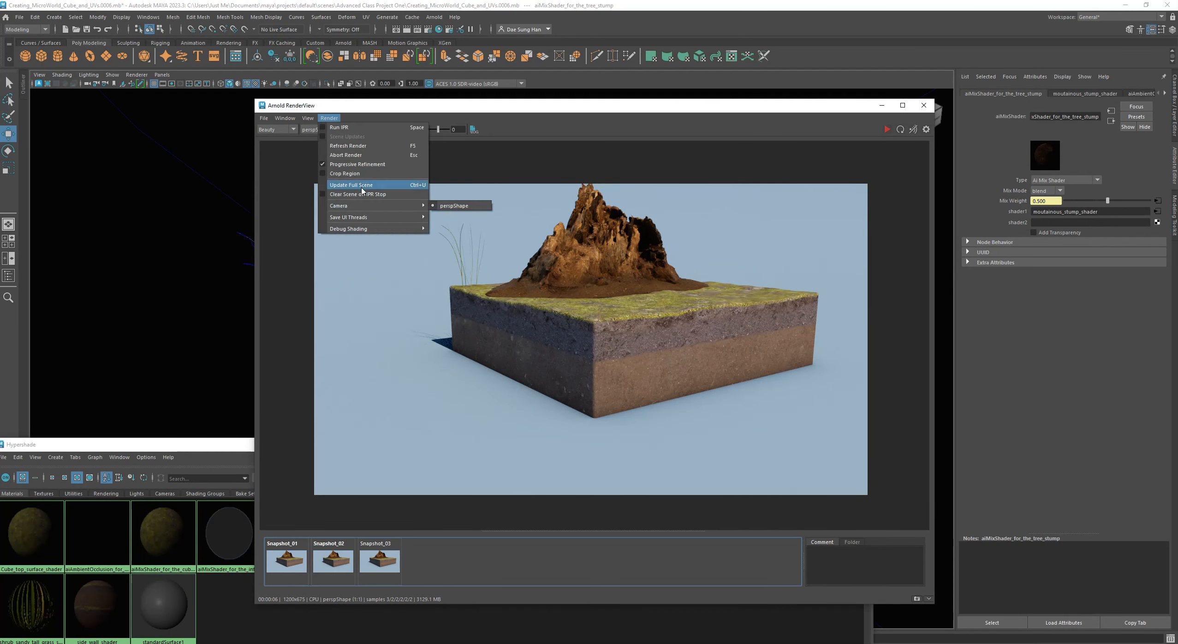
click(461, 196)
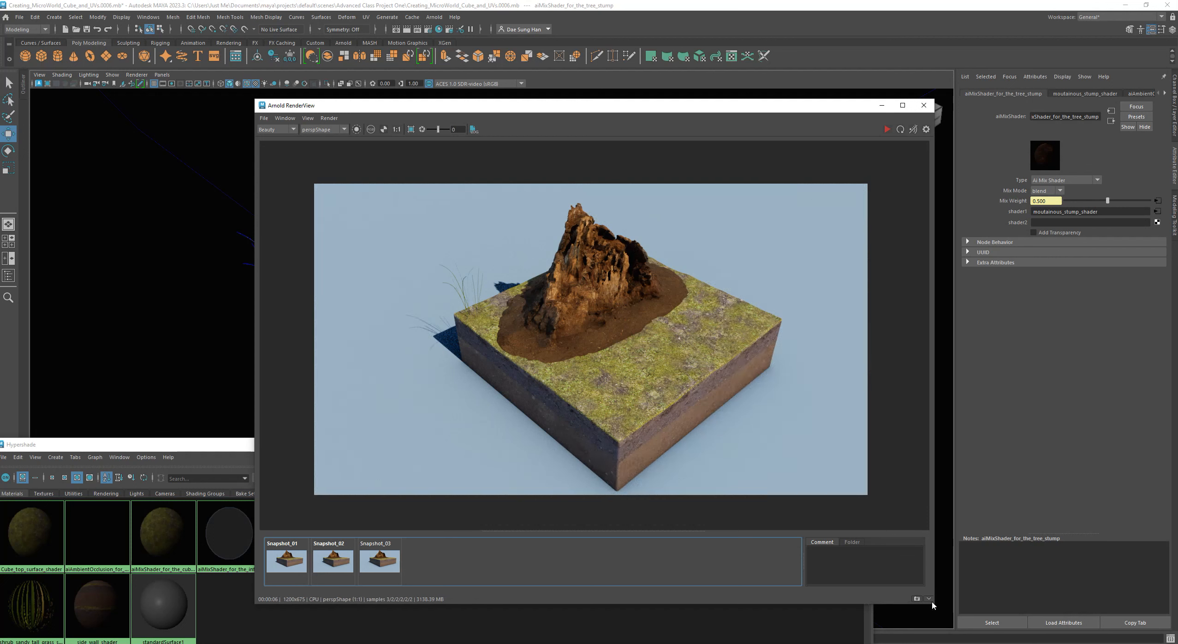
Store the elevated-angle render as a new snapshot and inspect the soil and moss around the stump in it.
click(917, 600)
click(428, 573)
click(373, 561)
click(417, 561)
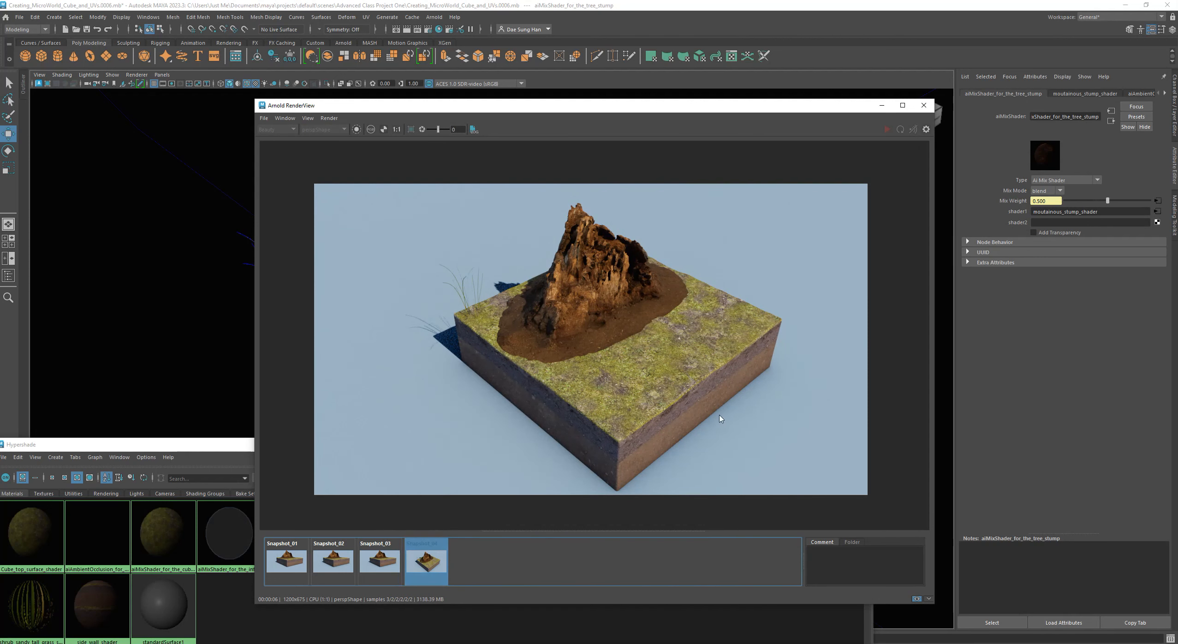
scroll(640, 304, up, 6)
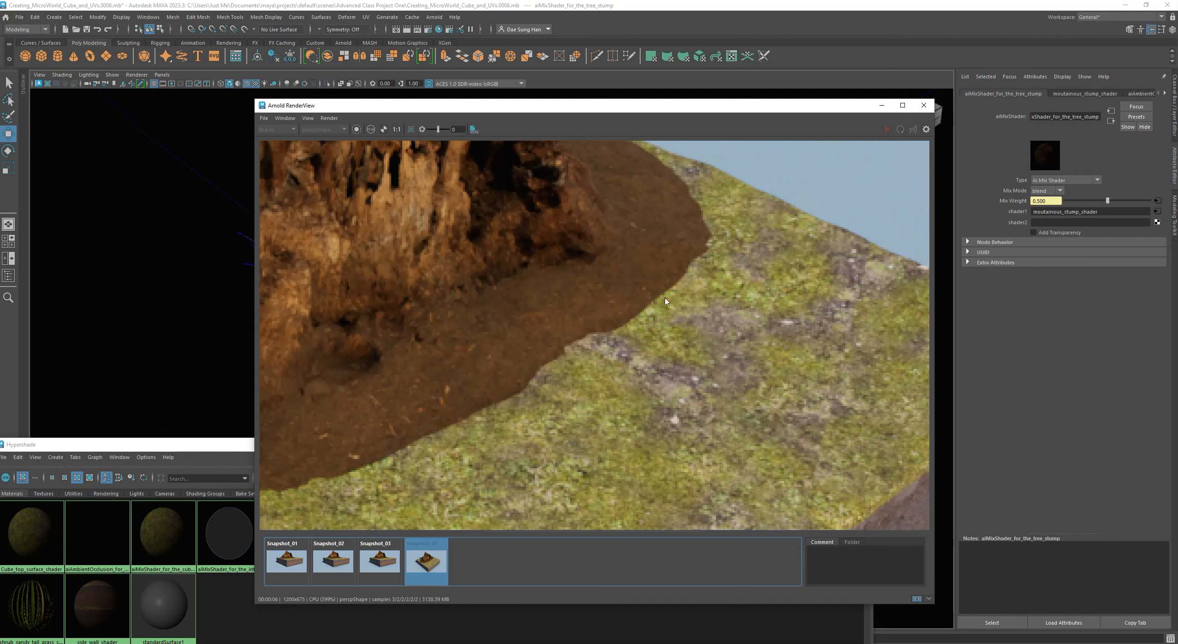
click(396, 130)
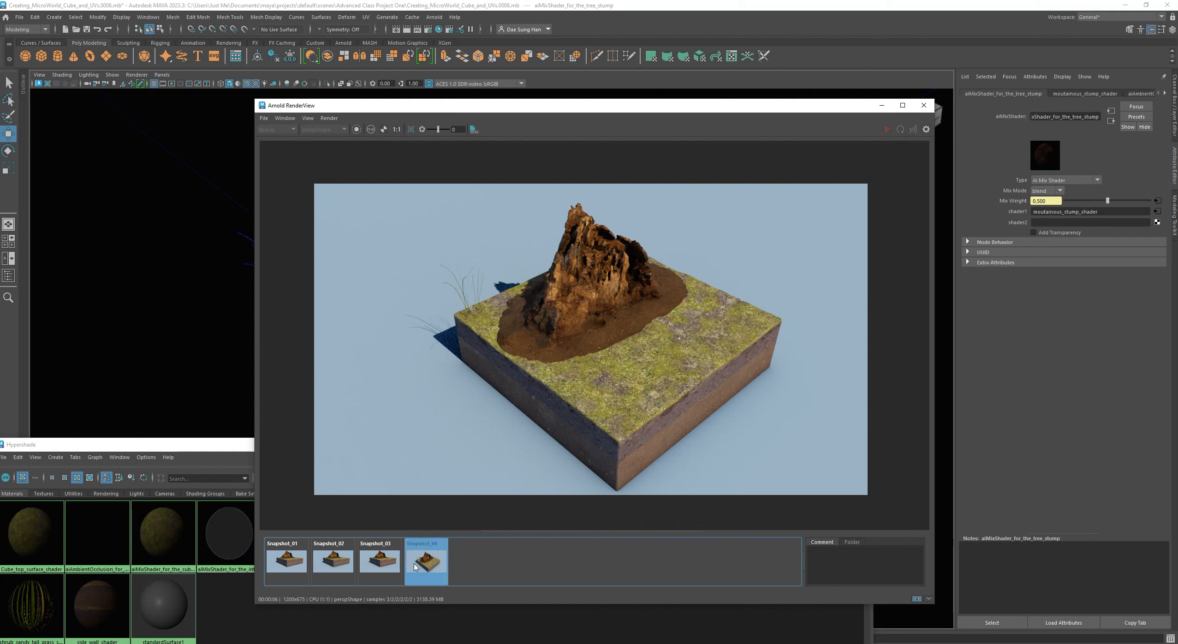
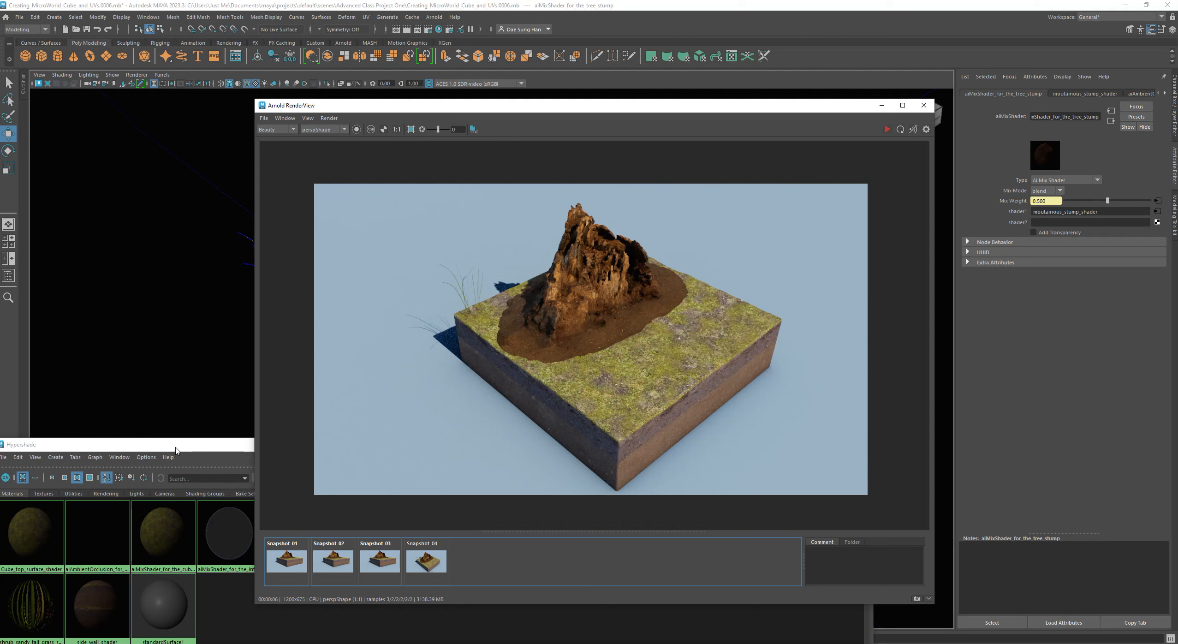
Bring the Hypershade forward, enlarge its node graph, and show the Falloff attribute of aiAmbientOcclusion_for_everything.
drag(176, 449, 248, 62)
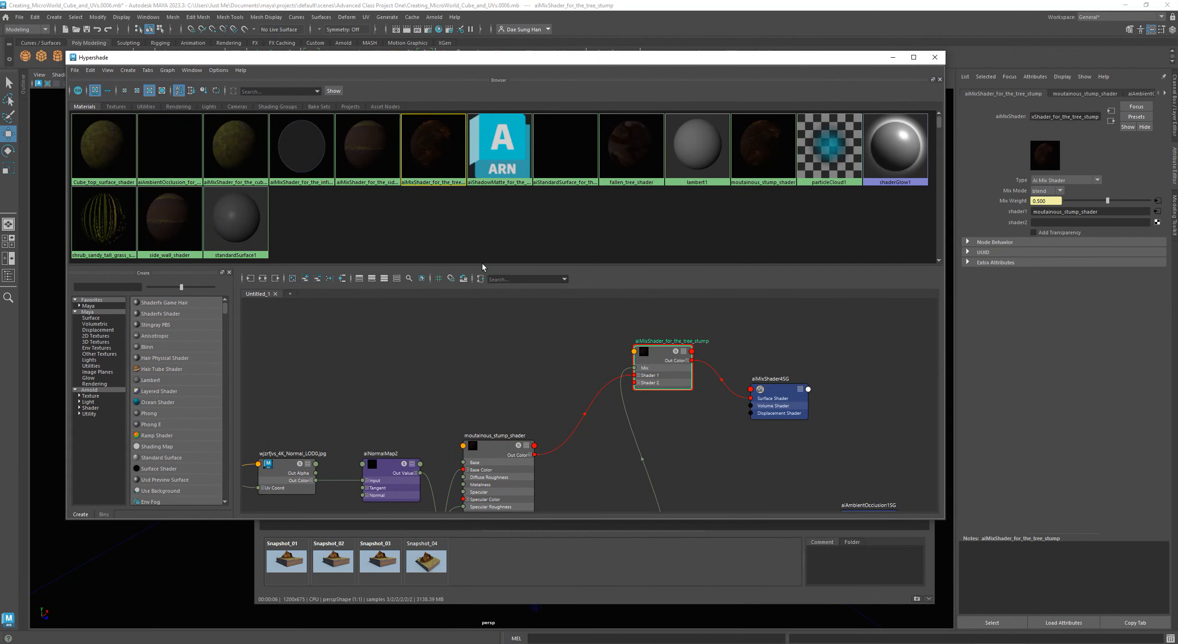
drag(484, 265, 484, 184)
click(615, 399)
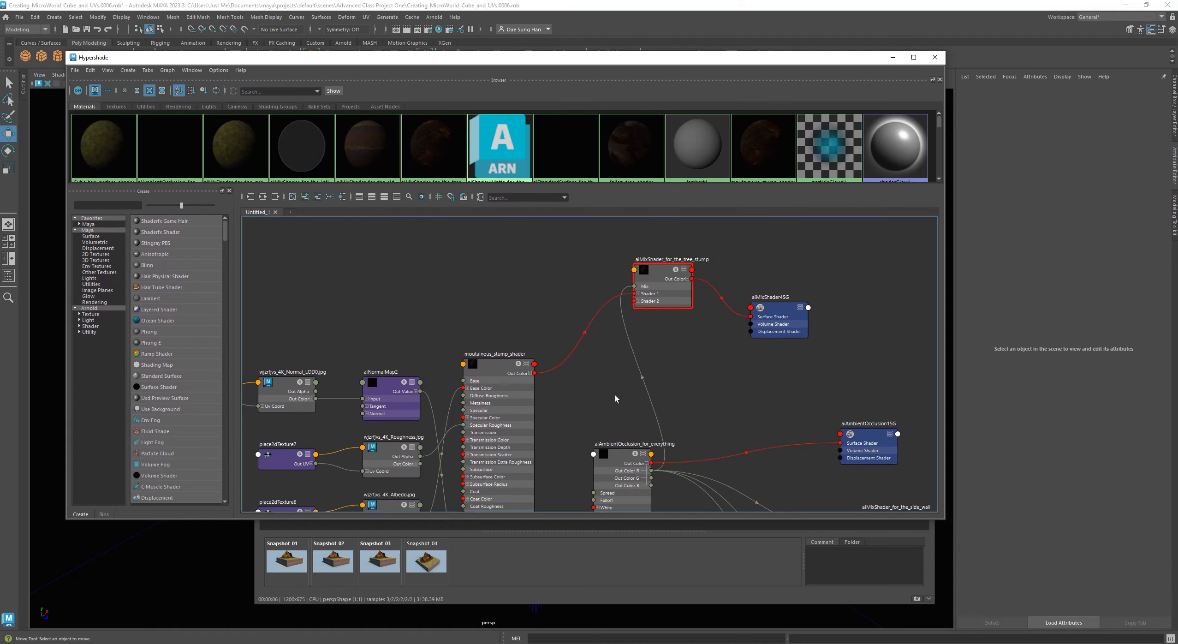
alt+middle_drag(615, 400, 531, 263)
drag(530, 319, 569, 313)
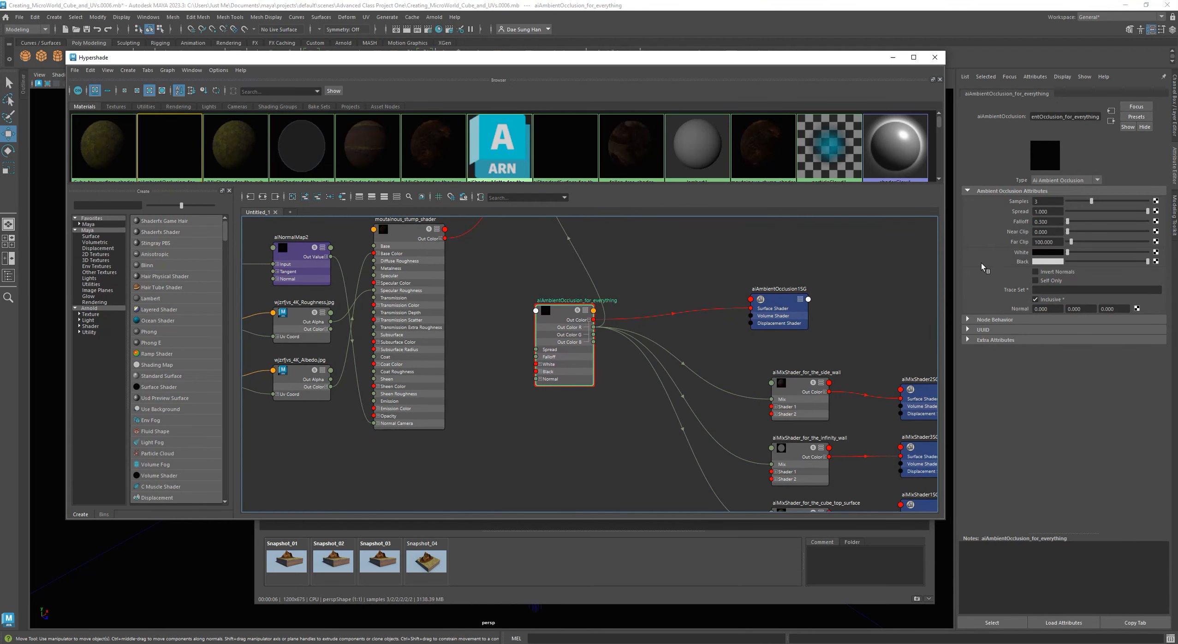
drag(1058, 222, 1018, 219)
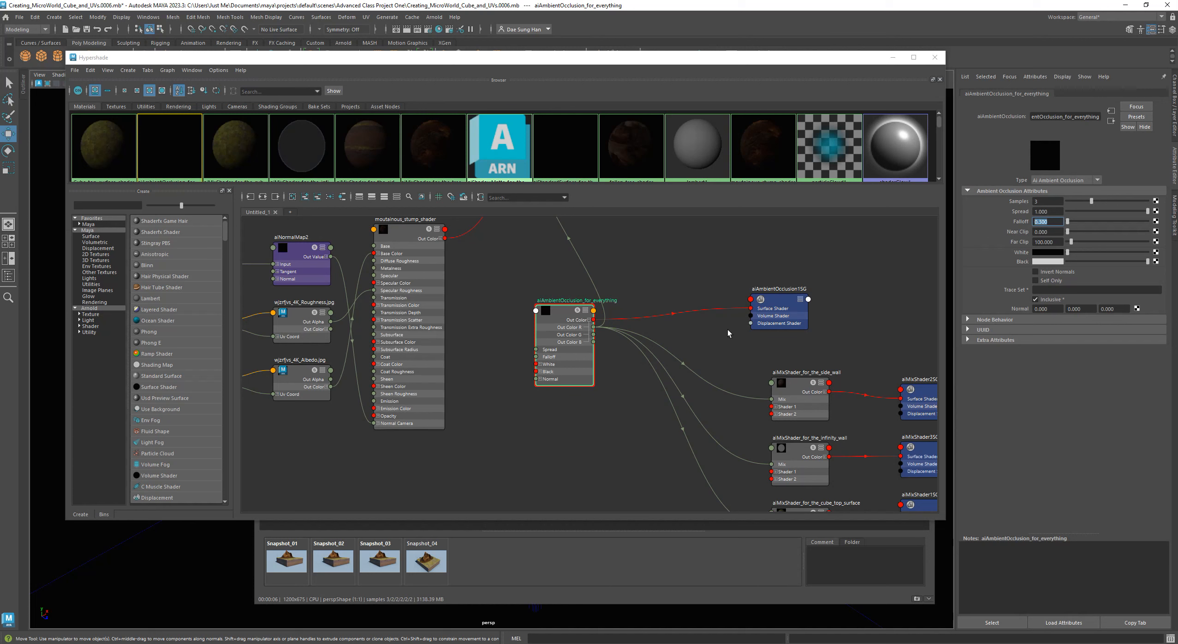
Rearrange the ambient occlusion node, its shading group, and the side wall, infinity wall and cube top mix shaders in the graph.
drag(557, 309, 524, 302)
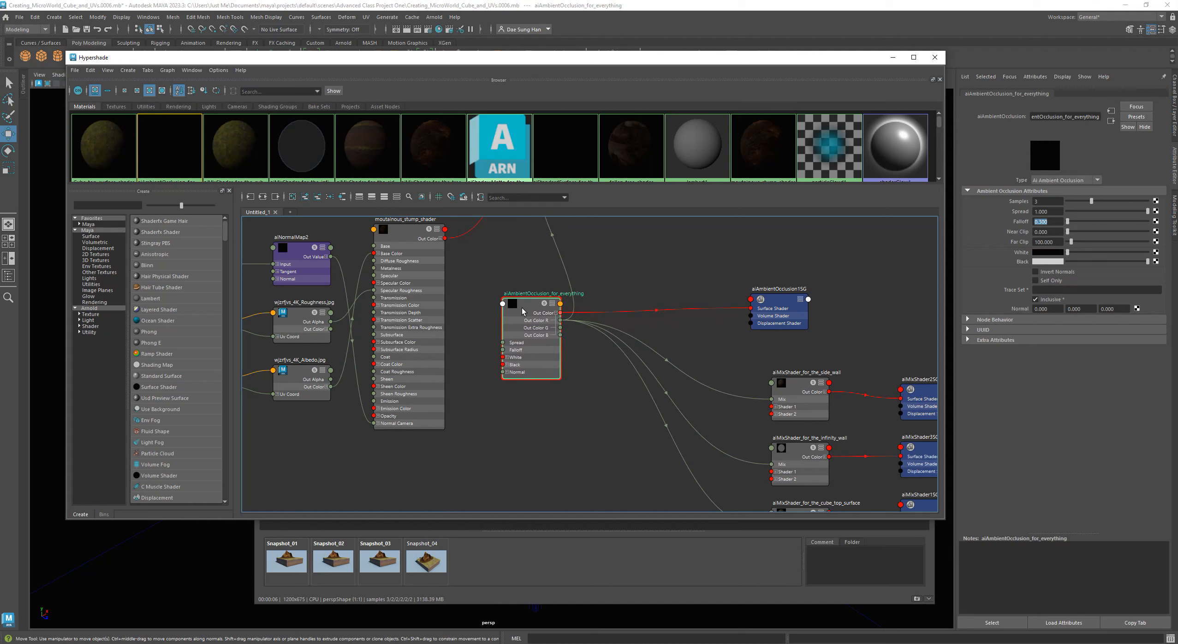
drag(778, 302, 690, 244)
drag(795, 380, 788, 328)
click(795, 446)
drag(794, 446, 796, 411)
alt+middle_drag(759, 447, 705, 394)
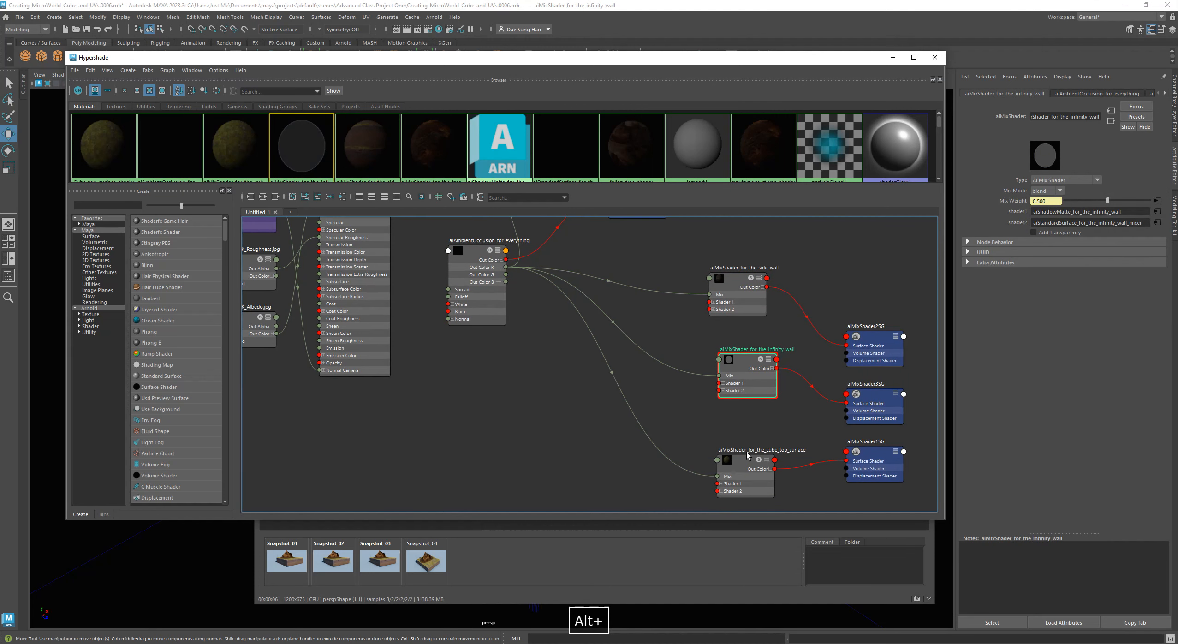
drag(748, 456, 746, 444)
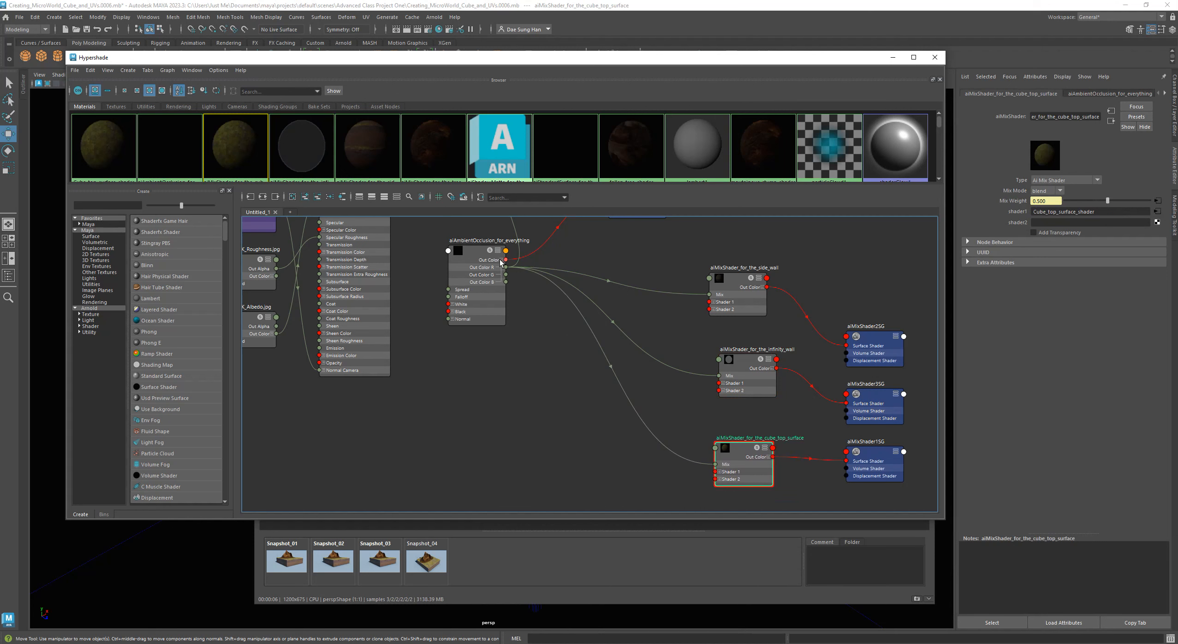
click(484, 274)
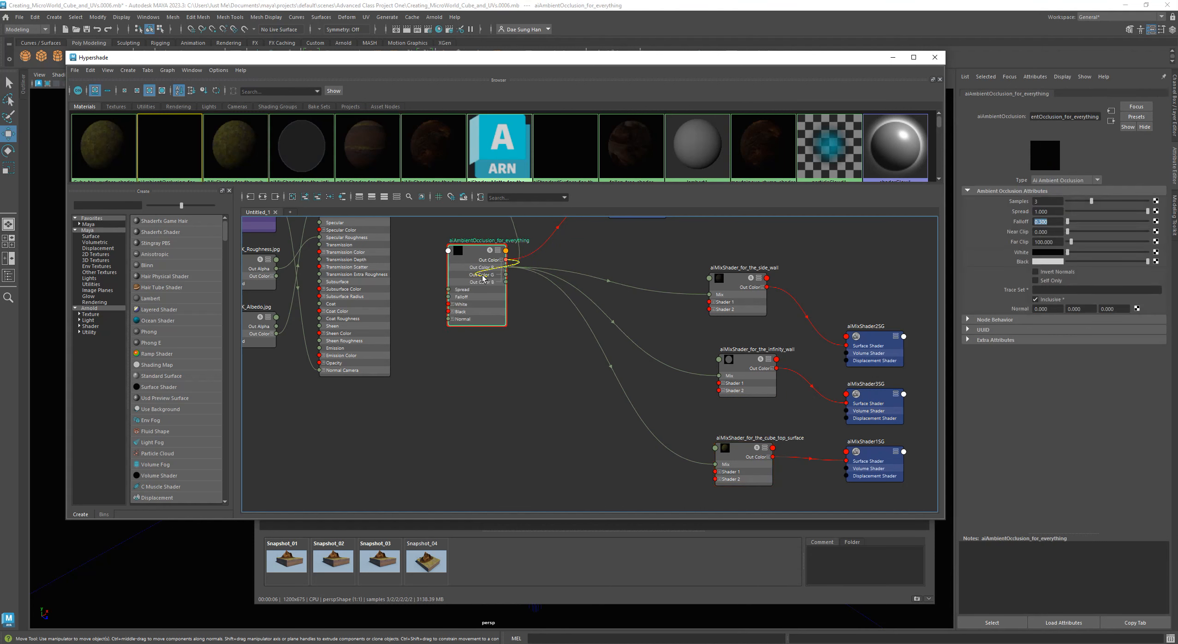
click(616, 237)
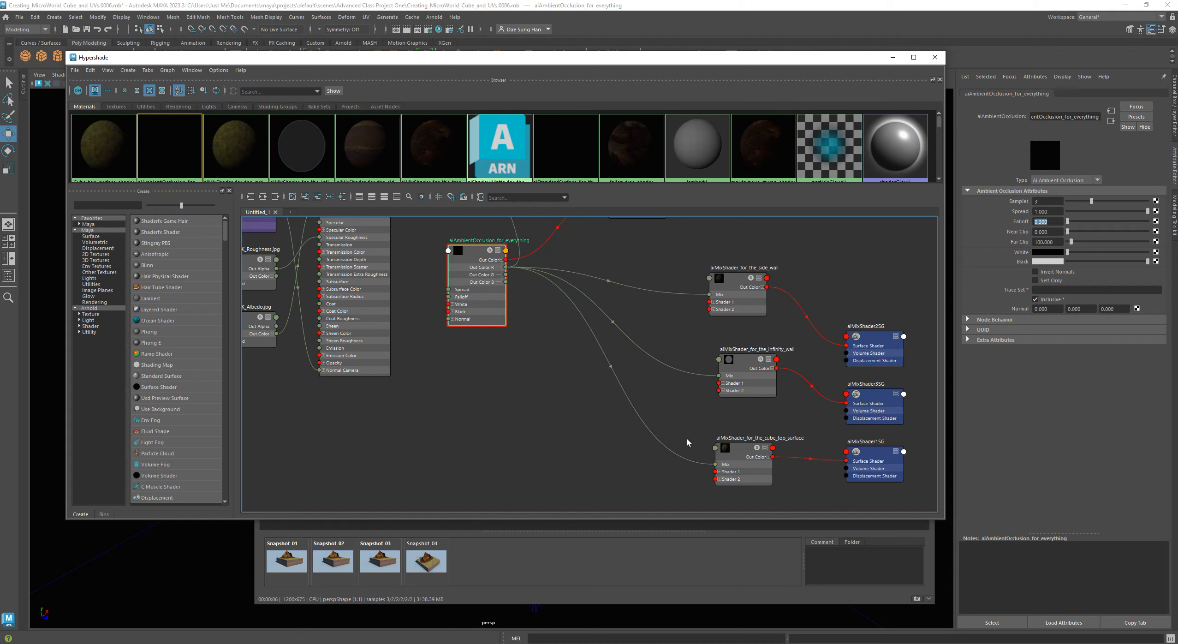
Line up aiMixShader_for_the_tree_stump and its shading group above the side wall mix shader, moving aiAmbientOcclusion1SG out of the way.
alt+middle_drag(527, 344, 529, 416)
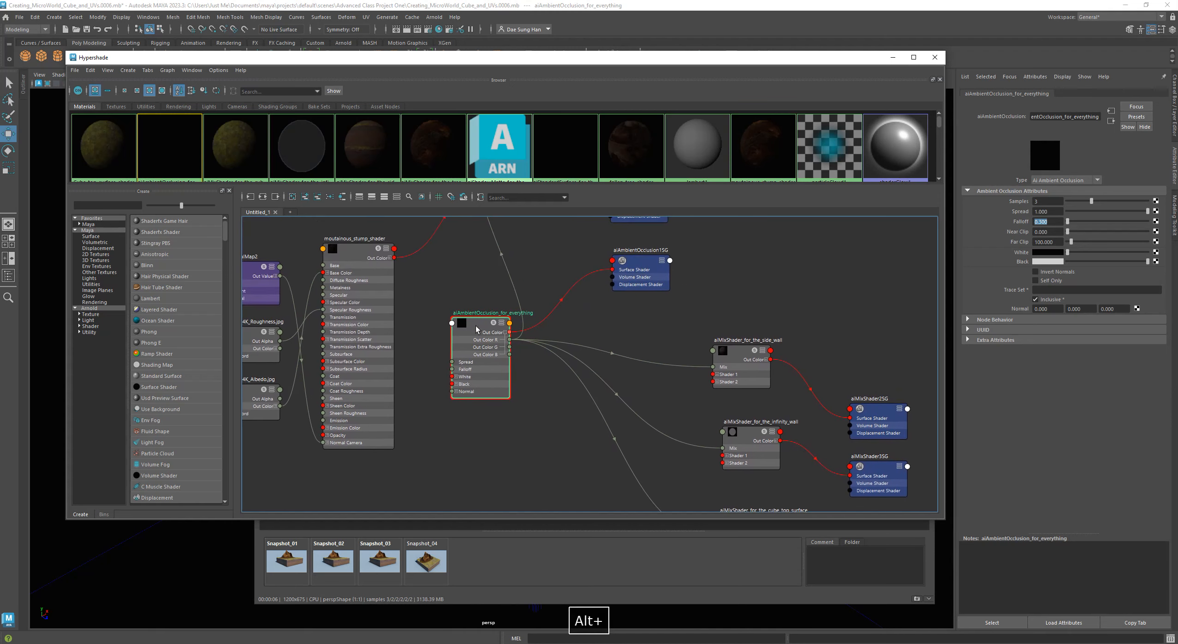
alt+middle_drag(722, 313, 760, 407)
alt+right_drag(759, 407, 648, 338)
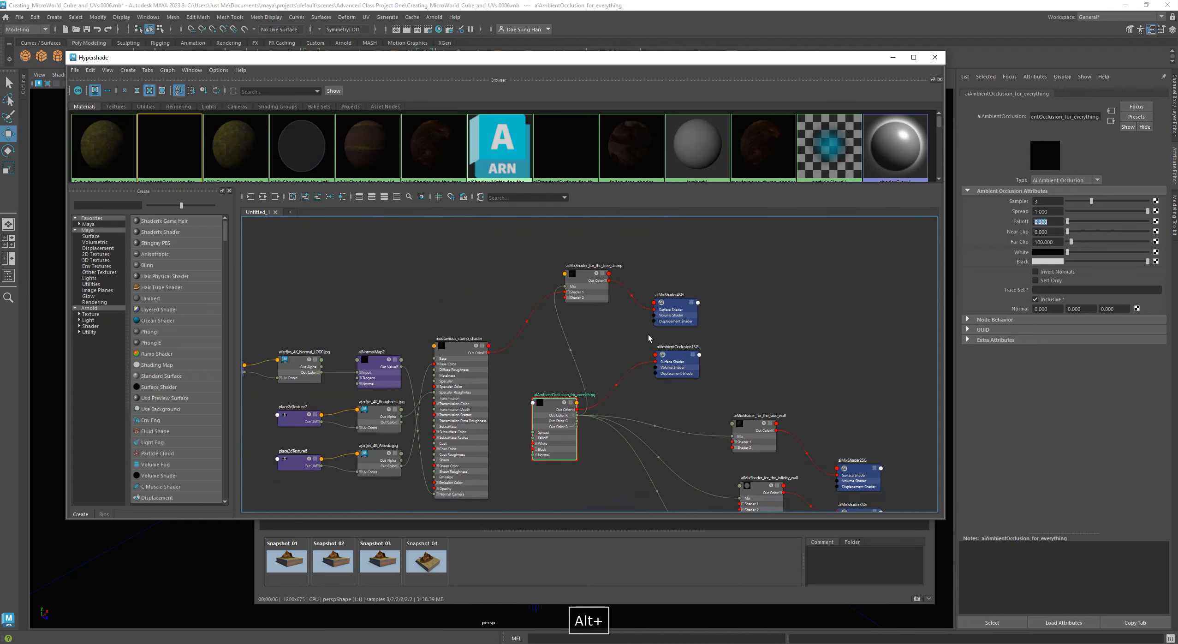
drag(673, 303, 674, 246)
drag(671, 355, 635, 338)
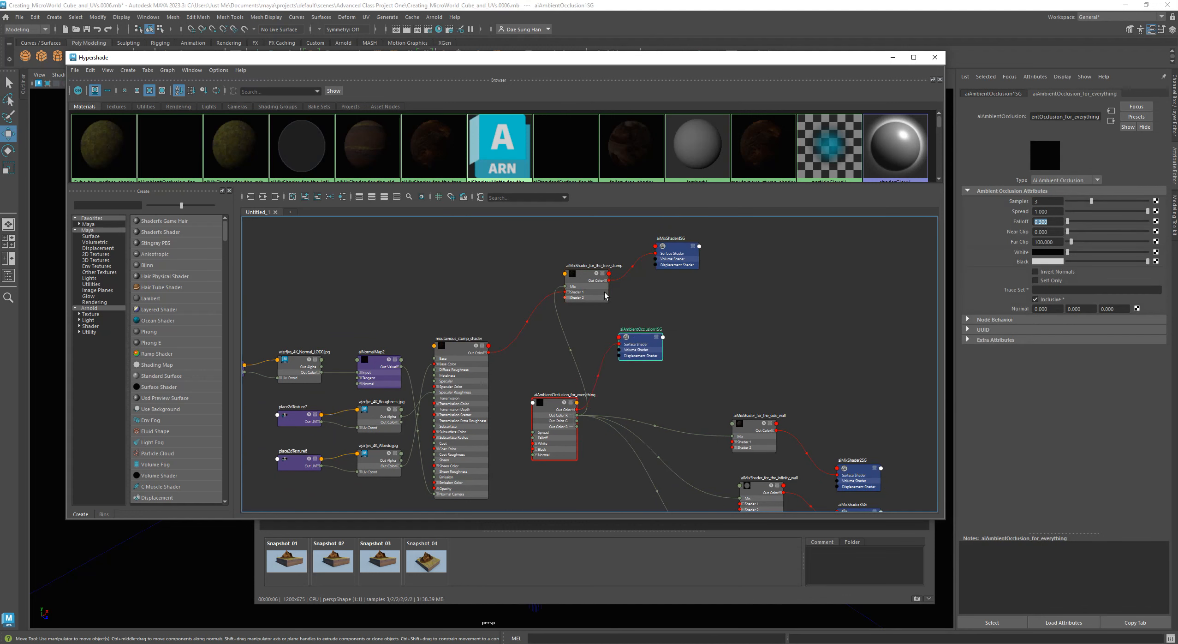
drag(591, 283, 752, 377)
drag(637, 342, 573, 286)
alt+middle_drag(573, 286, 542, 284)
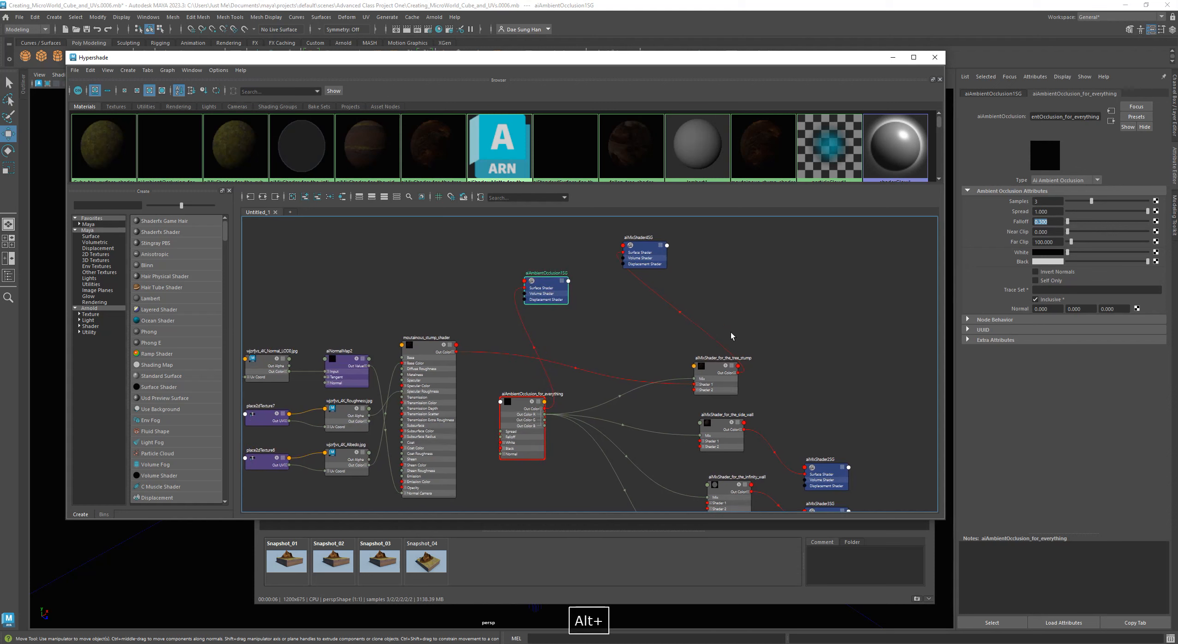
click(645, 257)
drag(708, 294, 814, 376)
alt+middle_drag(780, 368, 744, 256)
alt+right_drag(744, 255, 793, 337)
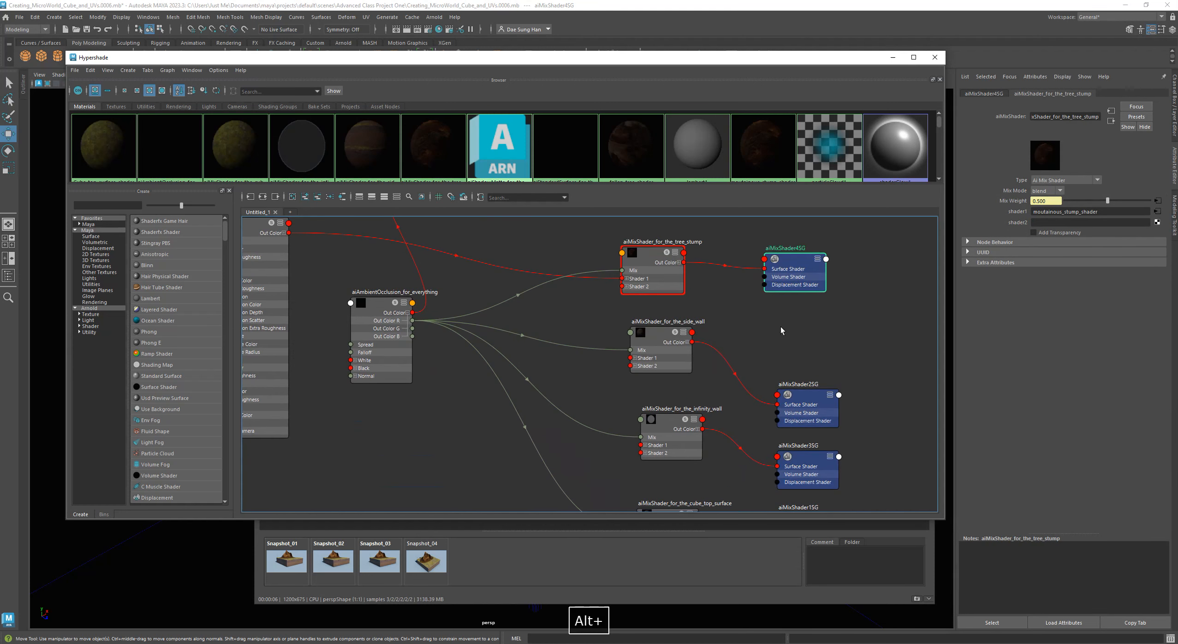
Adjust the positions of the tree stump mix shader and aiAmbientOcclusion_for_everything so their connections are easy to follow.
drag(655, 257, 673, 263)
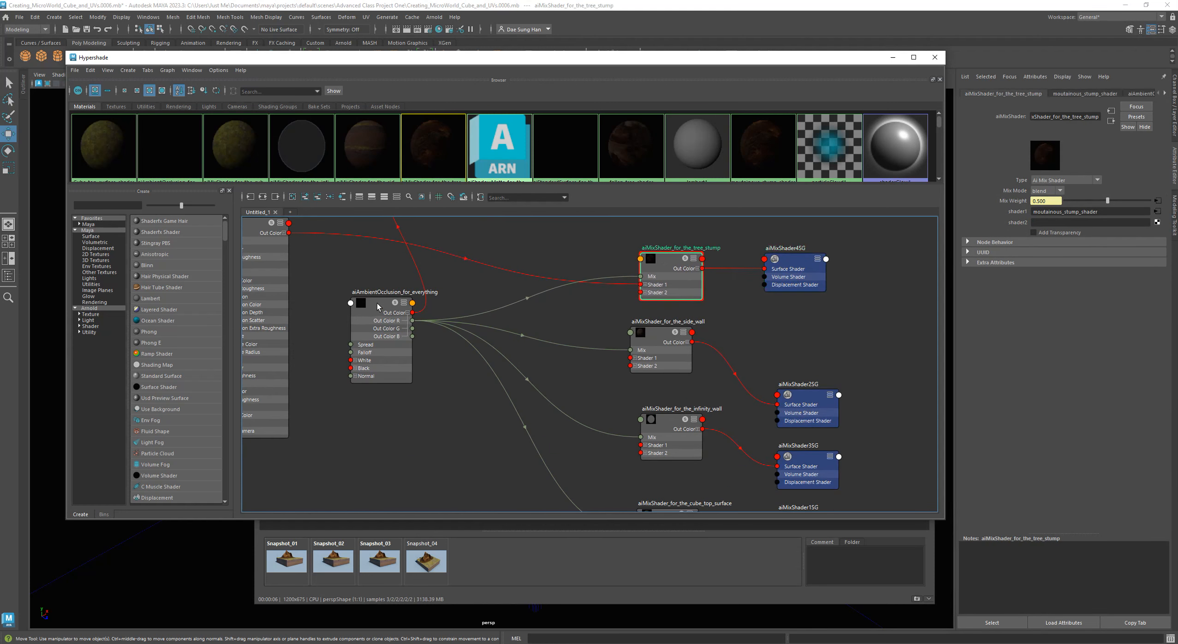
drag(376, 303, 383, 313)
drag(660, 271, 635, 269)
drag(389, 311, 396, 305)
mouse_move(488, 396)
alt+middle_down()
mouse_move(468, 342)
mouse_move(460, 368)
mouse_move(468, 407)
mouse_move(481, 411)
alt+middle_up()
alt+middle_drag(572, 351, 680, 356)
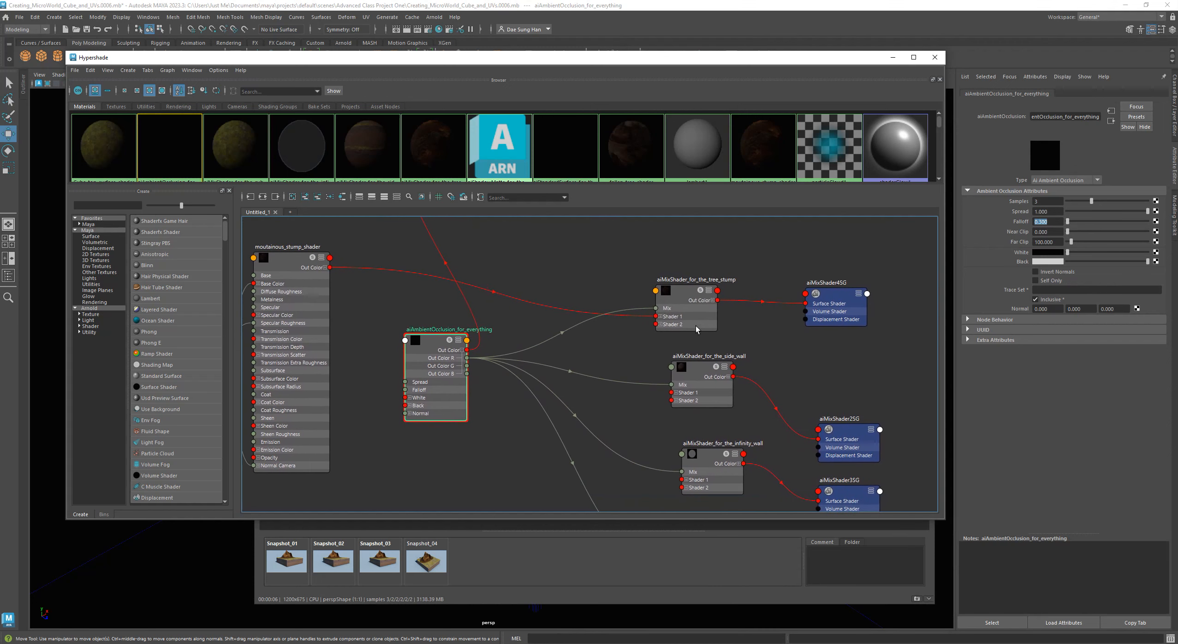
Fine-tune the spacing of the four mix shader nodes and show the attributes of aiMixShader_for_the_tree_stump.
drag(676, 298, 684, 280)
drag(707, 375, 712, 364)
drag(714, 454, 719, 453)
alt+middle_drag(654, 441, 577, 282)
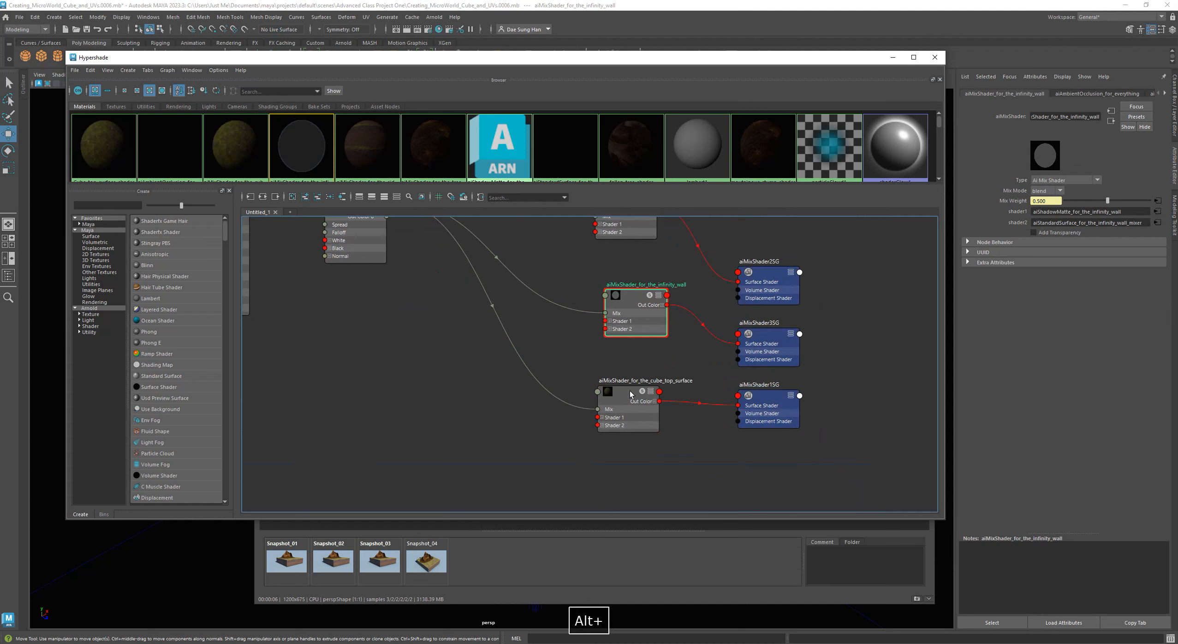
drag(632, 393, 631, 399)
alt+middle_drag(609, 353, 631, 407)
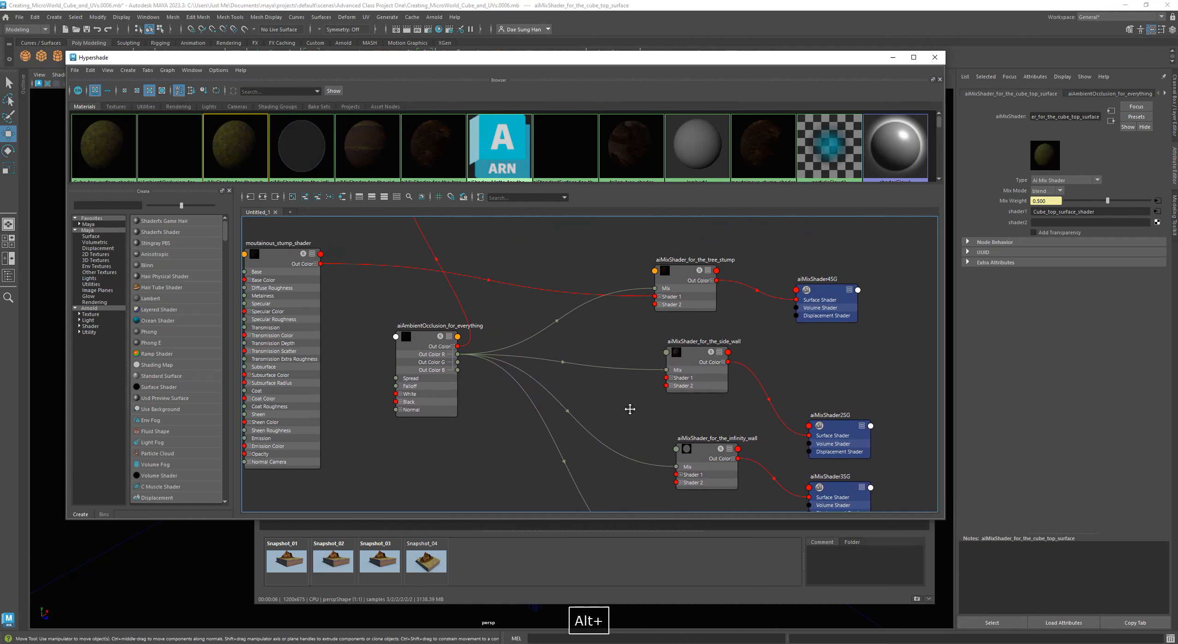
click(675, 294)
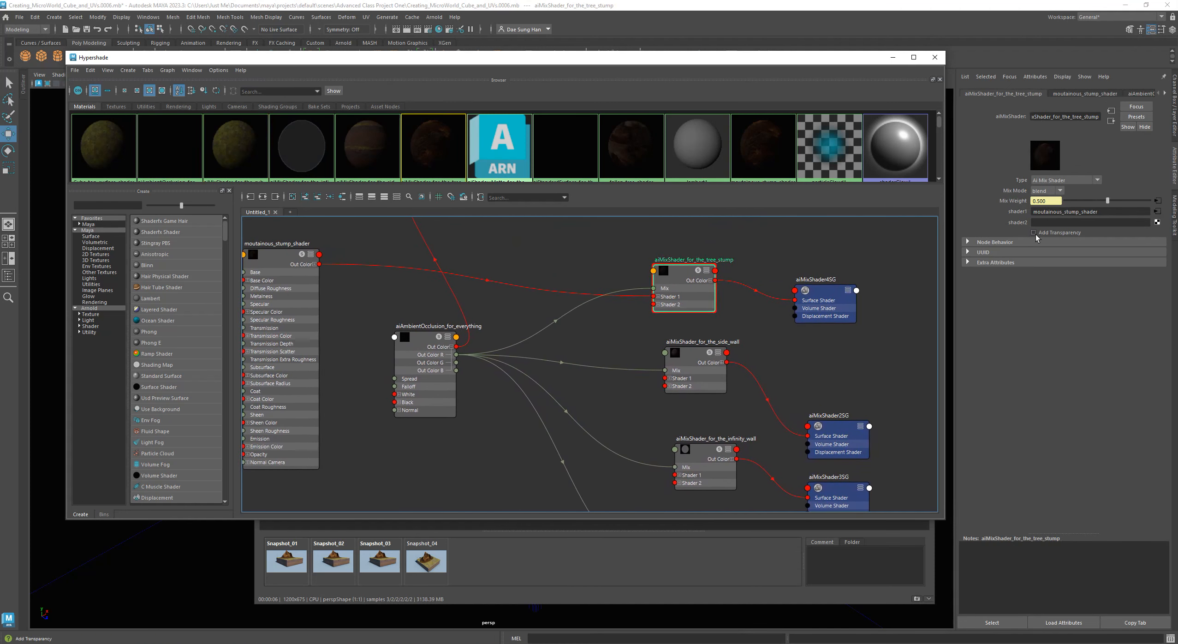
Reposition aiAmbientOcclusion_for_everything and bring moutainous_stump_shader closer to the mix shaders in the graph.
drag(419, 347, 461, 376)
alt+middle_drag(382, 338, 453, 386)
drag(353, 297, 393, 281)
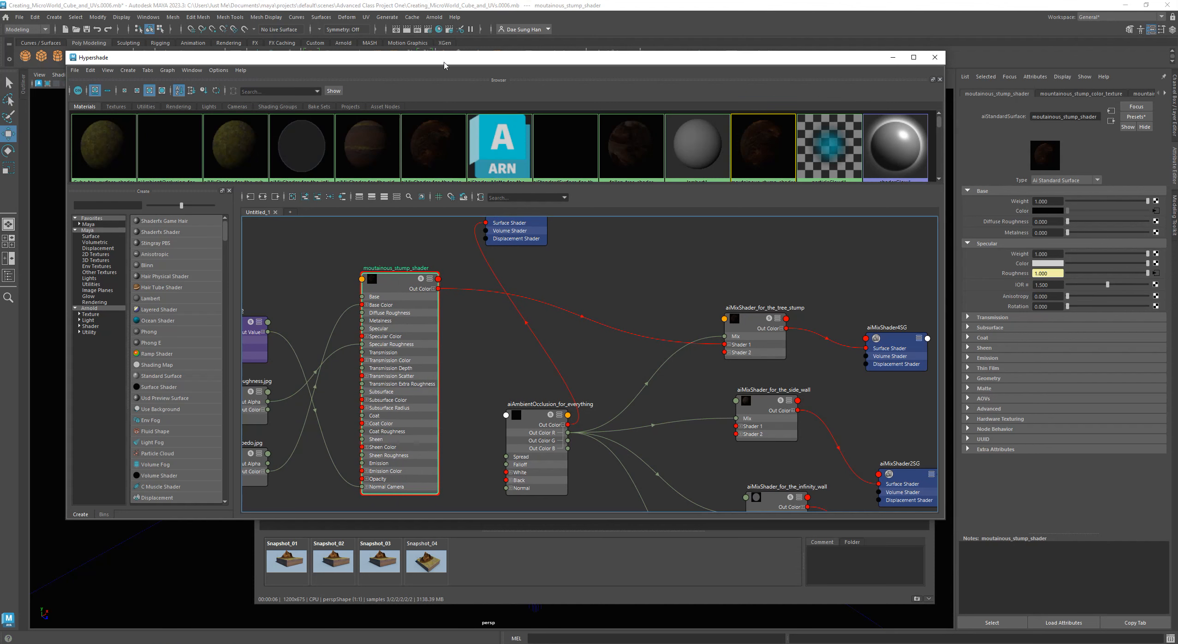
Move the Hypershade aside to examine the tree stump in the Arnold render, and bring it back over the render.
drag(444, 64, 508, 330)
drag(393, 545, 399, 549)
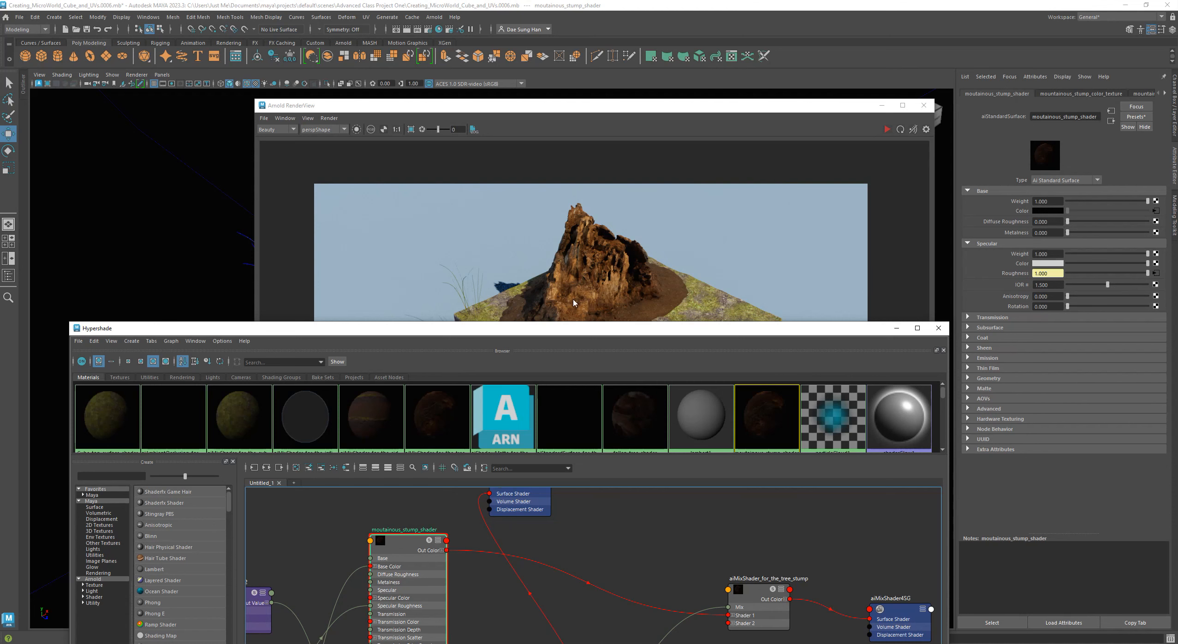
drag(570, 330, 556, 83)
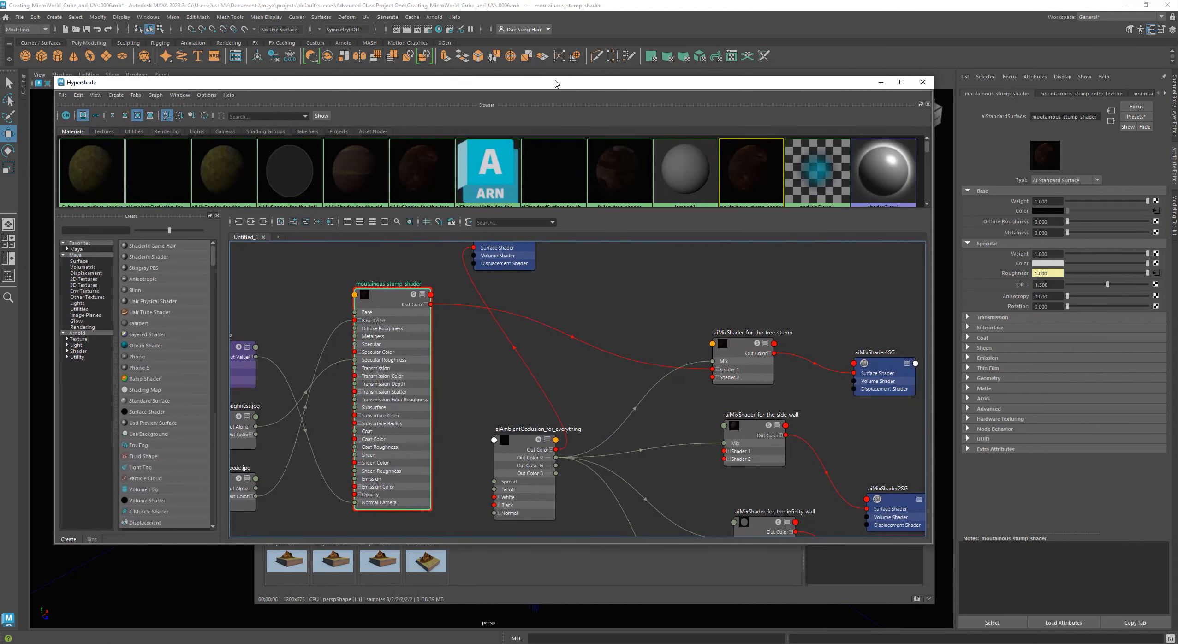
Nudge moutainous_stump_shader and raise aiMixShader_for_the_tree_stump slightly to even out their connection.
alt+middle_drag(435, 318, 377, 307)
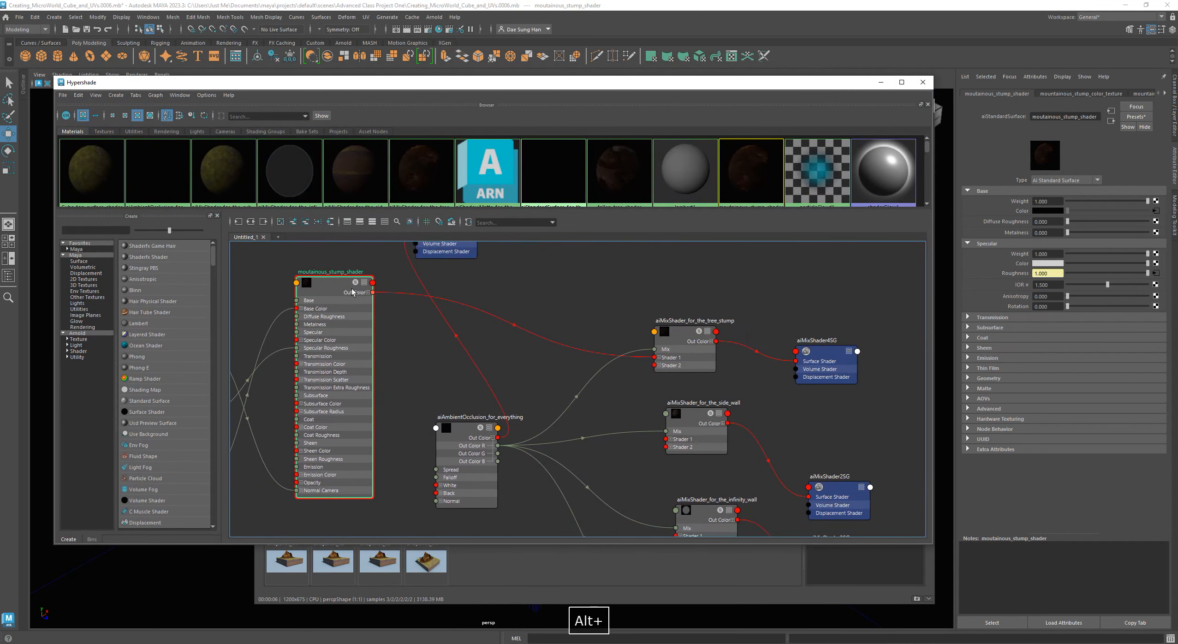
drag(332, 276, 332, 280)
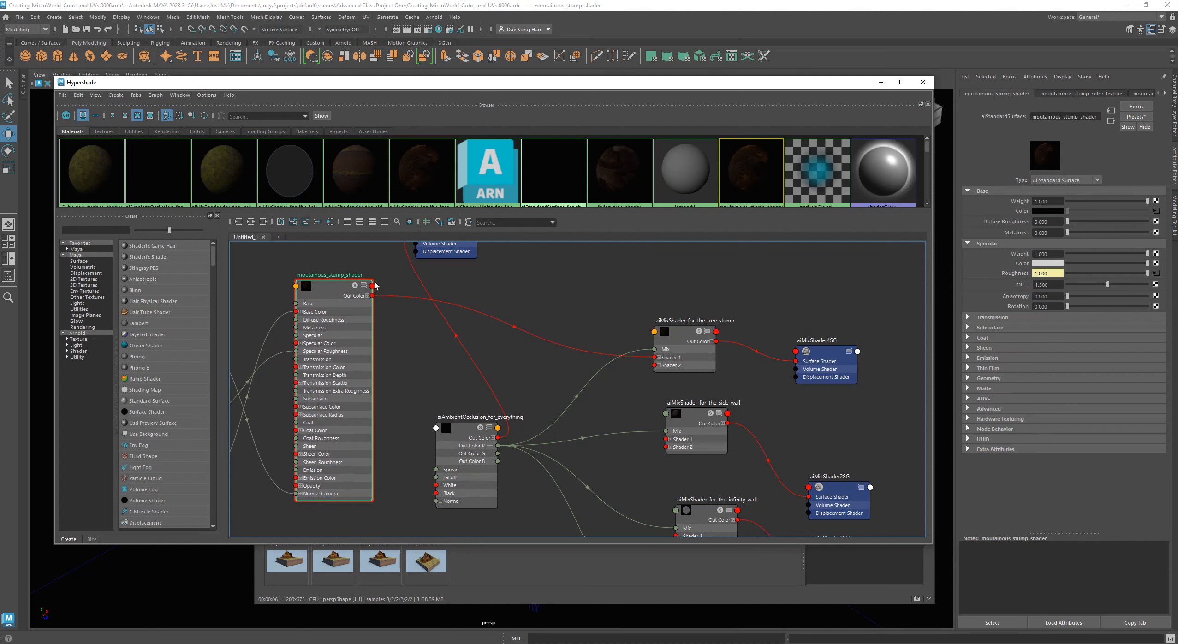
drag(677, 335, 681, 318)
Graph the input and output connections of the tree stump, side wall, infinity wall and cube top mix shaders together.
alt+middle_drag(603, 369, 536, 417)
alt+right_drag(574, 409, 579, 322)
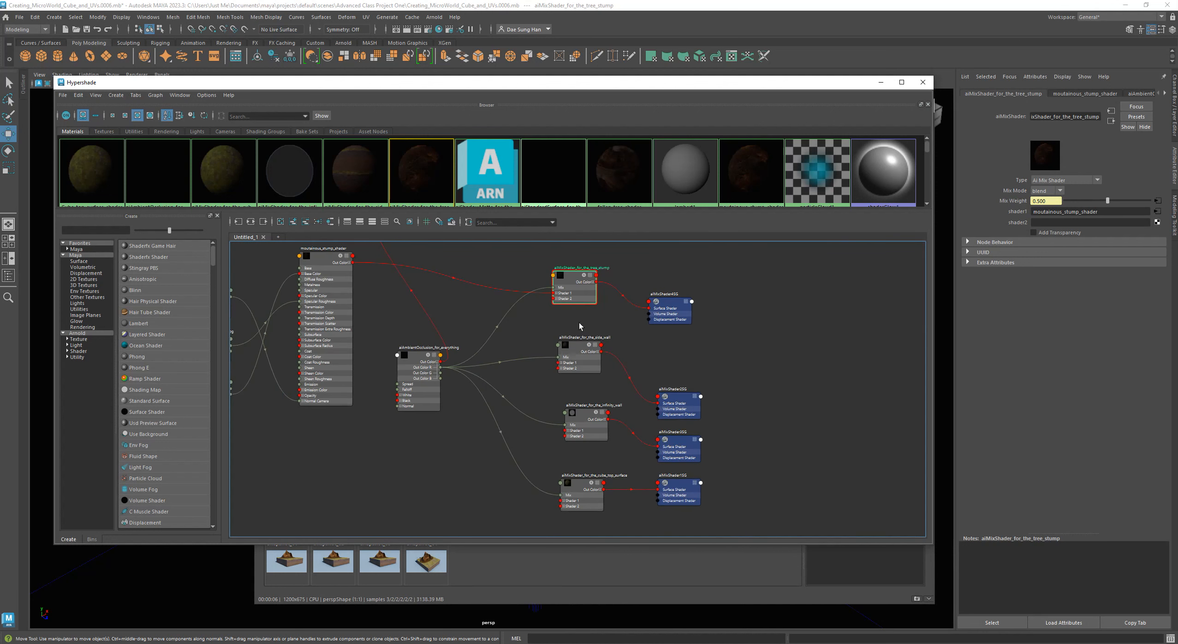
shift+click(576, 350)
shift+click(583, 415)
shift+click(578, 486)
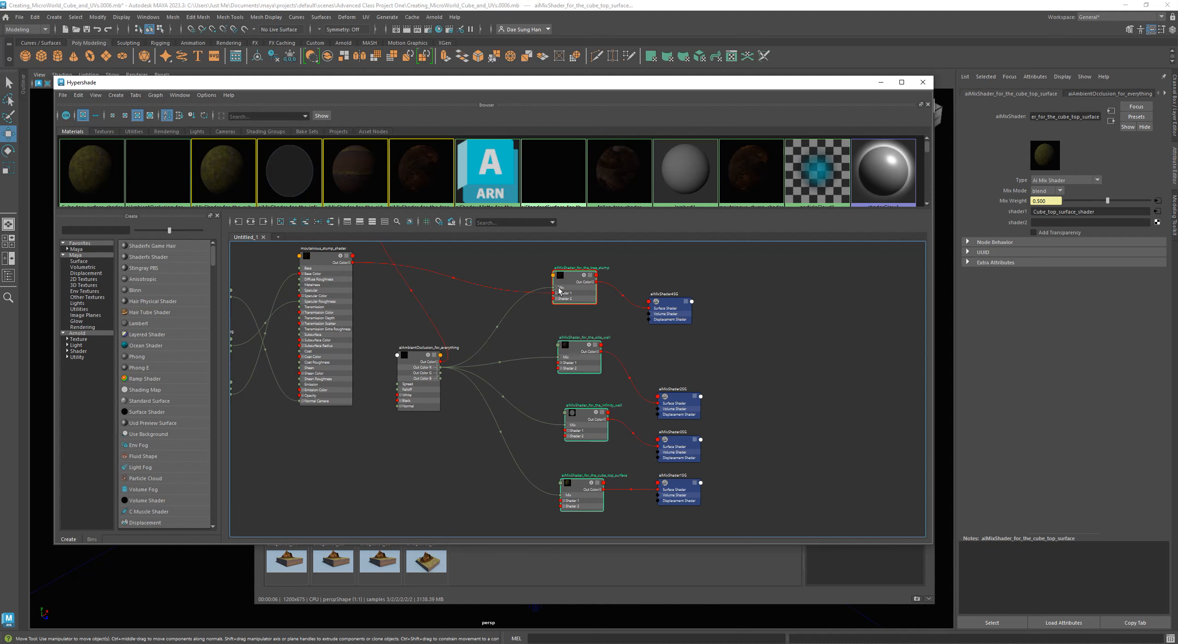
click(253, 224)
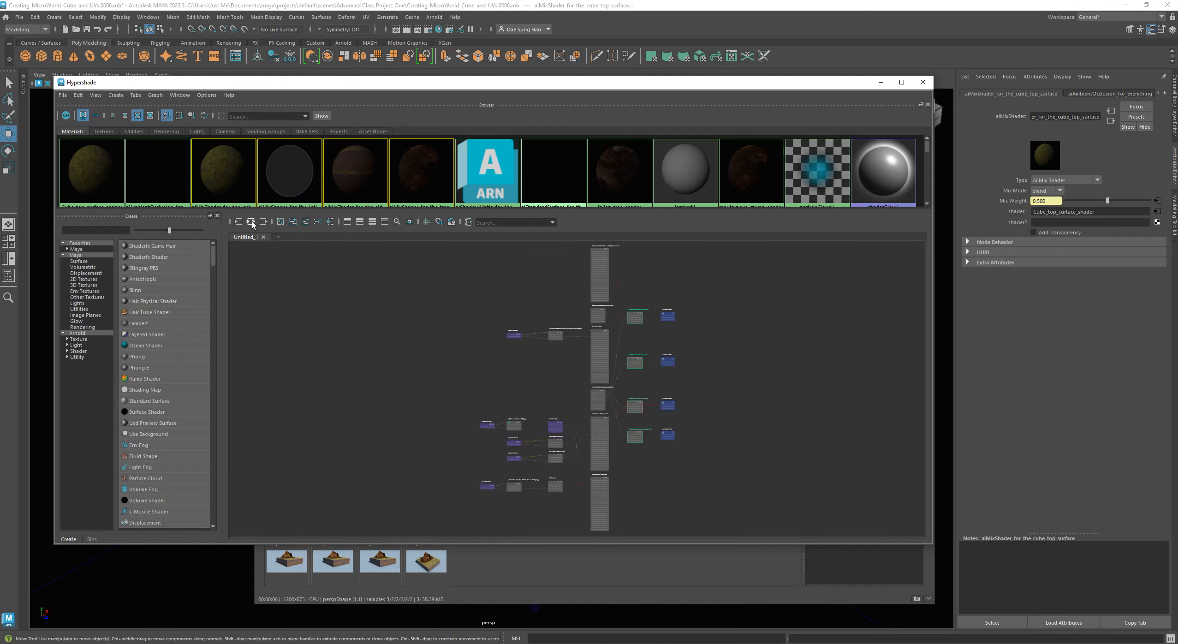
Move aiAmbientOcclusion_for_everything out of the surface shader column into the space before the four mix shaders.
mouse_move(748, 483)
mouse_down()
mouse_move(691, 424)
mouse_move(638, 297)
mouse_move(738, 324)
mouse_up()
click(643, 290)
alt+right_drag(549, 327, 729, 407)
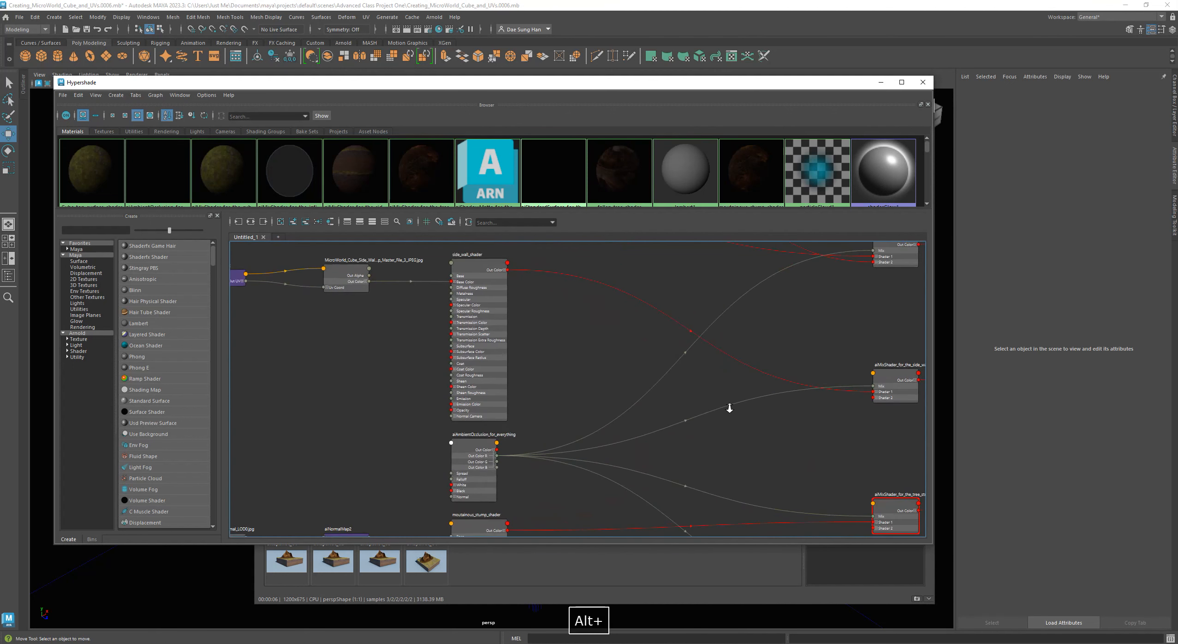
drag(471, 450, 644, 405)
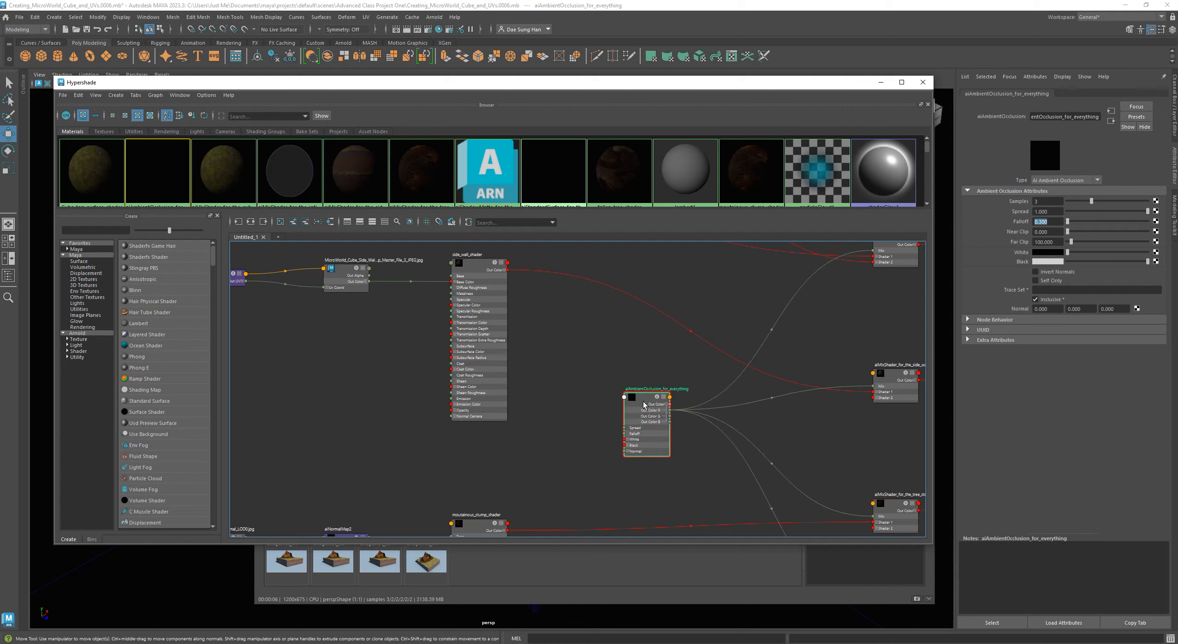
alt+middle_drag(692, 446, 430, 358)
click(645, 299)
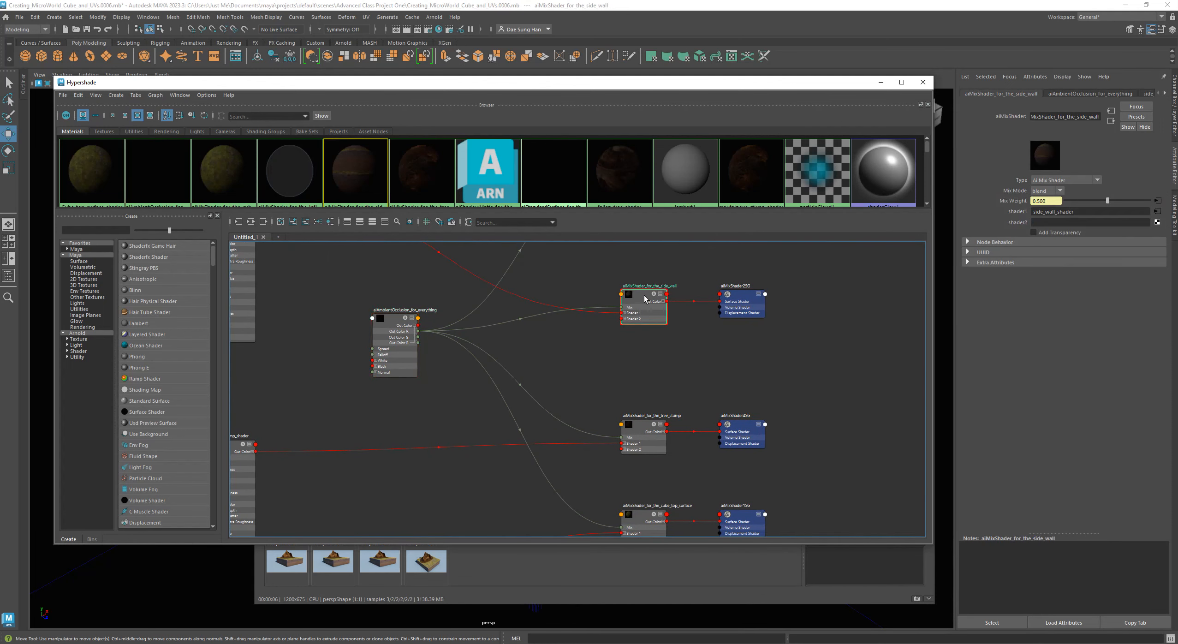
alt+middle_drag(644, 307, 587, 404)
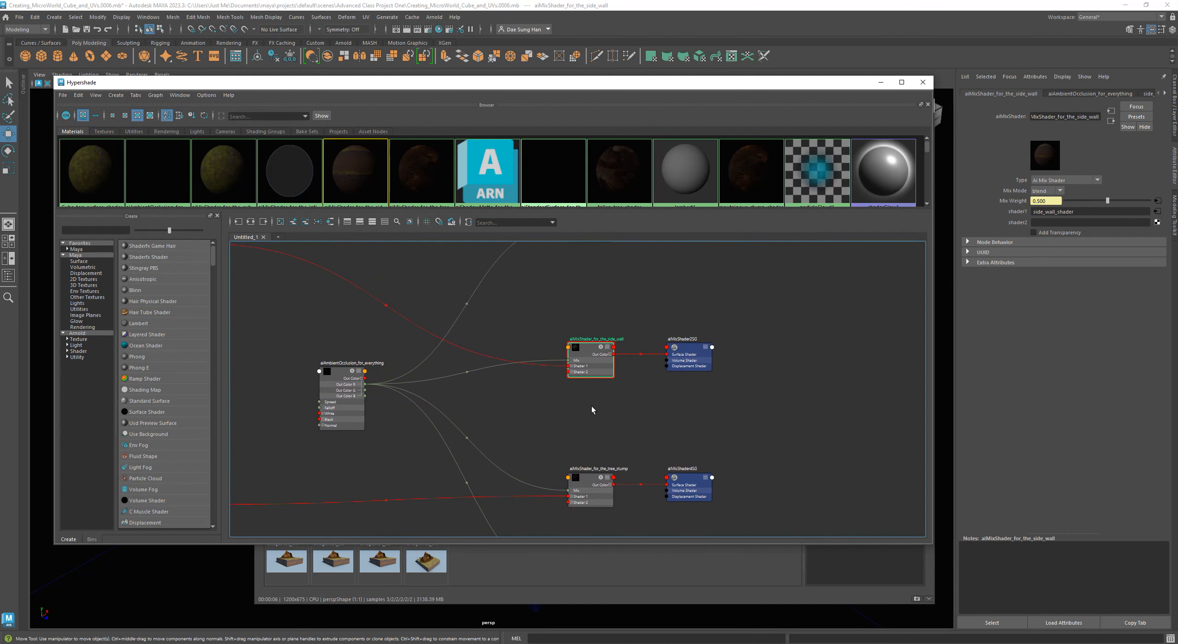
Try to move aiMixShader_for_the_tree_stump together with its shading group, and undo the move.
click(610, 497)
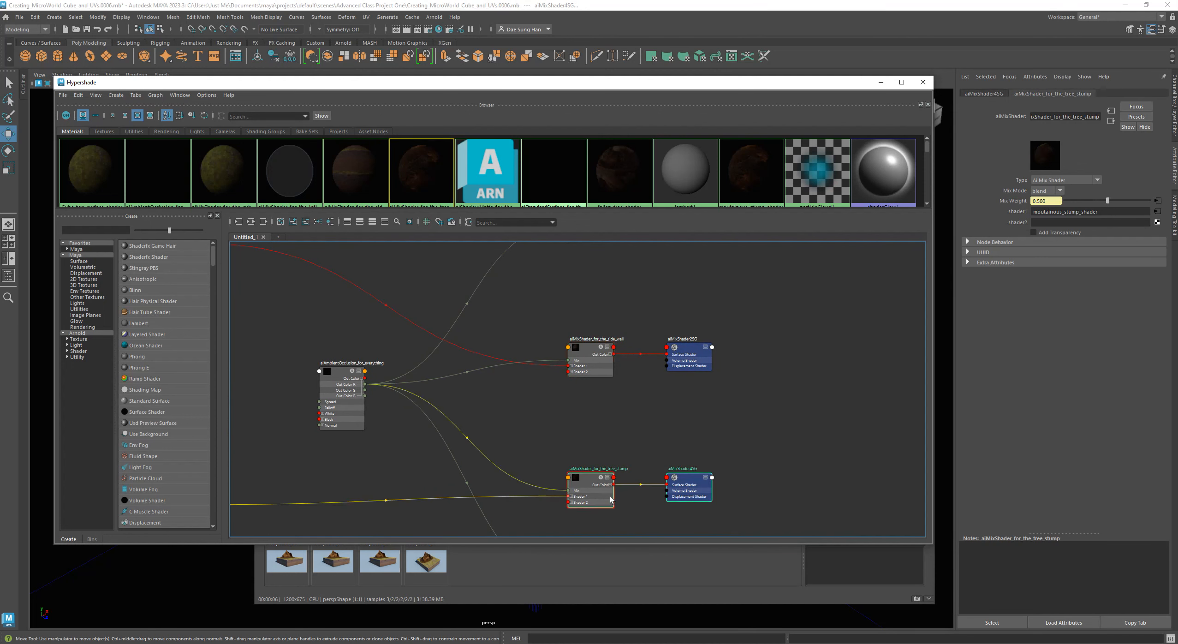
click(592, 425)
drag(567, 441, 761, 530)
drag(593, 484, 600, 304)
key(ctrl+z)
key(ctrl+z)
key(ctrl+z)
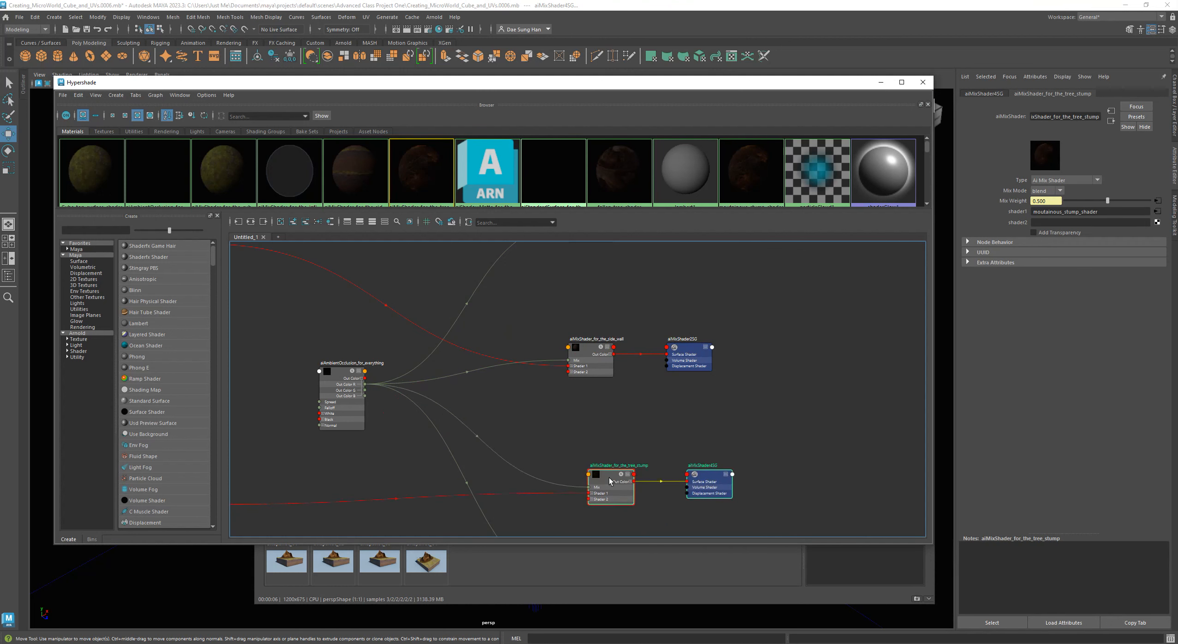
Offset aiMixShader_for_the_cube_top_surface slightly from its shading group and shift aiAmbientOcclusion_for_everything closer to the mix shaders.
alt+middle_drag(602, 398, 602, 518)
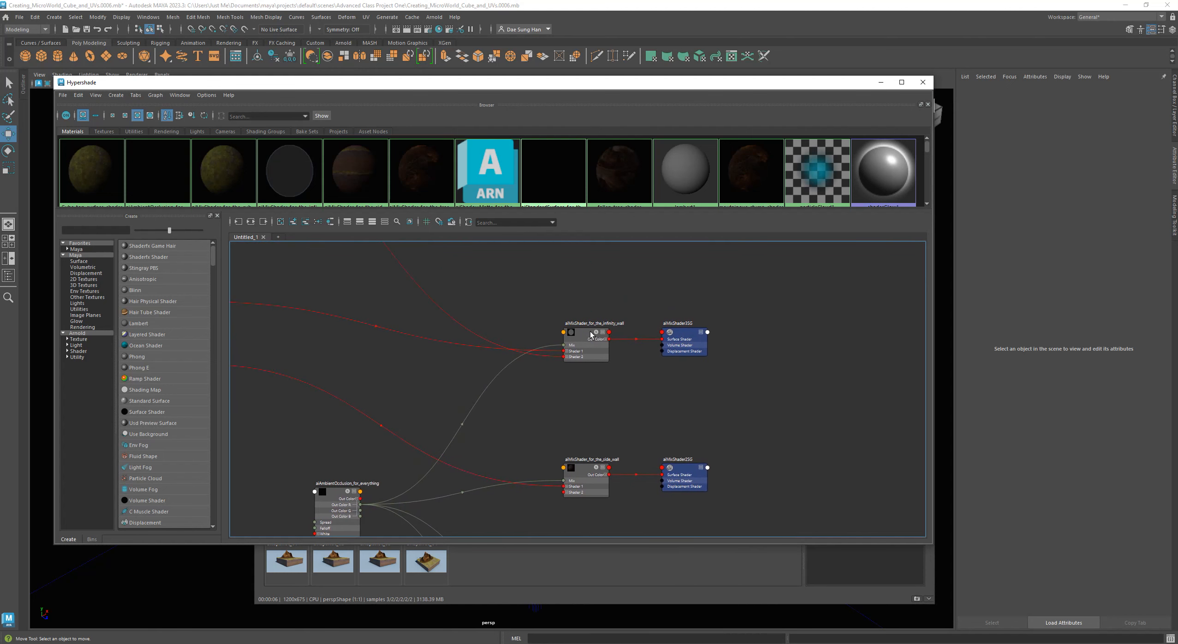
alt+middle_drag(626, 472, 618, 313)
alt+middle_drag(590, 438, 589, 333)
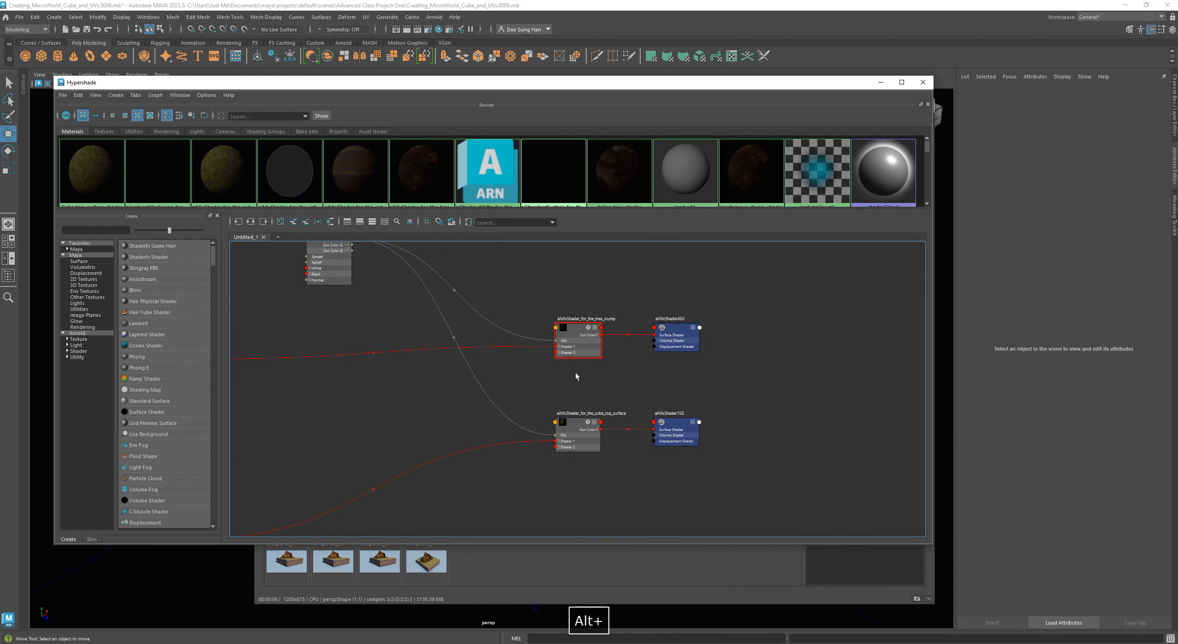
alt+right_drag(583, 384, 686, 446)
alt+middle_drag(625, 431, 634, 456)
alt+right_drag(674, 424, 625, 402)
click(626, 459)
drag(626, 459, 610, 464)
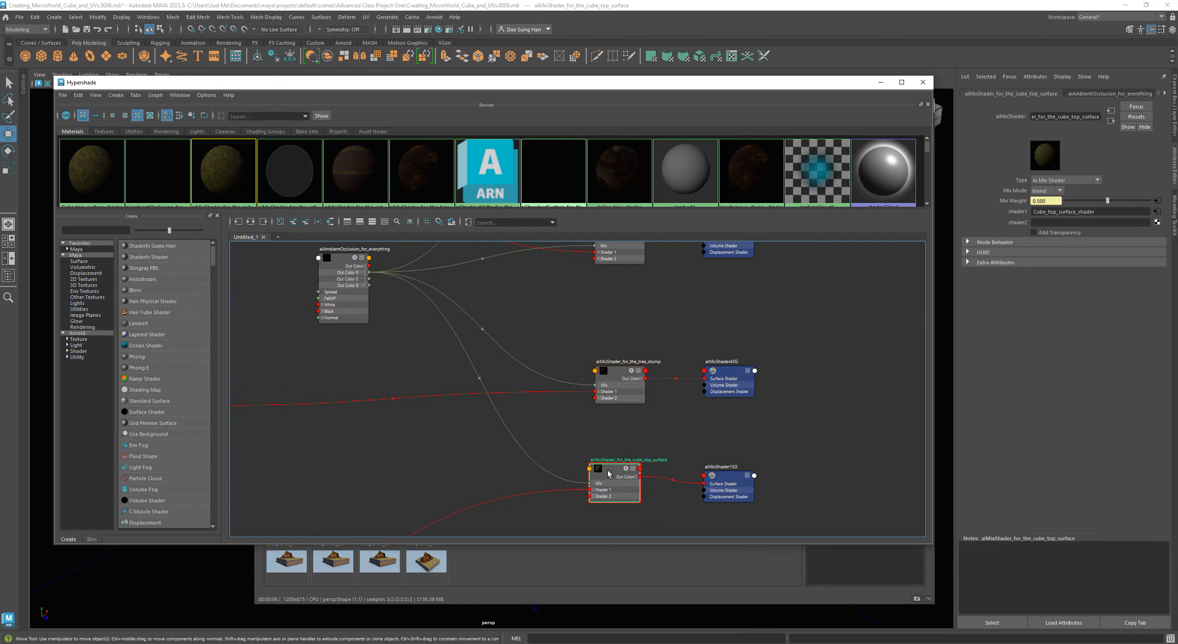
drag(342, 262, 376, 270)
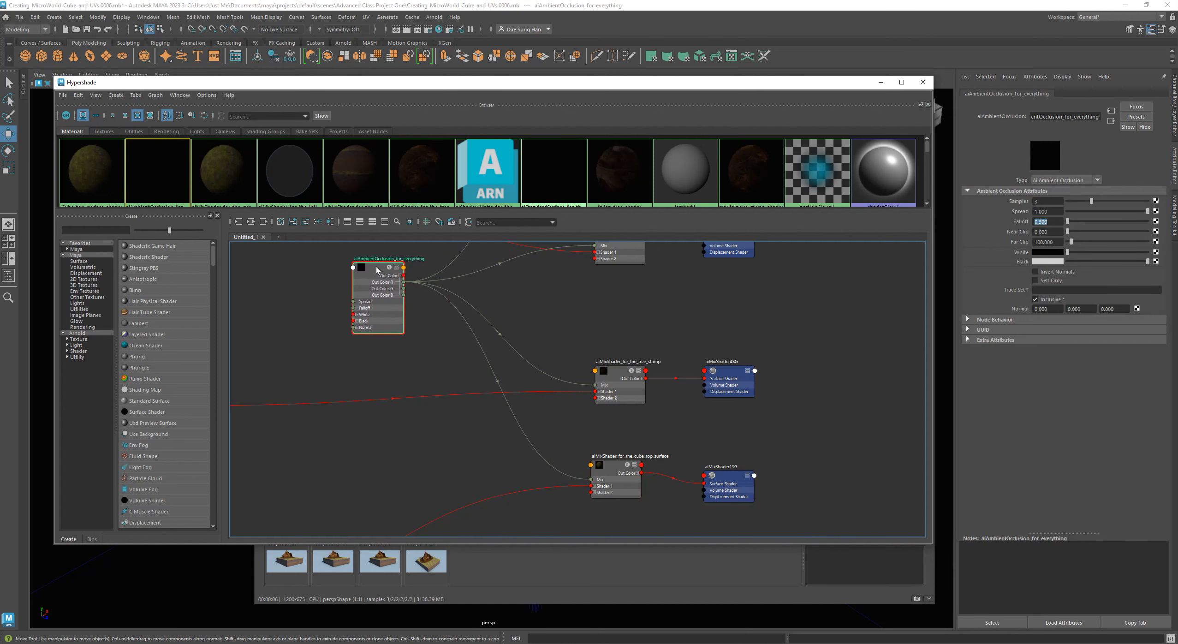
Bring Cube_top_surface_shader closer to aiMixShader_for_the_cube_top_surface in the graph.
alt+middle_drag(390, 456, 572, 383)
drag(413, 408, 554, 386)
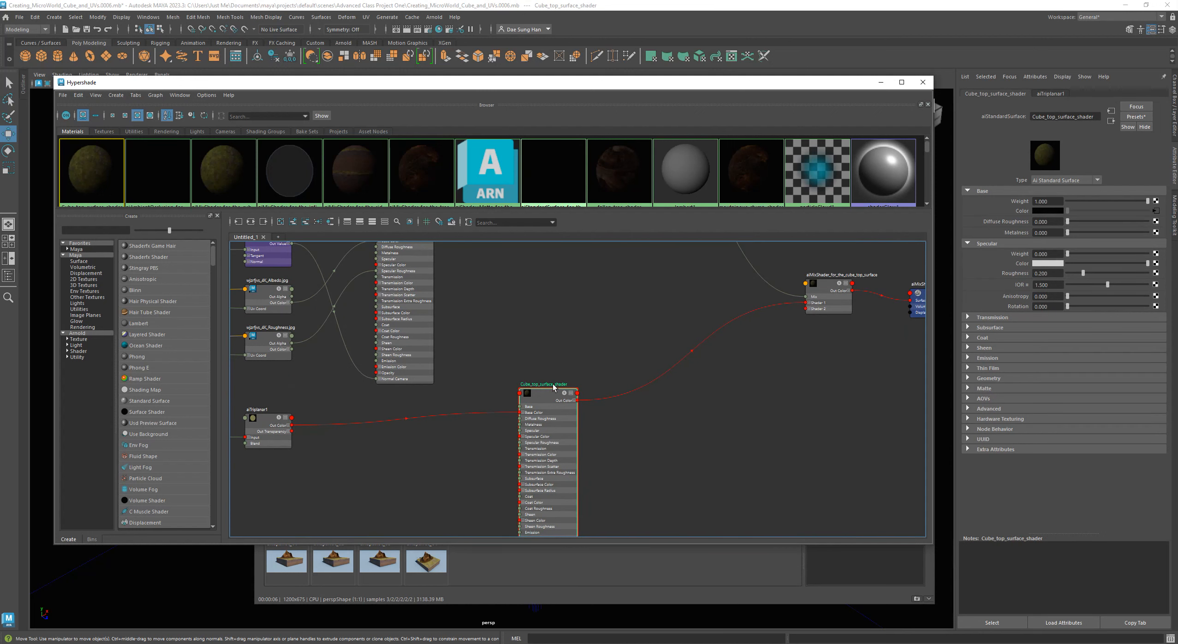
alt+middle_drag(568, 404, 376, 439)
drag(373, 445, 603, 354)
Raise aiMixShader_for_the_tree_stump slightly and line up moutainous_stump_shader with its Shader 1 input.
mouse_move(629, 393)
alt+middle_down()
mouse_move(602, 515)
mouse_move(557, 434)
mouse_move(612, 390)
alt+middle_up()
click(612, 390)
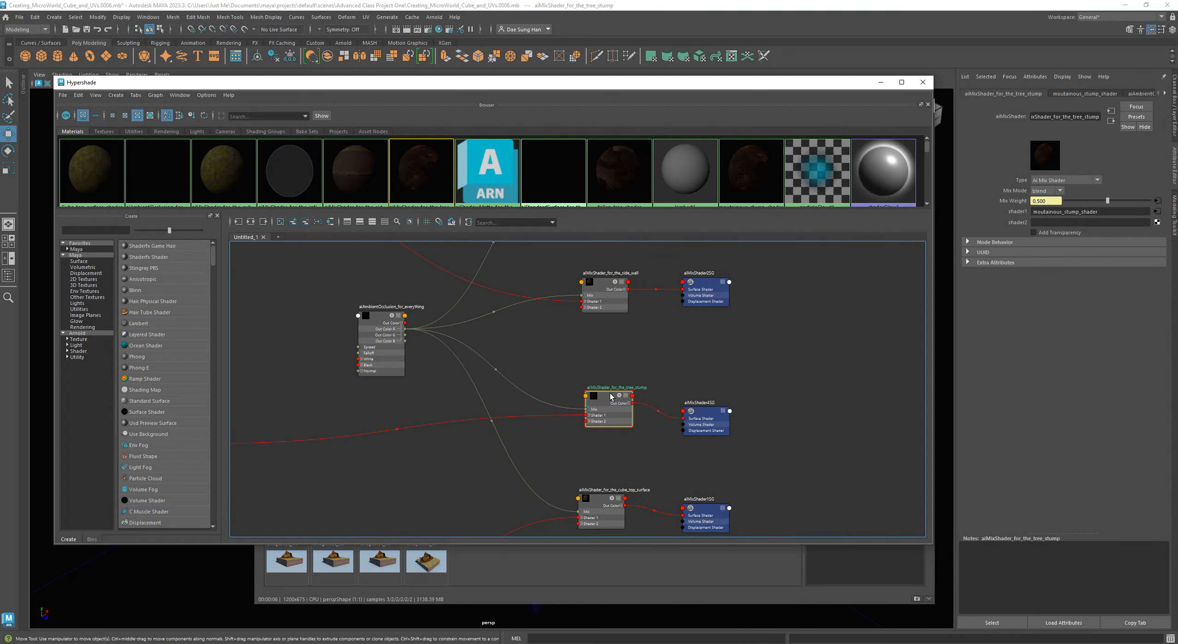
alt+middle_drag(422, 425, 588, 390)
drag(347, 404, 379, 375)
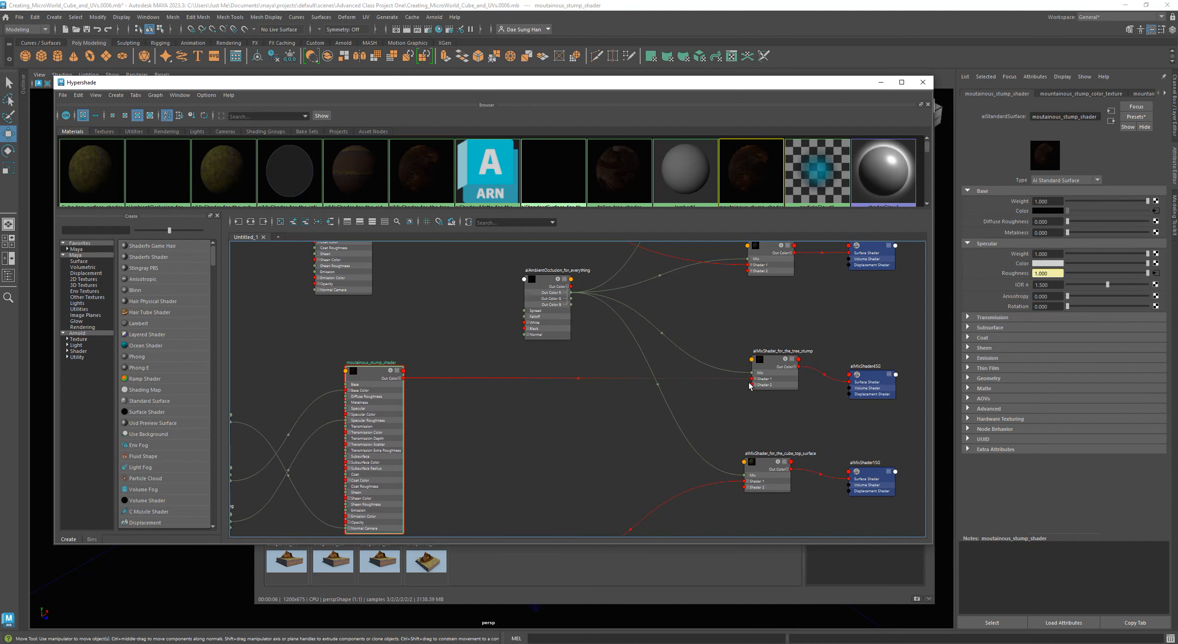
Offset aiMixShader_for_the_side_wall from its shading group and move side_wall_shader closer to it.
alt+middle_drag(764, 366, 678, 513)
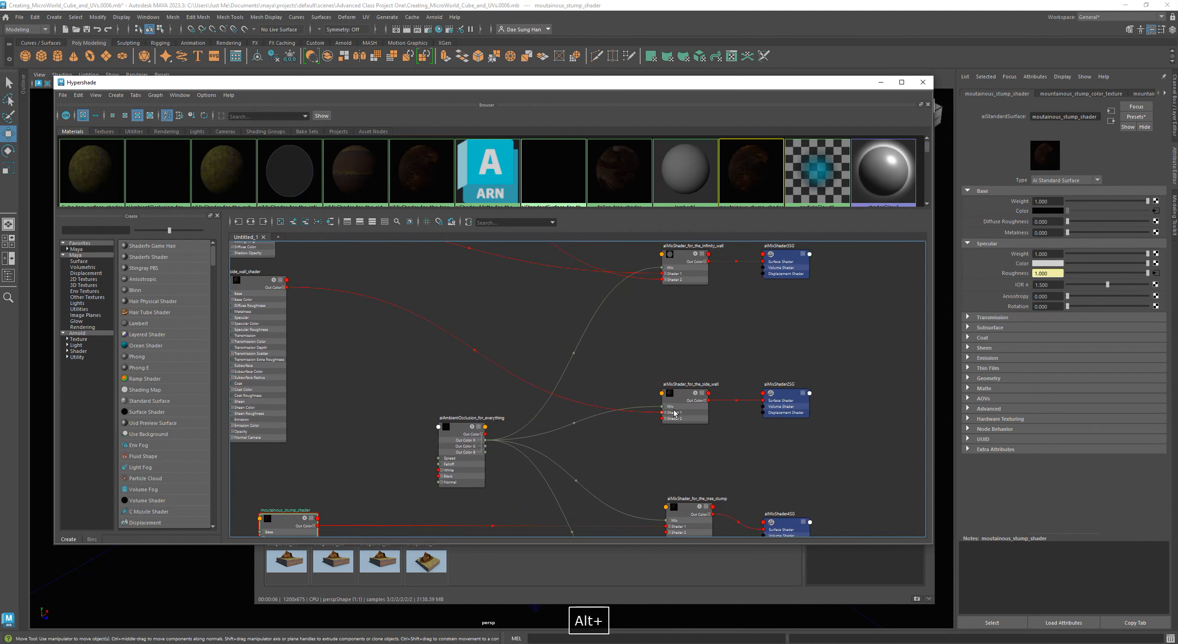
click(689, 381)
alt+middle_drag(500, 369, 584, 378)
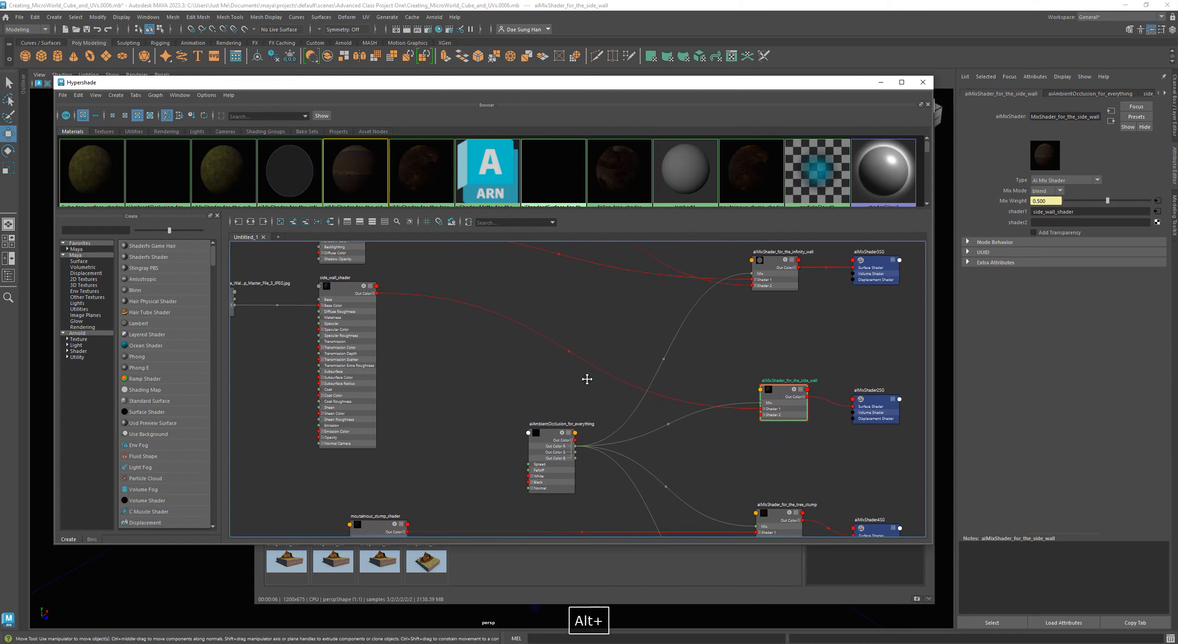
drag(343, 295, 405, 298)
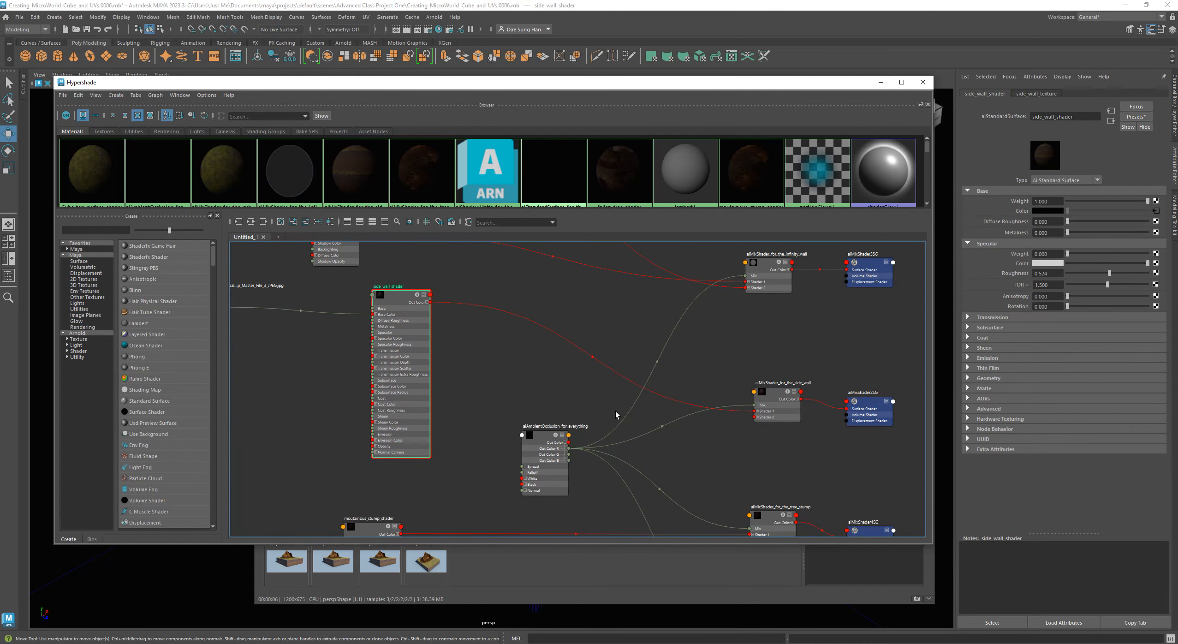
Offset aiMixShader_for_the_infinity_wall from its shading group and move aiShadowMatte_for_the_infinity_wall close above it.
alt+middle_drag(618, 412, 402, 357)
alt+middle_drag(532, 311, 537, 496)
drag(548, 359, 557, 356)
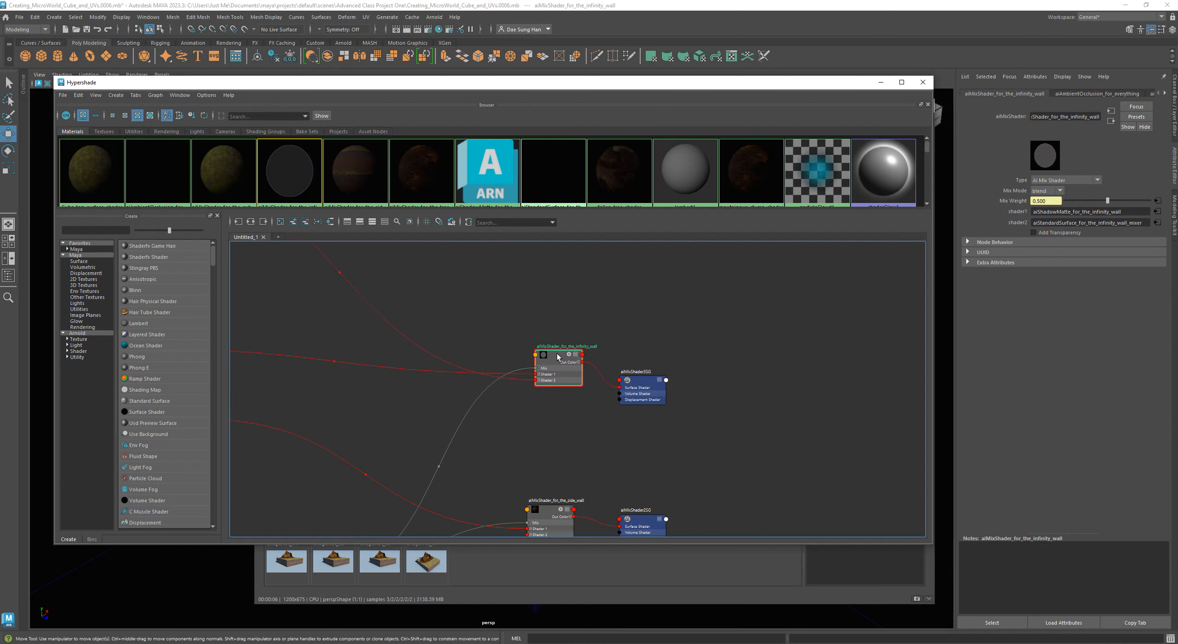
alt+middle_drag(584, 447, 777, 456)
drag(292, 362, 486, 319)
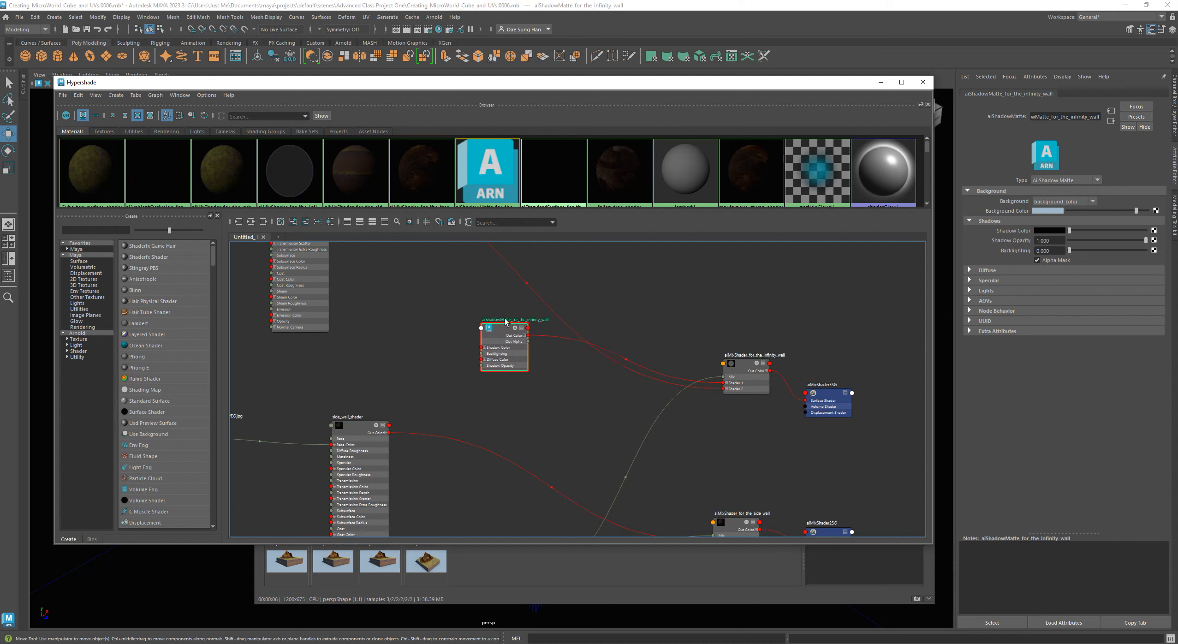
alt+middle_drag(555, 393, 414, 405)
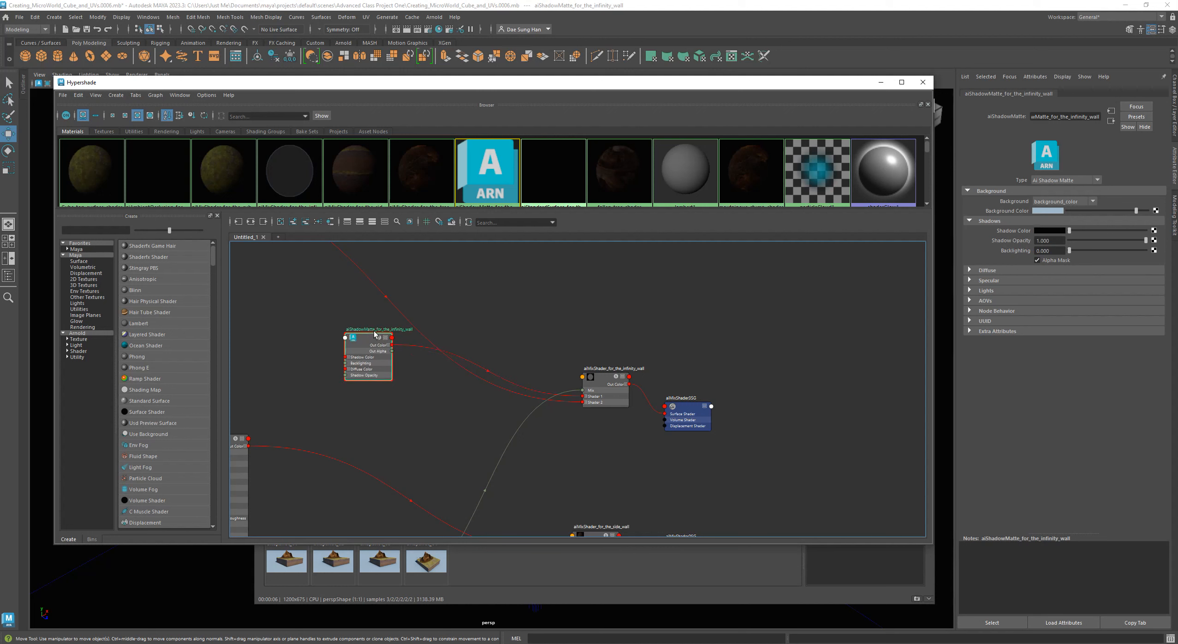
drag(365, 340, 484, 295)
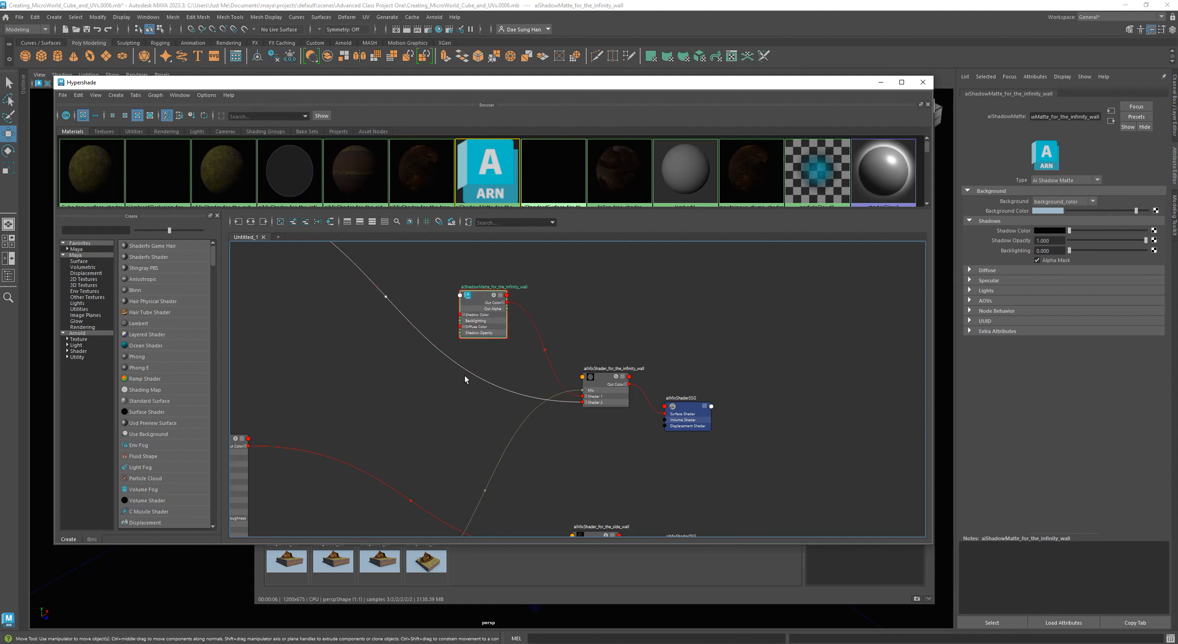
Adjust the position of aiMixShader_for_the_infinity_wall and bring aiStandardSurface_for_the_infinity_wall_mixer next to the shadow matte.
drag(604, 372, 594, 348)
alt+middle_drag(560, 415, 573, 474)
drag(619, 416, 624, 416)
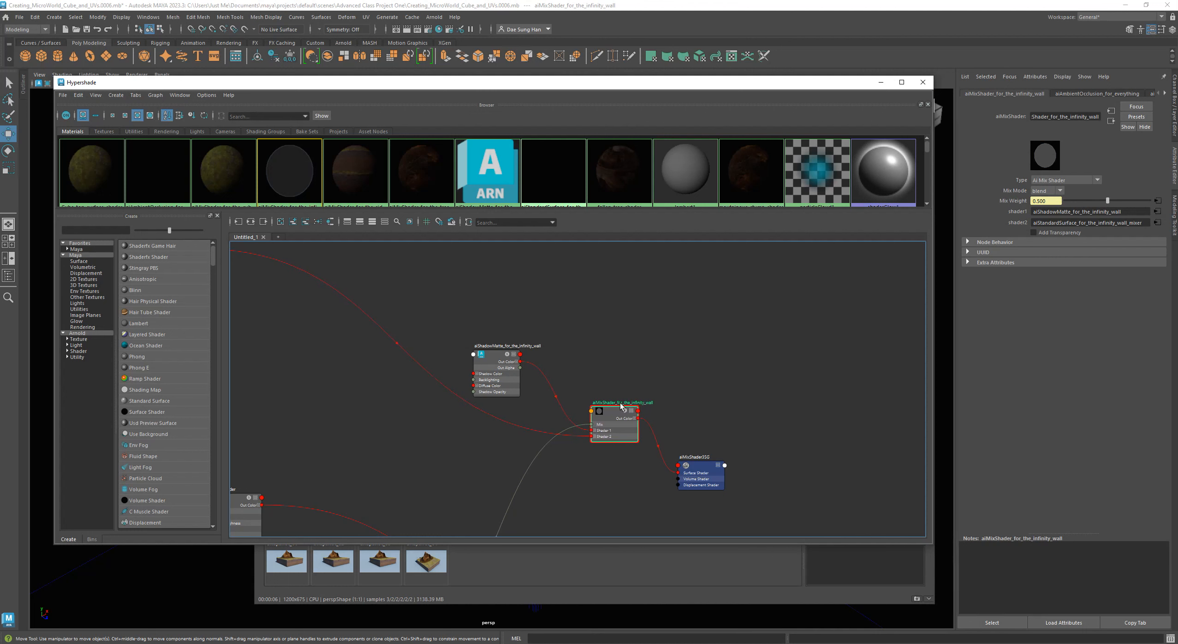
alt+middle_drag(381, 380, 547, 426)
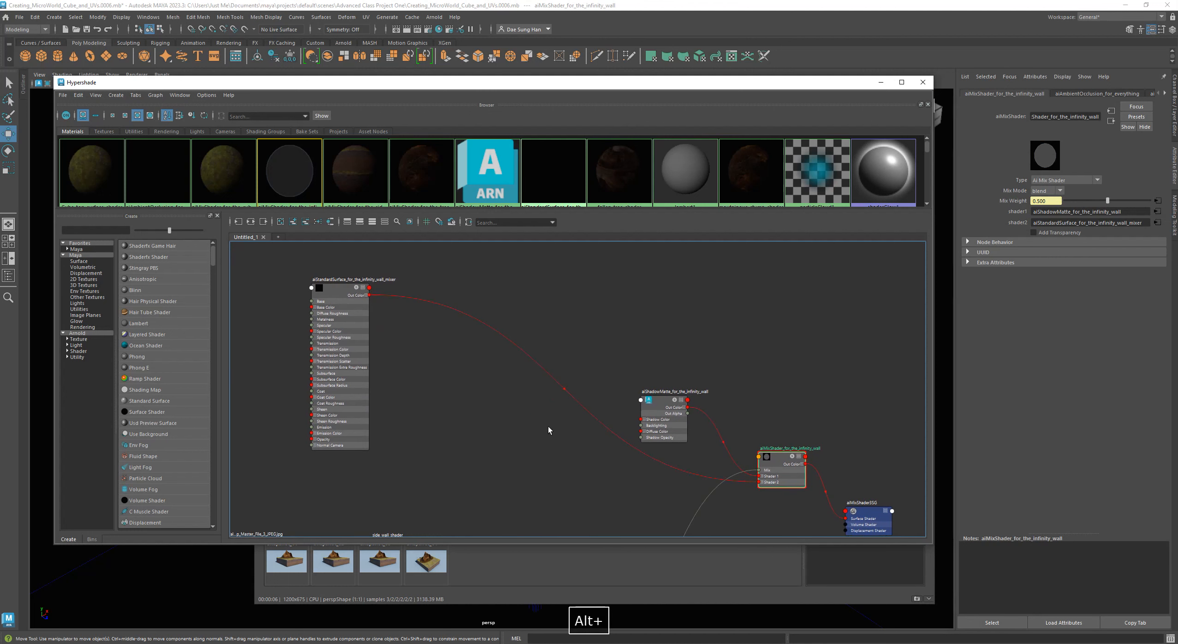
drag(344, 289, 504, 379)
alt+middle_drag(566, 464, 444, 389)
drag(372, 315, 419, 304)
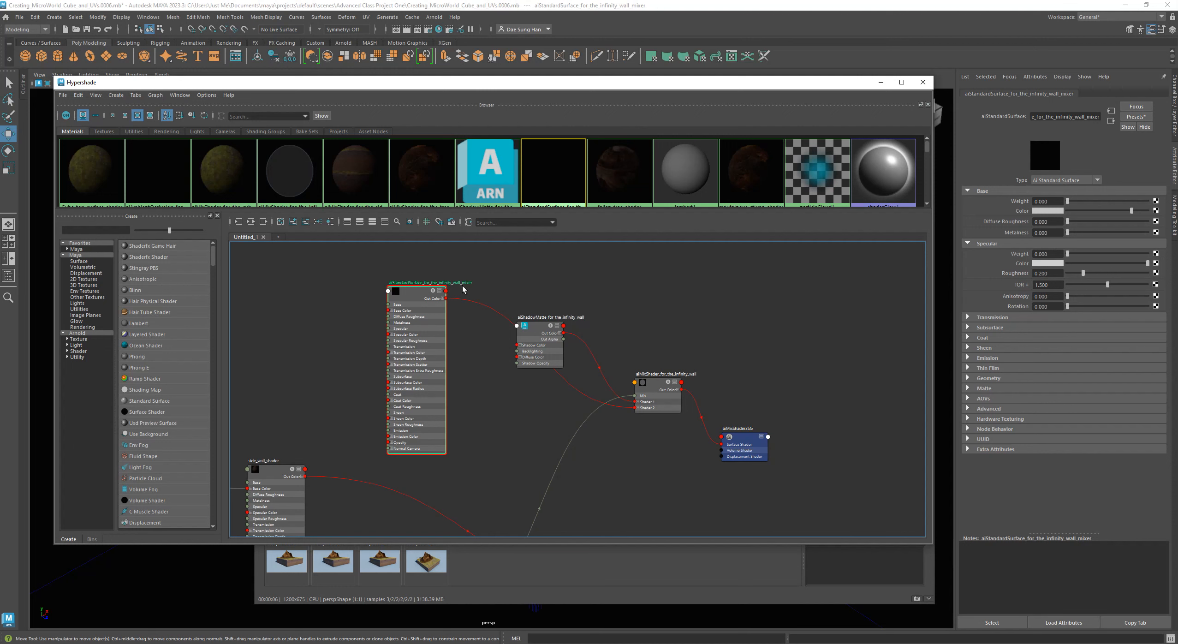
Place aiShadowMatte_for_the_infinity_wall above aiStandardSurface_for_the_infinity_wall_mixer, separating their connections into the infinity wall mix shader.
drag(415, 290, 402, 284)
drag(535, 326, 558, 283)
drag(638, 411, 644, 412)
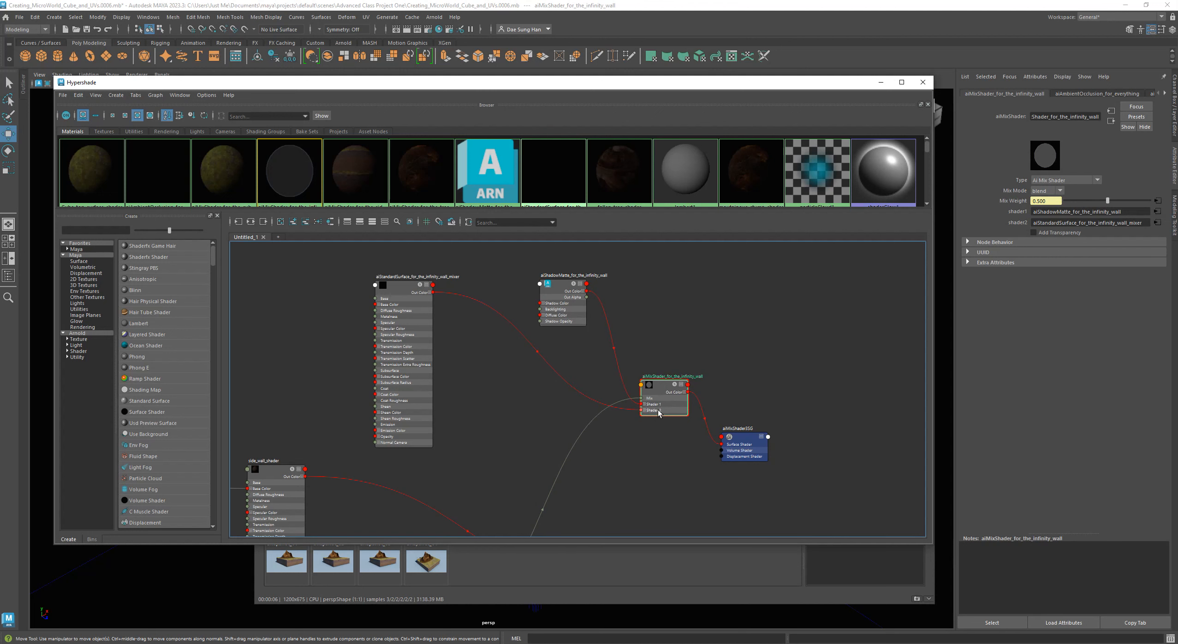
drag(409, 310, 440, 317)
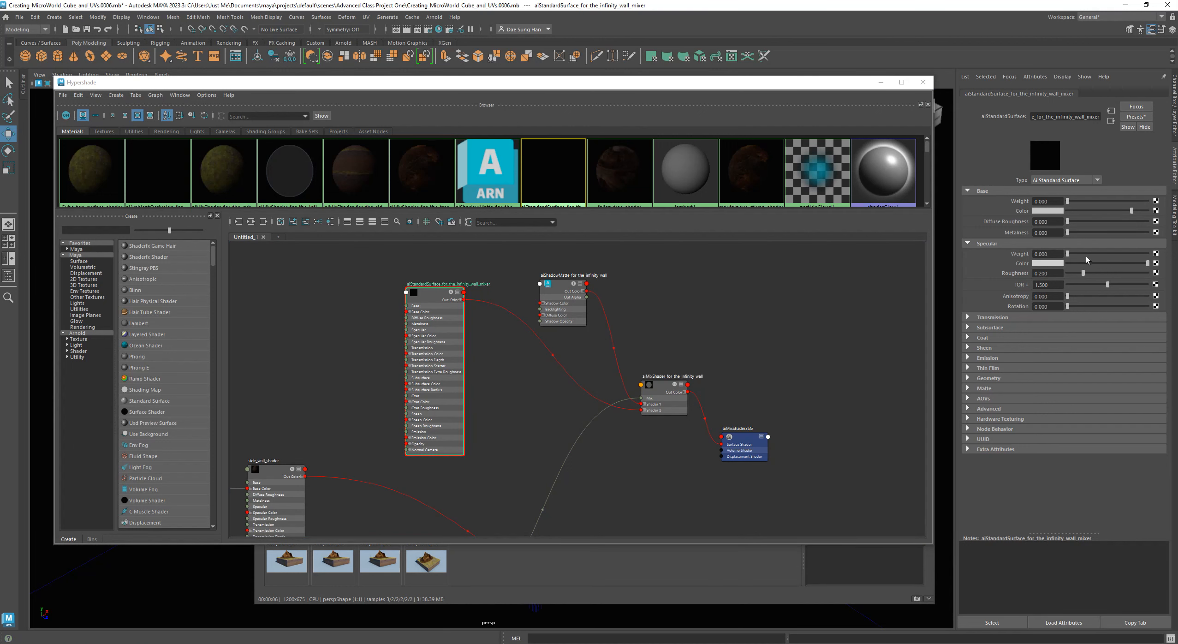
drag(437, 295, 496, 324)
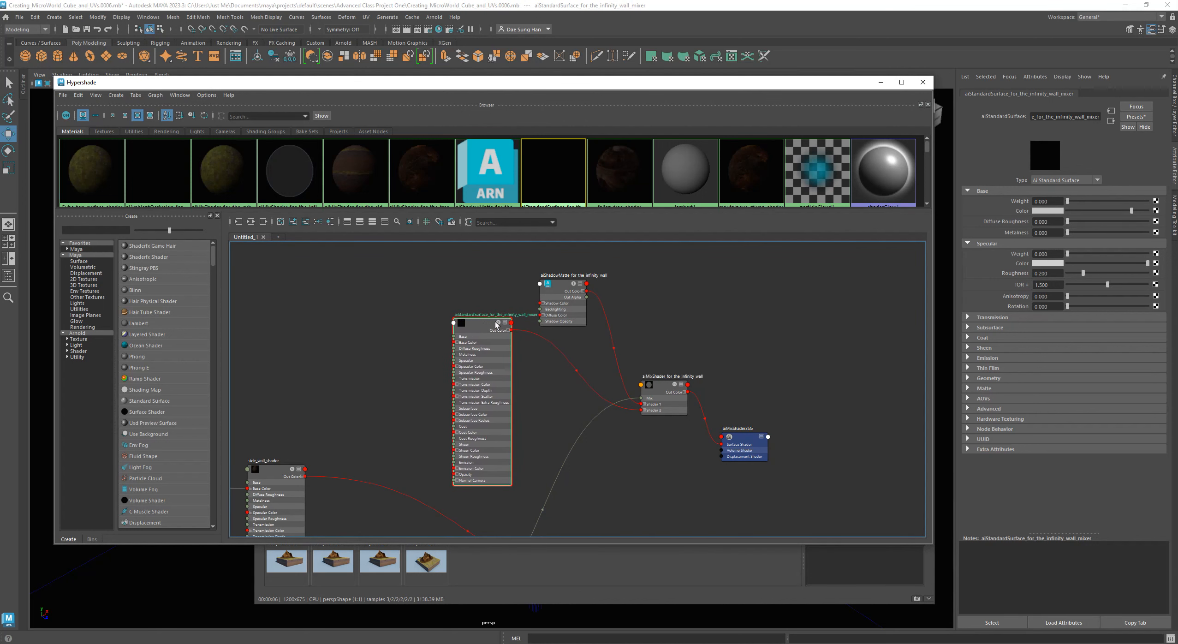
drag(566, 286, 566, 262)
drag(480, 323, 518, 323)
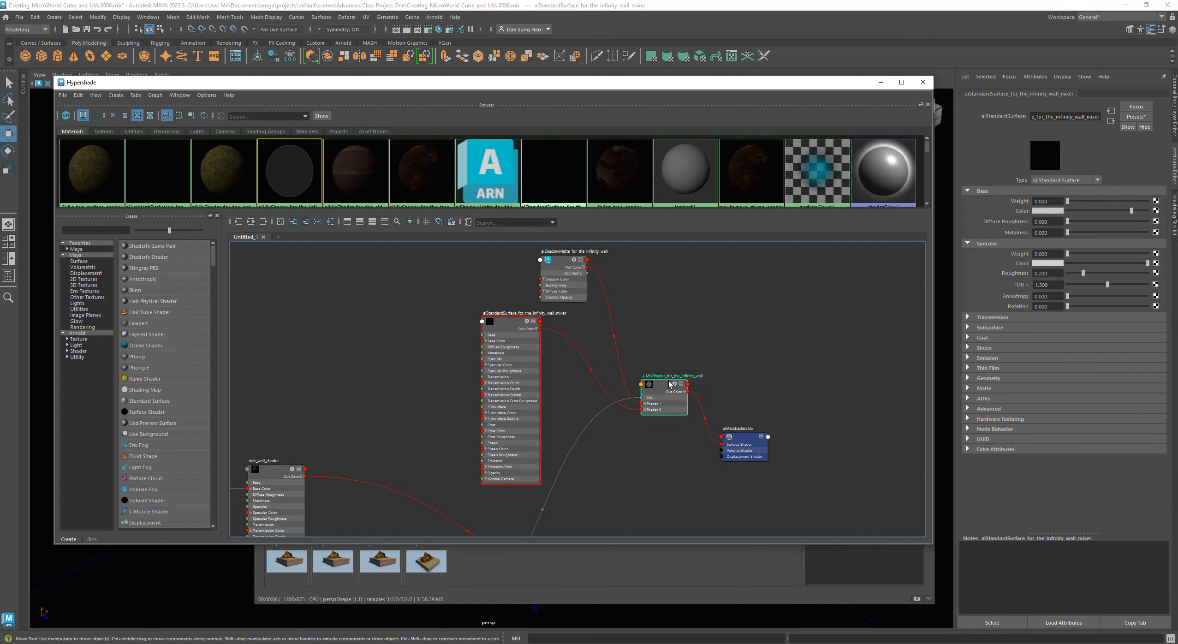
Adjust the spacing of aiMixShader_for_the_infinity_wall and aiStandardSurface_for_the_infinity_wall_mixer so their connecting lines read clearly.
drag(669, 381, 673, 377)
drag(526, 329, 525, 333)
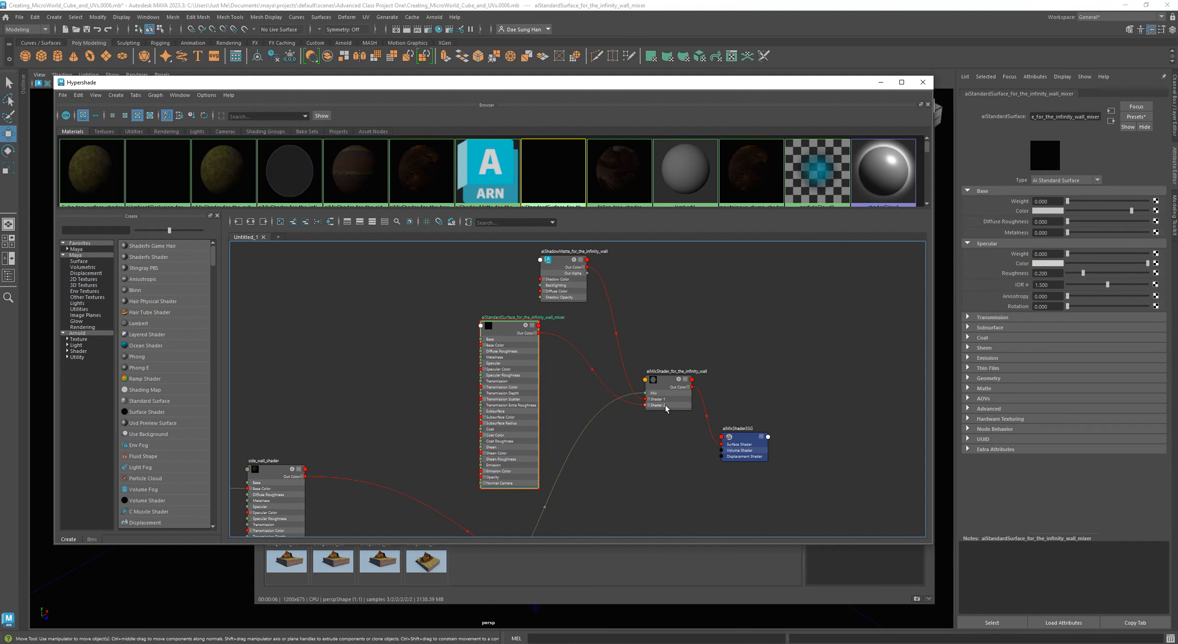
drag(501, 325, 509, 328)
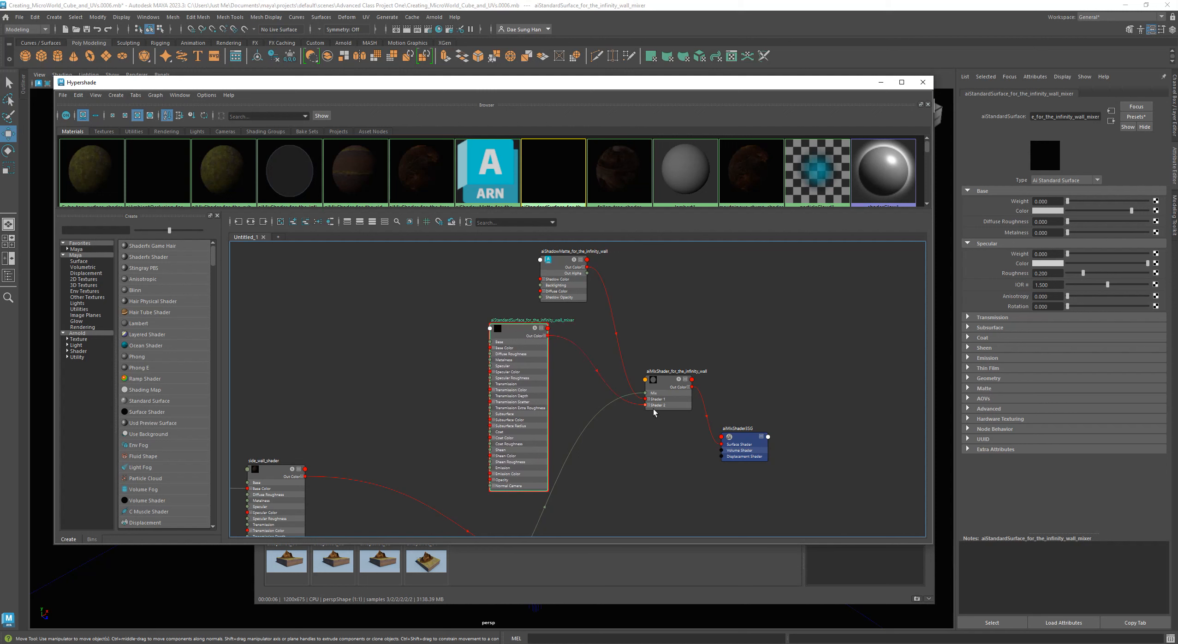
Move aiAmbientOcclusion_for_everything slightly closer to the mix shaders it feeds.
middle_drag(670, 454, 649, 344)
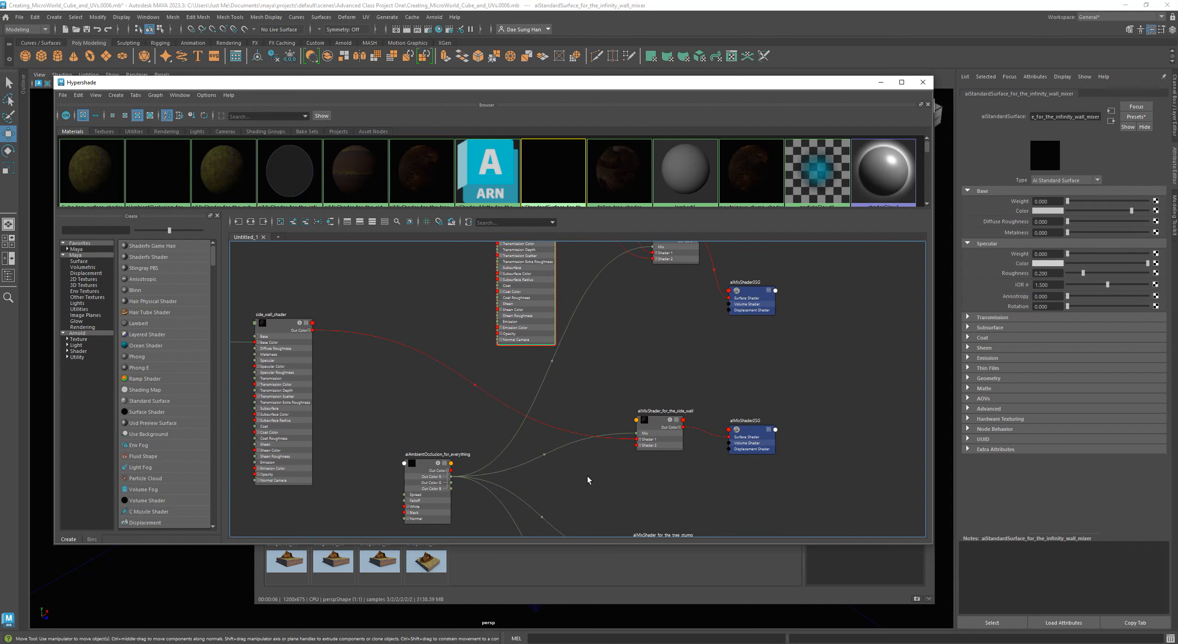
click(428, 469)
drag(429, 469, 451, 457)
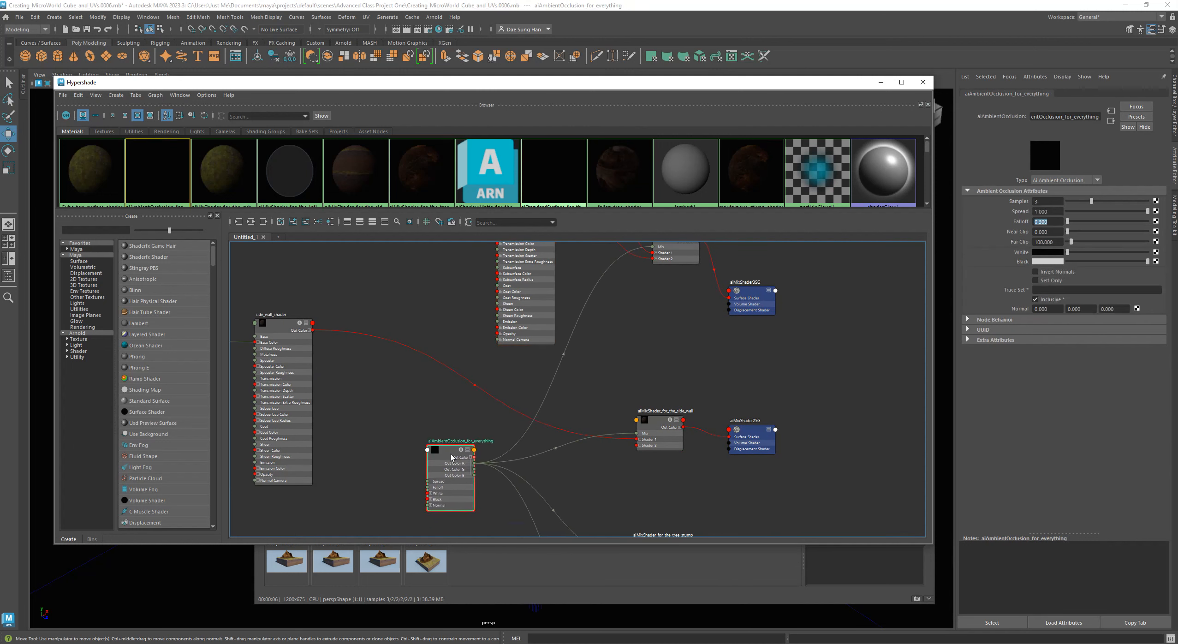
Move the Hypershade and Arnold RenderView windows aside to expose the micro-world model in the viewport.
drag(424, 82, 444, 211)
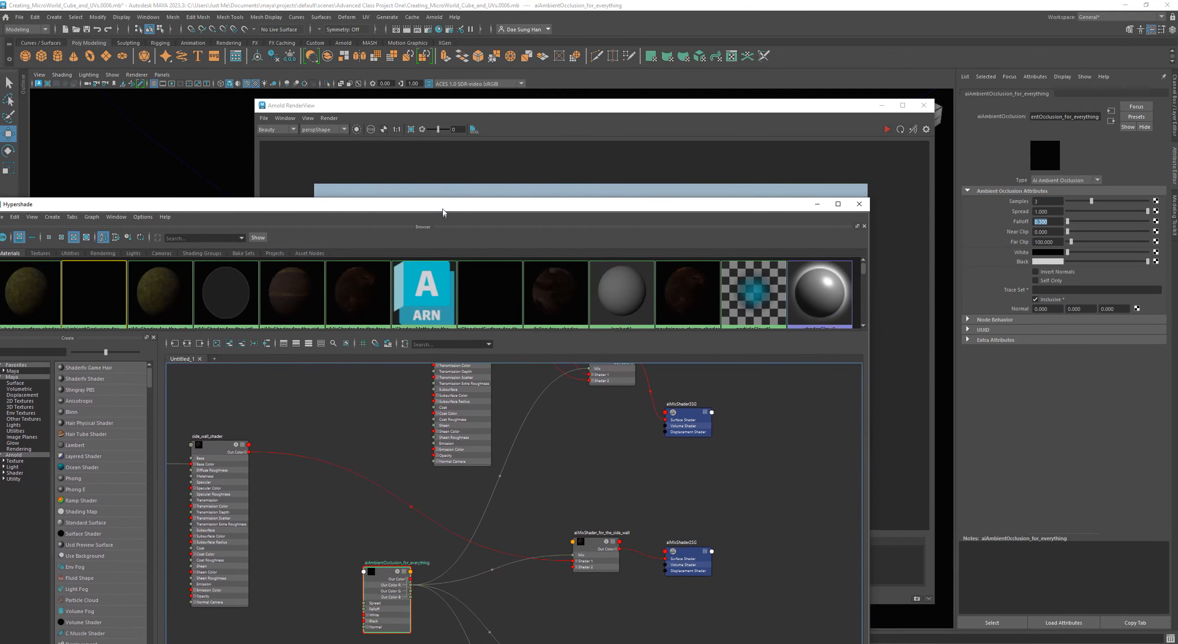
click(292, 291)
drag(588, 102, 706, 5)
drag(252, 222, 358, 151)
drag(822, 26, 739, 516)
drag(600, 147, 599, 384)
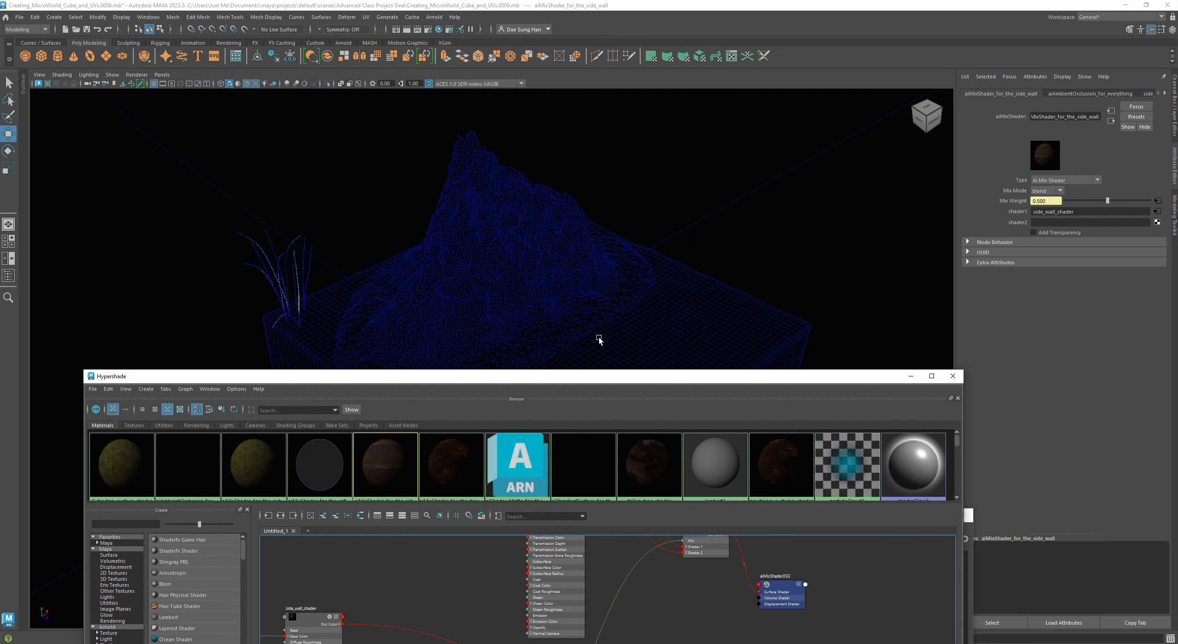
Open the UV Editor beside the model and display the UVs of micro_world_cube.
mouse_move(604, 381)
mouse_down()
mouse_move(592, 314)
mouse_move(606, 374)
mouse_up()
click(730, 57)
drag(604, 100, 620, 128)
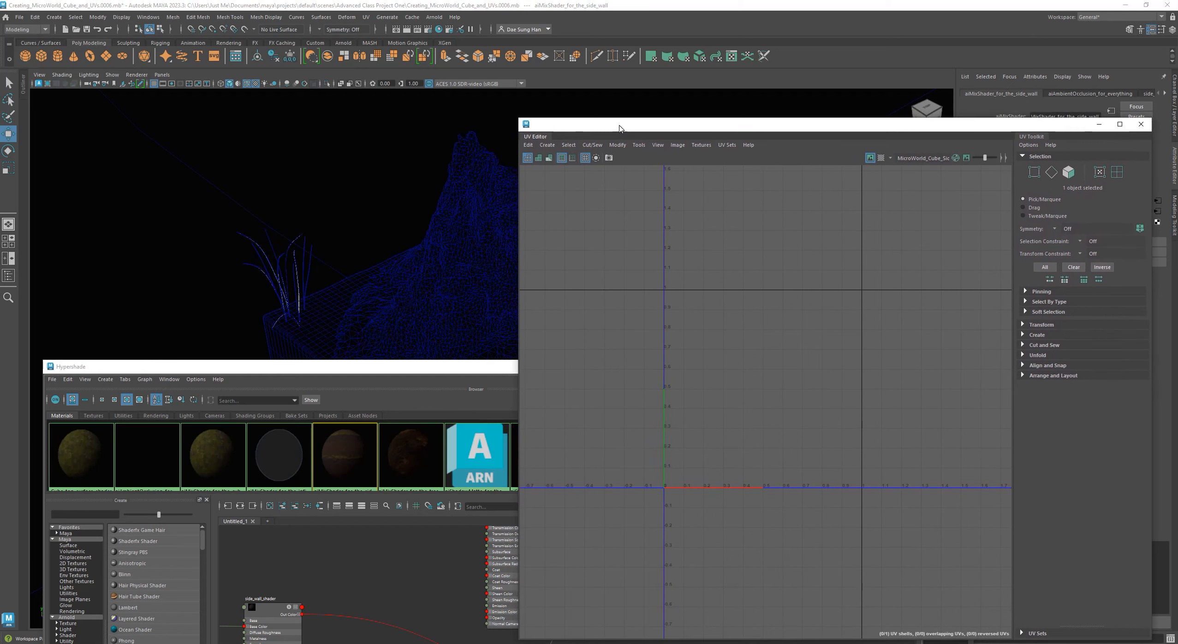
click(336, 301)
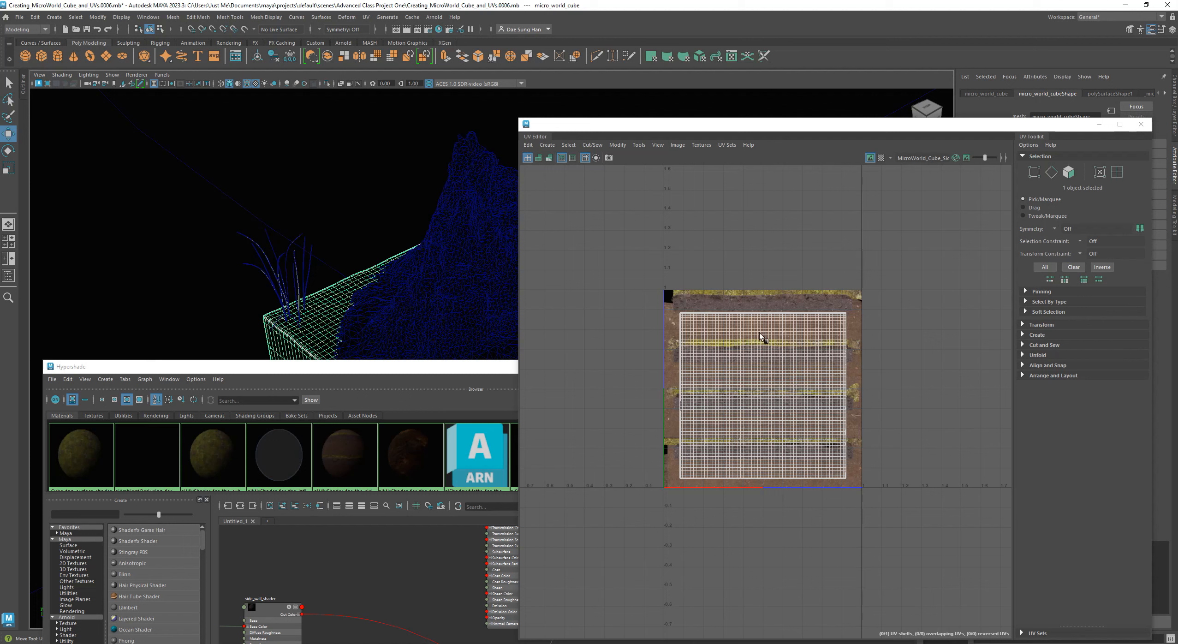
Select all faces in the cube's top-surface UV layout and uncover more of the cube in the viewport.
right_drag(720, 334, 719, 358)
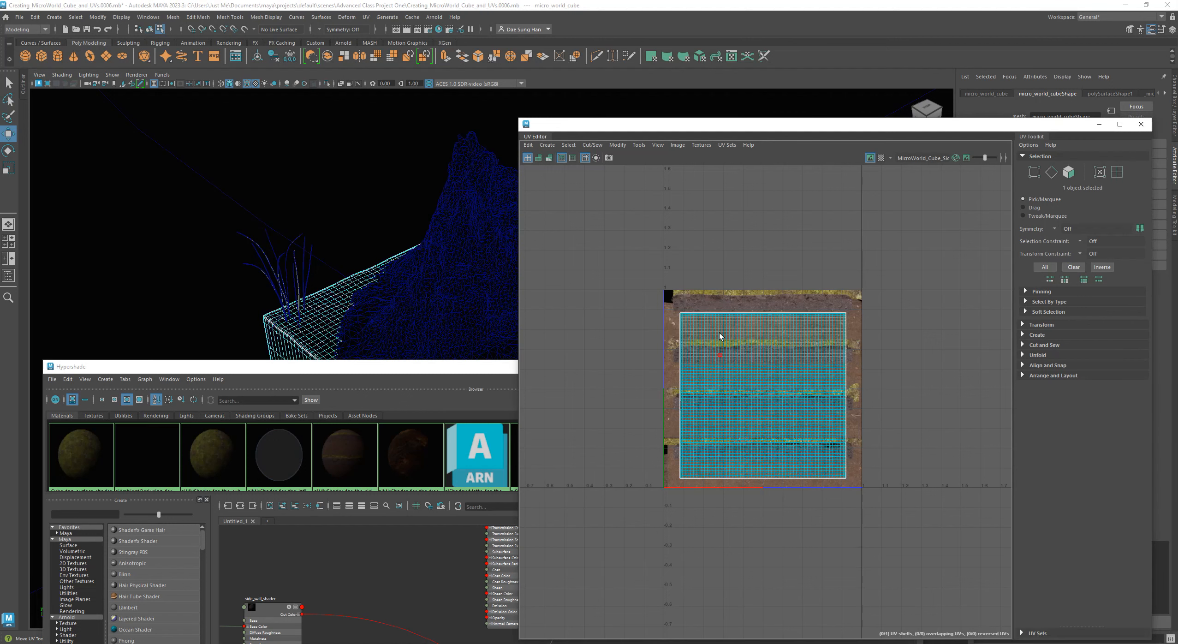
drag(945, 604, 636, 263)
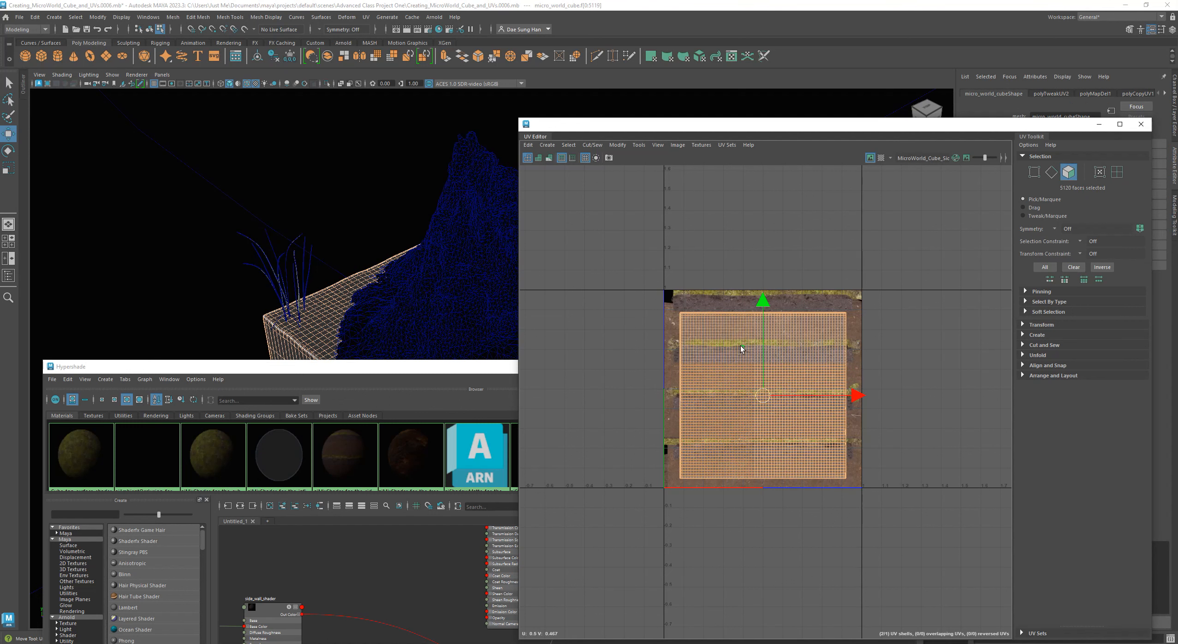
drag(328, 366, 326, 513)
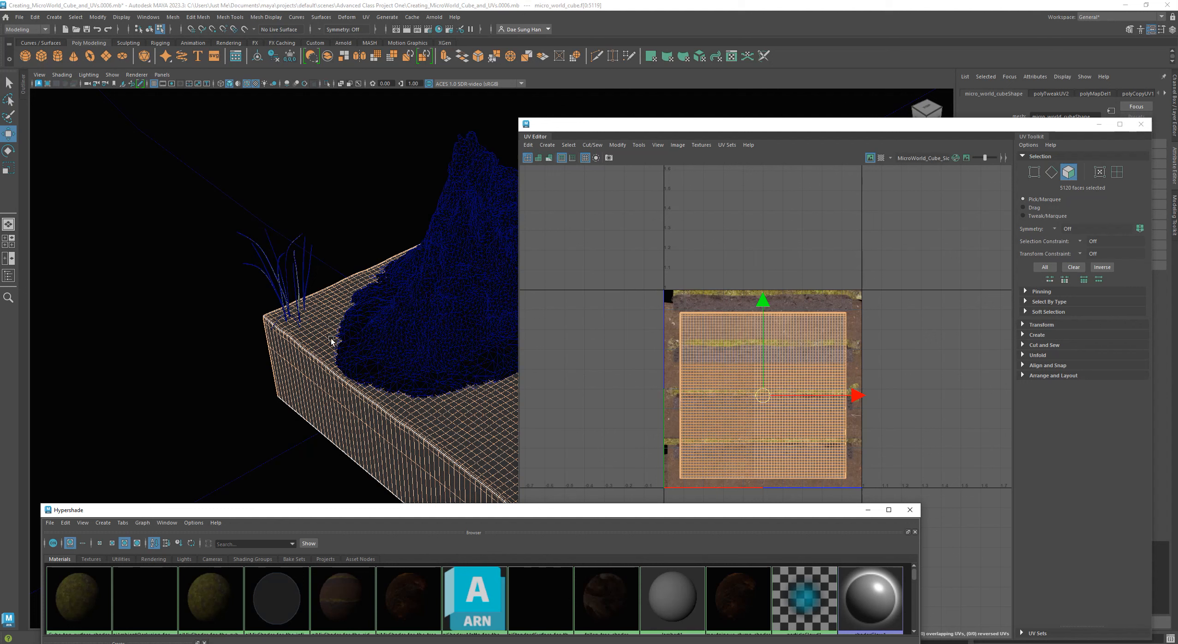
click(951, 520)
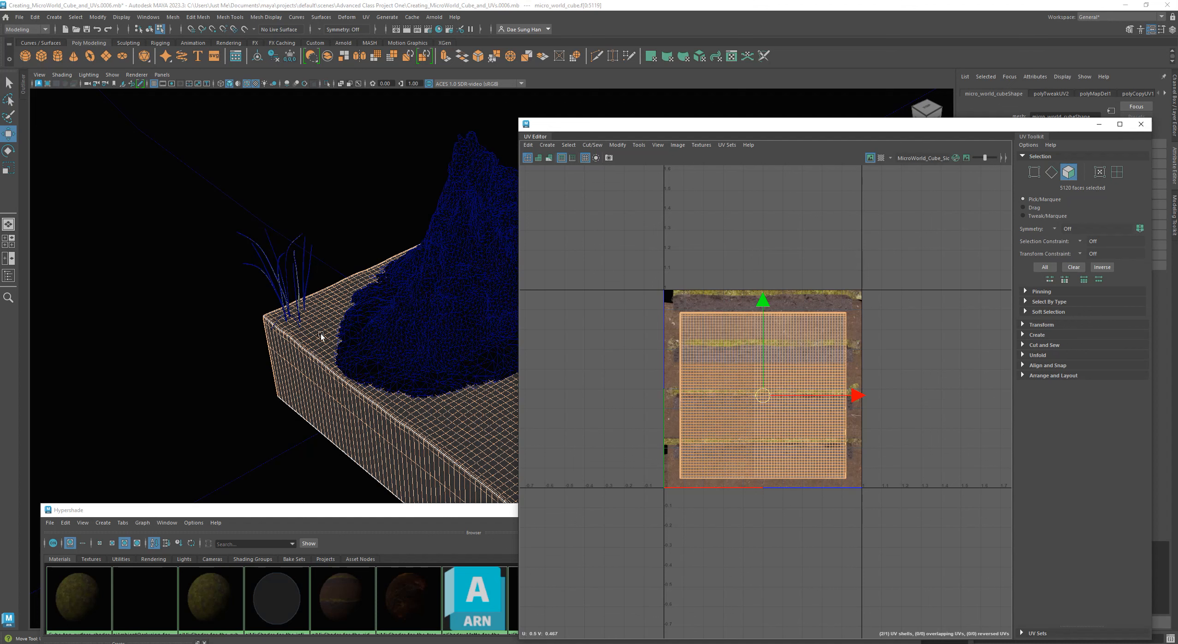
Switch the cube's current UV set to cube_side_walls_uv and deselect its faces.
click(726, 145)
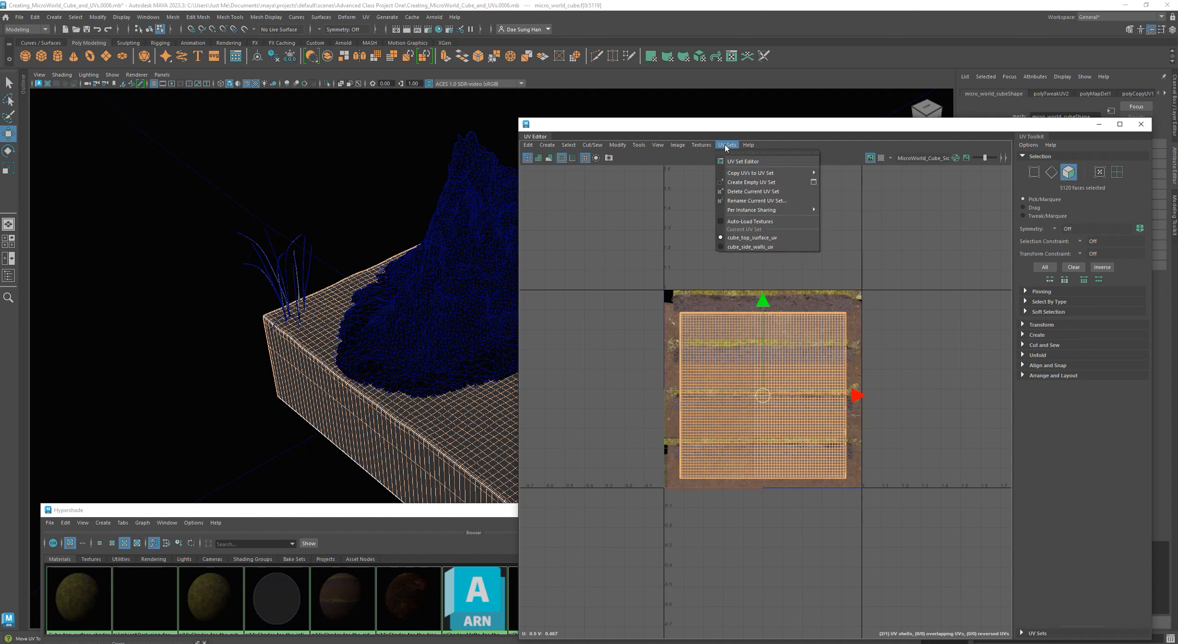
click(742, 247)
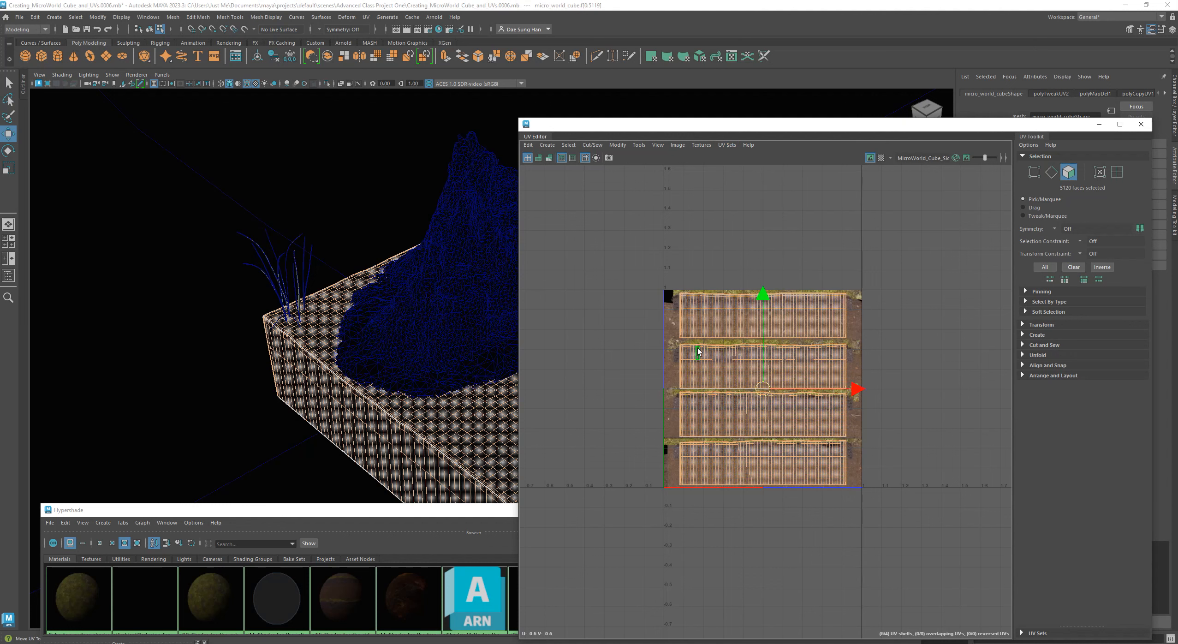
ctrl+drag(623, 266, 975, 521)
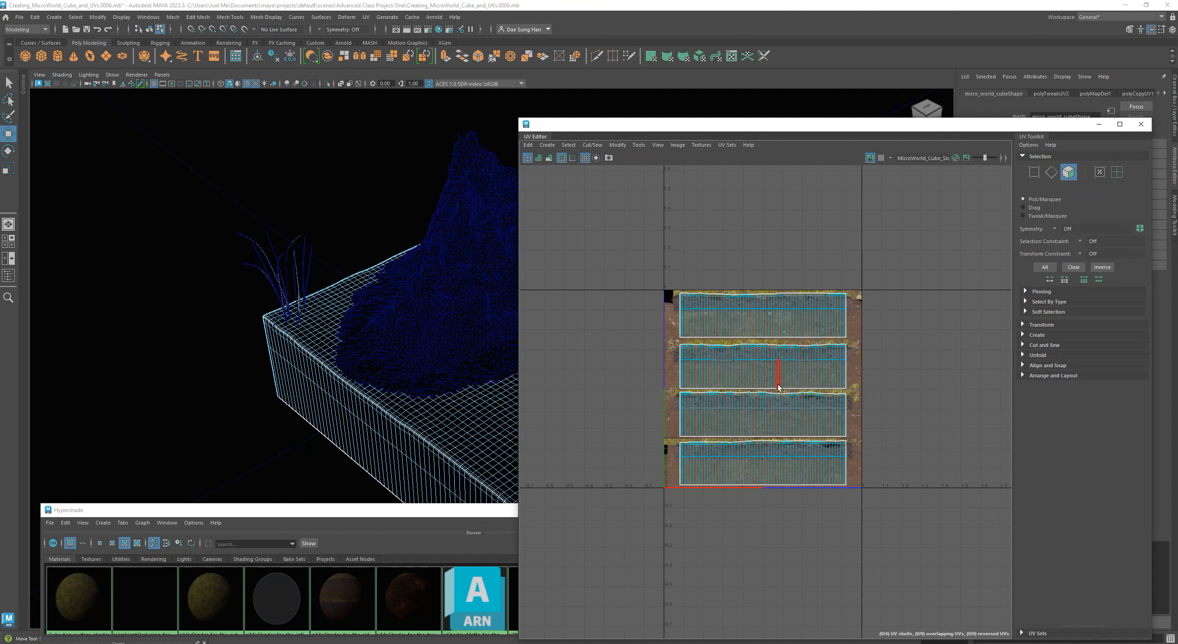
Switch the cube back to the cube_top_surface_uv set and select all of its faces.
click(726, 145)
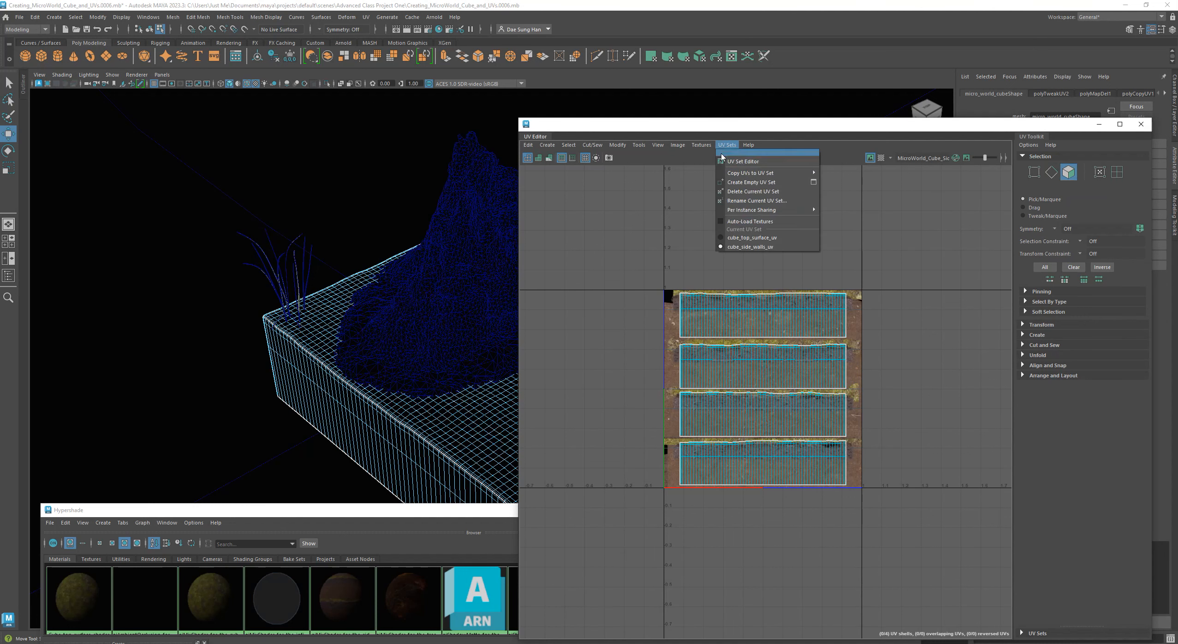
click(734, 237)
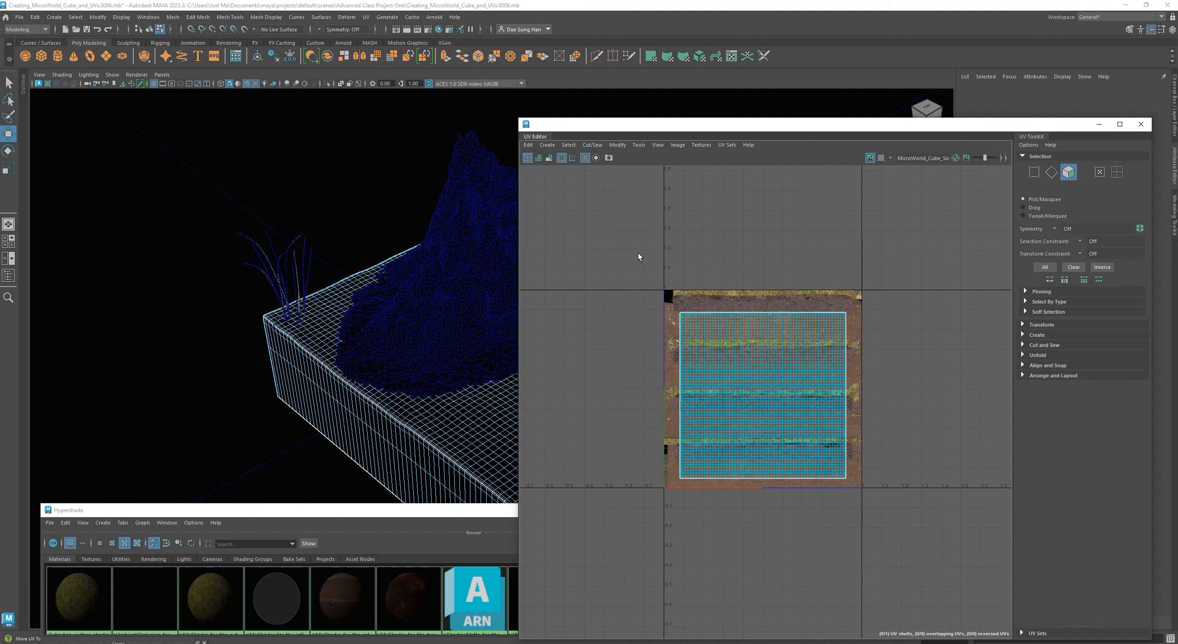
drag(638, 257, 985, 572)
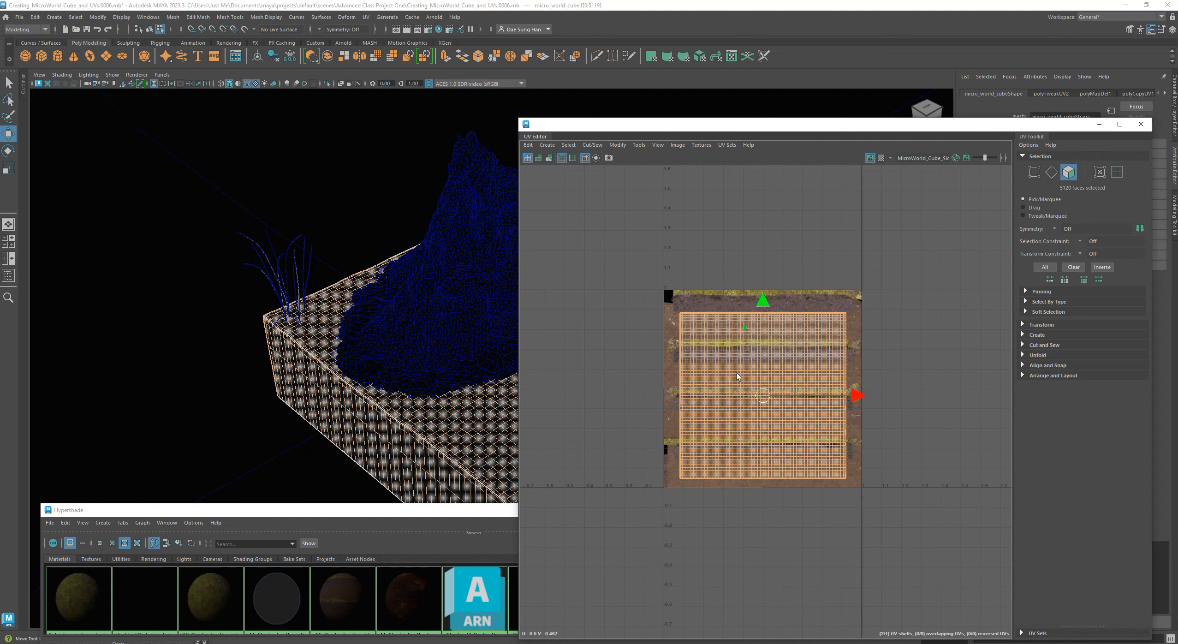
click(705, 268)
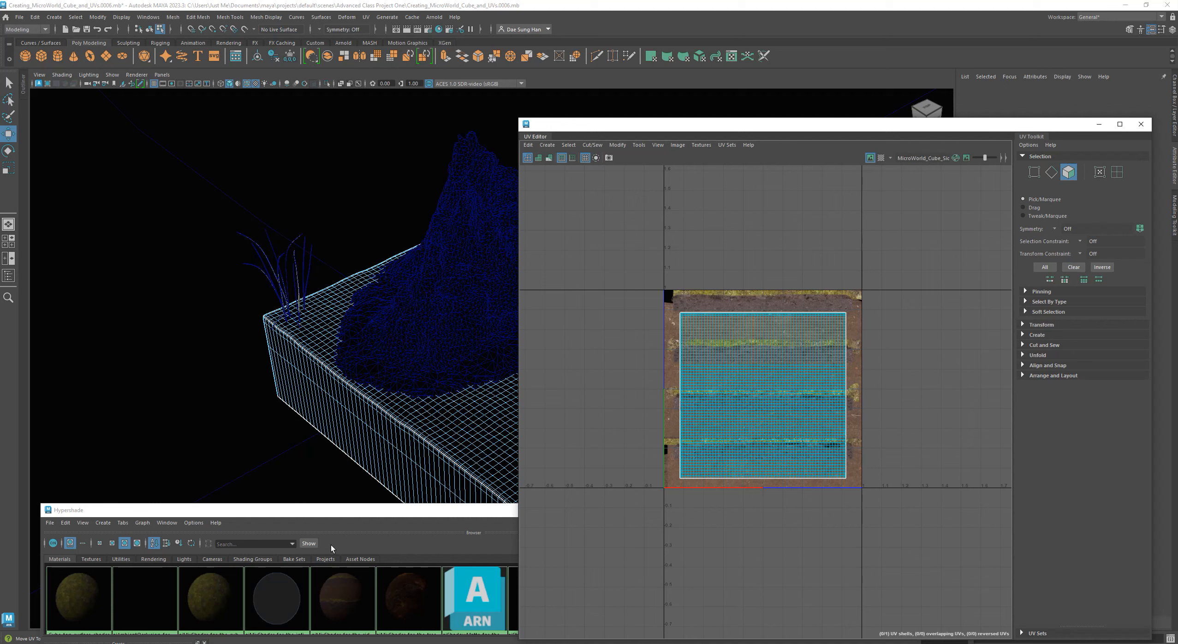
drag(611, 272, 944, 604)
Review the aiMixShader_for_the_cube_top_surface branch in the Hypershade network, then uncover the UV Editor again.
drag(450, 510, 503, 33)
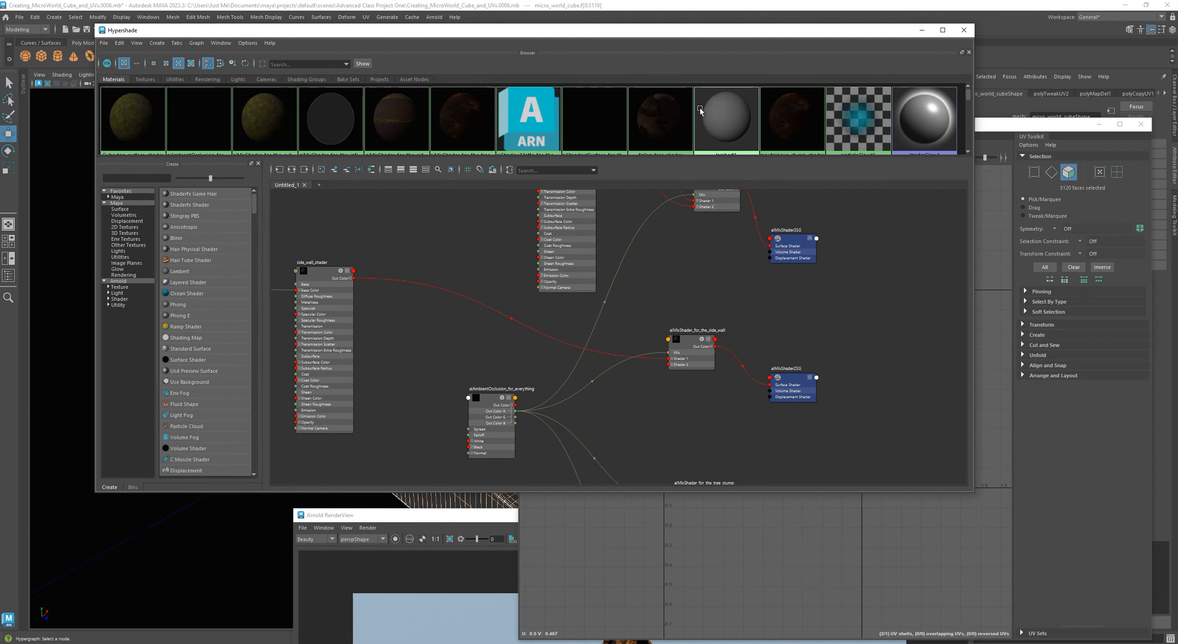
drag(692, 29, 621, 120)
alt+middle_drag(601, 397, 592, 278)
alt+middle_drag(607, 463, 607, 323)
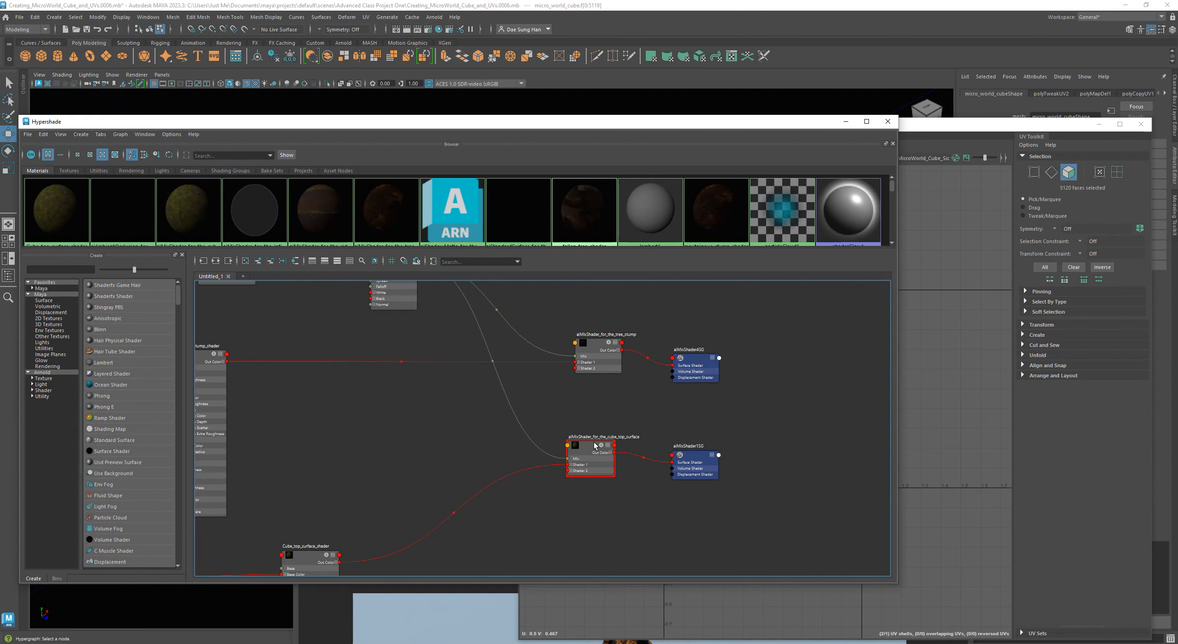
alt+middle_drag(617, 374, 622, 506)
drag(648, 124, 651, 479)
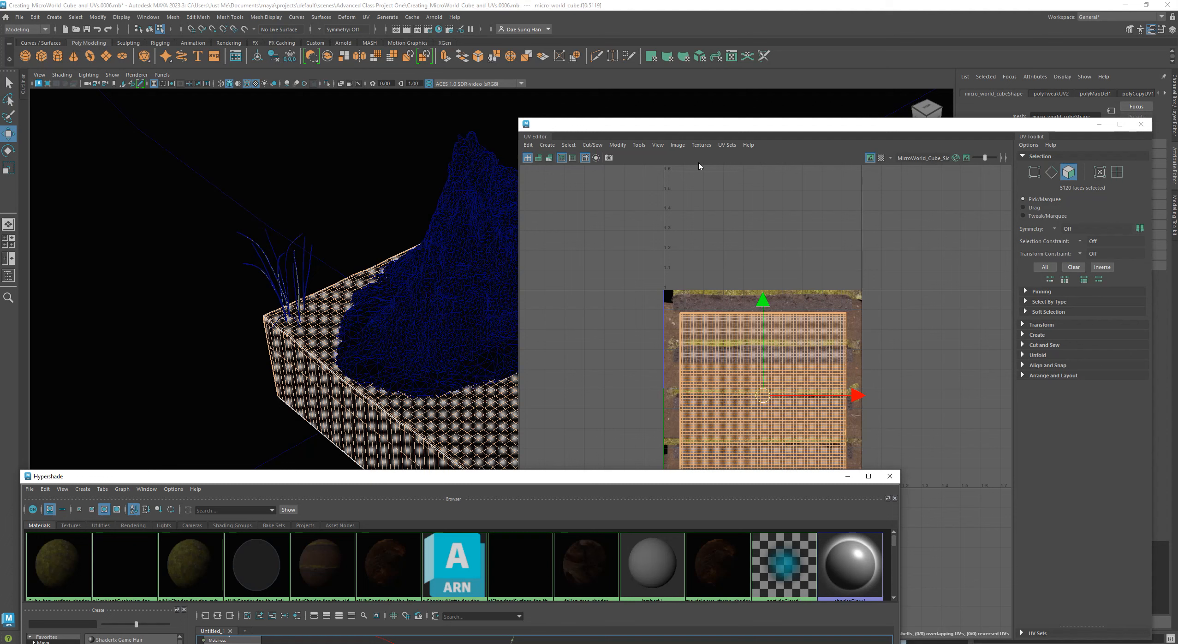
Make cube_side_walls_uv the current UV set and select the faces of the four side-wall shells.
click(727, 145)
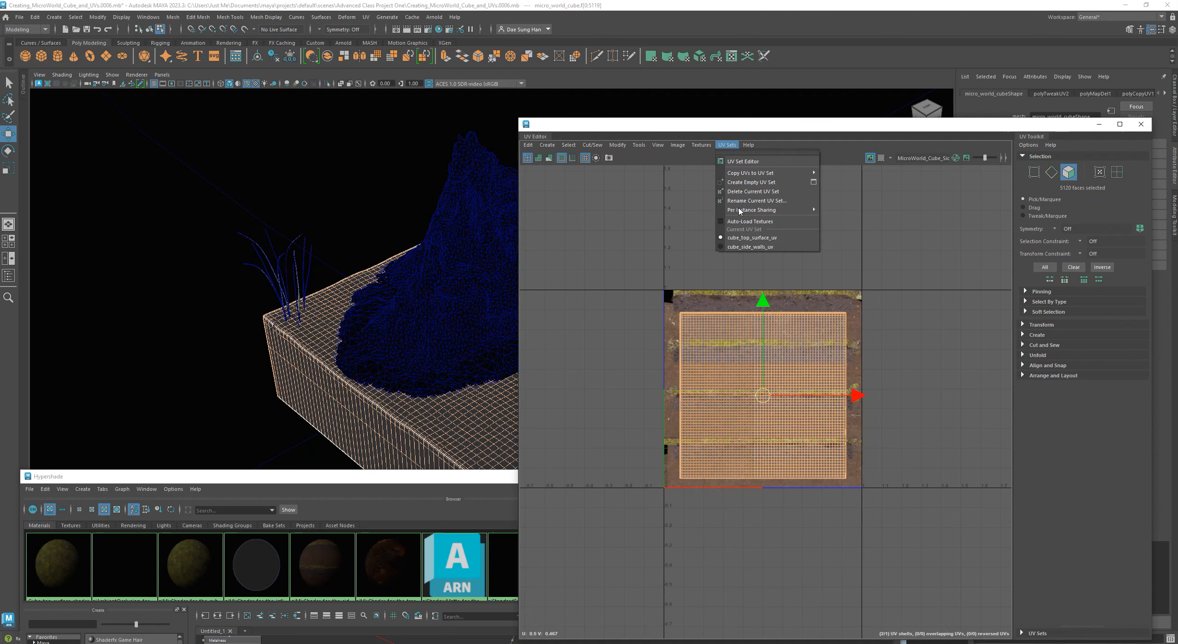
click(737, 249)
mouse_move(647, 232)
mouse_down()
mouse_move(947, 639)
mouse_move(874, 538)
mouse_up()
click(850, 565)
Review the aiMixShader_for_the_side_wall branch in the Hypershade network and lower the Hypershade window to uncover the model.
click(464, 504)
drag(461, 476, 539, 148)
alt+middle_drag(639, 459, 558, 488)
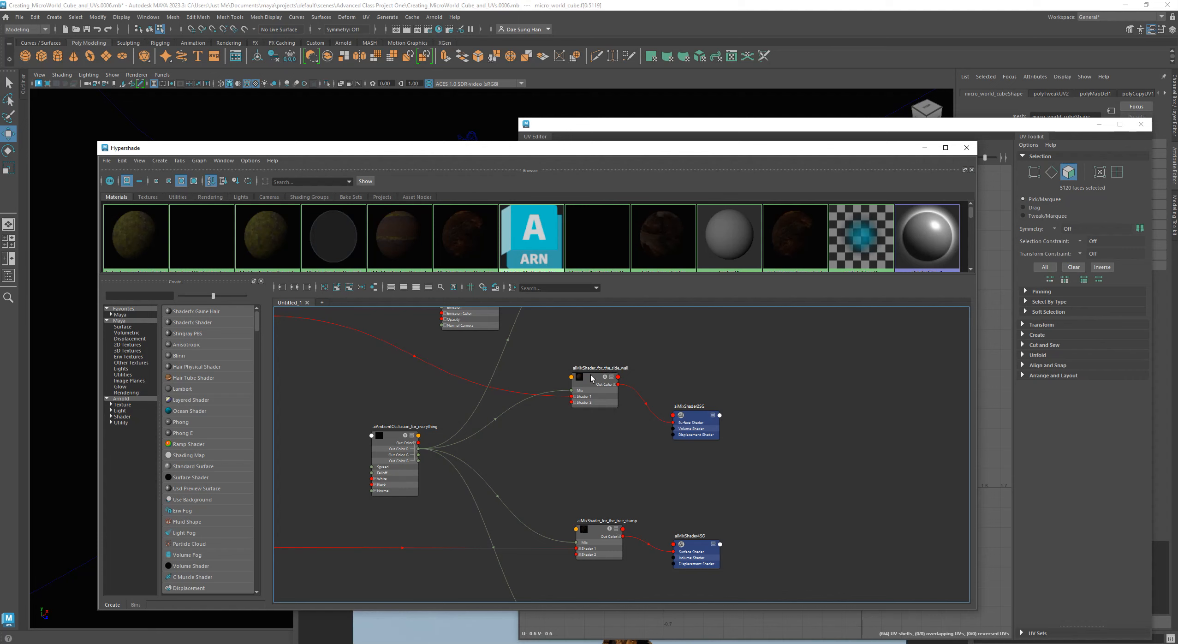
drag(505, 148, 501, 382)
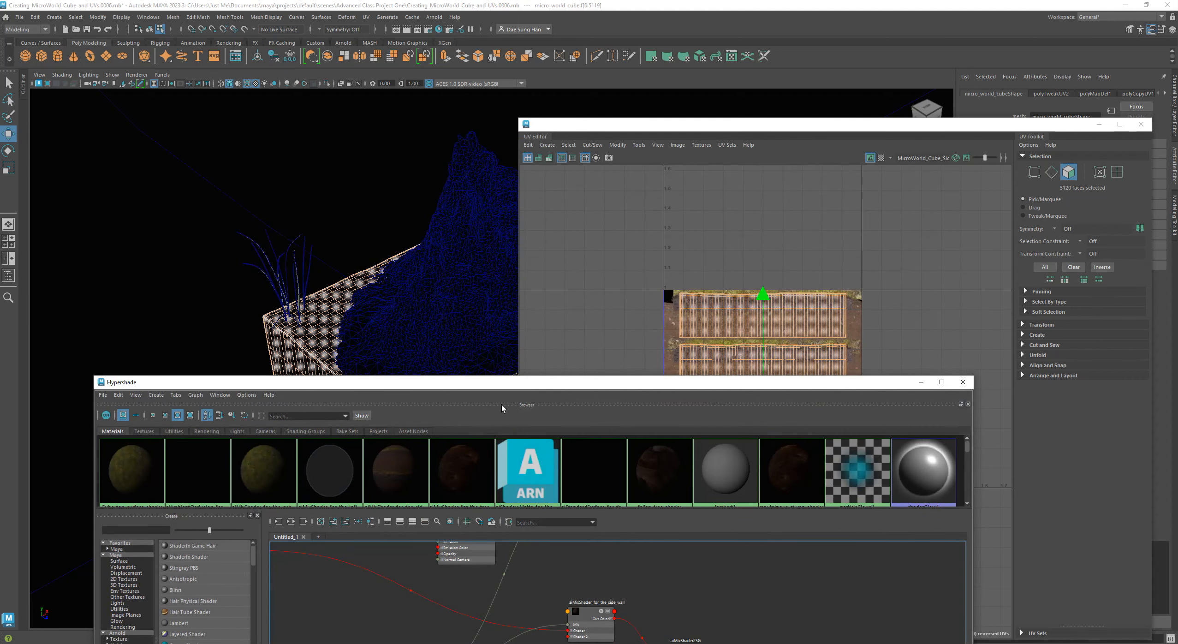
Open the Relationship Editor for texture-centric UV linking and place it beside the UV Editor.
click(153, 21)
mouse_move(184, 101)
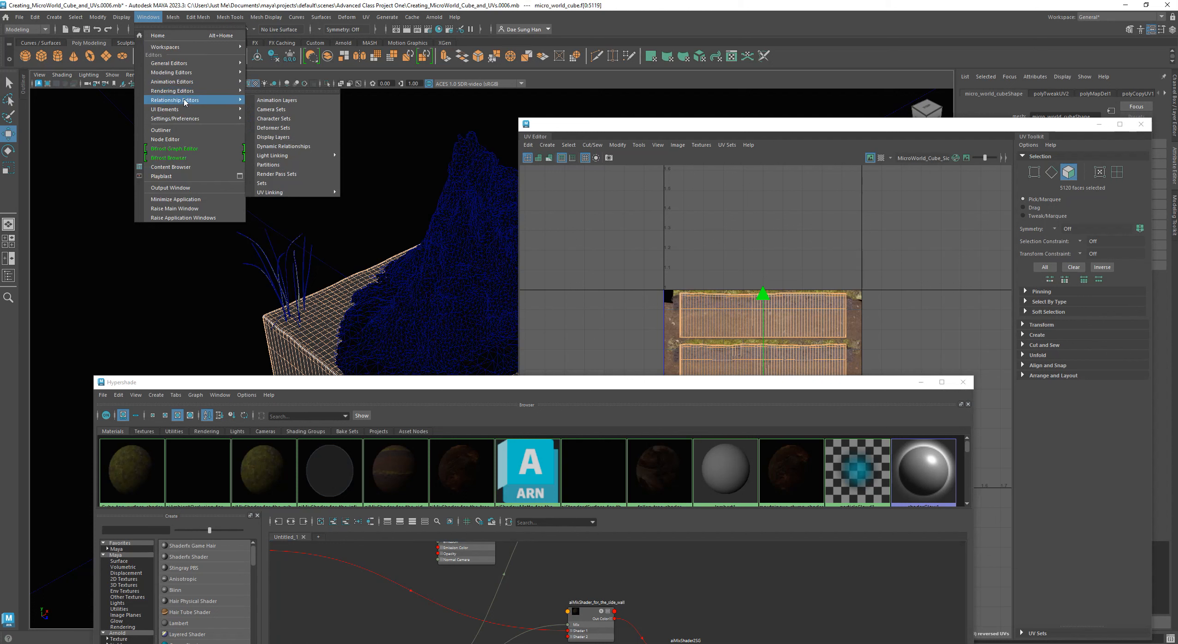
mouse_move(280, 157)
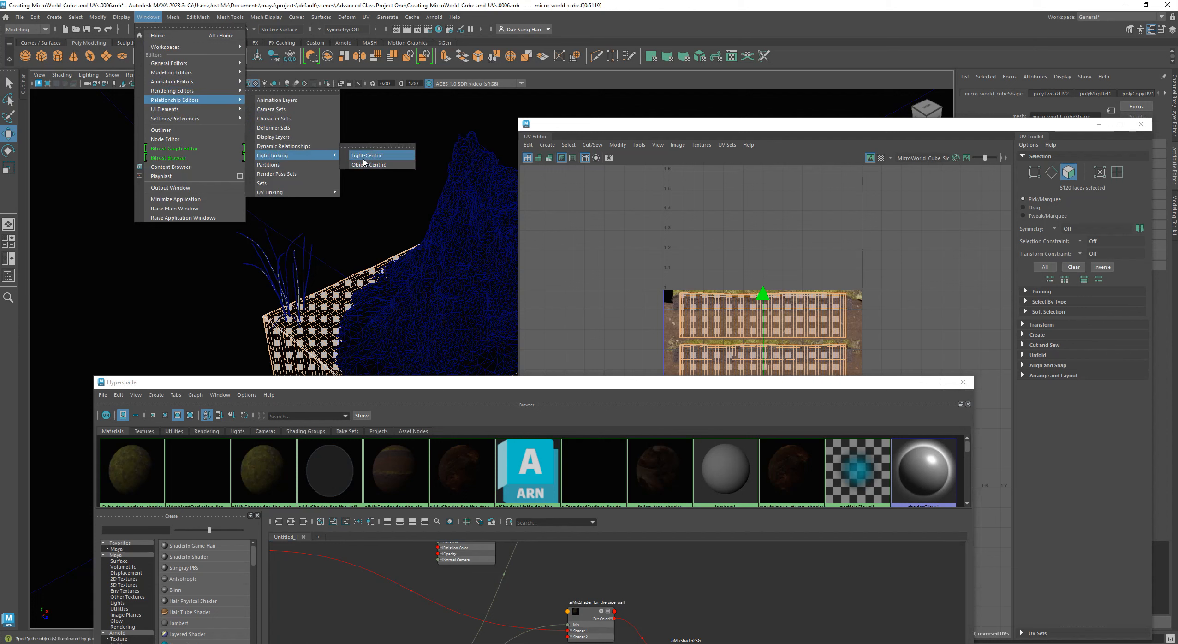
mouse_move(295, 191)
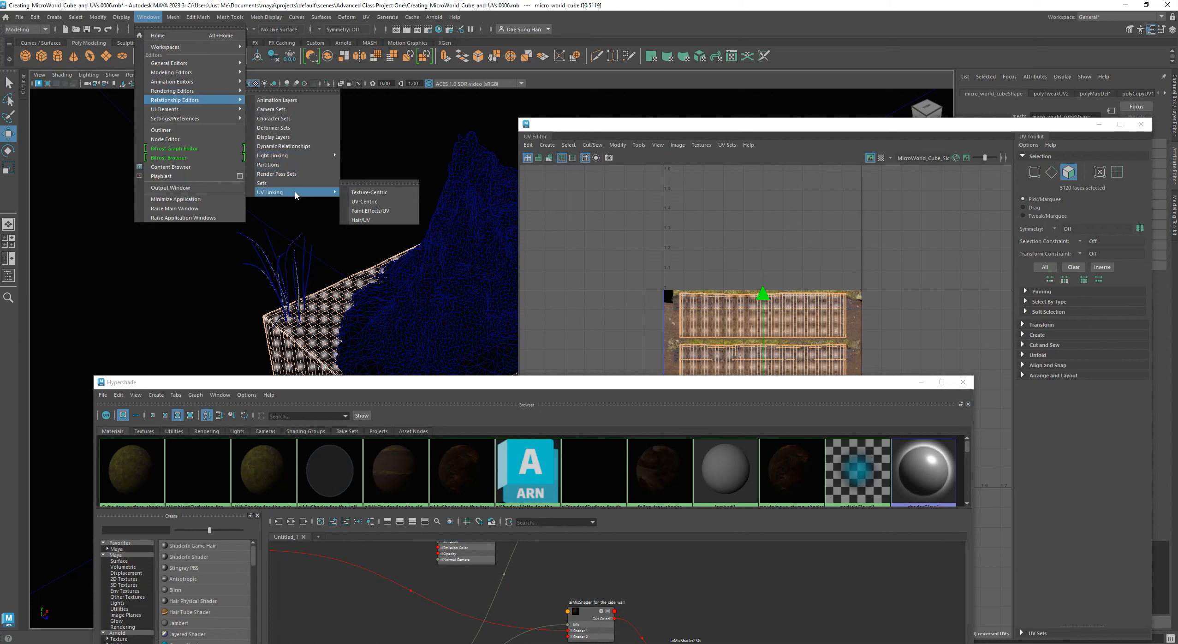
click(382, 192)
drag(286, 158, 399, 134)
Switch to UV-centric UV linking and check the textures linked to cube_top_surface_uv and cube_side_walls_uv.
click(253, 155)
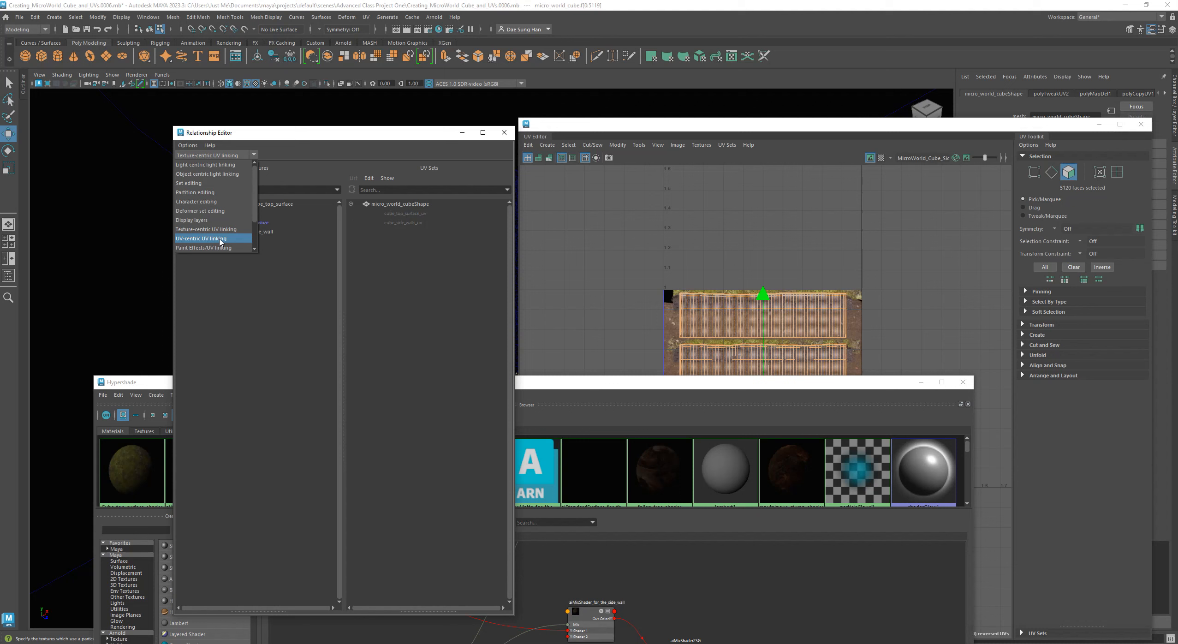
click(220, 238)
click(234, 214)
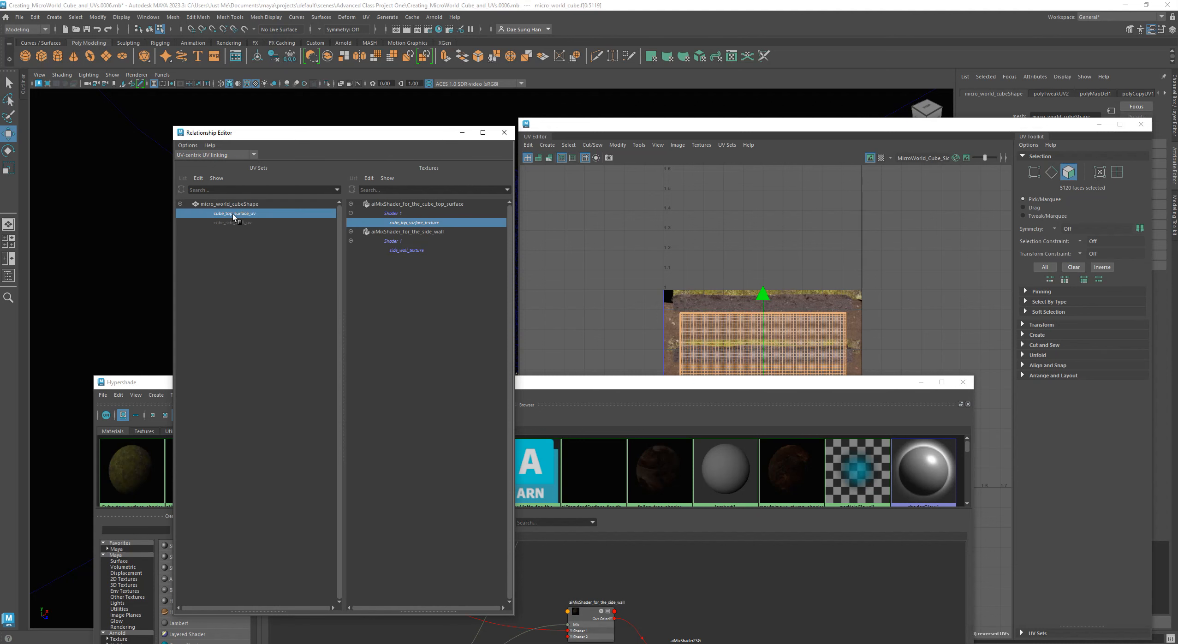
click(231, 223)
Rearrange the UV Editor and Relationship Editor, compare both UV sets' texture links again, and close the Relationship Editor.
drag(520, 137, 500, 94)
drag(399, 138, 355, 109)
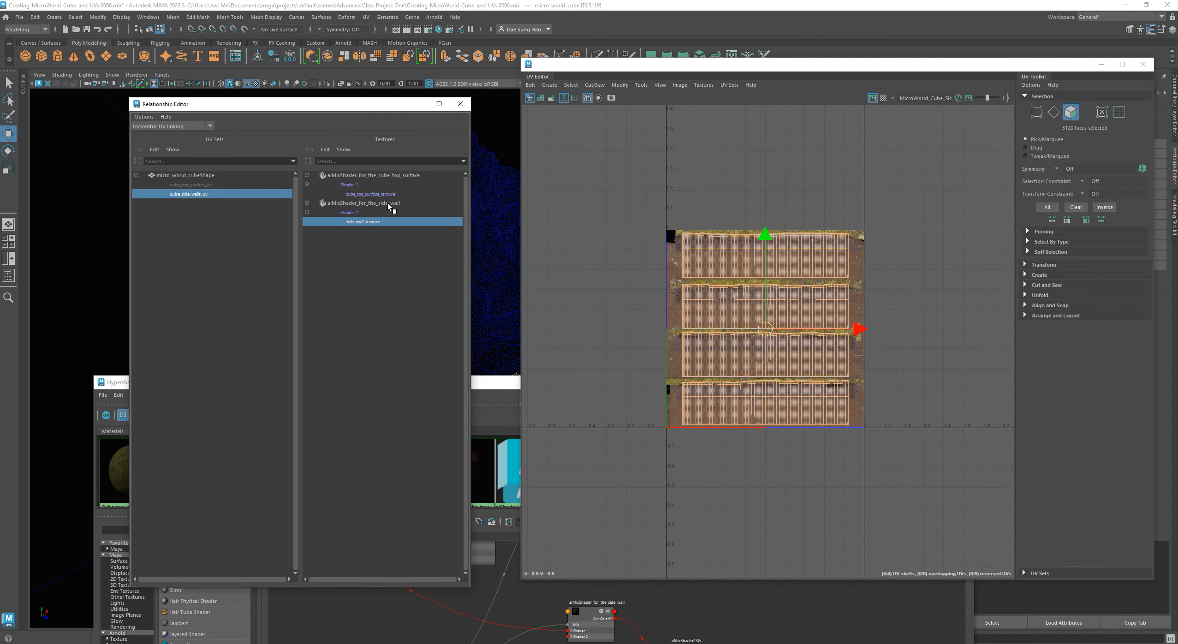
click(203, 186)
click(203, 194)
click(201, 186)
click(199, 193)
mouse_move(219, 107)
mouse_down()
mouse_move(244, 105)
mouse_move(220, 105)
mouse_up()
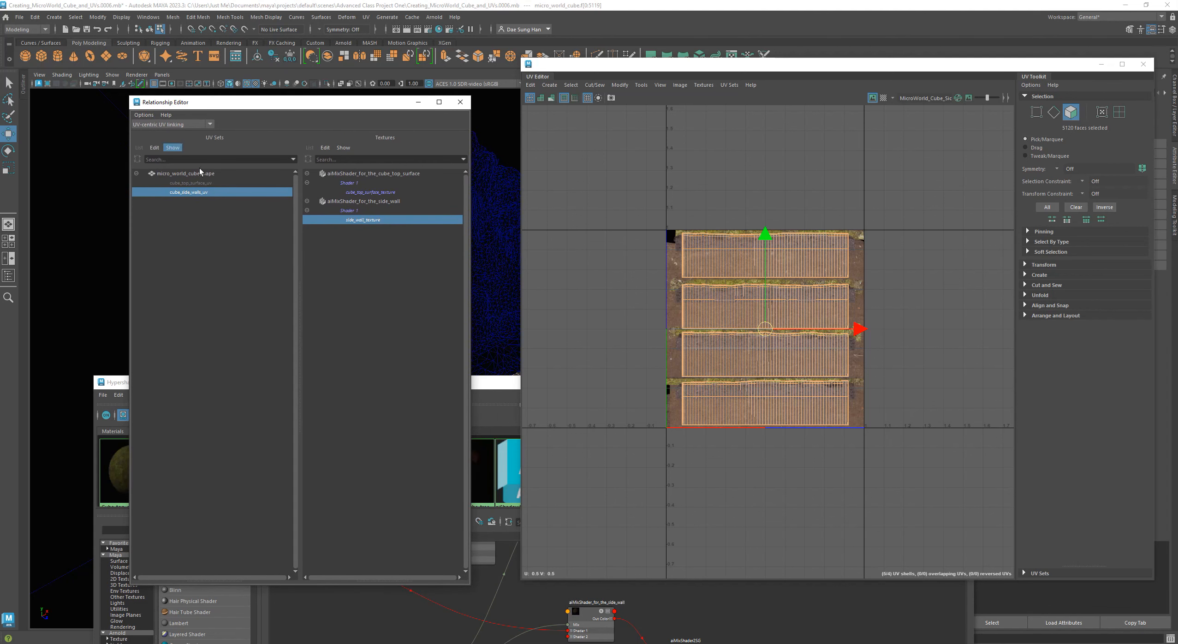
click(460, 102)
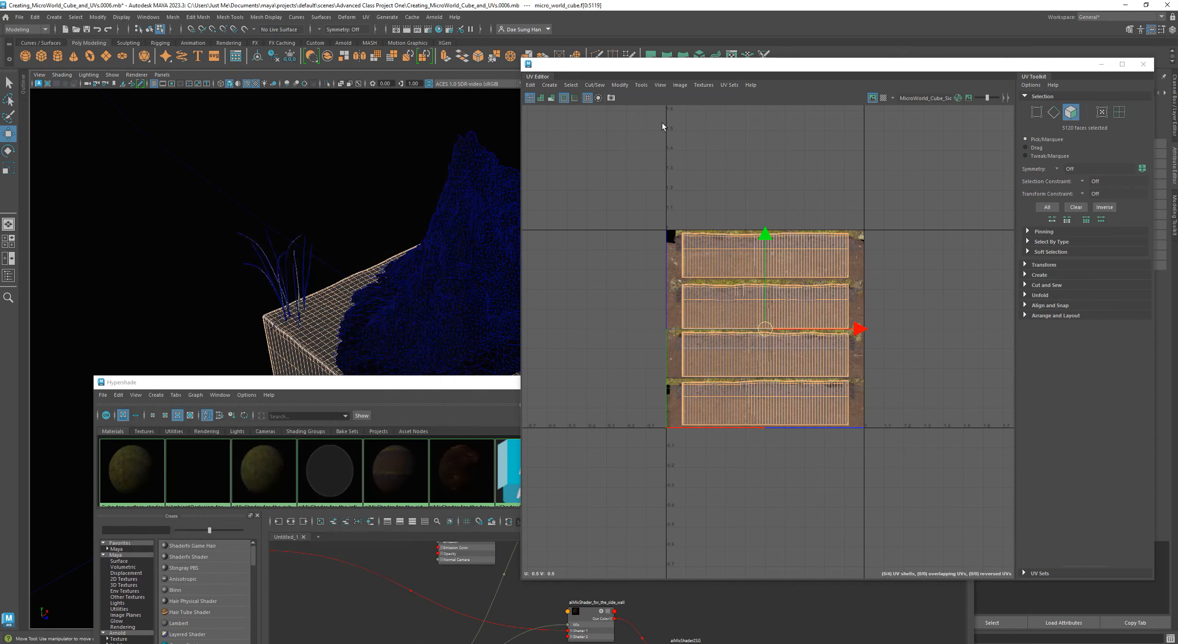
Move the UV Editor over the viewport, deselect the side-wall faces and toggle out of component selection.
drag(659, 69, 389, 134)
click(511, 503)
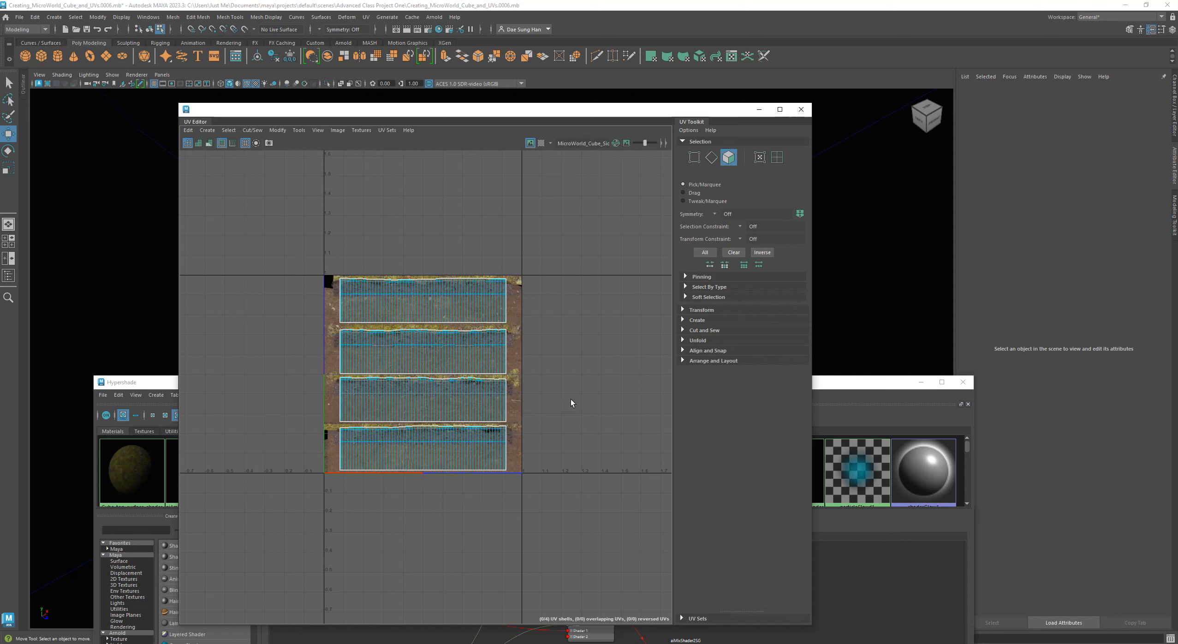
key(F8)
click(602, 512)
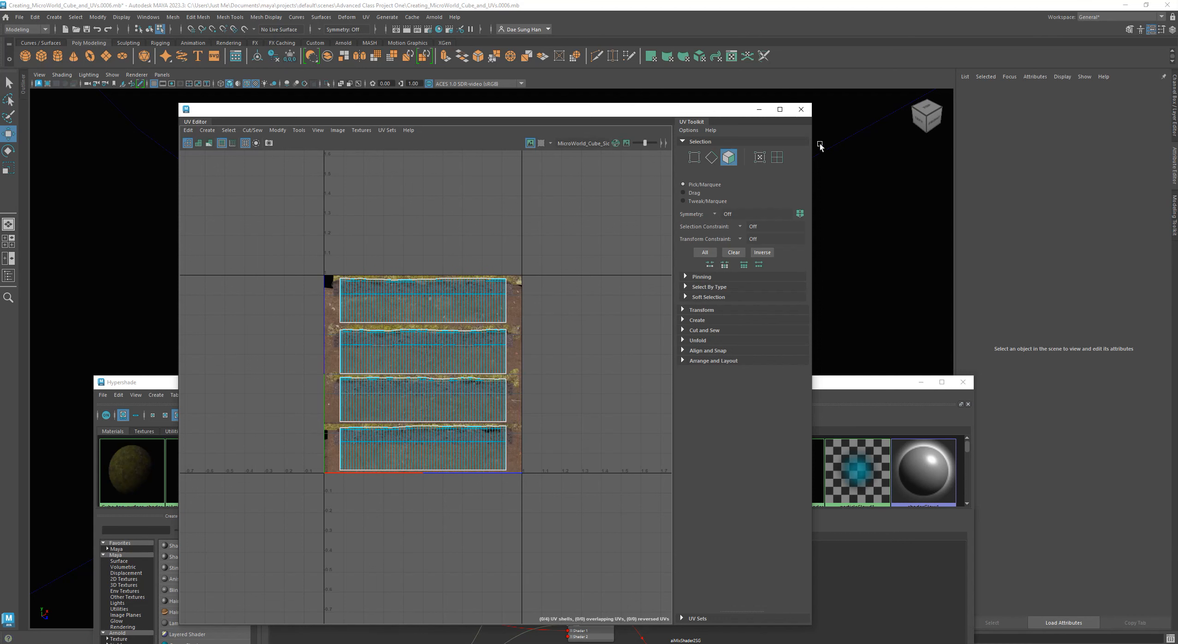
Close the UV Editor and move the Hypershade up over the viewport so its node graph is in full view.
click(802, 114)
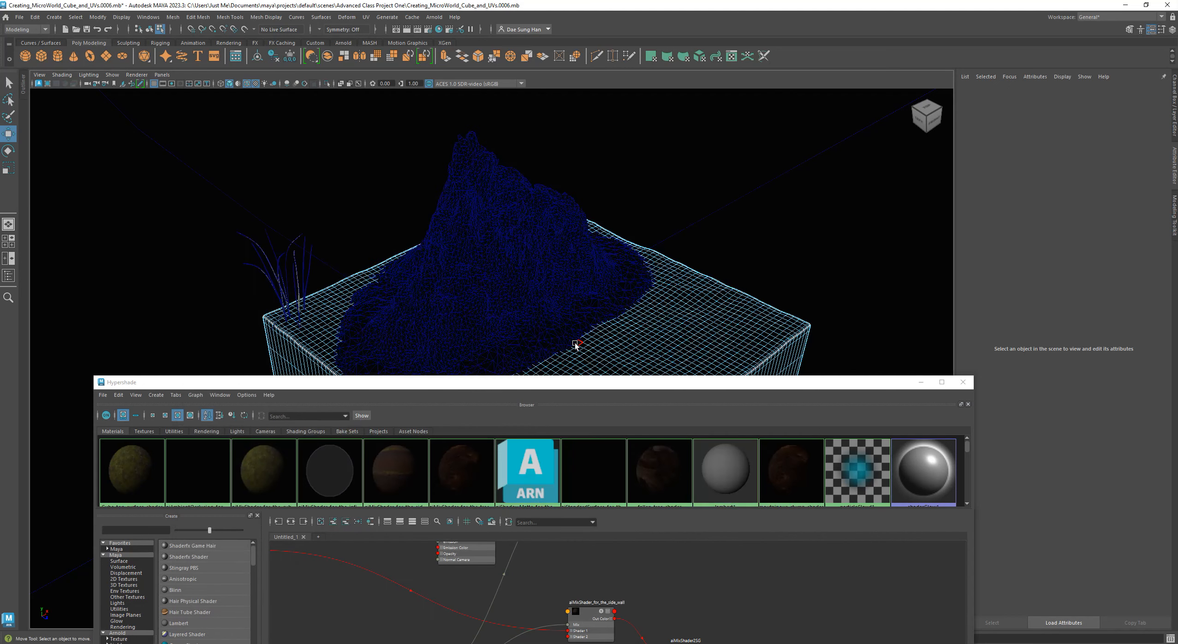
drag(586, 386, 543, 116)
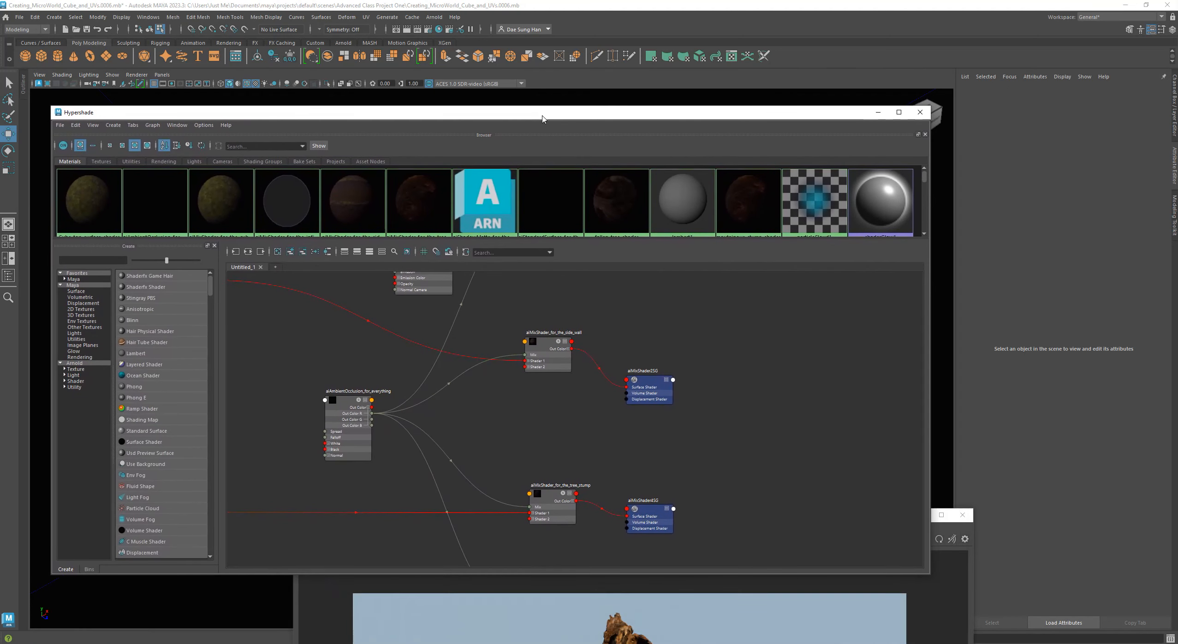
scroll(671, 447, down, 2)
scroll(520, 471, up, 5)
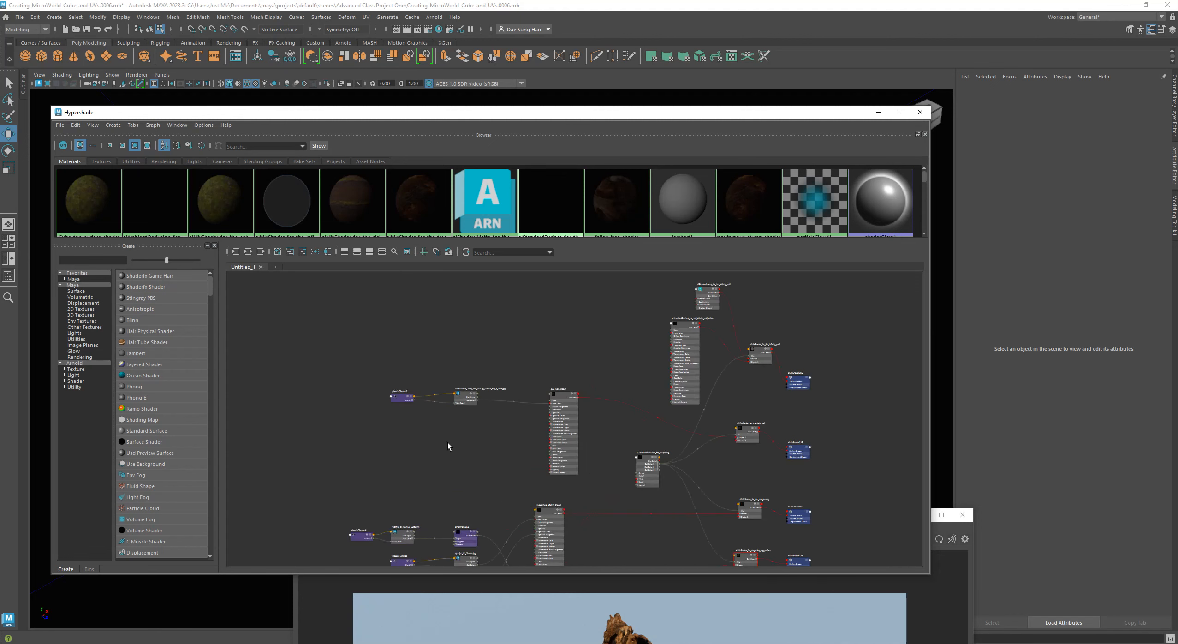
Move the Cube_top_surface_shader and moutainous_stump_shader nodes closer to the mix shaders they feed.
alt+middle_drag(546, 407, 215, 327)
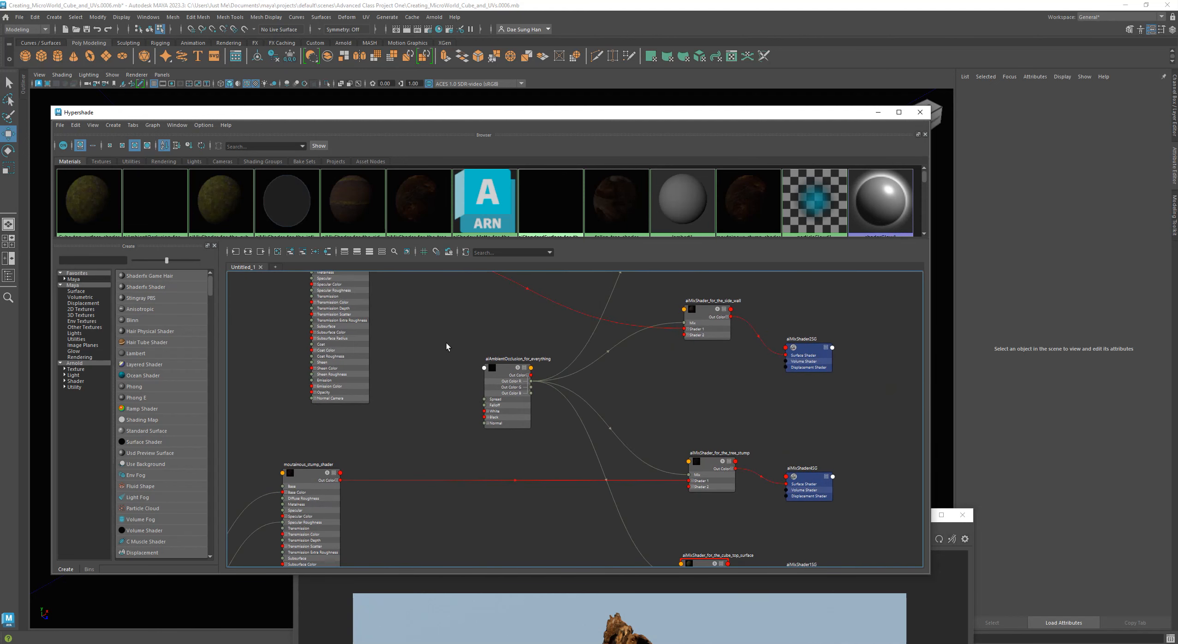
alt+middle_drag(444, 343, 329, 452)
alt+middle_drag(616, 373, 913, 303)
drag(486, 460, 533, 419)
alt+middle_drag(531, 418, 483, 398)
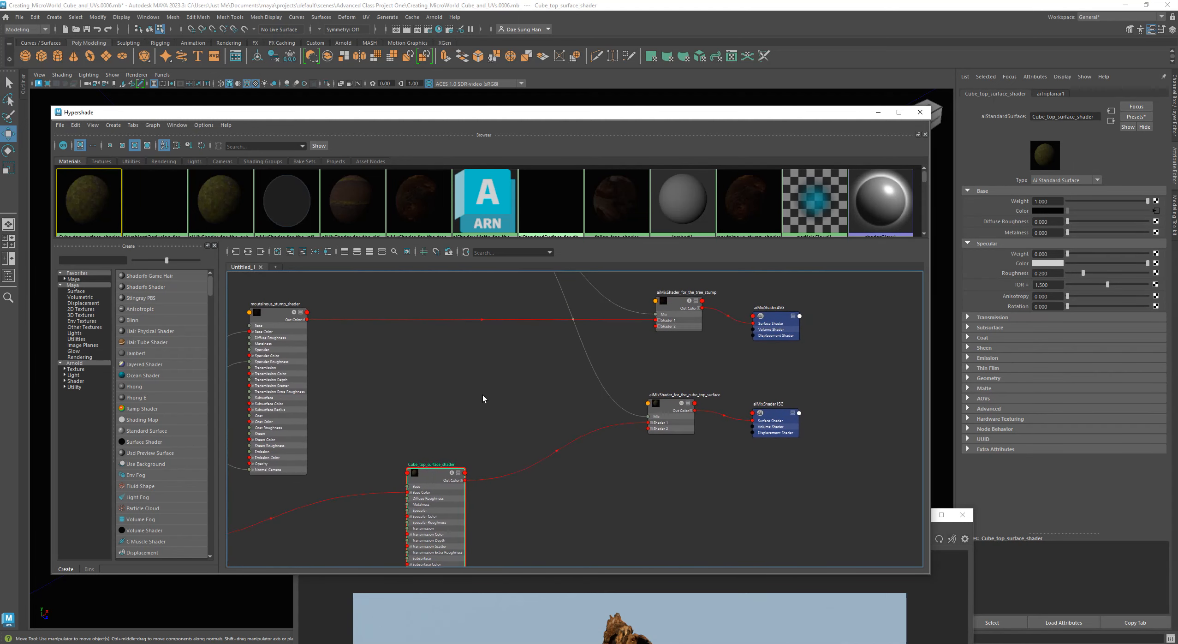
alt+middle_drag(669, 479, 660, 536)
drag(272, 378, 321, 373)
alt+middle_drag(418, 441, 418, 407)
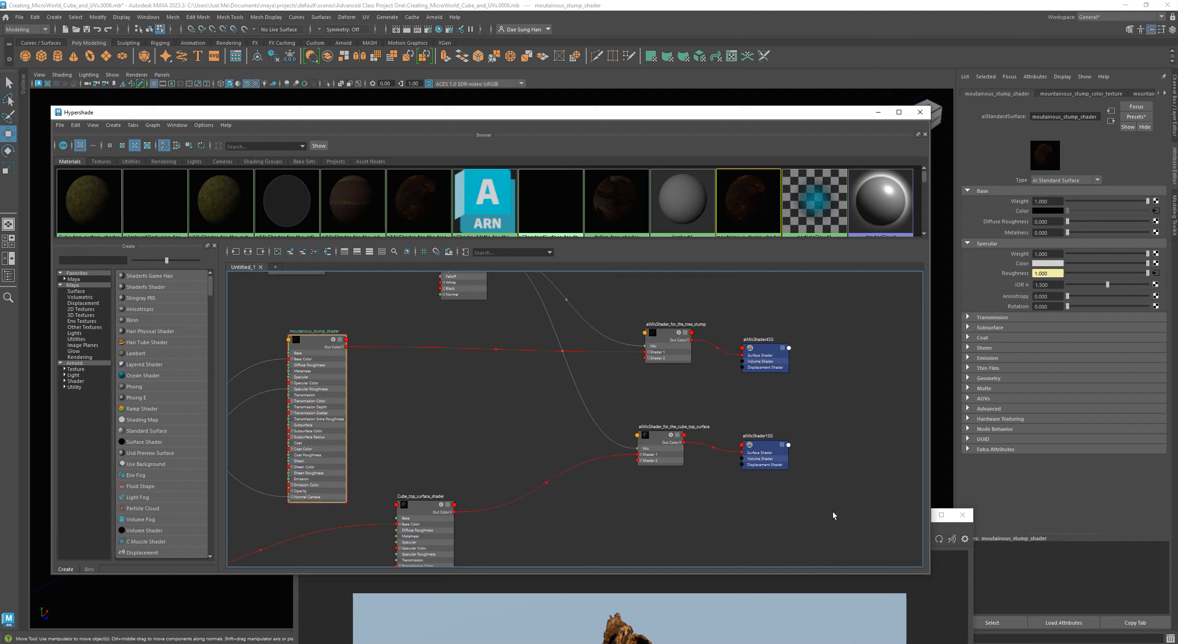